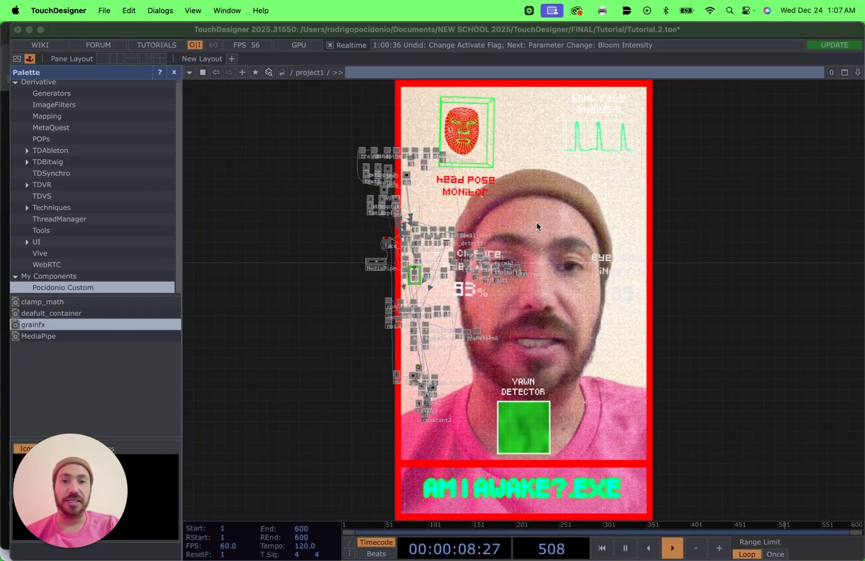
Save the Tutorial project, select all operators in the project1 network and delete them.
drag(575, 202, 526, 195)
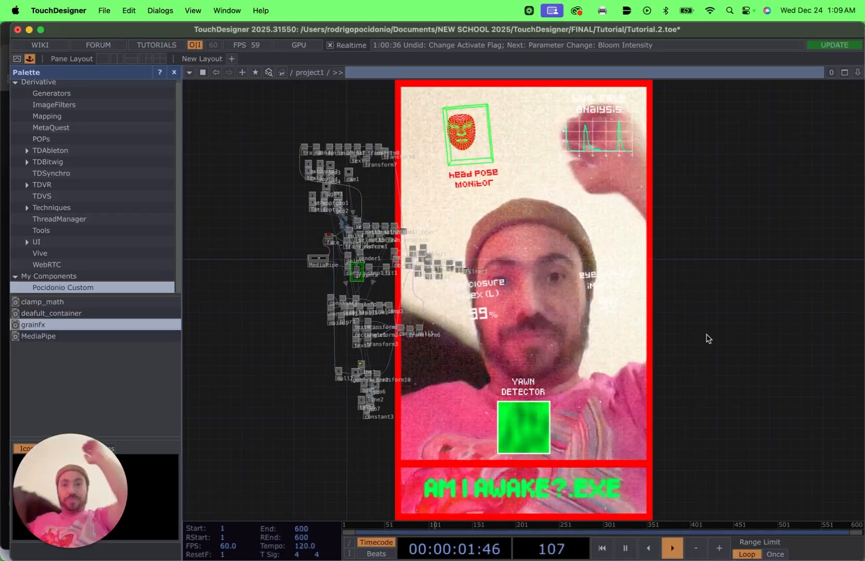
key(super+s)
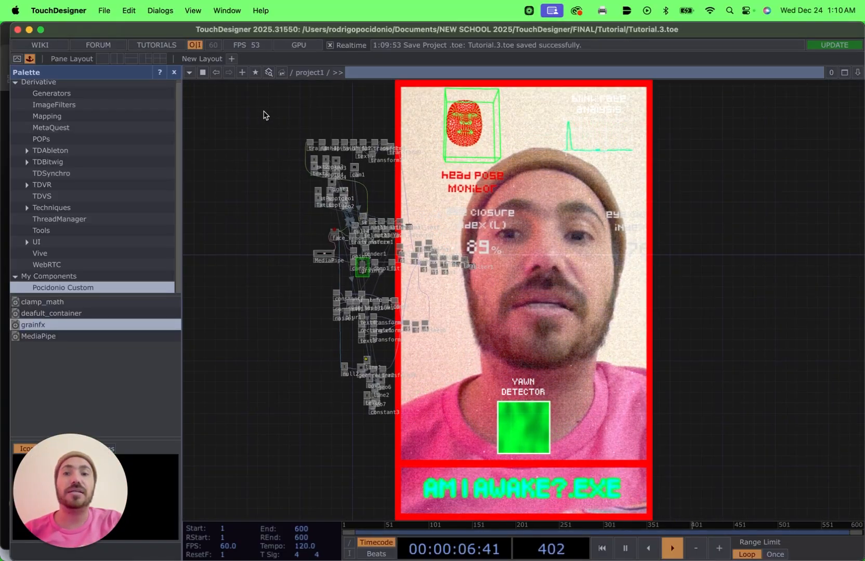
drag(263, 116, 476, 421)
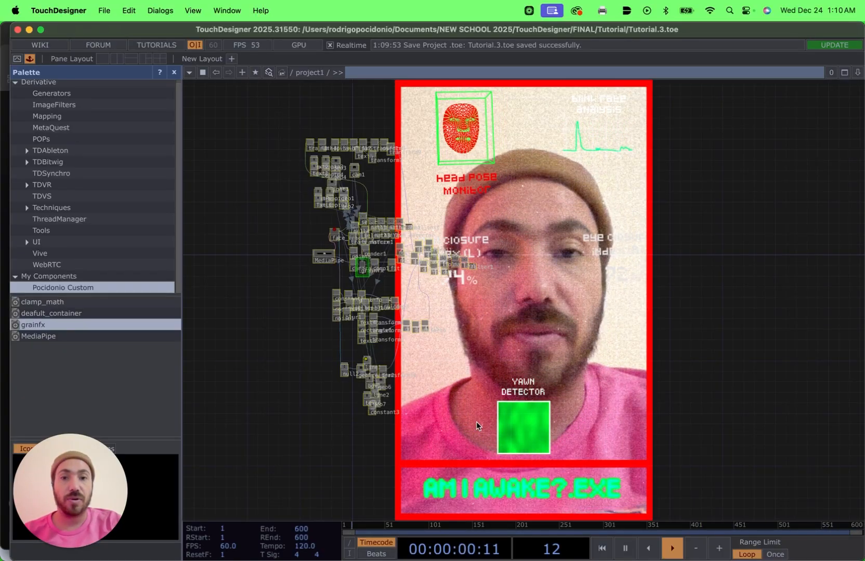
key(Delete)
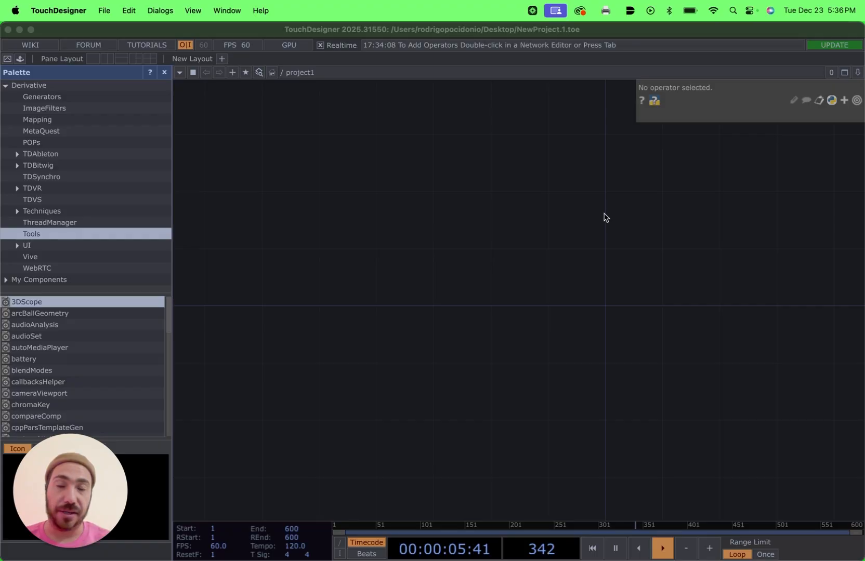
Switch to Chrome and look through the file list and README of the mediapipe-touchdesigner GitHub repository.
key(ctrl+Up)
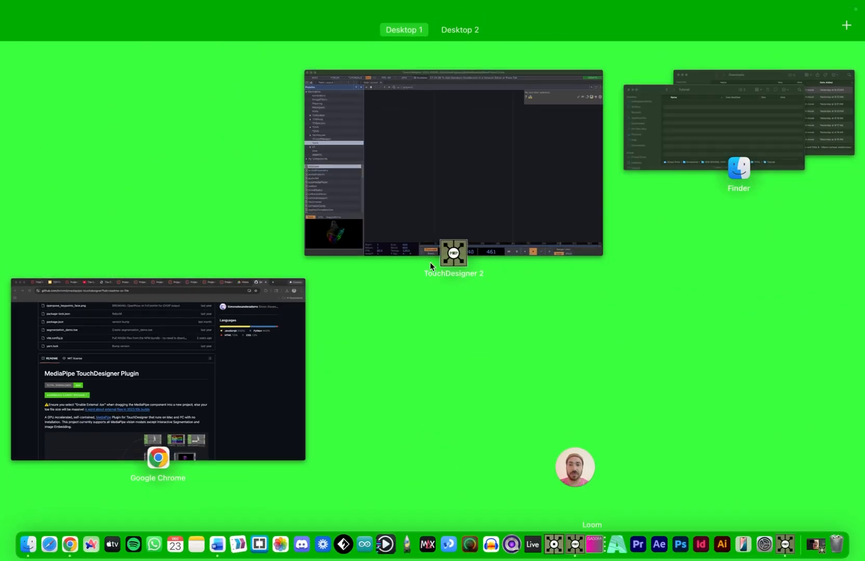
click(227, 354)
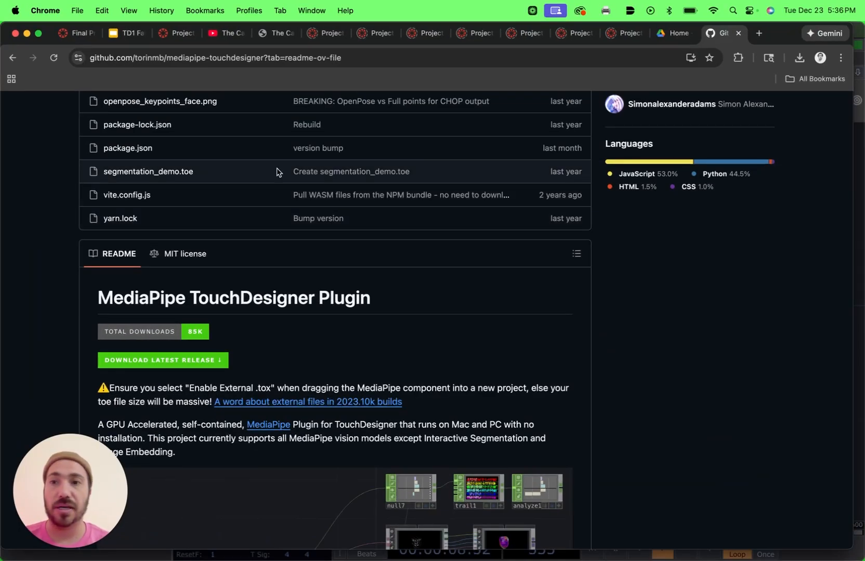
scroll(277, 172, up, 10)
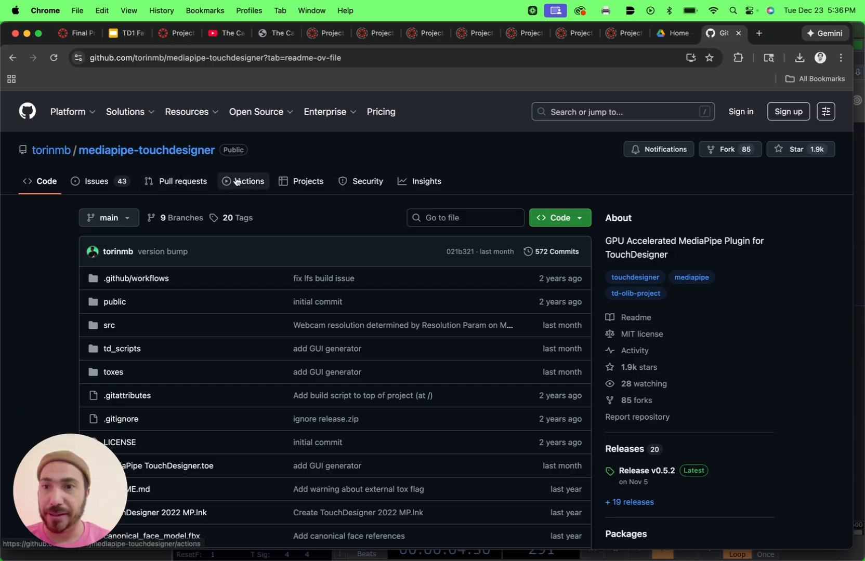
scroll(277, 200, down, 1)
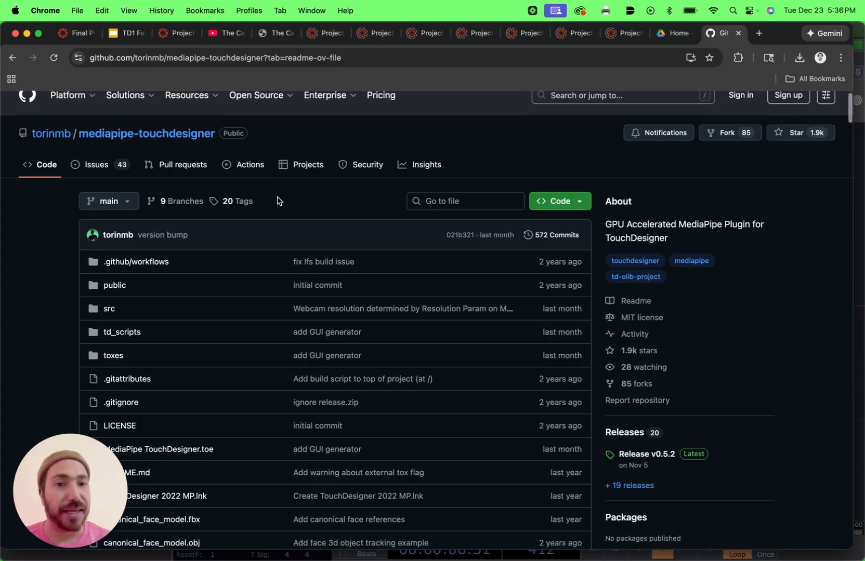
scroll(312, 221, down, 15)
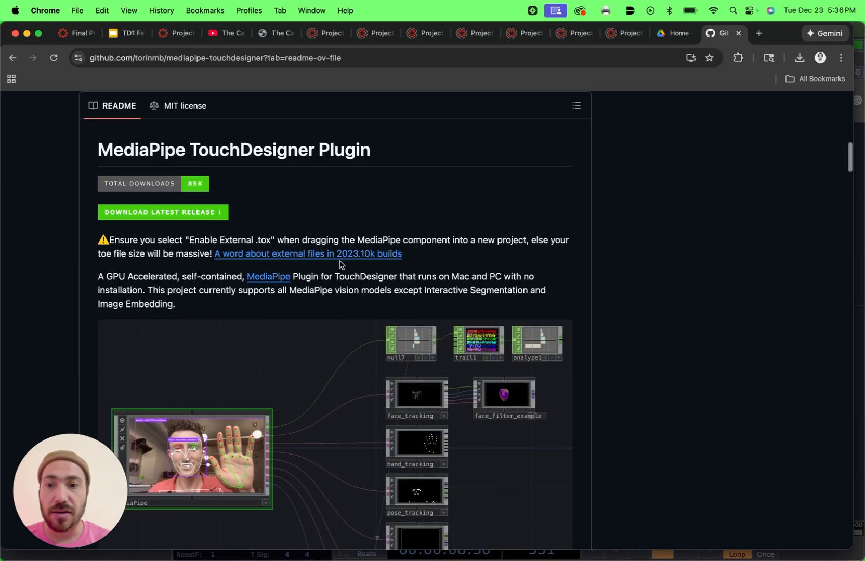
scroll(340, 268, down, 5)
scroll(332, 325, down, 5)
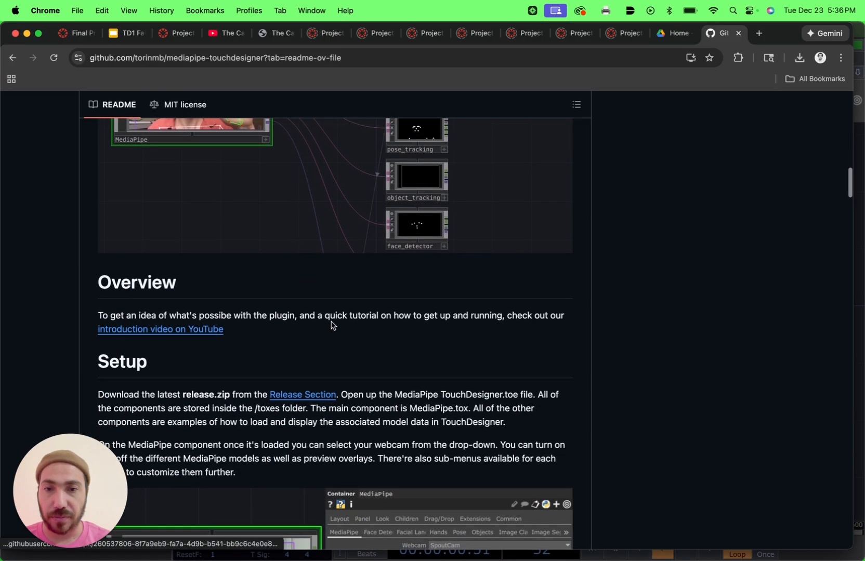
scroll(332, 325, down, 15)
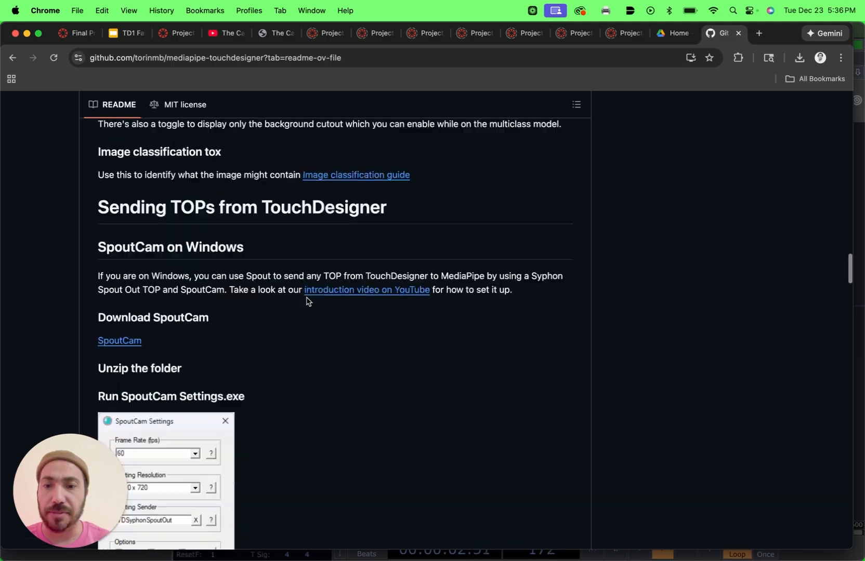
scroll(307, 301, down, 20)
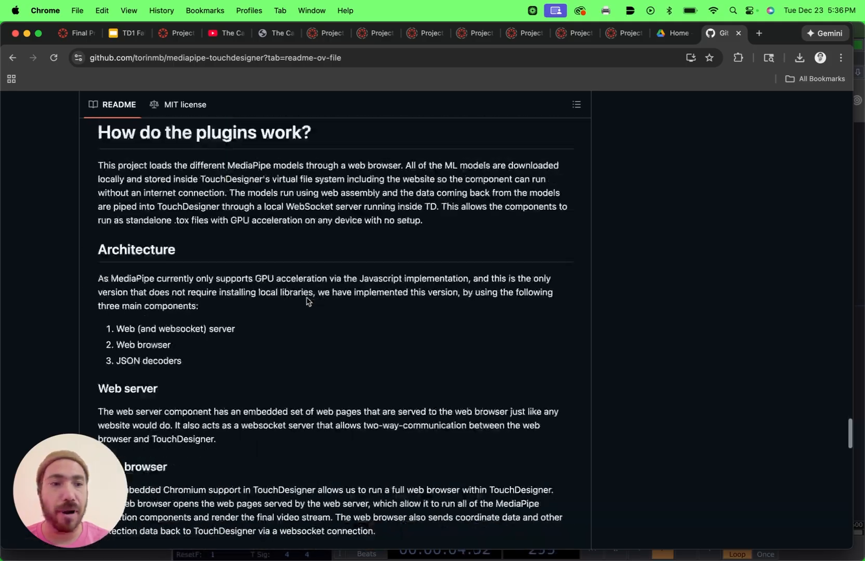
scroll(307, 300, down, 10)
scroll(306, 299, up, 20)
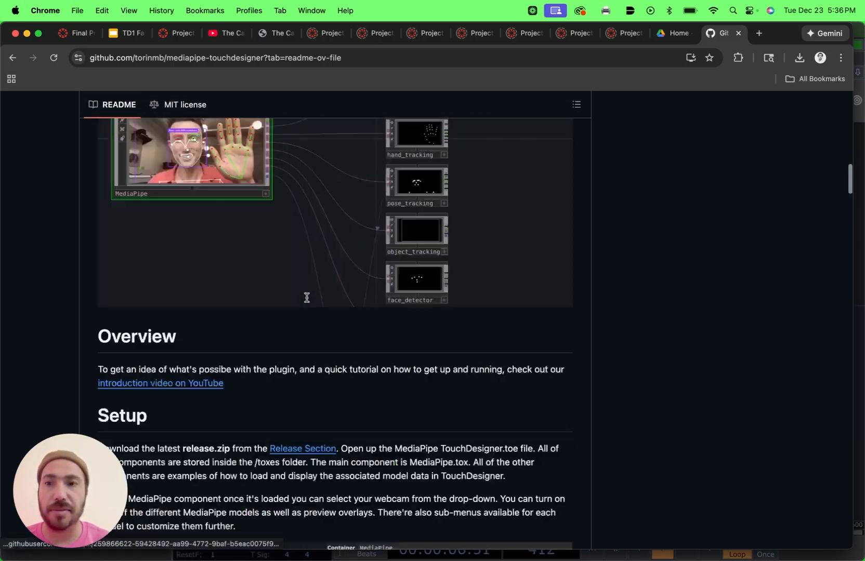
scroll(306, 300, up, 18)
scroll(218, 398, down, 8)
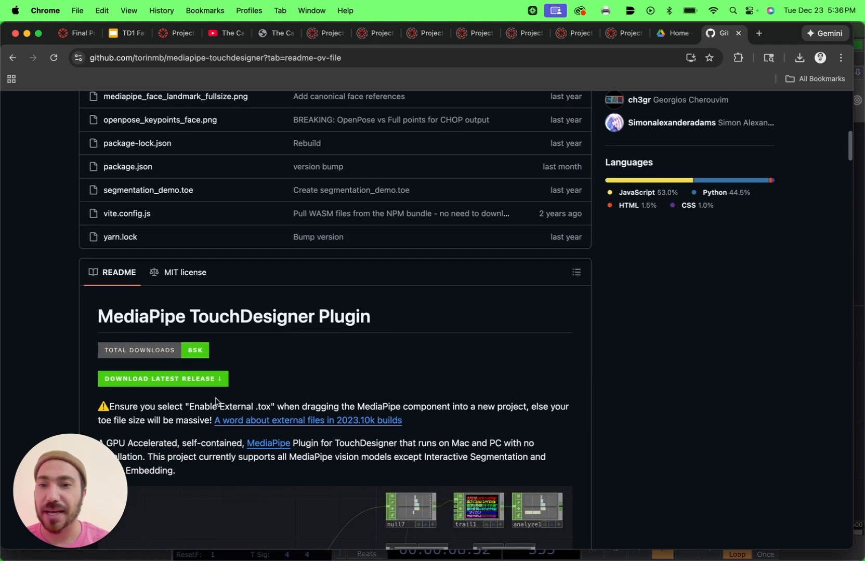
scroll(208, 388, up, 12)
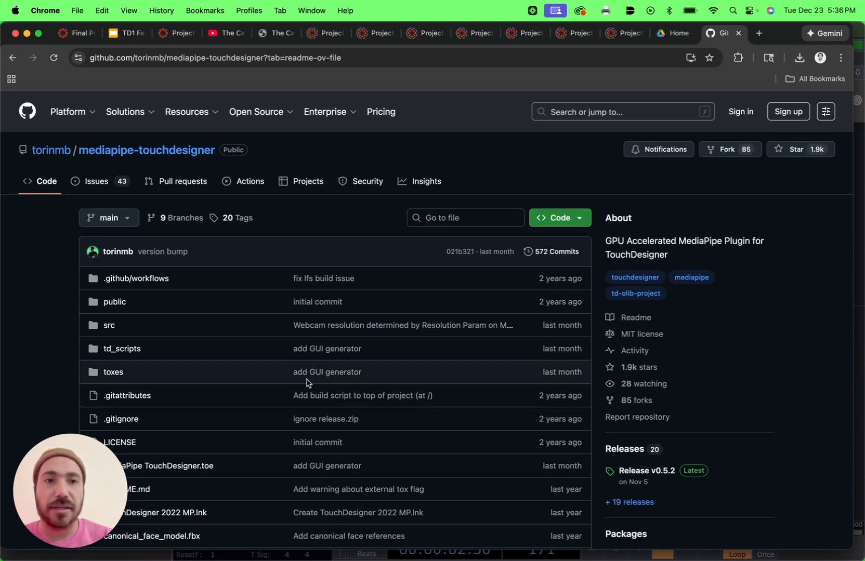
Download the latest release of the MediaPipe TouchDesigner plugin from the repository's README.
scroll(307, 383, down, 11)
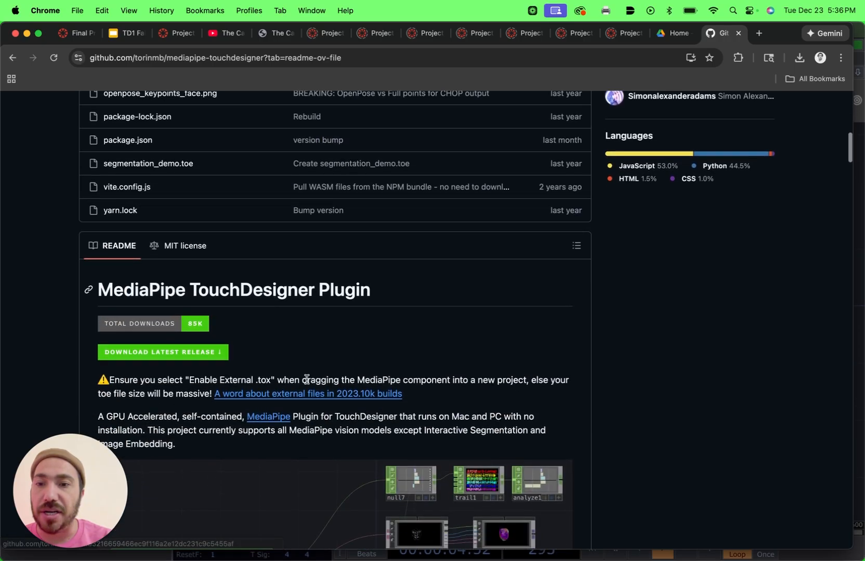
scroll(306, 379, down, 1)
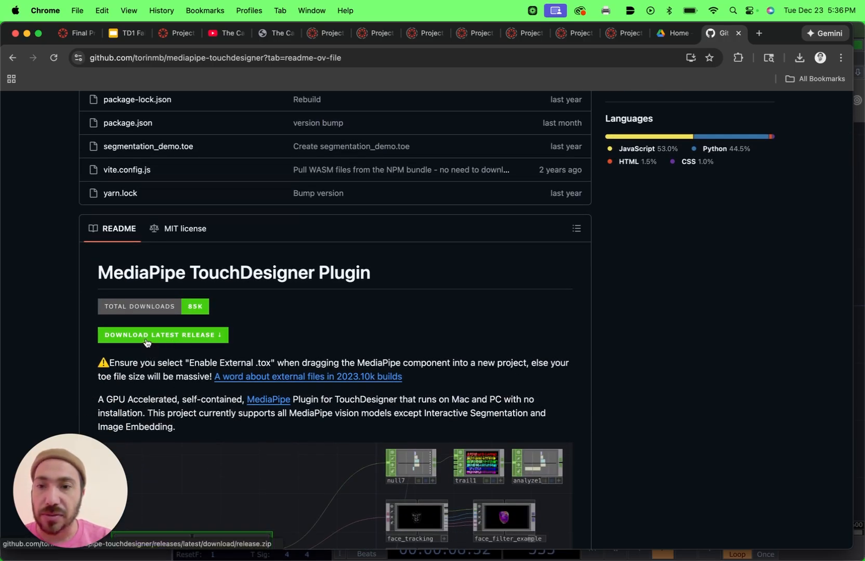
click(147, 341)
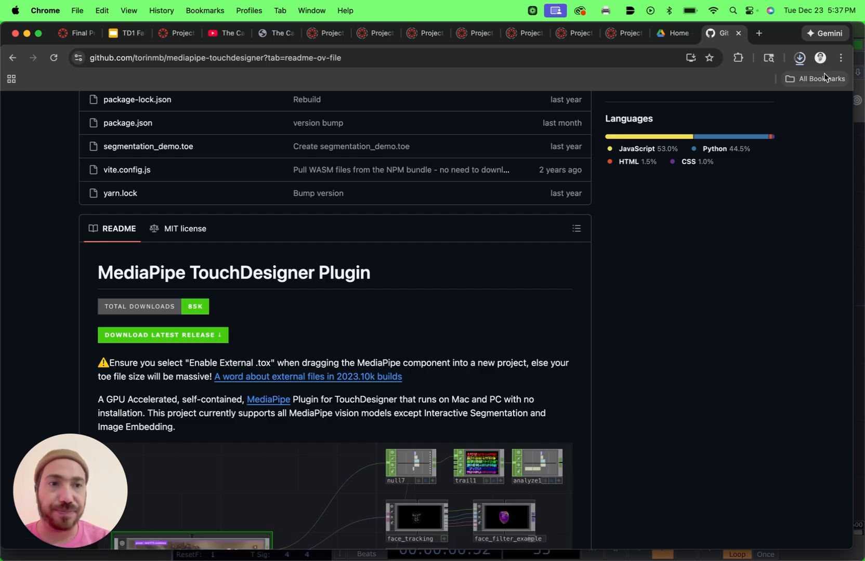
Show the downloaded release (2).zip in the Downloads folder and extract it.
click(798, 63)
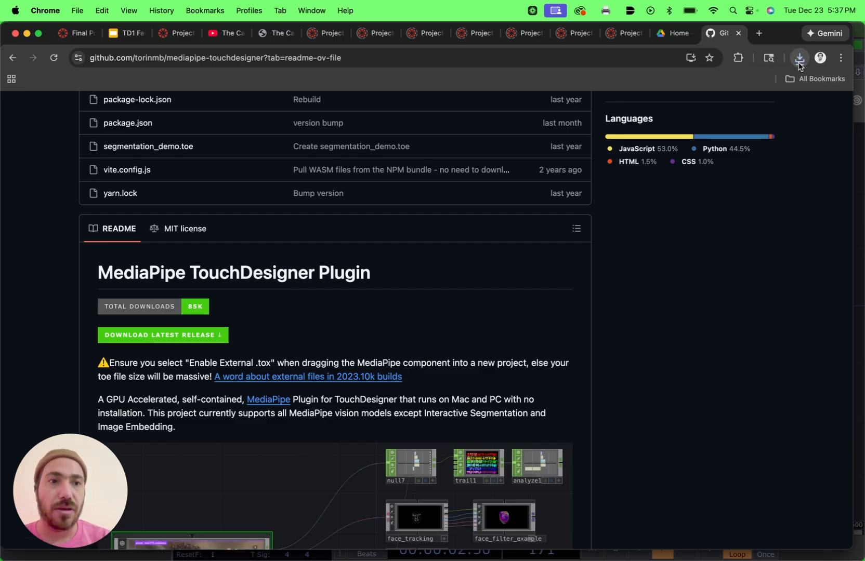
click(799, 63)
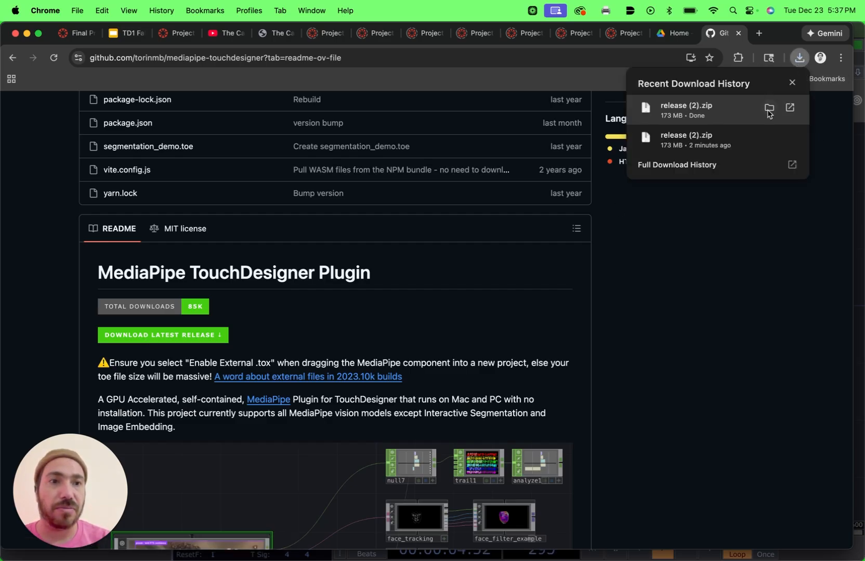
click(769, 108)
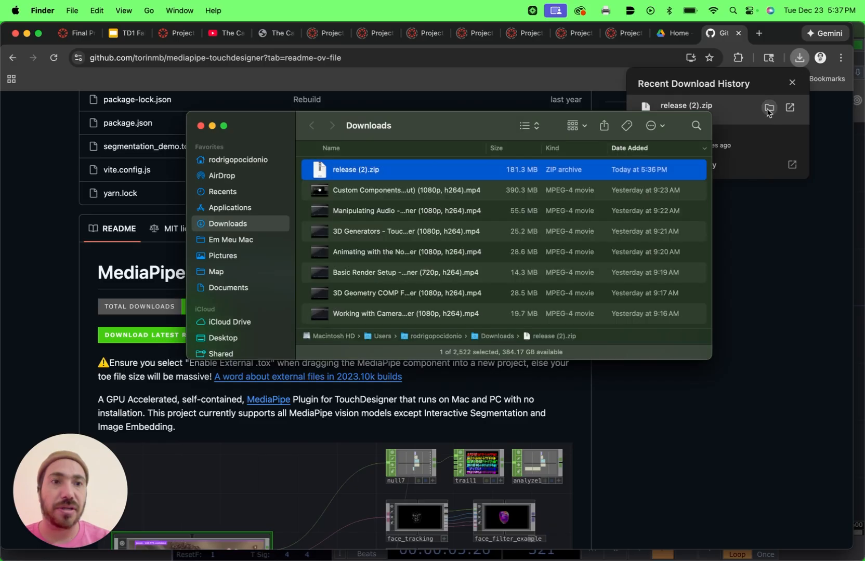
double_click(352, 176)
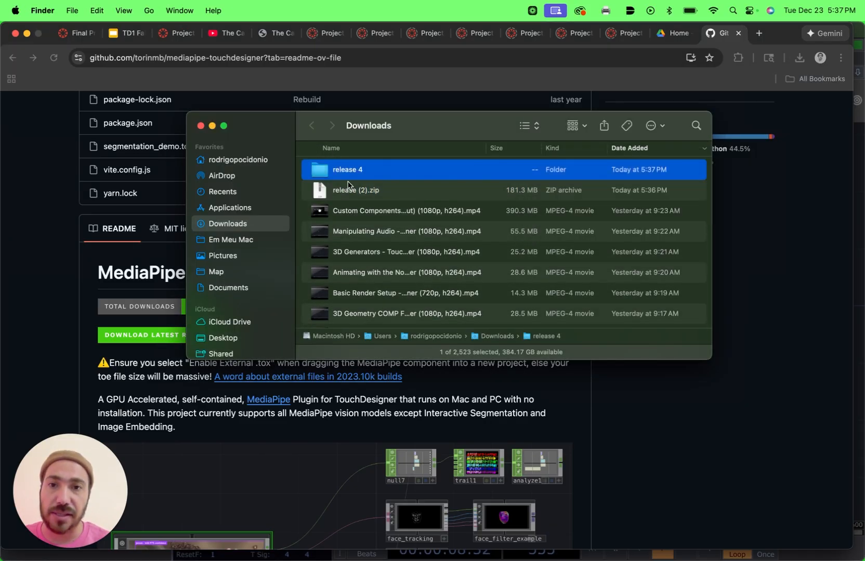
Copy both MediaPipe TouchDesigner .toe files and the toxes folder from release 4 into the Tutorial folder.
double_click(347, 170)
click(335, 184)
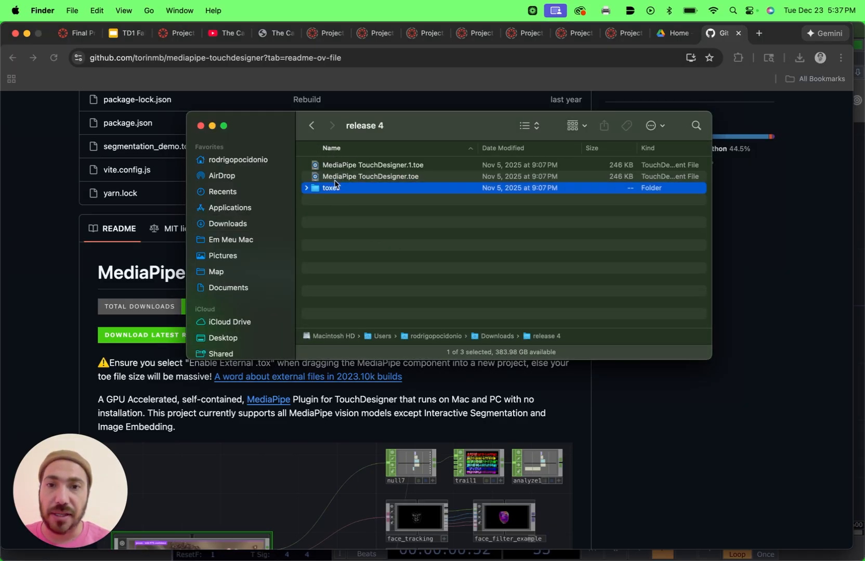
key(cmd+a)
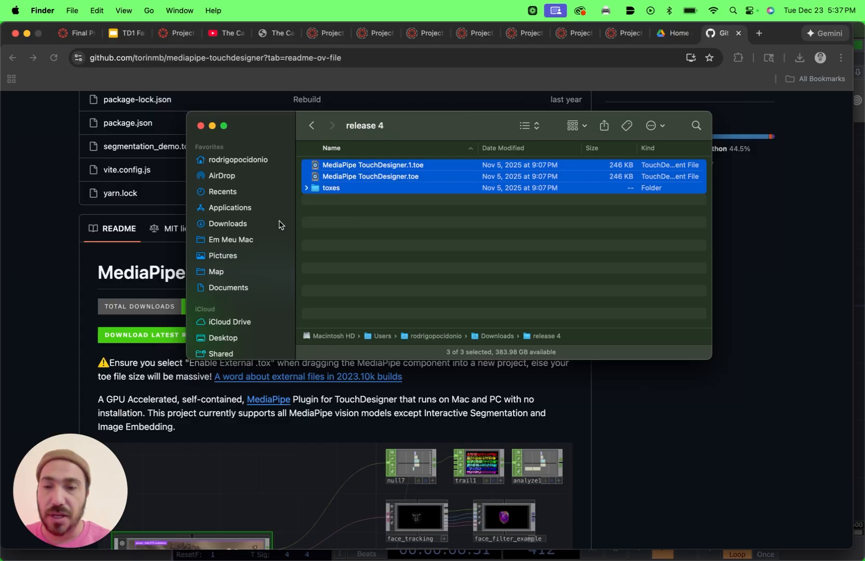
key(ctrl+Up)
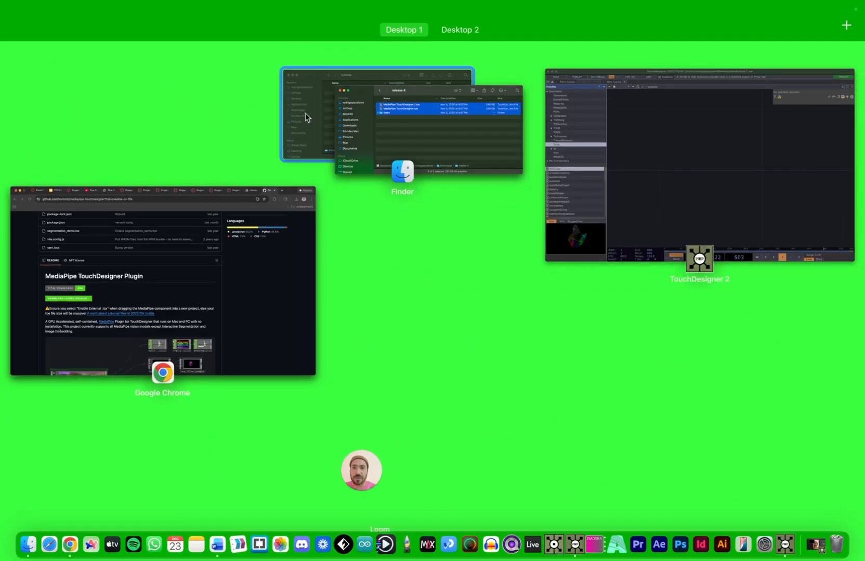
click(305, 115)
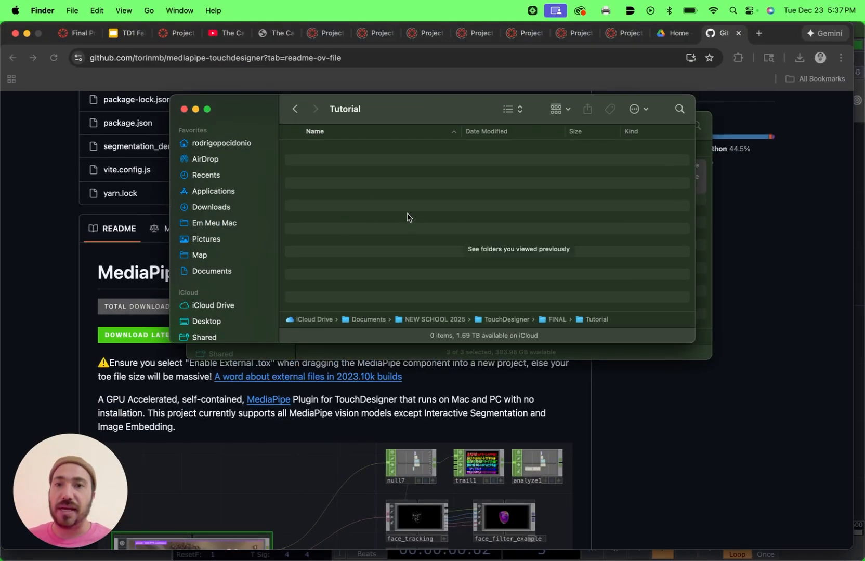
right_click(319, 192)
mouse_move(351, 244)
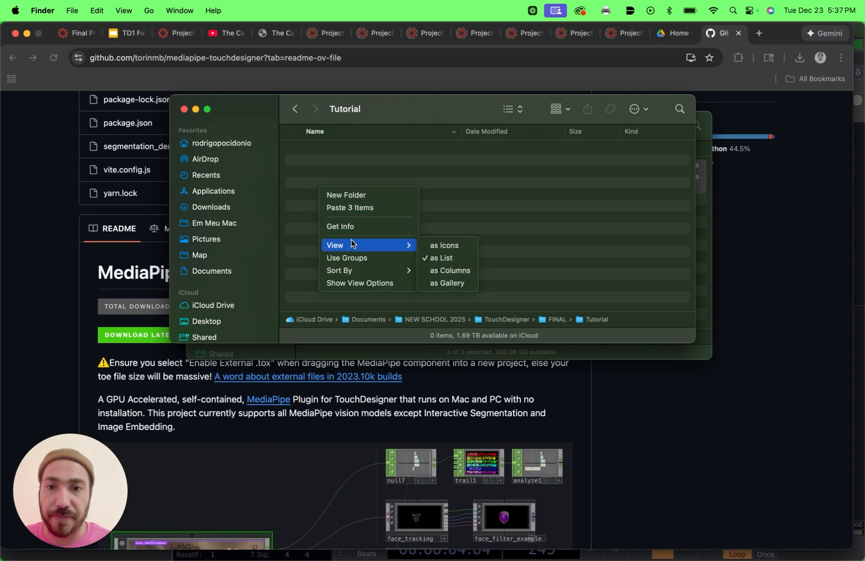
click(353, 208)
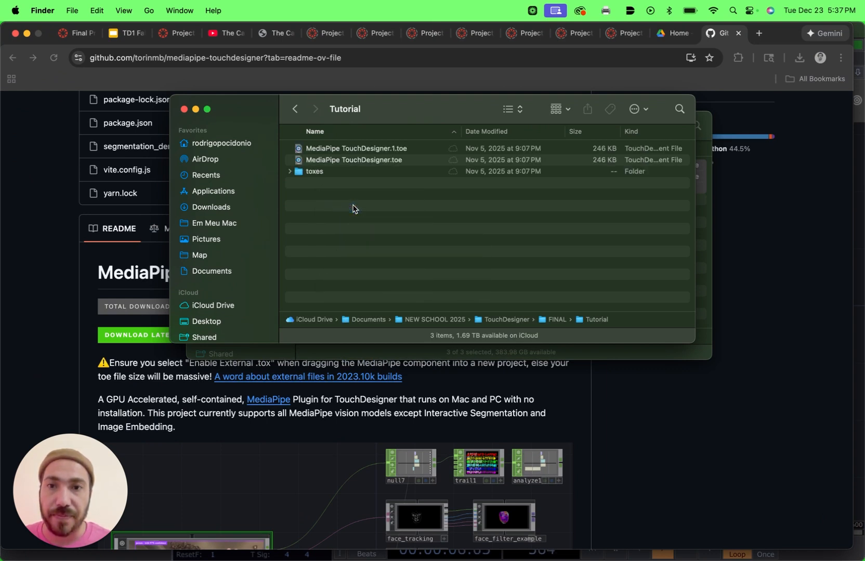
Switch to TouchDesigner and save the project under the name Tutorial in the NEW SCHOOL 2025/TouchDesigner/FINAL/Tutorial folder.
key(ctrl+Up)
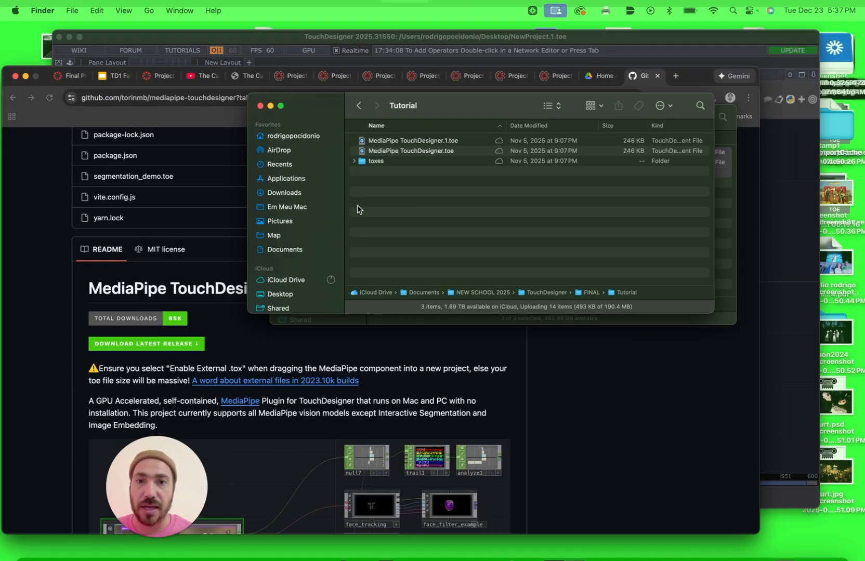
click(401, 166)
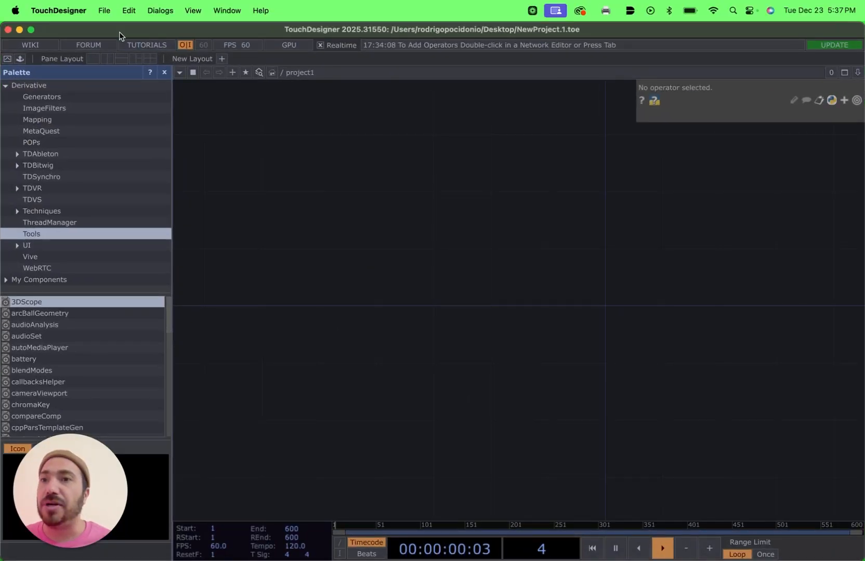
click(100, 11)
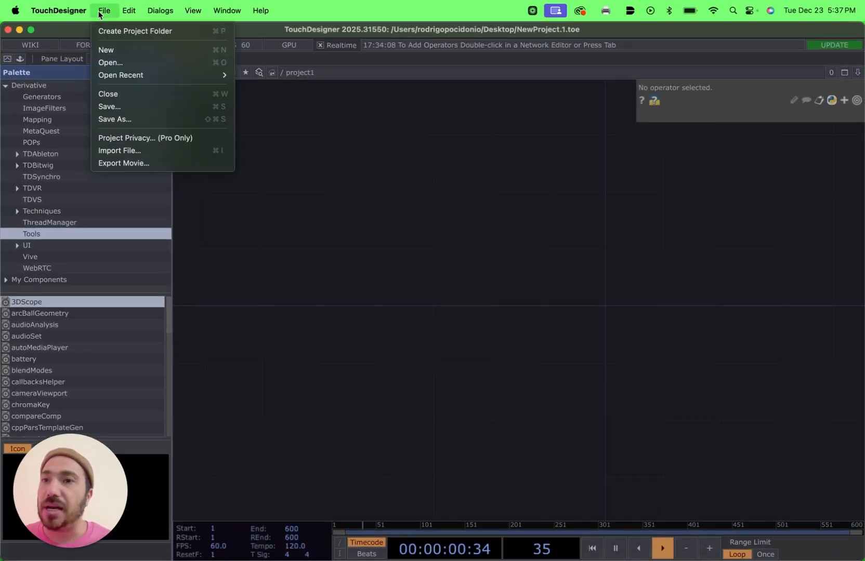
click(120, 119)
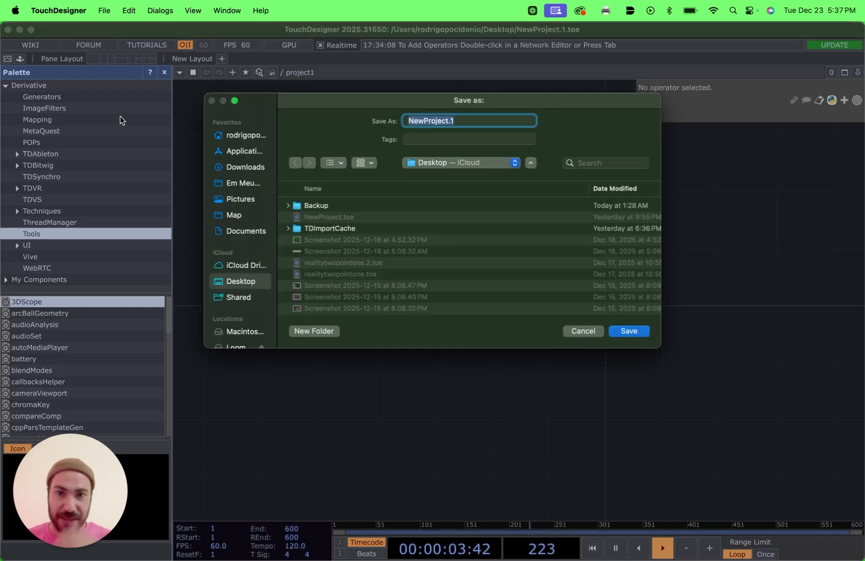
click(244, 231)
double_click(333, 207)
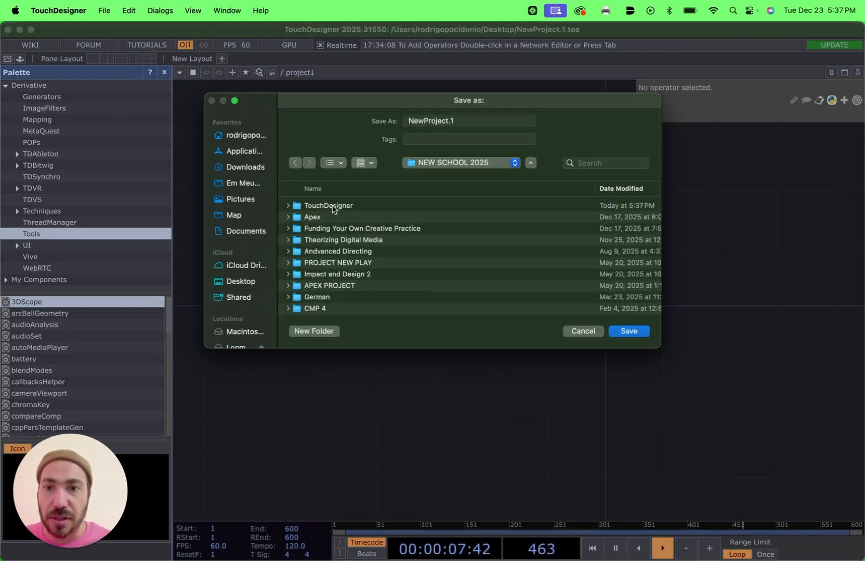
double_click(332, 206)
double_click(314, 207)
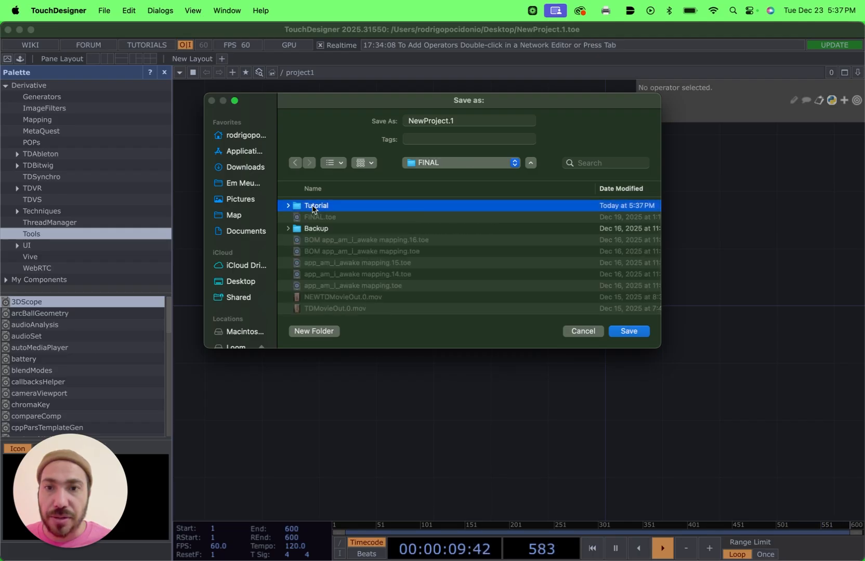
double_click(313, 206)
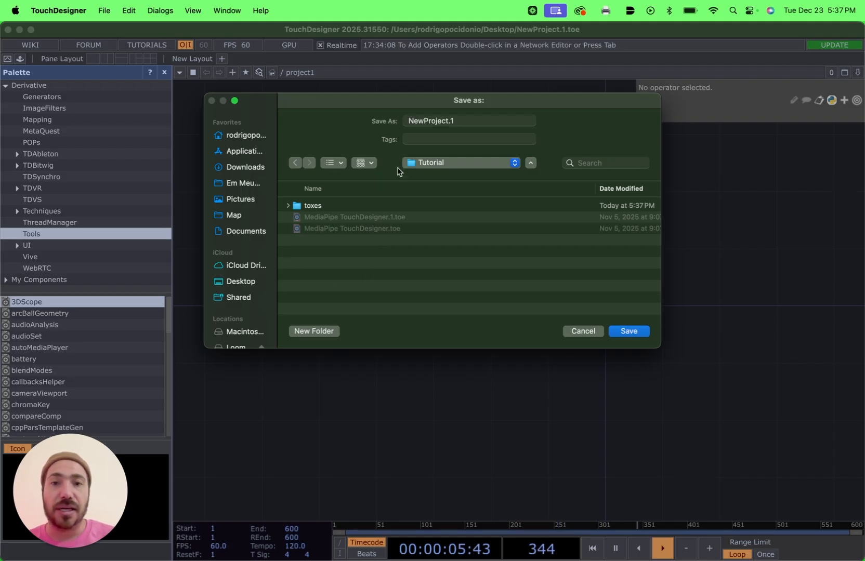
click(447, 120)
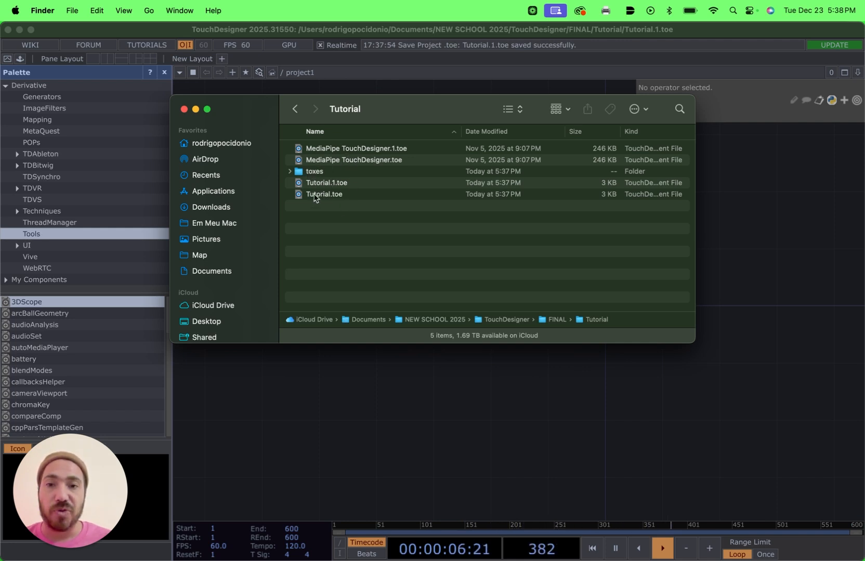
Load MediaPipe.tox from the Tutorial folder's toxes subfolder into the project1 network.
click(314, 196)
click(318, 172)
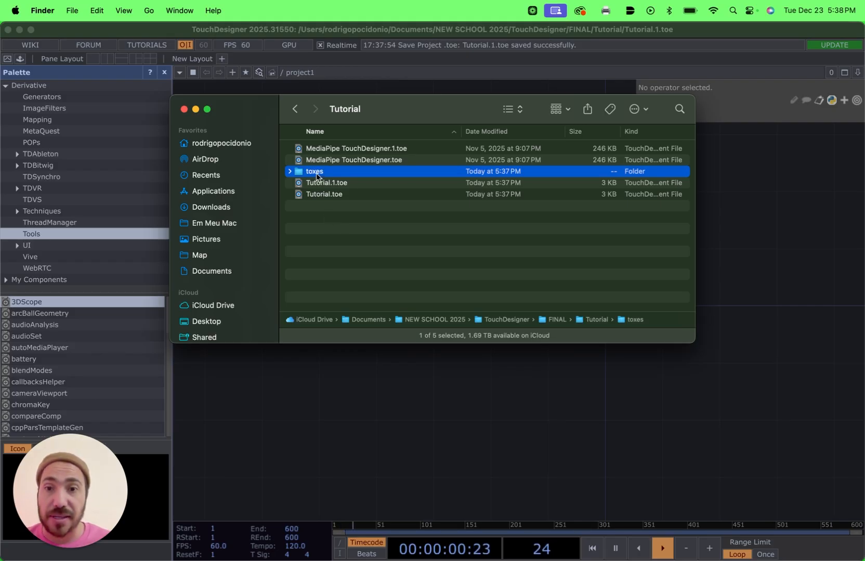
double_click(316, 172)
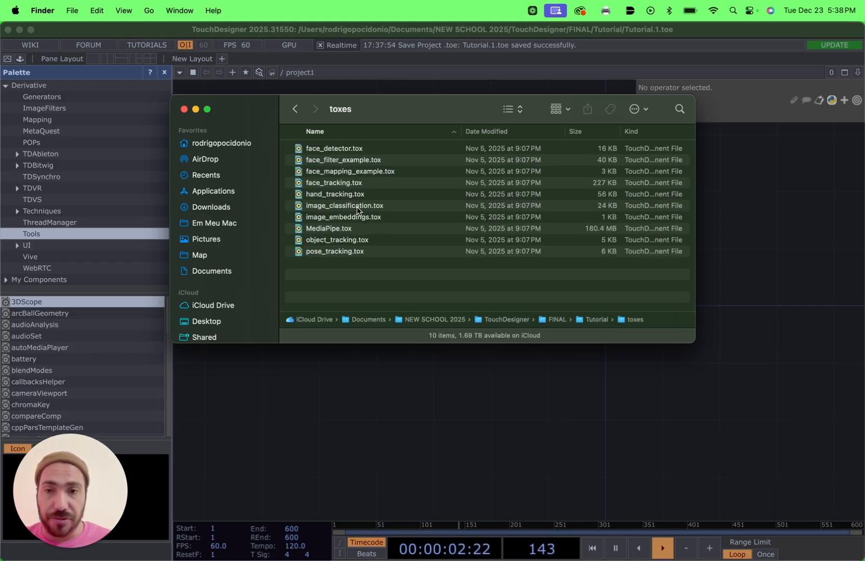
drag(327, 231, 274, 371)
click(320, 385)
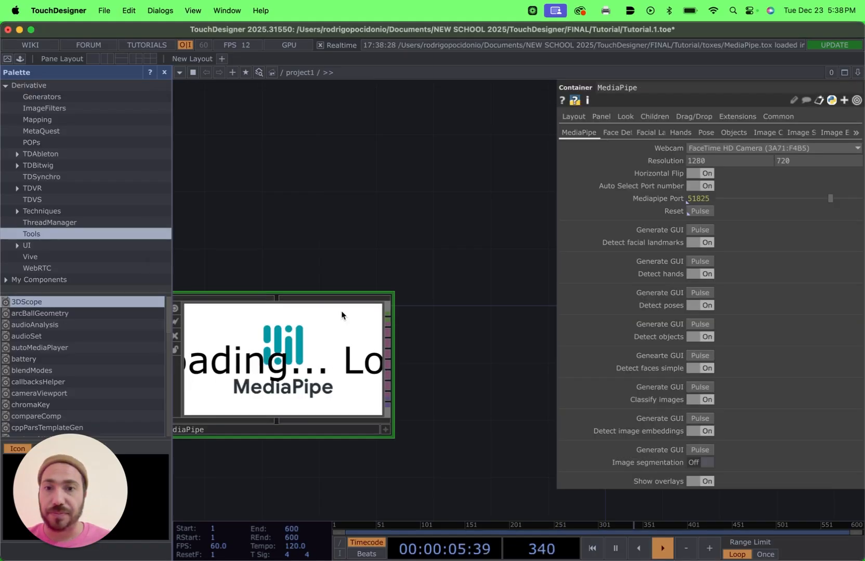
drag(328, 261, 376, 263)
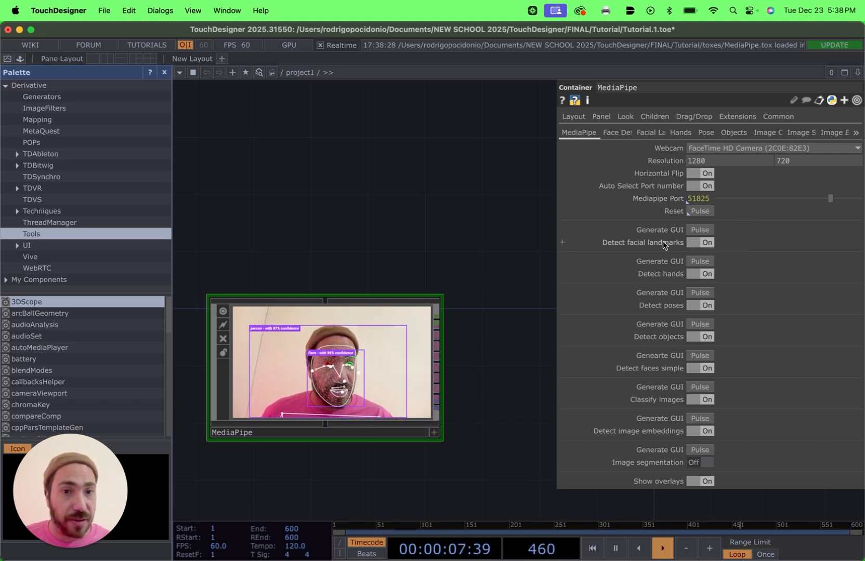
Turn off MediaPipe's hand, pose, object, simple face, image classification and image embedding detection, along with Show overlays.
click(708, 274)
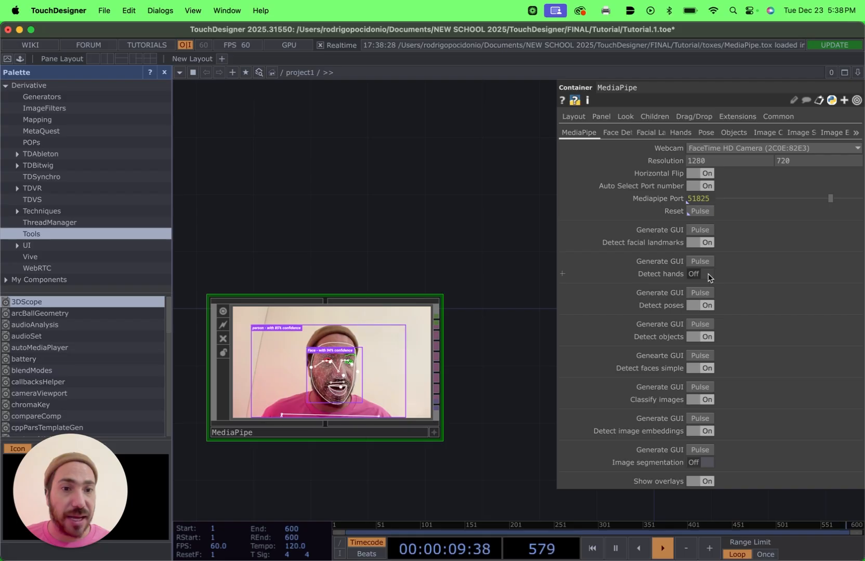
click(708, 306)
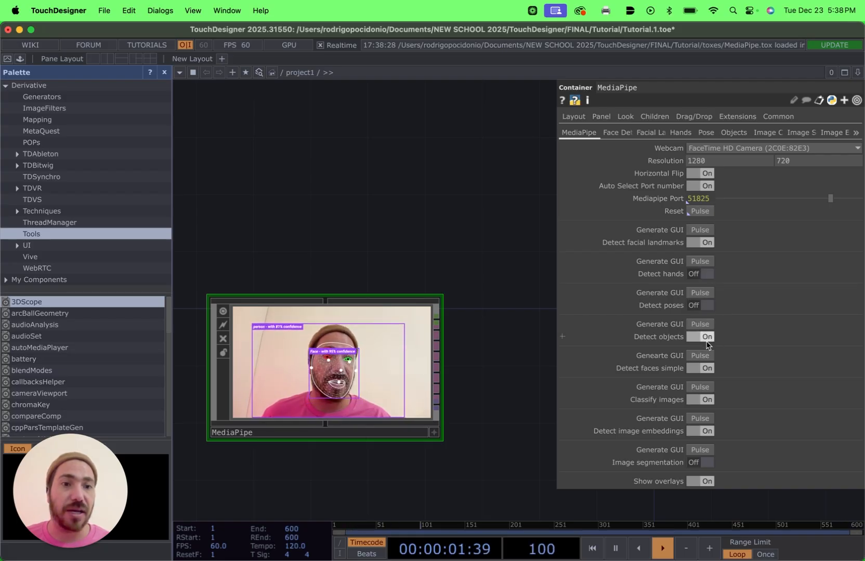
click(707, 337)
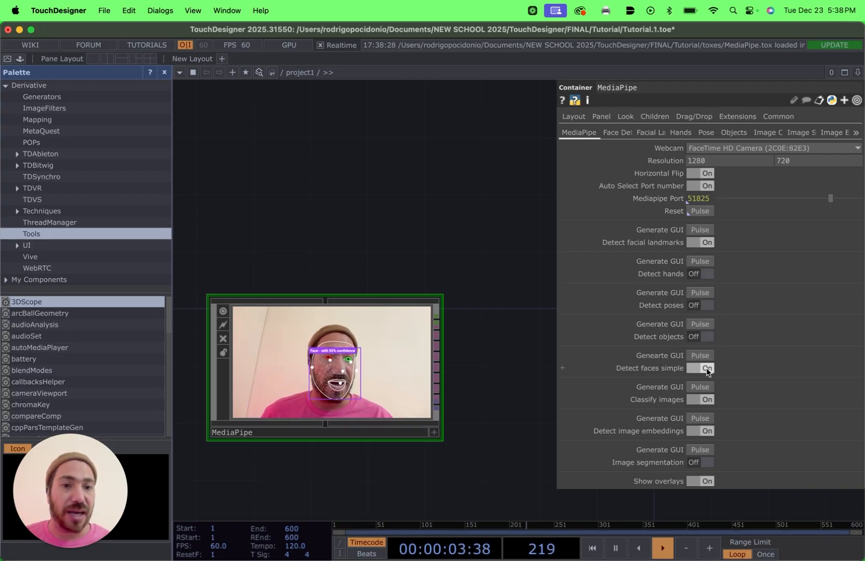
click(707, 369)
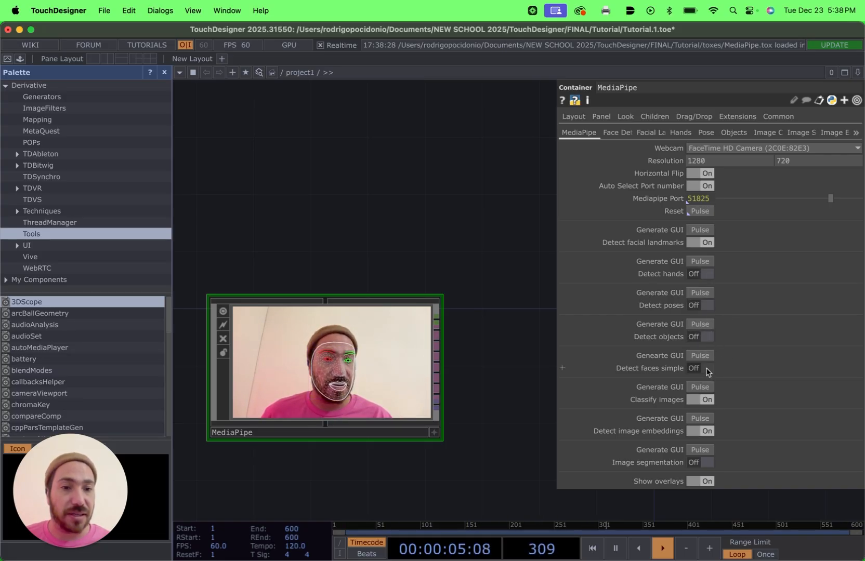
click(707, 400)
click(708, 432)
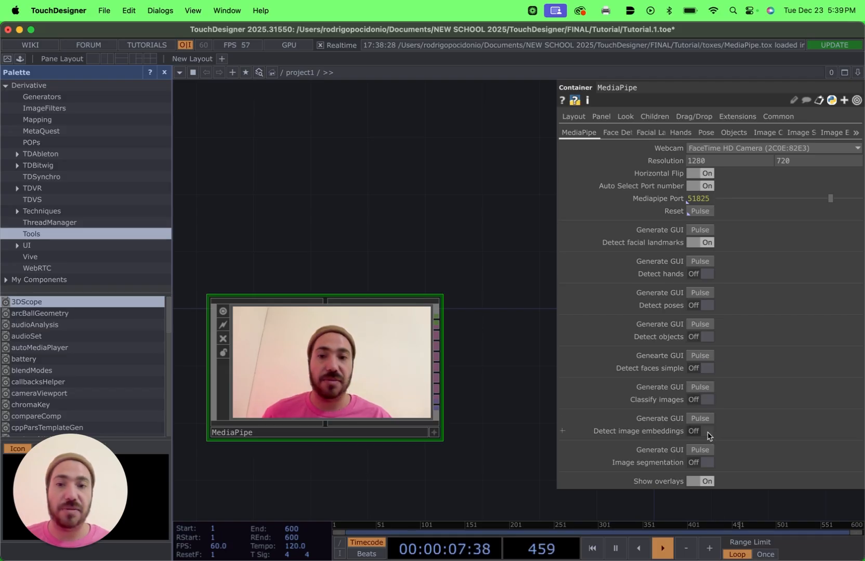
click(708, 481)
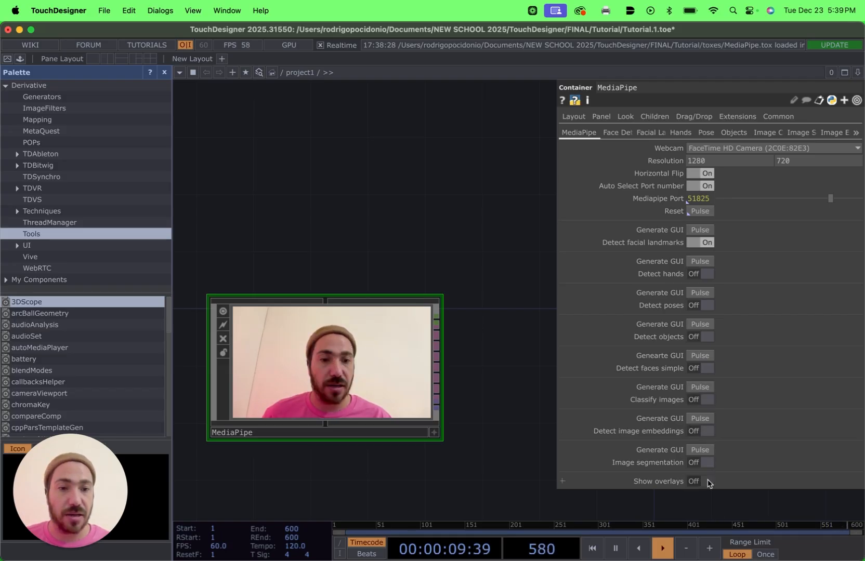
Limit MediaPipe's facial landmarks to a Max Number of Faces of 1 and return to its main MediaPipe parameters.
middle_drag(503, 390, 483, 306)
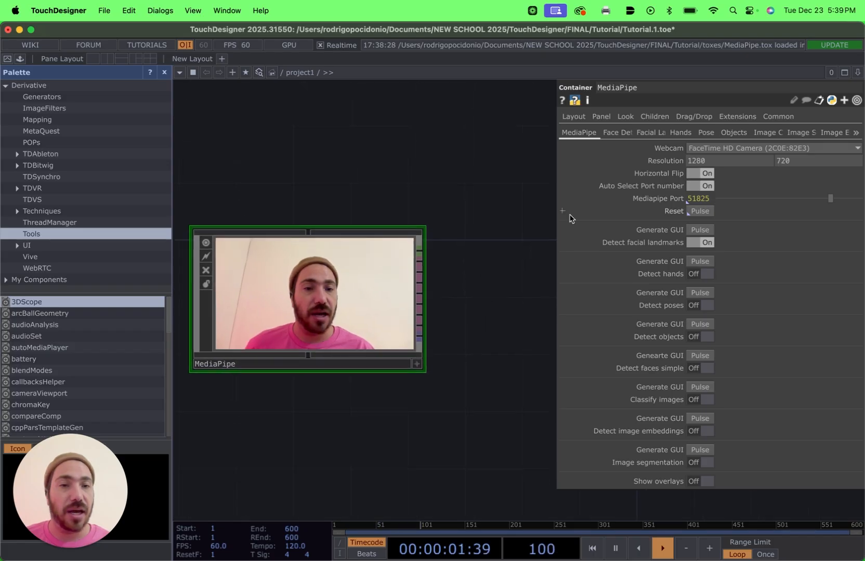
click(625, 134)
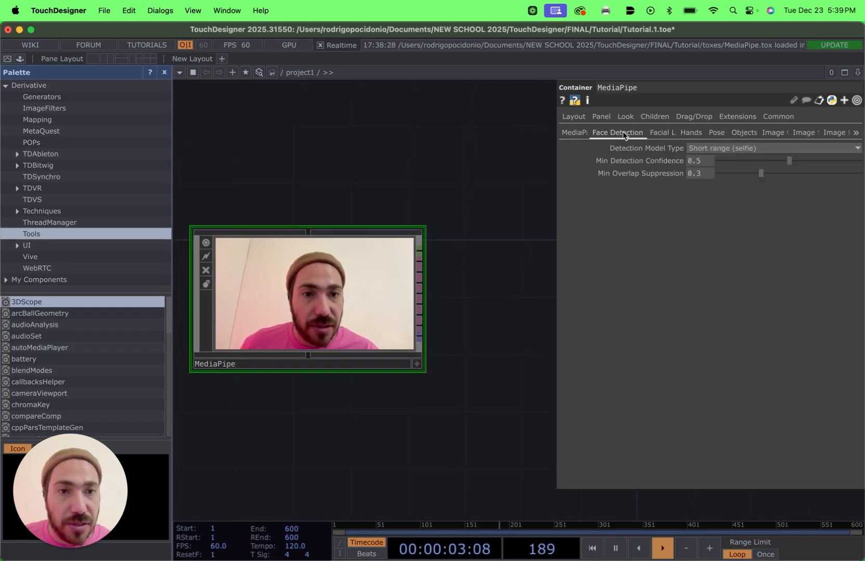
click(665, 136)
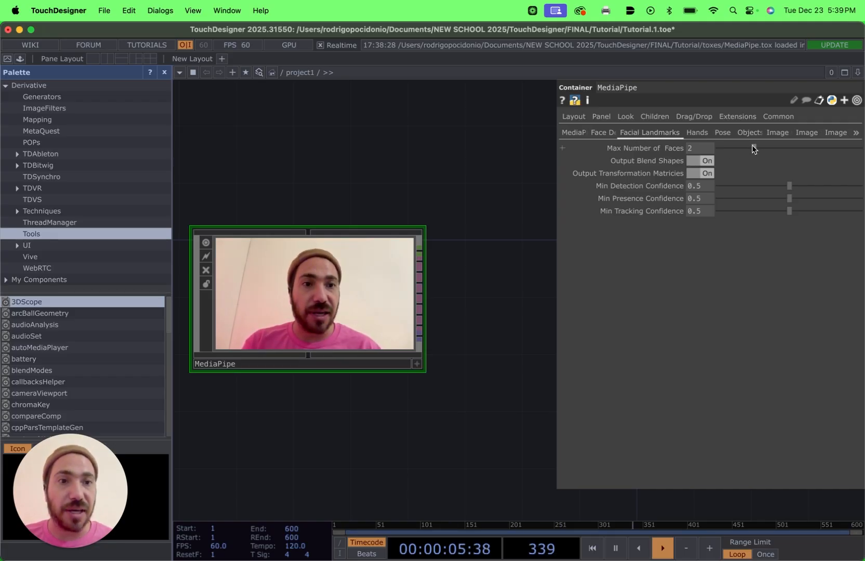
drag(751, 149, 712, 151)
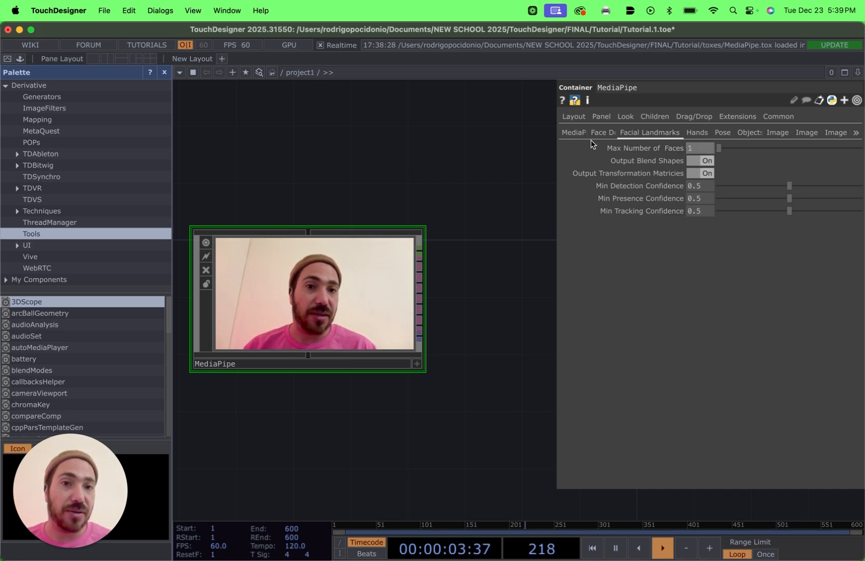
click(575, 134)
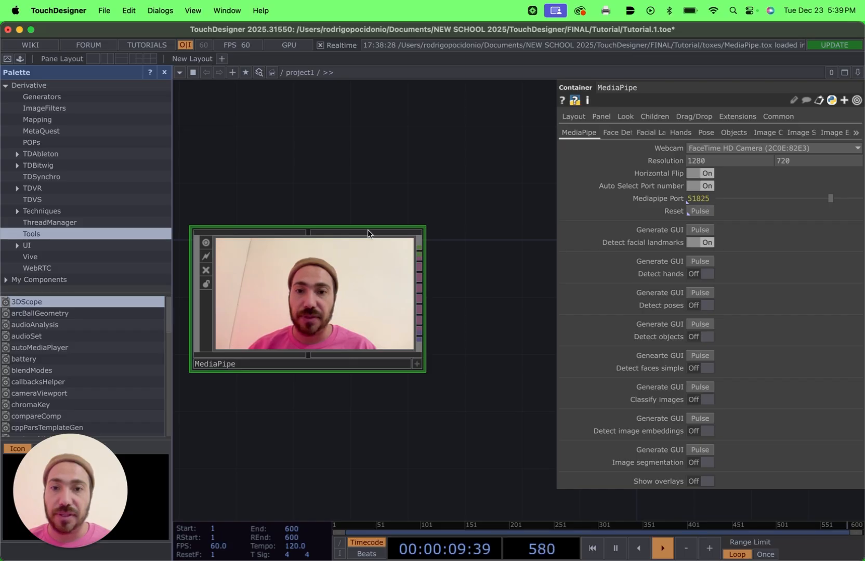
Move the MediaPipe container slightly up and load face_tracking.tox from the toxes folder beside it.
drag(367, 233, 370, 176)
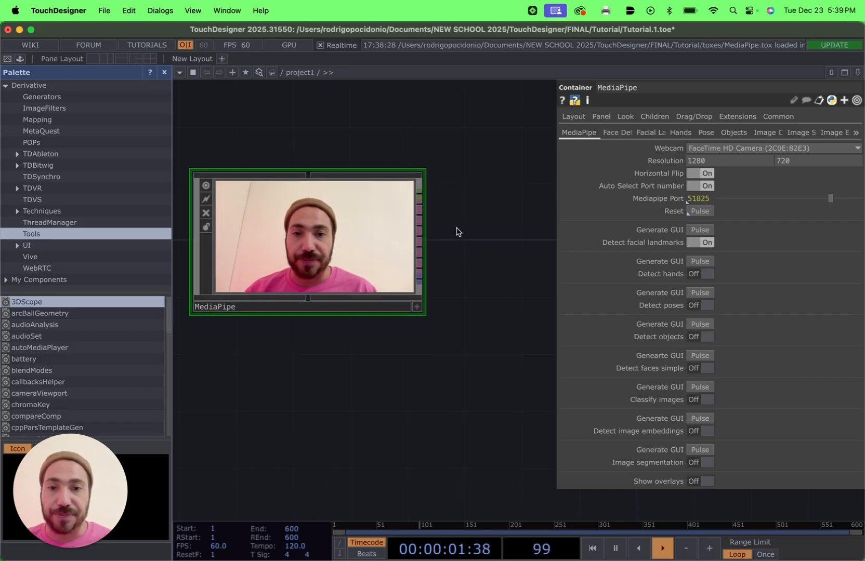
scroll(359, 390, down, 2)
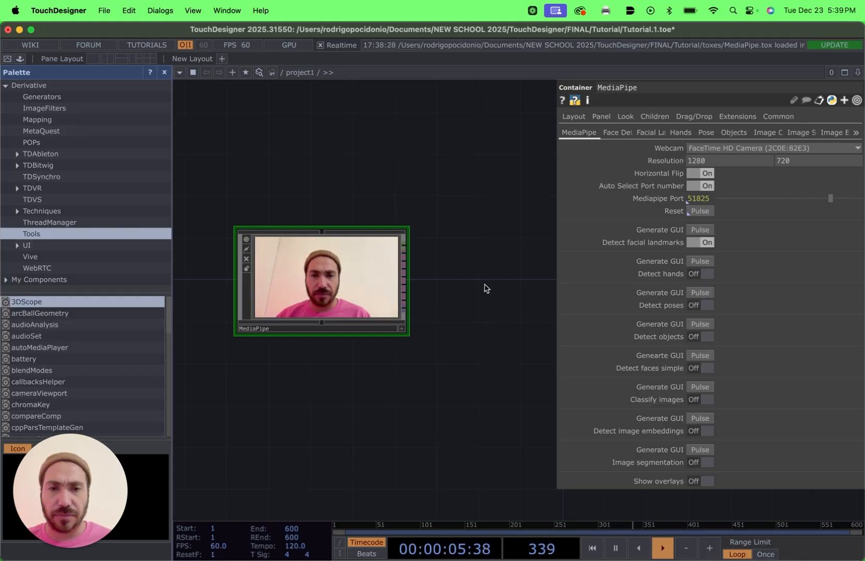
key(ctrl+Up)
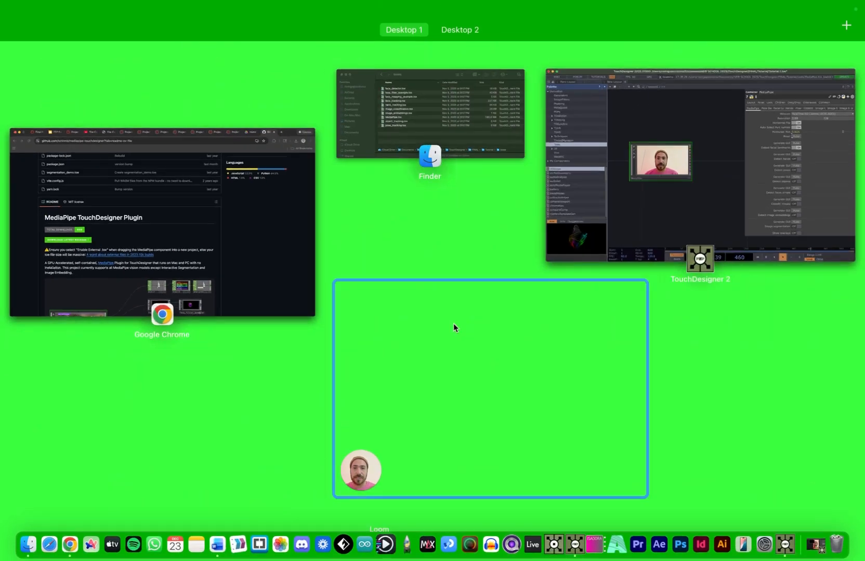
click(442, 102)
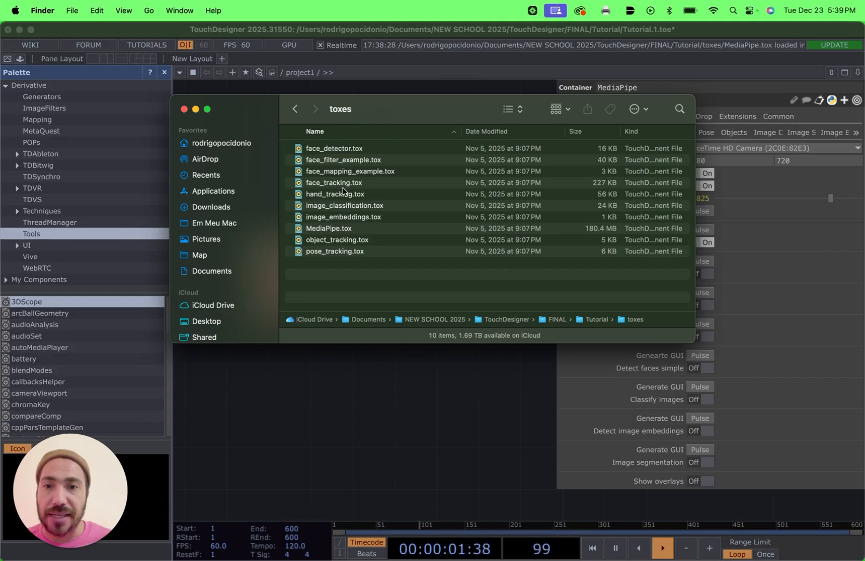
drag(339, 187, 462, 261)
click(339, 388)
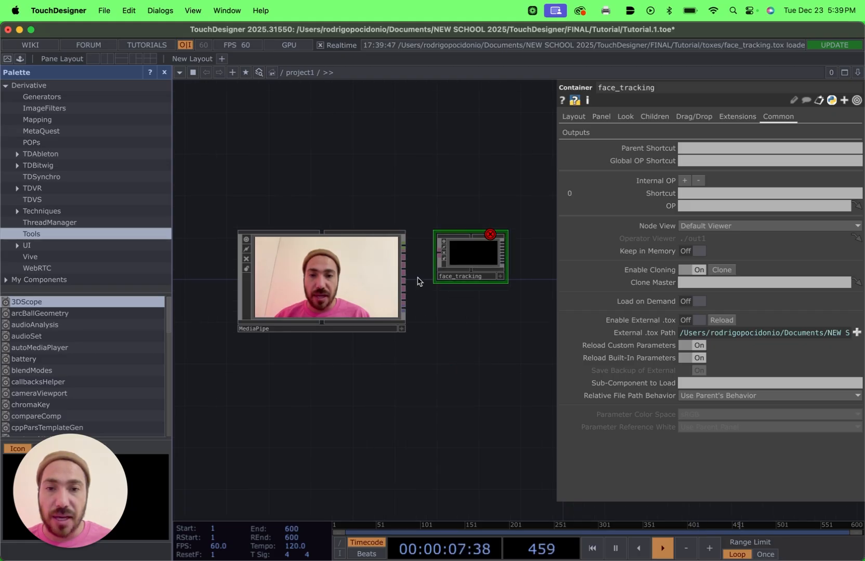
Wire MediaPipe's face_landmarks output into the face_tracking input and move the face_tracking container slightly down.
scroll(415, 271, up, 5)
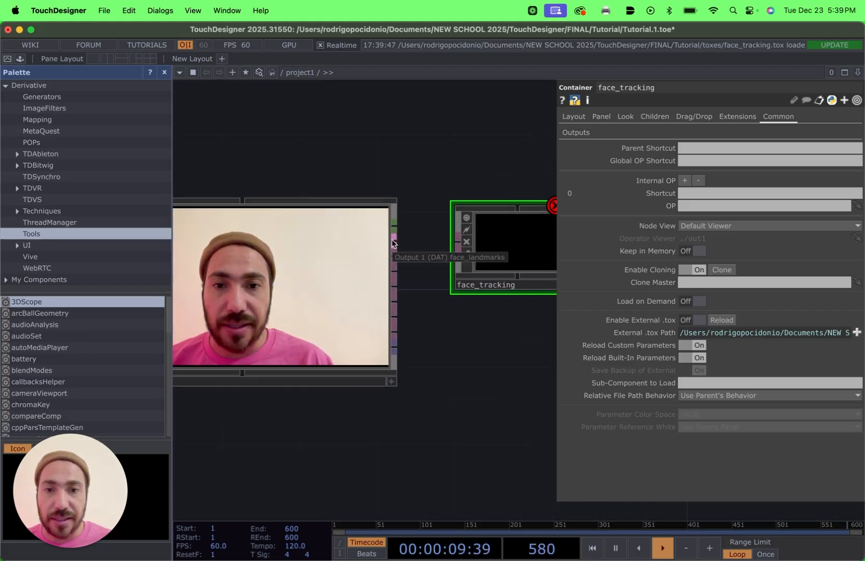
drag(392, 241, 453, 246)
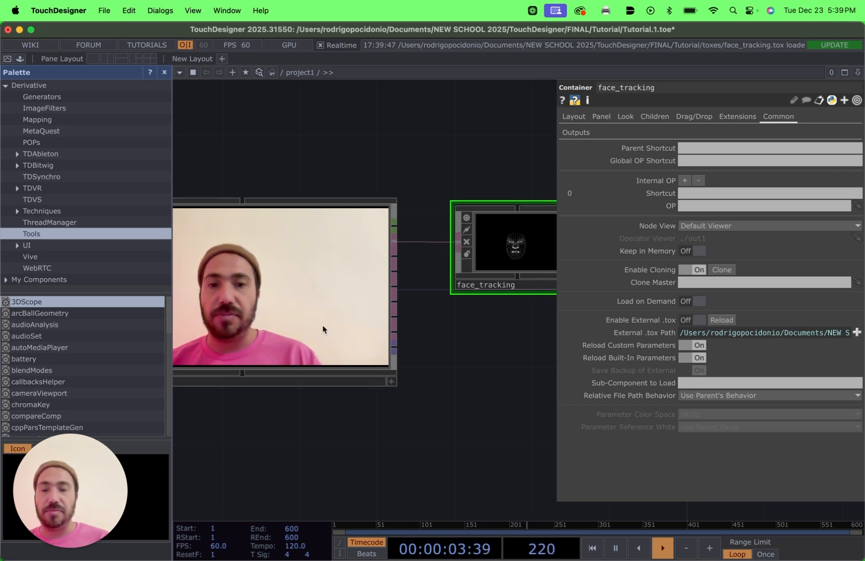
drag(330, 420, 407, 372)
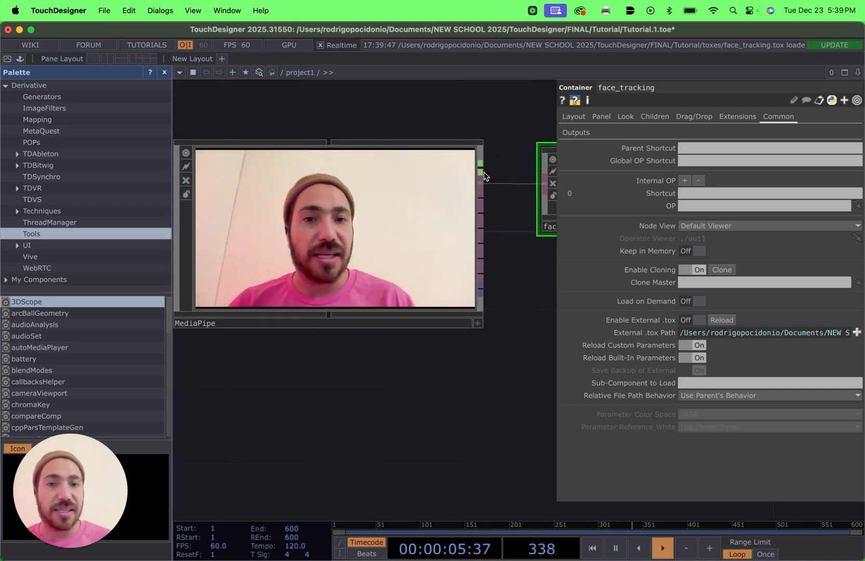
drag(508, 273, 464, 245)
middle_drag(464, 242, 480, 275)
drag(480, 274, 440, 270)
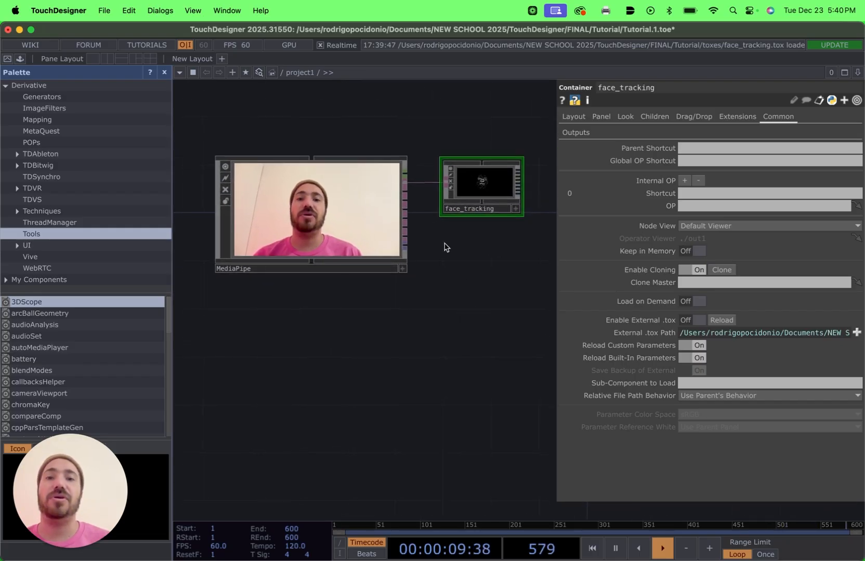
drag(497, 193, 493, 213)
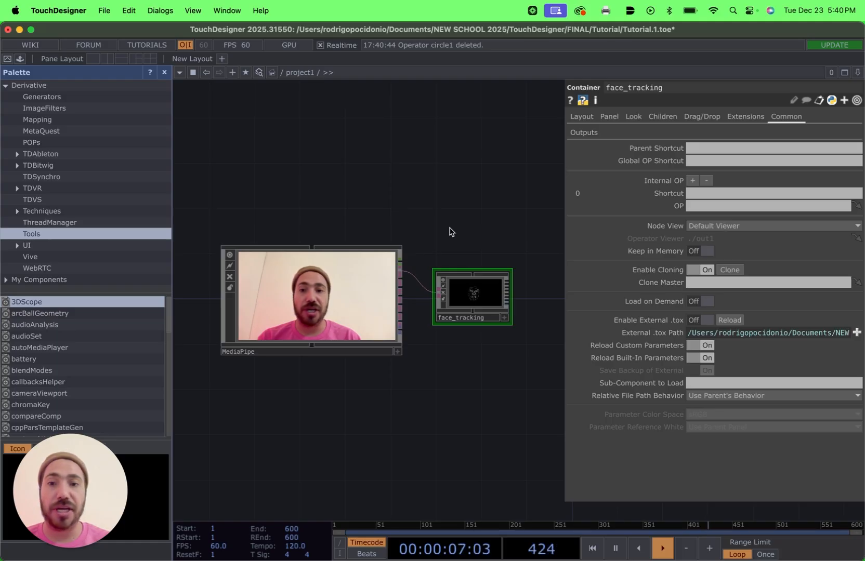
Go up to the root network to look at the project1 container and head back into it.
scroll(449, 232, down, 5)
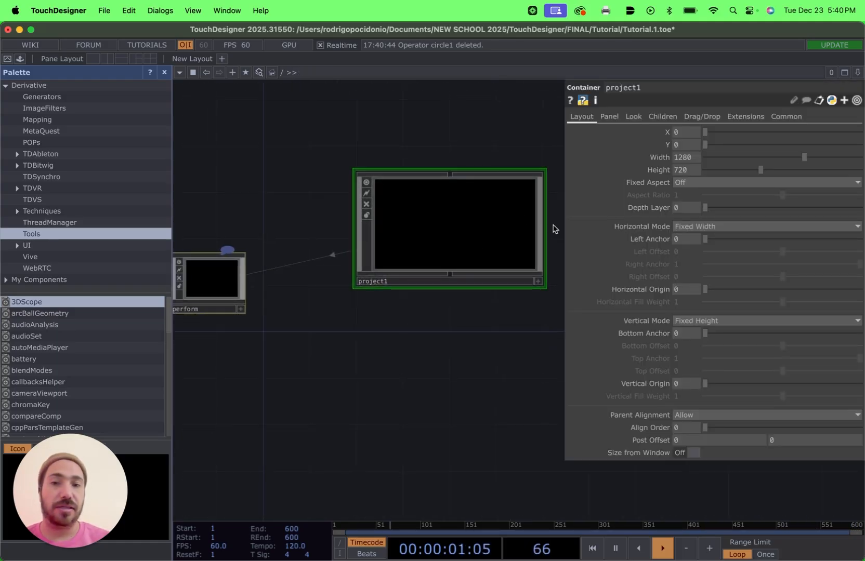
scroll(464, 246, up, 5)
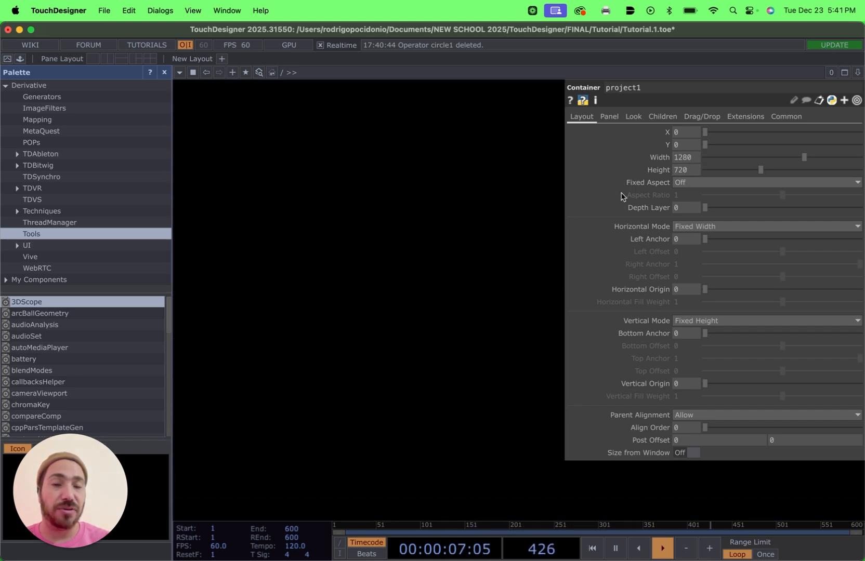
Resize the project1 container in the root network to a Width of 700 and a Height of 1200.
scroll(439, 242, down, 2)
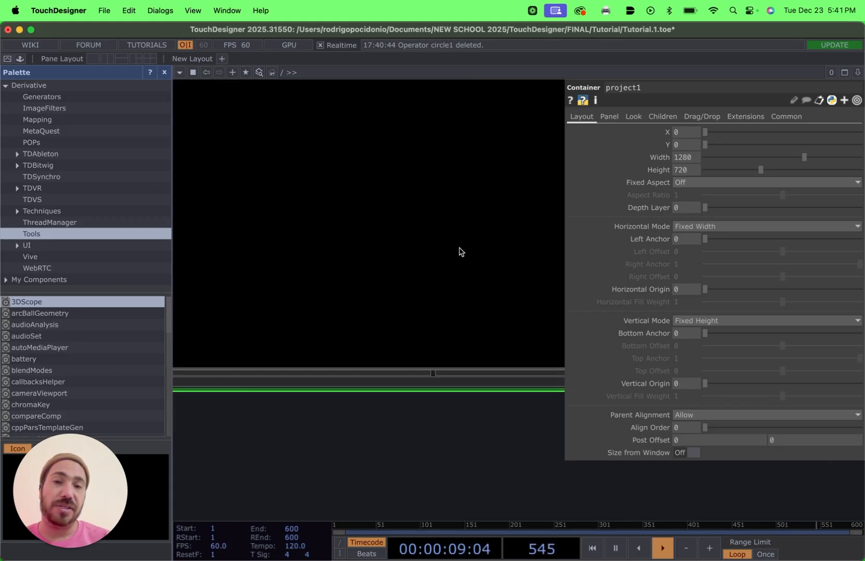
scroll(460, 252, down, 3)
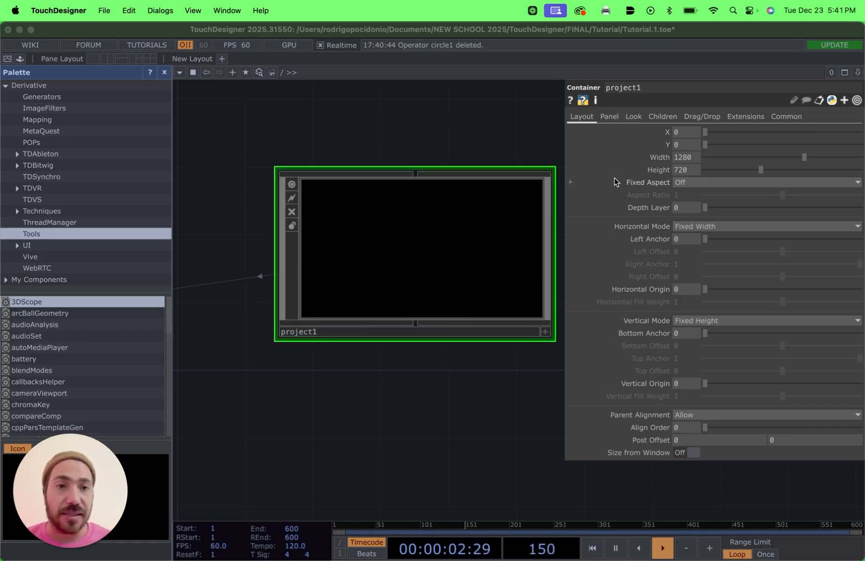
click(694, 158)
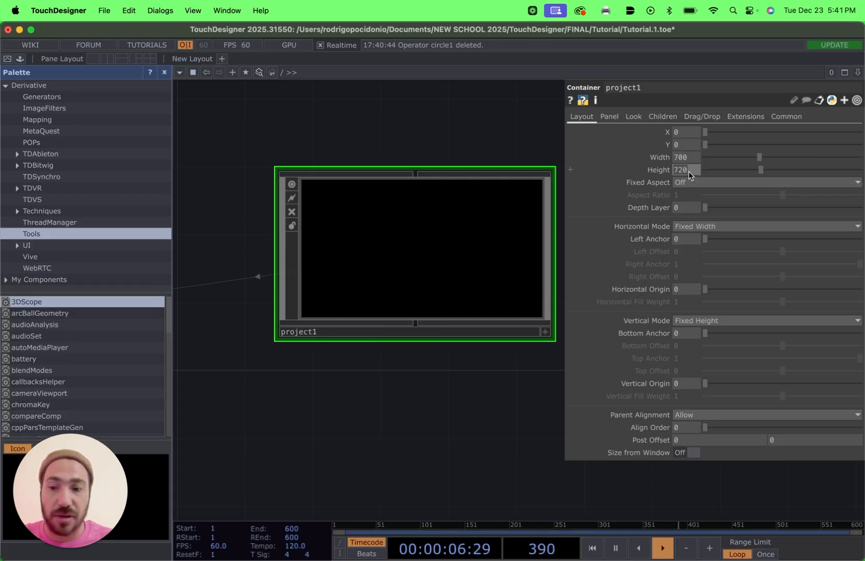
click(688, 170)
text(1200)
key(Return)
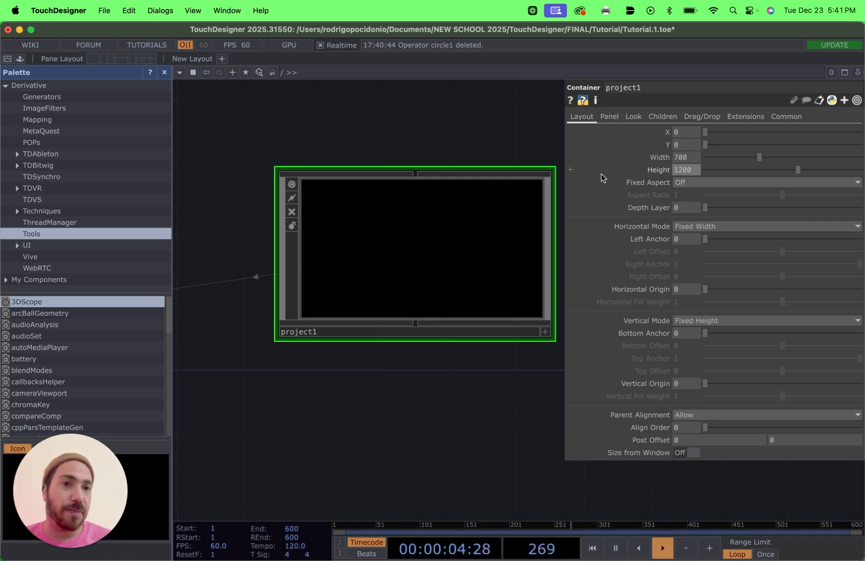
Go back into the project1 network and look over the MediaPipe and face_tracking containers.
scroll(456, 239, down, 4)
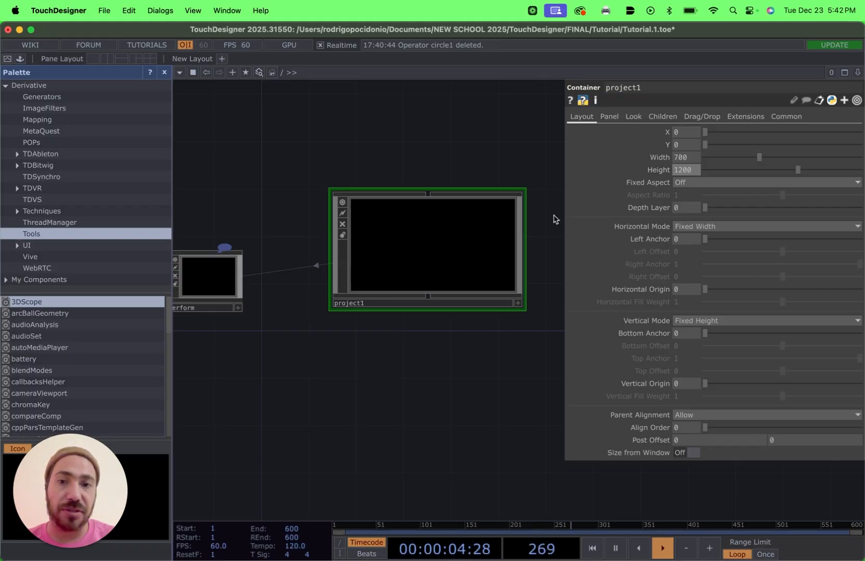
scroll(424, 267, up, 5)
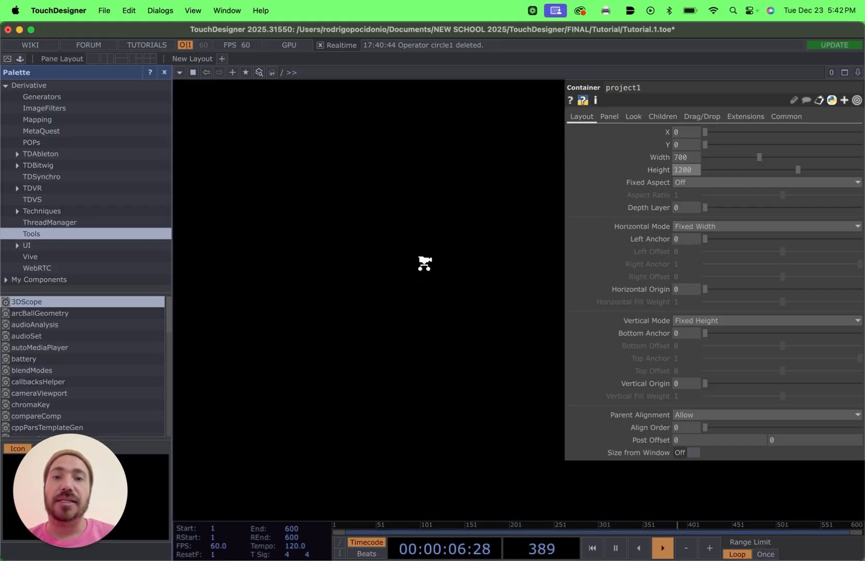
drag(399, 104, 396, 89)
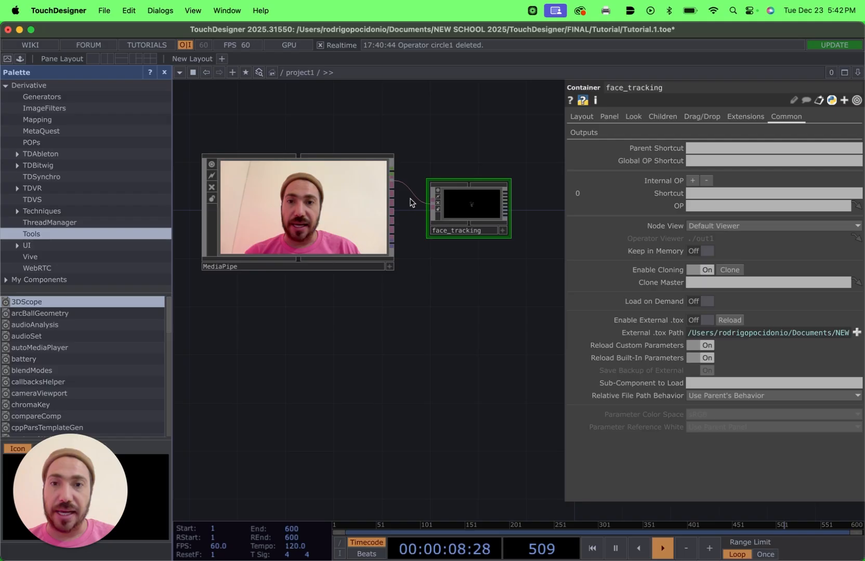
drag(416, 312, 388, 312)
scroll(420, 337, down, 2)
scroll(420, 338, down, 2)
scroll(380, 286, up, 3)
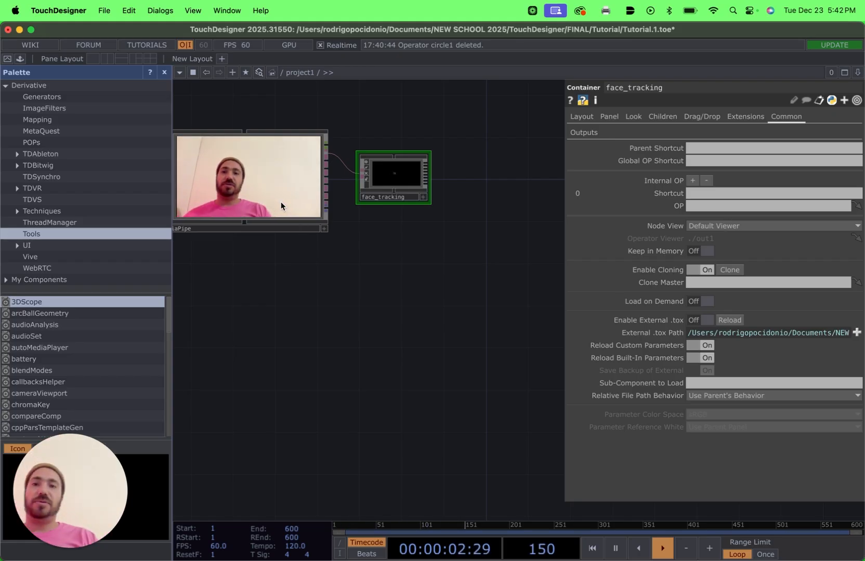
mouse_move(281, 205)
mouse_down()
mouse_move(281, 236)
mouse_move(278, 218)
mouse_up()
drag(297, 294, 335, 326)
drag(457, 346, 427, 334)
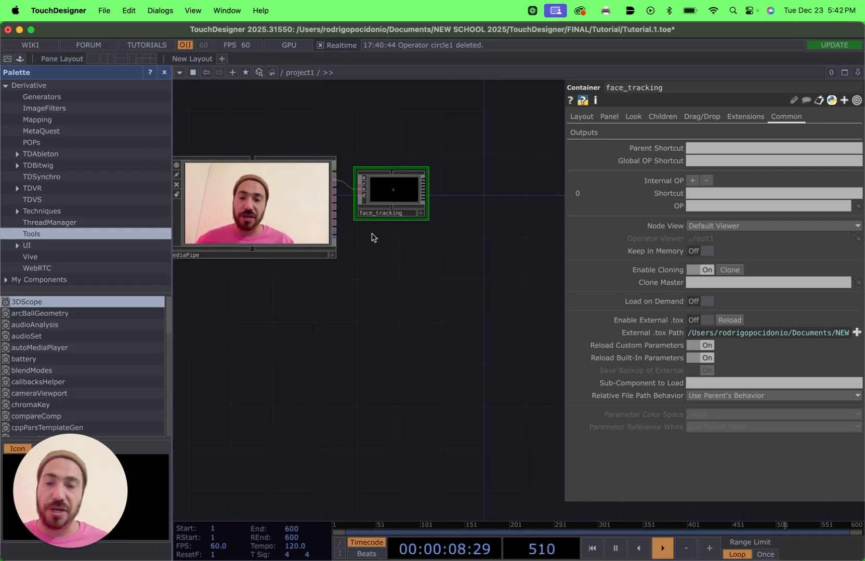
Add a Null TOP wired to MediaPipe's video output and place it below face_tracking.
scroll(364, 262, up, 5)
drag(362, 259, 539, 325)
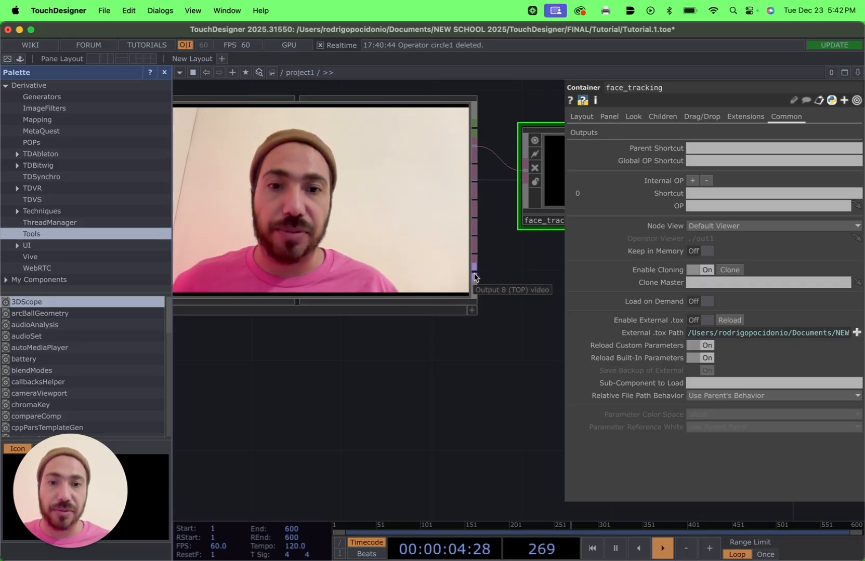
right_click(473, 277)
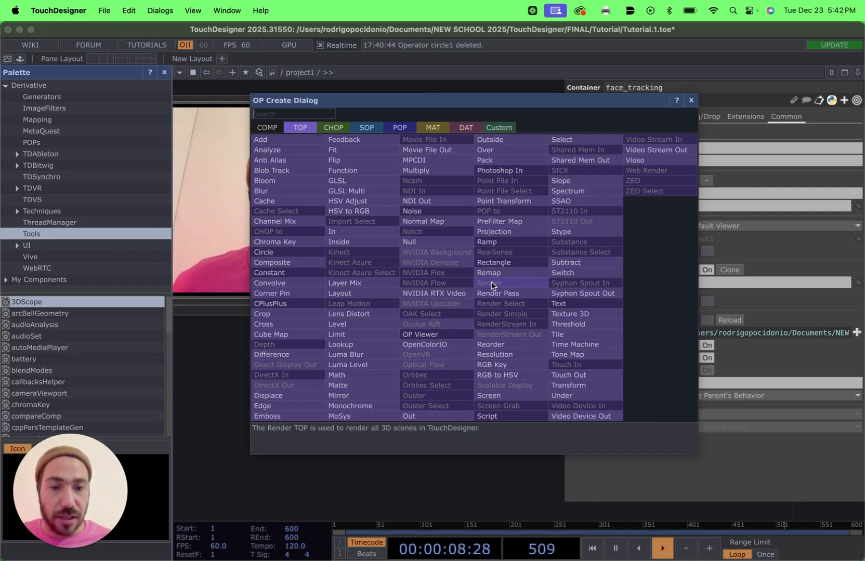
text(nu)
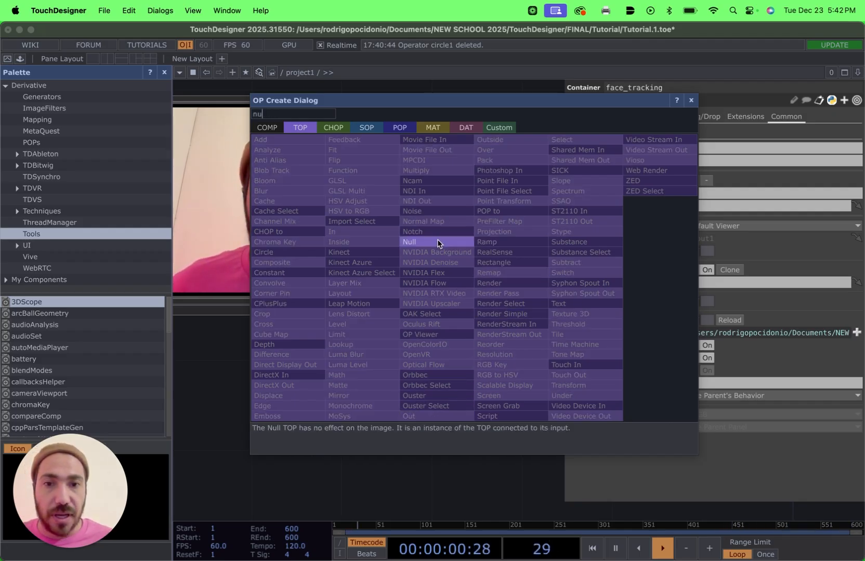
click(437, 241)
click(550, 362)
drag(404, 427, 195, 351)
drag(353, 287, 420, 287)
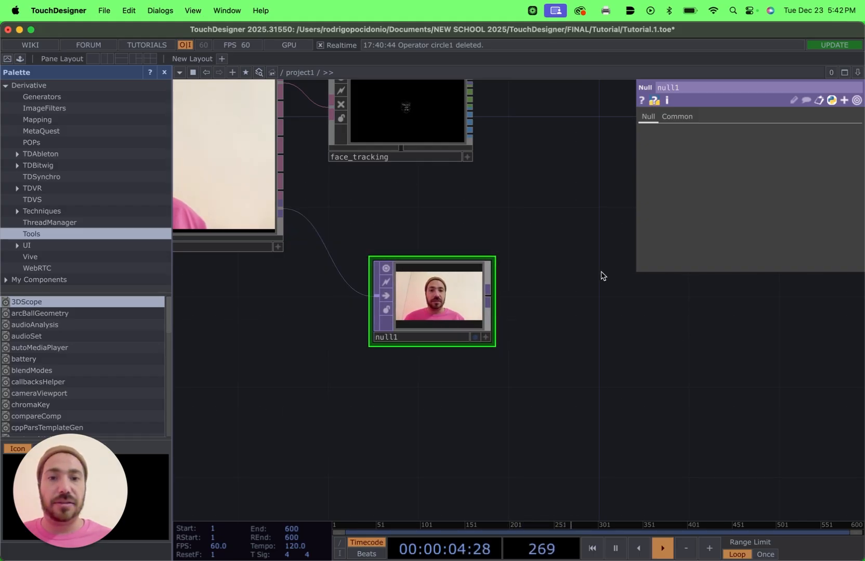
Compare the layout width and height of the face_tracking and MediaPipe containers.
drag(601, 273, 534, 276)
scroll(535, 276, down, 5)
drag(535, 241, 472, 288)
scroll(467, 266, up, 5)
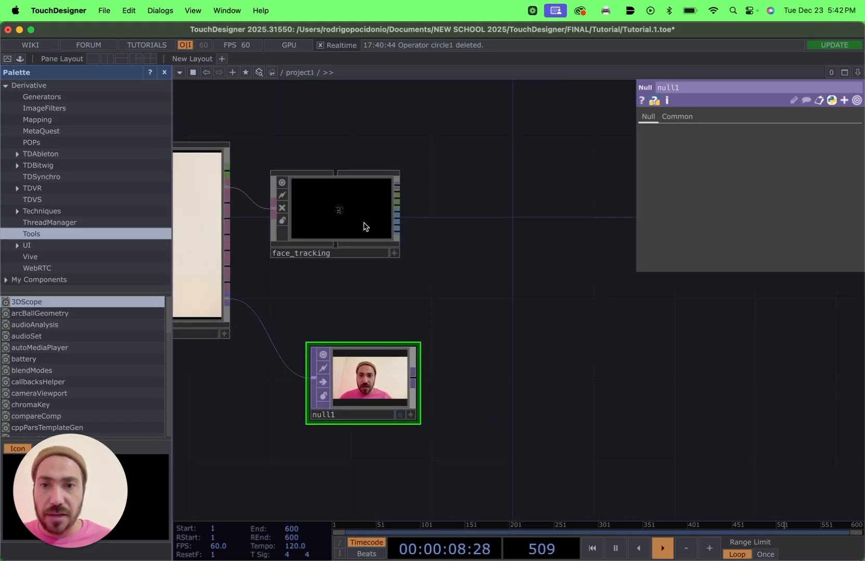
click(364, 226)
click(581, 116)
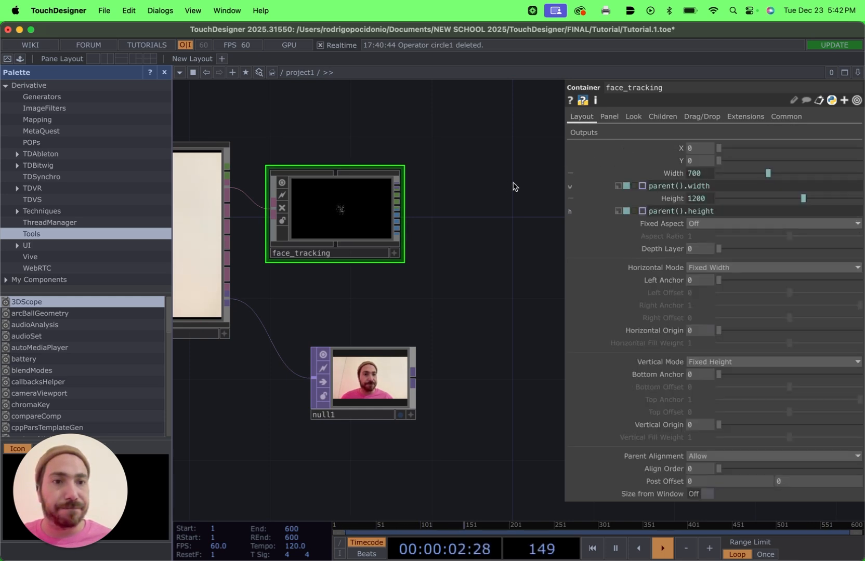
drag(483, 191, 569, 198)
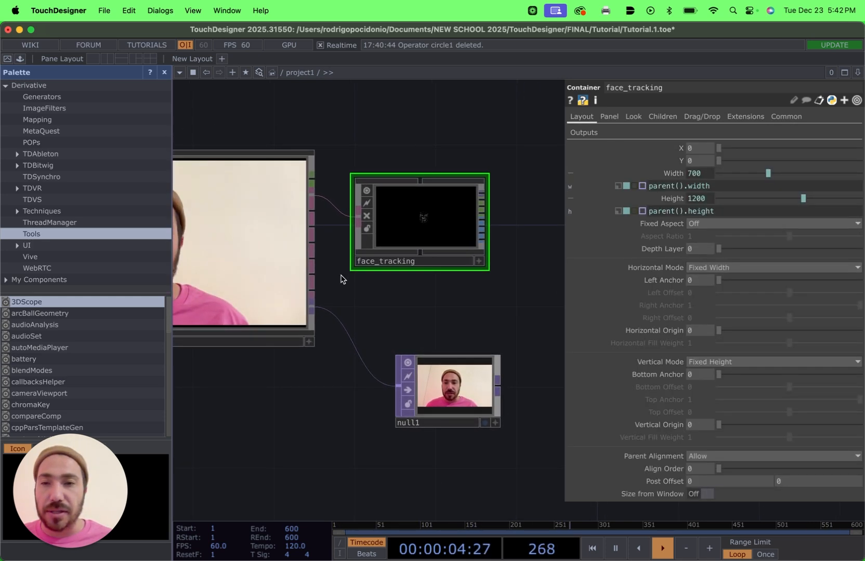
drag(408, 297, 434, 303)
click(297, 262)
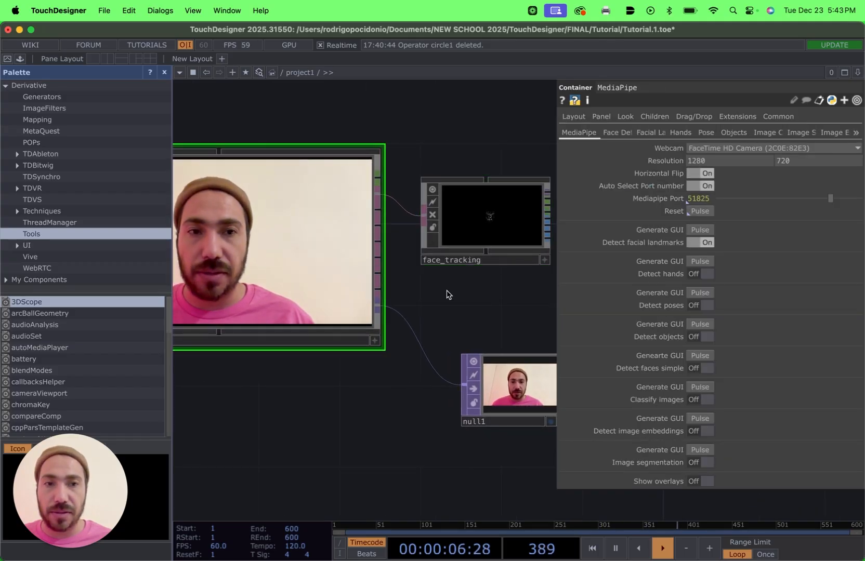
scroll(537, 286, up, 3)
click(575, 117)
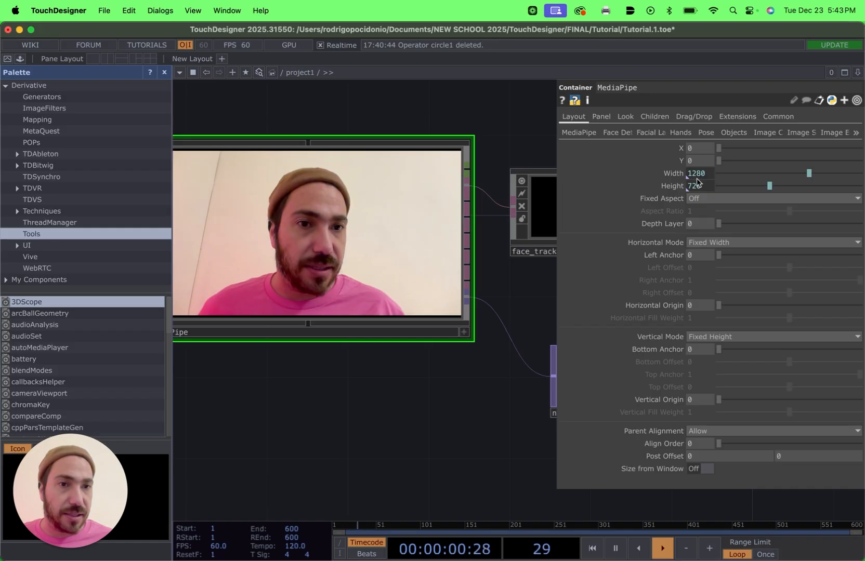
scroll(520, 317, down, 2)
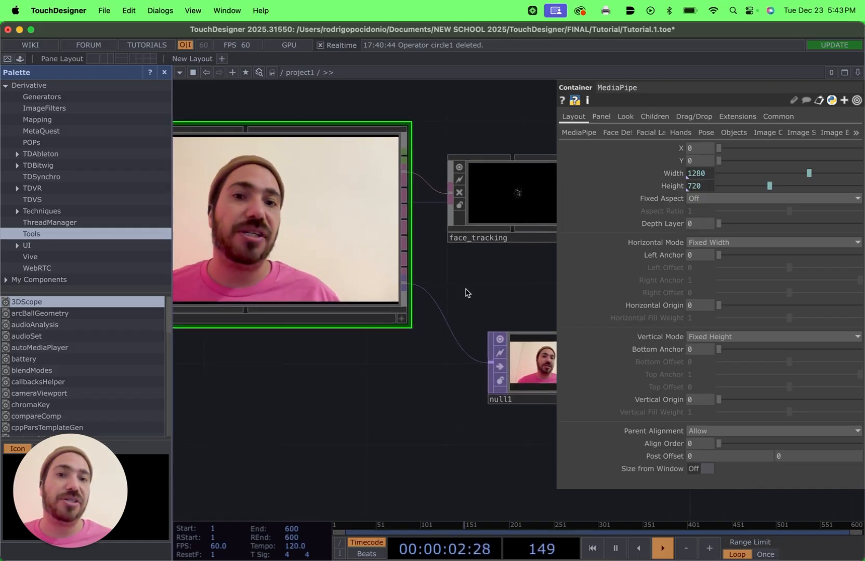
click(502, 205)
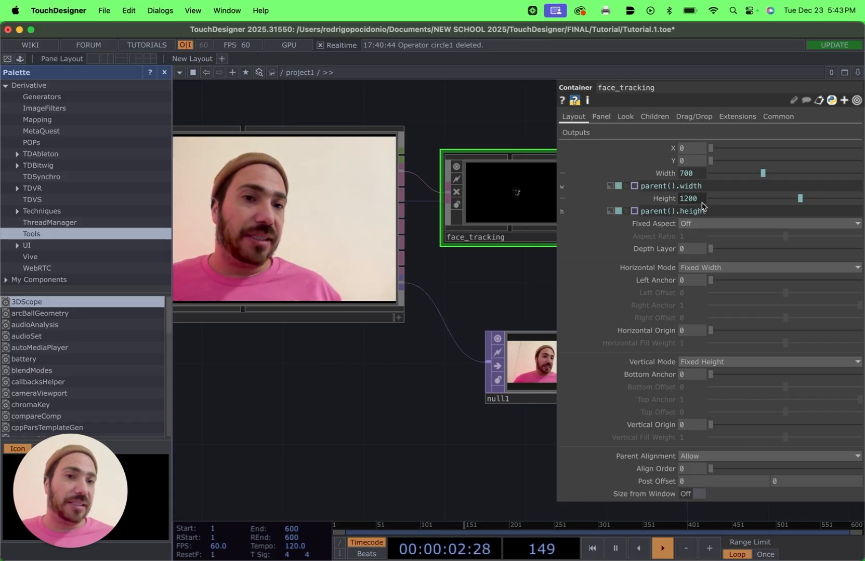
Add an Over TOP wired from null1's output and place it beside null1.
scroll(456, 264, right, 10)
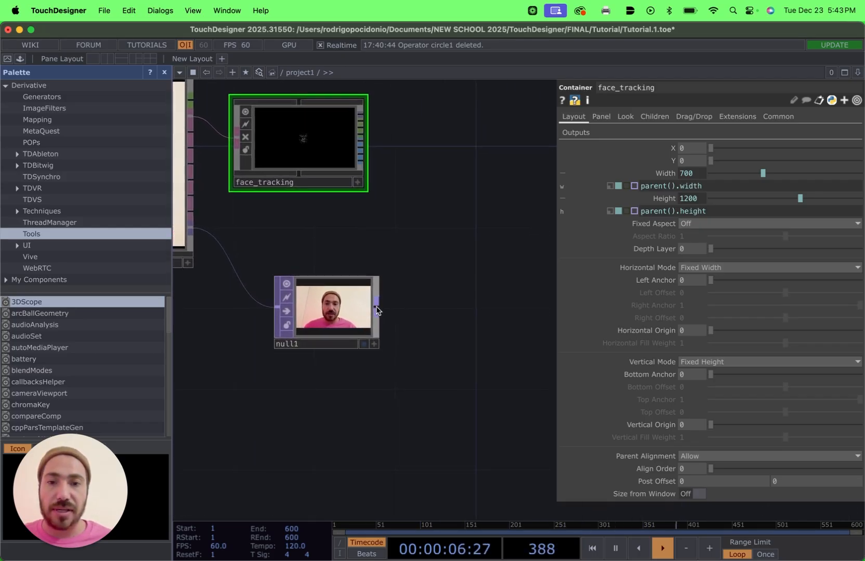
right_click(377, 310)
text(over)
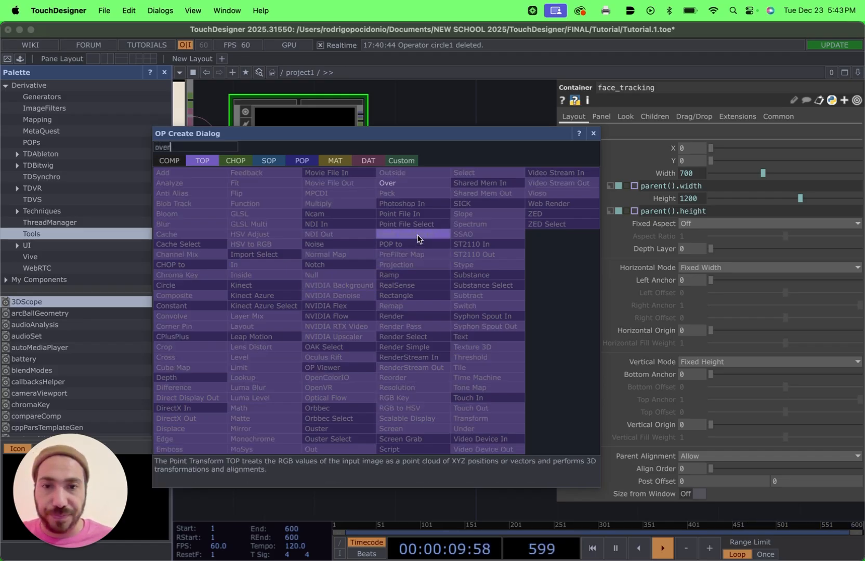
click(395, 183)
click(516, 292)
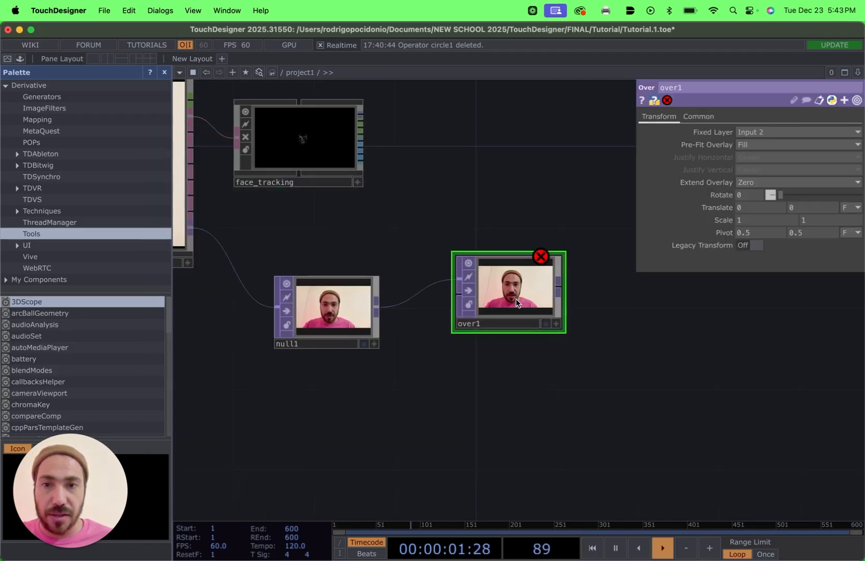
Add a Null TOP wired from face_tracking's first image output and place it beside that container.
right_click(359, 117)
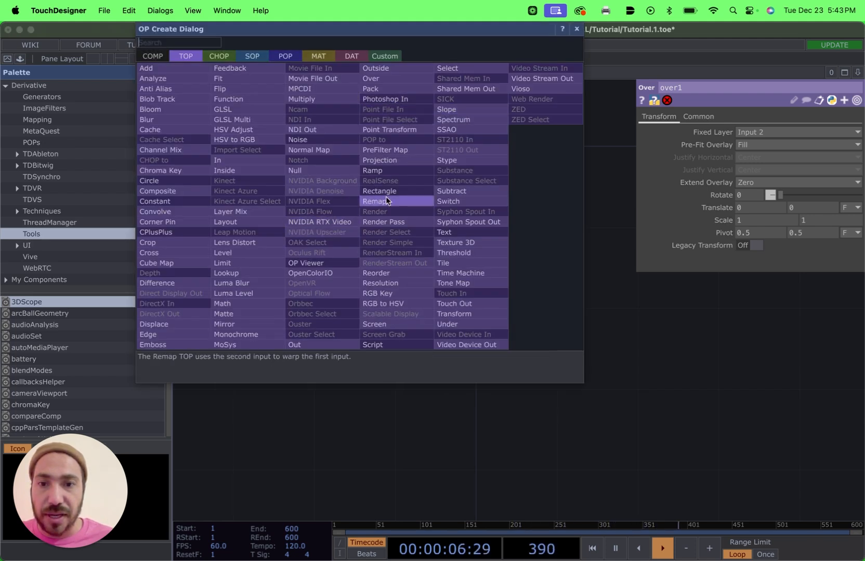
text(null)
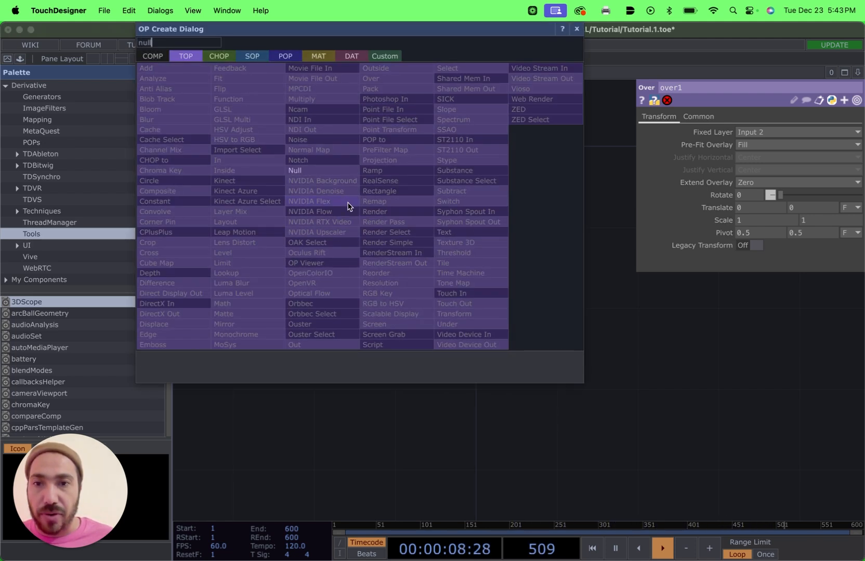
click(319, 173)
click(468, 142)
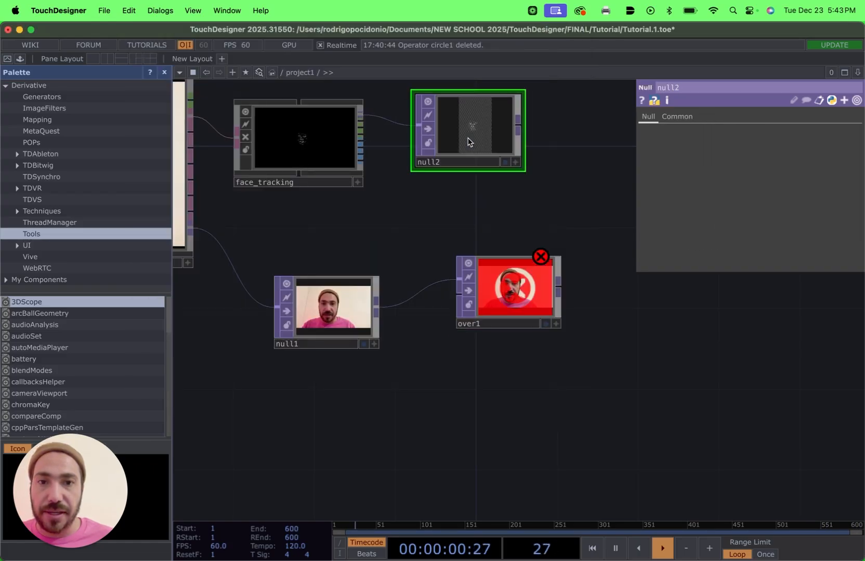
Move over1 farther from null1 and wire it with null2 as the first input and null1 as the second.
drag(522, 282, 603, 283)
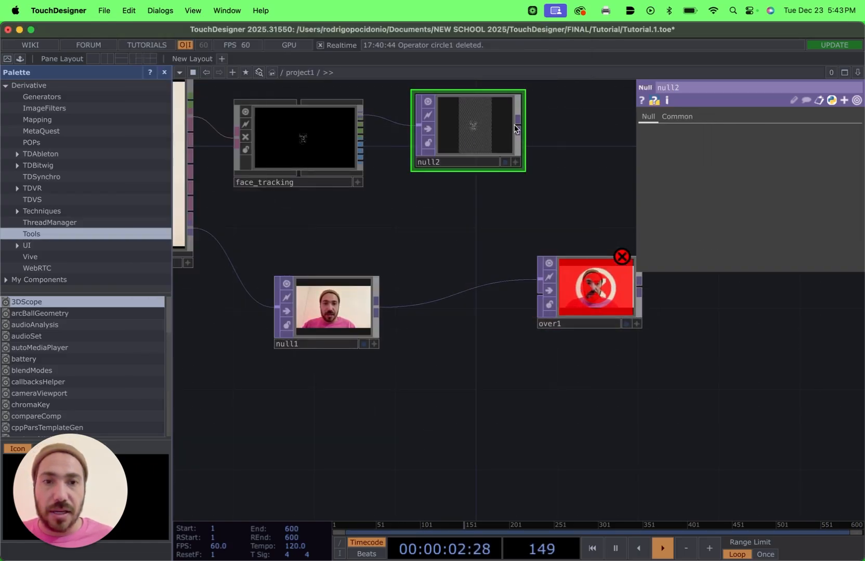
drag(521, 124, 538, 300)
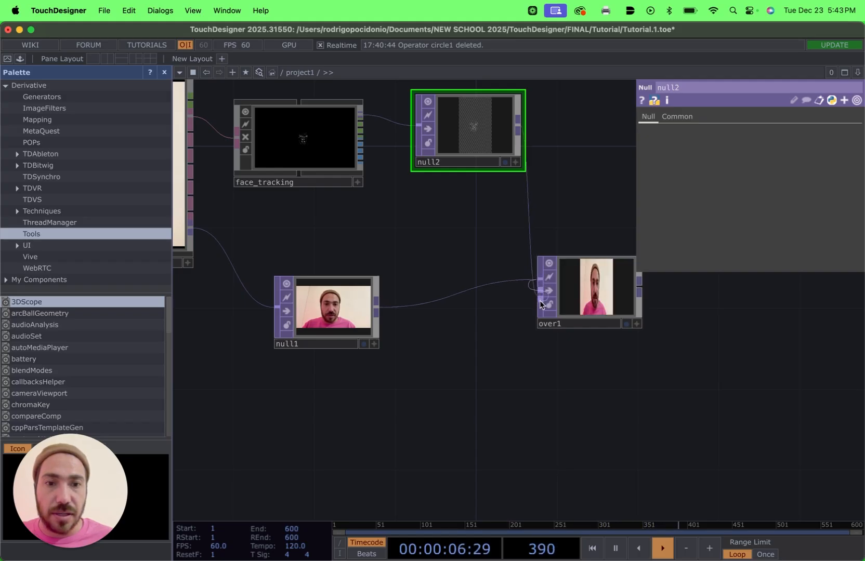
scroll(591, 343, up, 5)
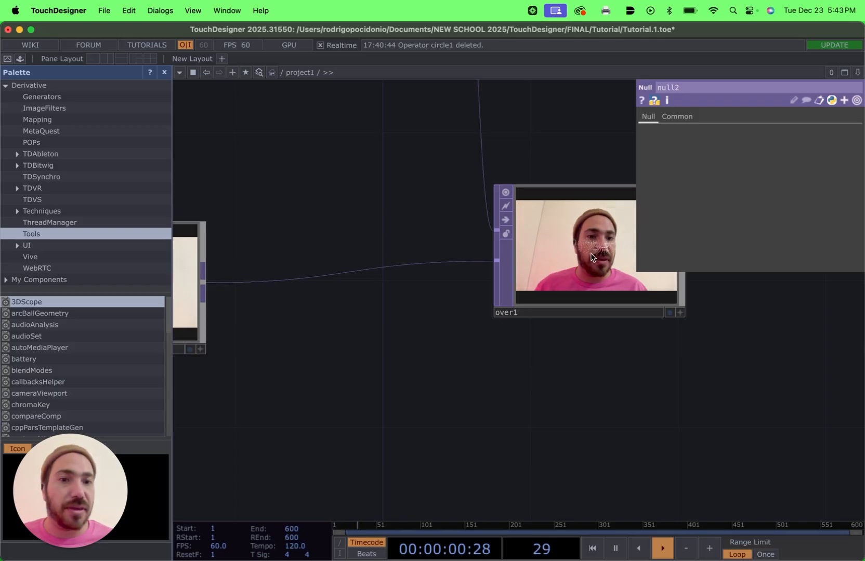
scroll(551, 398, left, 10)
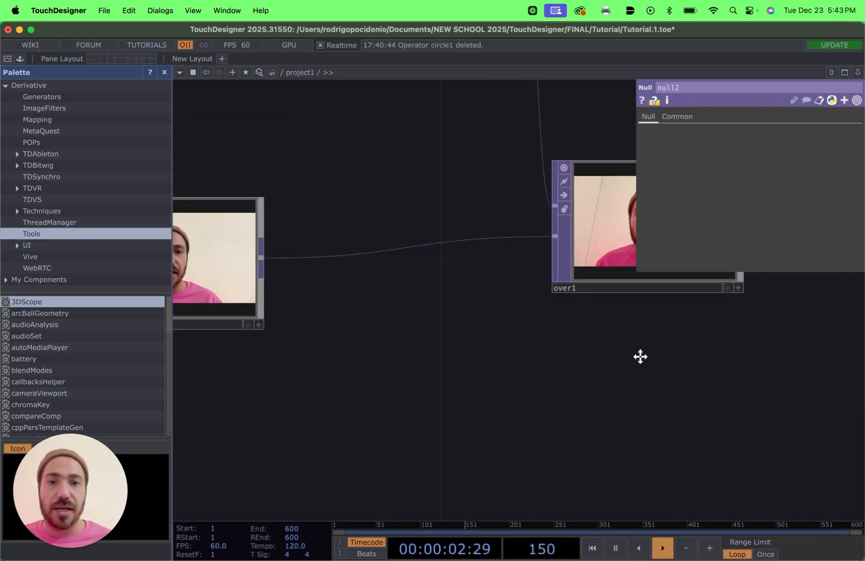
scroll(573, 379, down, 5)
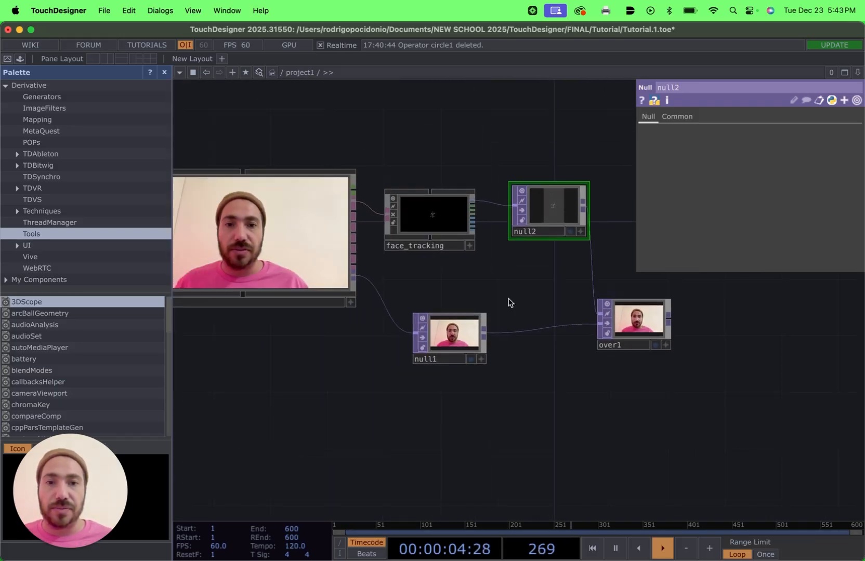
Switch the face_tracking container's width and height from parent expressions to constant values of 1280 and 720, matching the MediaPipe container.
scroll(507, 301, up, 2)
click(275, 268)
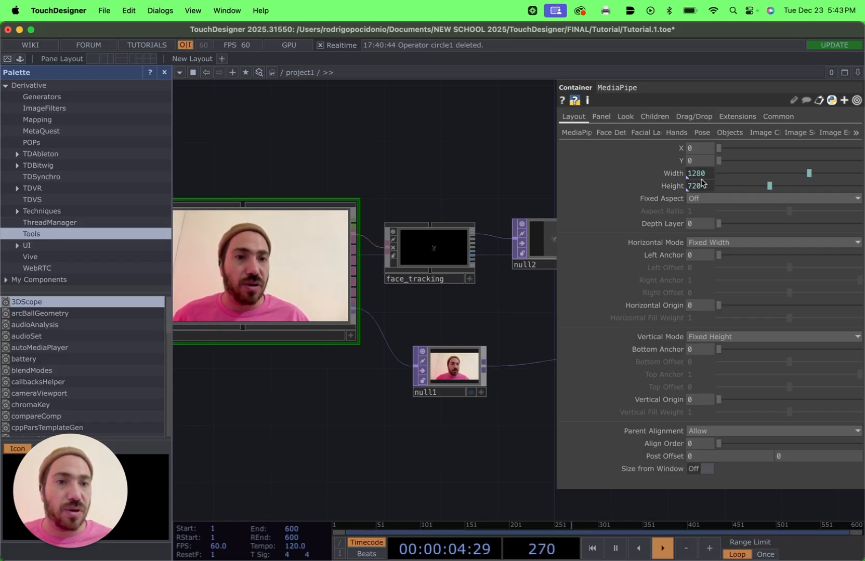
click(450, 253)
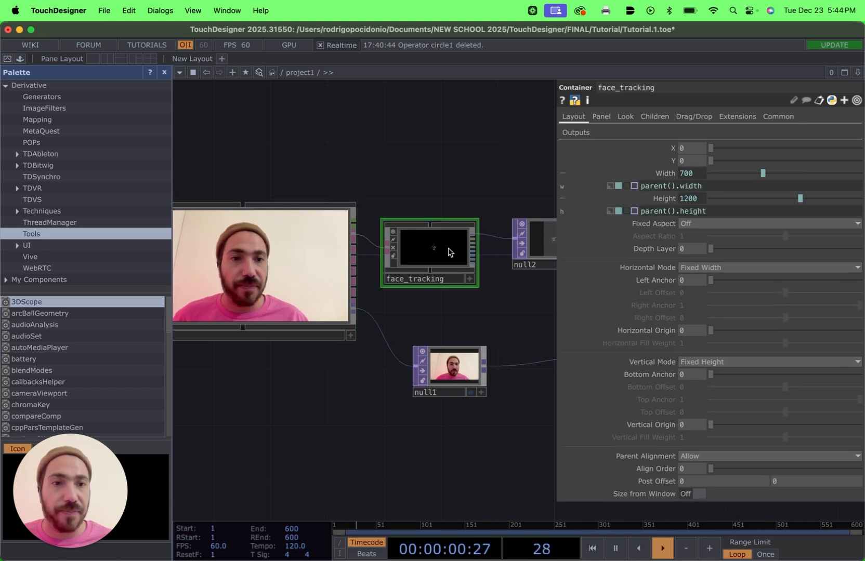
click(694, 175)
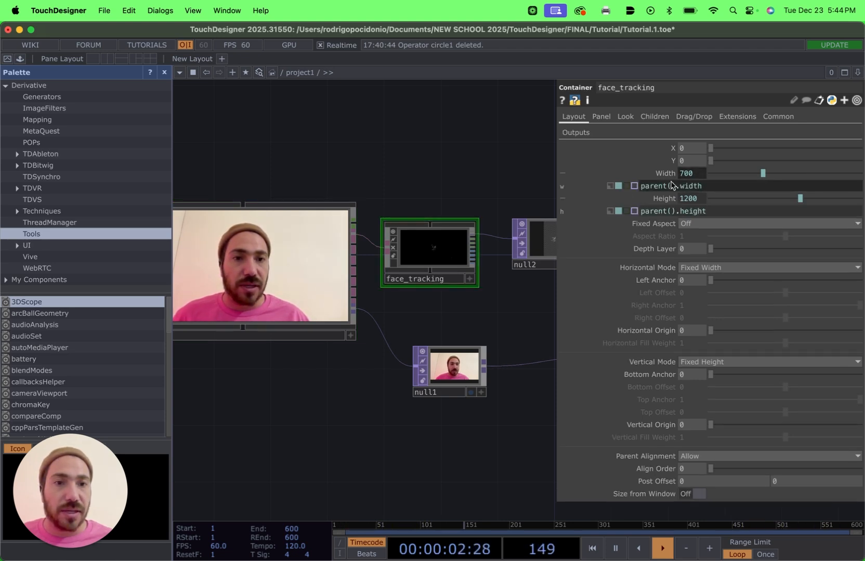
click(611, 187)
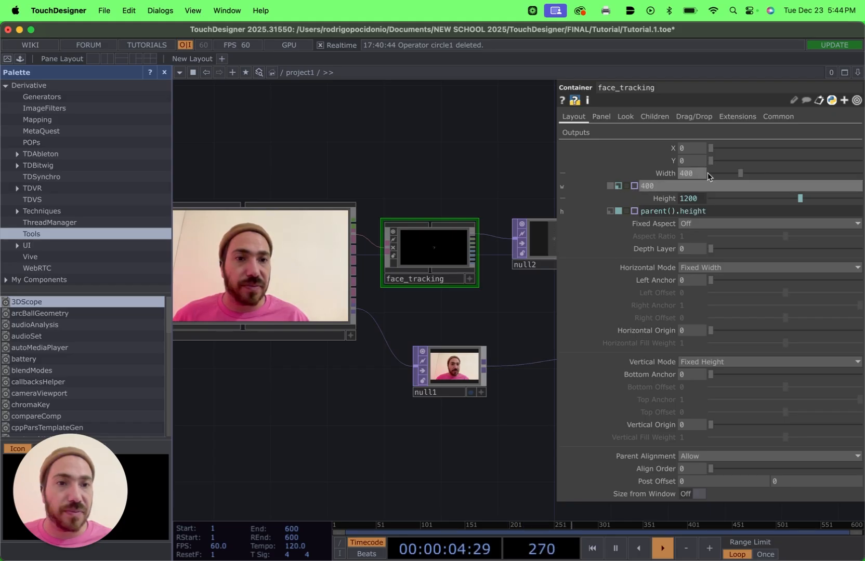
click(698, 174)
text(12)
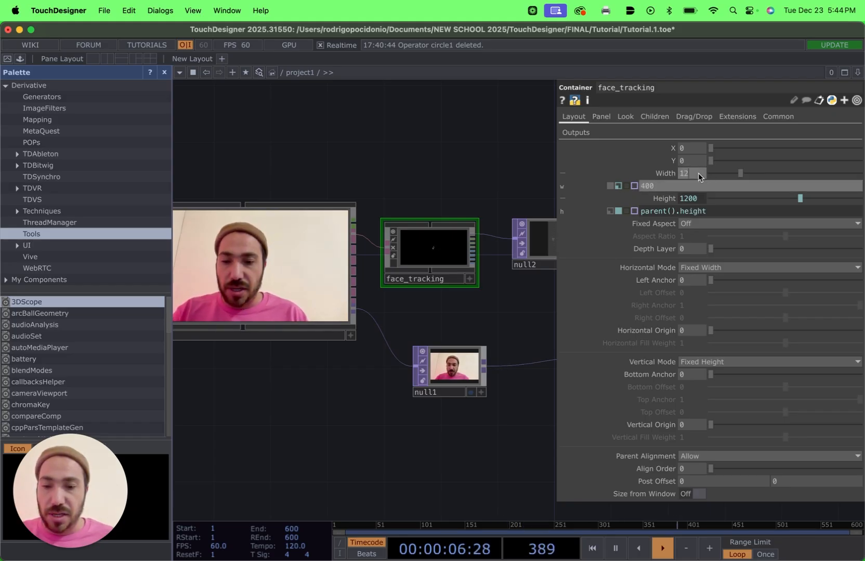
text(80)
key(Tab)
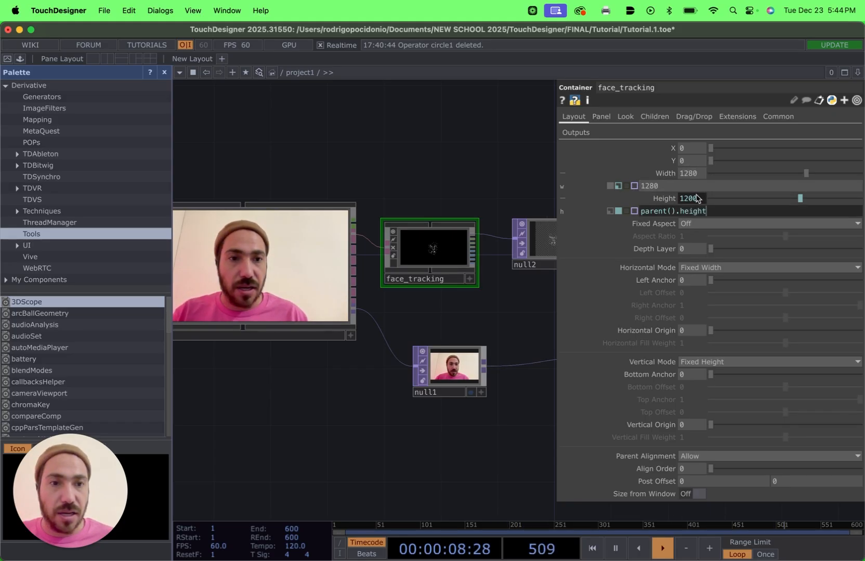
click(613, 211)
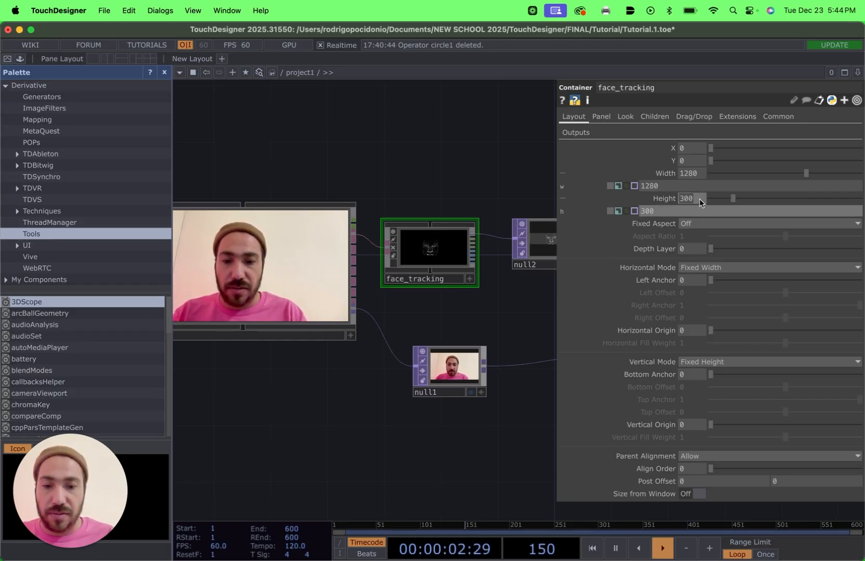
key(Return)
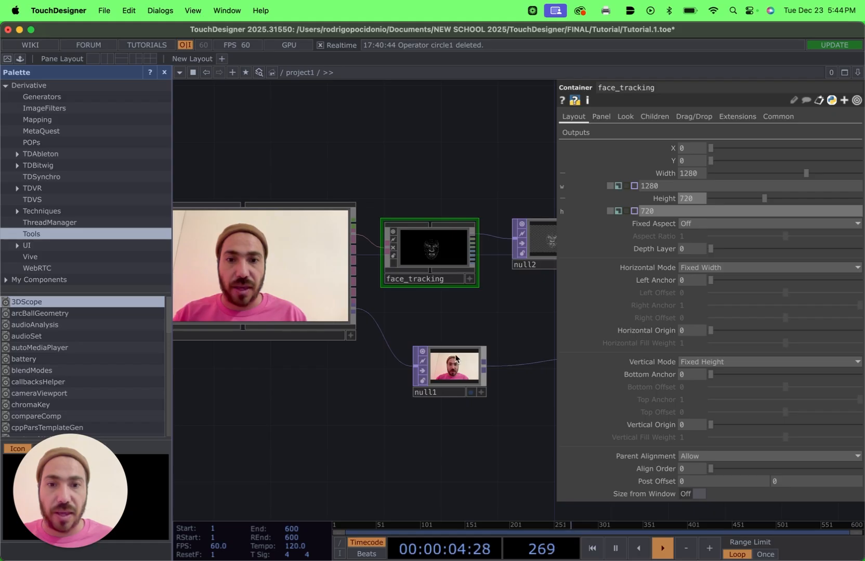
Display over1's output as the network background to check how the face landmarks align with the video.
scroll(455, 359, right, 6)
scroll(455, 359, down, 2)
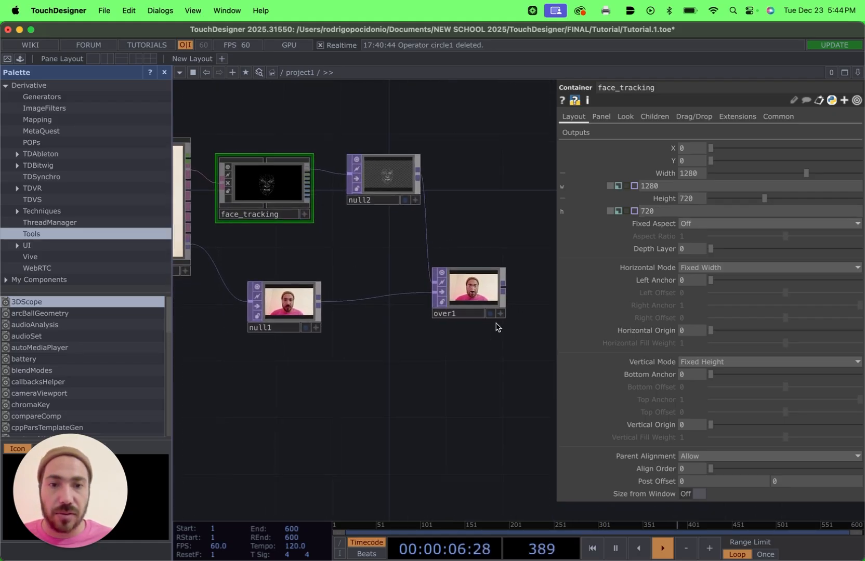
click(489, 314)
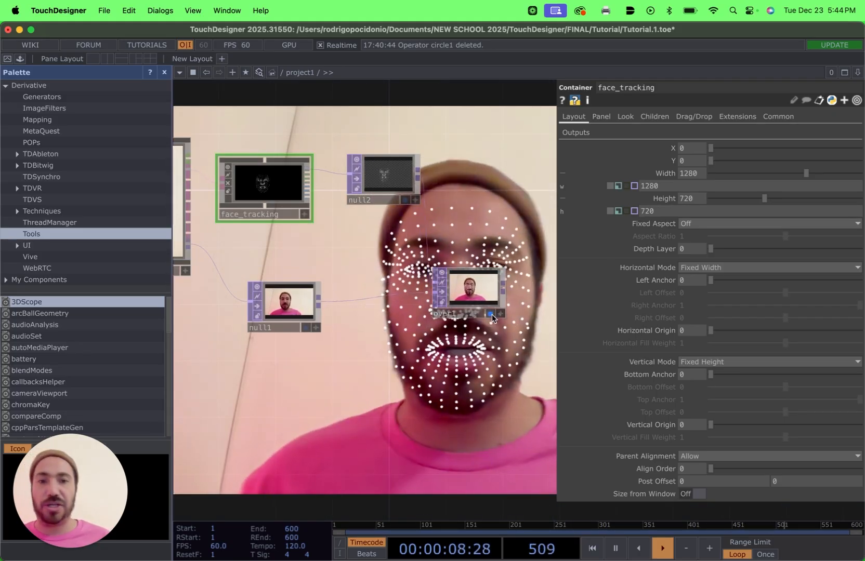
click(490, 314)
click(489, 314)
Add a Fit TOP wired from over1's output and place it beside over1.
scroll(488, 313, right, 5)
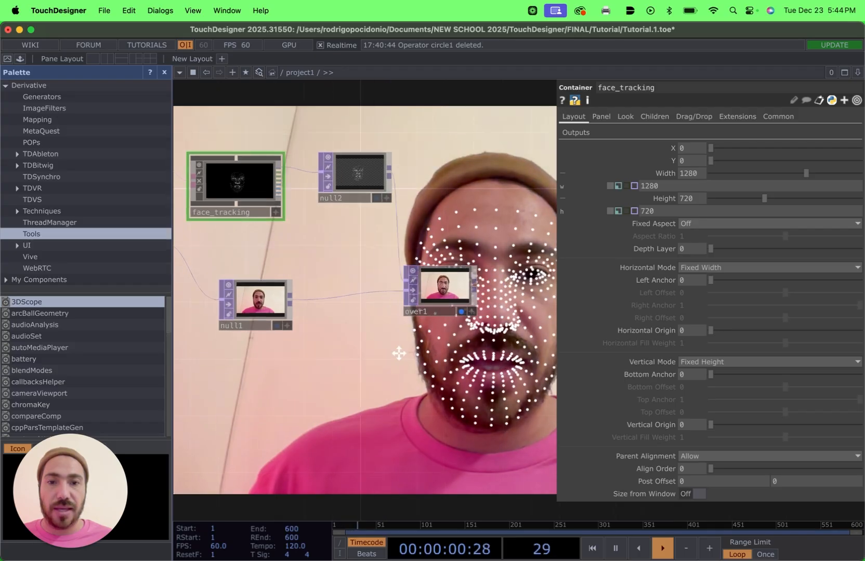
drag(359, 298, 358, 312)
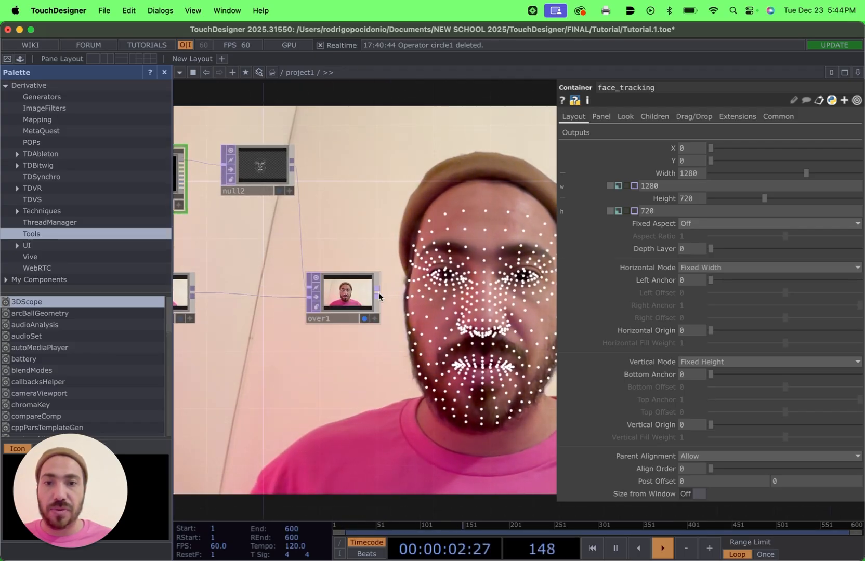
right_click(378, 294)
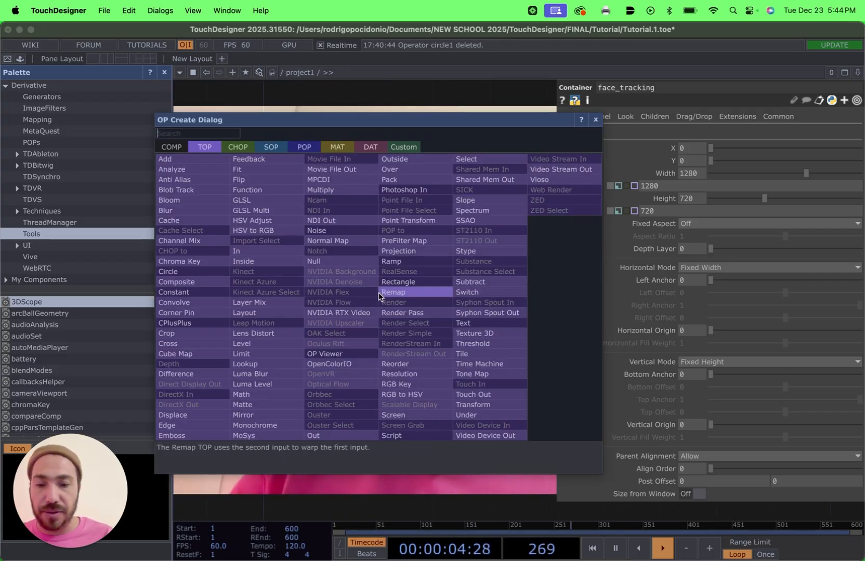
click(249, 169)
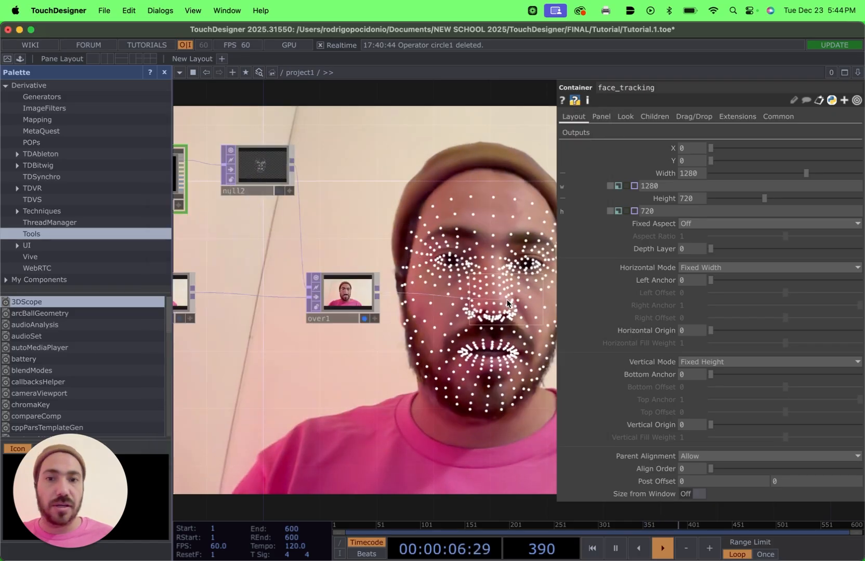
click(499, 285)
drag(515, 285, 468, 279)
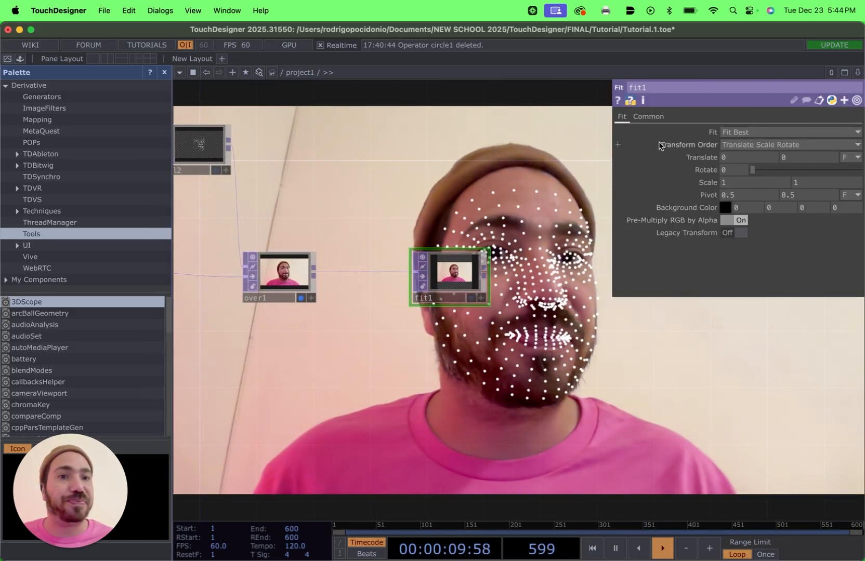
Set fit1's output resolution to Parent Panel Size and its fit mode to Fit Vertical.
click(648, 117)
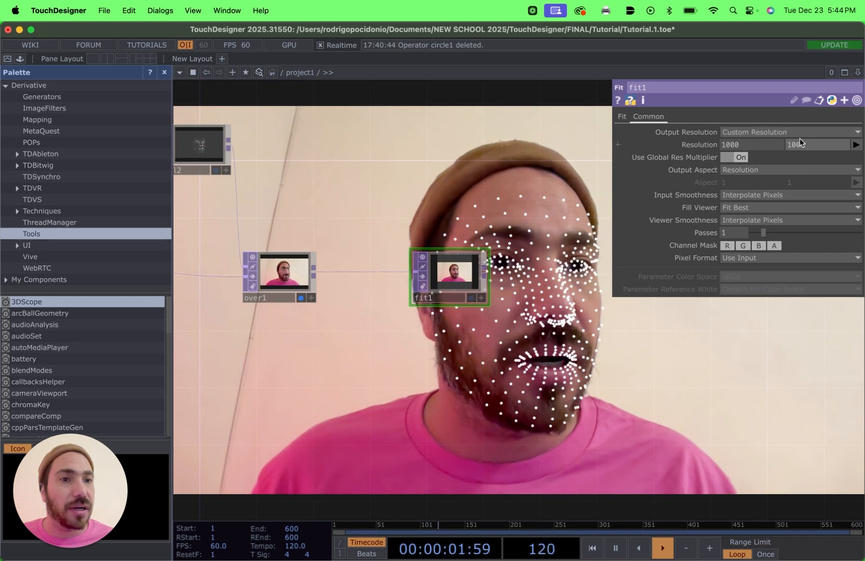
click(857, 132)
click(762, 257)
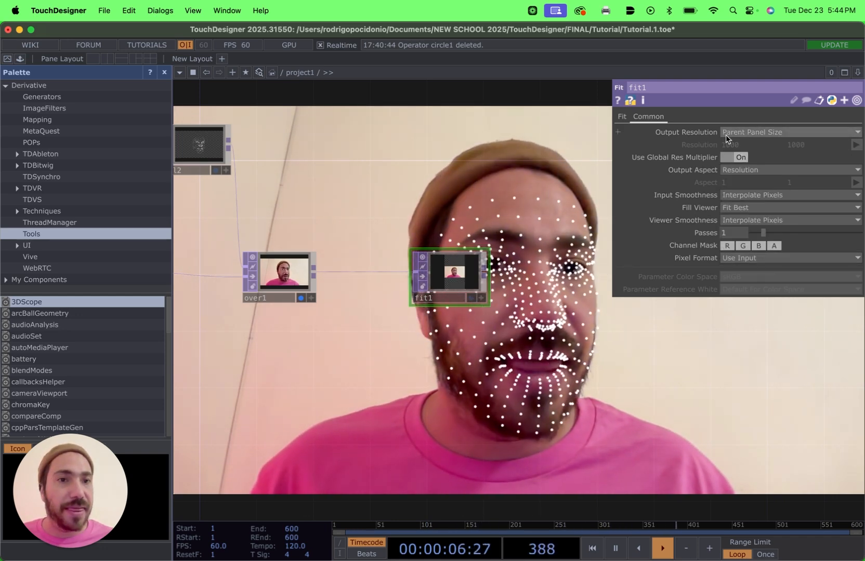
click(622, 117)
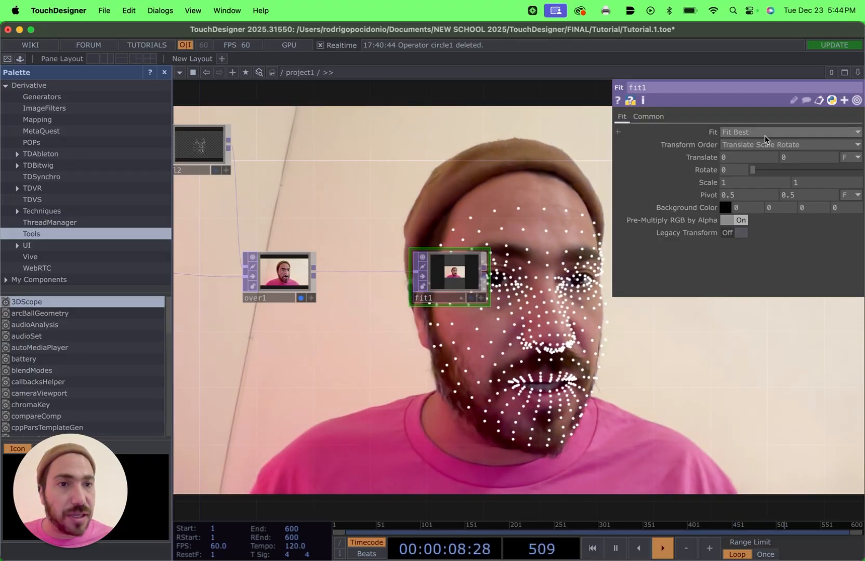
click(764, 134)
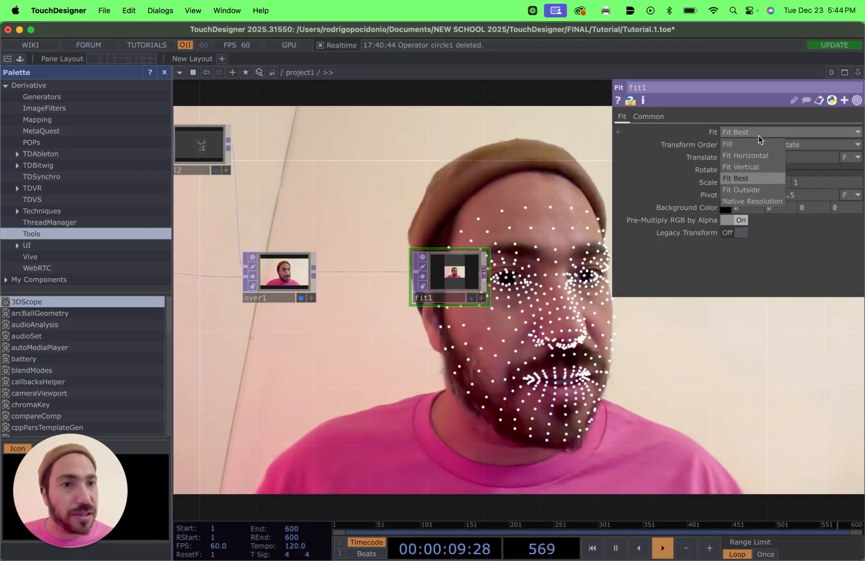
click(753, 166)
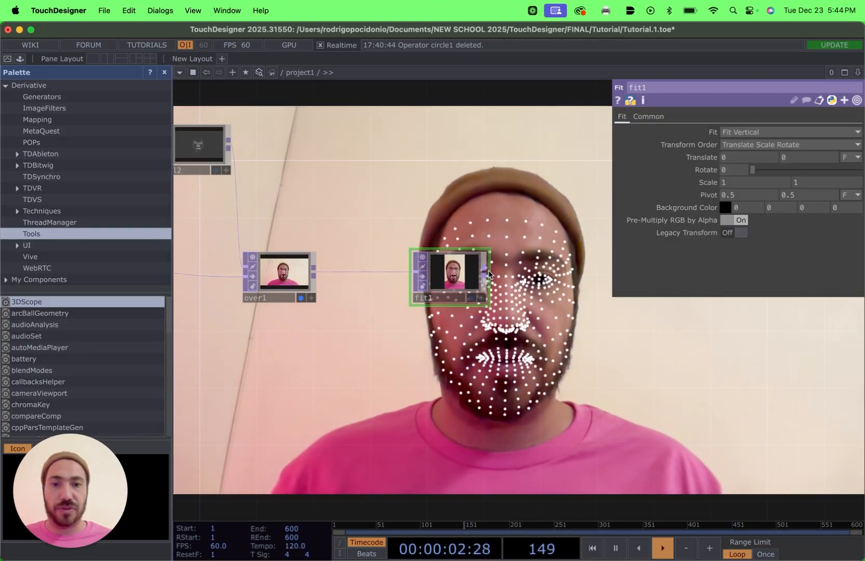
Turn off over1's background display and briefly preview fit1's output in the background.
click(301, 299)
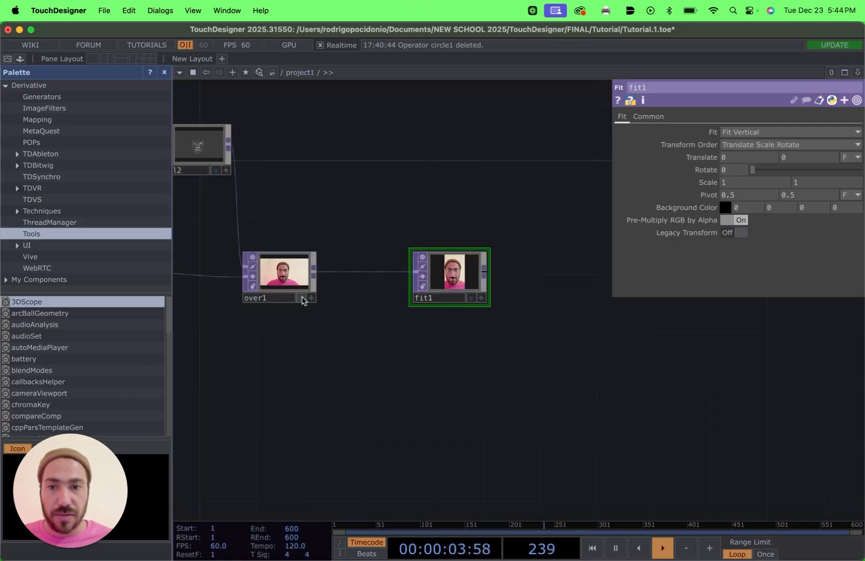
click(470, 298)
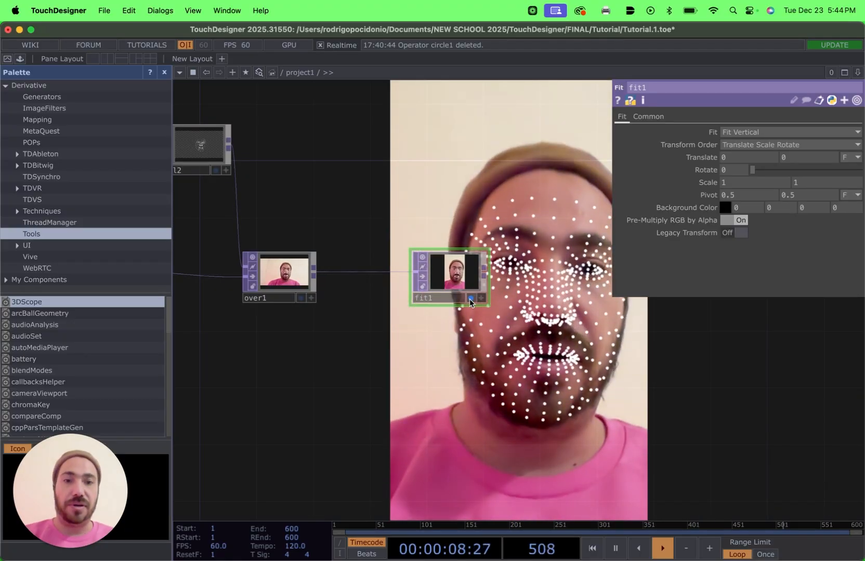
click(470, 298)
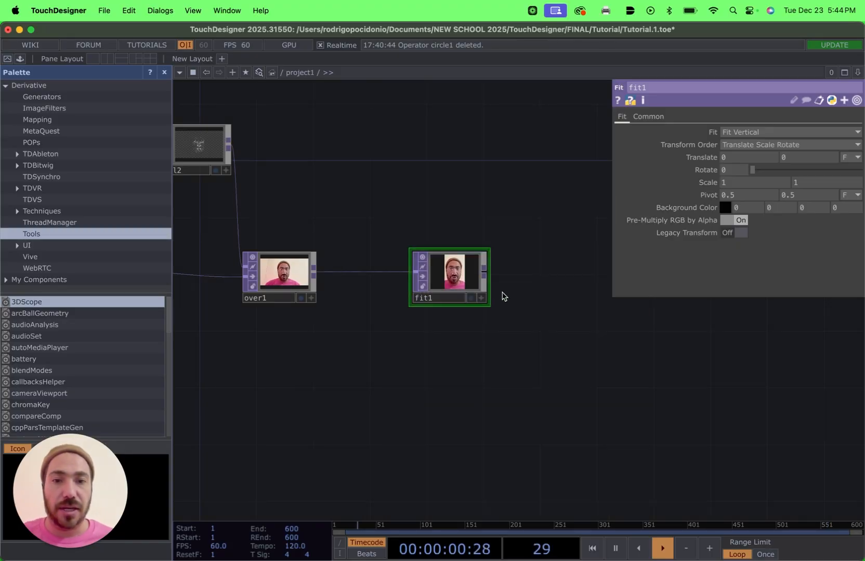
Add a Null TOP wired from fit1's output and place it beside fit1.
right_click(488, 273)
text(n)
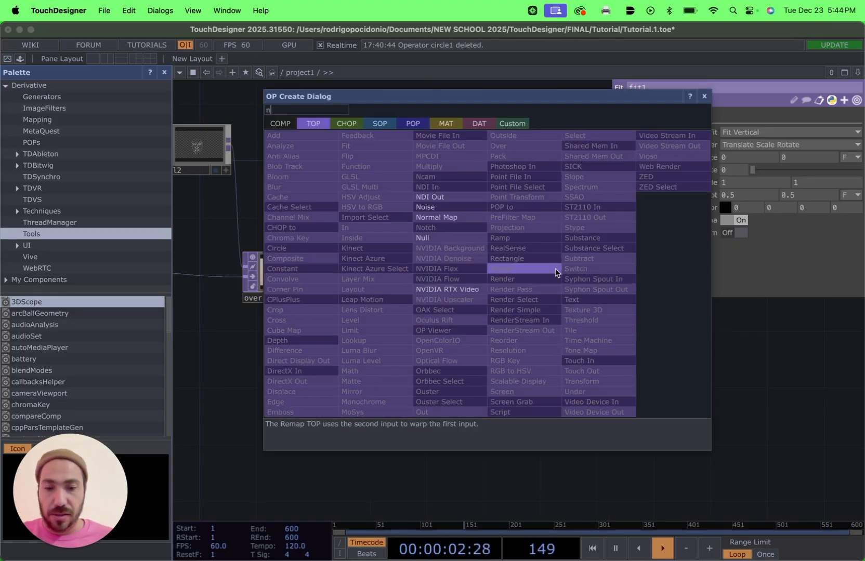
click(726, 295)
drag(589, 377, 448, 364)
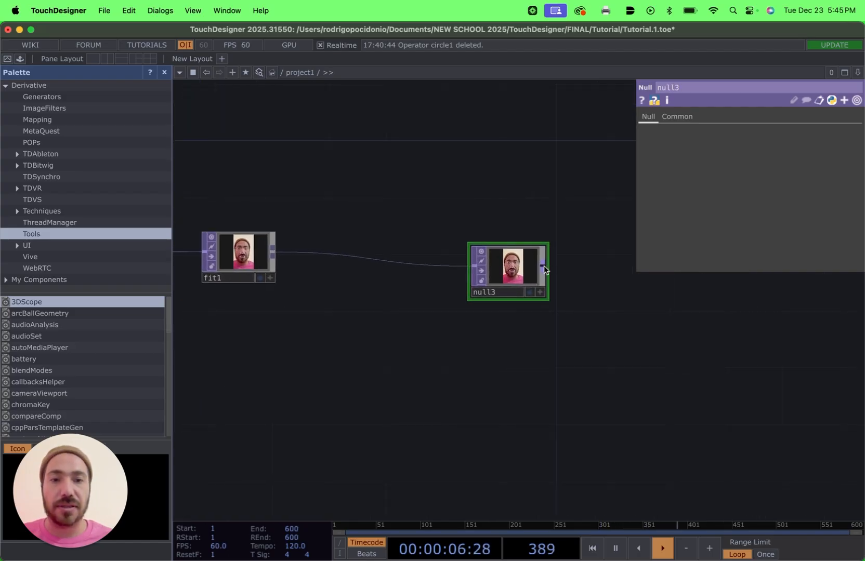
Add an Out TOP wired from null3's output and display it as the network background.
right_click(543, 267)
text(out)
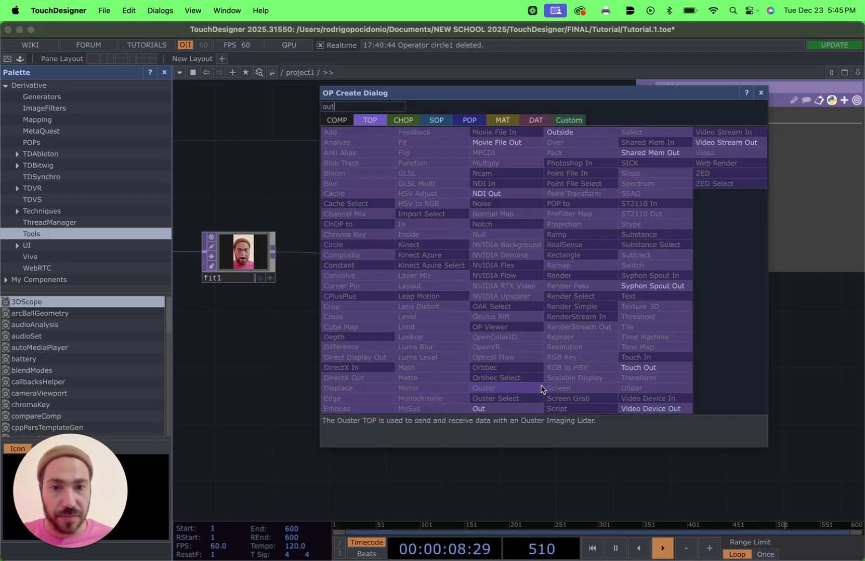
click(509, 408)
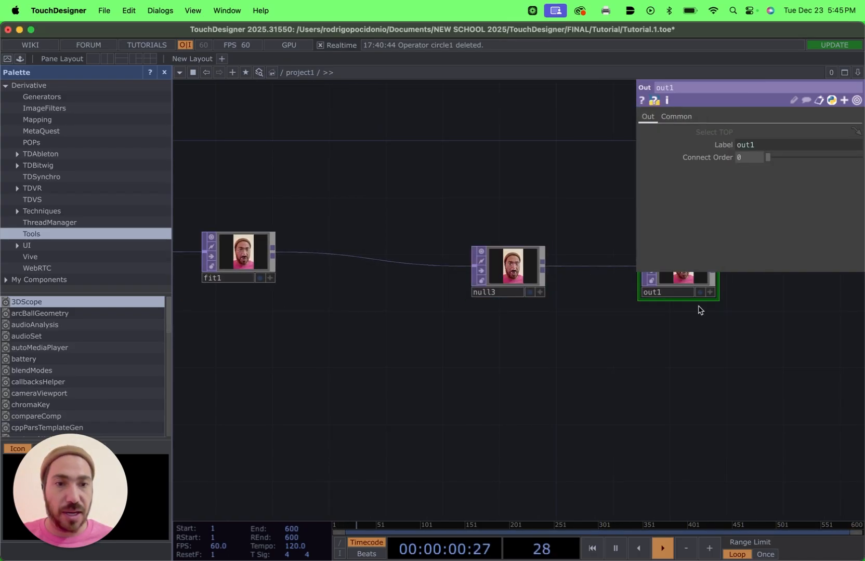
click(696, 293)
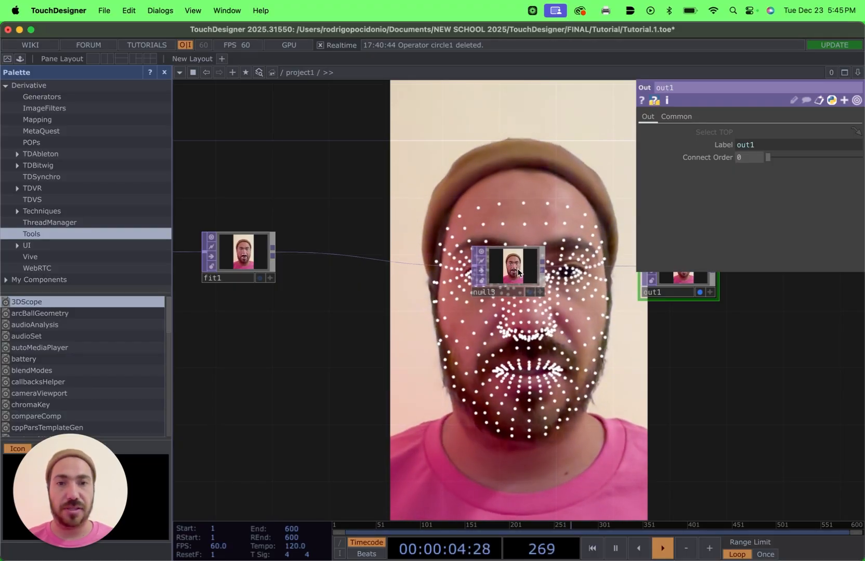
Spread out the network by moving null3 and out1 away from fit1, face_tracking above MediaPipe's level, and null2 directly above over1.
drag(514, 266, 556, 265)
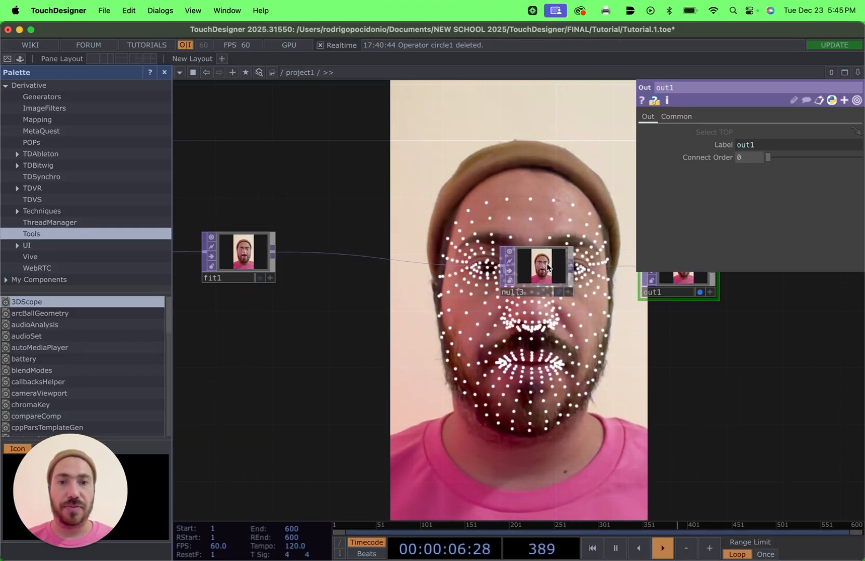
scroll(323, 340, down, 5)
drag(322, 337, 443, 366)
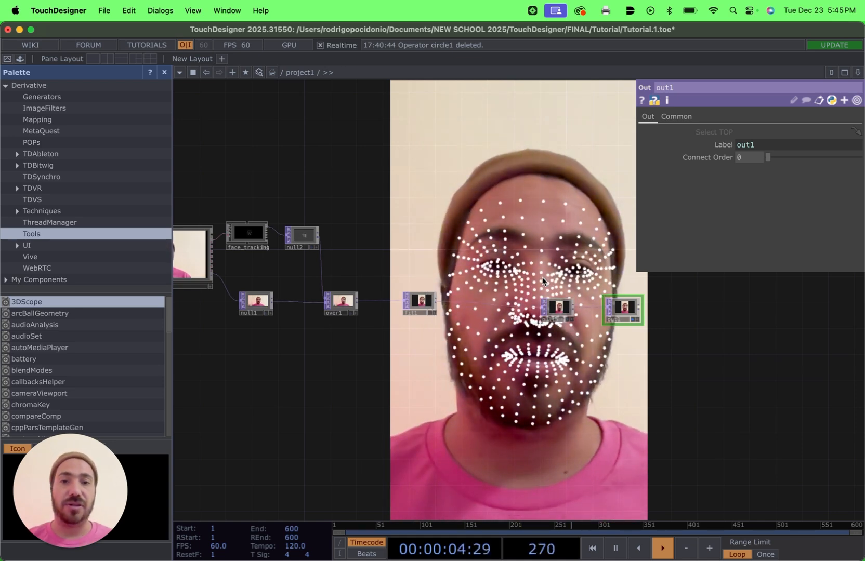
drag(272, 275, 352, 259)
drag(488, 228, 421, 216)
drag(504, 353, 478, 332)
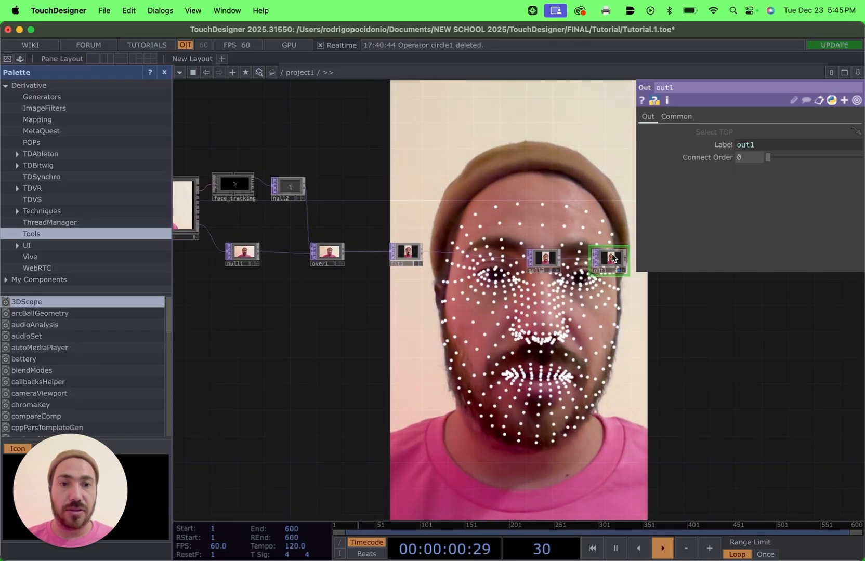
scroll(576, 347, down, 3)
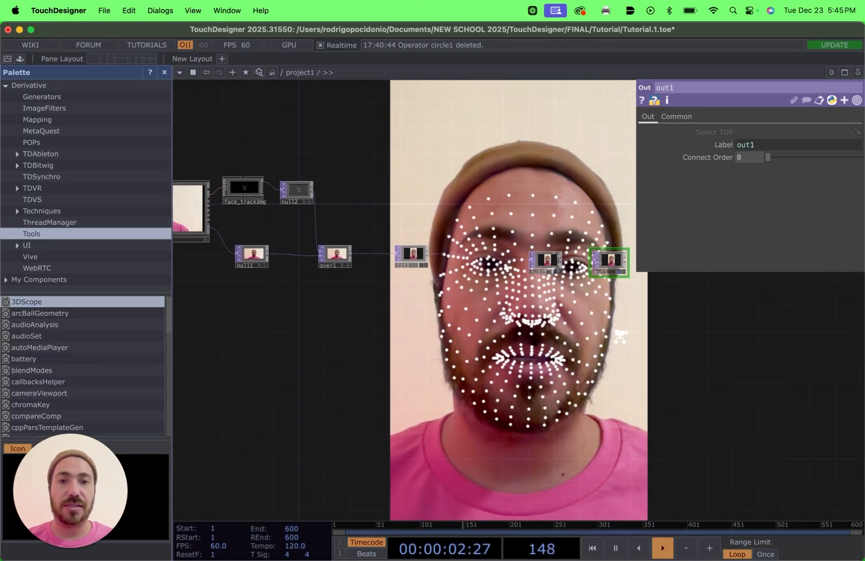
drag(577, 347, 514, 335)
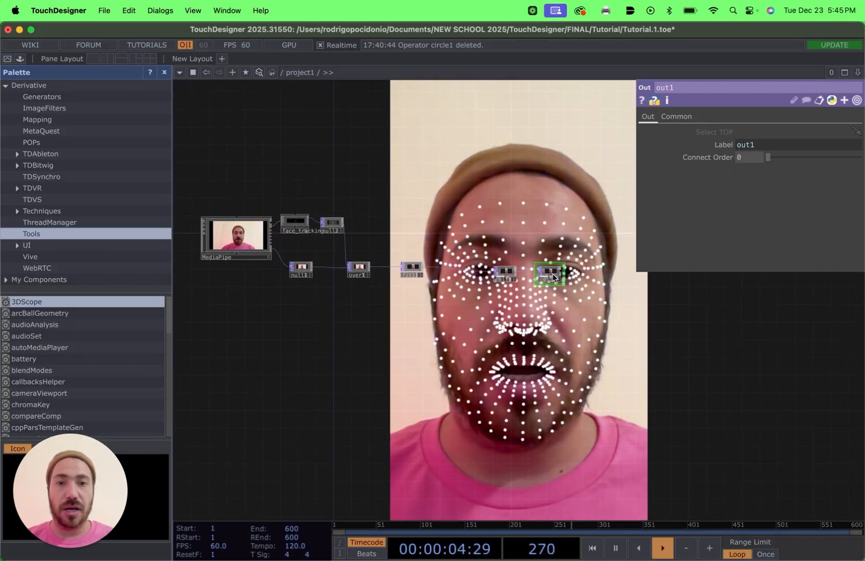
drag(553, 274, 597, 274)
drag(505, 271, 559, 273)
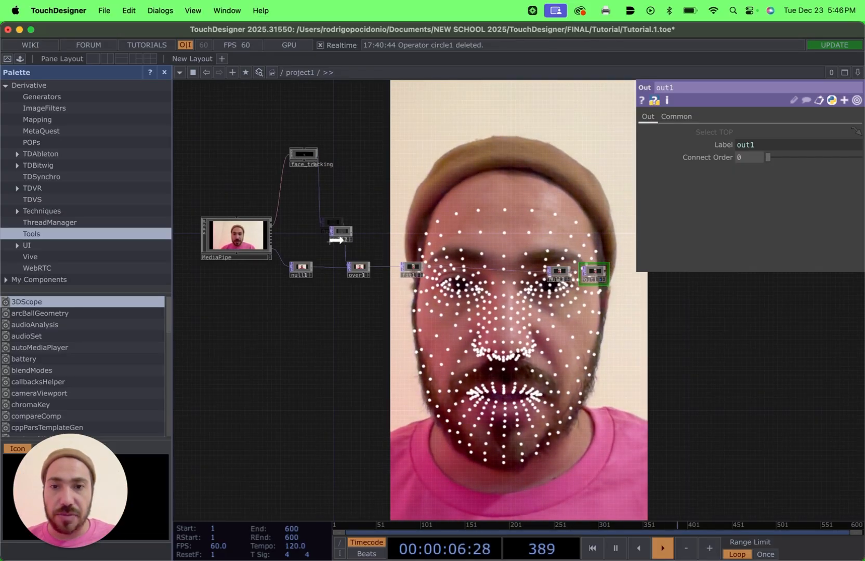
scroll(406, 190, up, 5)
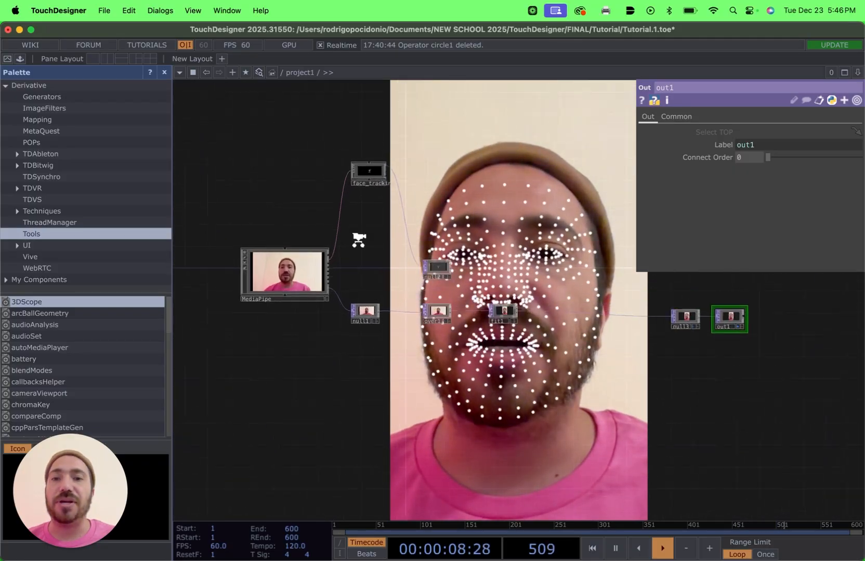
Add a Null CHOP wired from face_tracking's facial-expression channel output and place it beside the component.
scroll(447, 260, up, 4)
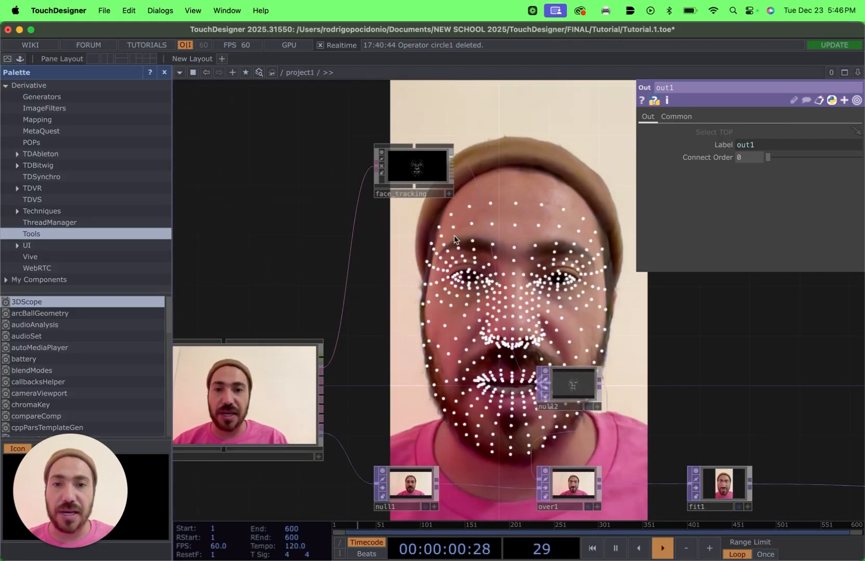
scroll(409, 317, up, 5)
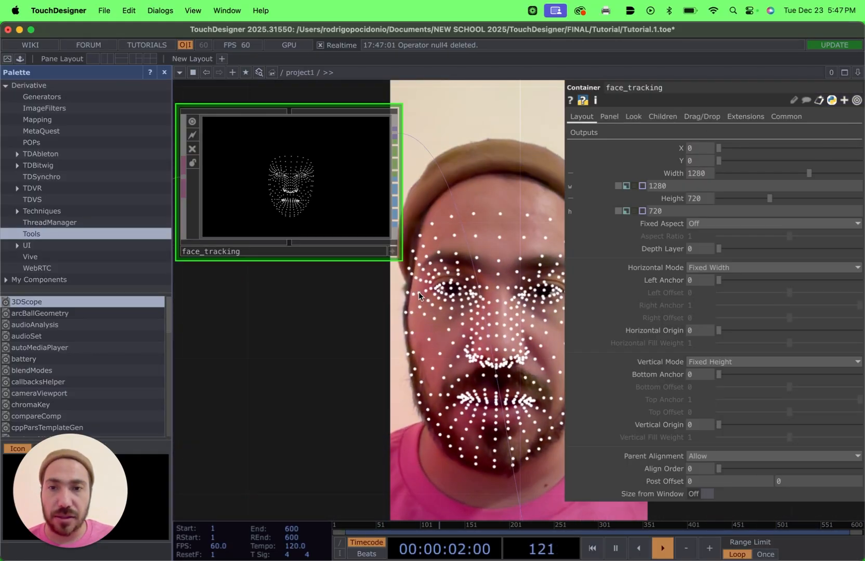
drag(419, 293, 440, 341)
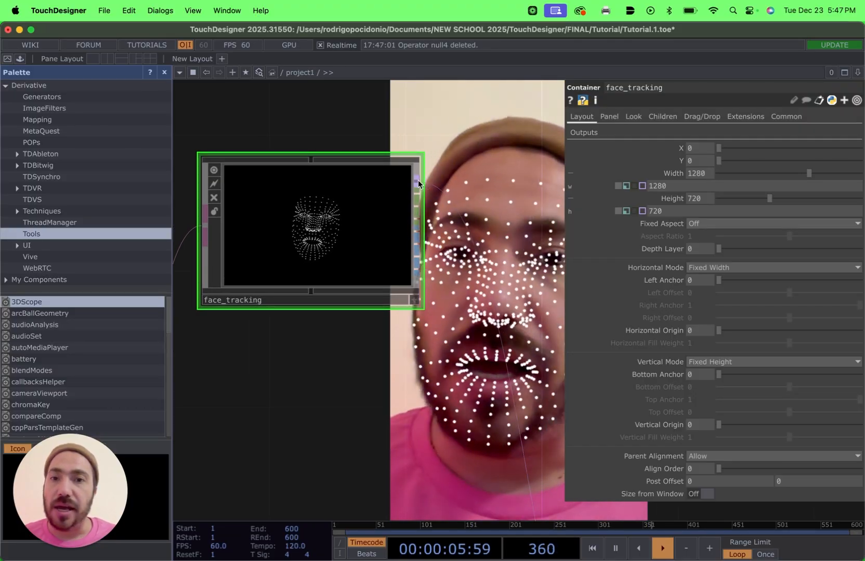
scroll(432, 244, down, 3)
scroll(428, 358, down, 4)
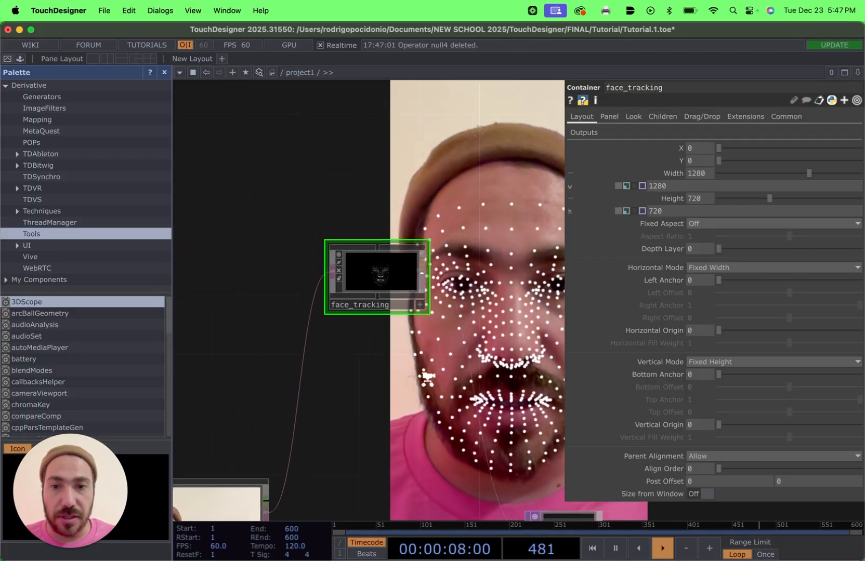
drag(412, 351, 323, 193)
drag(350, 241, 371, 407)
scroll(303, 239, up, 5)
drag(403, 335, 380, 413)
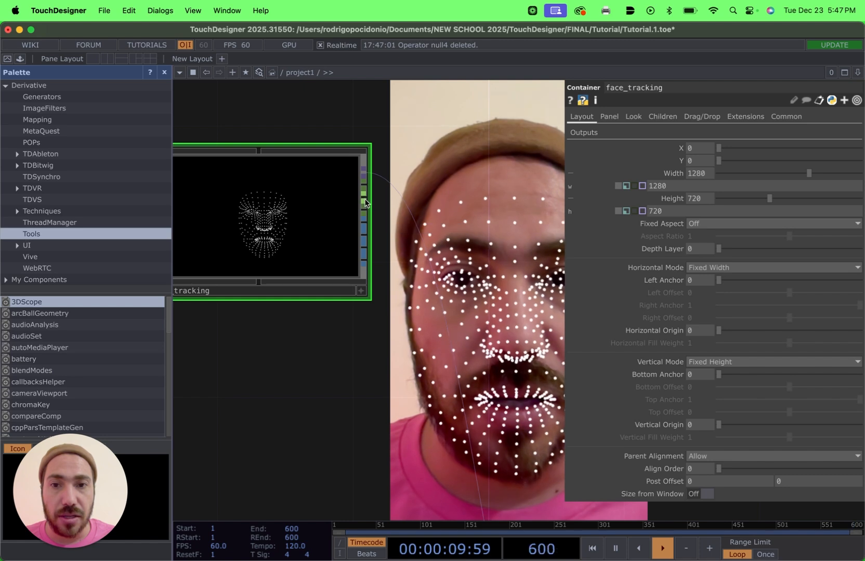
right_click(365, 198)
click(365, 195)
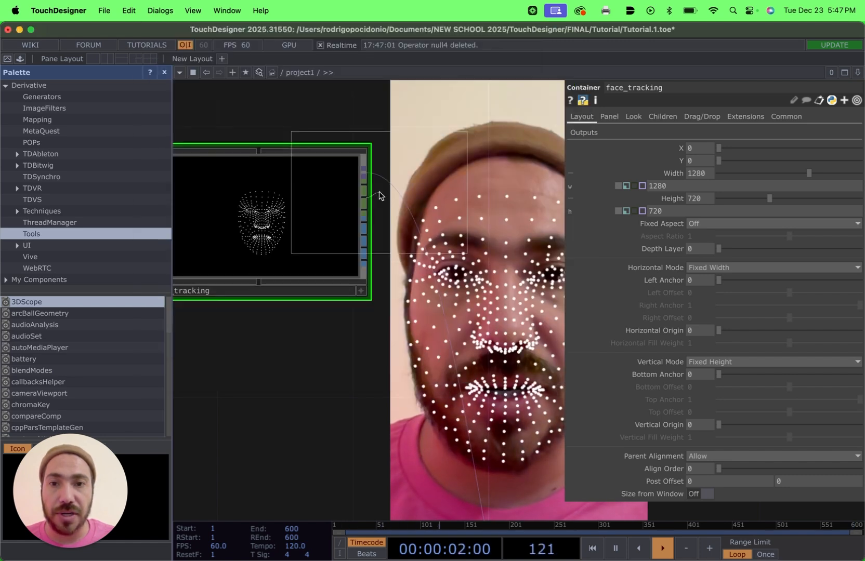
click(527, 204)
Examine the live face channels in null4, including the eye blink, brow, jaw and mouth values.
middle_drag(541, 342, 427, 292)
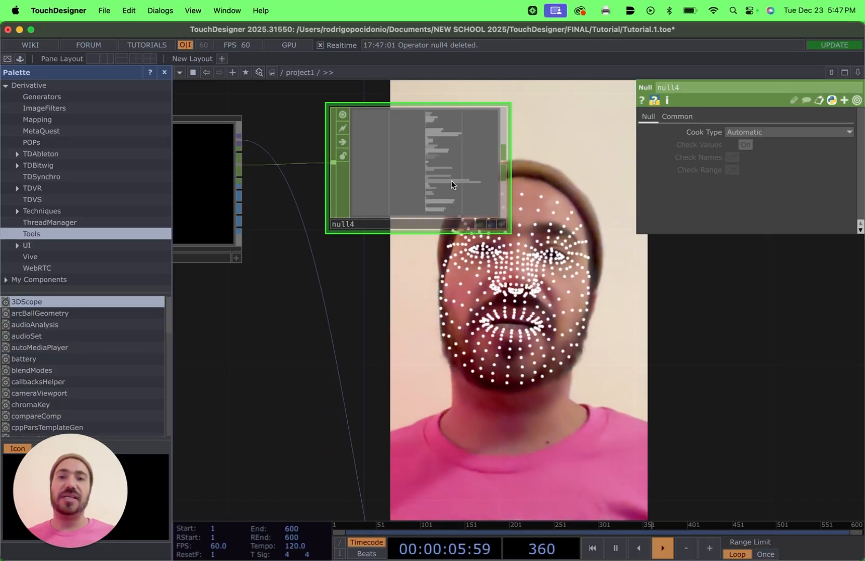
scroll(451, 180, up, 3)
scroll(451, 181, up, 2)
drag(429, 294, 453, 411)
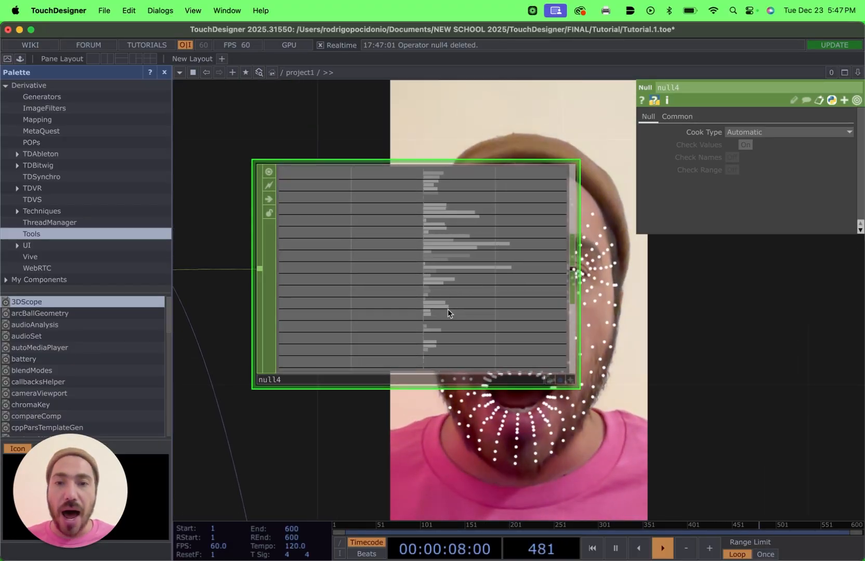
scroll(448, 310, up, 5)
scroll(458, 298, down, 2)
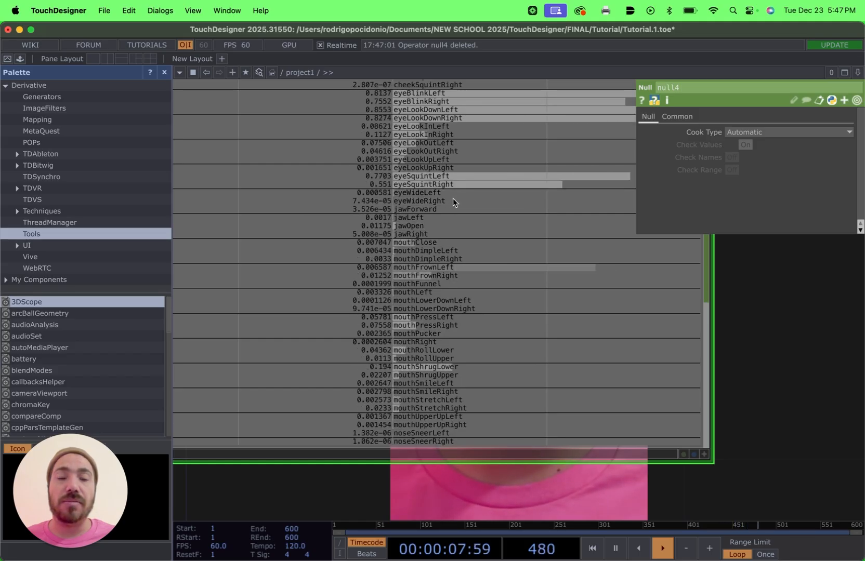
drag(754, 304, 764, 362)
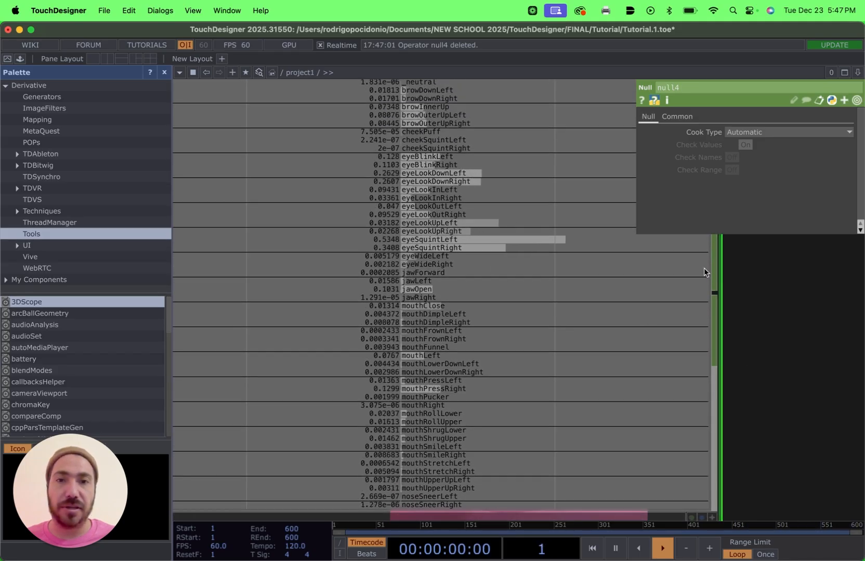
drag(774, 278, 756, 285)
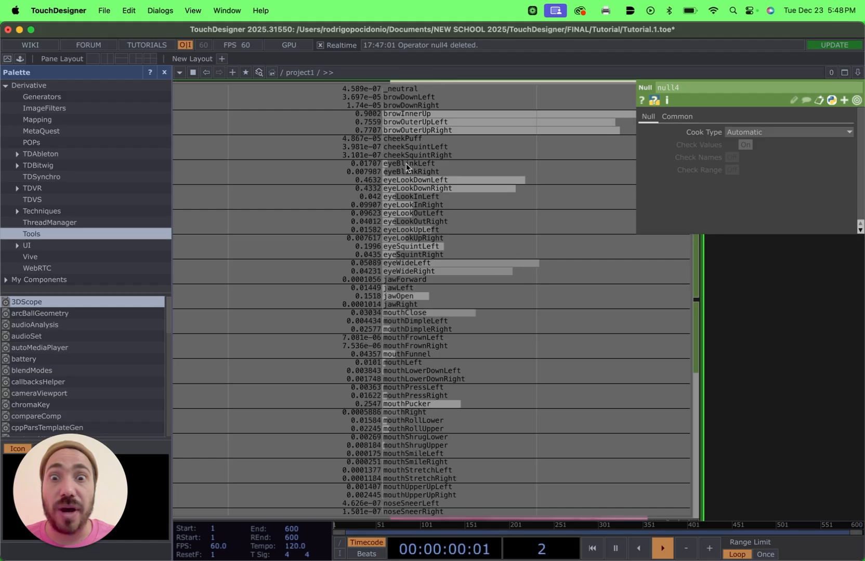
scroll(405, 168, down, 5)
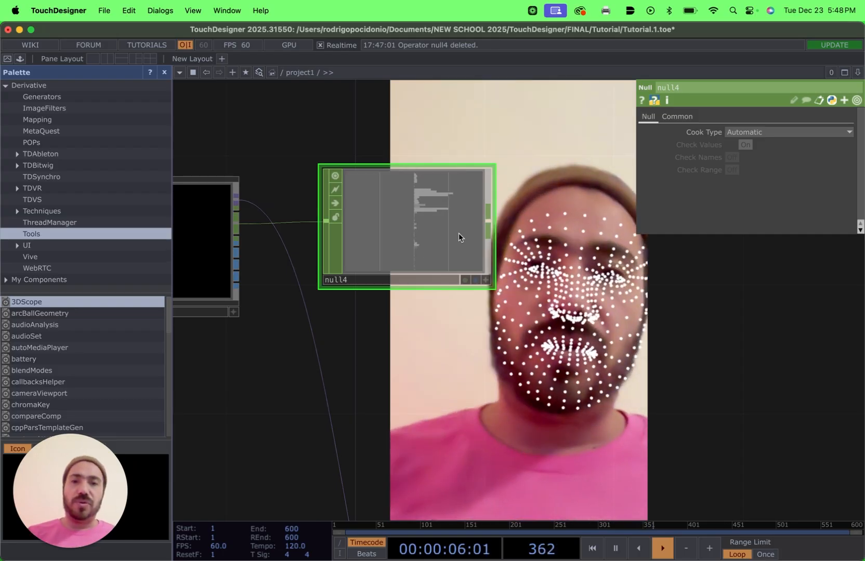
Add a Select CHOP wired from null4 and place it beside that node.
key(Tab)
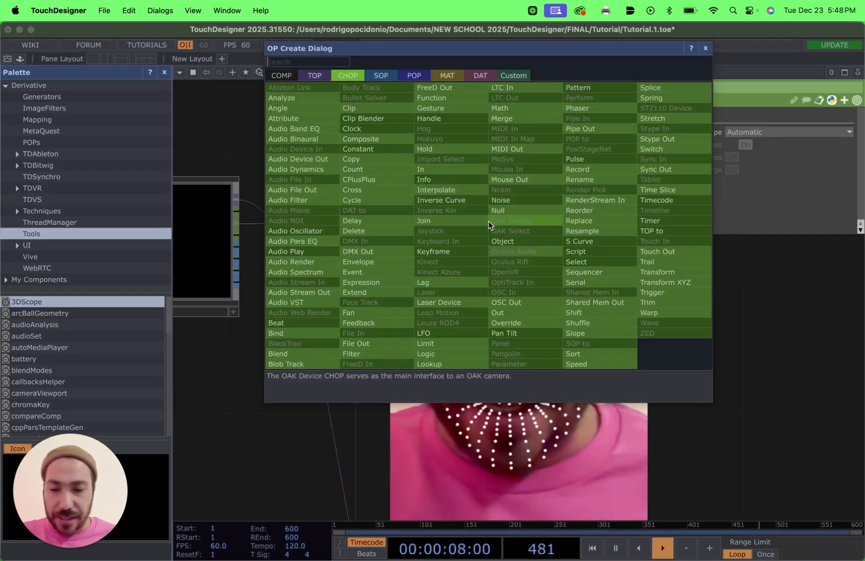
text(sel)
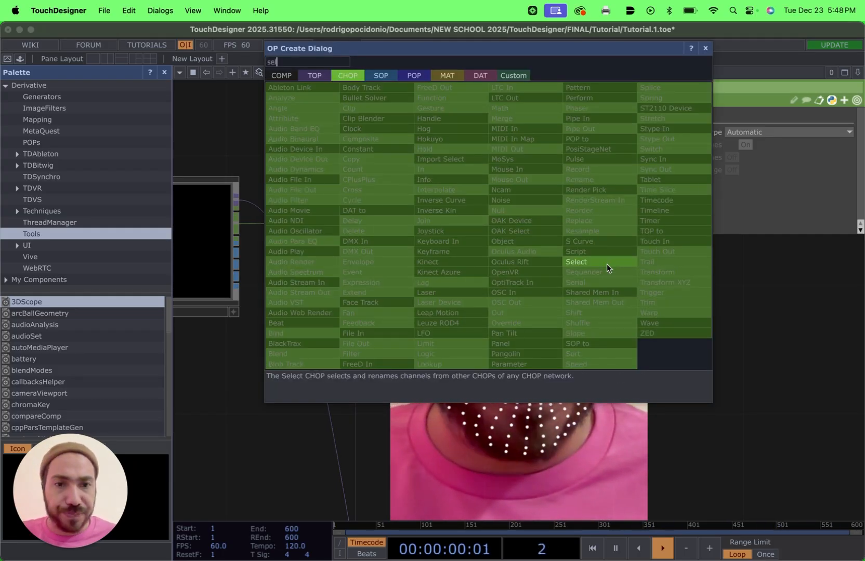
click(607, 263)
click(601, 227)
drag(554, 338, 468, 324)
Limit select1's channel names to eyeBlinkLeft and eyeBlinkRight.
scroll(343, 192, up, 15)
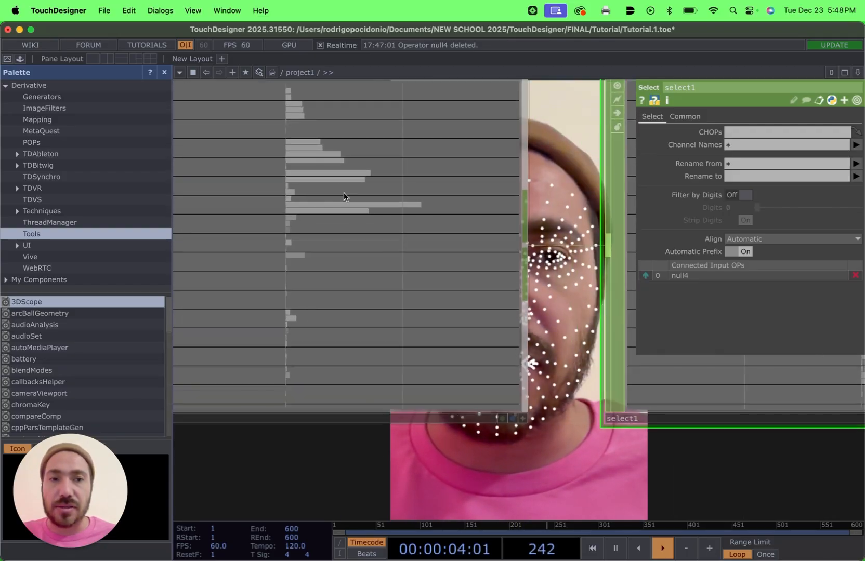
scroll(343, 192, down, 5)
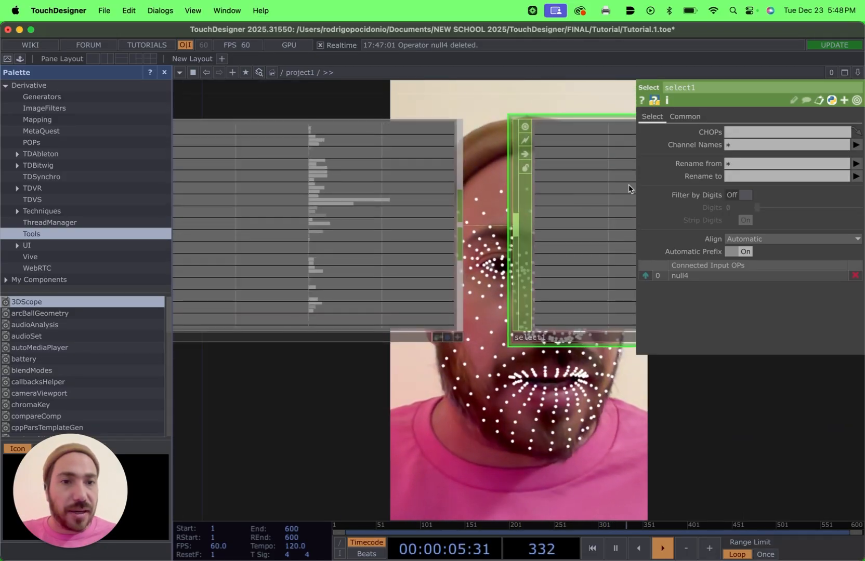
click(855, 145)
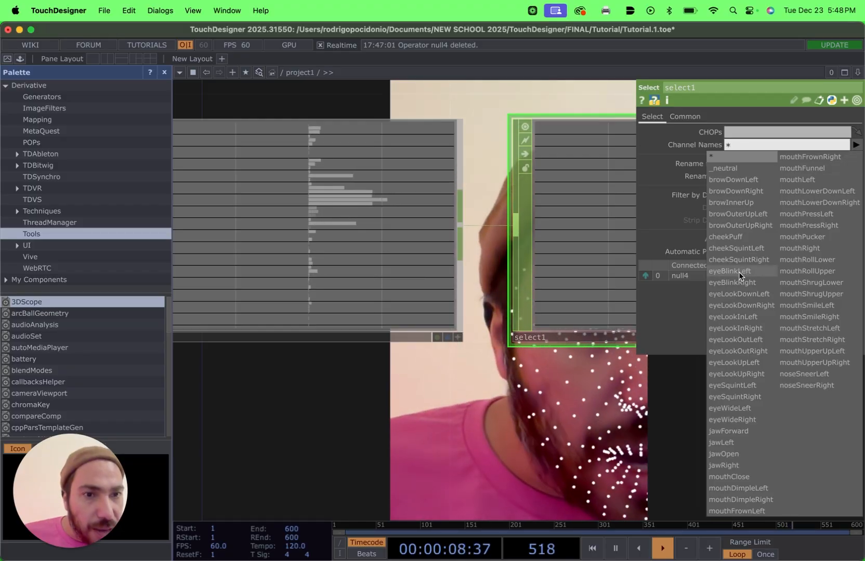
click(737, 272)
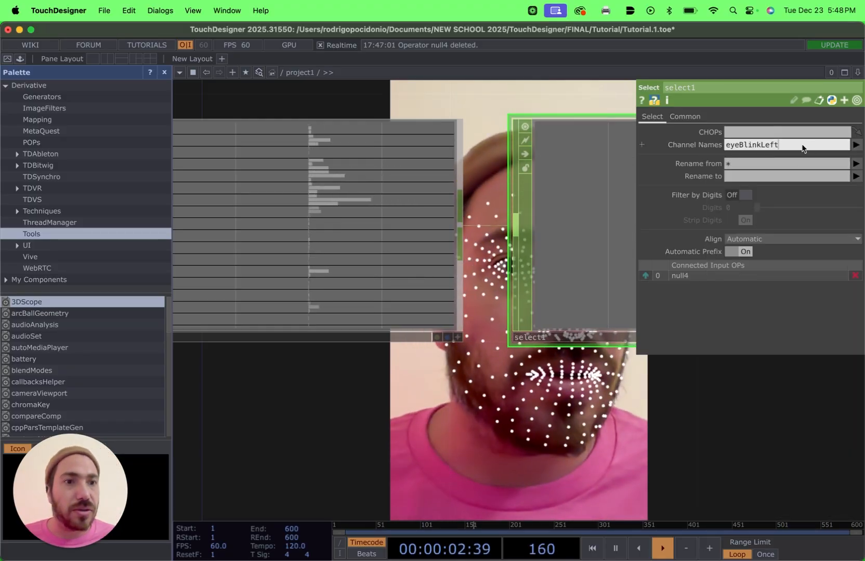
click(802, 148)
text(eyeBlinkLeft)
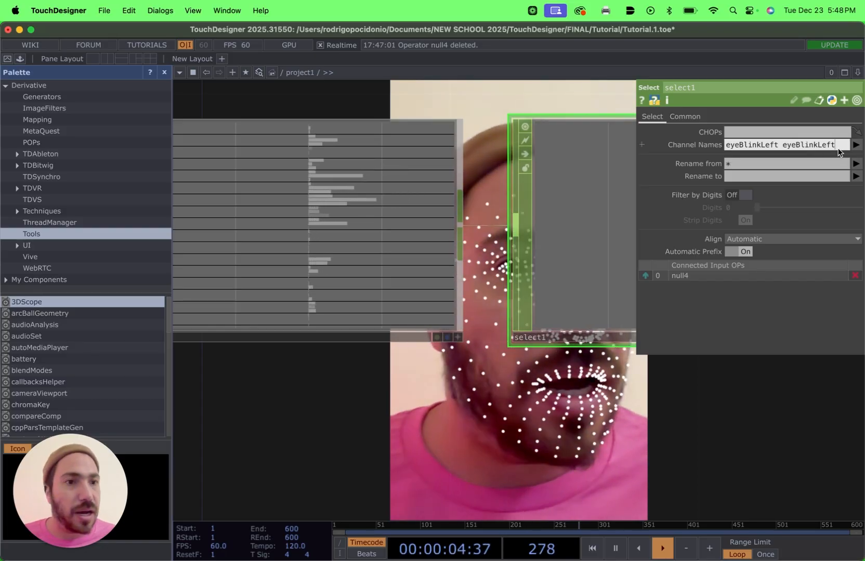
key(BackSpace)
key(BackSpace)
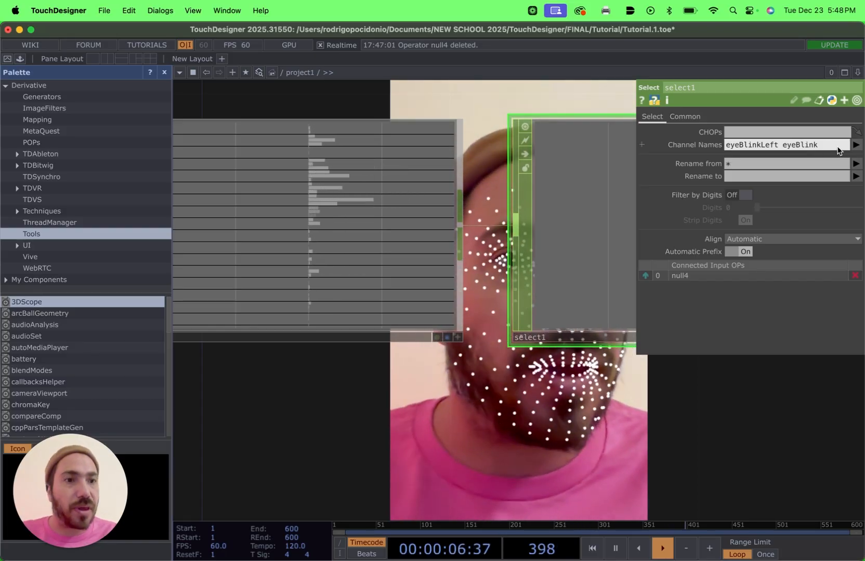
text(kRi)
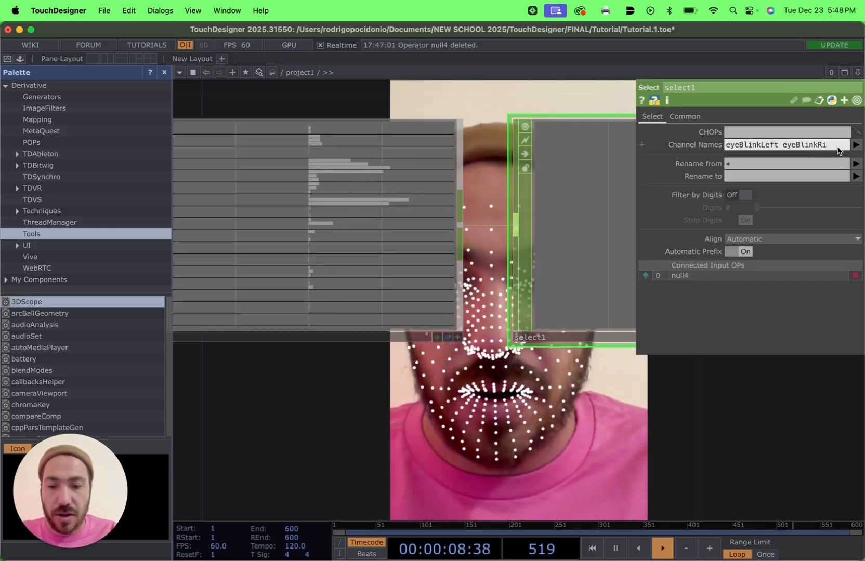
text(ght)
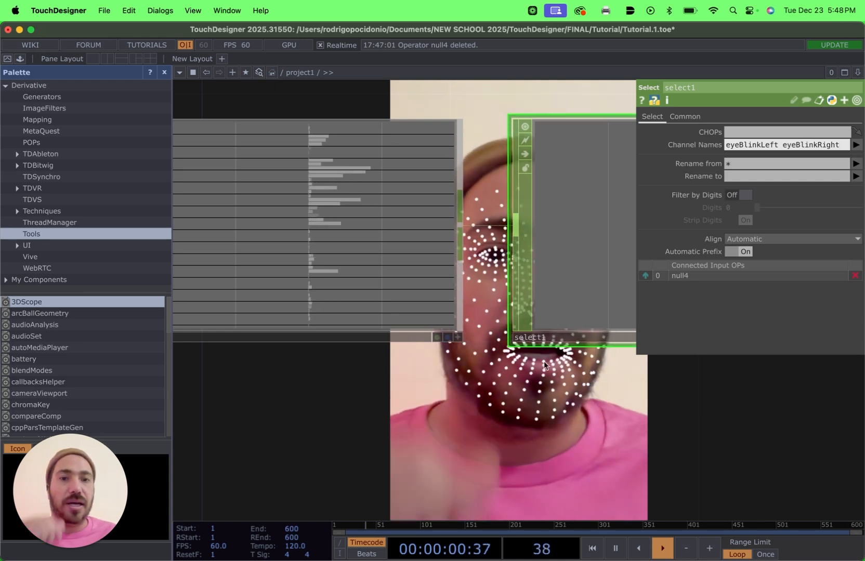
key(Return)
Append the jawOpen channel to select1's channel names.
scroll(549, 403, down, 5)
drag(538, 400, 346, 319)
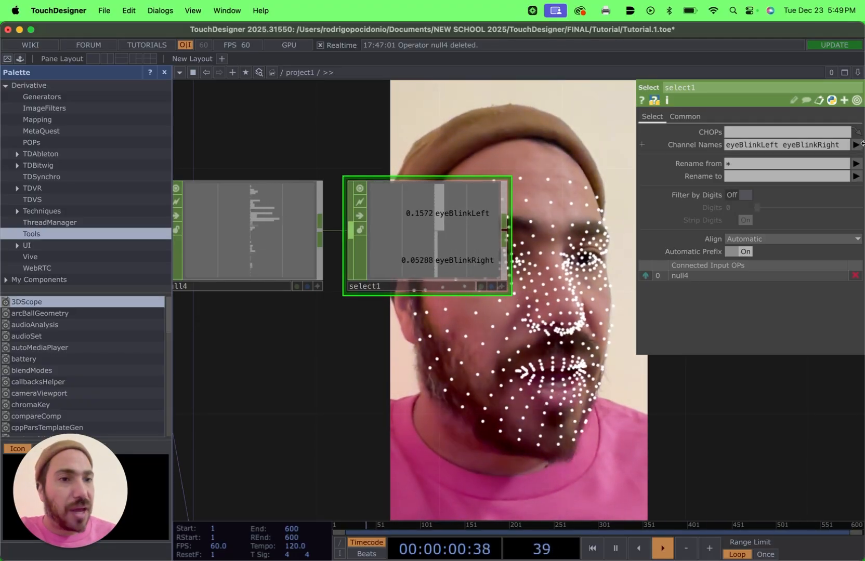
text(jaw)
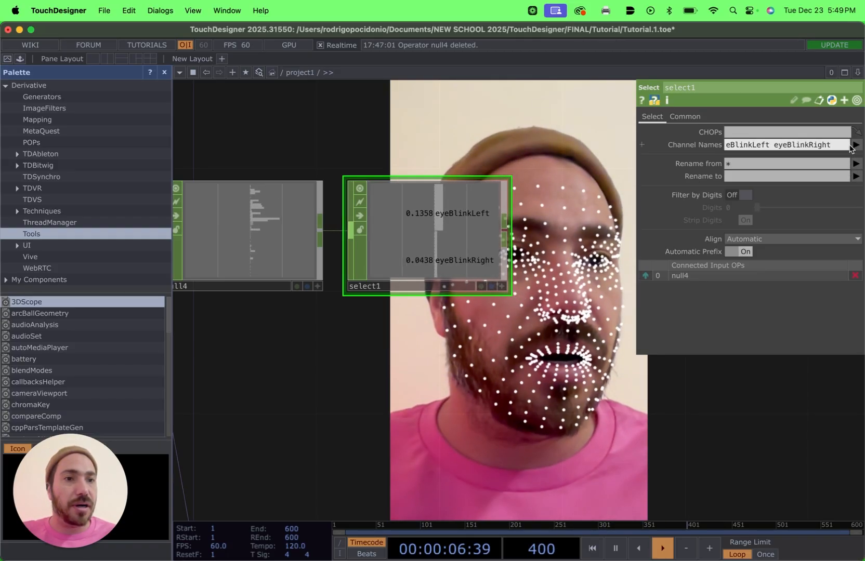
click(856, 145)
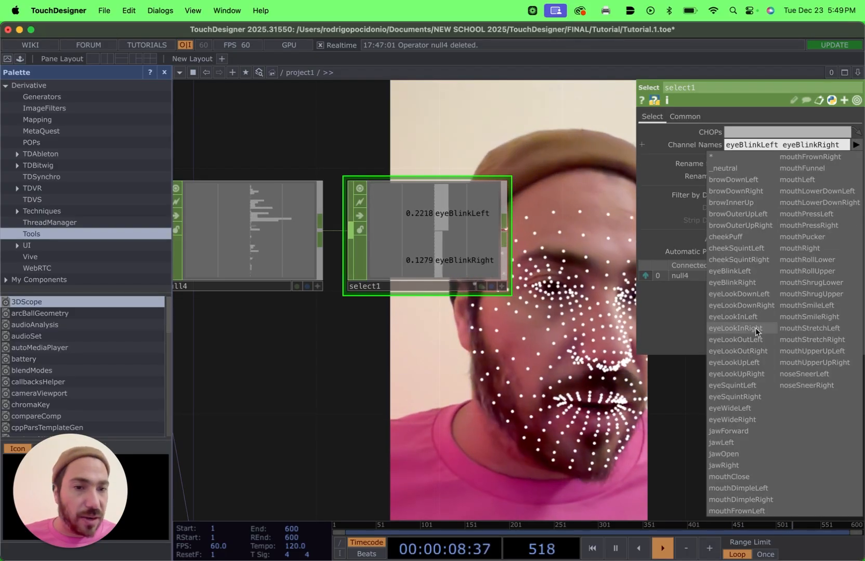
click(728, 454)
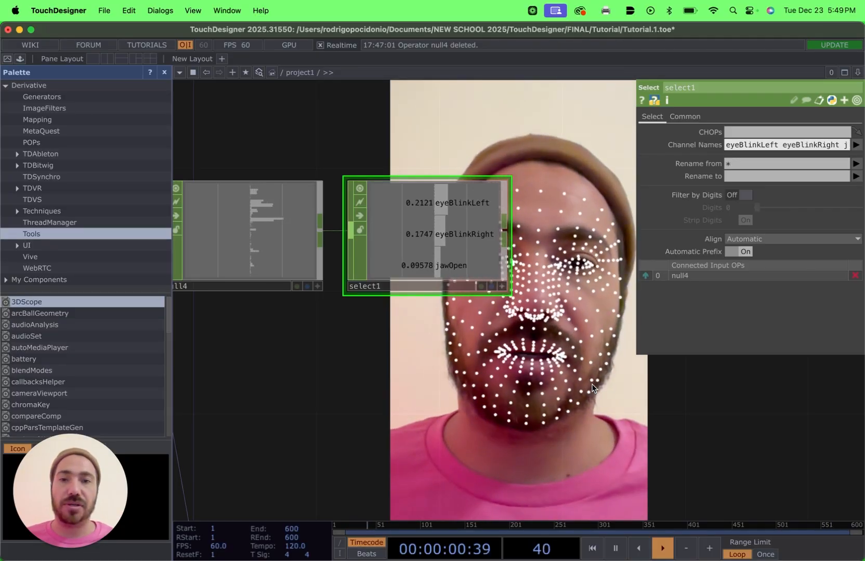
Add a Math CHOP wired from select1's output and place it beside that node.
scroll(498, 353, down, 1)
scroll(496, 343, down, 2)
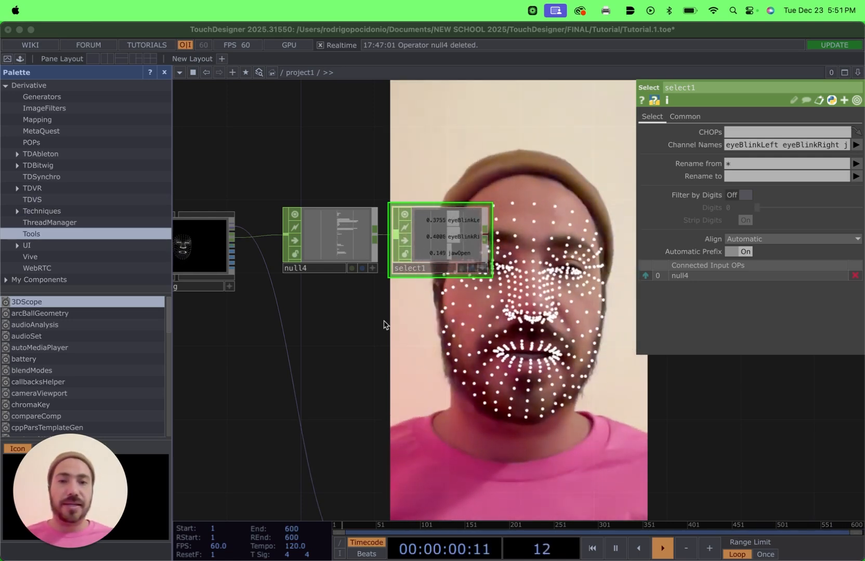
drag(516, 285, 421, 279)
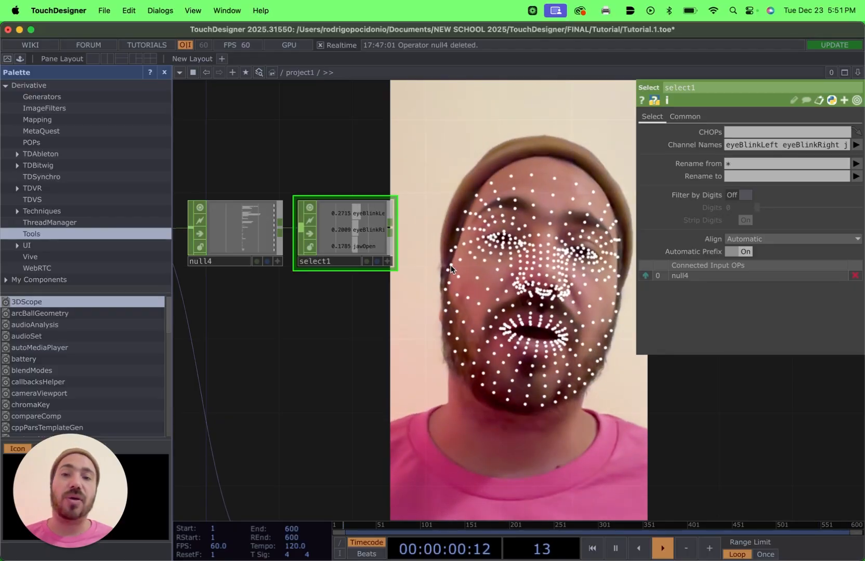
scroll(451, 269, up, 5)
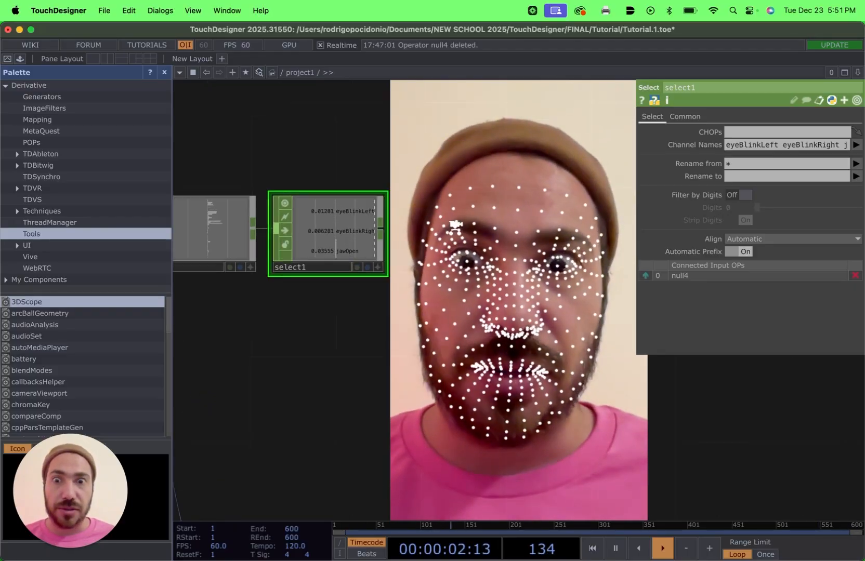
scroll(412, 260, up, 1)
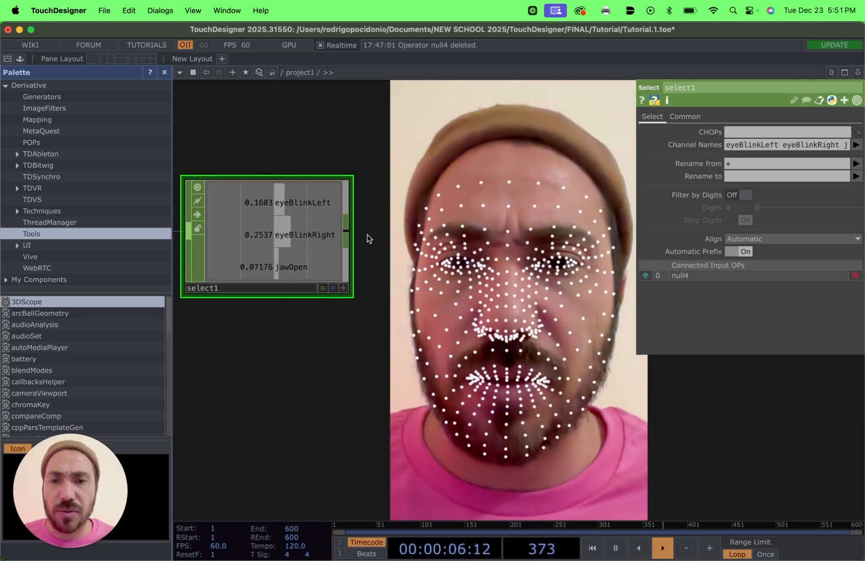
click(347, 225)
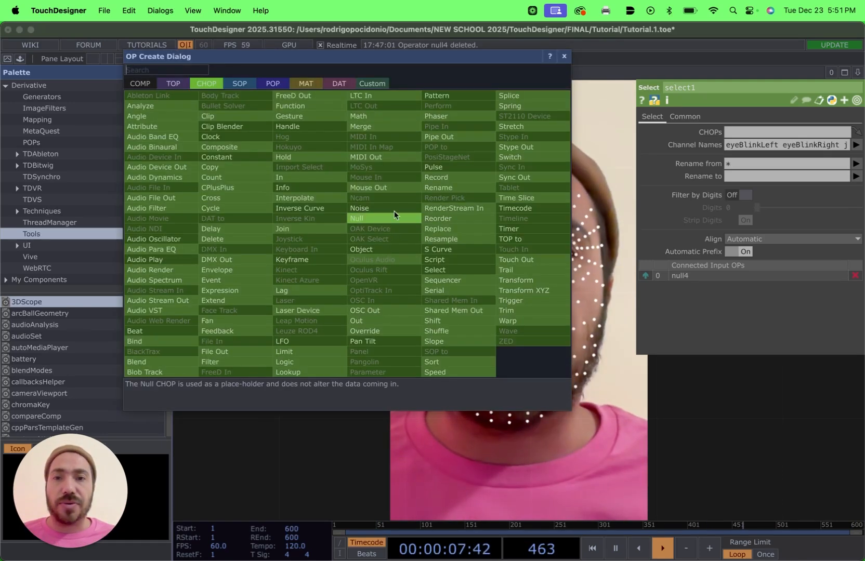
click(384, 115)
click(497, 224)
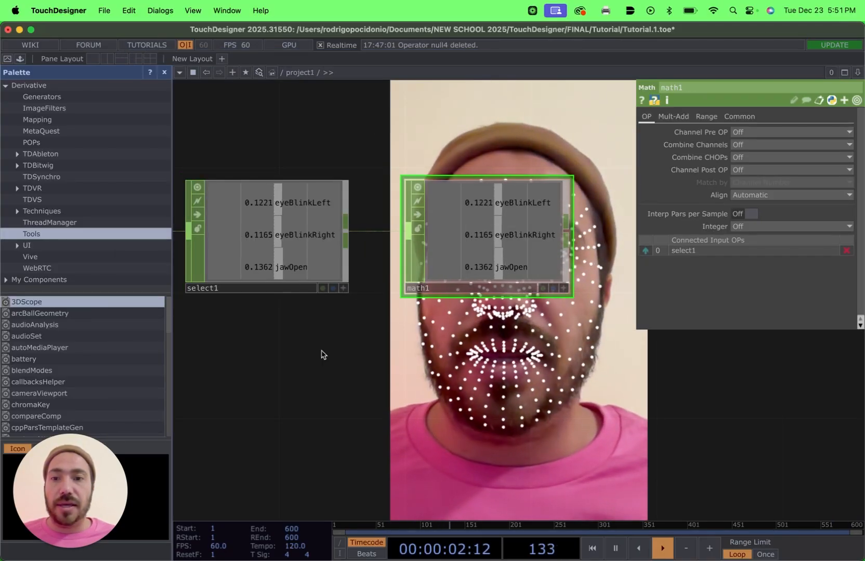
Remove jawOpen from select1's channel names, keeping only eyeBlinkLeft and eyeBlinkRight.
drag(322, 355, 385, 316)
click(377, 258)
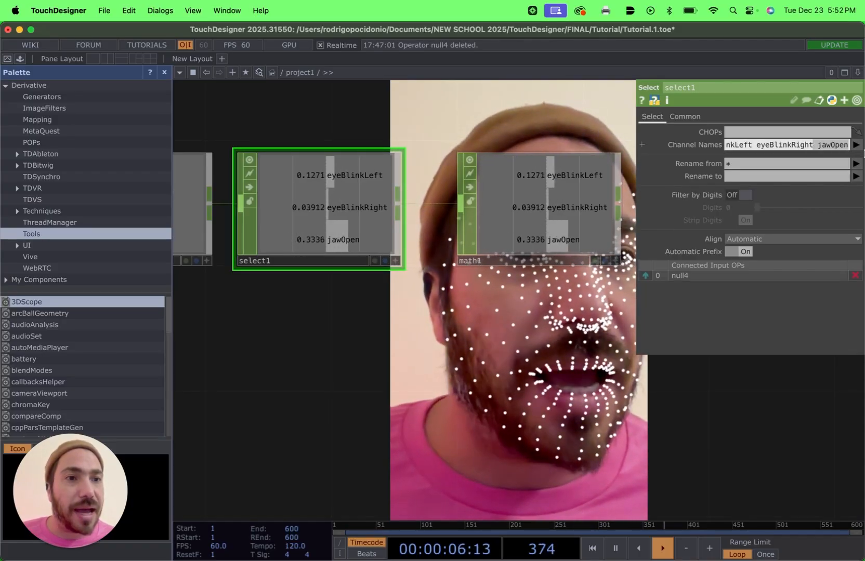
key(BackSpace)
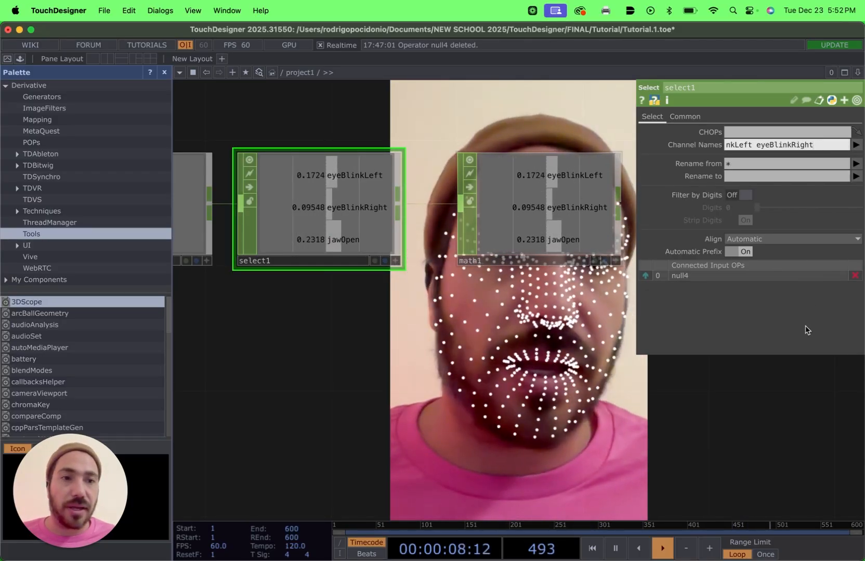
key(Return)
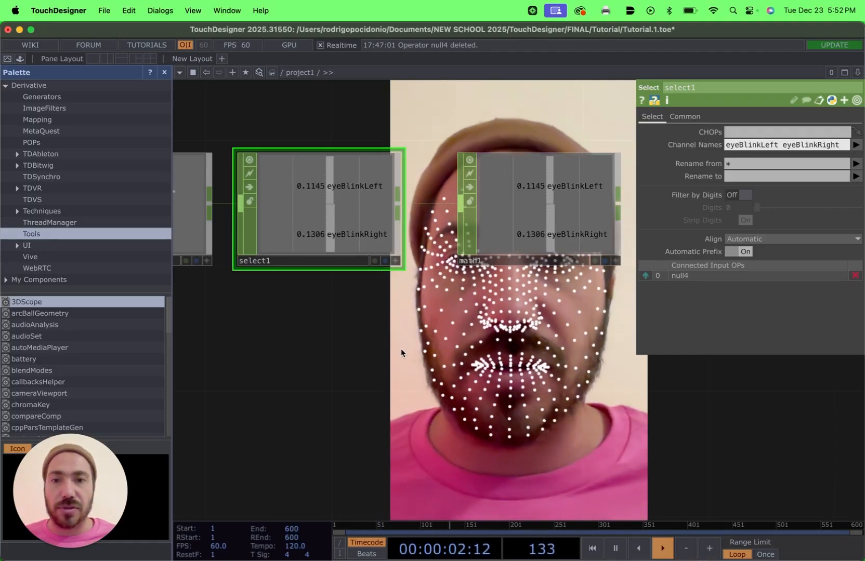
Set the Math CHOP math1's To Range from 100 to 0.
drag(401, 352, 333, 341)
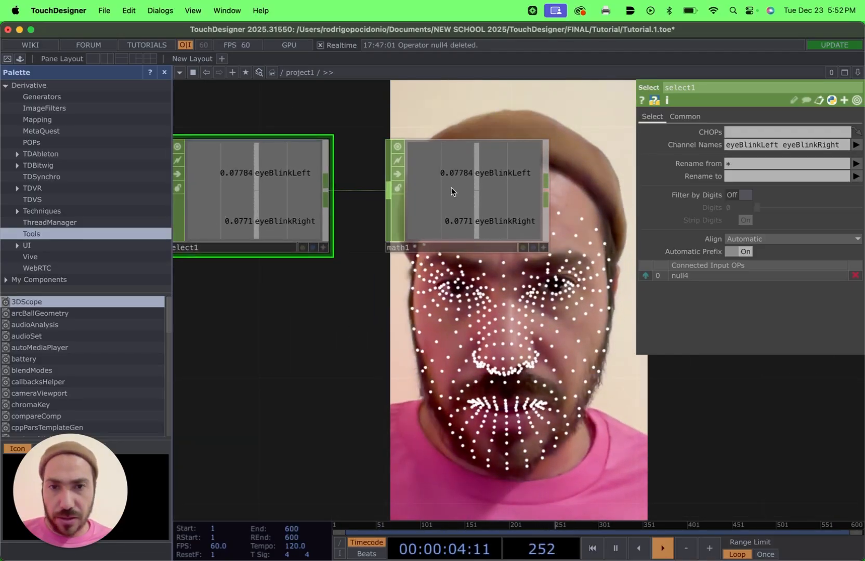
click(450, 191)
click(706, 116)
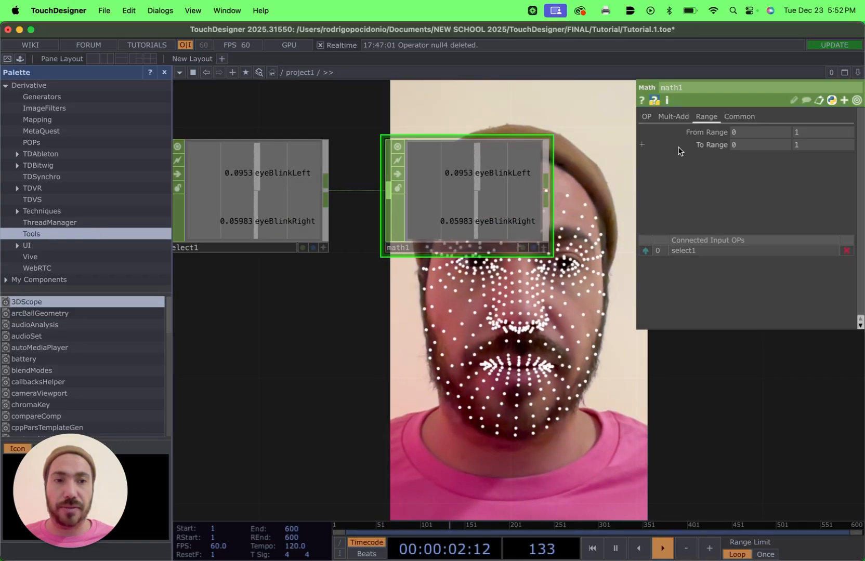
click(752, 147)
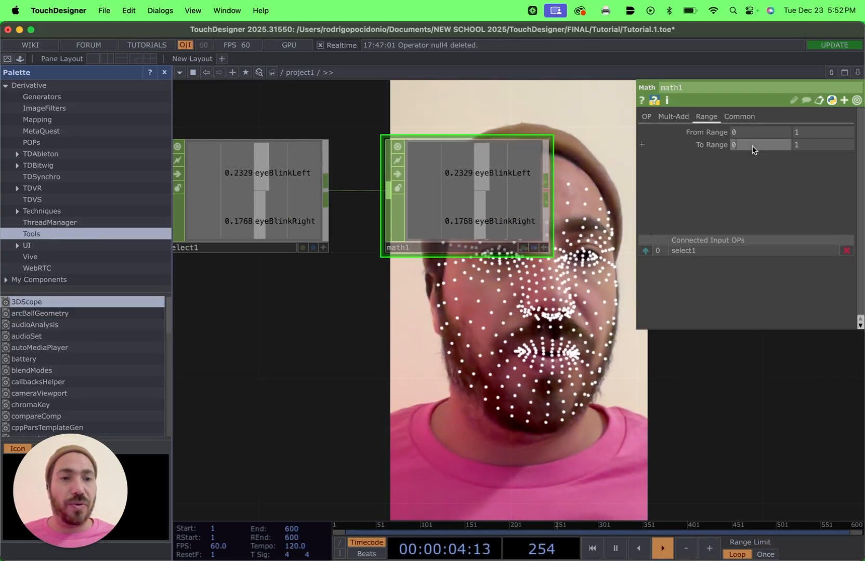
text(100)
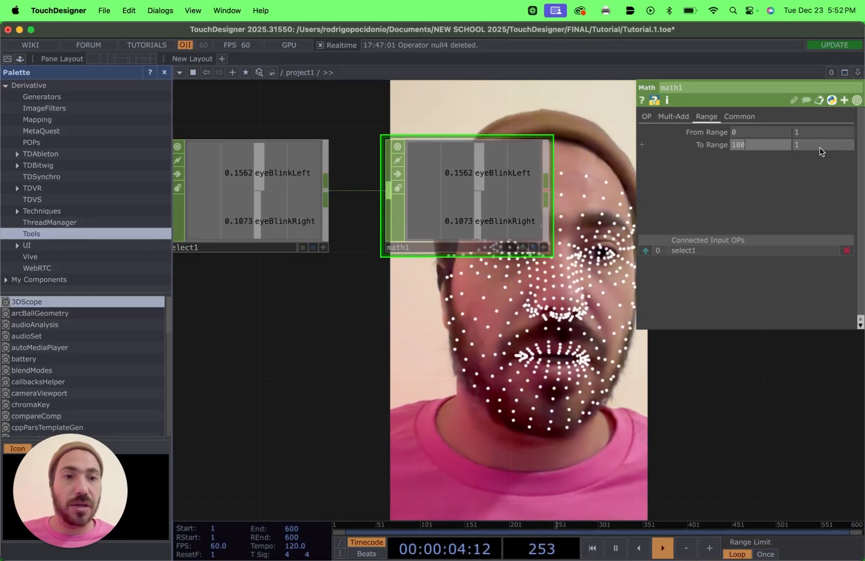
click(812, 146)
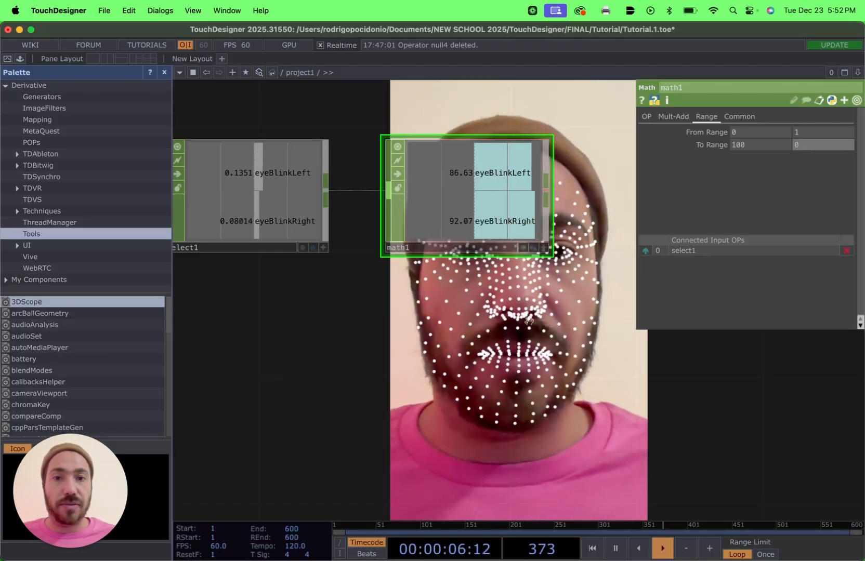
text(0)
key(Return)
Change the first To Range value of math1 to 104.
drag(563, 334, 476, 337)
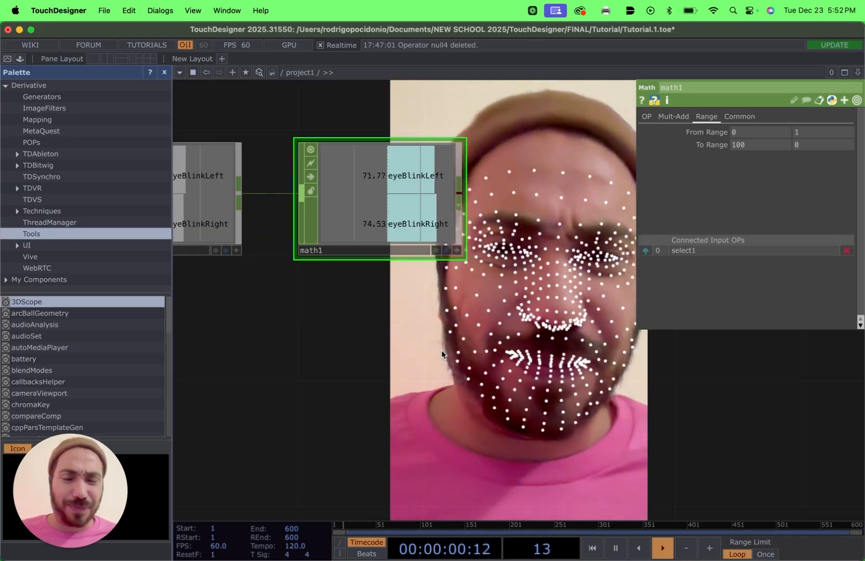
drag(441, 351, 358, 350)
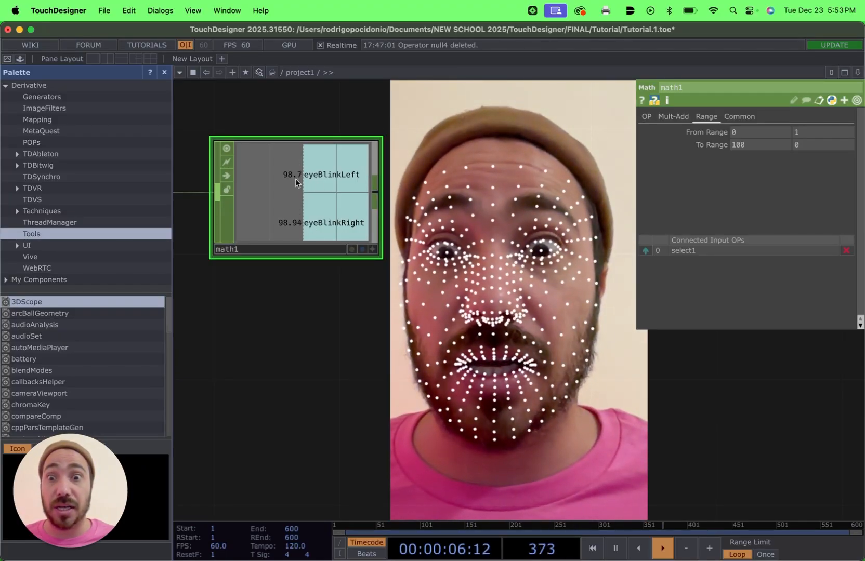
scroll(434, 348, down, 5)
drag(435, 350, 396, 331)
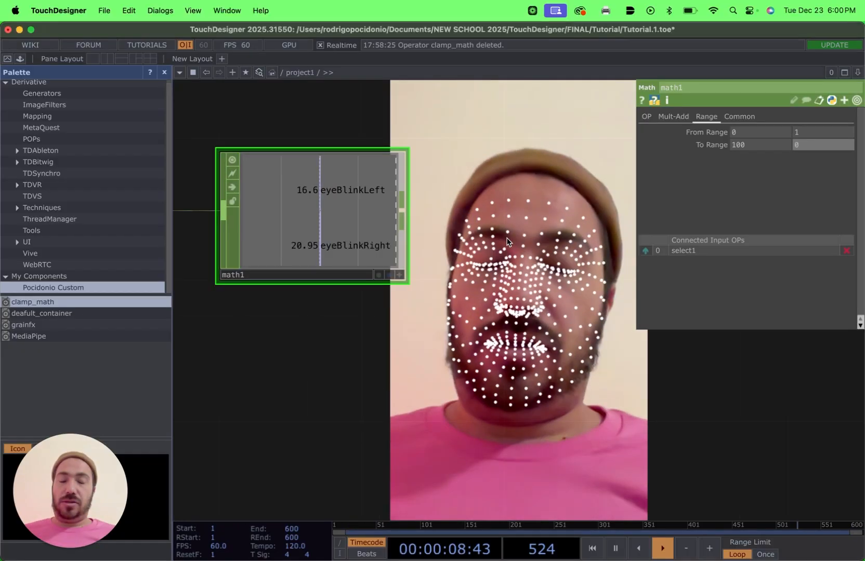
drag(518, 223, 561, 206)
scroll(556, 220, down, 3)
click(752, 149)
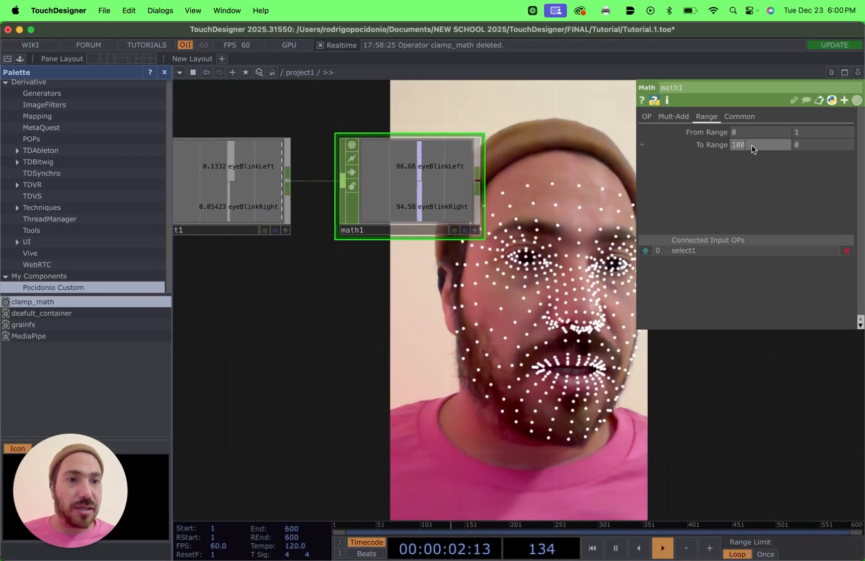
text(104)
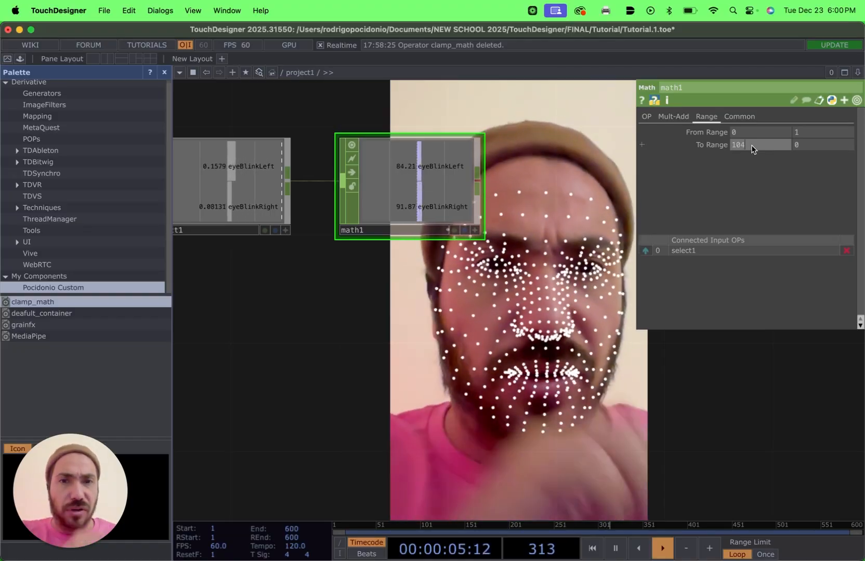
key(Return)
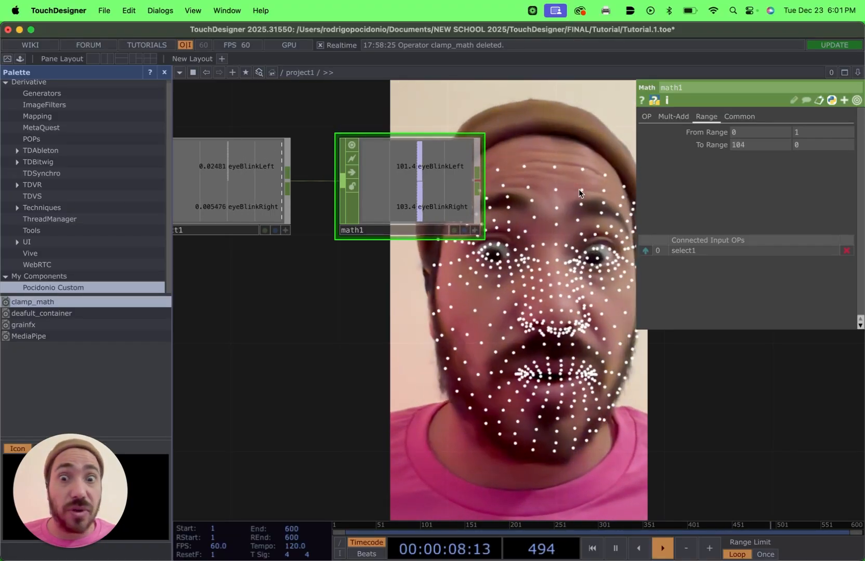
Change the second To Range value of math1 to -60.
drag(517, 195, 455, 231)
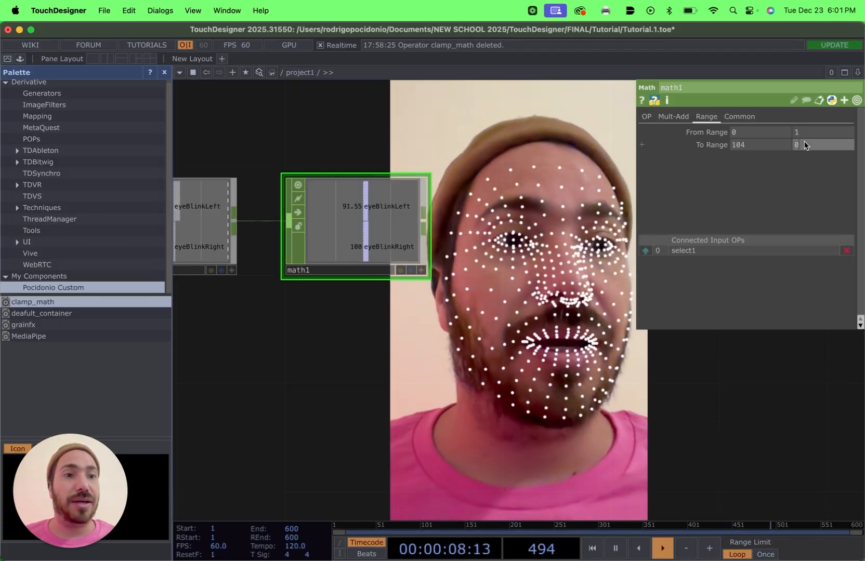
click(804, 144)
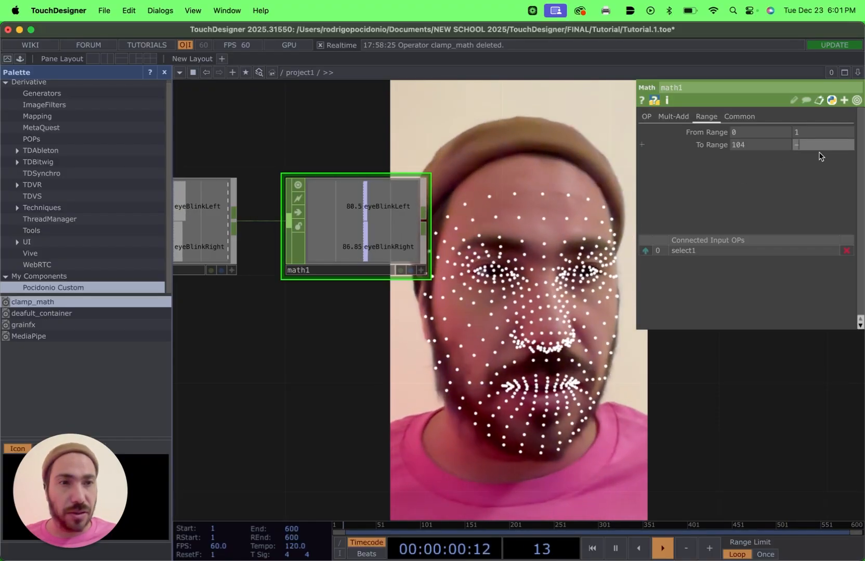
text(-60)
key(Return)
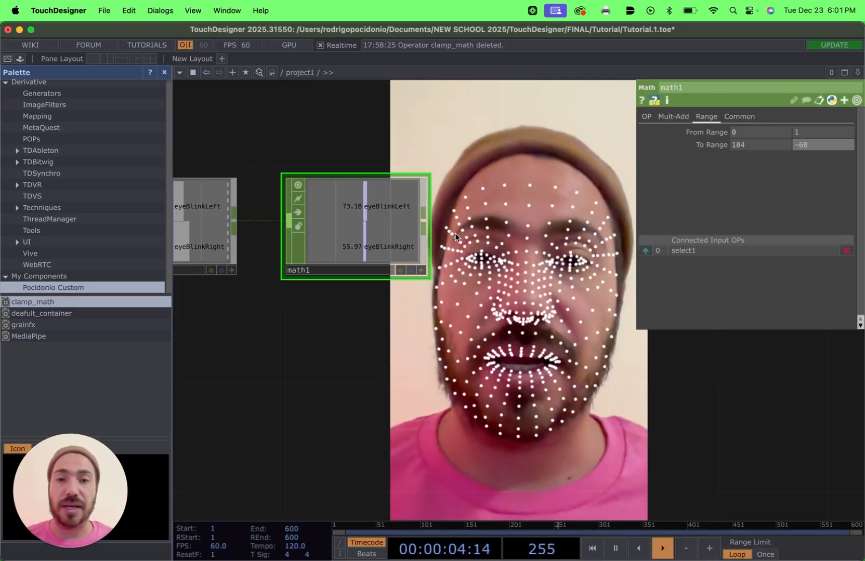
scroll(471, 352, down, 3)
scroll(471, 352, down, 2)
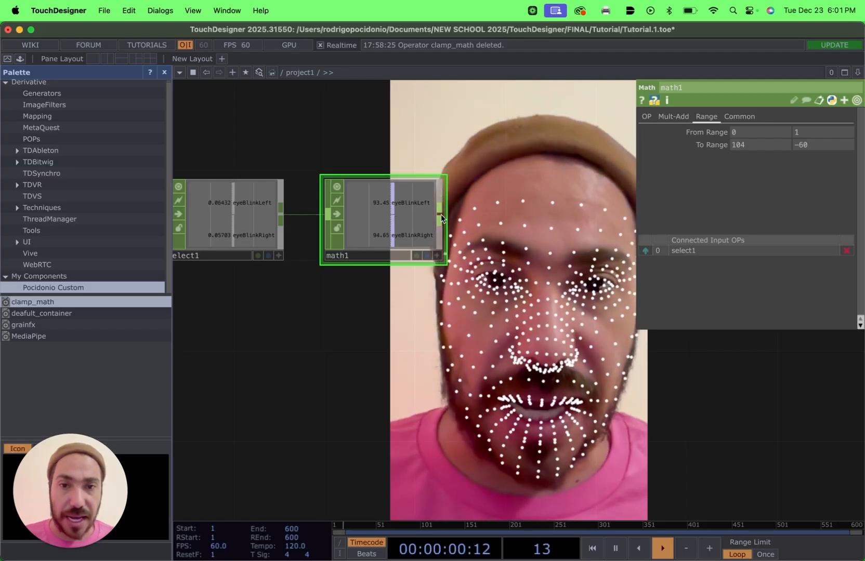
click(439, 216)
click(478, 210)
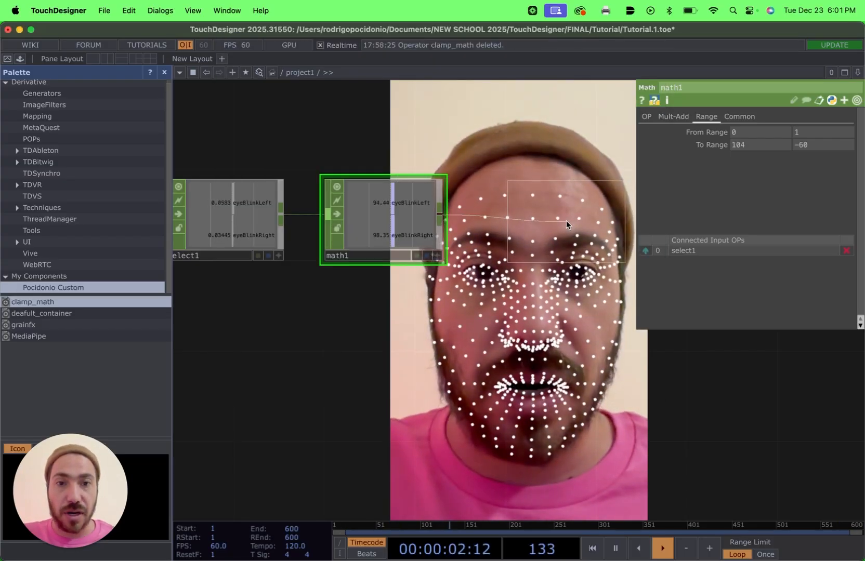
click(566, 220)
drag(567, 324, 411, 305)
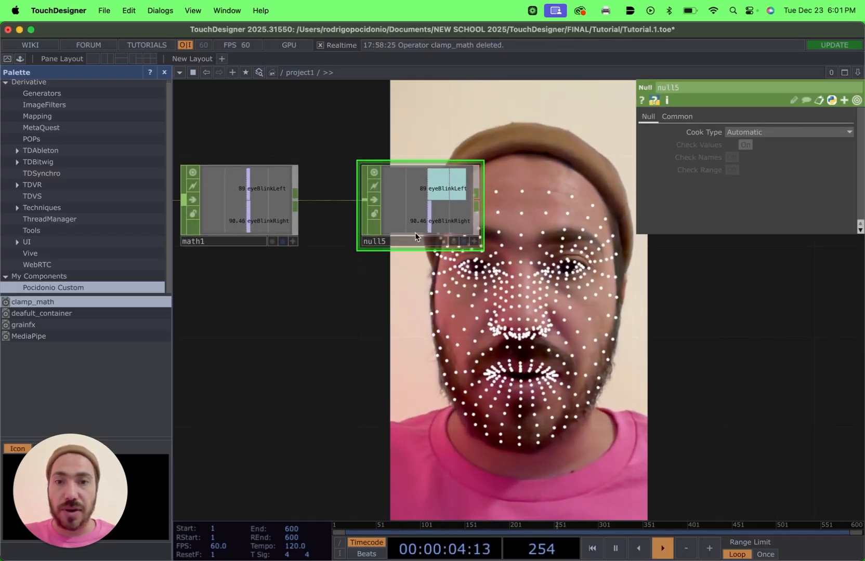
key(Delete)
Add a Limit CHOP wired from math1's output and place it beside that node.
click(296, 207)
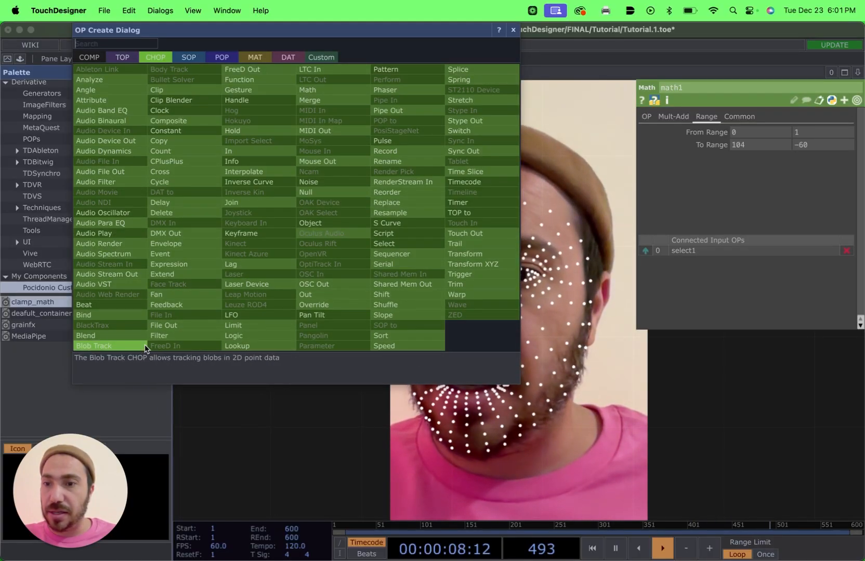
text(l)
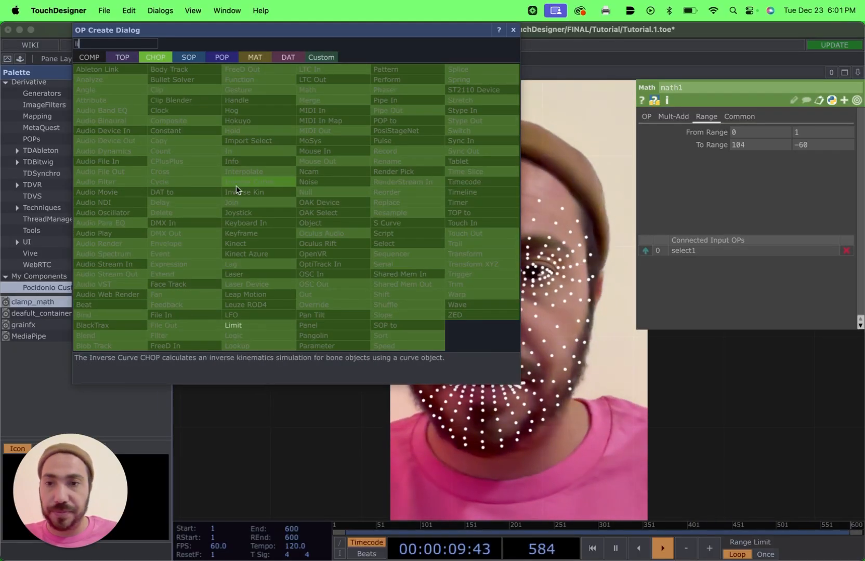
click(263, 327)
click(422, 205)
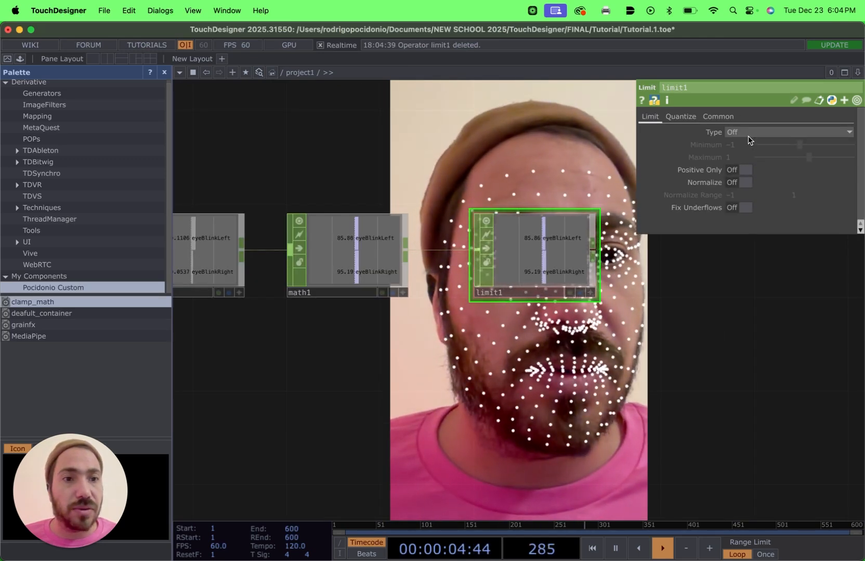
Set limit1's type to Clamp with a minimum of 0 and a maximum of 100.
click(747, 135)
click(751, 145)
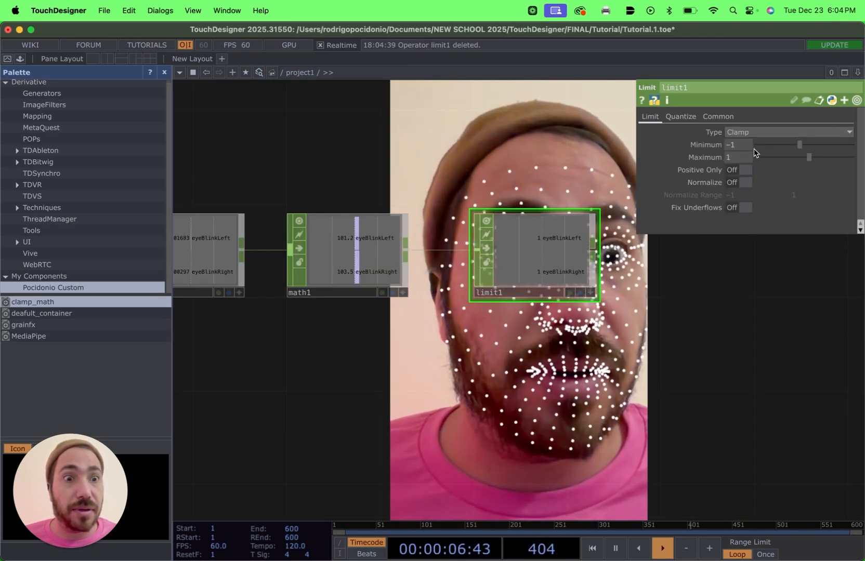
text(0)
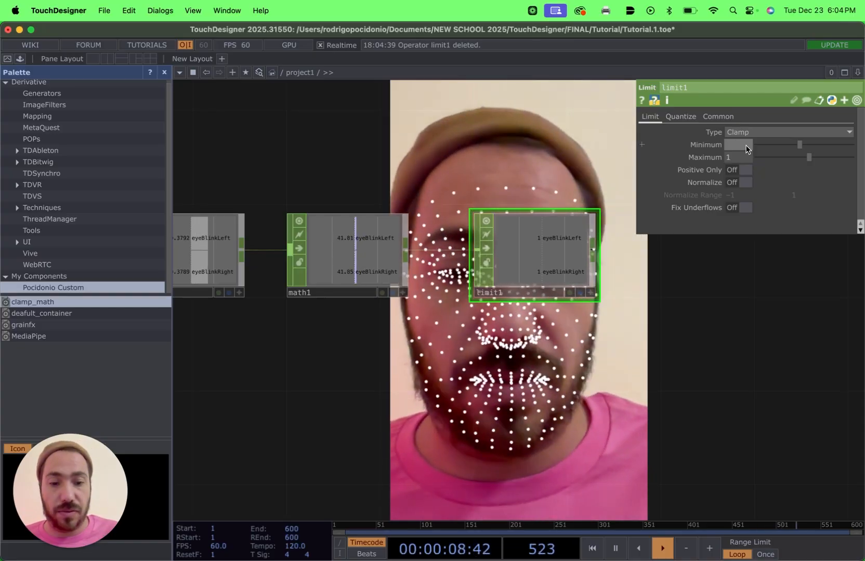
click(742, 158)
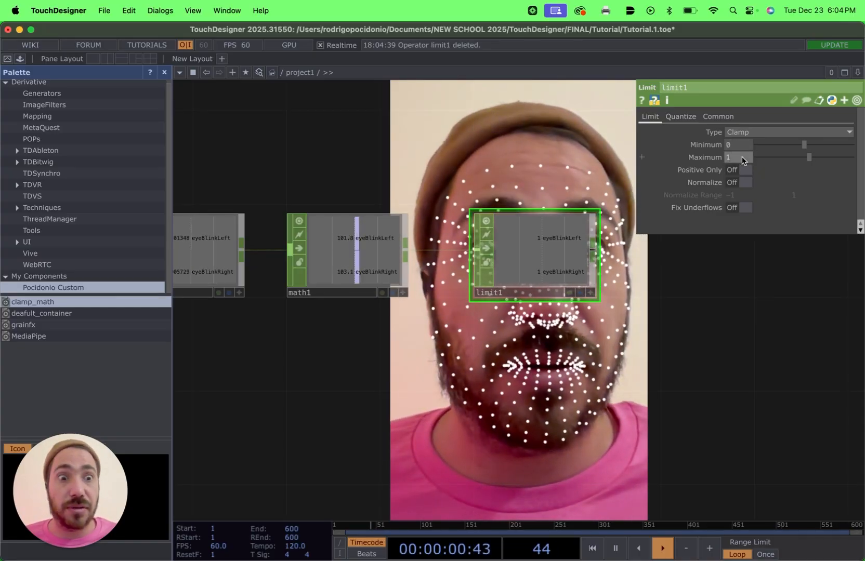
text(100)
key(Return)
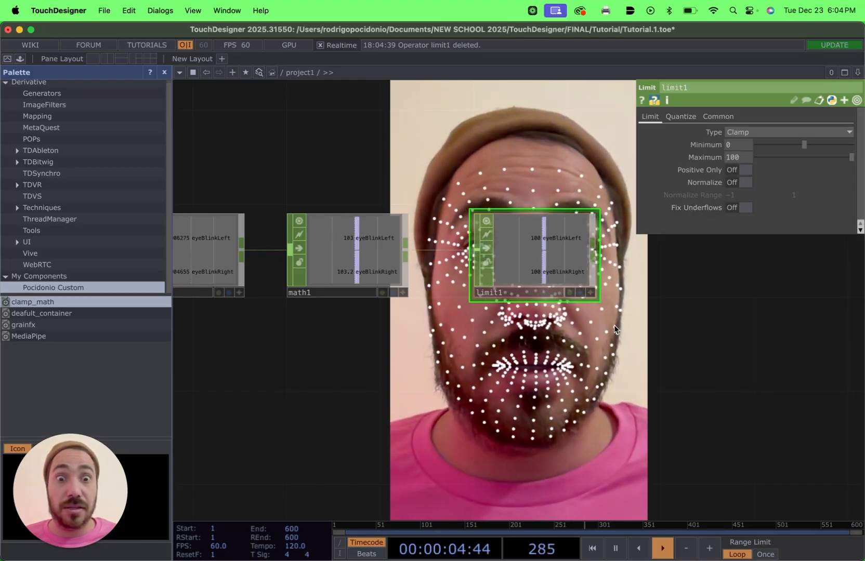
Add a second Math CHOP wired from limit1's output and place it beside that node.
drag(601, 325, 510, 325)
scroll(571, 313, up, 4)
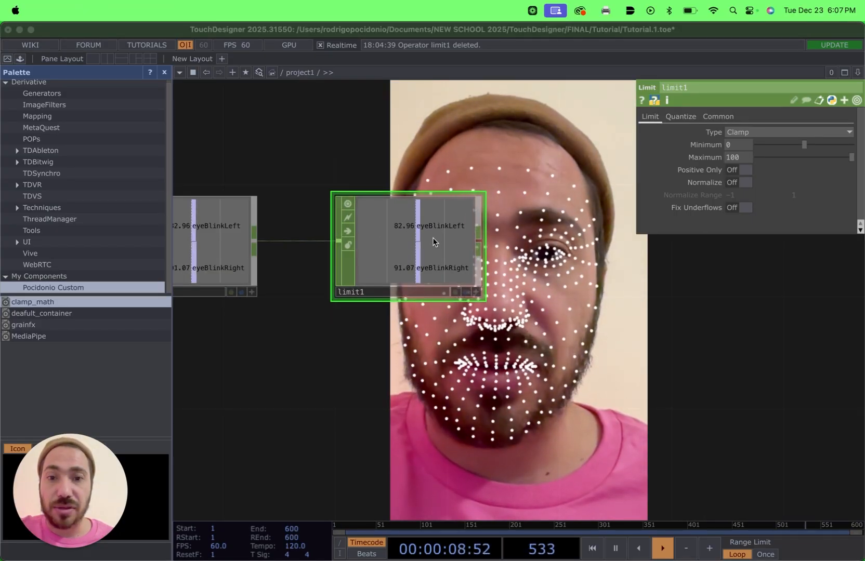
right_click(484, 245)
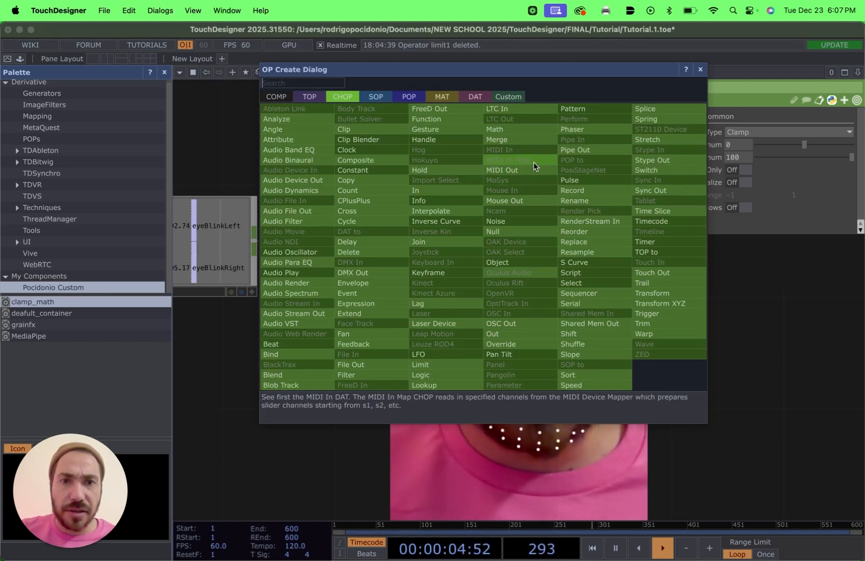
click(508, 133)
click(619, 238)
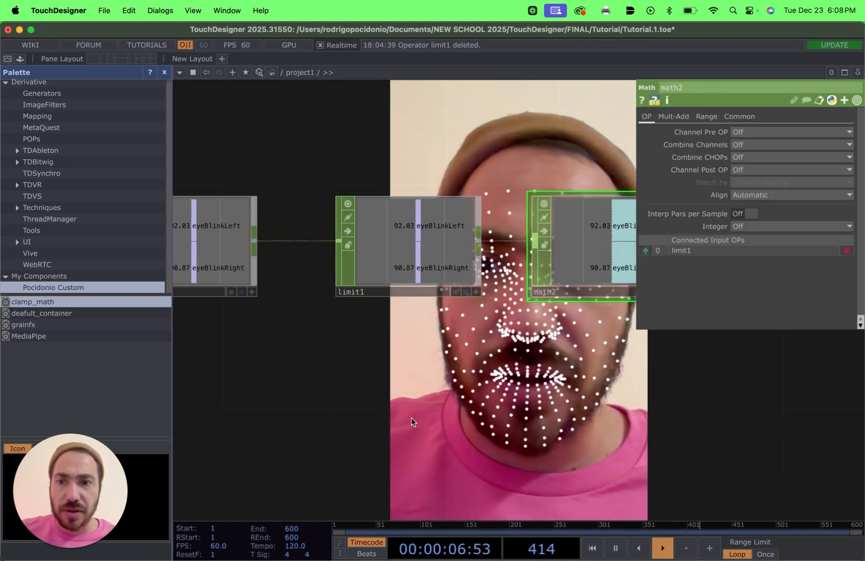
Set math2's Integer option to Round so the eye-blink channels output whole numbers.
drag(312, 405, 347, 377)
scroll(348, 377, right, 10)
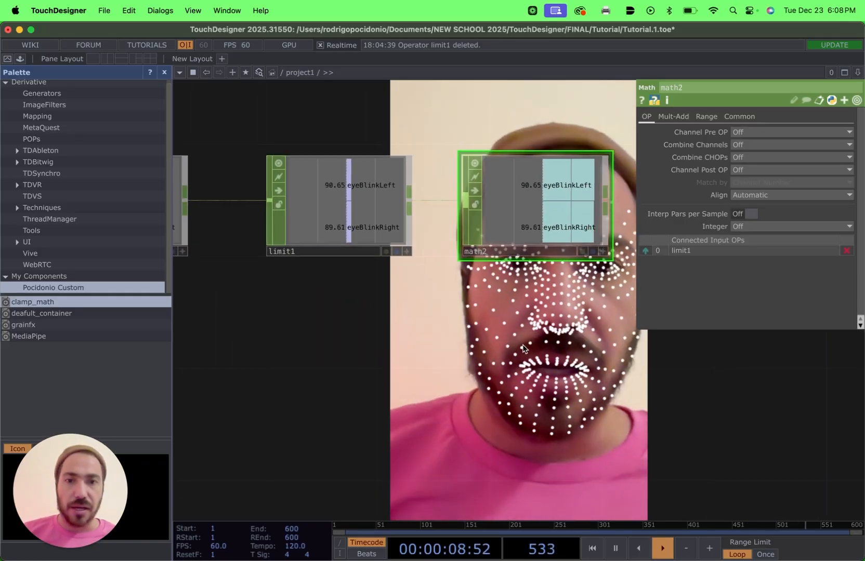
drag(410, 358, 403, 358)
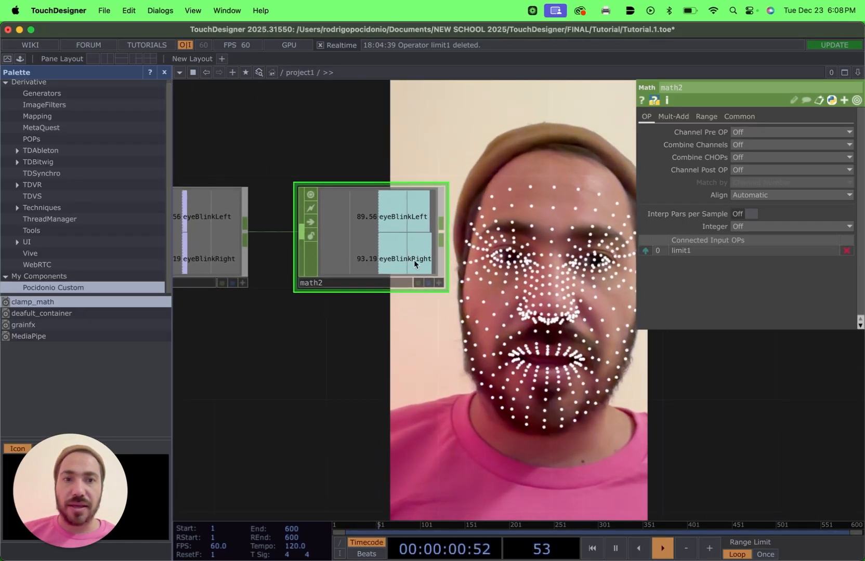
click(672, 117)
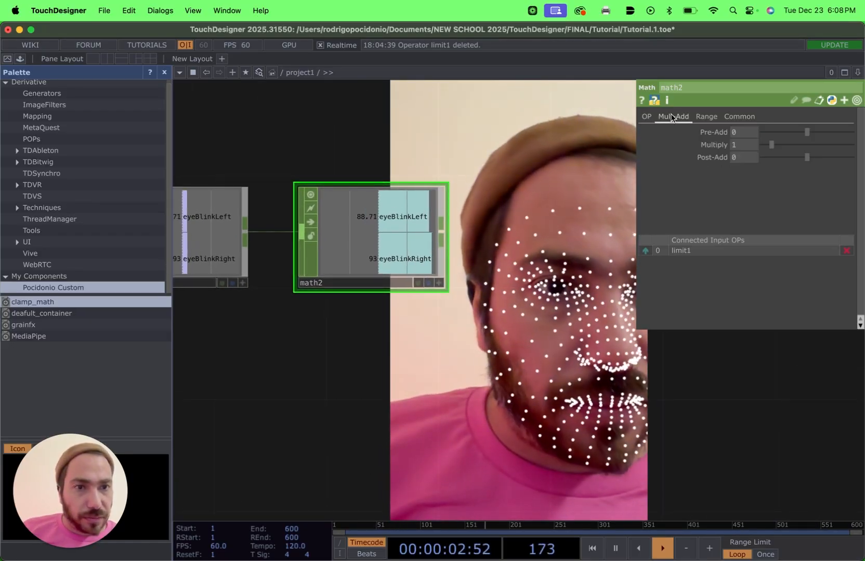
click(702, 117)
click(646, 117)
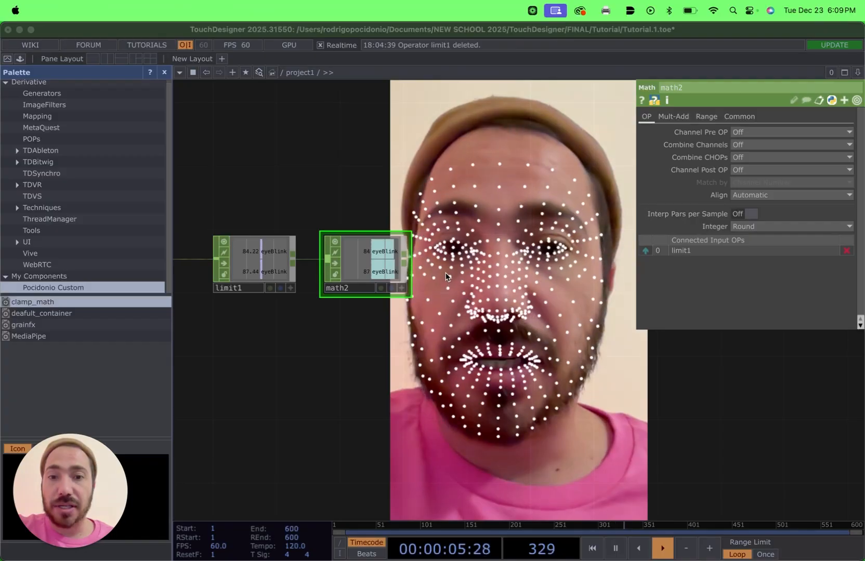
Add a Rename CHOP wired from math2's output and place it beside that node.
right_click(408, 260)
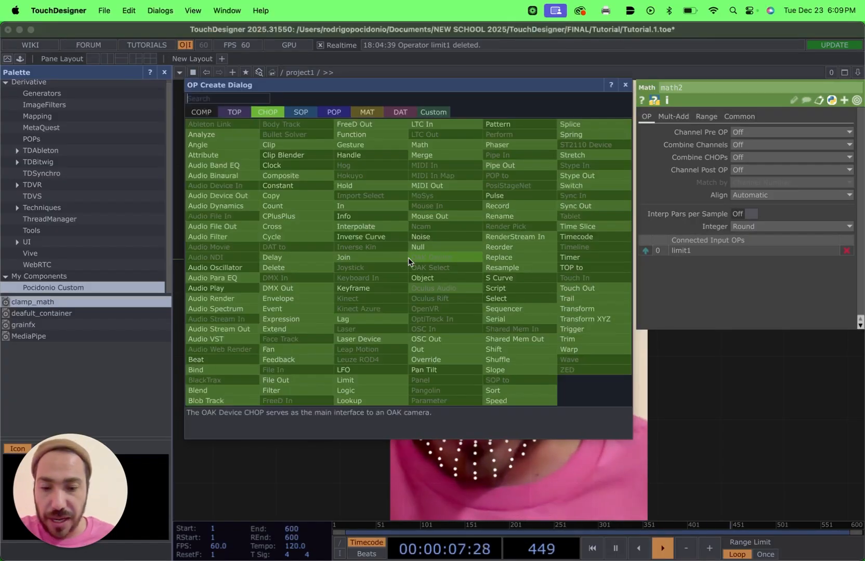
text(re)
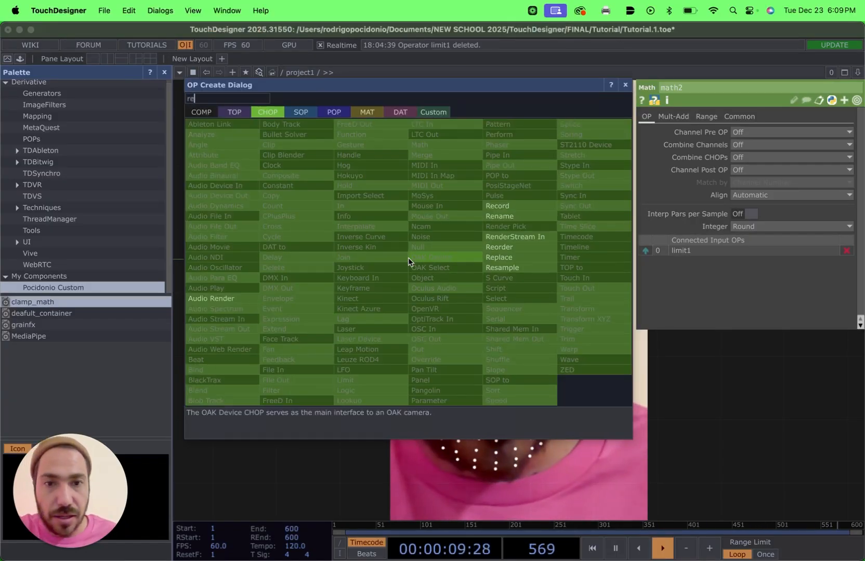
click(509, 217)
click(478, 259)
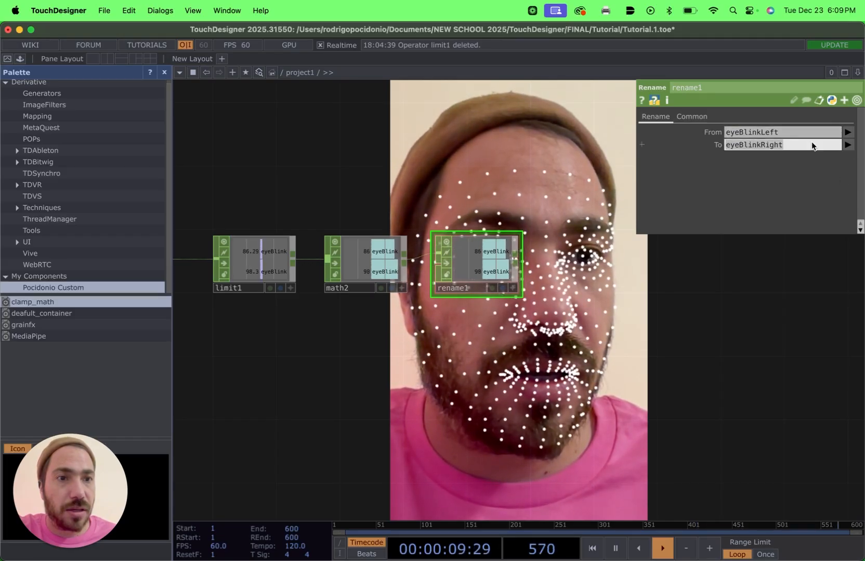
Rename the eyeBlinkLeft channel to TxtRE in rename1.
key(BackSpace)
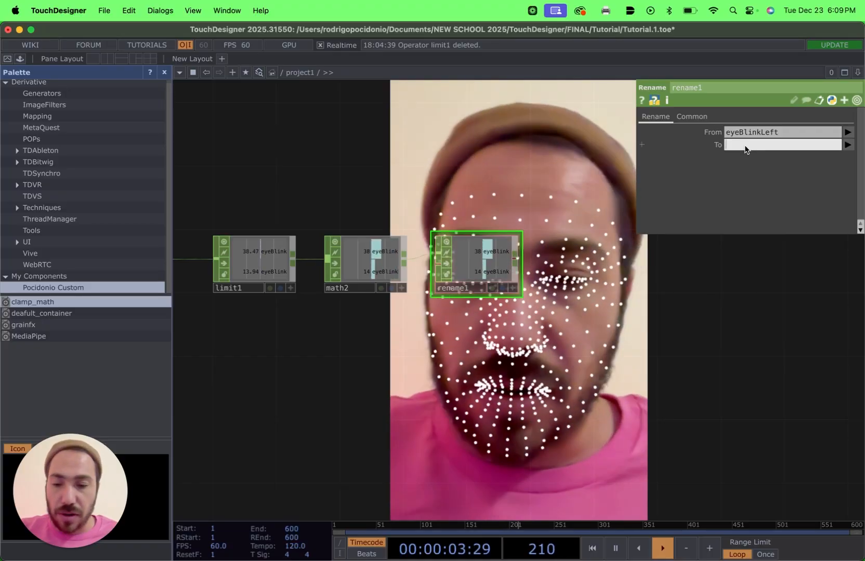
text(Txt)
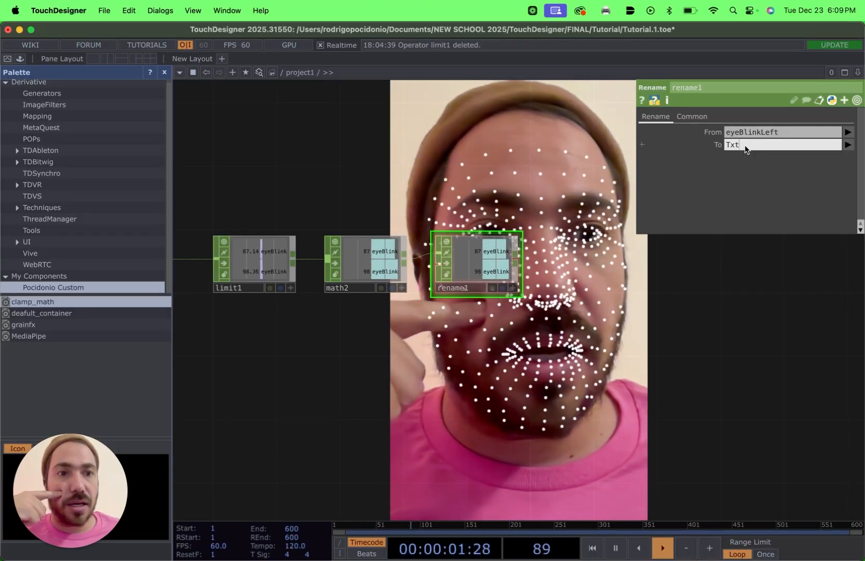
scroll(503, 299, up, 3)
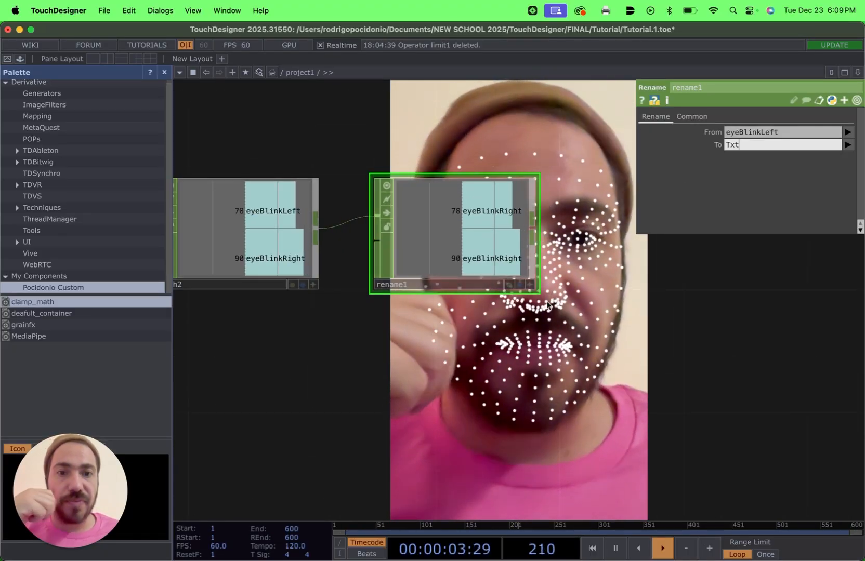
drag(554, 307, 546, 305)
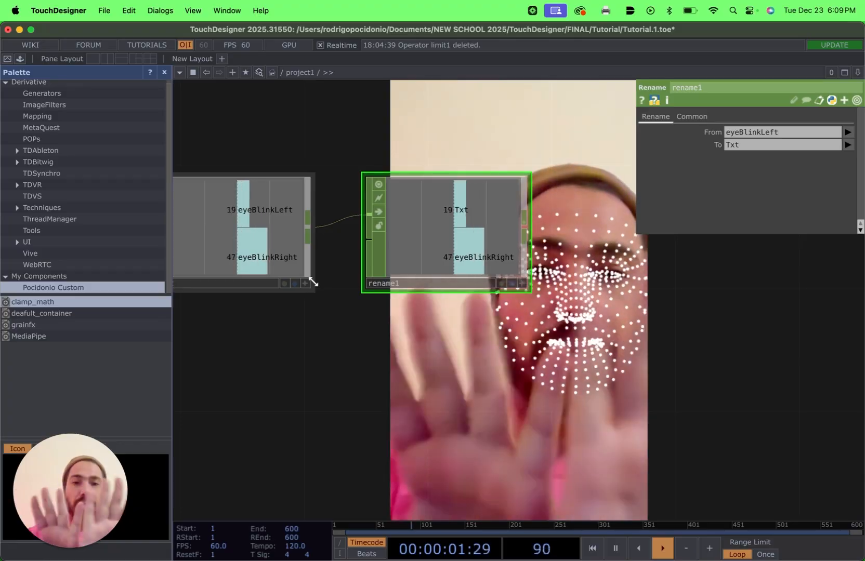
scroll(475, 434, down, 3)
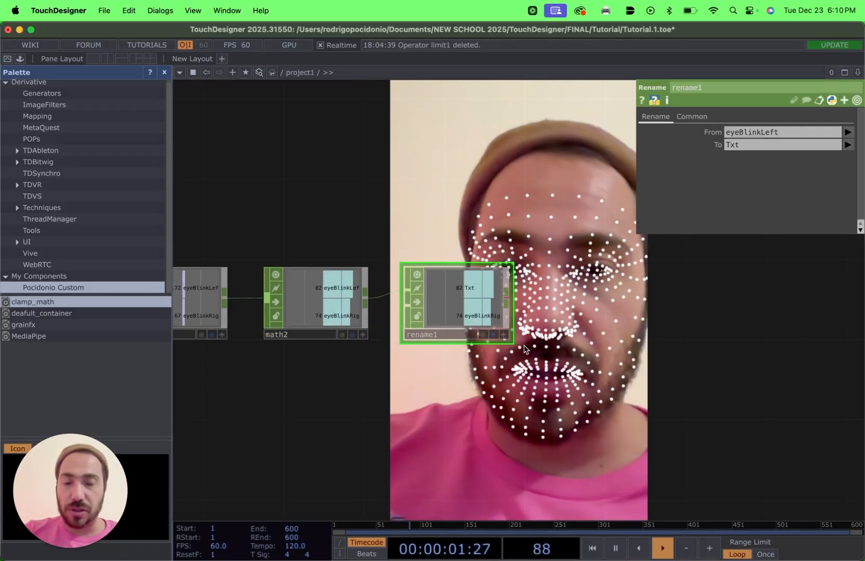
scroll(581, 380, up, 3)
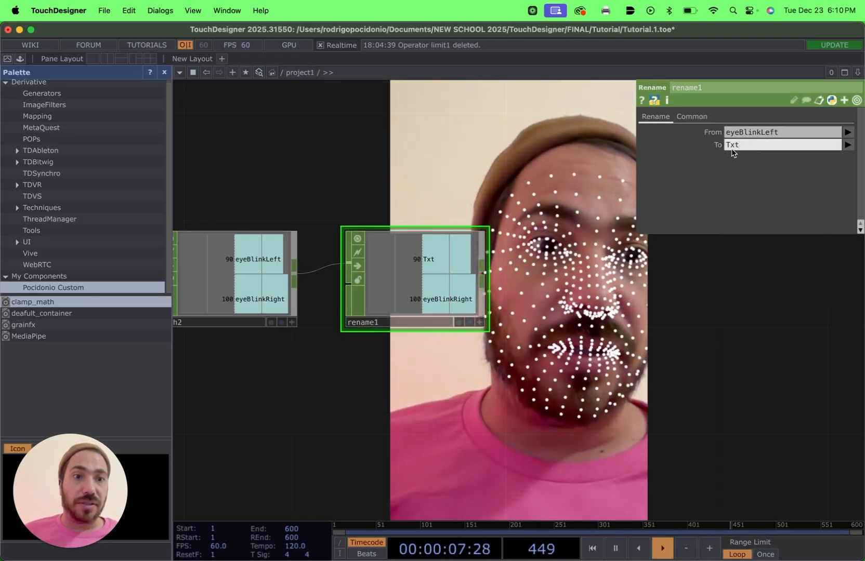
text(R)
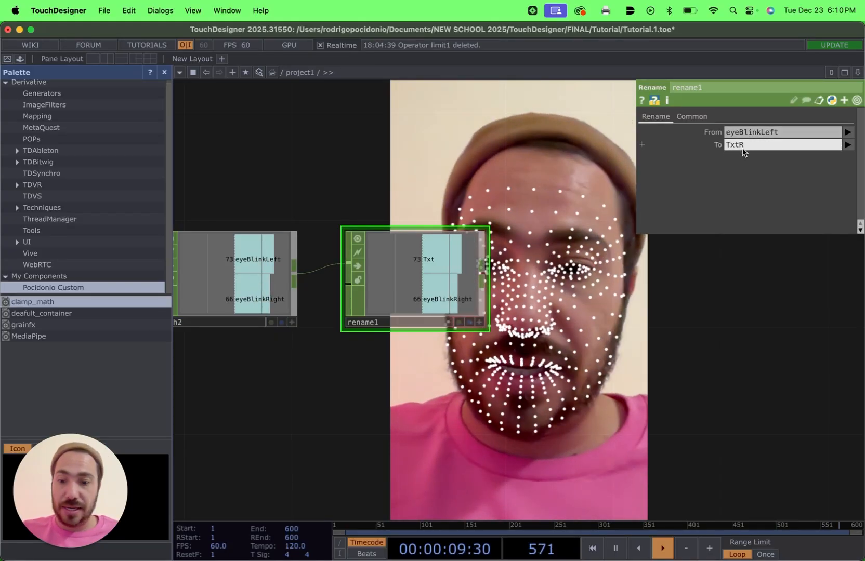
text(E)
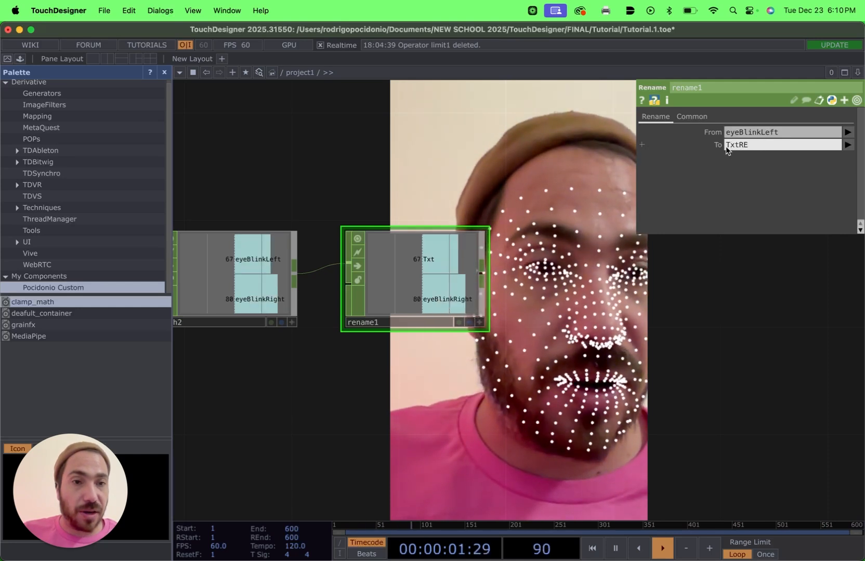
key(Return)
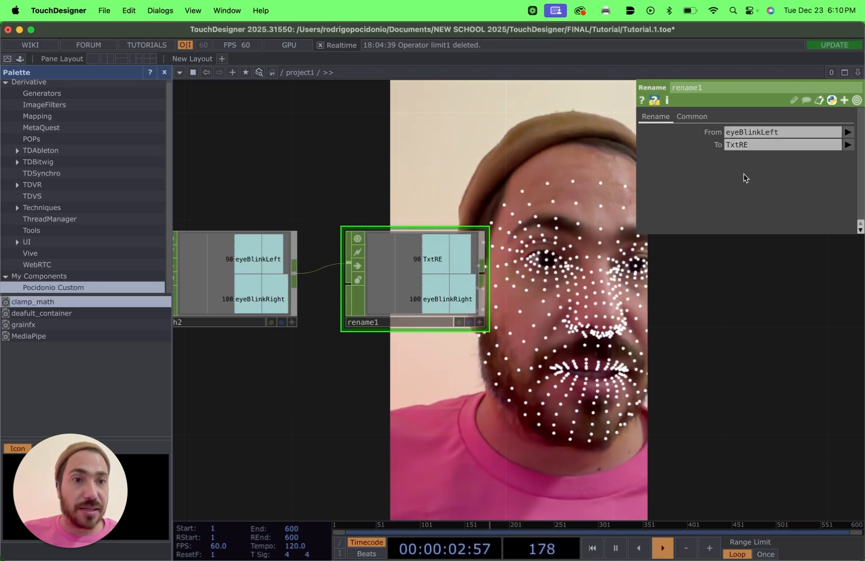
Add eyeBlinkRight to rename1's source channels and map it to the new name TxtLE.
click(642, 146)
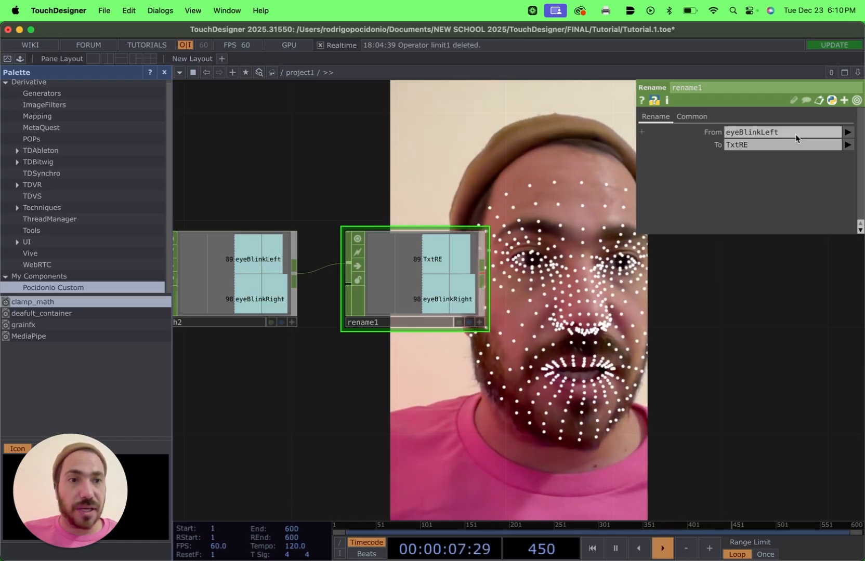
click(795, 132)
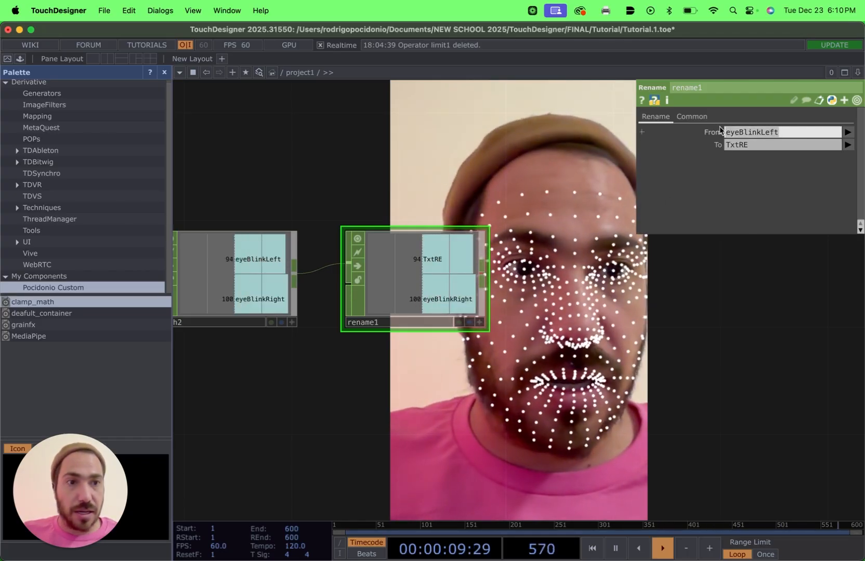
click(847, 132)
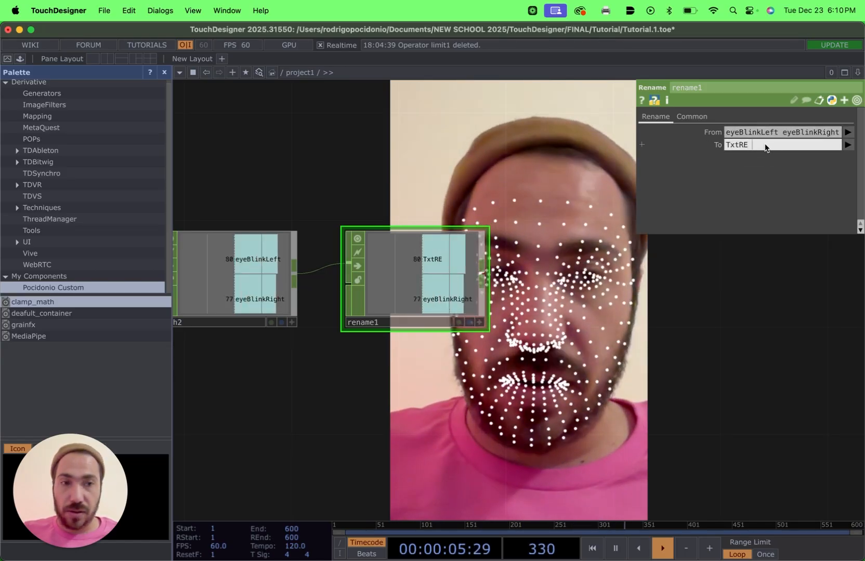
text(TxtRE)
click(769, 146)
key(BackSpace)
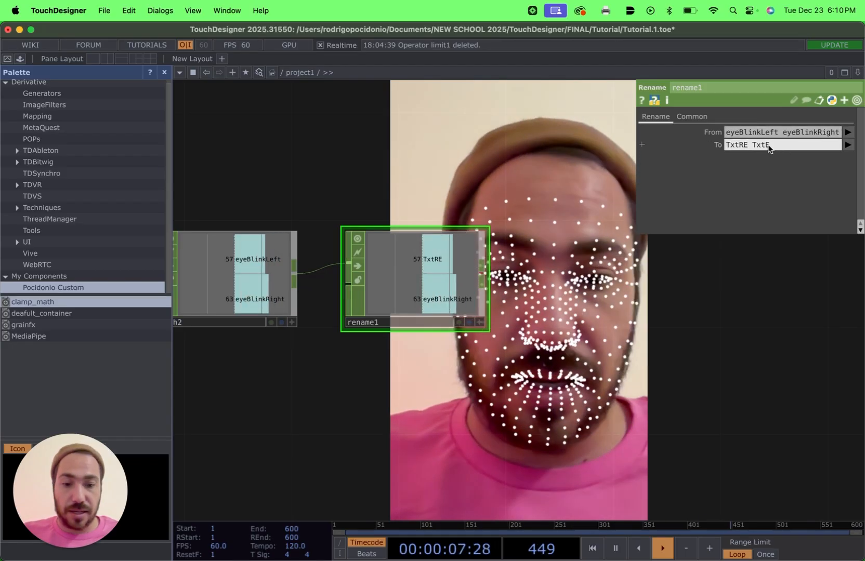
text(L)
key(Return)
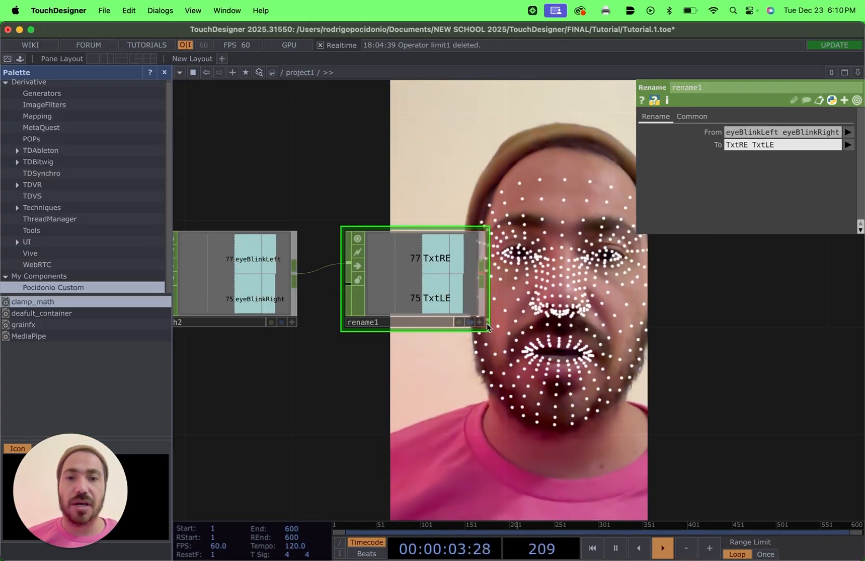
Add a Null CHOP wired from rename1's output and place it beside that node.
right_click(483, 275)
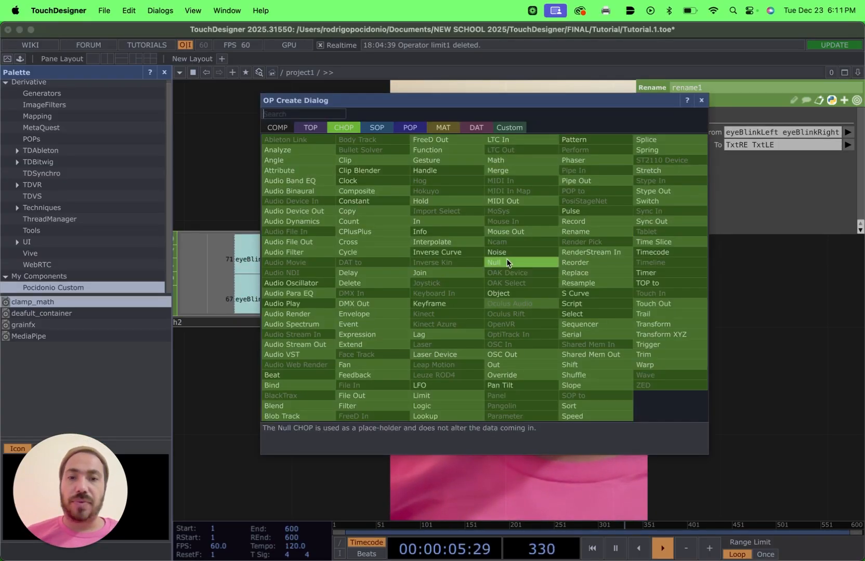
click(507, 262)
click(678, 289)
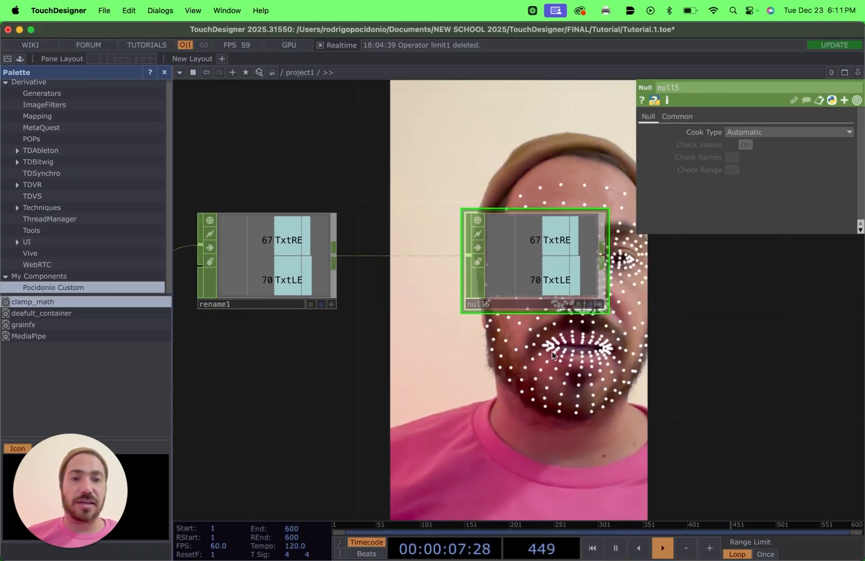
drag(564, 392, 630, 400)
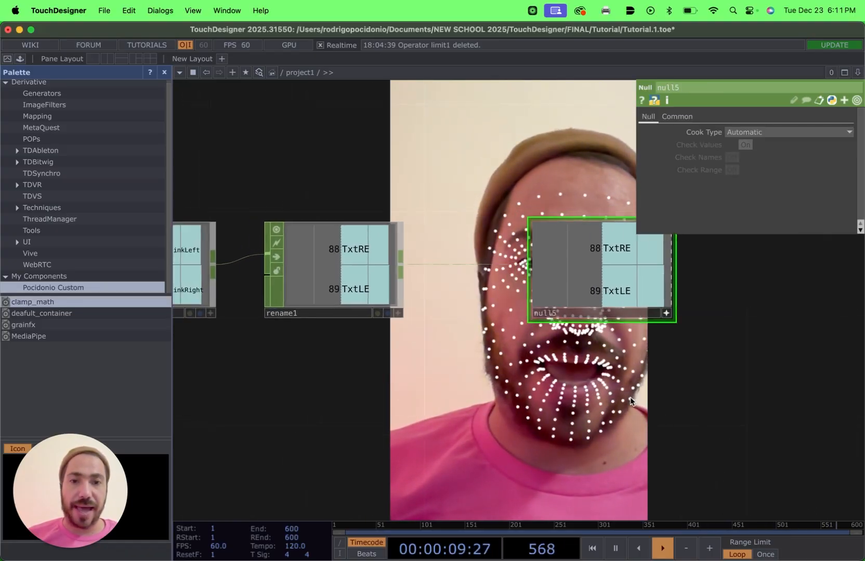
scroll(630, 400, down, 5)
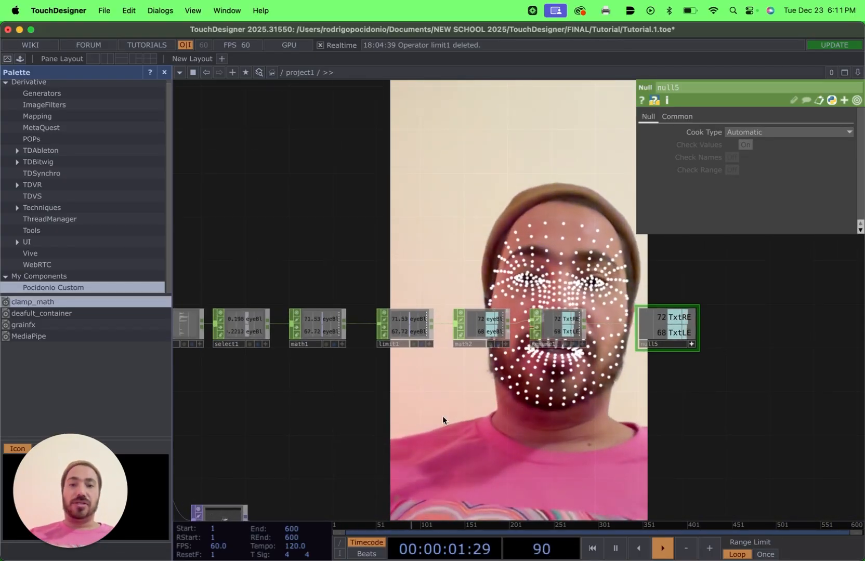
scroll(443, 416, down, 5)
drag(397, 408, 517, 404)
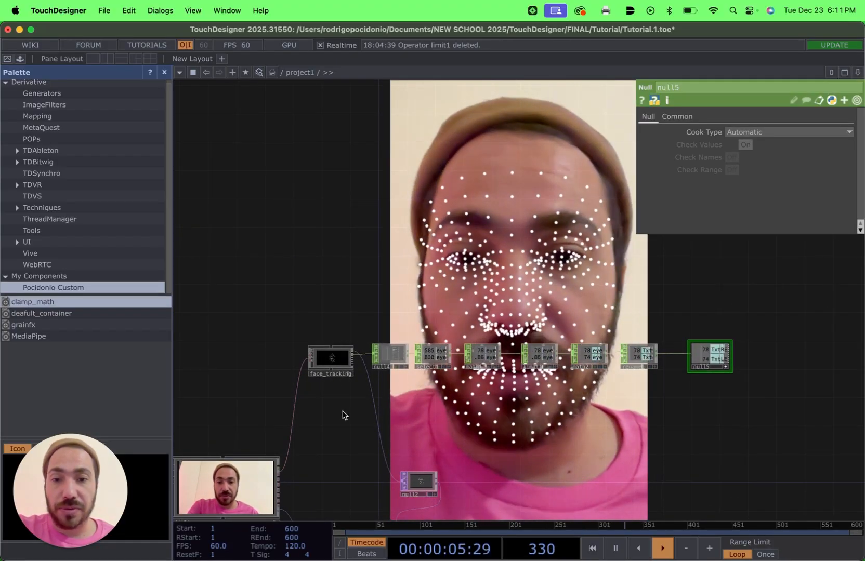
drag(585, 420, 470, 390)
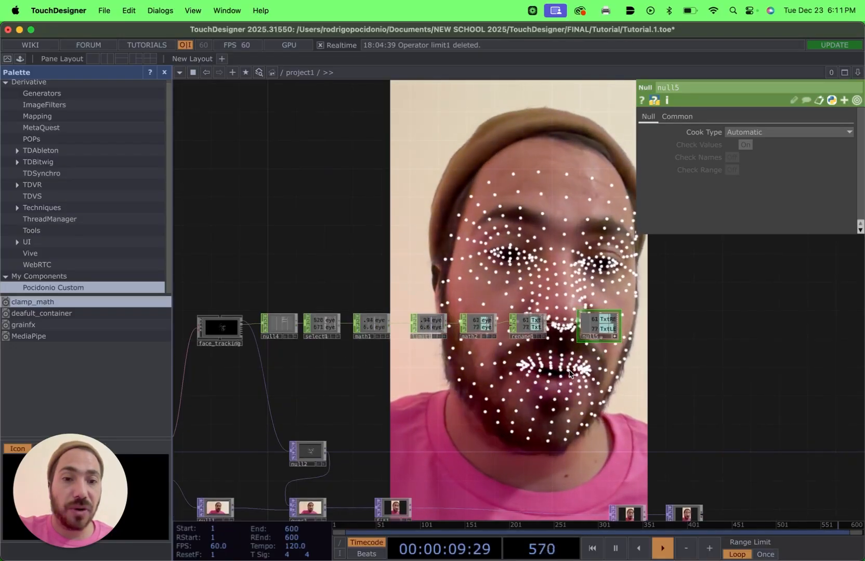
drag(570, 372, 517, 370)
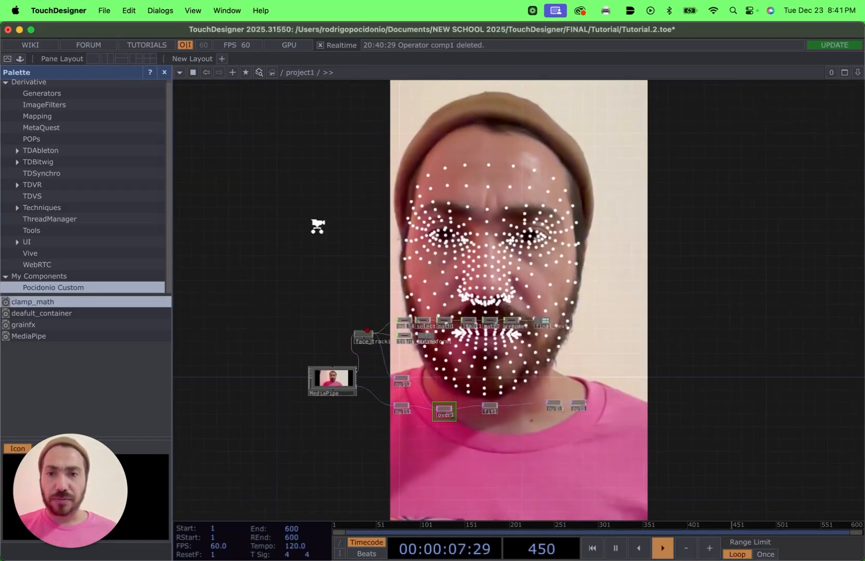
Add a Text SOP and place it in the empty network area above the face_tracking and MediaPipe nodes.
scroll(317, 227, up, 3)
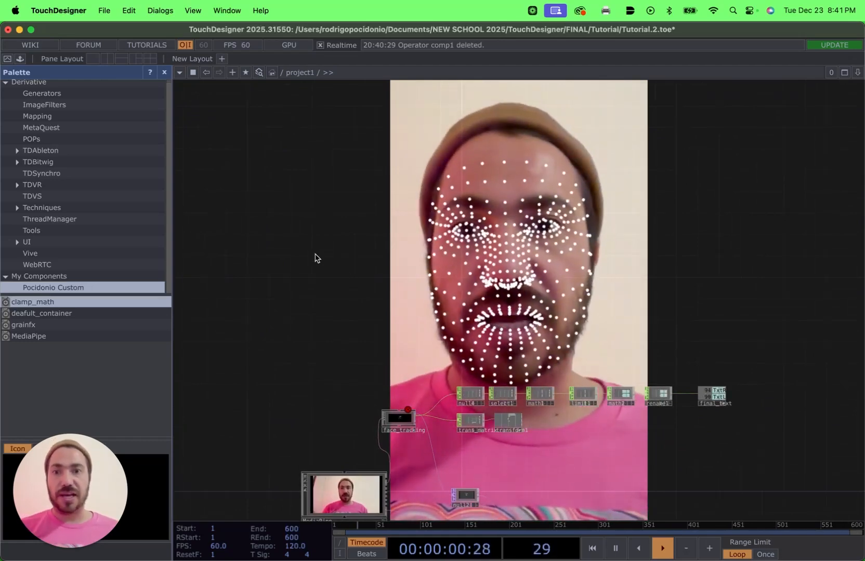
right_click(304, 223)
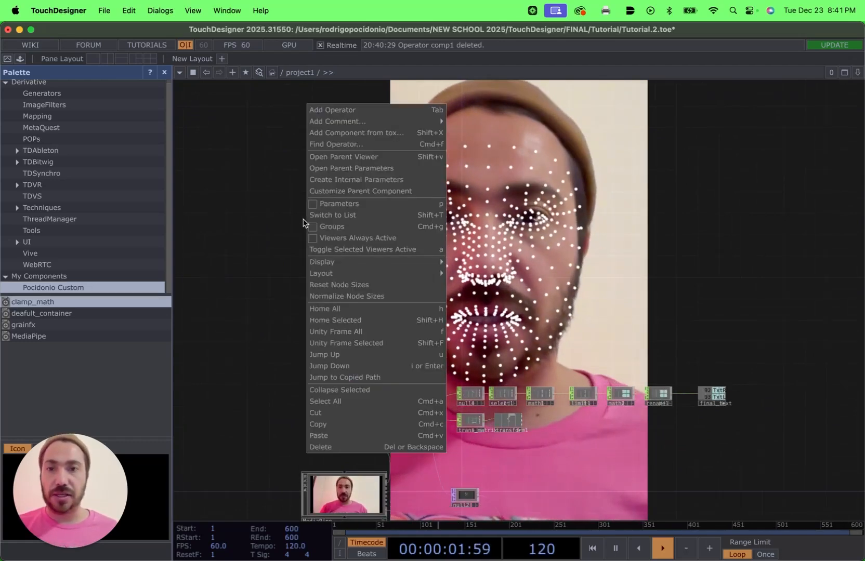
click(332, 107)
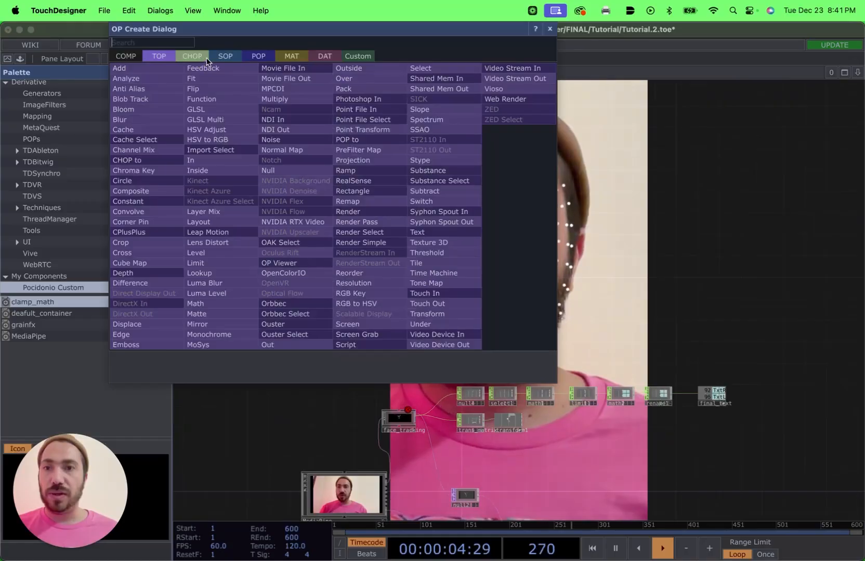
click(226, 56)
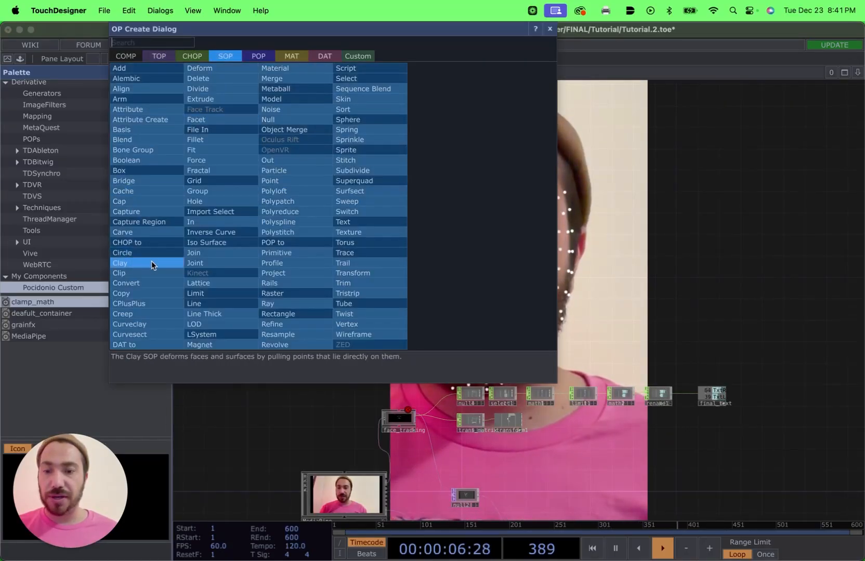
text(text)
click(342, 222)
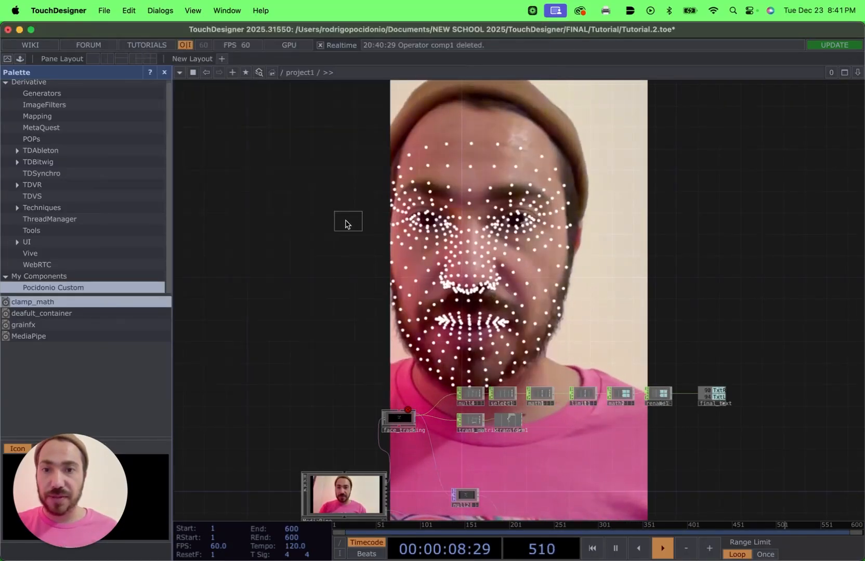
click(306, 230)
drag(324, 281, 318, 271)
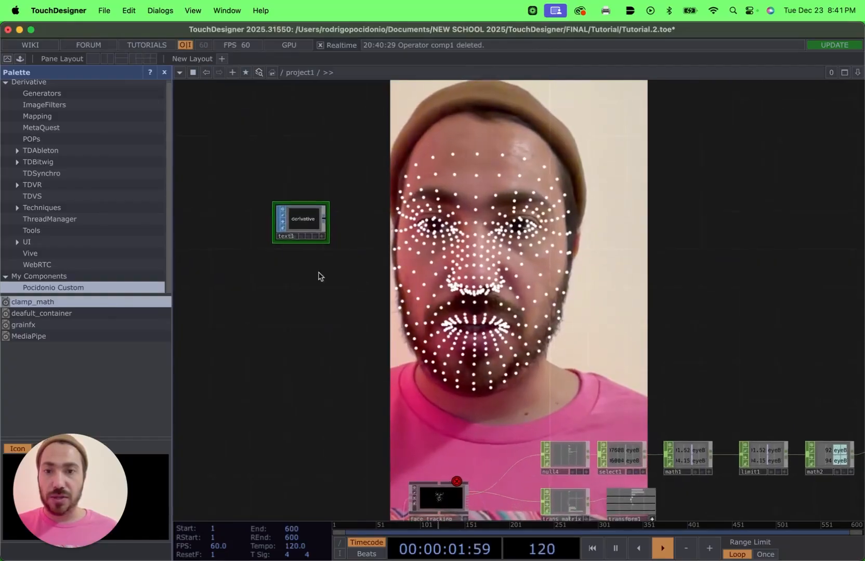
Duplicate the Text SOP and place the copy directly below the original.
key(super+c)
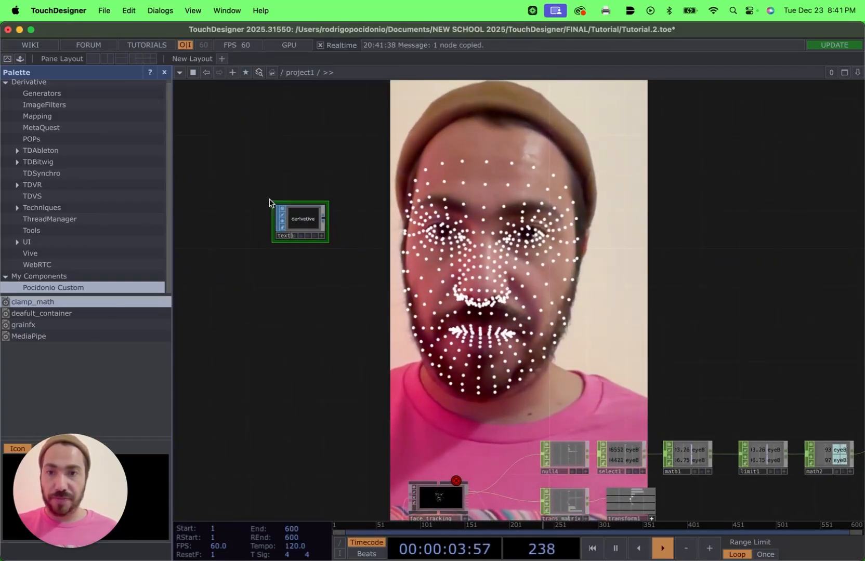
key(super+v)
scroll(357, 311, up, 5)
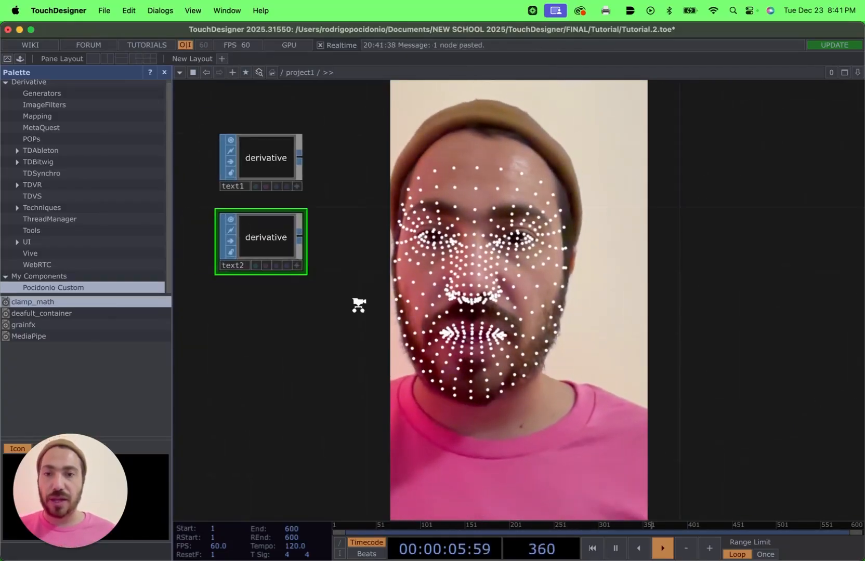
scroll(363, 256, down, 4)
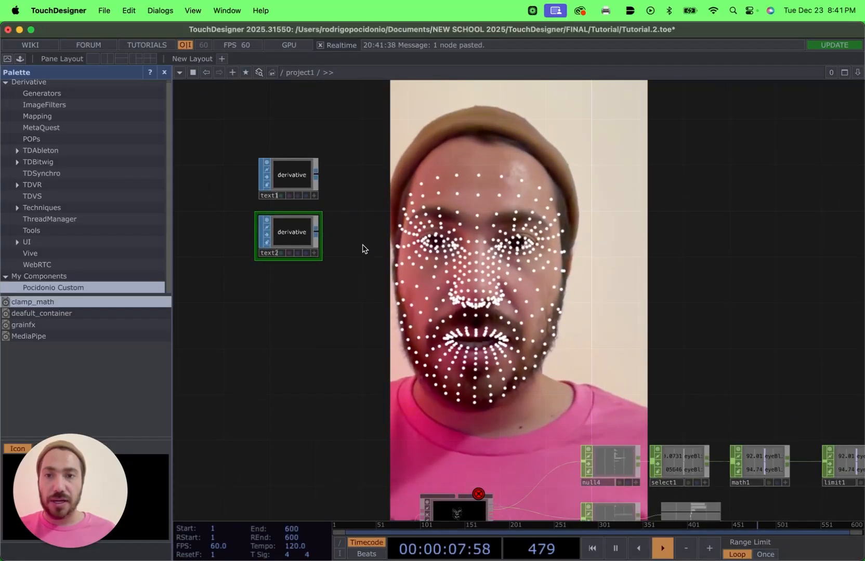
drag(363, 247, 334, 235)
scroll(355, 232, down, 3)
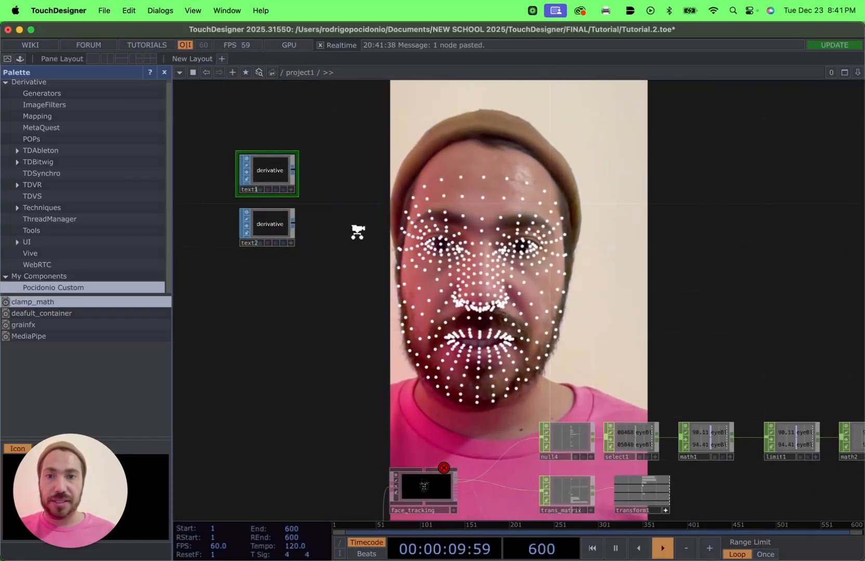
drag(383, 276, 354, 262)
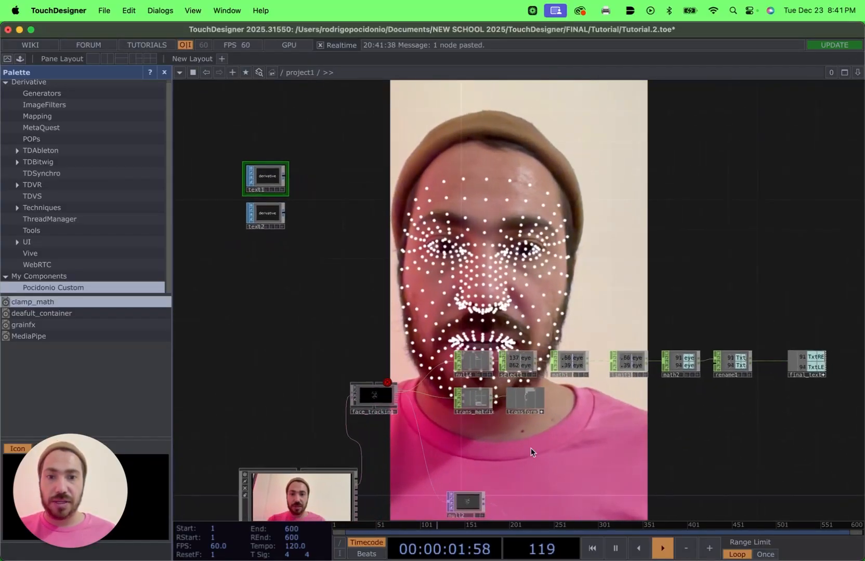
Select the final_text node at the end of the eye-blink chain and inspect its TxtRE and TxtLE channels.
drag(531, 448, 353, 282)
scroll(558, 304, up, 5)
drag(616, 296, 399, 377)
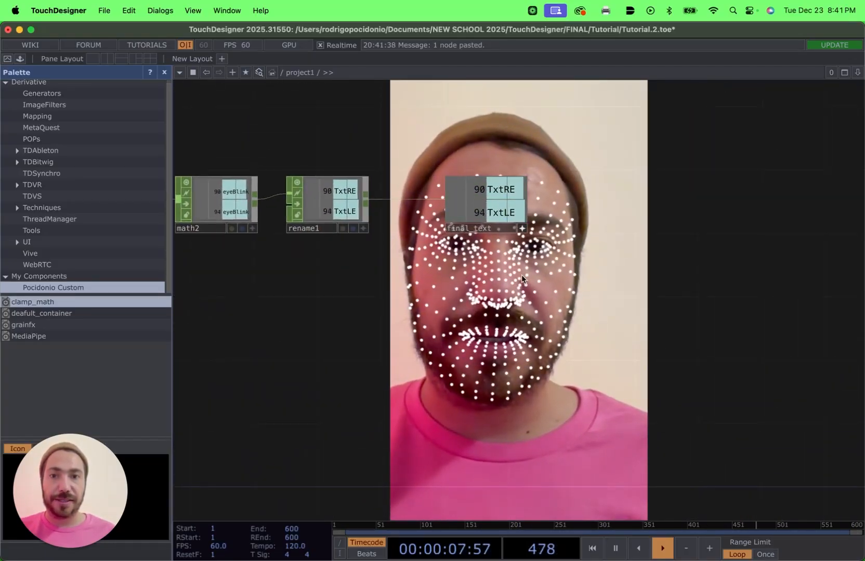
drag(522, 274, 493, 311)
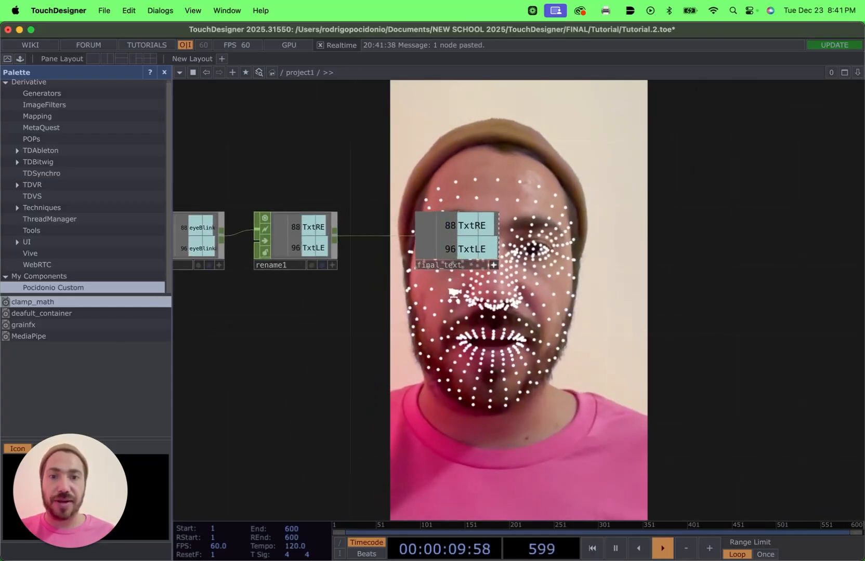
scroll(457, 266, up, 2)
click(442, 254)
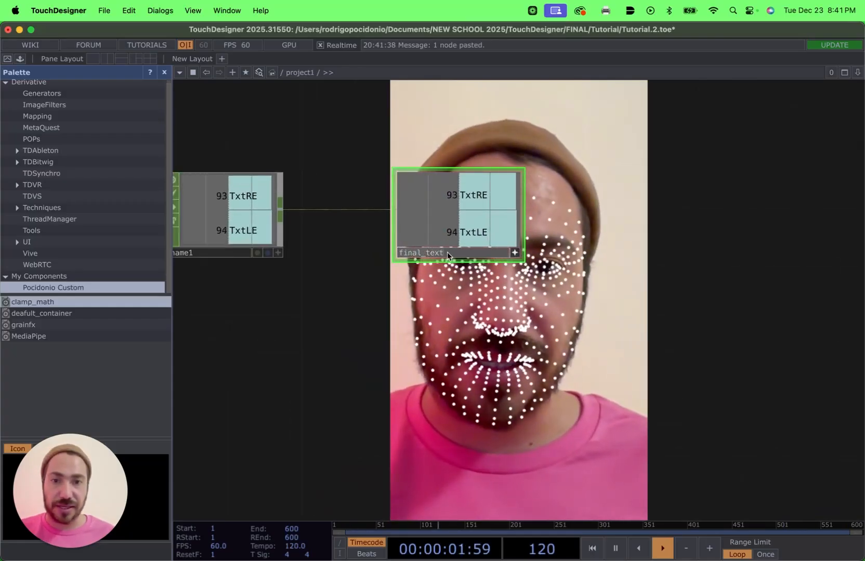
Select the text1 Text SOP above the face_tracking node and display its parameters.
scroll(450, 288, down, 2)
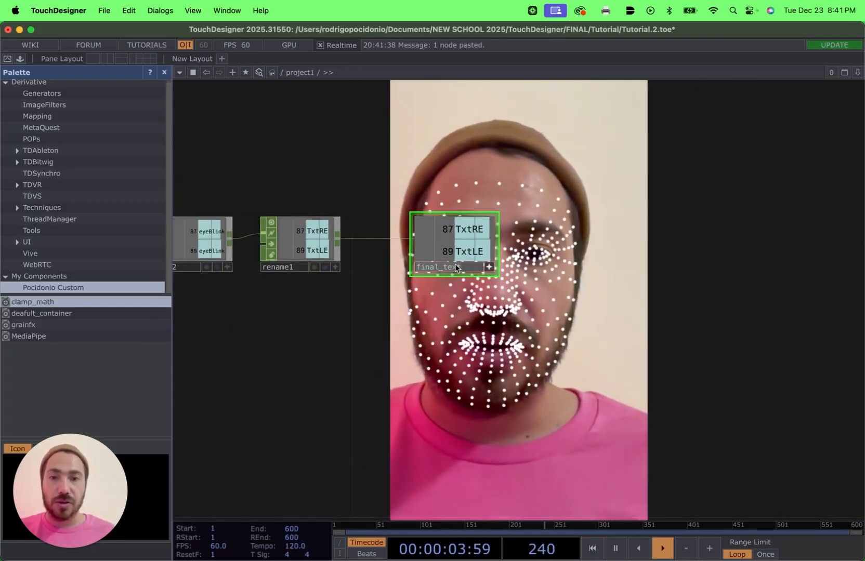
scroll(347, 164, down, 3)
scroll(380, 189, down, 6)
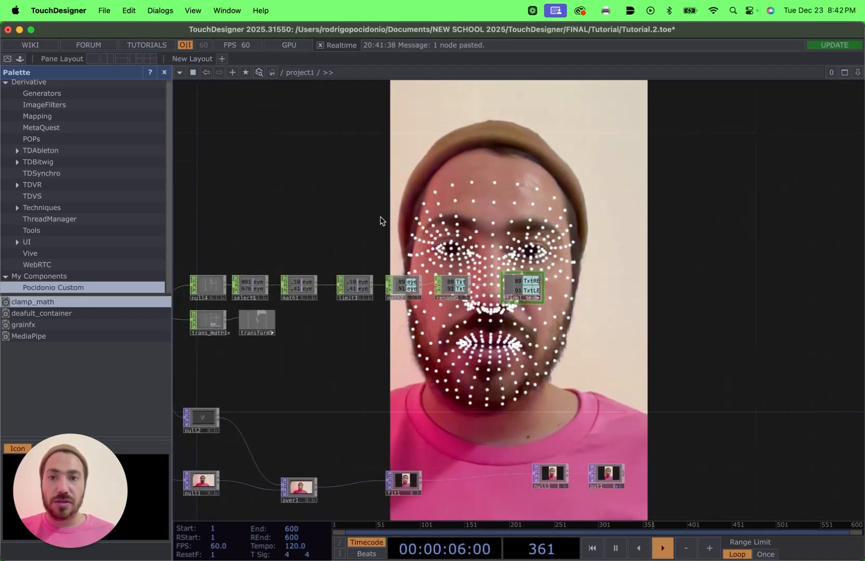
drag(421, 246, 464, 261)
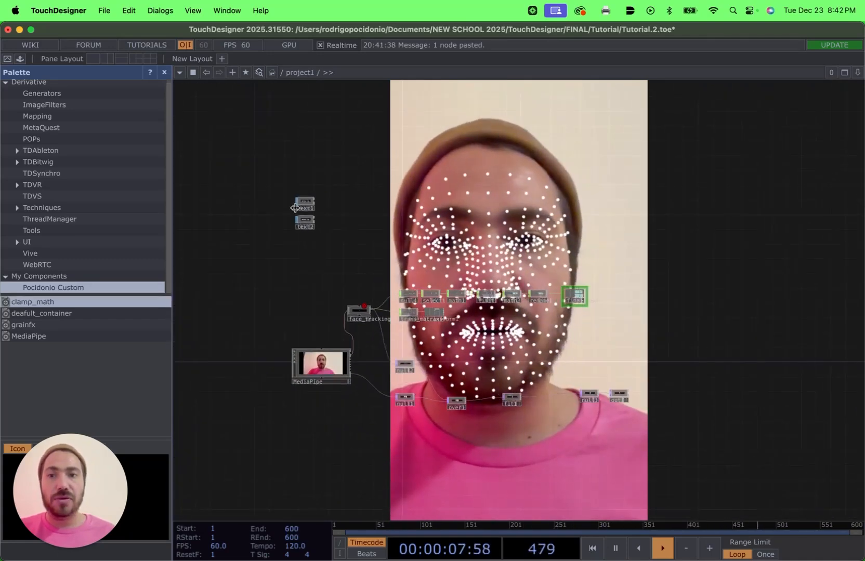
click(304, 204)
scroll(374, 226, up, 2)
scroll(374, 226, up, 4)
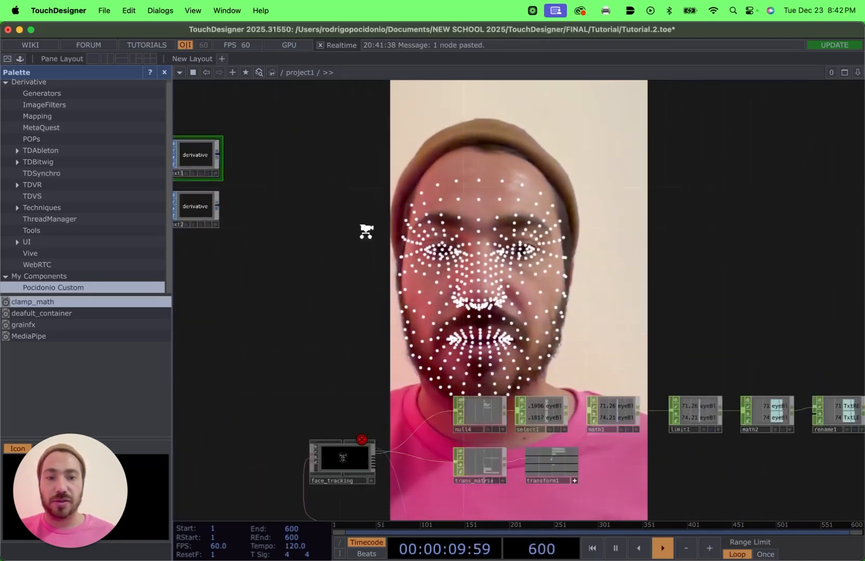
drag(393, 258, 430, 276)
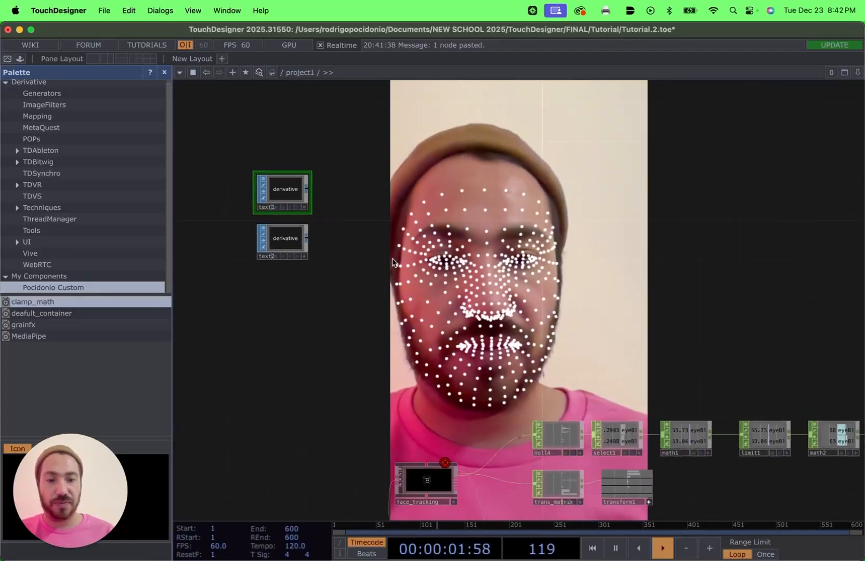
key(p)
Try linking the TxtRE channel of final_text directly to text1's Text parameter.
drag(490, 275, 376, 212)
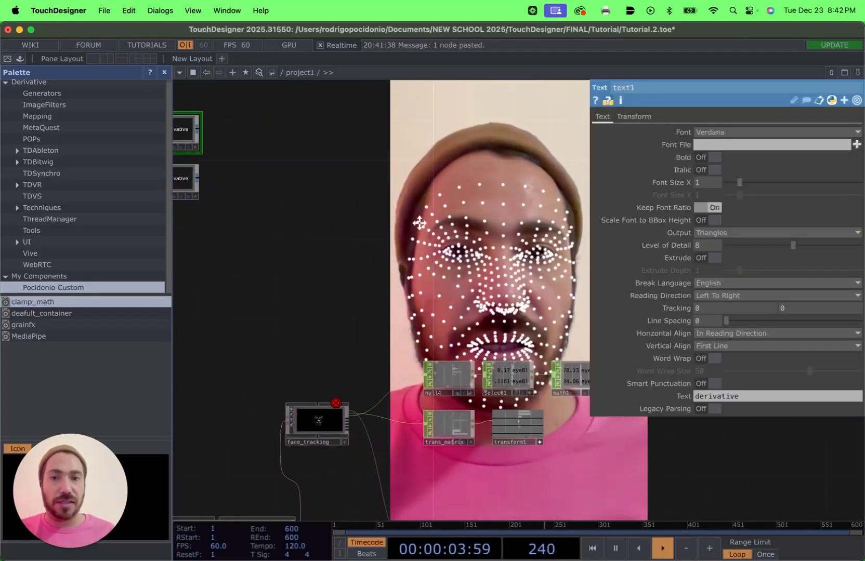
drag(579, 441, 493, 401)
drag(784, 491, 701, 389)
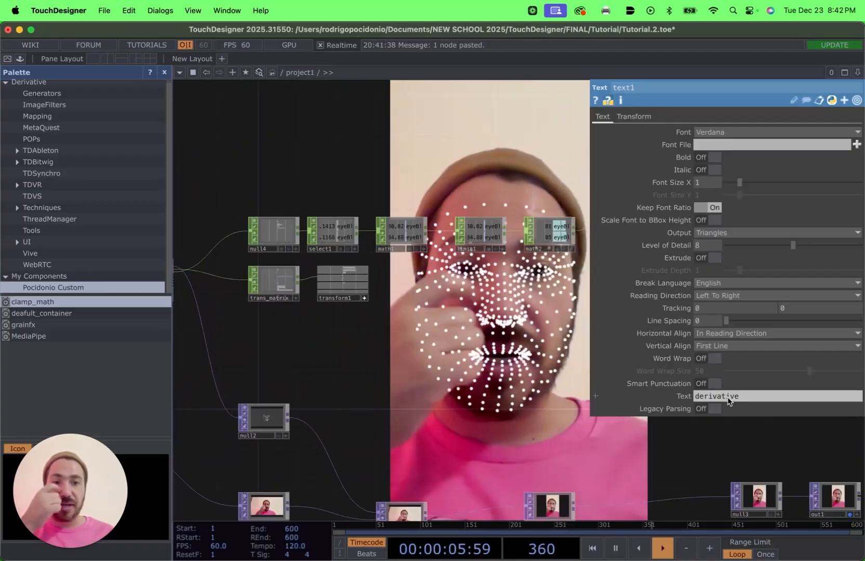
click(727, 397)
drag(396, 183, 575, 337)
drag(324, 229, 230, 144)
drag(608, 466, 337, 373)
drag(455, 358, 239, 345)
drag(421, 316, 361, 330)
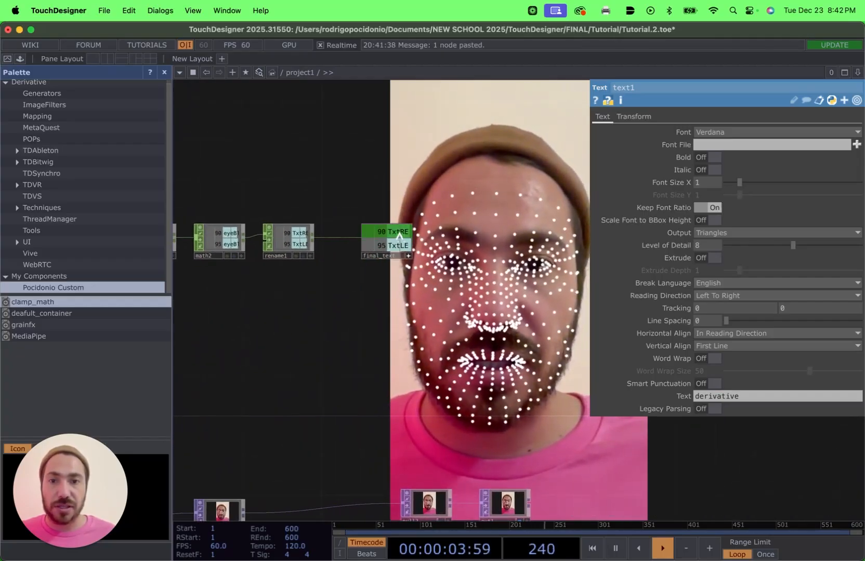
drag(399, 235, 595, 320)
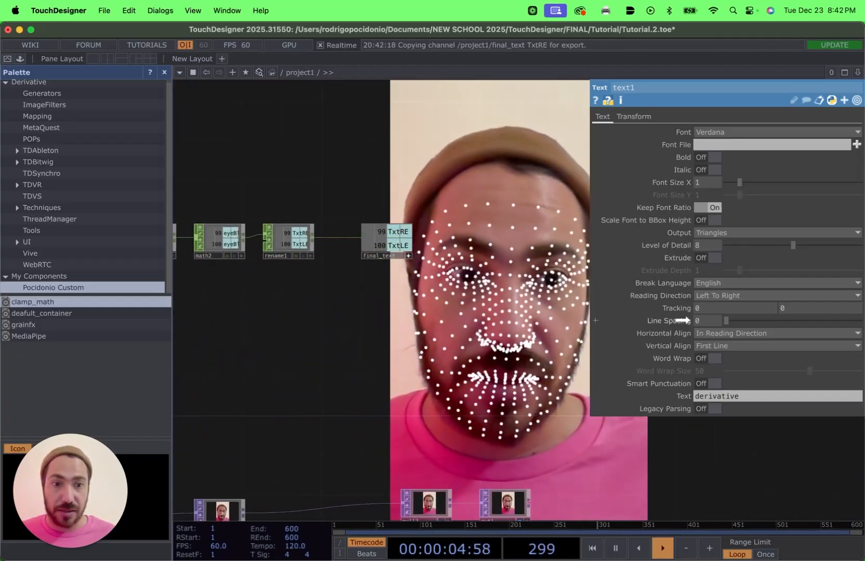
click(738, 392)
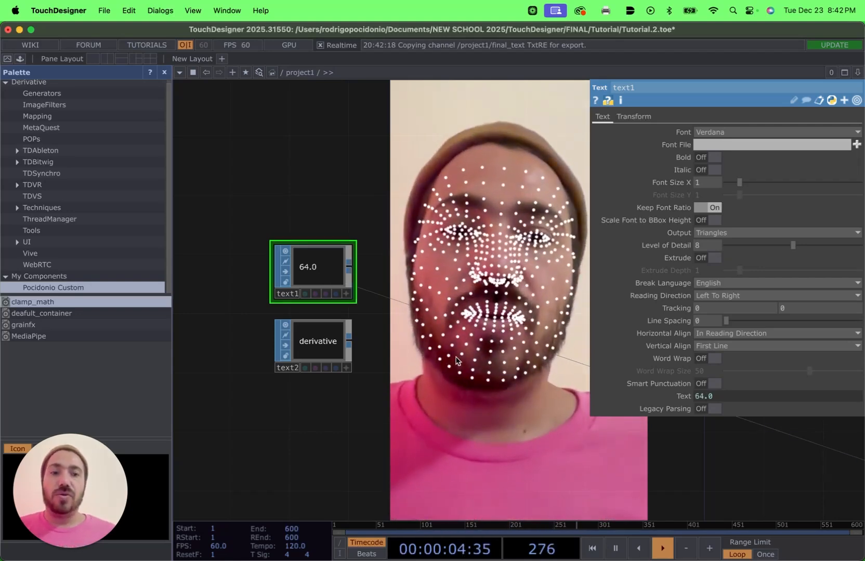
Replace text1's direct channel link with the Text expression f"{int(op('final_text')['TxtRE'].eval())}%".
scroll(455, 360, down, 5)
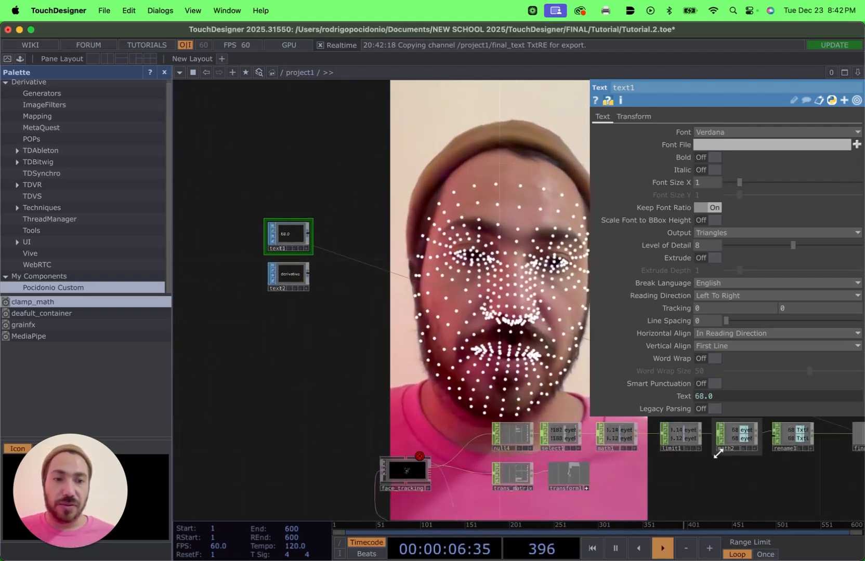
drag(725, 449, 571, 415)
drag(640, 448, 421, 398)
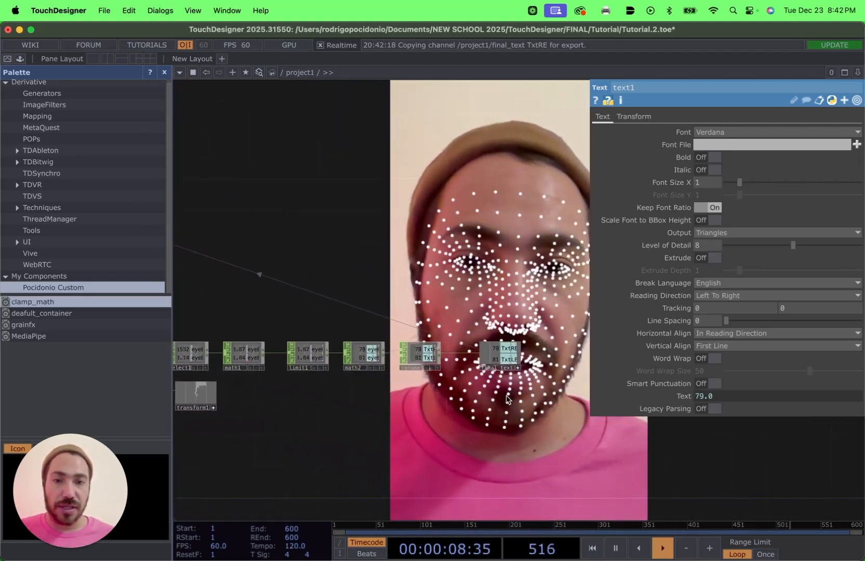
scroll(506, 393, up, 5)
scroll(507, 395, up, 2)
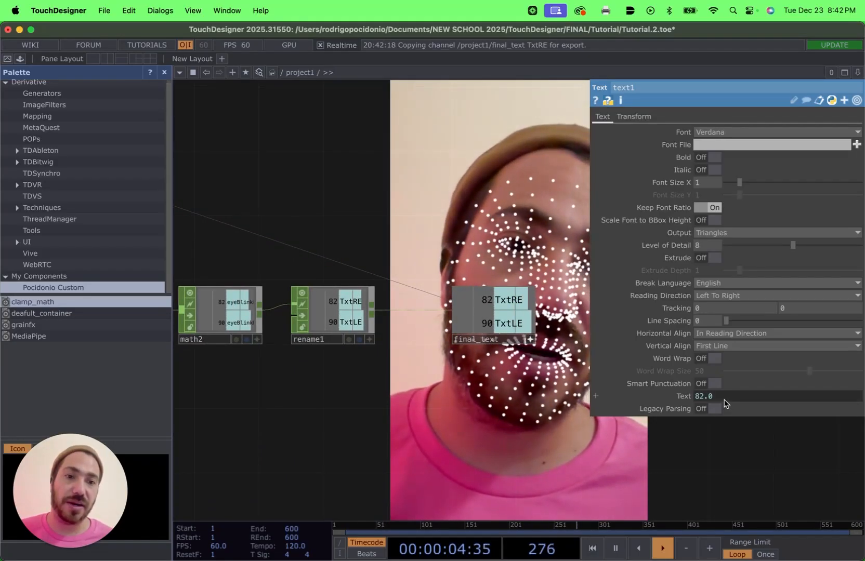
scroll(551, 393, down, 3)
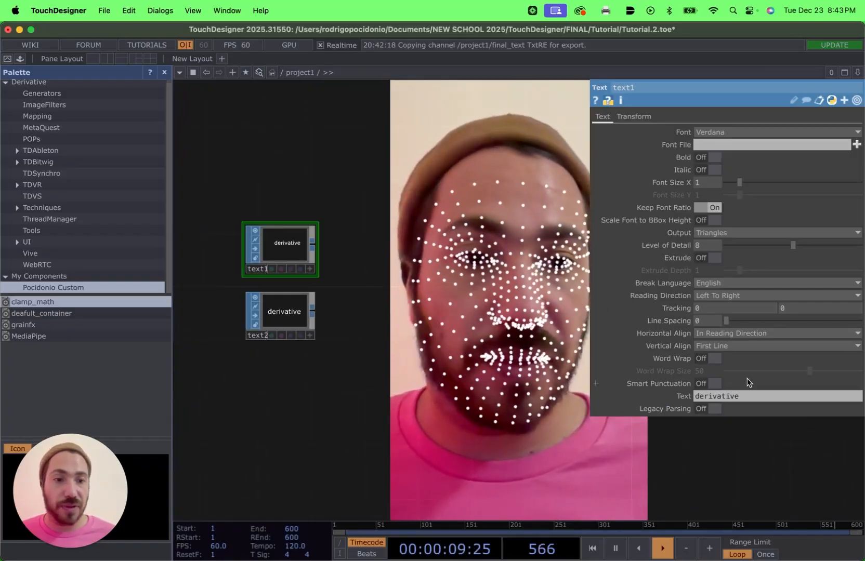
click(736, 397)
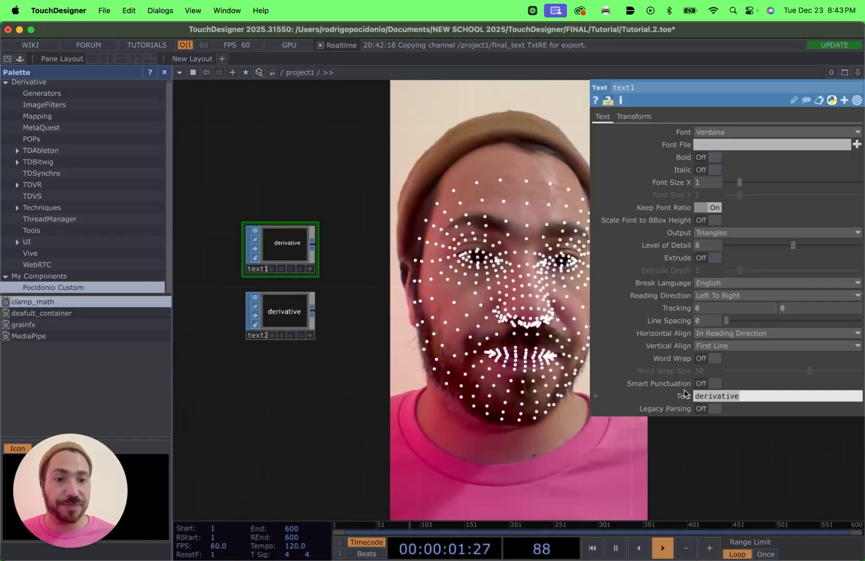
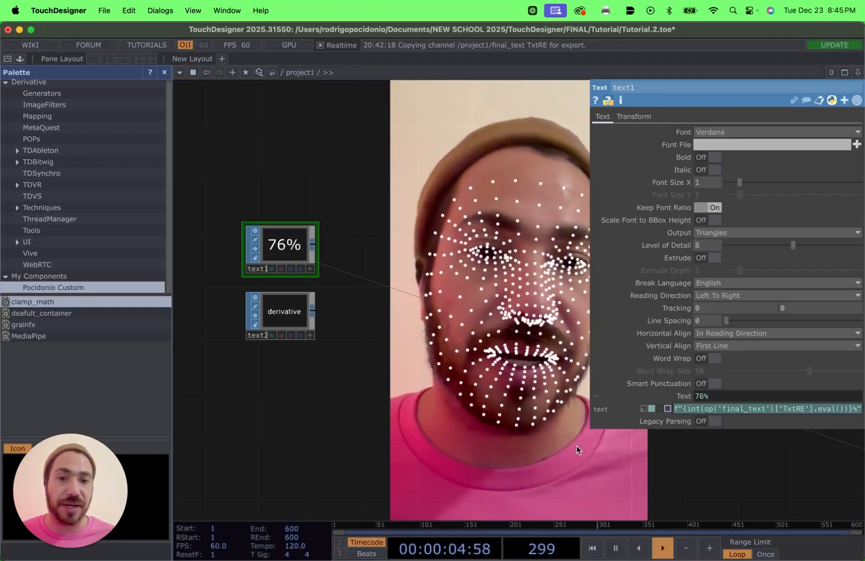
Compare the final_text node's TxtRE channel with the percentage text and expression in text1.
mouse_move(576, 445)
mouse_down()
mouse_move(392, 346)
mouse_move(415, 310)
mouse_up()
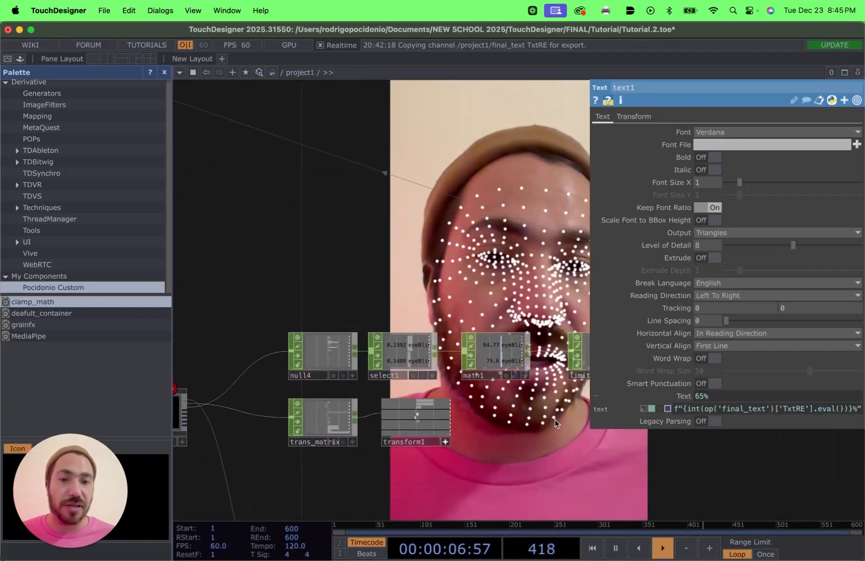
mouse_move(554, 420)
mouse_down()
mouse_move(439, 386)
mouse_move(244, 386)
mouse_up()
drag(369, 386, 280, 386)
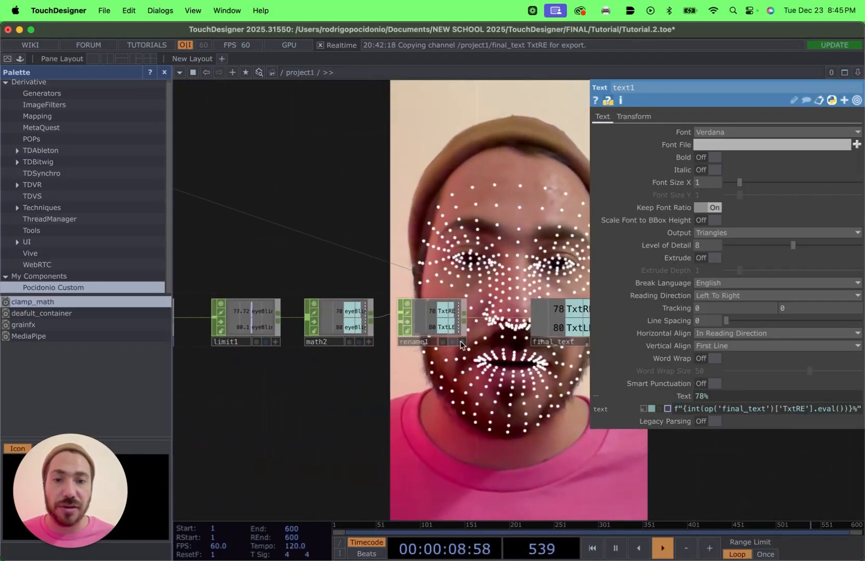
drag(460, 345, 339, 331)
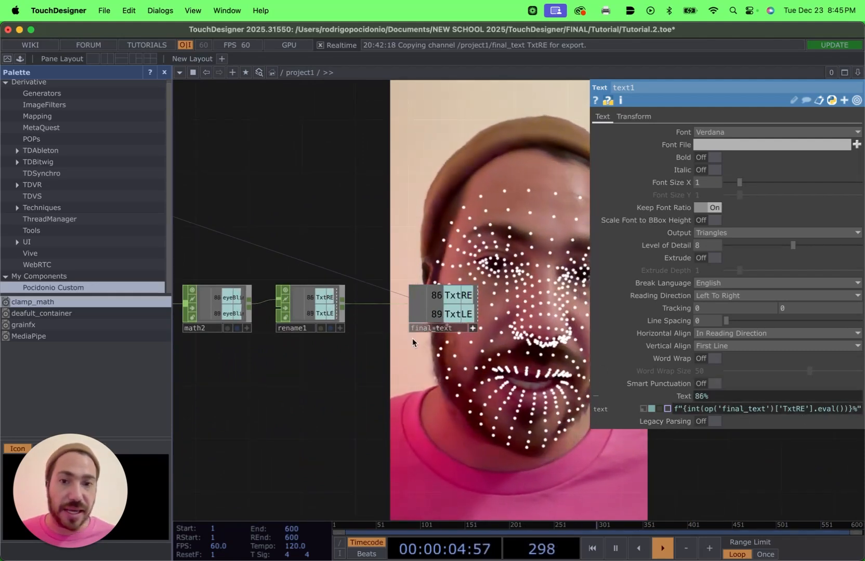
scroll(338, 339, down, 5)
drag(304, 241, 471, 321)
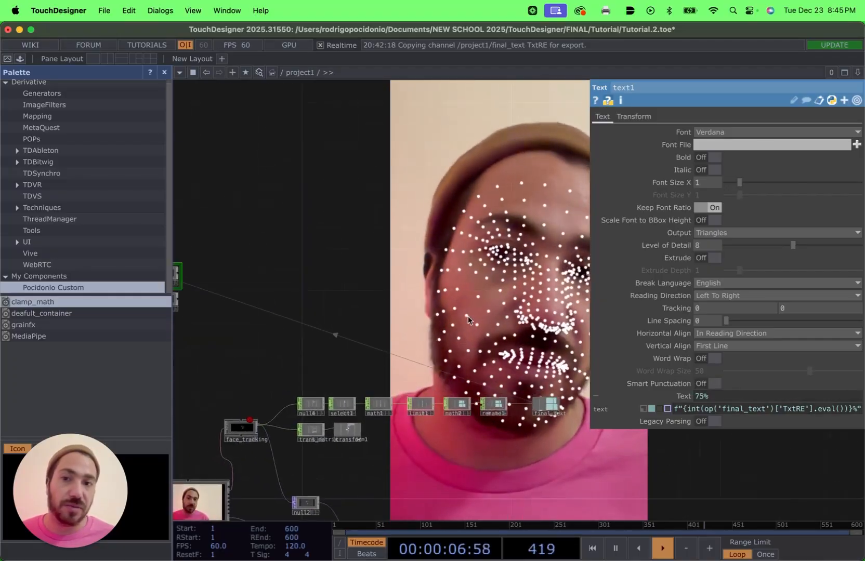
drag(345, 276, 459, 295)
scroll(321, 345, up, 5)
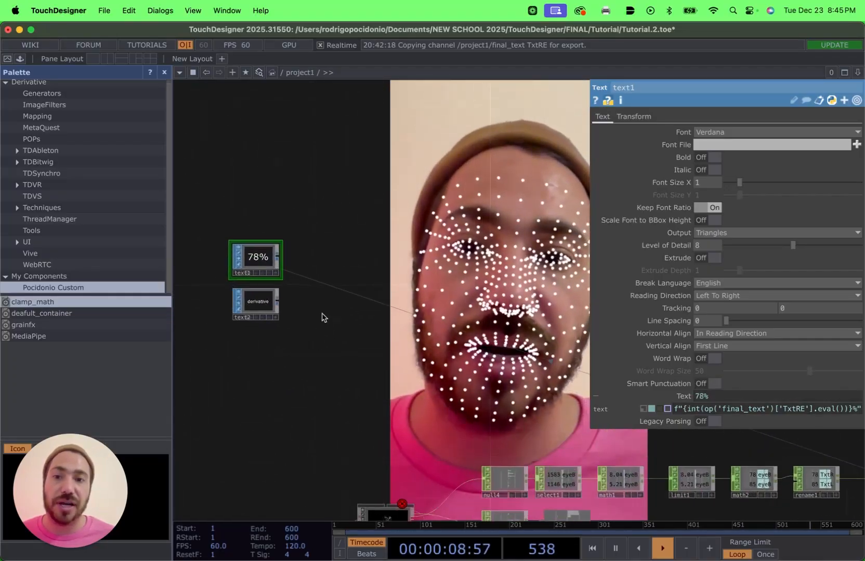
drag(336, 321, 378, 345)
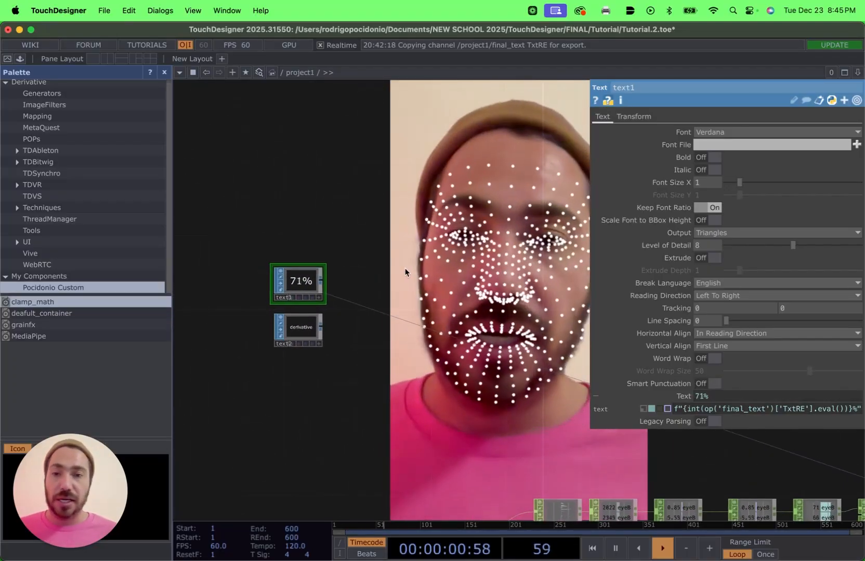
drag(449, 267, 405, 271)
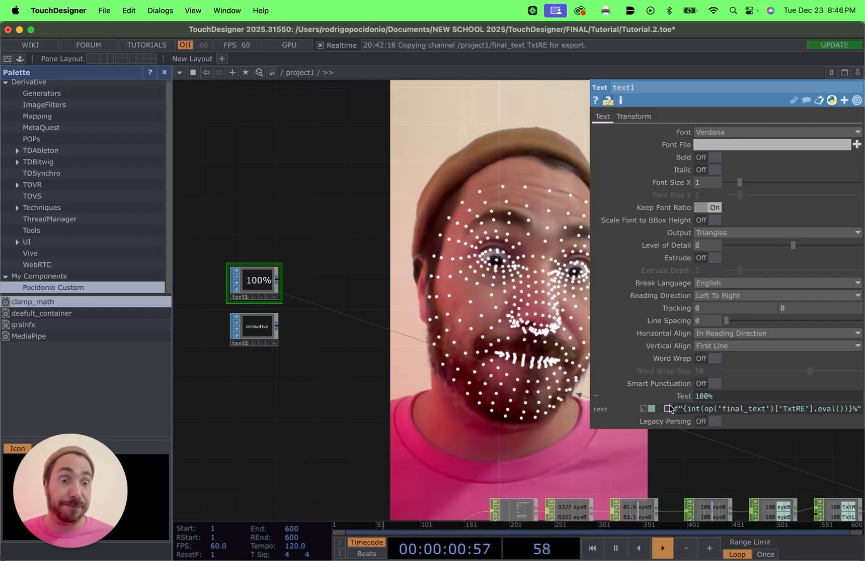
scroll(550, 402, down, 5)
scroll(550, 401, right, 5)
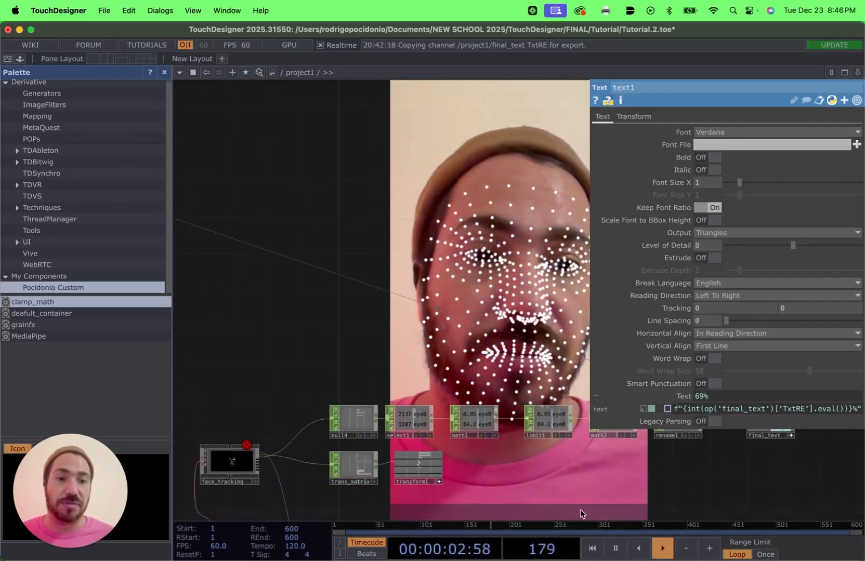
scroll(627, 497, right, 5)
drag(606, 451, 542, 462)
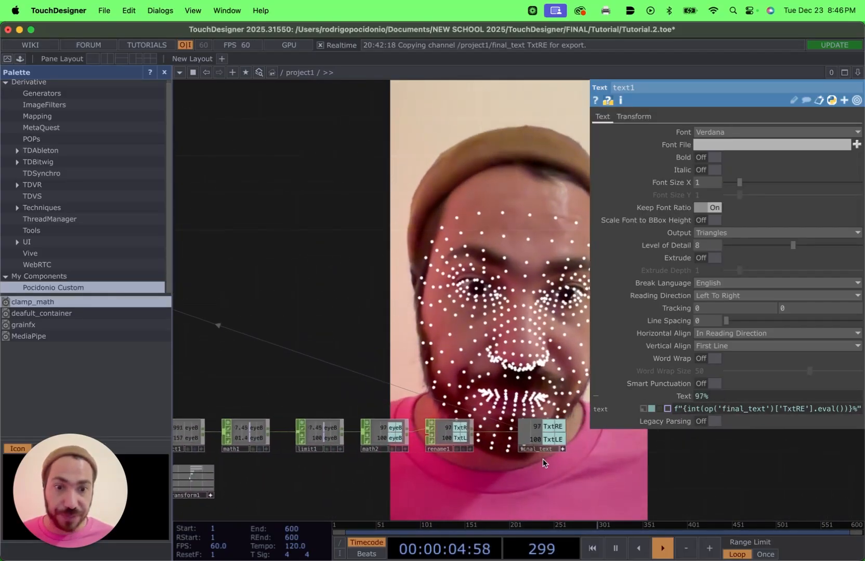
scroll(456, 372, up, 5)
scroll(457, 372, left, 5)
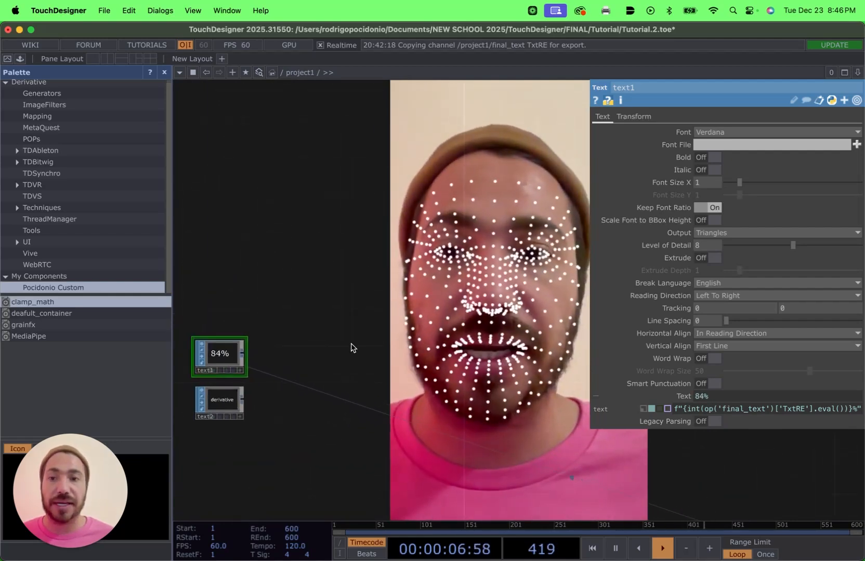
drag(401, 360, 372, 300)
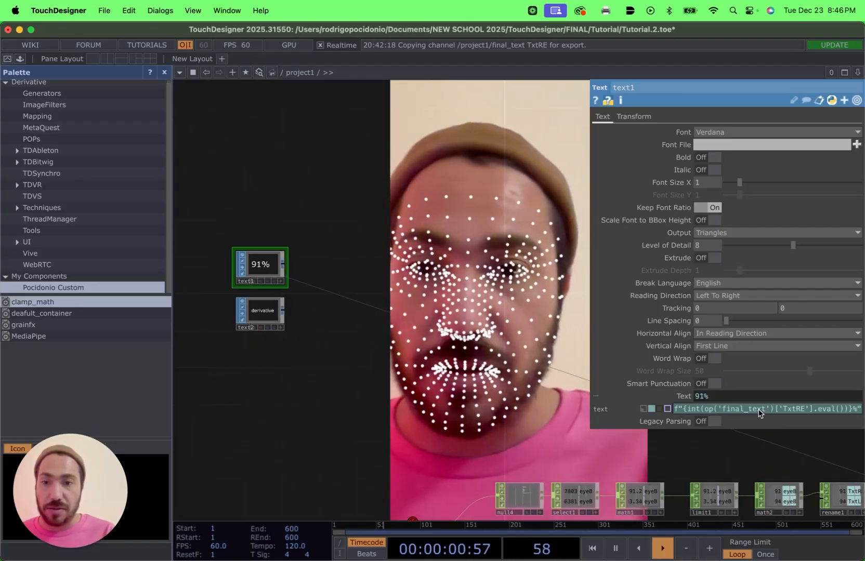
Set text2's Text expression to f"{int(op('final_text')['TxtLE'].eval())}%" and rename the node as TxtLE.
click(256, 310)
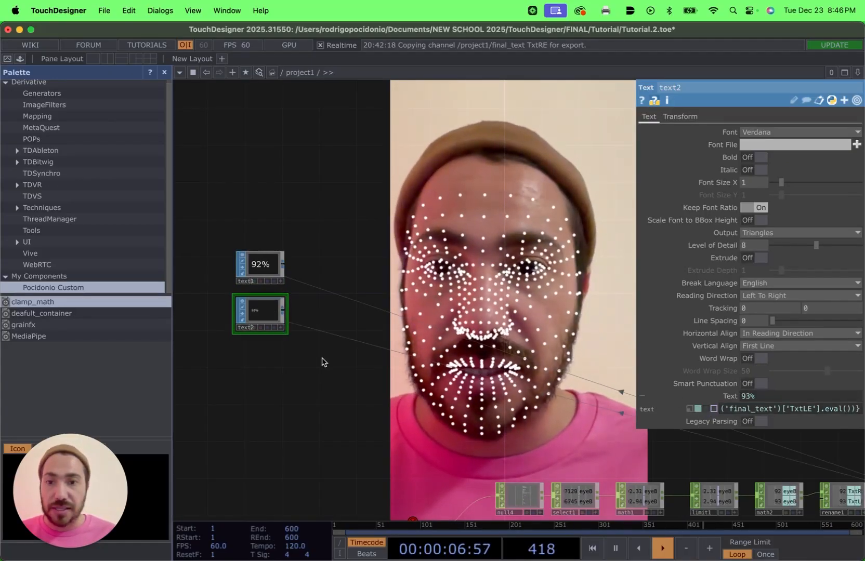
scroll(257, 299, up, 2)
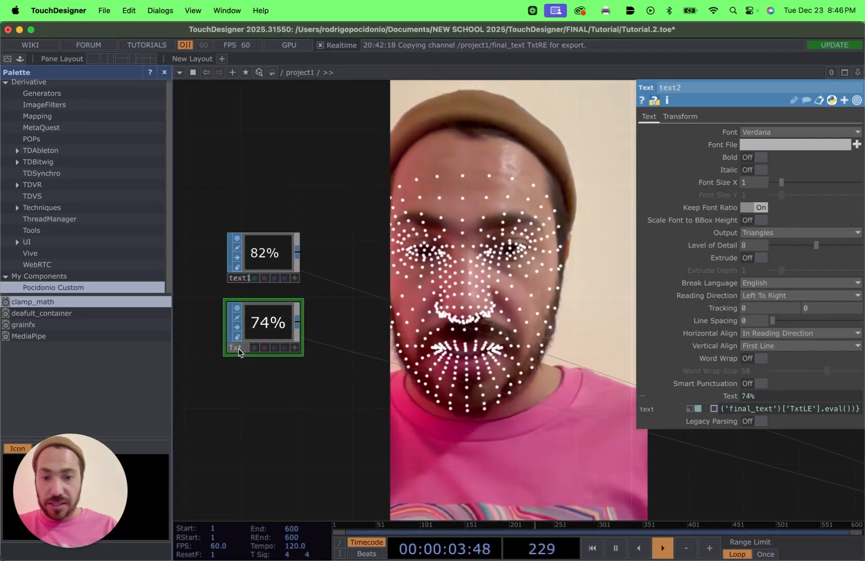
Rename the text1 Text SOP as TxtRe.
click(239, 281)
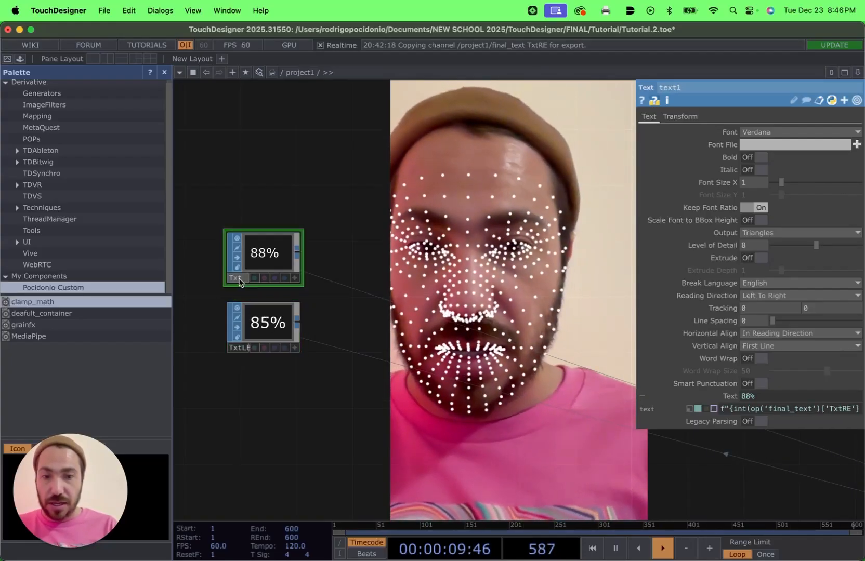
text(TxtRe)
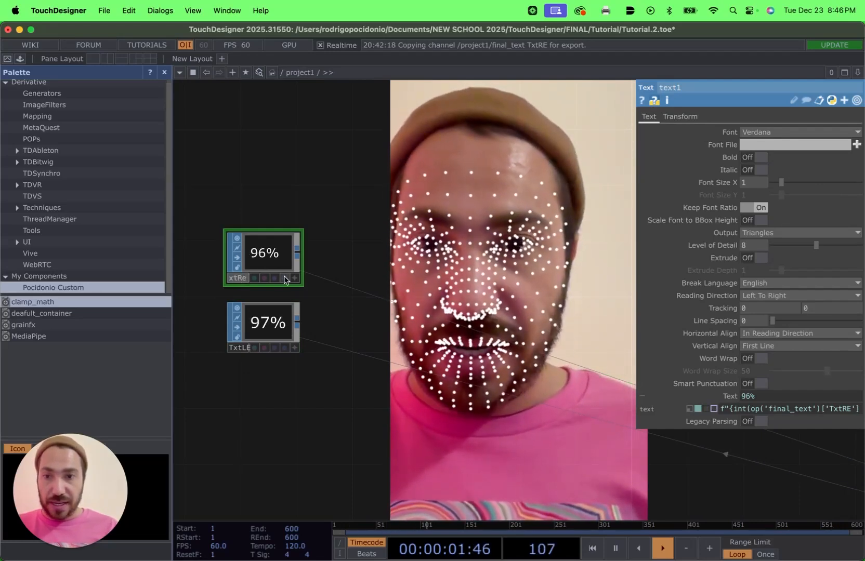
key(Return)
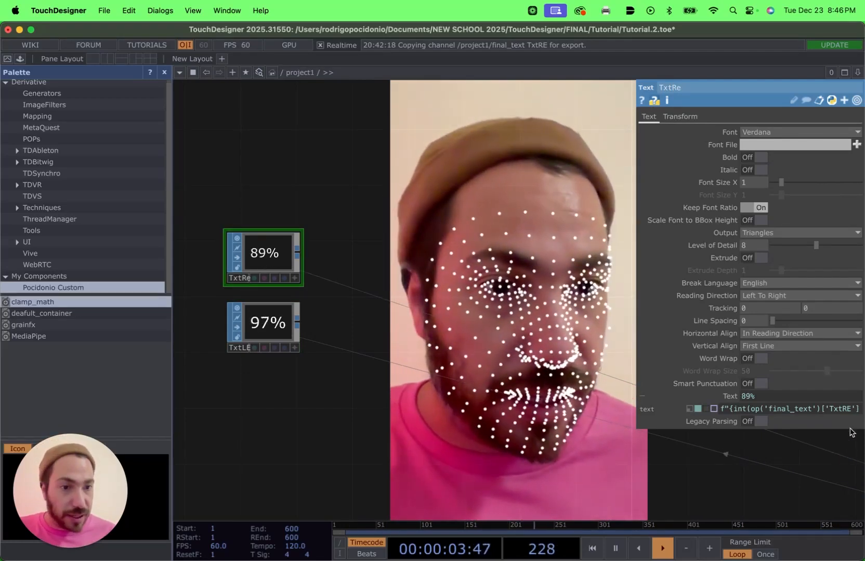
Select the TxtLE Text SOP and review its Text expression alongside the TxtRe node.
click(284, 328)
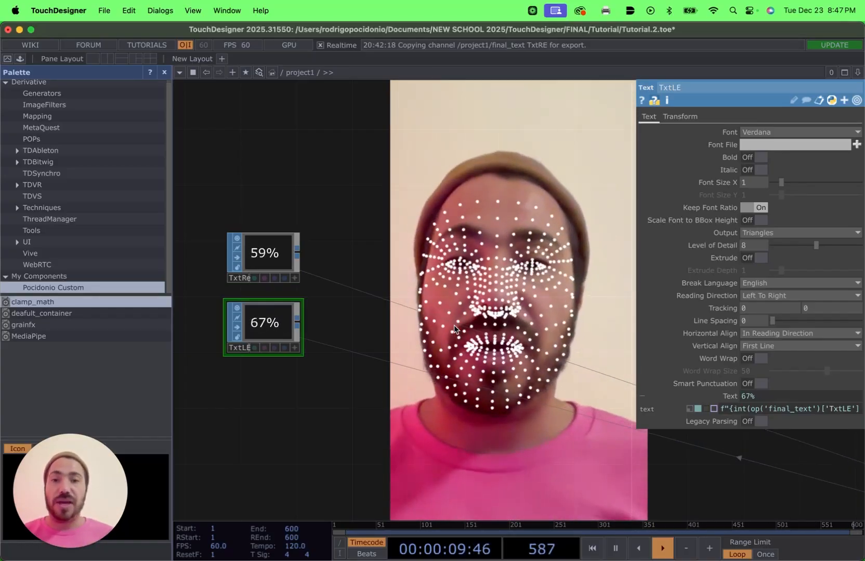
scroll(350, 268, down, 3)
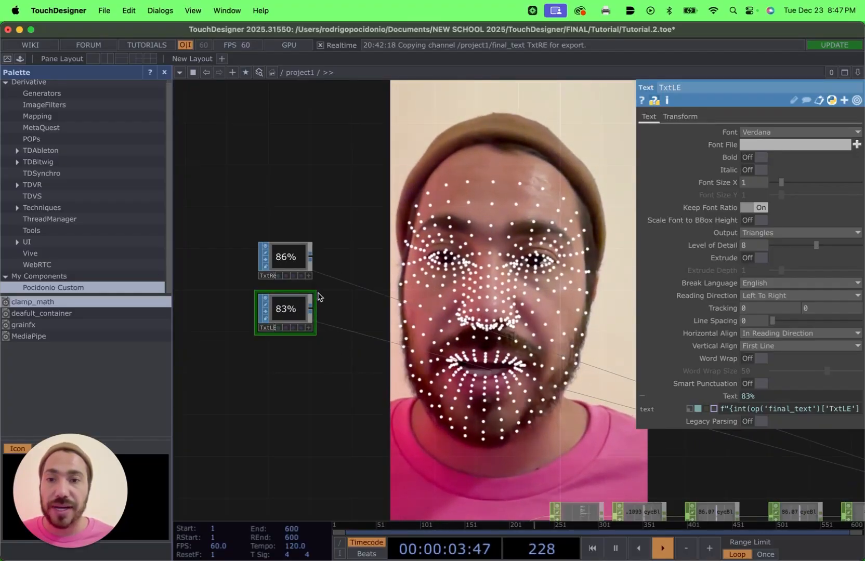
scroll(343, 281, up, 3)
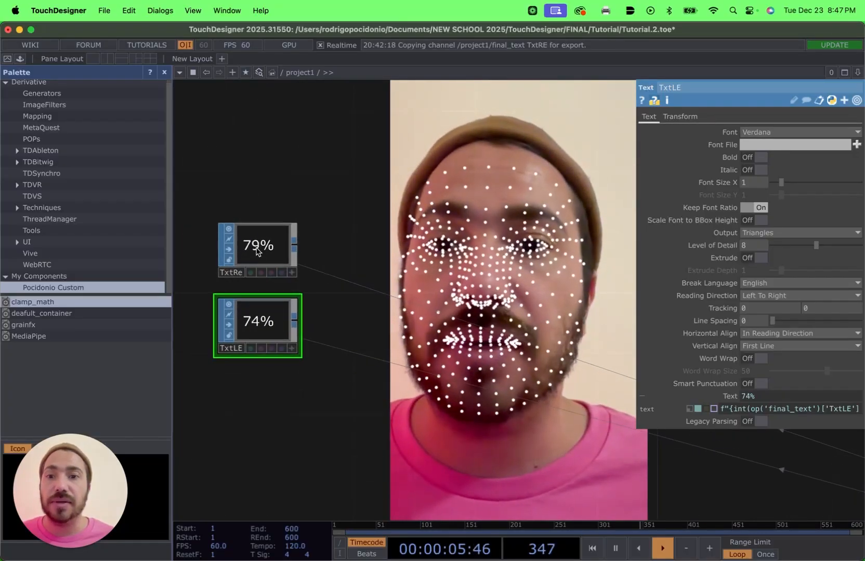
Set the font of both the TxtRe and TxtLE Text SOPs to Pixeled.
click(258, 247)
click(784, 132)
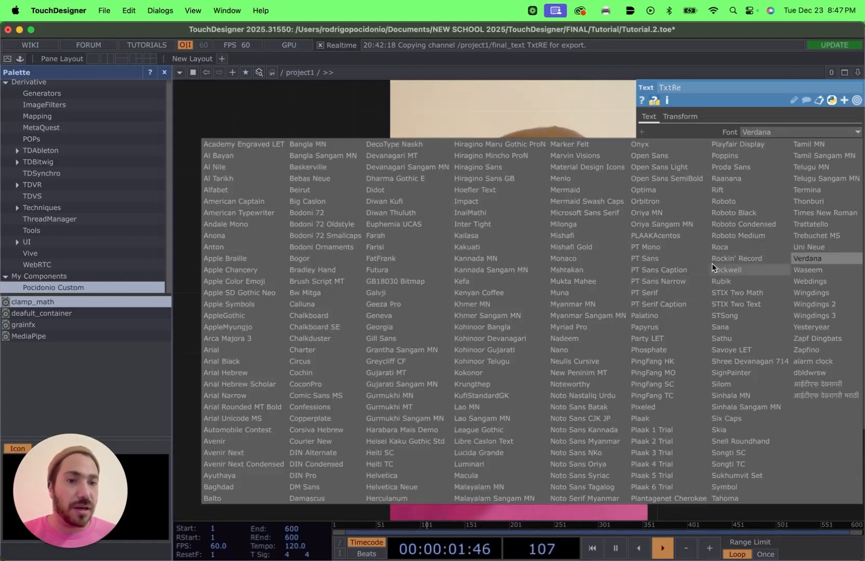
click(641, 408)
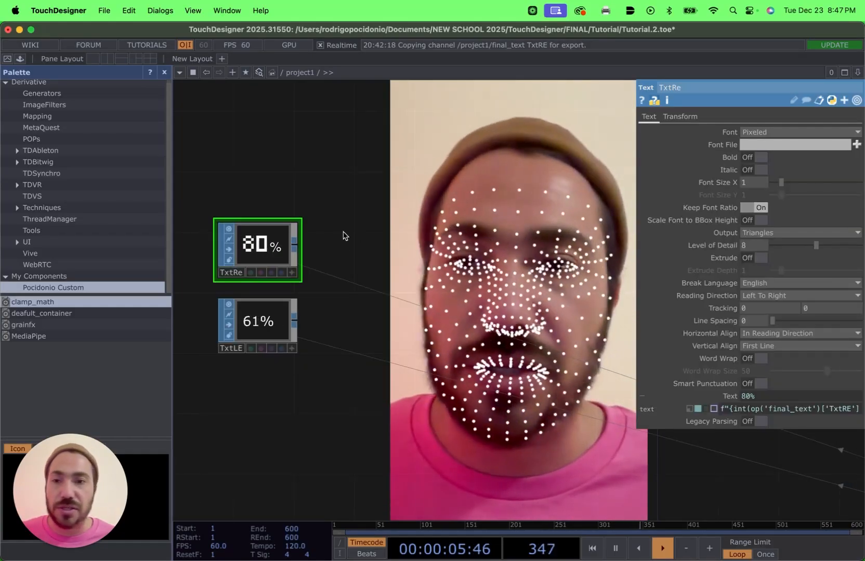
click(268, 317)
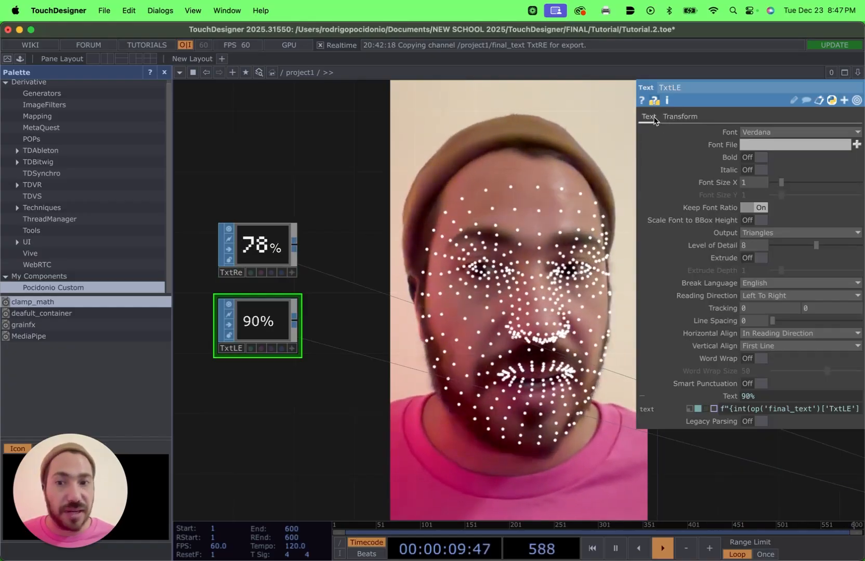
click(753, 134)
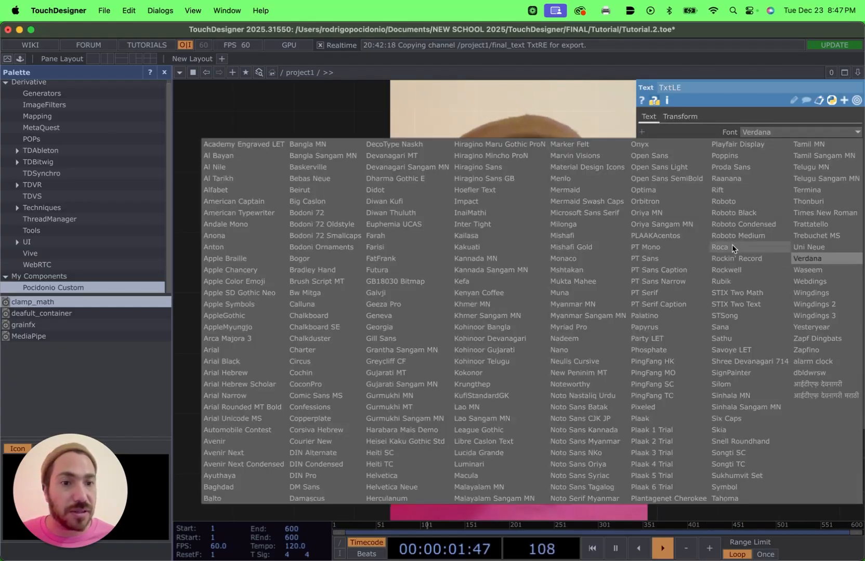
click(652, 407)
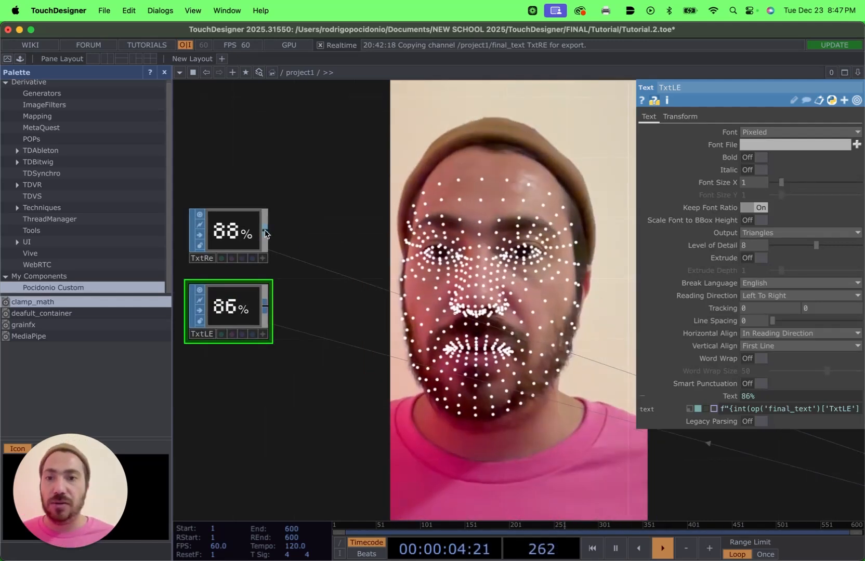
Connect a SOP to POP to the output of TxtRe and another to the output of TxtLE, beside their Text SOPs.
key(Tab)
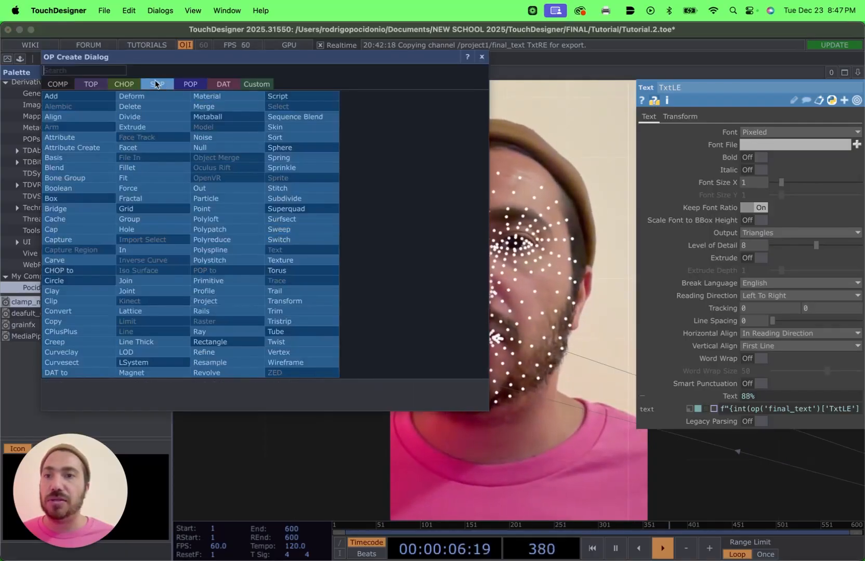
click(190, 84)
click(92, 107)
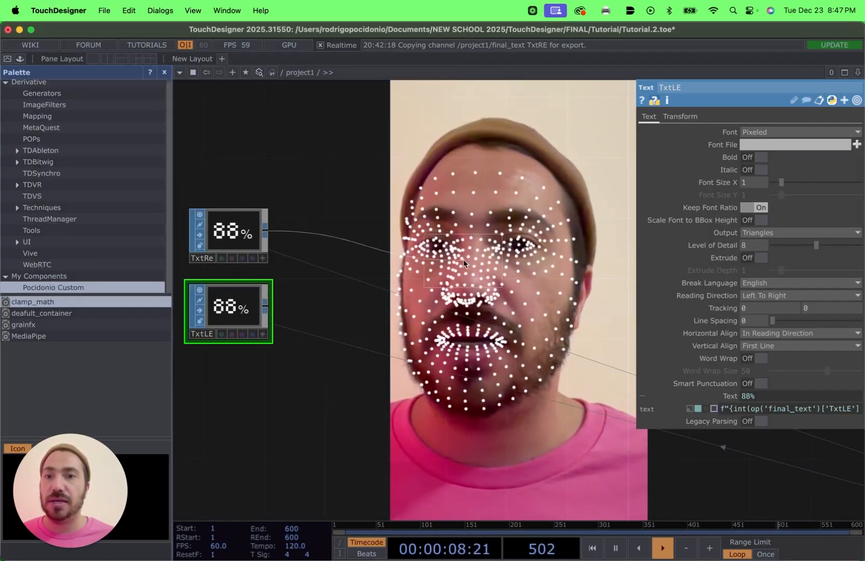
click(359, 236)
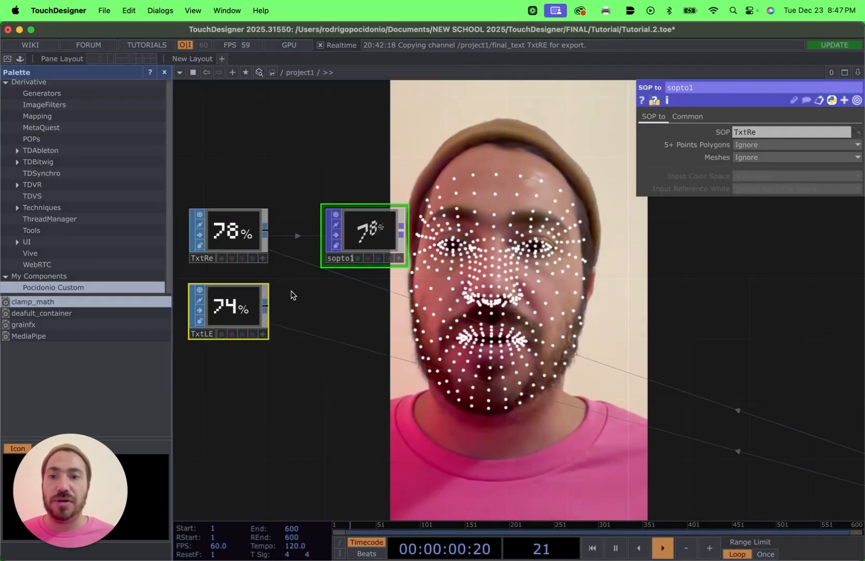
right_click(264, 308)
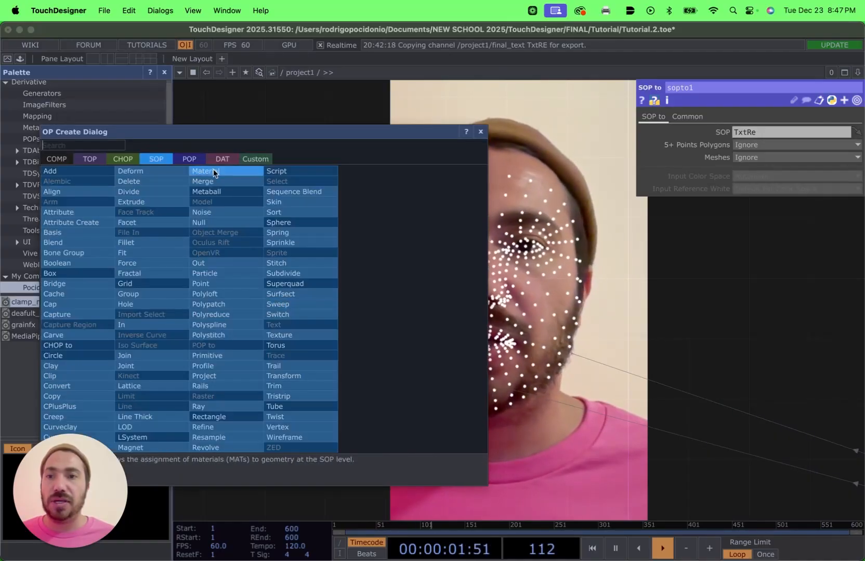
click(187, 159)
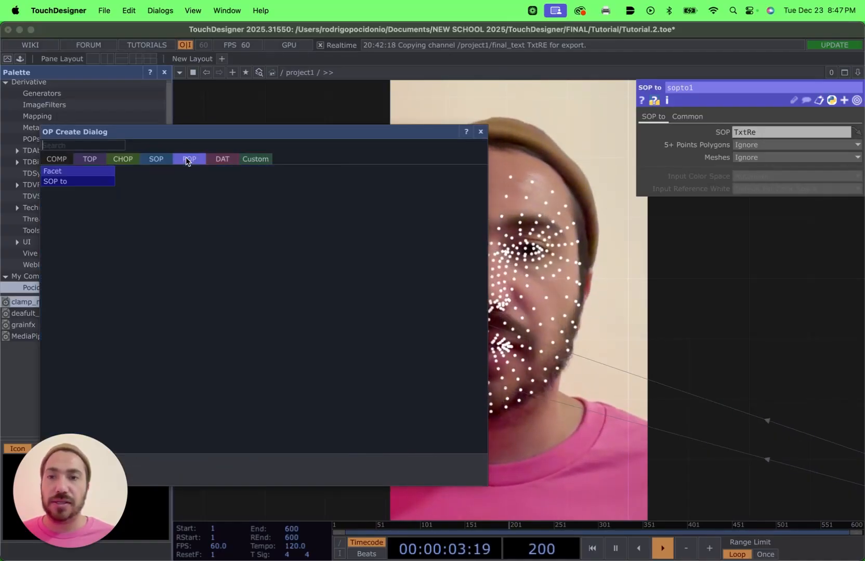
click(92, 182)
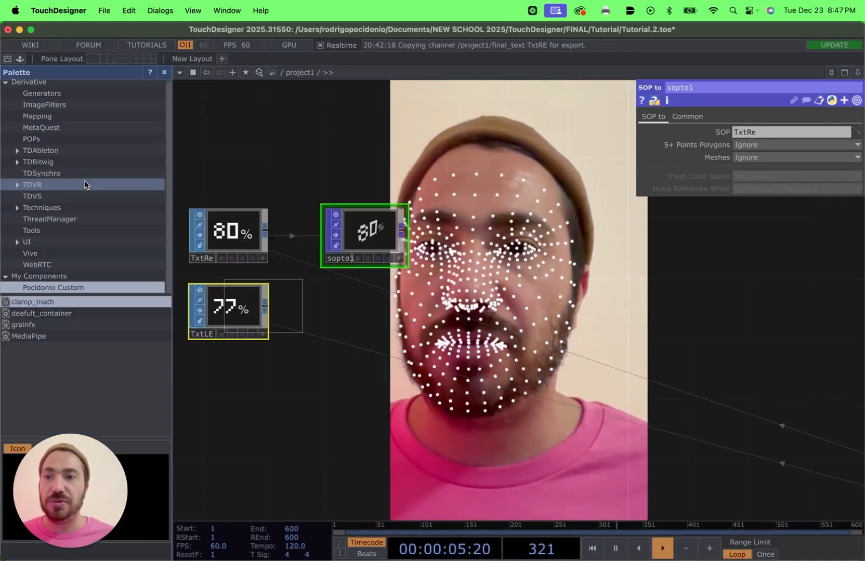
click(364, 310)
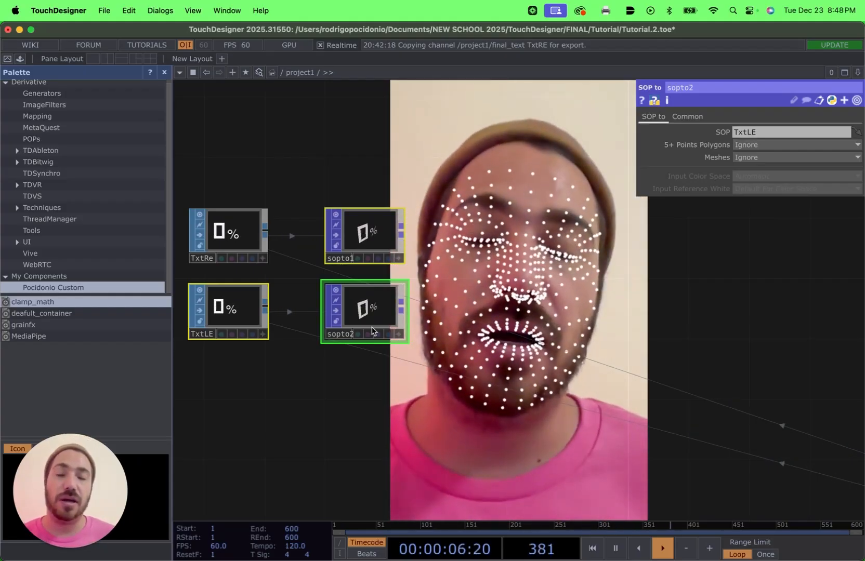
Add a Geometry COMP to the output of sopto1.
drag(426, 270, 346, 256)
right_click(324, 220)
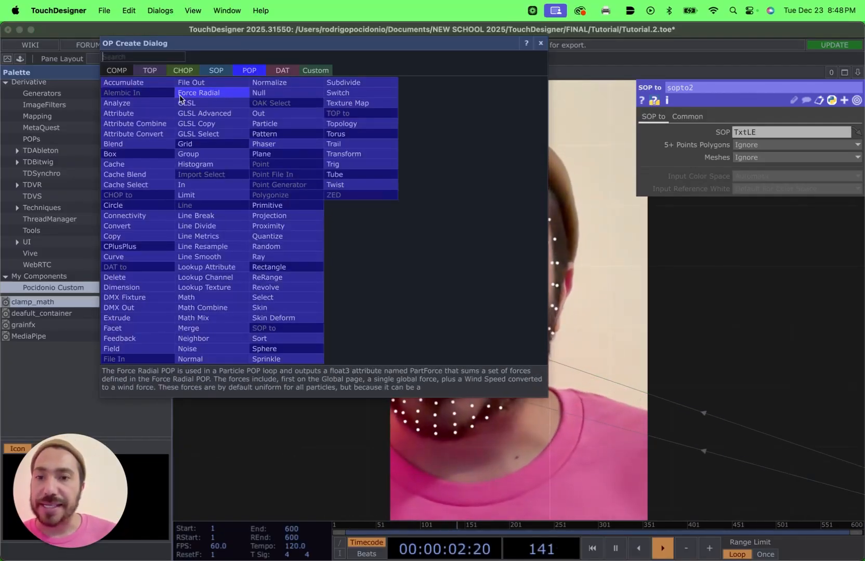
text(ge)
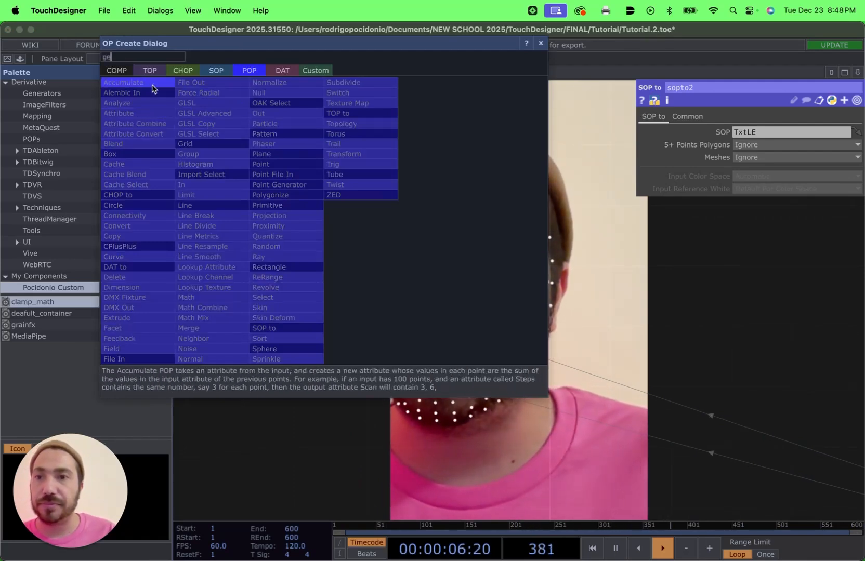
click(116, 70)
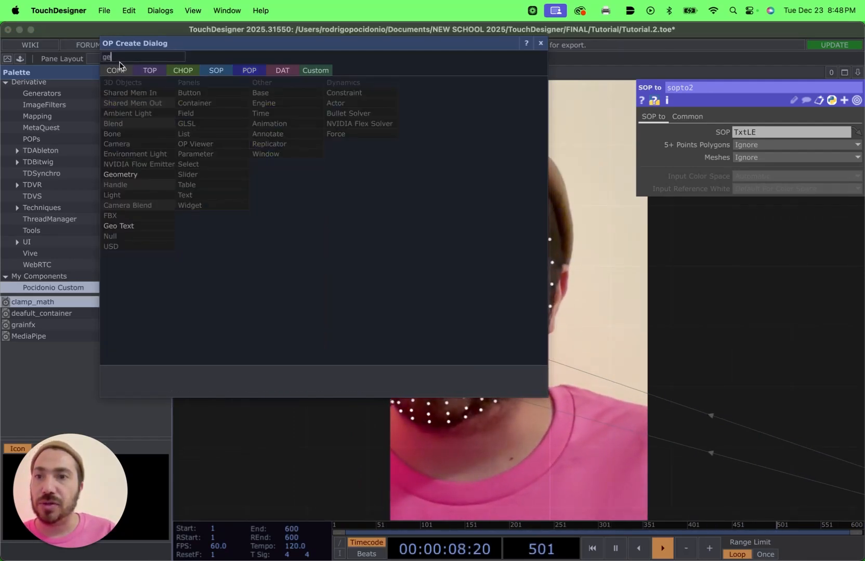
click(131, 178)
click(461, 197)
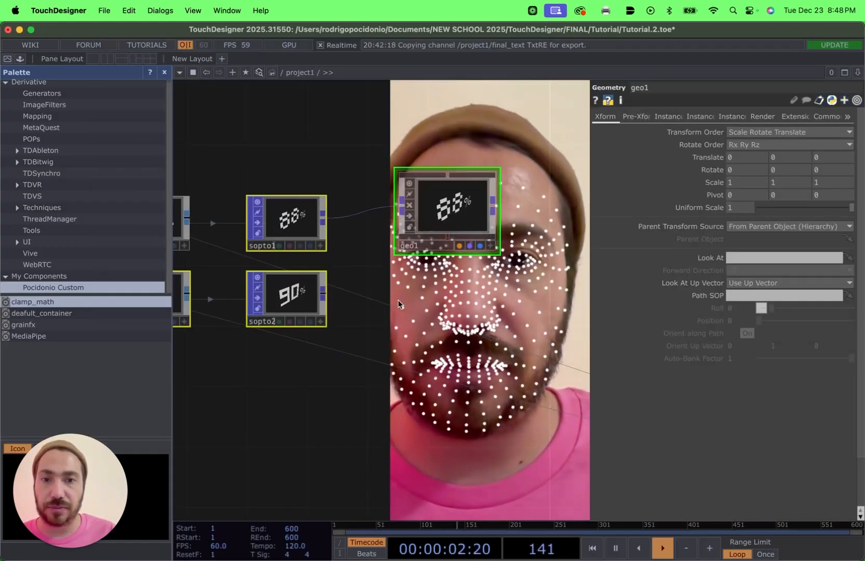
Add a second Geometry COMP to the output of sopto2, below geo1.
drag(398, 304, 325, 289)
key(Tab)
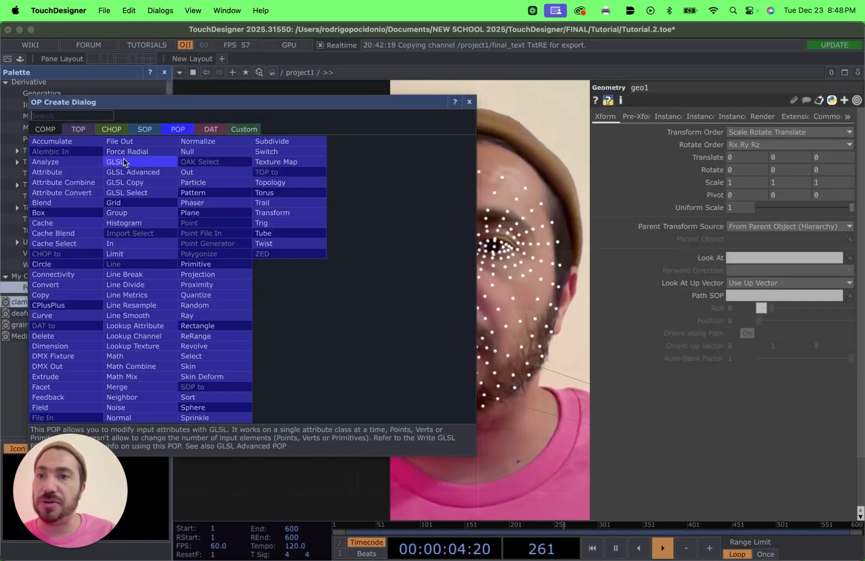
click(46, 130)
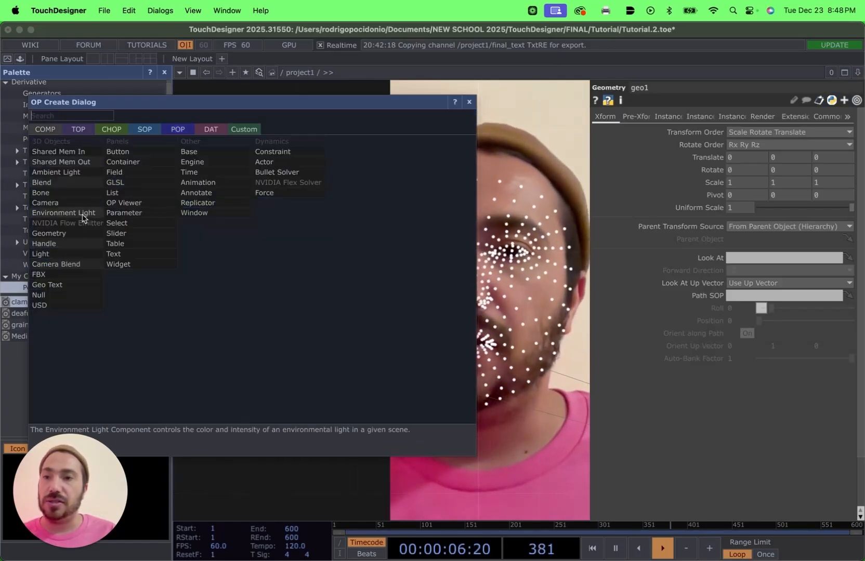
click(57, 238)
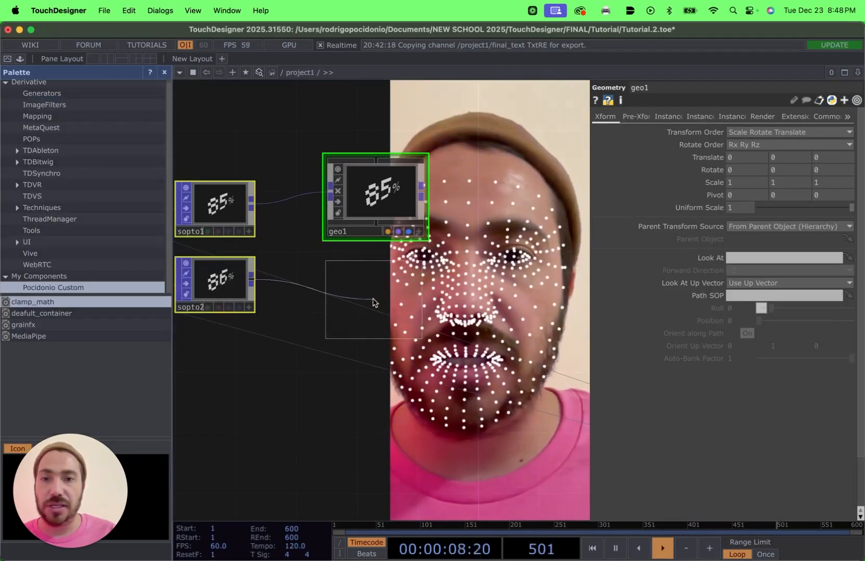
click(366, 283)
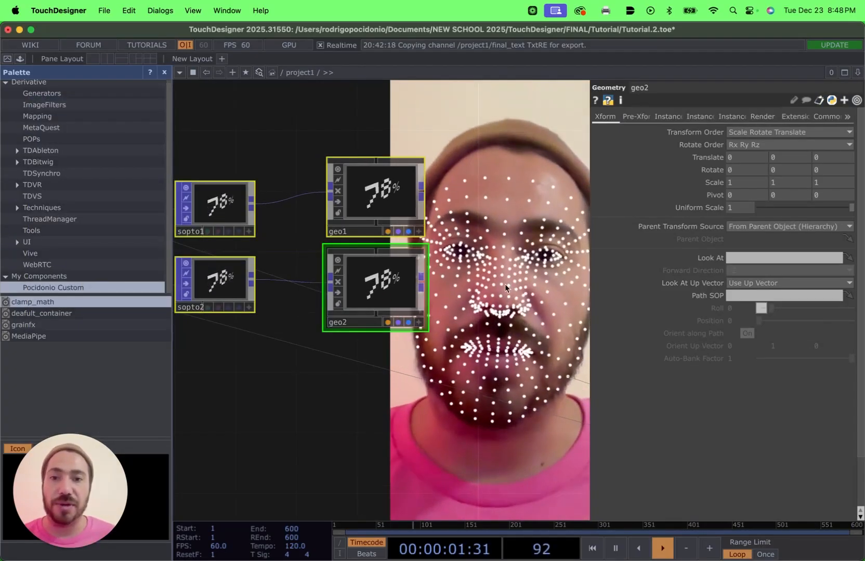
Delete the trans_matrix and transform1 CHOPs fed by the face_tracking component.
scroll(486, 262, down, 1)
scroll(491, 257, down, 2)
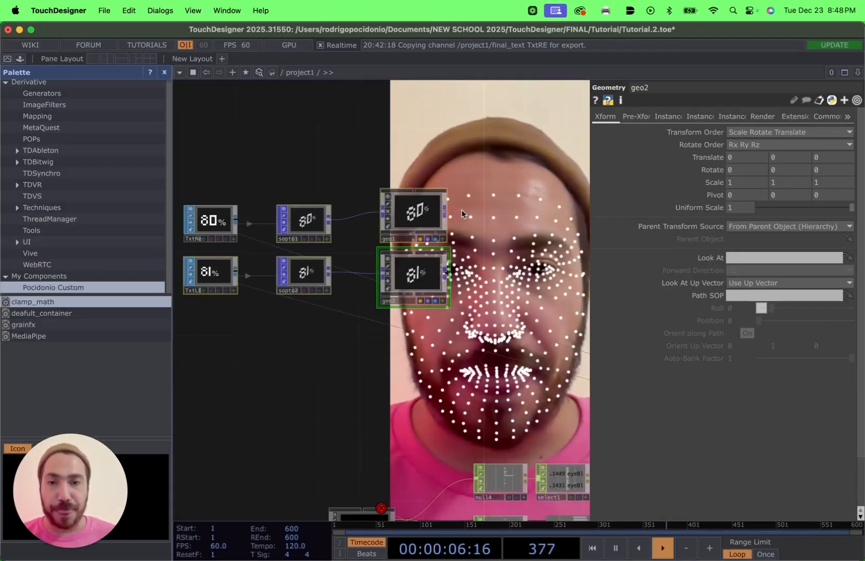
click(419, 218)
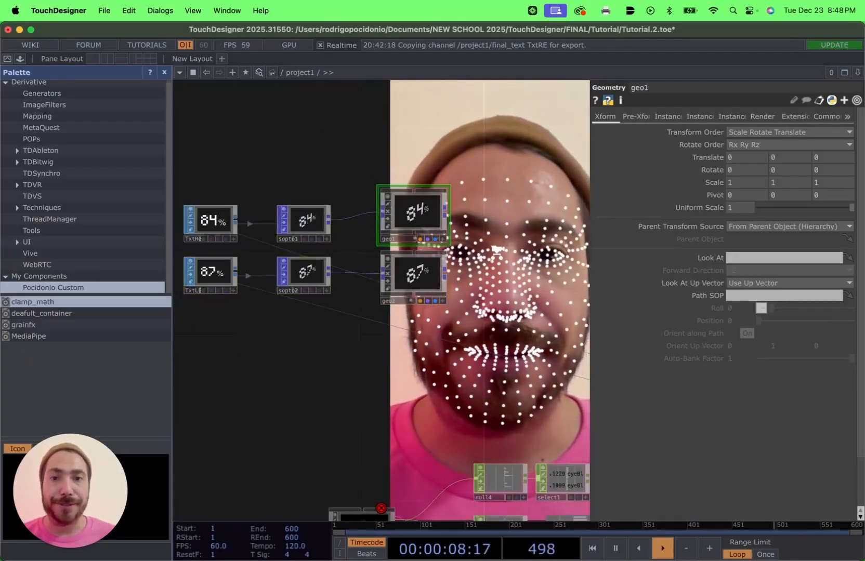
scroll(470, 260, down, 1)
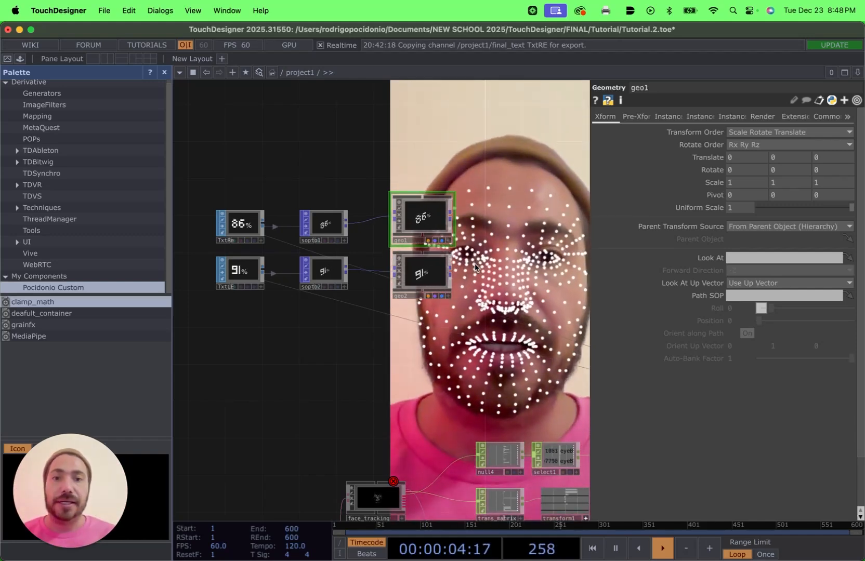
drag(504, 327, 420, 292)
drag(383, 319, 367, 180)
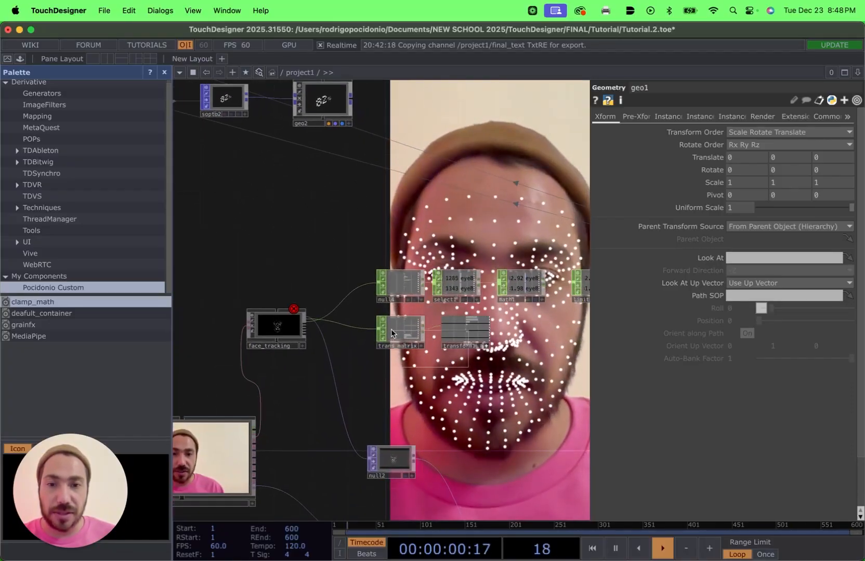
right_drag(391, 332, 381, 331)
key(Delete)
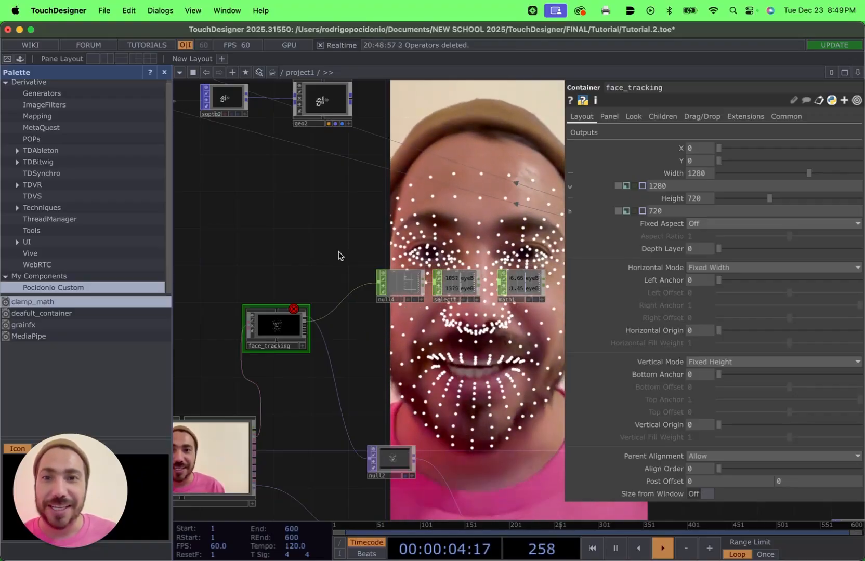
Connect a new Null CHOP to face_tracking's transformation_matricies output and place it below null4.
scroll(306, 234, up, 2)
scroll(308, 231, up, 2)
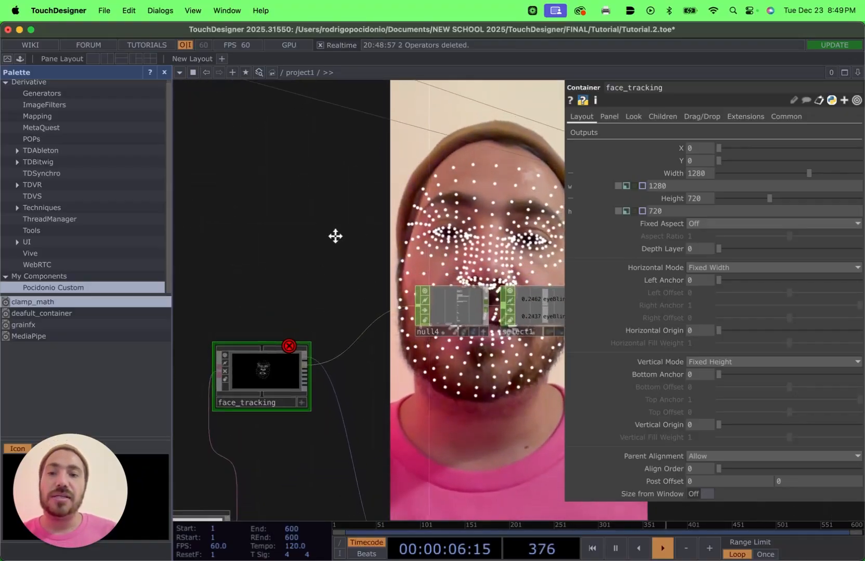
drag(334, 235, 368, 157)
scroll(404, 316, up, 3)
scroll(405, 315, up, 2)
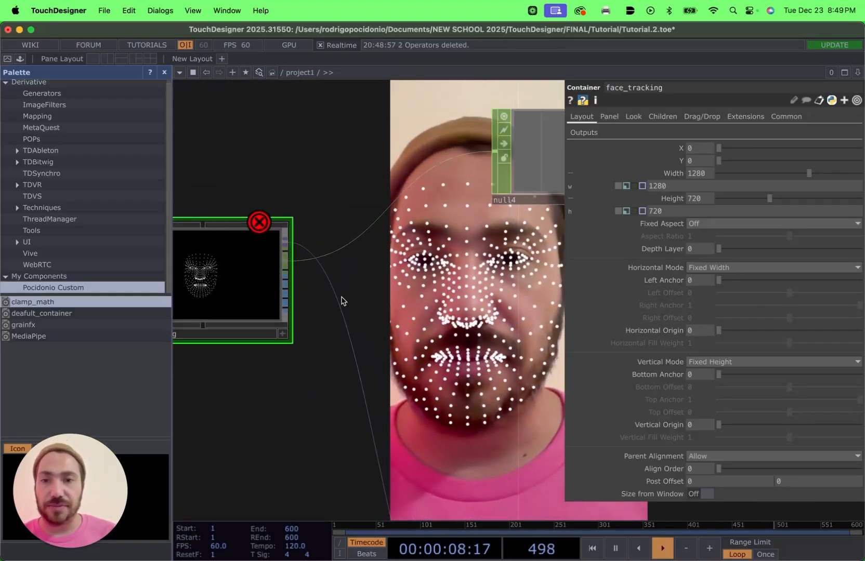
drag(321, 281, 343, 297)
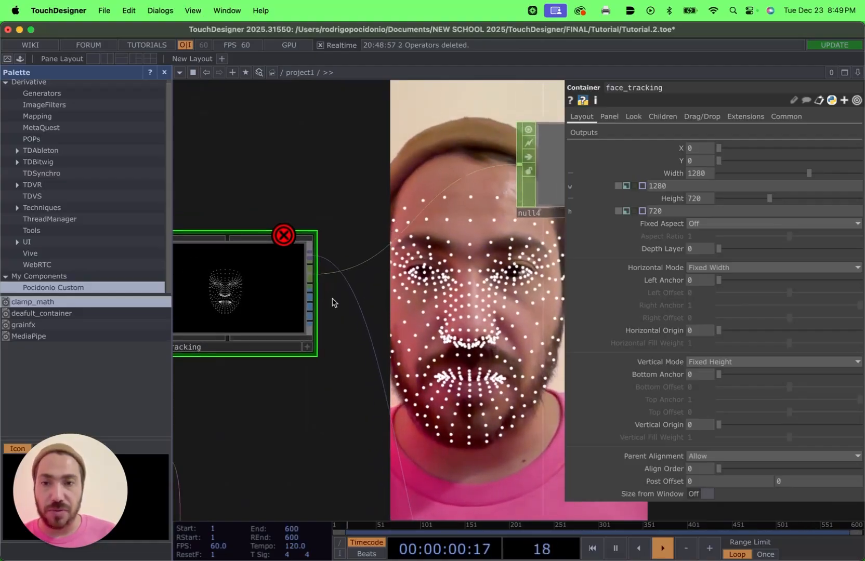
scroll(333, 299, up, 4)
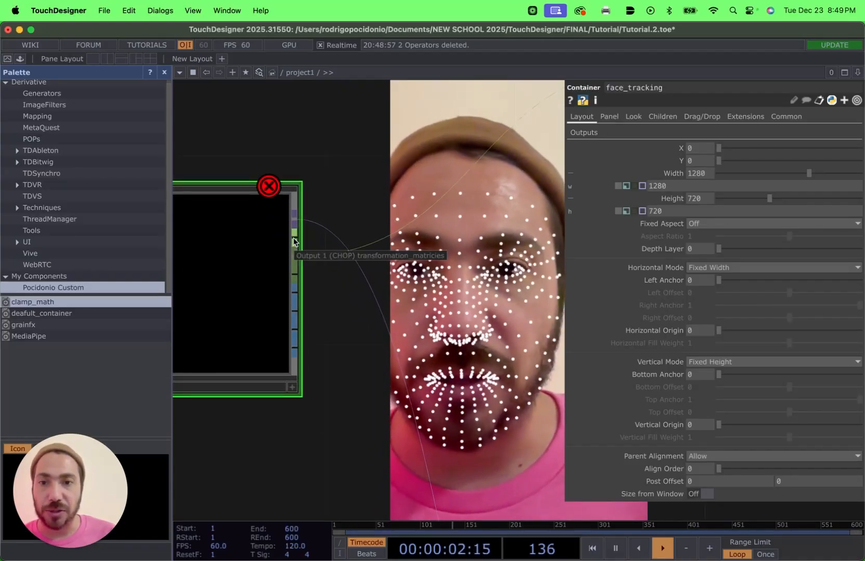
scroll(338, 318, down, 4)
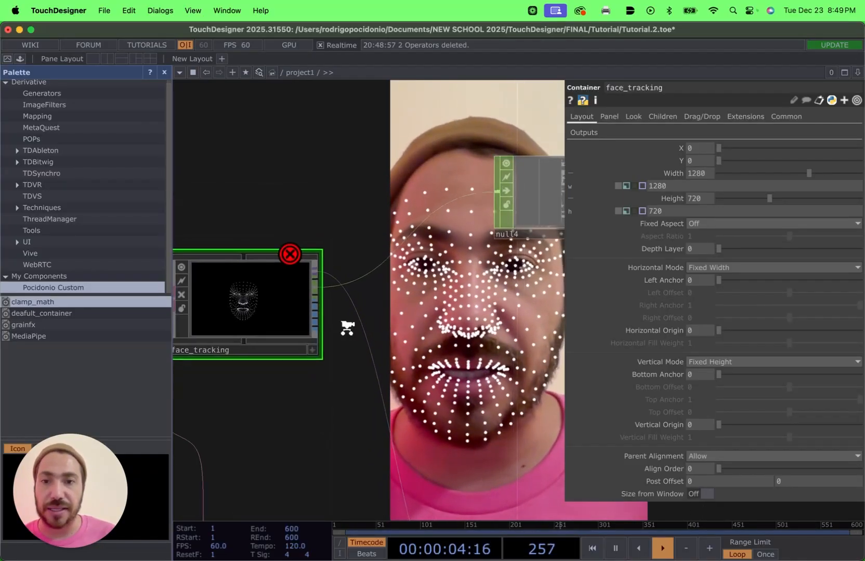
scroll(349, 328, up, 3)
right_click(298, 255)
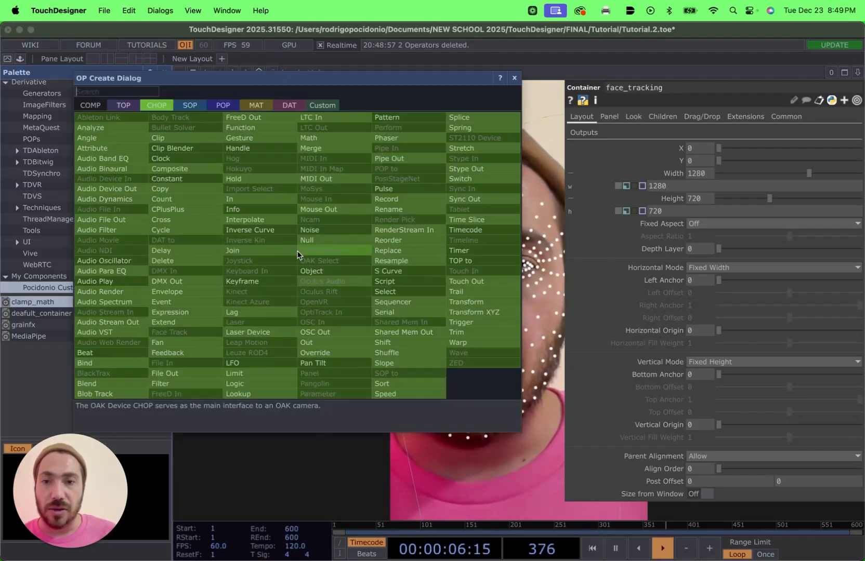
click(309, 245)
click(525, 374)
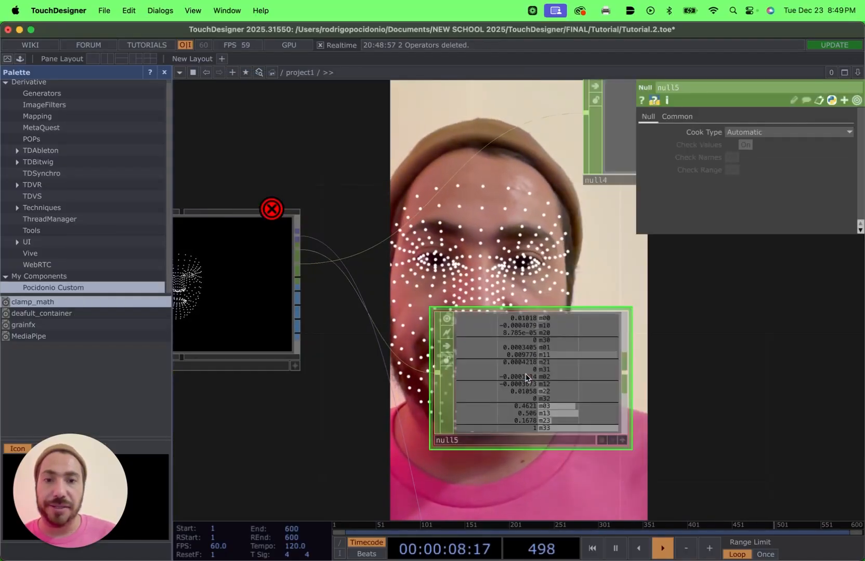
Rename the null5 CHOP to trans_matrix and reposition it below null4.
drag(493, 271, 404, 180)
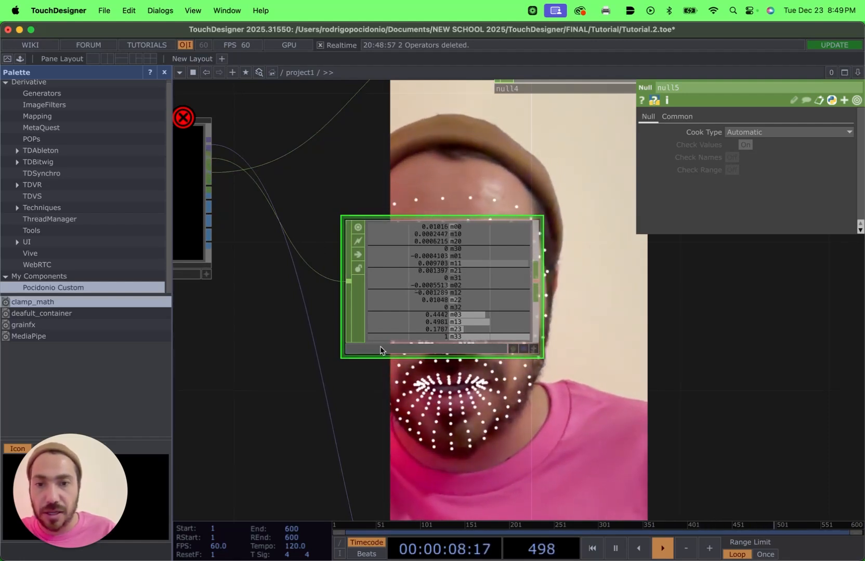
text(tra)
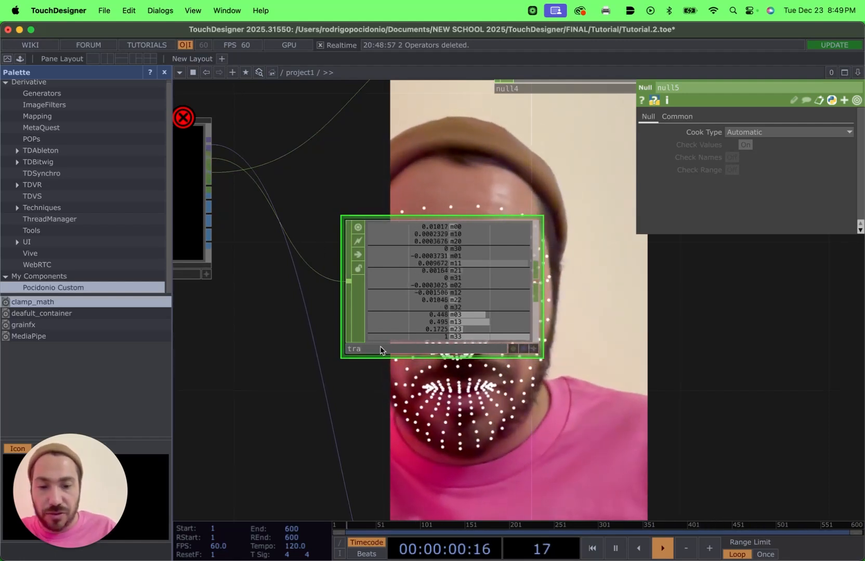
text(ns_m)
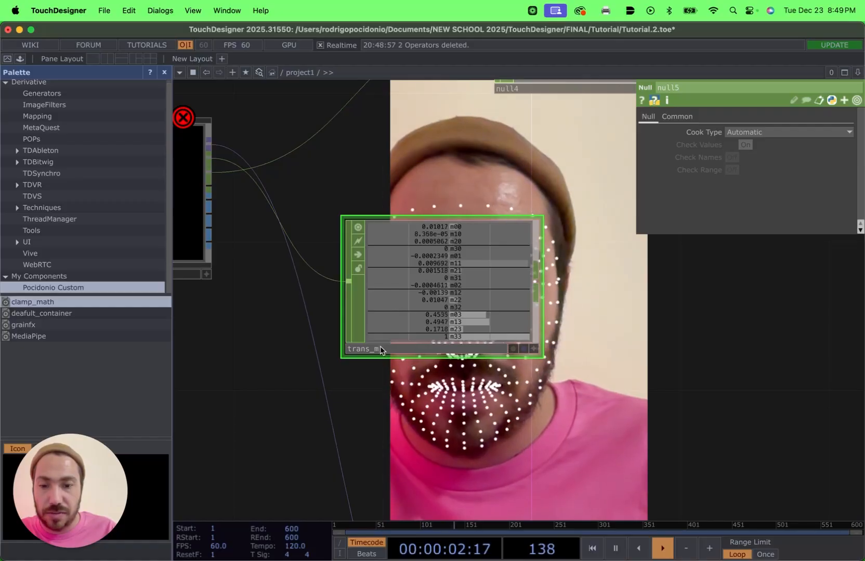
text(atrix)
key(Return)
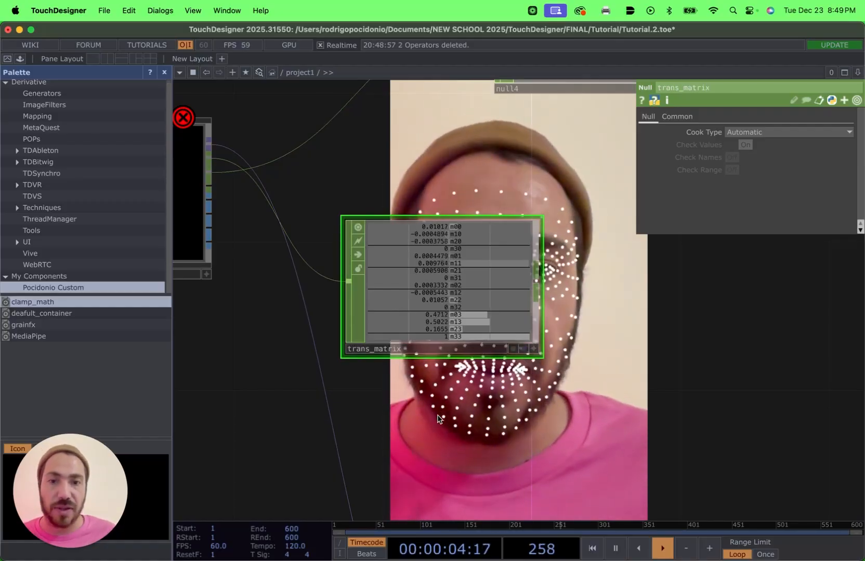
scroll(463, 399, down, 3)
drag(591, 301, 558, 329)
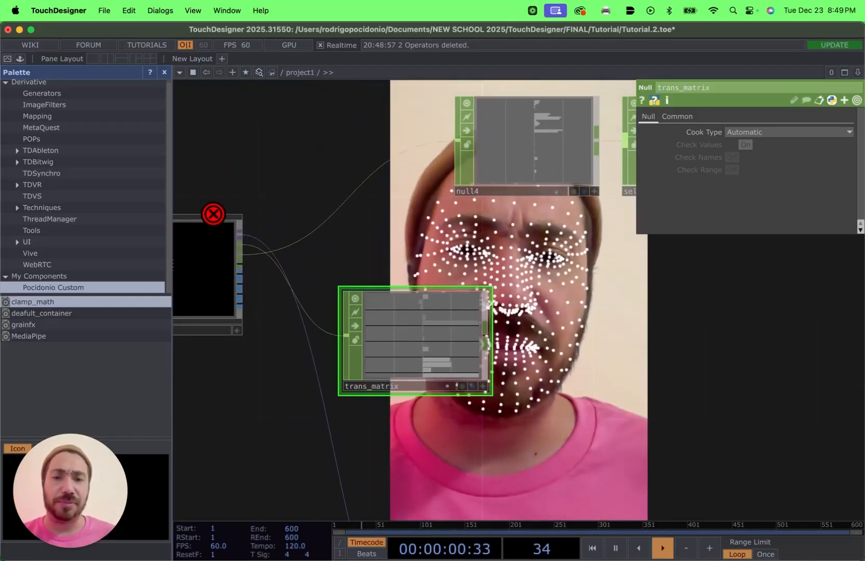
drag(442, 332, 498, 360)
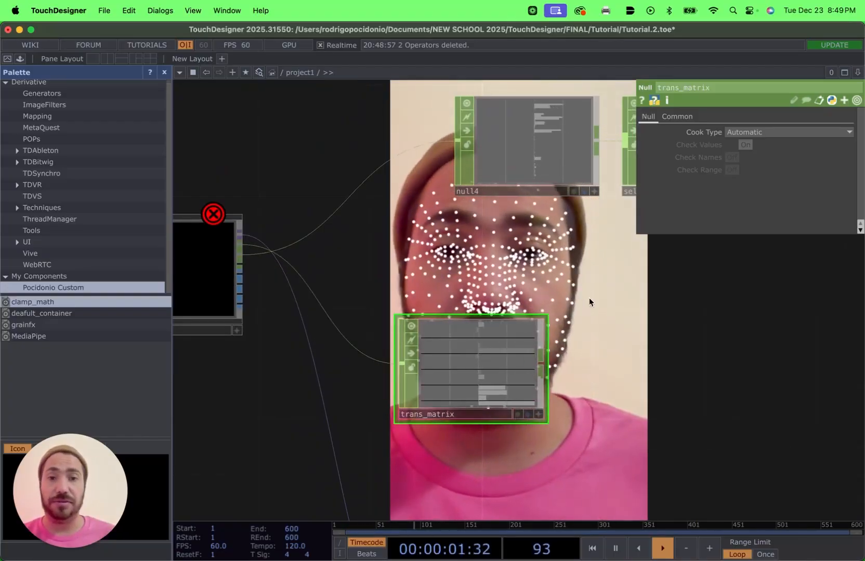
Examine the matrix channels m00 to m33 in the trans_matrix CHOP.
drag(589, 298, 534, 280)
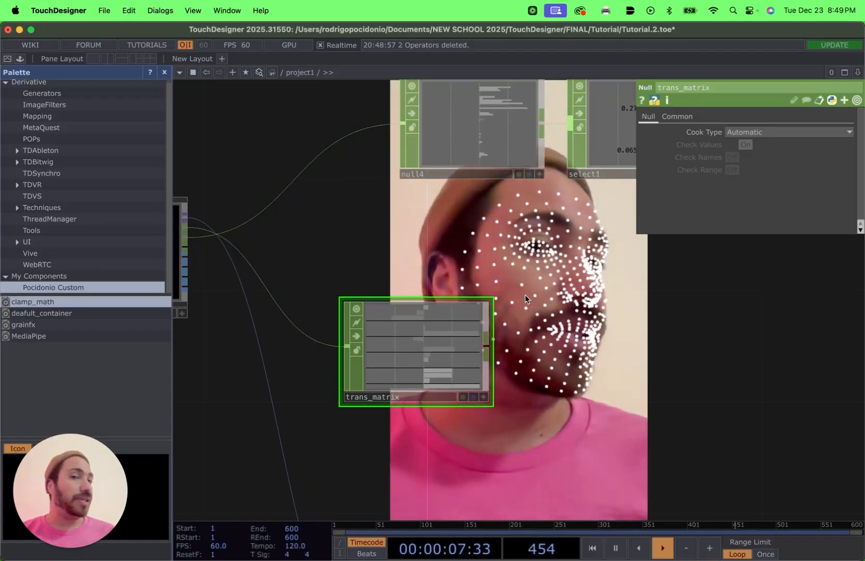
scroll(526, 294, up, 5)
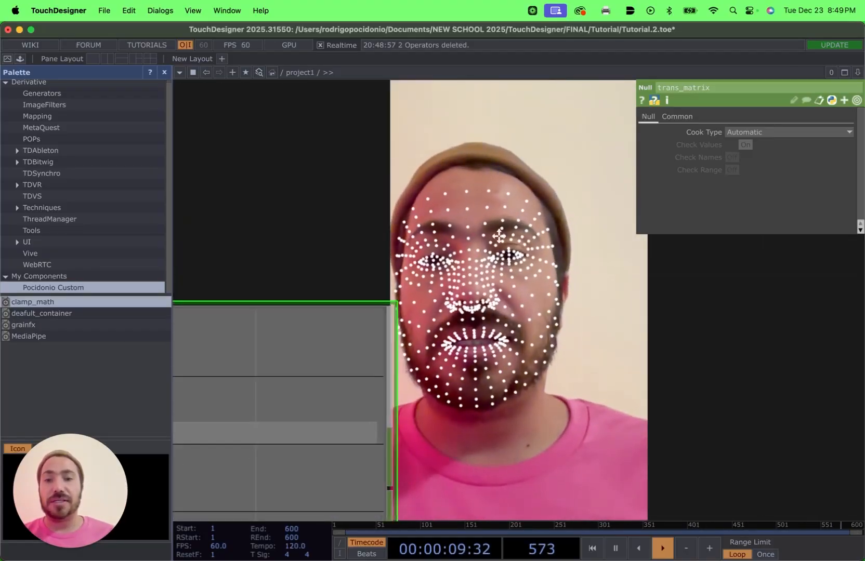
drag(485, 429, 677, 245)
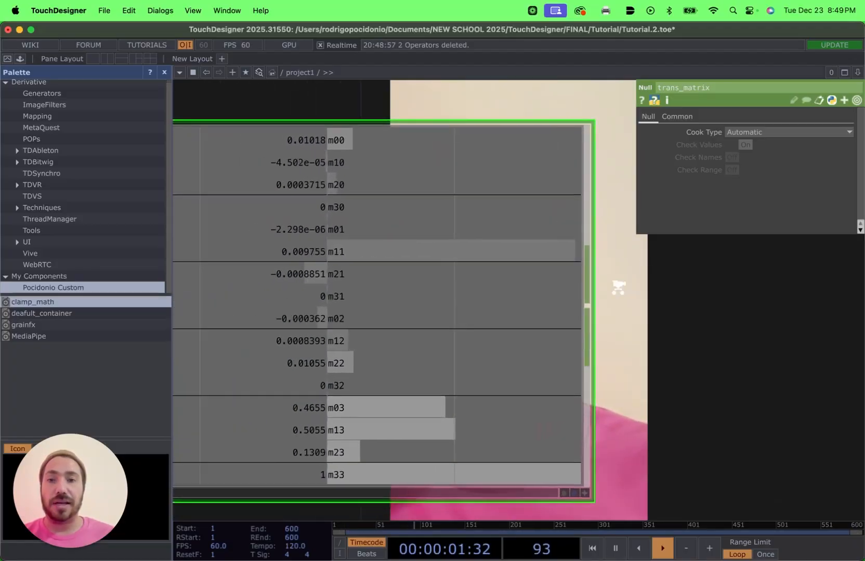
scroll(614, 286, down, 2)
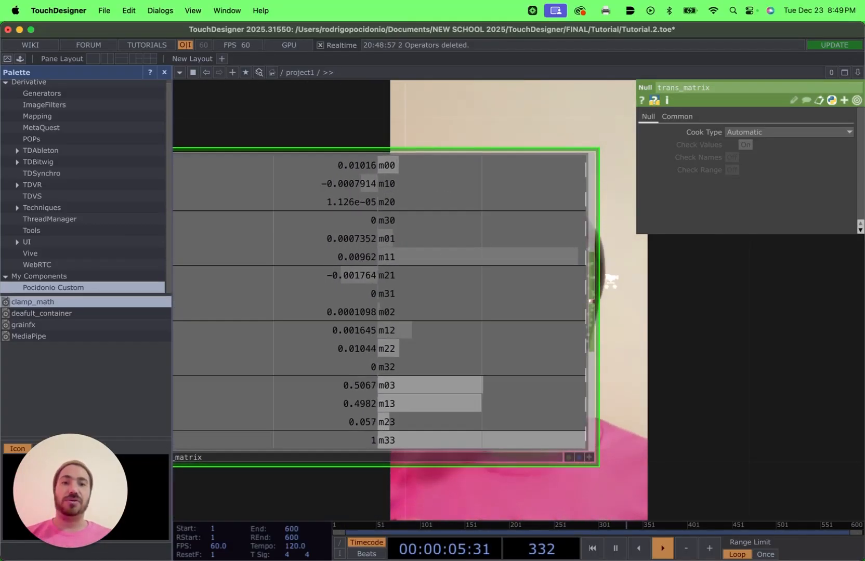
scroll(610, 284, down, 4)
drag(648, 284, 542, 246)
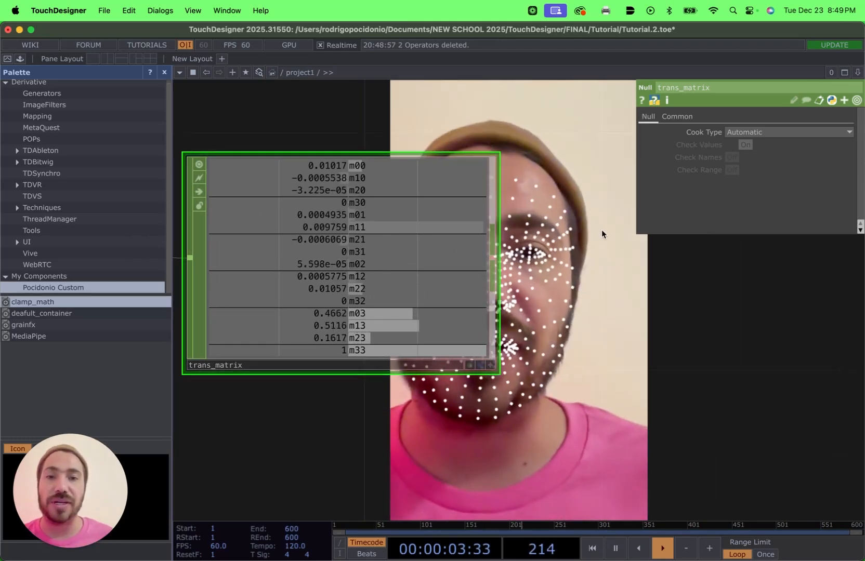
scroll(601, 231, down, 5)
drag(509, 255, 413, 250)
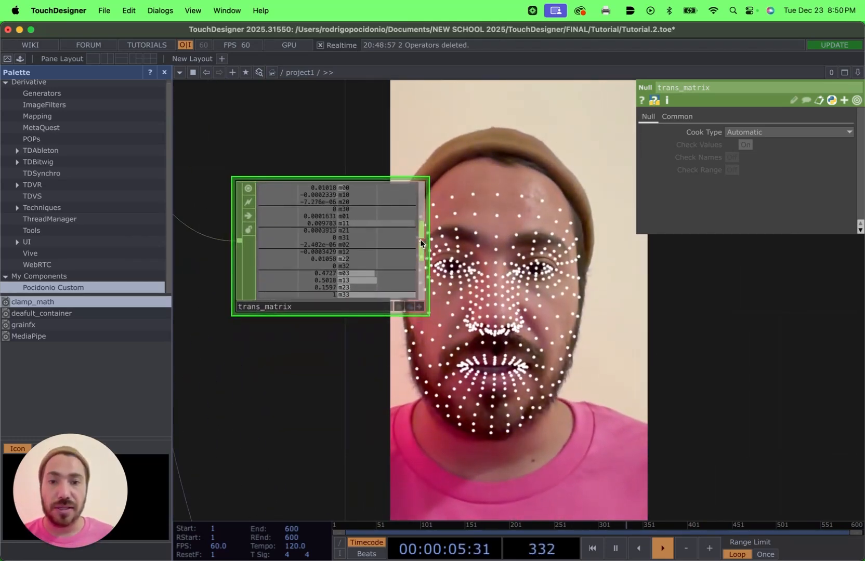
Add a Transform CHOP to the output of trans_matrix.
key(Tab)
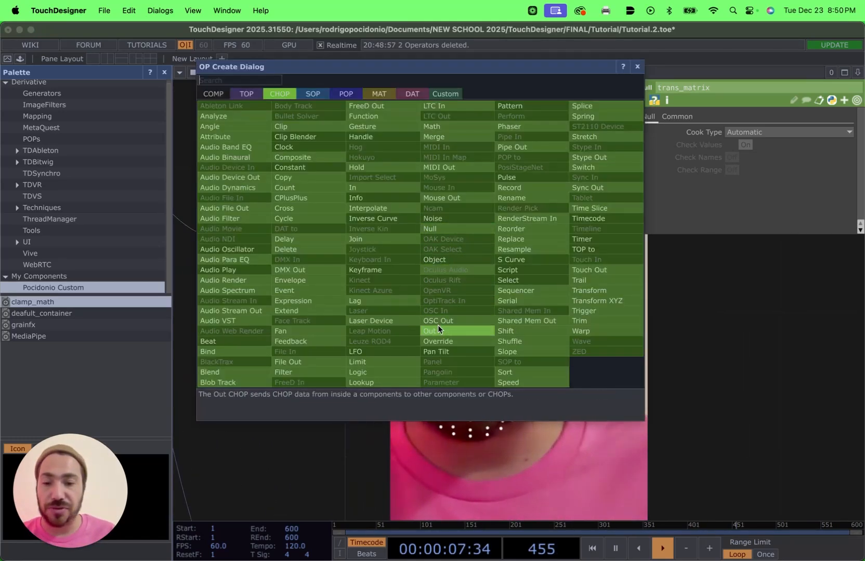
text(tr)
click(595, 289)
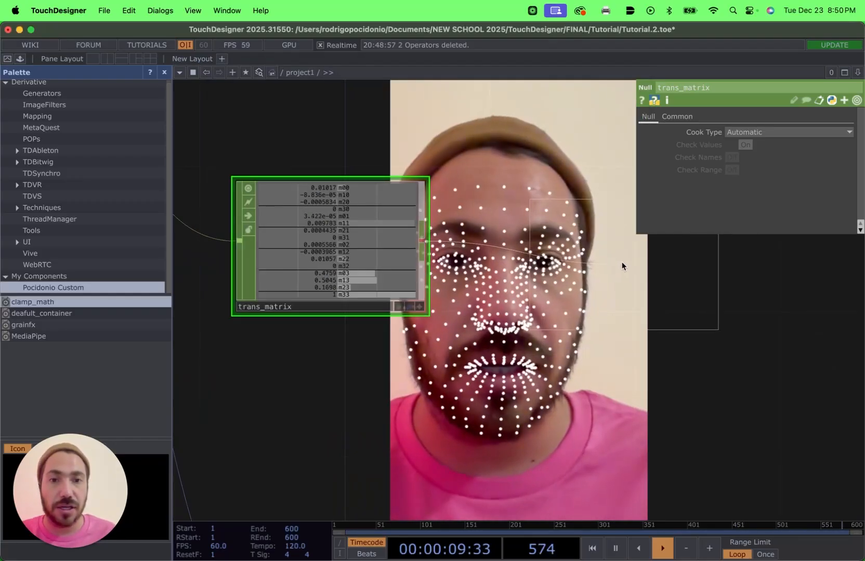
click(622, 260)
drag(555, 351, 399, 391)
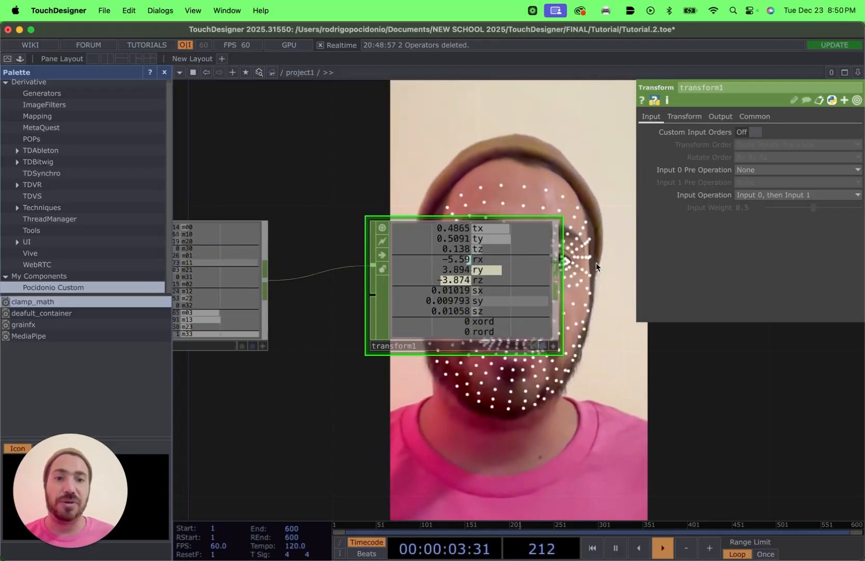
Examine the translate, rotate and scale channels of transform1 and its place in the face-tracking network.
scroll(596, 261, down, 3)
drag(585, 278, 382, 273)
scroll(343, 248, up, 3)
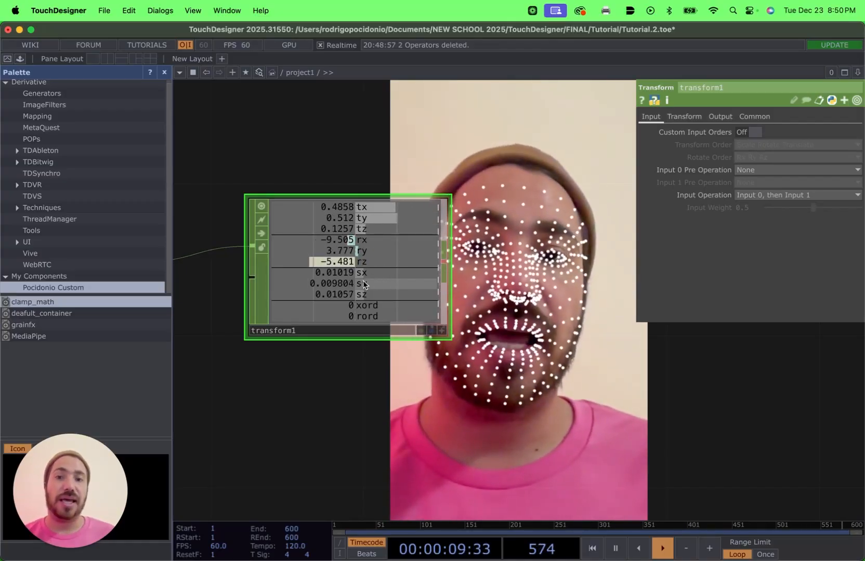
scroll(493, 286, down, 5)
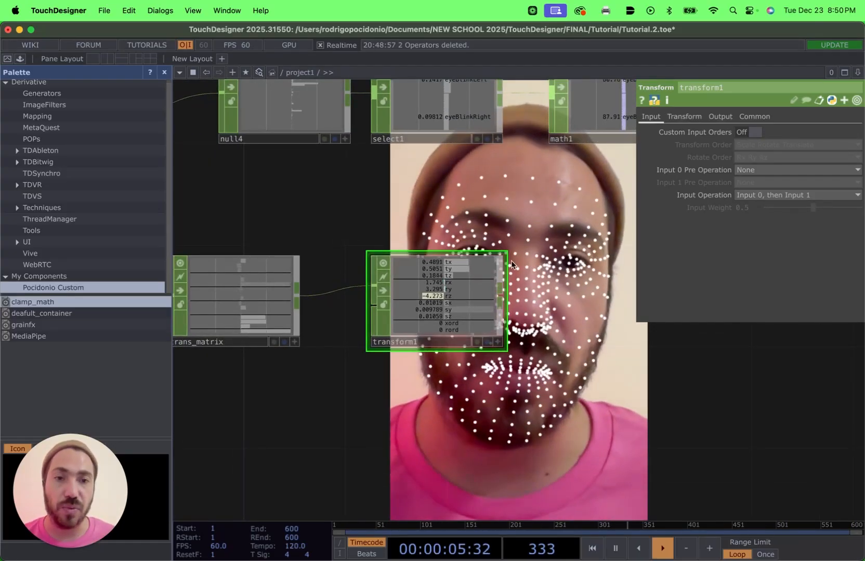
scroll(520, 229, down, 2)
scroll(523, 227, down, 1)
drag(383, 210, 442, 226)
scroll(407, 224, down, 3)
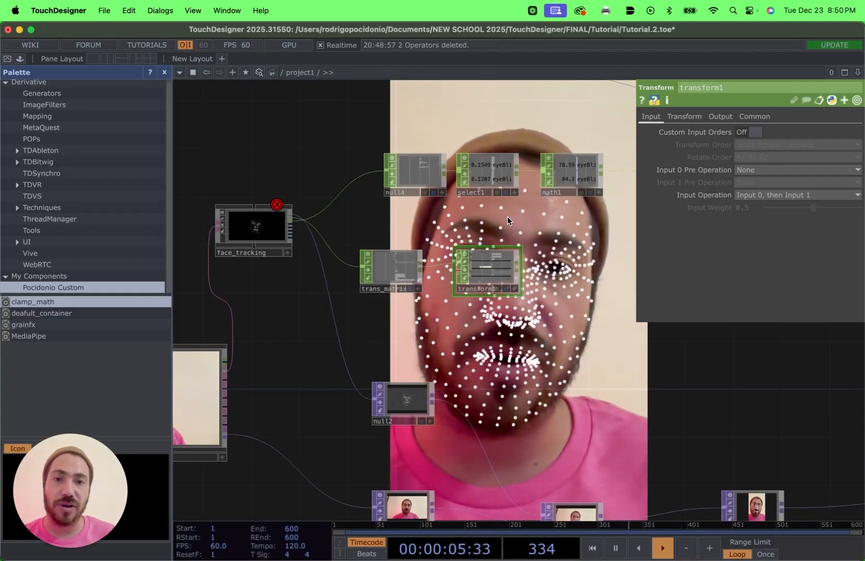
scroll(507, 217, up, 3)
drag(385, 248, 431, 238)
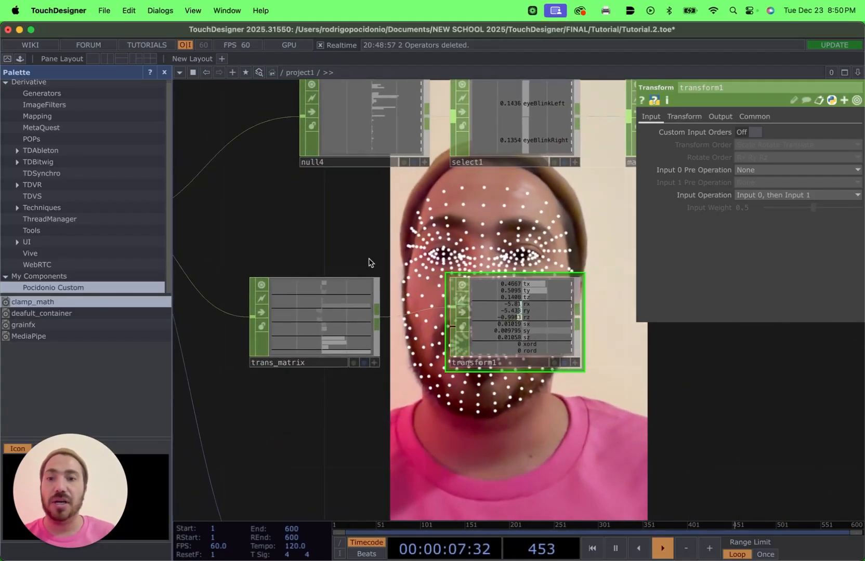
Turn on Apply Pre-Transform for the geo1 Geometry COMP.
scroll(368, 261, down, 3)
drag(303, 143, 330, 235)
scroll(331, 234, down, 5)
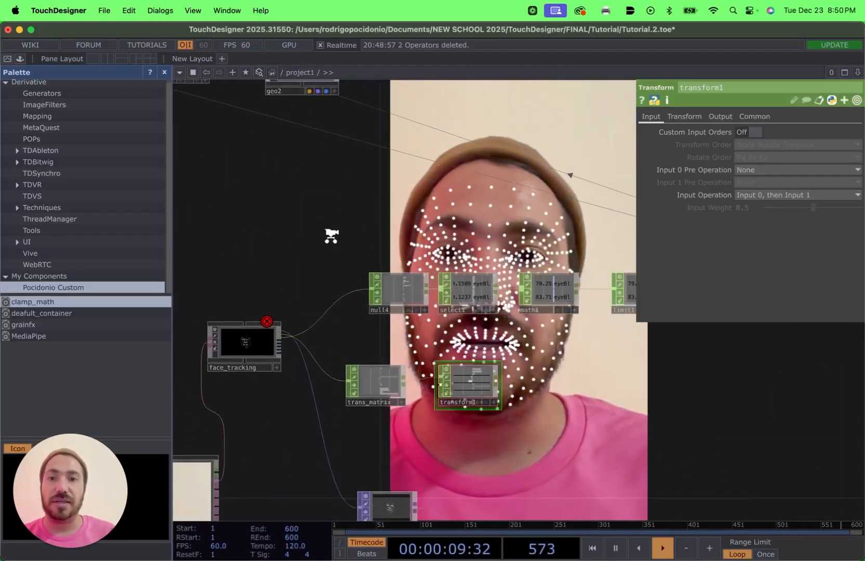
drag(372, 266, 374, 274)
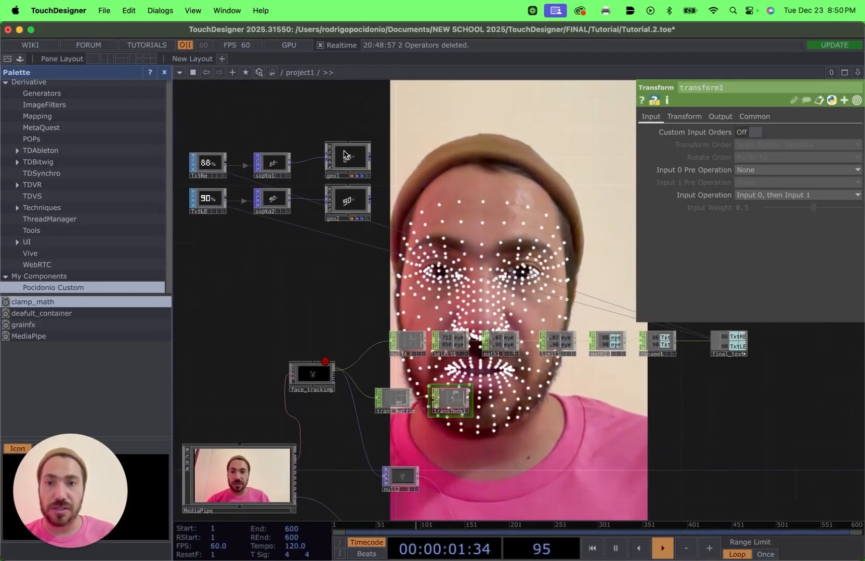
click(343, 155)
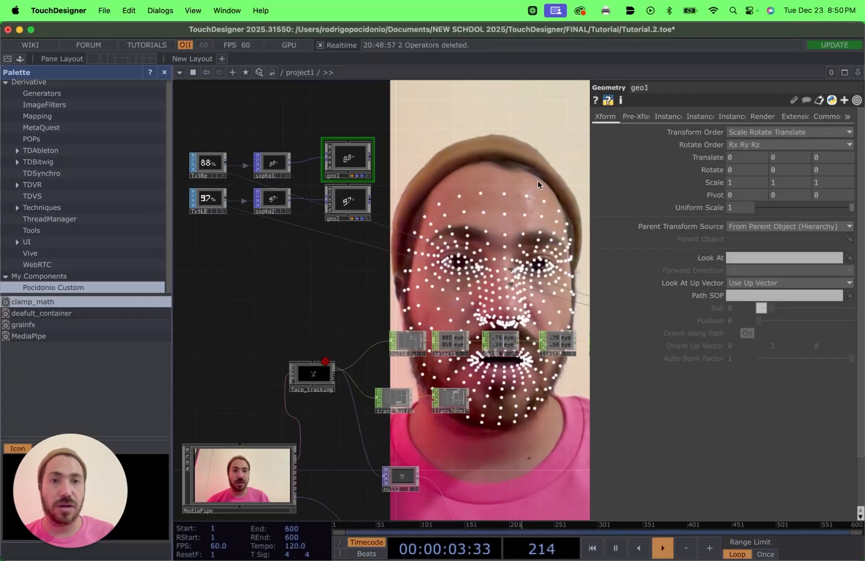
scroll(538, 182, up, 3)
drag(387, 290, 396, 200)
click(639, 116)
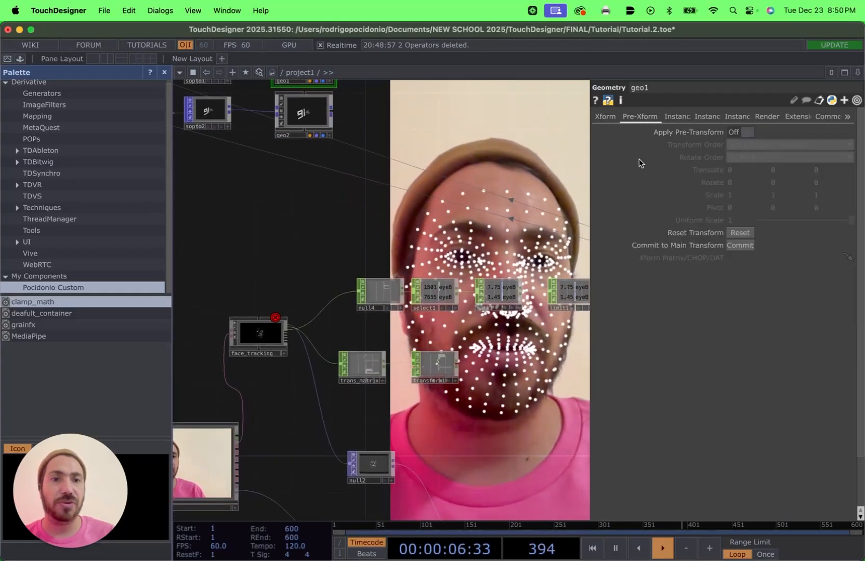
click(744, 134)
Assign the trans_matrix CHOP as geo1's pre-transform Xform Matrix/CHOP/DAT.
scroll(401, 139, down, 5)
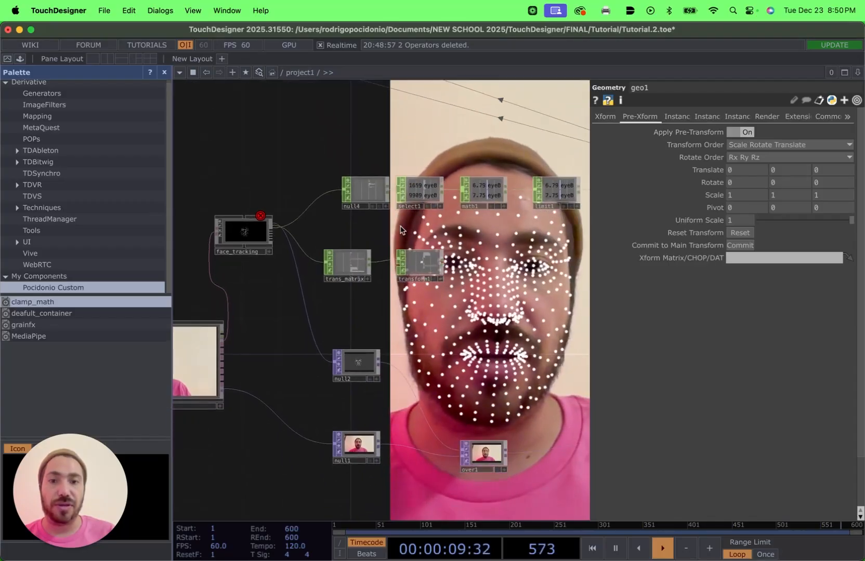
scroll(385, 232, down, 5)
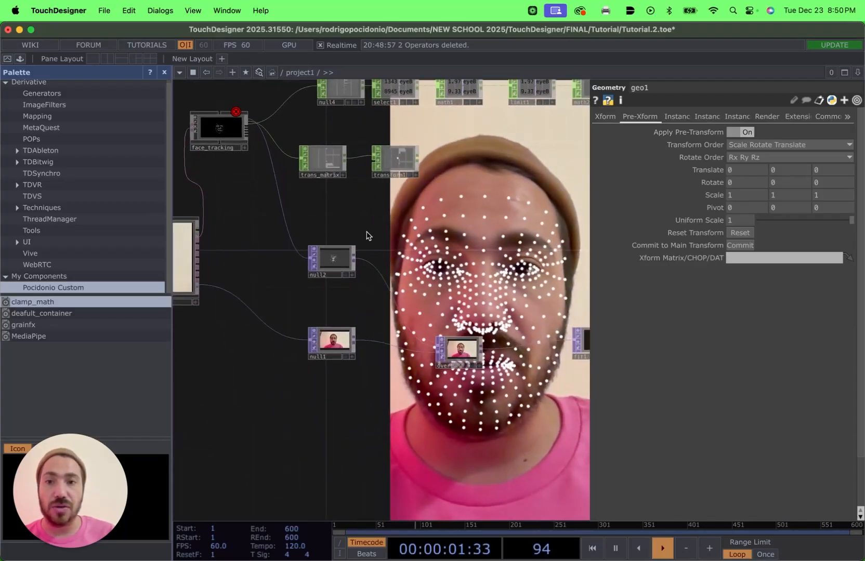
scroll(353, 220, up, 5)
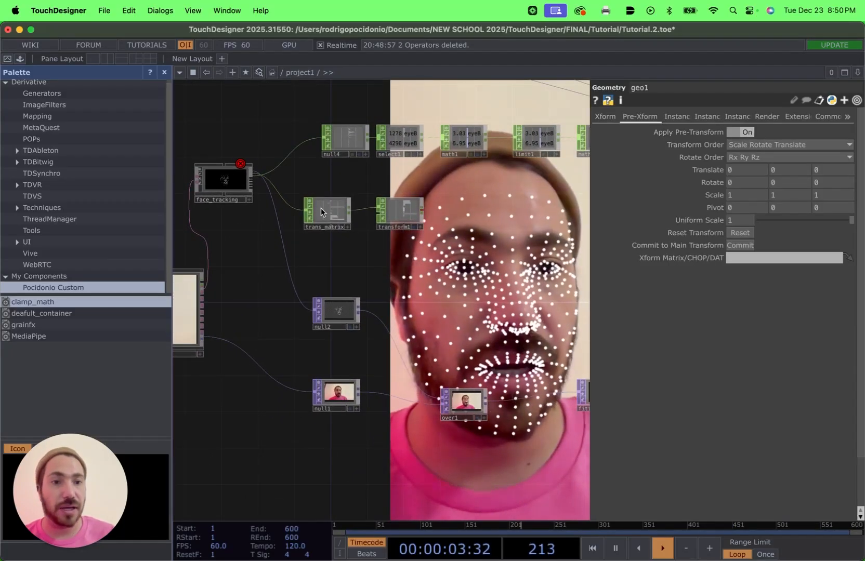
drag(325, 224, 771, 259)
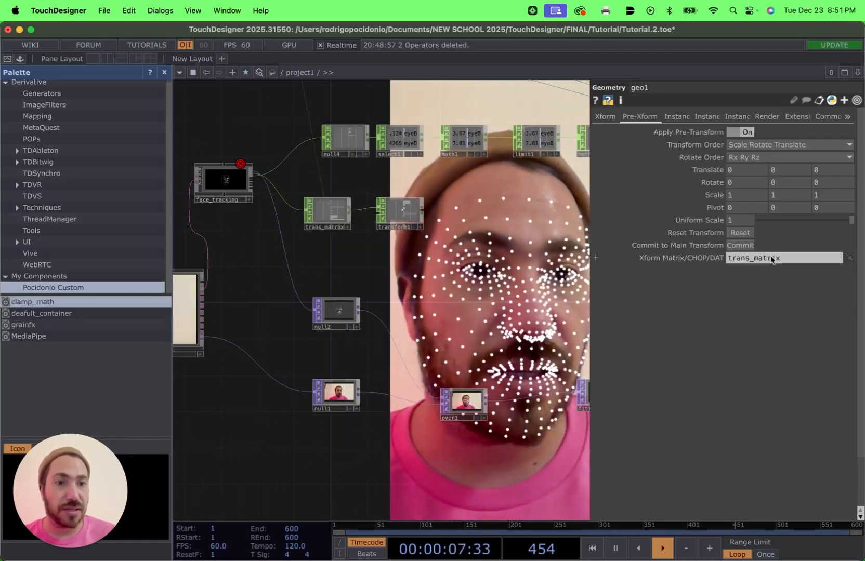
Turn on Apply Pre-Transform for geo2 and assign trans_matrix as its Xform Matrix/CHOP/DAT.
drag(491, 147, 542, 285)
drag(420, 162, 428, 260)
click(327, 196)
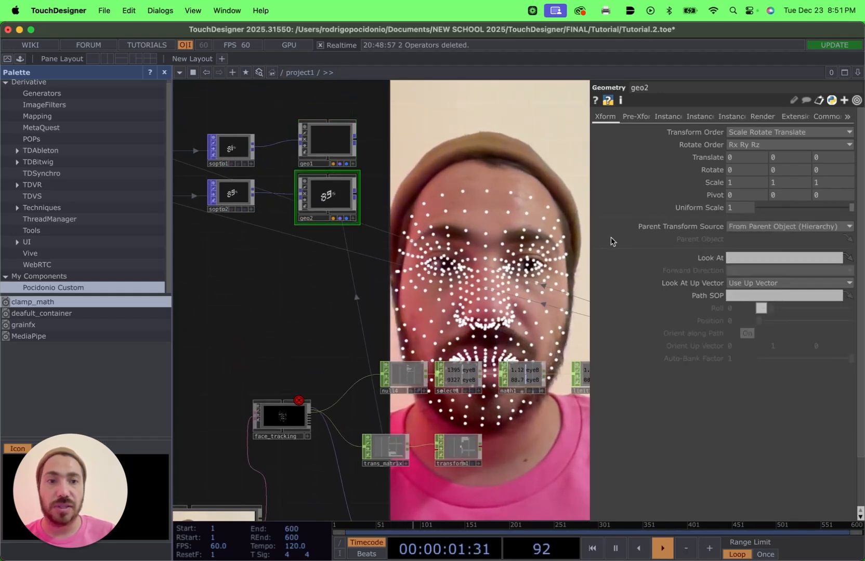
click(637, 117)
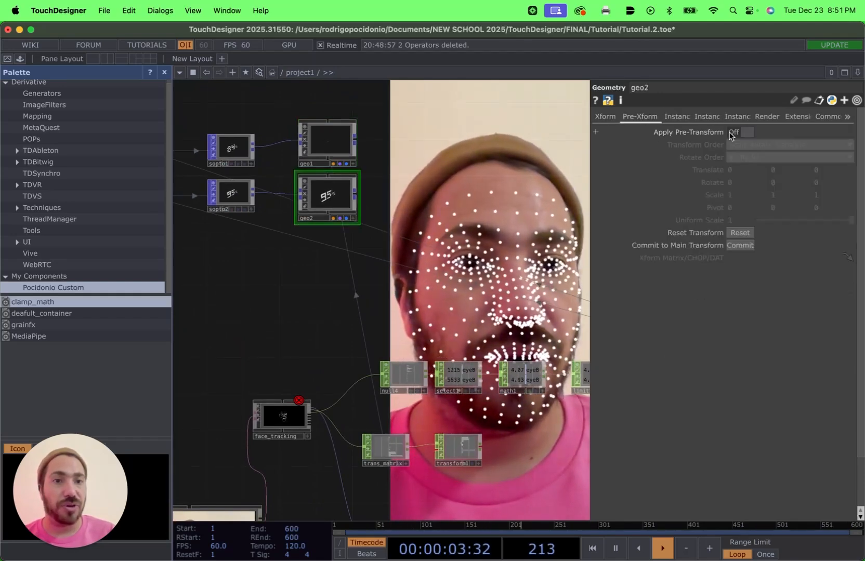
click(747, 133)
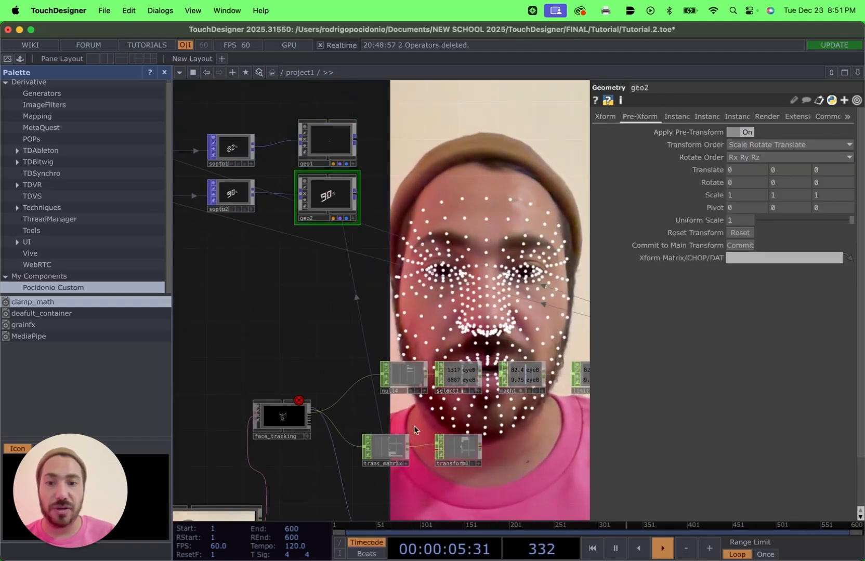
drag(391, 451, 744, 260)
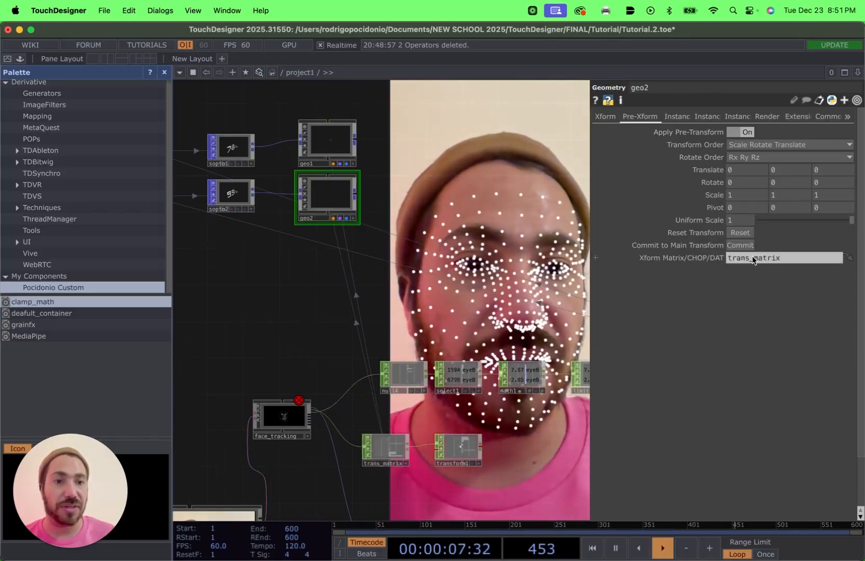
scroll(370, 215, up, 5)
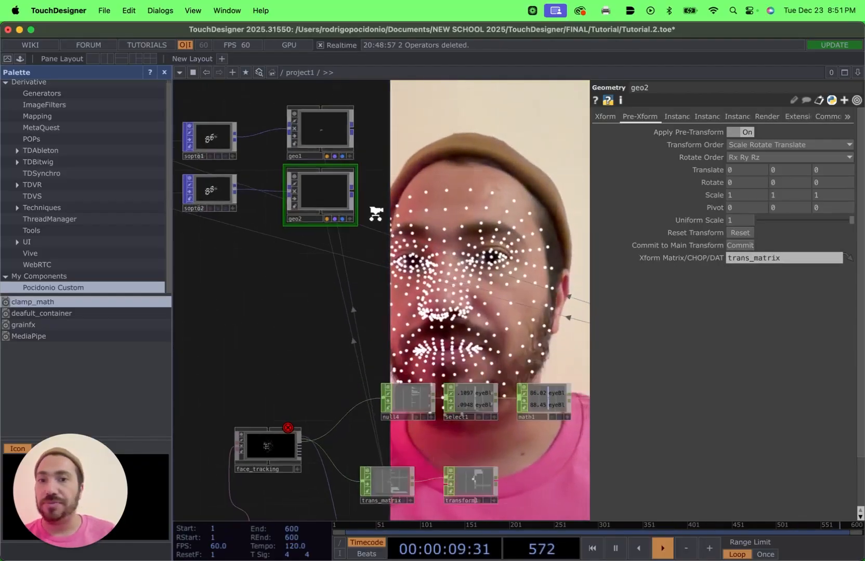
scroll(407, 289, up, 5)
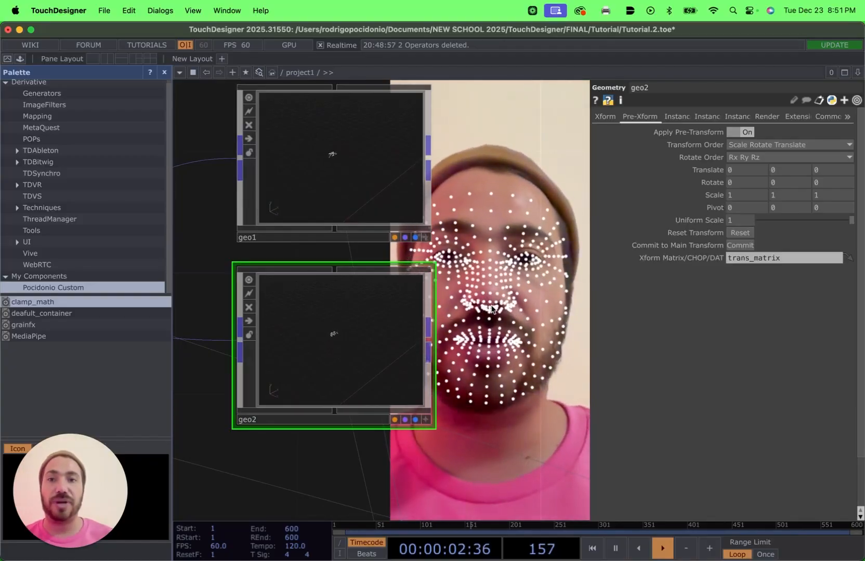
scroll(454, 226, down, 5)
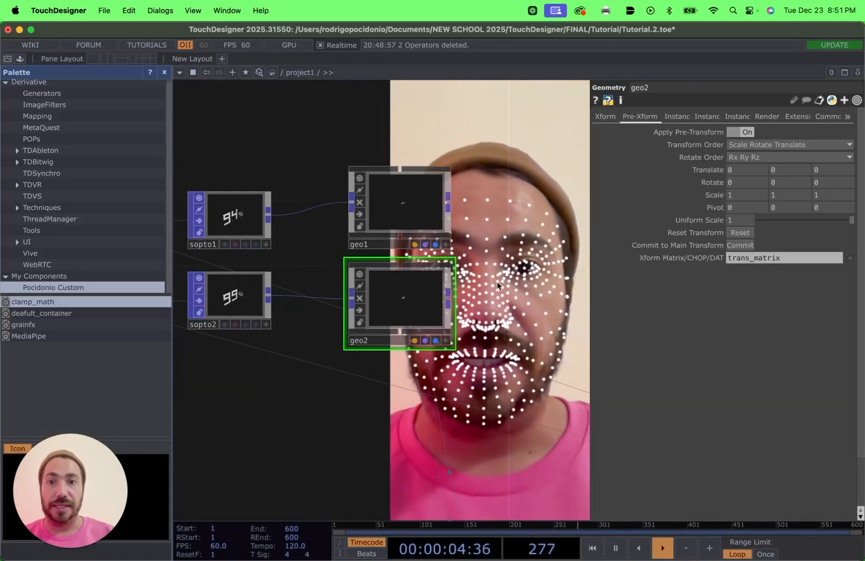
scroll(430, 177, down, 4)
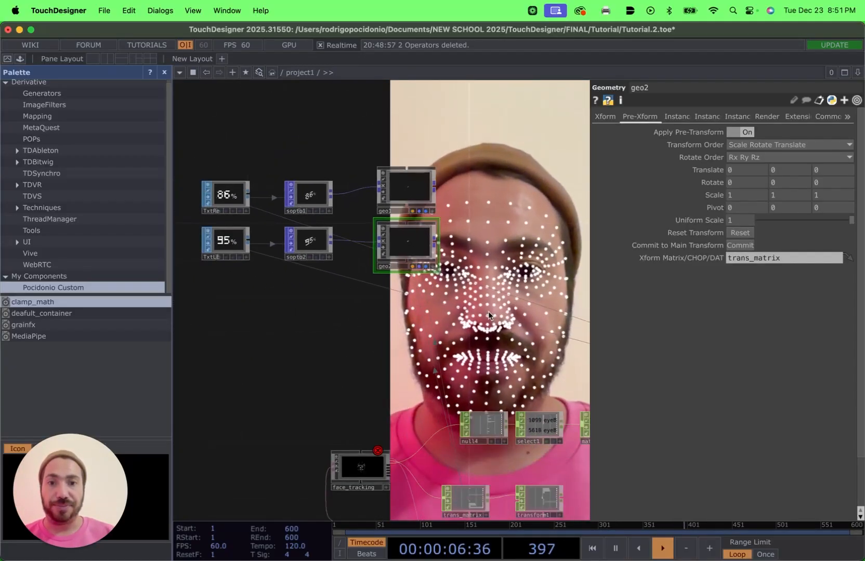
drag(430, 173, 420, 148)
mouse_move(385, 271)
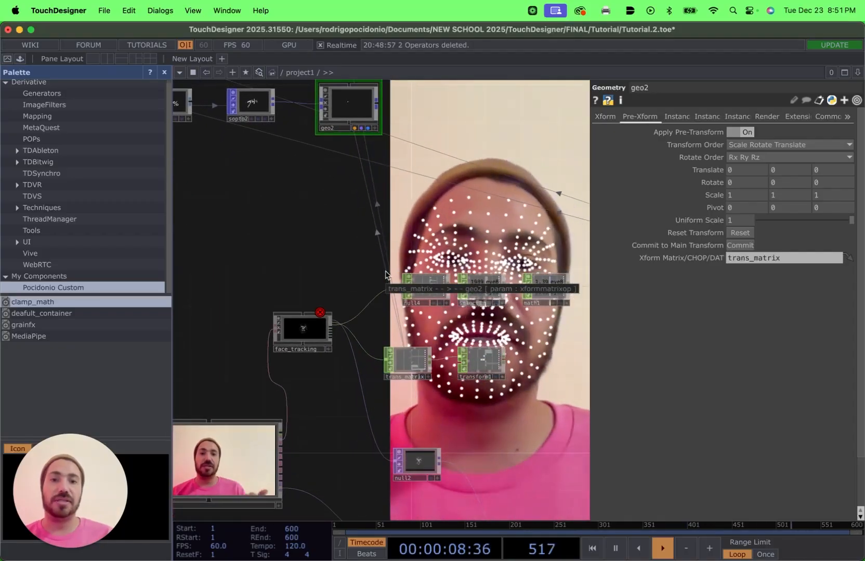
Add a Camera COMP to the network above the geo1 node.
drag(453, 184, 460, 281)
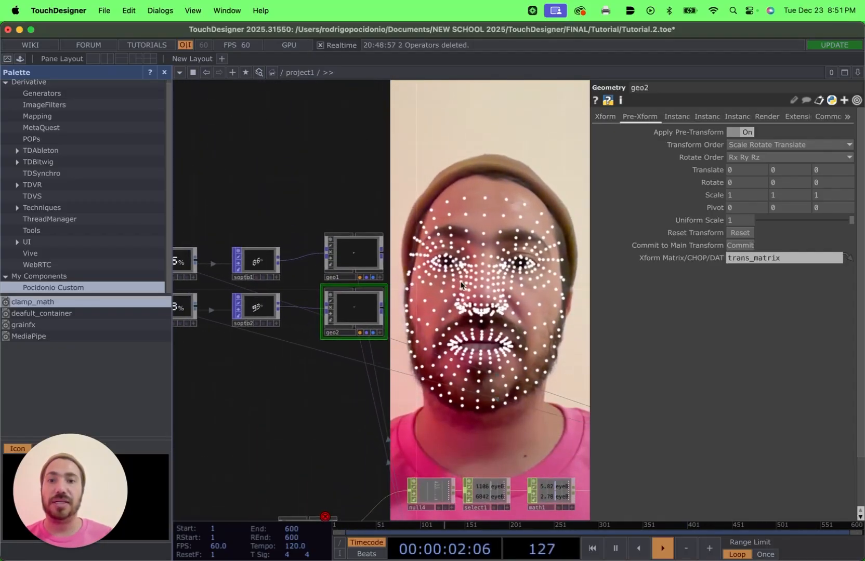
right_click(334, 182)
click(352, 69)
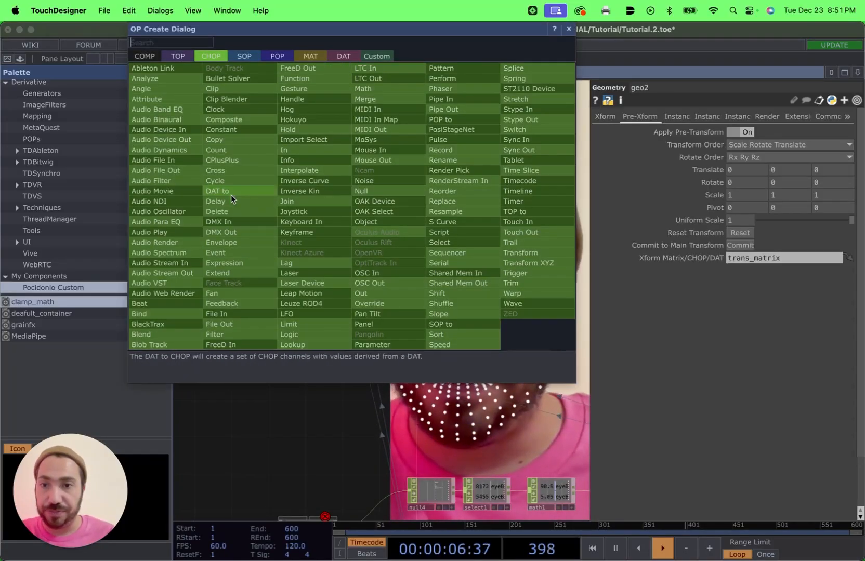
click(140, 56)
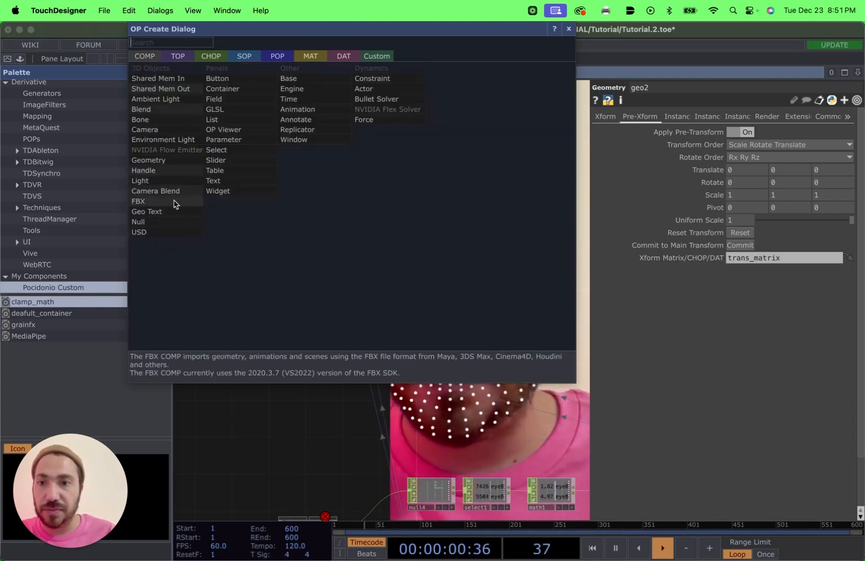
click(146, 132)
click(343, 194)
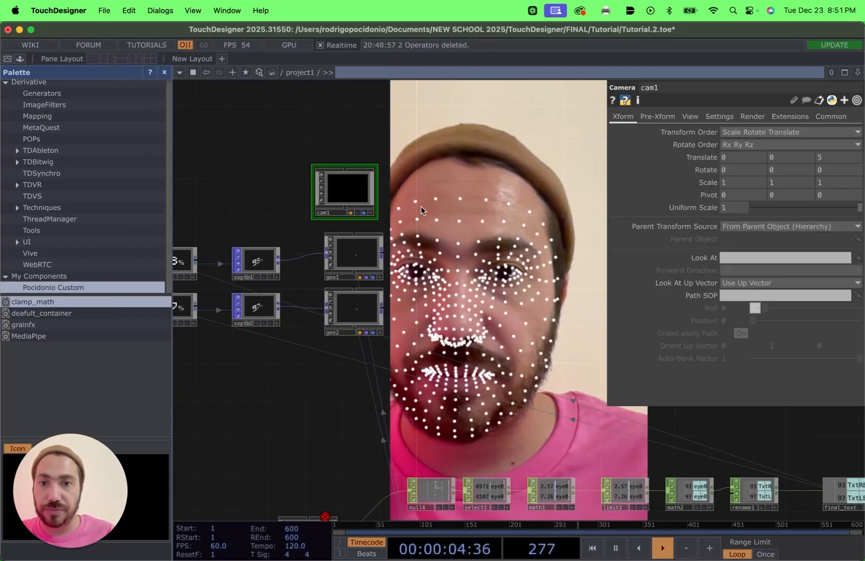
Turn off cam1's interactive viewer and line the node up directly above geo1.
scroll(416, 203, up, 5)
drag(406, 197, 446, 192)
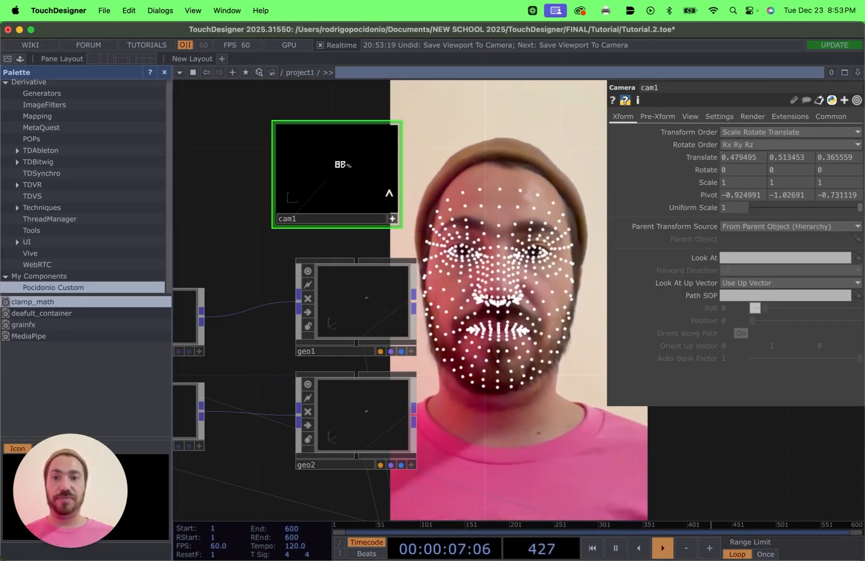
click(393, 218)
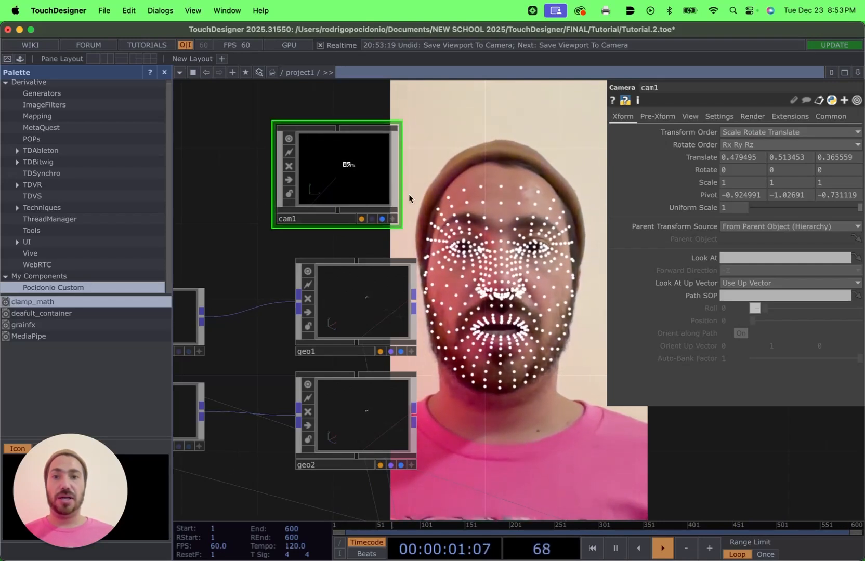
drag(371, 180, 383, 182)
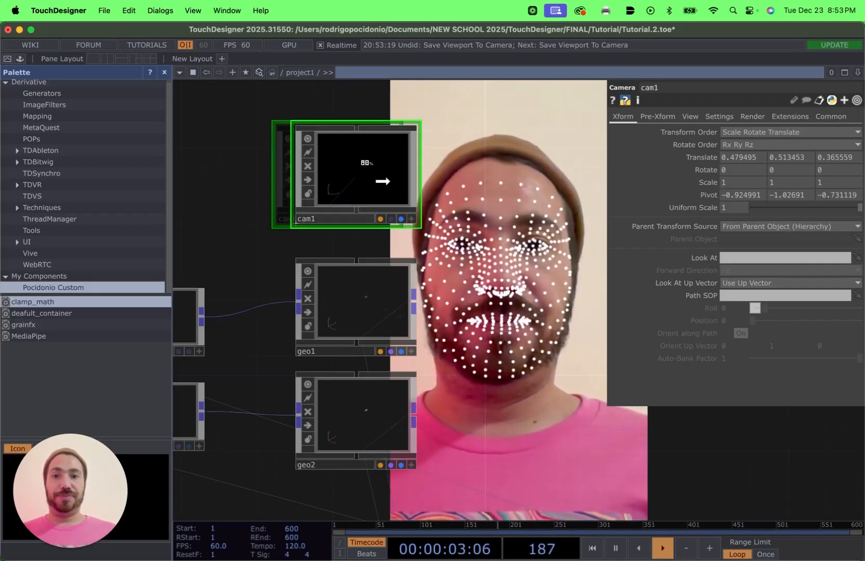
Add a Light COMP beside cam1, above the sopto1 node.
scroll(472, 197, down, 2)
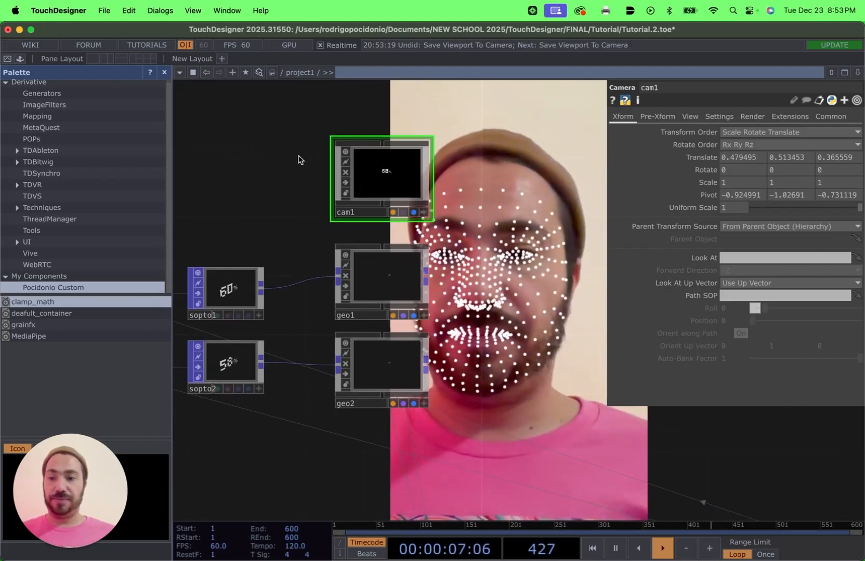
key(Tab)
click(87, 180)
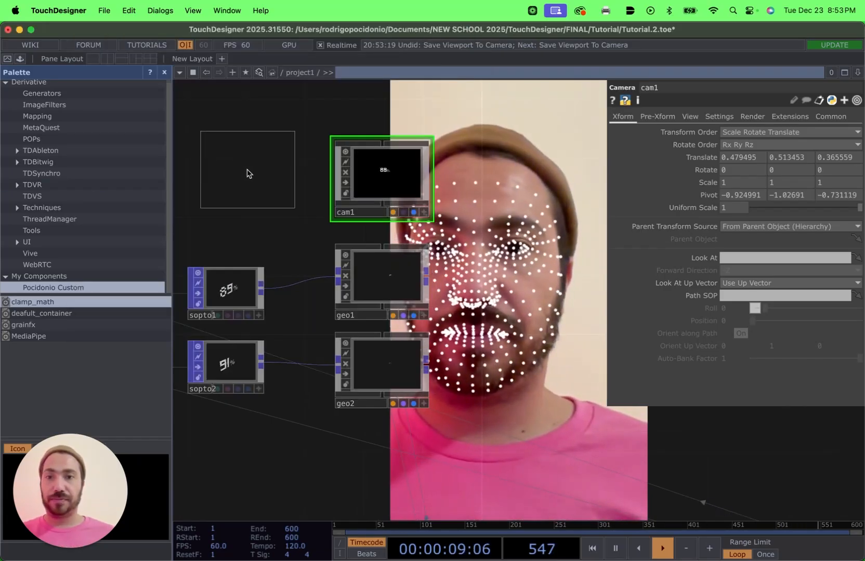
click(249, 176)
Add a Render TOP beside null2, below transform1, and check its Geometry and Lights settings.
scroll(494, 196, down, 3)
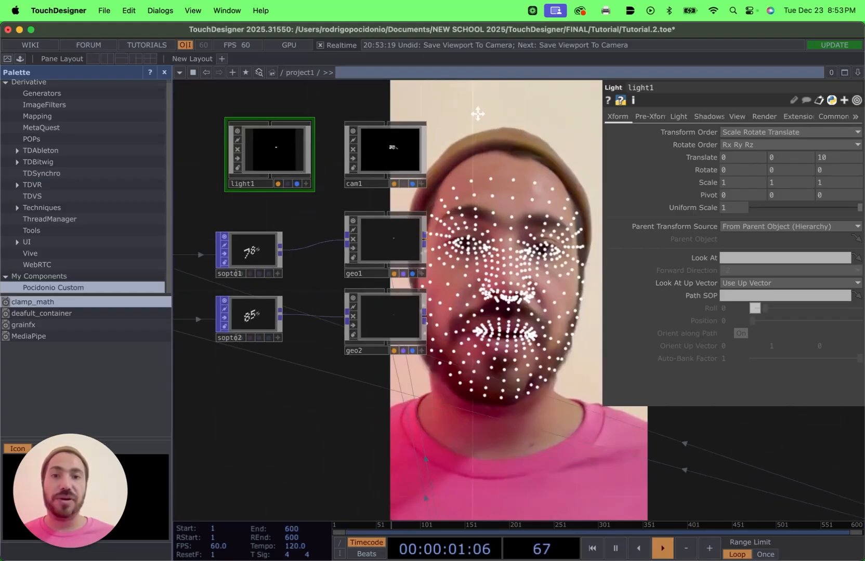
scroll(477, 450, down, 5)
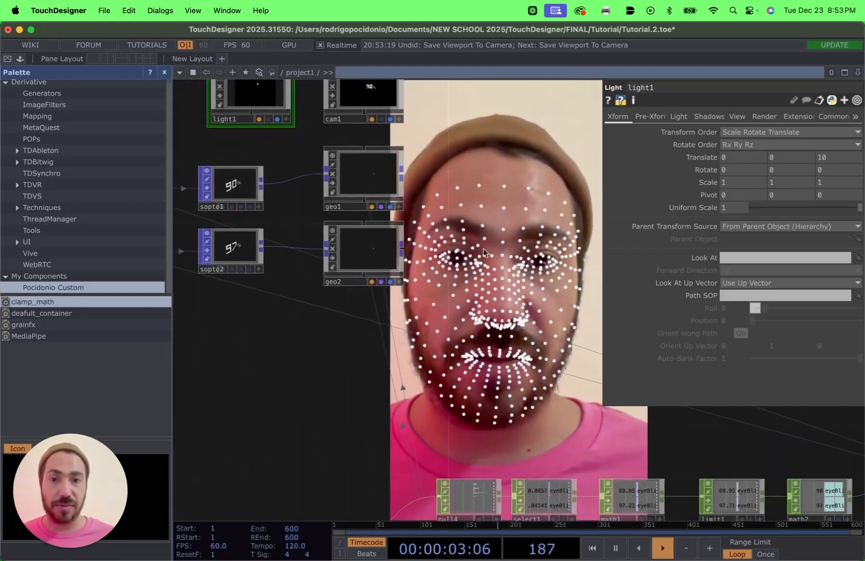
scroll(465, 438, down, 10)
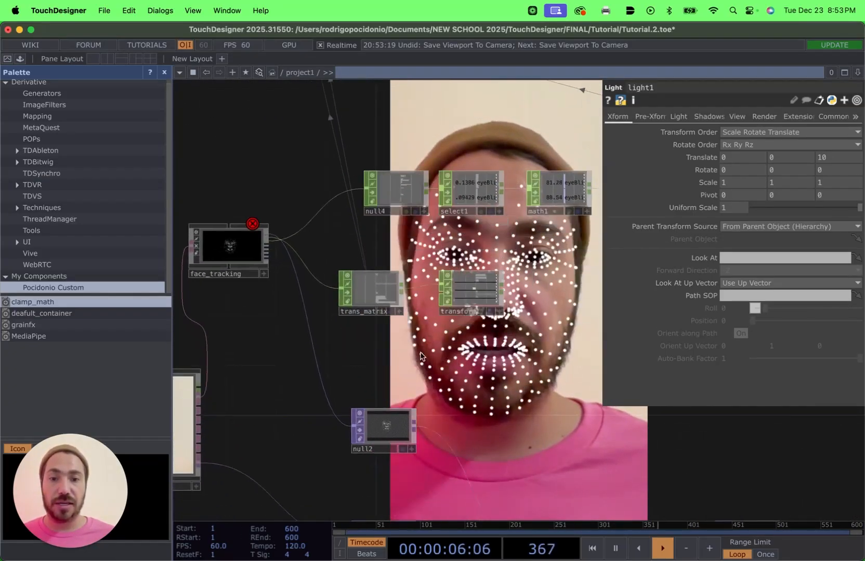
right_click(393, 278)
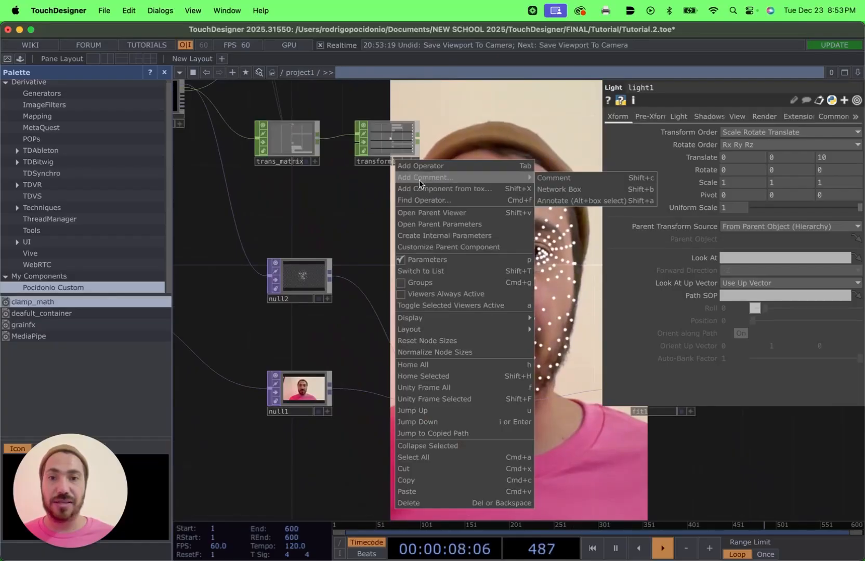
click(420, 167)
click(243, 56)
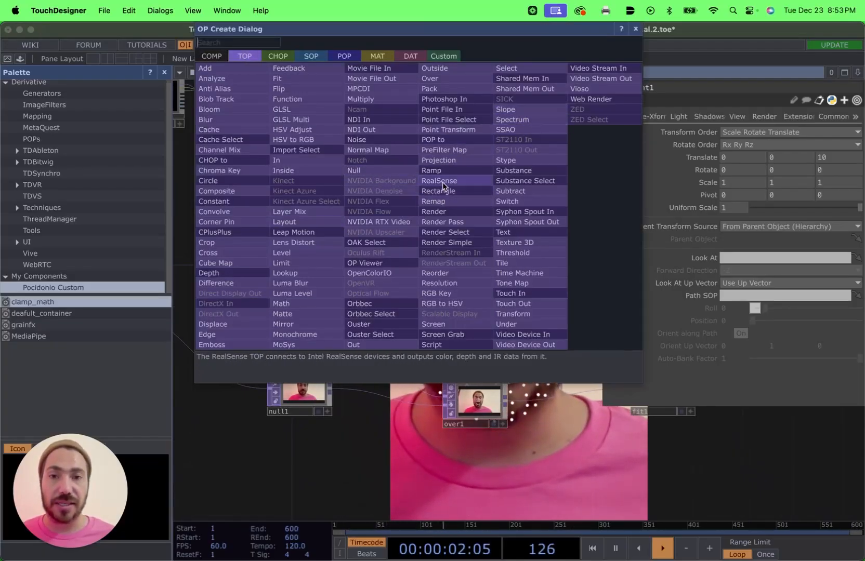
click(443, 212)
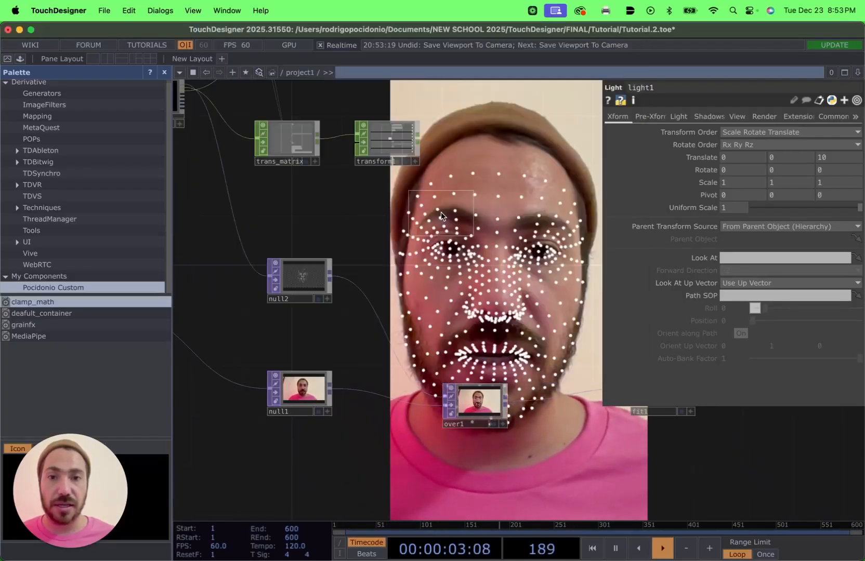
click(400, 293)
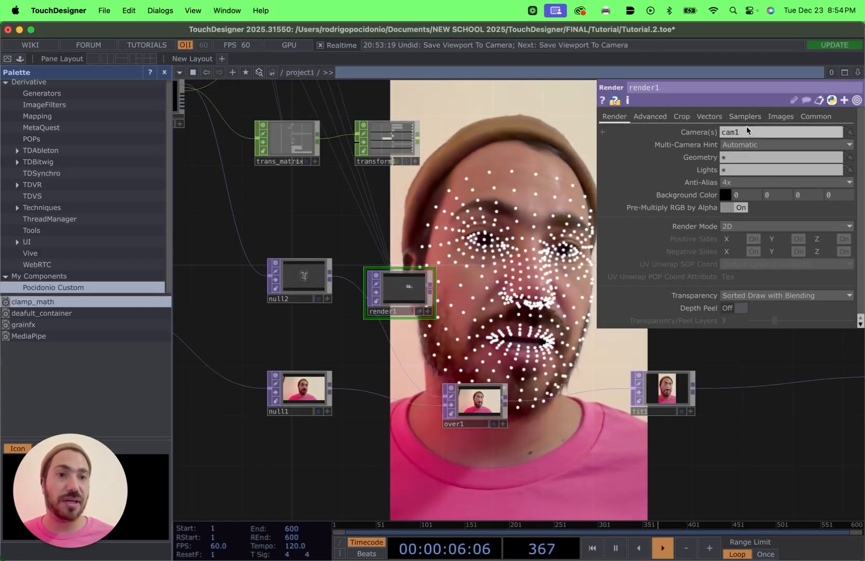
click(746, 154)
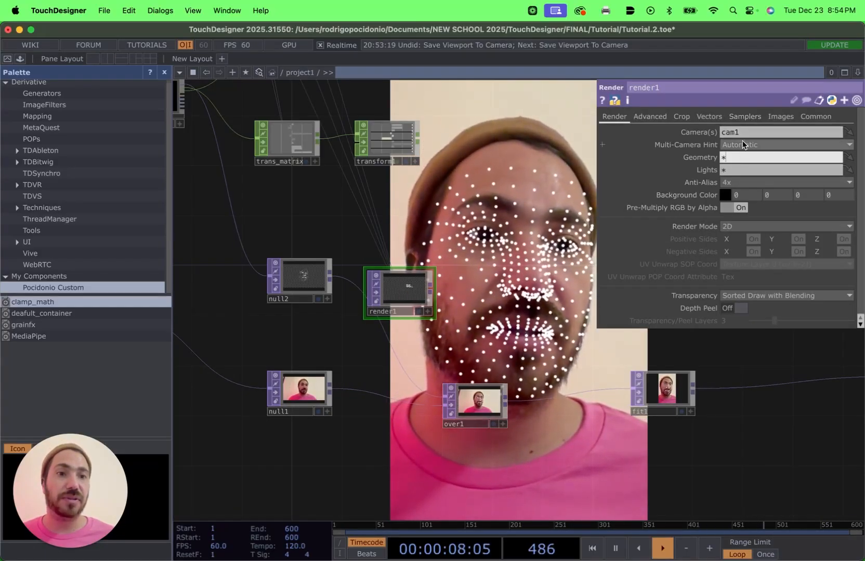
click(734, 171)
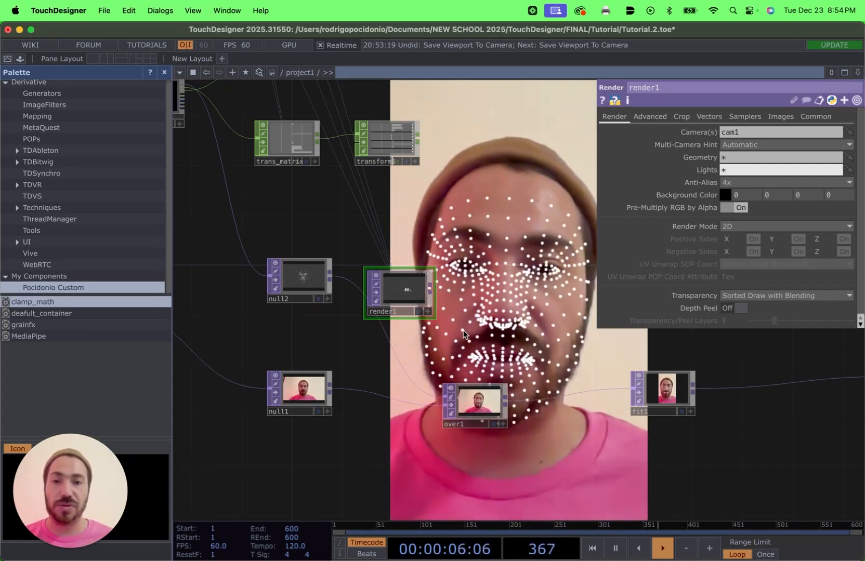
Delete the over1 node that layers null2 on top of null1.
drag(487, 400, 512, 400)
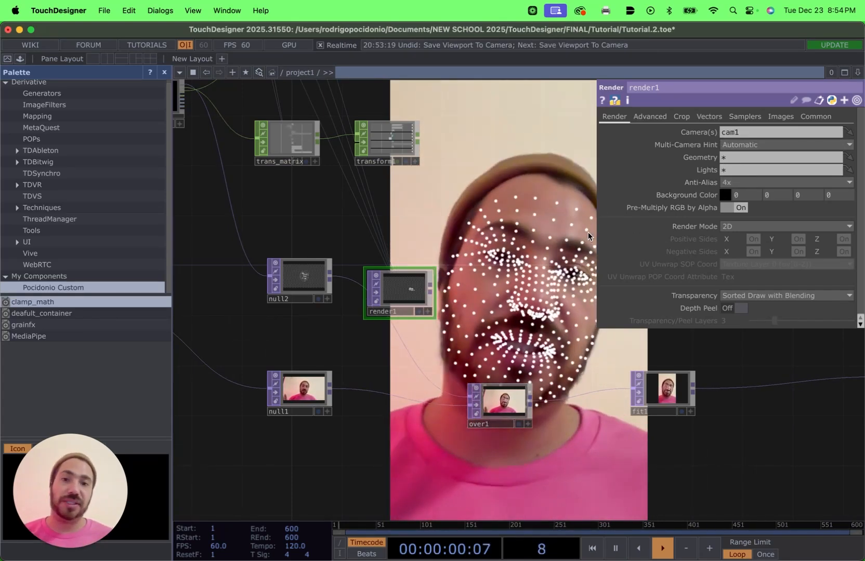
scroll(468, 279, up, 2)
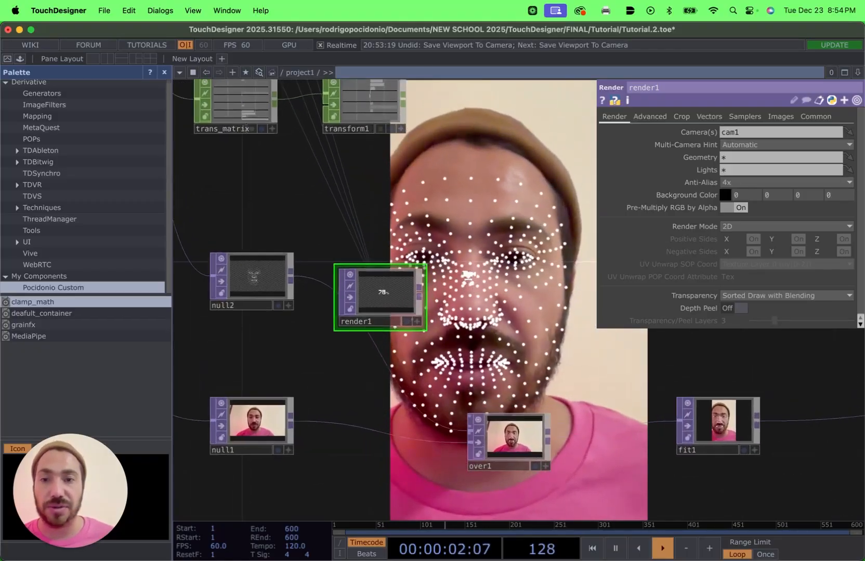
scroll(464, 293, up, 1)
click(515, 461)
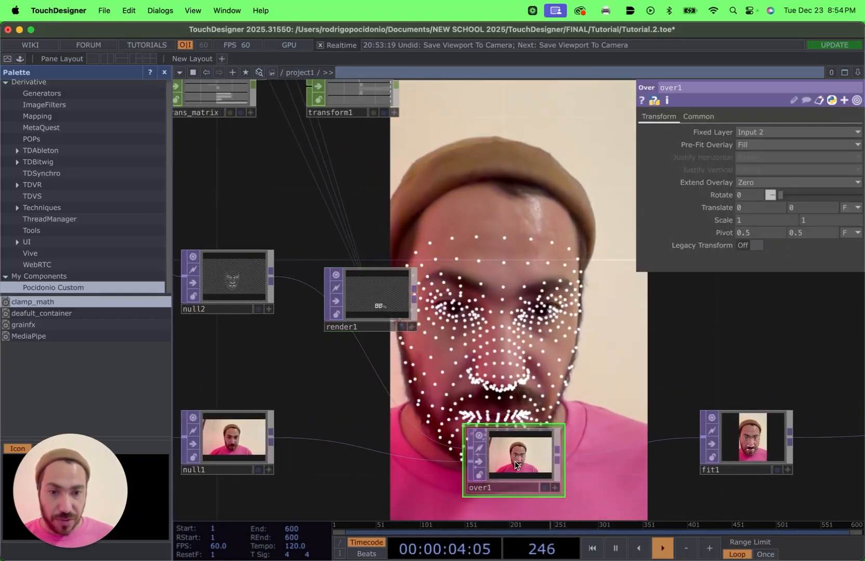
key(Delete)
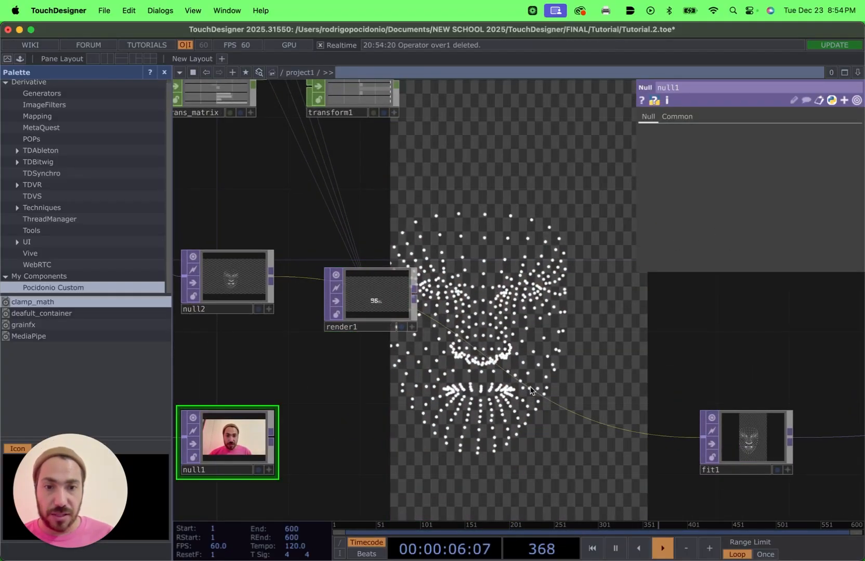
Add a Composite TOP on the connection between null2 and fit1.
right_click(531, 372)
click(552, 378)
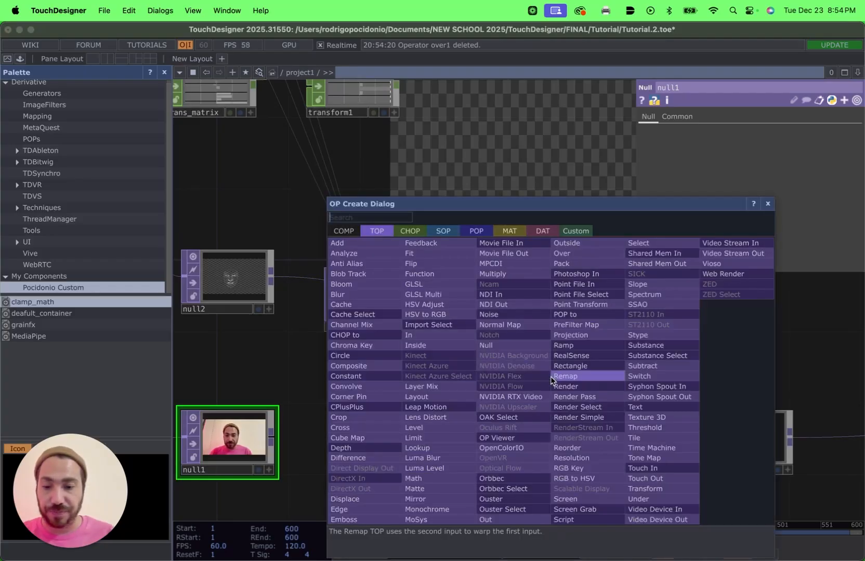
text(com)
click(371, 369)
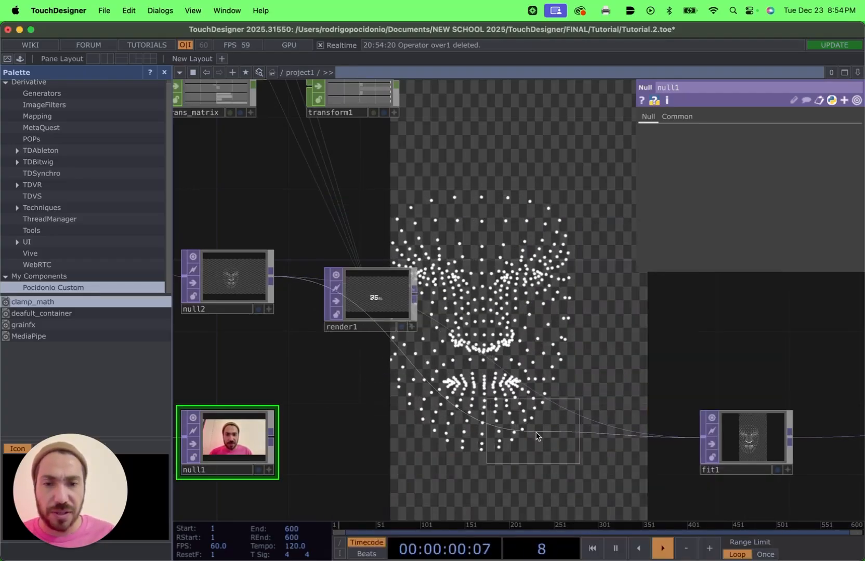
click(513, 439)
Align render1 with null2, and connect null1 and render1 as further inputs of comp1.
drag(390, 312, 405, 276)
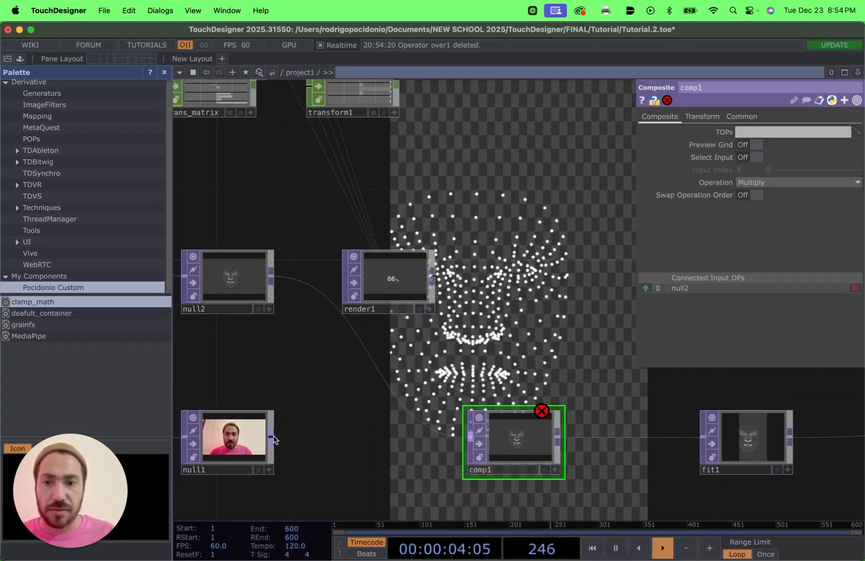
drag(273, 440, 459, 441)
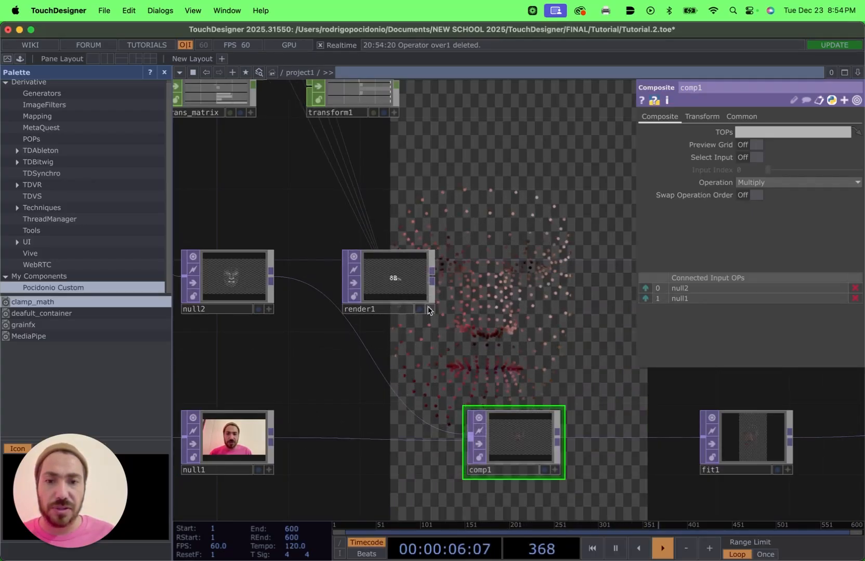
click(428, 279)
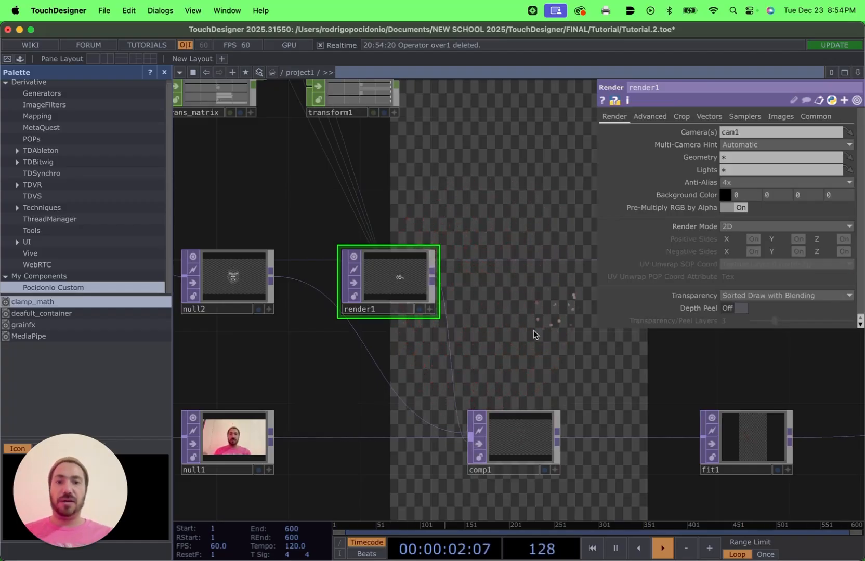
Set the Operation of comp1 to Over.
click(520, 445)
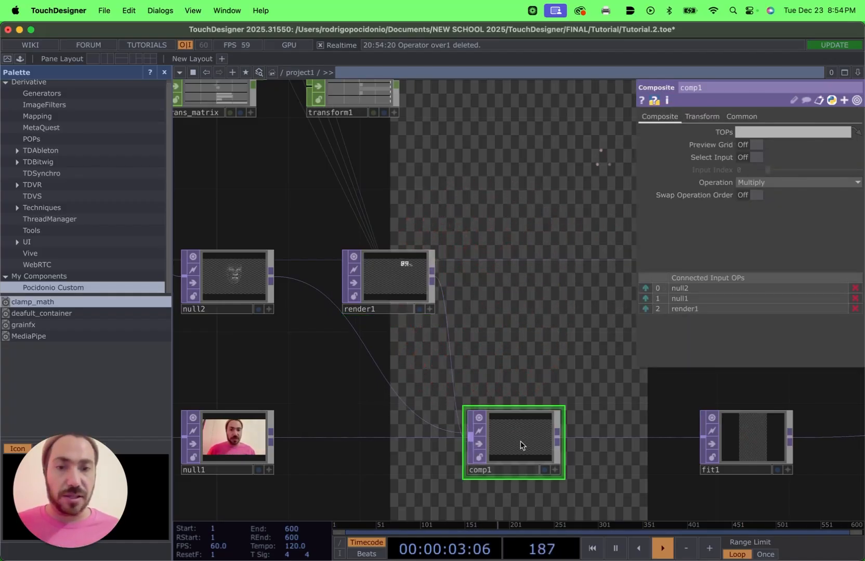
click(766, 183)
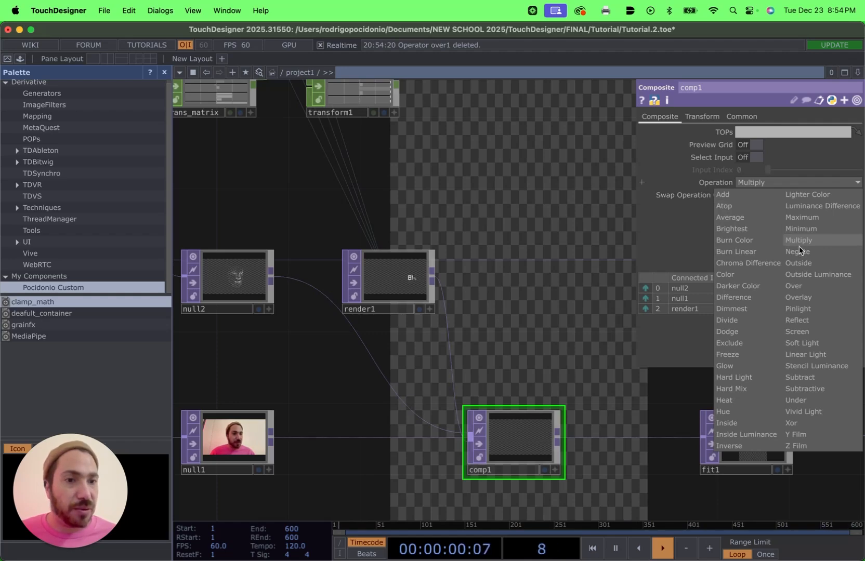
click(795, 286)
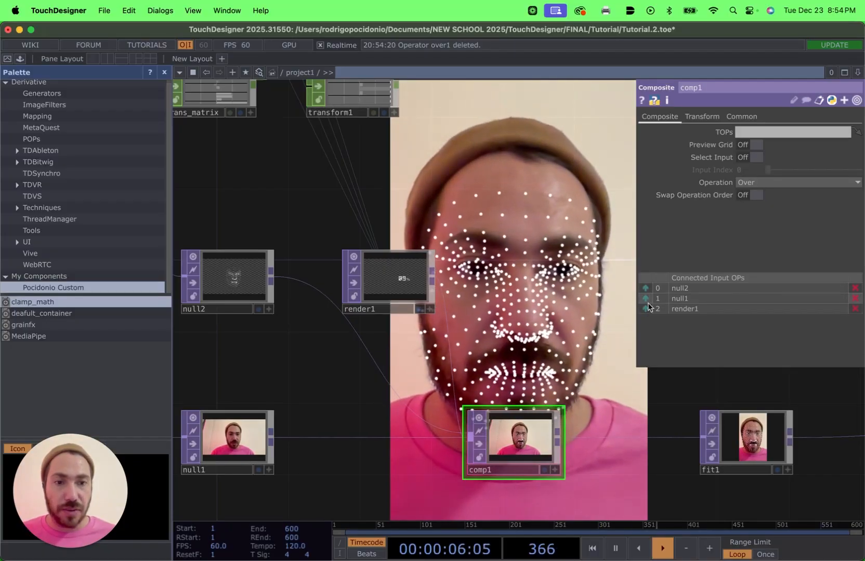
Rename the null1 node that carries the webcam image as camera.
click(208, 473)
double_click(207, 471)
text(ca)
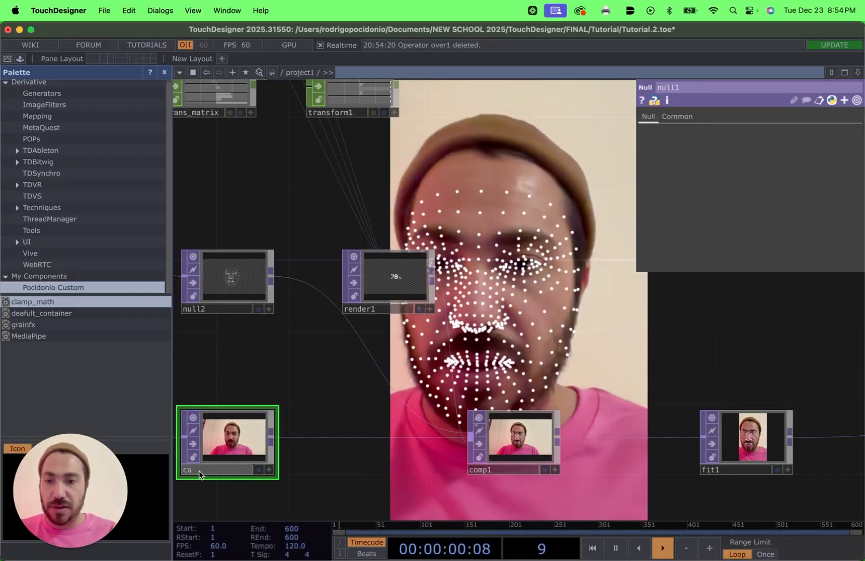
text(mera)
key(Return)
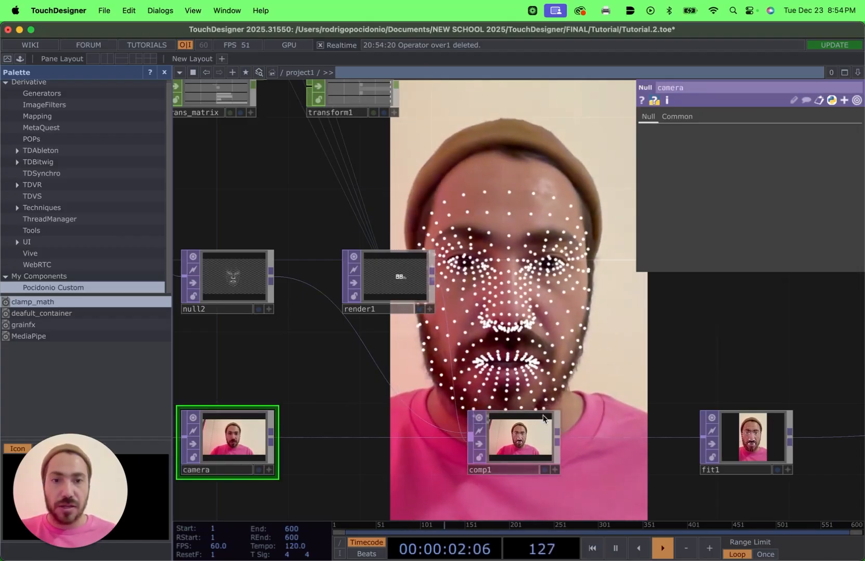
Rename the null2 node that carries the face points as points.
click(514, 441)
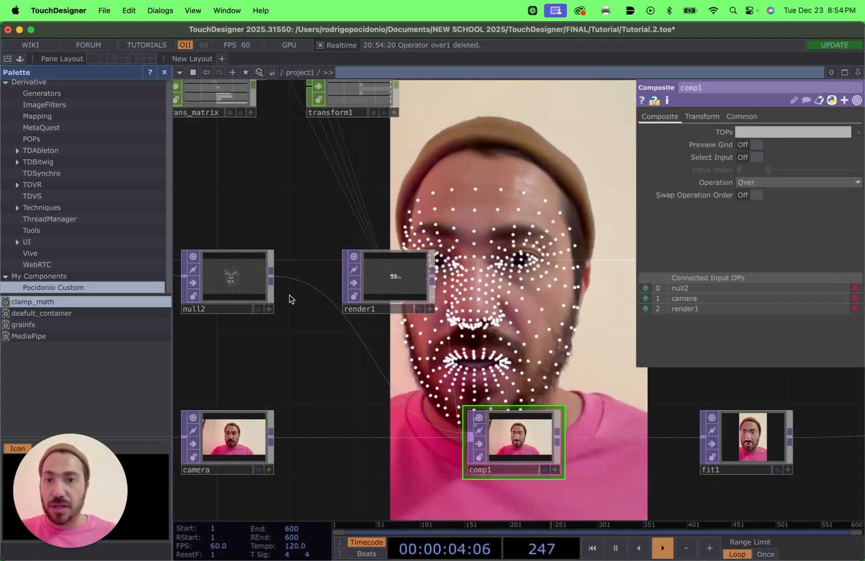
click(240, 288)
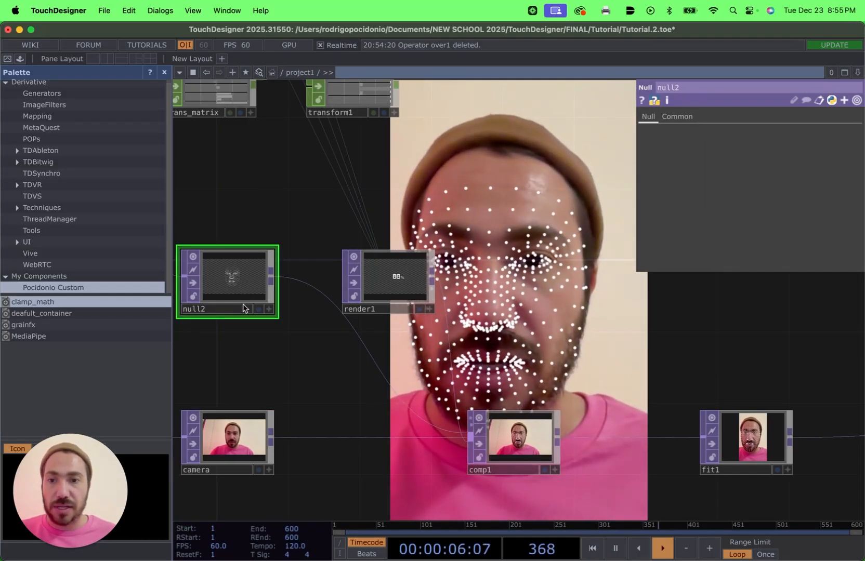
click(228, 309)
text(points)
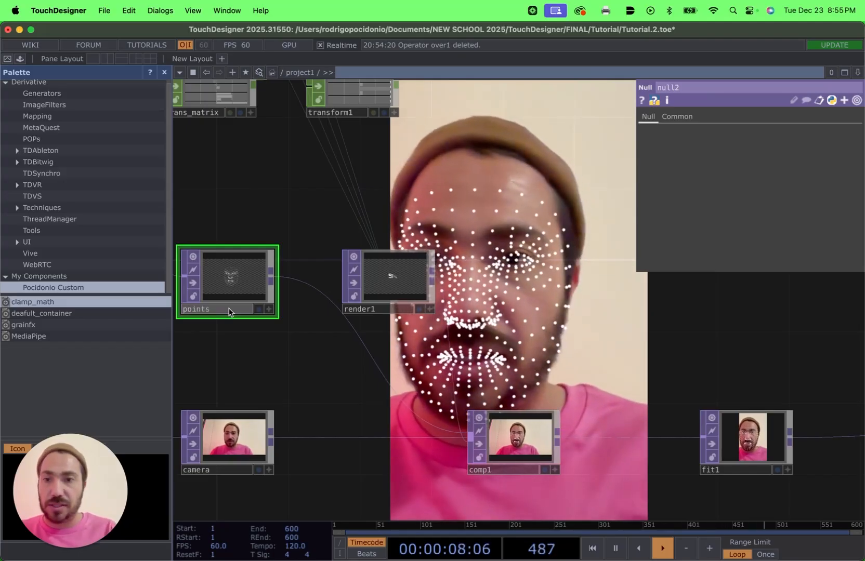
key(Return)
Reorder the connected inputs of comp1 to render1, points, camera.
click(511, 415)
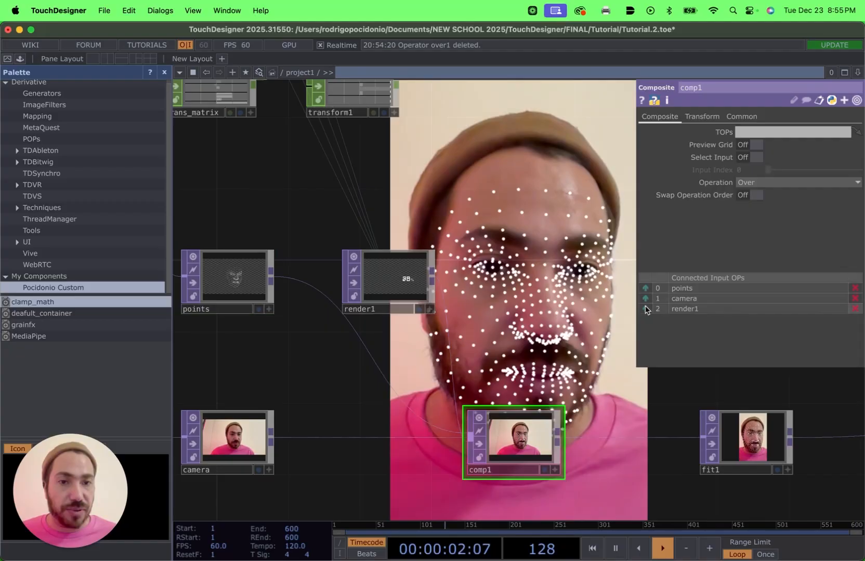
click(646, 309)
click(645, 298)
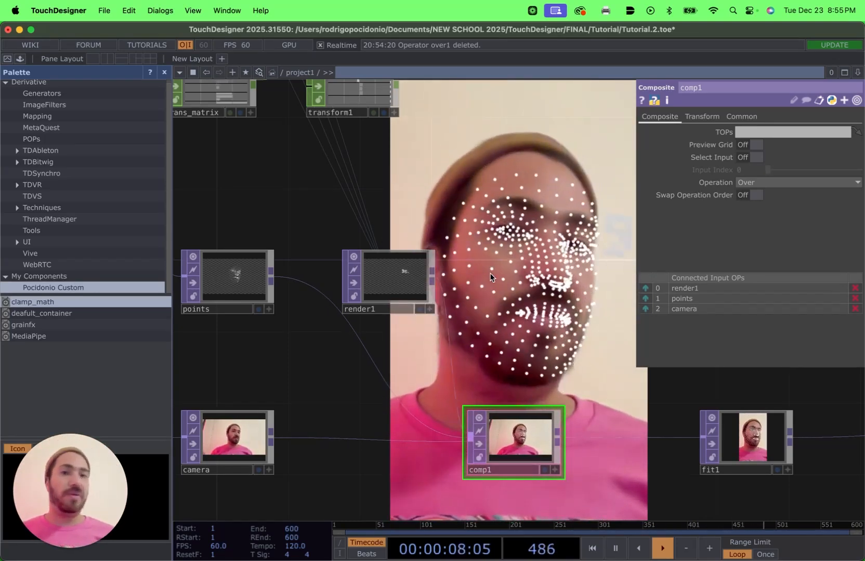
Select the geo1 node among the text geometry nodes and hide the network's docked parameter display.
scroll(502, 182, up, 10)
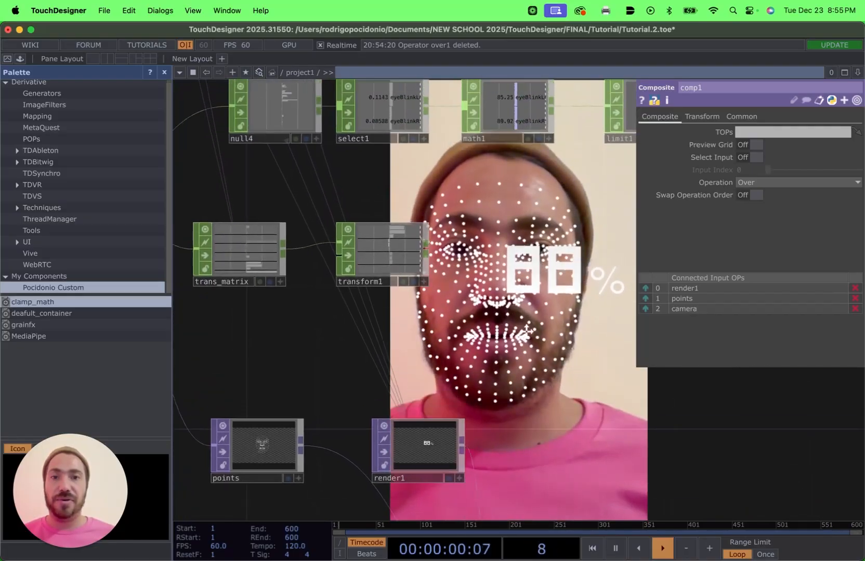
scroll(469, 144, down, 3)
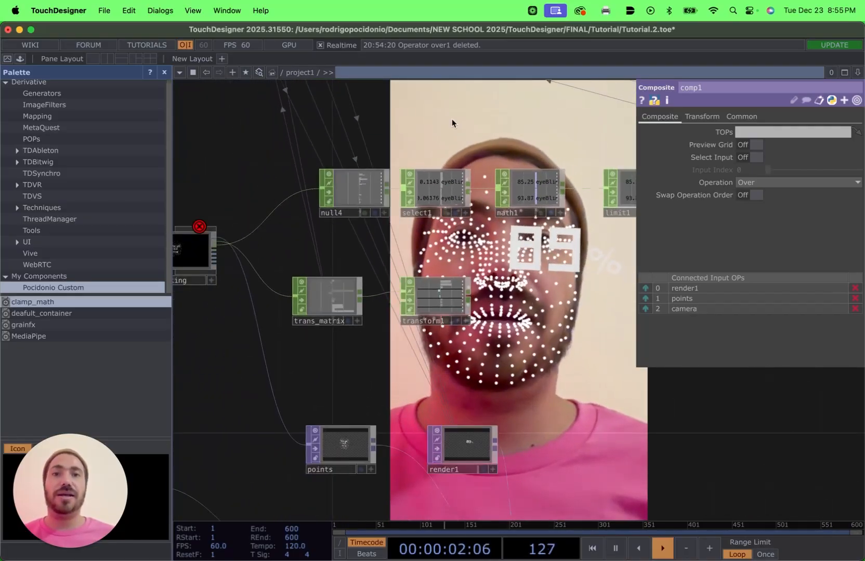
drag(430, 108, 457, 256)
scroll(423, 206, down, 5)
drag(395, 166, 415, 273)
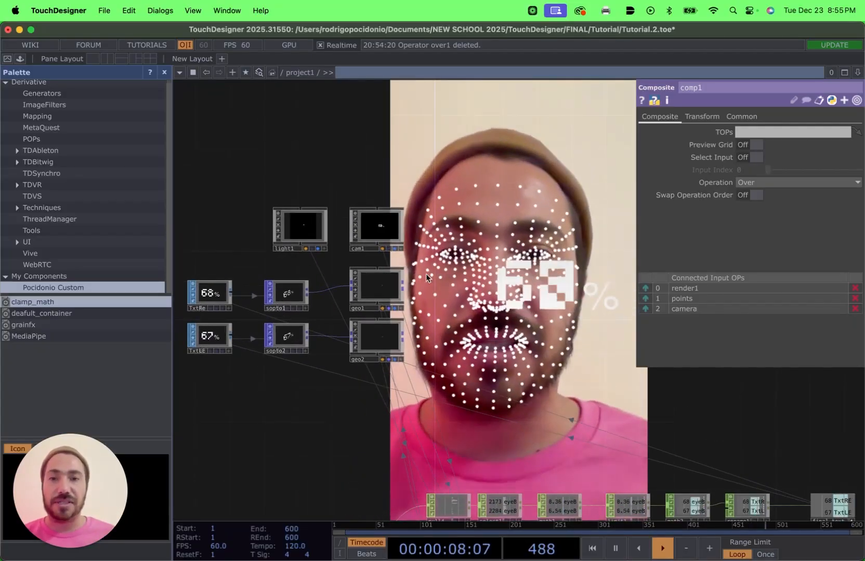
scroll(429, 259, up, 3)
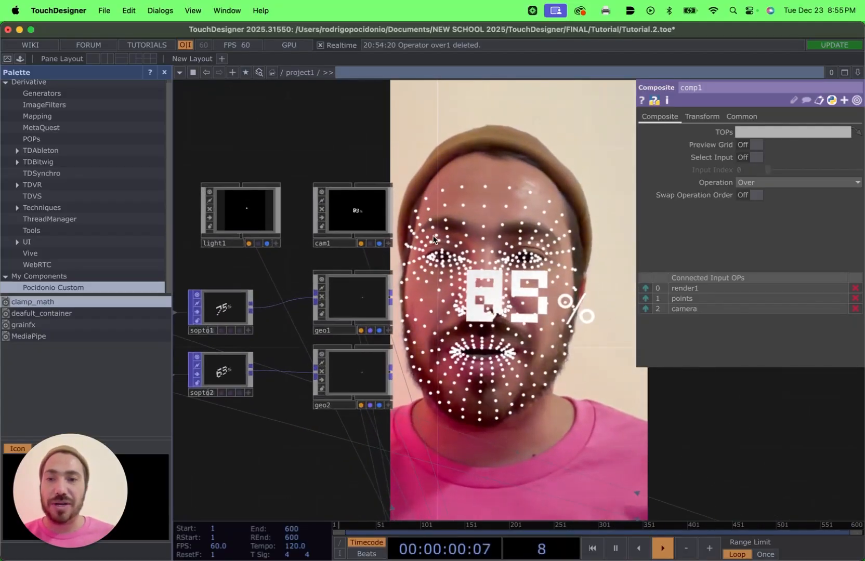
scroll(424, 237, up, 3)
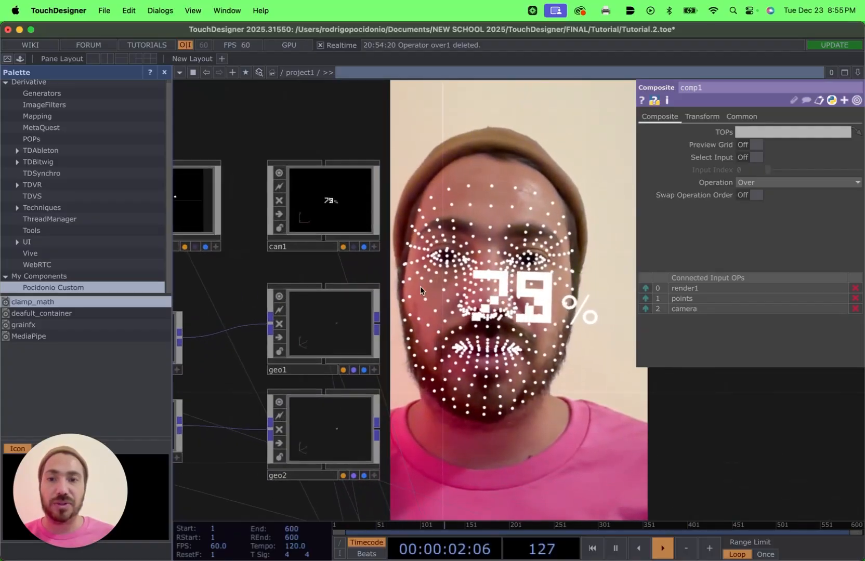
scroll(421, 286, down, 2)
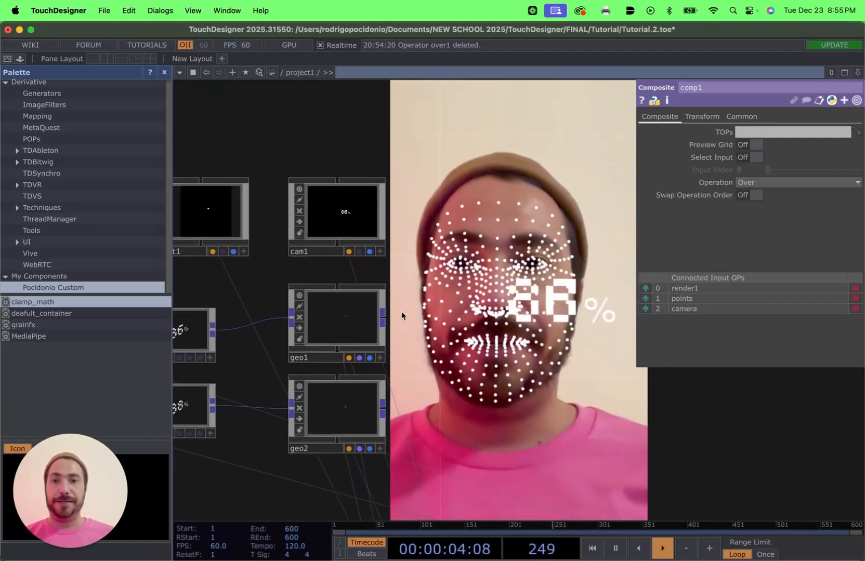
click(321, 338)
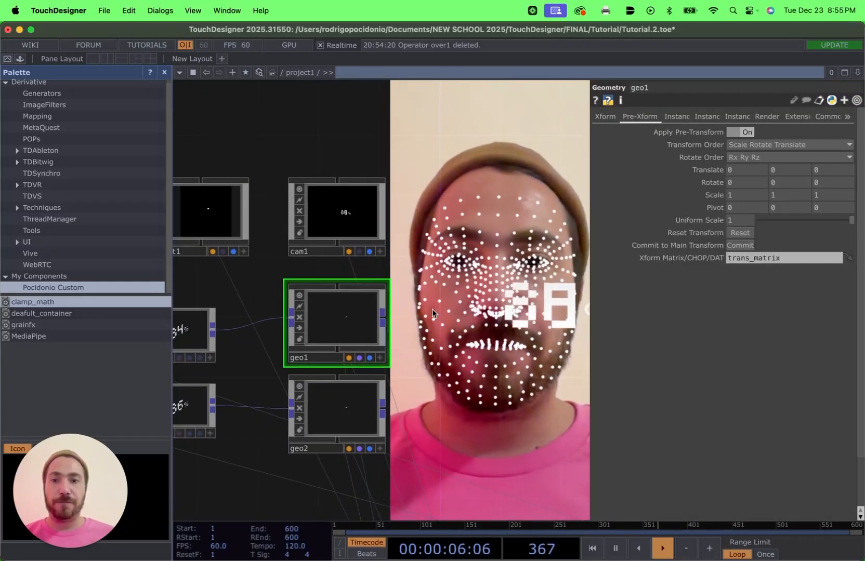
scroll(452, 307, left, 5)
scroll(350, 335, left, 5)
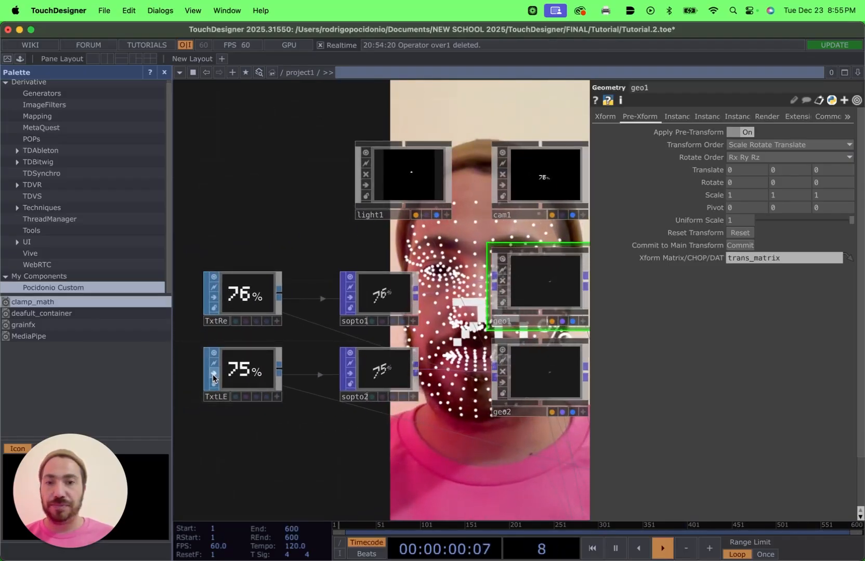
scroll(450, 323, down, 5)
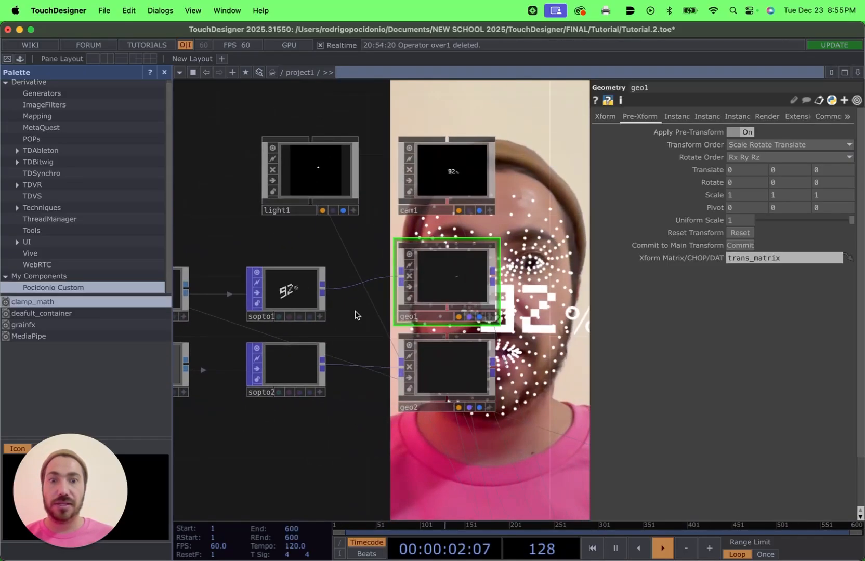
drag(452, 286, 301, 316)
drag(499, 269, 473, 318)
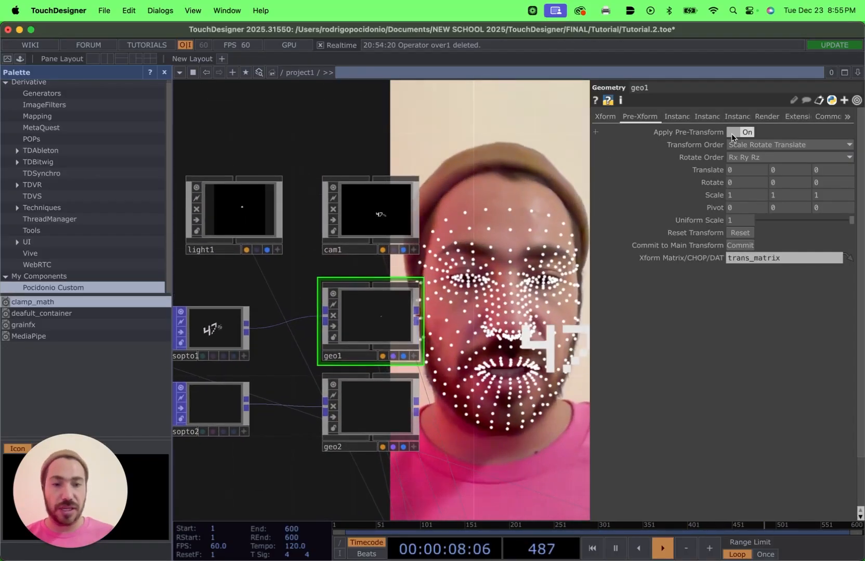
key(p)
drag(525, 223, 562, 196)
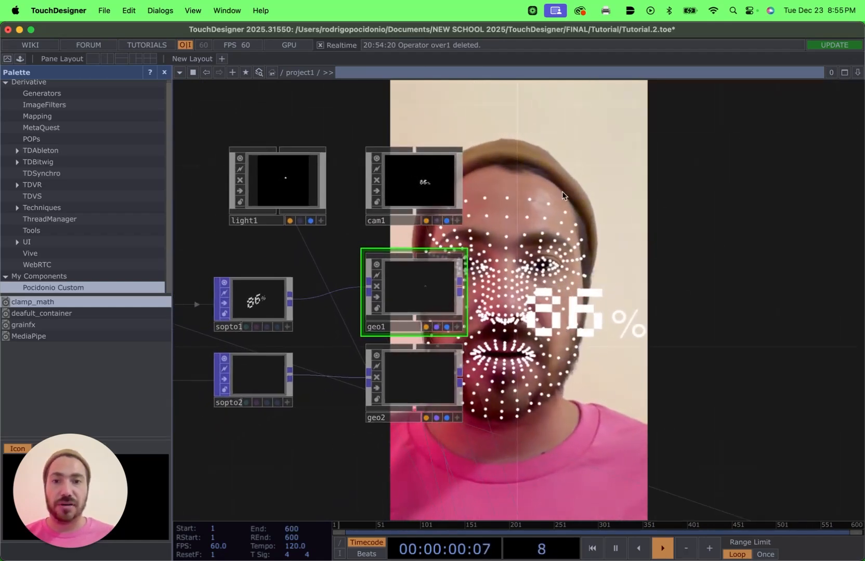
right_click(413, 287)
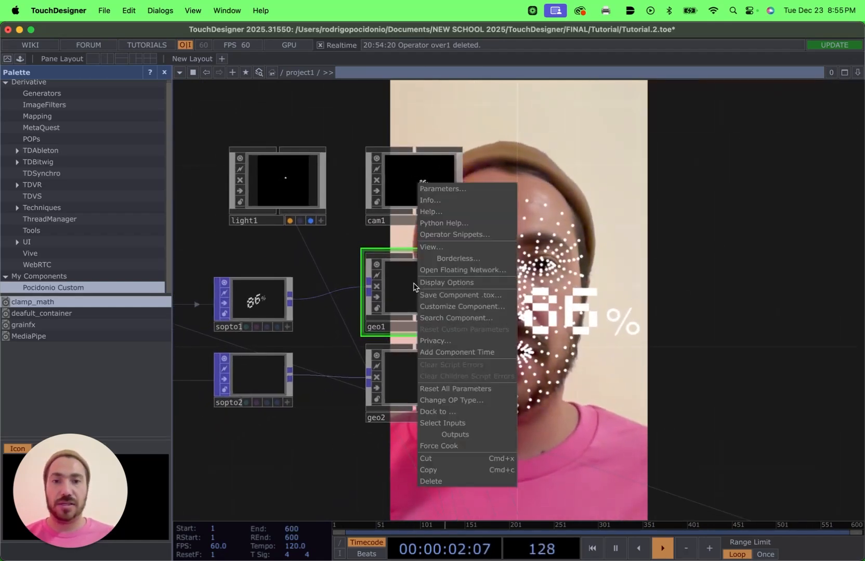
click(444, 189)
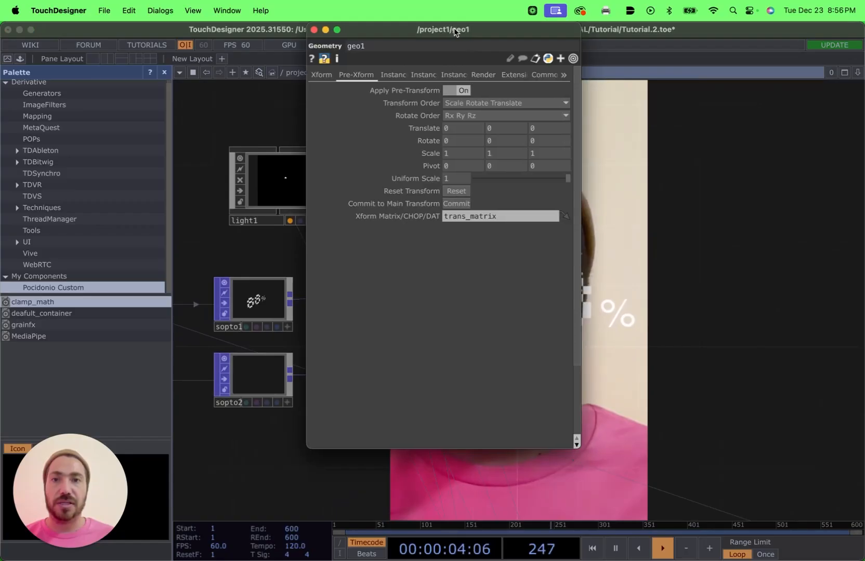
drag(453, 32, 141, 57)
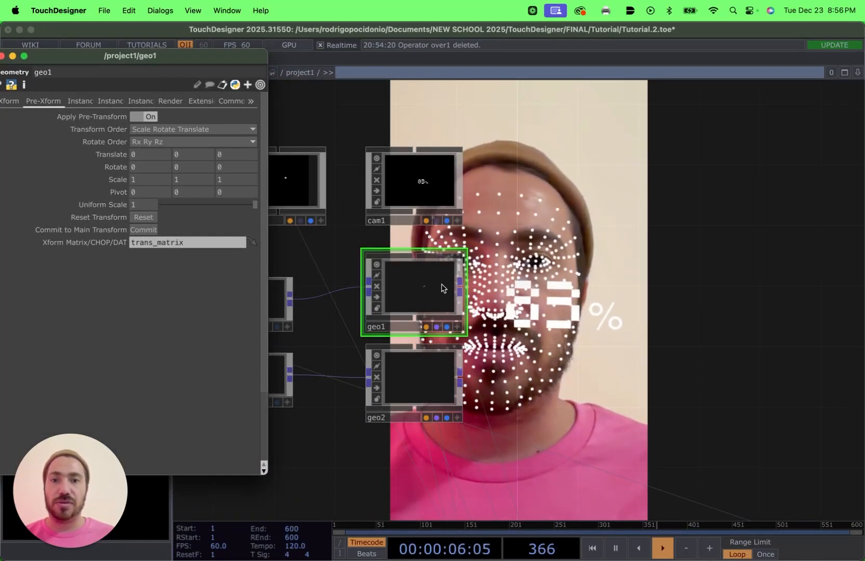
click(3, 56)
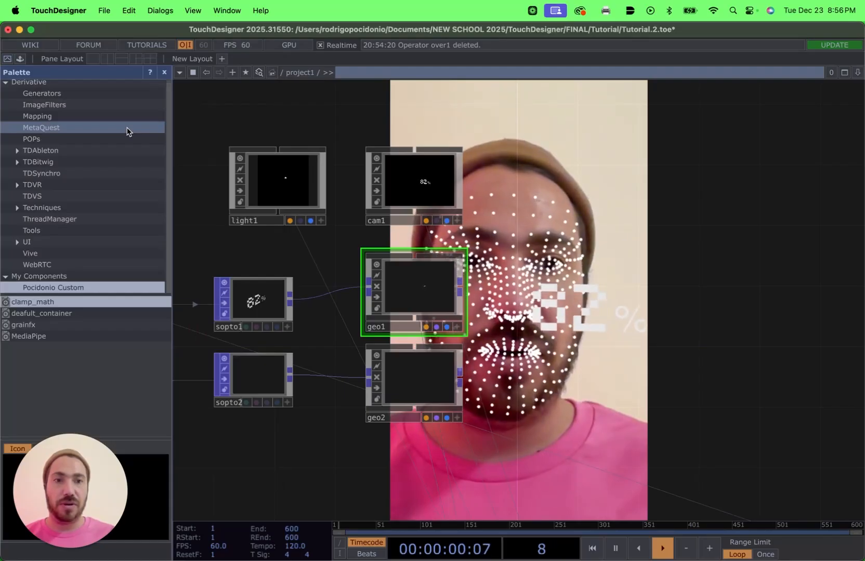
key(p)
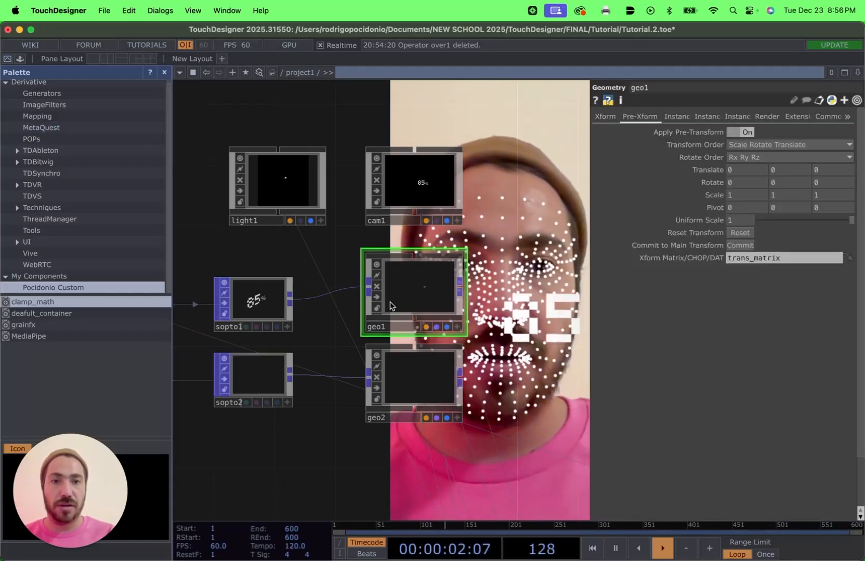
key(p)
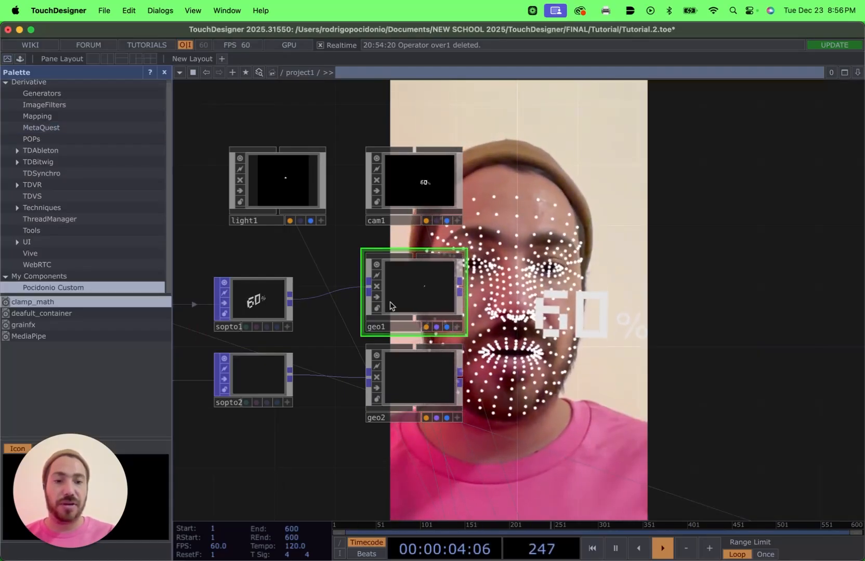
key(p)
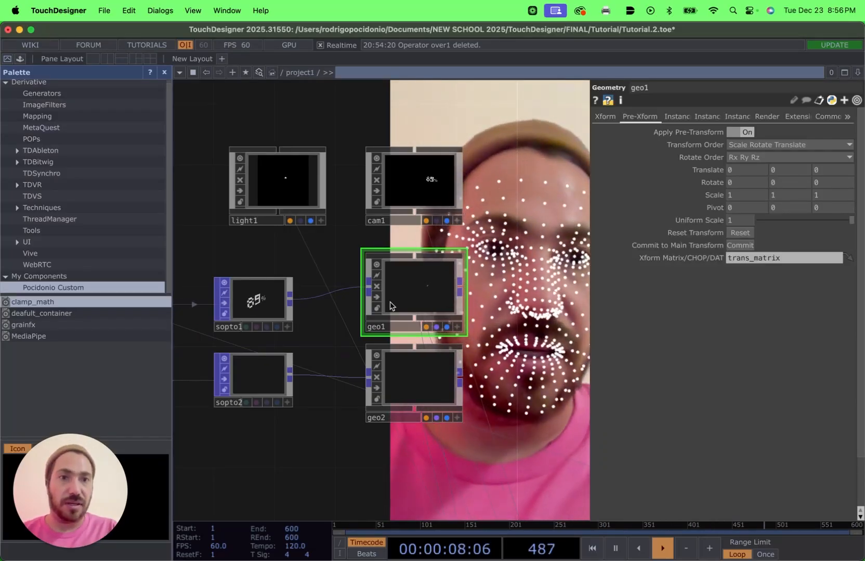
key(p)
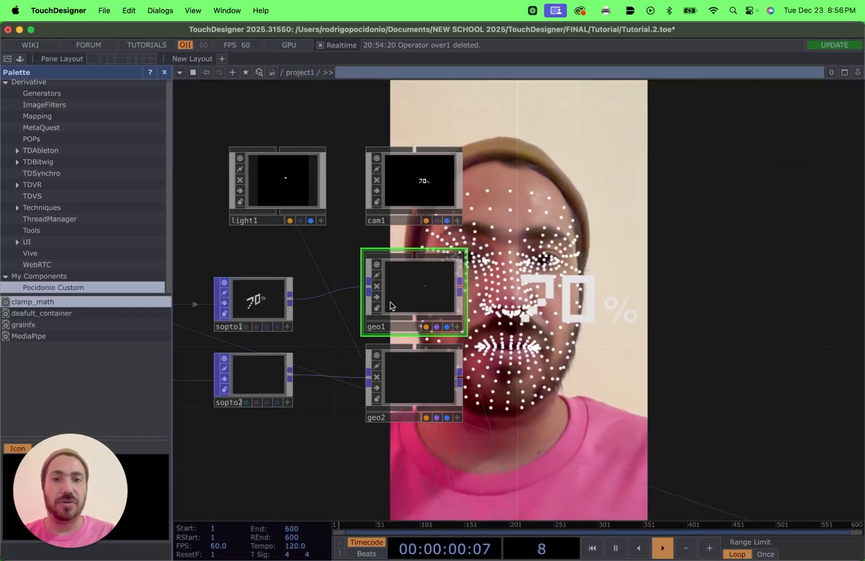
right_click(414, 296)
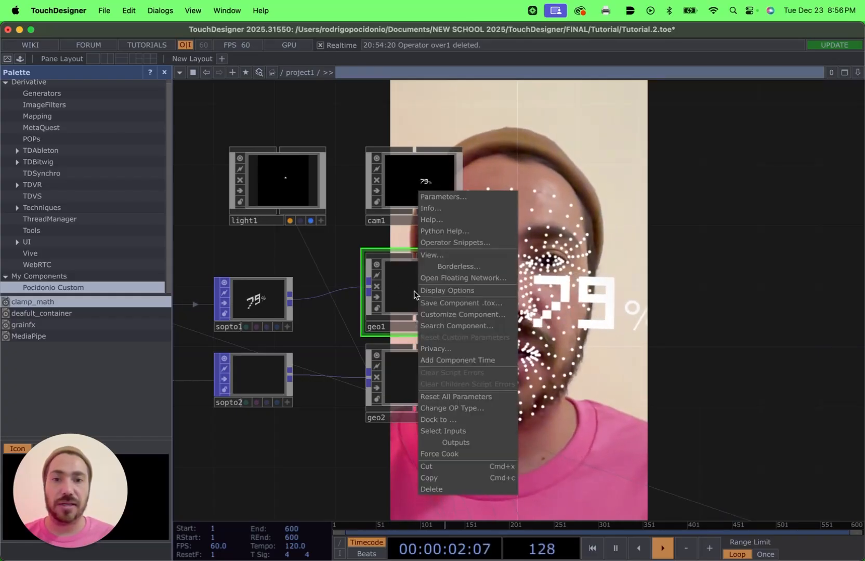
click(387, 300)
right_click(405, 291)
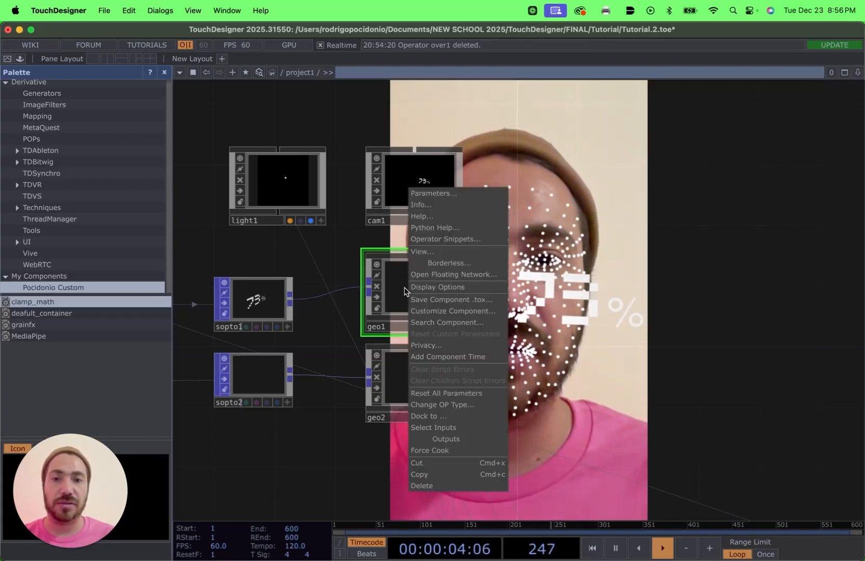
click(392, 290)
Show geo1's parameters in a floating window beside the composite and set its Xform Scale to .4 on all three axes.
right_click(403, 288)
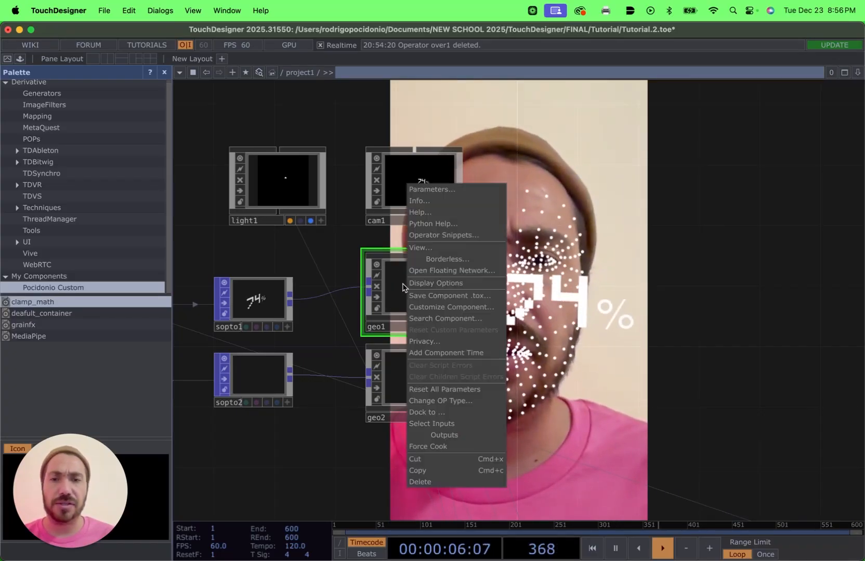
click(433, 189)
drag(423, 31, 196, 71)
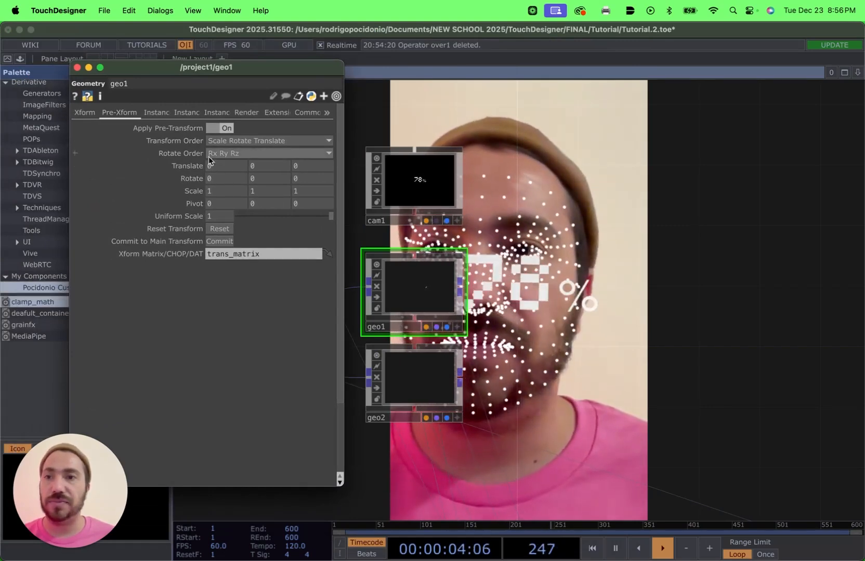
click(83, 115)
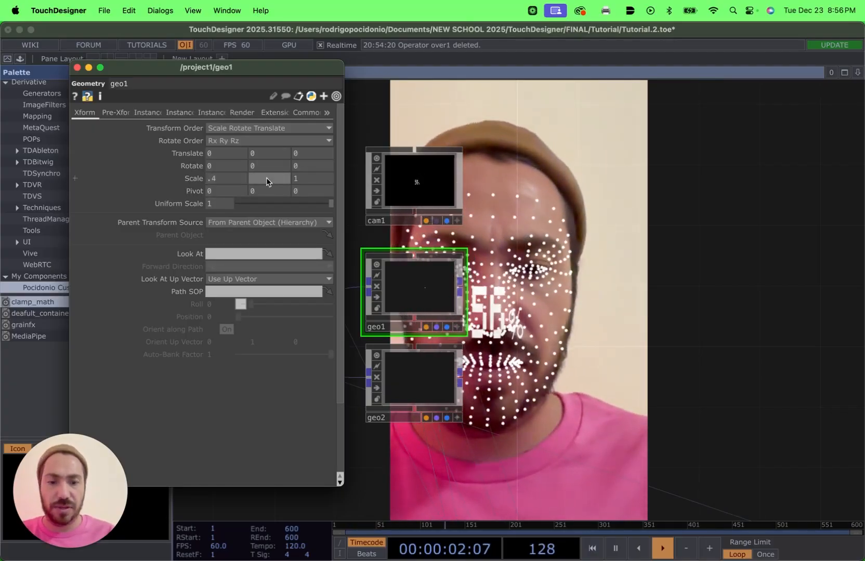
text(.4)
click(313, 180)
key(BackSpace)
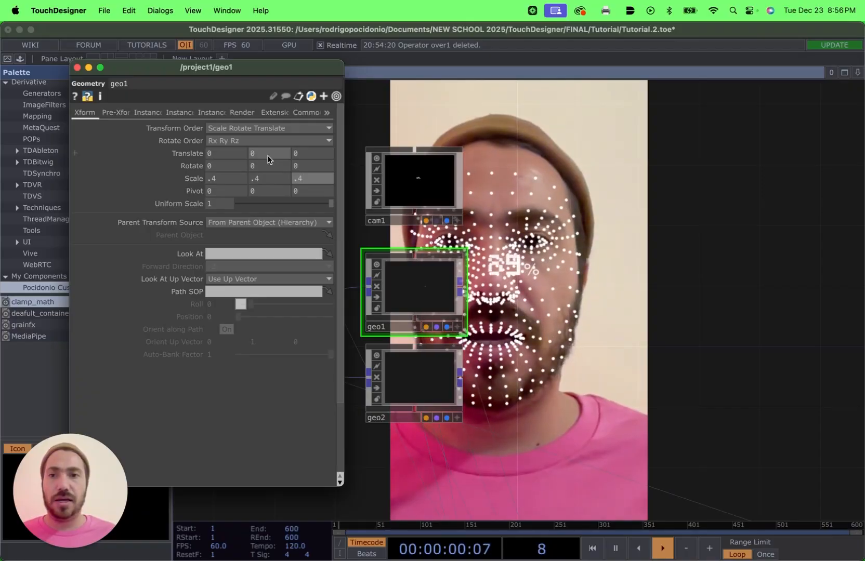
Set geo1's Translate to 2.2 in X and 0.3 in Y, and close its floating parameter window.
middle_drag(268, 160, 270, 131)
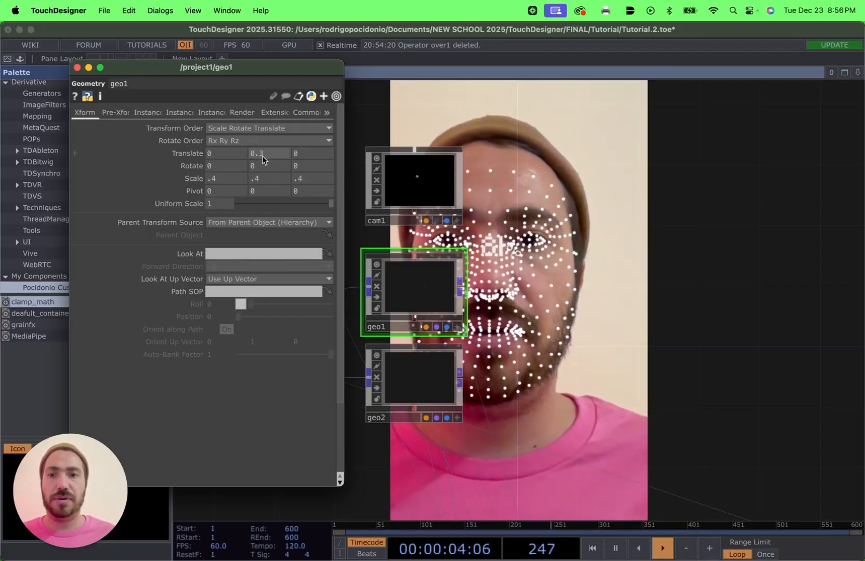
middle_drag(220, 155, 220, 133)
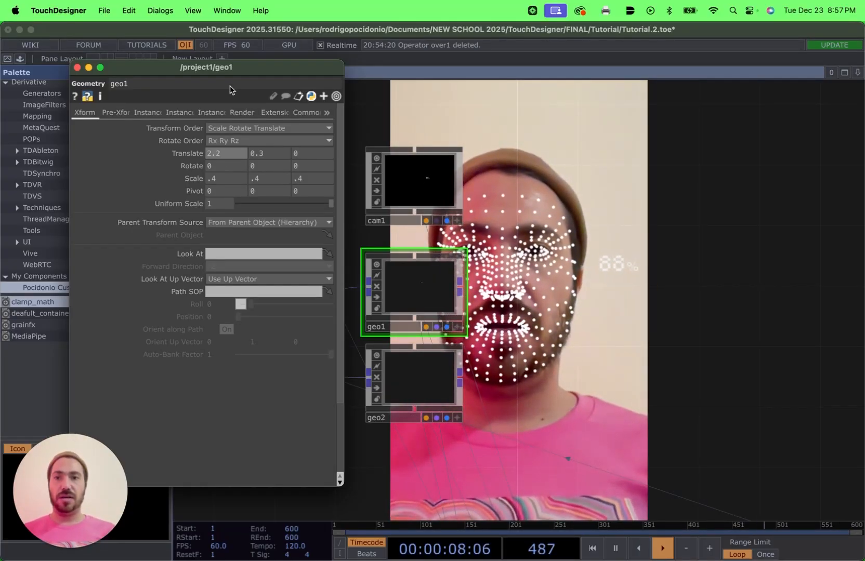
click(76, 69)
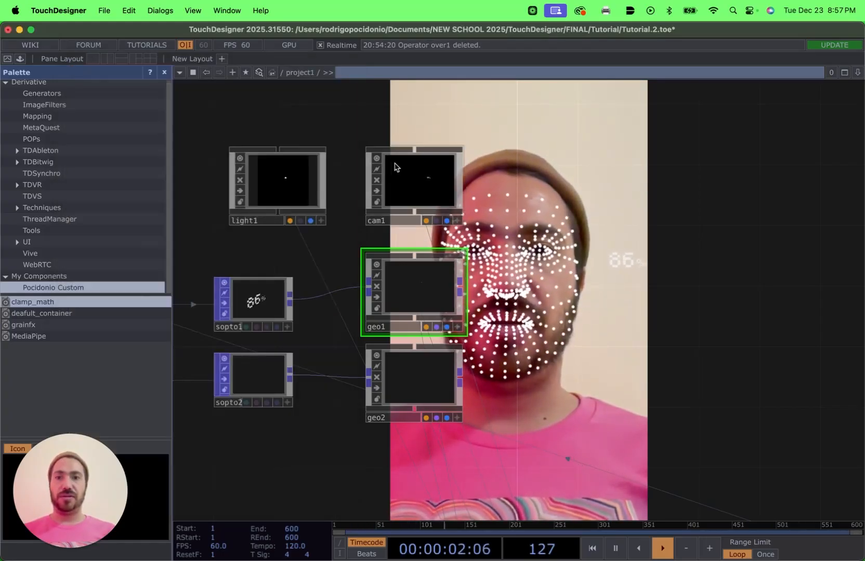
Show cam1's parameters in a floating window and raise its Xform Translate Z to about 0.496.
click(395, 165)
key(p)
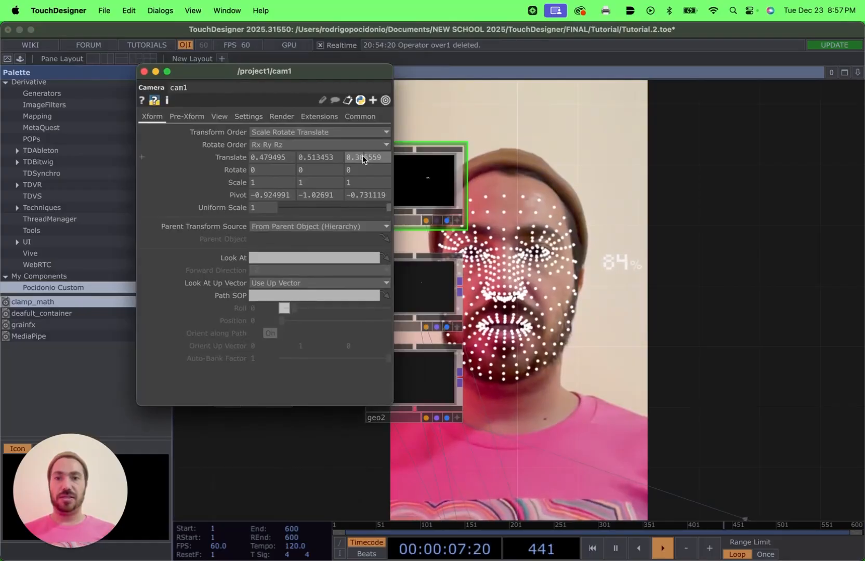
middle_drag(362, 155, 359, 136)
key(super+z)
key(super+z)
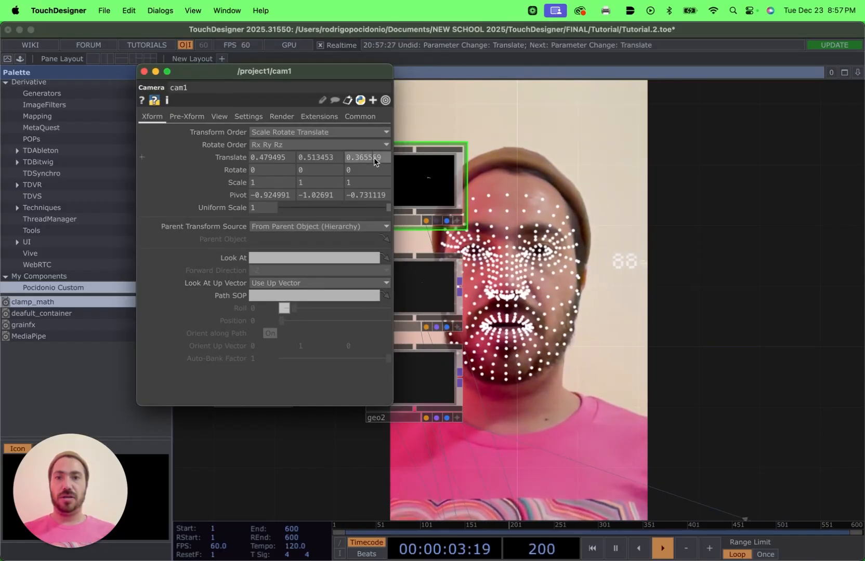
middle_drag(382, 164, 375, 140)
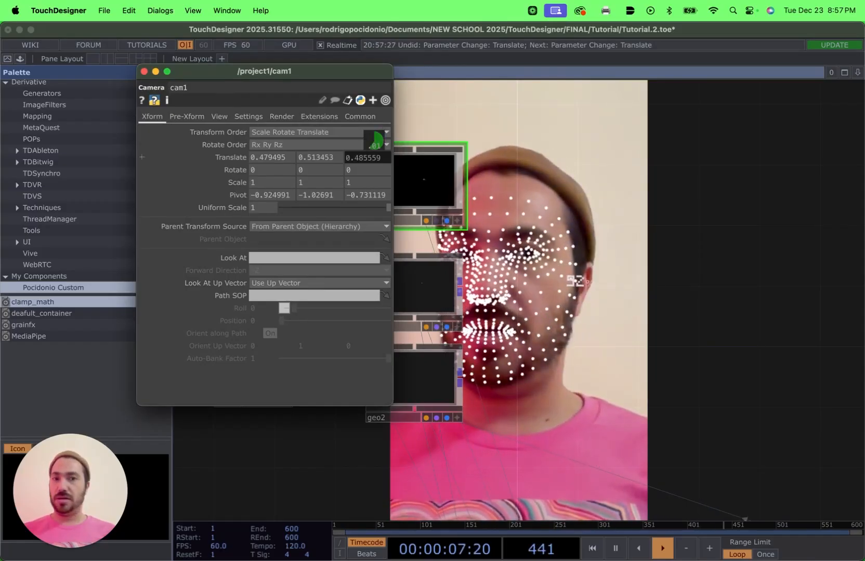
Adjust cam1's Translate to about 0.486 in X and 0.502 in Y to shift the percentage text beside the face.
middle_drag(325, 158, 321, 134)
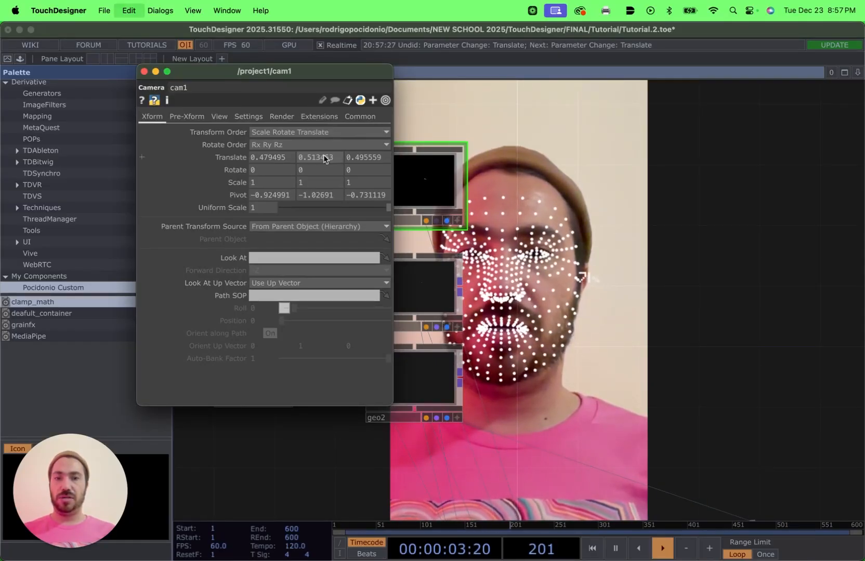
middle_drag(322, 157, 323, 142)
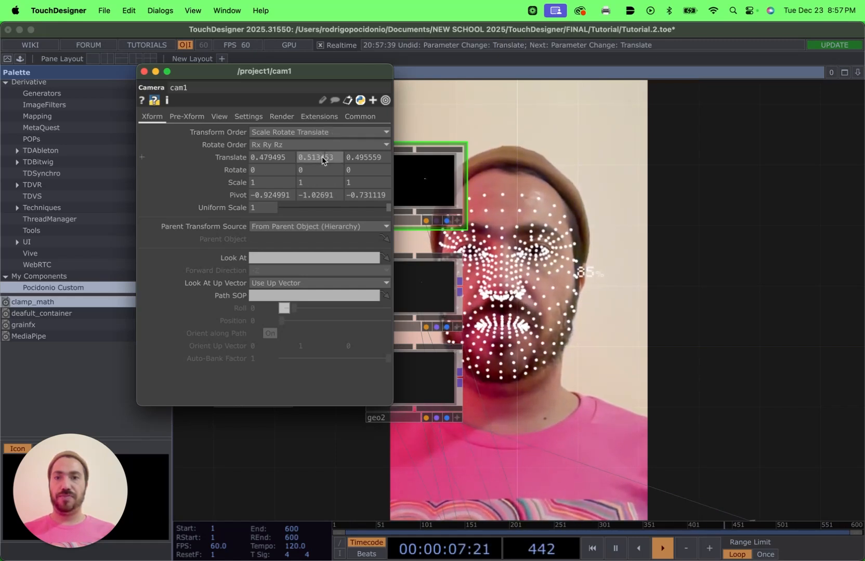
drag(323, 158, 317, 182)
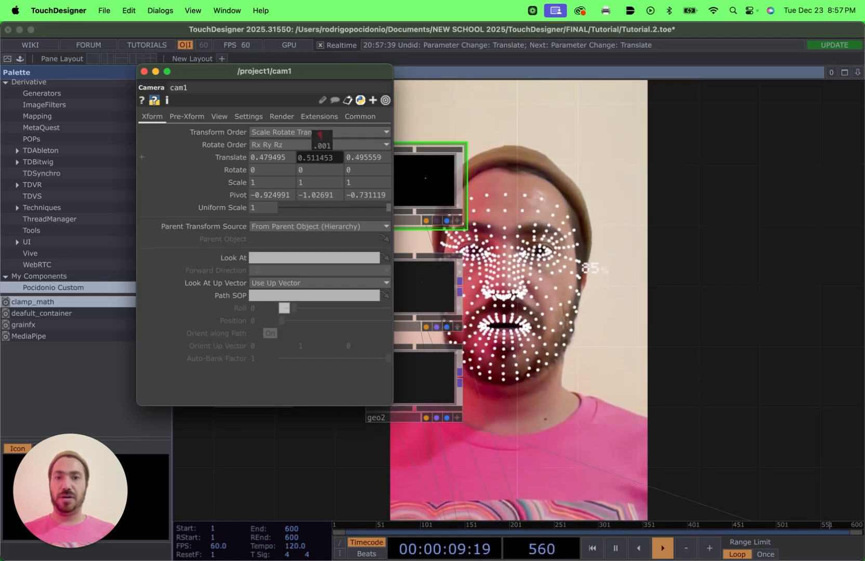
middle_drag(317, 136, 277, 135)
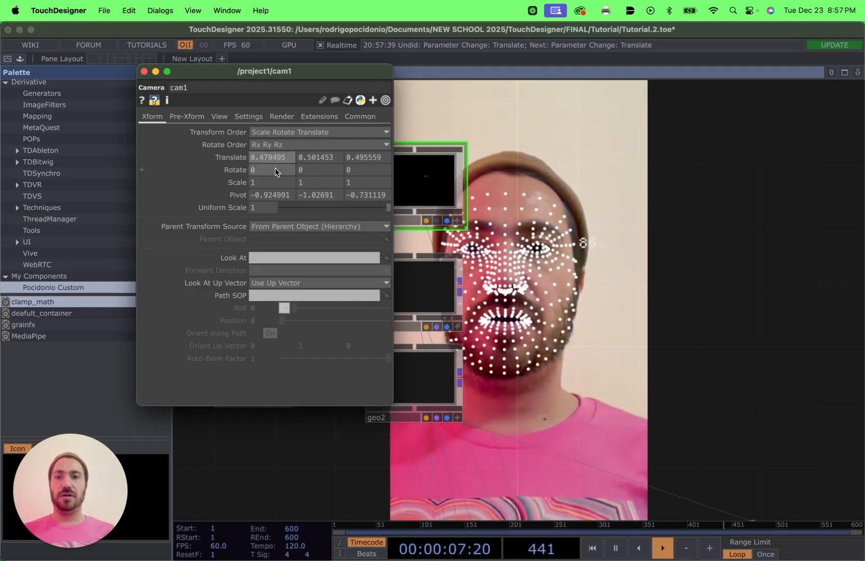
middle_drag(272, 160, 316, 139)
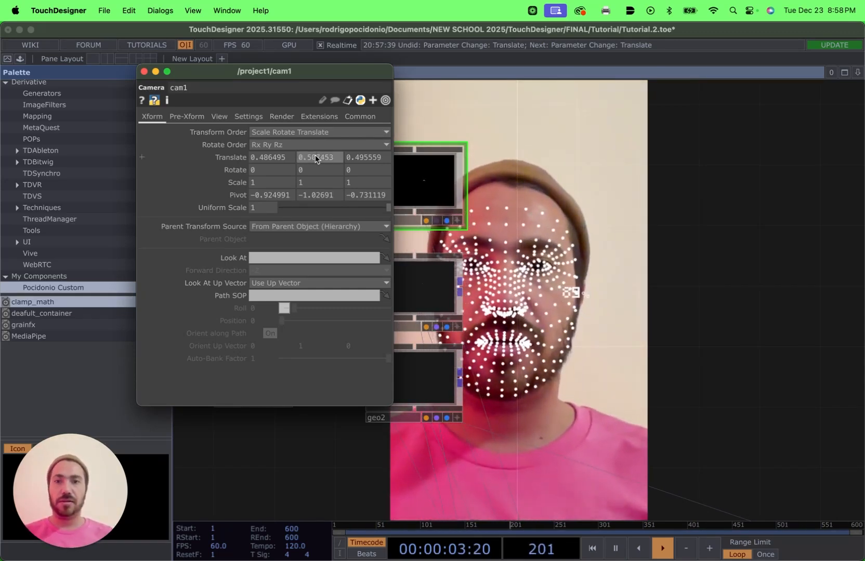
middle_drag(315, 158, 322, 183)
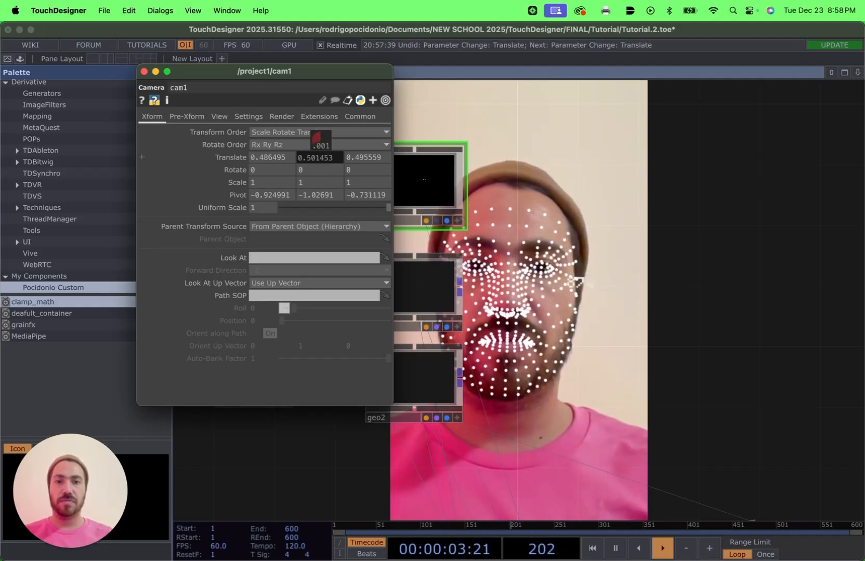
middle_drag(320, 146, 321, 159)
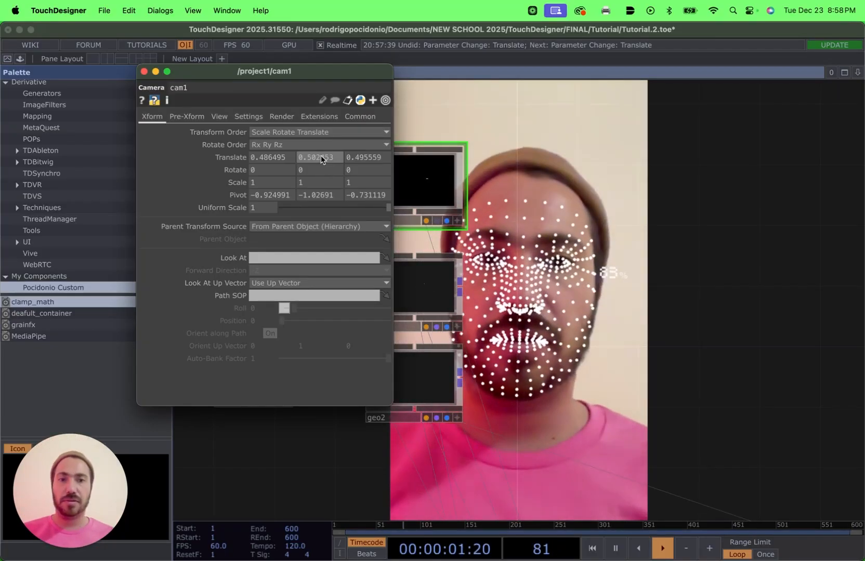
Fine-tune cam1's Translate to about 0.478 in X, 0.509 in Y and 0.566 in Z, and close its floating parameter window.
middle_click(372, 158)
middle_drag(372, 158, 369, 136)
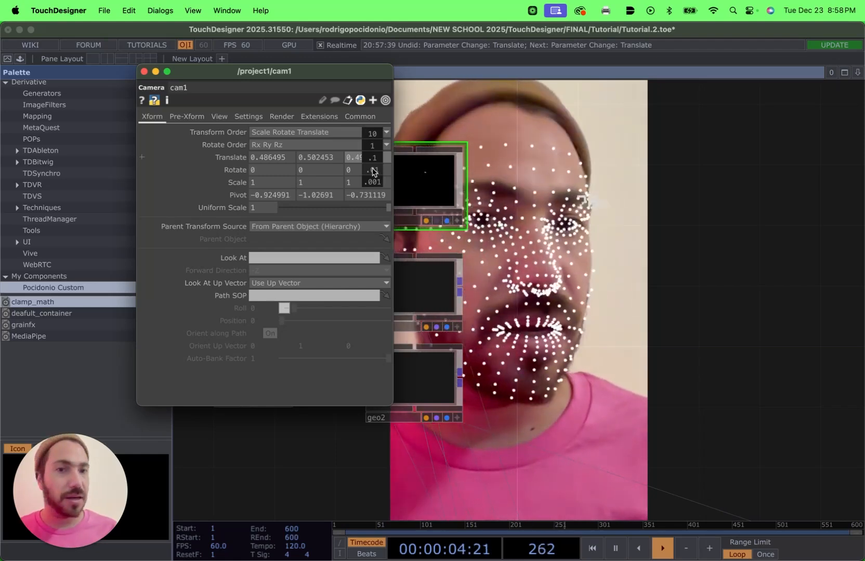
mouse_move(372, 171)
middle_down()
mouse_move(377, 136)
mouse_move(372, 157)
middle_up()
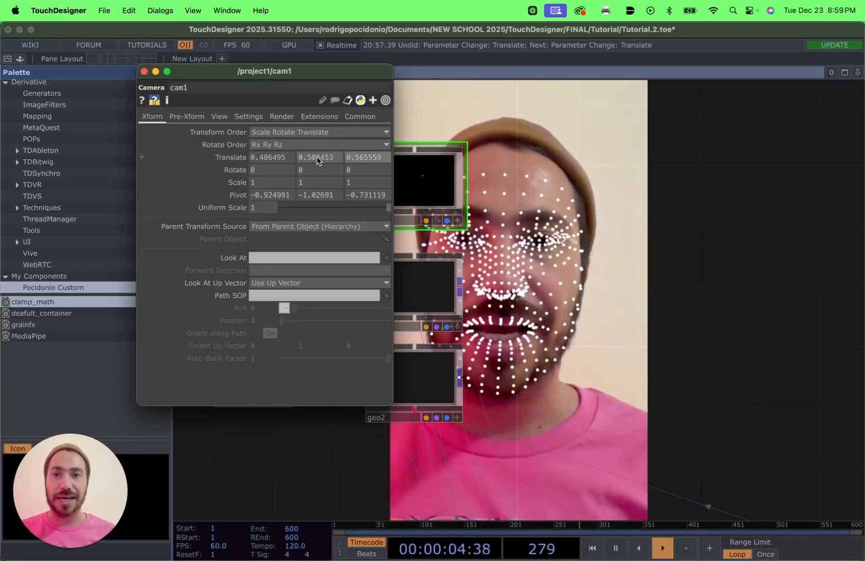
middle_drag(309, 160, 310, 136)
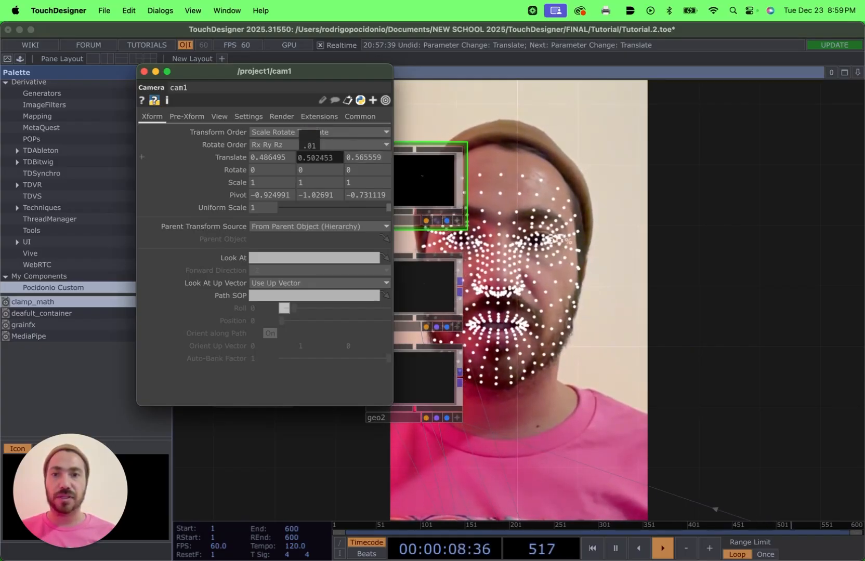
drag(310, 137, 307, 183)
drag(310, 136, 278, 140)
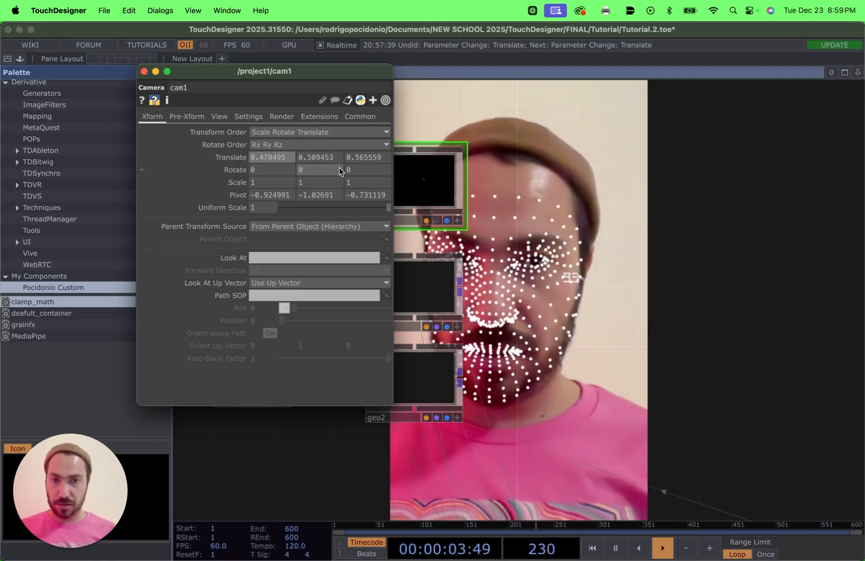
click(143, 73)
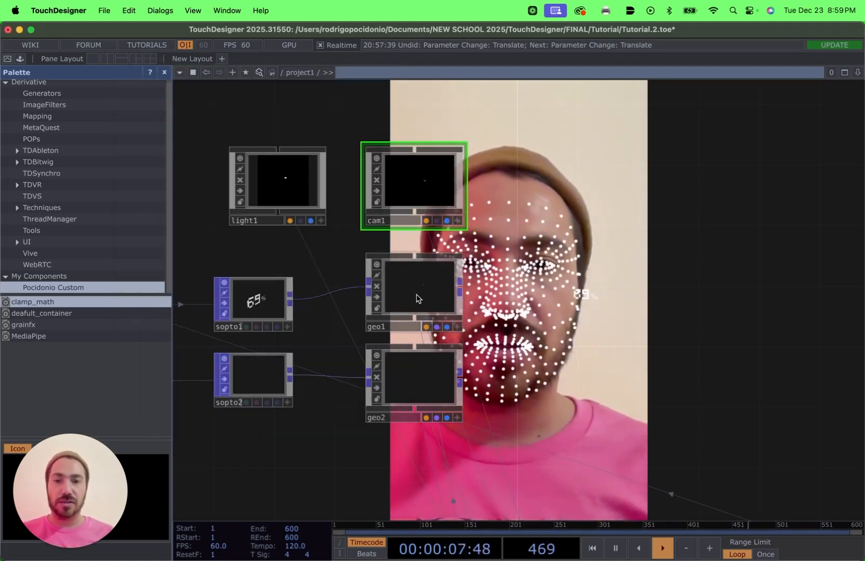
Show geo1's parameters in a floating window placed clear of the face composite.
click(395, 285)
right_click(395, 285)
click(405, 199)
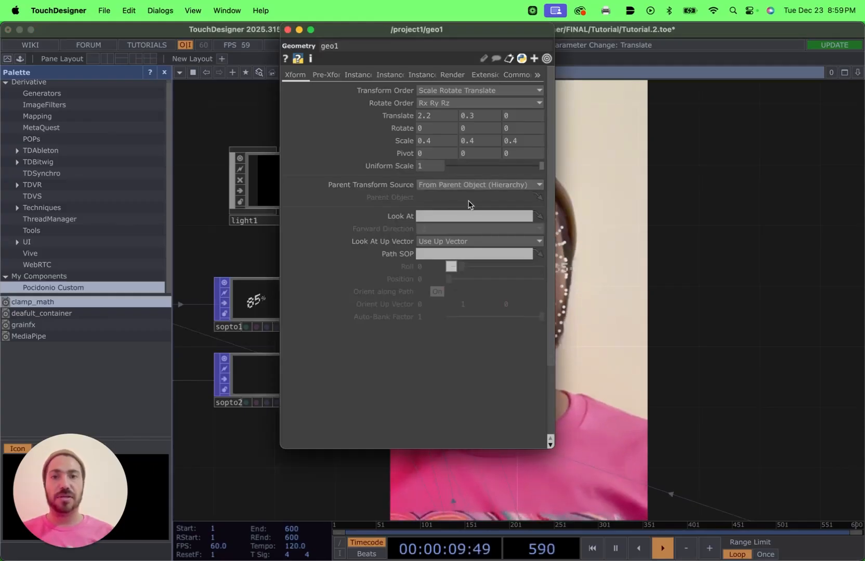
drag(434, 47, 304, 85)
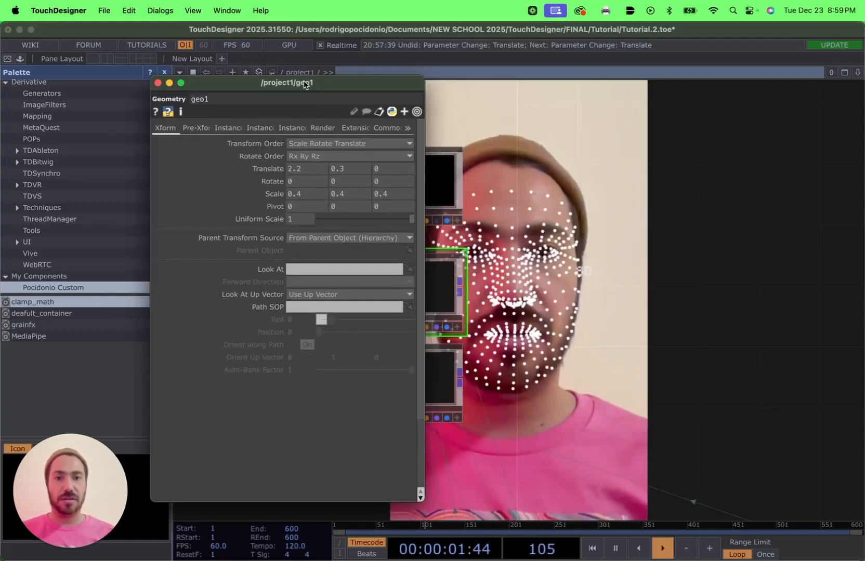
Set geo1's Xform Scale to 0.6 in X and Y and 1 in Z, and close its floating parameter window.
click(313, 192)
key(BackSpace)
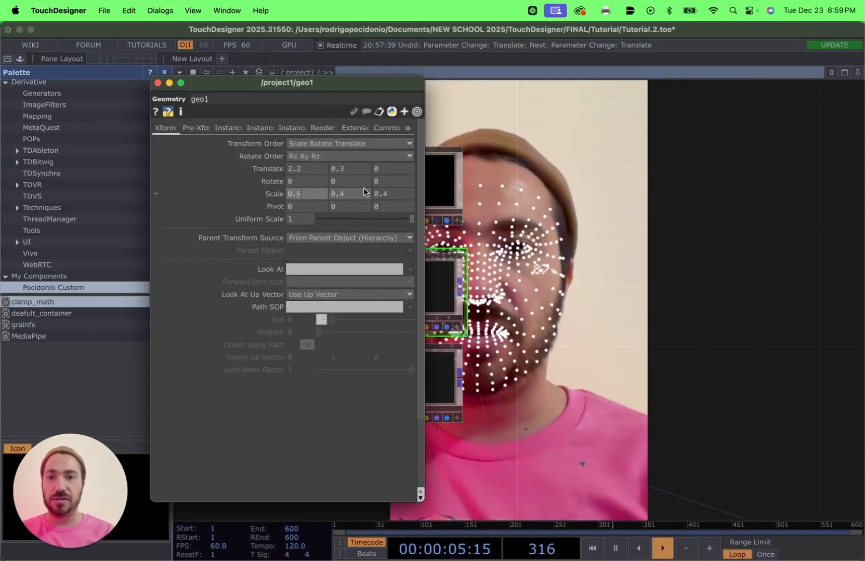
text(6)
click(349, 198)
key(BackSpace)
text(6)
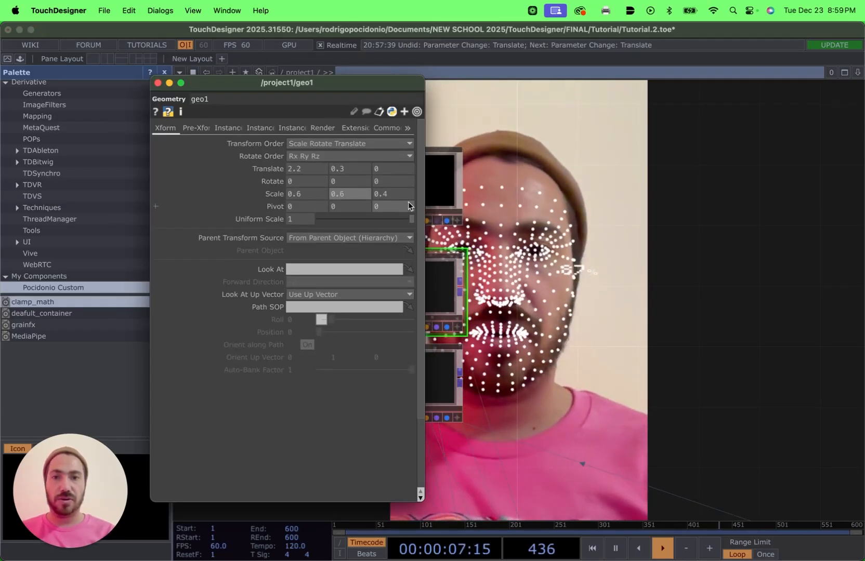
click(394, 196)
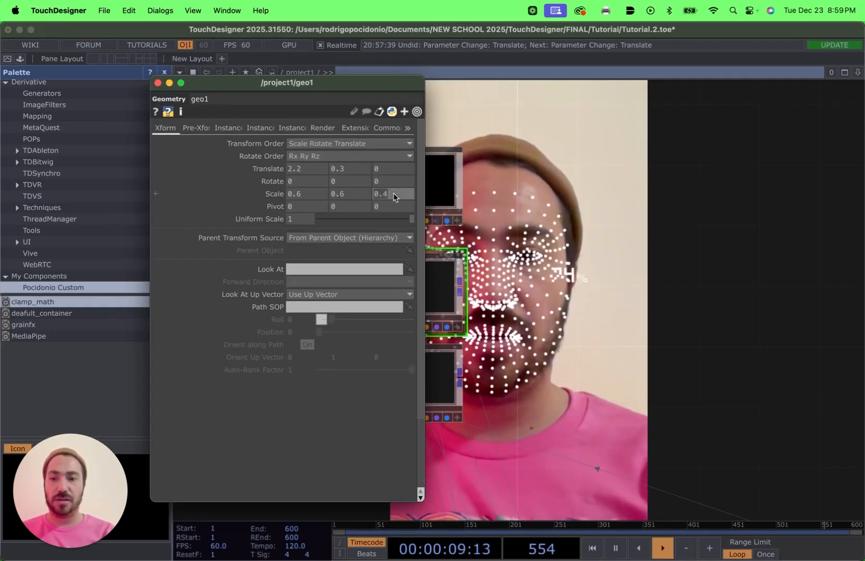
key(Return)
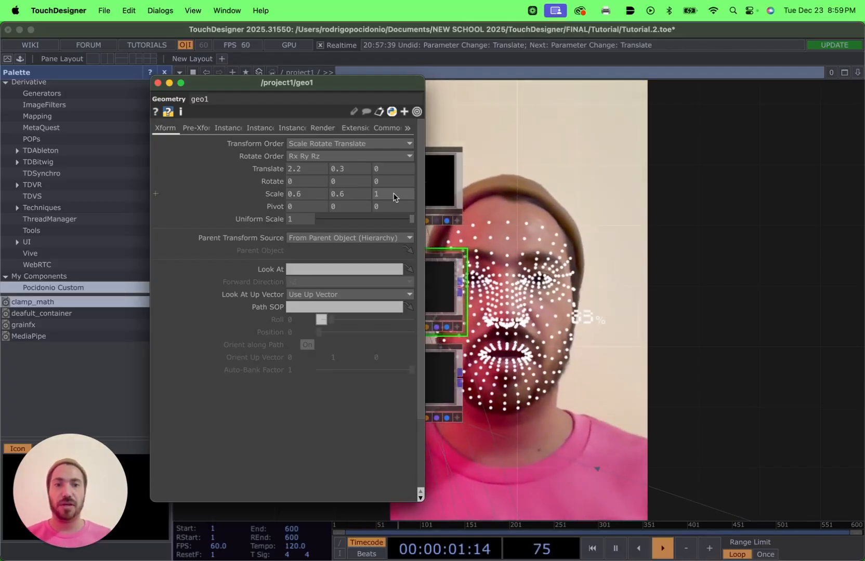
click(159, 83)
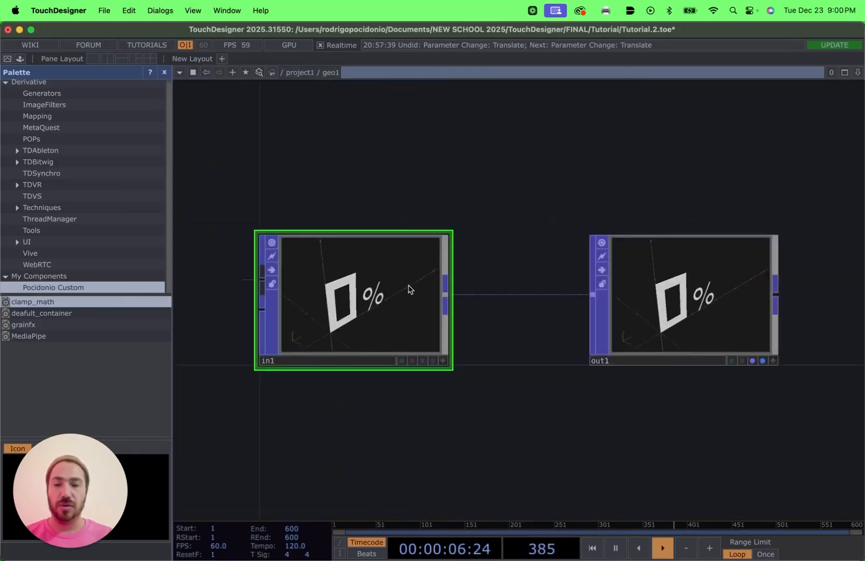
scroll(408, 287, down, 8)
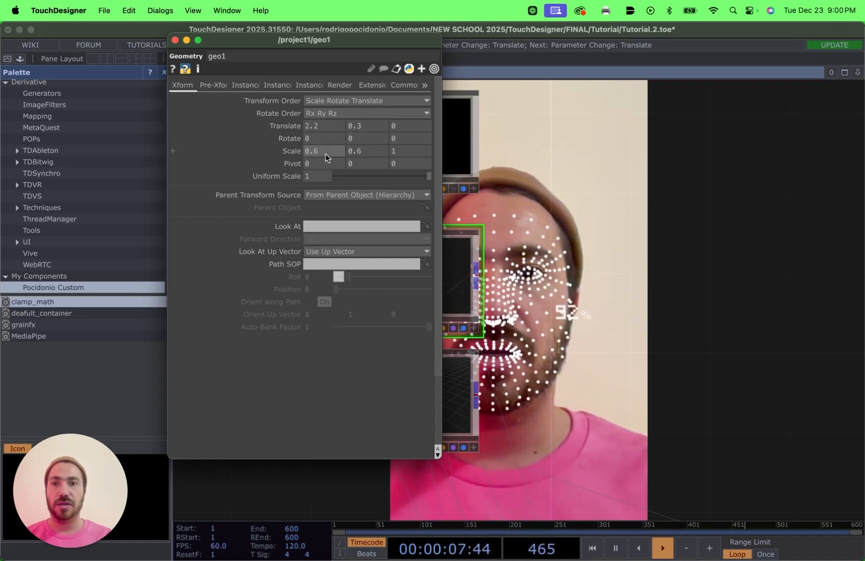
click(559, 187)
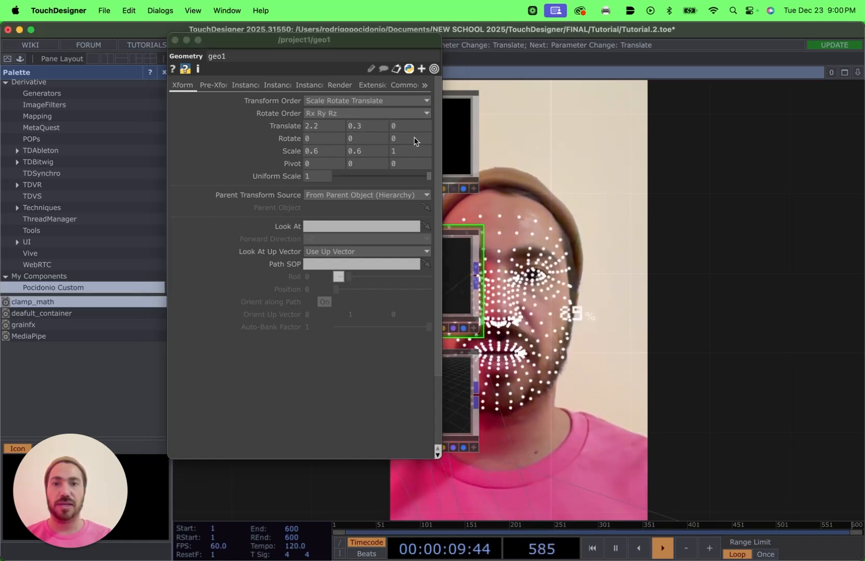
click(175, 40)
Turn off the bypass on the TxtLE text node that feeds sopto2 and geo2.
click(261, 367)
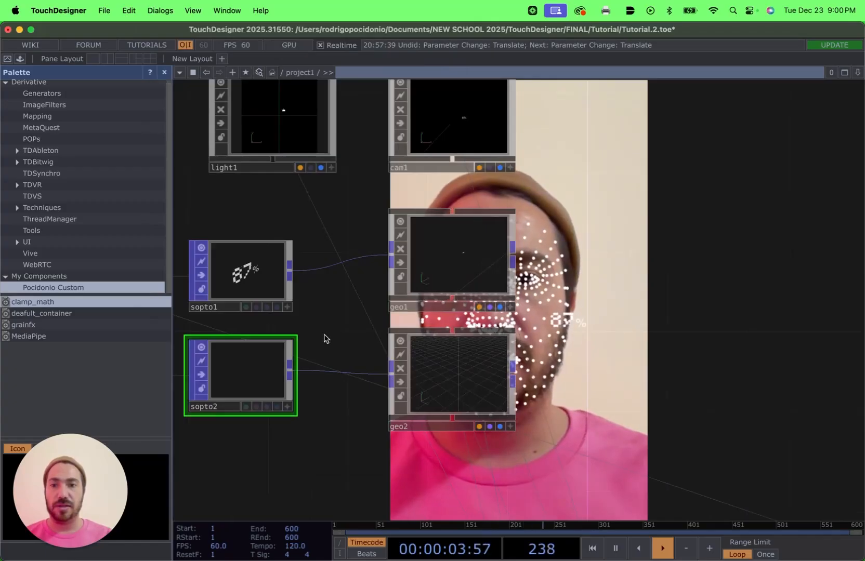
scroll(323, 339, left, 5)
scroll(254, 346, left, 5)
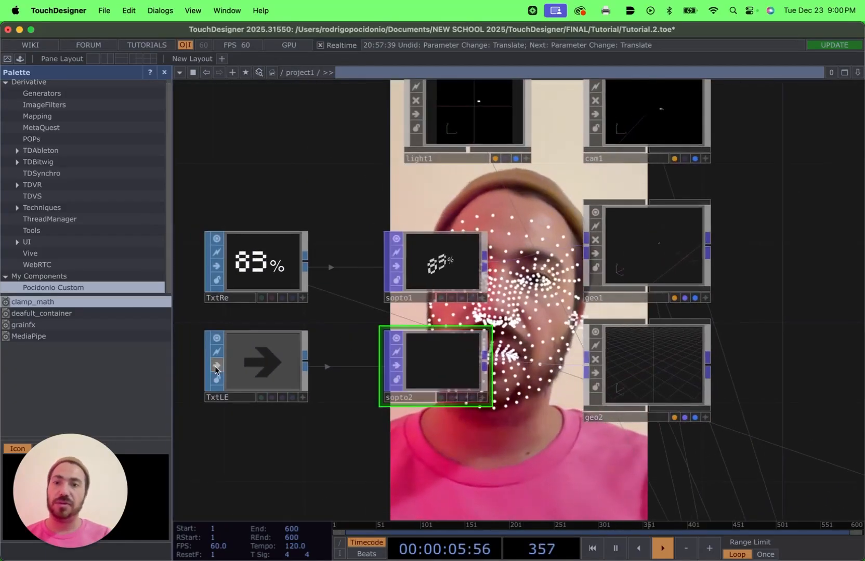
drag(366, 330, 296, 322)
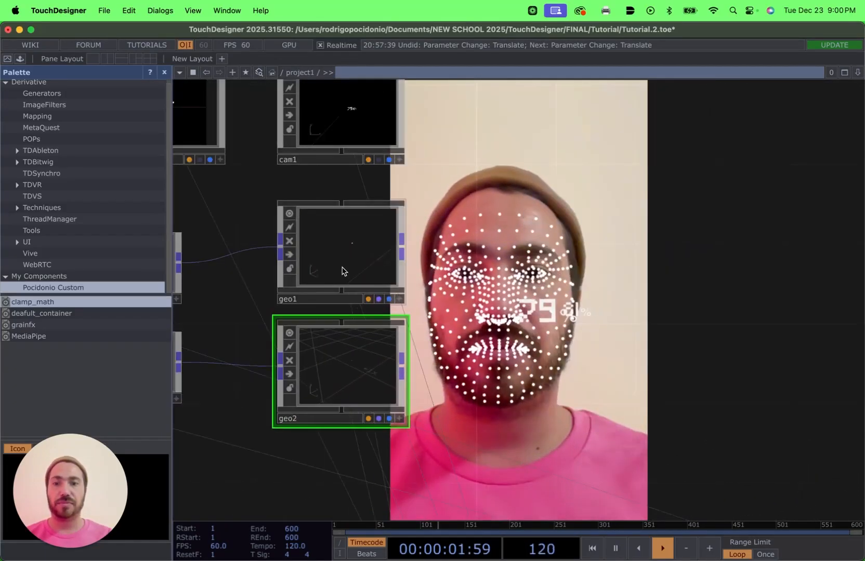
Check geo1's Xform values in its floating parameter window and close the window.
click(342, 271)
right_click(344, 172)
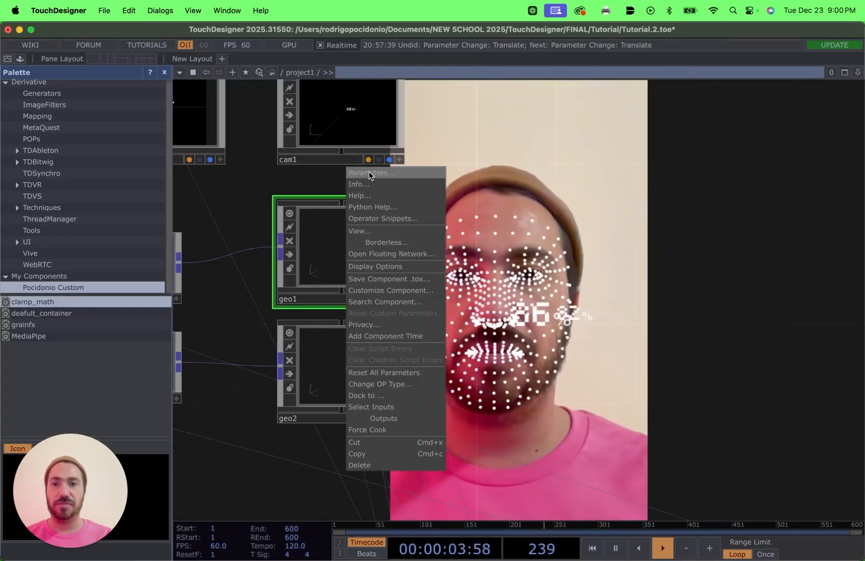
click(368, 171)
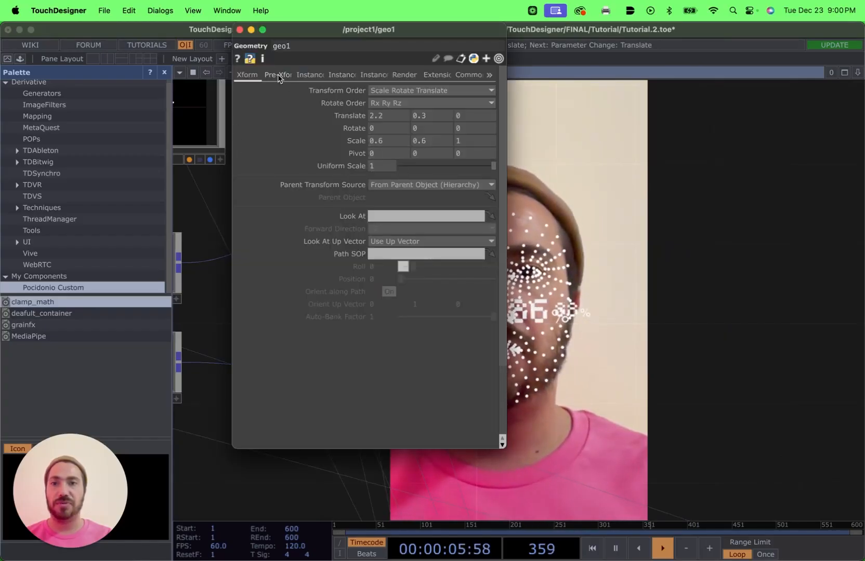
click(240, 30)
Set geo2's Pre-Xform Scale to .6 in X and Y through its floating parameter window, and close the window.
click(368, 355)
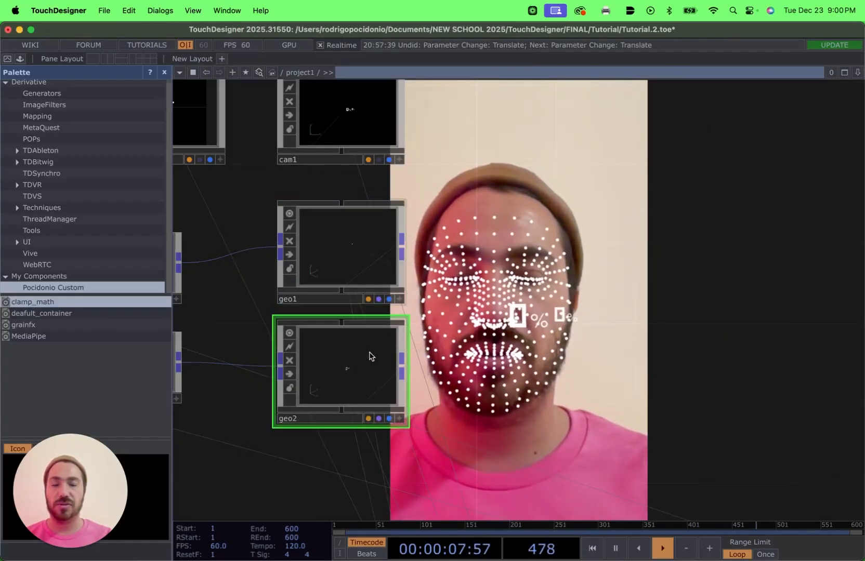
right_click(369, 356)
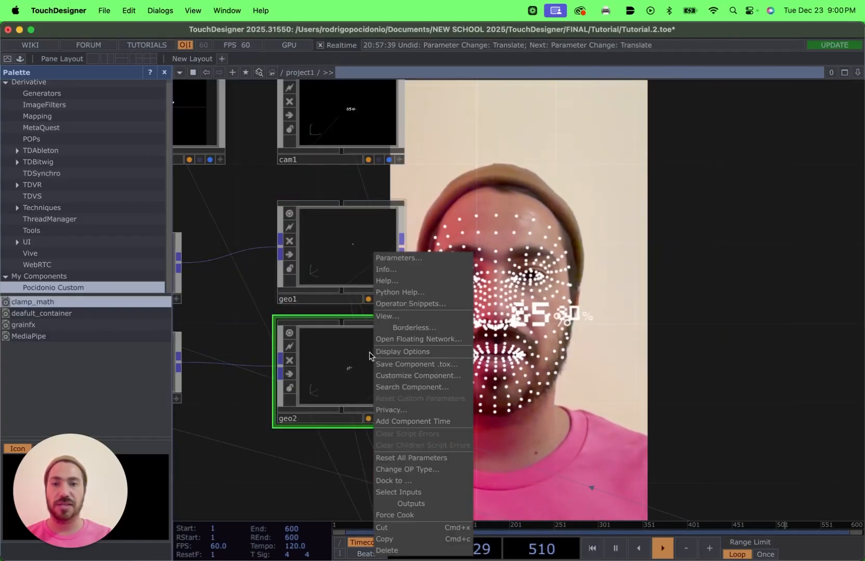
click(397, 260)
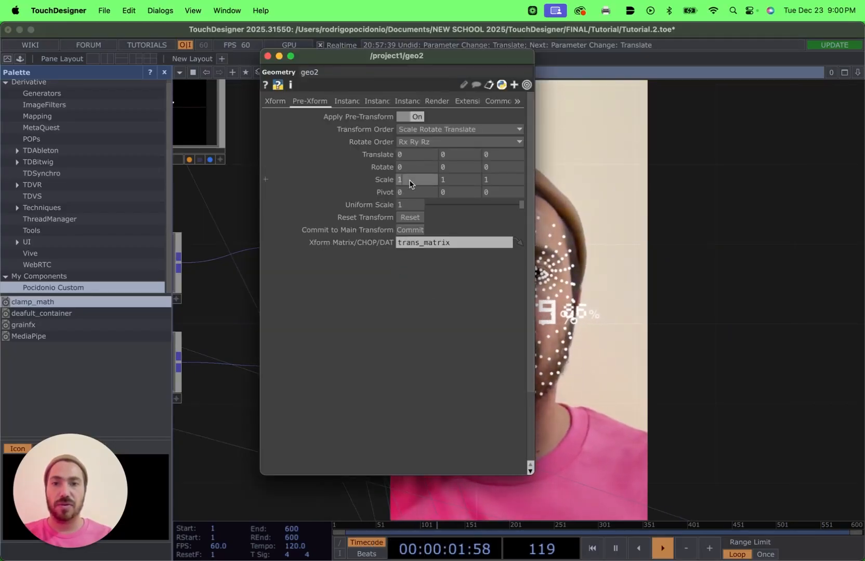
click(409, 183)
text(.6)
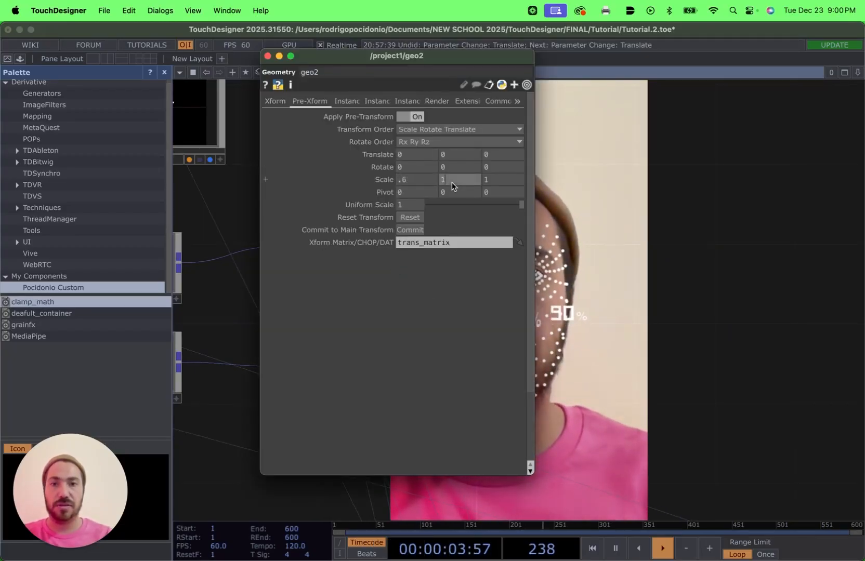
text(.6)
key(Return)
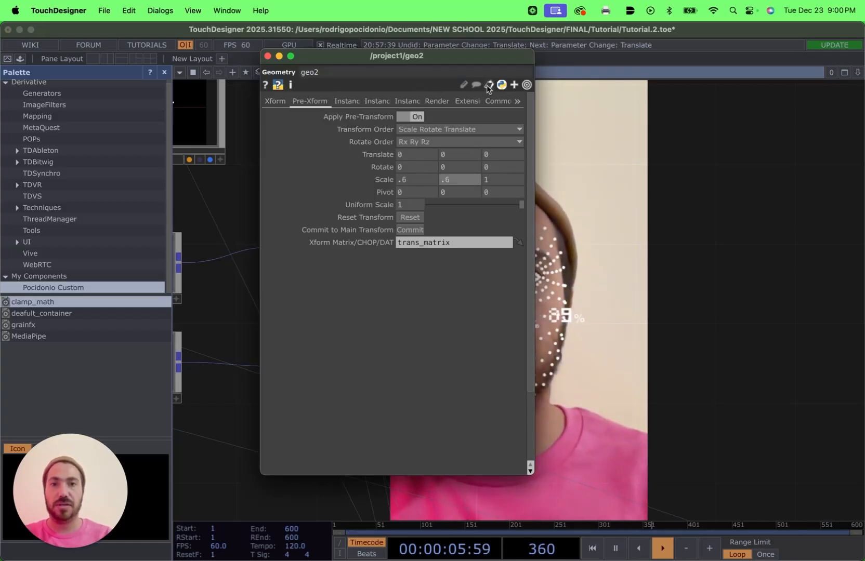
drag(463, 60, 369, 151)
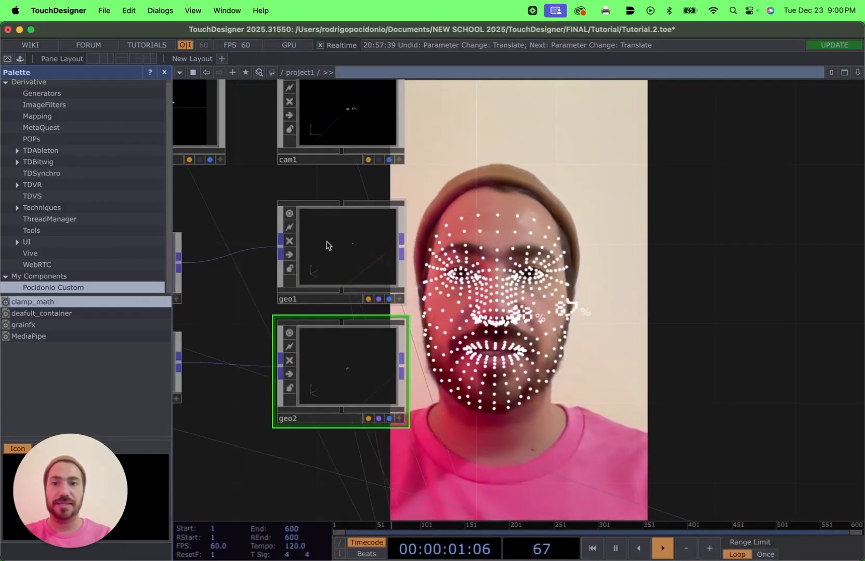
Review geo1's Xform Translate values in its floating parameter window and close the window.
right_click(326, 244)
click(356, 147)
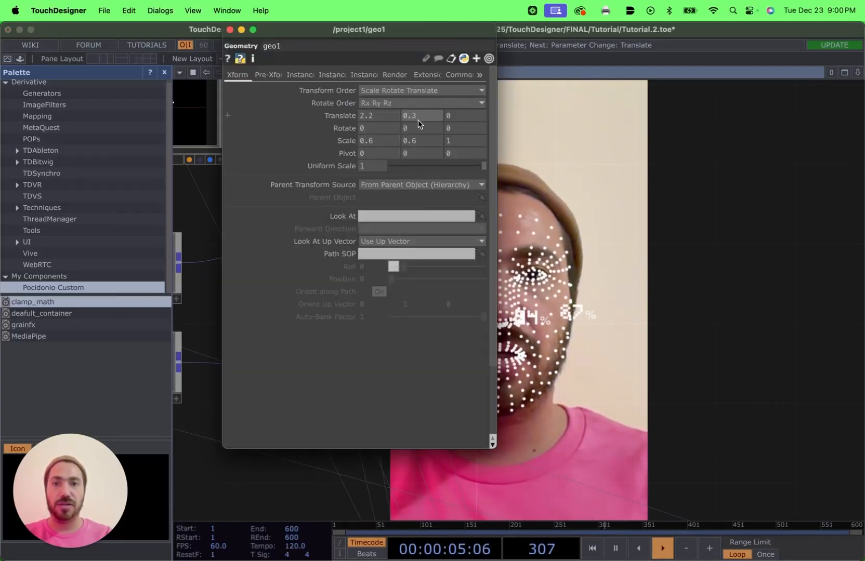
click(230, 30)
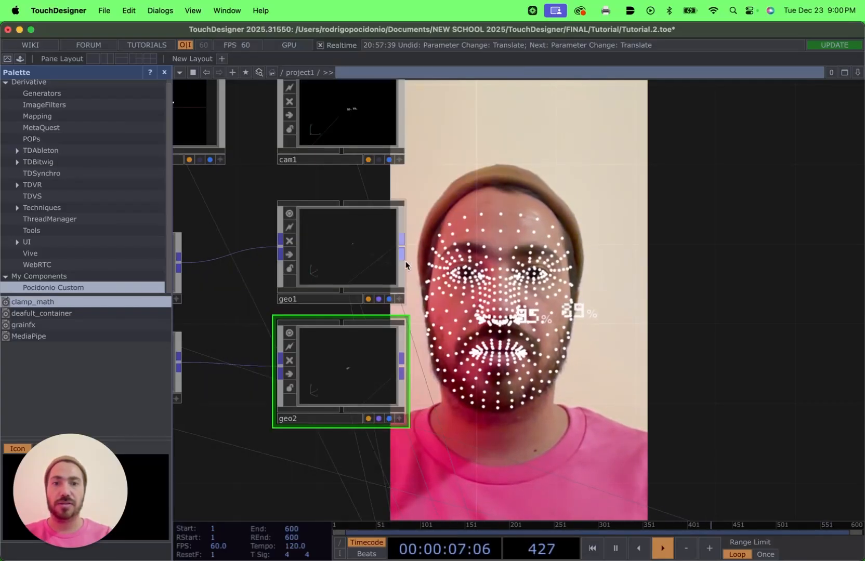
Set geo2's Pre-Xform Translate to about -5.42 in X and .3 in Y through its floating parameter window, and close the window.
right_click(363, 346)
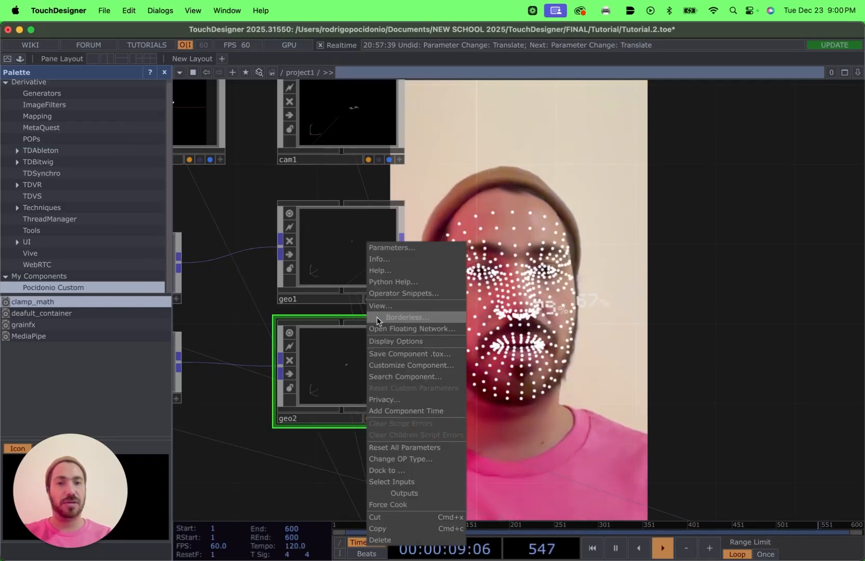
click(314, 354)
right_click(314, 353)
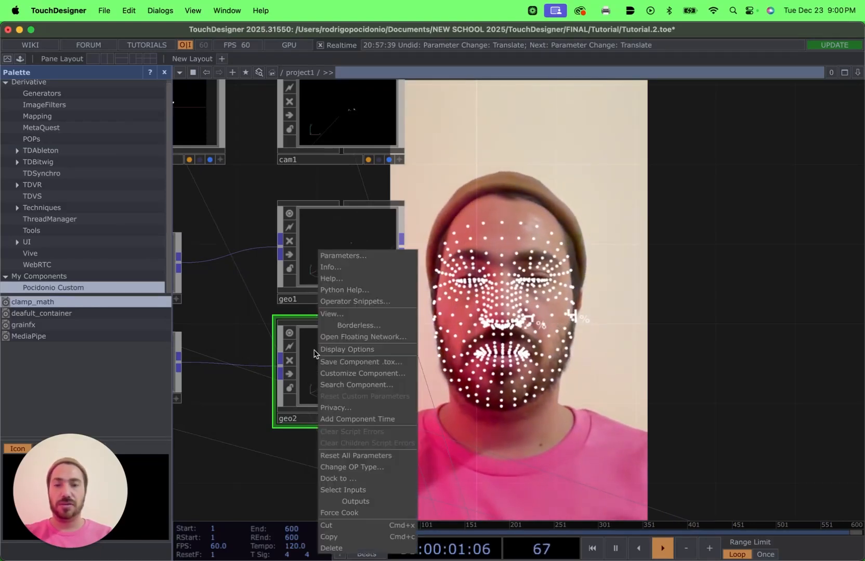
click(357, 256)
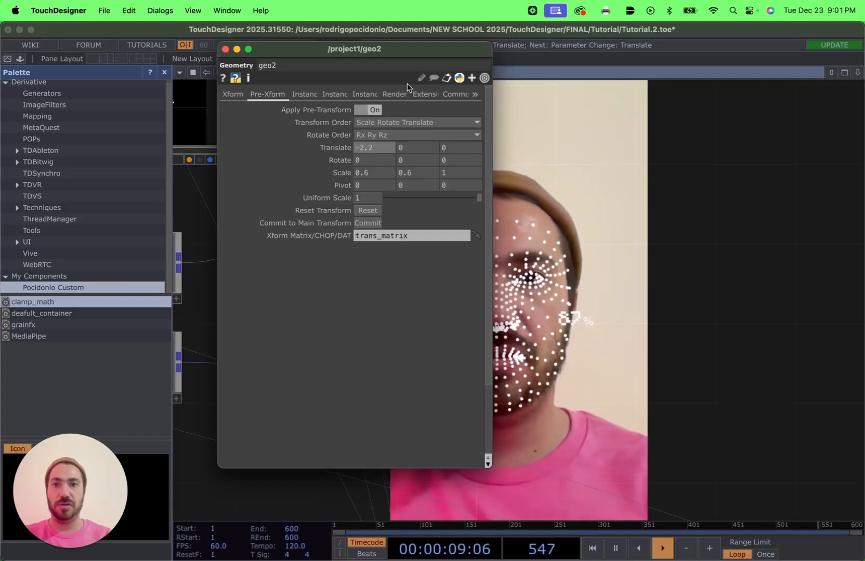
drag(403, 50, 280, 107)
click(300, 203)
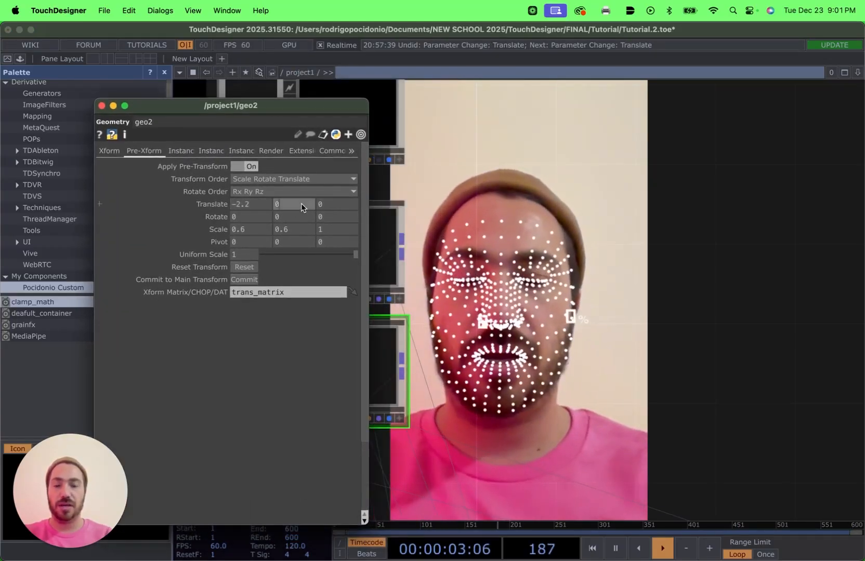
text(-.3)
key(Return)
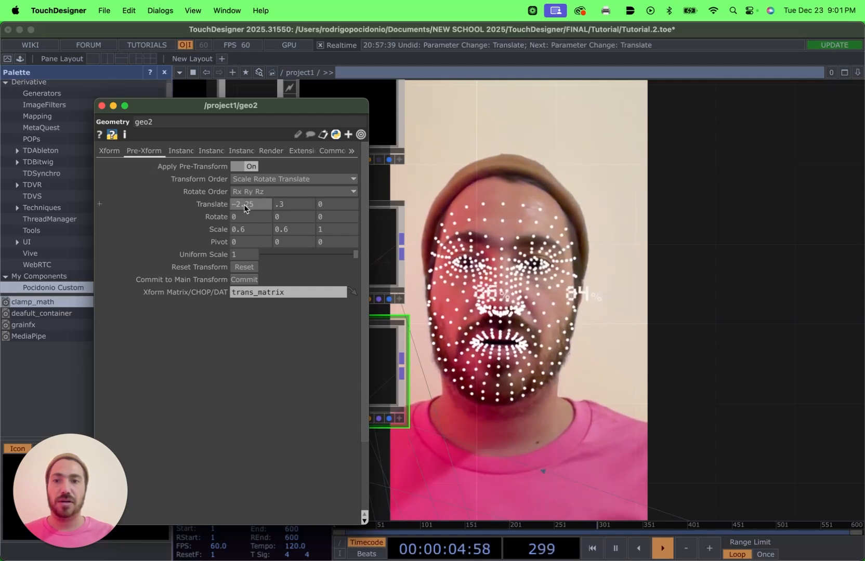
middle_drag(243, 204, 244, 195)
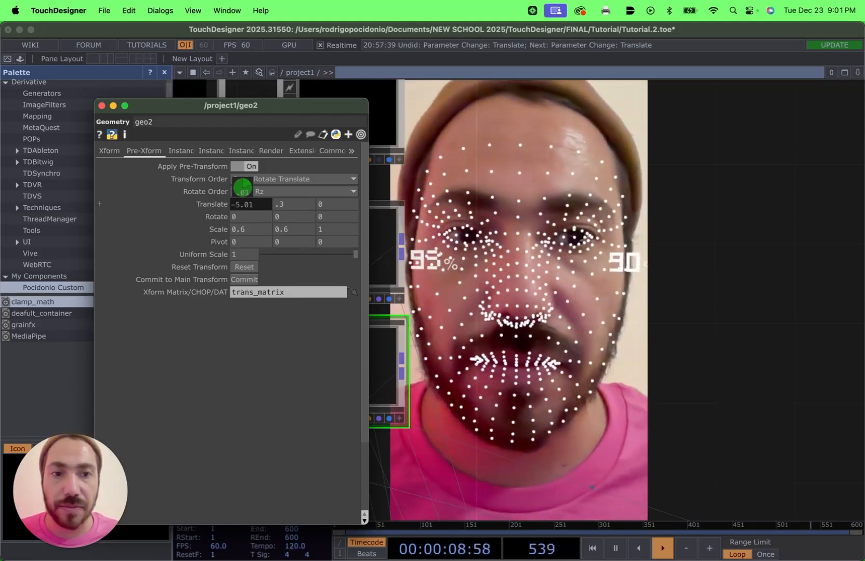
drag(243, 188, 237, 182)
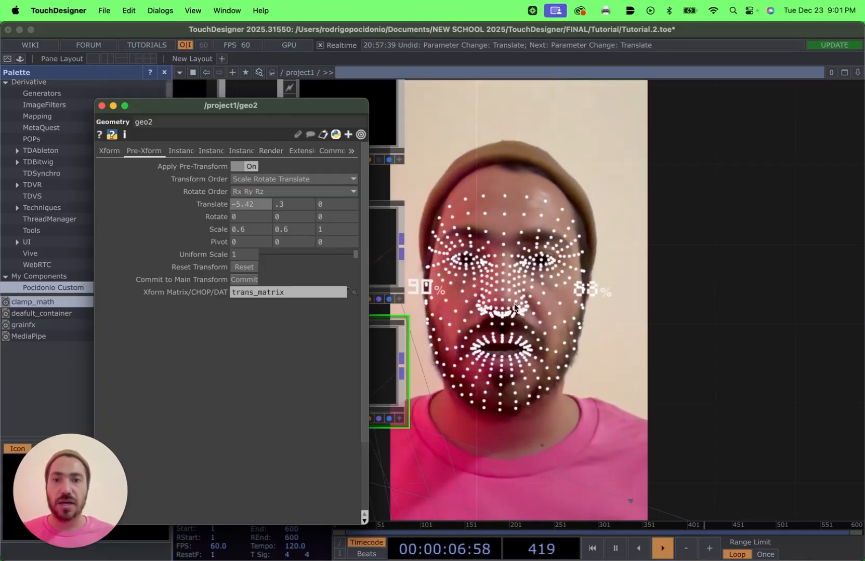
scroll(514, 308, down, 5)
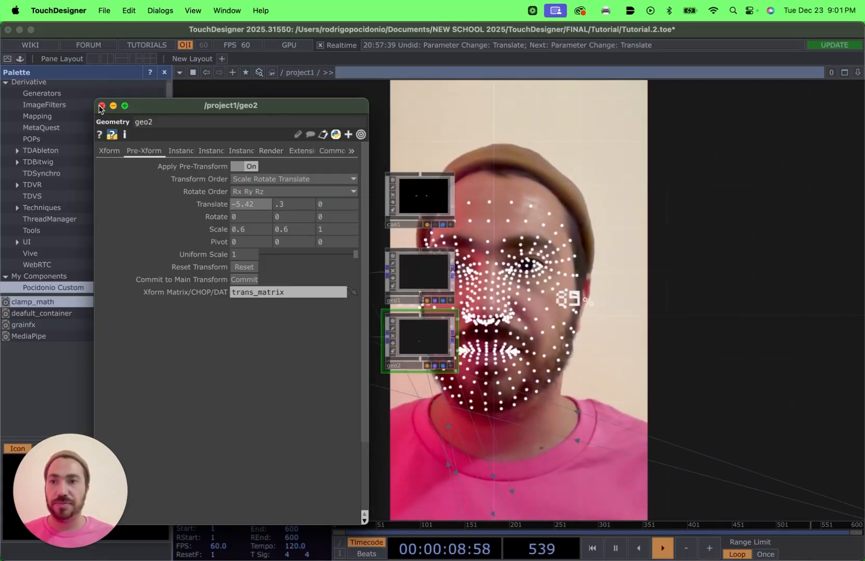
click(102, 107)
Disconnect the points node from comp1 to remove the face points from the composite.
drag(448, 489, 414, 177)
drag(497, 458, 433, 375)
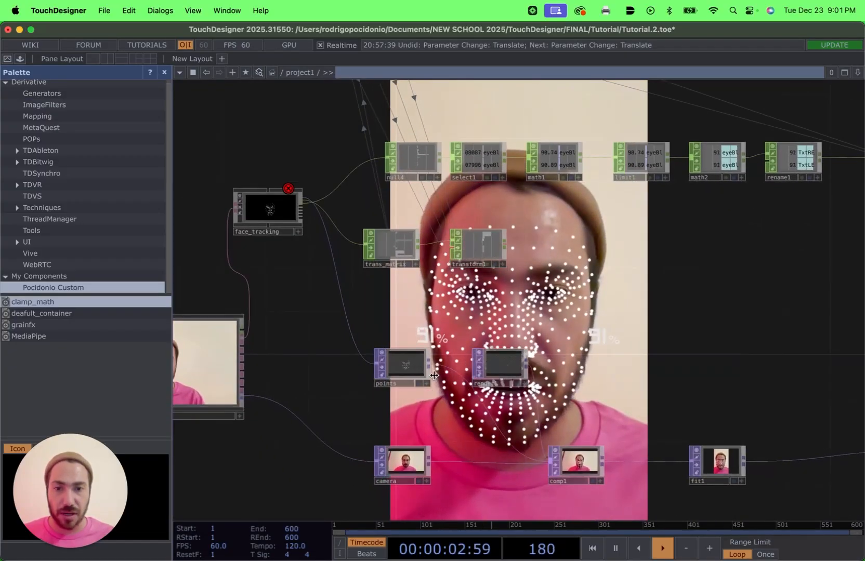
right_click(447, 367)
click(471, 404)
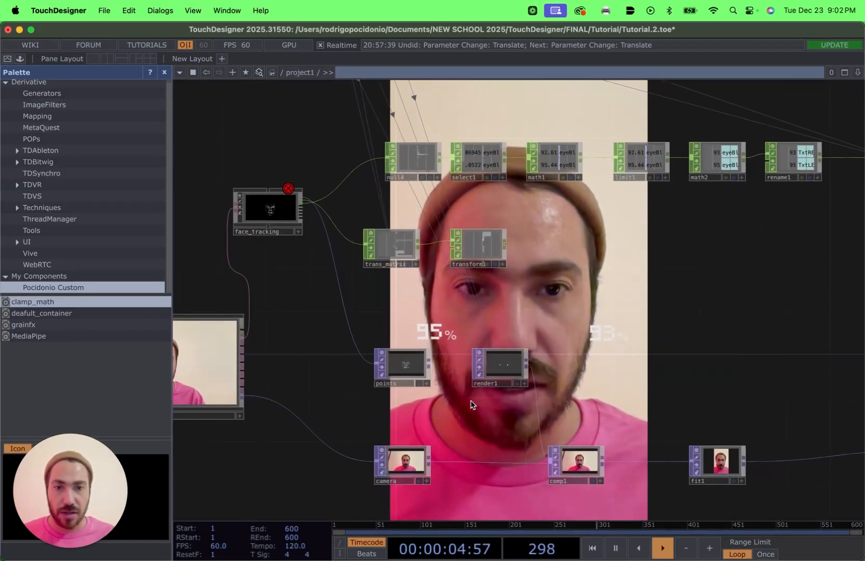
Set geo2's Pre-Xform Translate X to about -5.77 through its floating parameter window, and close the window.
drag(508, 344, 507, 494)
drag(520, 314, 503, 465)
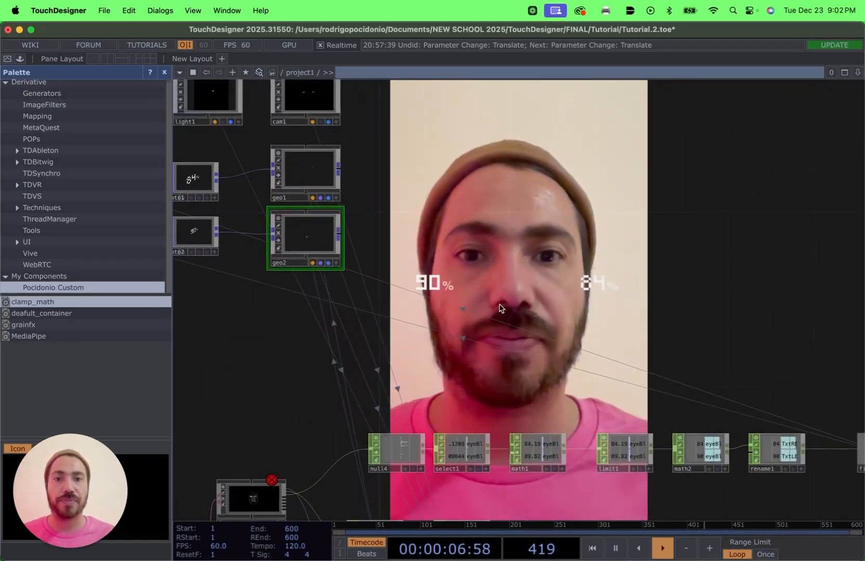
scroll(499, 308, up, 4)
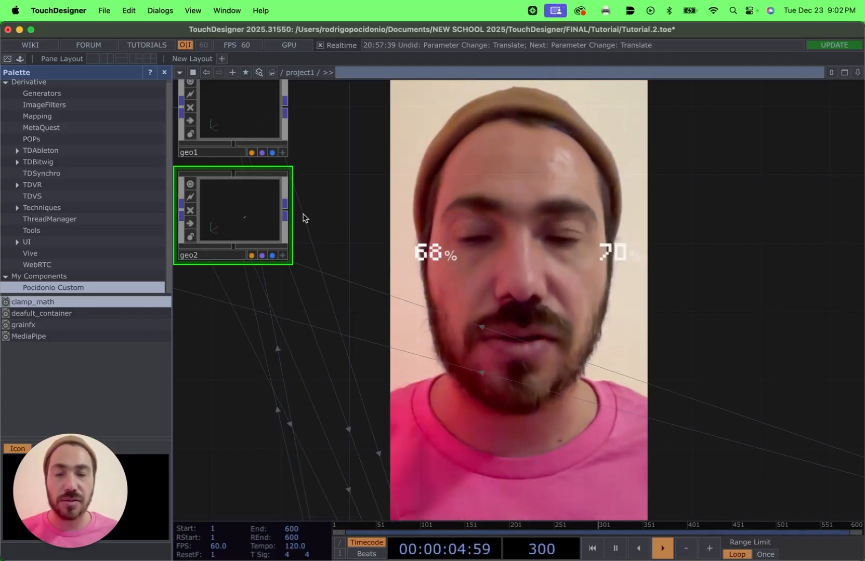
right_click(254, 207)
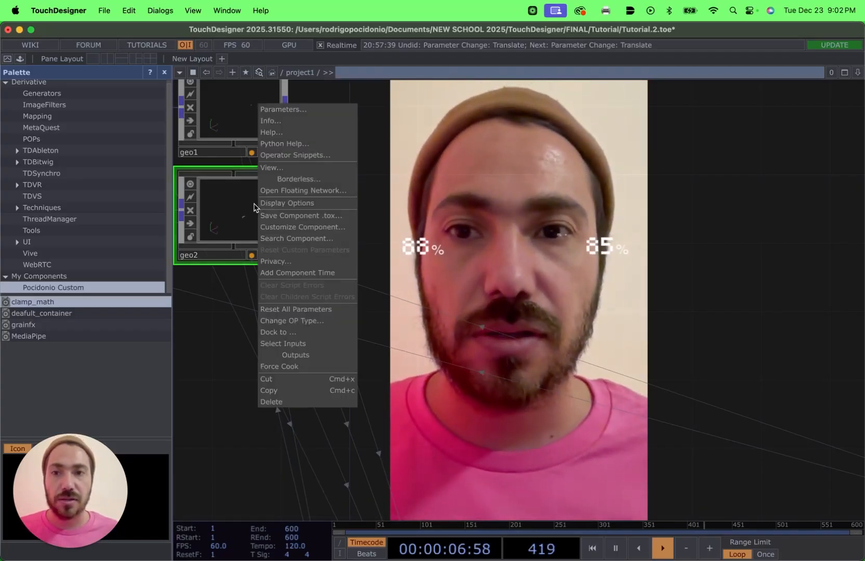
click(283, 109)
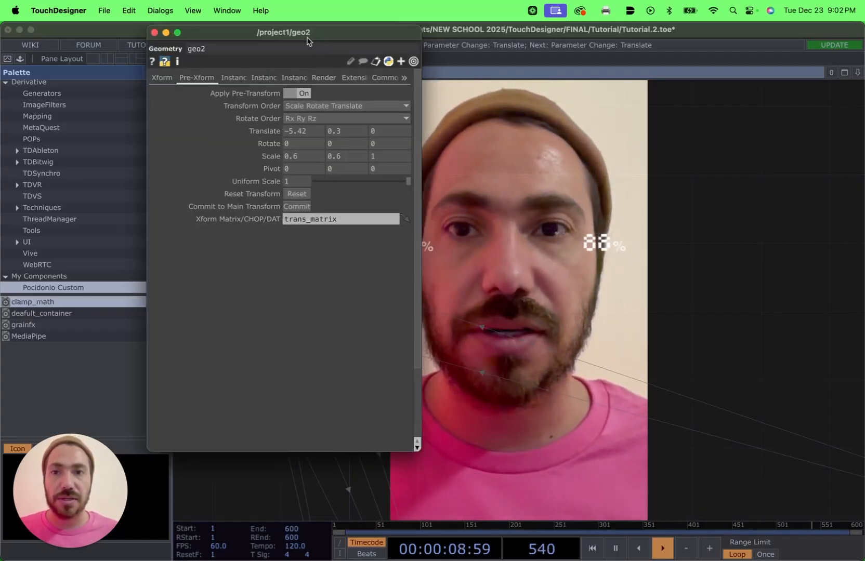
drag(307, 42, 222, 82)
middle_drag(222, 172, 219, 149)
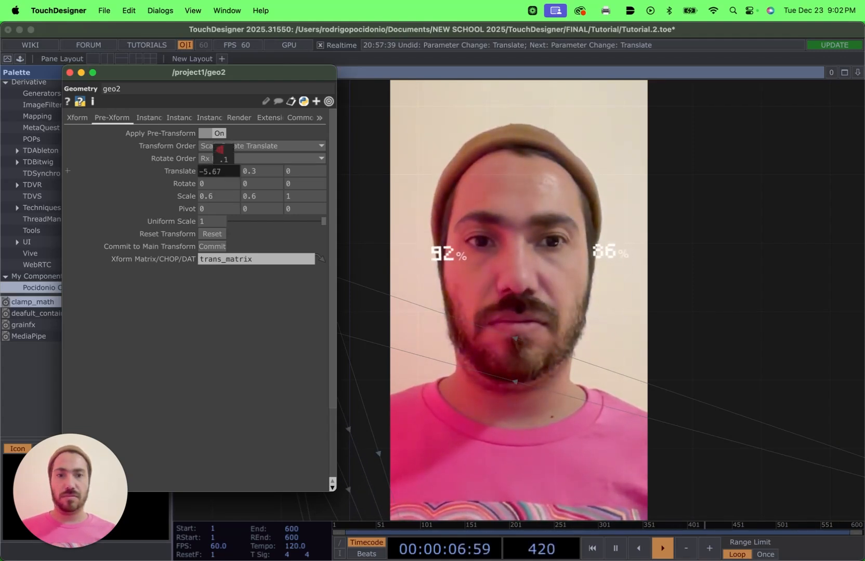
middle_drag(220, 150, 221, 153)
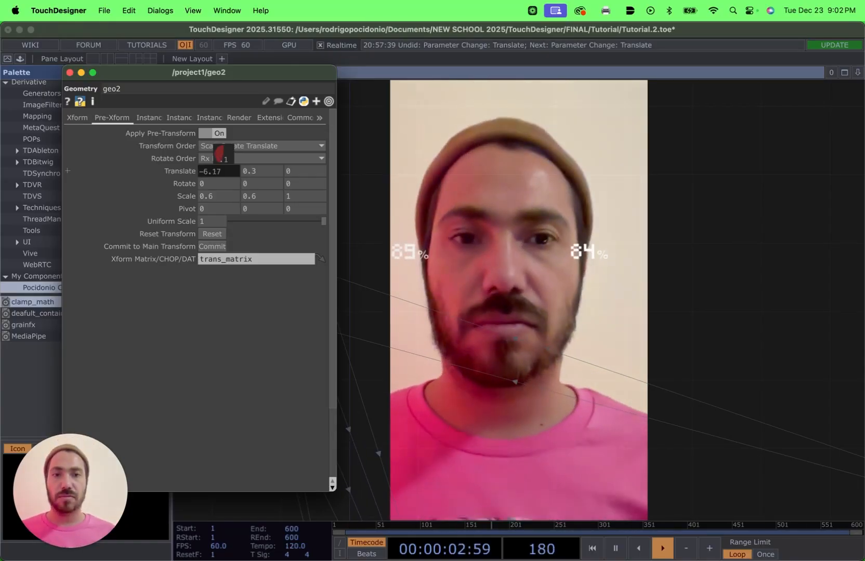
drag(224, 154, 234, 154)
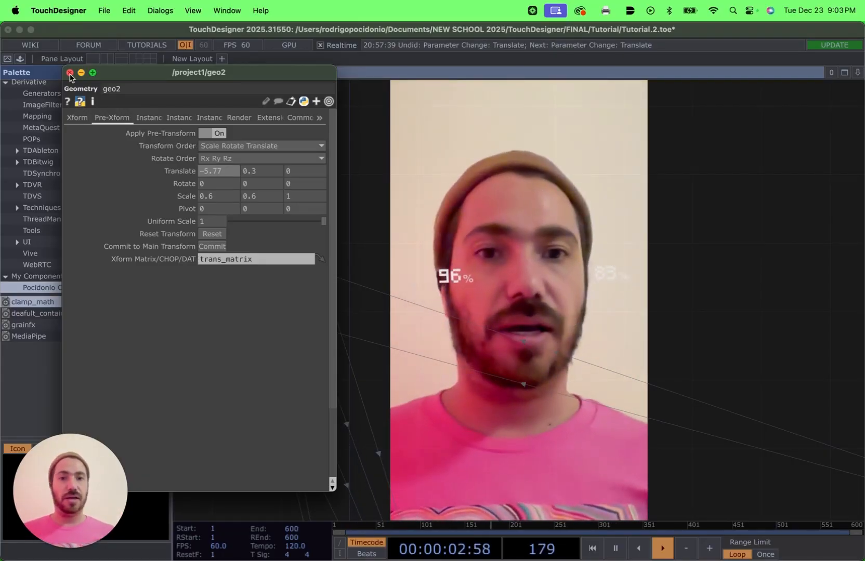
click(70, 73)
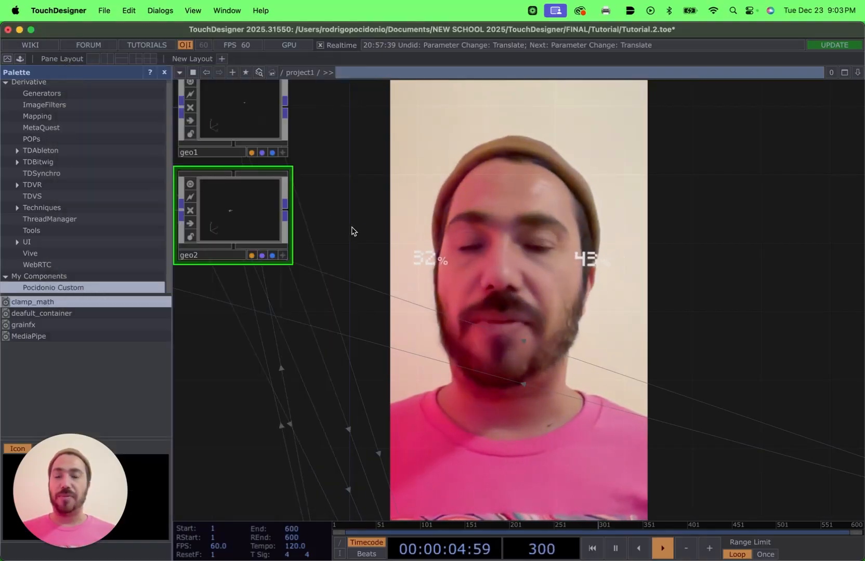
Add a Text SOP to the network in the empty space below the TxtLE node.
scroll(395, 242, down, 2)
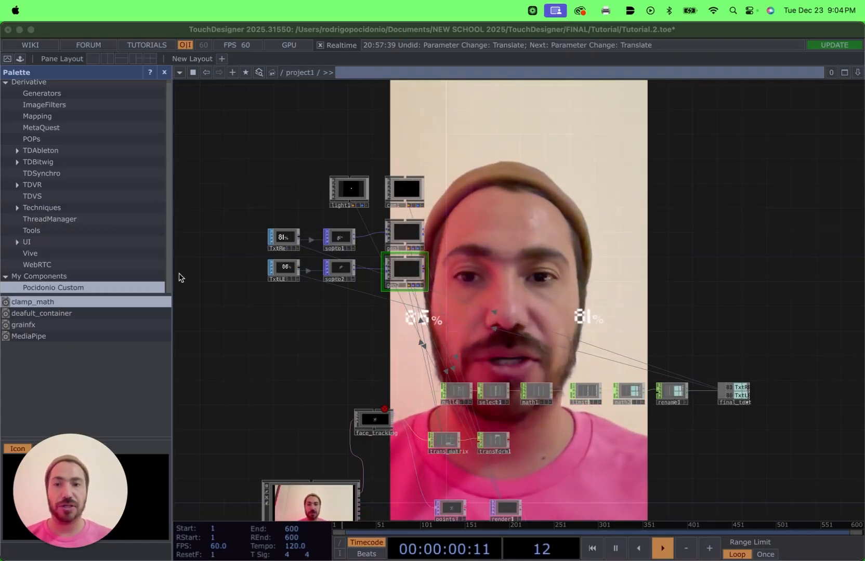
scroll(248, 309, up, 3)
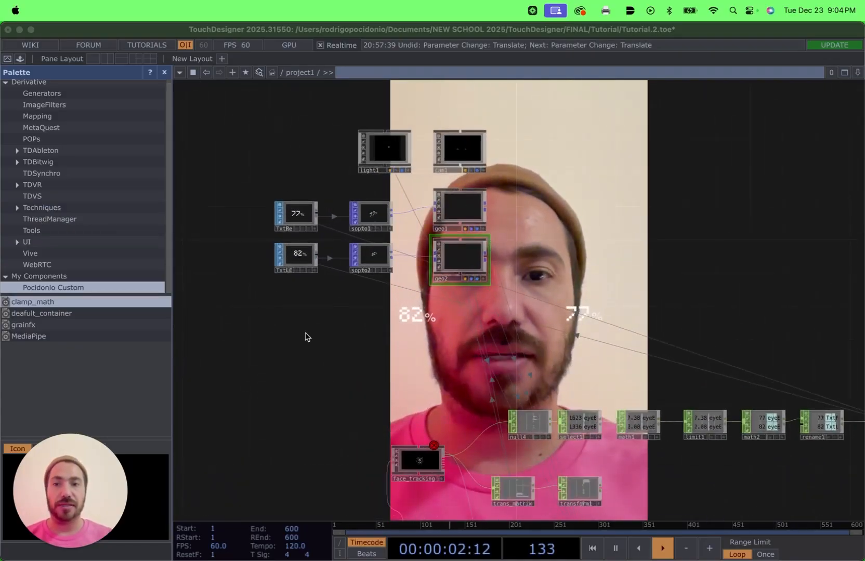
right_click(305, 336)
click(331, 213)
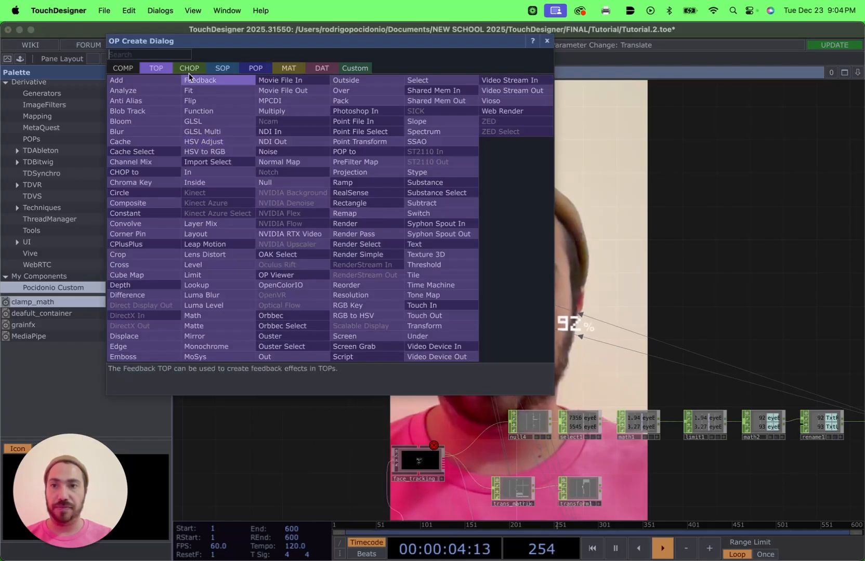
click(220, 68)
text(t)
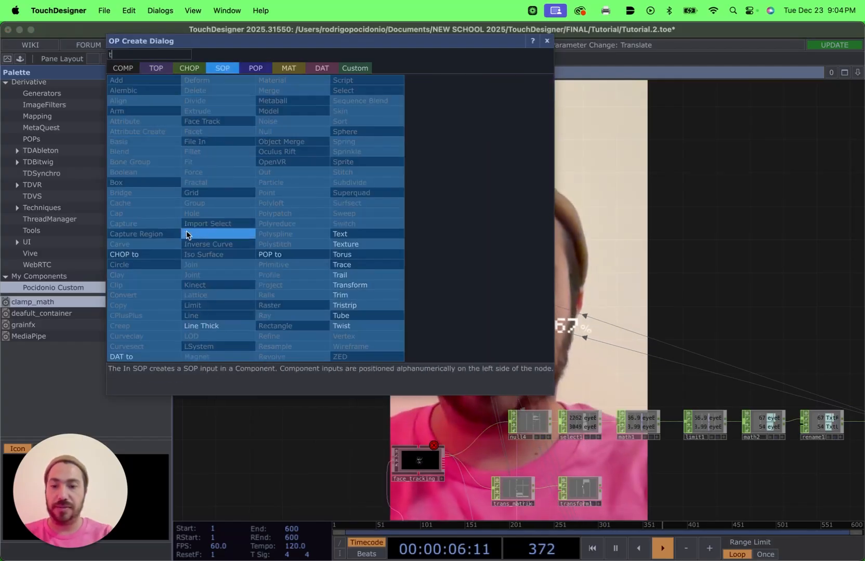
text(ext)
click(340, 233)
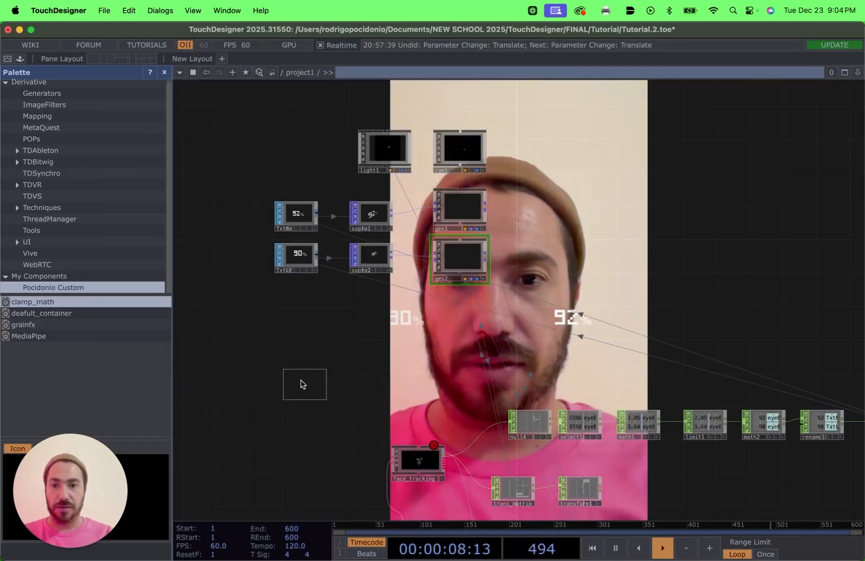
click(294, 351)
Duplicate the new text1 node and move both text nodes above the TxtRe and light1 nodes.
scroll(304, 382, up, 4)
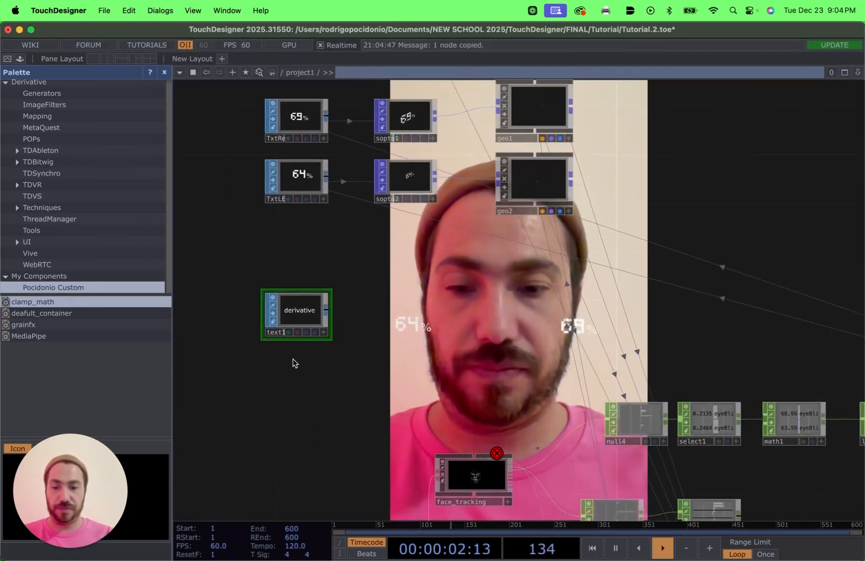
key(ctrl+v)
scroll(333, 324, down, 3)
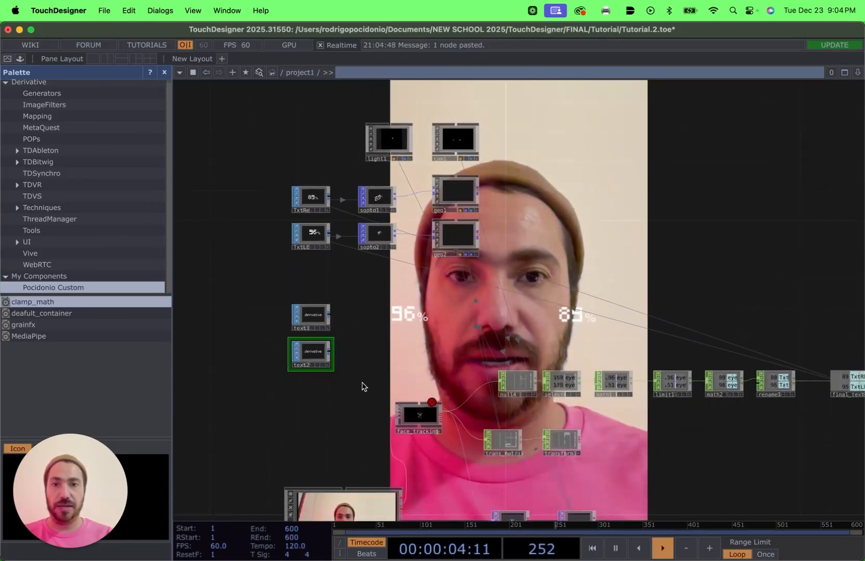
drag(305, 317, 305, 94)
scroll(386, 187, up, 5)
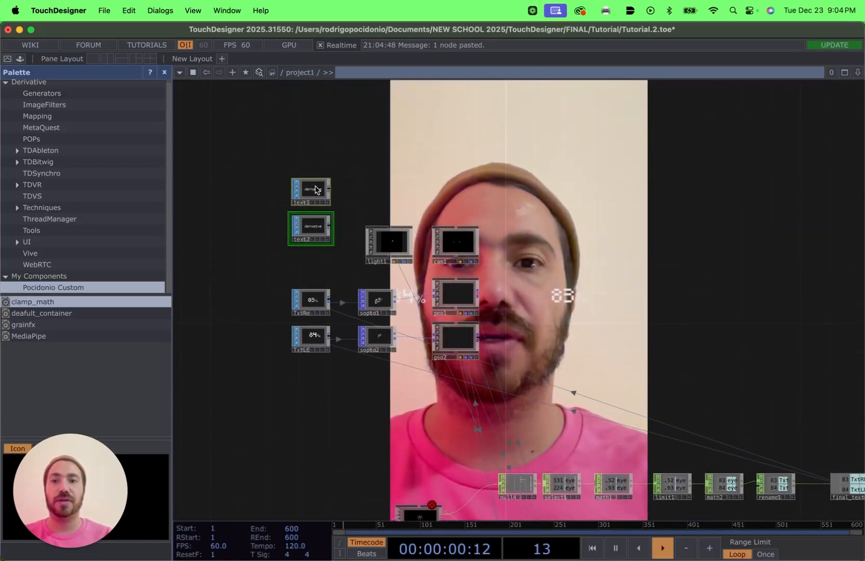
drag(315, 190, 320, 138)
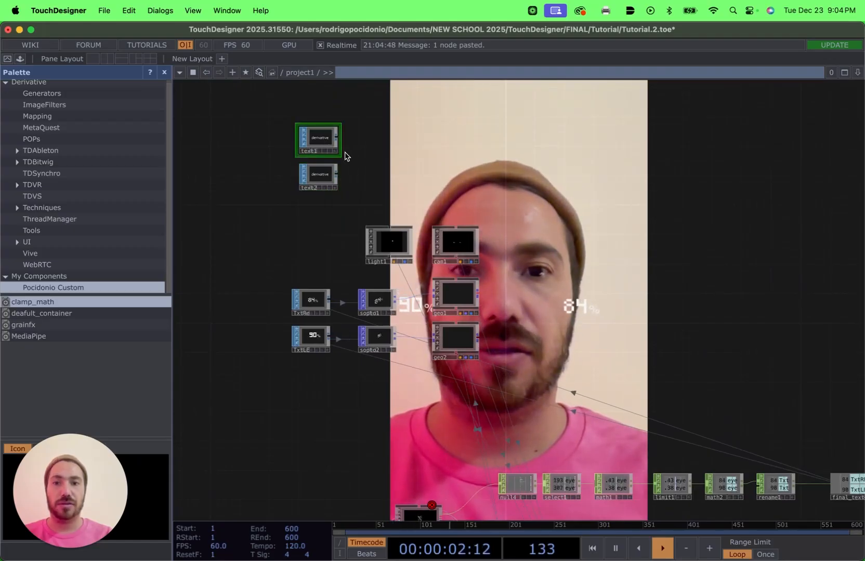
Open the parameters of text1 and set its Text to "eye closure index (L)".
key(p)
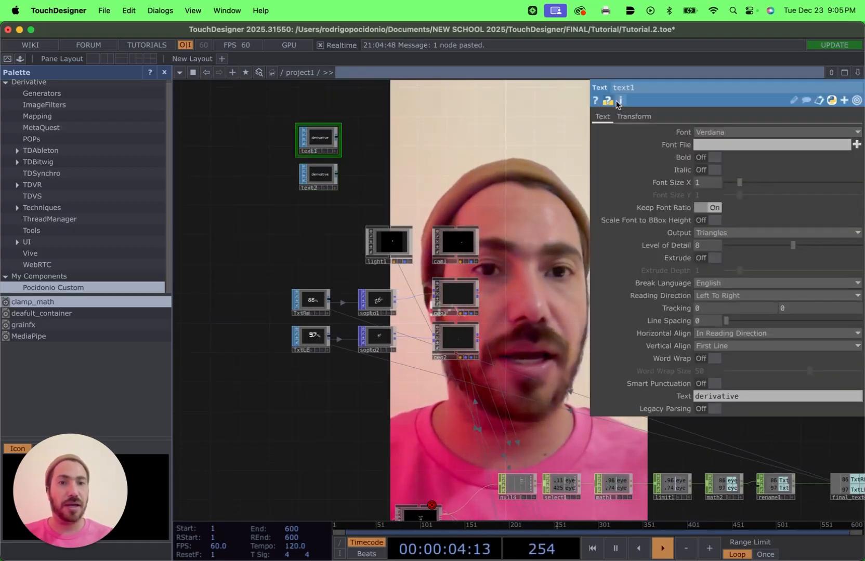
double_click(744, 392)
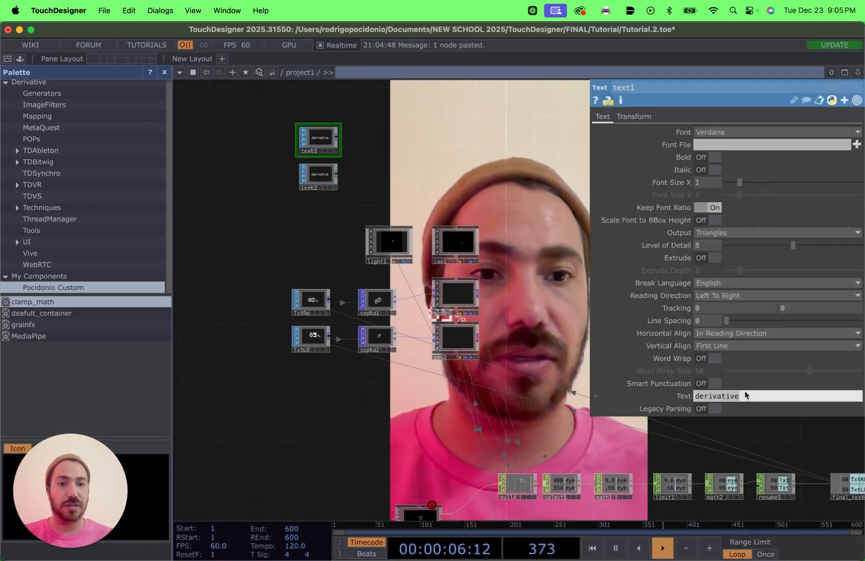
click(21, 210)
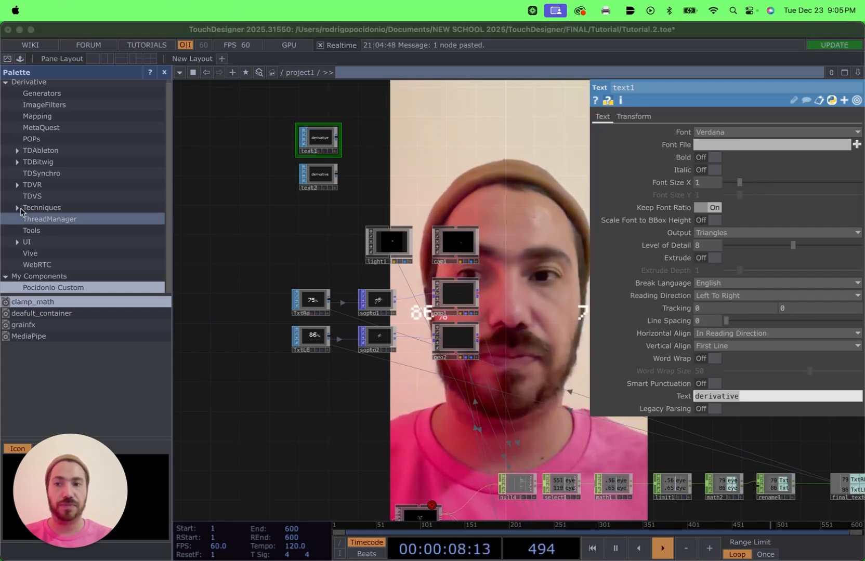
click(750, 402)
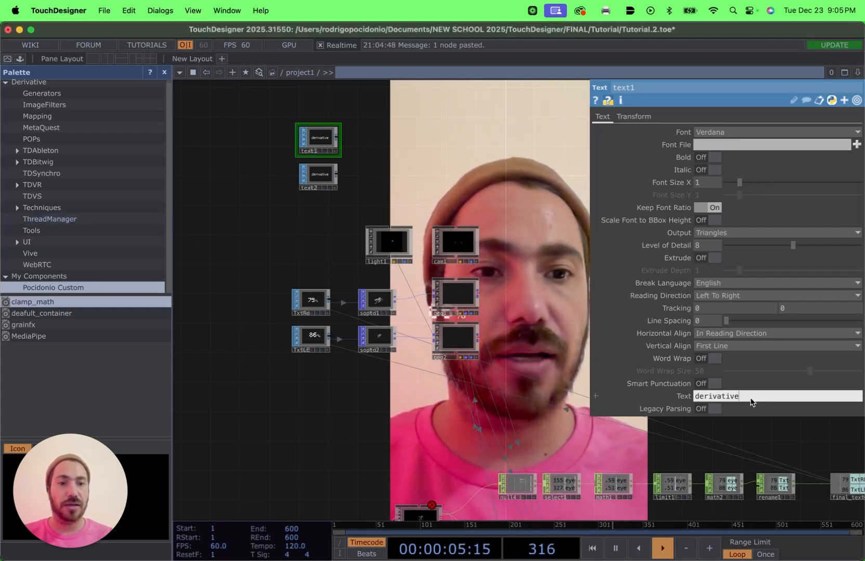
key(BackSpace)
key(BackSpace)
key(BackSpace)
key(BackSpace)
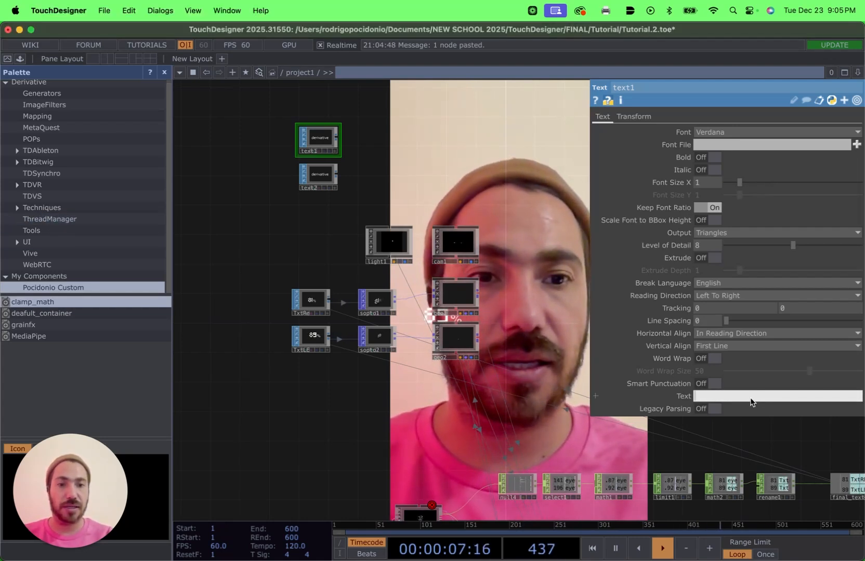
text(eye)
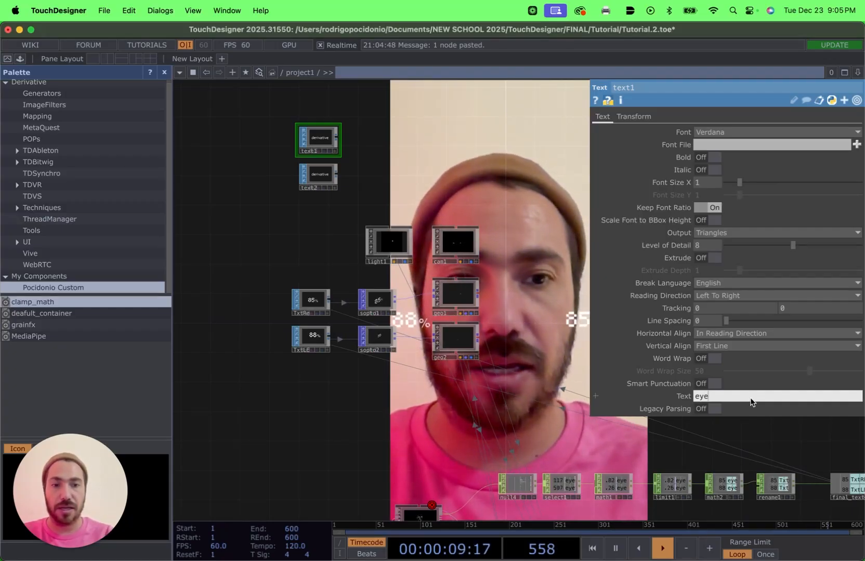
text( clousu)
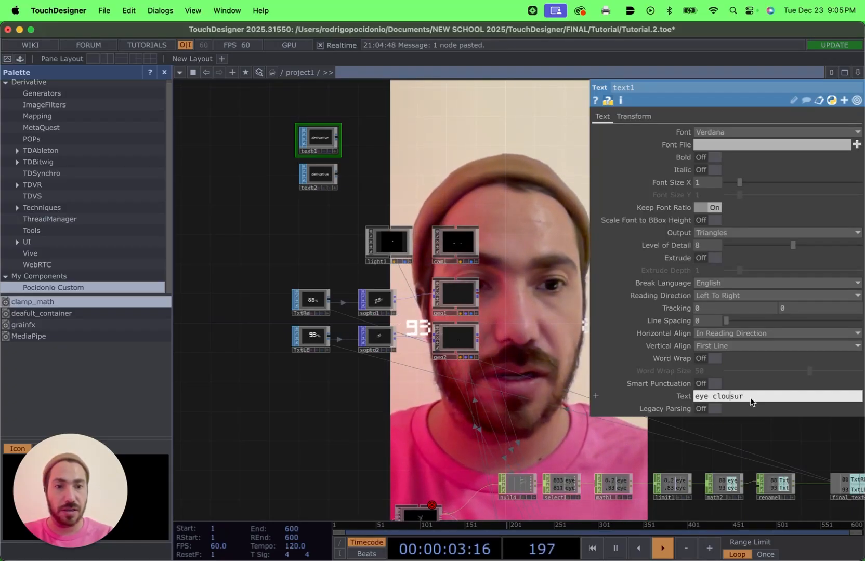
key(BackSpace)
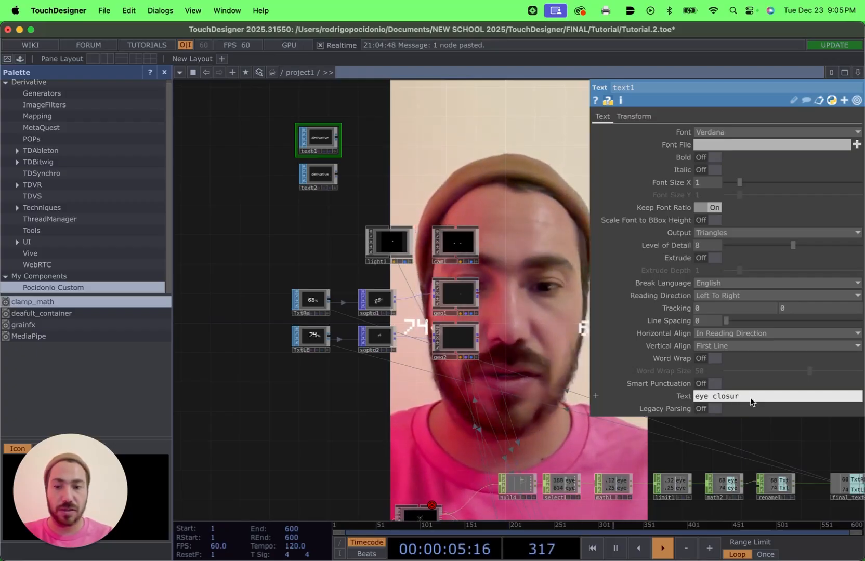
text(e indes)
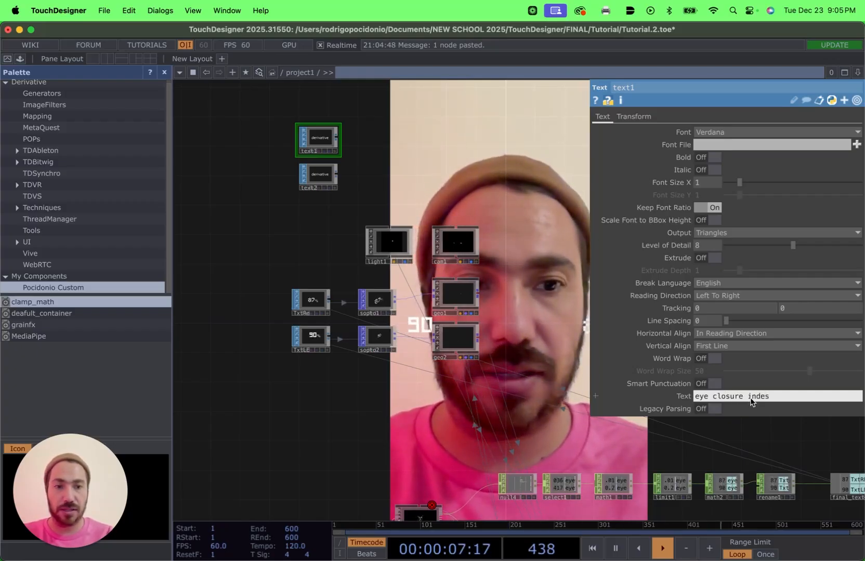
key(BackSpace)
text(x)
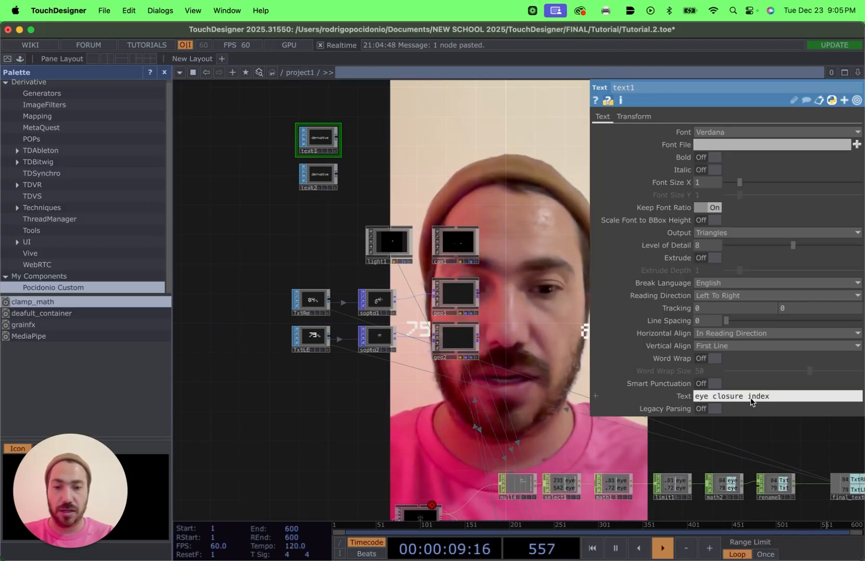
text( (L)
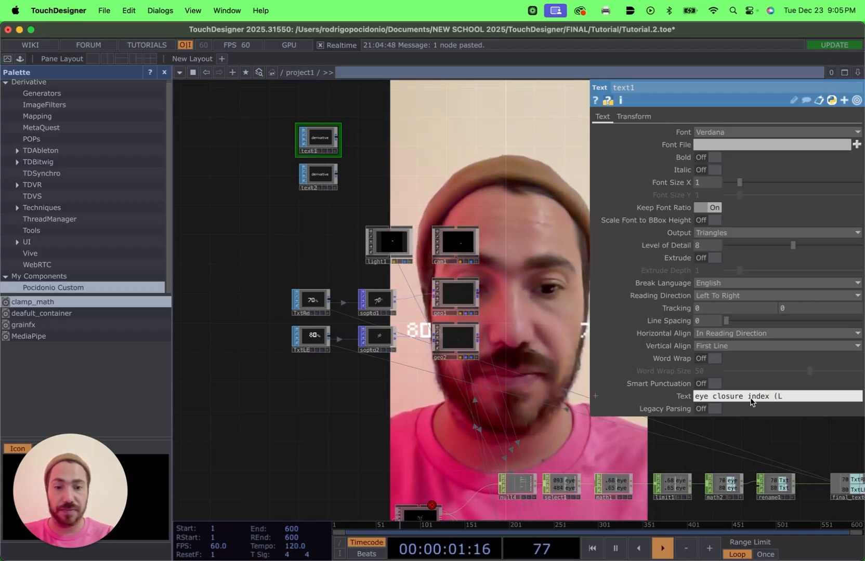
text())
key(Return)
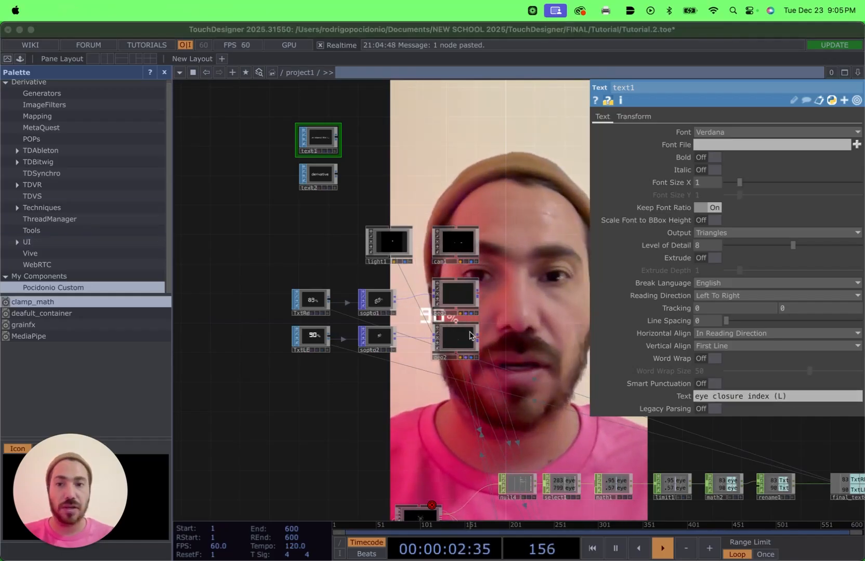
Copy the text1 wording into the Text parameter of text2 and change it to "eye closure index (R)".
click(787, 399)
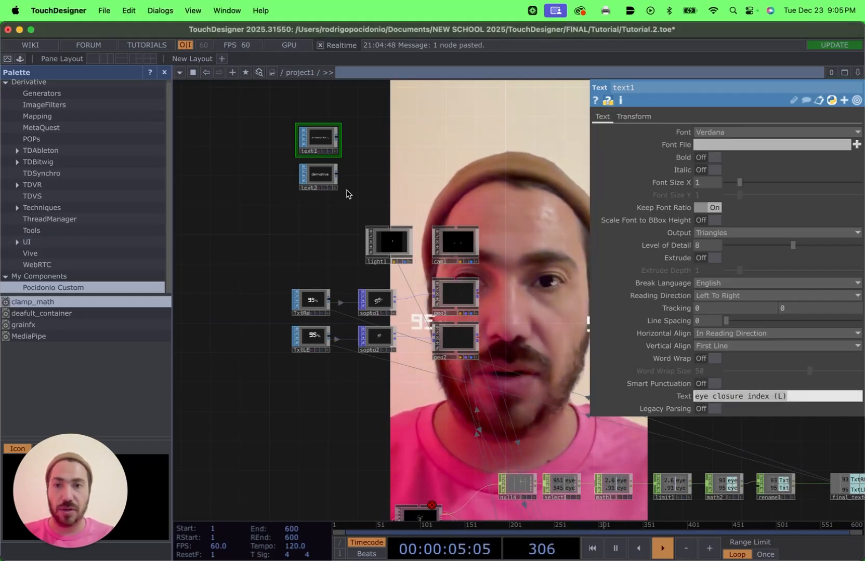
click(306, 183)
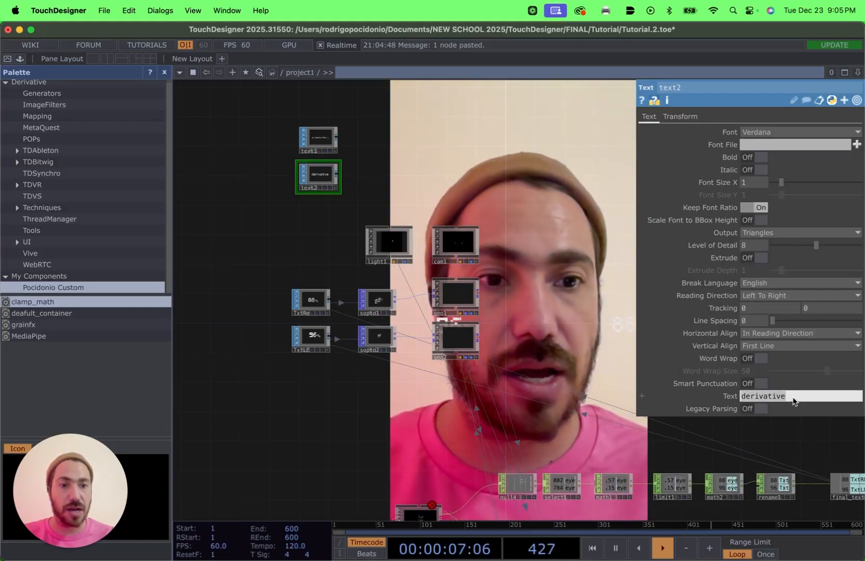
text(eye closure index (L))
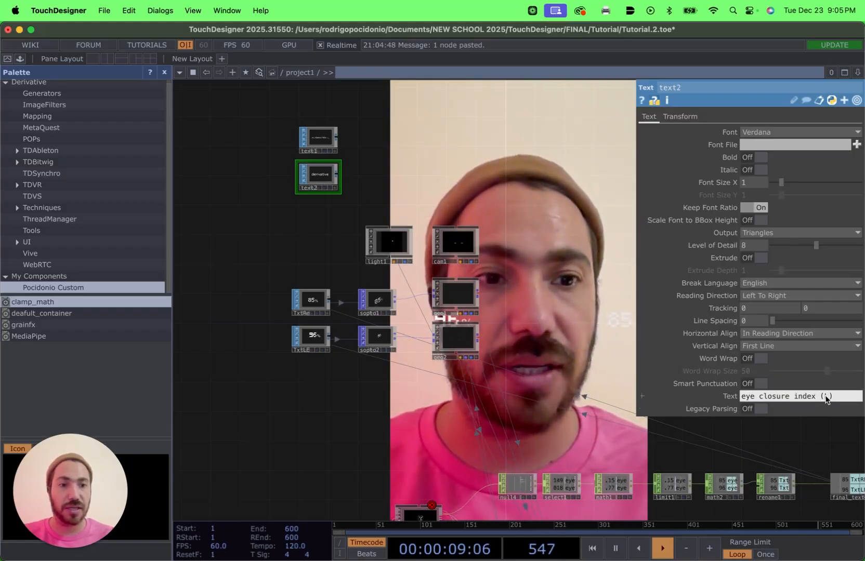
key(BackSpace)
text(R)
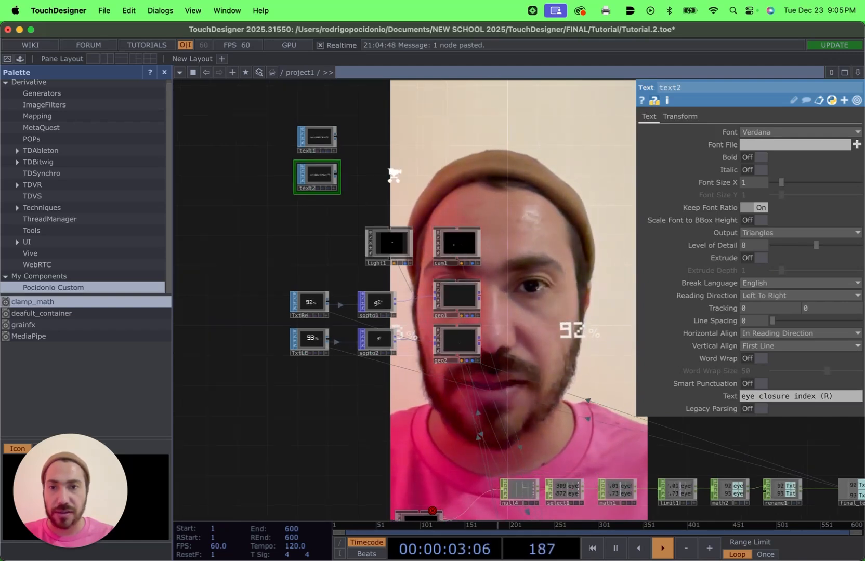
Place text1 below text2 and align both nodes in a column above TxtRe.
scroll(394, 178, up, 3)
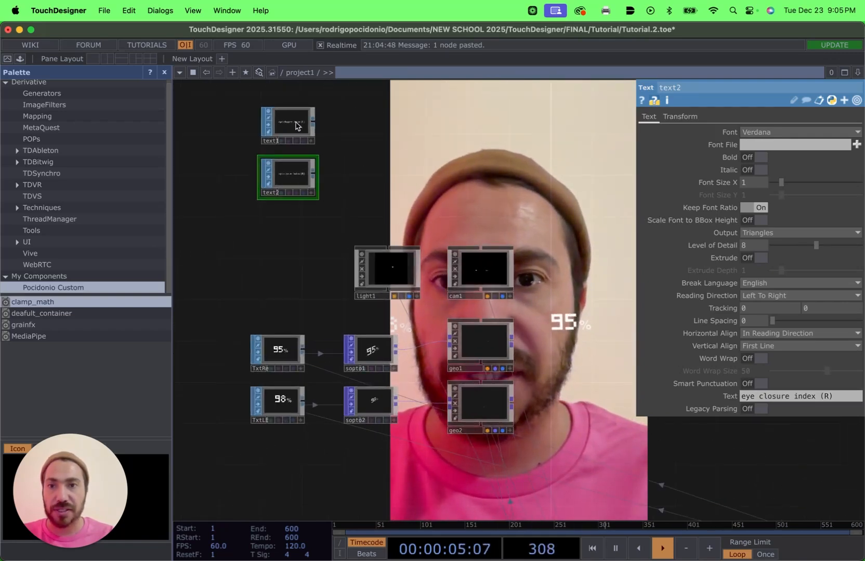
drag(295, 124, 278, 228)
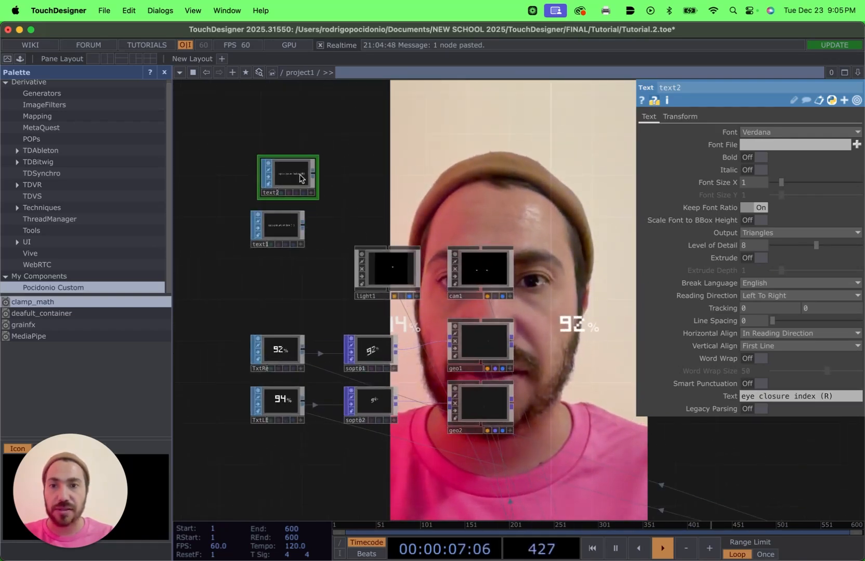
drag(299, 178, 288, 179)
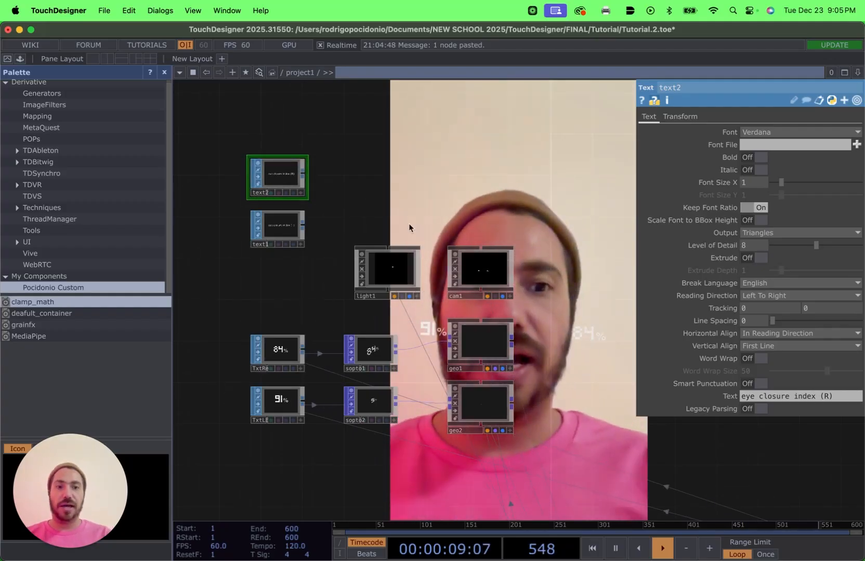
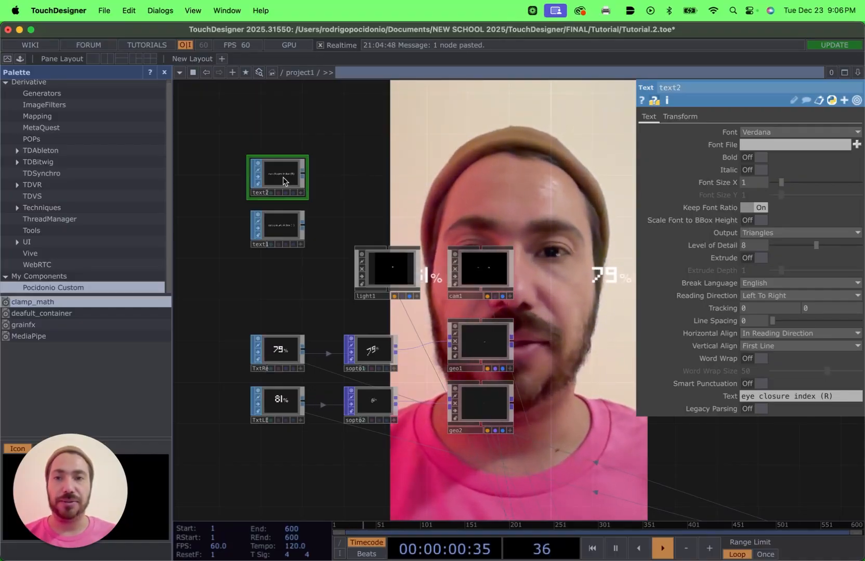
Add a SOP to POP after text2 and another after text1.
right_click(303, 174)
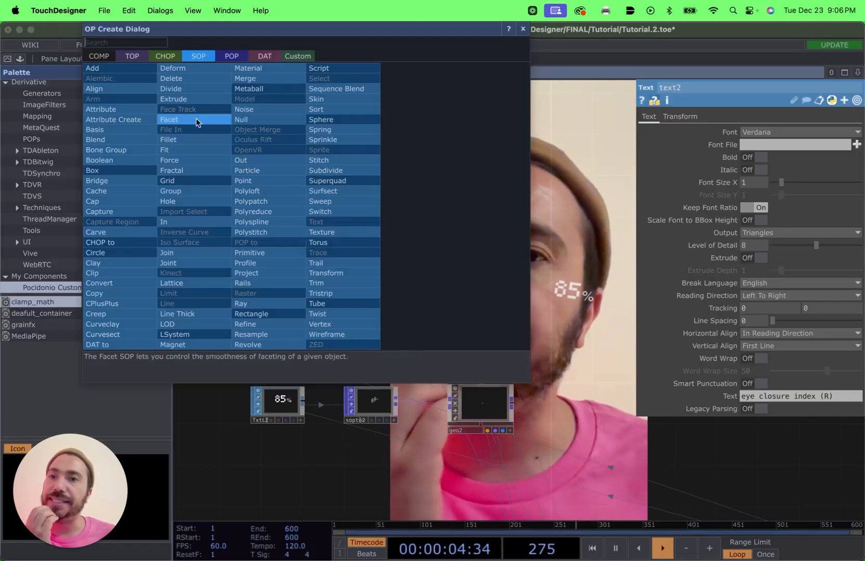
click(232, 55)
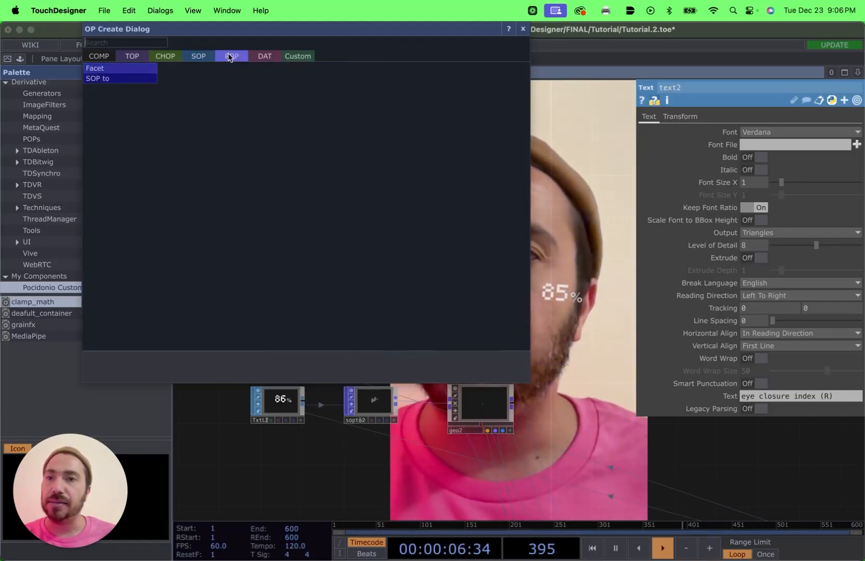
click(116, 83)
click(370, 175)
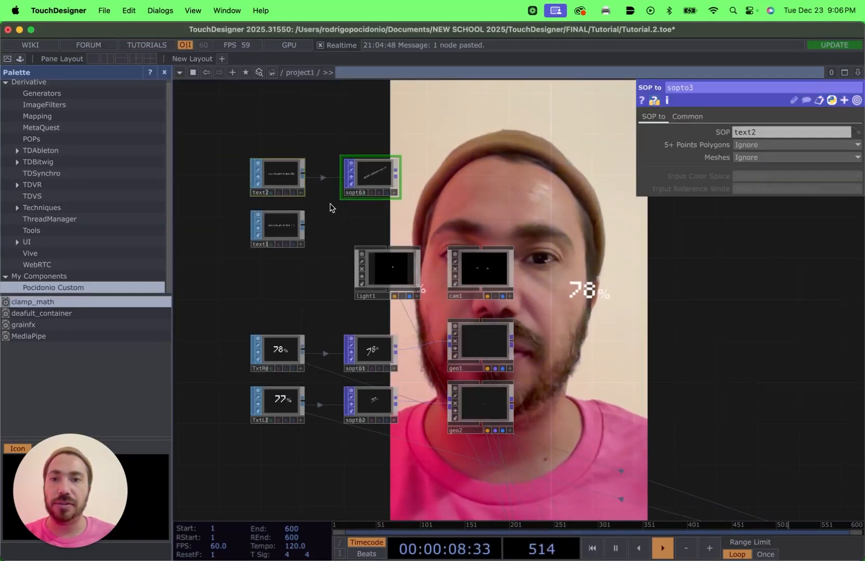
click(373, 218)
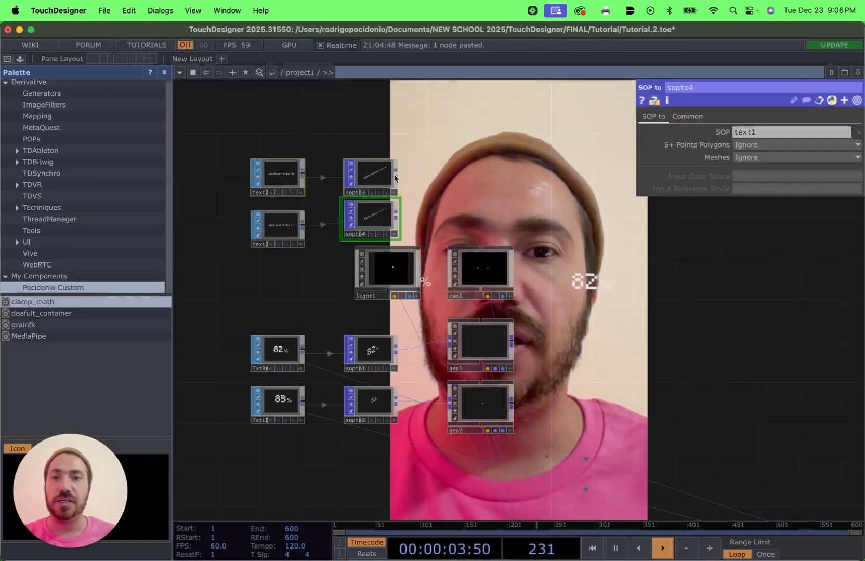
Add a Geometry COMP fed by the SOP to POP of text2.
right_click(394, 177)
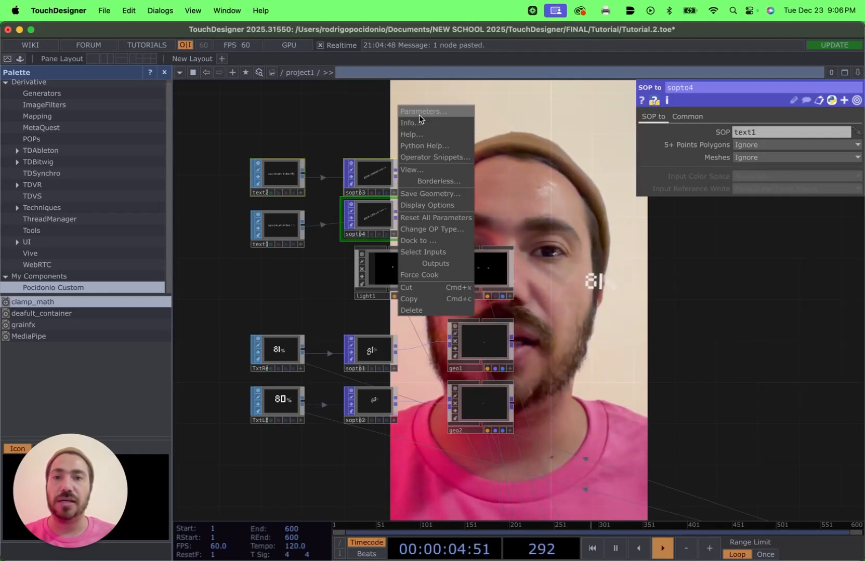
click(385, 138)
click(394, 172)
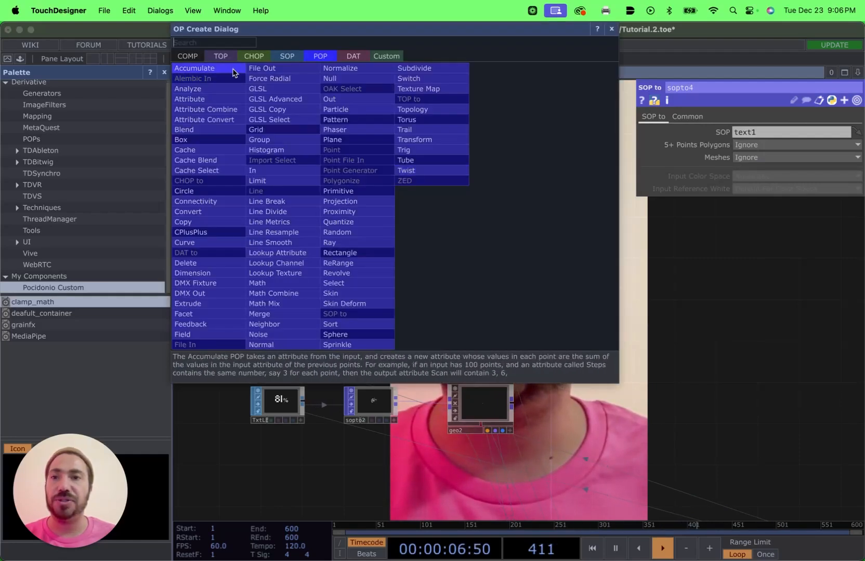
click(192, 57)
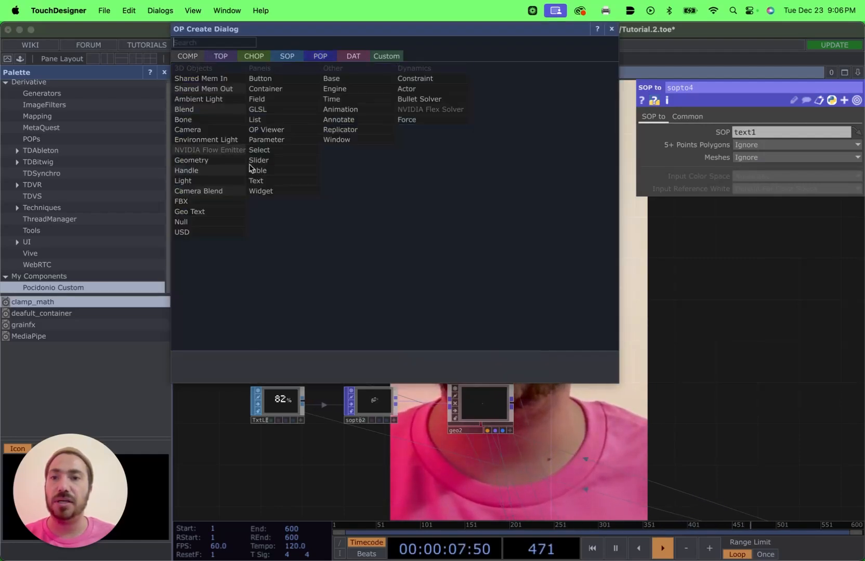
click(210, 163)
click(449, 177)
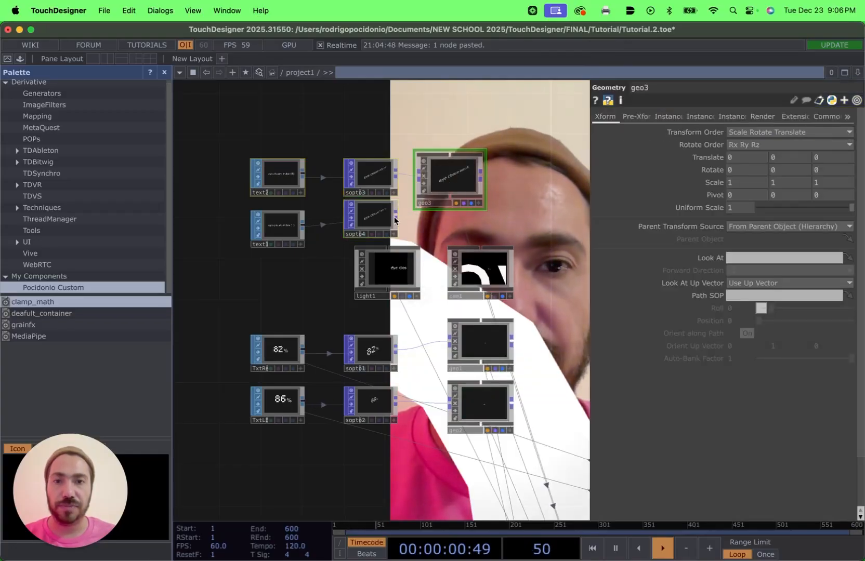
Try to add a Geometry COMP after the SOP to POP of text1, and undo its creation.
right_click(394, 217)
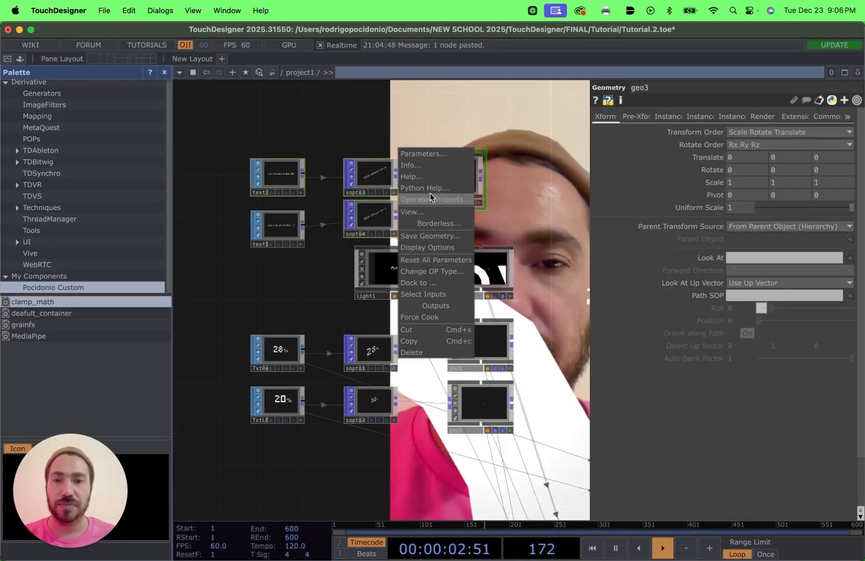
click(466, 114)
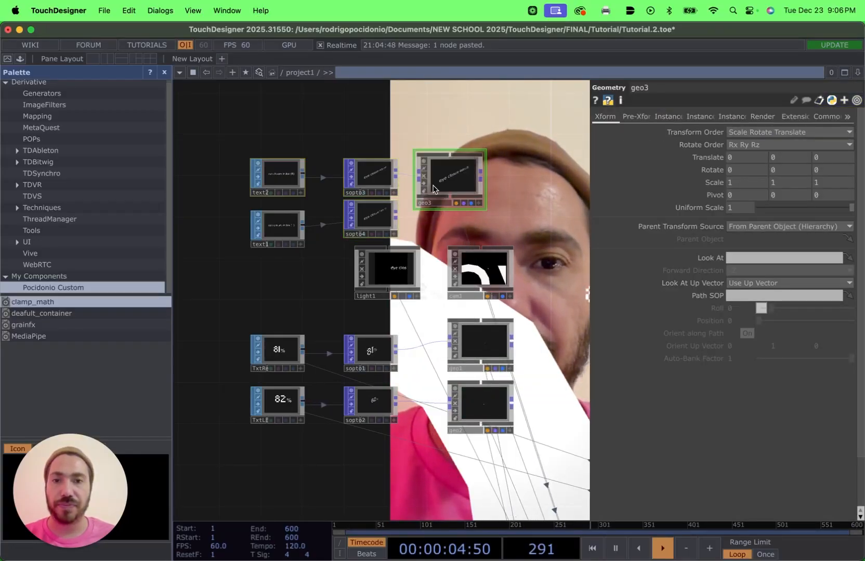
right_click(394, 215)
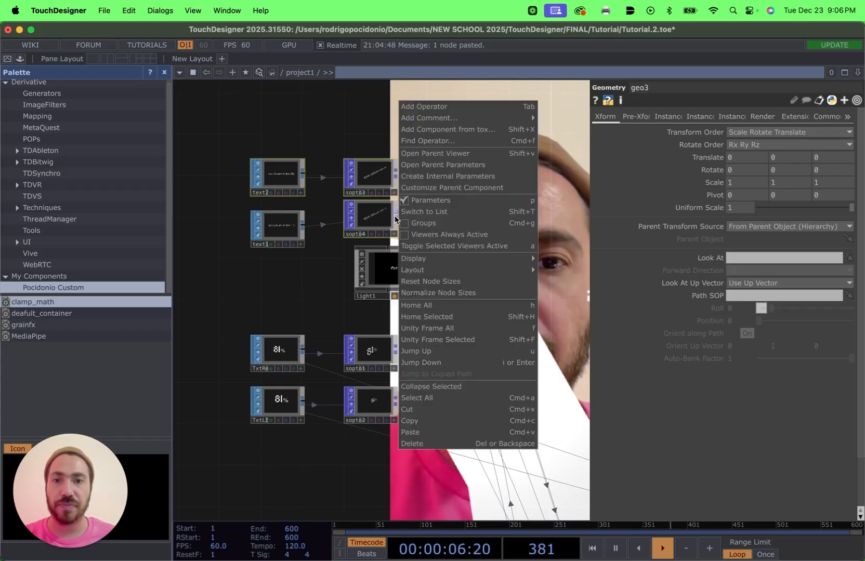
click(425, 106)
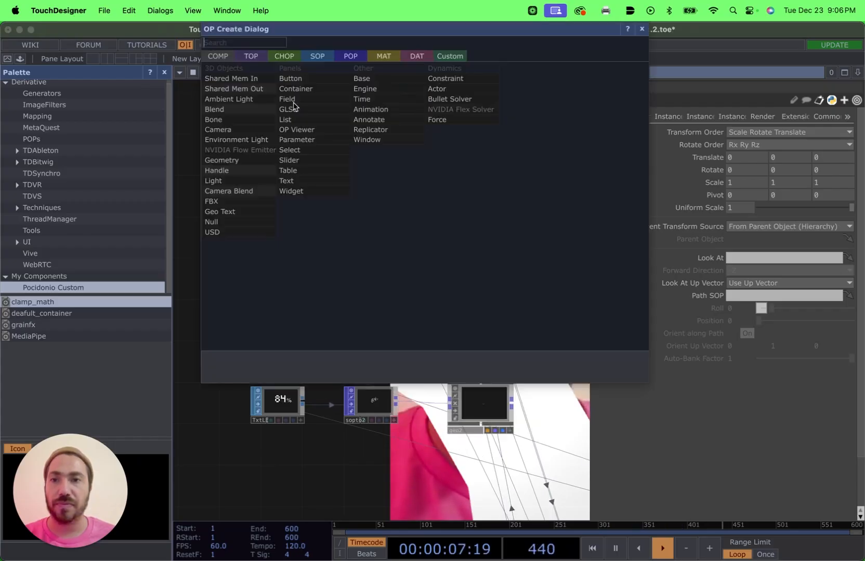
click(233, 162)
click(445, 224)
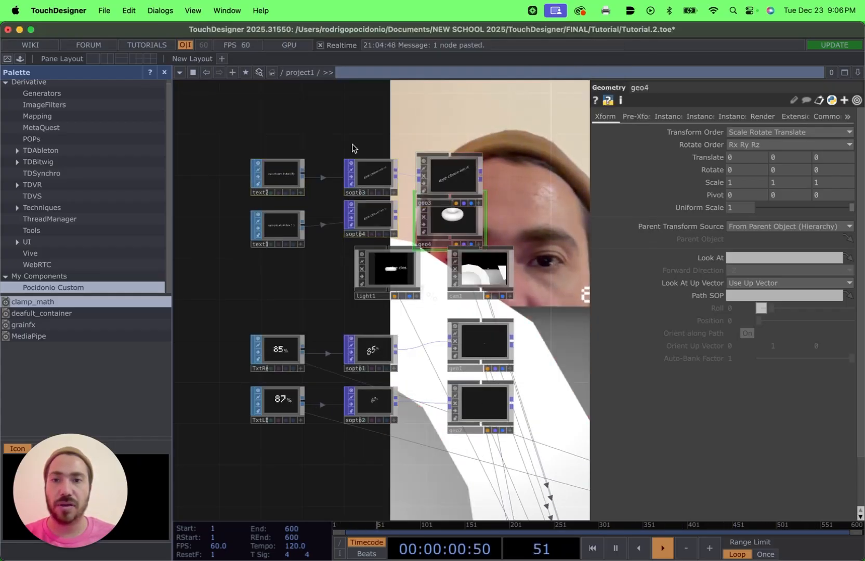
key(super+z)
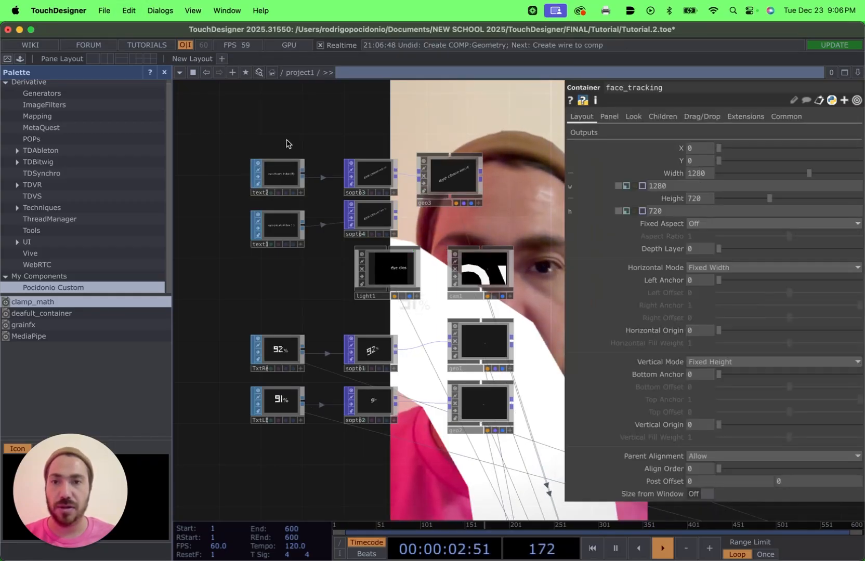
Move the text1 and text2 node chains together up and away from the light1 and cam1 nodes.
right_drag(423, 214, 463, 237)
drag(366, 180, 335, 118)
drag(350, 156, 345, 180)
Select the nodes of both label text chains and shift them further up, clear of the light1 node.
right_click(350, 182)
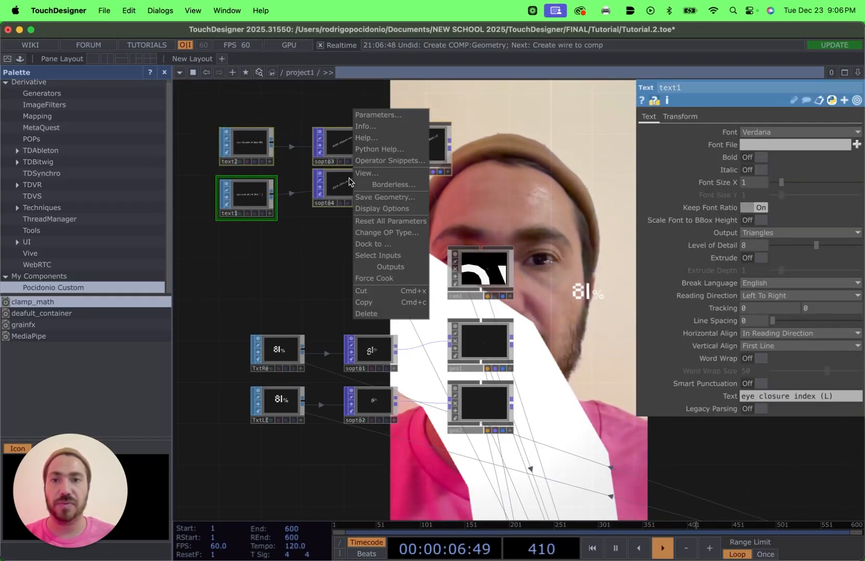
click(213, 96)
right_drag(213, 95, 386, 179)
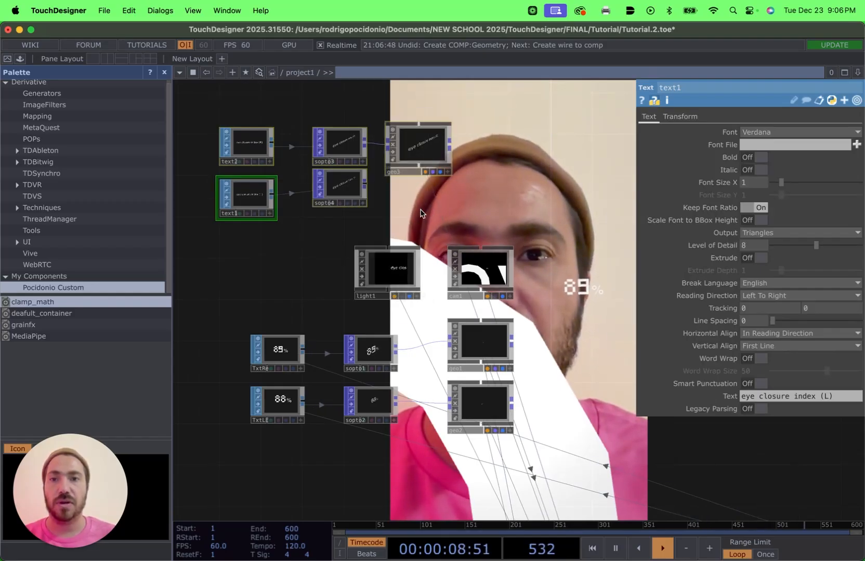
drag(262, 155, 263, 114)
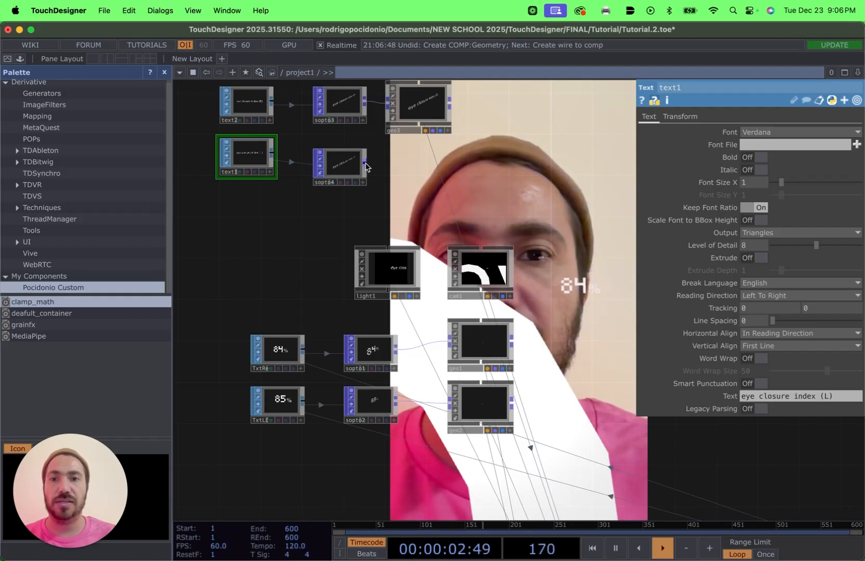
Try to add a standalone Geometry COMP beside the SOP to POP of text1, and delete it.
right_click(365, 167)
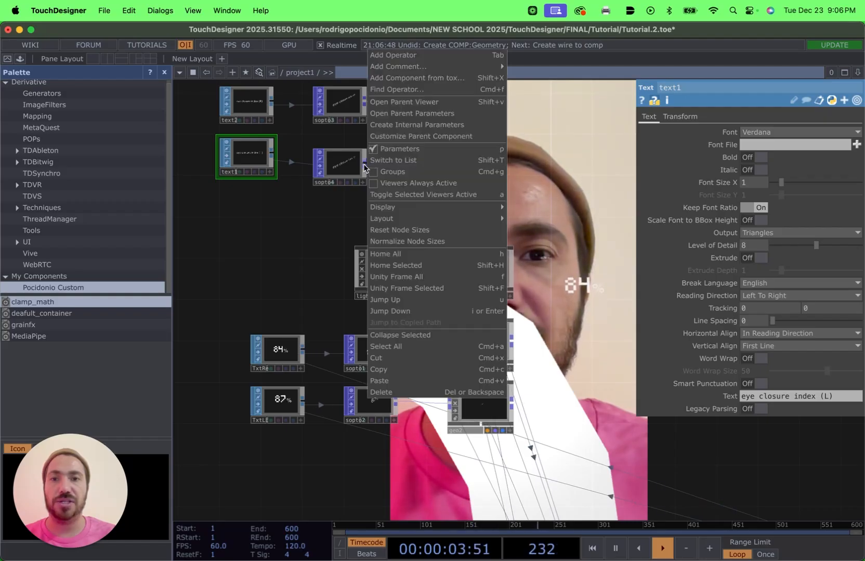
click(388, 55)
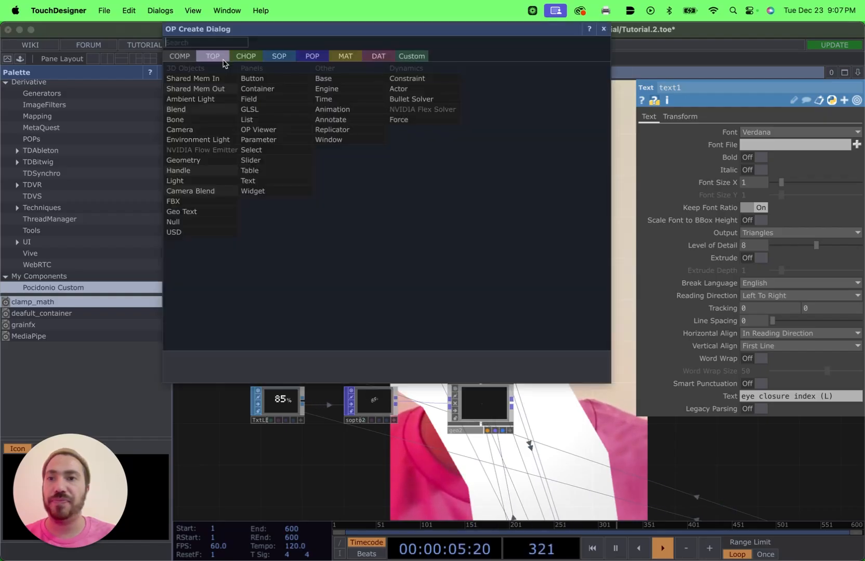
click(183, 160)
click(420, 169)
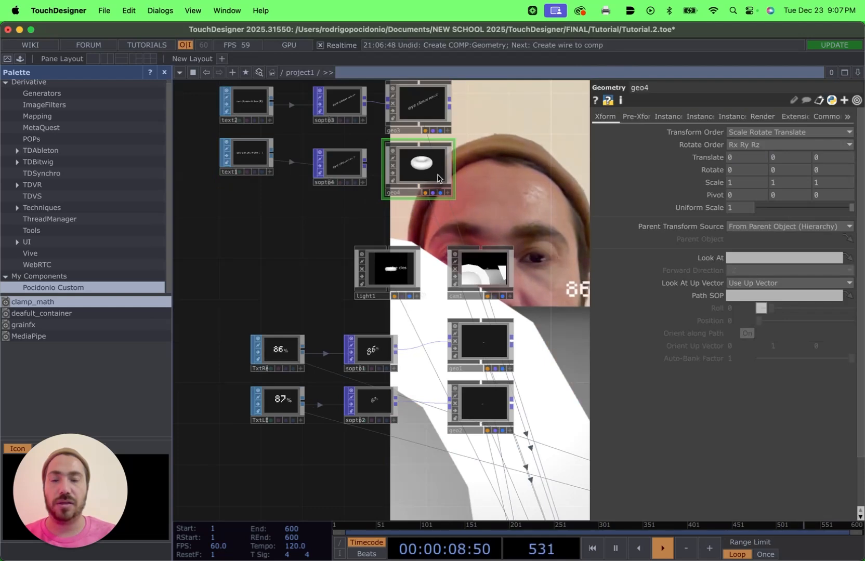
key(Delete)
Add a Geometry COMP fed by the output of the SOP to POP of text1.
scroll(400, 192, up, 2)
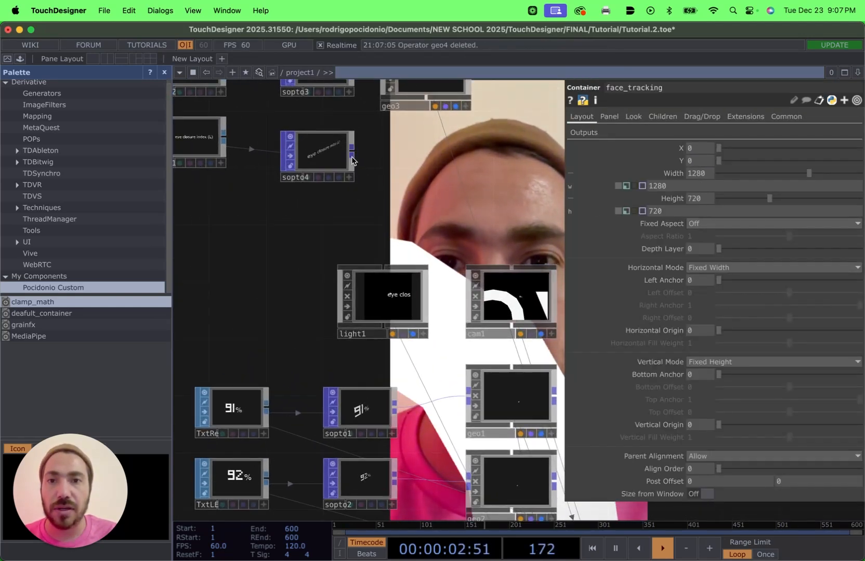
right_click(352, 160)
click(454, 169)
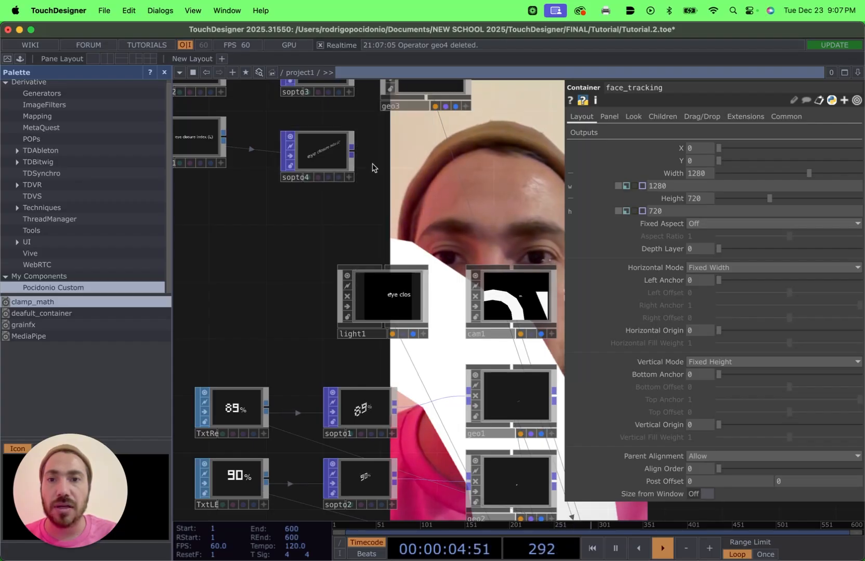
click(322, 166)
click(351, 156)
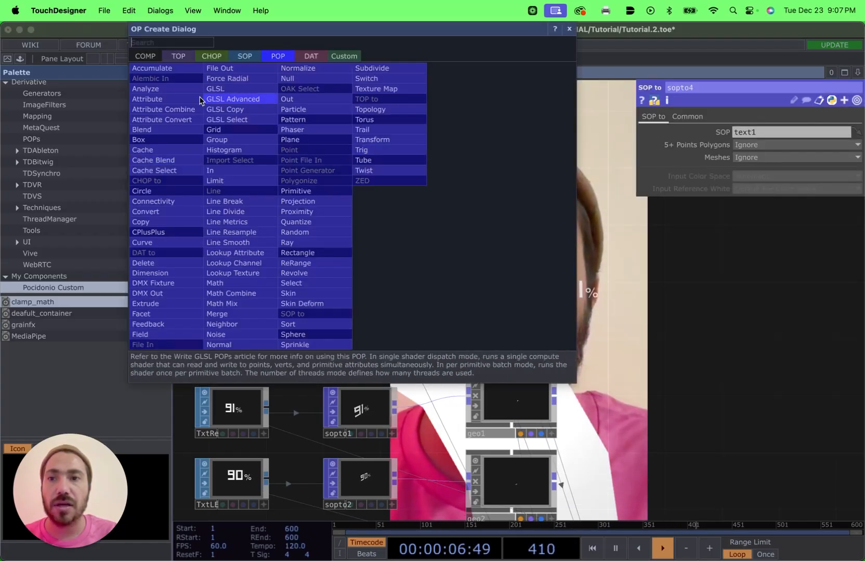
click(145, 56)
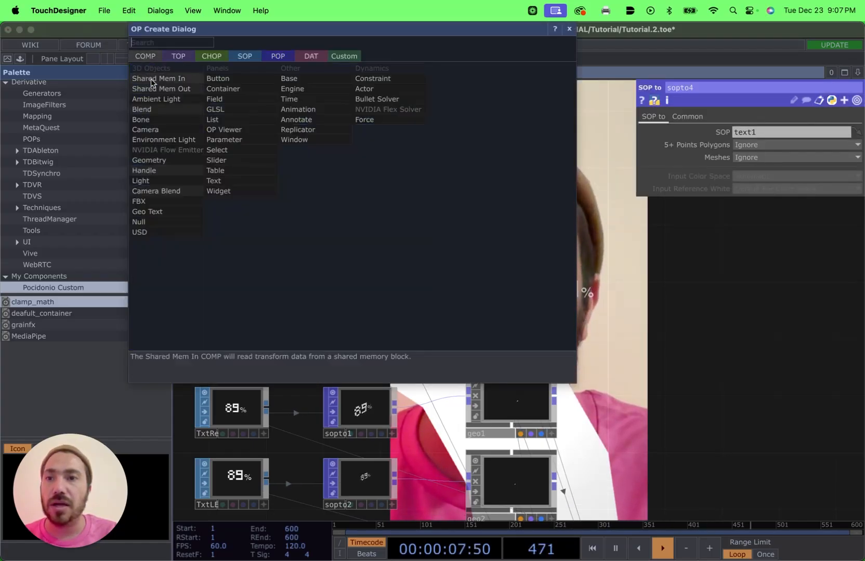
click(149, 160)
click(425, 172)
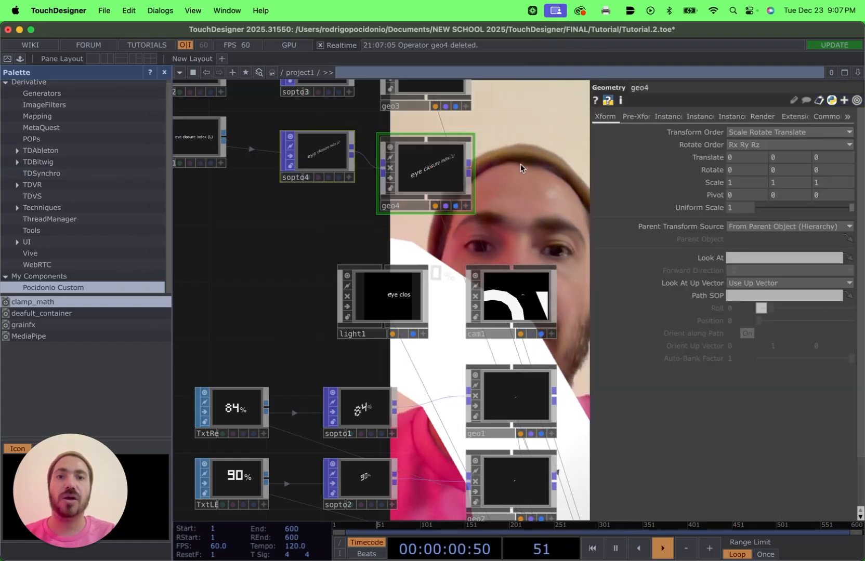
scroll(520, 164, down, 5)
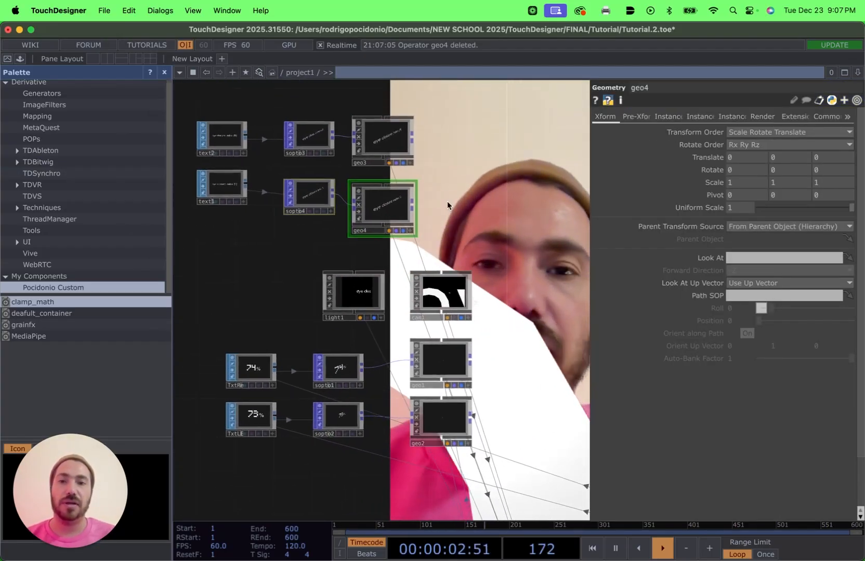
scroll(481, 207, down, 1)
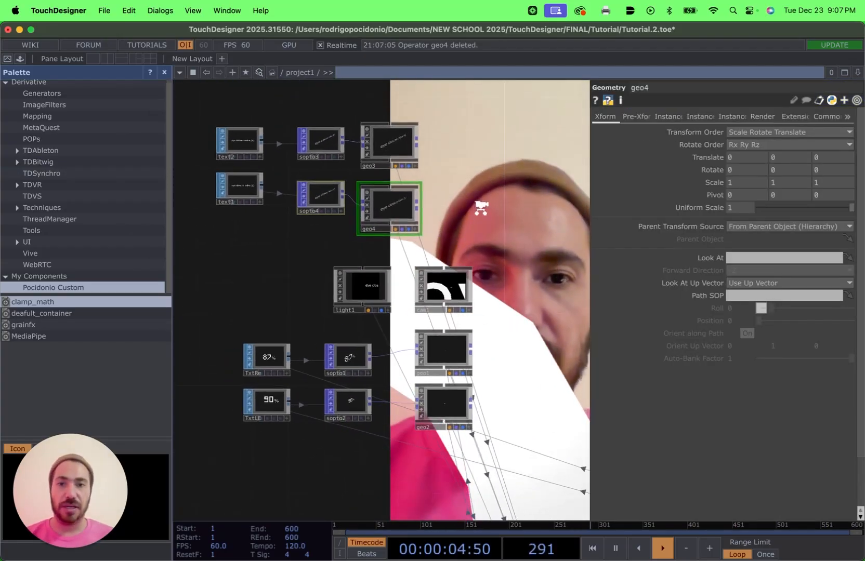
scroll(481, 208, down, 5)
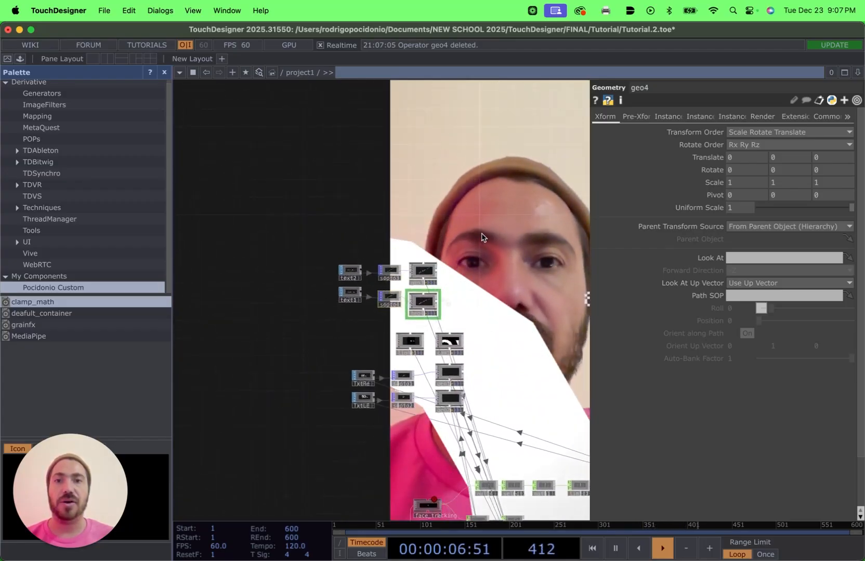
scroll(482, 238, down, 5)
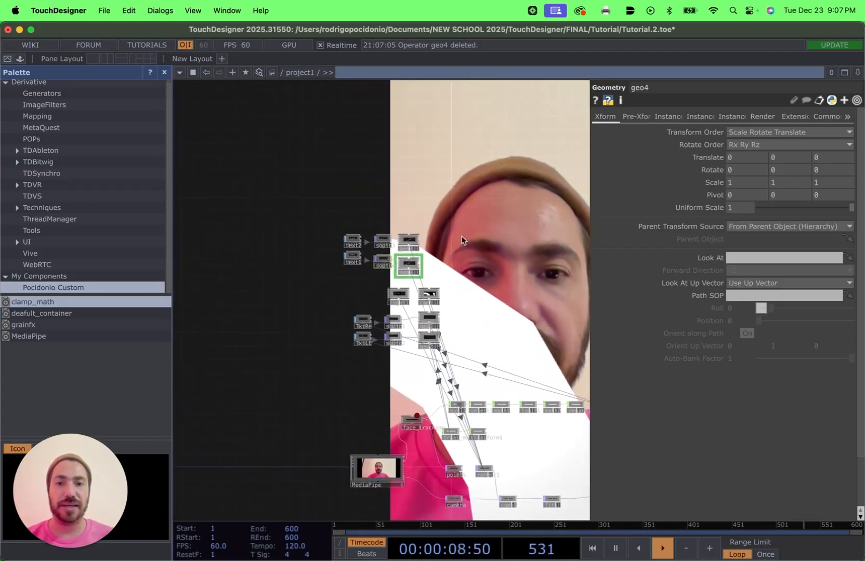
scroll(462, 237, up, 5)
drag(422, 272, 419, 147)
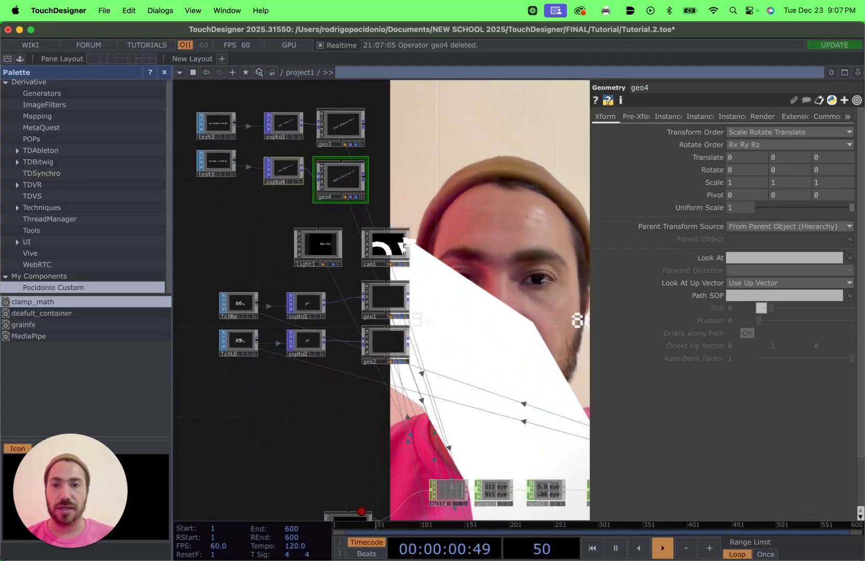
scroll(404, 240, up, 3)
scroll(400, 156, down, 4)
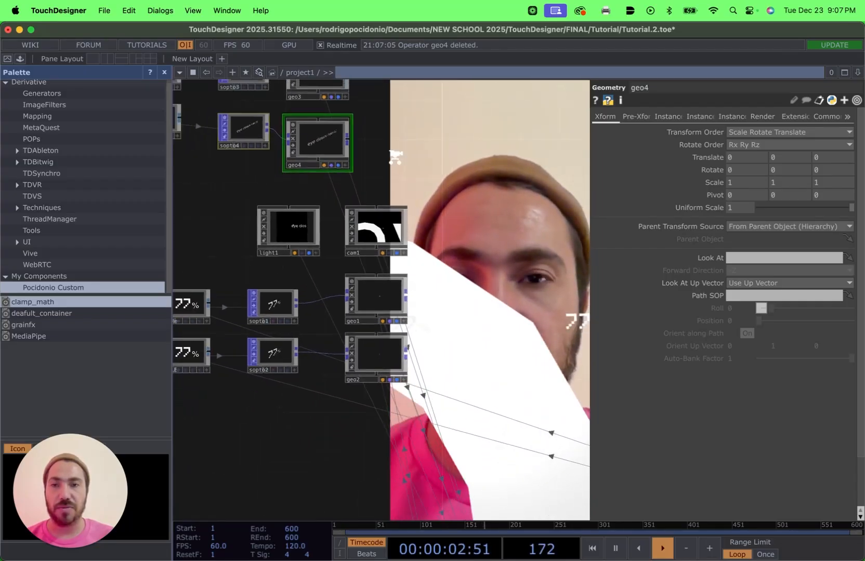
drag(411, 179, 450, 202)
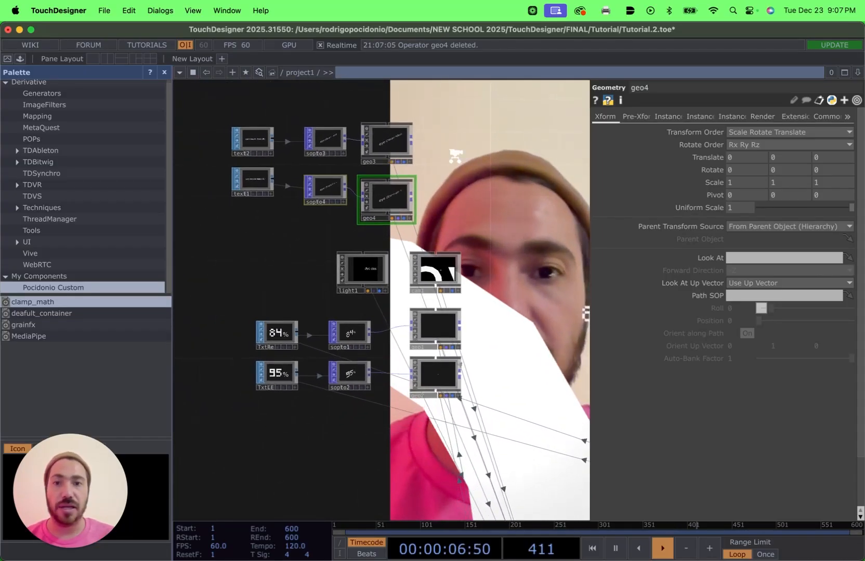
Turn on Apply Pre-Transform for both label geometries, geo3 and geo4.
scroll(455, 158, down, 2)
click(419, 154)
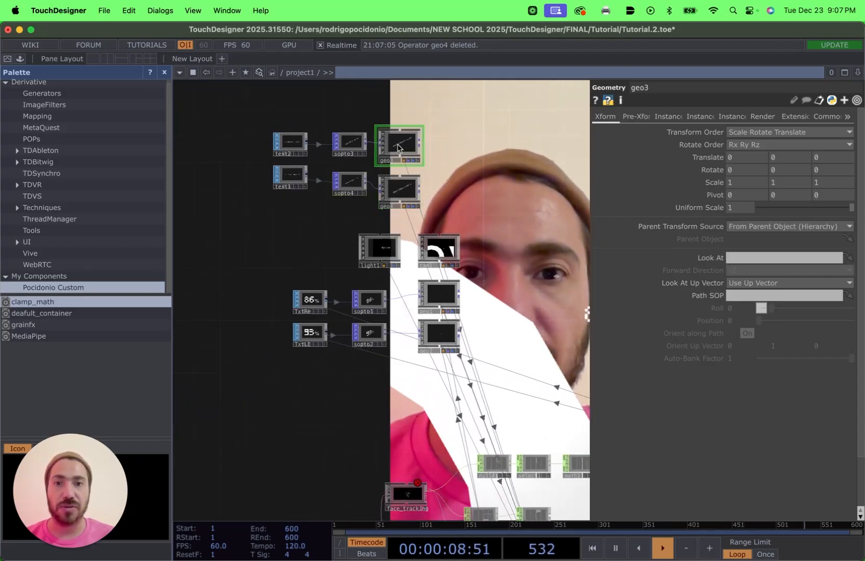
click(639, 116)
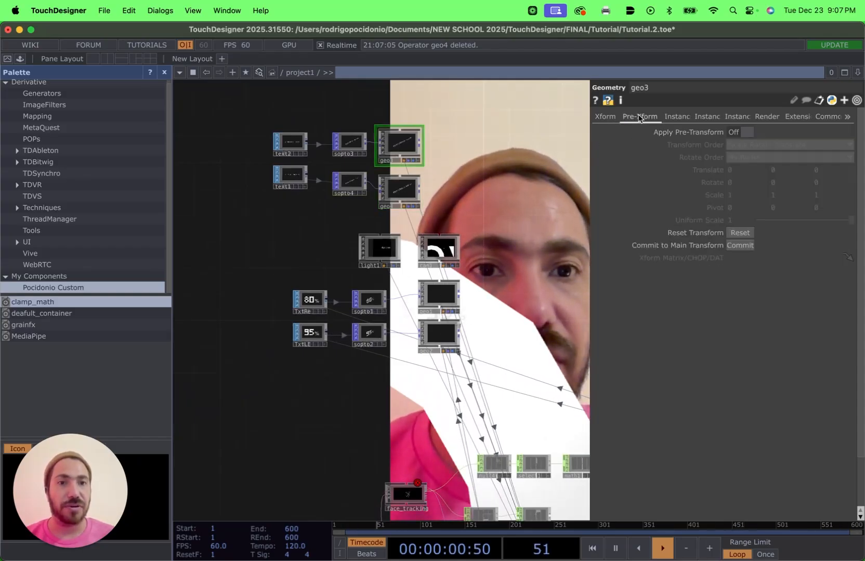
click(746, 132)
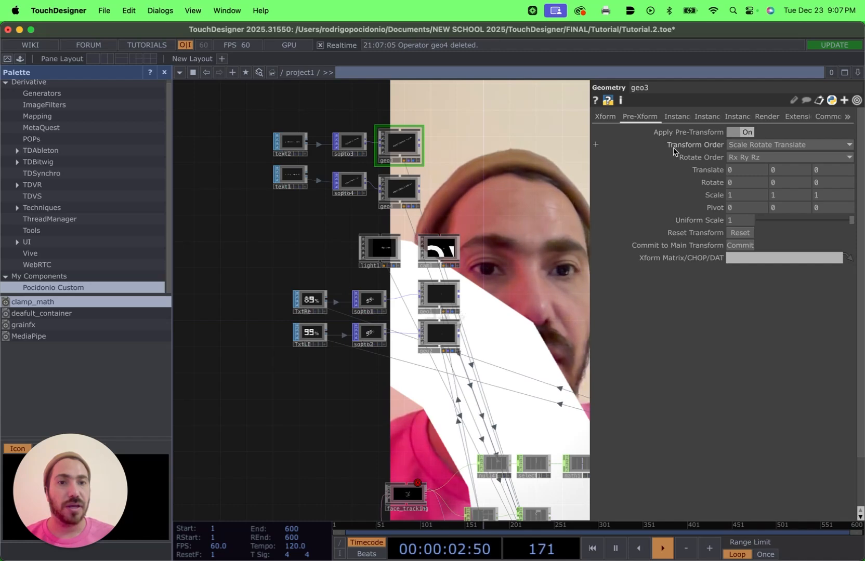
click(399, 190)
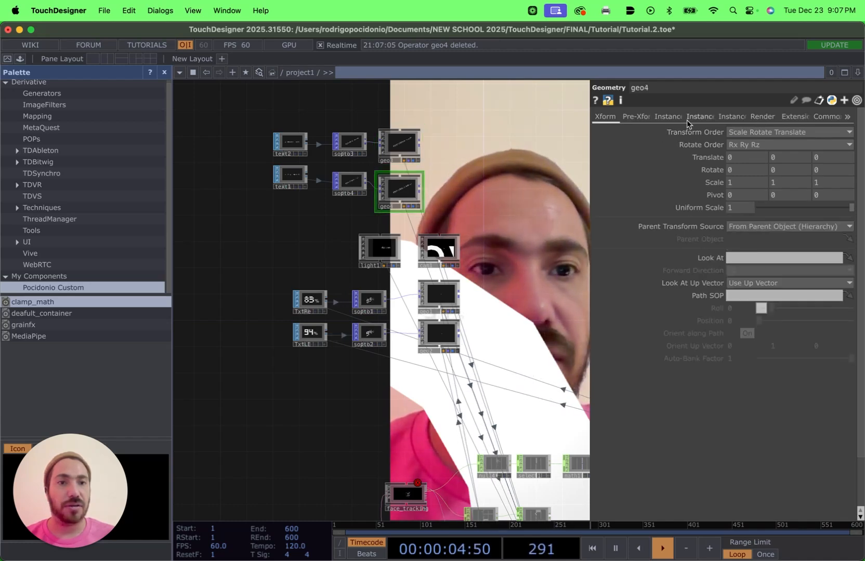
click(647, 118)
click(747, 132)
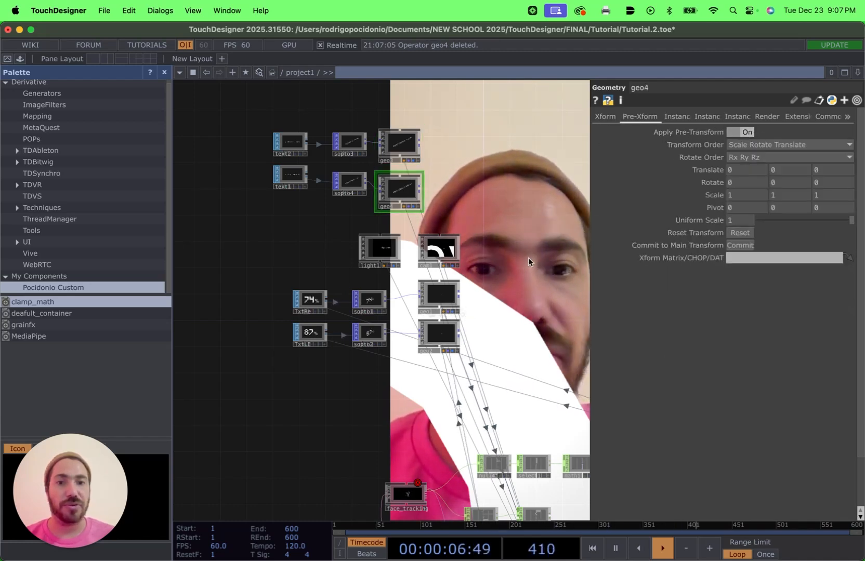
Assign the trans_matrix CHOP as the pre-transform Xform Matrix/CHOP/DAT of geo4 and geo3.
drag(522, 222, 501, 117)
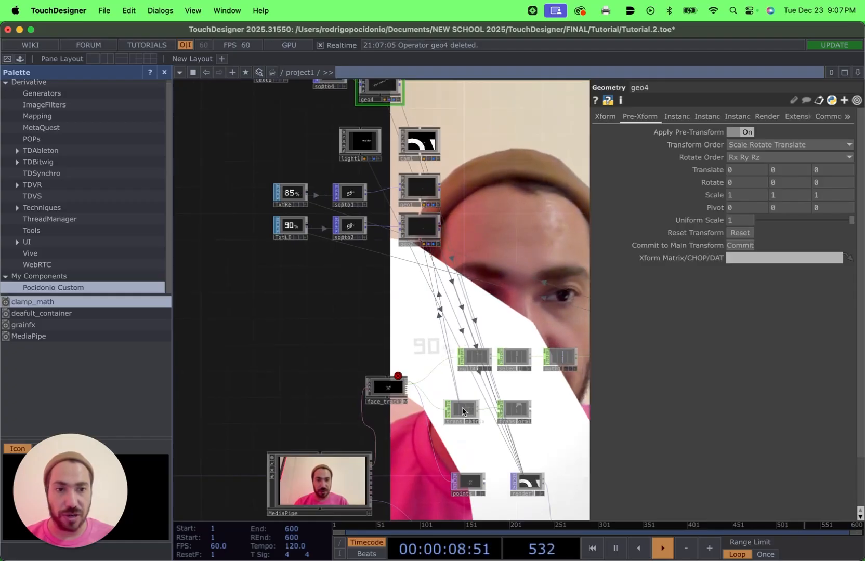
drag(687, 267, 753, 258)
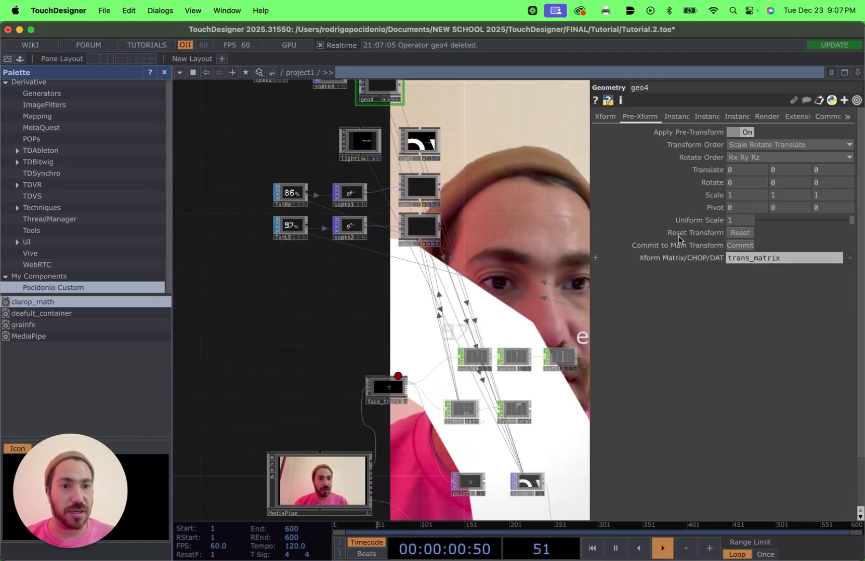
scroll(481, 143, up, 5)
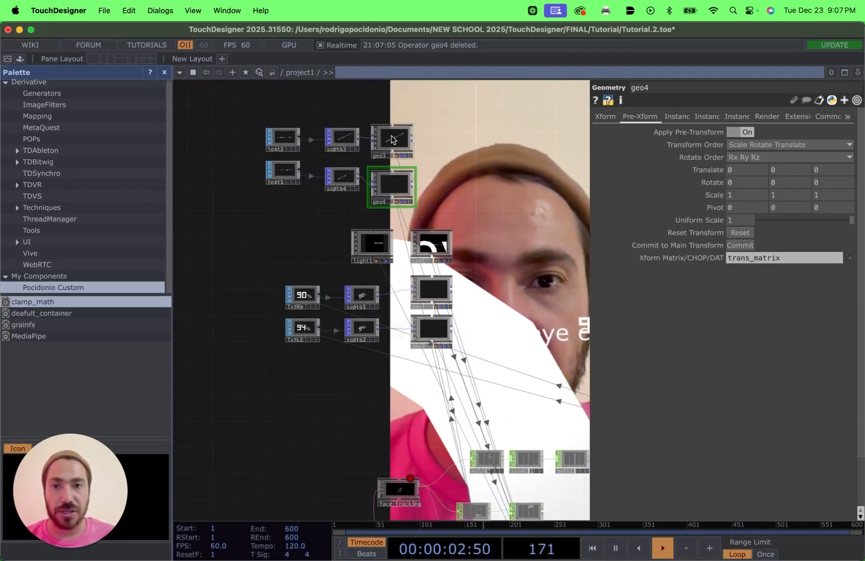
click(391, 139)
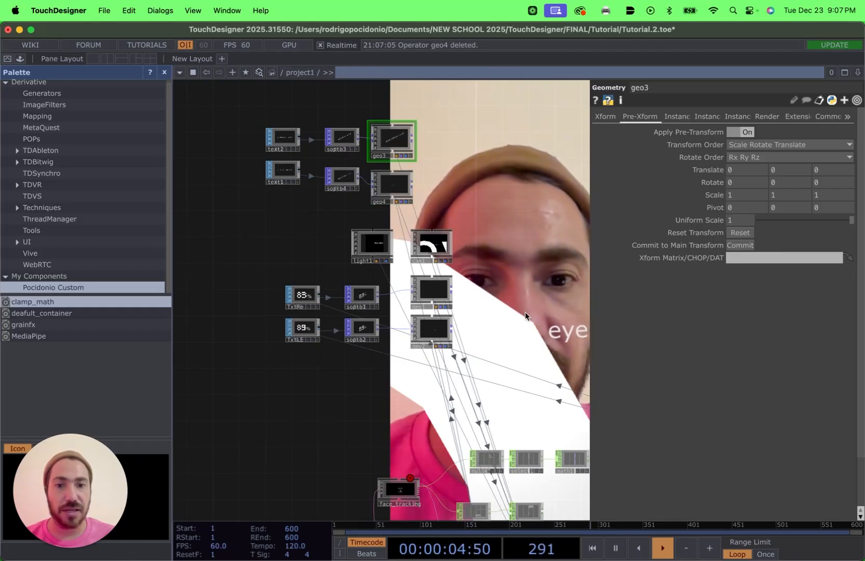
scroll(525, 315, down, 5)
drag(463, 402, 760, 257)
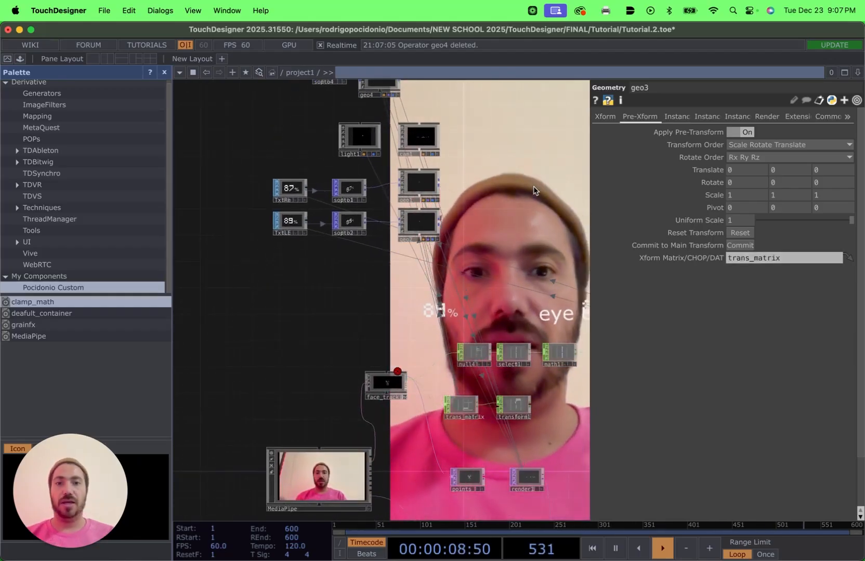
Set the font of both label texts, text2 and text1, to Pixeled.
drag(533, 186, 387, 277)
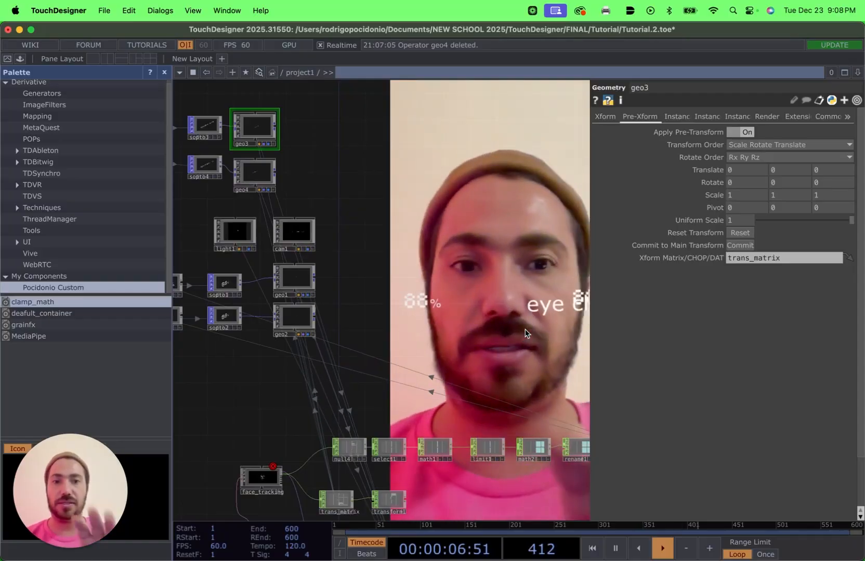
drag(421, 213, 491, 230)
click(281, 179)
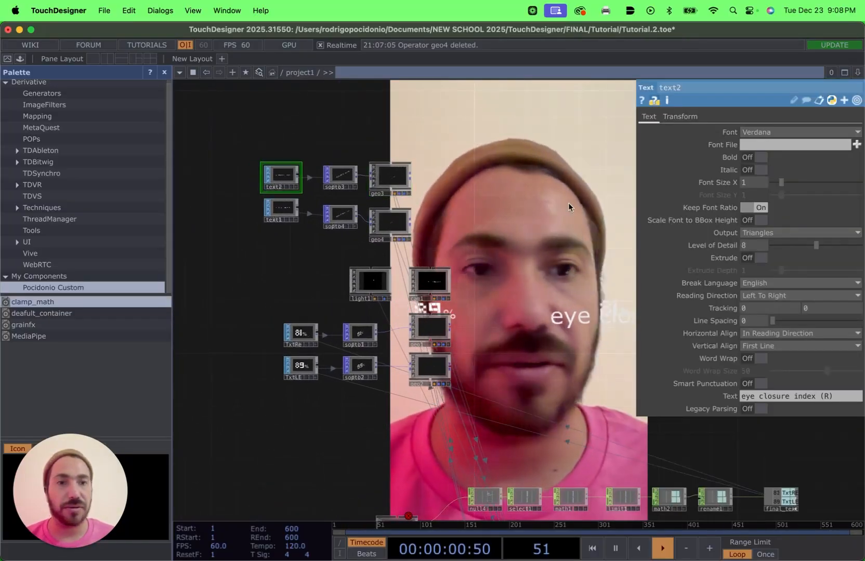
click(821, 132)
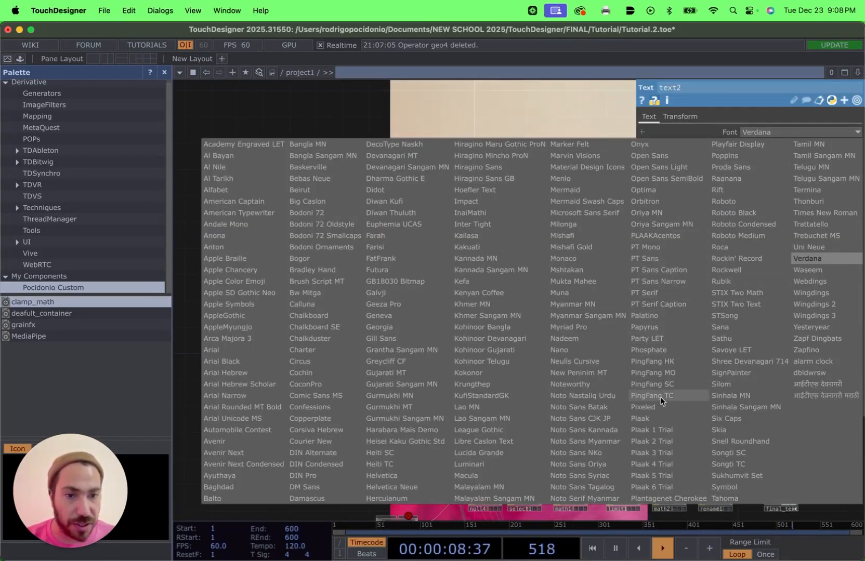
click(649, 407)
click(276, 210)
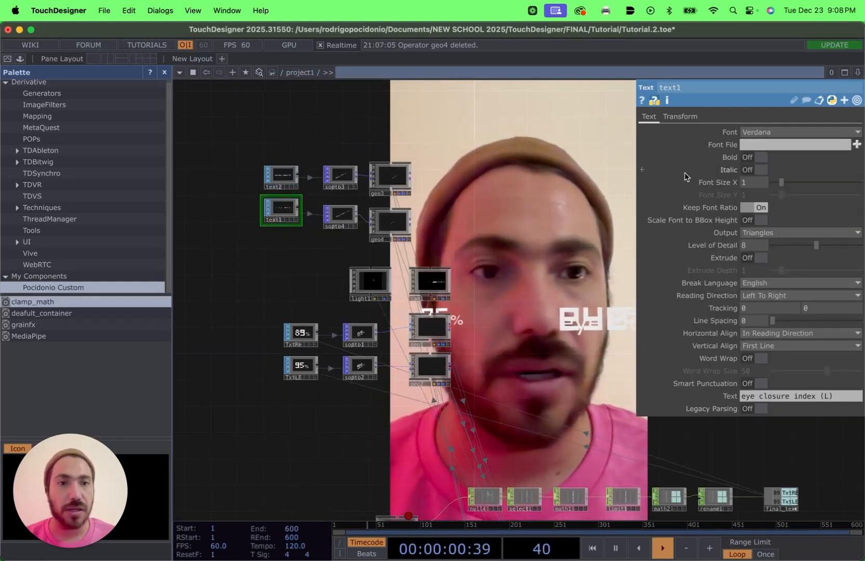
click(774, 133)
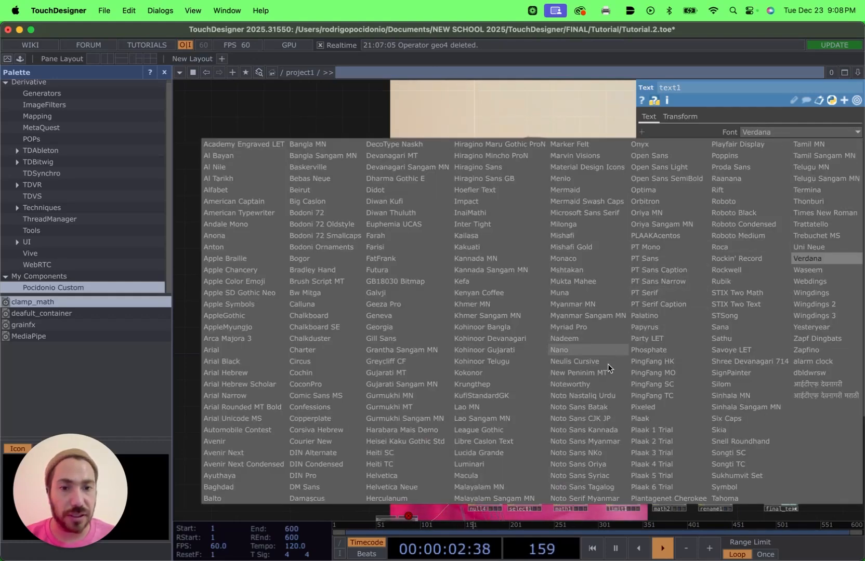
click(649, 406)
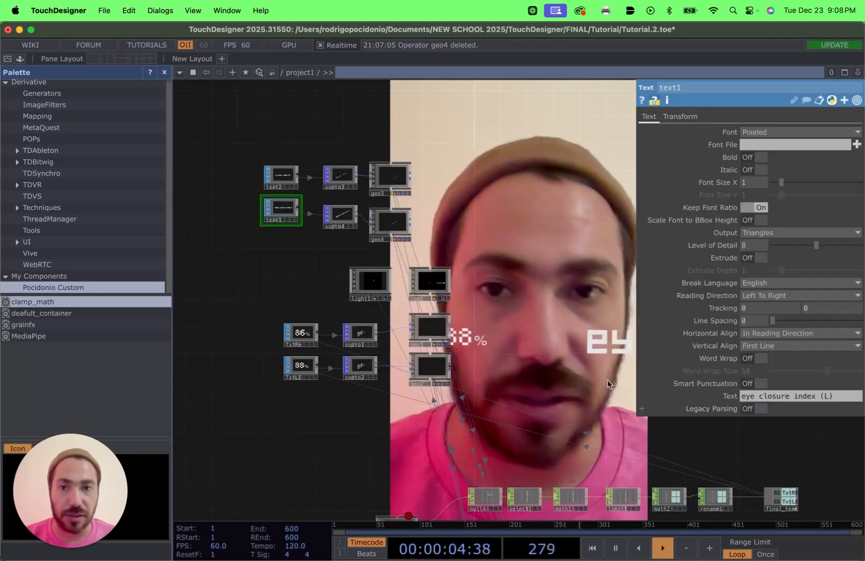
scroll(448, 206, up, 2)
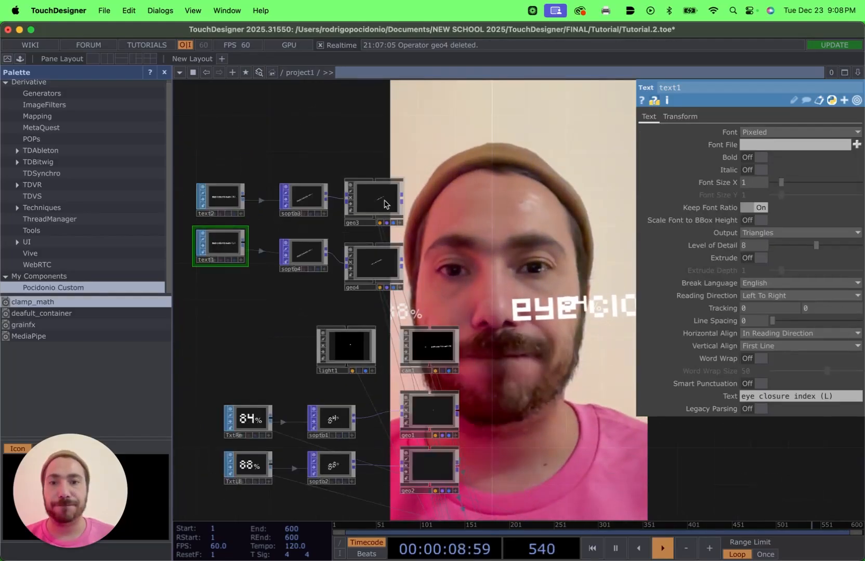
Bypass the text1 operator that holds the "eye closure index (L)" label.
click(385, 203)
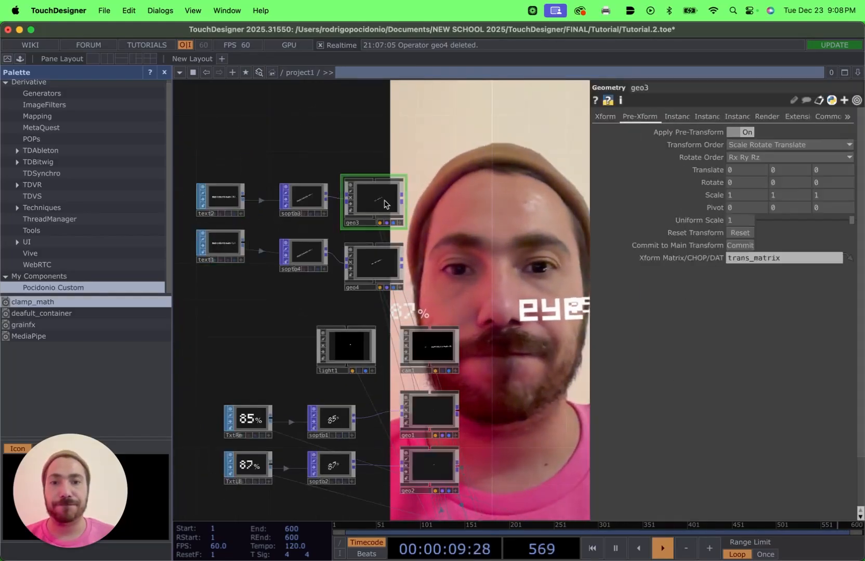
click(220, 250)
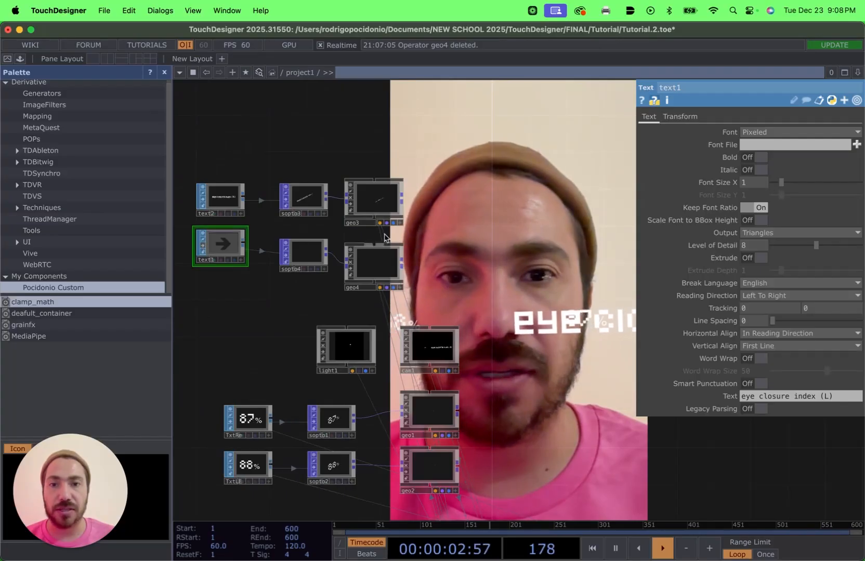
scroll(381, 203, up, 6)
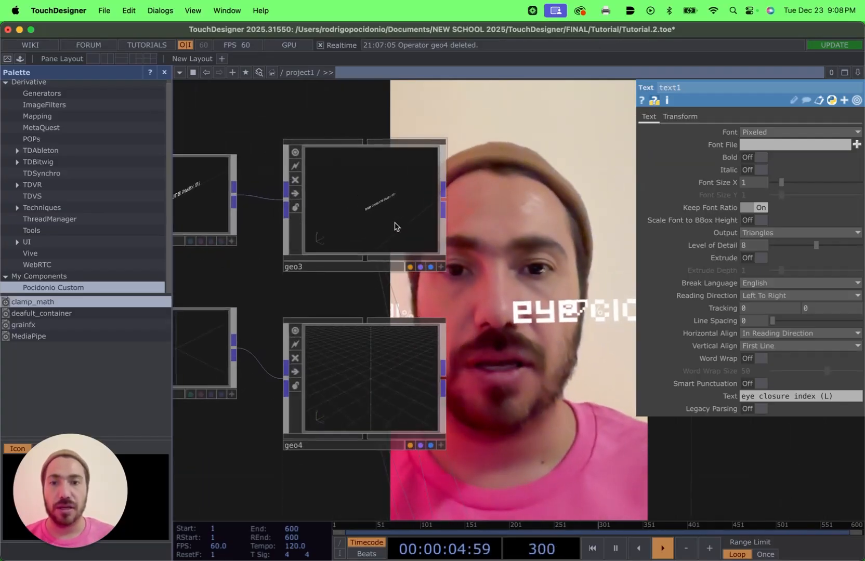
scroll(395, 227, down, 4)
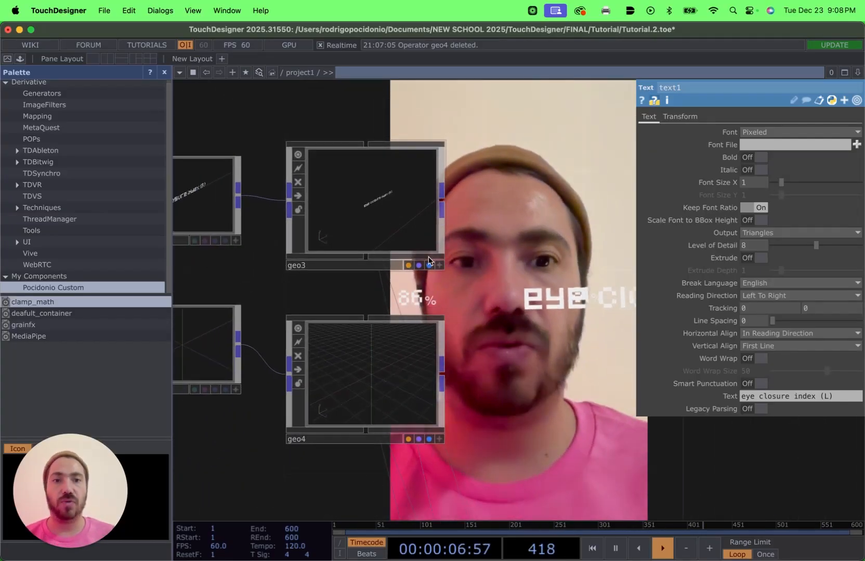
scroll(508, 273, down, 2)
click(419, 238)
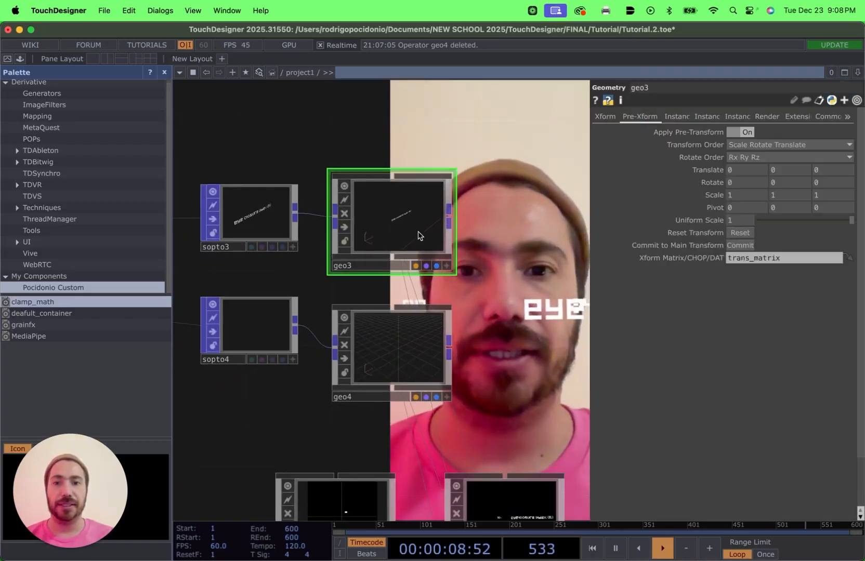
drag(537, 224, 510, 219)
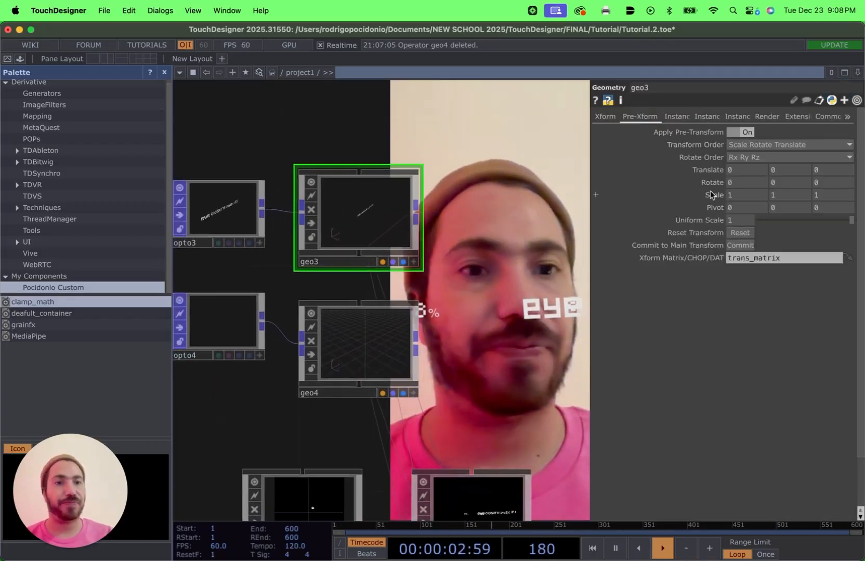
click(750, 194)
key(BackSpace)
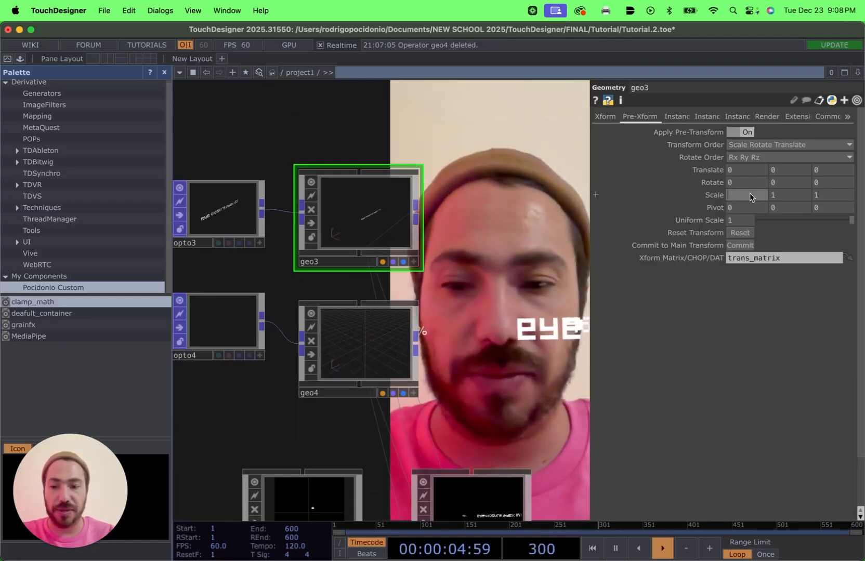
drag(459, 215, 588, 237)
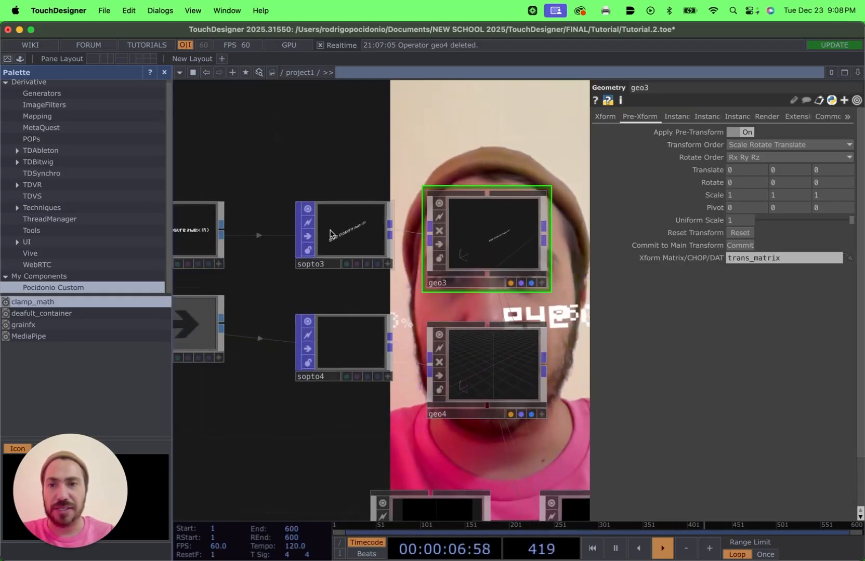
click(181, 222)
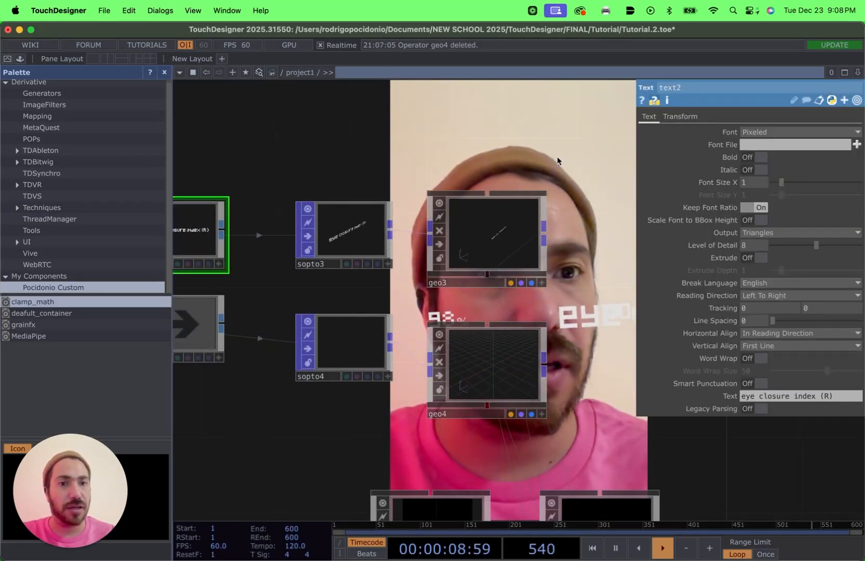
Open geo3's parameters in a floating window and place it clear of the webcam image.
click(505, 217)
drag(561, 165, 472, 178)
key(p)
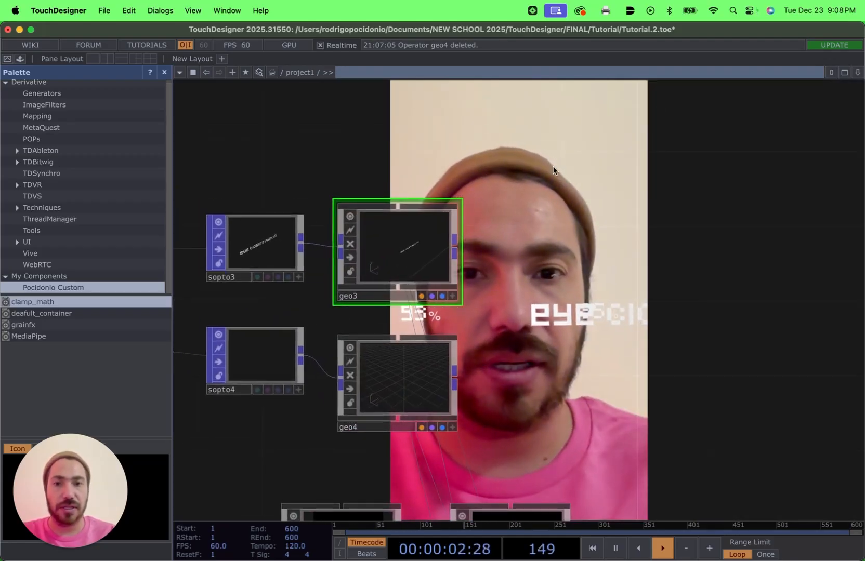
right_click(393, 248)
click(428, 150)
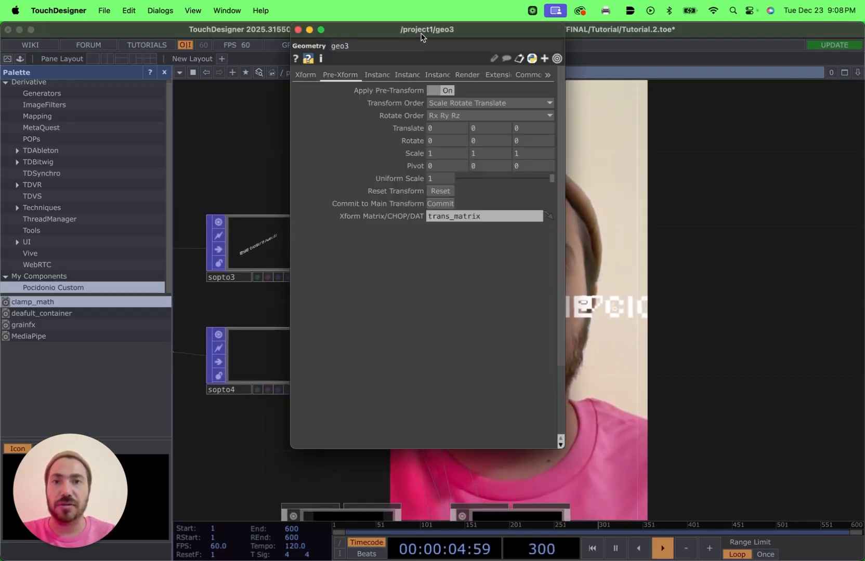
drag(421, 36, 104, 39)
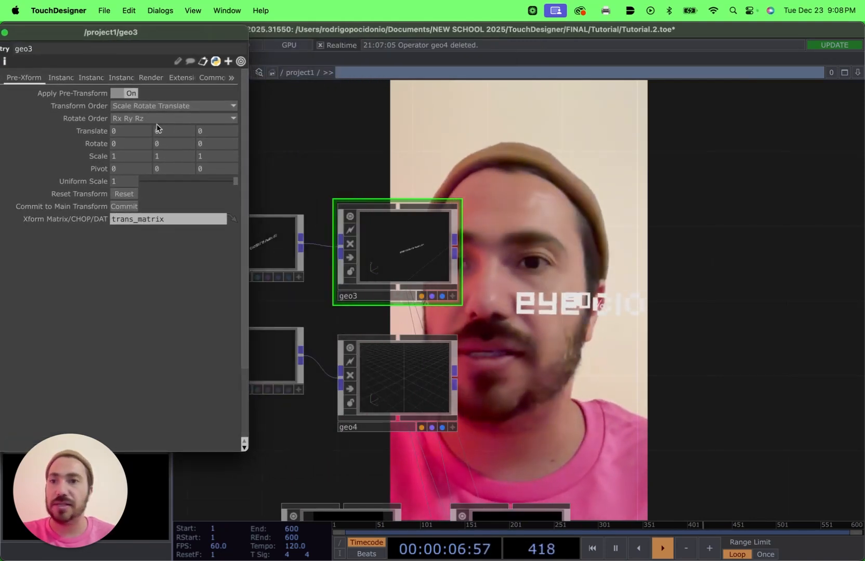
drag(109, 35, 163, 35)
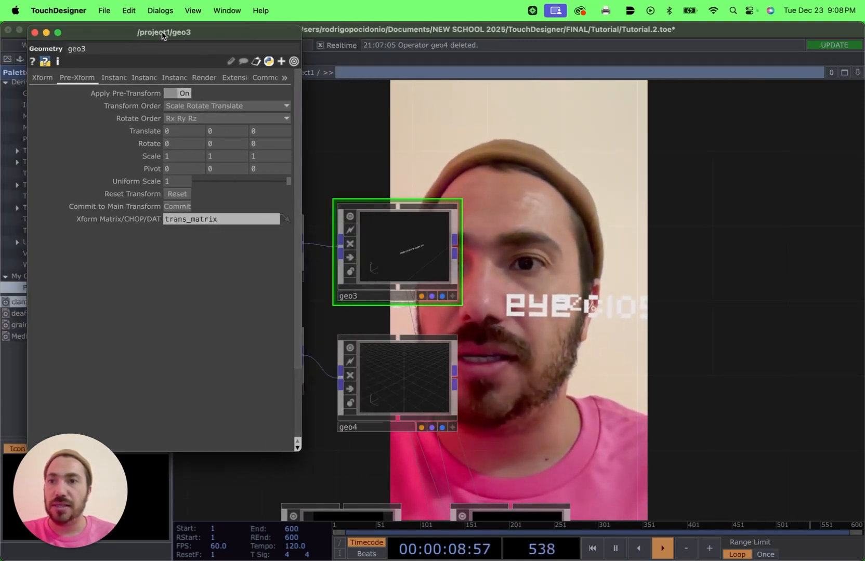
Set geo3's main transform to a scale of .4 in X and Y and a Y translation of 2.2.
click(43, 79)
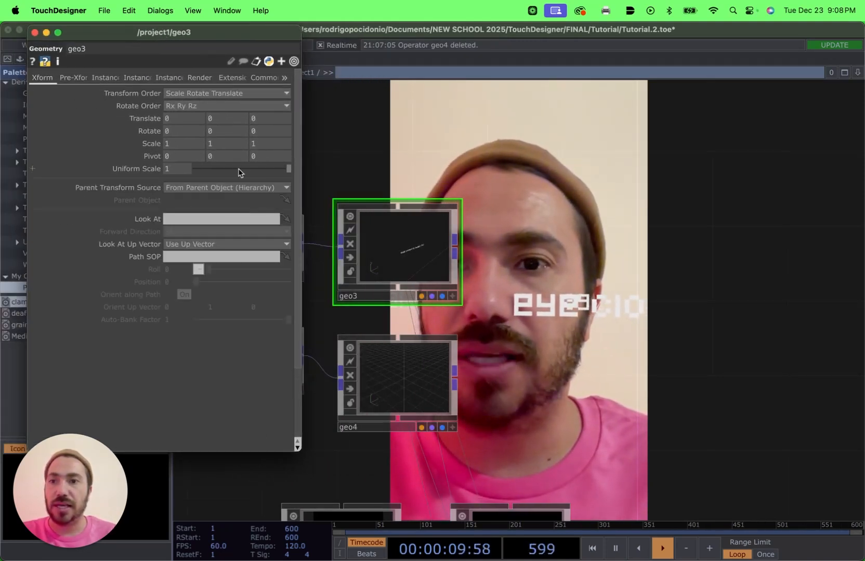
click(184, 144)
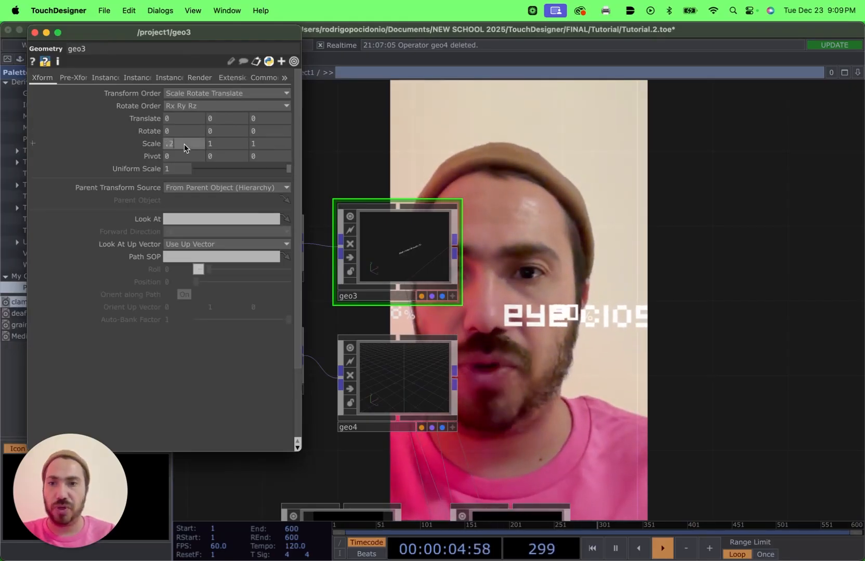
text(.2)
click(218, 145)
text(.2)
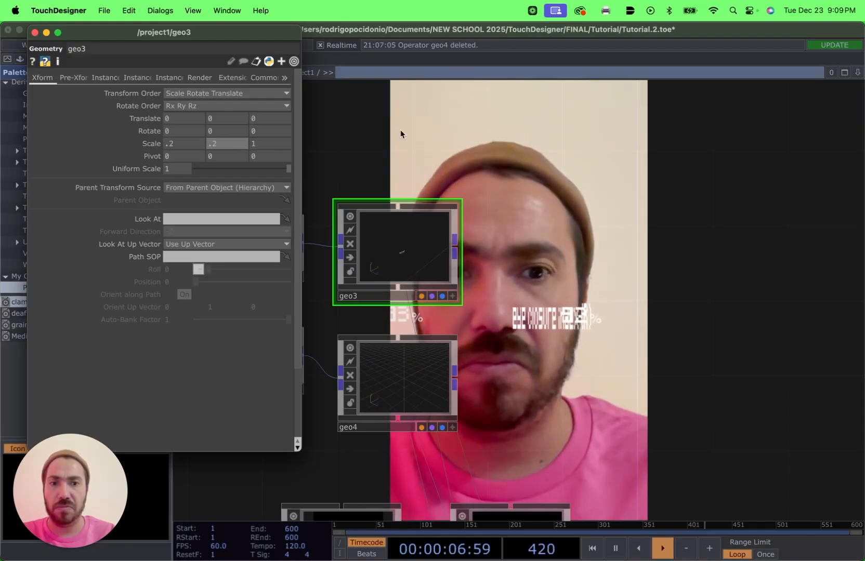
click(400, 130)
click(229, 149)
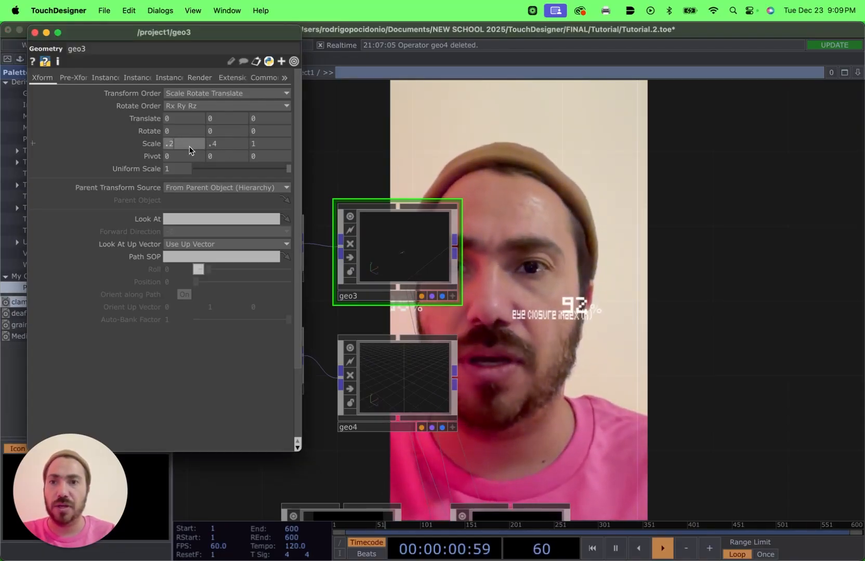
text(.4)
key(Return)
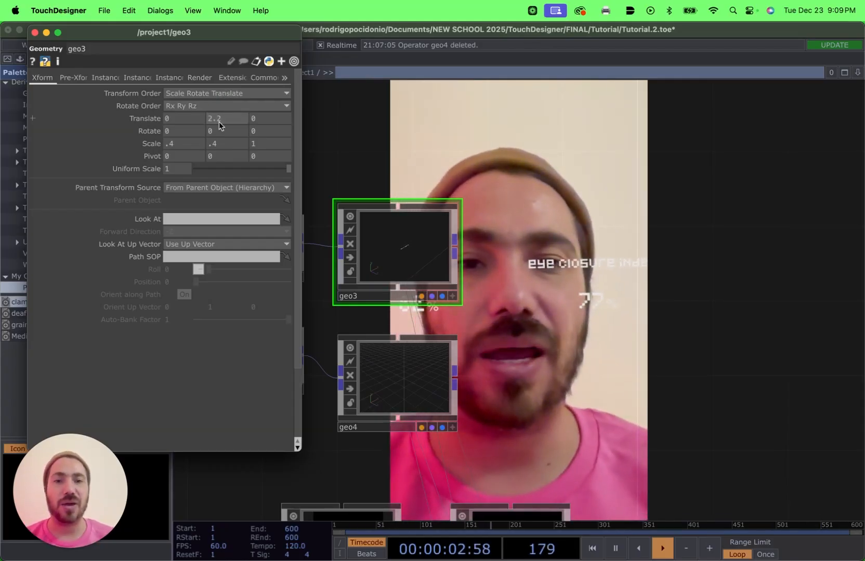
click(35, 33)
Break text2's label into two lines with the Python expression f"eye closure\nindex (R)" as its Text value.
drag(361, 106, 453, 134)
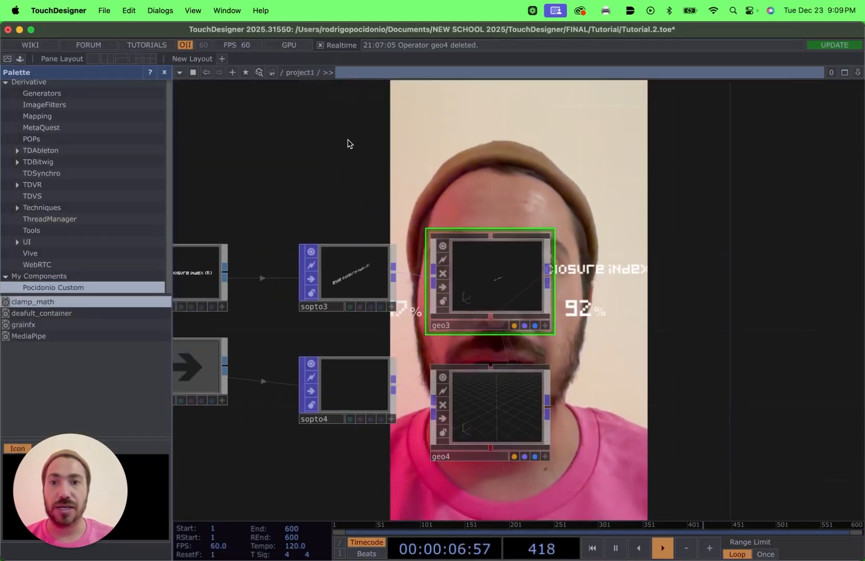
drag(349, 143, 455, 140)
click(284, 261)
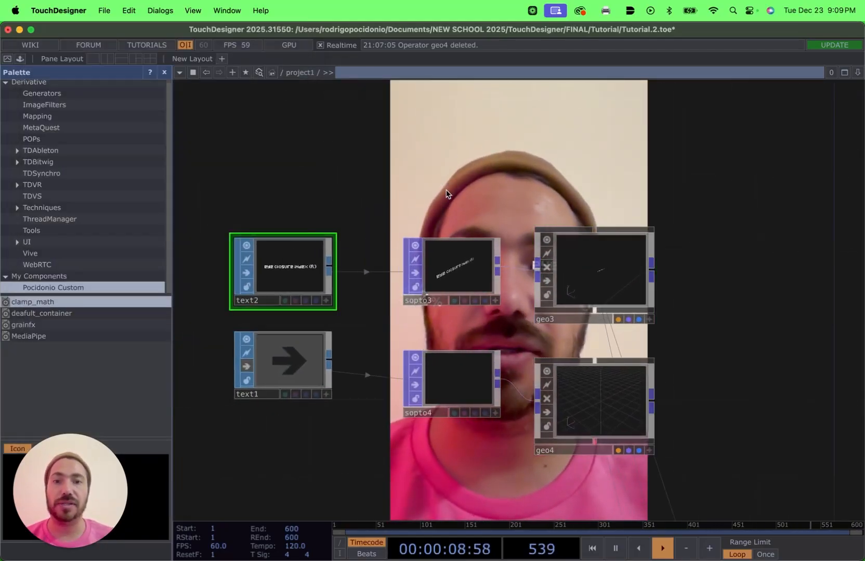
drag(446, 195, 378, 184)
key(p)
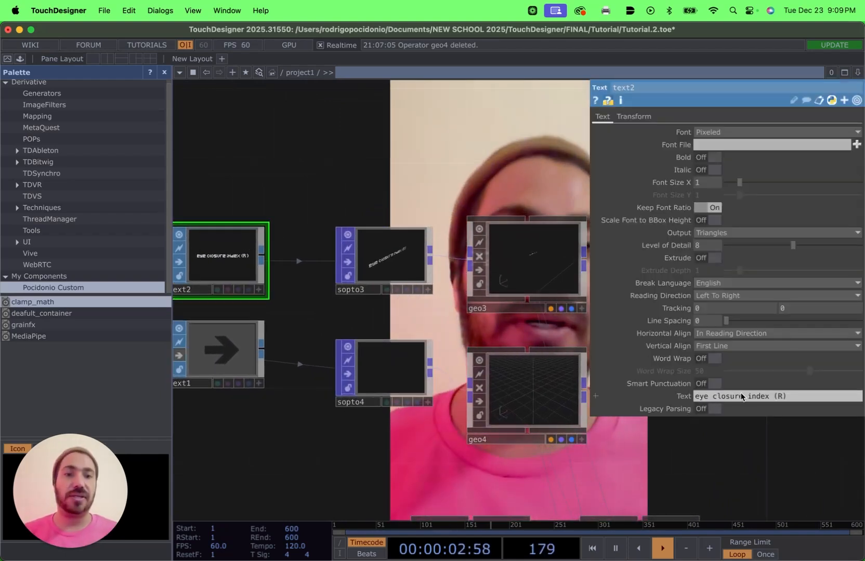
click(714, 398)
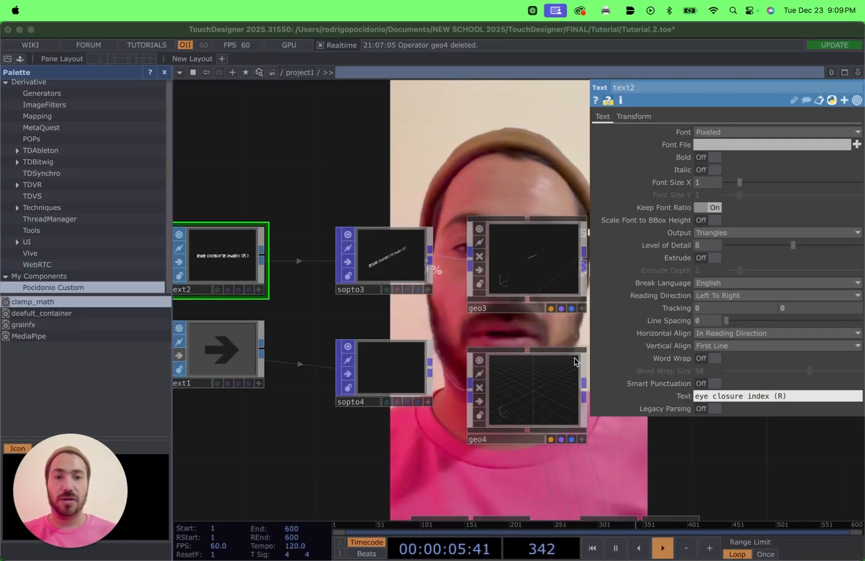
click(725, 397)
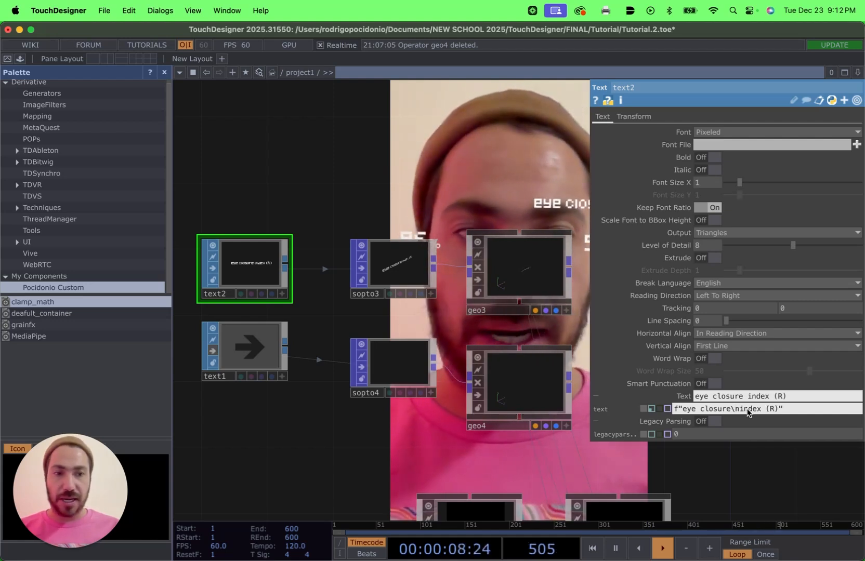
click(651, 409)
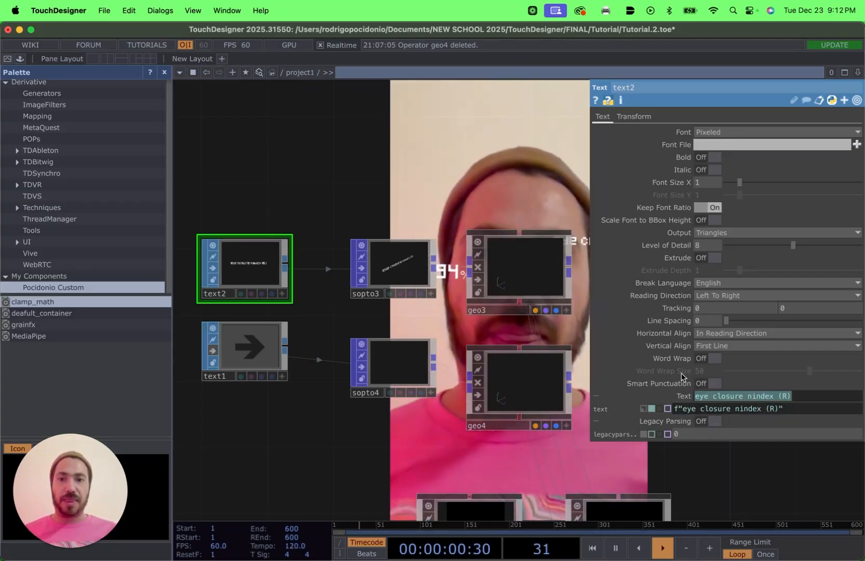
click(734, 410)
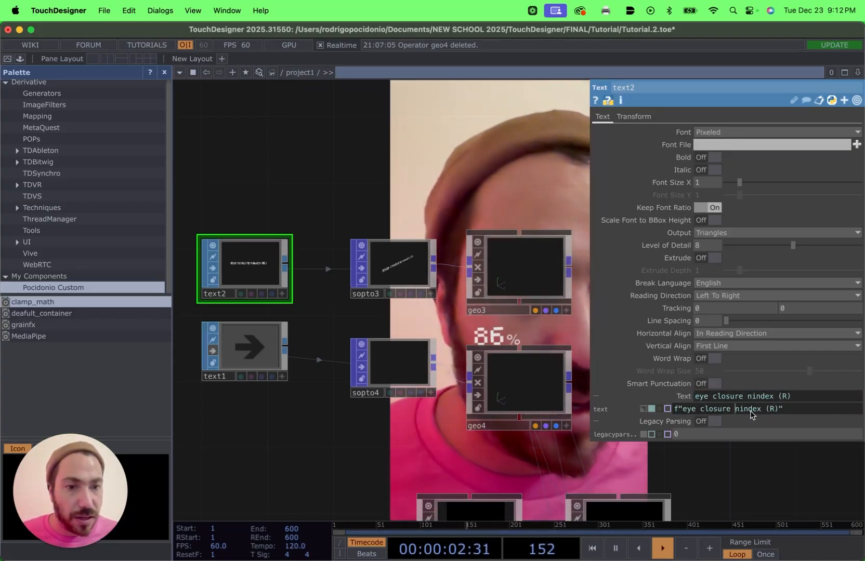
key(BackSpace)
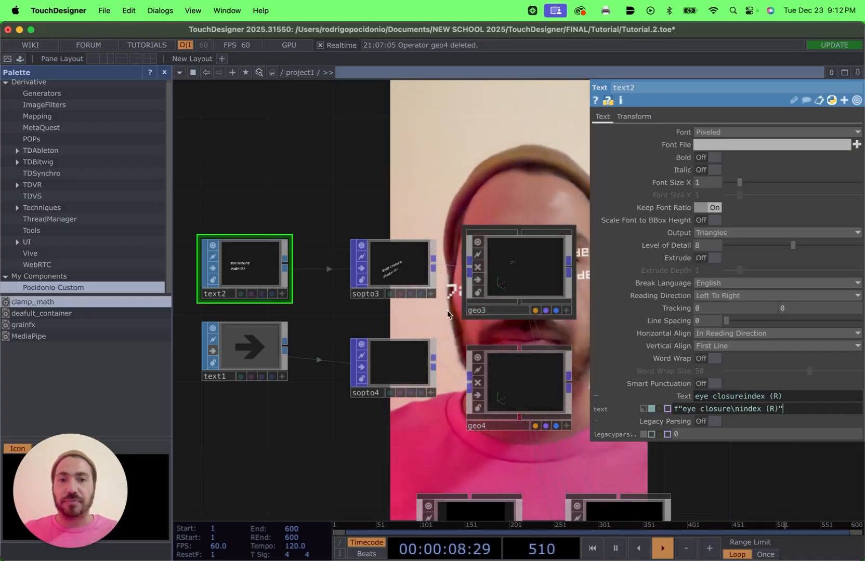
Set the horizontal alignment of text2's two-line label to Center.
scroll(243, 271, up, 5)
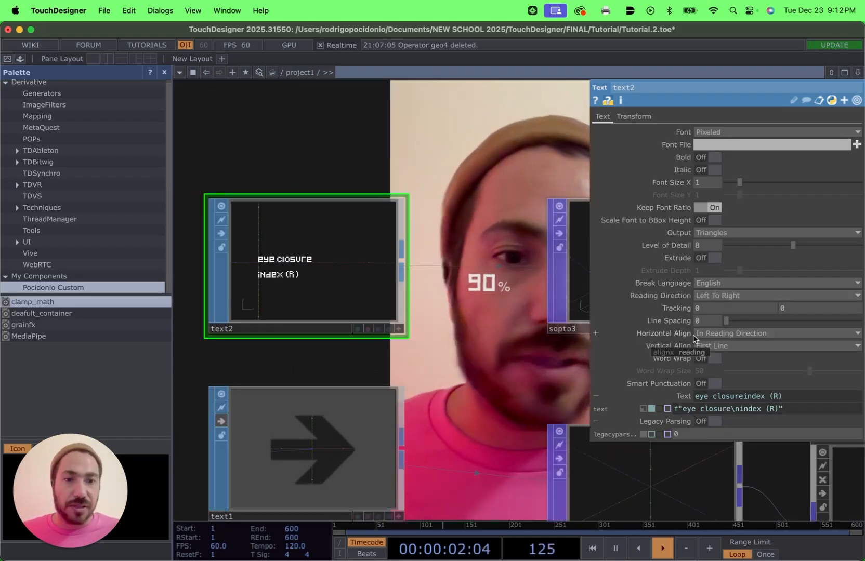
click(715, 336)
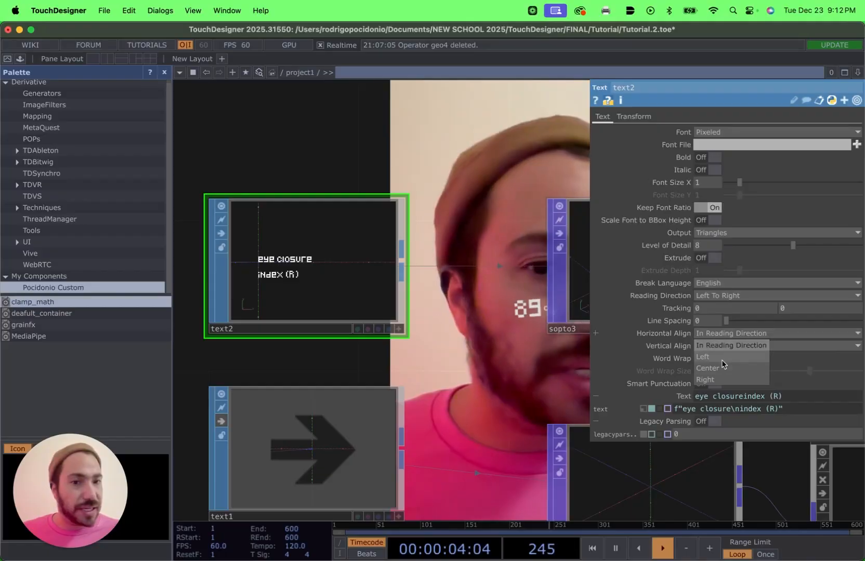
click(721, 359)
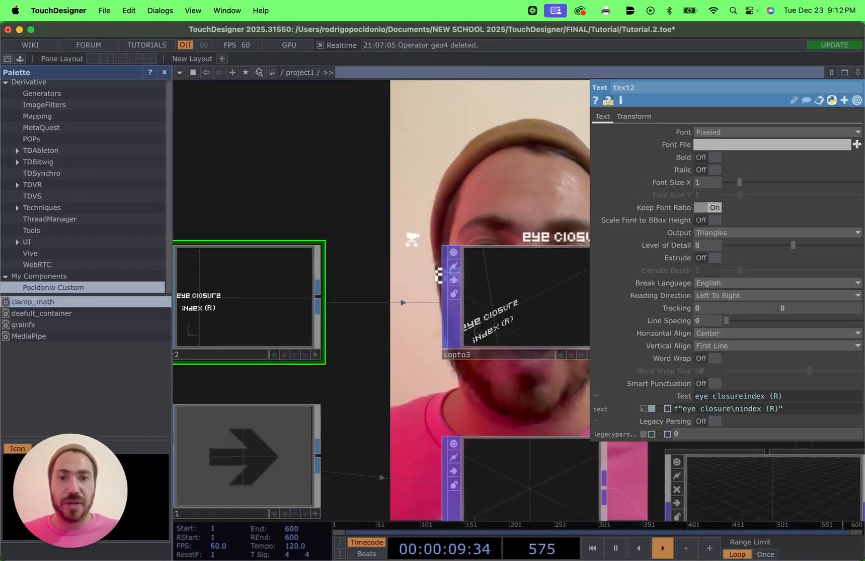
scroll(470, 189, down, 3)
drag(471, 189, 457, 285)
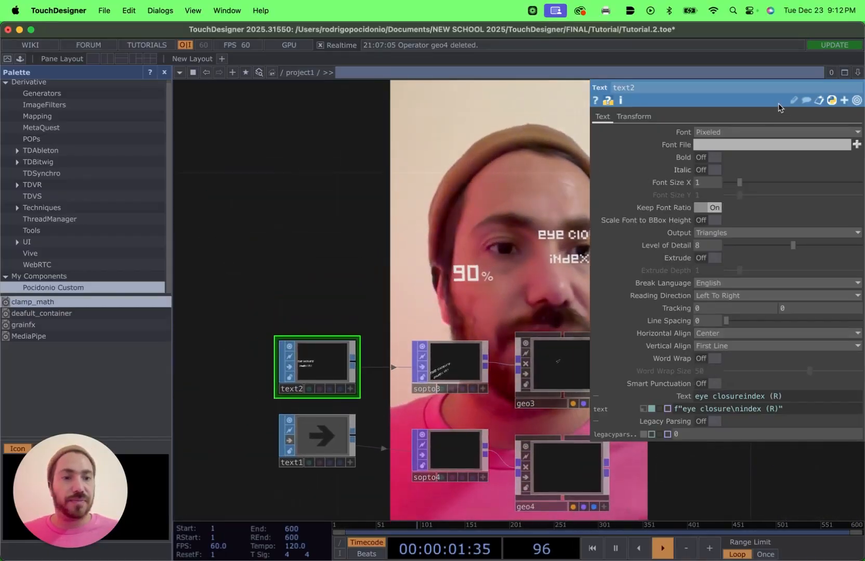
key(p)
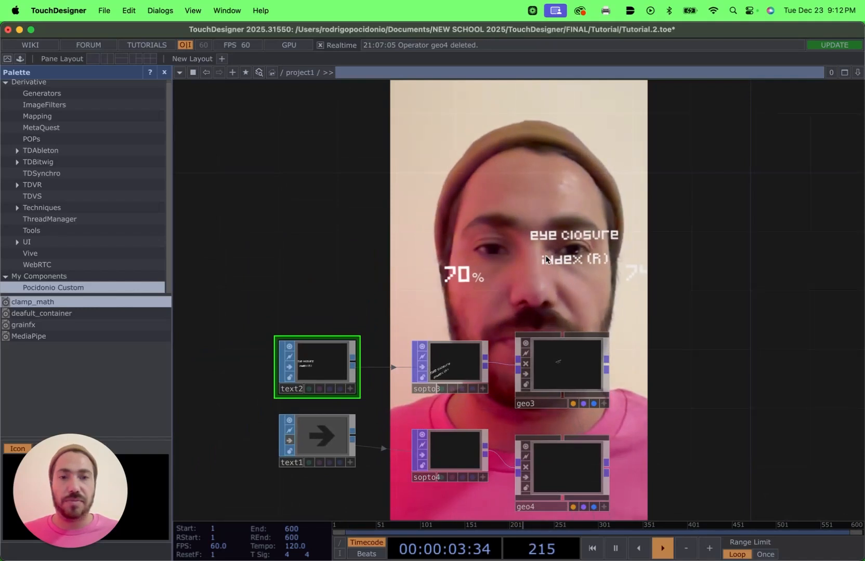
Open geo3's parameters in a floating window and set its translation to 3 in X and 2.43 in Y.
drag(540, 267, 486, 247)
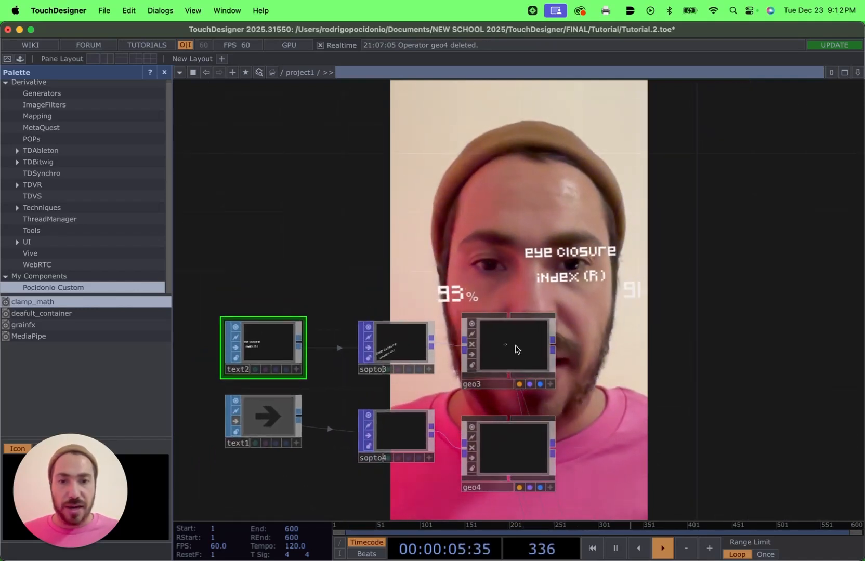
click(474, 359)
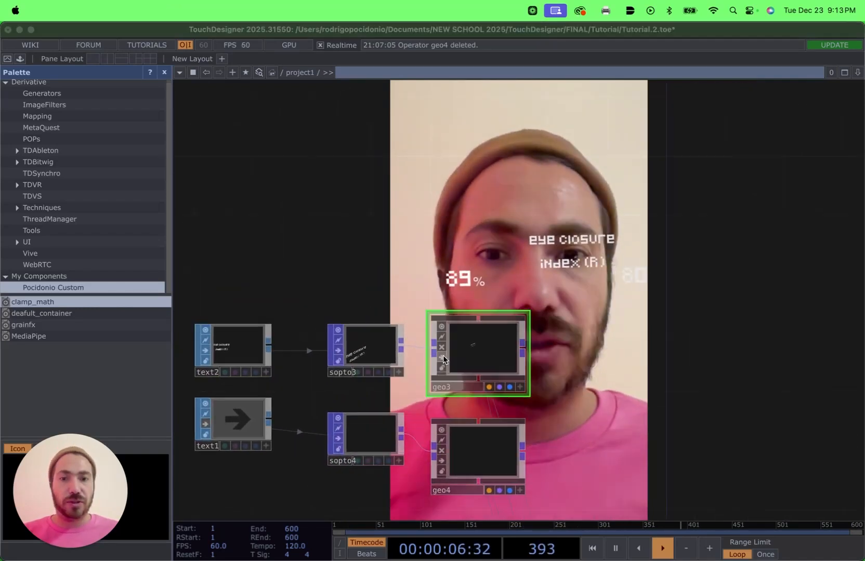
click(484, 357)
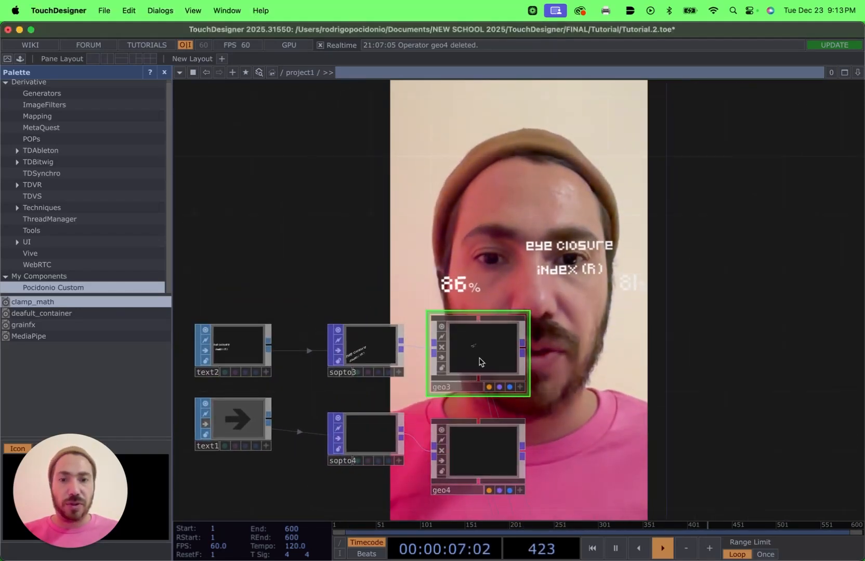
right_click(494, 356)
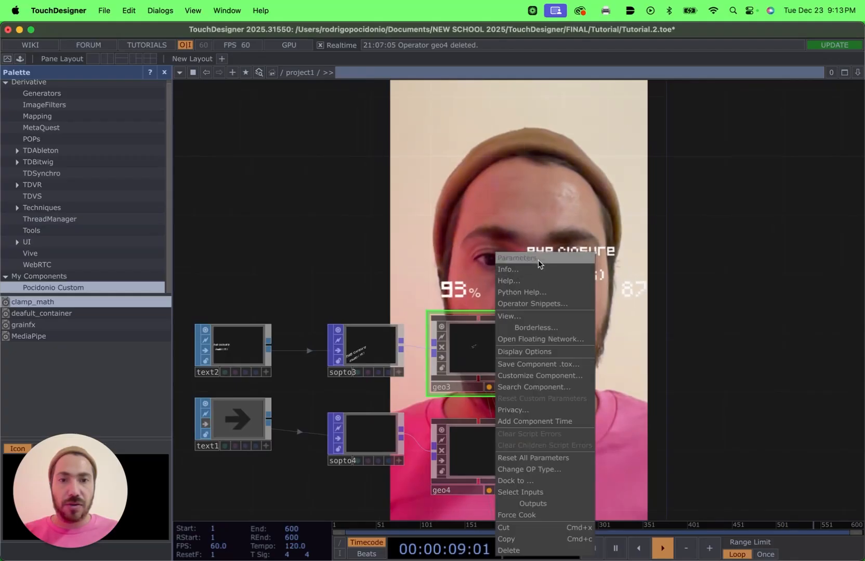
click(519, 259)
drag(541, 56, 99, 64)
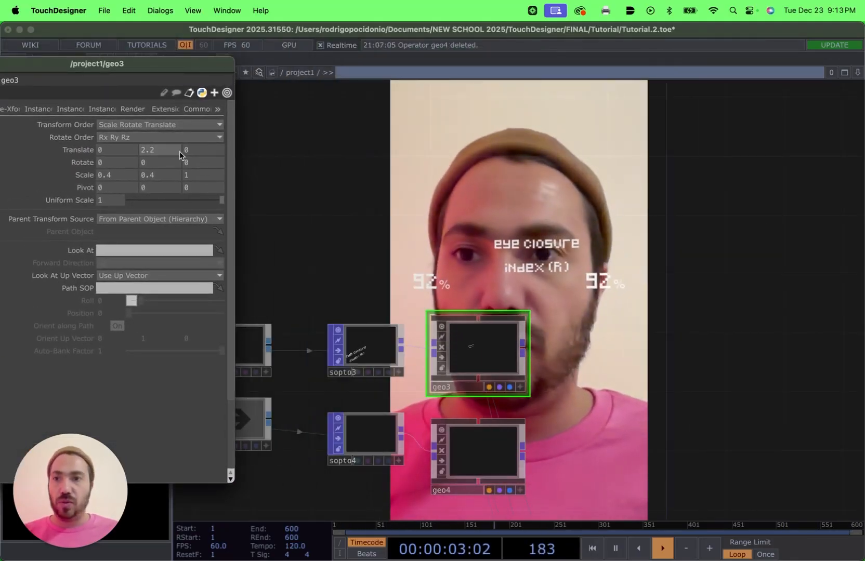
drag(151, 156, 160, 165)
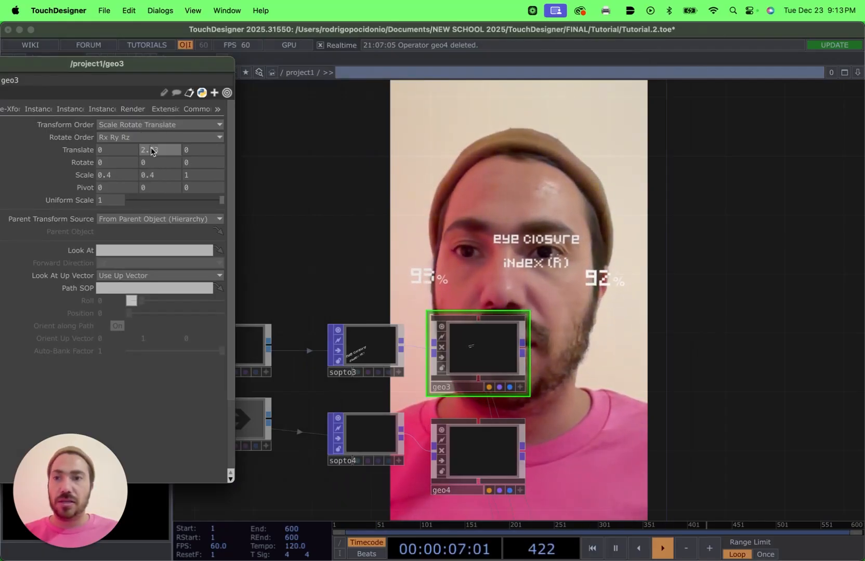
middle_drag(151, 154, 153, 127)
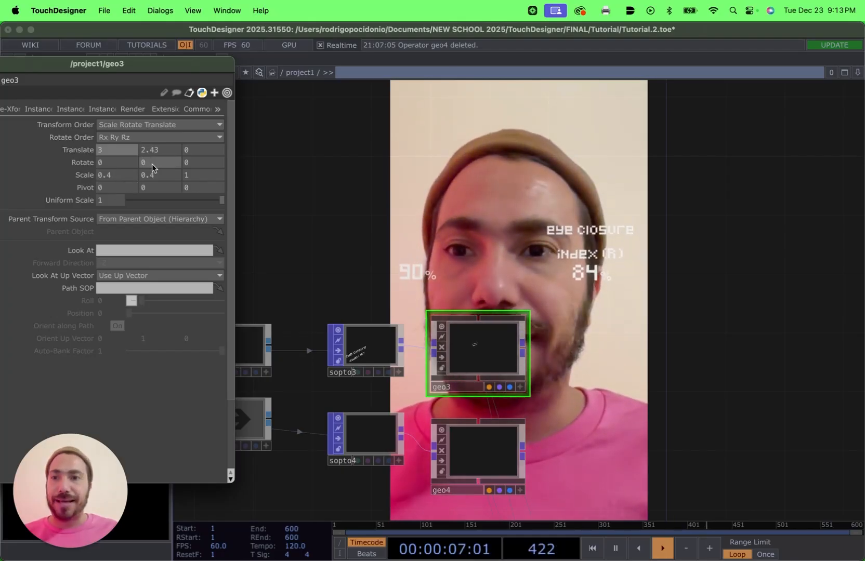
Reduce geo3's main transform scale to 0.35 in X and Y.
click(119, 175)
key(BackSpace)
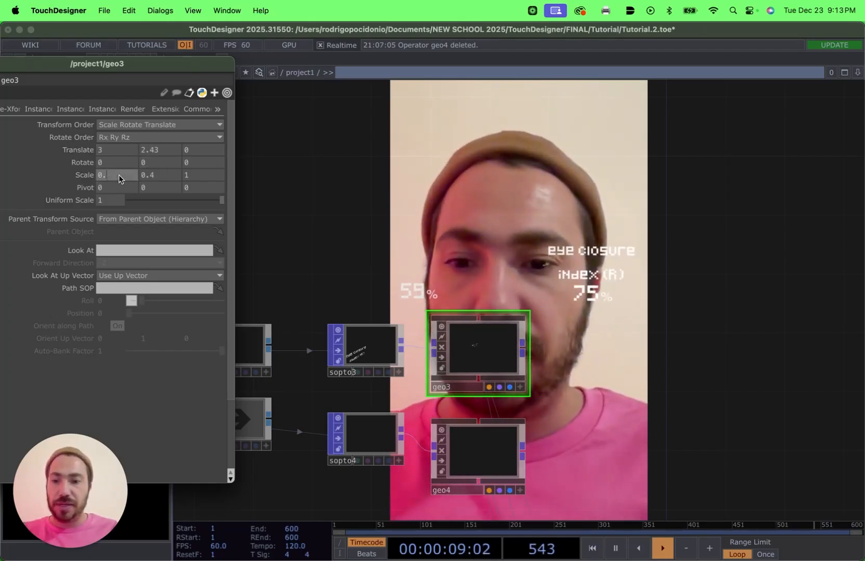
text(35)
click(168, 174)
key(BackSpace)
text(35)
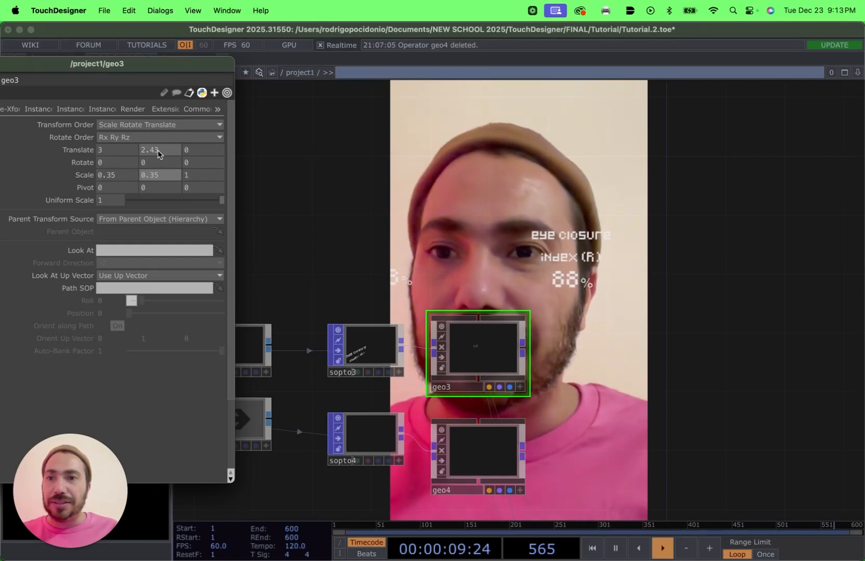
Raise geo3's Y translation to 2.73 and close its floating parameter window.
middle_drag(159, 154, 178, 139)
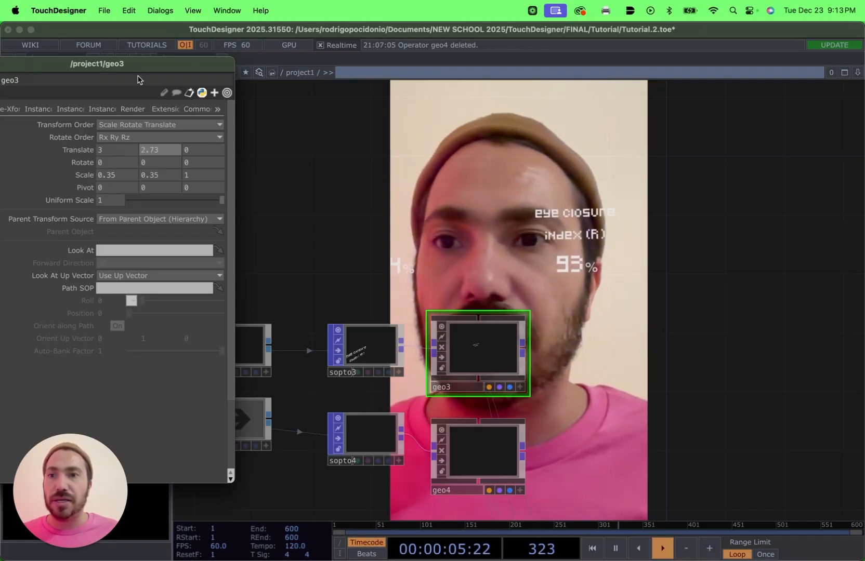
drag(129, 66, 242, 91)
click(81, 89)
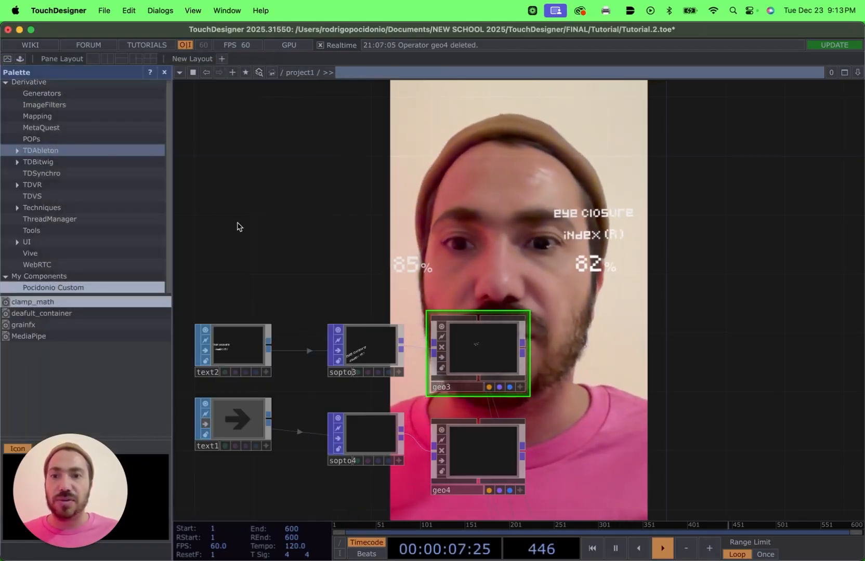
Tighten text2's two-line label with a line spacing of -.8 and hide its parameters.
click(233, 350)
right_click(233, 350)
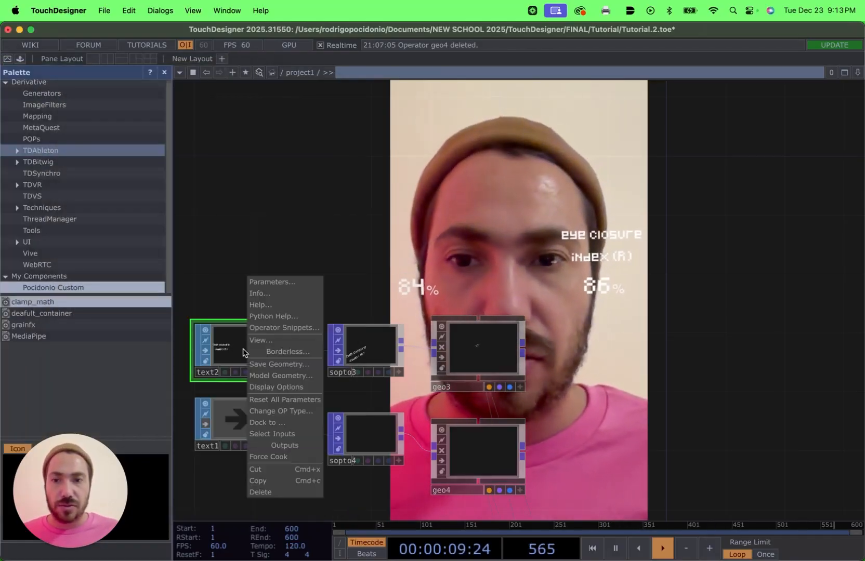
click(222, 348)
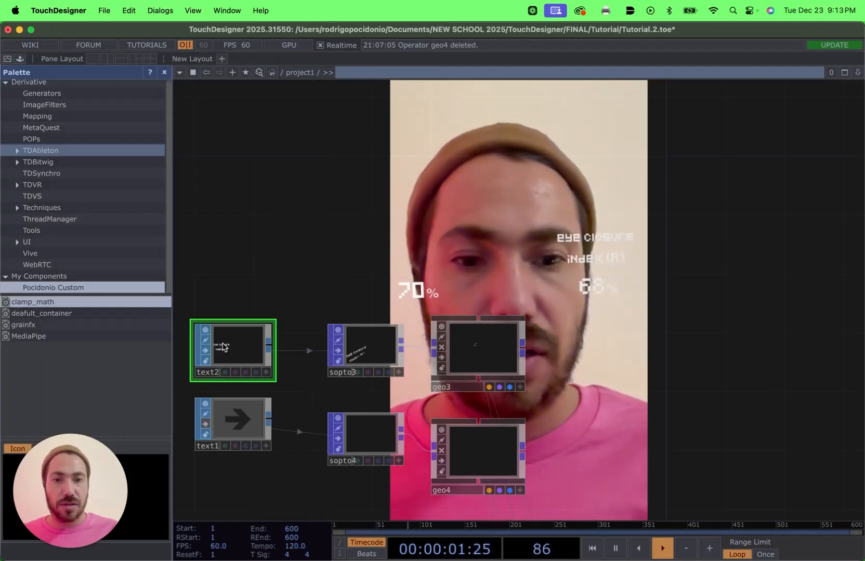
key(p)
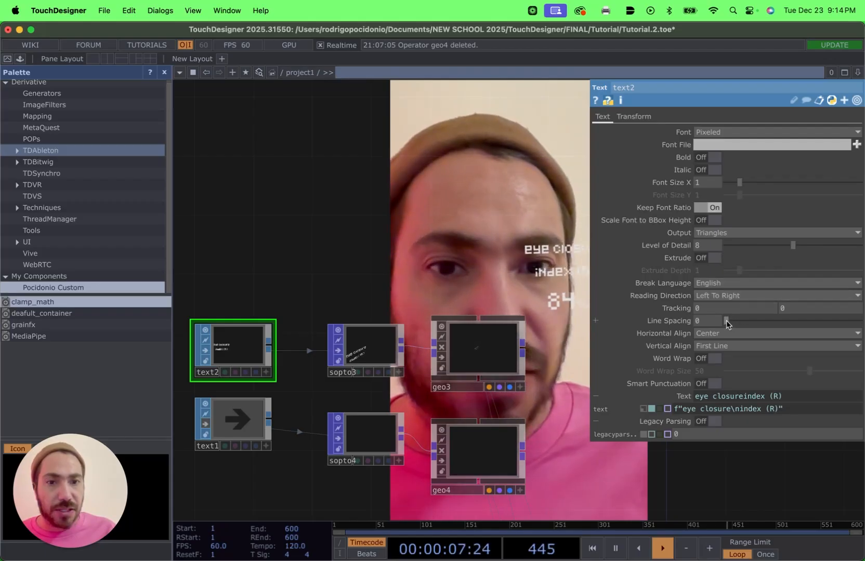
drag(725, 320, 755, 321)
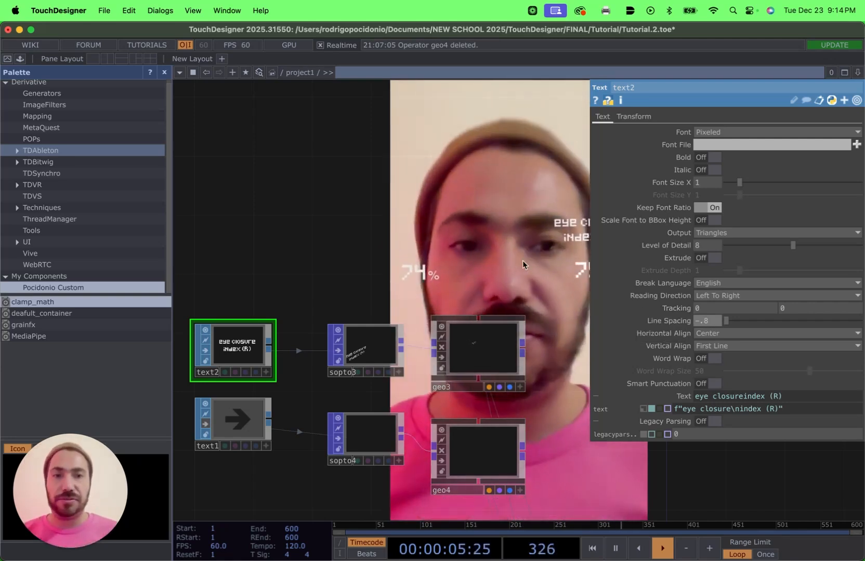
key(p)
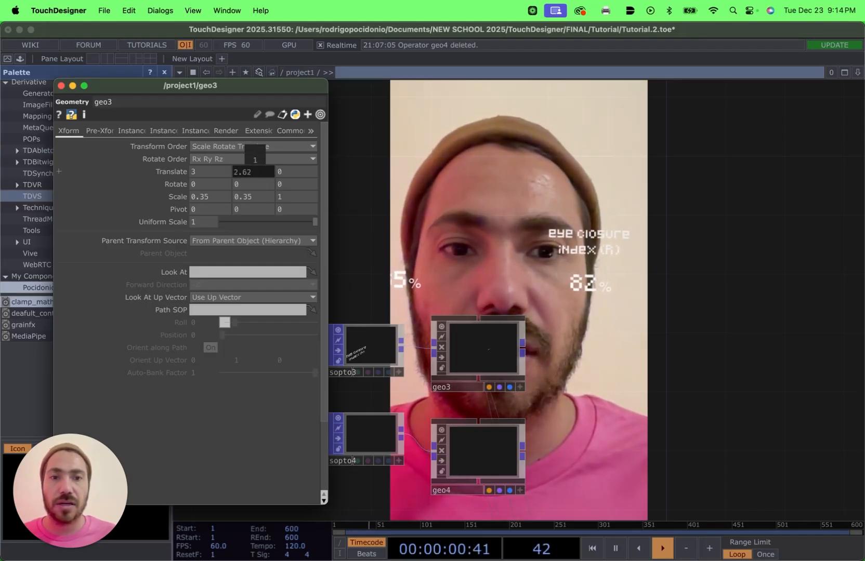
Fine-tune geo3's translation to 2.89 in X and 2.36 in Y, and close its floating parameter window.
middle_drag(255, 171, 254, 188)
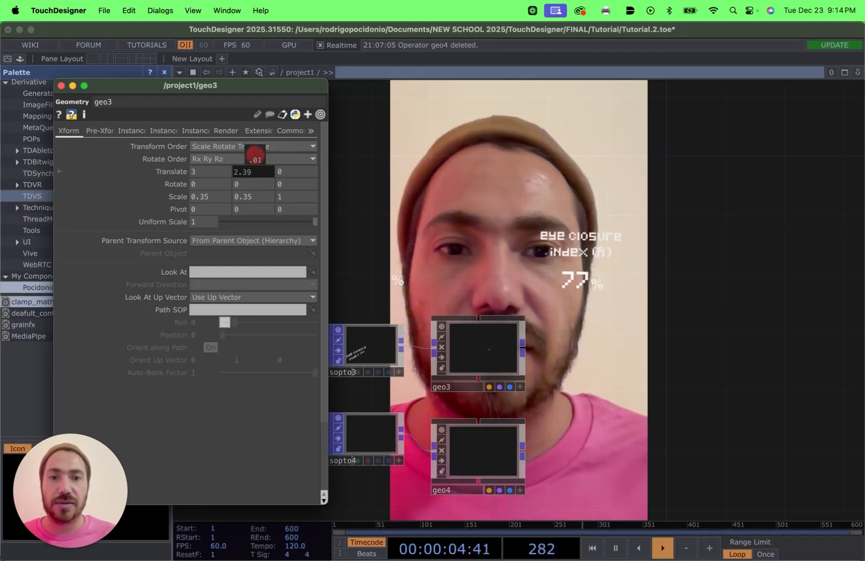
middle_drag(255, 154, 255, 175)
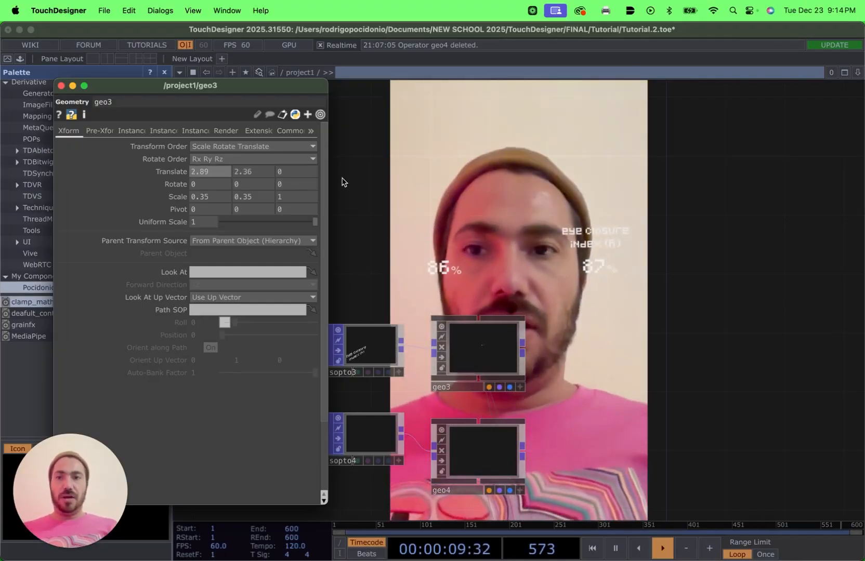
drag(127, 85, 197, 129)
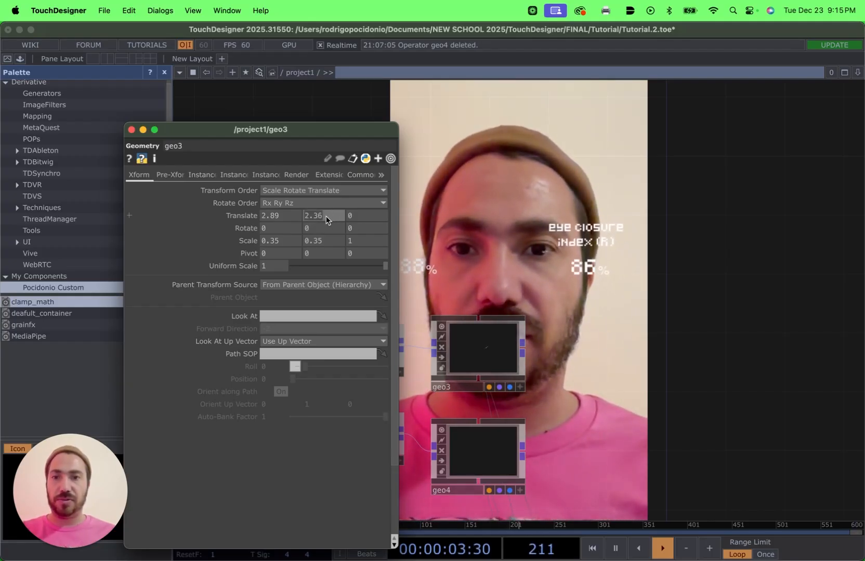
click(132, 131)
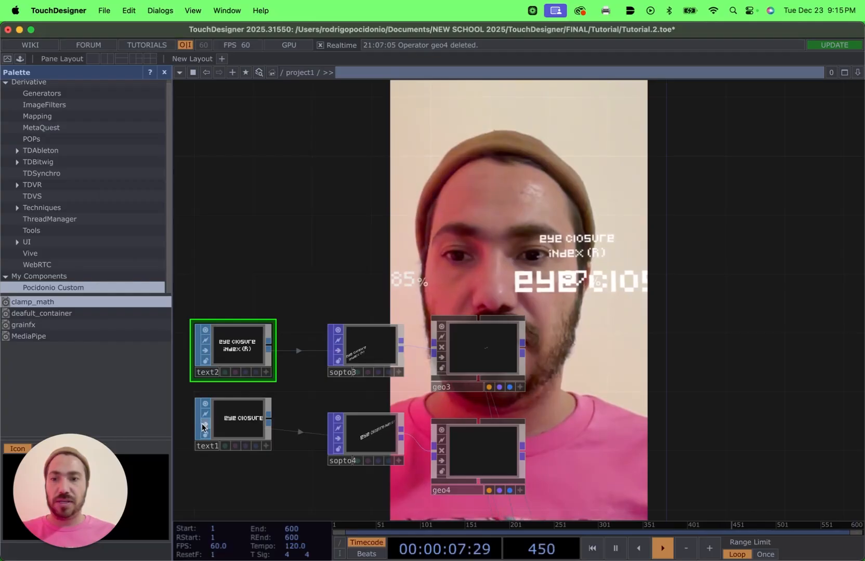
Re-enable text1 and reuse text2's Text expression on it, changed to f"eye closure\nindex (L)".
click(253, 429)
click(250, 348)
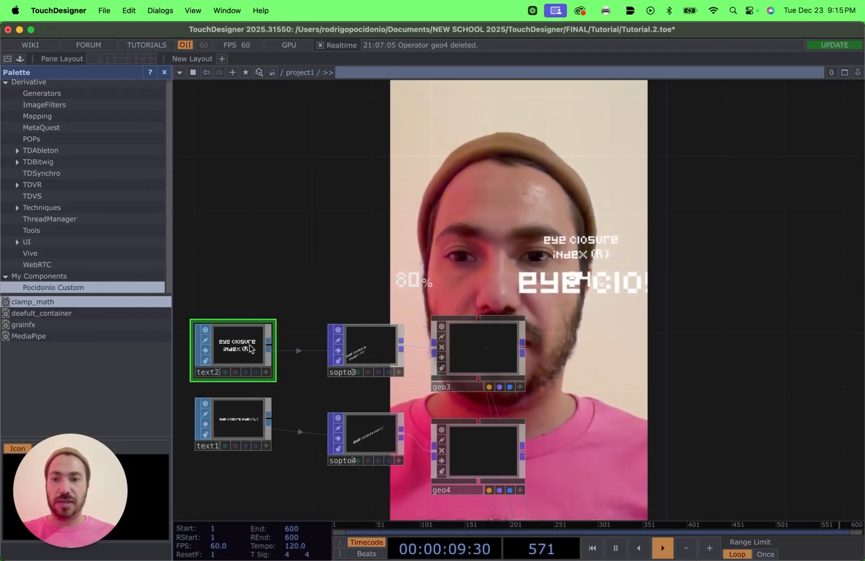
key(p)
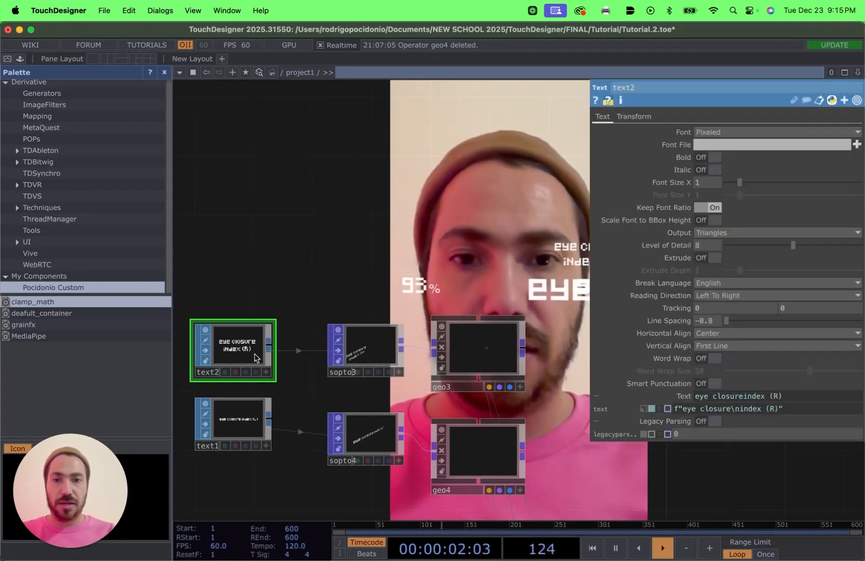
click(795, 409)
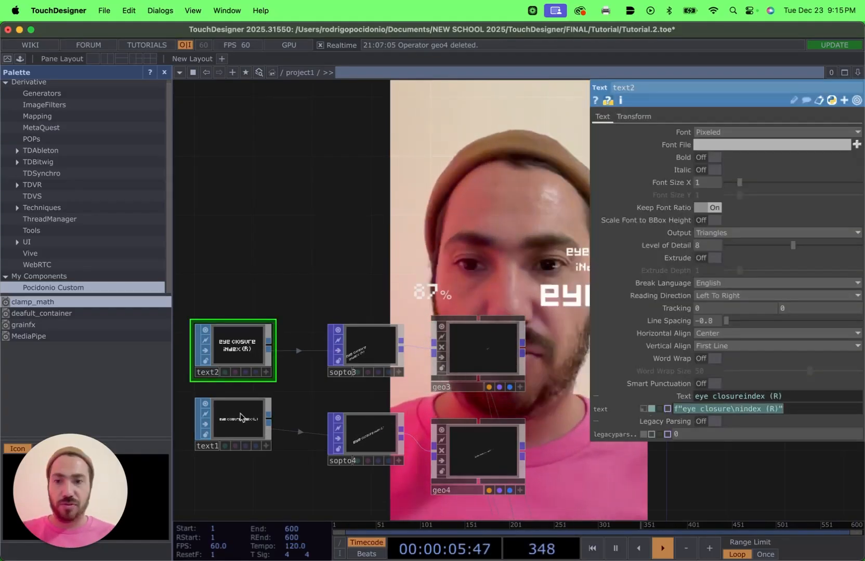
click(238, 420)
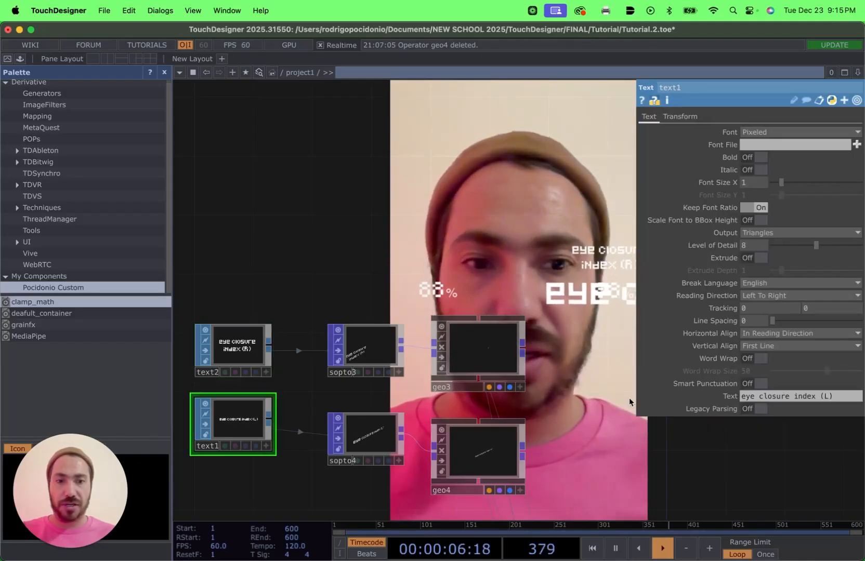
click(733, 397)
click(699, 409)
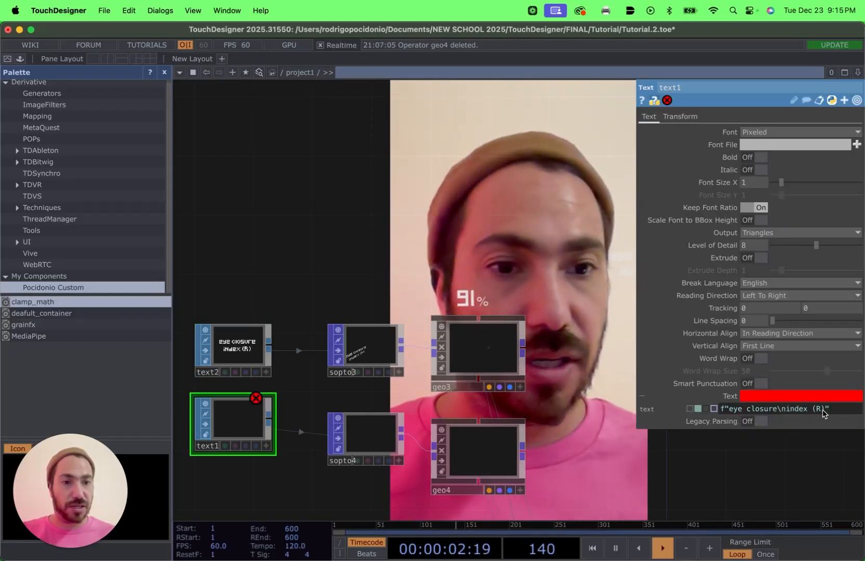
key(Return)
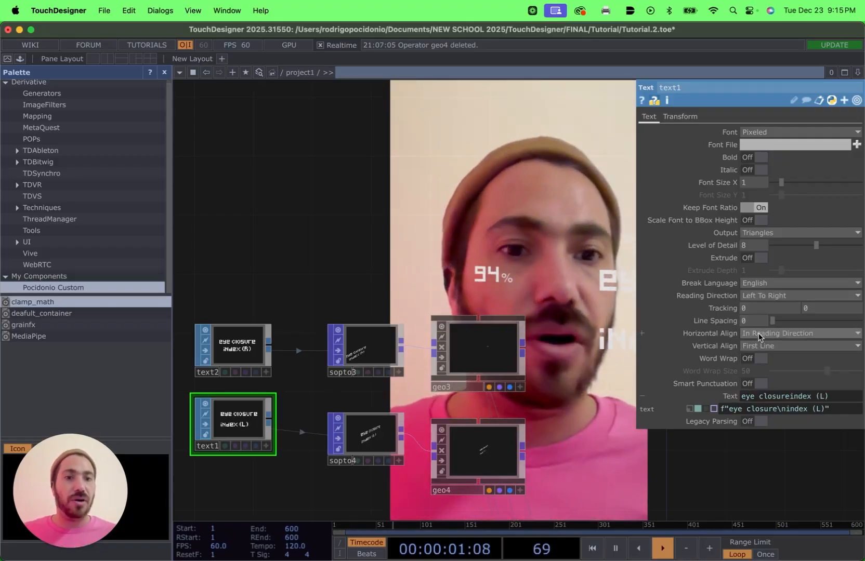
Set text1's horizontal alignment to Center and its line spacing to -.8, matching text2.
click(758, 333)
click(758, 368)
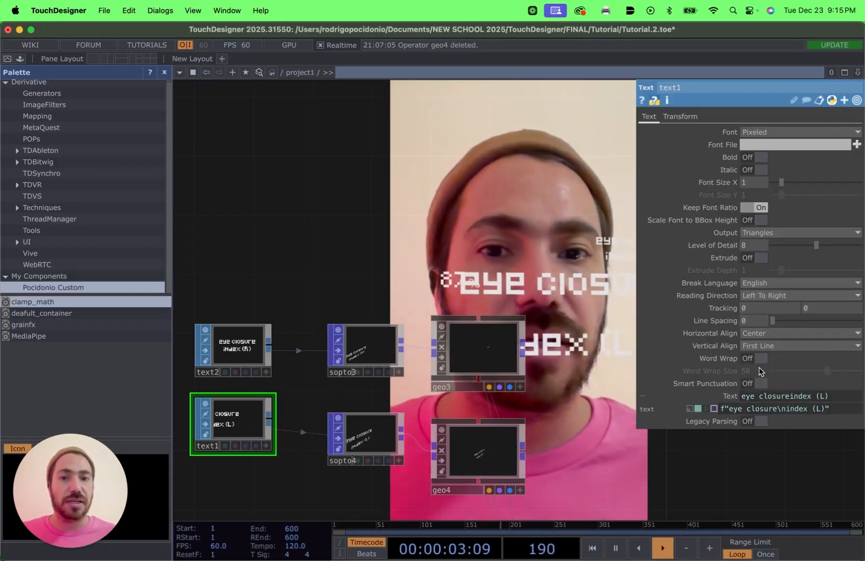
click(225, 360)
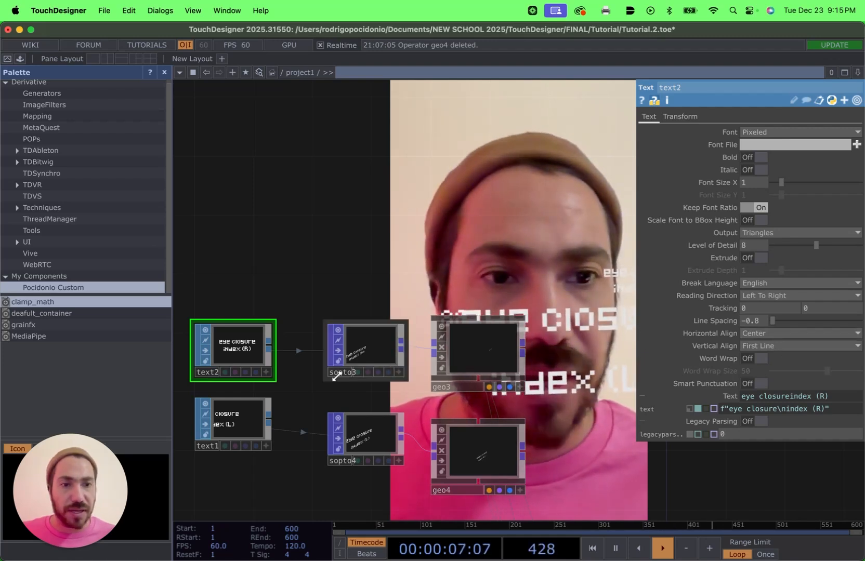
click(240, 416)
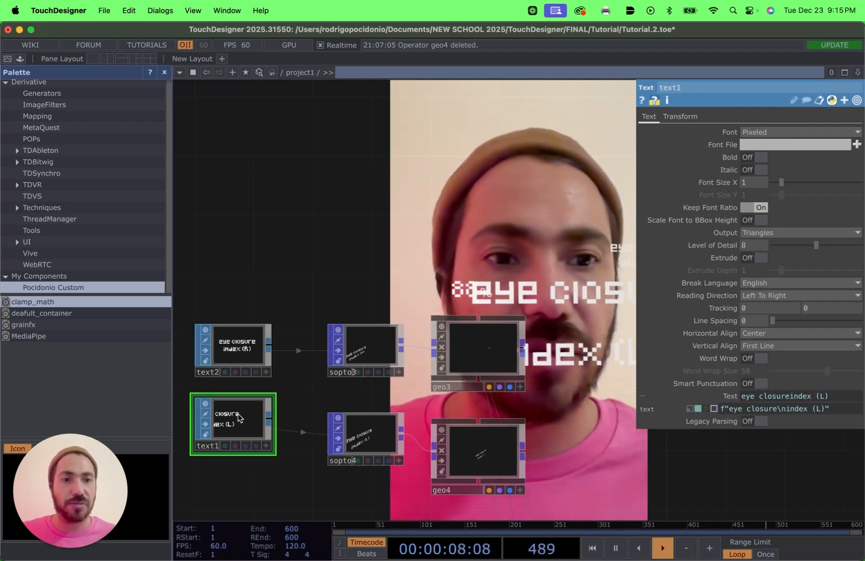
click(748, 321)
text(-.8)
key(Return)
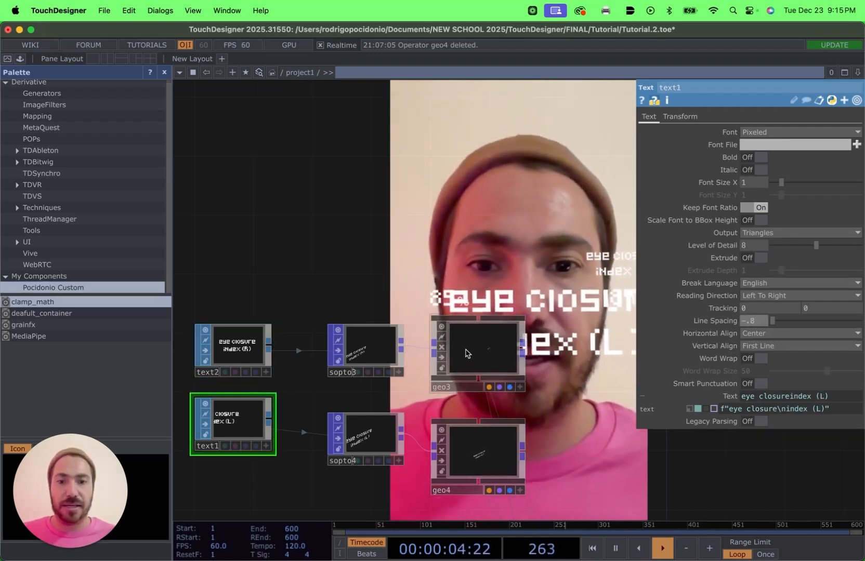
Set geo4's pre-transform scale to .35 in X and Y, matching geo3's scale.
click(478, 366)
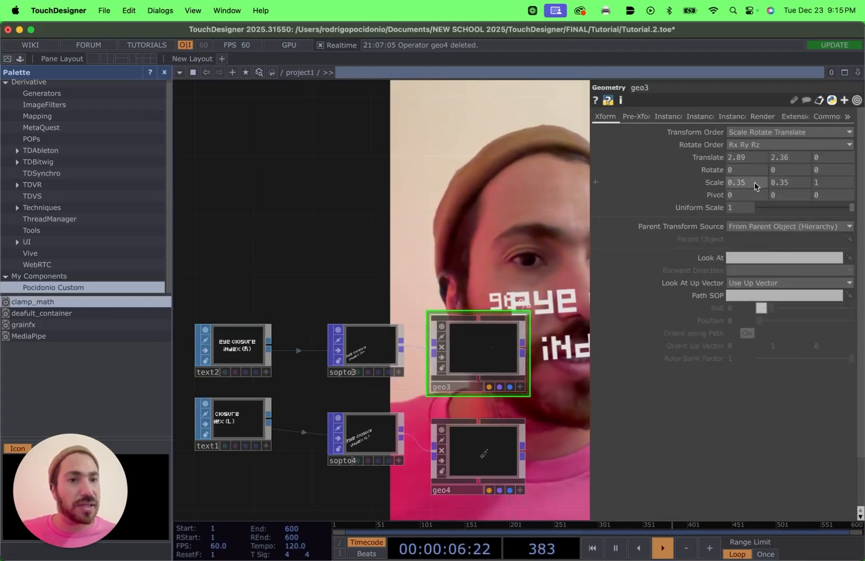
click(477, 453)
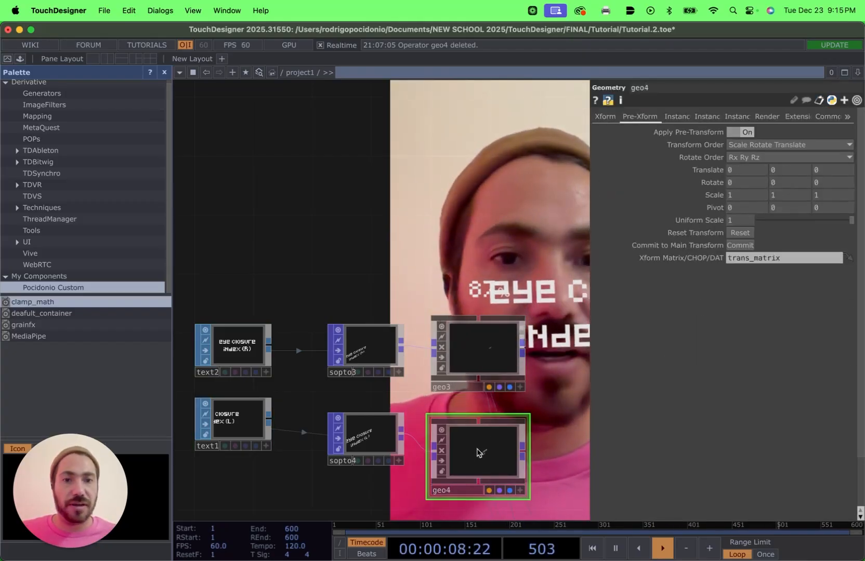
click(747, 194)
key(BackSpace)
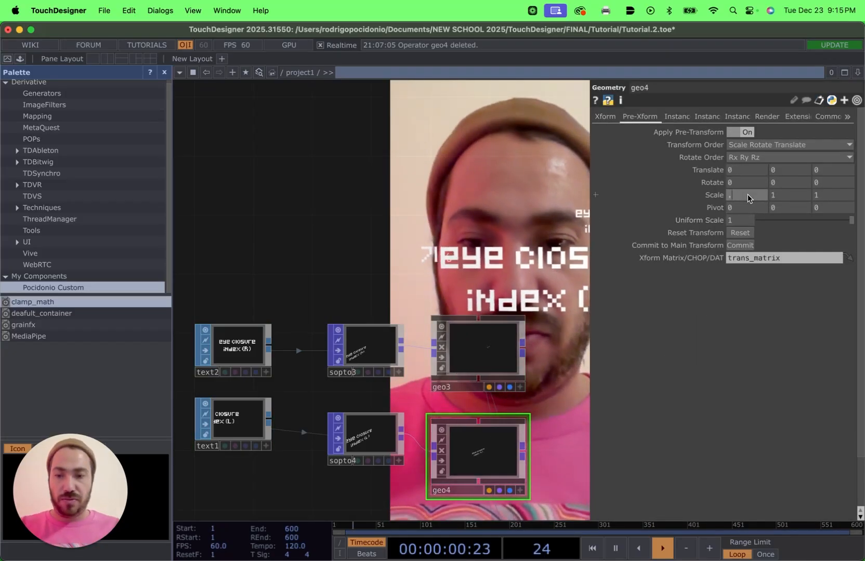
text(.35)
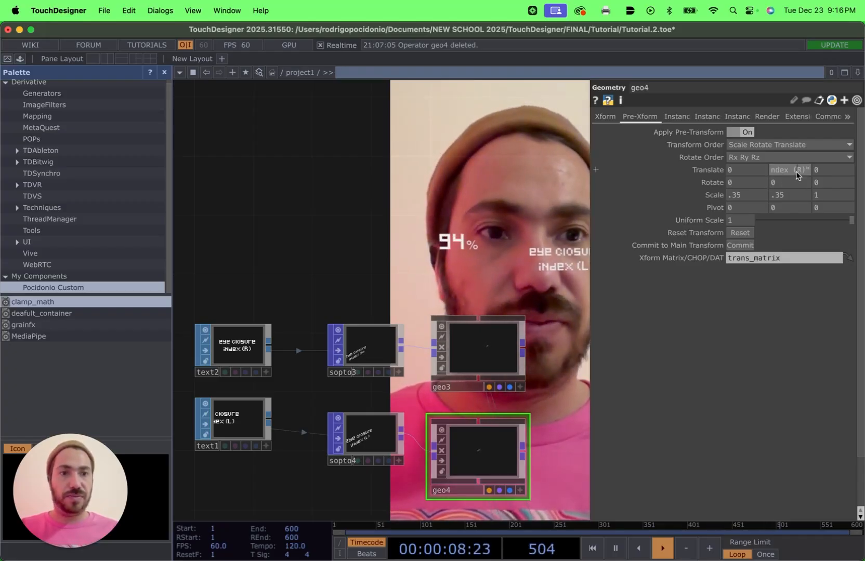
Set geo4's pre-transform translation to -5.1 in X and 2.36 in Y, reusing geo3's Y value, and hide the parameters.
click(460, 357)
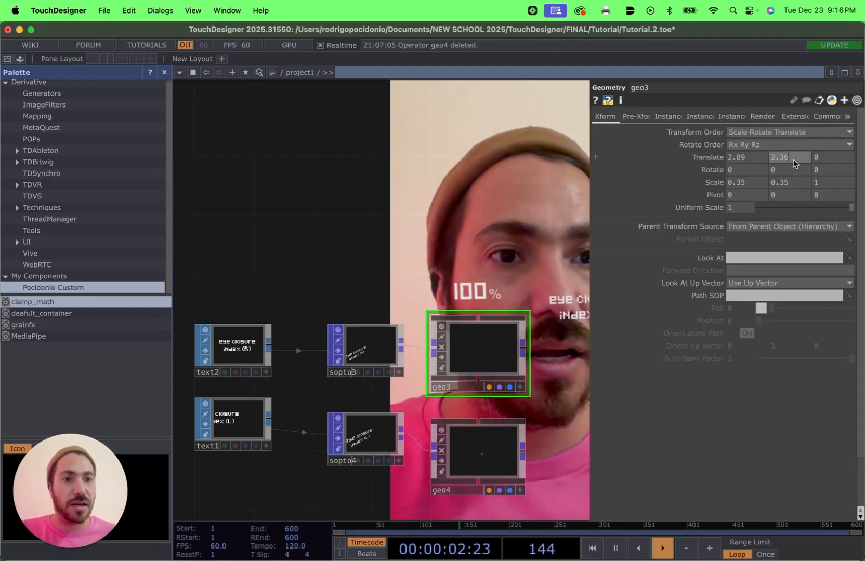
click(494, 447)
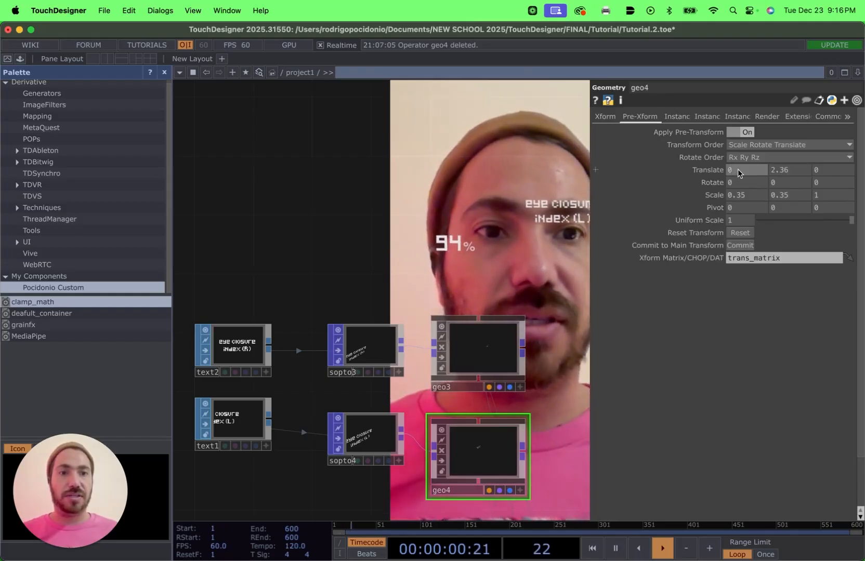
middle_drag(738, 171, 738, 153)
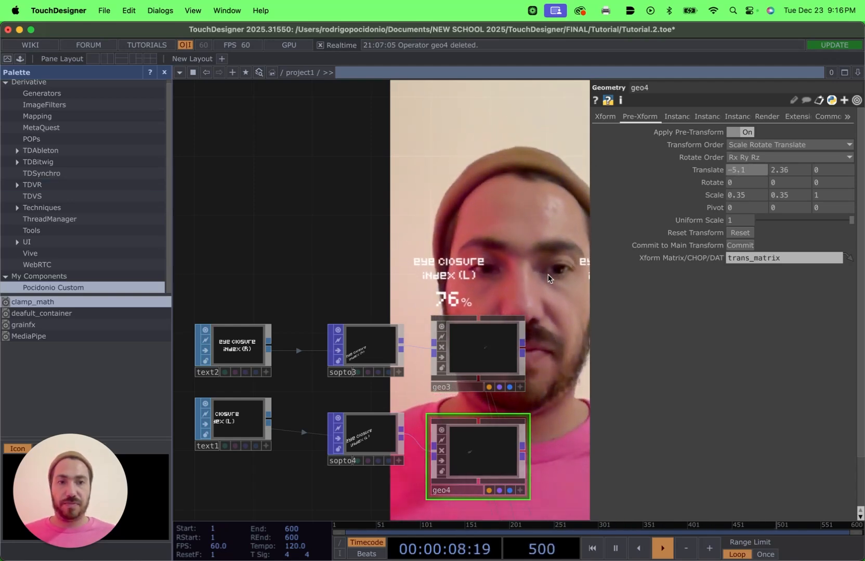
key(p)
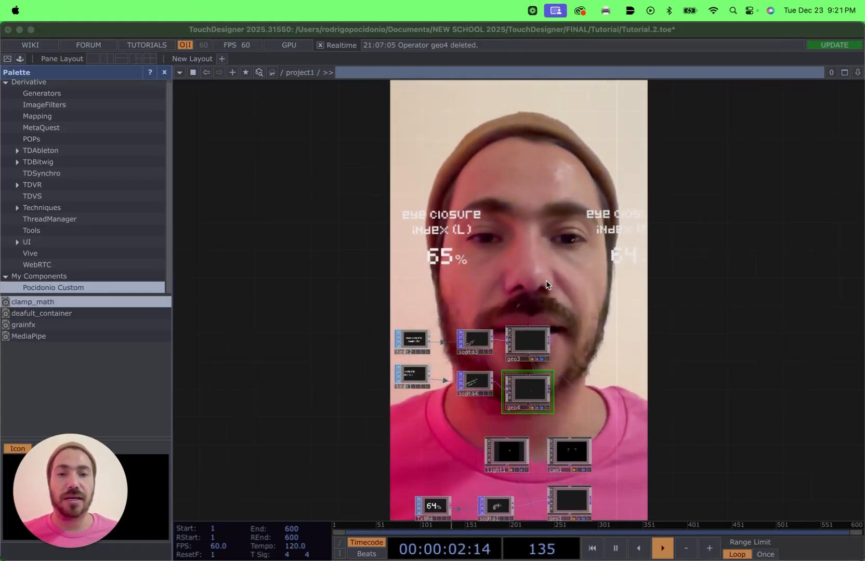
Adjust cam1's translation to 0.488495 in X and 0.499453 in Y in a floating parameter window, and close the window.
drag(582, 354, 404, 324)
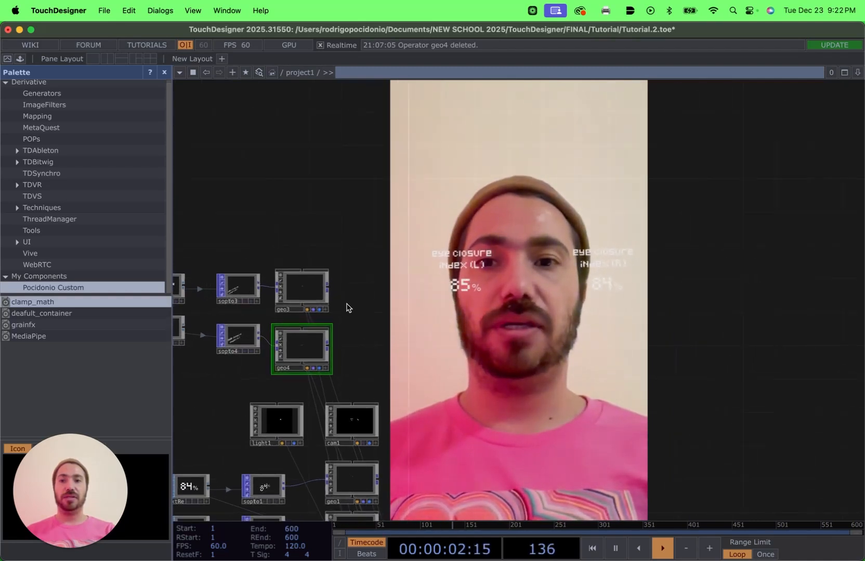
scroll(345, 299, up, 3)
scroll(295, 236, down, 3)
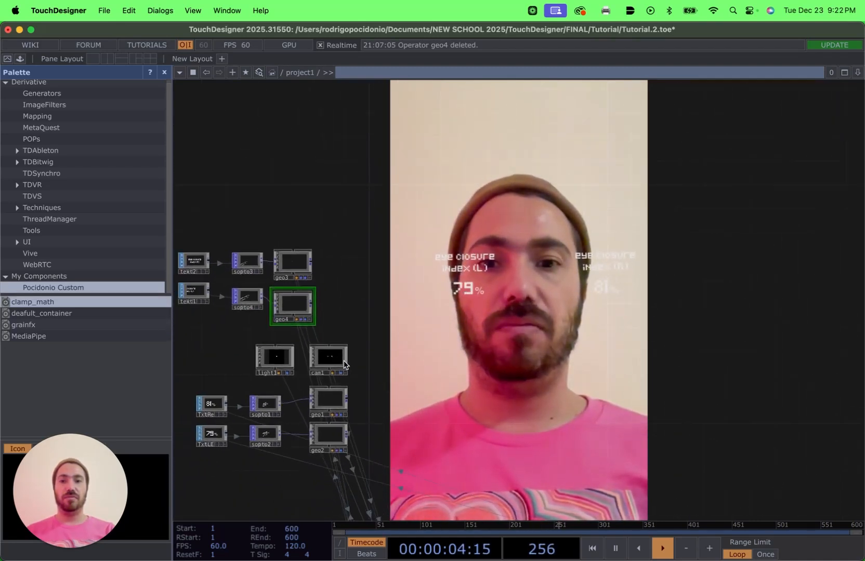
click(330, 356)
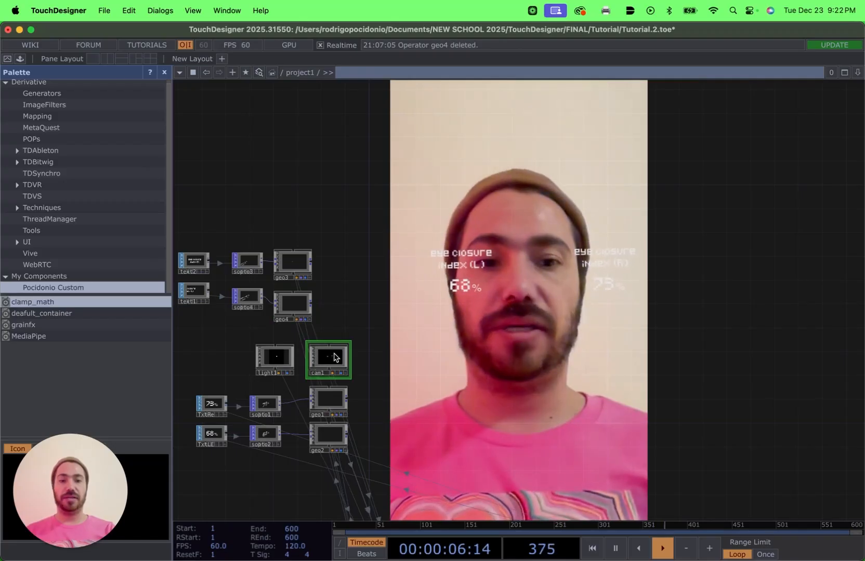
right_click(335, 357)
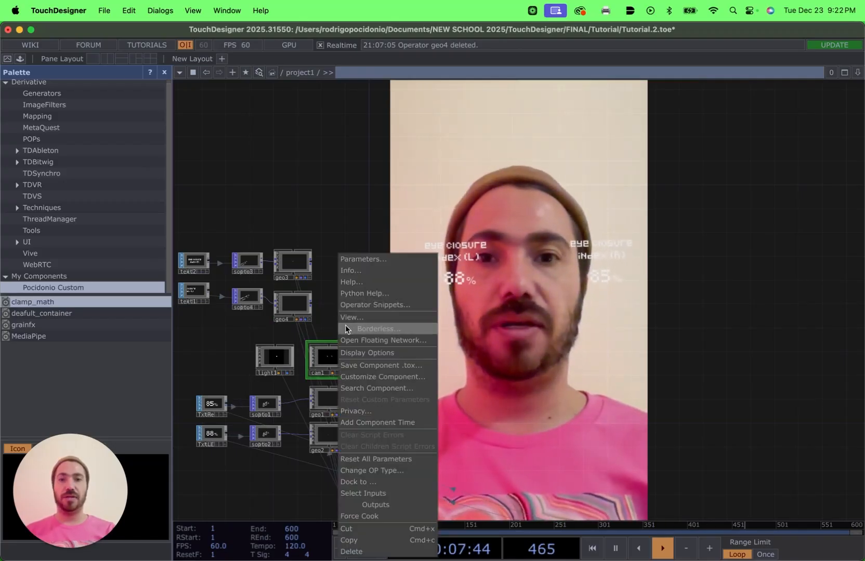
click(355, 260)
drag(372, 98, 185, 94)
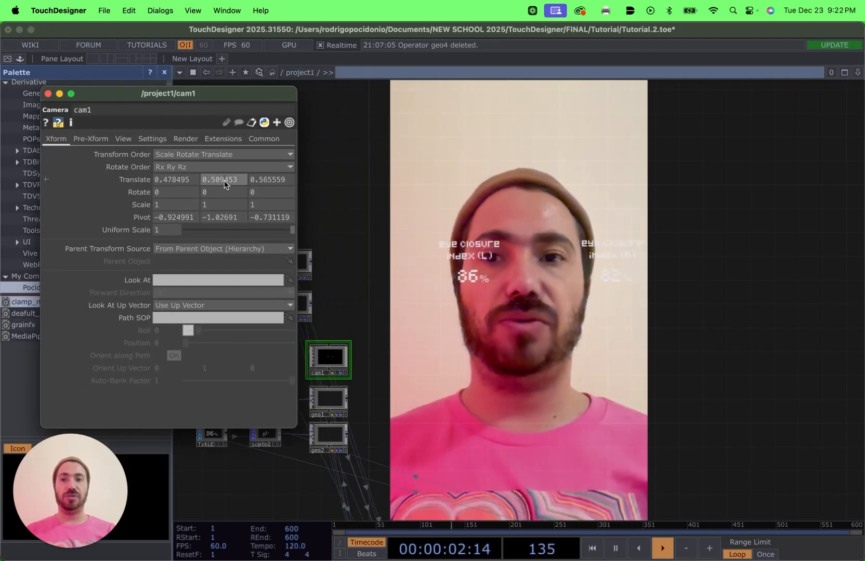
middle_click(224, 183)
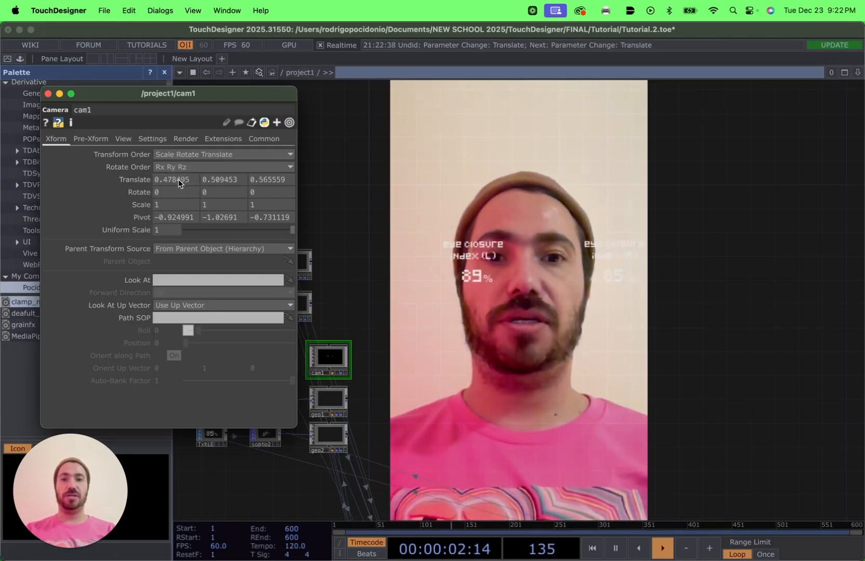
middle_drag(178, 179, 172, 205)
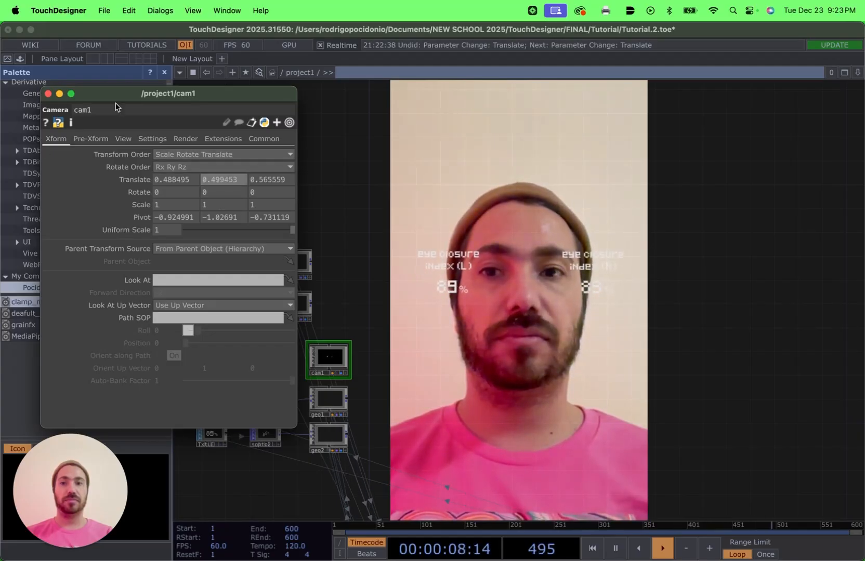
click(47, 95)
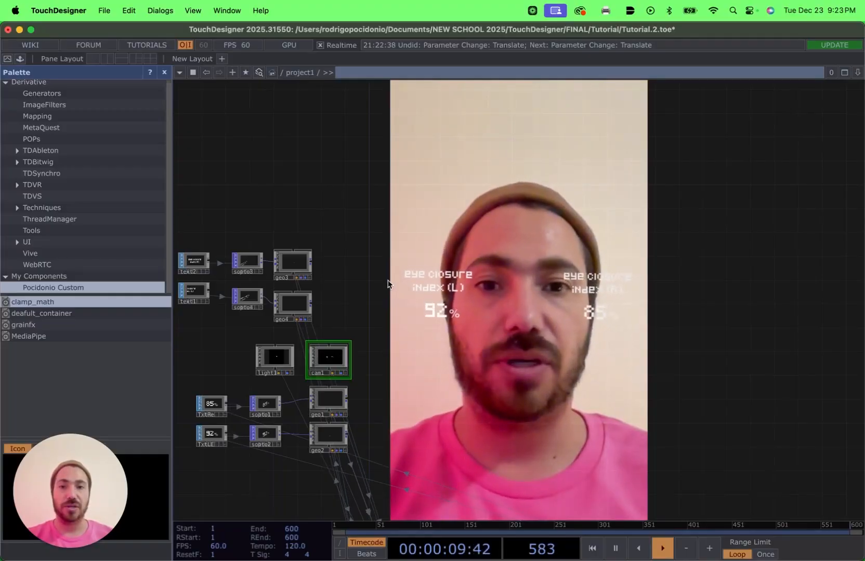
Reopen cam1's floating parameters, fine-tune its translation to 0.484495 in X and 0.509453 in Y, and close the window.
scroll(380, 285, down, 10)
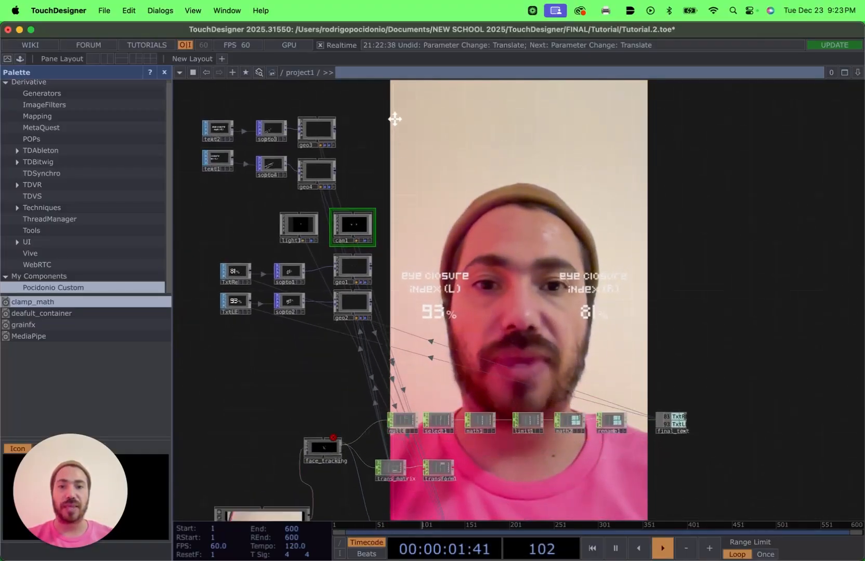
drag(439, 350, 422, 277)
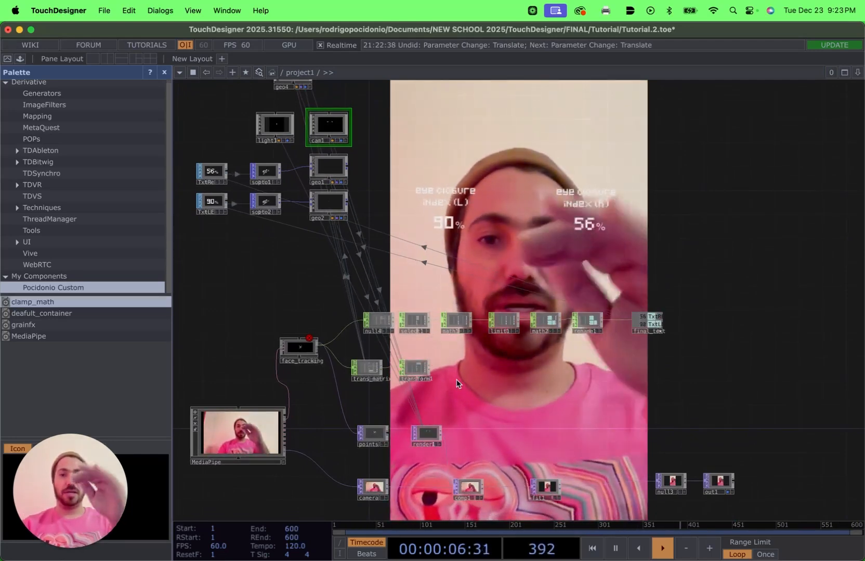
scroll(340, 168, up, 5)
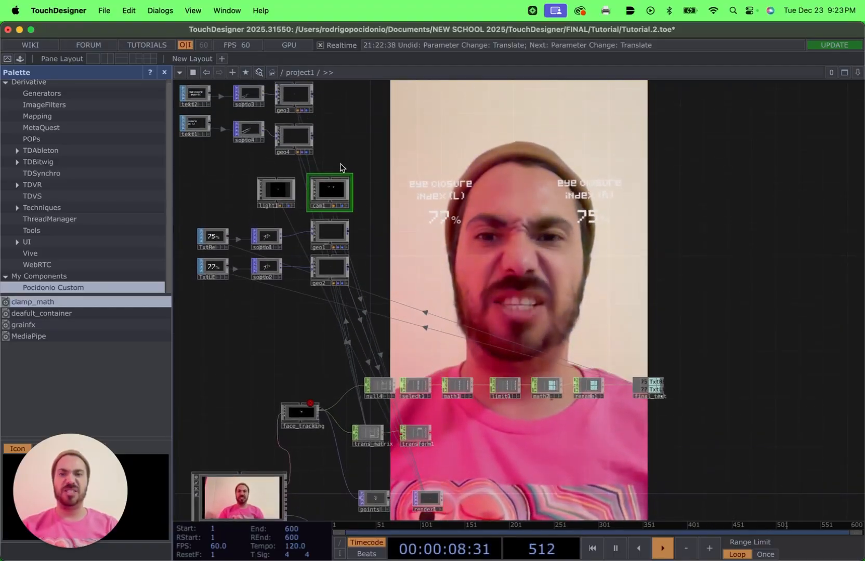
right_click(339, 197)
click(378, 100)
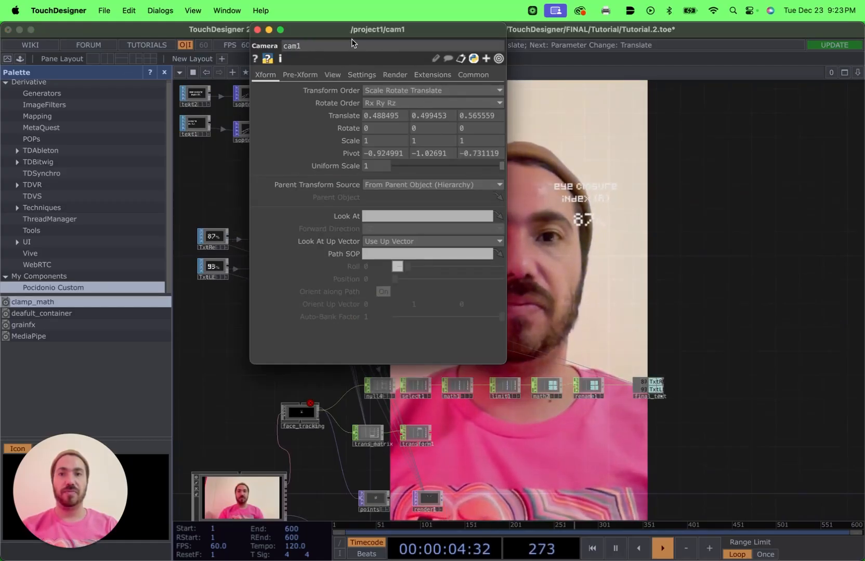
drag(353, 30, 233, 39)
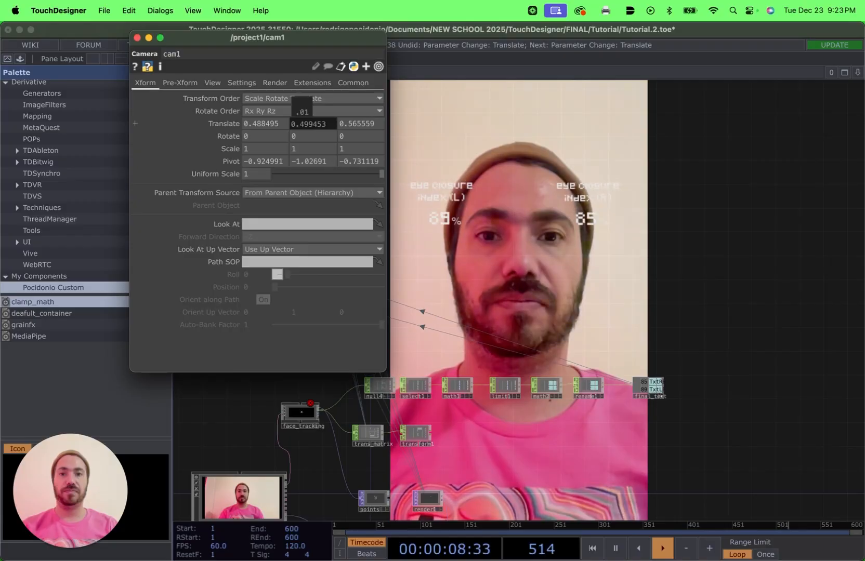
middle_drag(303, 107, 259, 151)
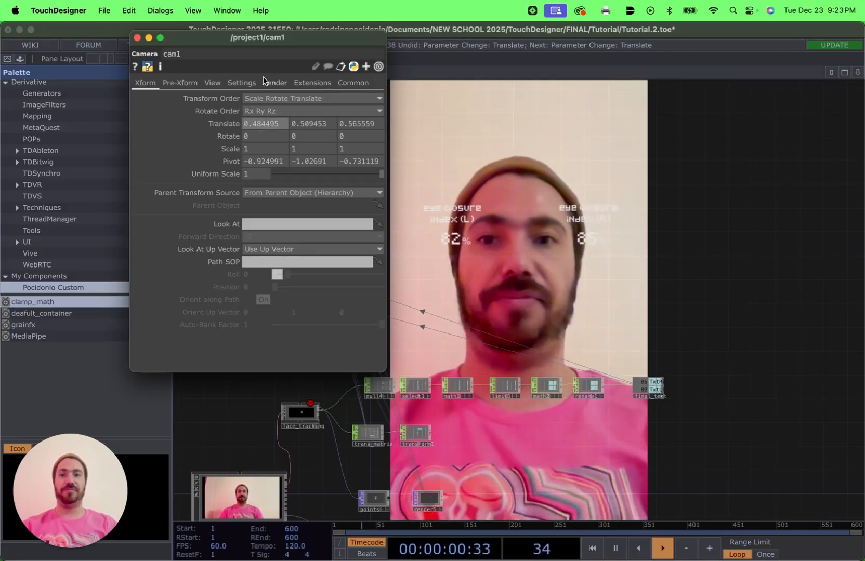
click(138, 38)
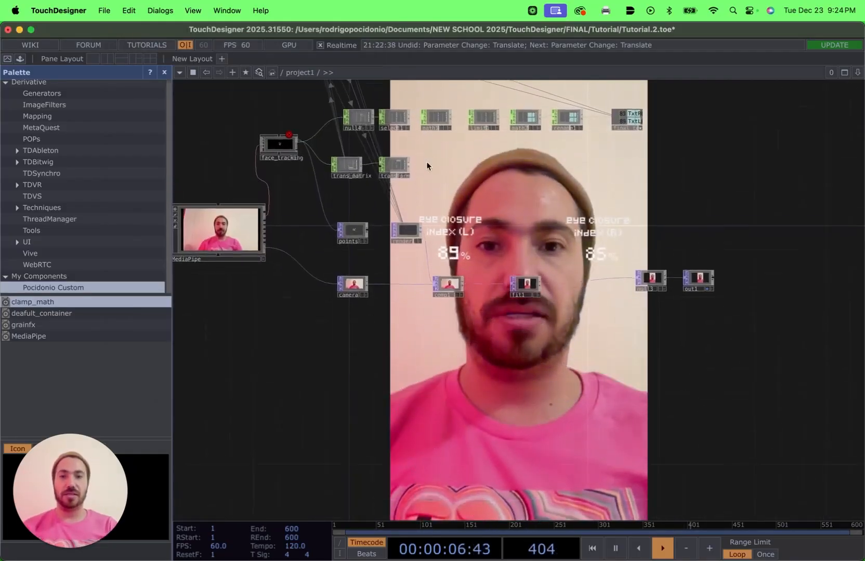
scroll(343, 294, down, 5)
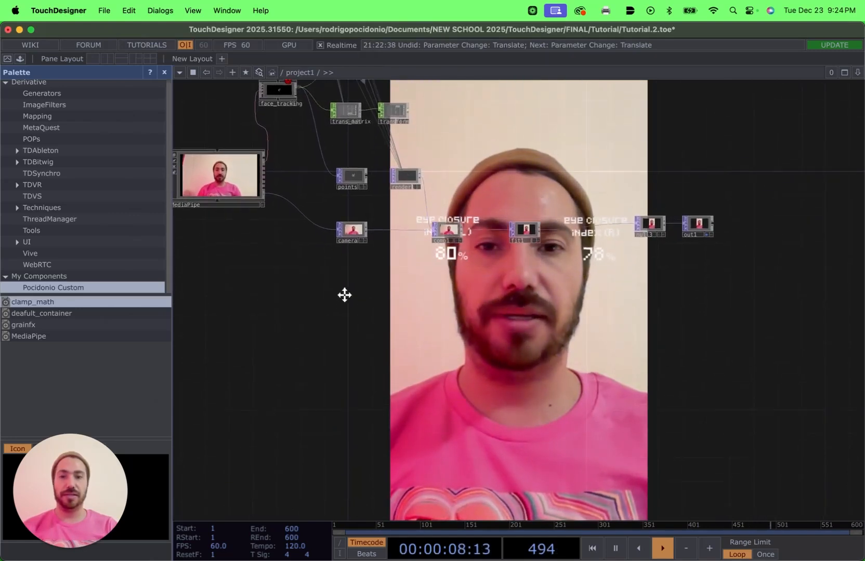
right_click(348, 306)
click(380, 194)
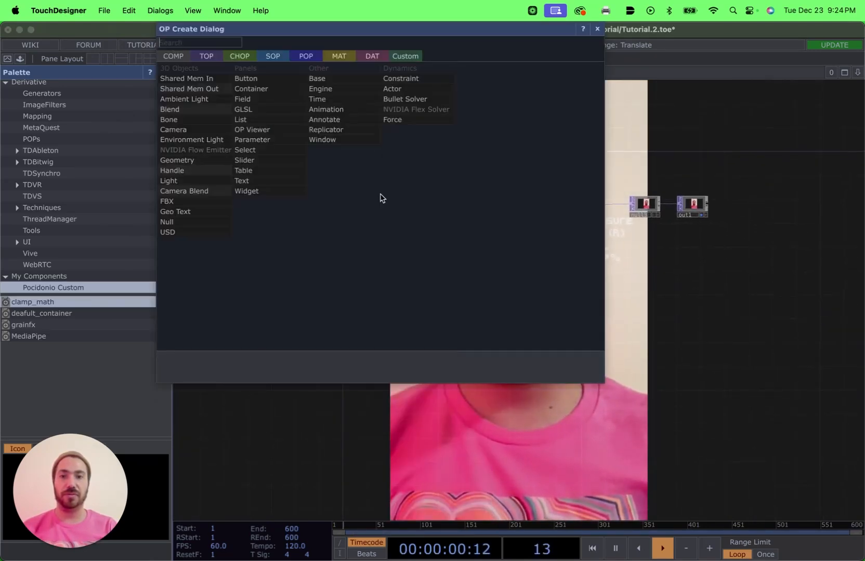
click(206, 56)
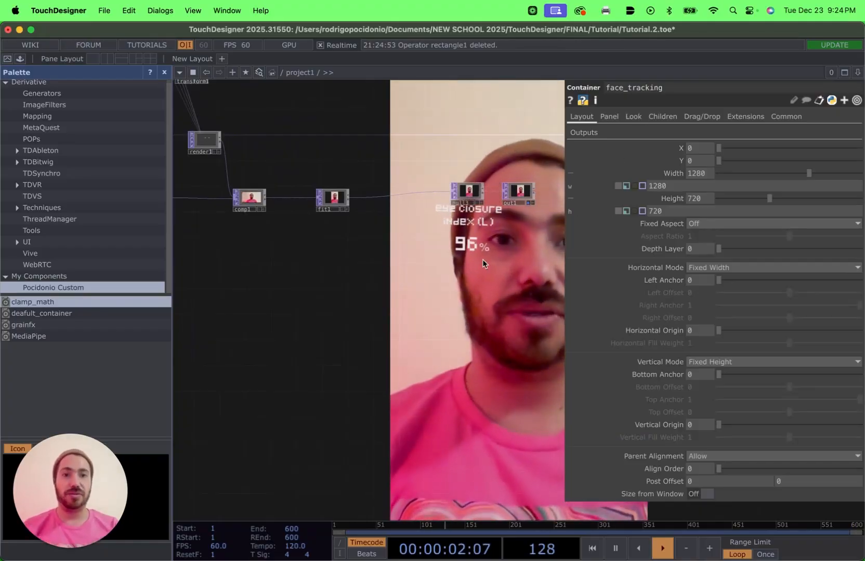
key(p)
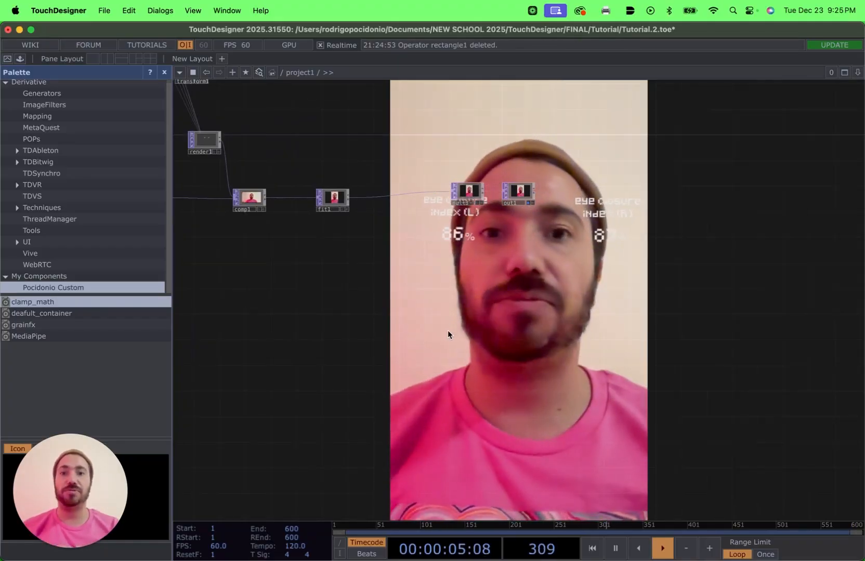
Select null3 and out1 together and move them farther from fit1 to free space in the chain.
drag(448, 329, 567, 344)
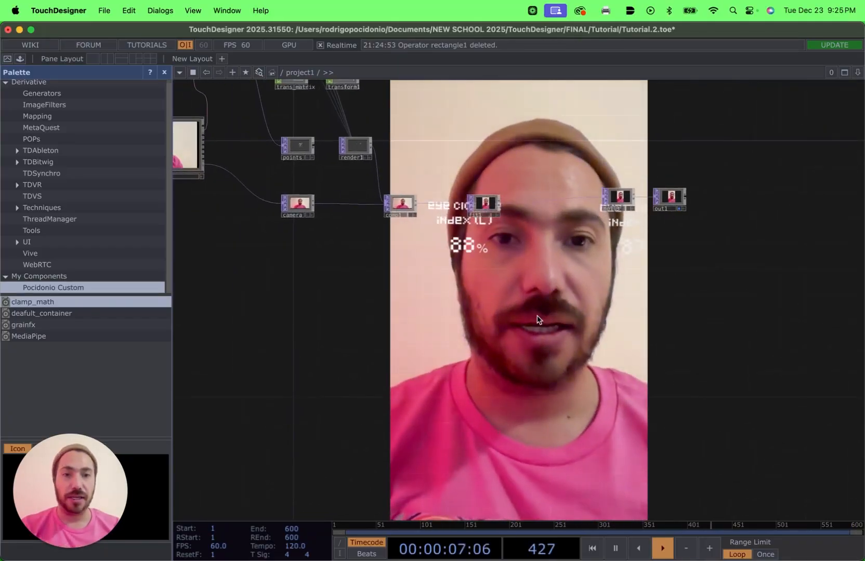
right_drag(595, 155, 691, 224)
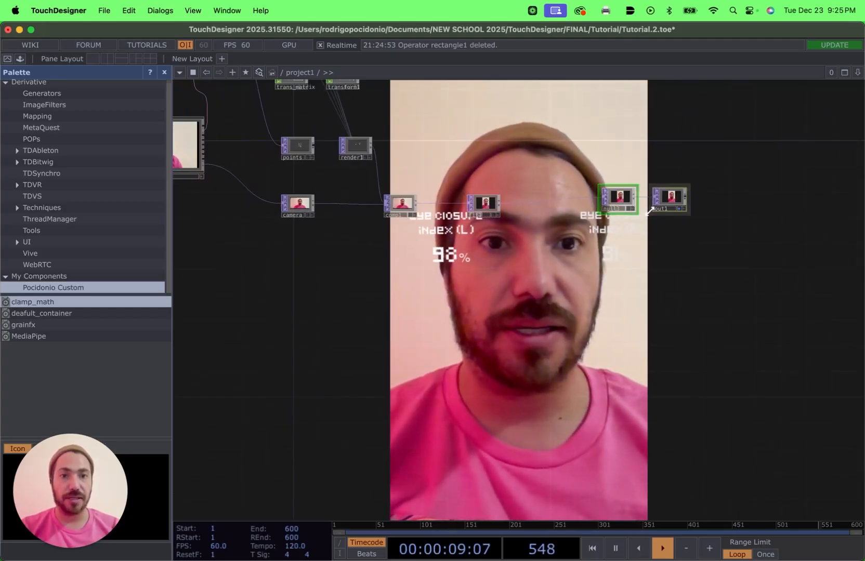
drag(653, 210, 685, 226)
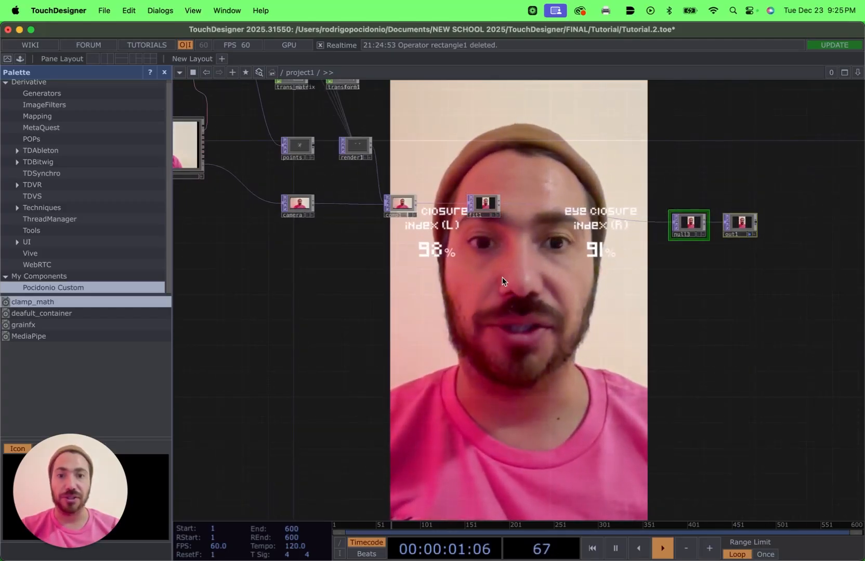
Look over the network from the MediaPipe and face-tracking operators to the render, composite and fit chain.
drag(502, 277, 529, 338)
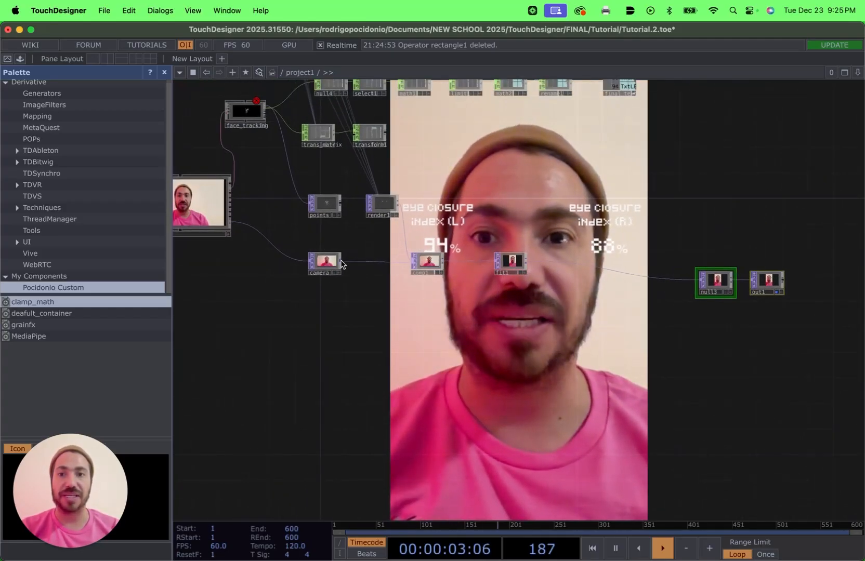
drag(380, 342, 315, 336)
drag(346, 149, 339, 232)
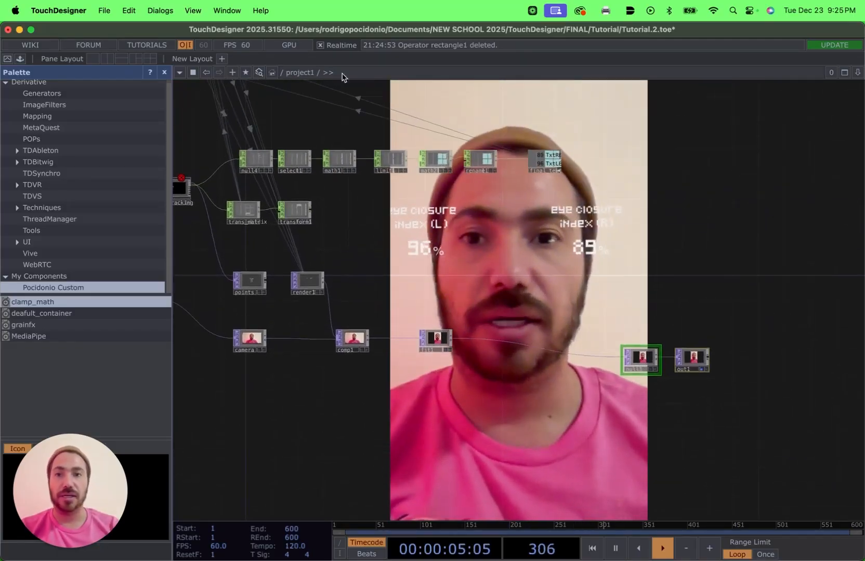
scroll(373, 250, down, 4)
drag(231, 326, 210, 303)
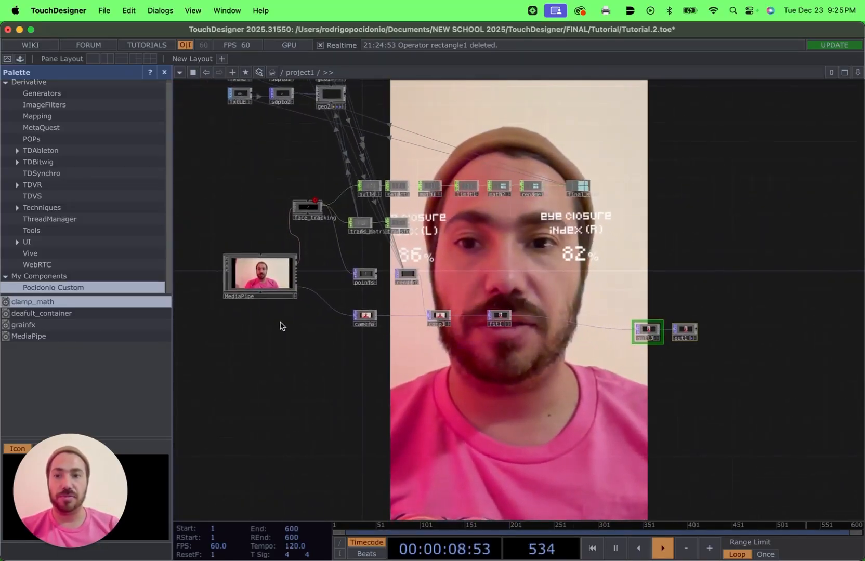
drag(435, 413, 430, 484)
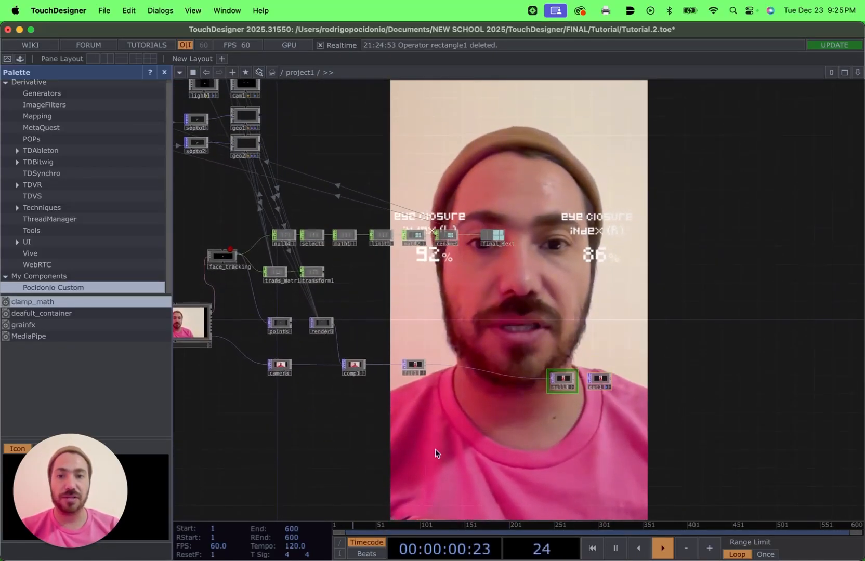
scroll(429, 416, up, 5)
scroll(428, 416, up, 3)
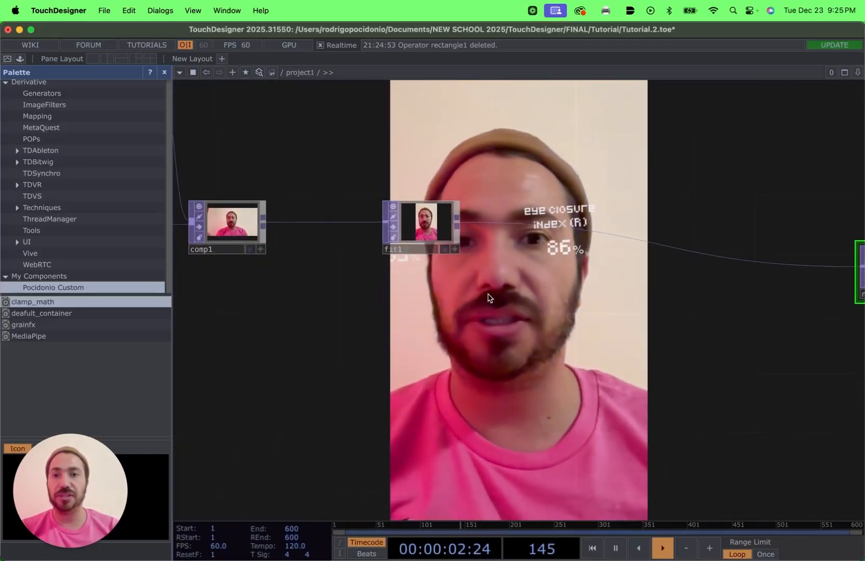
Insert a Composite TOP on the wire between fit1 and null3.
drag(486, 313, 363, 274)
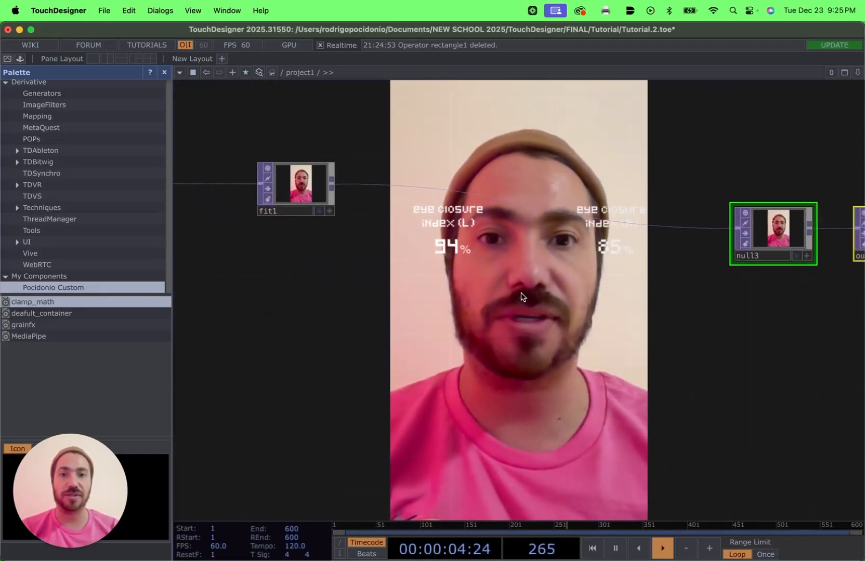
scroll(504, 320, down, 1)
scroll(504, 320, down, 3)
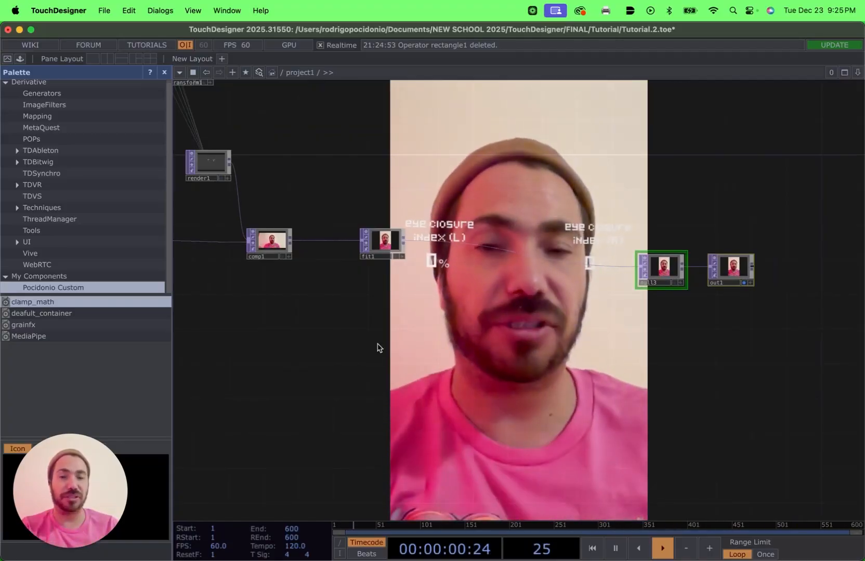
right_click(500, 252)
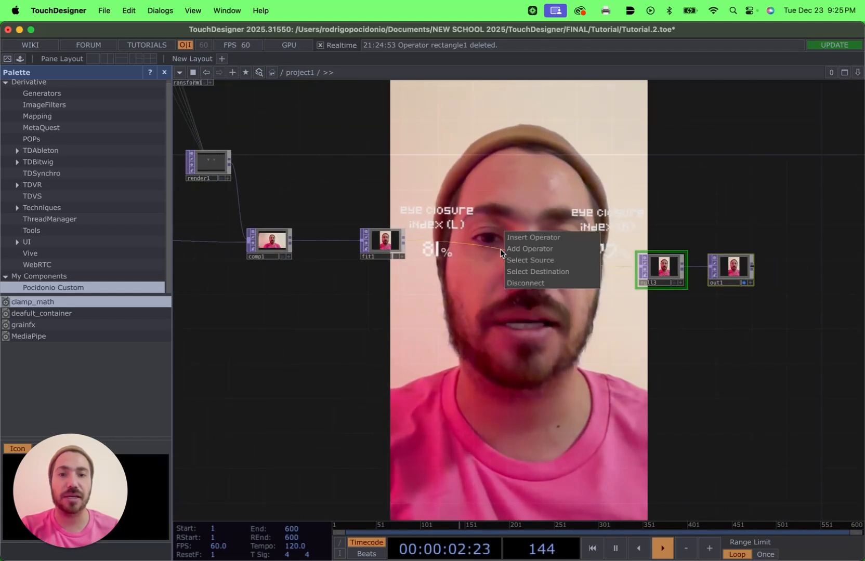
click(526, 239)
text(com)
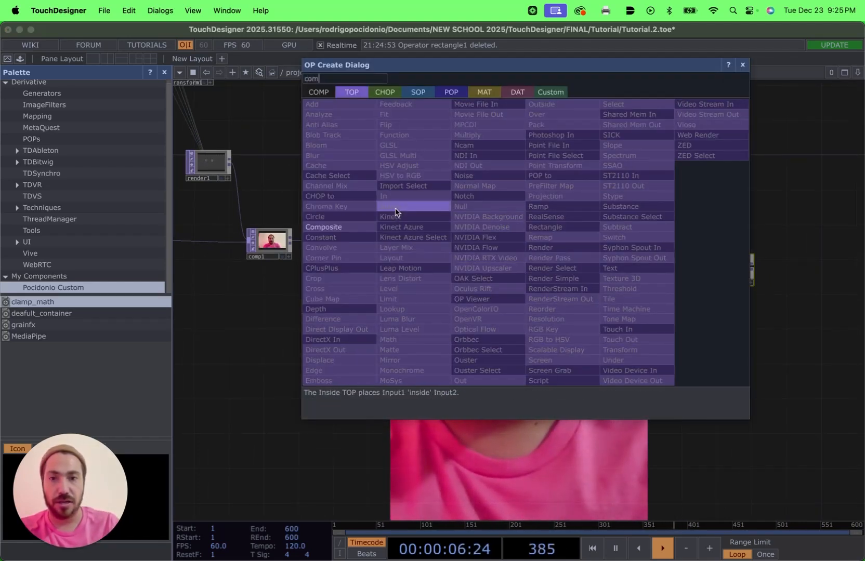
click(351, 227)
click(527, 254)
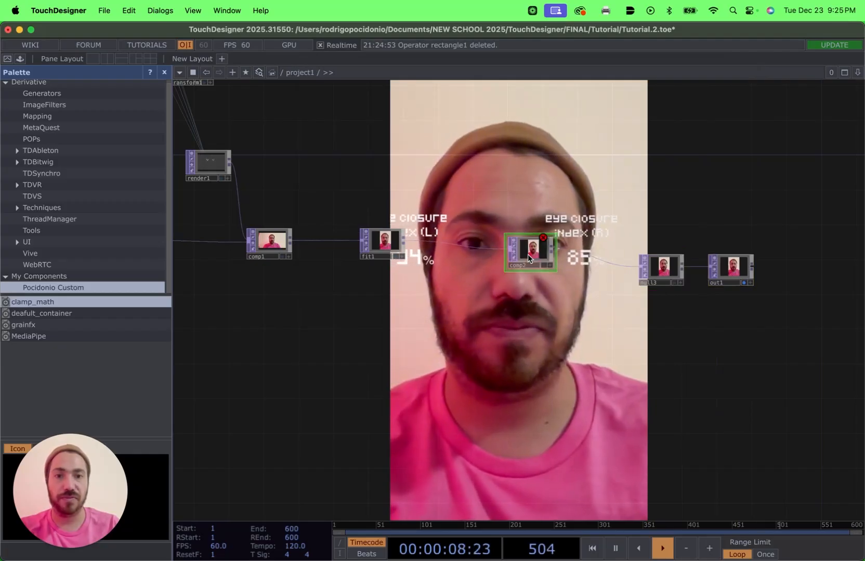
Show the parameters of comp2 and set its operation to Over.
key(p)
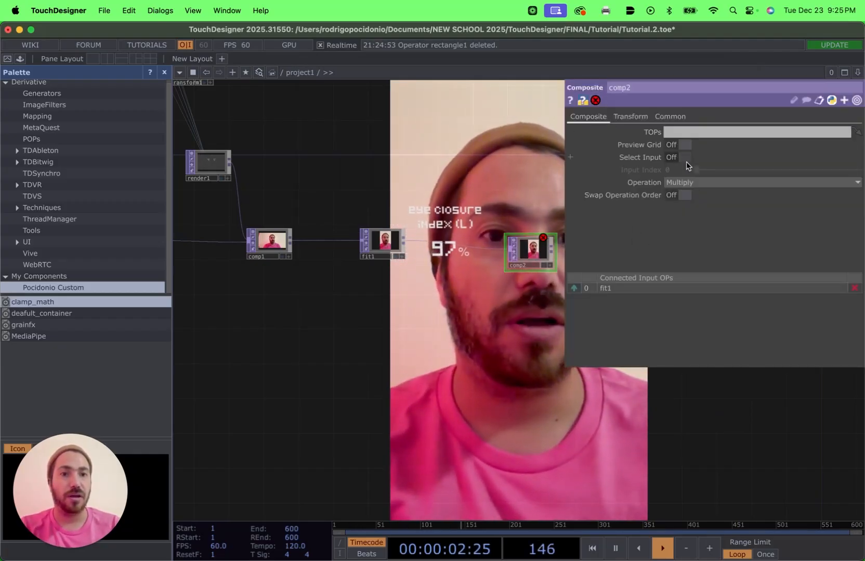
click(694, 182)
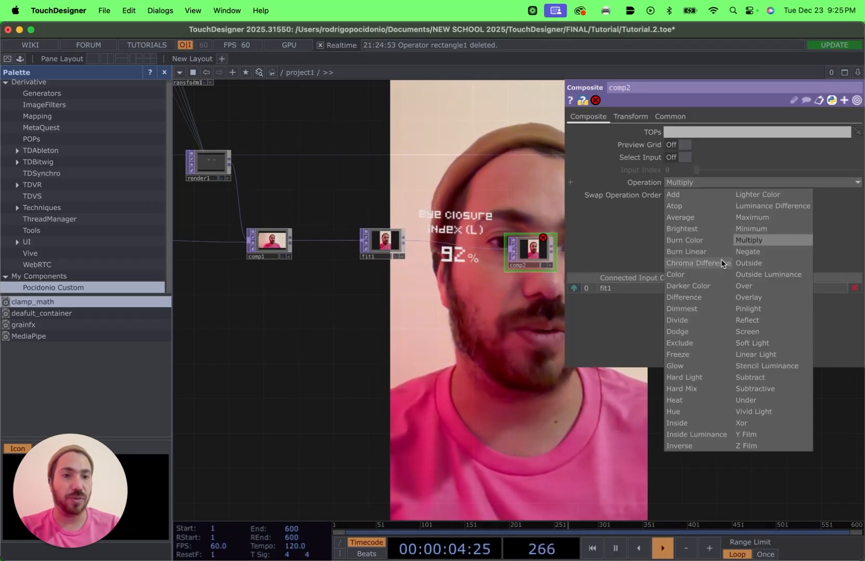
click(744, 287)
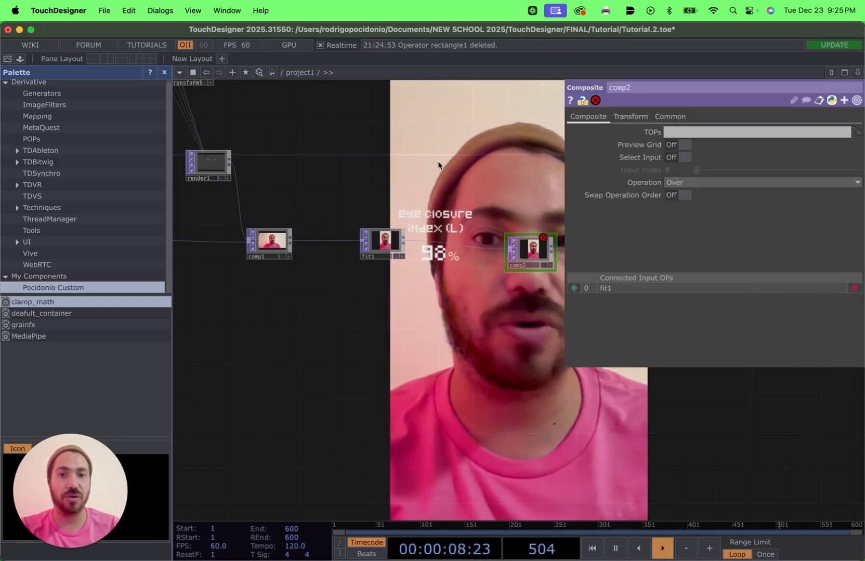
Add a Rectangle TOP below fit1 and set its output resolution to Parent Panel Size.
right_click(284, 369)
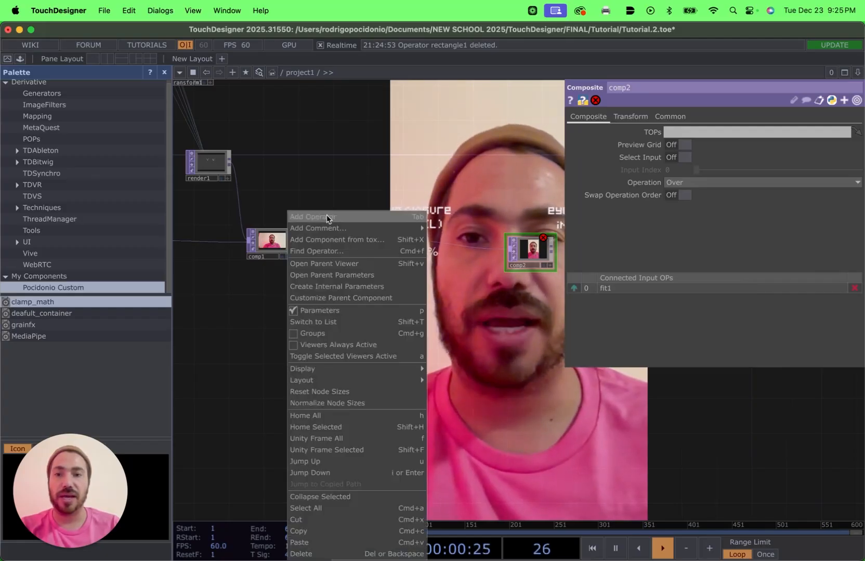
click(328, 218)
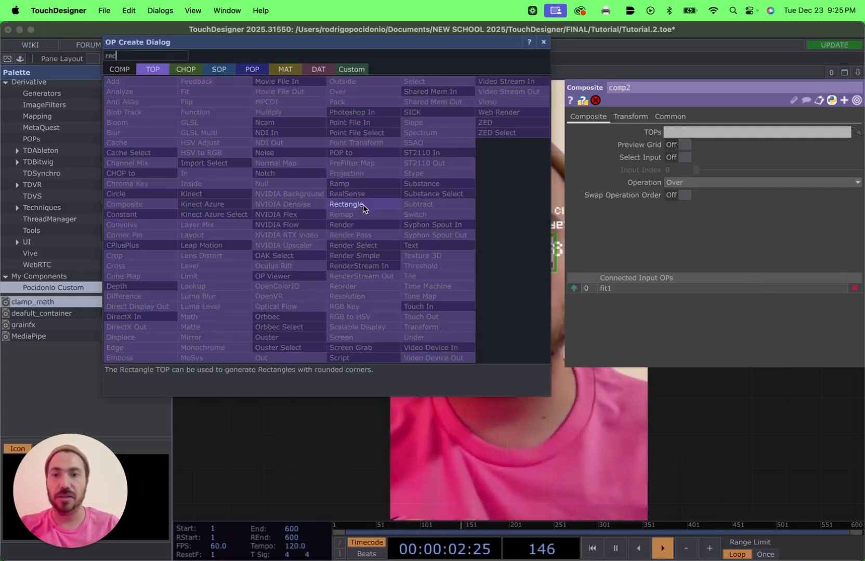
click(363, 204)
click(384, 361)
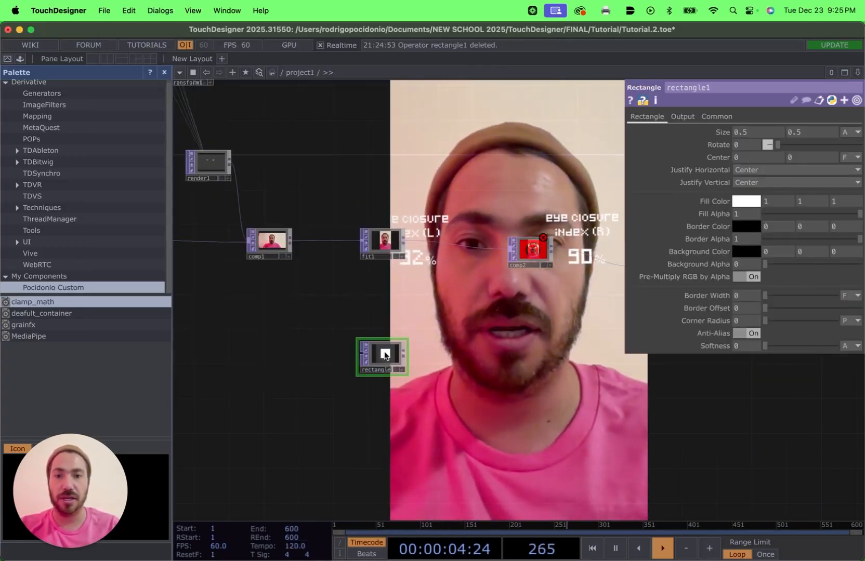
click(716, 117)
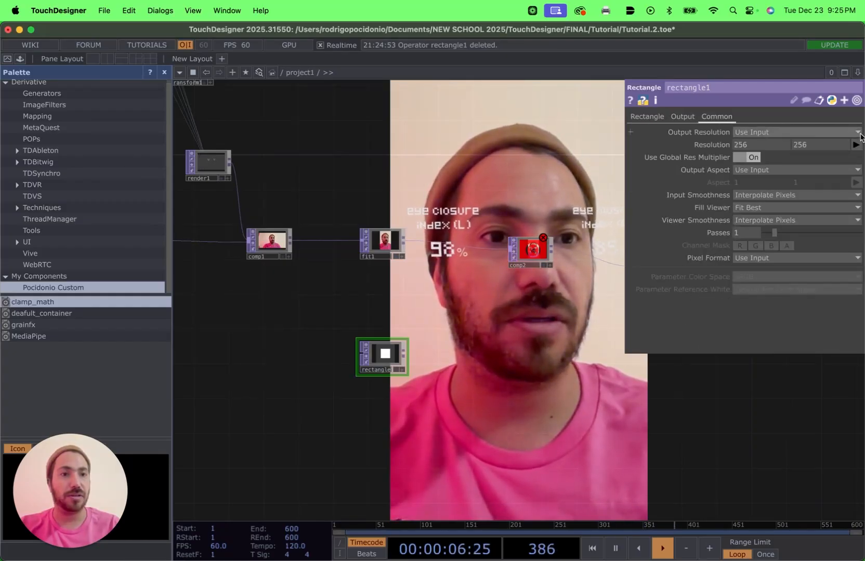
click(811, 132)
click(775, 259)
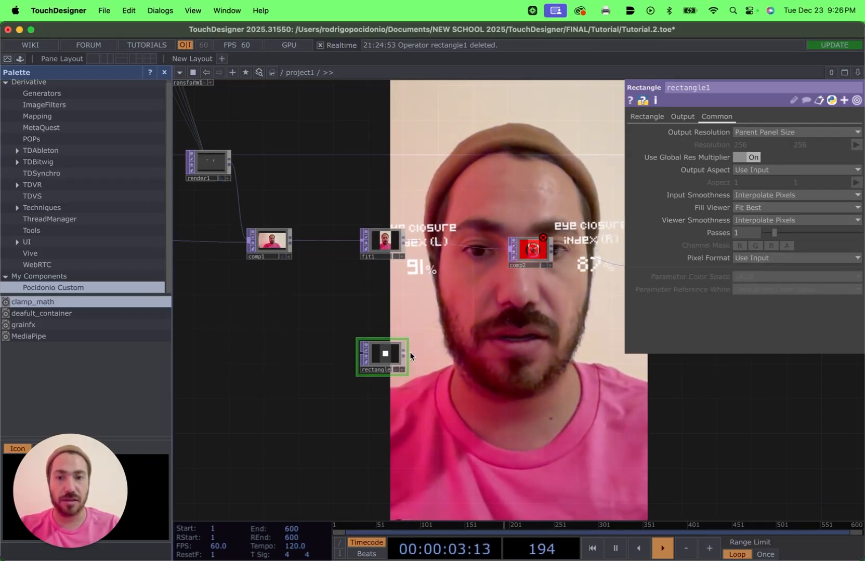
Connect rectangle1 to comp2 and reorder the inputs so rectangle1 comes before fit1.
drag(449, 312, 510, 253)
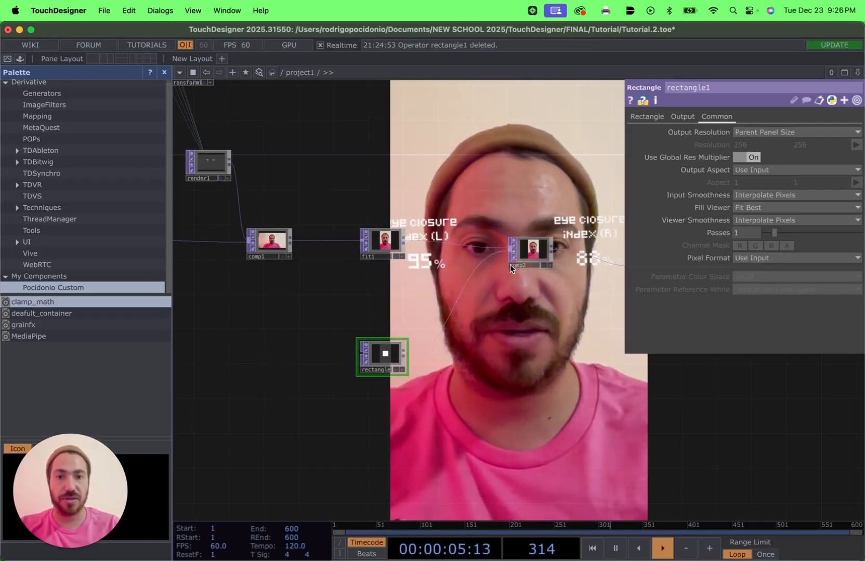
click(528, 248)
click(645, 299)
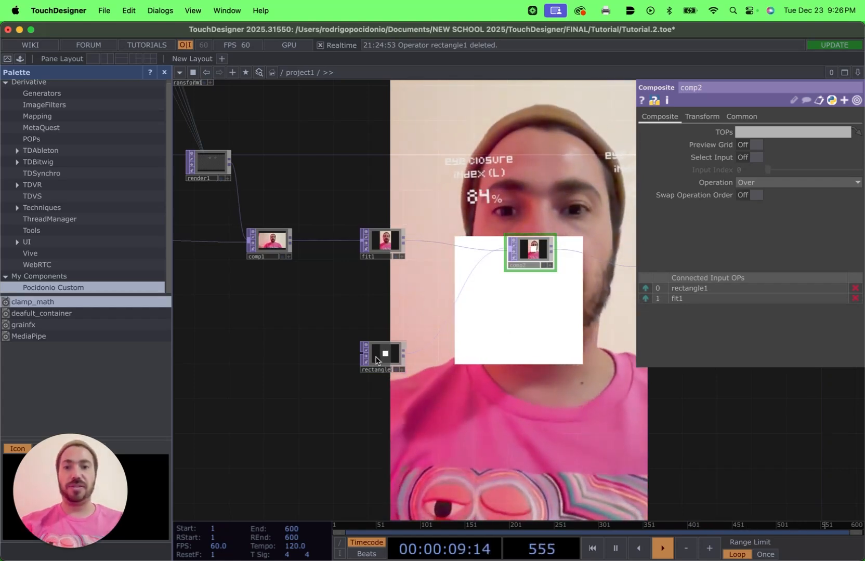
Move rectangle1 farther from comp2 and insert a Transform TOP on the wire between them.
click(381, 354)
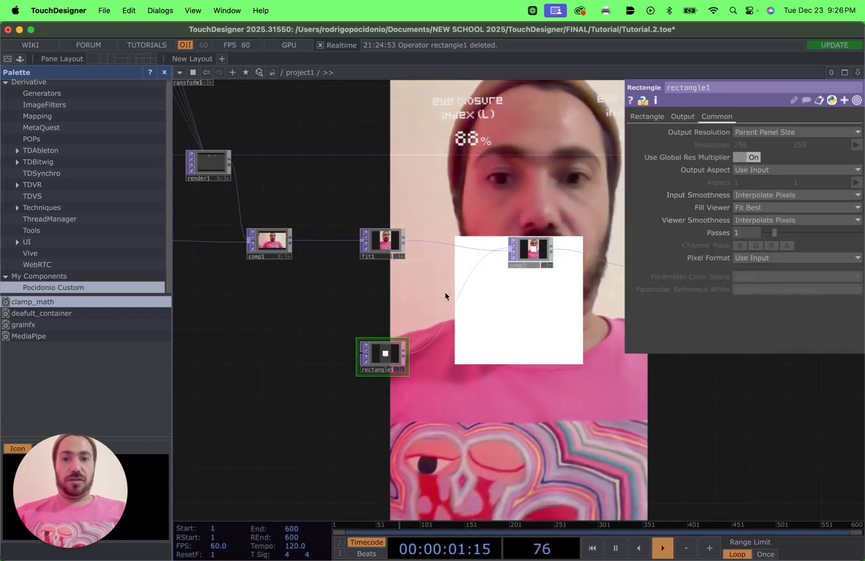
drag(384, 355, 227, 374)
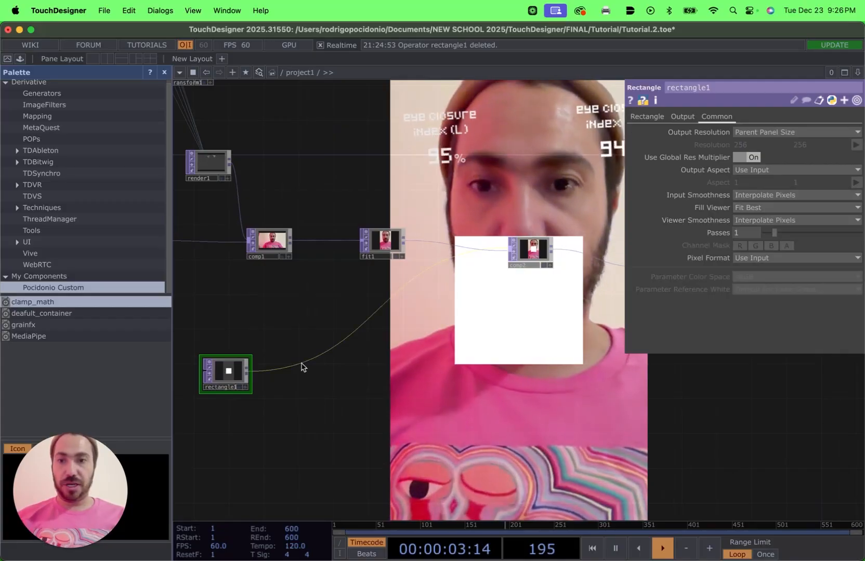
right_click(306, 362)
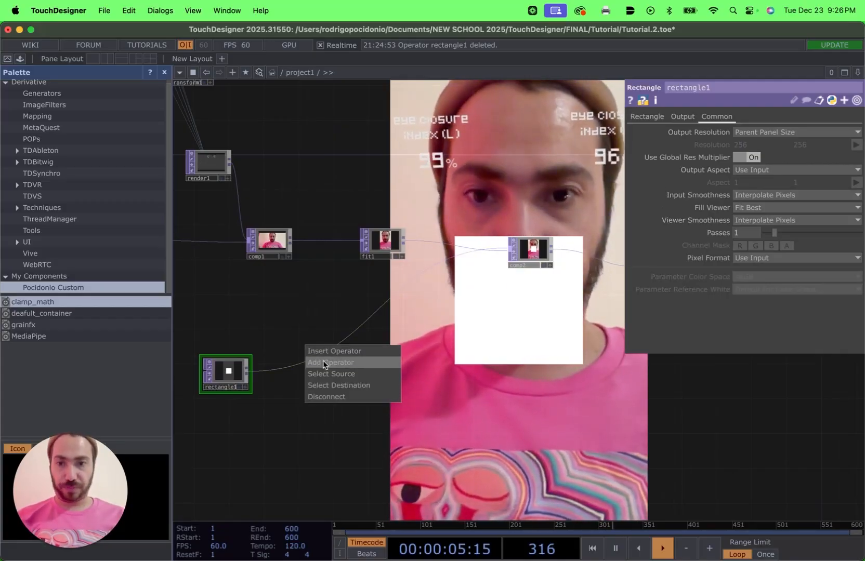
click(326, 361)
text(tra)
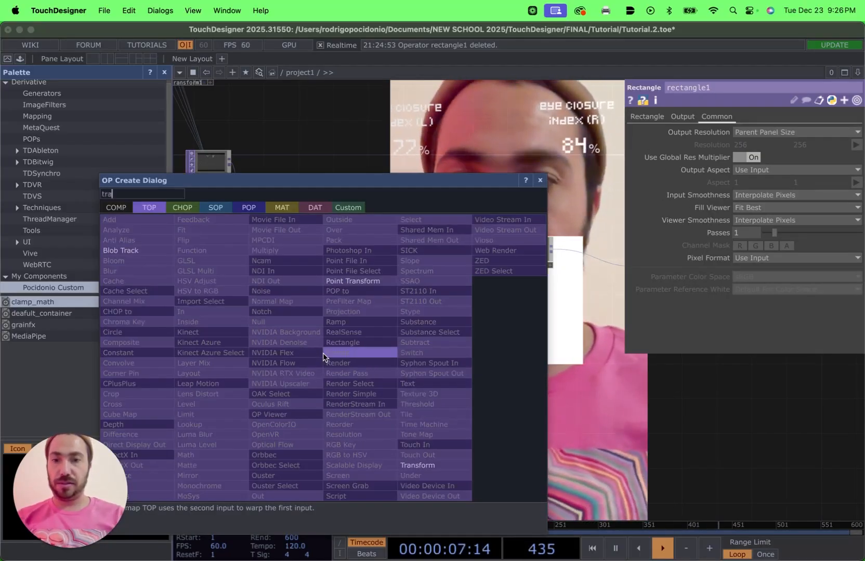
click(424, 463)
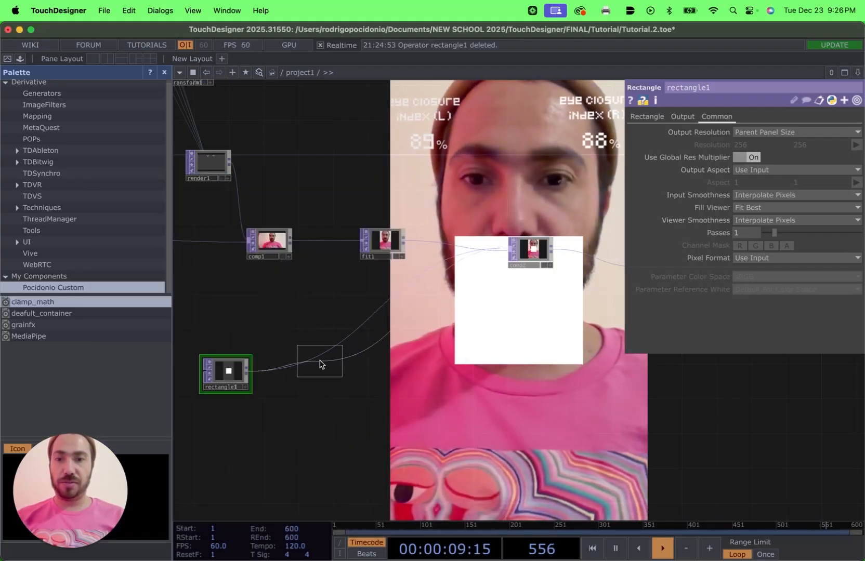
click(321, 365)
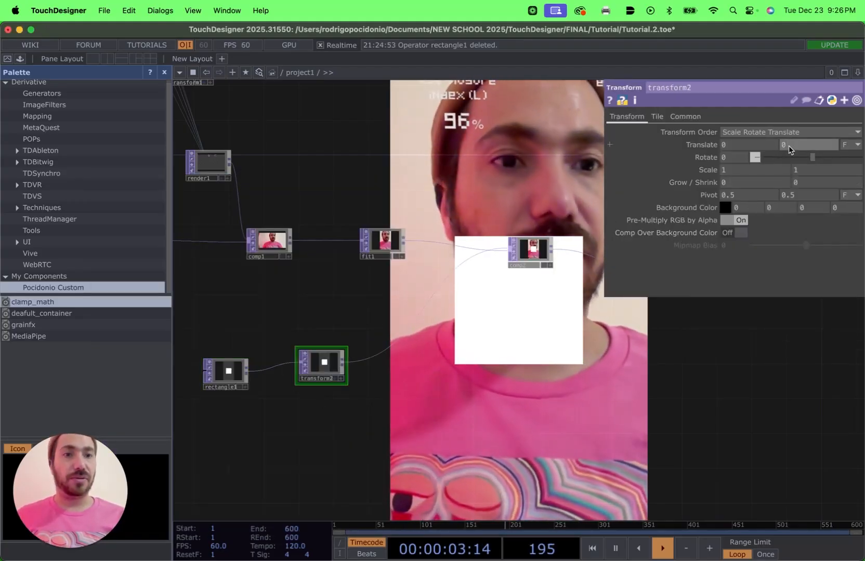
Set transform2's Y translation to -0.3 and its scale to .65 in both X and Y.
middle_drag(789, 149, 788, 123)
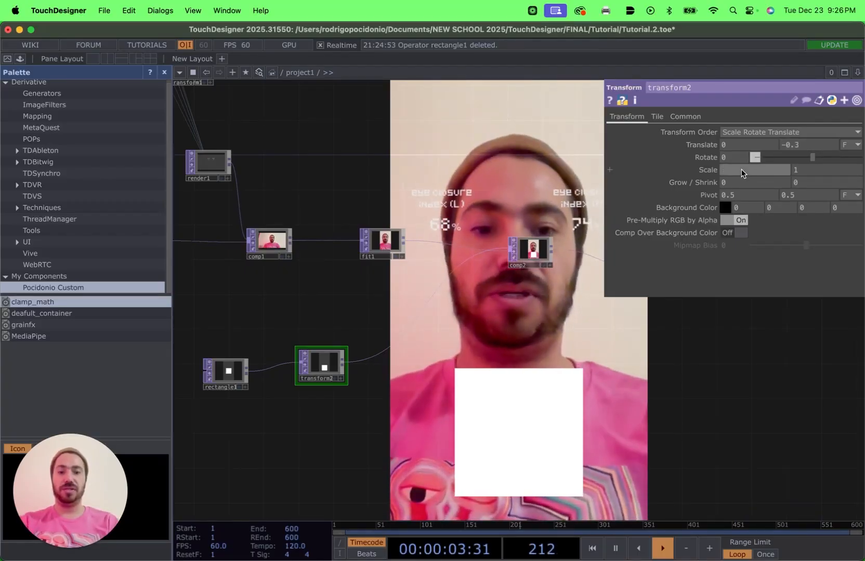
text(8)
key(Return)
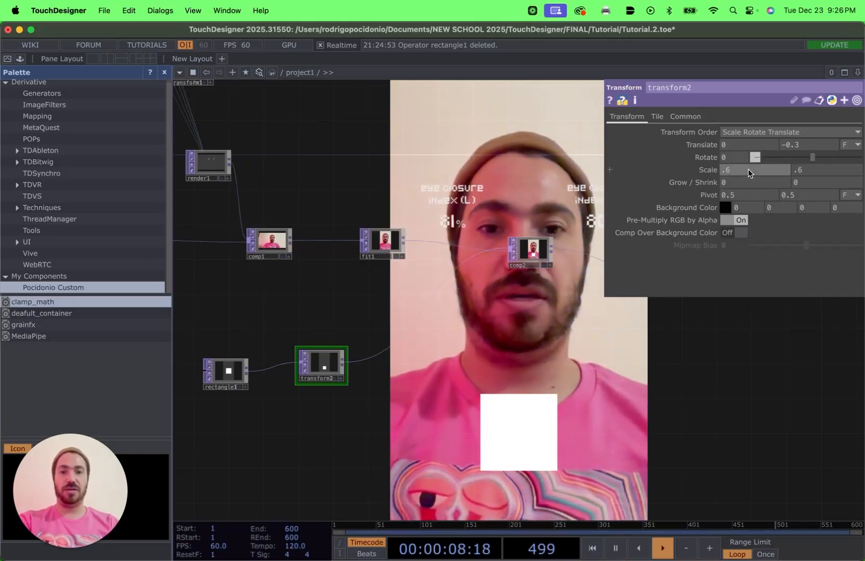
drag(748, 169, 816, 169)
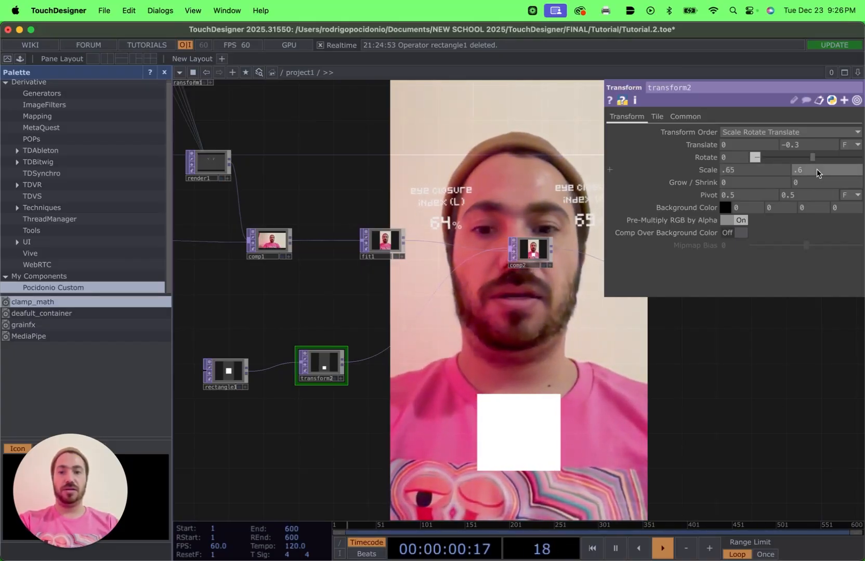
click(815, 169)
text(.65)
key(Return)
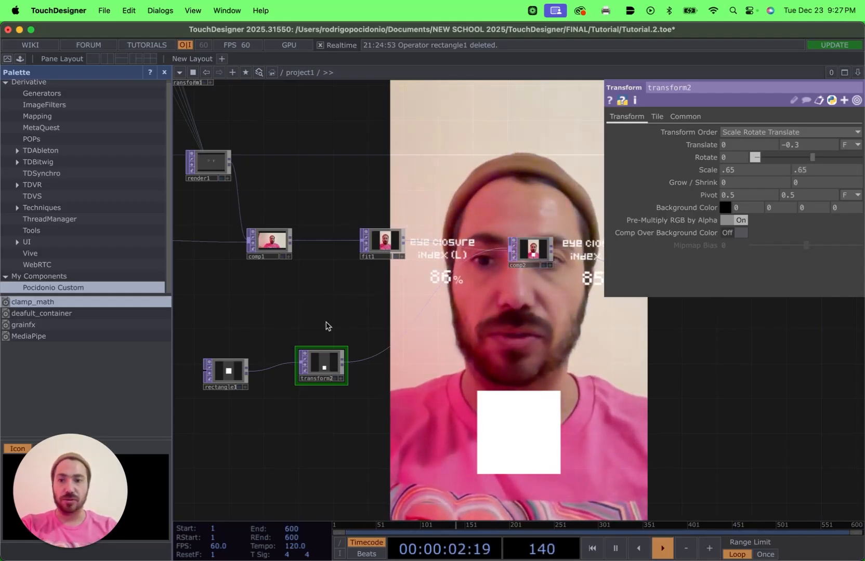
Turn rectangle1 into an outline by setting its fill alpha to 0 and its border width to 0.0169.
click(229, 370)
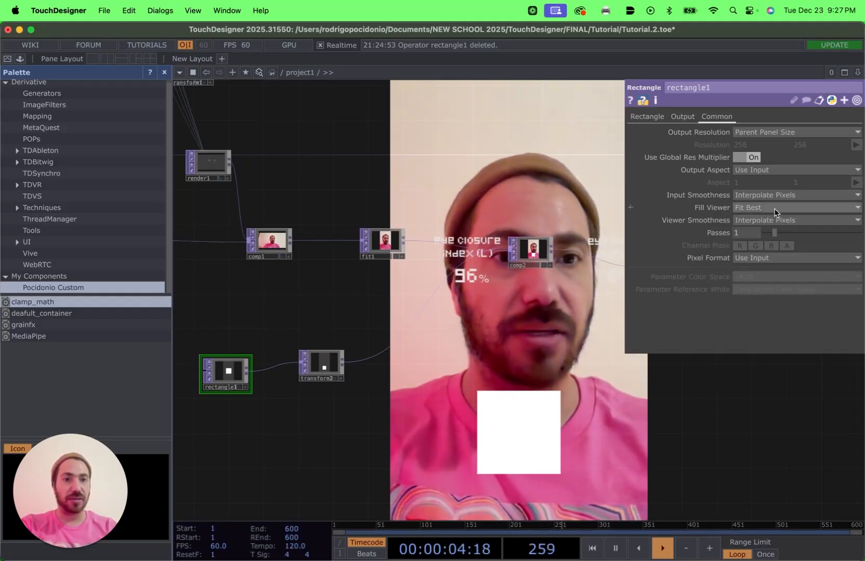
click(647, 117)
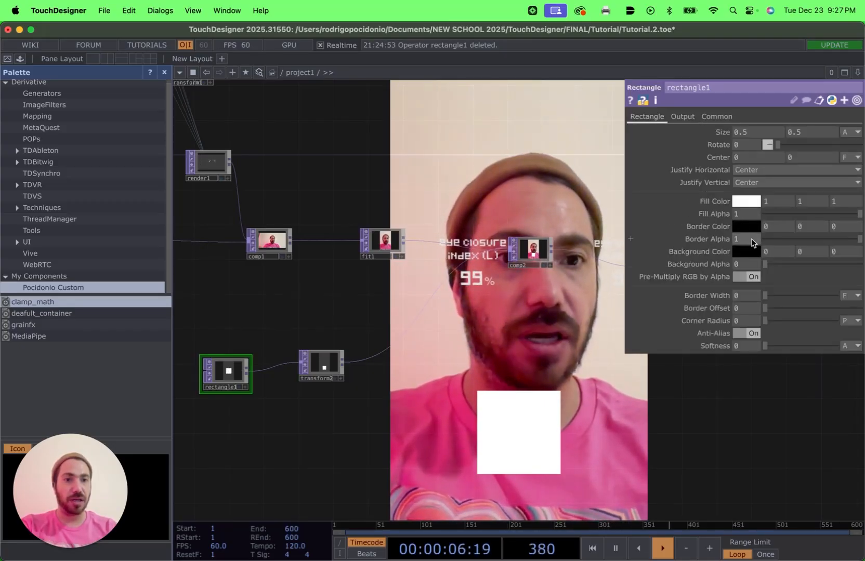
drag(860, 215, 763, 215)
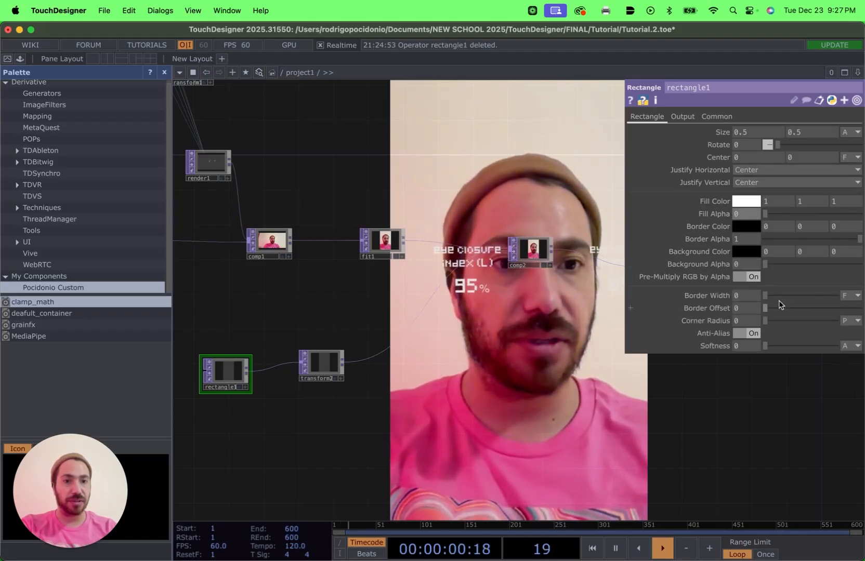
drag(766, 295, 778, 295)
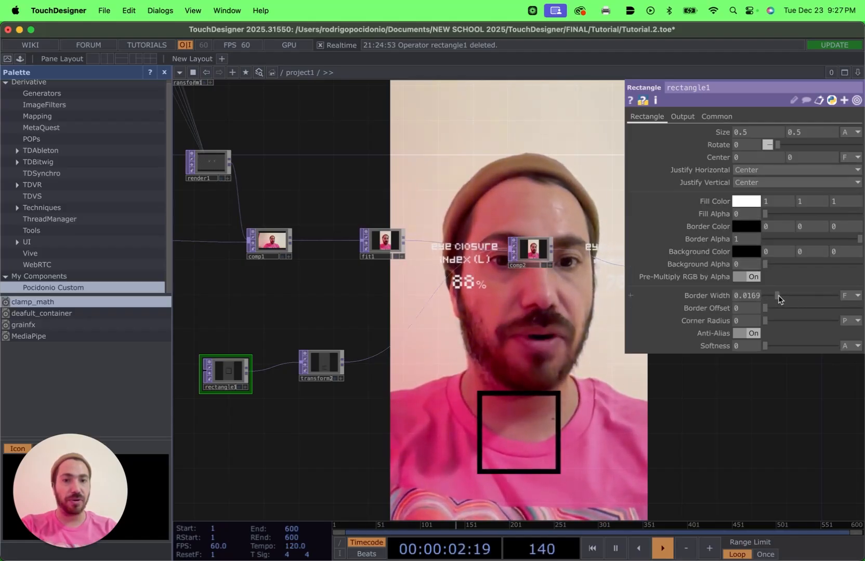
Try red as rectangle1's border color, return it to black, and close the color picker.
click(746, 226)
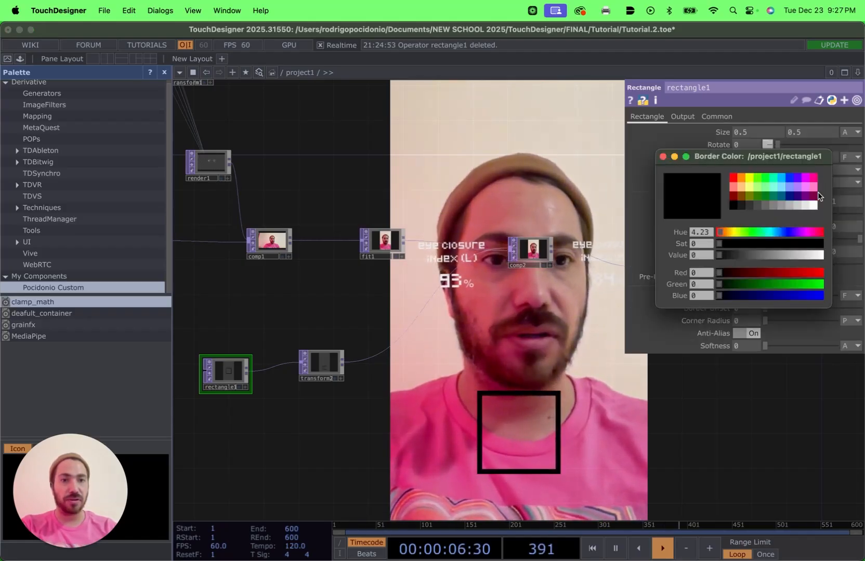
click(733, 178)
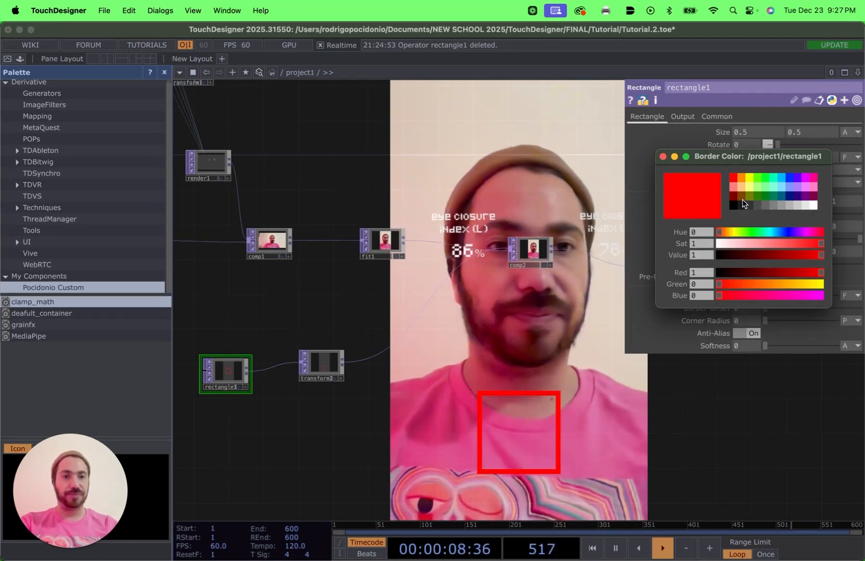
click(733, 206)
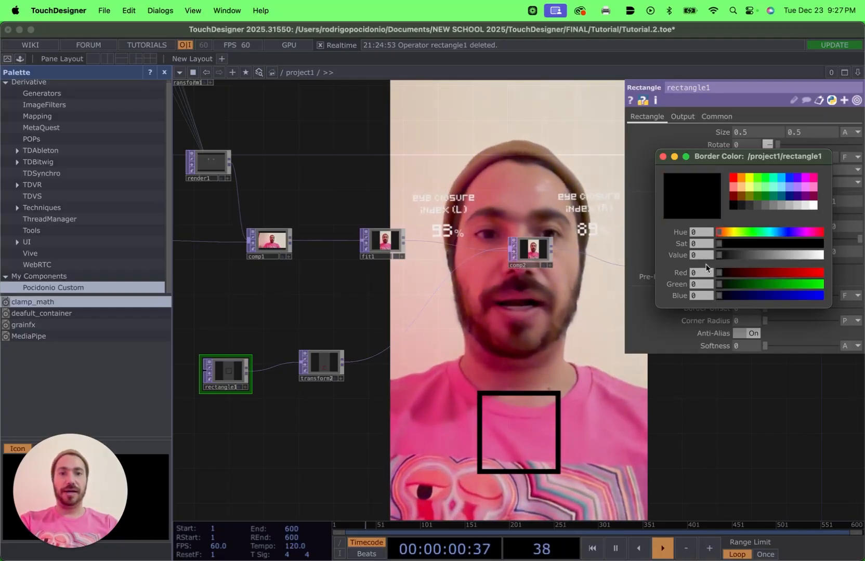
click(662, 157)
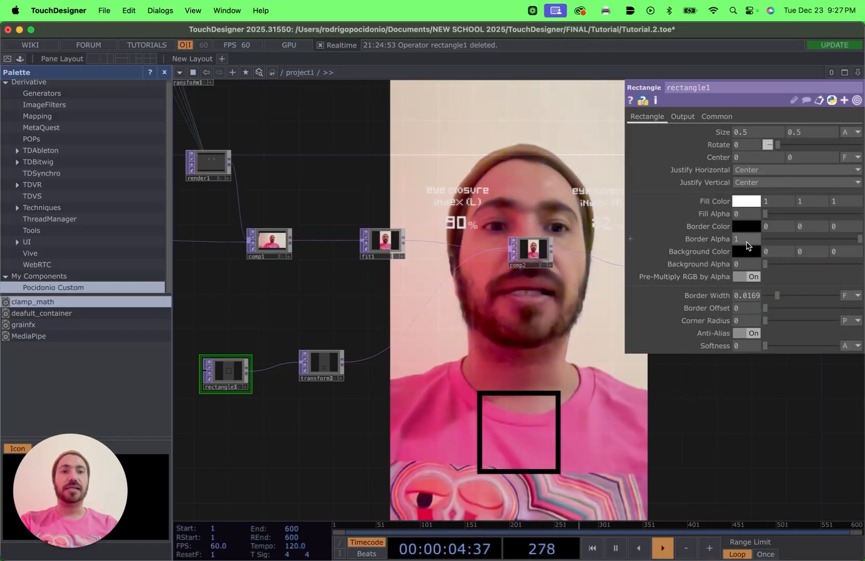
Reopen the color picker for rectangle1's border color.
click(736, 227)
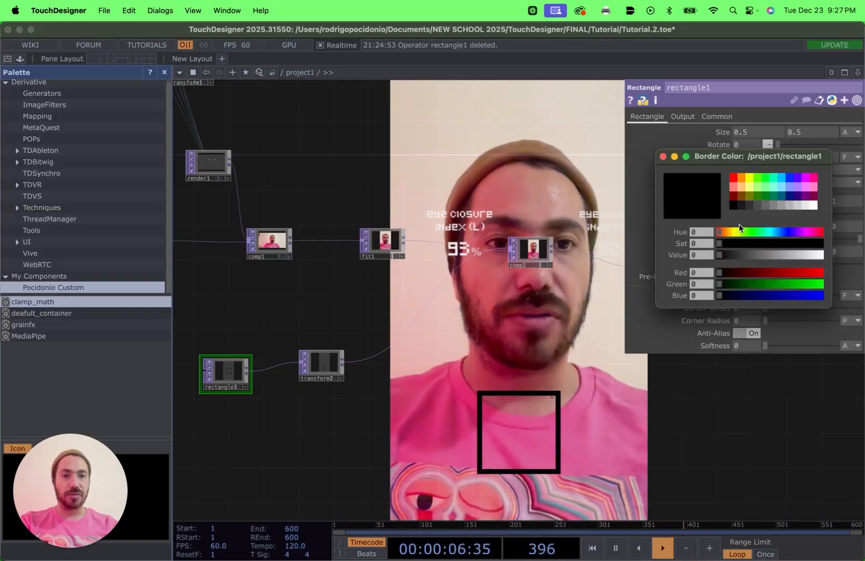
Set the rectangle's border color to white and its border width to 0.007.
click(814, 206)
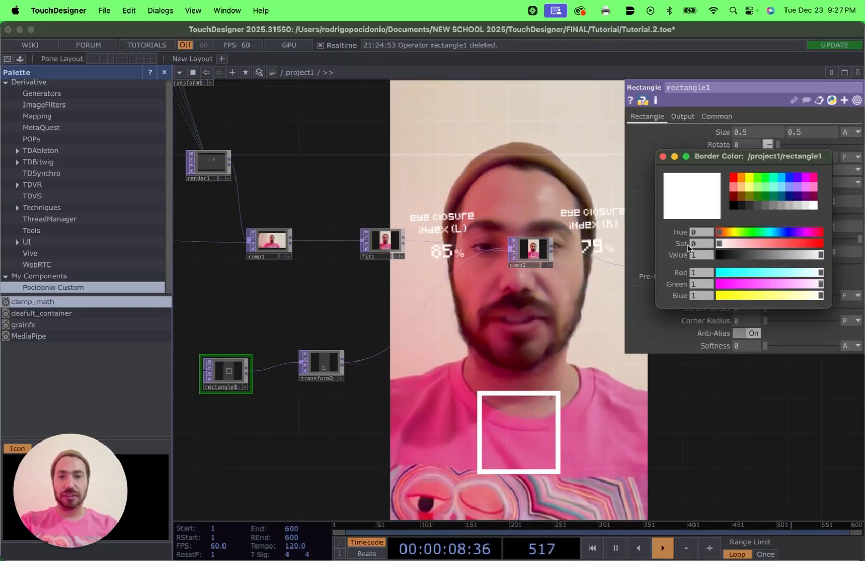
click(662, 157)
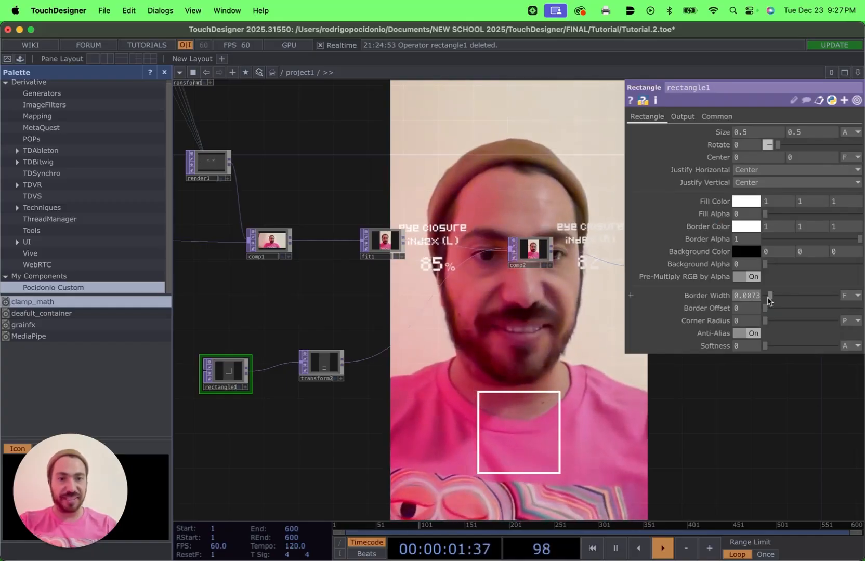
Add a Text TOP to the network in the empty area below rectangle1.
scroll(254, 353, down, 5)
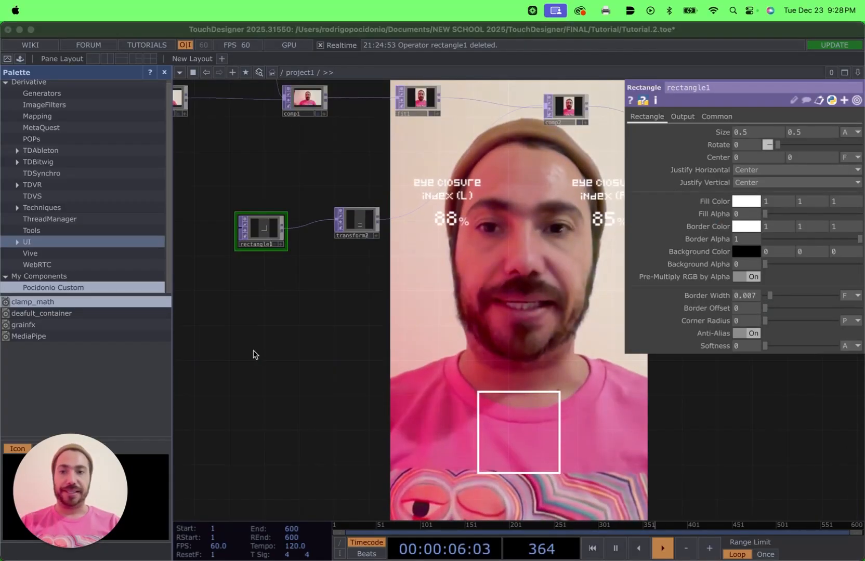
right_click(257, 213)
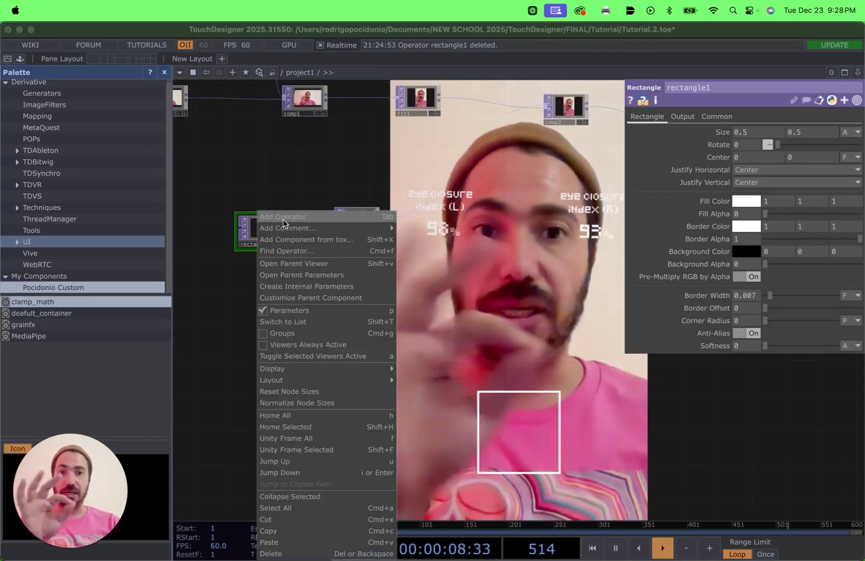
click(282, 219)
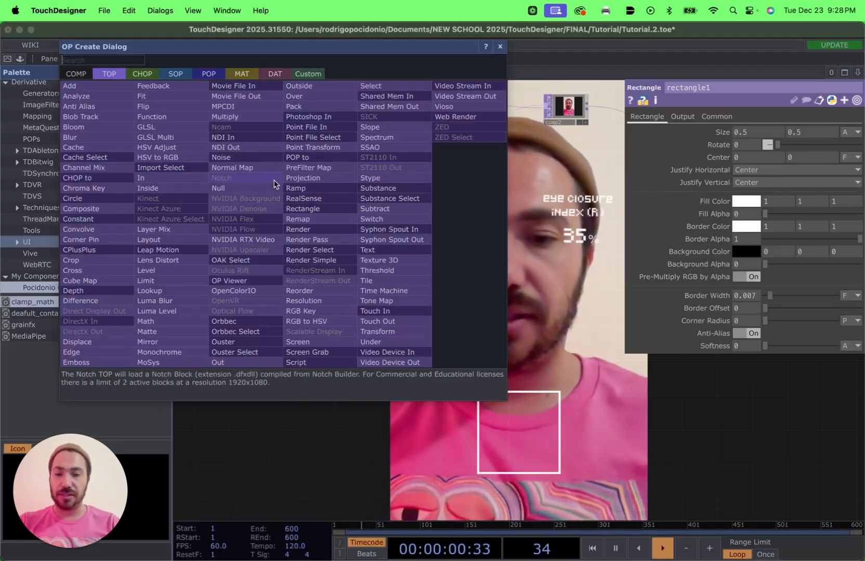
text(te)
click(367, 249)
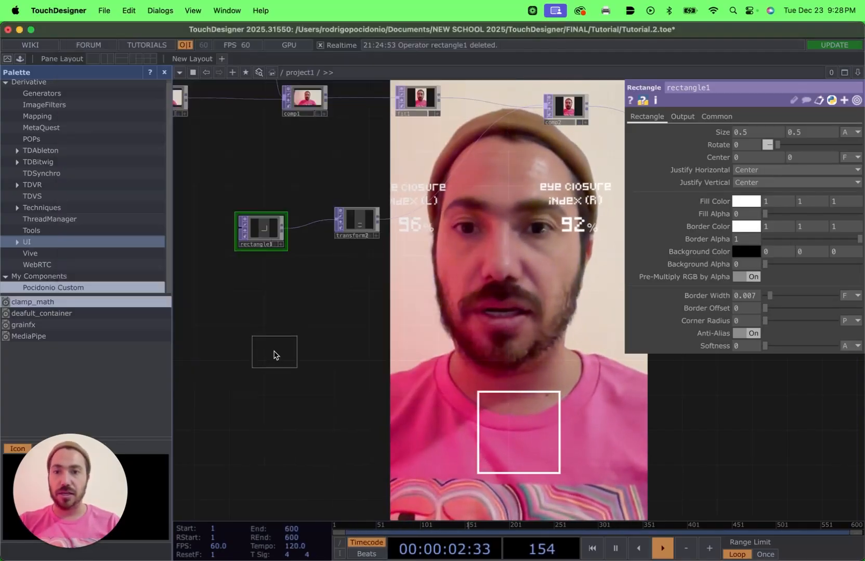
click(248, 360)
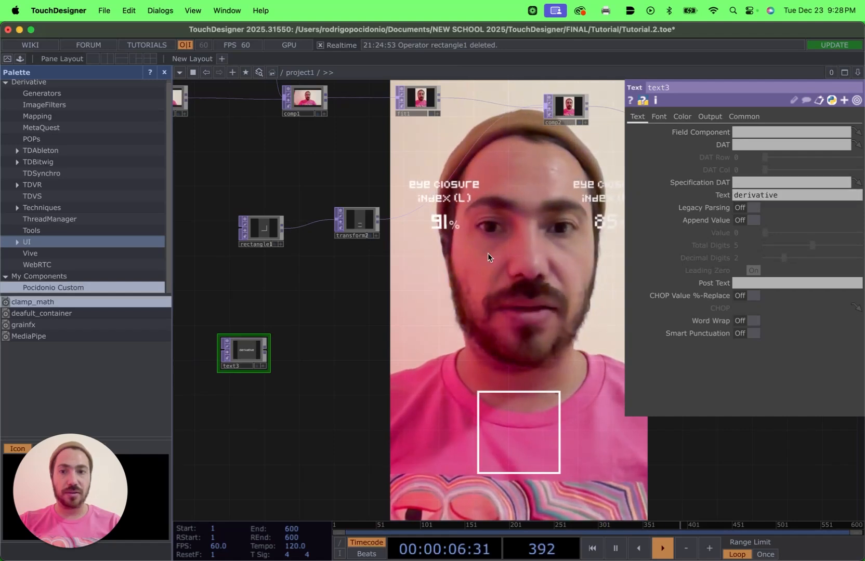
Connect text3 into comp2, order it above fit1, and set the composite's fixed layer to Input 1.
drag(411, 263, 322, 276)
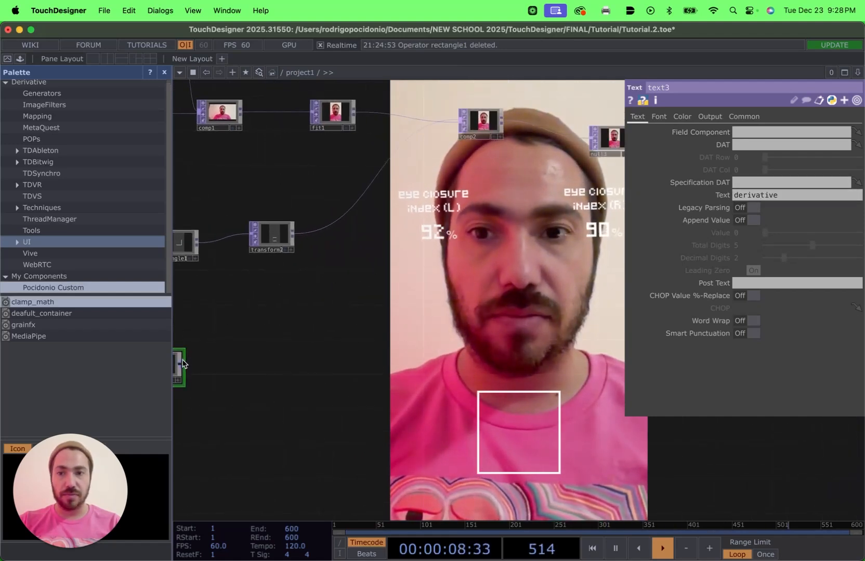
drag(181, 363, 478, 124)
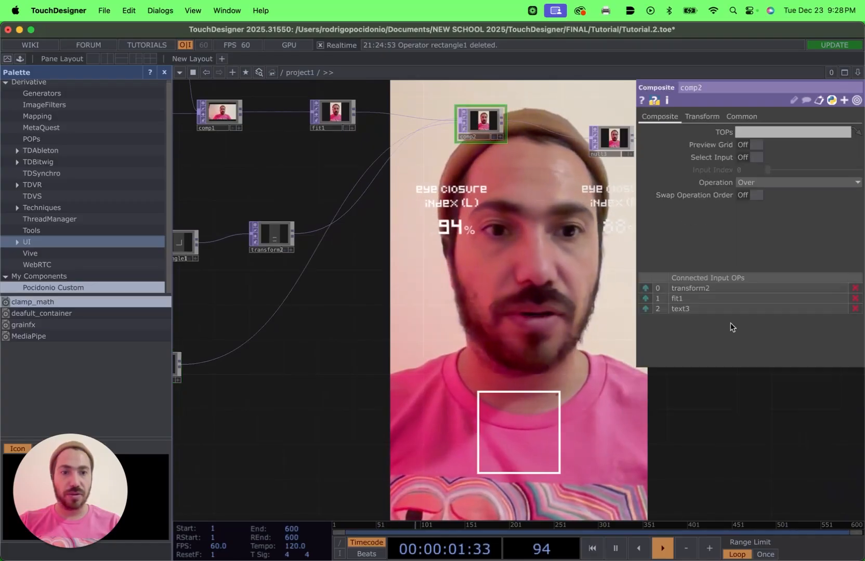
click(646, 309)
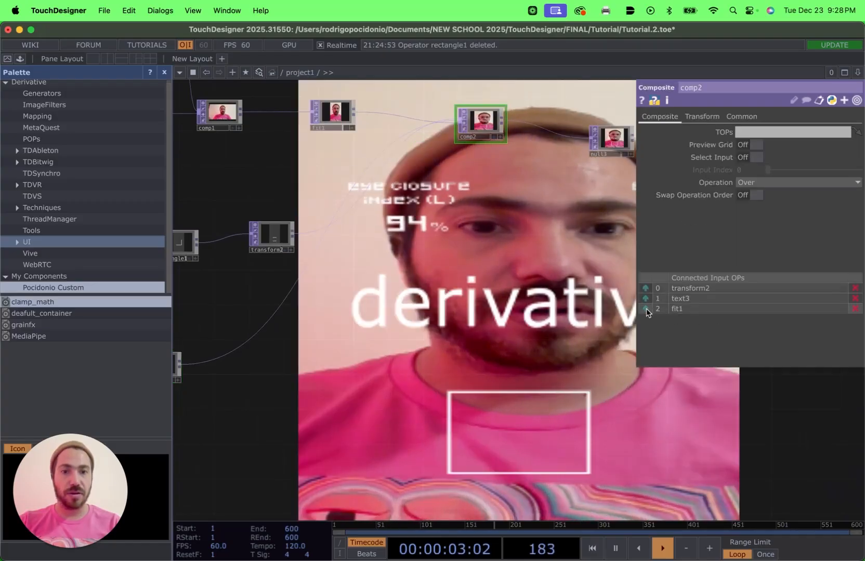
click(702, 117)
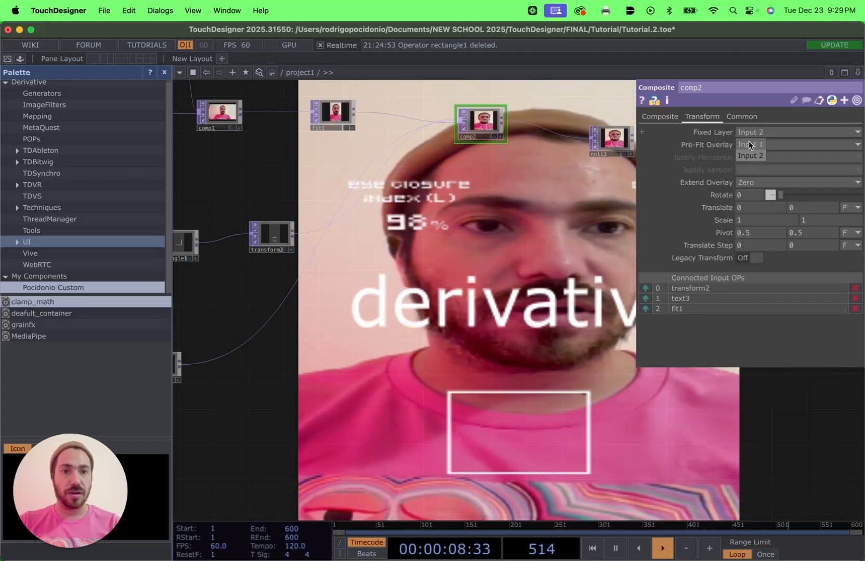
click(747, 145)
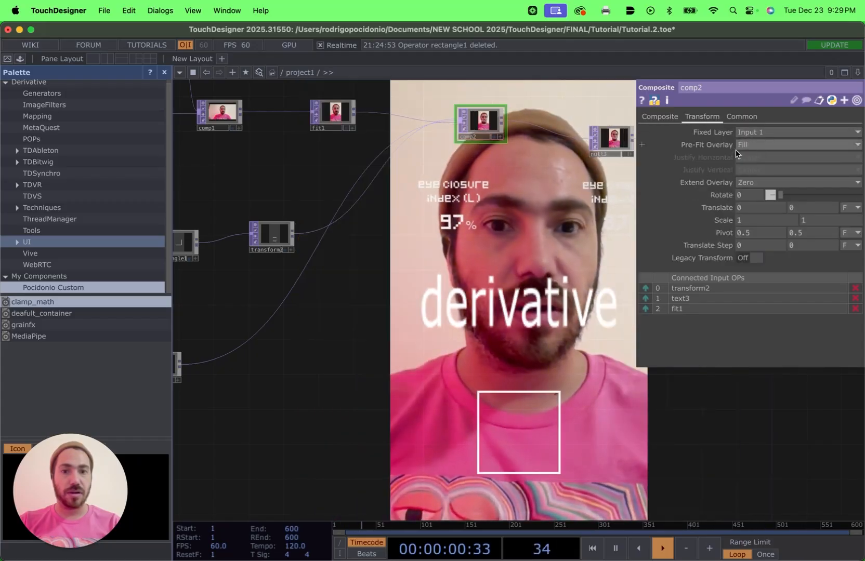
Set the output resolution of text3 to Parent Panel Size.
drag(397, 393, 487, 354)
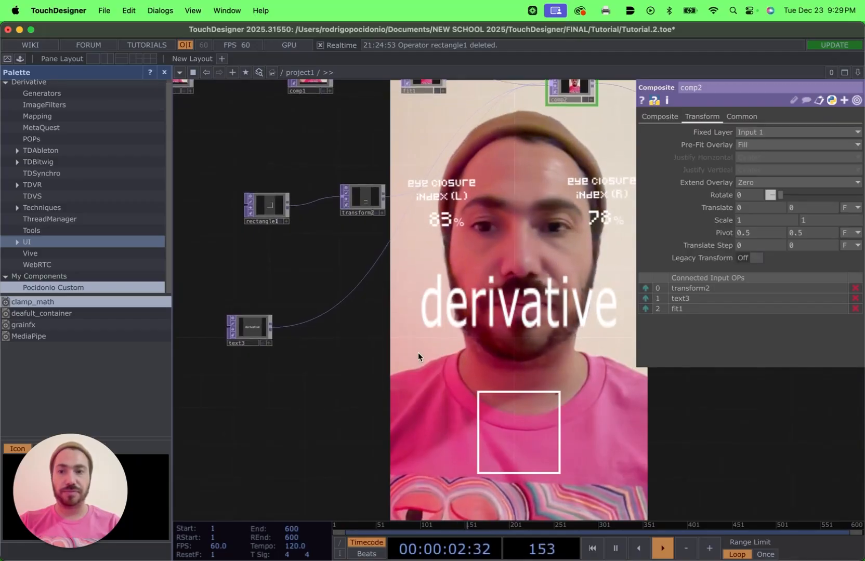
click(252, 329)
click(744, 116)
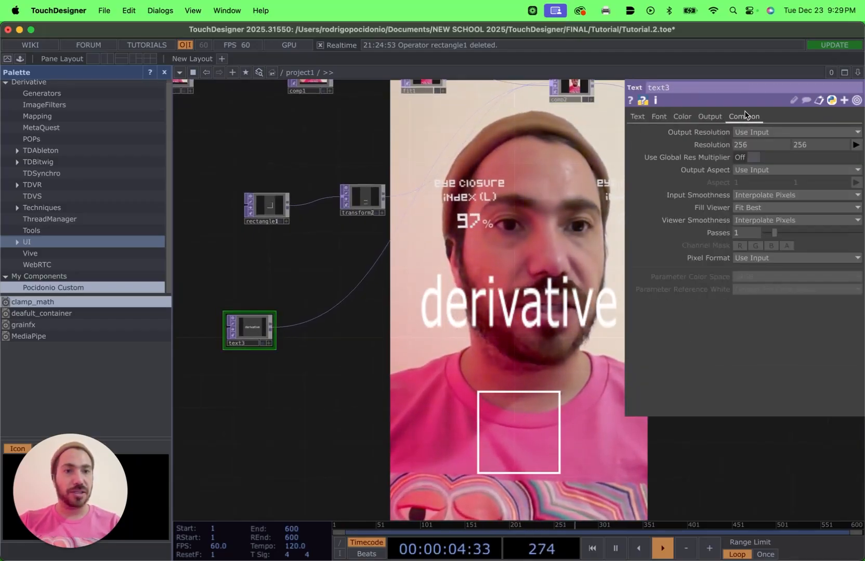
click(858, 133)
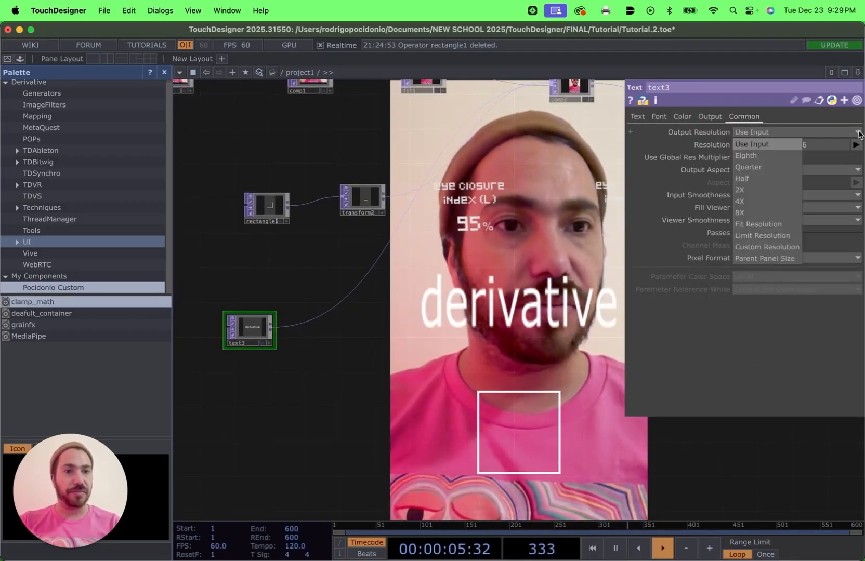
click(768, 258)
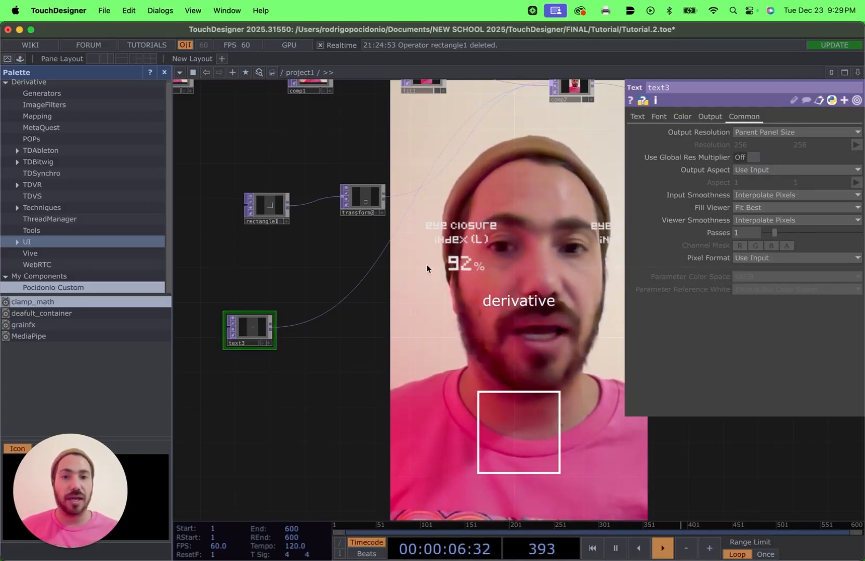
Replace the default text of text3 with "YAWN DETECTOR".
click(639, 117)
click(770, 197)
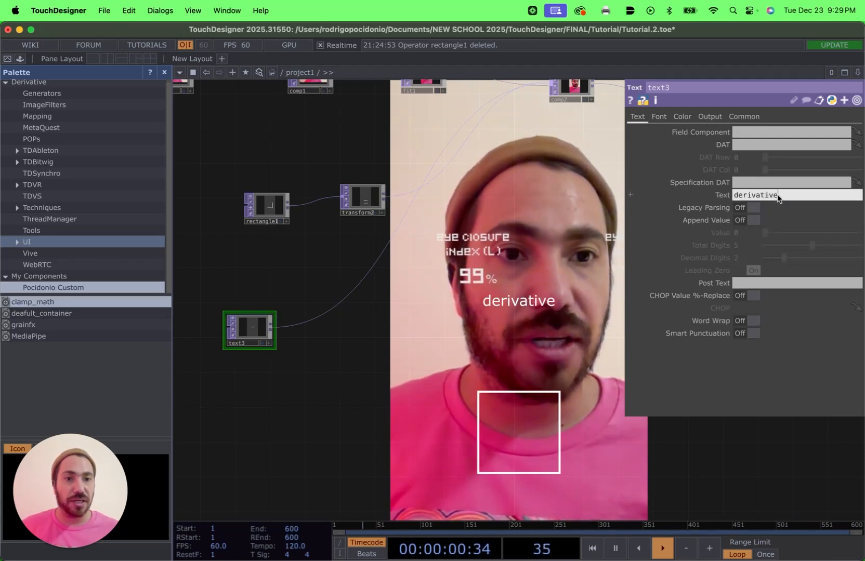
text(YAW)
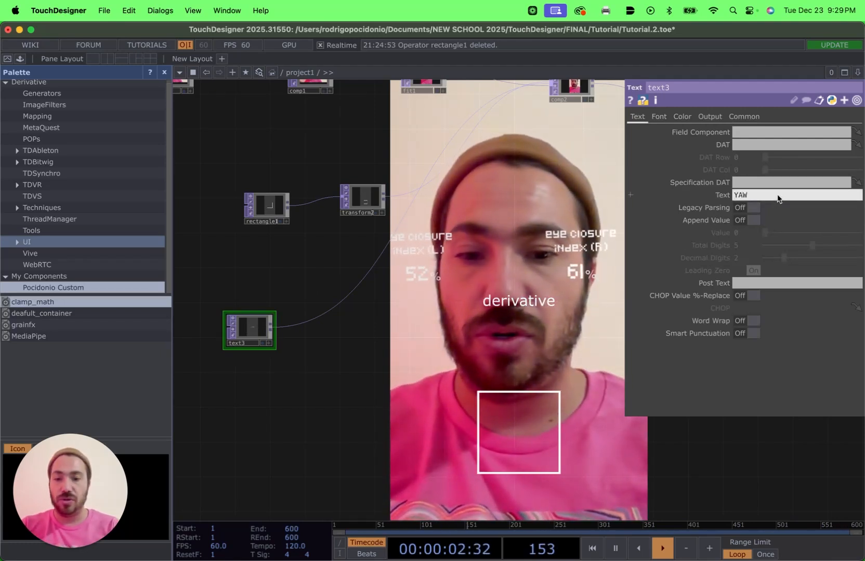
text(N DETECTOR)
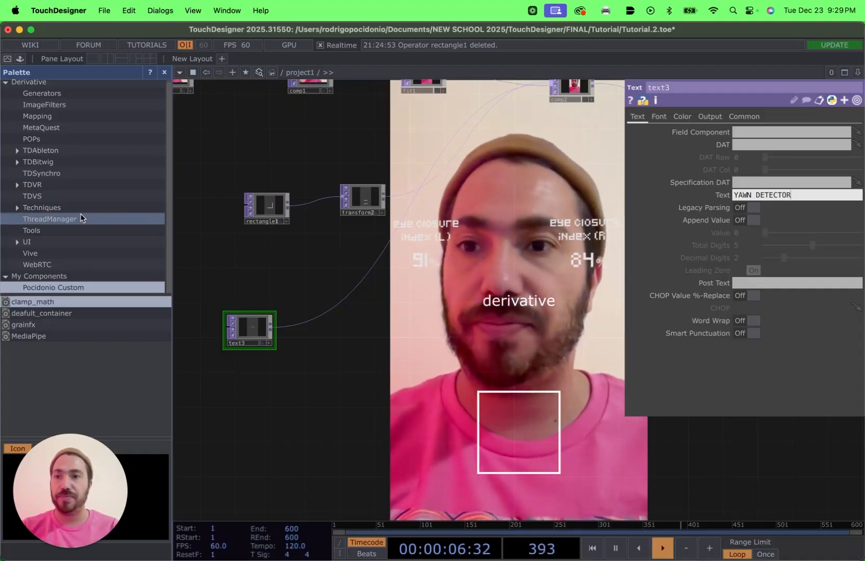
key(Return)
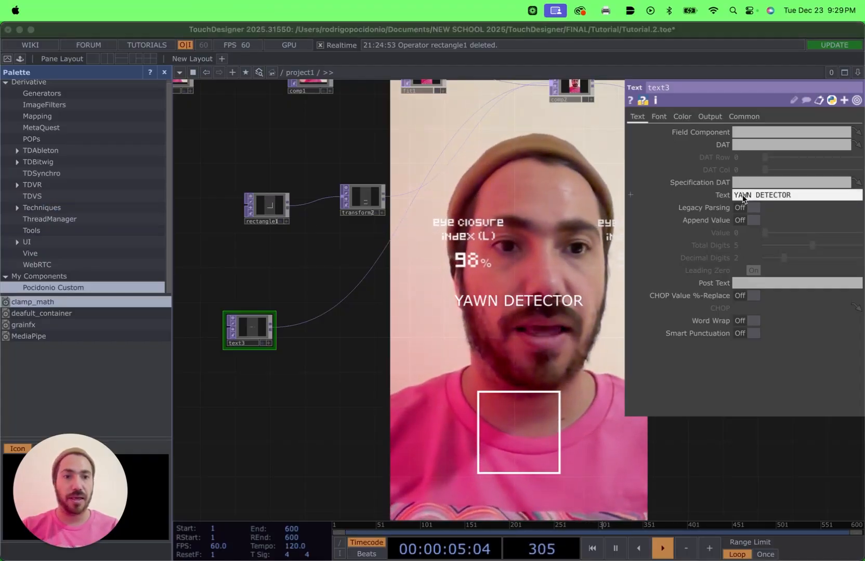
Turn the text parameter of text3 into the Python expression f"YAWN\nDETECTOR" so the label breaks into two lines.
click(742, 195)
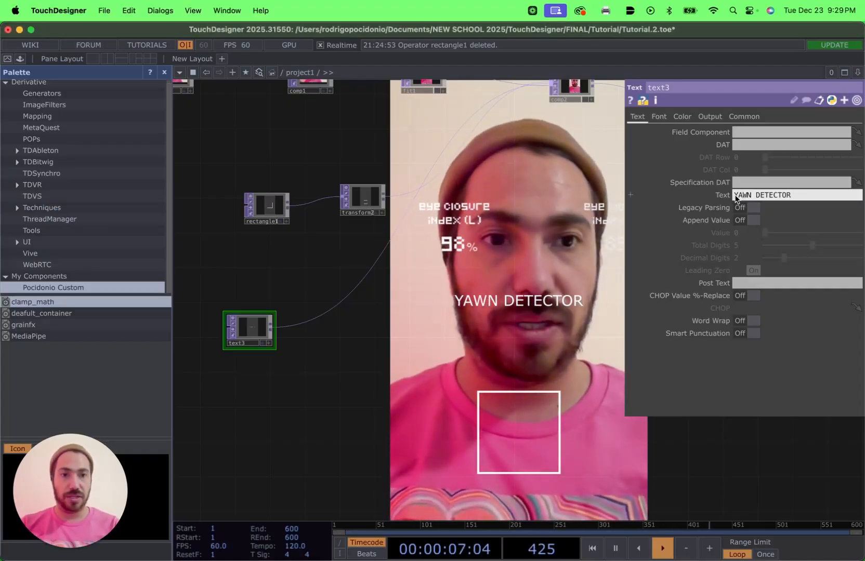
click(723, 196)
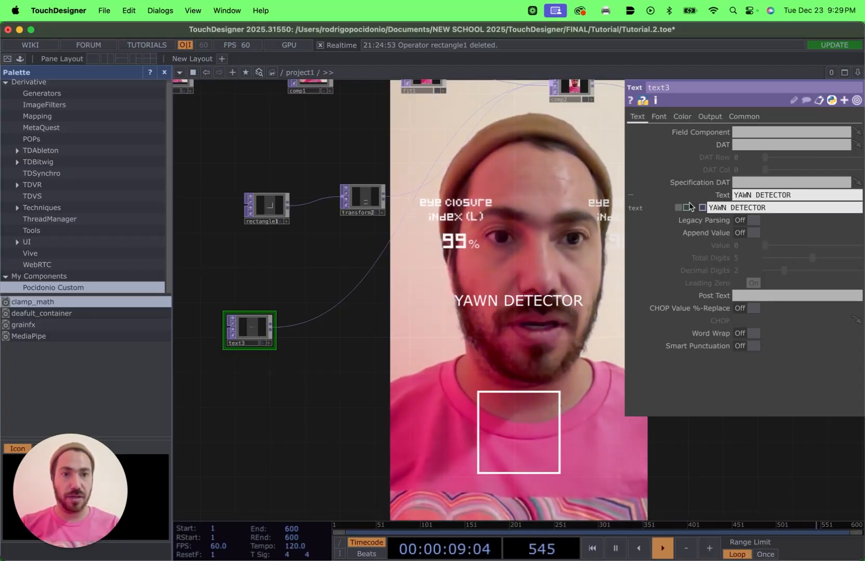
click(686, 207)
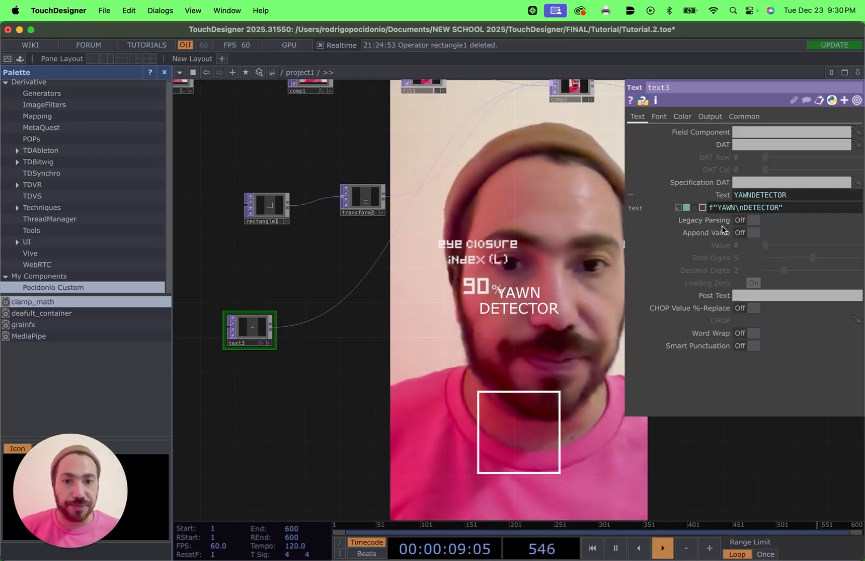
Change the font of text3 to Pixeled and its horizontal font size to 19.5.
click(659, 117)
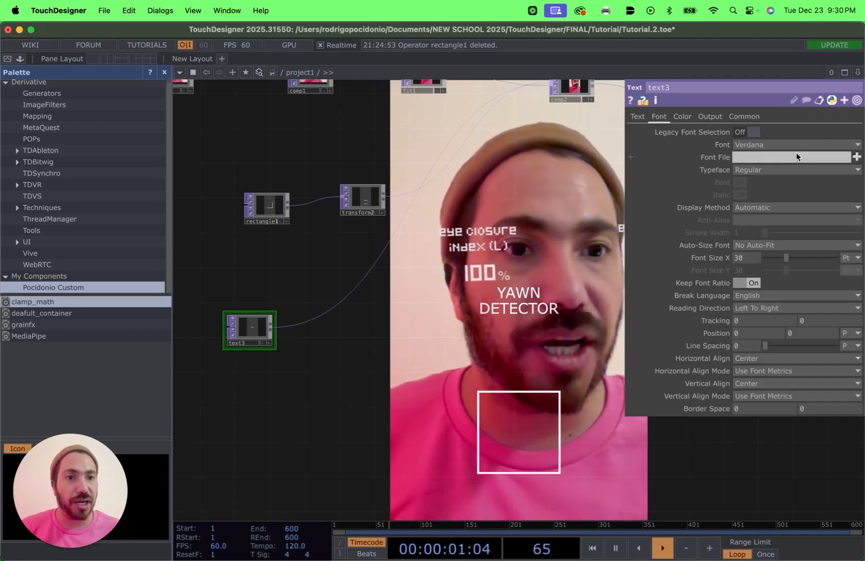
click(856, 145)
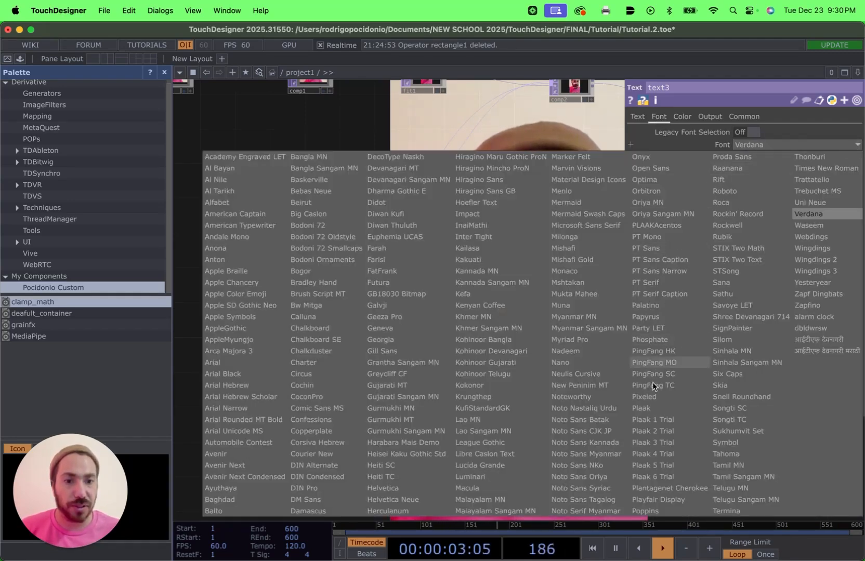
click(645, 397)
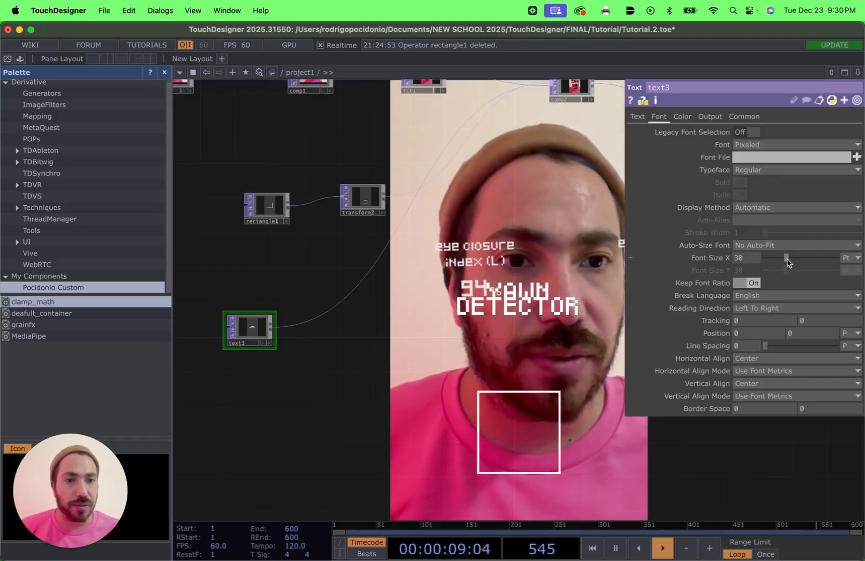
drag(787, 263, 779, 261)
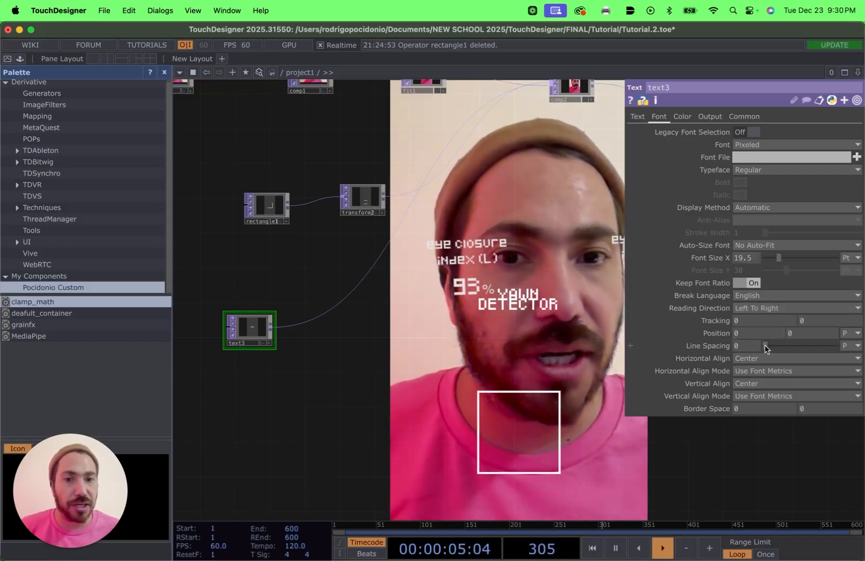
Try line spacings of 20 and 30 for the two-line label, and settle on 25.
drag(791, 349, 835, 346)
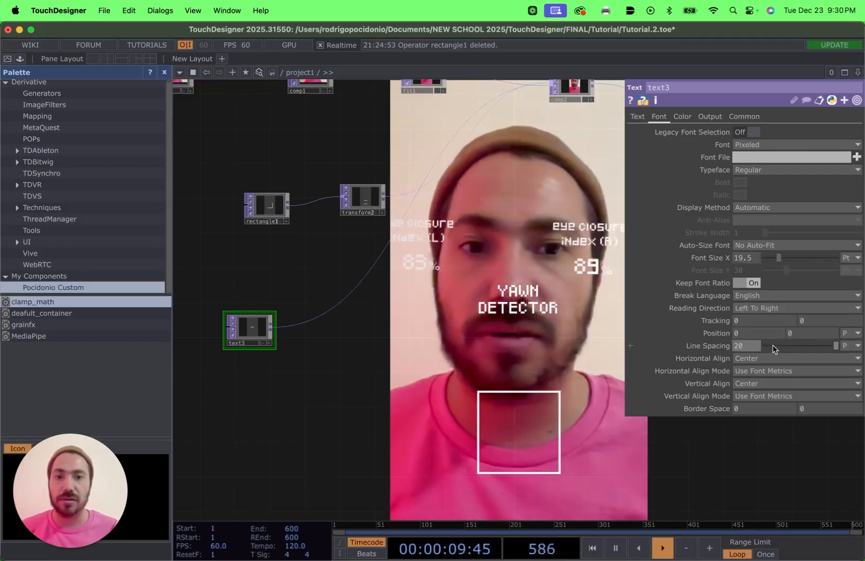
click(750, 347)
text(30)
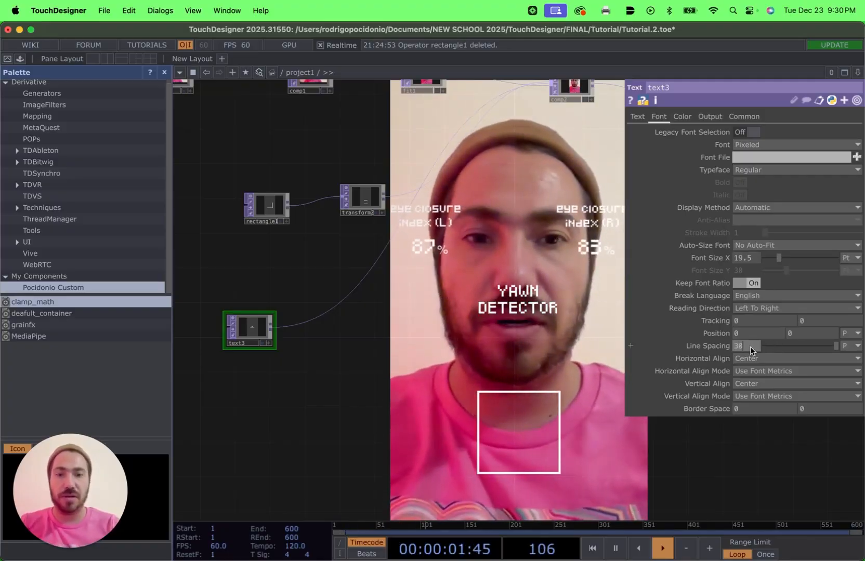
key(Return)
click(749, 347)
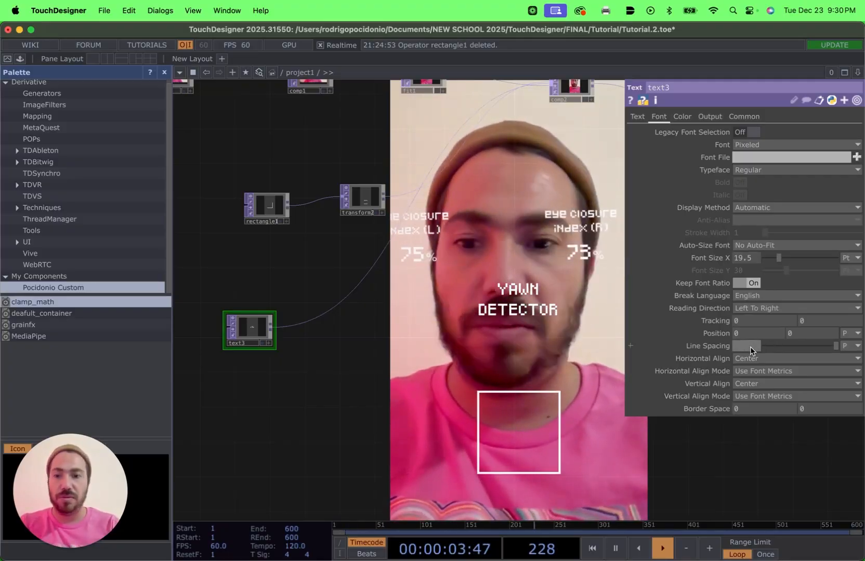
text(25)
key(Return)
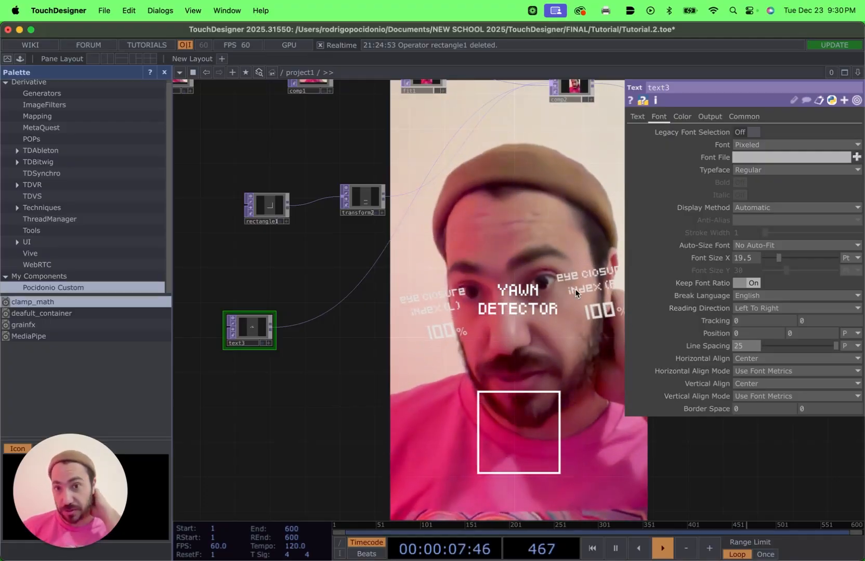
Insert a Transform TOP between text3 and comp2 and set its vertical translate to -0.15 to place the label above the white square.
right_click(340, 301)
click(366, 289)
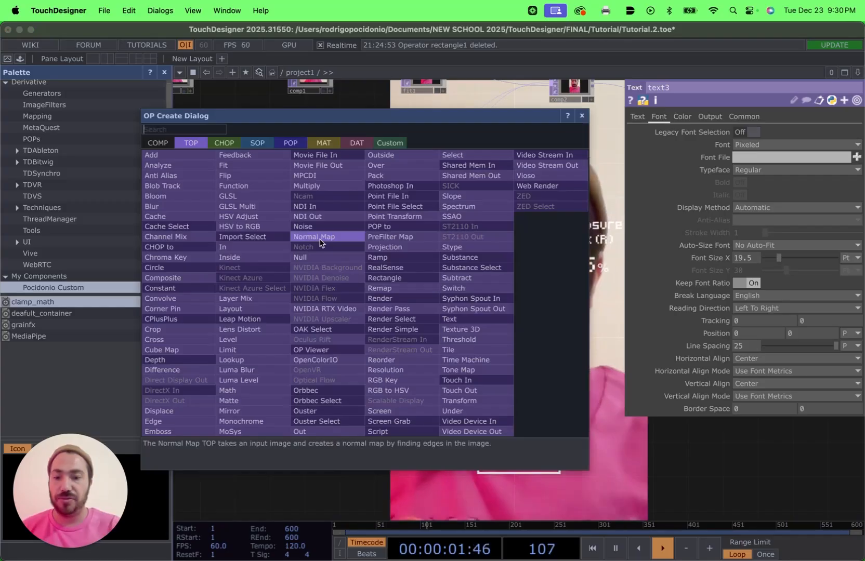
text(r)
key(BackSpace)
click(469, 402)
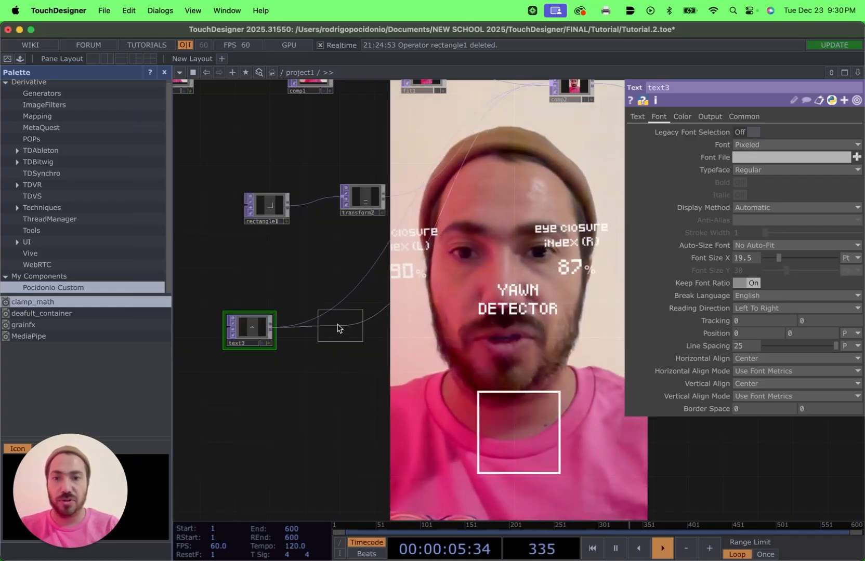
click(337, 323)
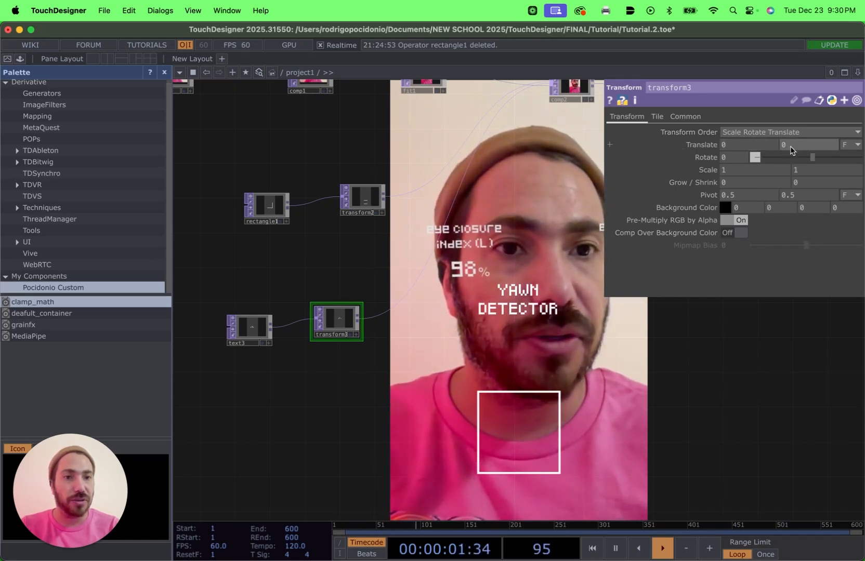
mouse_move(791, 150)
middle_down()
mouse_move(788, 123)
mouse_move(794, 159)
middle_up()
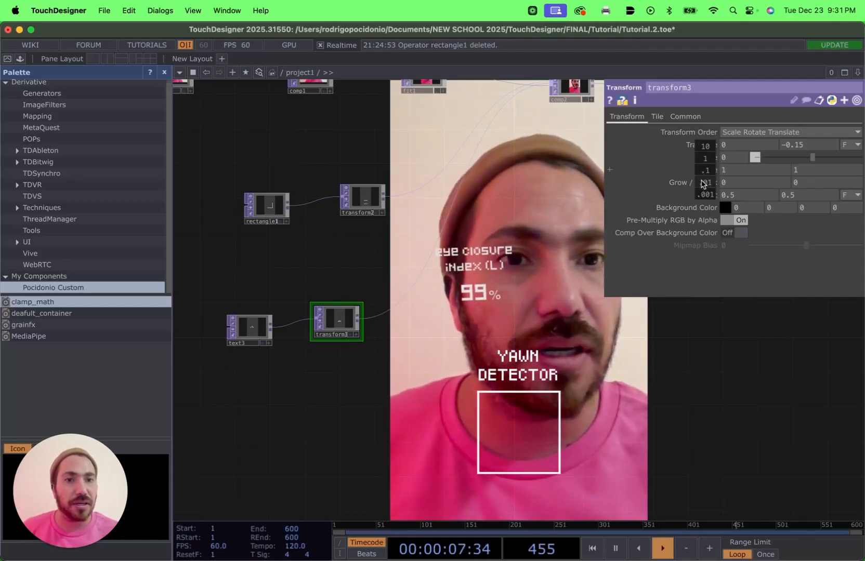
Scale the label in transform3 to 0.85 on both axes and set its vertical translate to -0.157.
middle_drag(703, 184, 706, 151)
middle_drag(800, 149, 799, 130)
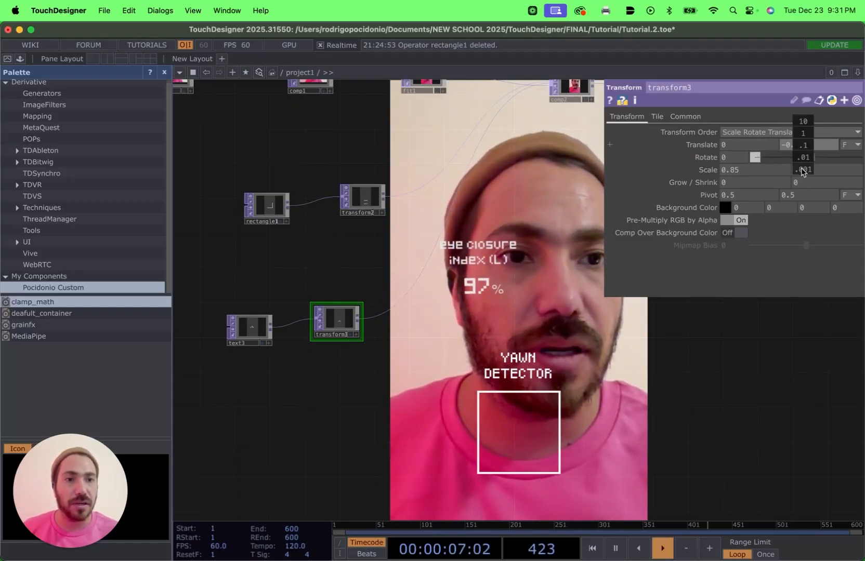
middle_drag(803, 172, 799, 124)
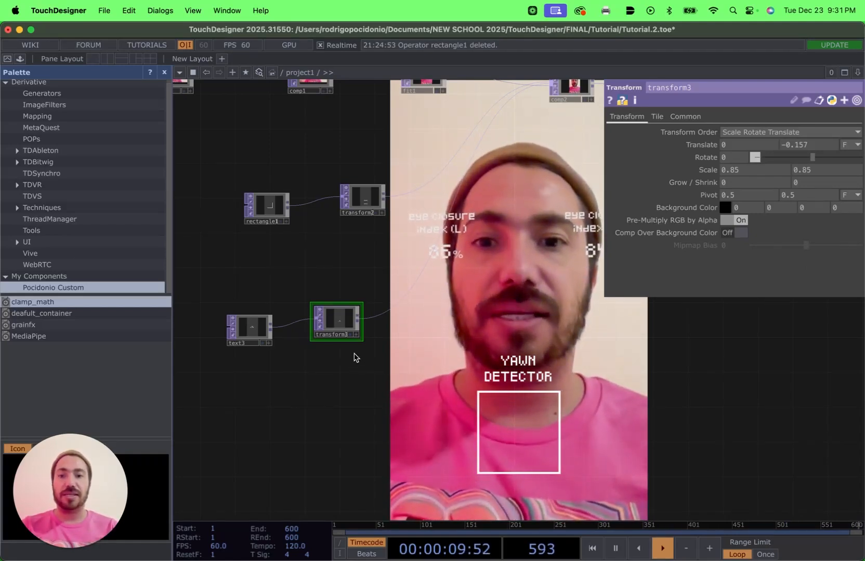
Add a Constant TOP to the network below text3.
right_click(270, 417)
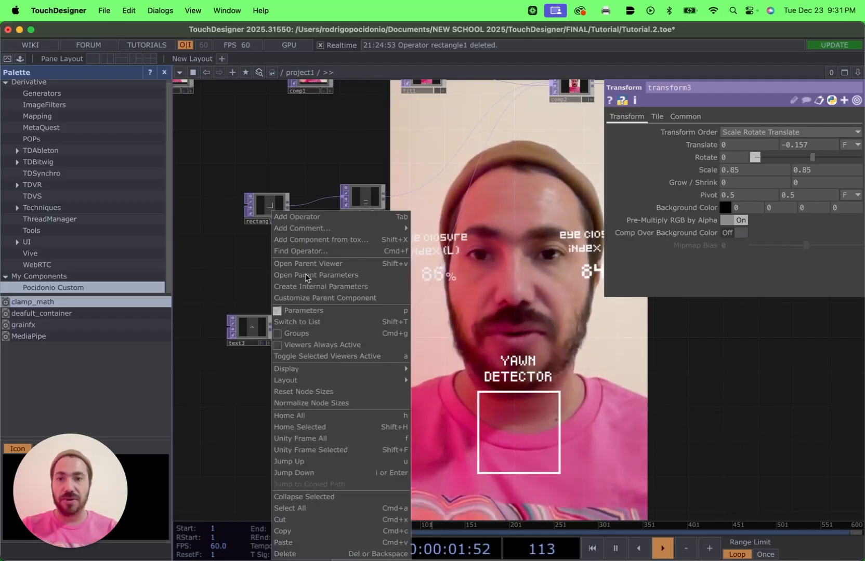
click(312, 222)
click(151, 214)
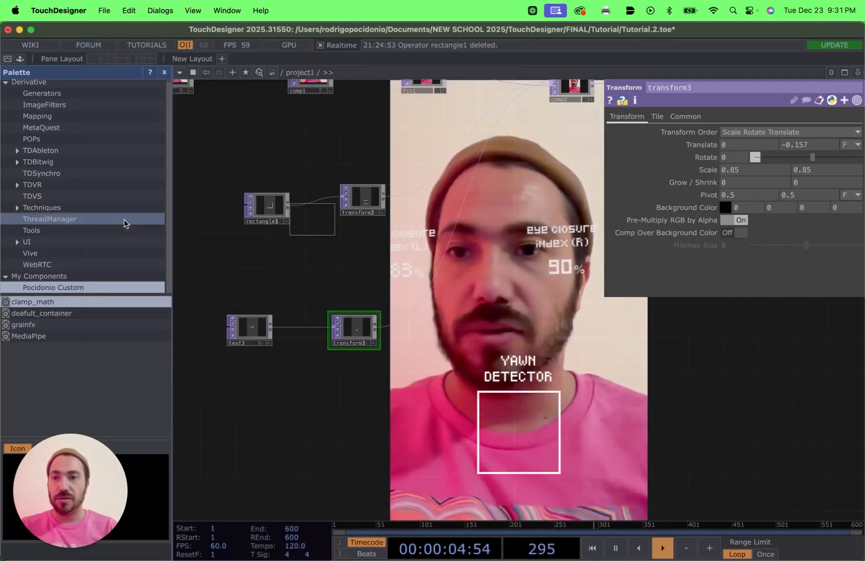
click(254, 412)
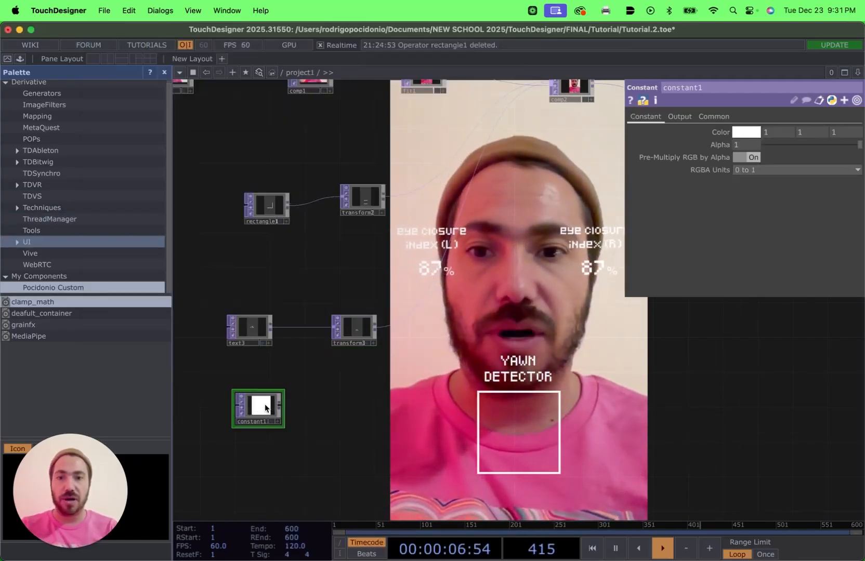
Set the color of constant1 to bright green with RGB values 0, 1 and 0.1764.
click(751, 133)
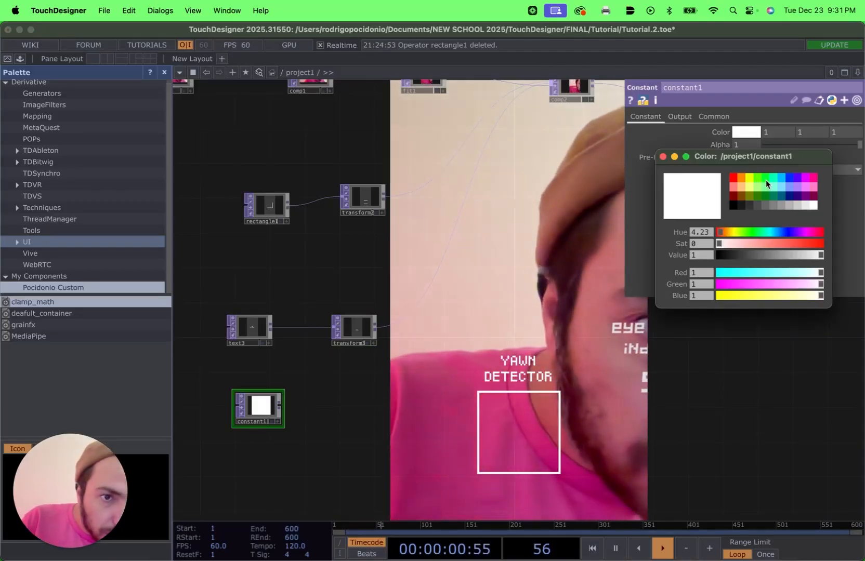
click(766, 179)
click(756, 179)
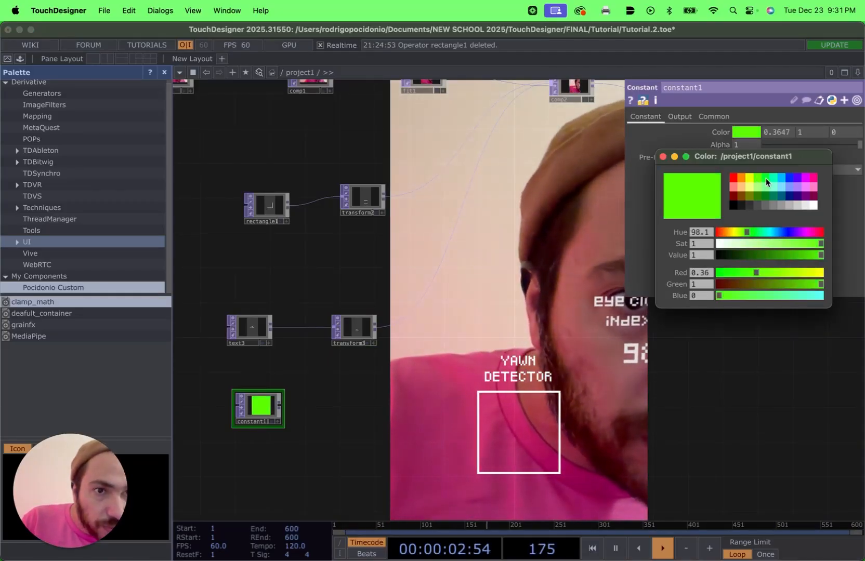
click(765, 178)
click(756, 178)
click(761, 178)
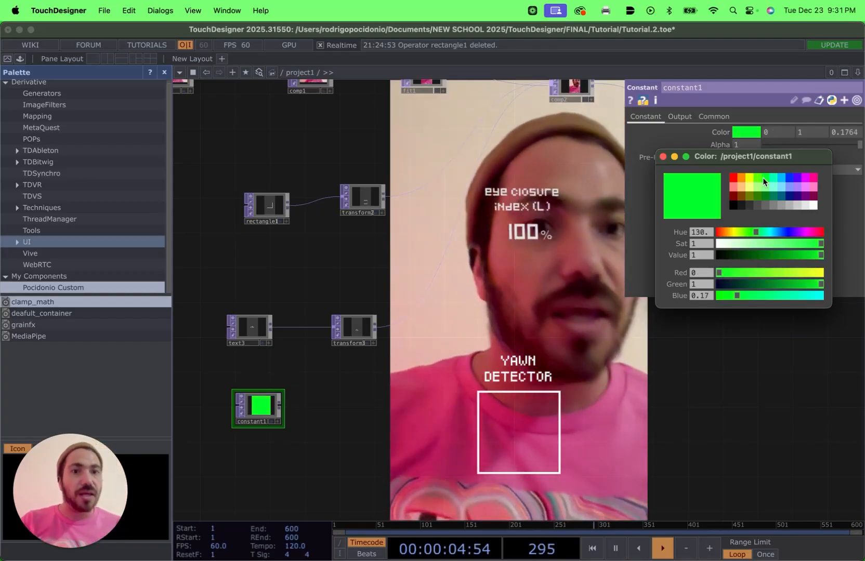
Regroup constant1, rectangle1, transform2, text3 and transform3 in tidy rows below the camera chain, with constant1 spaced above rectangle1.
click(368, 324)
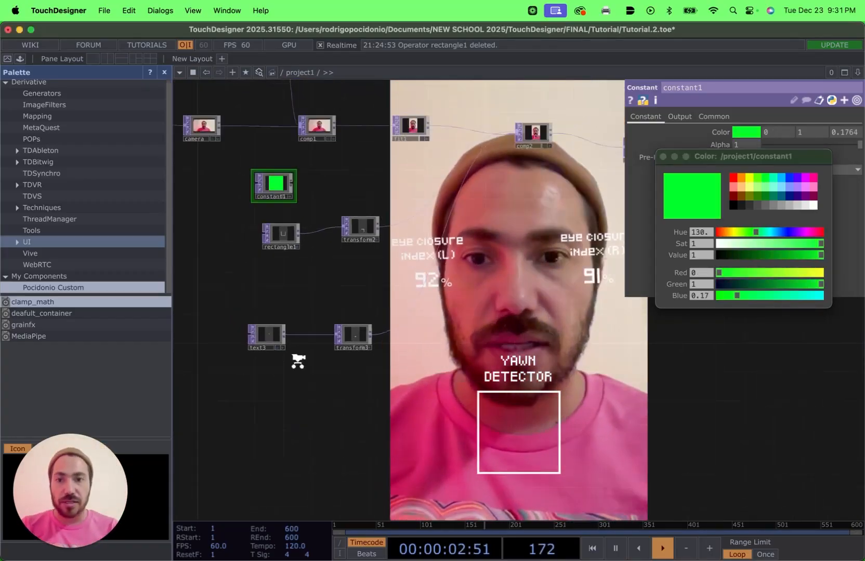
scroll(299, 359, down, 2)
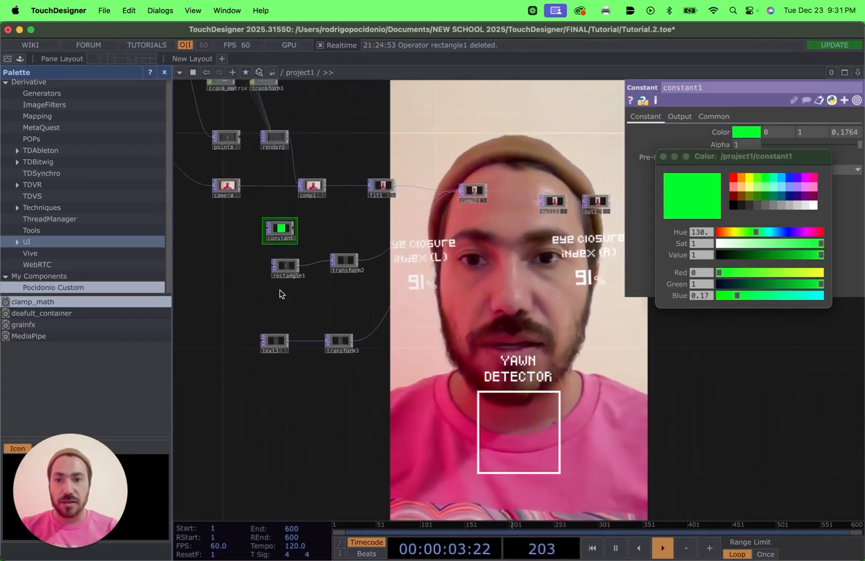
click(248, 435)
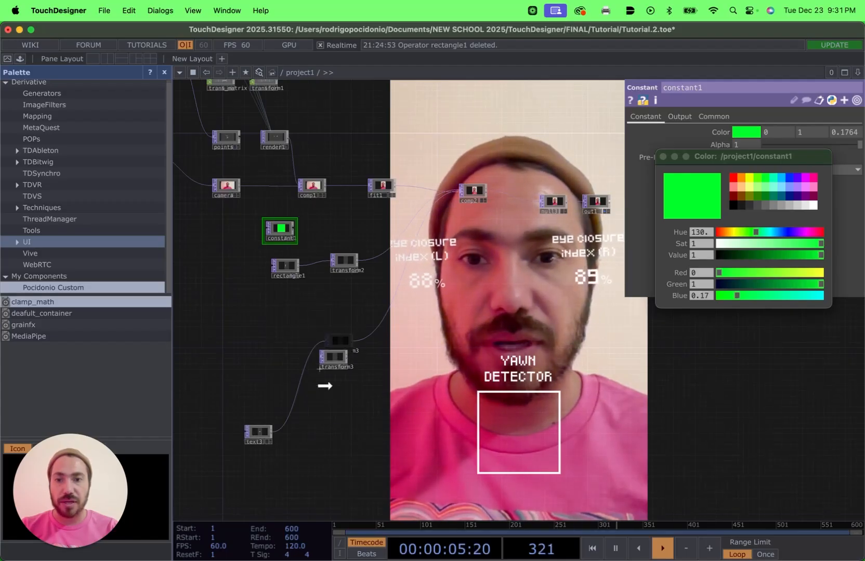
drag(325, 386, 305, 430)
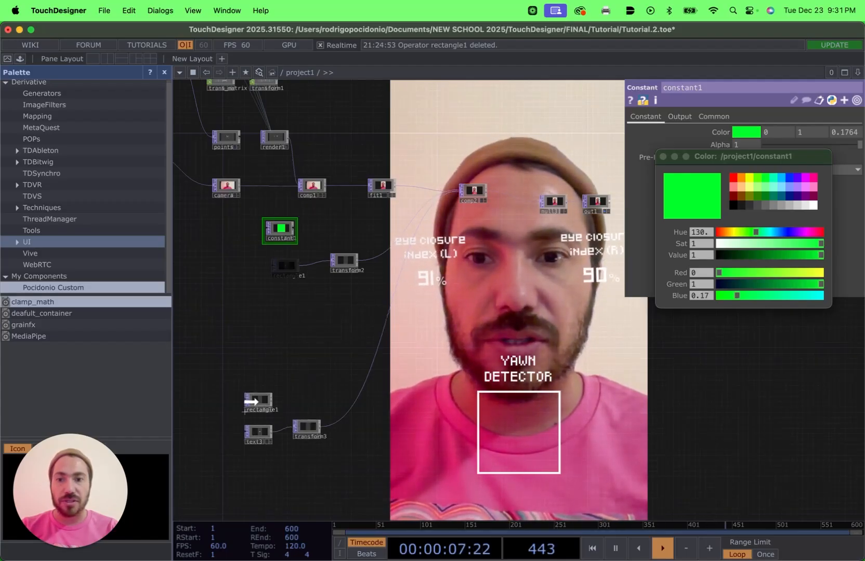
drag(337, 252, 298, 382)
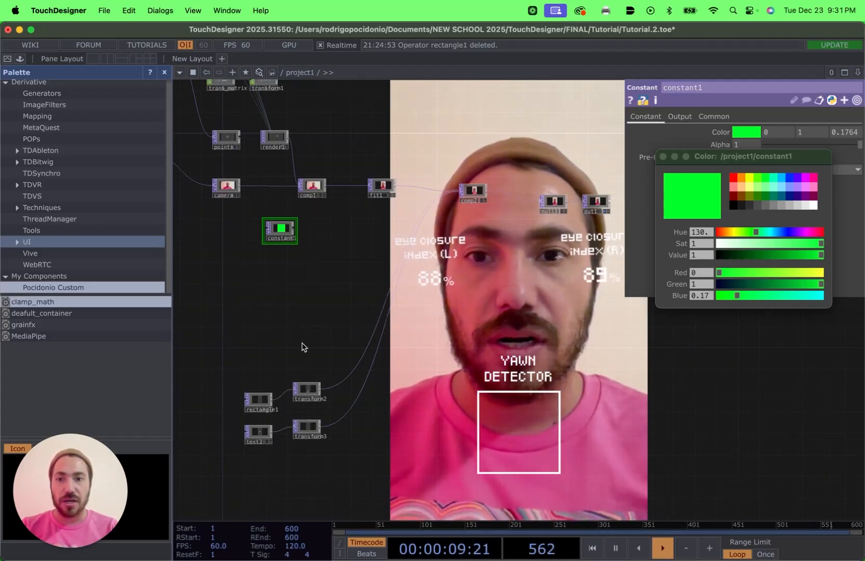
drag(282, 231, 253, 362)
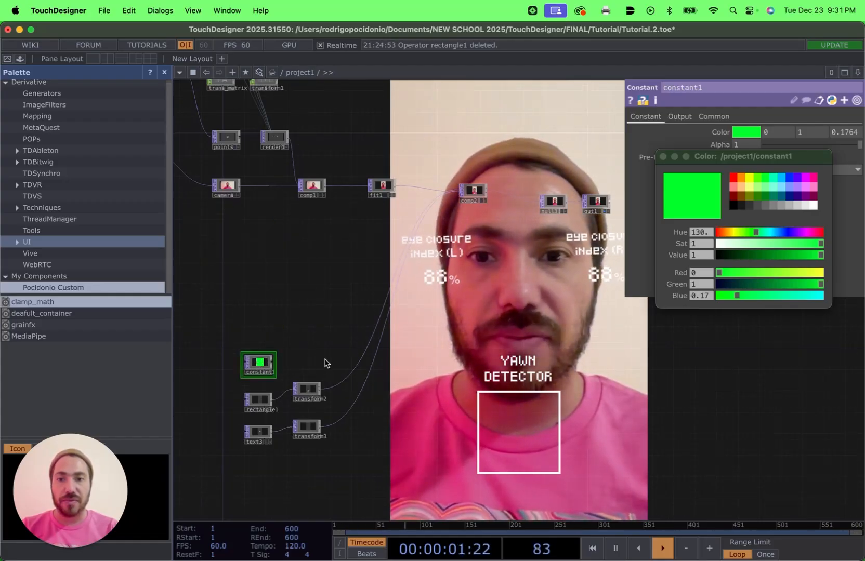
scroll(326, 366, up, 3)
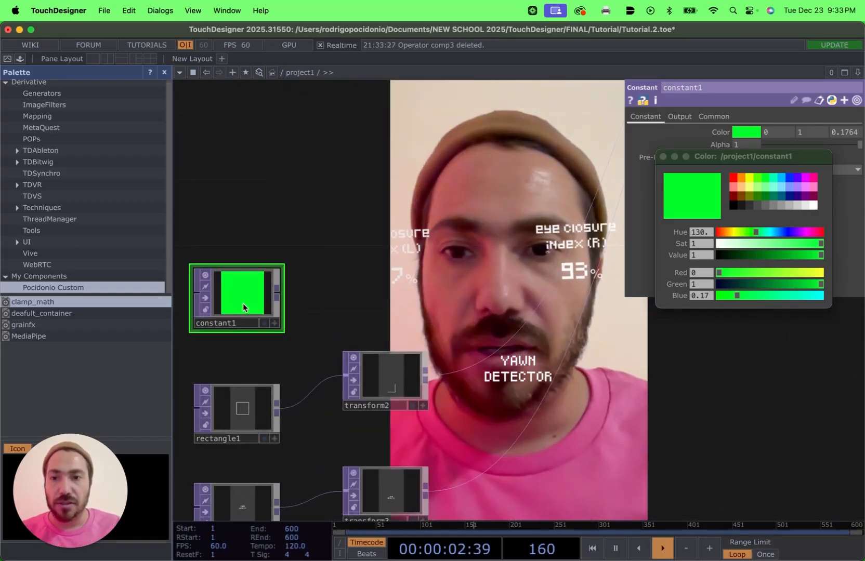
drag(243, 307, 243, 257)
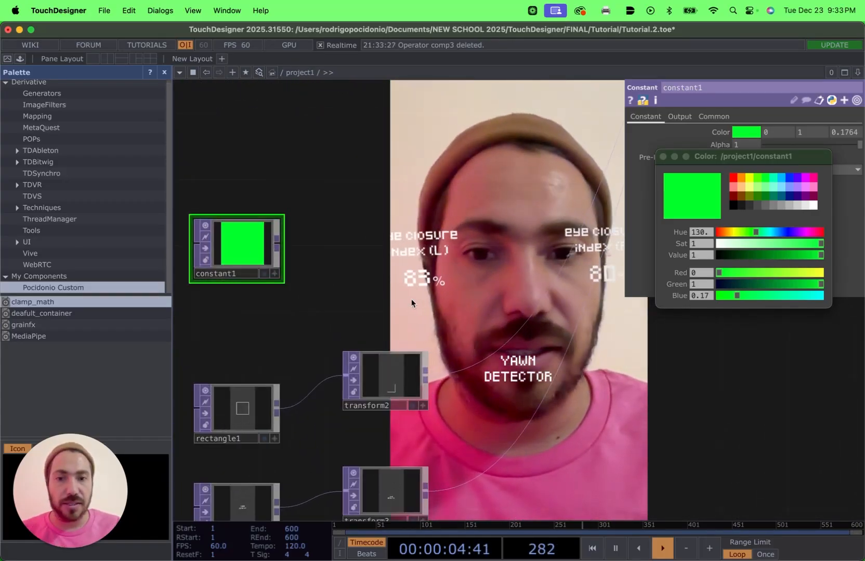
drag(243, 404, 243, 374)
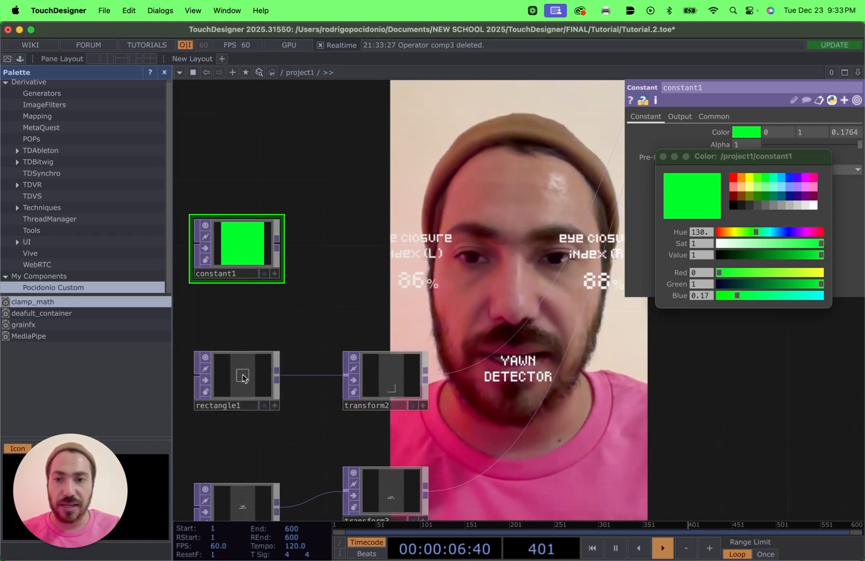
Examine the input order and transform parameters of comp2.
scroll(478, 318, down, 5)
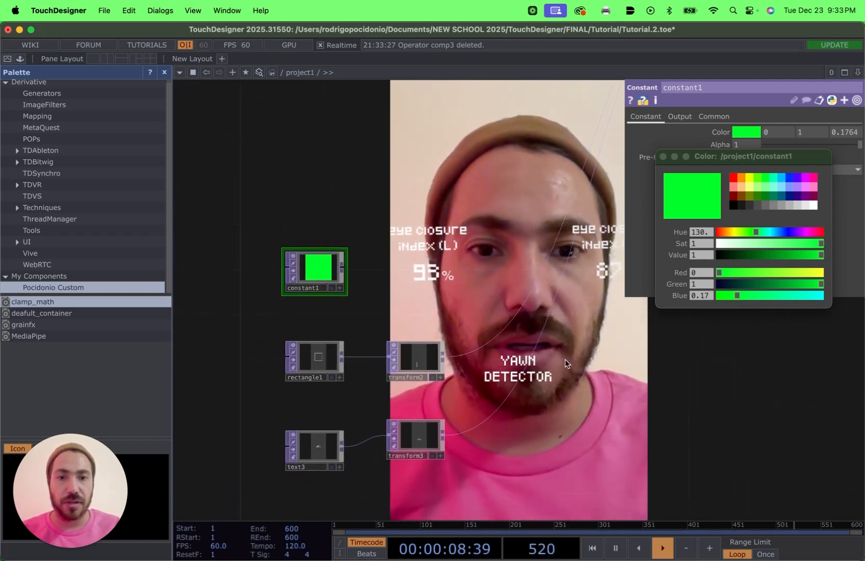
drag(543, 373, 396, 429)
drag(482, 292, 458, 352)
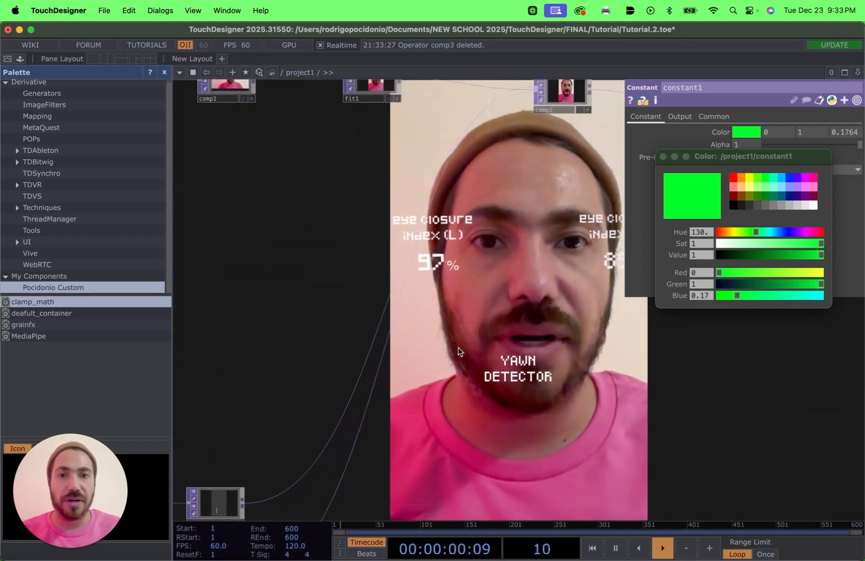
click(578, 99)
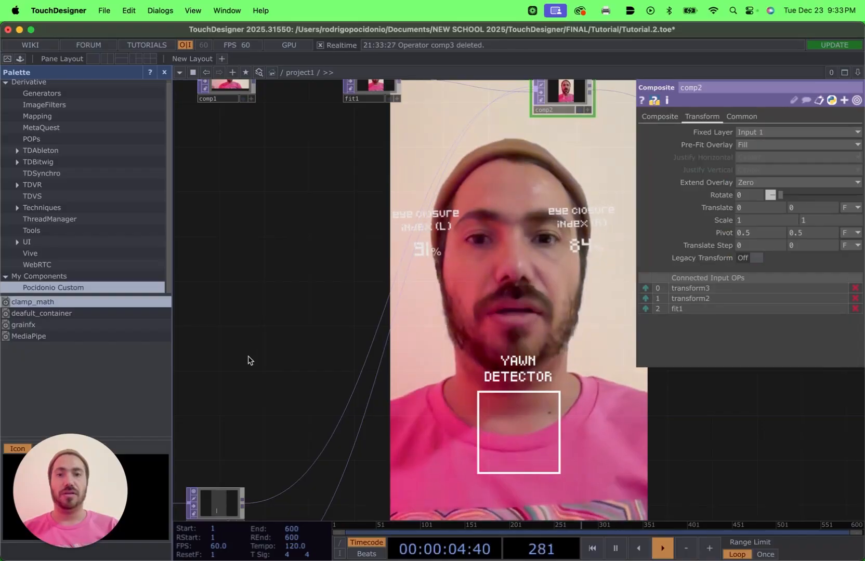
scroll(252, 362, down, 2)
drag(251, 363, 407, 314)
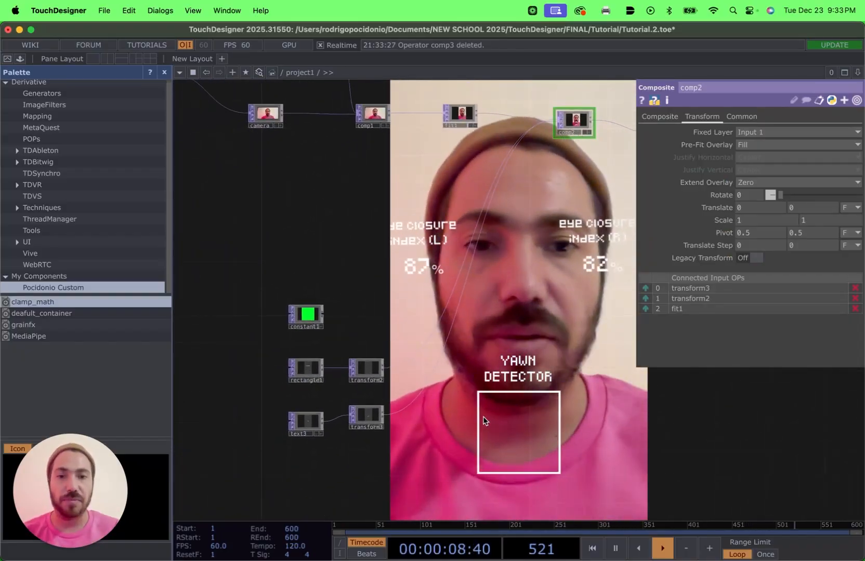
Duplicate rectangle1 together with transform2 and place the connected copies above constant1.
scroll(395, 311, up, 2)
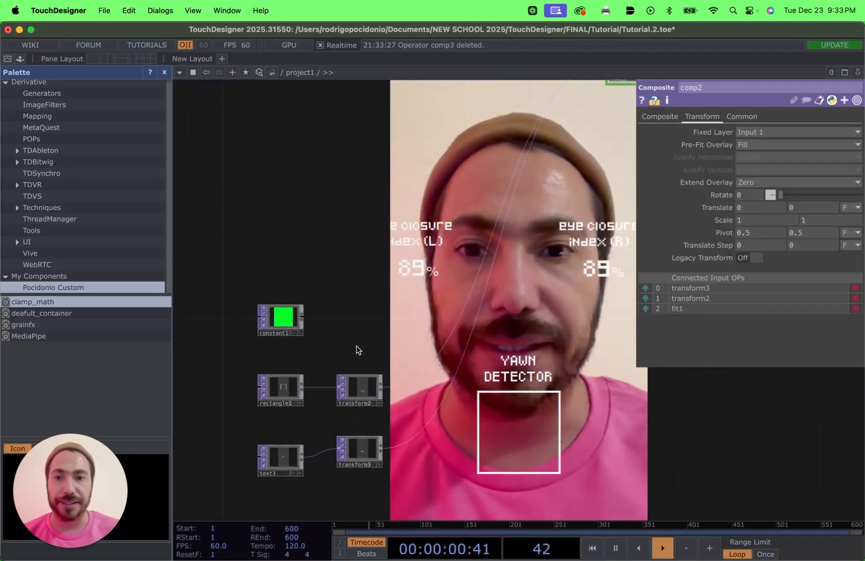
drag(362, 323, 383, 270)
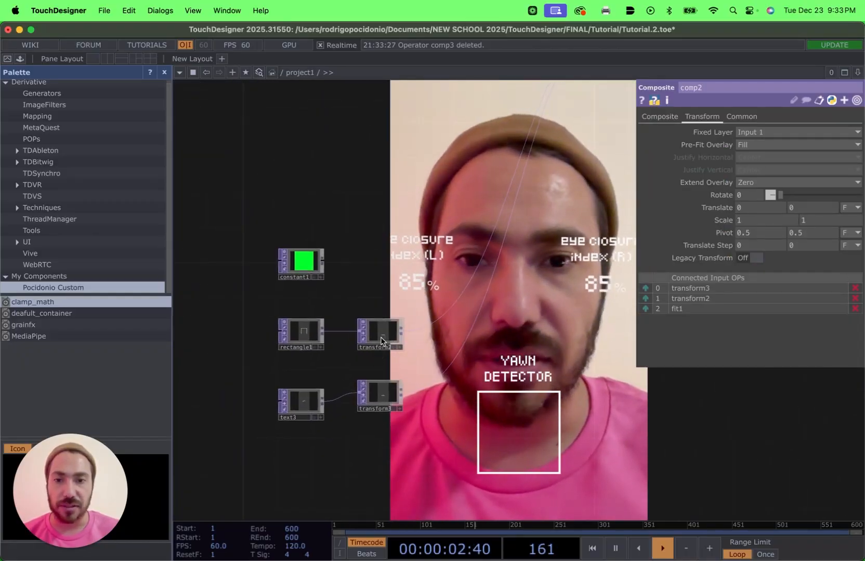
drag(293, 311, 323, 322)
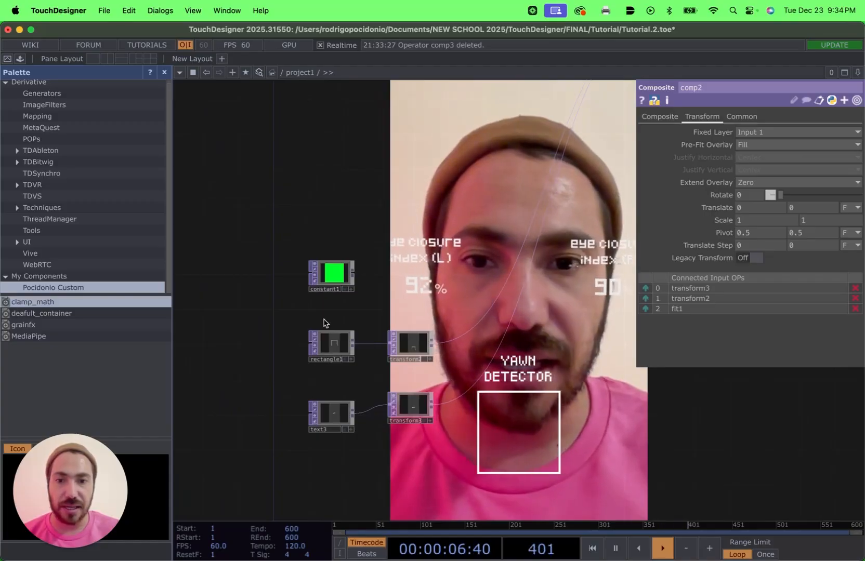
drag(410, 358, 410, 359)
key(ctrl+c)
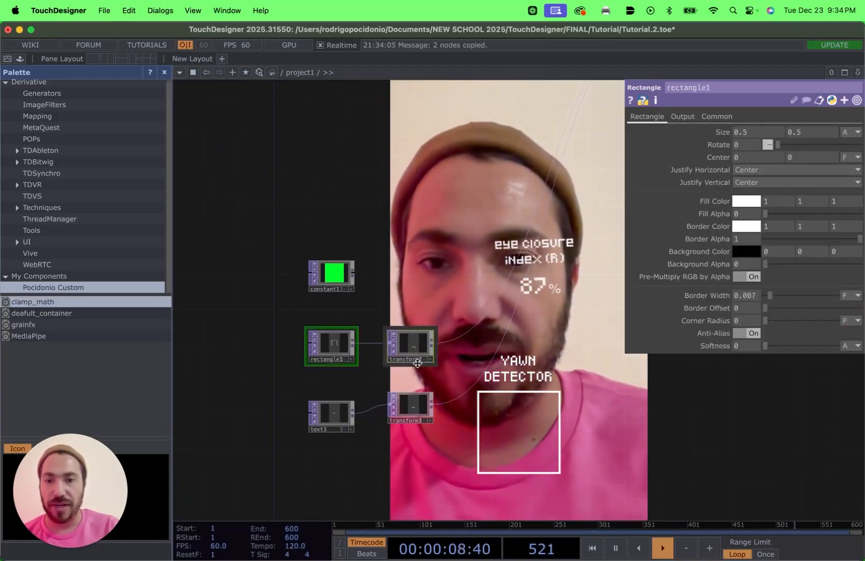
key(super+v)
drag(417, 400, 417, 213)
click(416, 213)
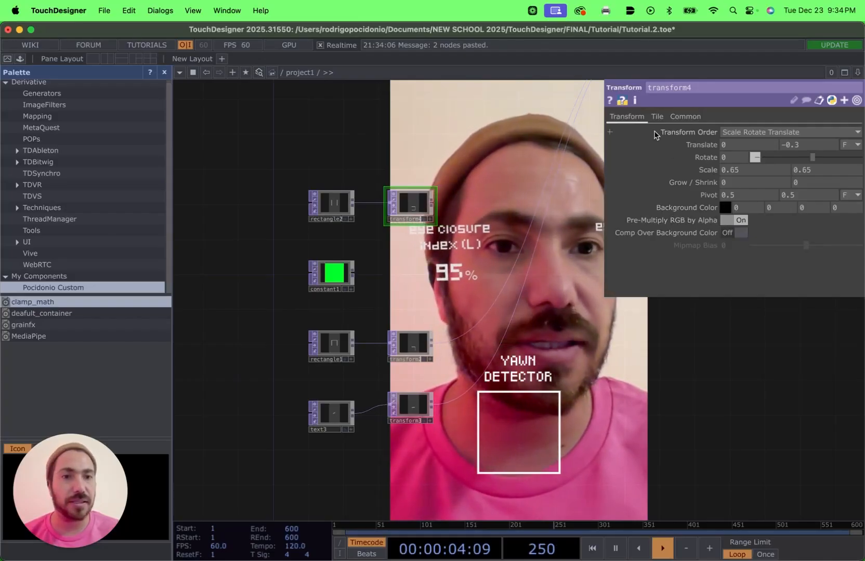
Set the fill alpha of rectangle2 to 1 so the copied square is solid white.
click(334, 207)
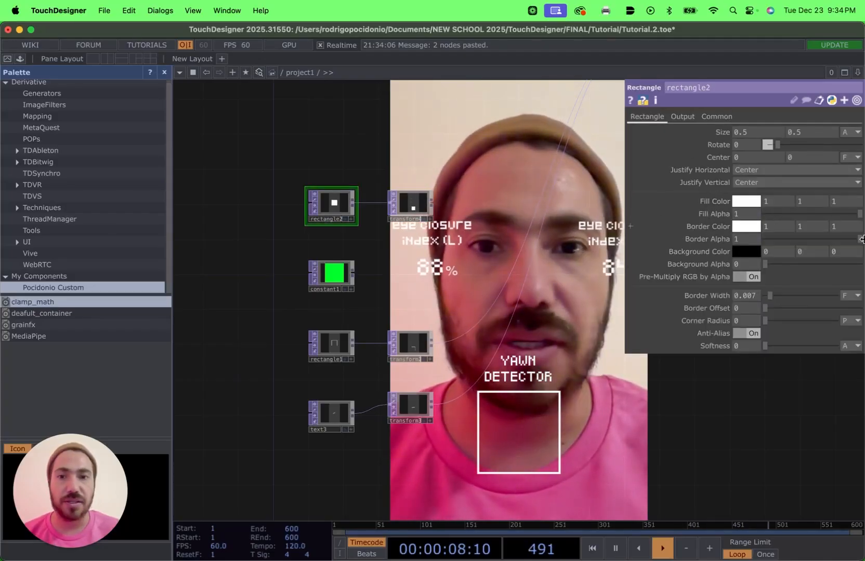
scroll(422, 219, up, 3)
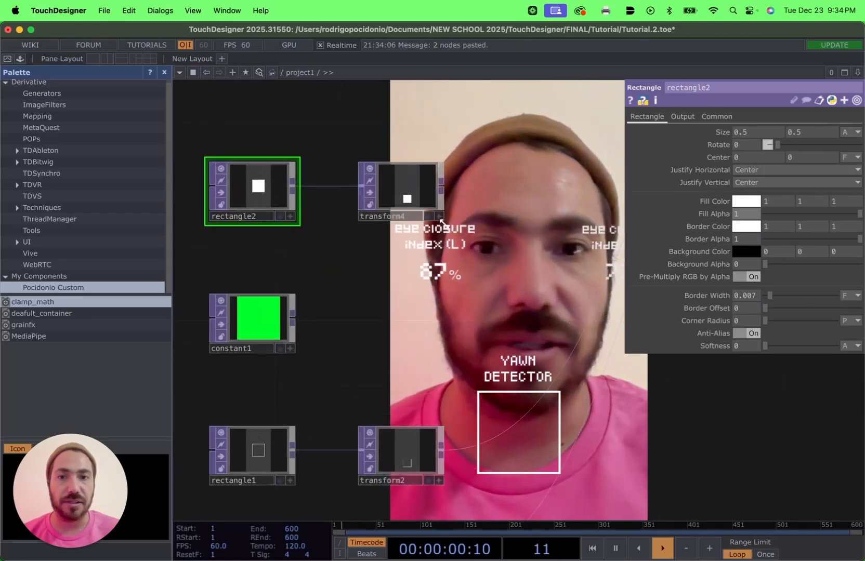
scroll(507, 230, down, 2)
scroll(506, 231, down, 2)
Connect transform4 to comp2 and move it above fit1 in the list of connected inputs.
drag(503, 230, 292, 306)
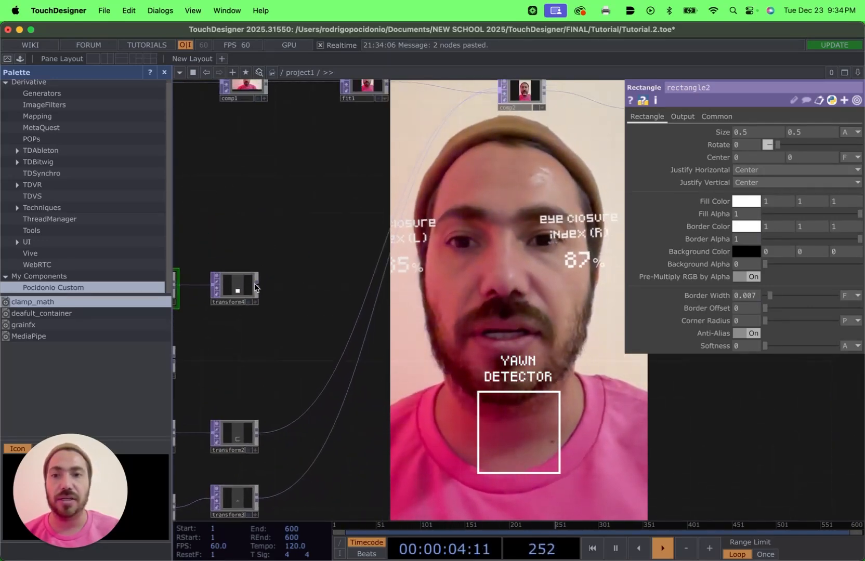
click(255, 283)
click(260, 288)
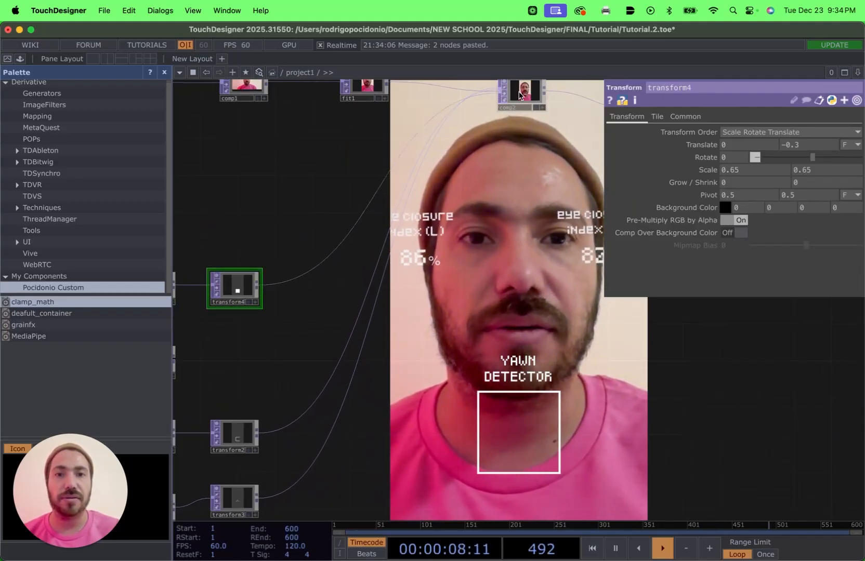
click(519, 95)
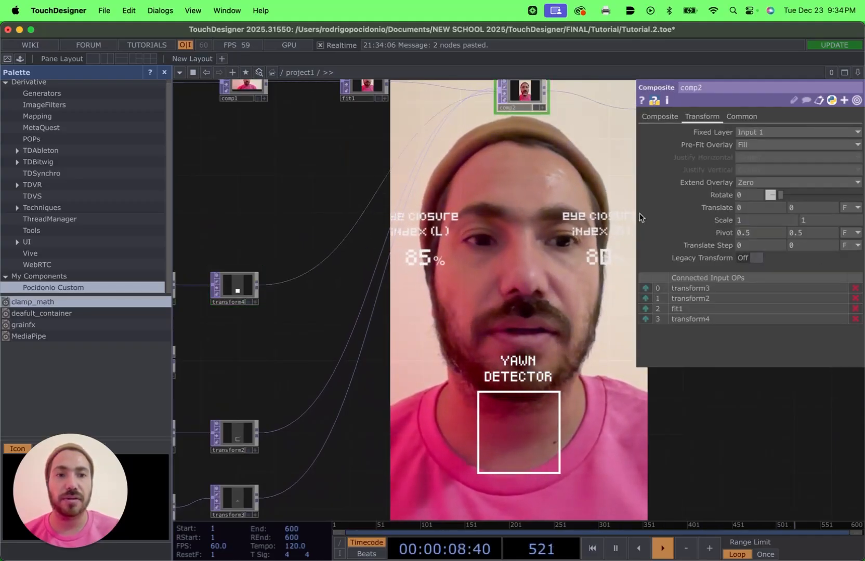
click(645, 320)
Insert a Composite TOP on the wire between transform4 and comp2.
drag(311, 362, 429, 393)
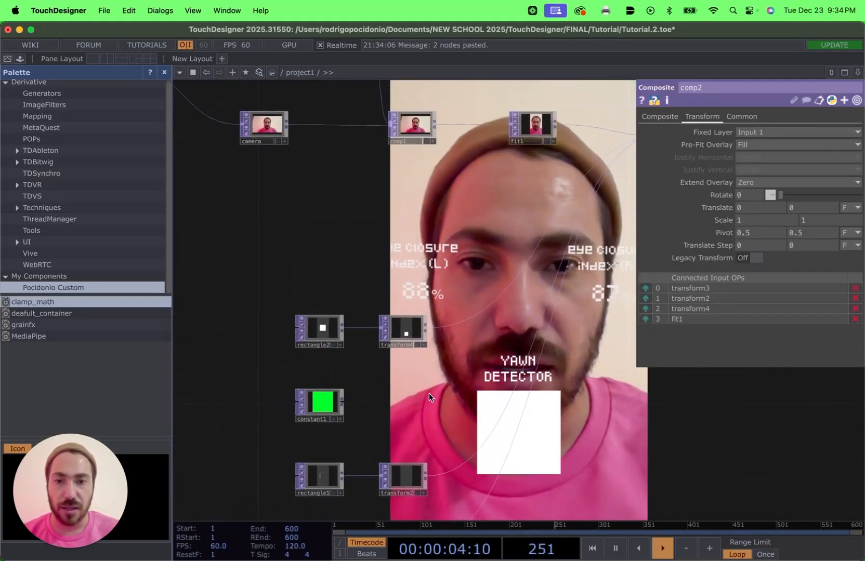
right_click(453, 328)
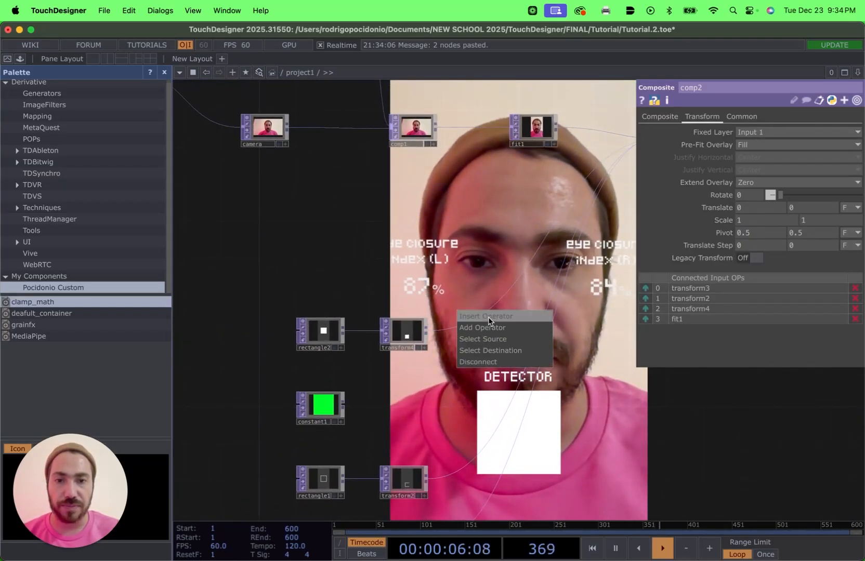
click(488, 324)
text(com)
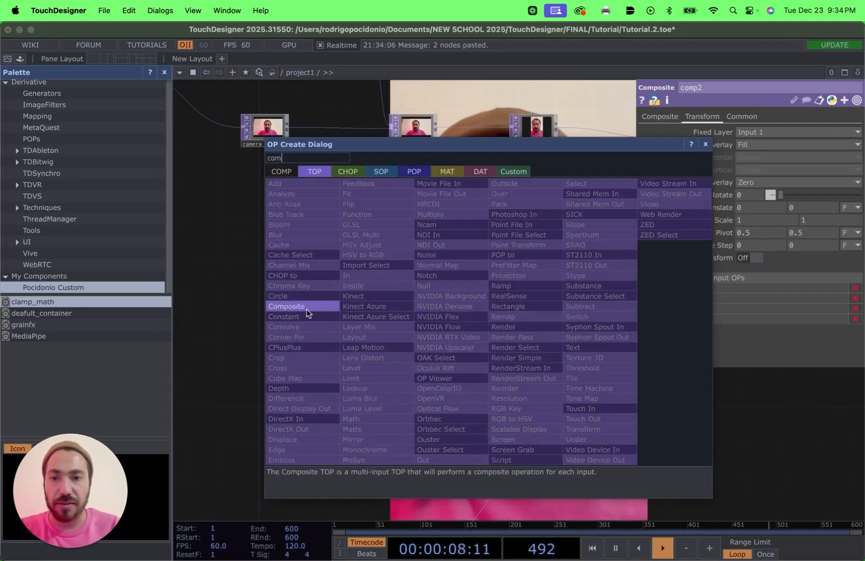
click(306, 312)
click(483, 346)
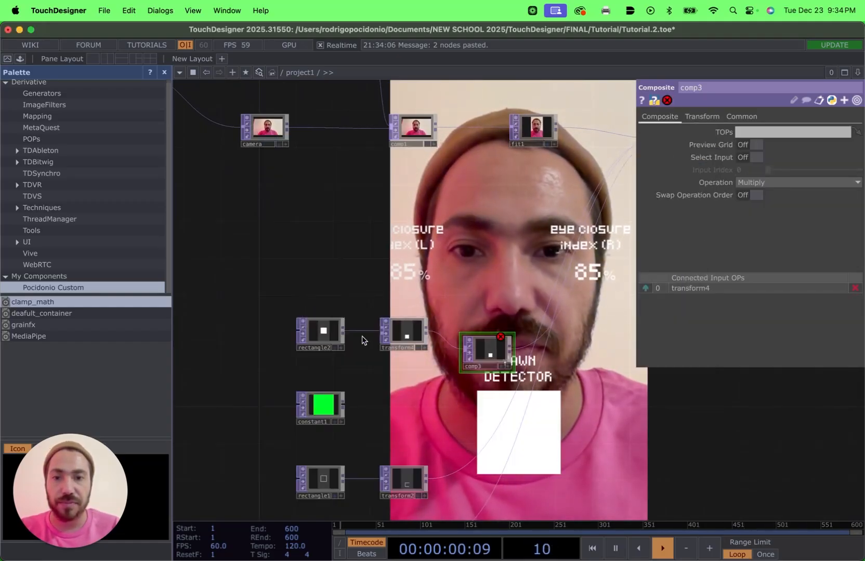
Move rectangle2 and transform4 up and away from comp3, and attach a Null TOP to the output of constant1.
drag(322, 336, 276, 308)
drag(405, 336, 367, 307)
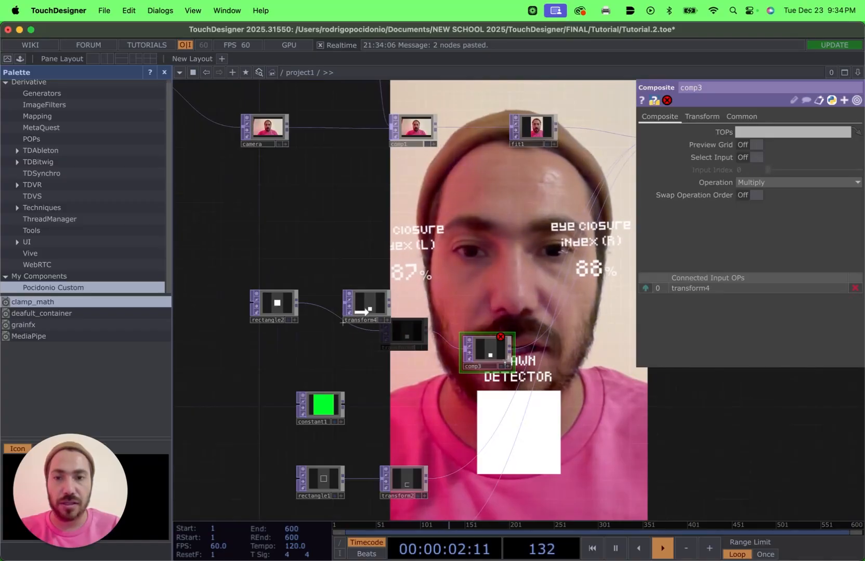
right_click(344, 403)
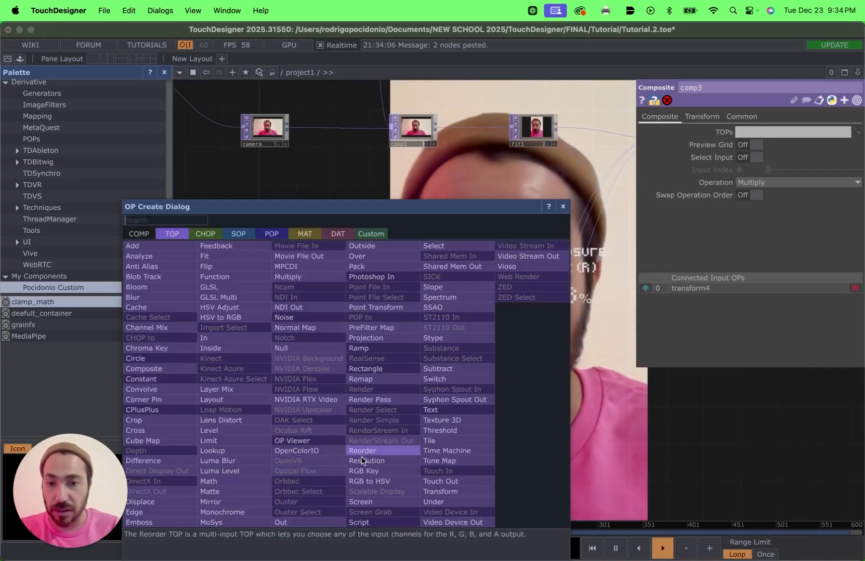
text(nu)
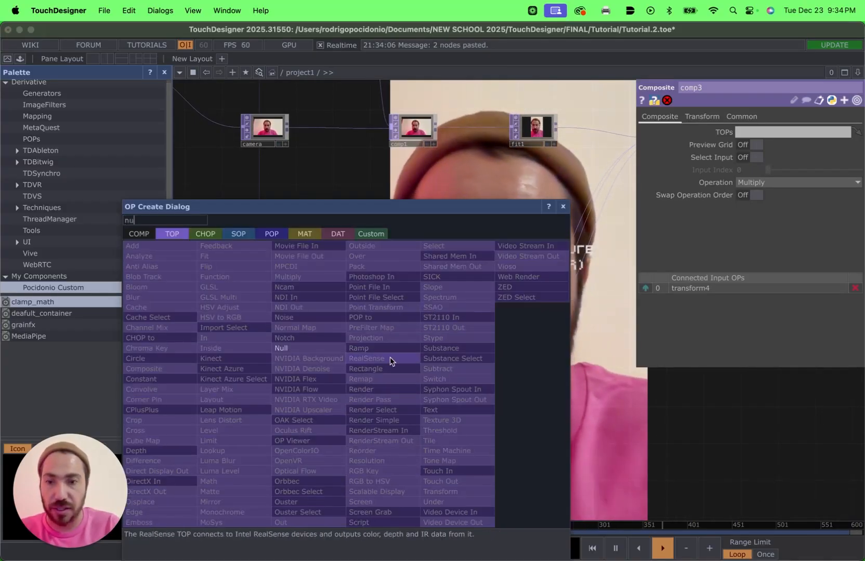
click(304, 346)
click(412, 404)
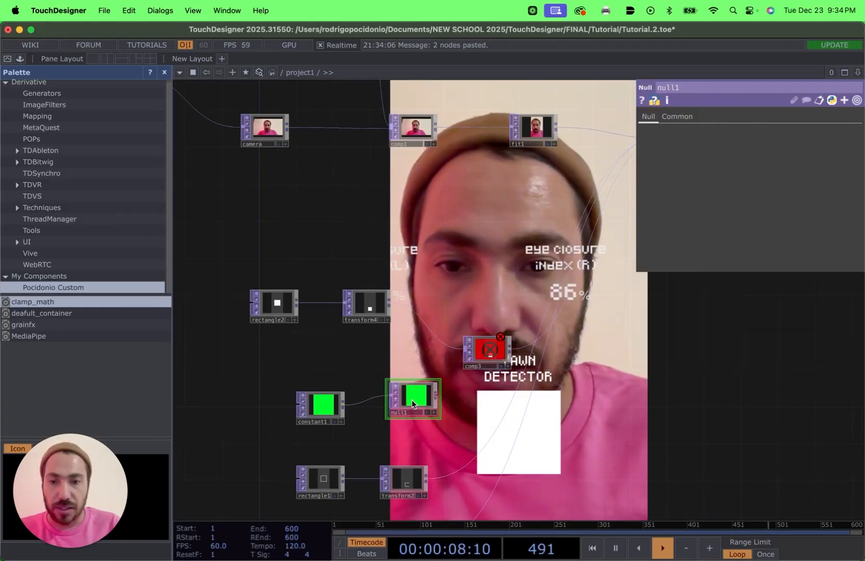
Line up constant1 and null1 with space between them, and connect null1 to comp3 as its second input.
drag(321, 403, 265, 386)
click(422, 398)
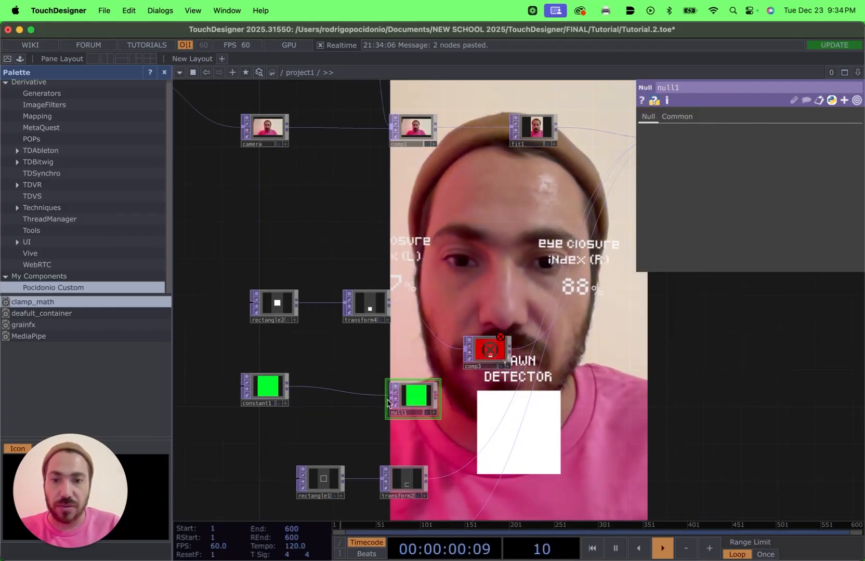
drag(408, 395, 371, 385)
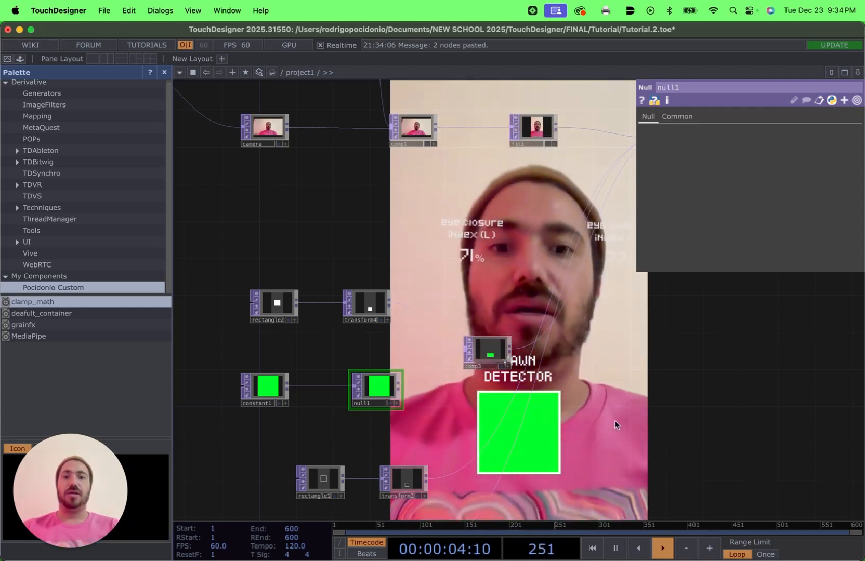
Shift the rectangle2 and transform4 pair upward, and move constant1 and null1 up beneath them.
scroll(613, 399, down, 5)
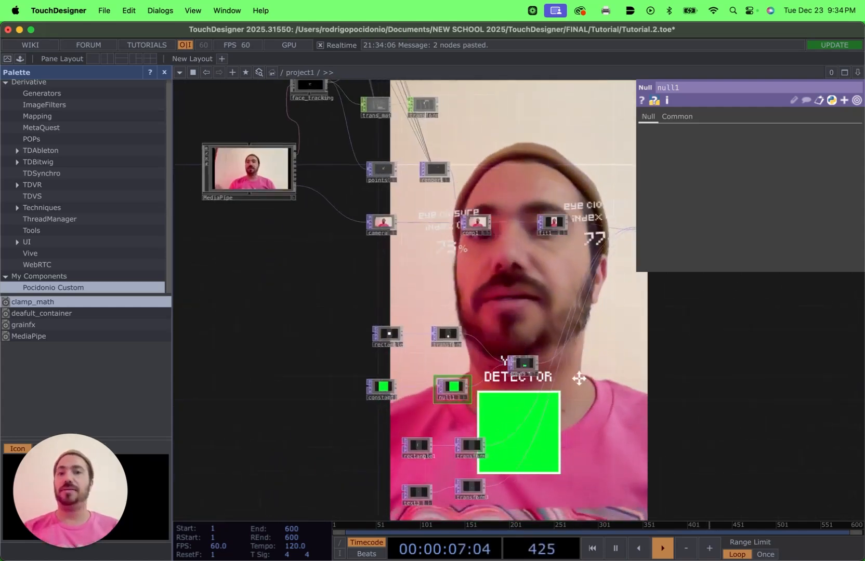
drag(578, 378, 511, 341)
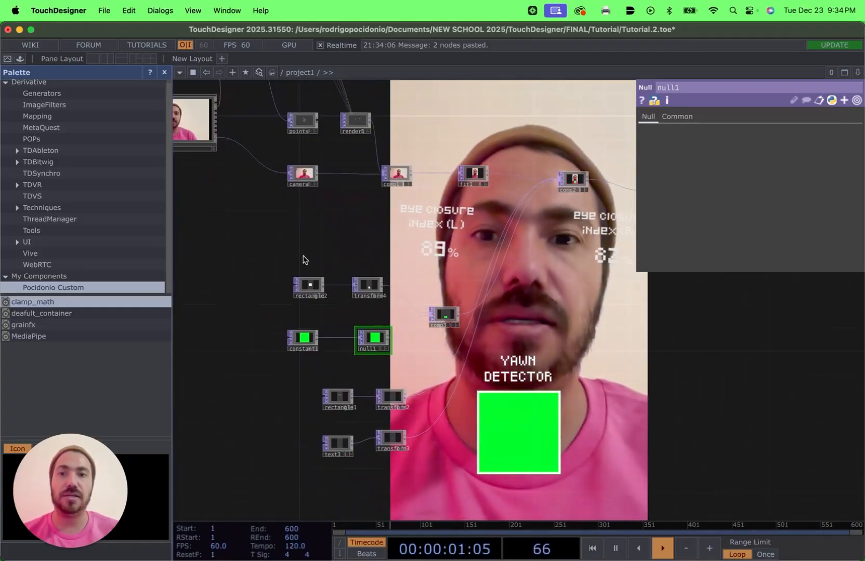
click(374, 295)
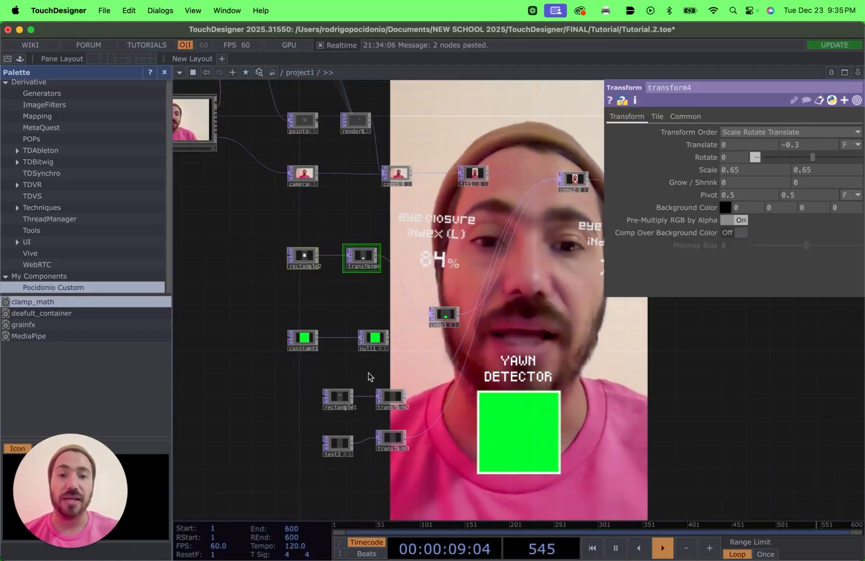
scroll(398, 356, down, 2)
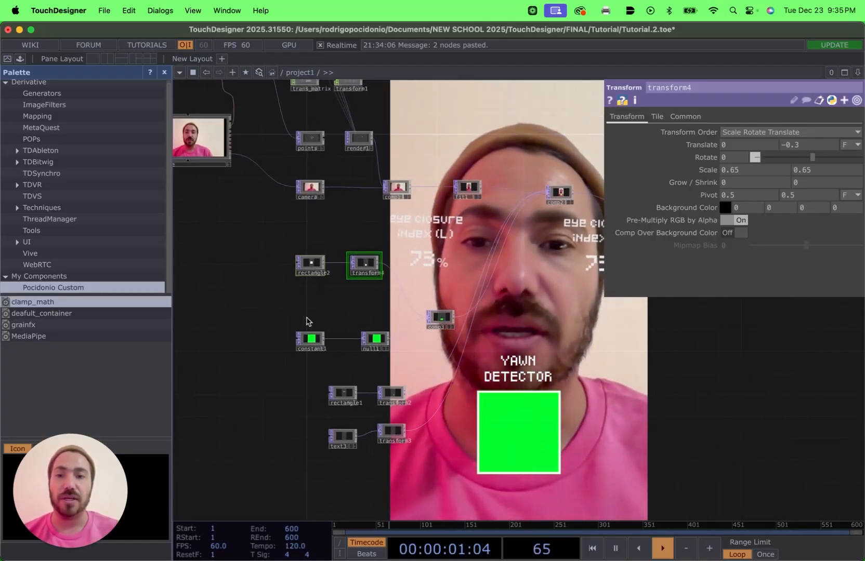
drag(386, 360, 385, 359)
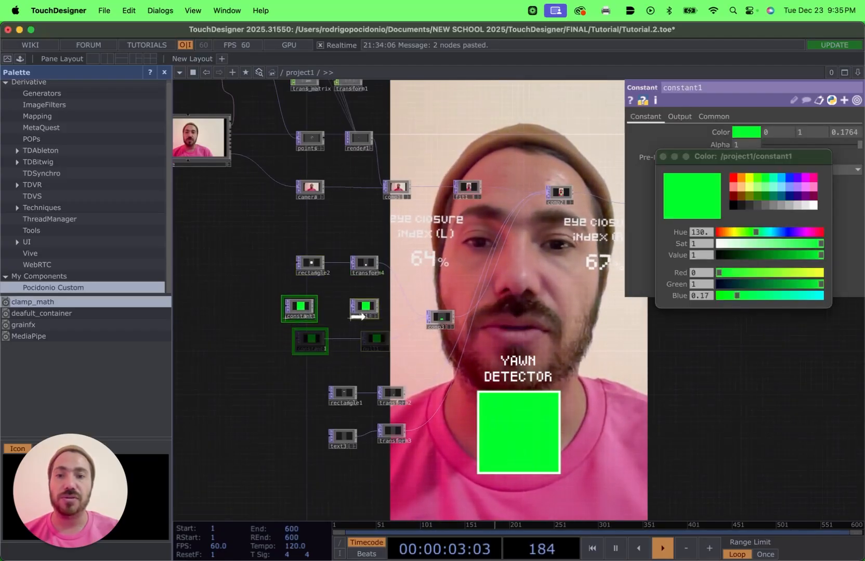
Duplicate constant1 directly below the original and set the copy's color to pure red (1, 0, 0).
scroll(340, 358, up, 3)
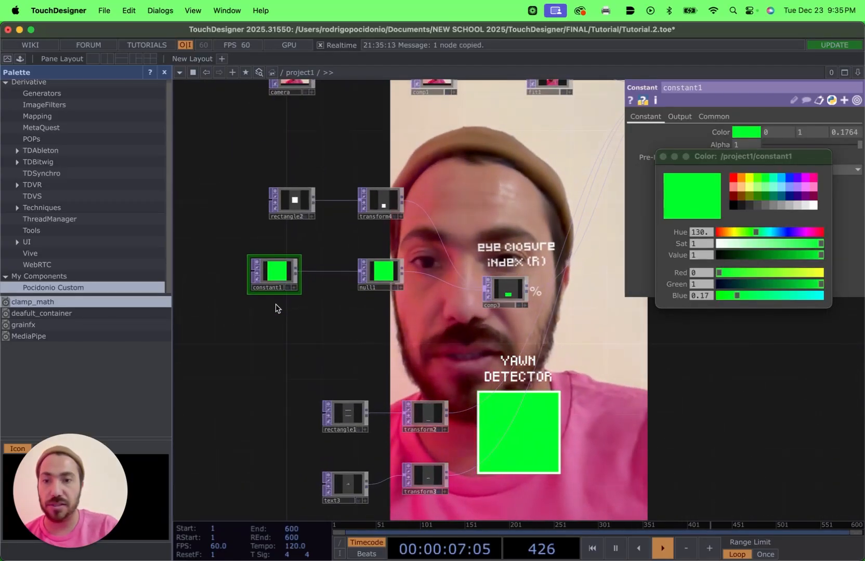
key(ctrl+v)
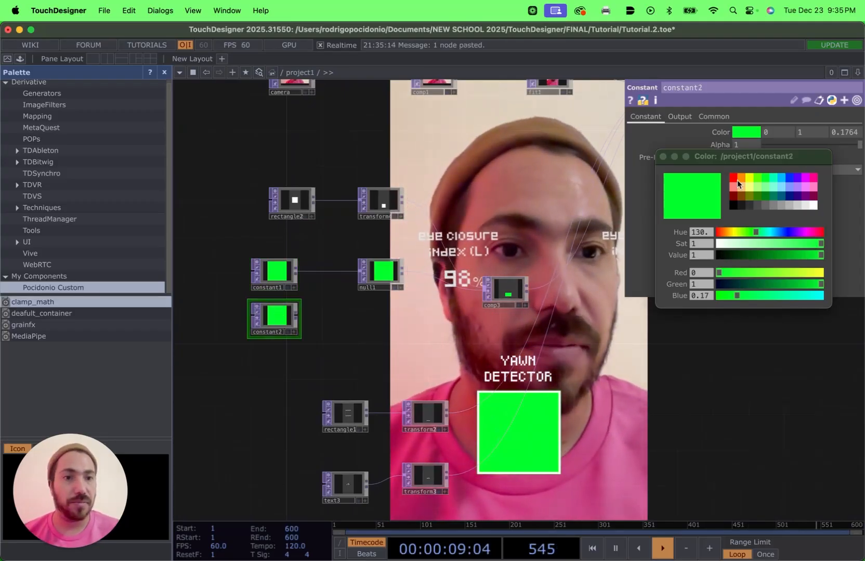
click(733, 177)
click(663, 157)
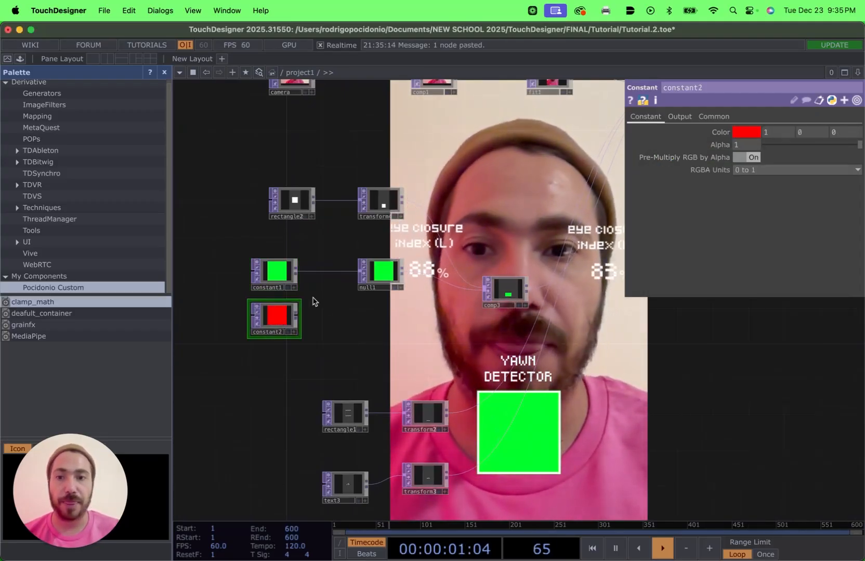
Move both constants further from null1, insert a Switch TOP between constant1 and null1, and connect constant2 as its second input.
drag(281, 273, 237, 287)
drag(276, 318, 213, 318)
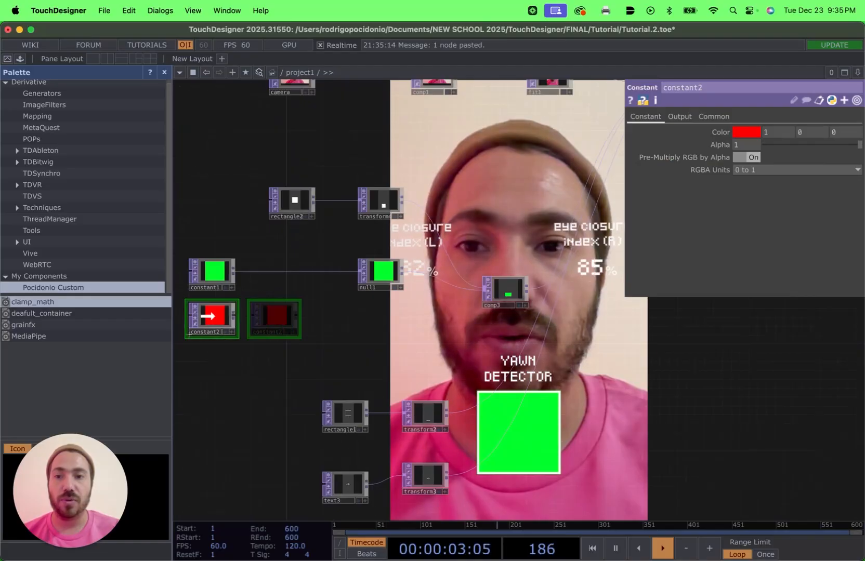
right_click(294, 274)
click(309, 261)
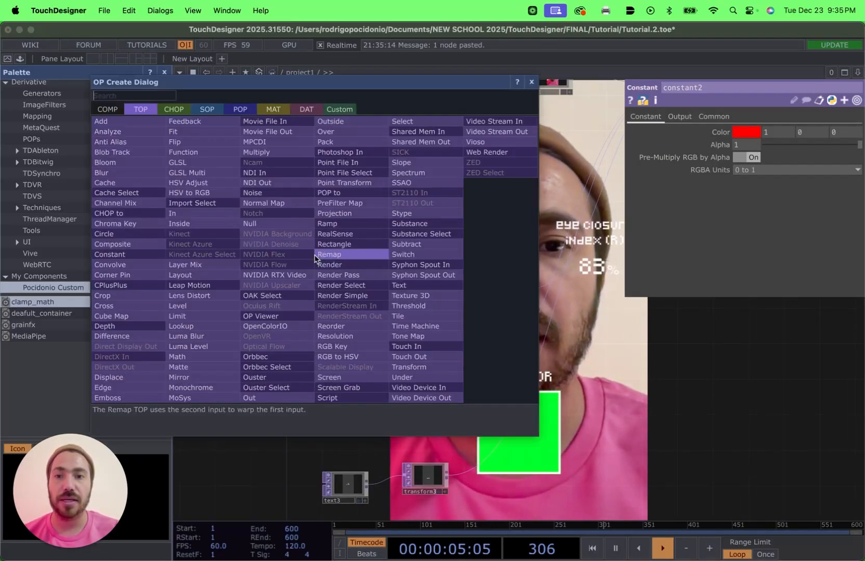
text(s)
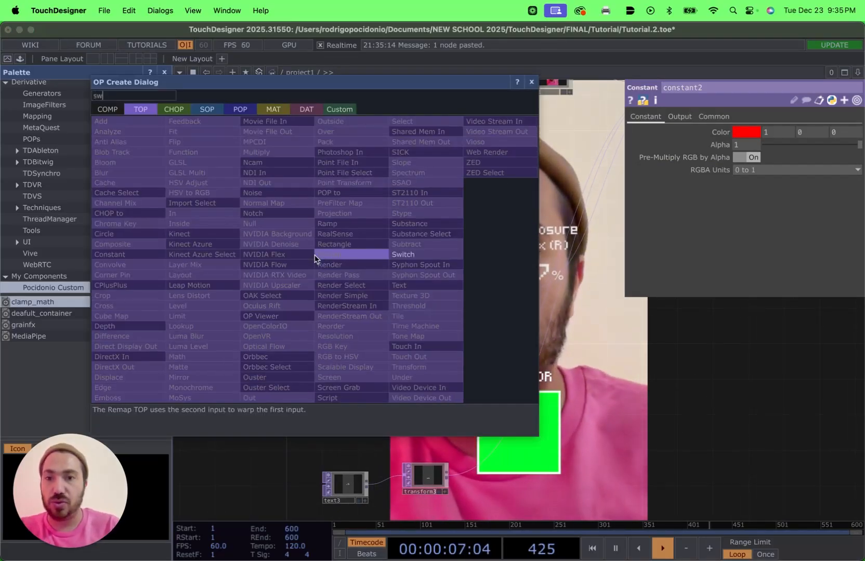
text(w)
click(410, 254)
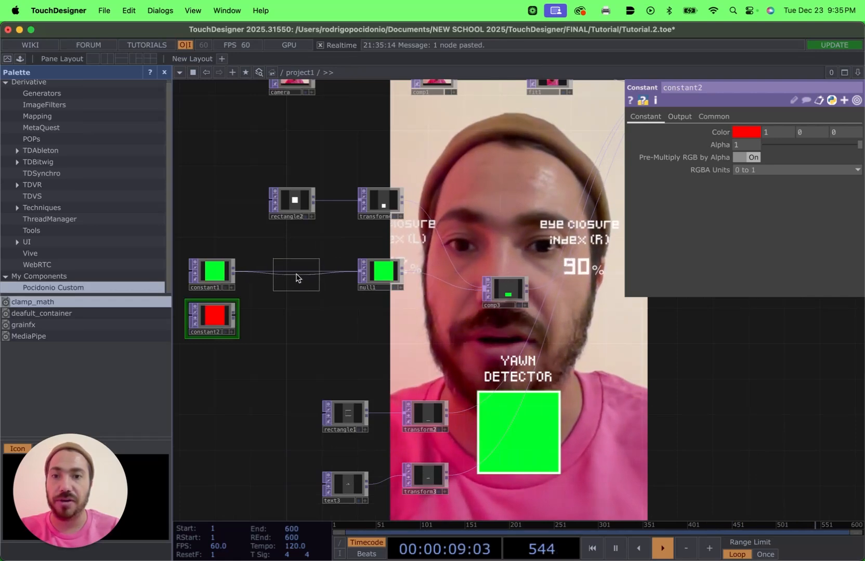
click(296, 278)
click(277, 273)
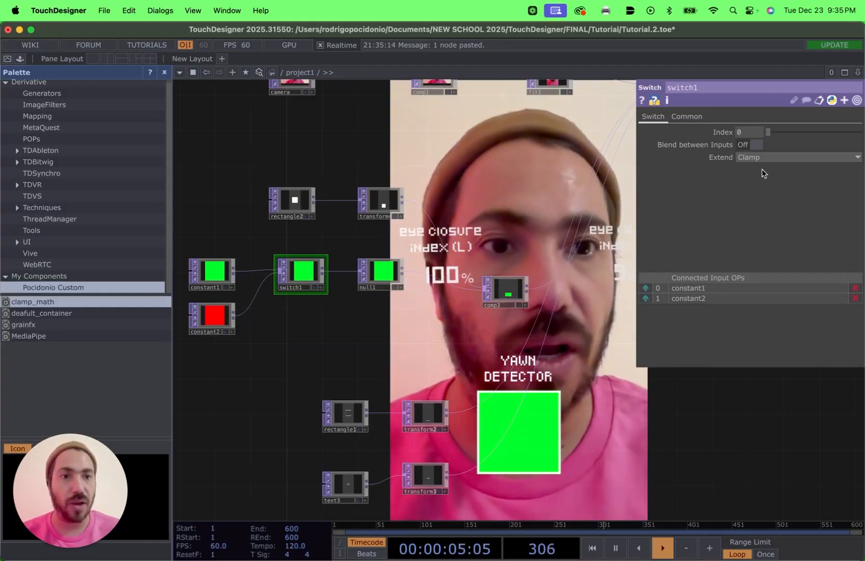
Test the Index of switch1 with and without blending, leaving Blend between Inputs on and Index at 0.
drag(768, 132, 861, 159)
drag(691, 157, 736, 146)
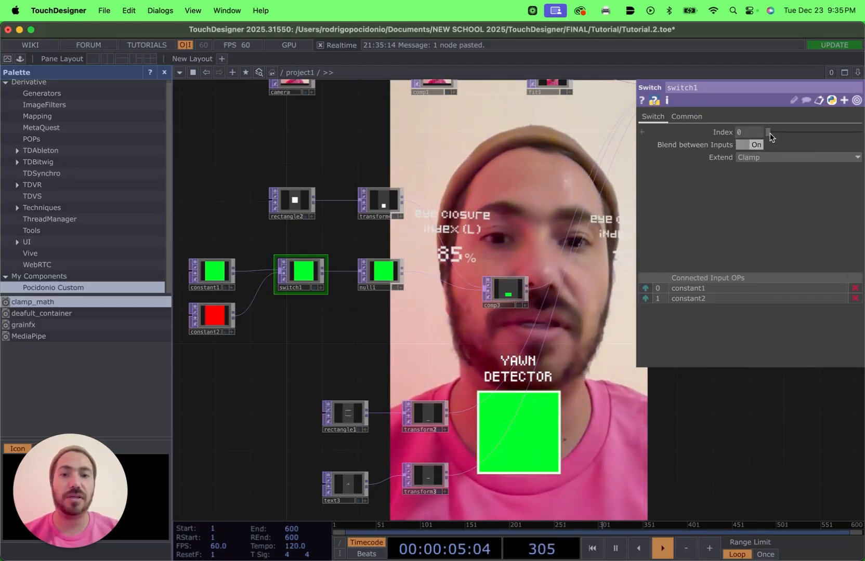
drag(769, 135, 745, 130)
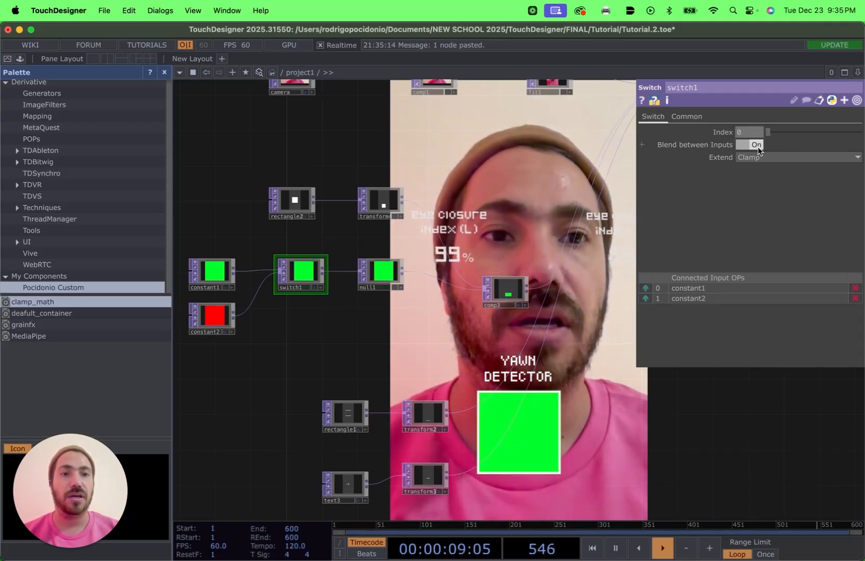
click(757, 146)
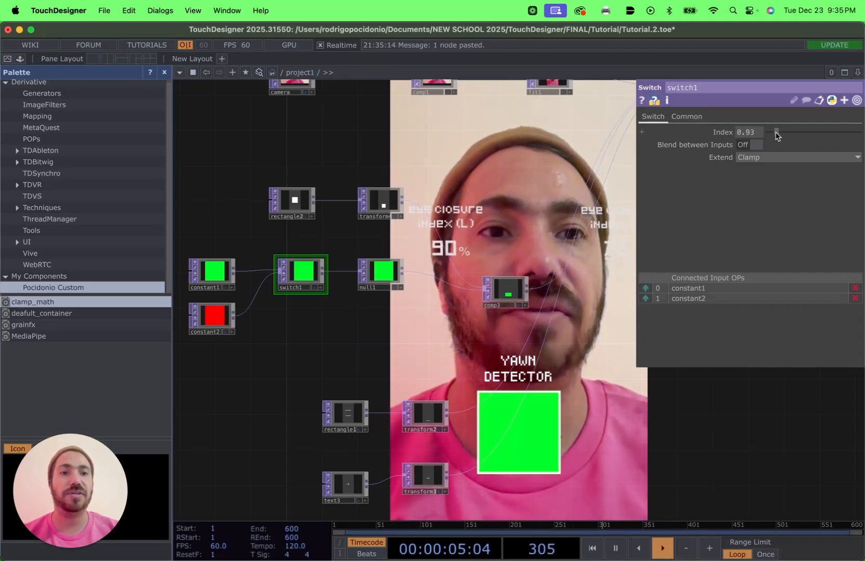
drag(778, 135, 759, 136)
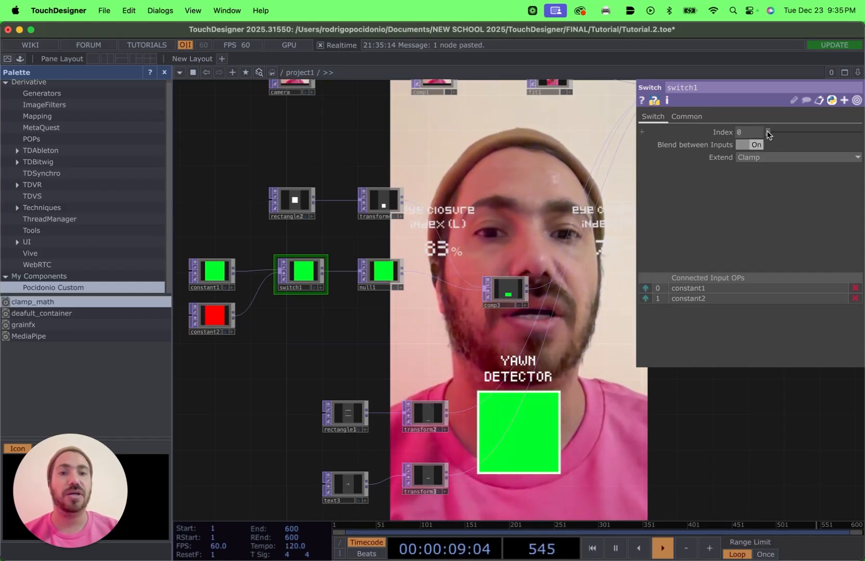
drag(772, 135, 744, 130)
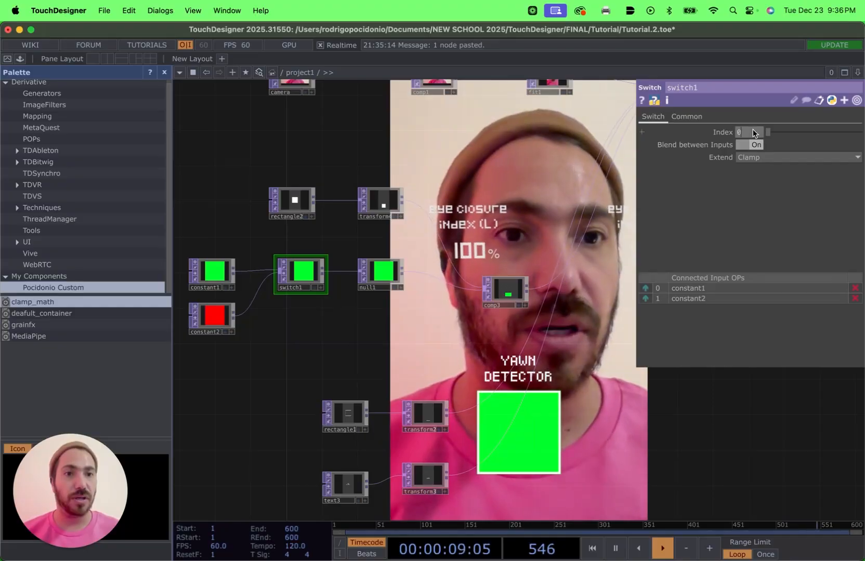
Move the select1 CHOP upward to free the space beside null4's output.
scroll(488, 159, down, 5)
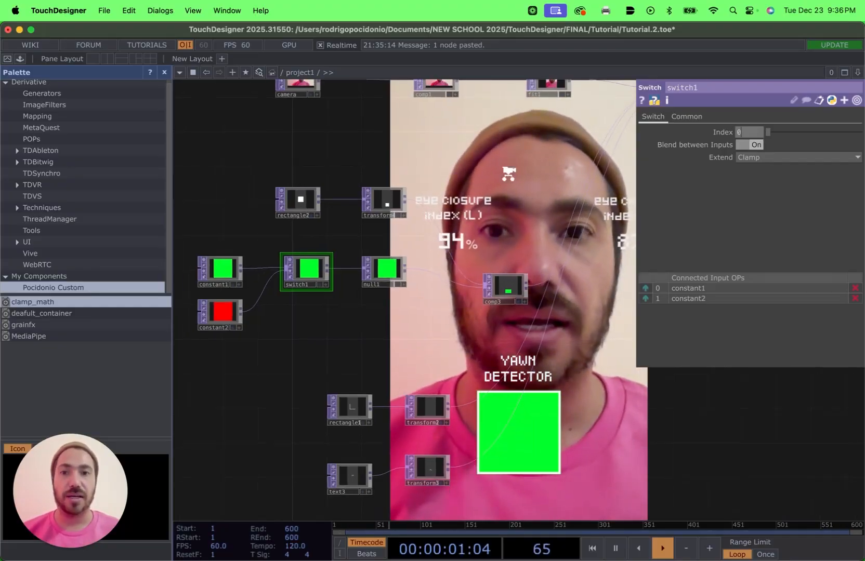
scroll(499, 153, up, 5)
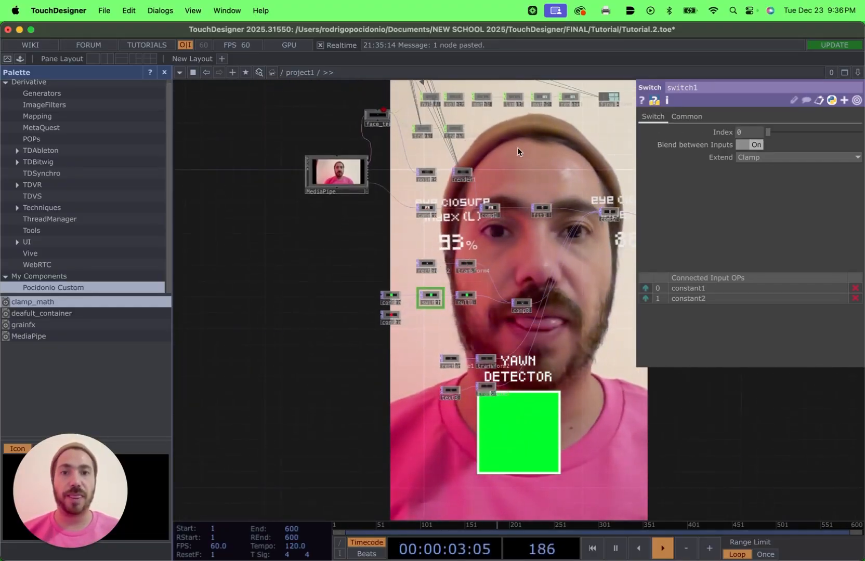
scroll(508, 148, up, 1)
drag(508, 149, 507, 215)
scroll(508, 213, up, 4)
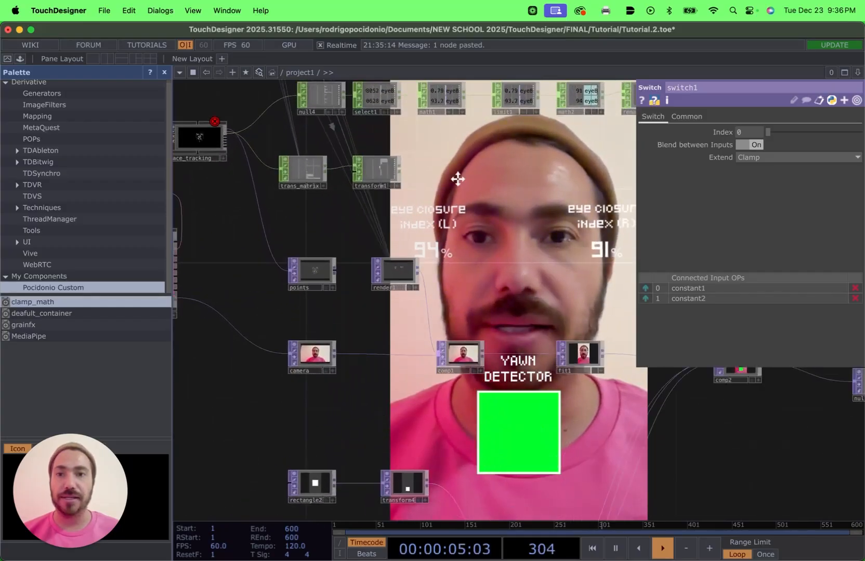
drag(457, 178, 464, 245)
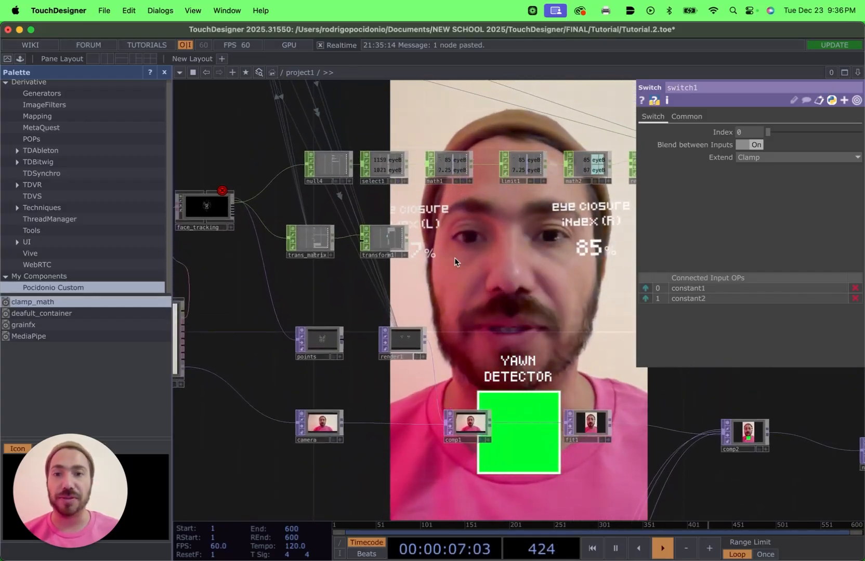
drag(455, 258, 505, 322)
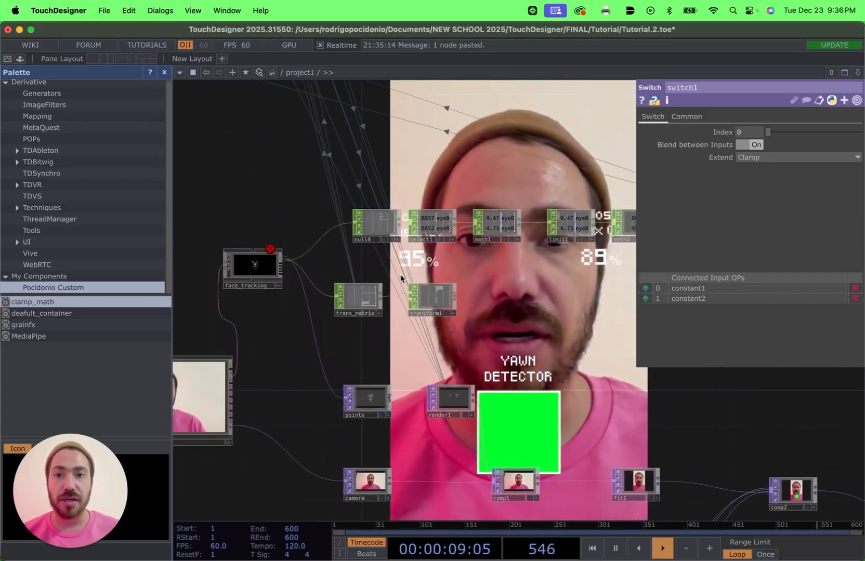
scroll(399, 276, up, 5)
drag(390, 277, 363, 380)
scroll(418, 288, up, 3)
scroll(424, 301, up, 5)
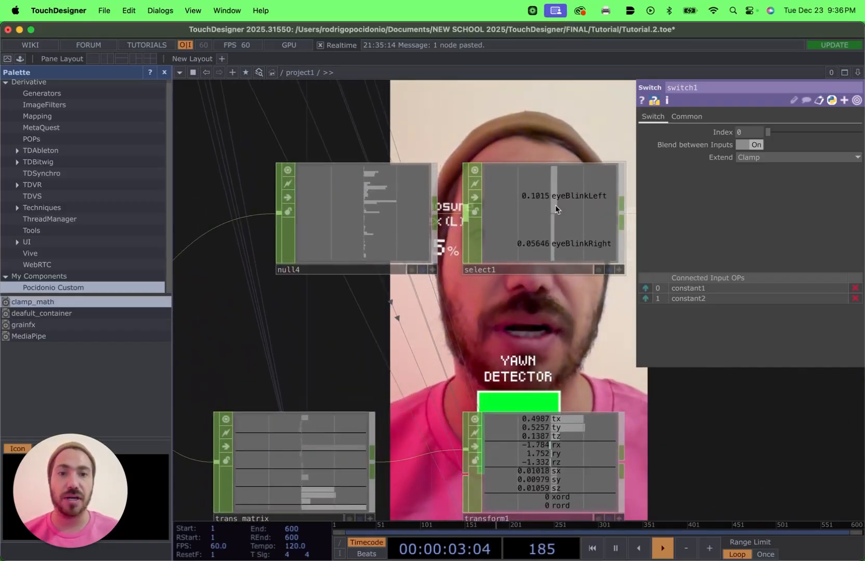
drag(556, 210, 555, 116)
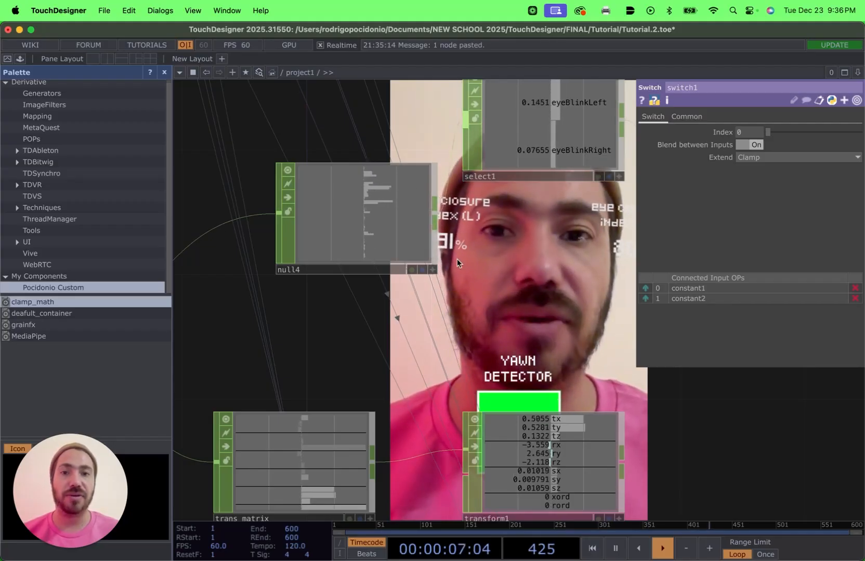
right_click(434, 220)
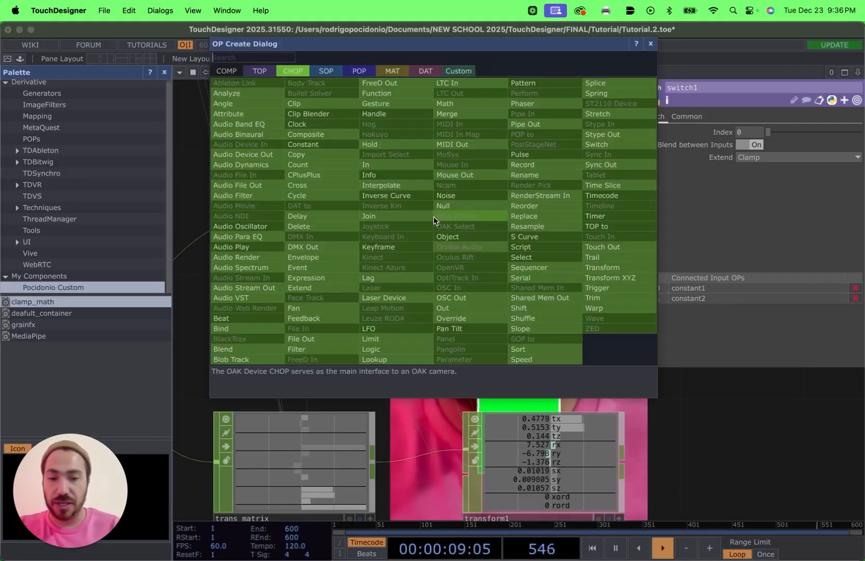
text(sele)
click(538, 256)
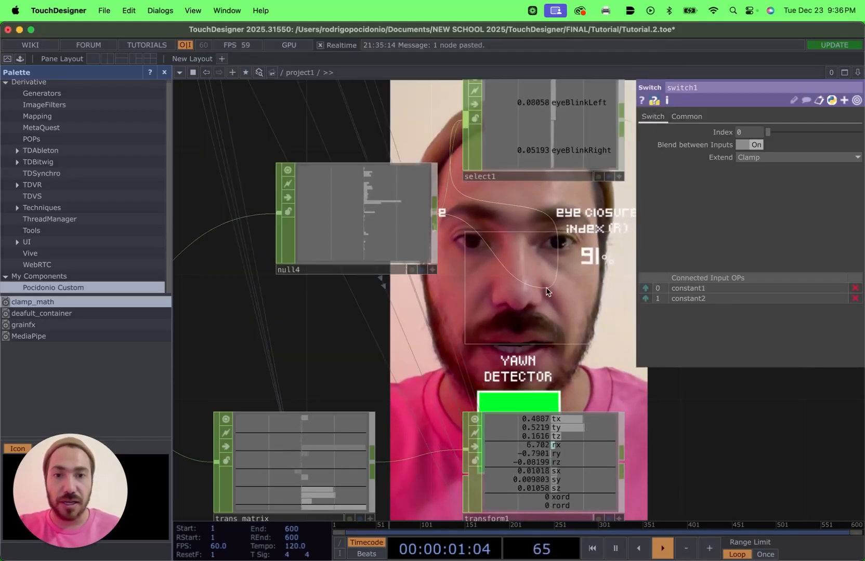
click(530, 246)
key(super+z)
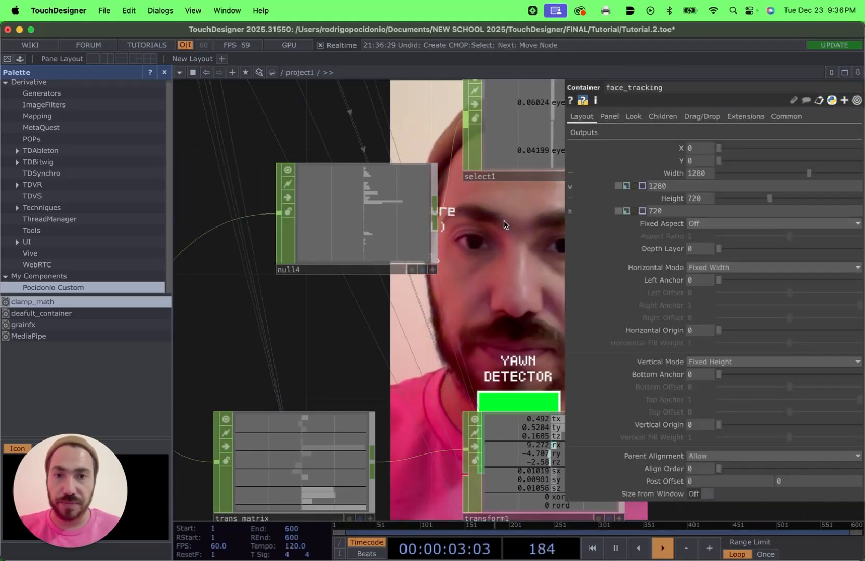
Add a Select CHOP below select1, fed by null4, and set its Channel Names to jawOpen.
right_click(489, 256)
click(517, 142)
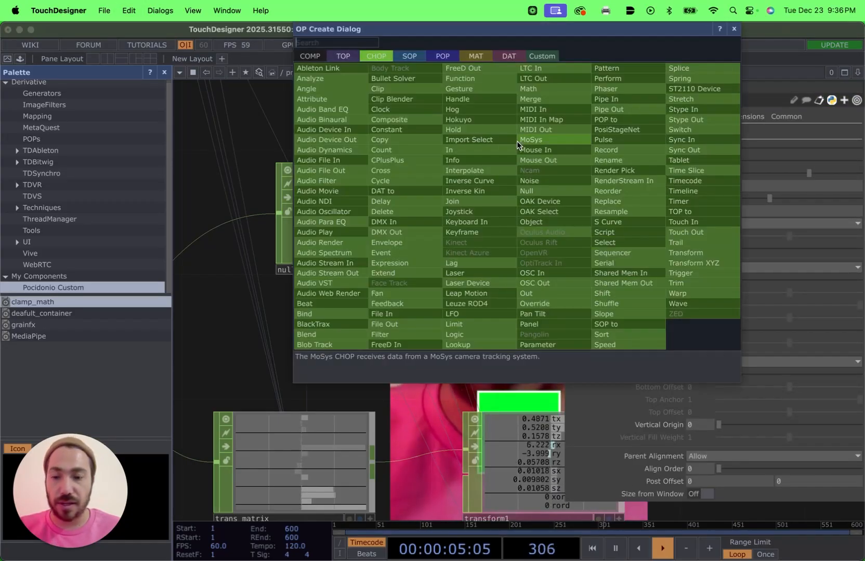
text(sele)
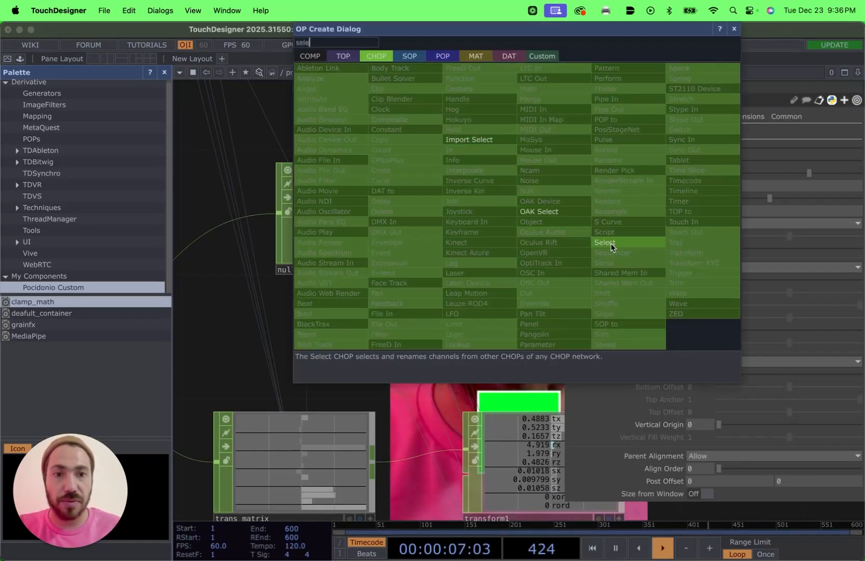
click(610, 243)
click(546, 296)
scroll(400, 333, down, 3)
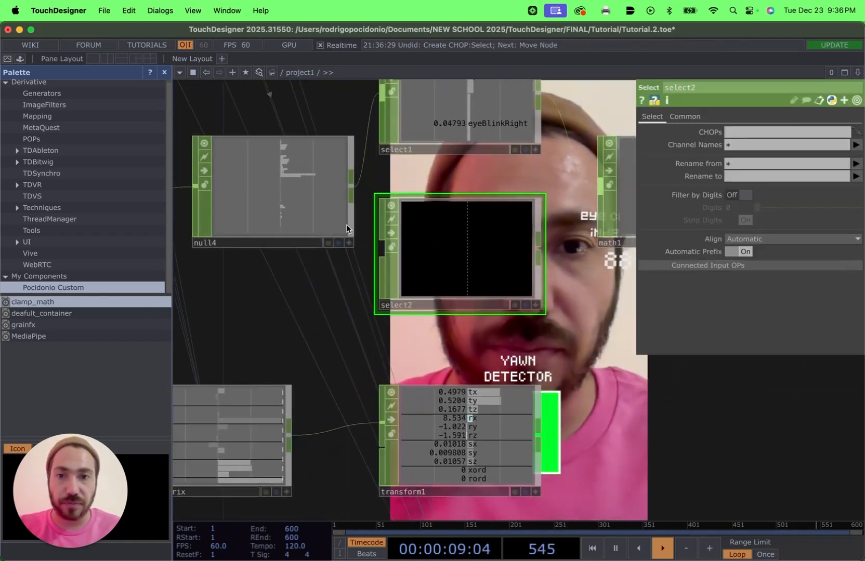
click(382, 248)
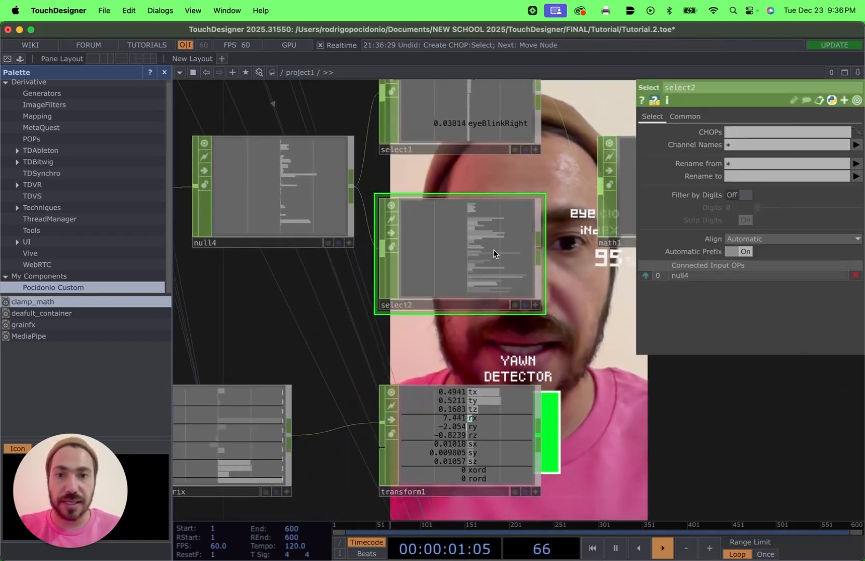
click(855, 145)
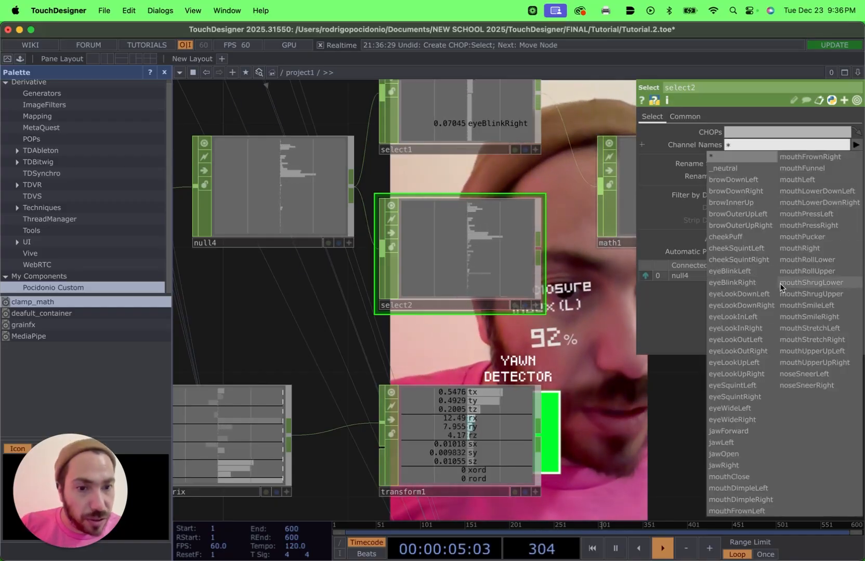
click(729, 454)
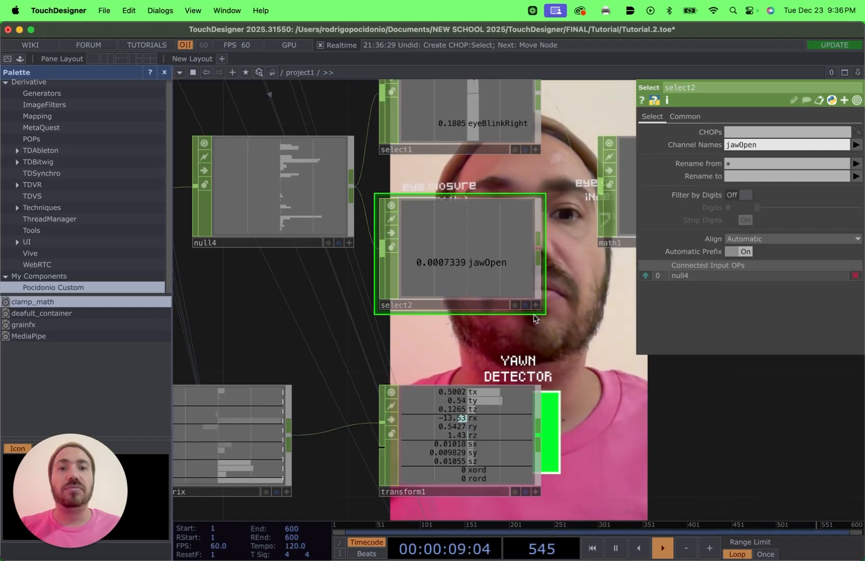
Move math1, limit1, math2, rename1 and the chain's last CHOP up into one row with select1.
scroll(533, 318, down, 6)
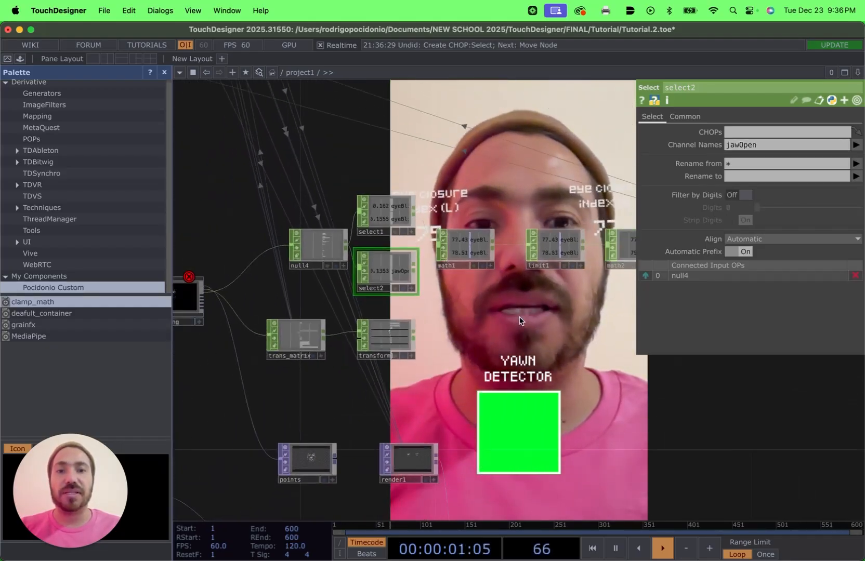
drag(465, 249, 465, 214)
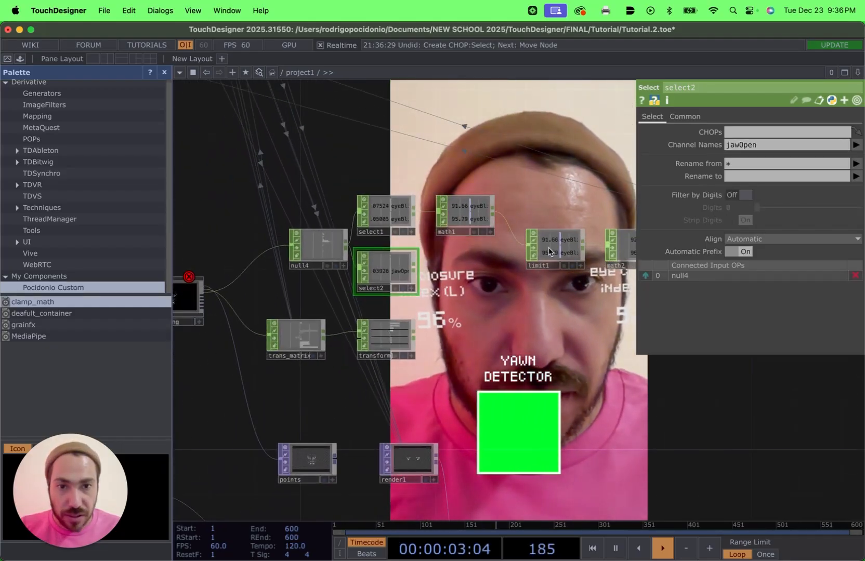
drag(550, 252, 504, 202)
scroll(519, 234, right, 5)
drag(592, 228, 580, 194)
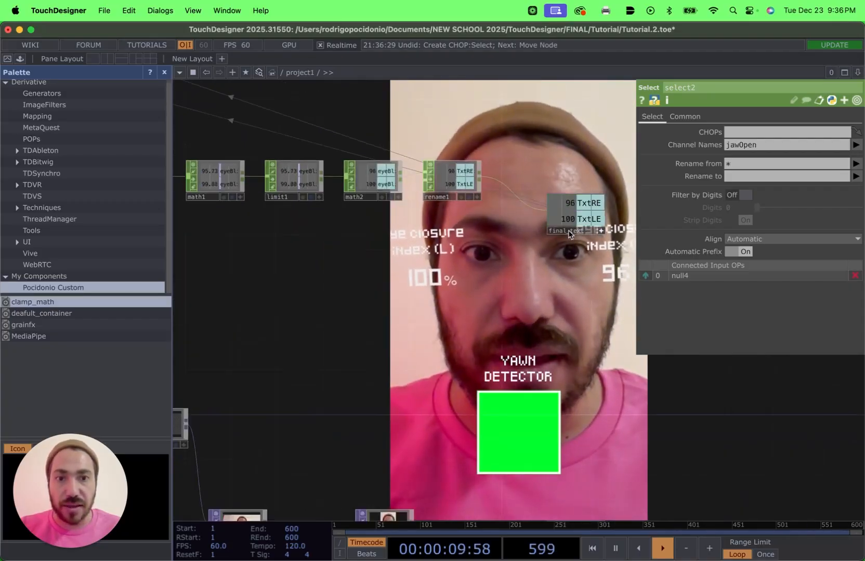
drag(569, 231, 523, 199)
Move the select2 CHOP slightly further from null4, keeping it beneath the eye-blink chain.
drag(467, 286, 559, 298)
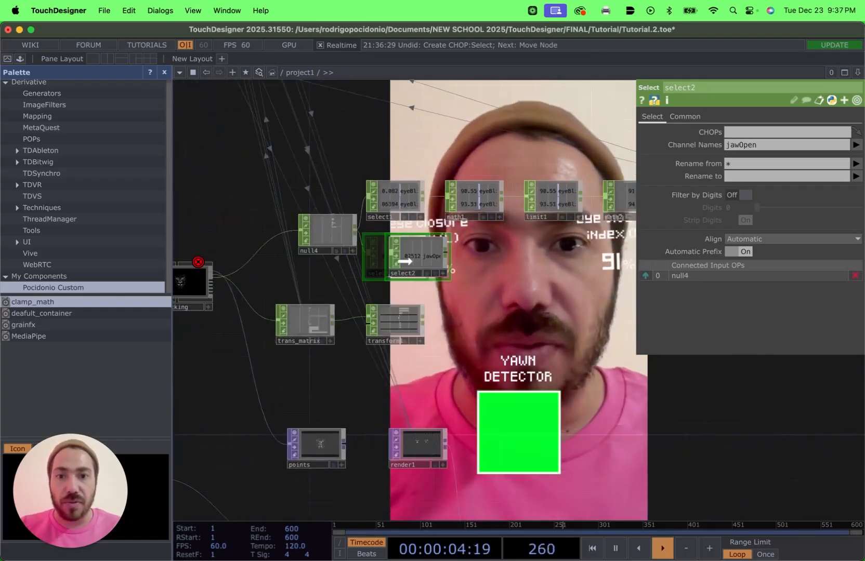
scroll(482, 276, up, 4)
scroll(457, 282, up, 3)
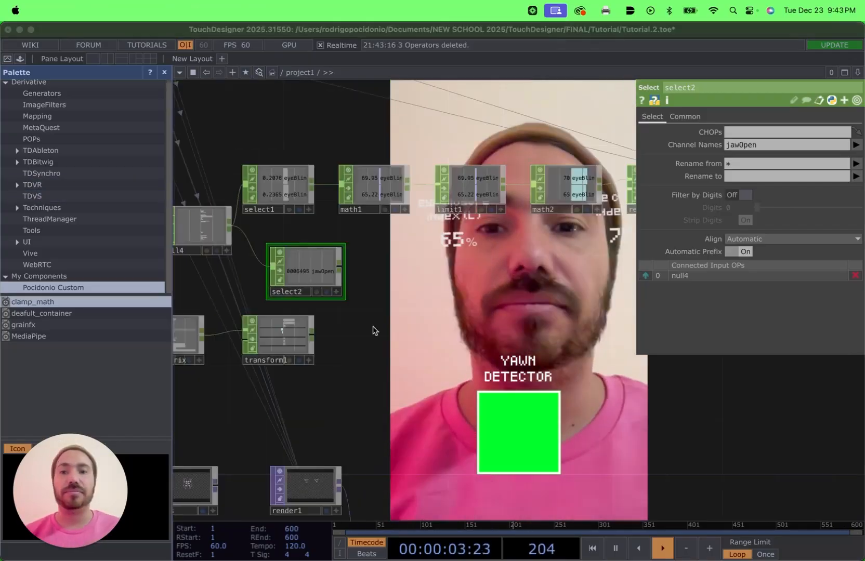
drag(375, 331, 437, 305)
scroll(416, 336, up, 5)
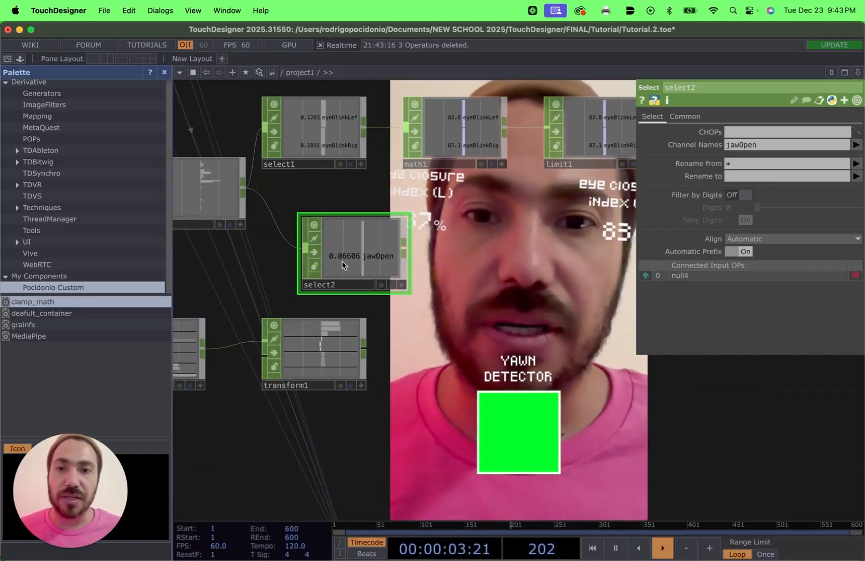
Examine the Index and blending settings of switch1 and compare them with the jawOpen channel in select2.
scroll(371, 404, down, 5)
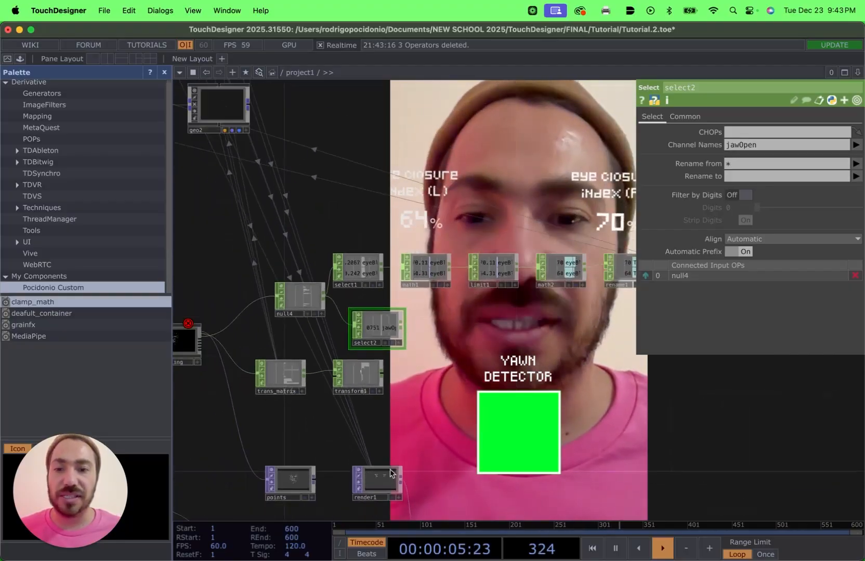
scroll(416, 439, down, 8)
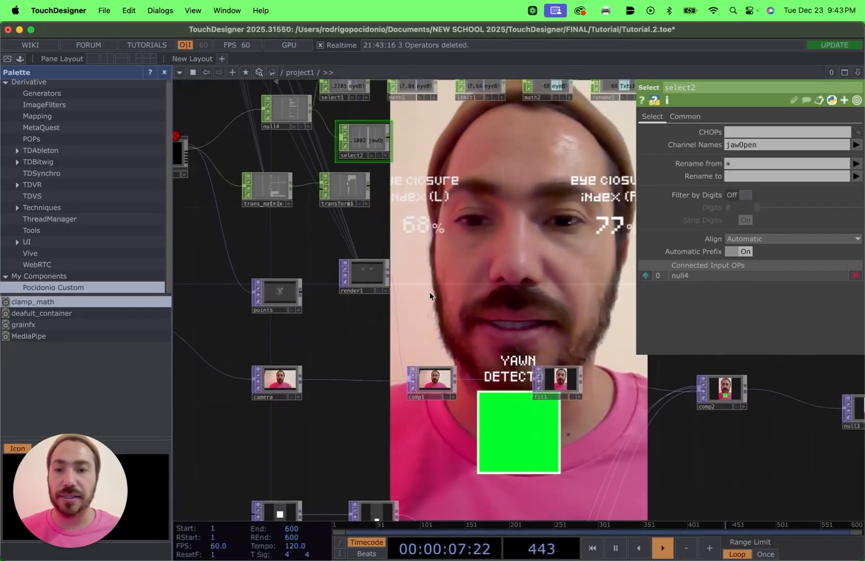
scroll(381, 430, down, 8)
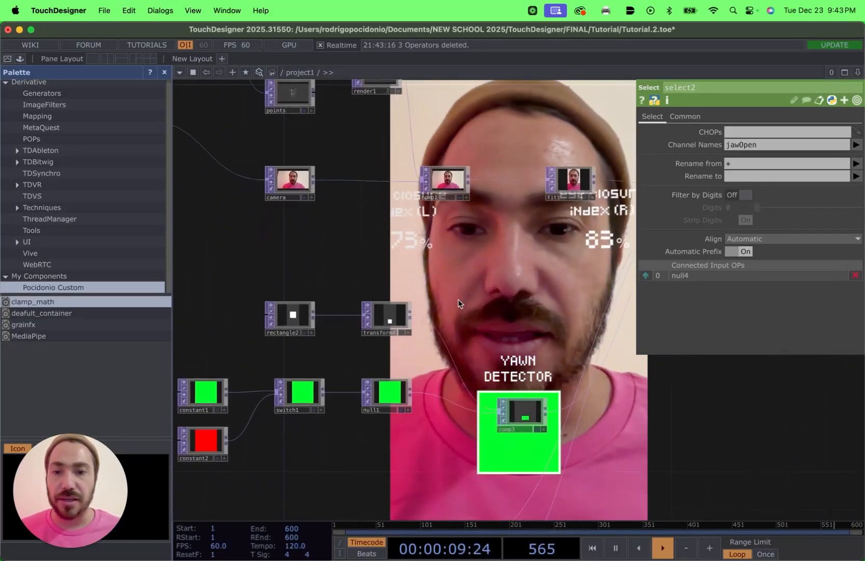
click(305, 388)
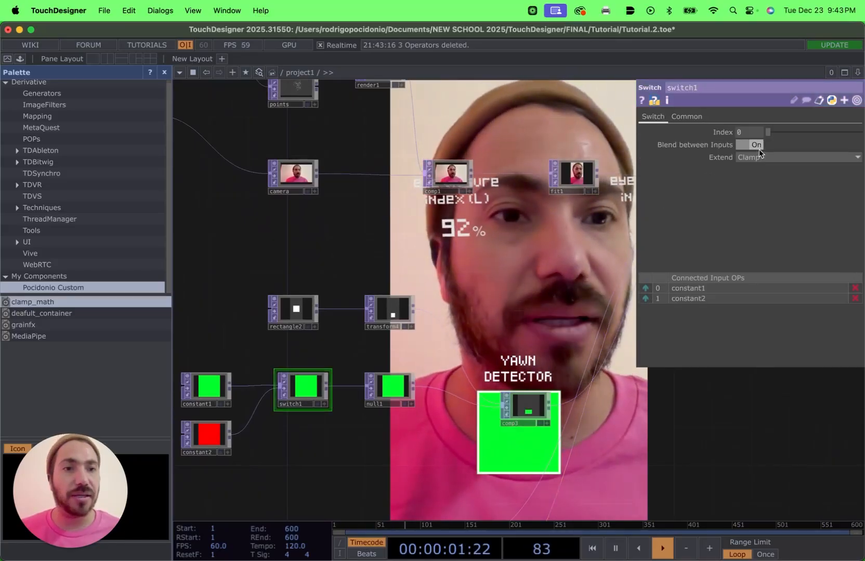
mouse_move(767, 130)
mouse_down()
mouse_move(778, 134)
mouse_move(765, 131)
mouse_up()
scroll(495, 279, up, 10)
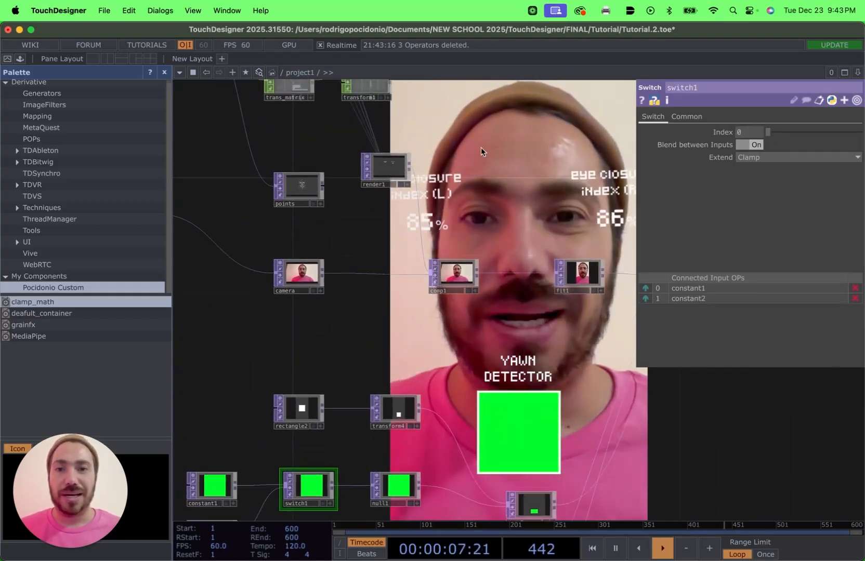
scroll(453, 240, up, 5)
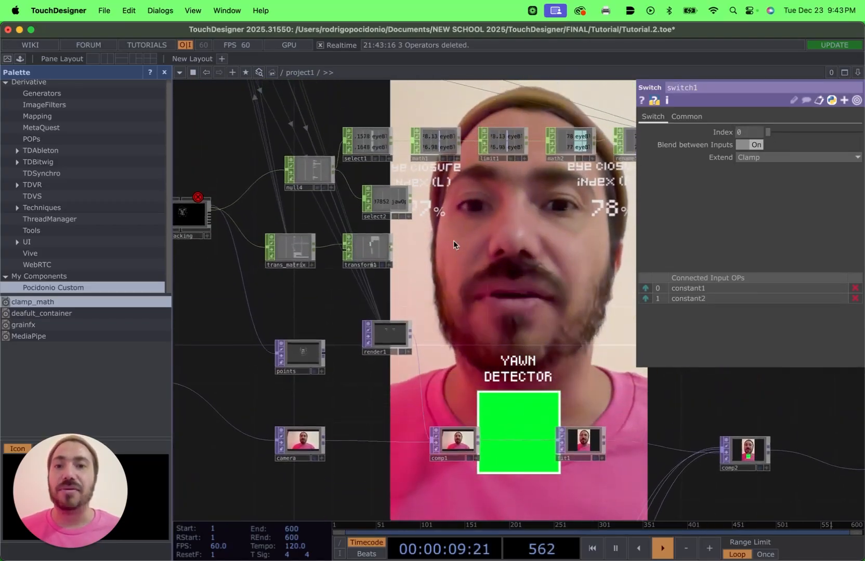
drag(452, 267, 458, 273)
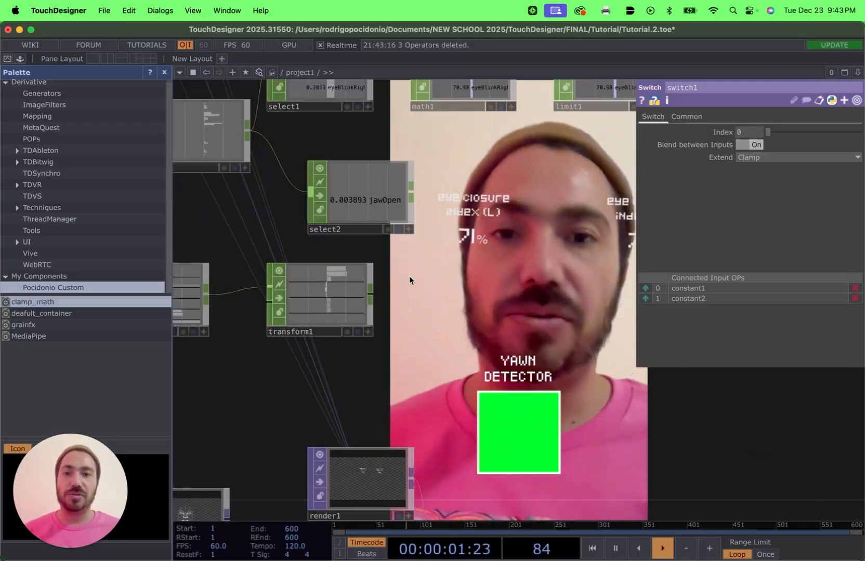
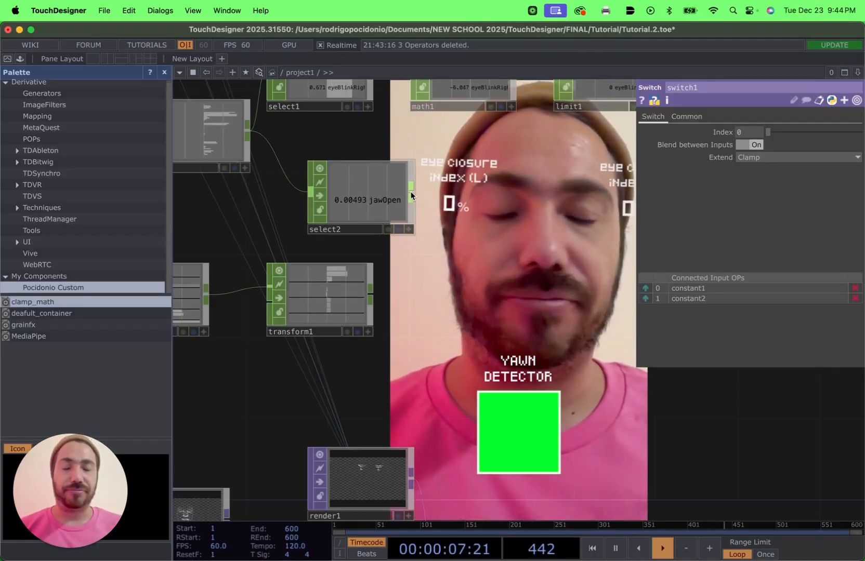
Add a Math CHOP after select2, connected to its output.
click(410, 193)
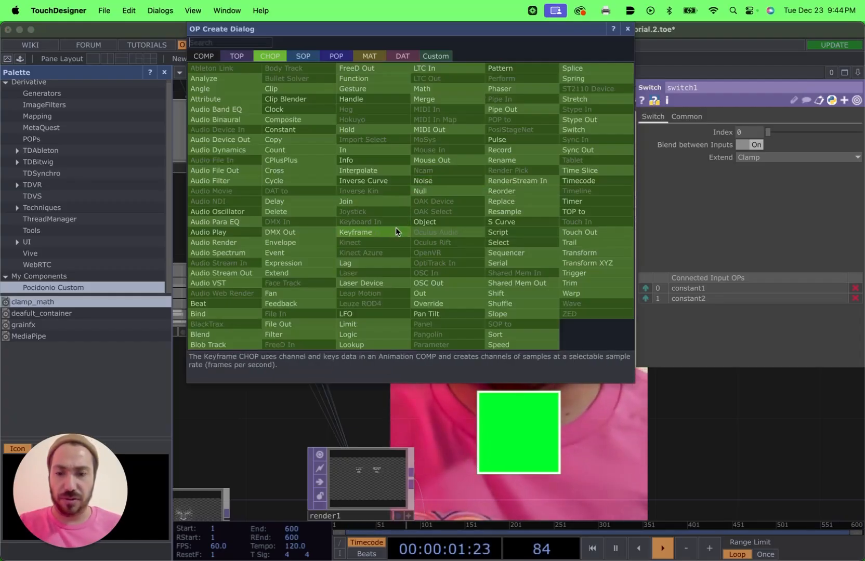
text(mat)
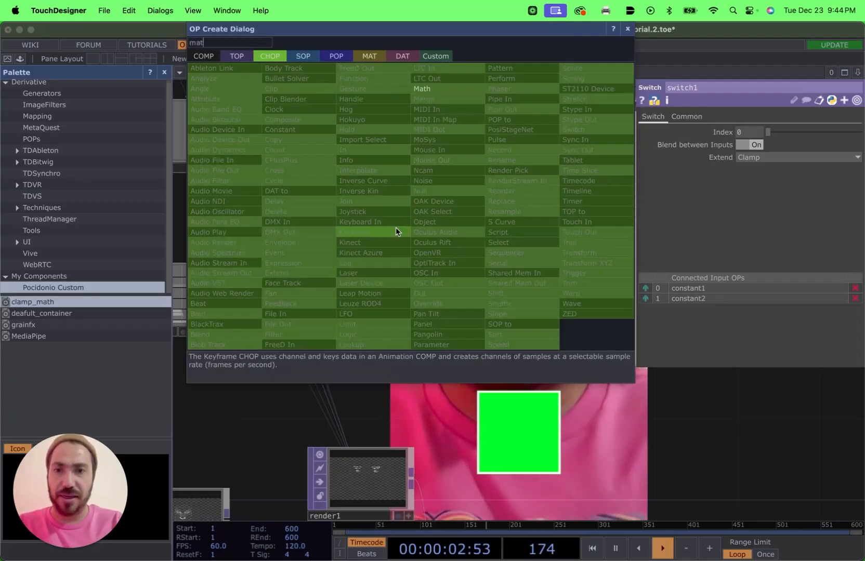
click(453, 88)
click(525, 203)
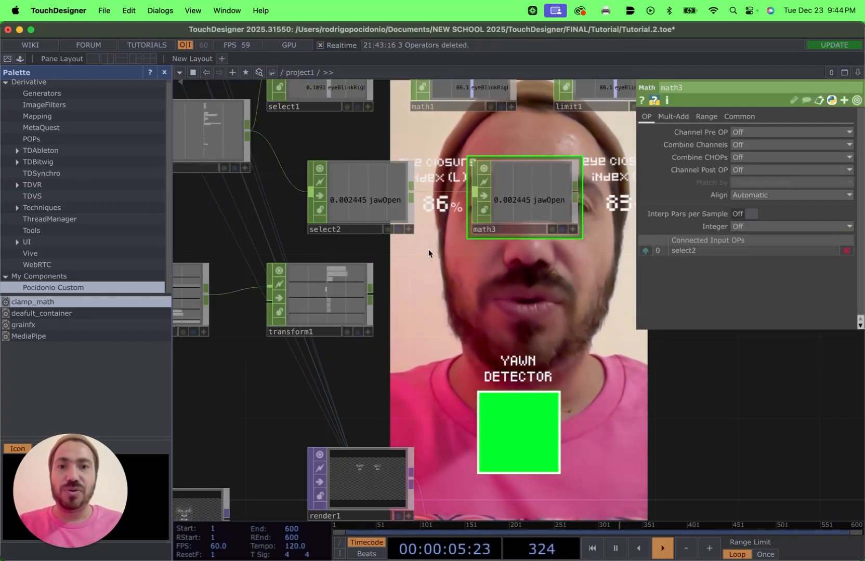
Set the To Range of math3 to -1 and 8 to remap the jawOpen channel.
click(370, 201)
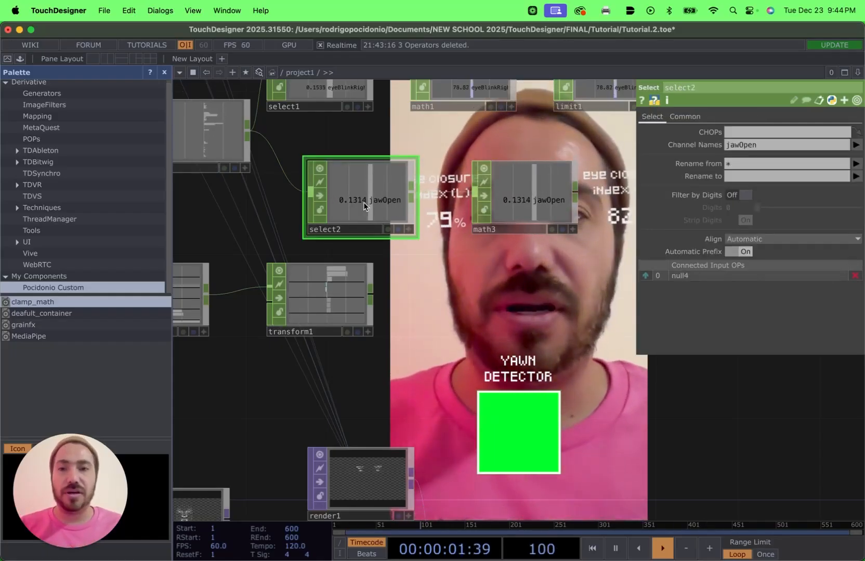
click(512, 200)
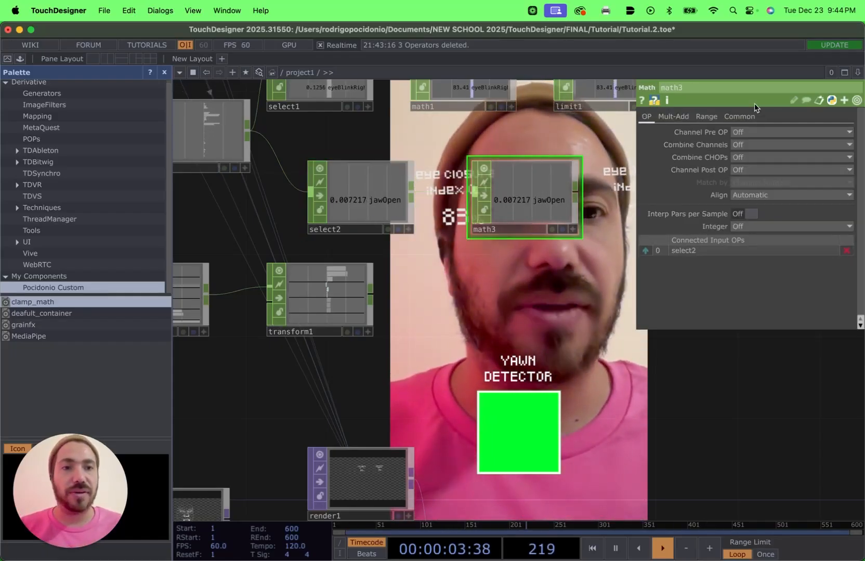
click(706, 117)
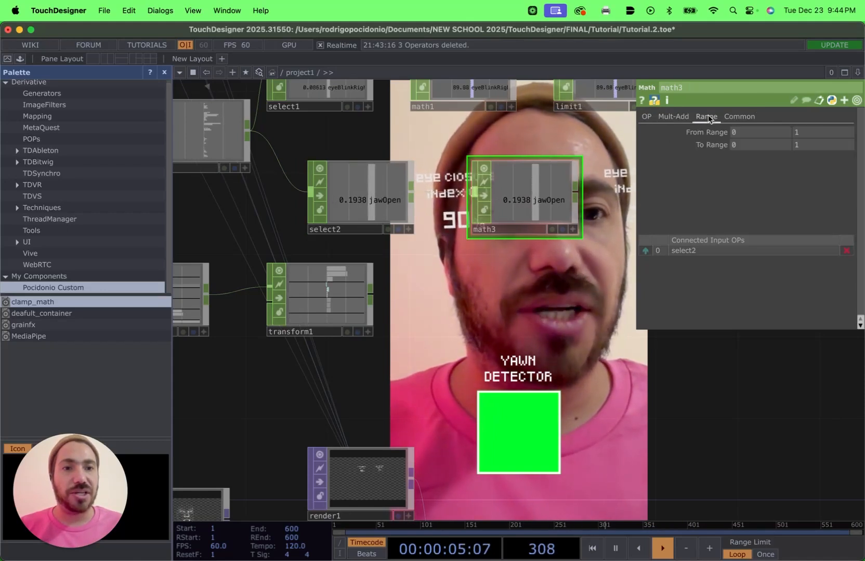
click(753, 146)
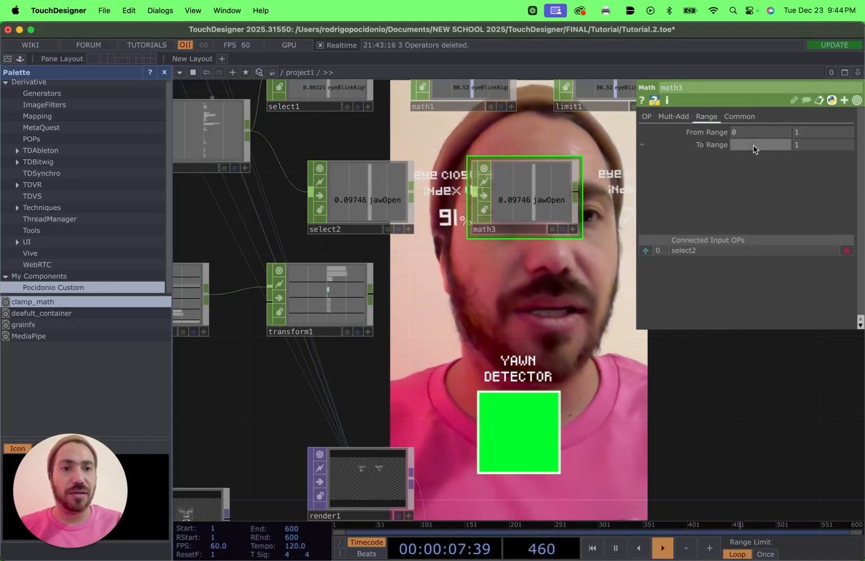
text(-1)
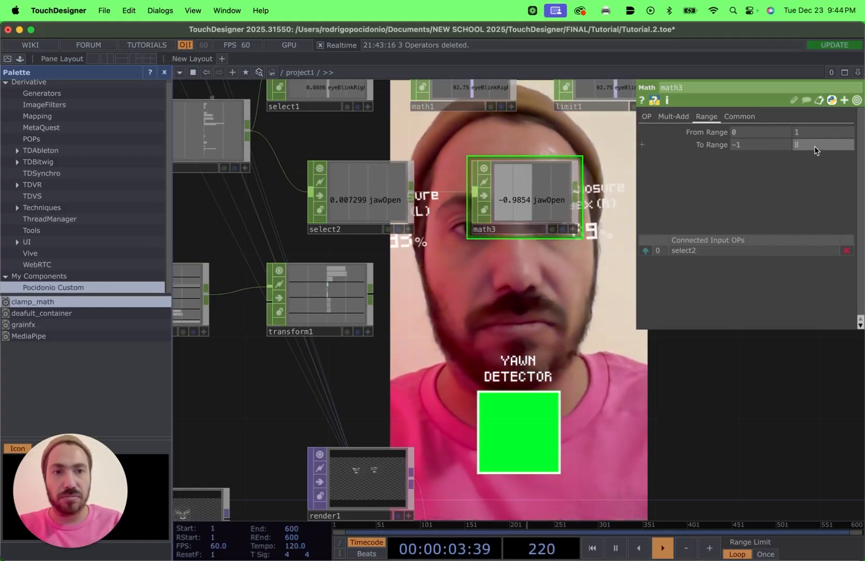
text(8)
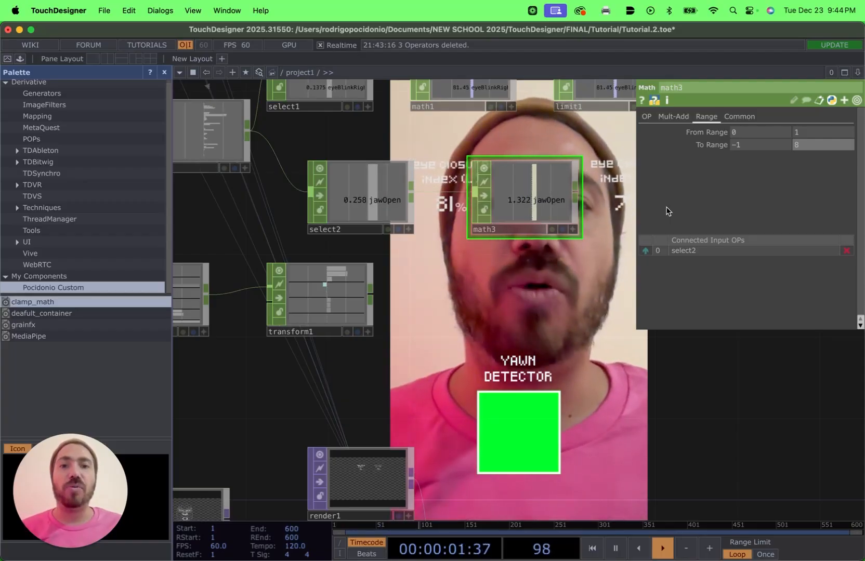
key(BackSpace)
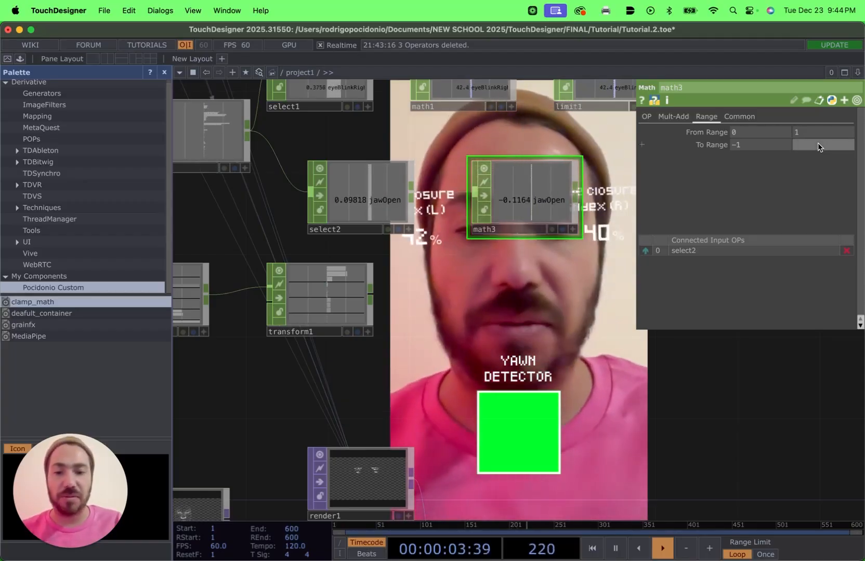
key(BackSpace)
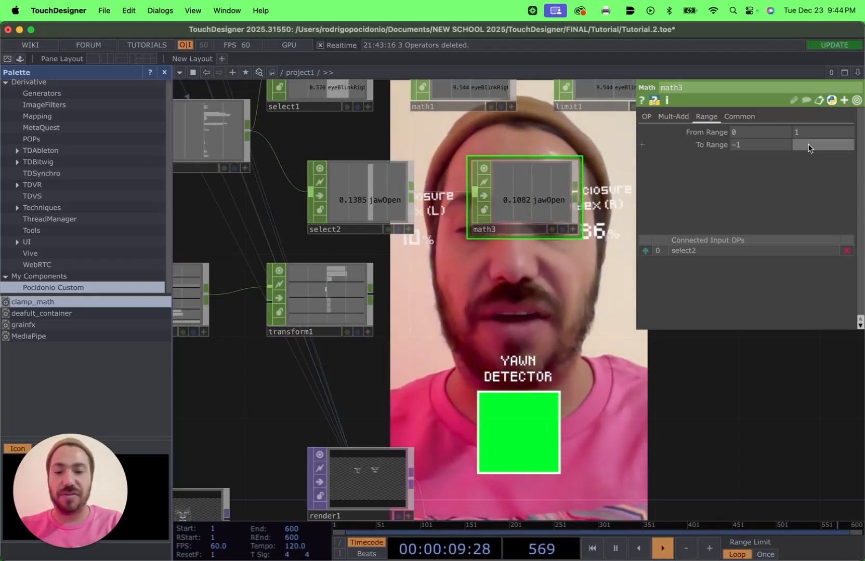
text(8)
key(Return)
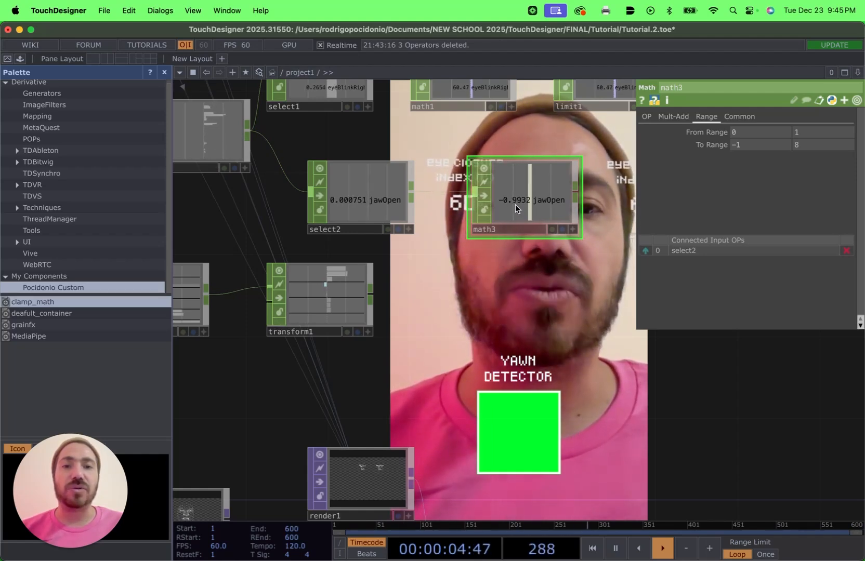
Add a Limit CHOP after math3, connected to its output.
mouse_move(479, 286)
mouse_down()
mouse_move(374, 280)
mouse_move(430, 316)
mouse_up()
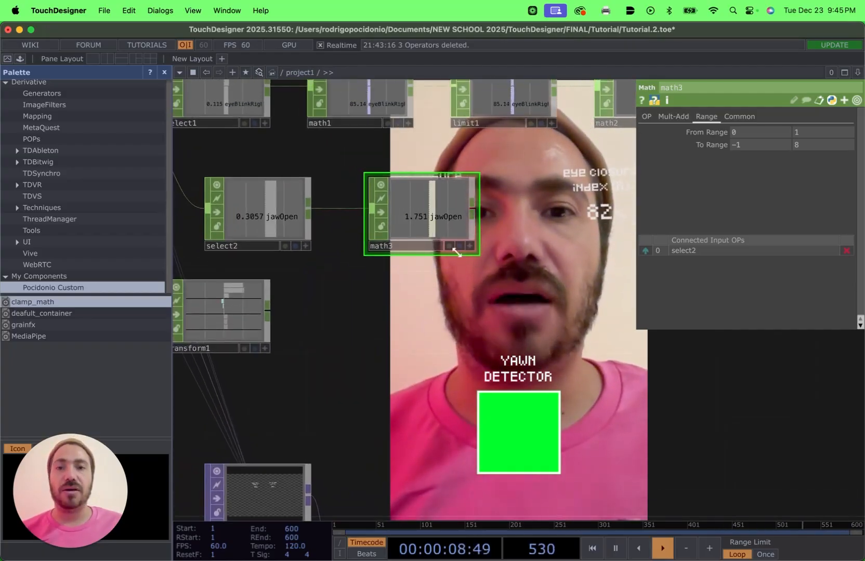
right_click(472, 212)
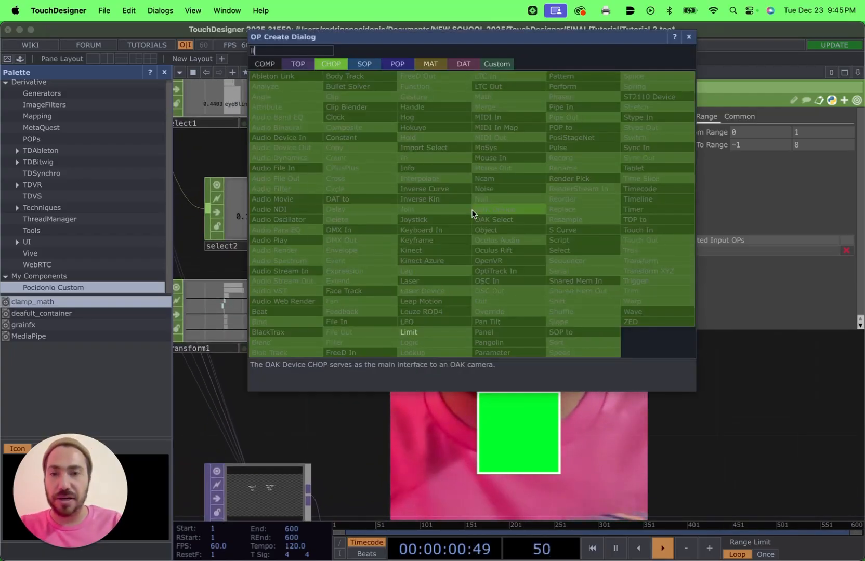
click(422, 291)
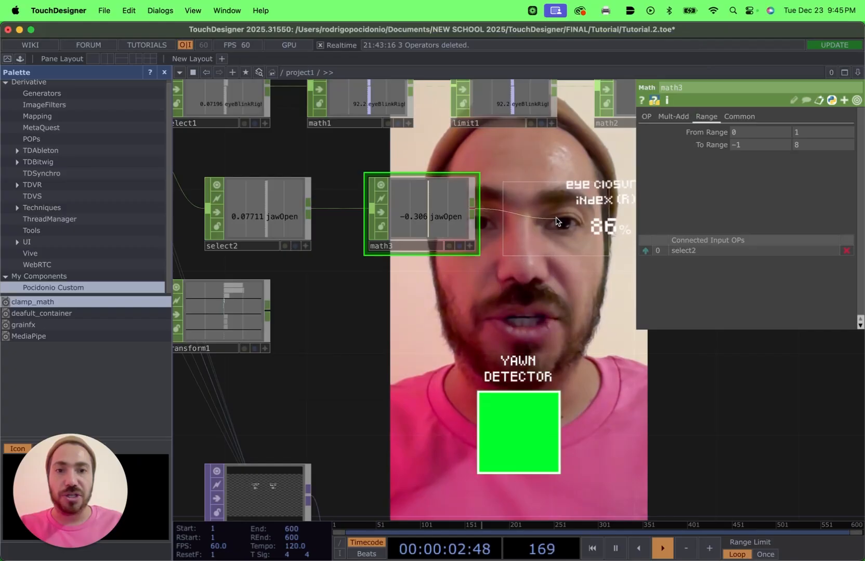
click(566, 213)
scroll(474, 300, right, 5)
Set limit2's type to Clamp with a minimum of 0 and a maximum of 5.
click(768, 131)
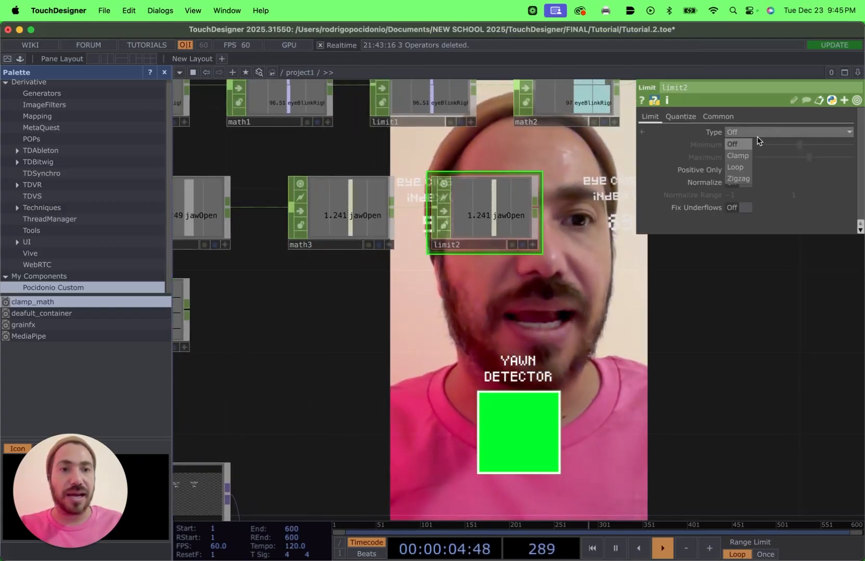
click(743, 150)
click(738, 143)
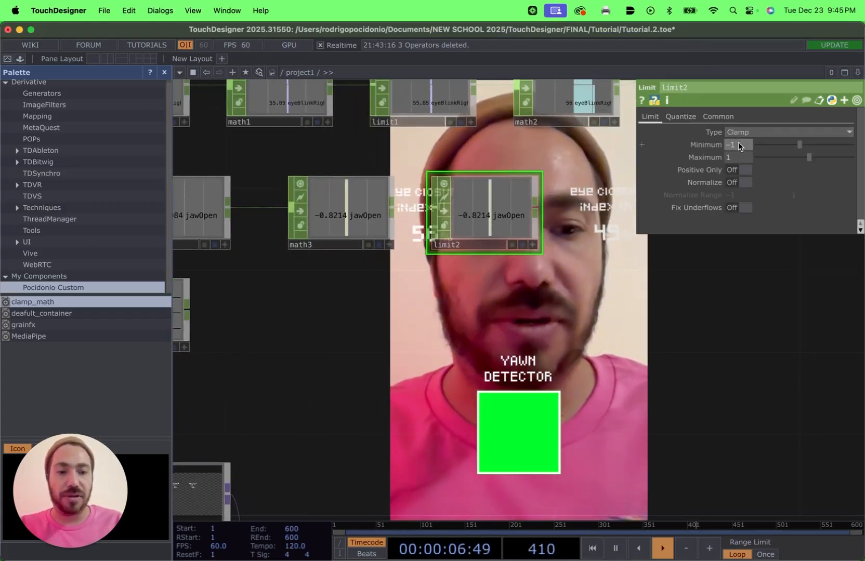
text(0)
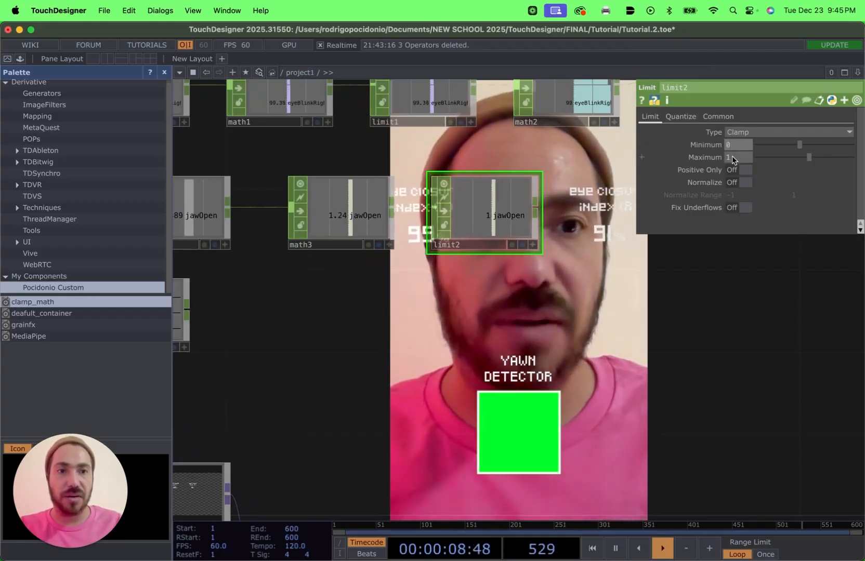
click(734, 157)
text(5)
key(Return)
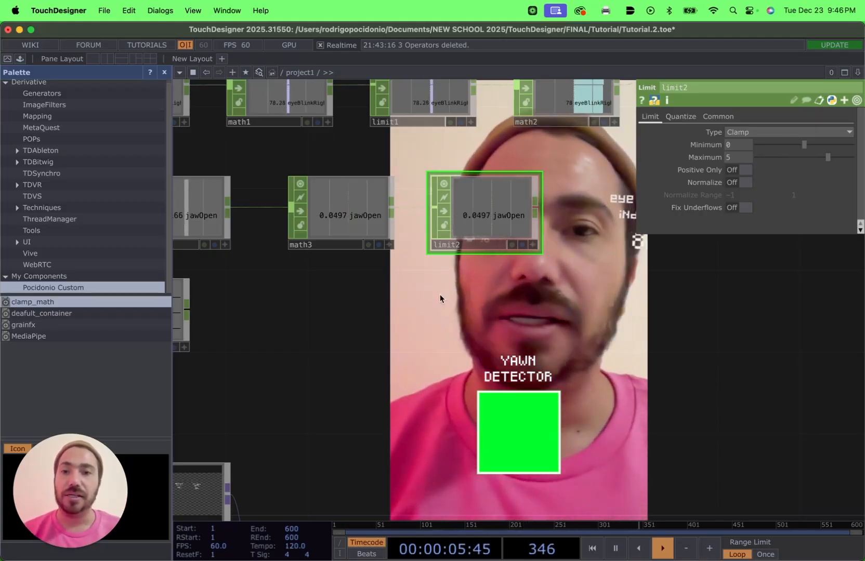
scroll(362, 314, down, 3)
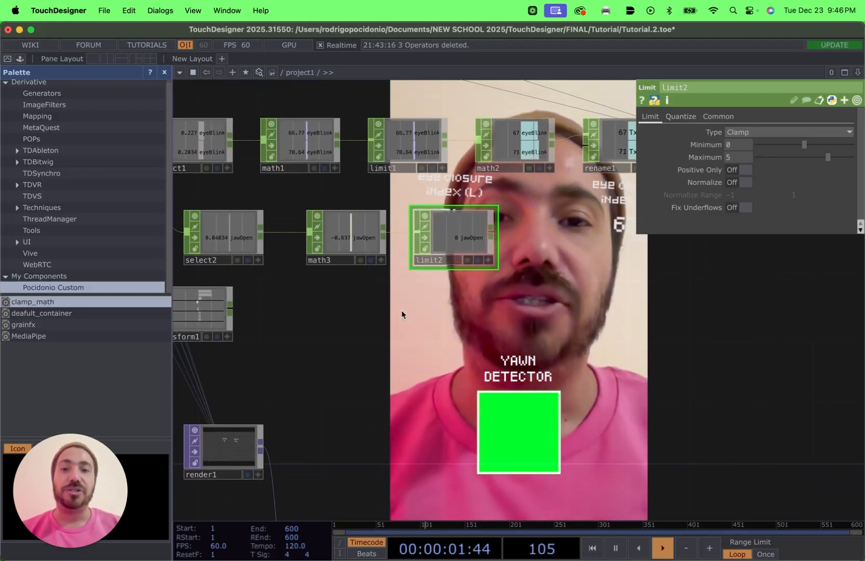
drag(401, 310, 376, 317)
drag(373, 302, 331, 263)
drag(354, 293, 344, 276)
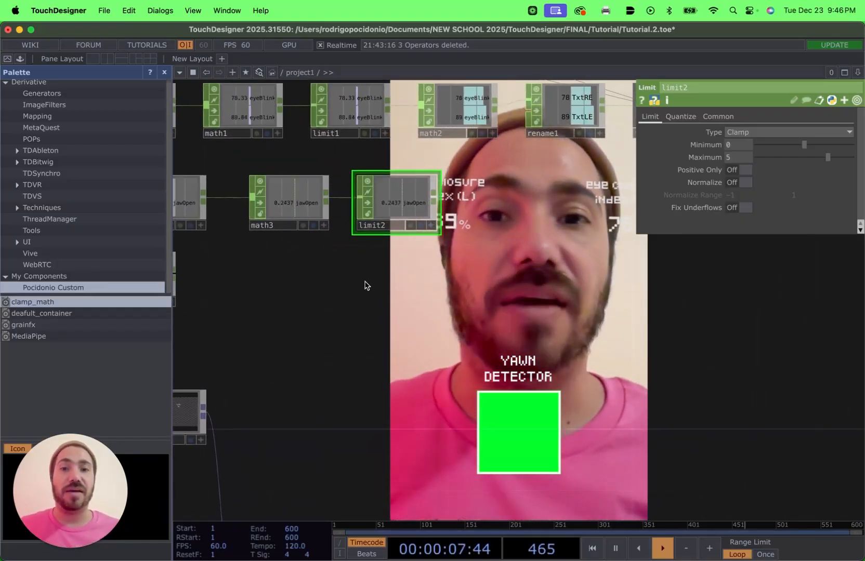
drag(353, 311, 405, 326)
scroll(384, 289, up, 4)
mouse_move(358, 294)
mouse_down()
mouse_move(365, 309)
mouse_move(348, 306)
mouse_up()
Add a Math CHOP after limit2, connected to its output.
drag(501, 314, 434, 315)
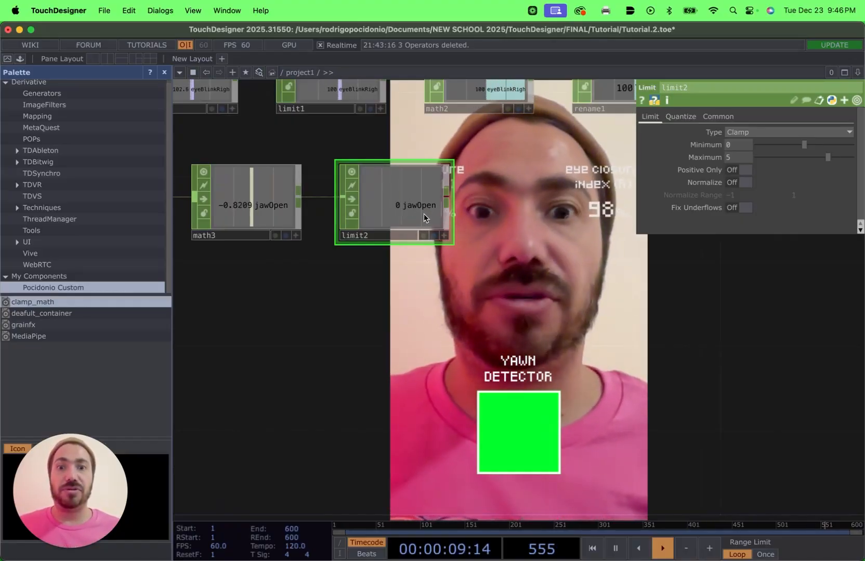
right_click(448, 199)
text(math)
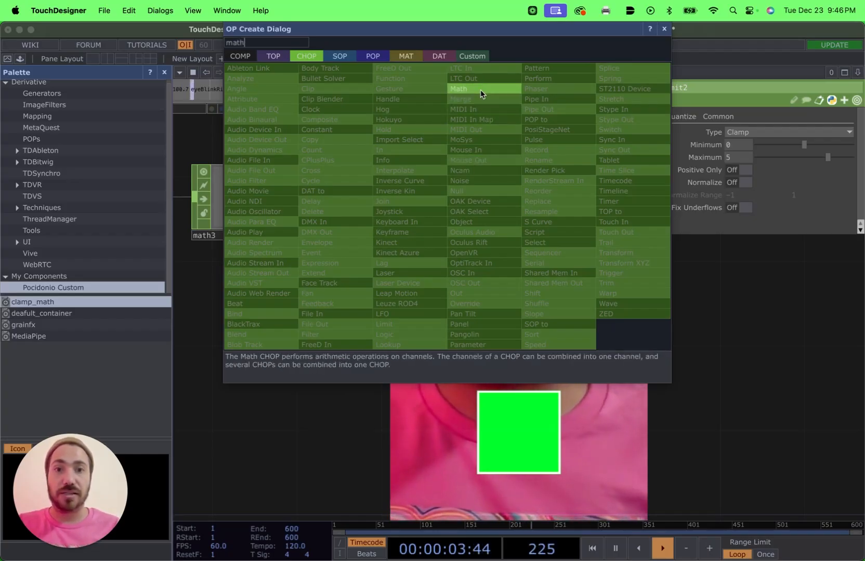
click(480, 89)
click(537, 206)
drag(533, 291, 478, 280)
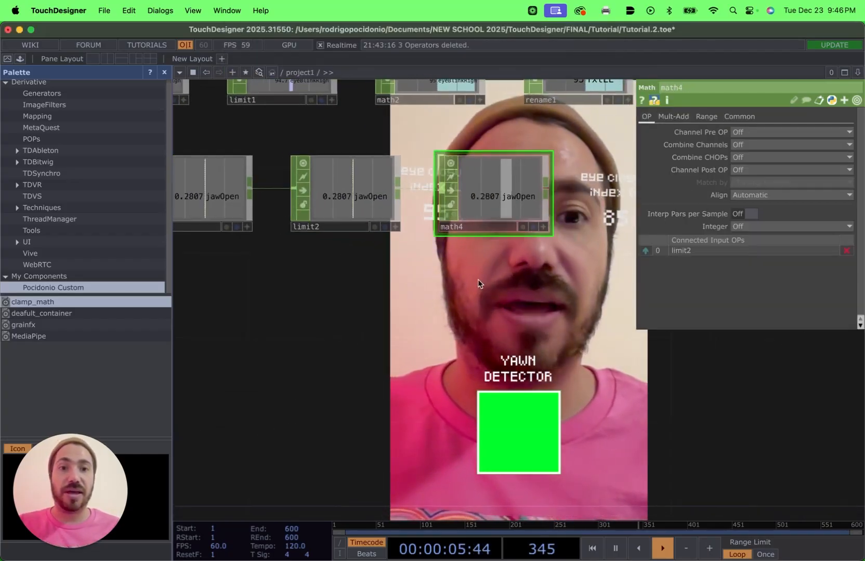
Set the upper From Range value of math4 to 5.
click(708, 116)
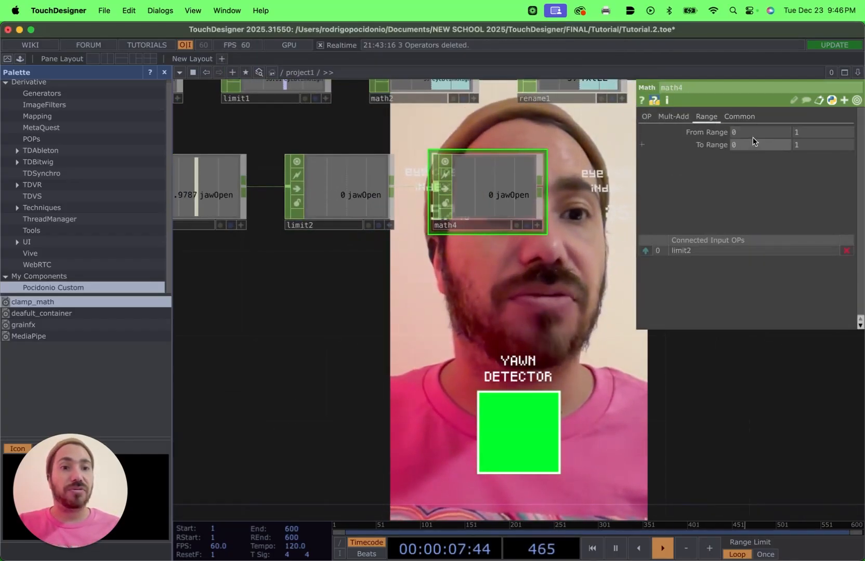
click(800, 132)
text(5)
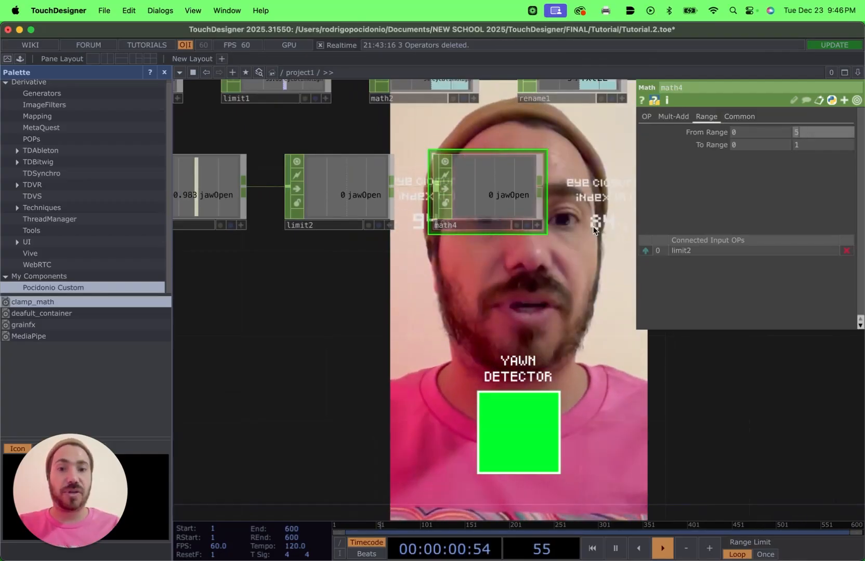
Rename the Math CHOP after limit2 as Yawn_detector.
click(469, 225)
key(BackSpace)
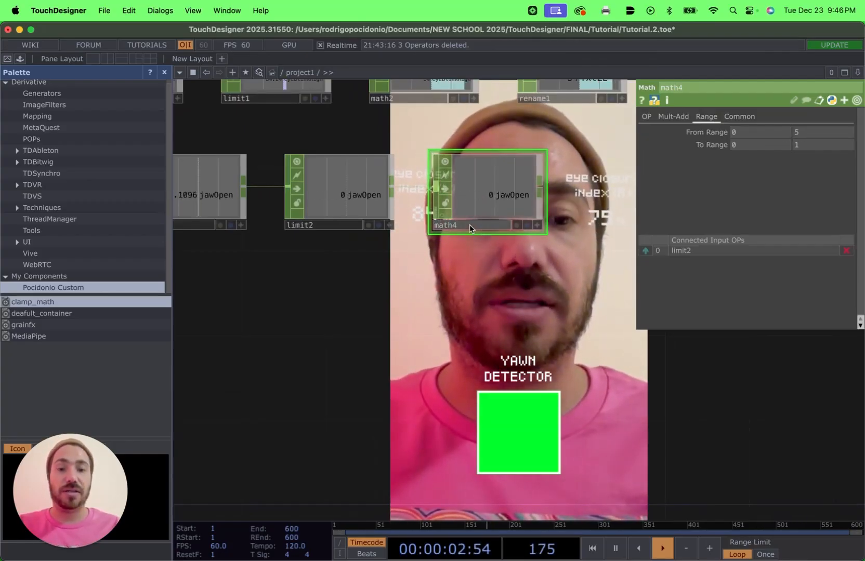
key(Return)
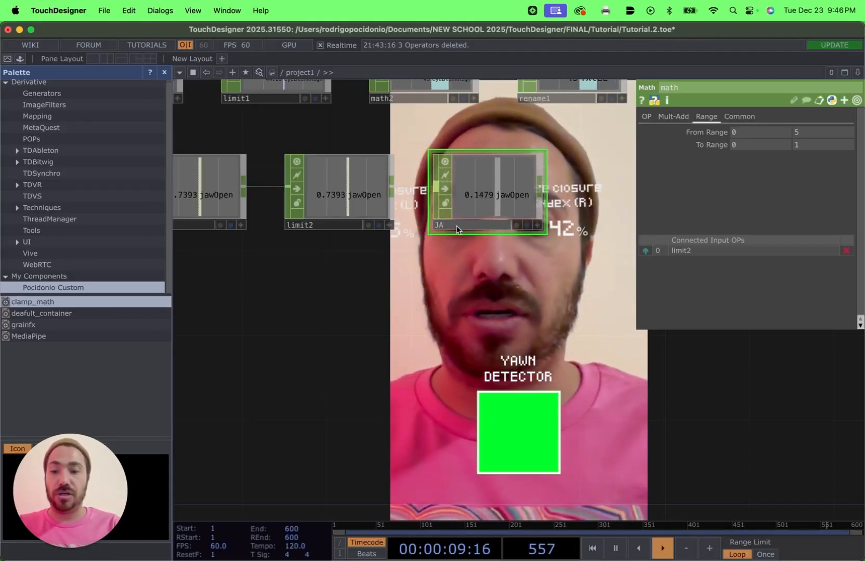
click(458, 226)
text(JAr)
key(BackSpace)
key(BackSpace)
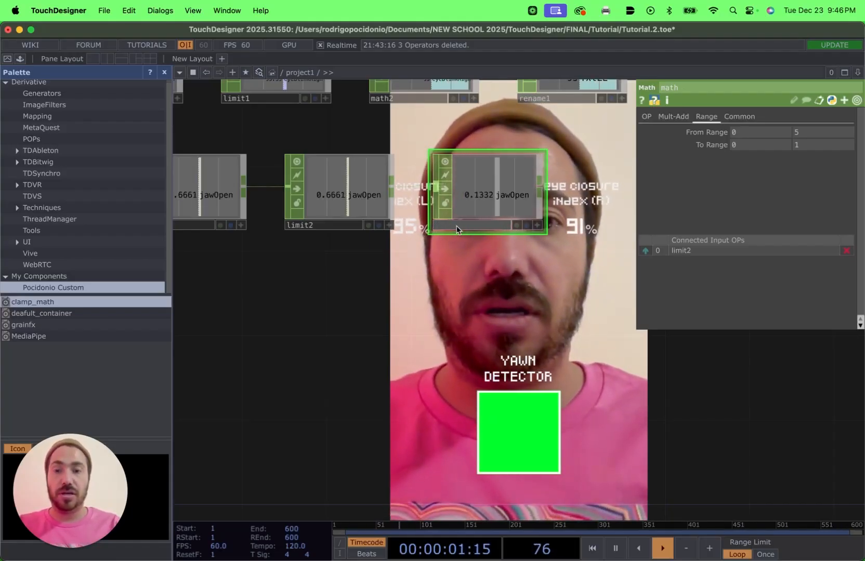
text(Yawn)
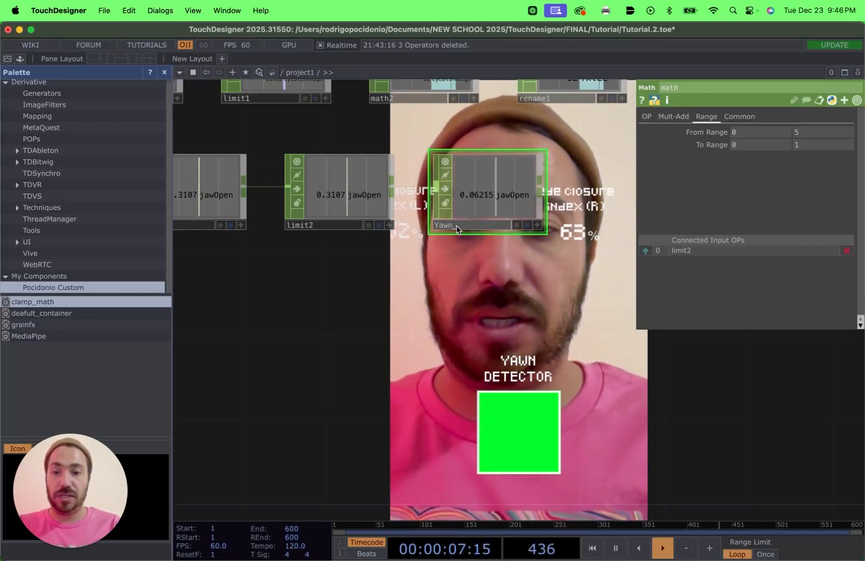
text(_detector)
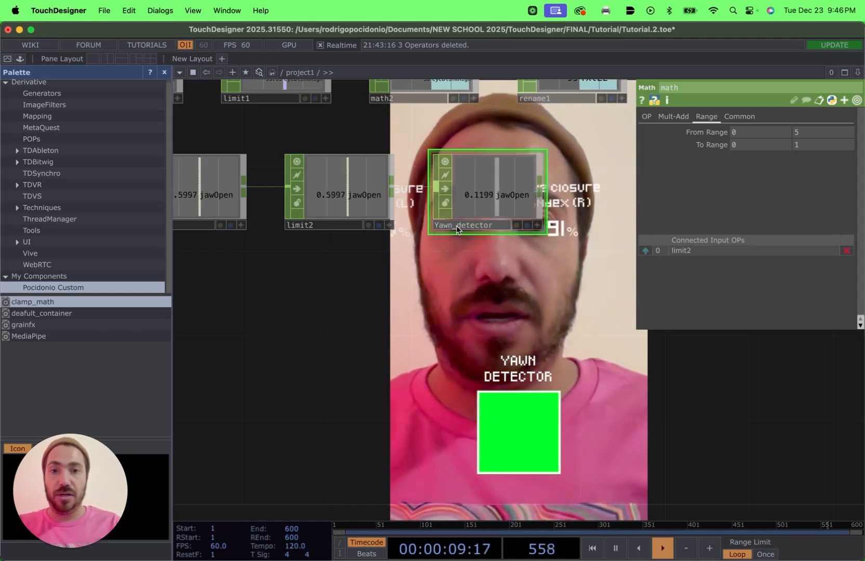
key(Return)
Link the Index of switch1 to the jawOpen channel of Yawn_detector as a CHOP reference.
scroll(509, 299, down, 2)
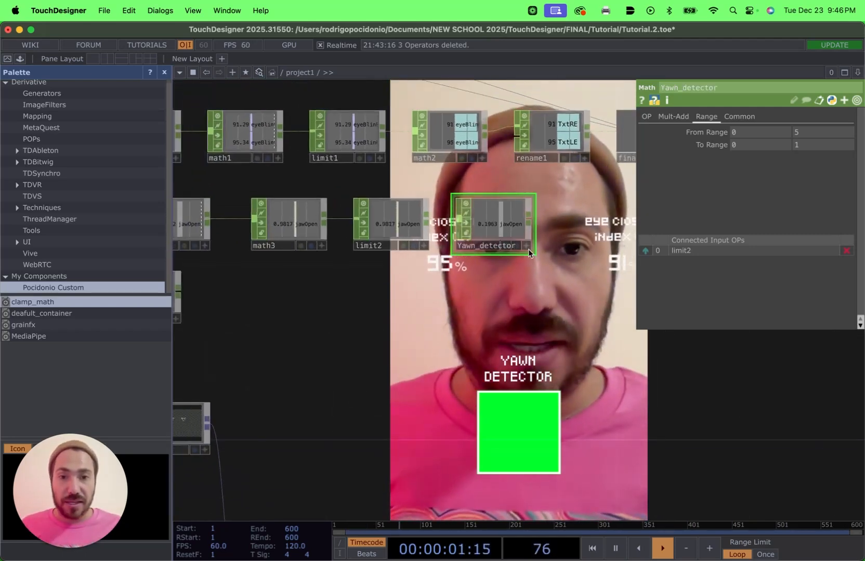
scroll(484, 286, down, 1)
scroll(484, 286, down, 3)
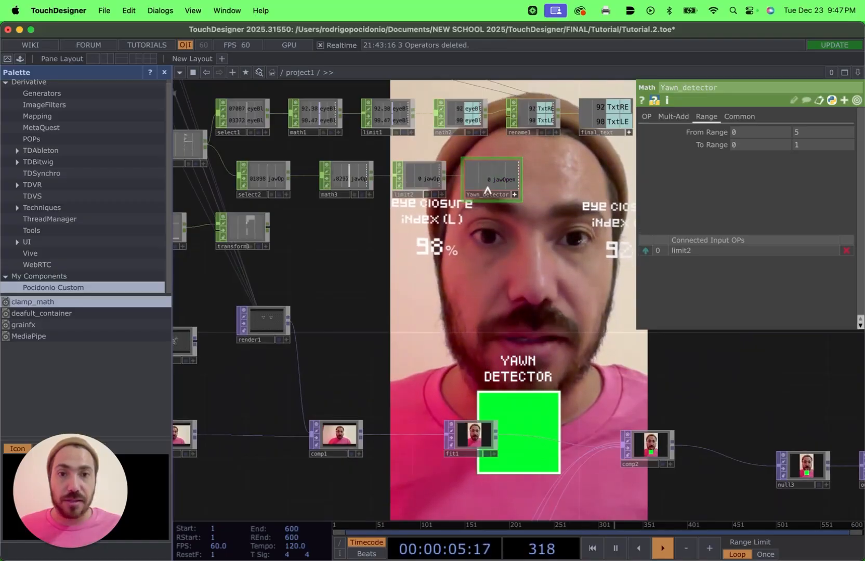
scroll(410, 291, down, 6)
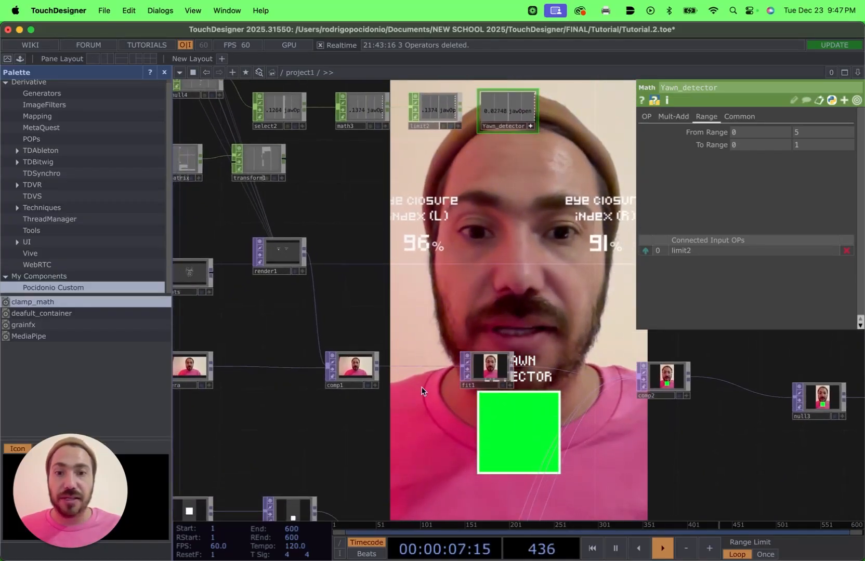
drag(334, 354, 417, 377)
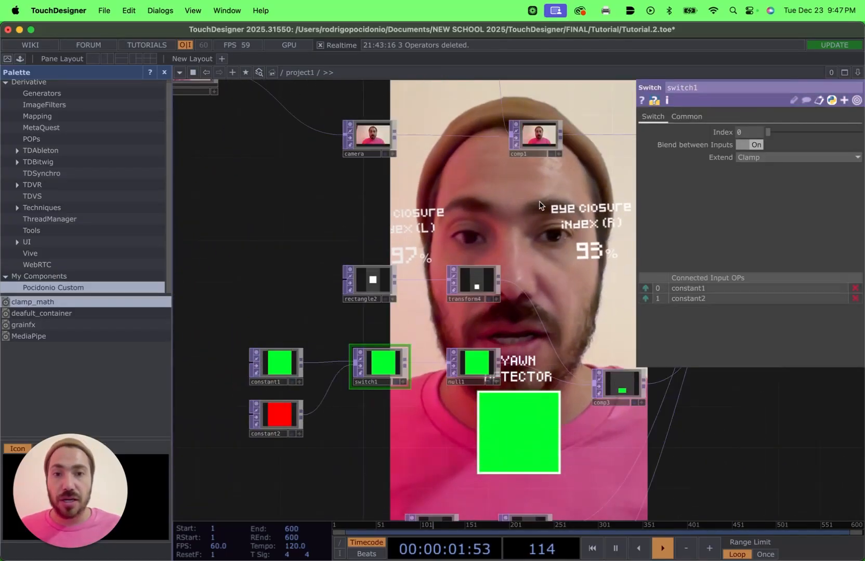
scroll(541, 205, up, 10)
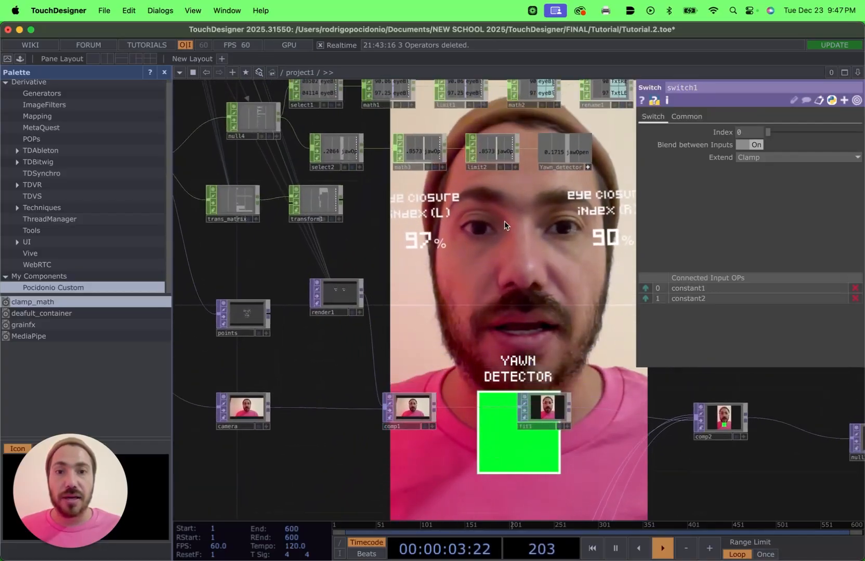
drag(482, 227, 274, 84)
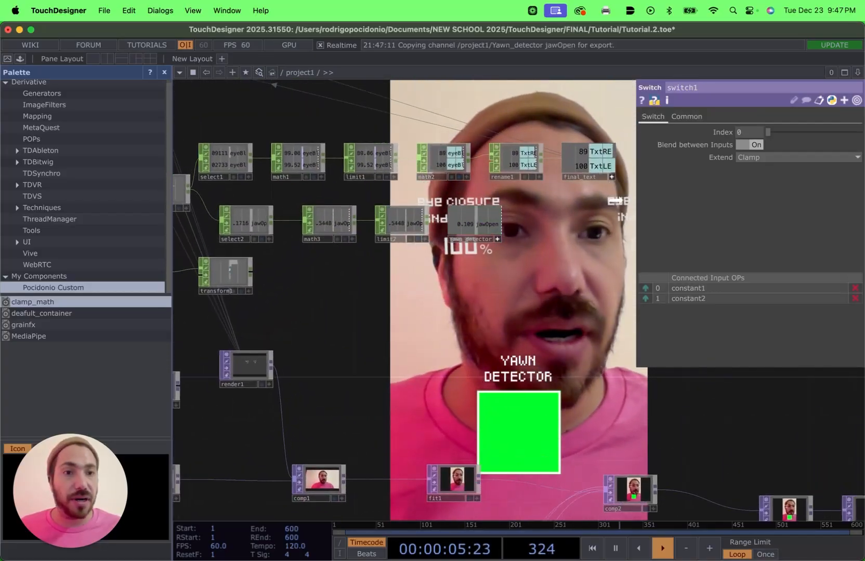
drag(741, 135, 743, 133)
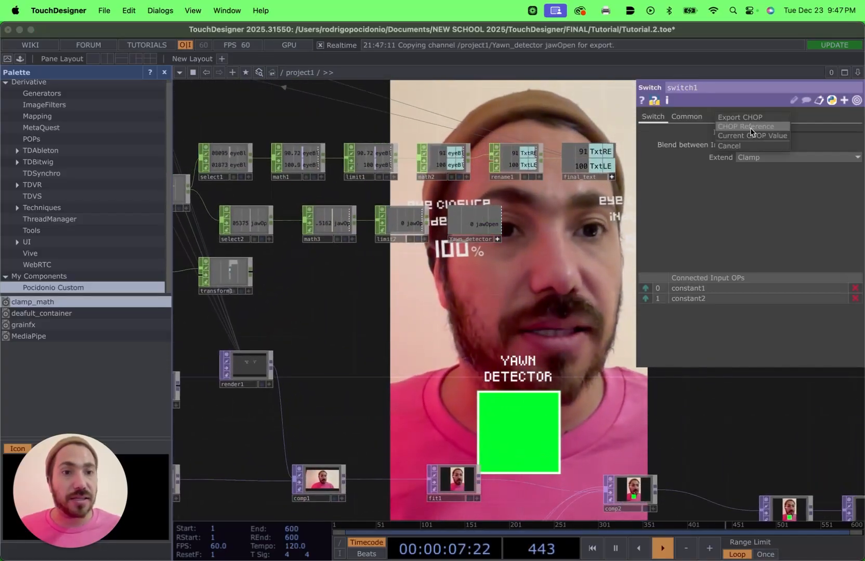
click(750, 127)
Add a Text TOP to the network below switch1.
scroll(523, 257, down, 5)
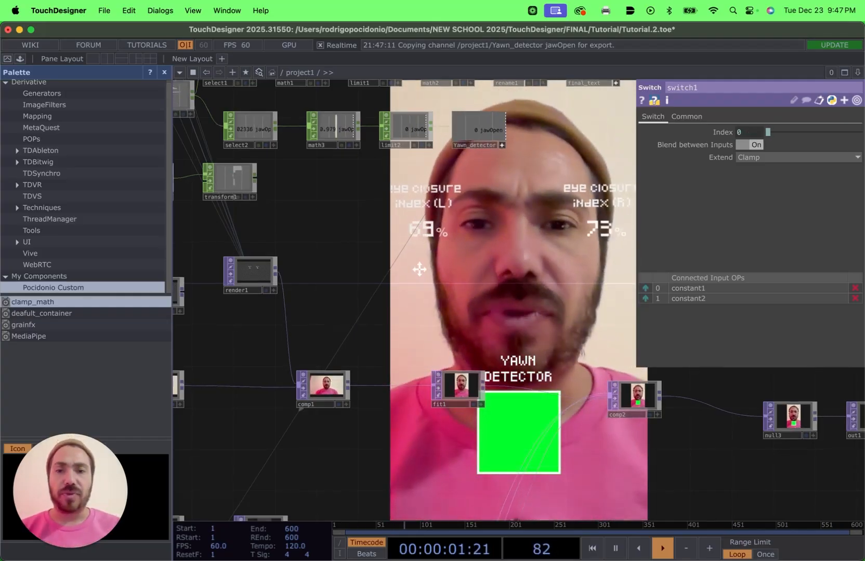
mouse_move(404, 287)
mouse_down()
mouse_move(408, 234)
mouse_move(414, 287)
mouse_up()
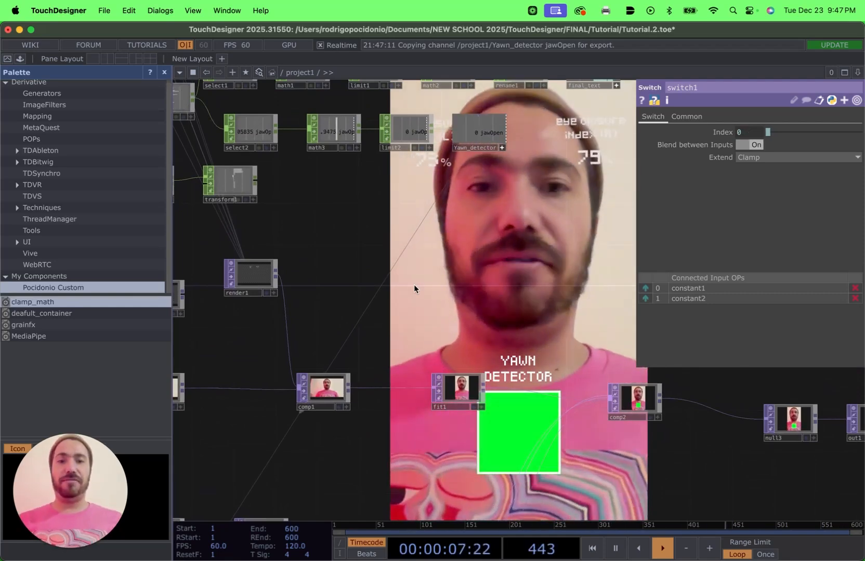
drag(389, 328, 395, 271)
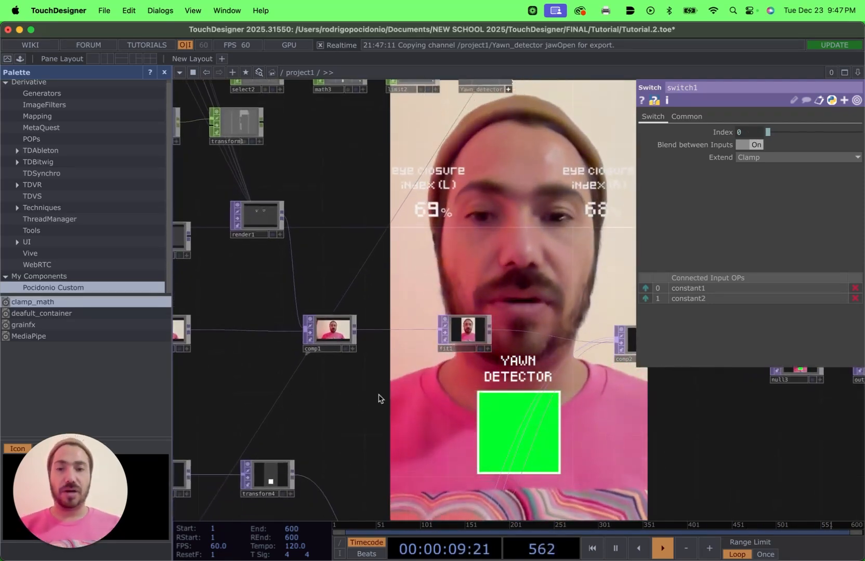
drag(388, 374, 418, 260)
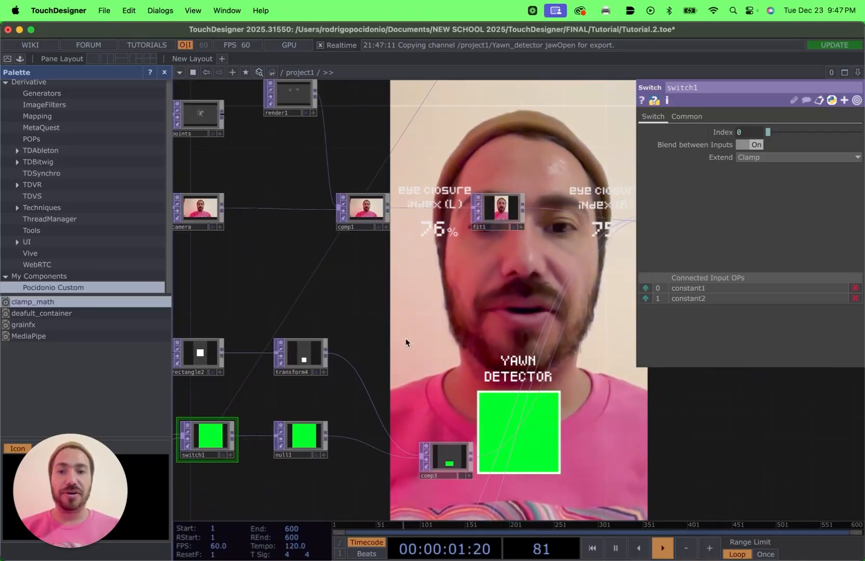
drag(405, 341, 481, 230)
mouse_move(380, 367)
mouse_down()
mouse_move(432, 352)
mouse_move(417, 377)
mouse_move(369, 367)
mouse_up()
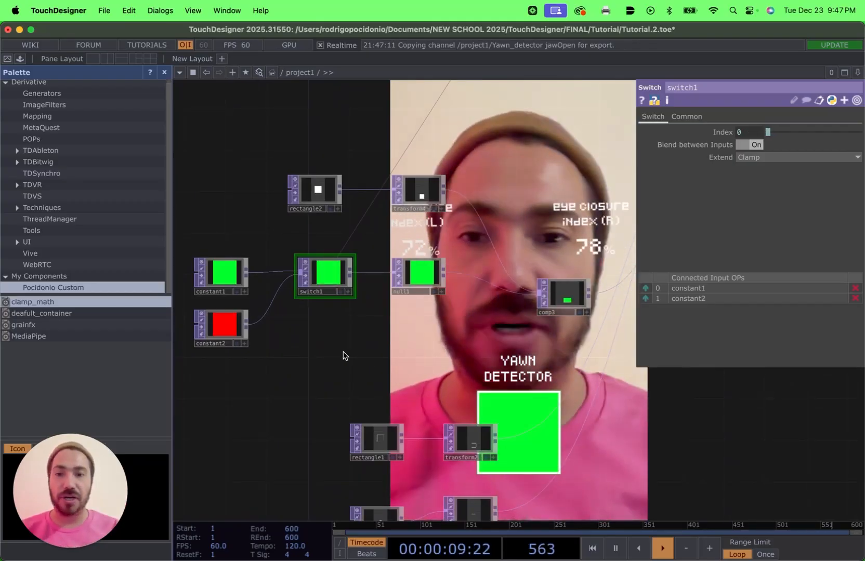
right_click(324, 360)
click(368, 218)
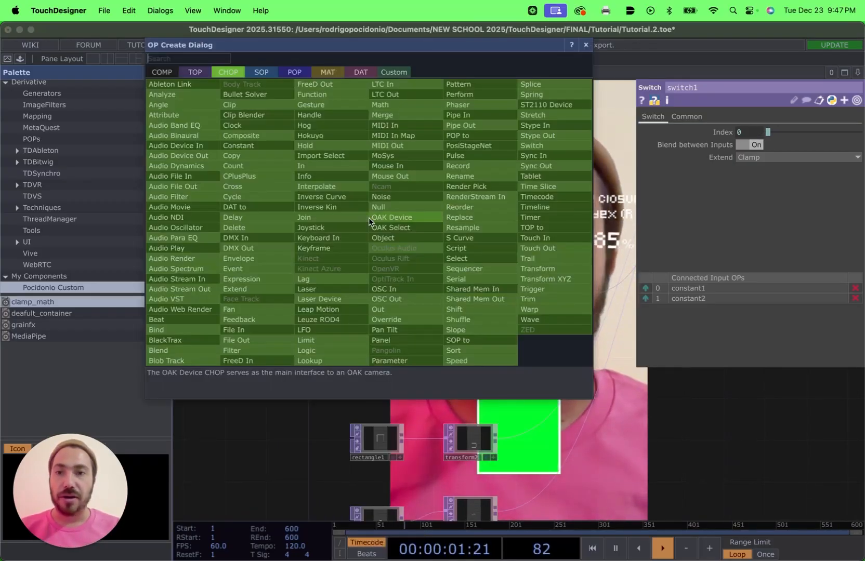
click(202, 72)
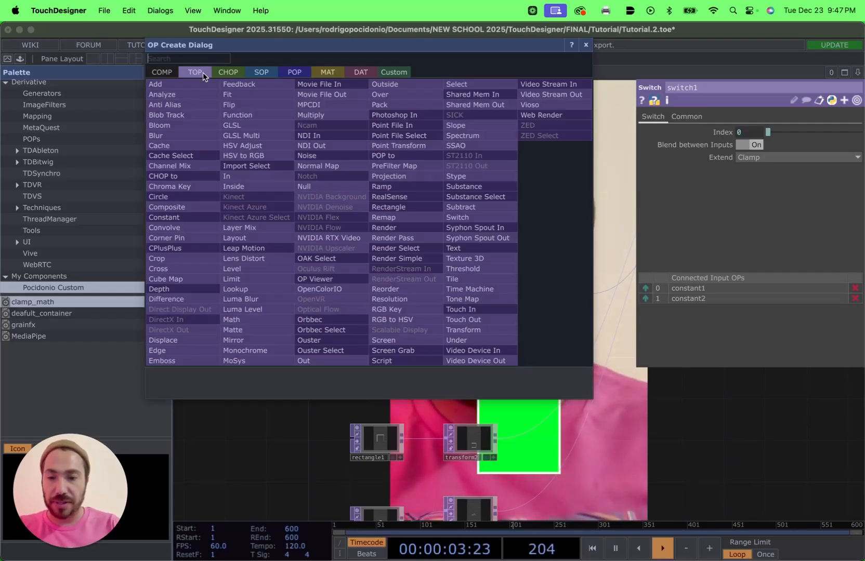
text(te)
click(464, 248)
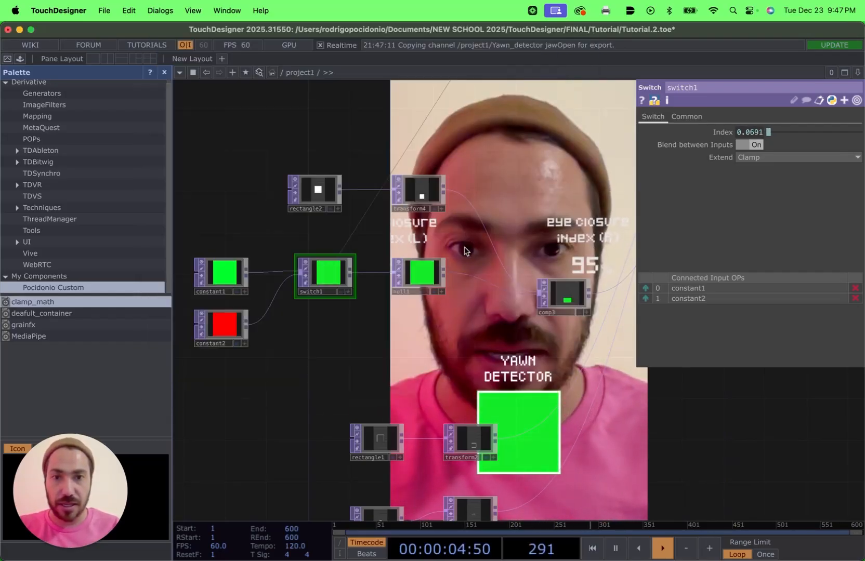
click(340, 354)
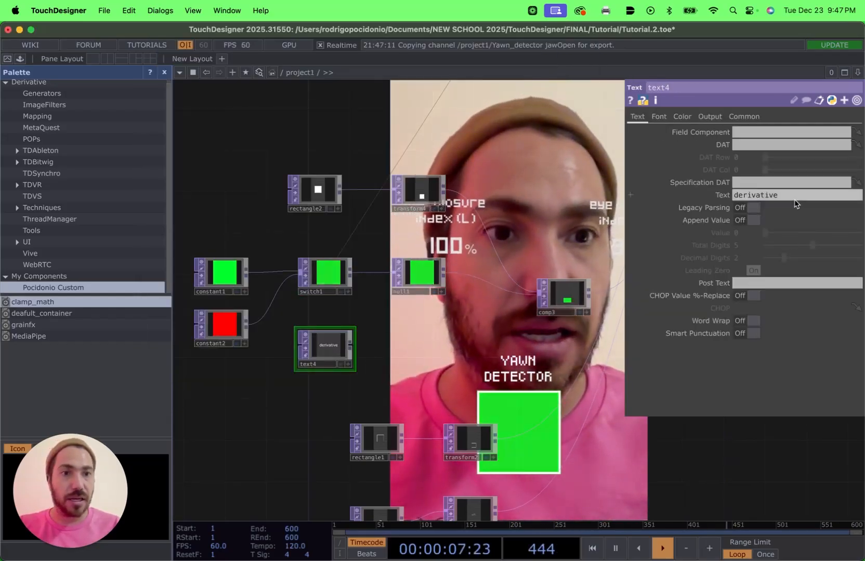
Replace the text of text4 with an exclamation mark.
key(BackSpace)
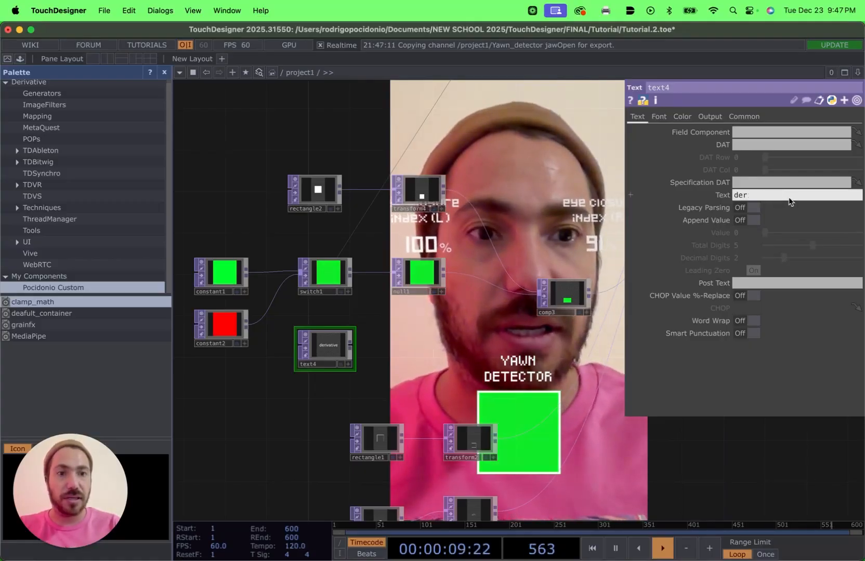
key(BackSpace)
key(BackSpace)
key(BackSpace)
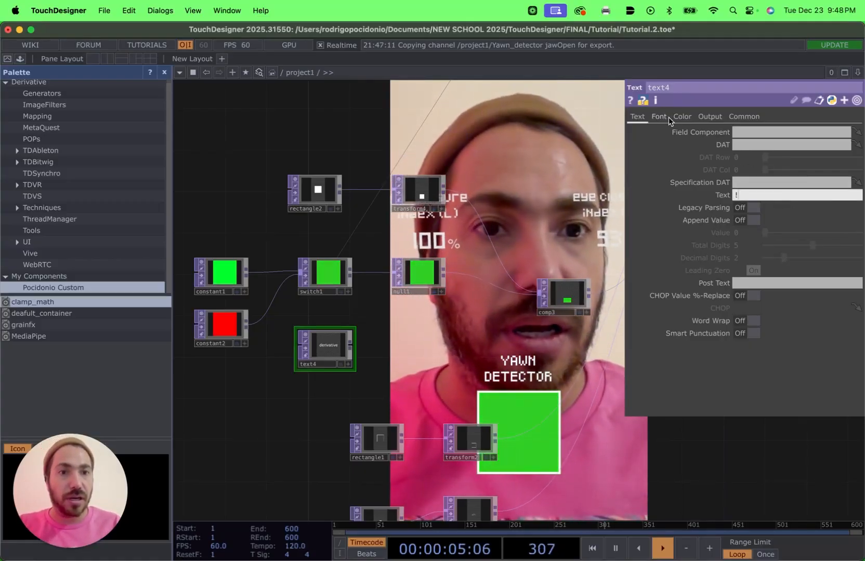
Set the font of text4 to Pixeled.
click(658, 117)
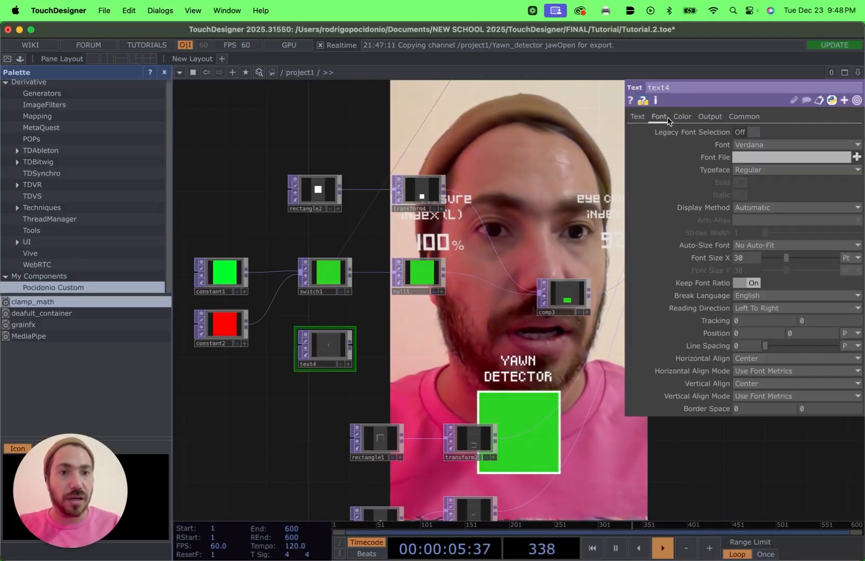
click(751, 145)
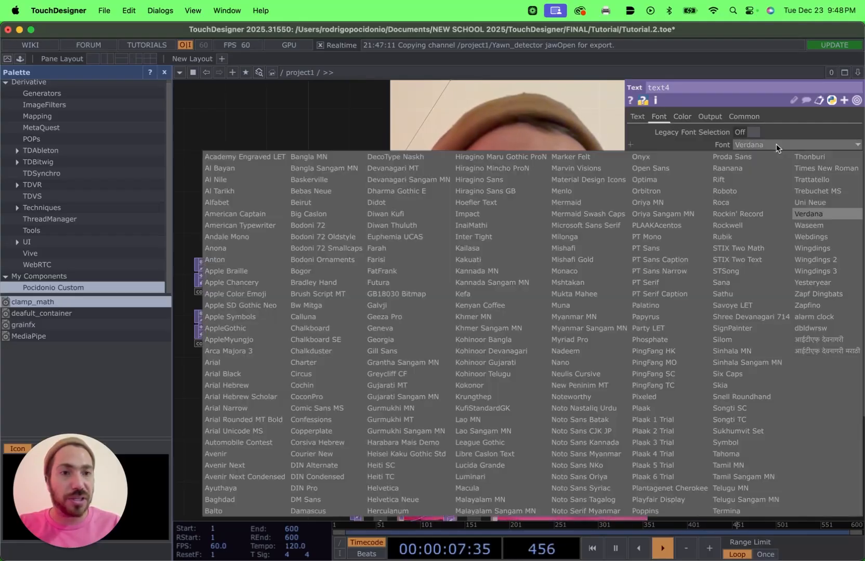
click(648, 397)
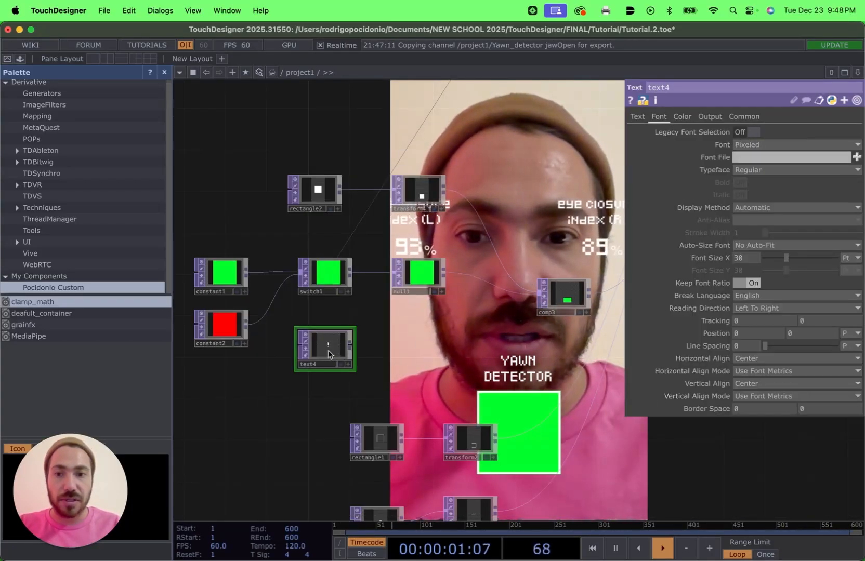
Set the font color of text4 to black.
click(642, 117)
click(682, 117)
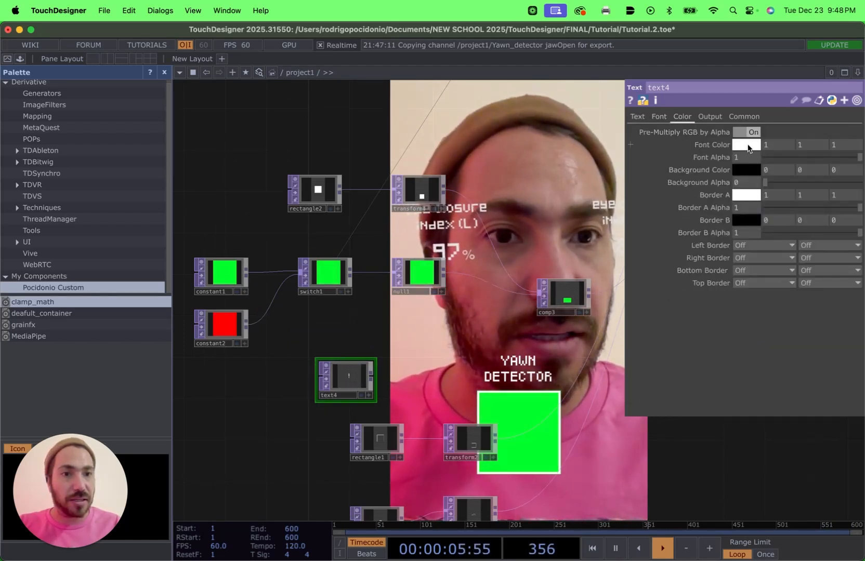
click(746, 145)
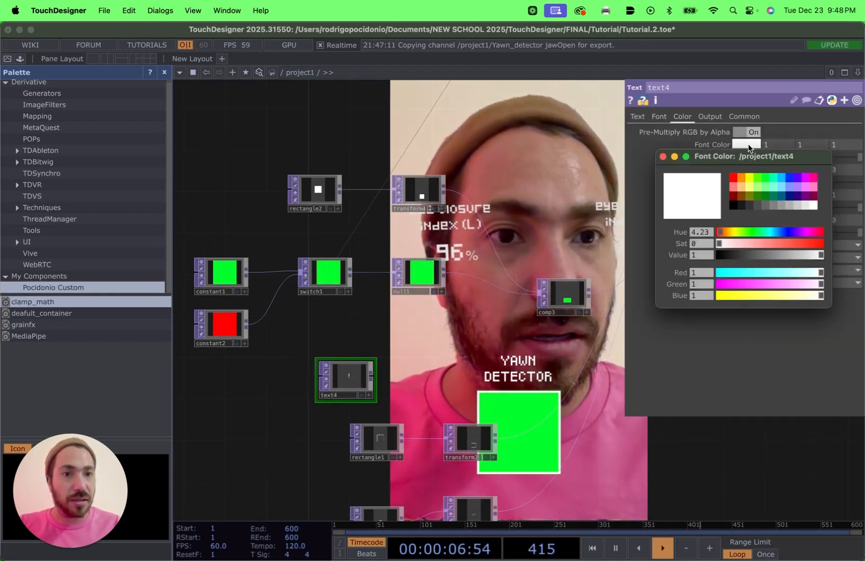
click(731, 207)
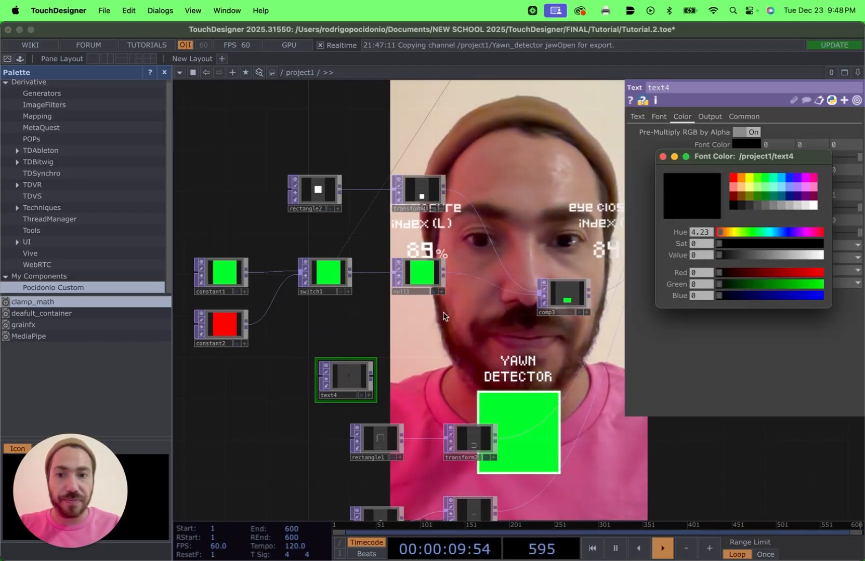
scroll(435, 368, down, 2)
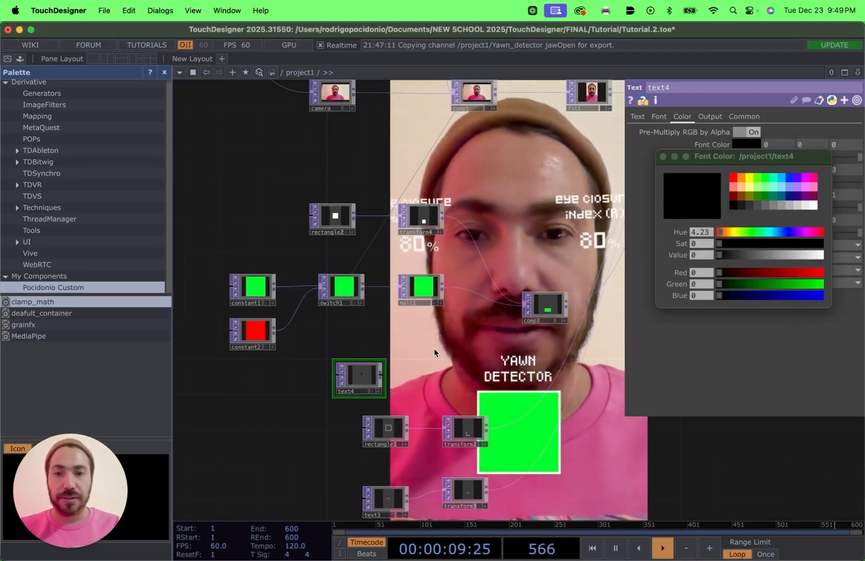
scroll(413, 336, up, 2)
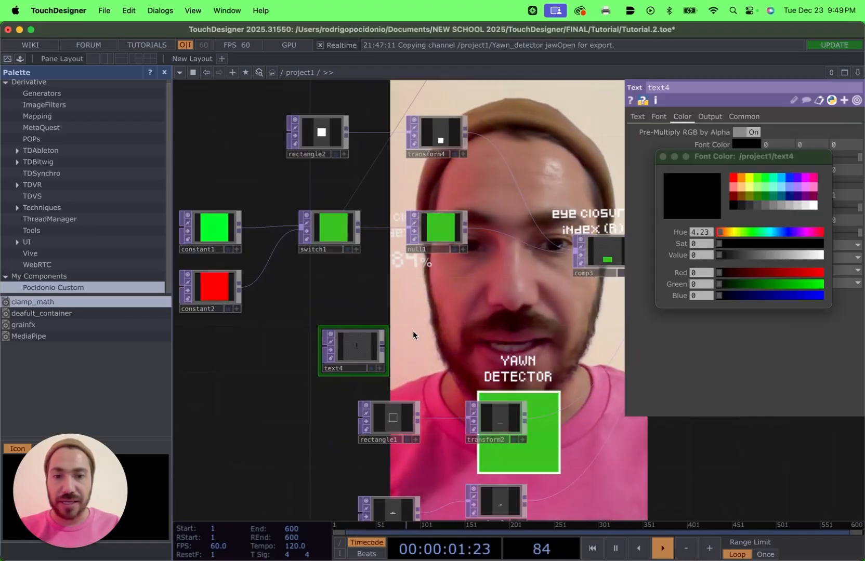
drag(422, 342, 427, 370)
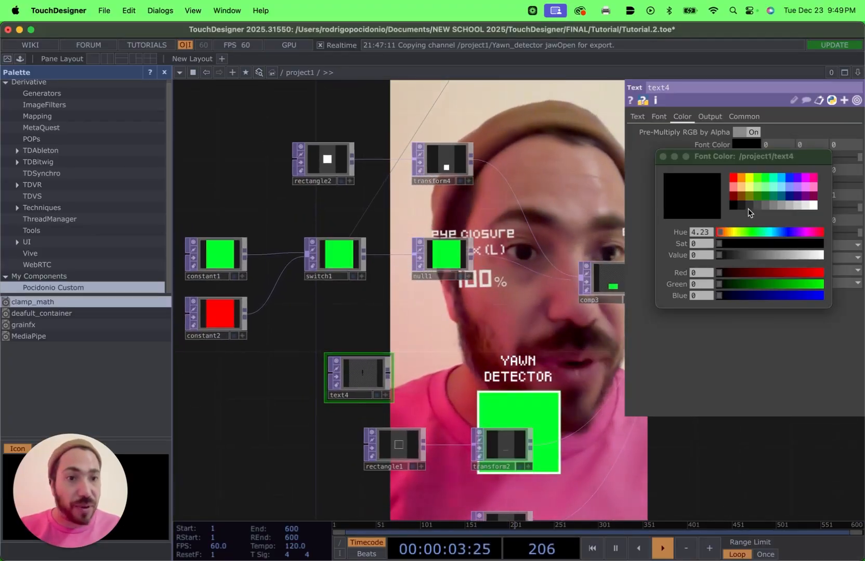
Try different green swatches, including 0.3647, 1, 0, as the font color of text4.
click(756, 177)
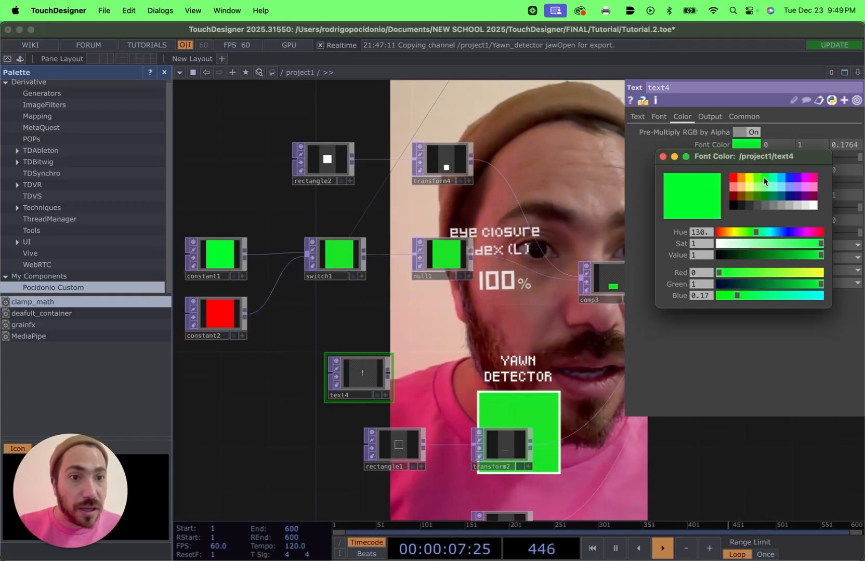
click(758, 178)
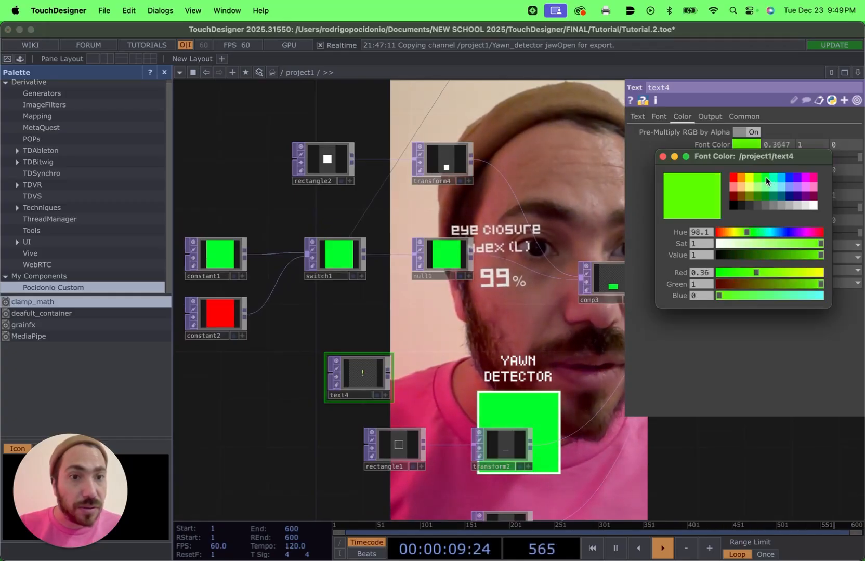
click(761, 178)
click(756, 177)
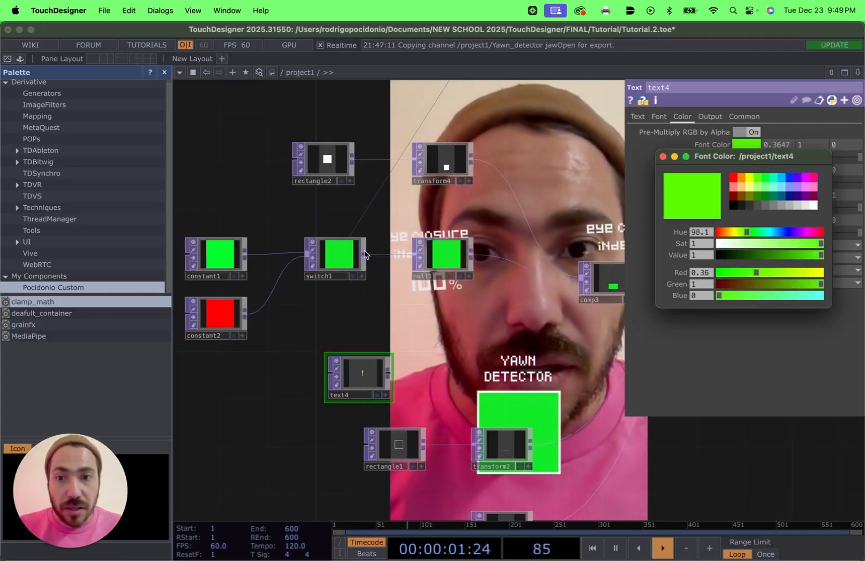
Set both the color of constant1 and the font color of text4 to green 0, 1, 0.1764.
click(345, 254)
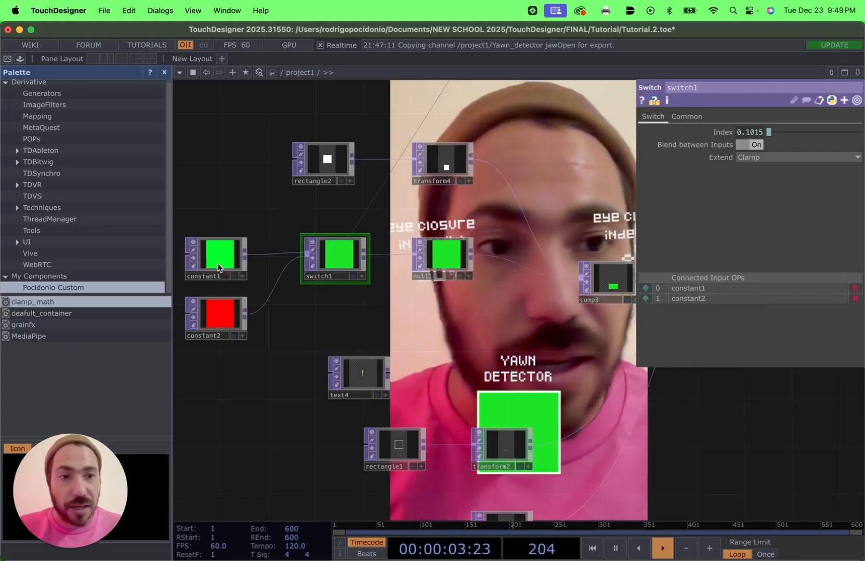
click(215, 255)
click(752, 130)
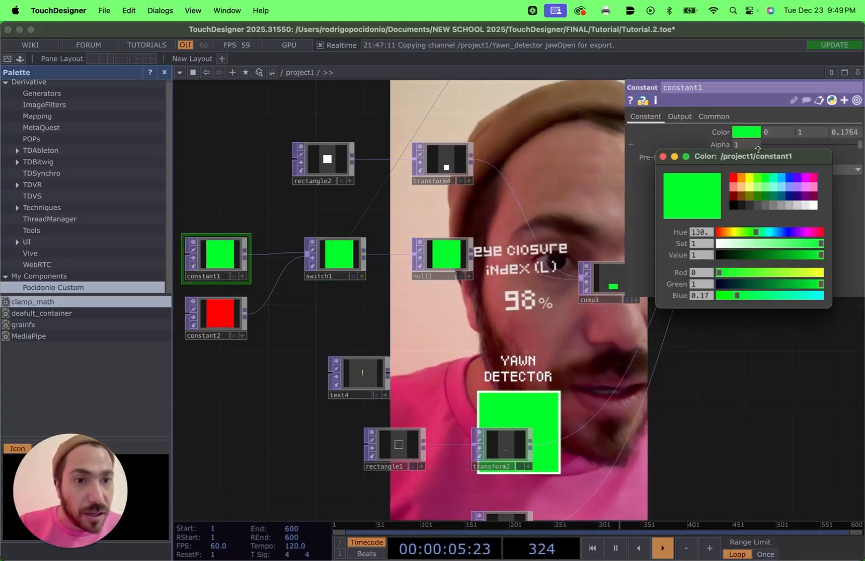
click(758, 177)
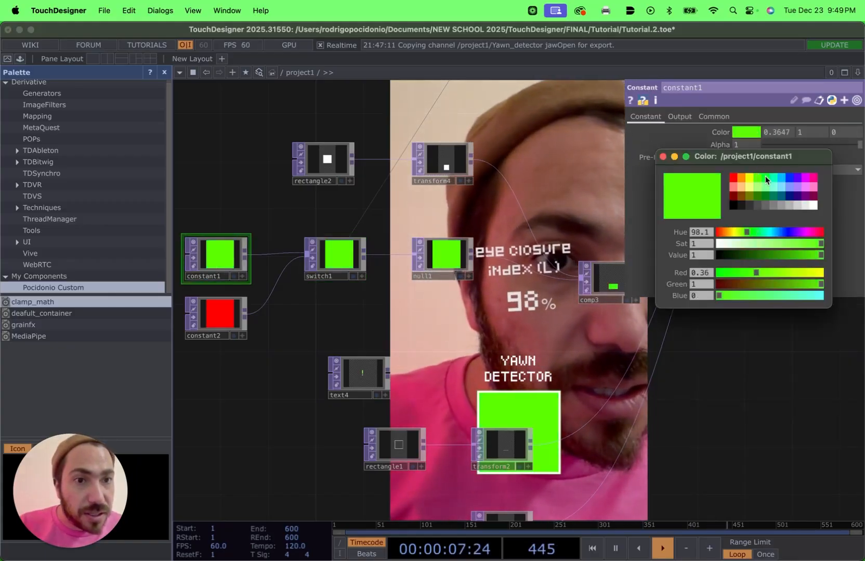
click(765, 176)
click(370, 369)
click(751, 144)
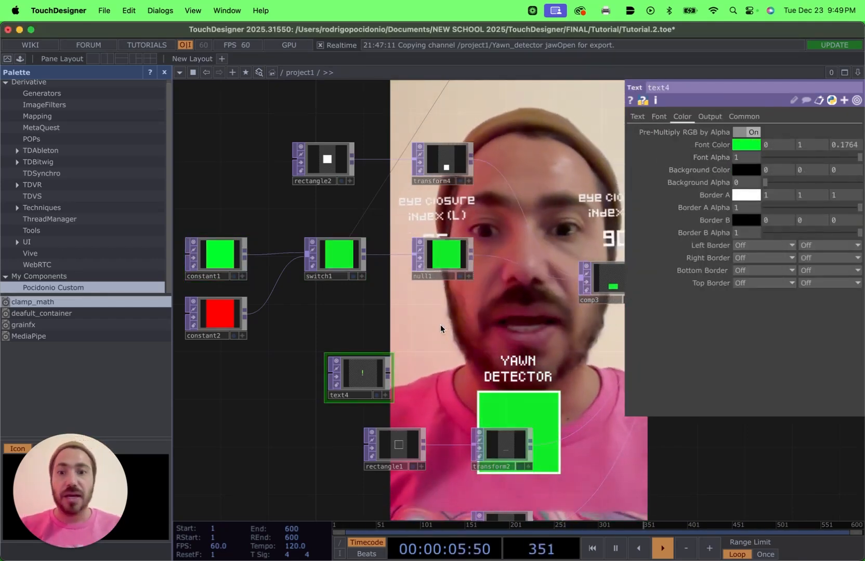
Disconnect constant1 from switch1, keeping constant2 as its only input.
drag(439, 312, 459, 252)
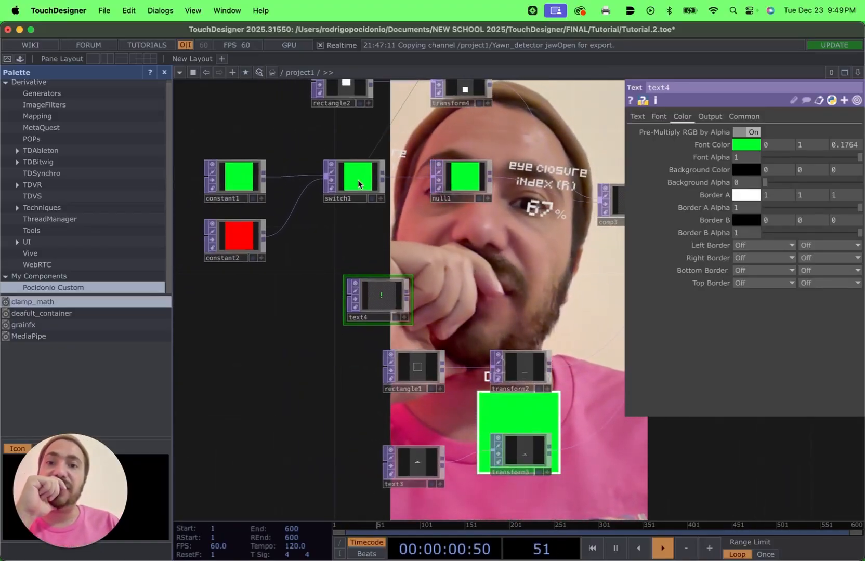
click(357, 180)
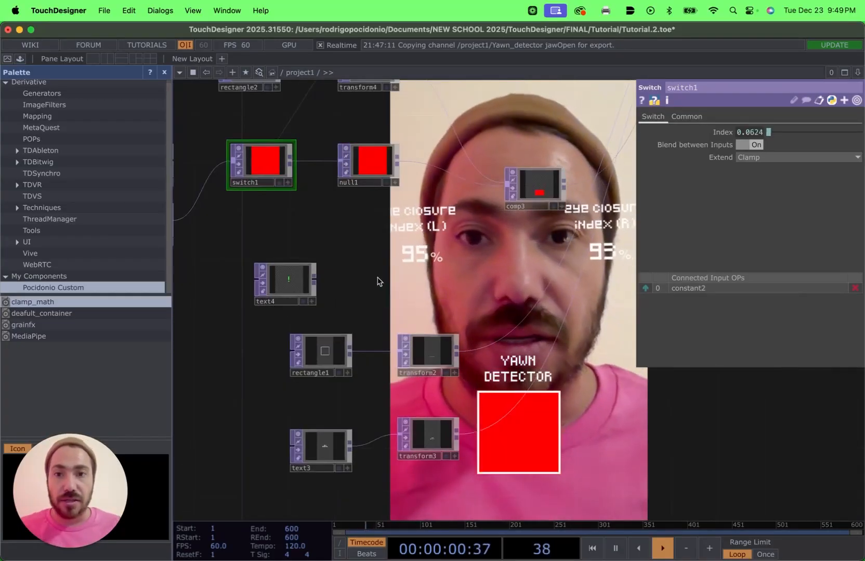
drag(377, 281, 309, 317)
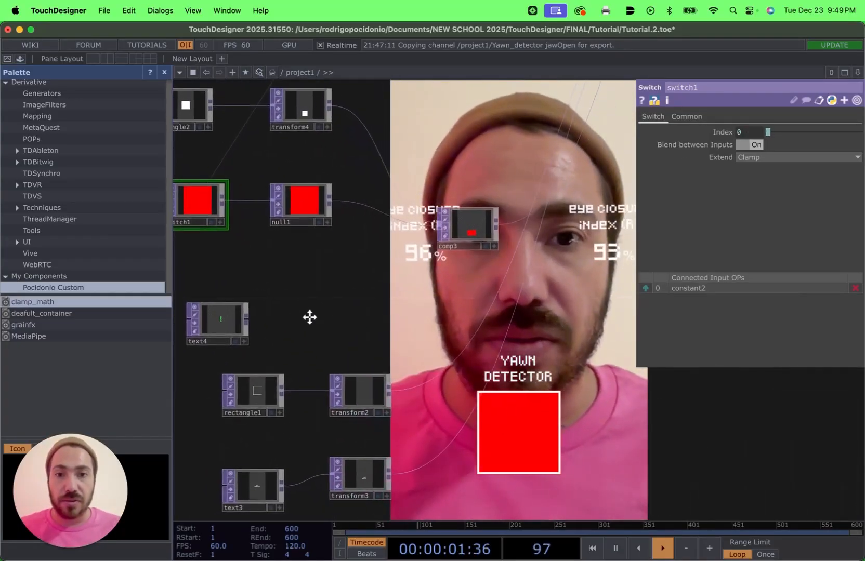
Add a Transform TOP to the output of text4.
click(246, 321)
click(492, 296)
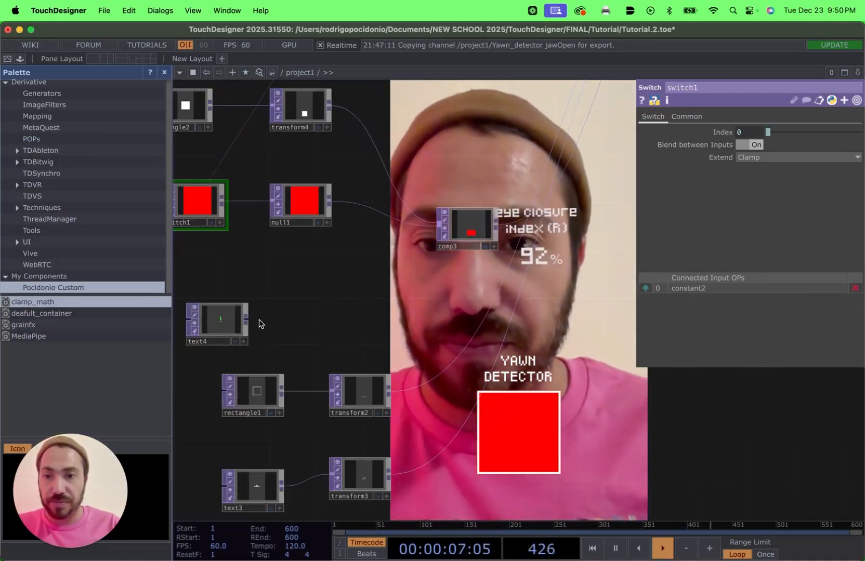
click(249, 324)
text(tra)
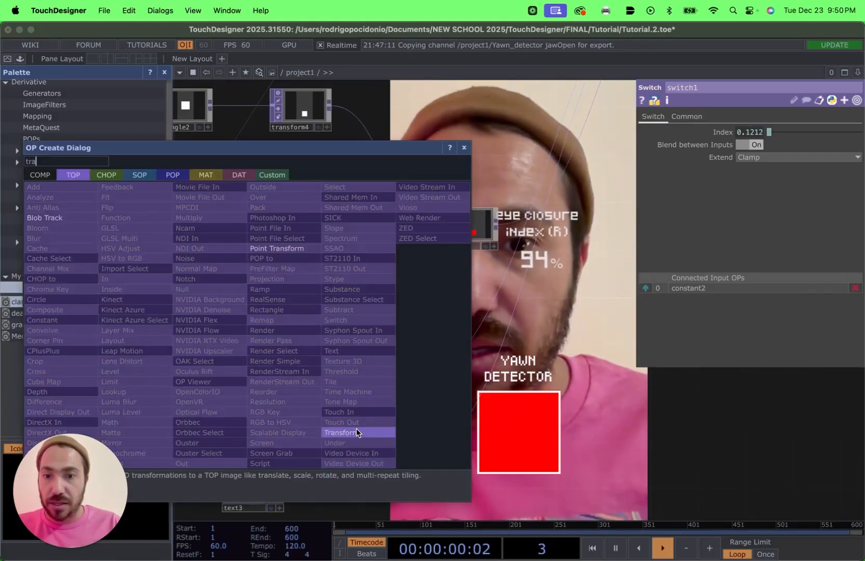
click(356, 433)
click(338, 326)
Connect transform5 to the comp2 Composite and move it above fit1 in the input order.
scroll(356, 326, right, 5)
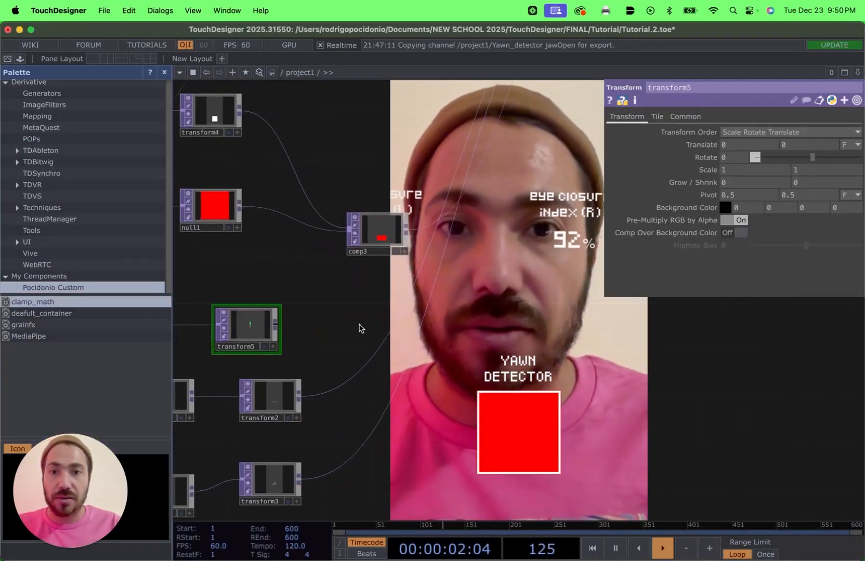
scroll(359, 329, down, 4)
scroll(419, 317, down, 3)
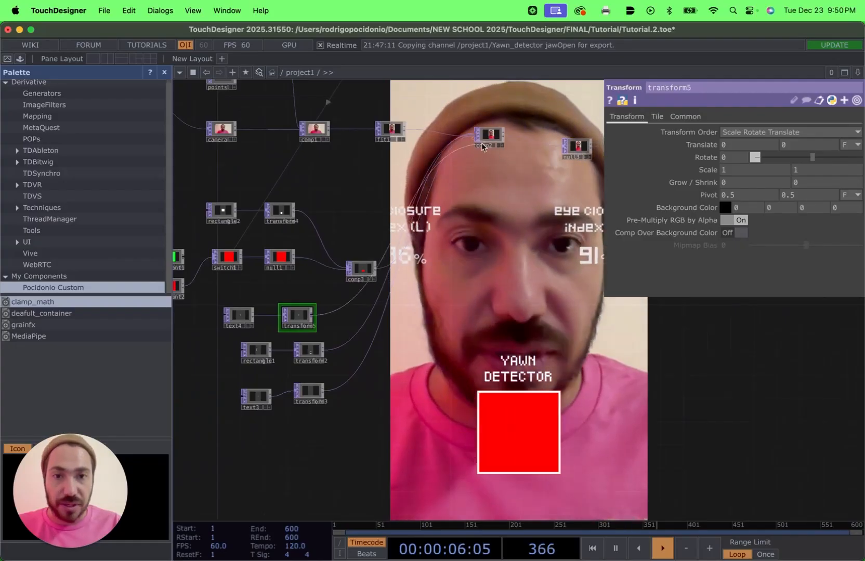
scroll(333, 315, up, 3)
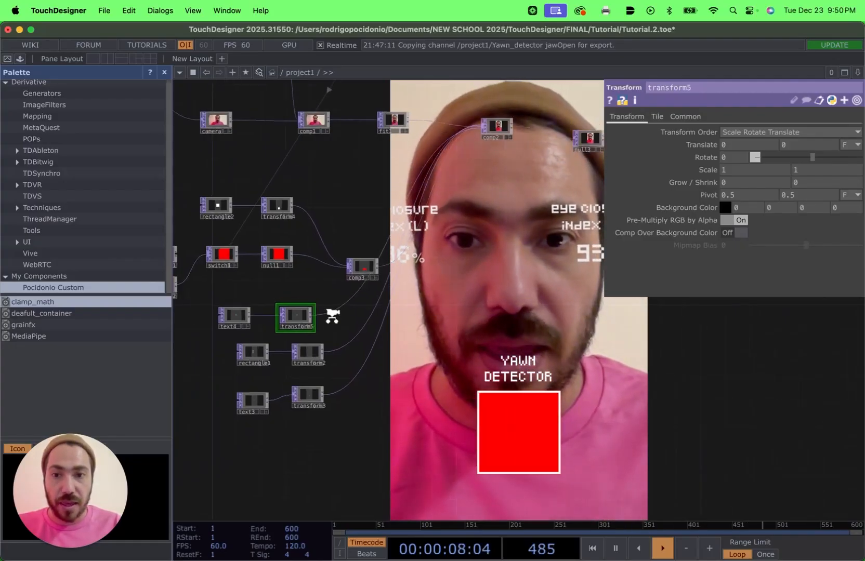
drag(497, 251, 514, 318)
scroll(516, 299, down, 2)
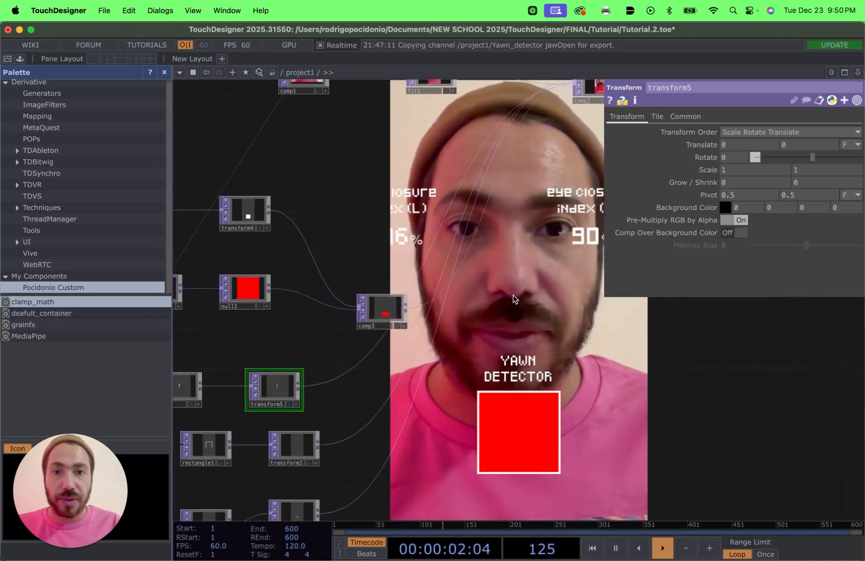
click(581, 127)
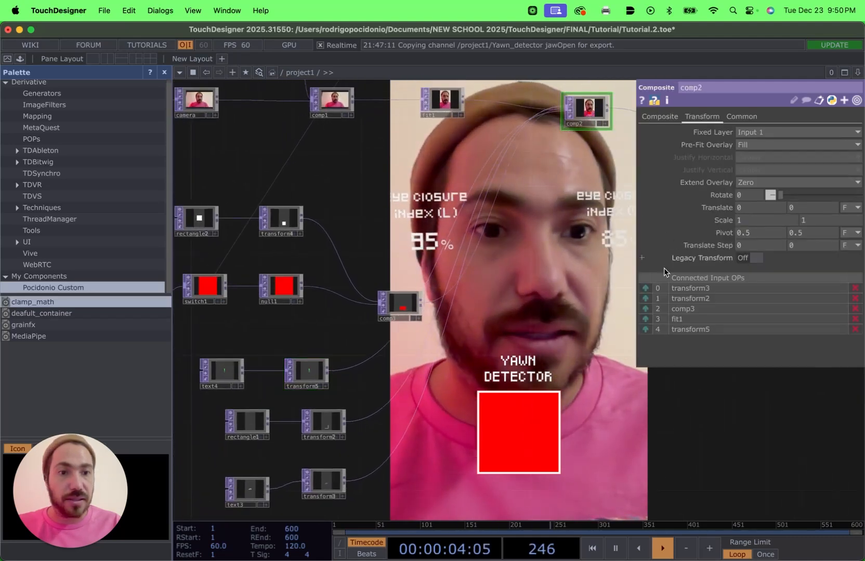
click(647, 330)
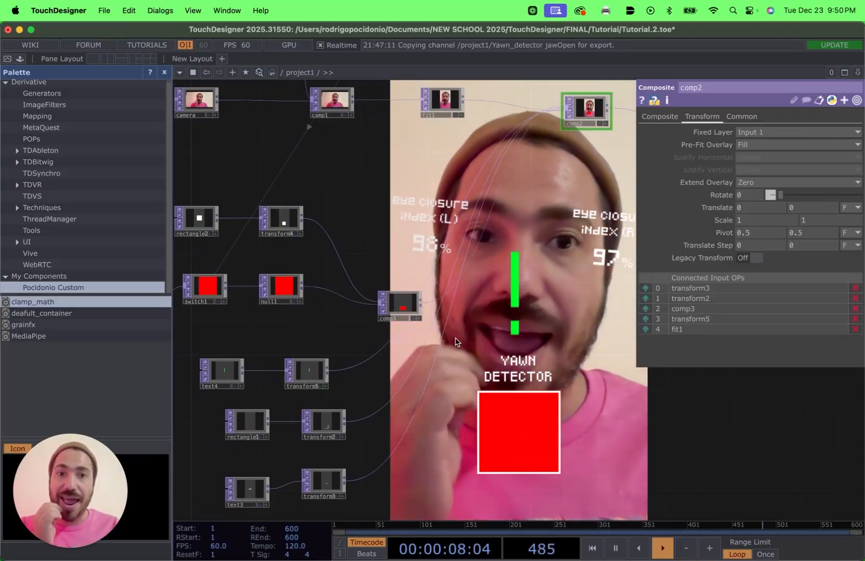
Set the Output Resolution of text4 to Parent Panel Size.
click(222, 370)
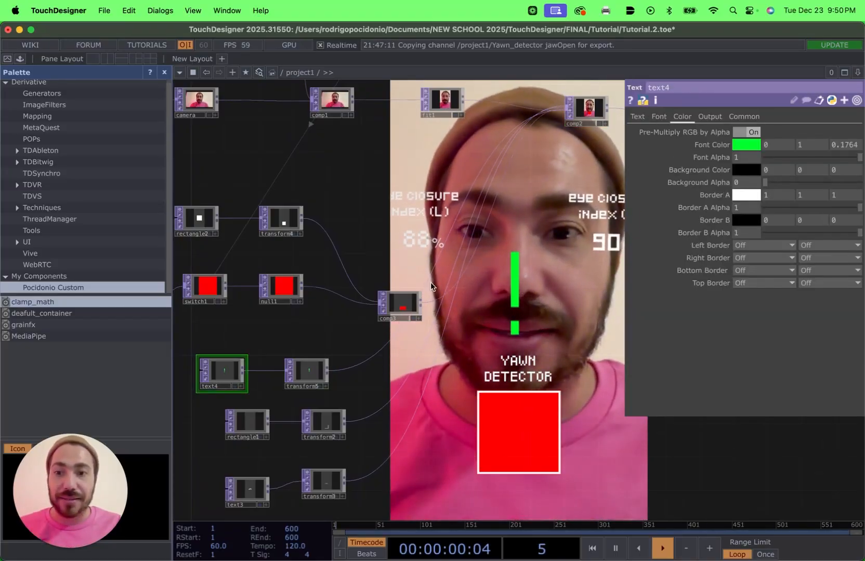
click(744, 117)
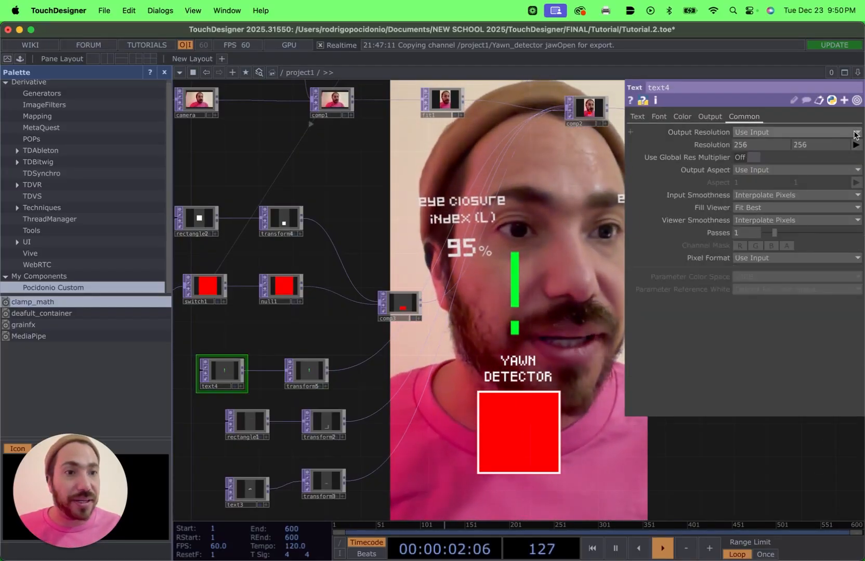
click(764, 258)
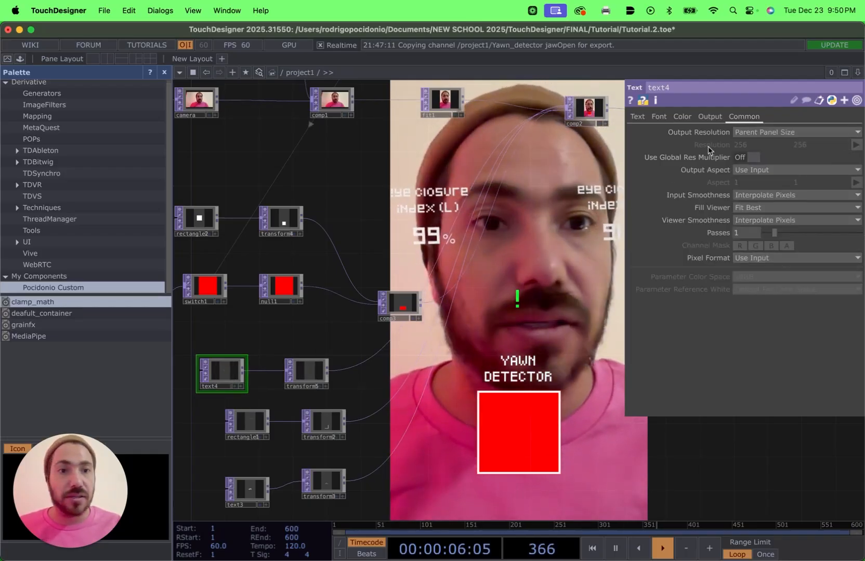
Increase the Font Size X of text4 to 71.9 points.
click(636, 116)
click(637, 118)
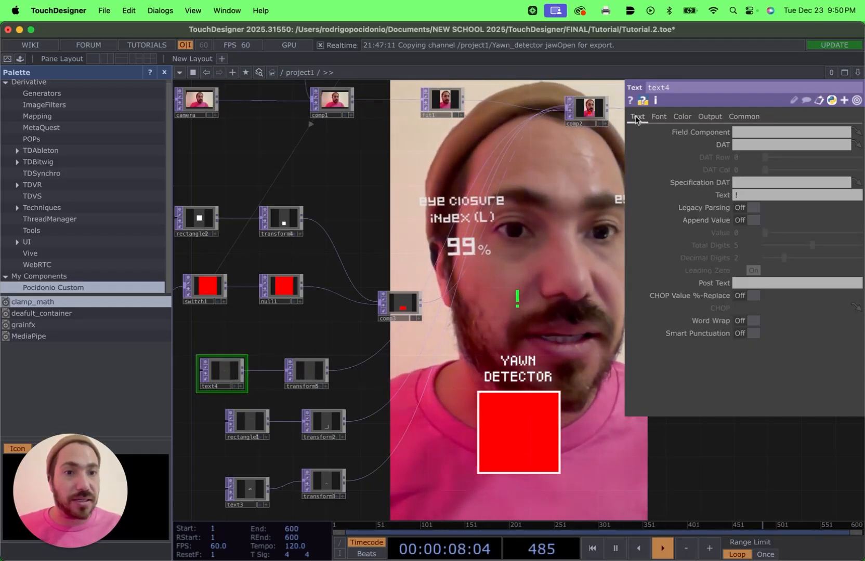
click(659, 117)
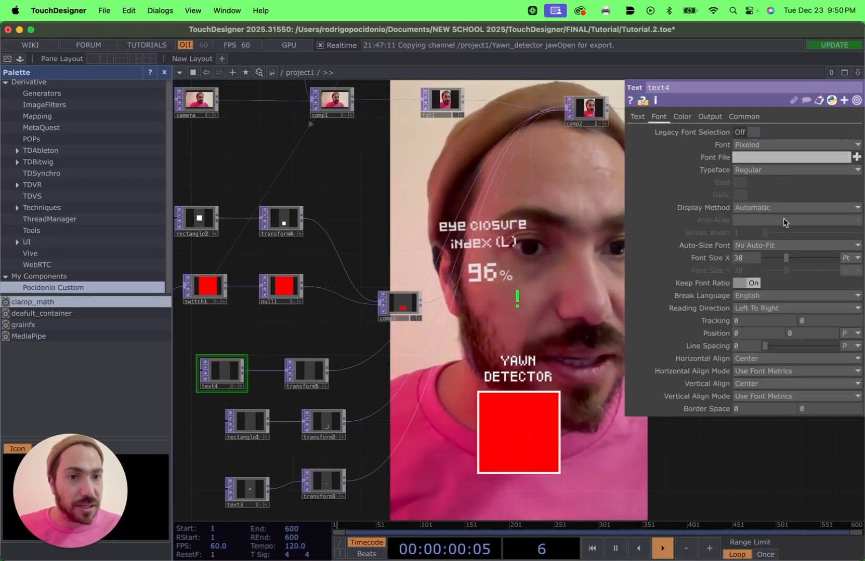
drag(786, 258, 816, 261)
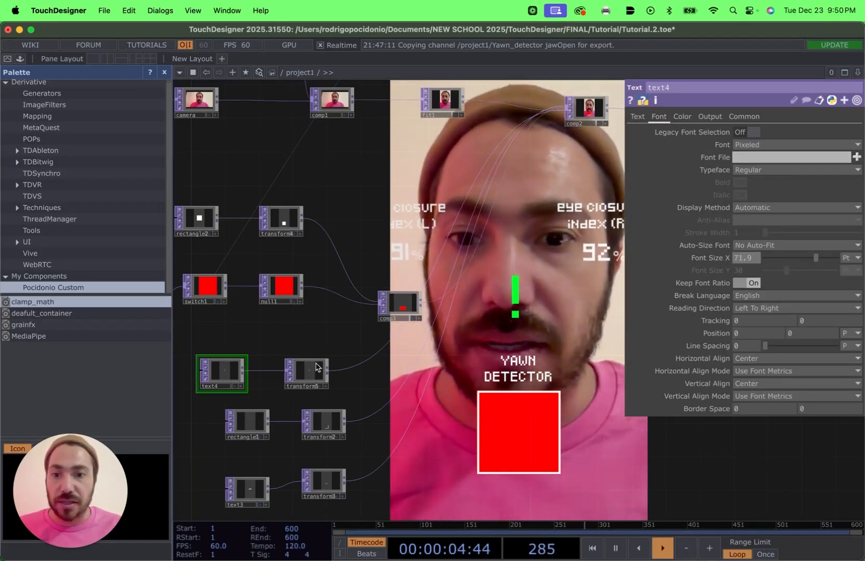
Align the transform5 node above transform2 and set its vertical Translate to -0.3, placing the exclamation mark in the red square.
click(294, 376)
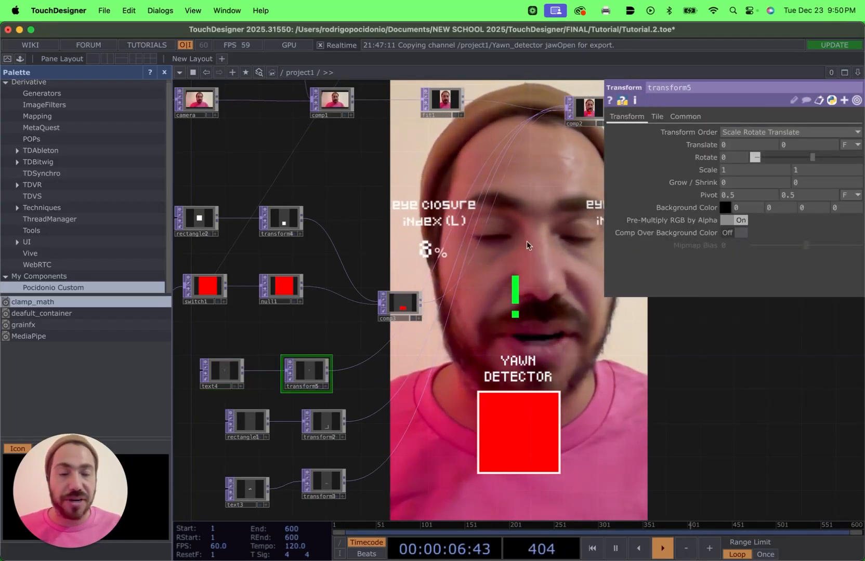
drag(362, 368, 402, 335)
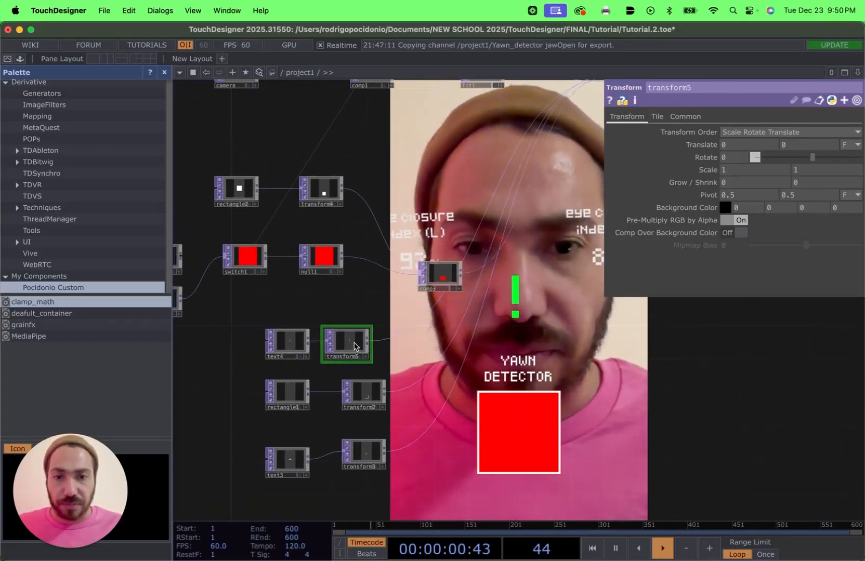
drag(357, 343, 374, 343)
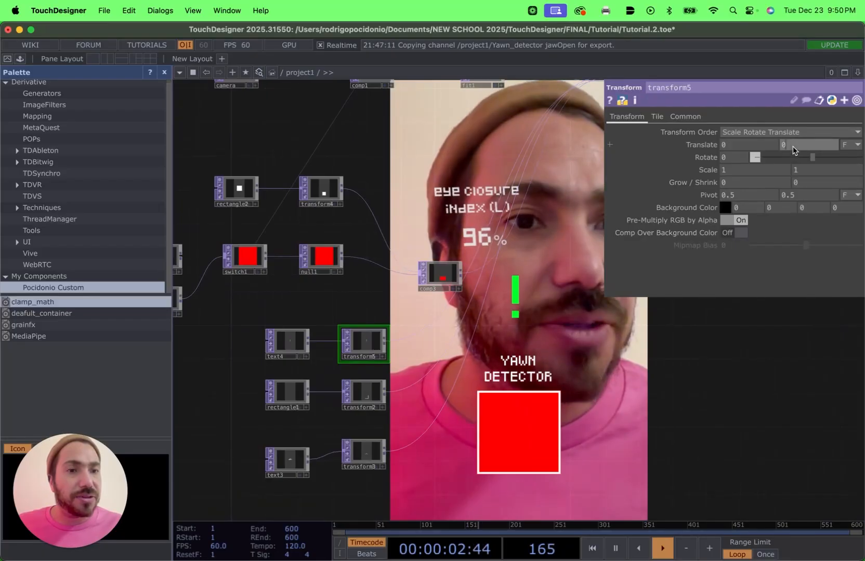
mouse_move(793, 147)
middle_down()
mouse_move(790, 162)
mouse_move(791, 129)
middle_up()
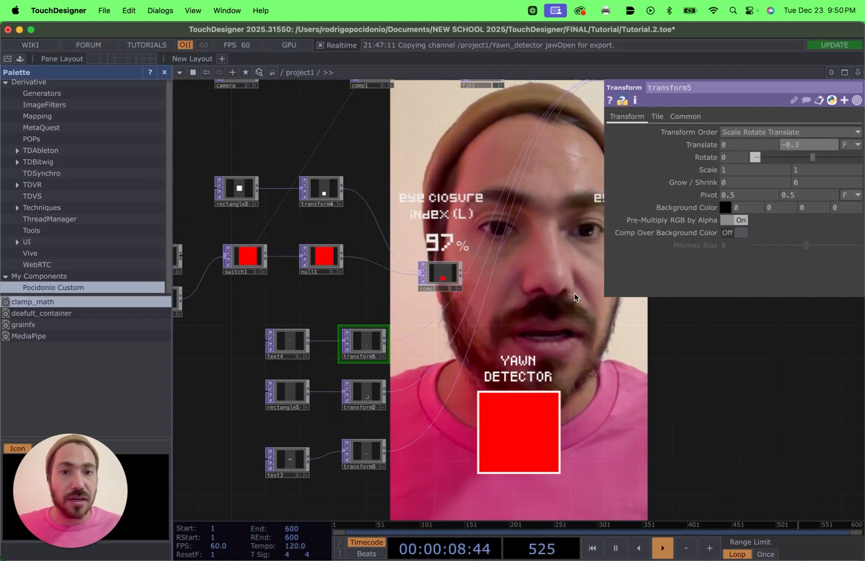
Set transform5's Translate to 0.018 and -0.308 and its Scale to 1.22 on both axes.
drag(564, 294, 447, 333)
click(503, 117)
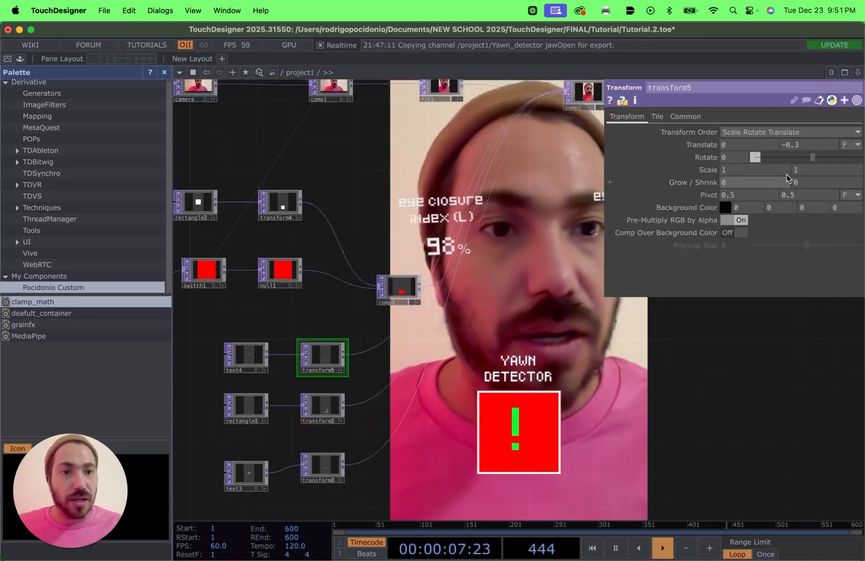
middle_drag(806, 148, 753, 128)
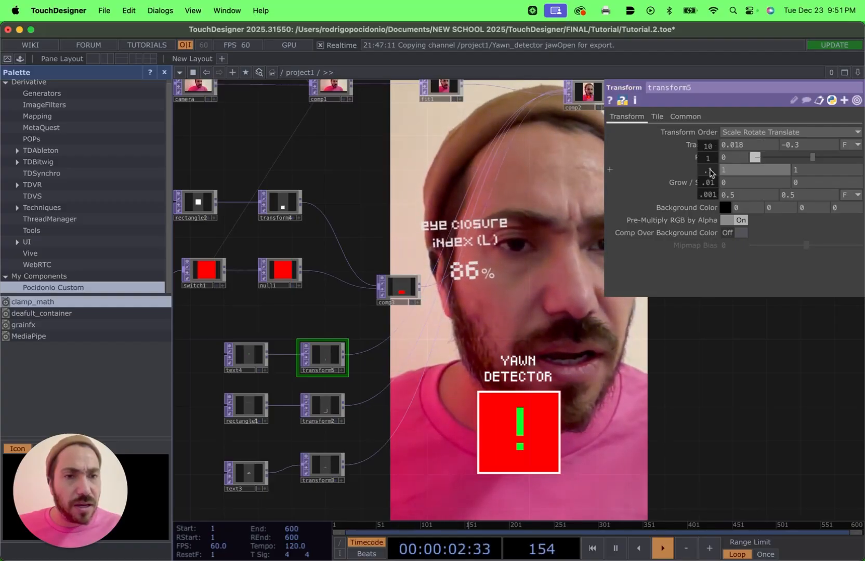
middle_drag(711, 173, 707, 153)
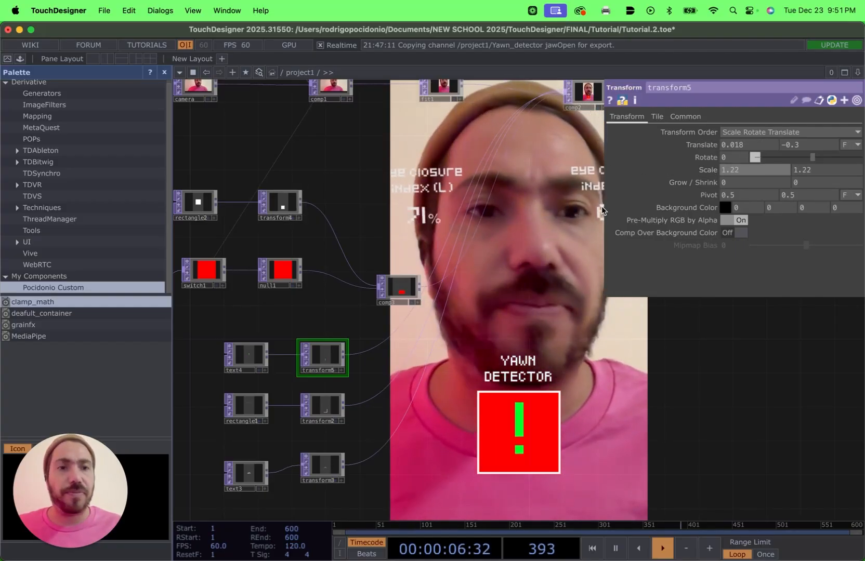
middle_drag(797, 150, 793, 125)
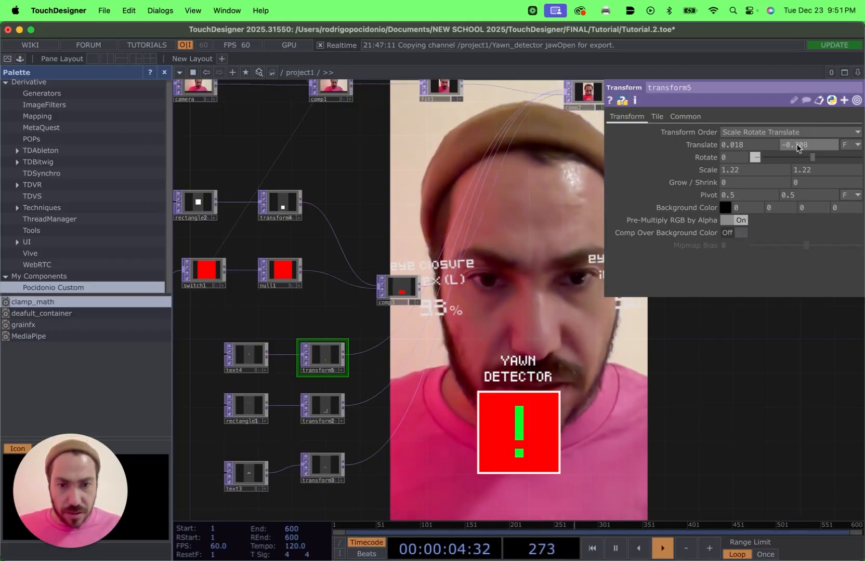
Examine the exclamation mark's size and centring inside the red square in the comp2 viewer.
scroll(544, 459, up, 5)
scroll(545, 454, down, 5)
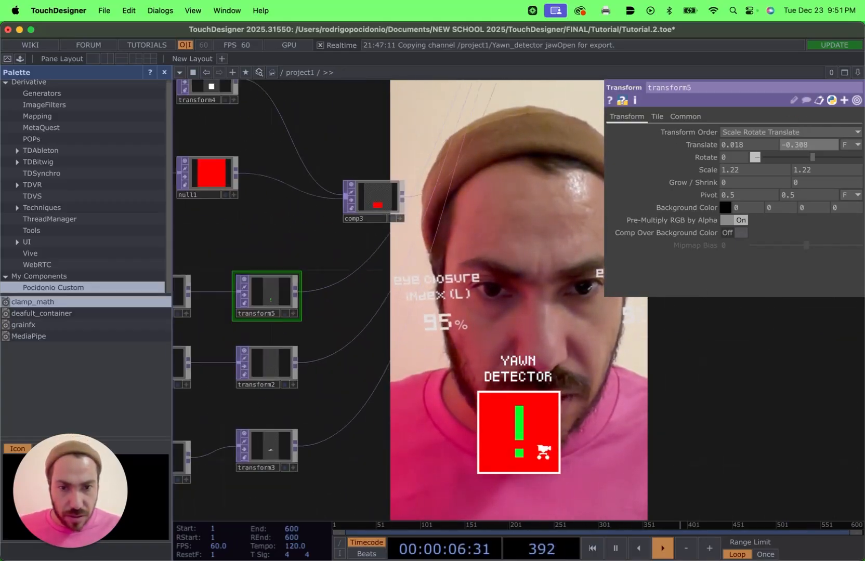
scroll(488, 275, up, 5)
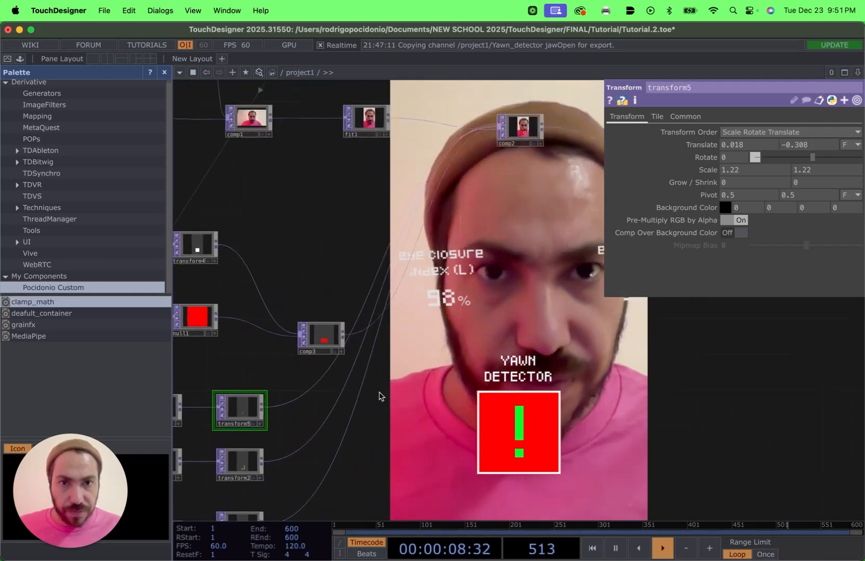
scroll(482, 225, up, 5)
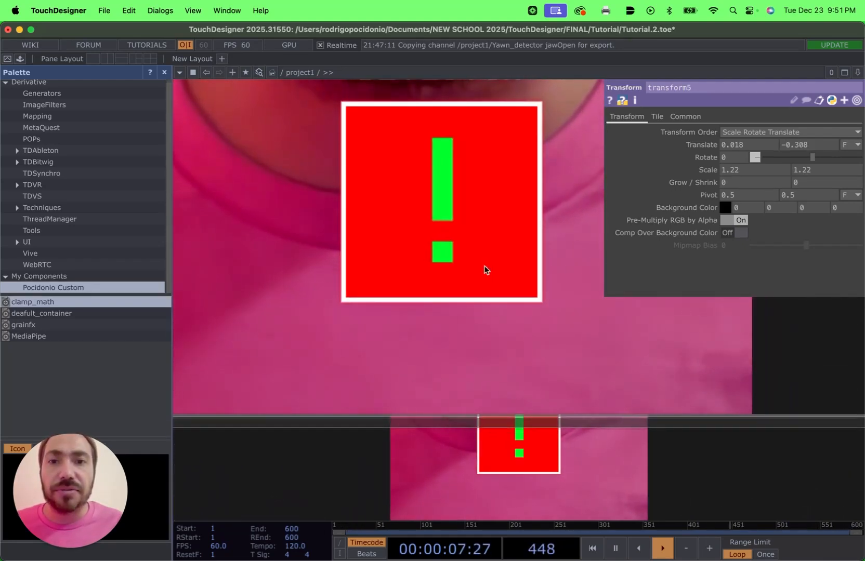
scroll(486, 266, down, 8)
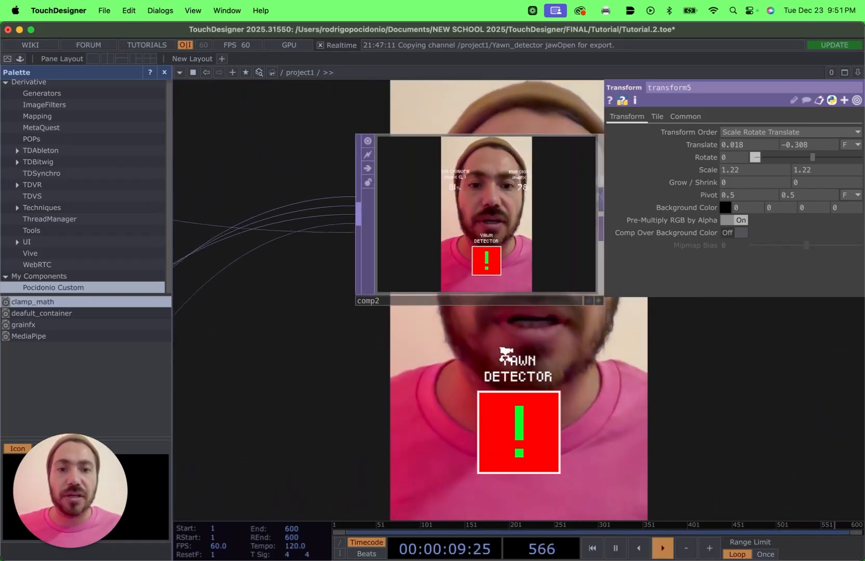
scroll(393, 444, down, 8)
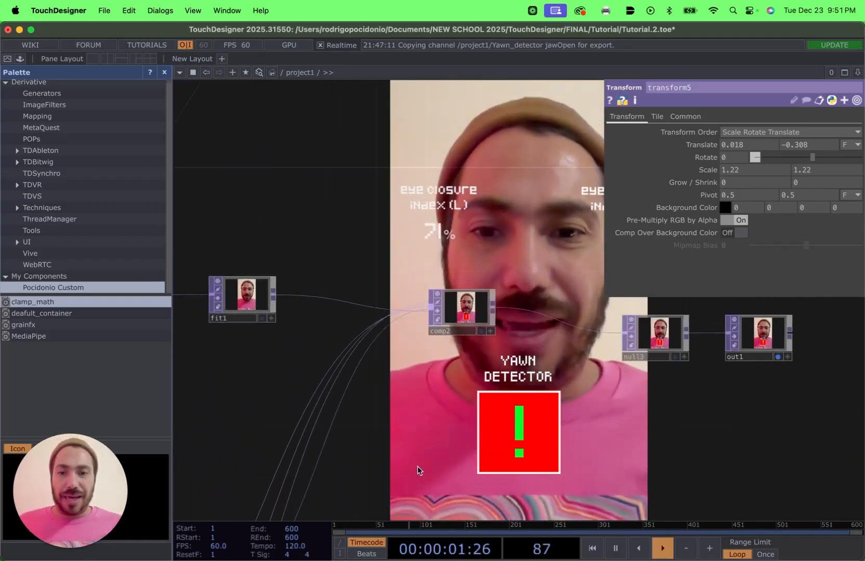
scroll(424, 479, down, 6)
Change the Font of text4 to Arial Black.
drag(409, 475, 489, 335)
drag(332, 384, 366, 320)
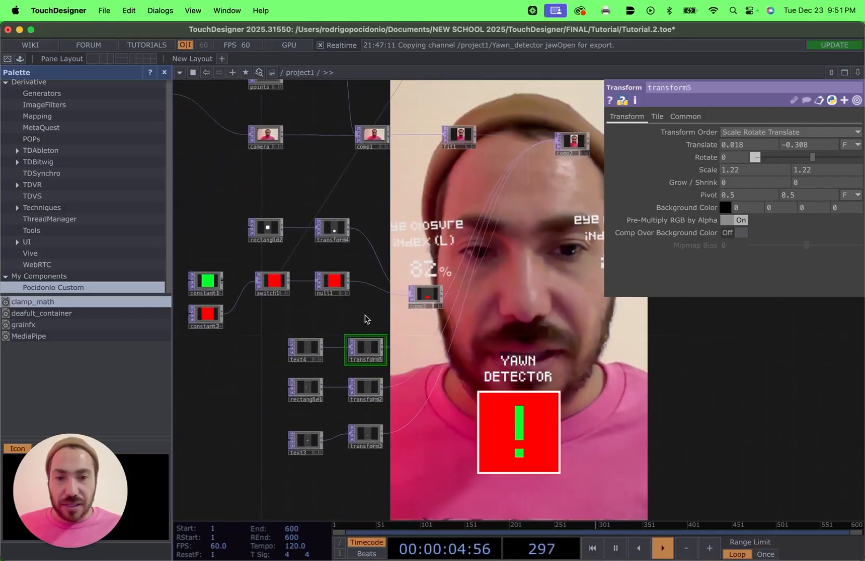
click(308, 357)
scroll(367, 353, up, 3)
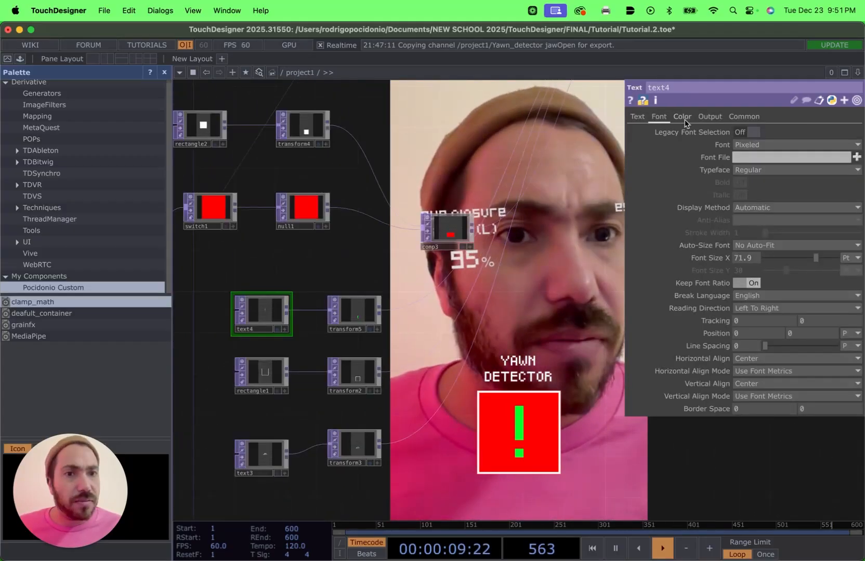
click(713, 116)
click(659, 116)
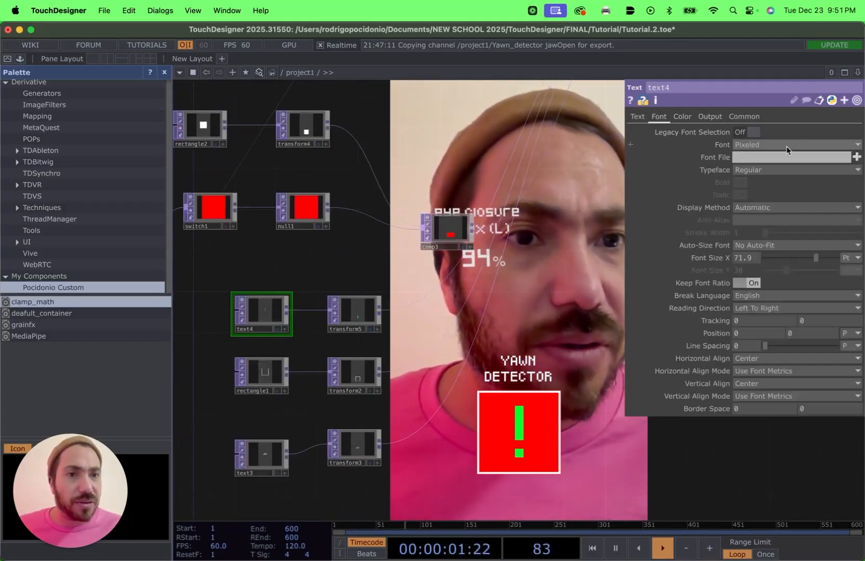
click(857, 144)
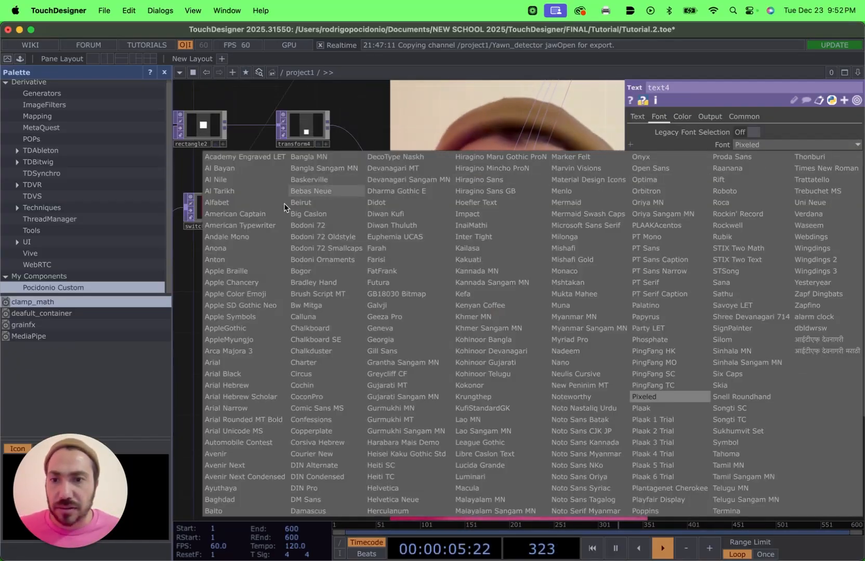
click(221, 363)
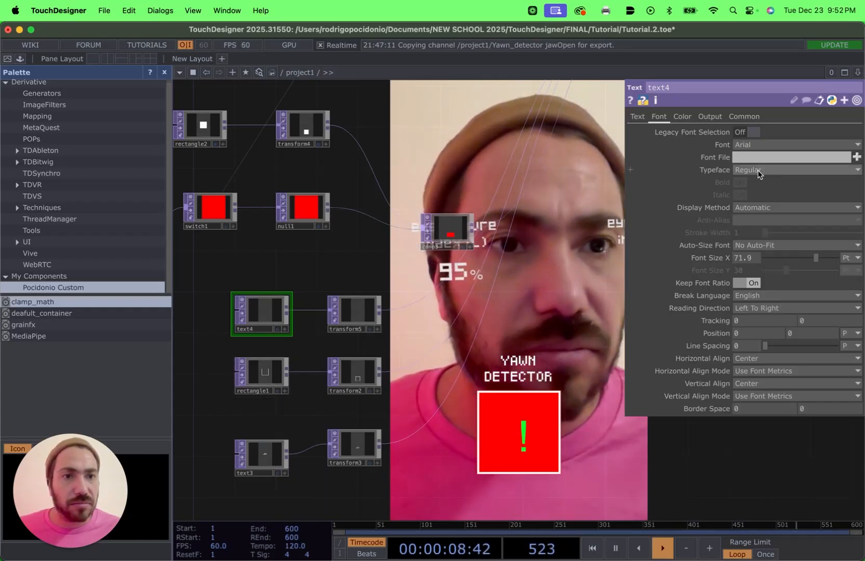
click(857, 145)
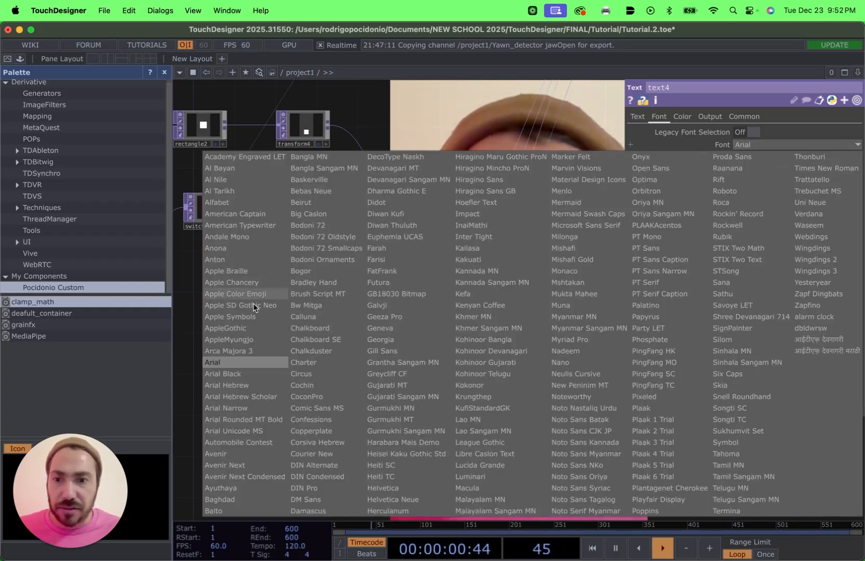
click(238, 374)
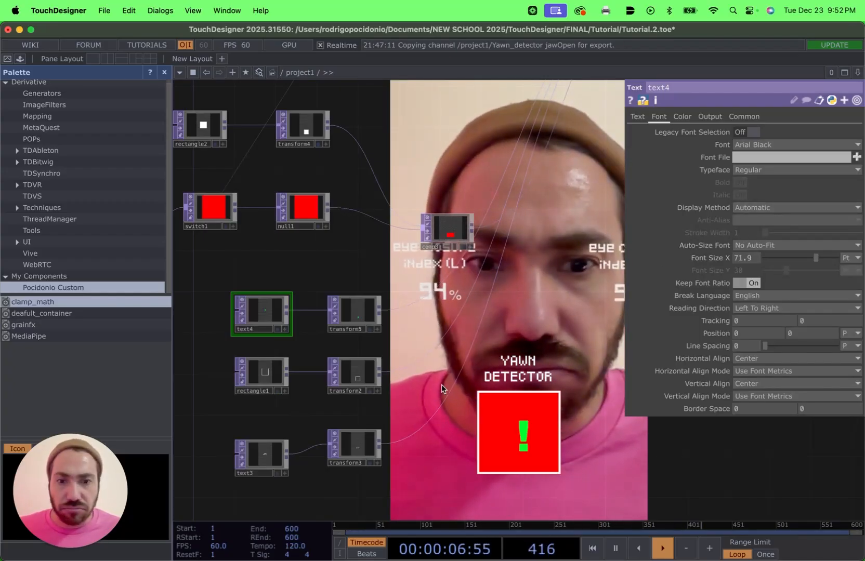
Enlarge and re-centre the exclamation mark by setting transform5's Scale to 1.62 and 1.9 and its Translate to 0.007 and -0.298.
click(363, 319)
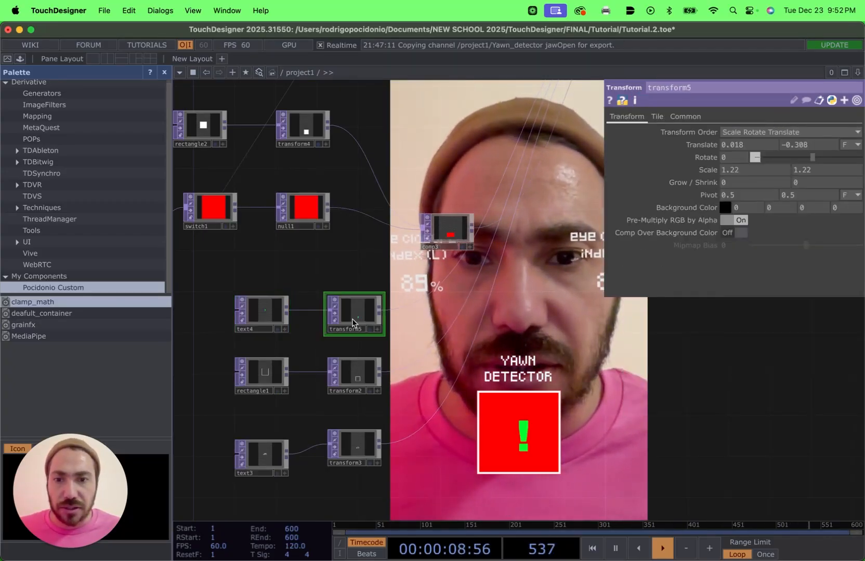
middle_click(800, 178)
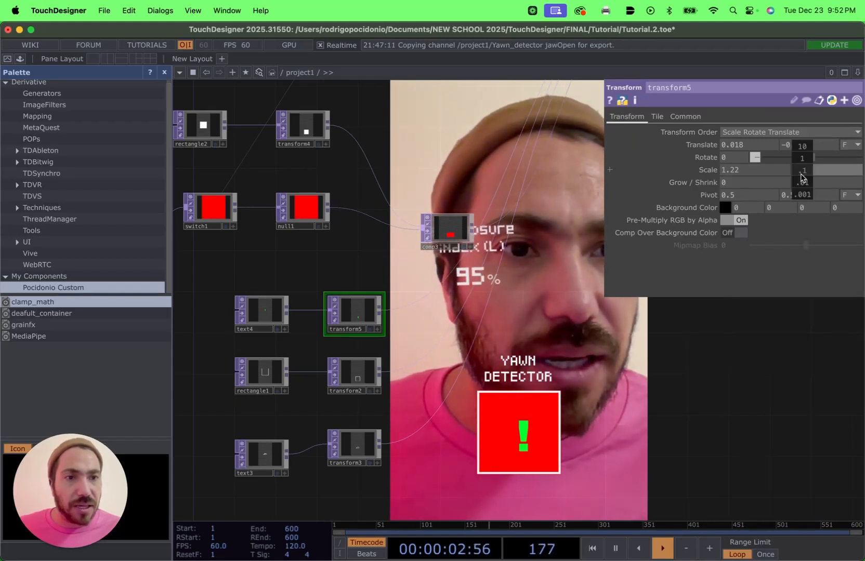
middle_drag(800, 178, 806, 149)
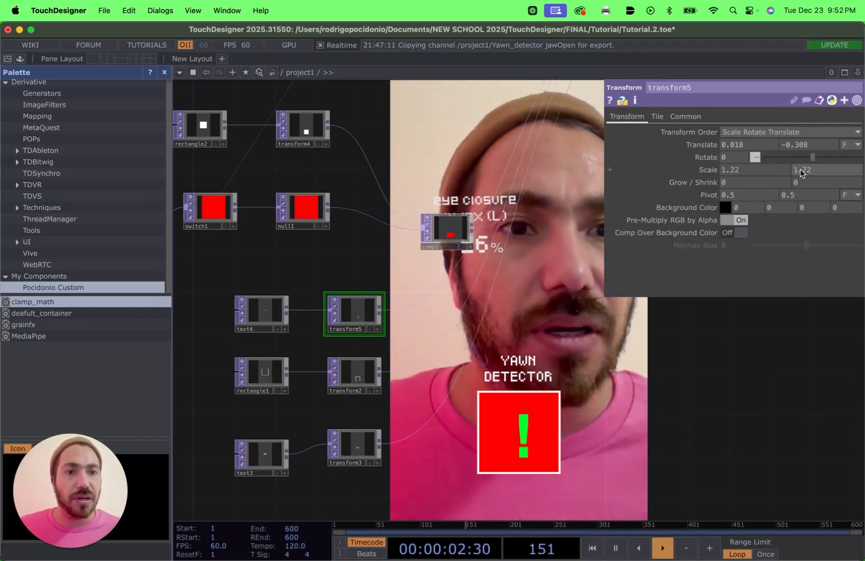
text(1.)
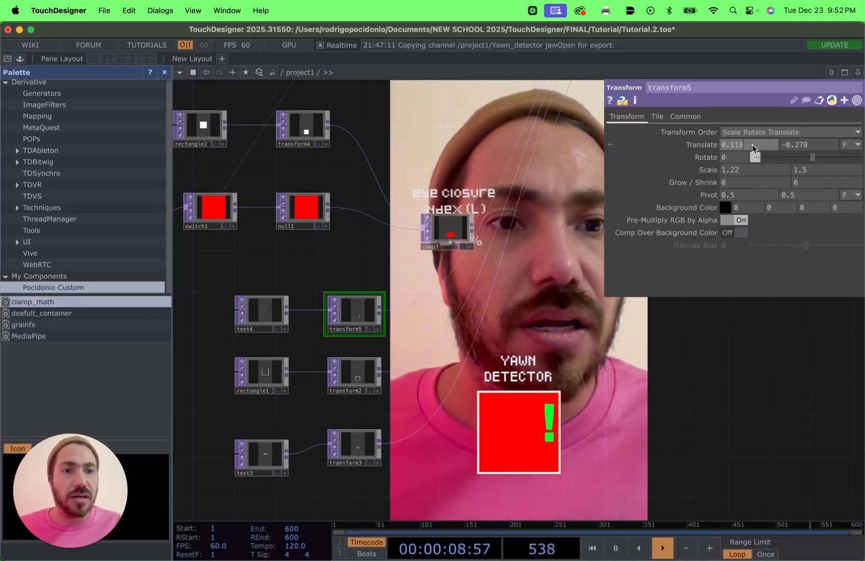
middle_drag(751, 145, 760, 133)
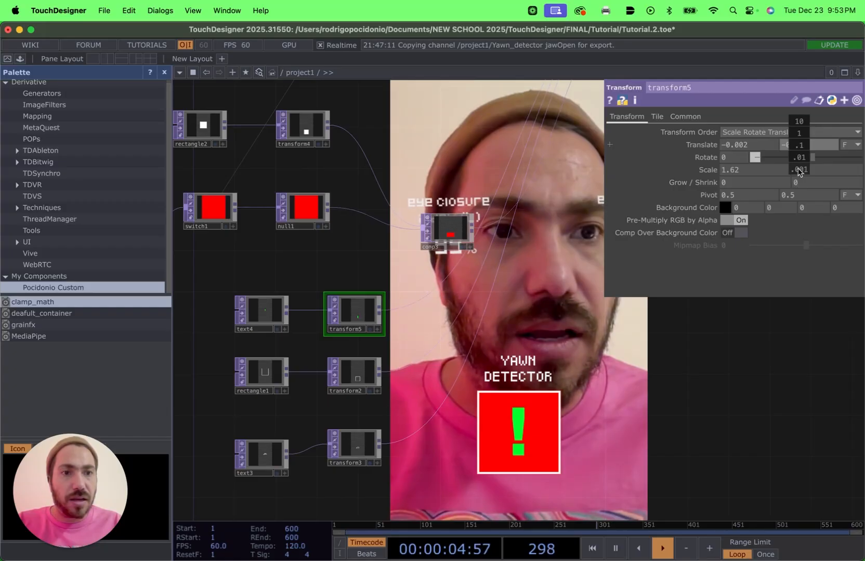
mouse_move(799, 172)
mouse_down()
mouse_move(791, 172)
mouse_move(801, 172)
mouse_up()
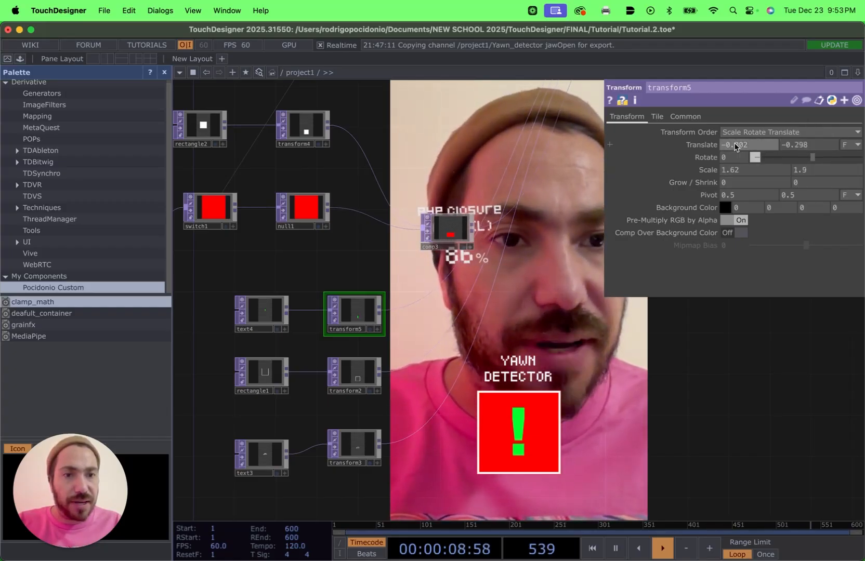
drag(736, 169, 729, 169)
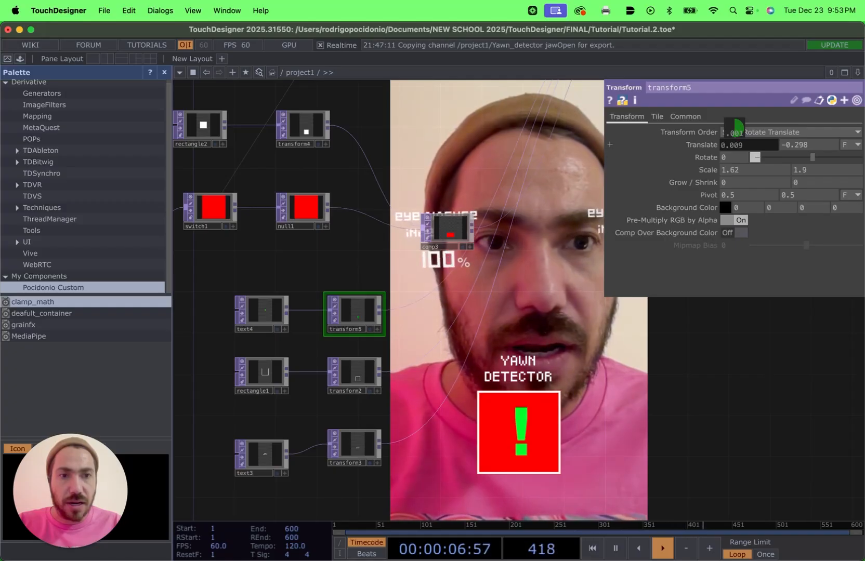
drag(739, 128, 738, 128)
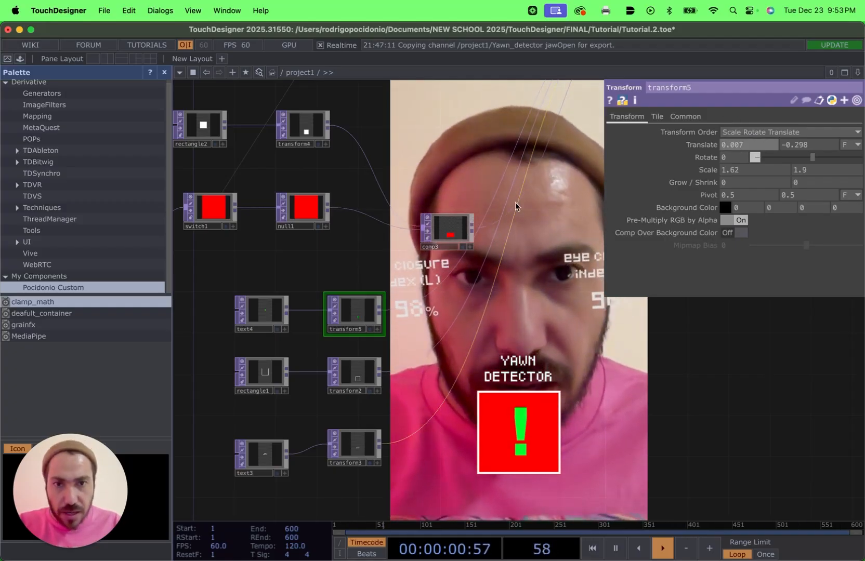
Check the exclamation mark's centring up close in comp2 and set transform5's horizontal Translate to 0.004.
drag(541, 145, 338, 339)
scroll(452, 236, up, 10)
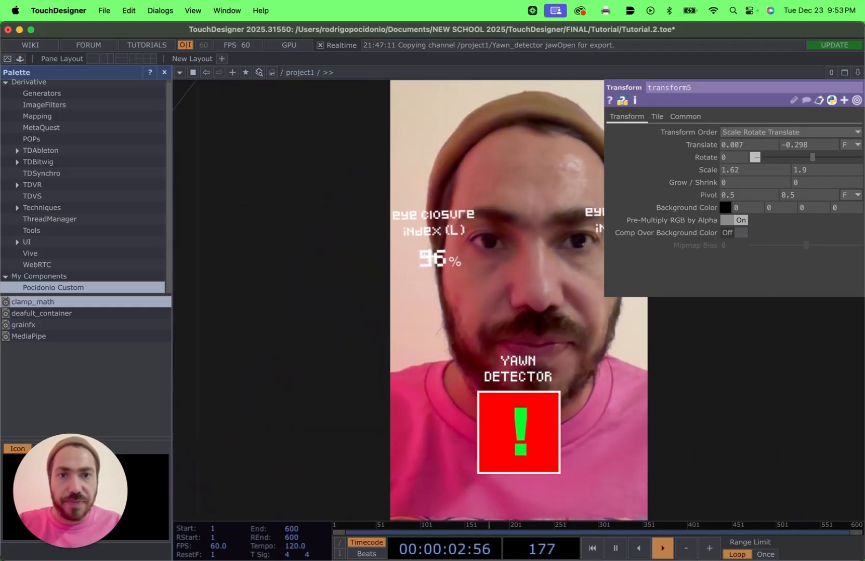
drag(458, 236, 414, 275)
drag(454, 187, 375, 312)
drag(435, 279, 374, 363)
scroll(368, 281, up, 10)
scroll(370, 281, up, 2)
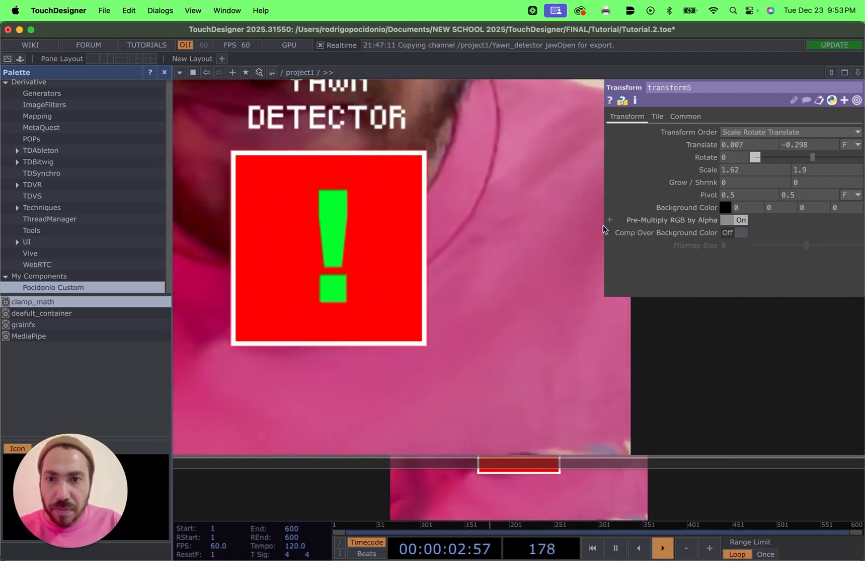
scroll(498, 309, down, 5)
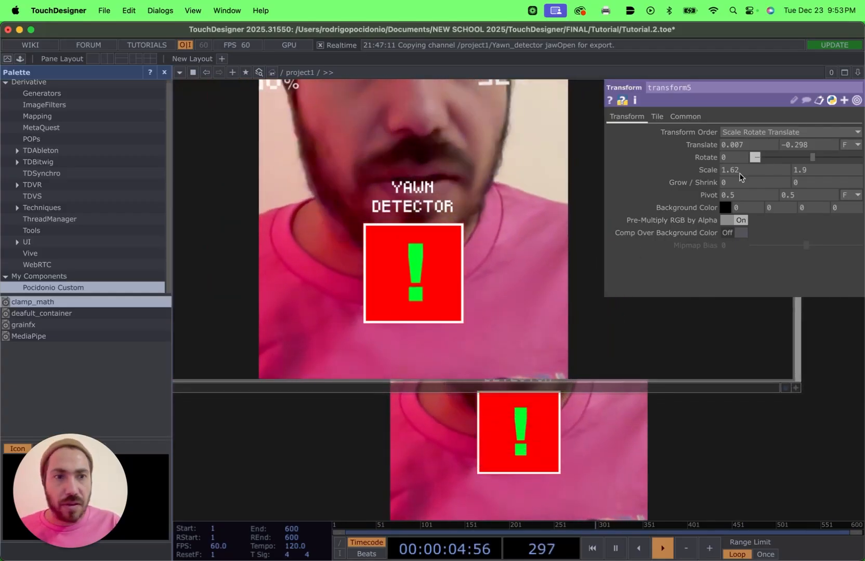
middle_drag(743, 144, 733, 144)
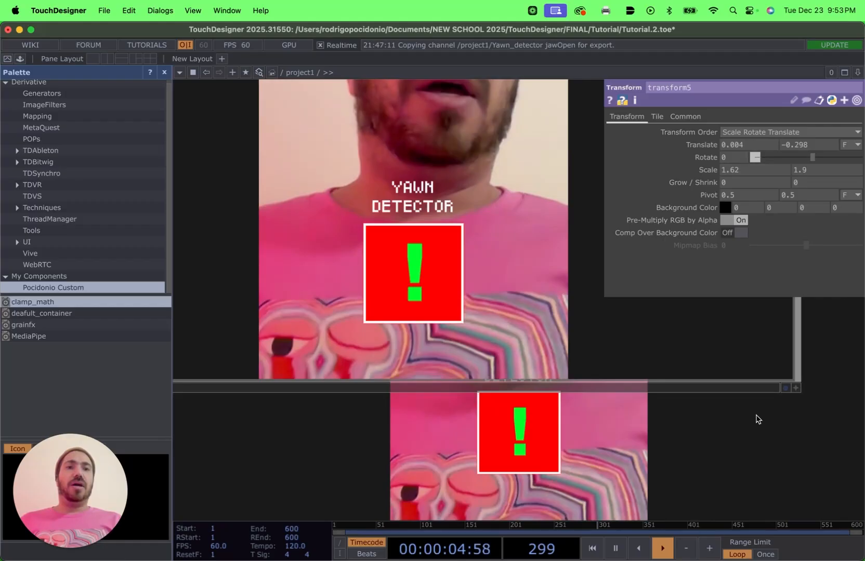
scroll(738, 419, down, 3)
middle_drag(697, 431, 682, 446)
drag(679, 442, 555, 341)
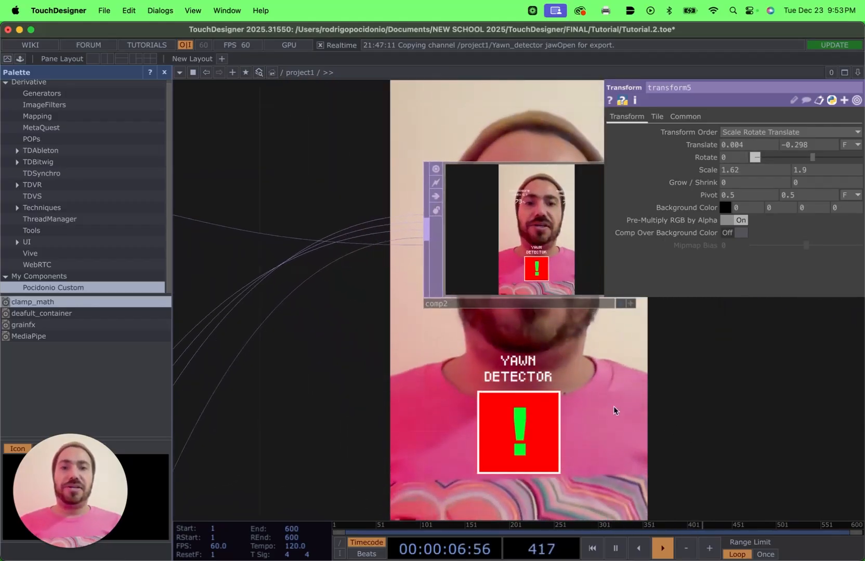
middle_drag(613, 406, 635, 451)
drag(625, 401, 602, 306)
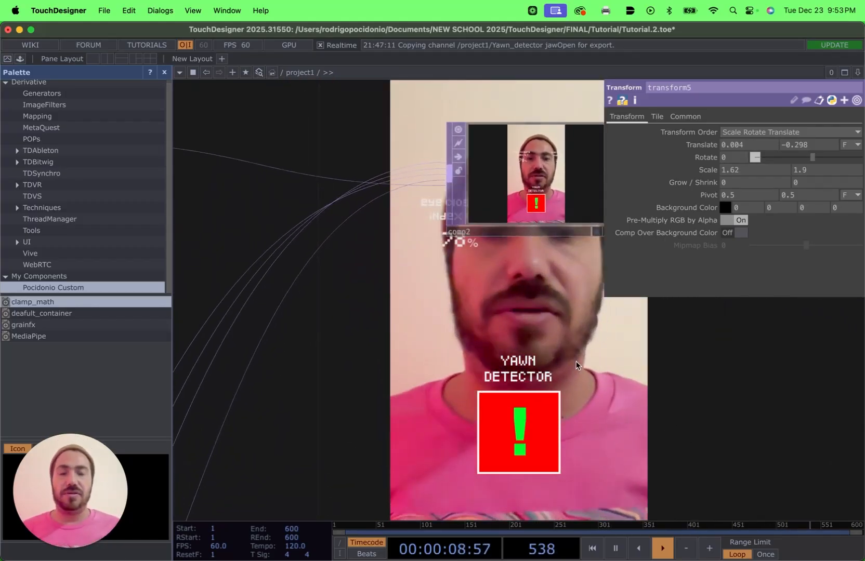
middle_drag(343, 392, 373, 438)
drag(372, 438, 527, 326)
scroll(417, 405, down, 5)
scroll(358, 365, down, 2)
scroll(359, 364, down, 5)
drag(324, 351, 396, 265)
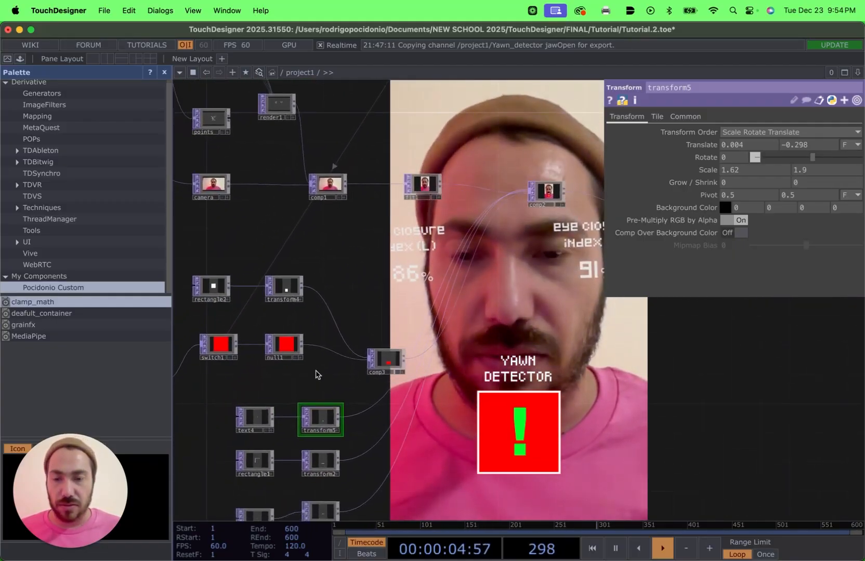
drag(317, 372, 394, 345)
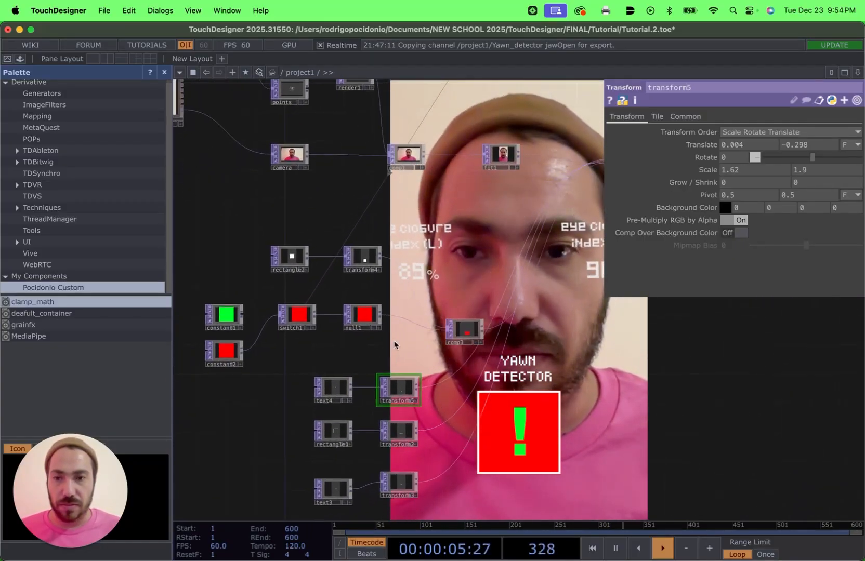
click(239, 318)
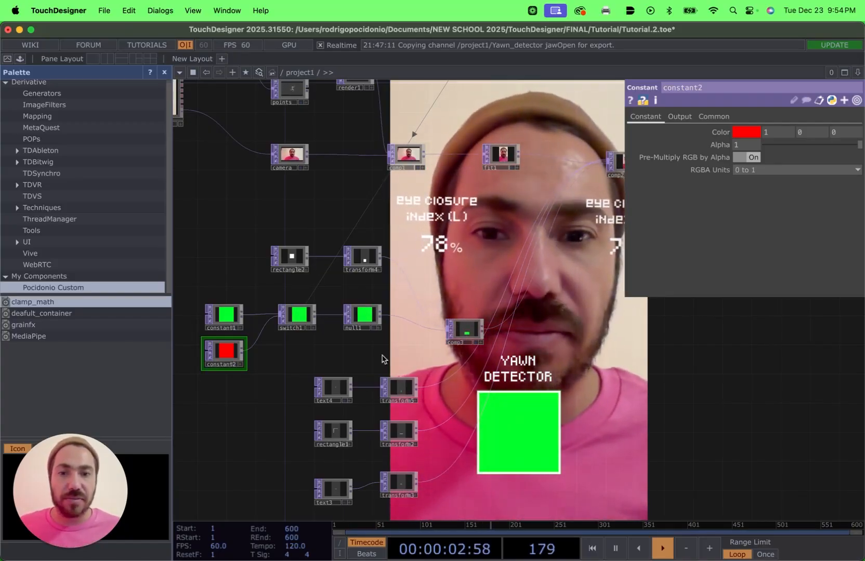
scroll(379, 349, up, 4)
click(422, 422)
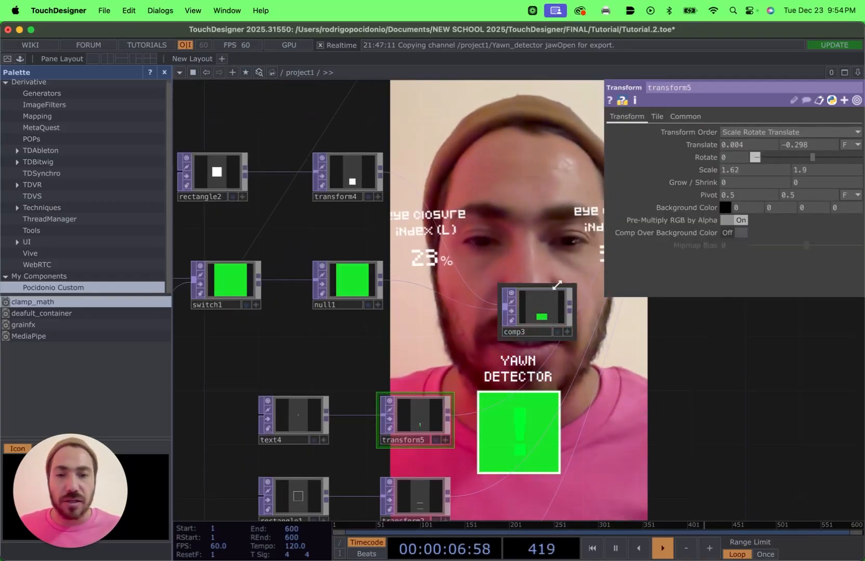
drag(486, 211, 428, 301)
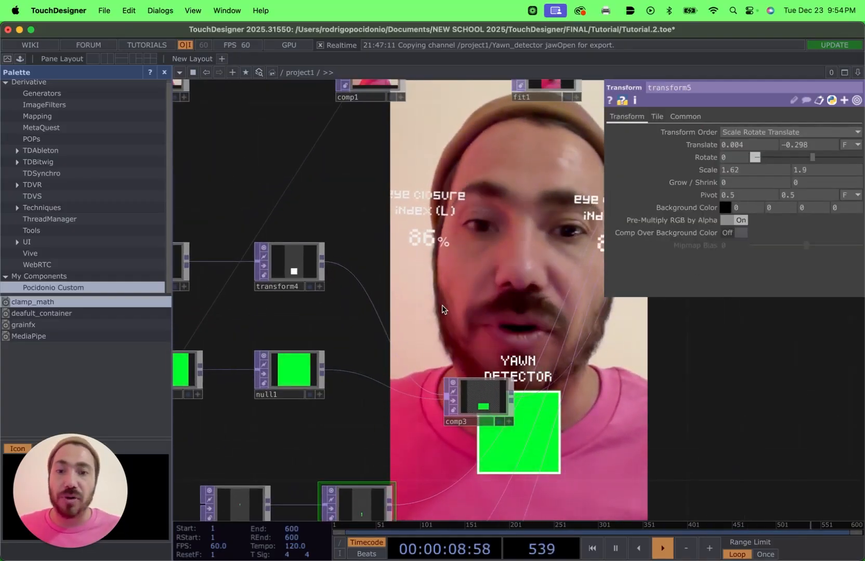
scroll(441, 310, down, 5)
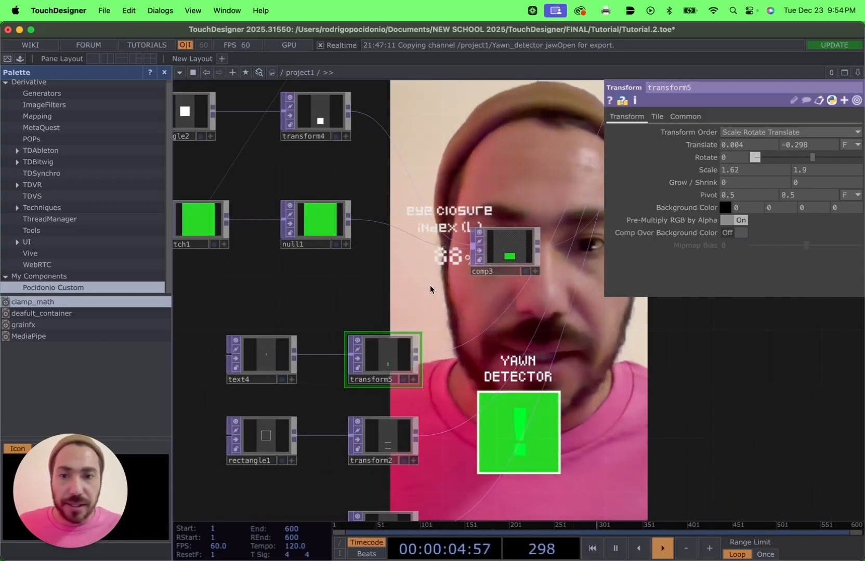
Drive text4's Font Alpha with the jawOpen channel from Yawn_detector.
click(248, 358)
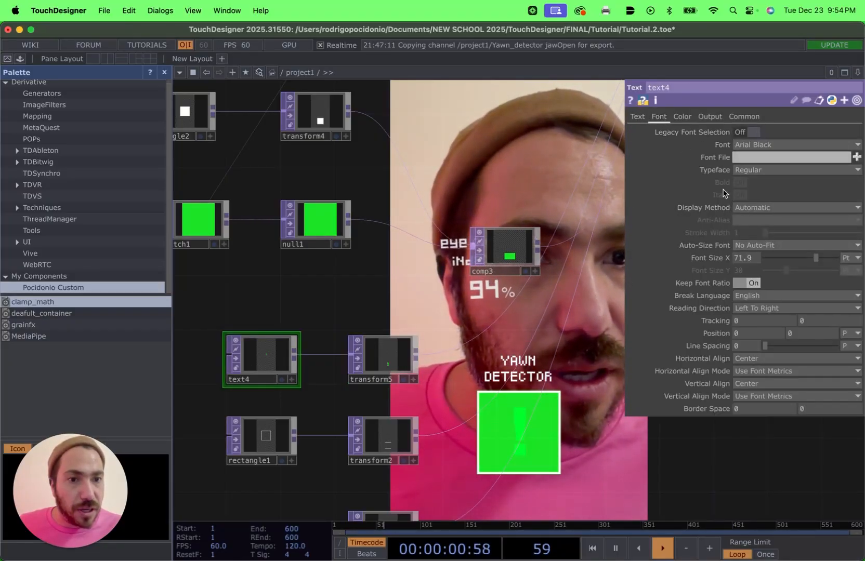
click(682, 117)
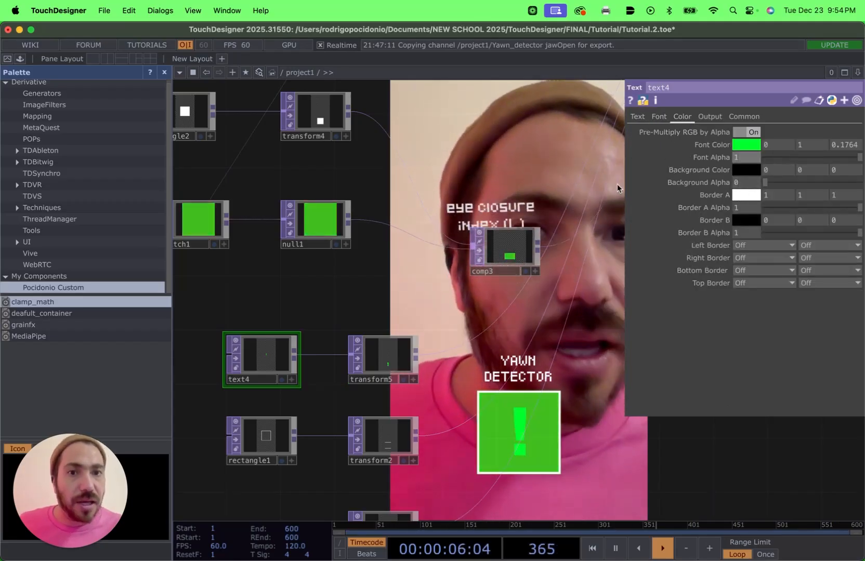
scroll(520, 249, down, 10)
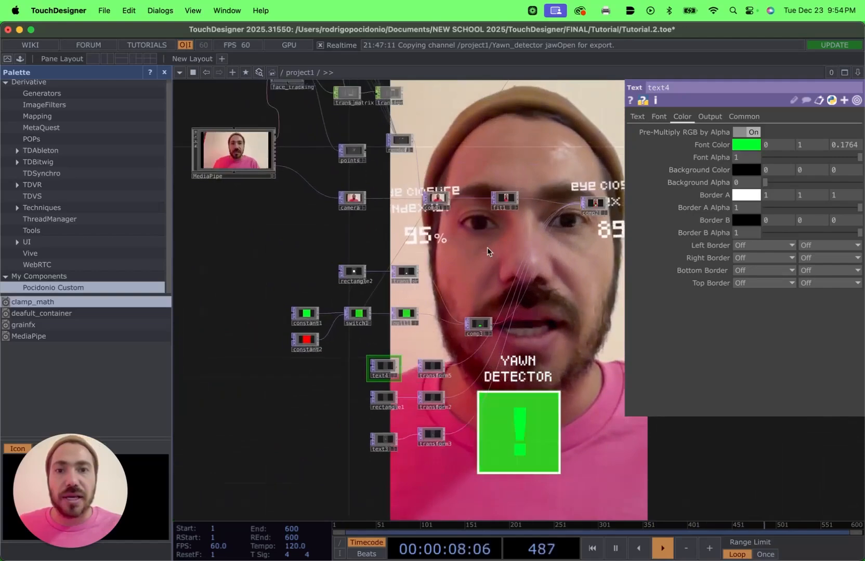
scroll(487, 252, up, 5)
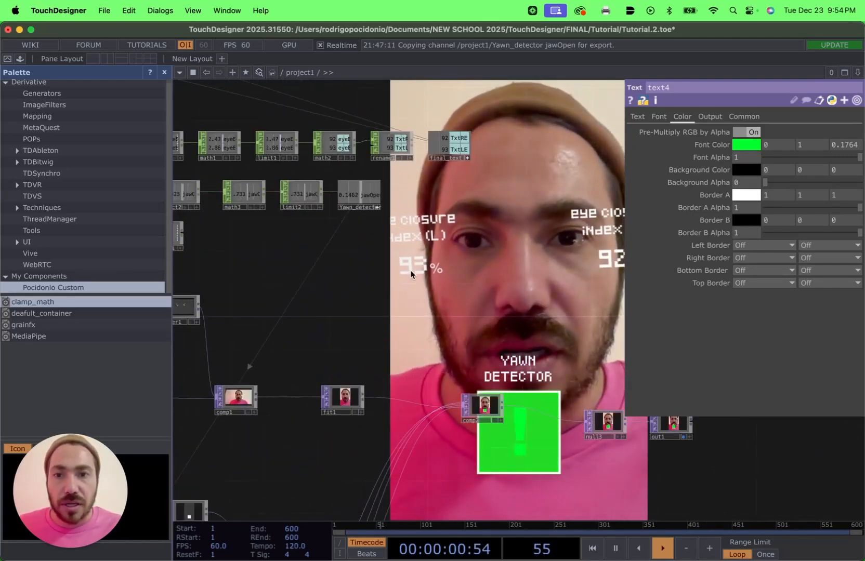
scroll(380, 270, up, 6)
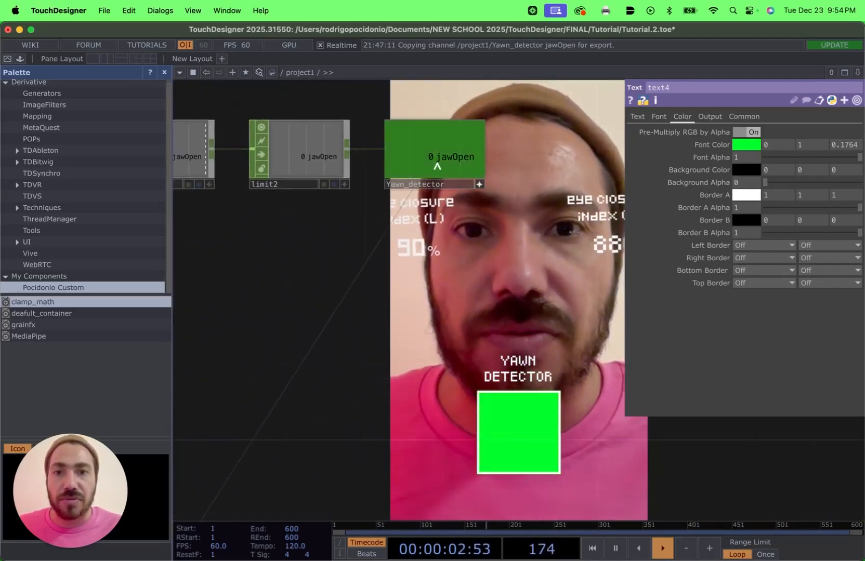
drag(453, 166, 750, 160)
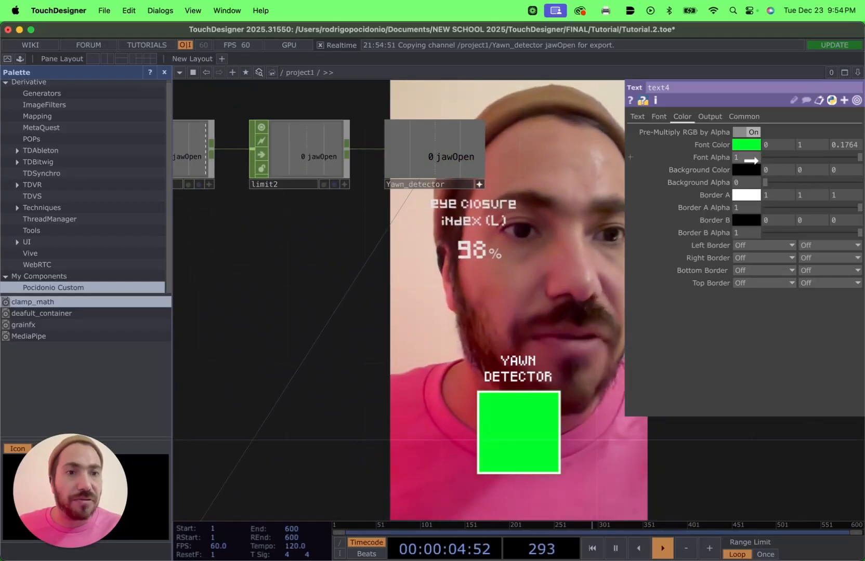
click(748, 156)
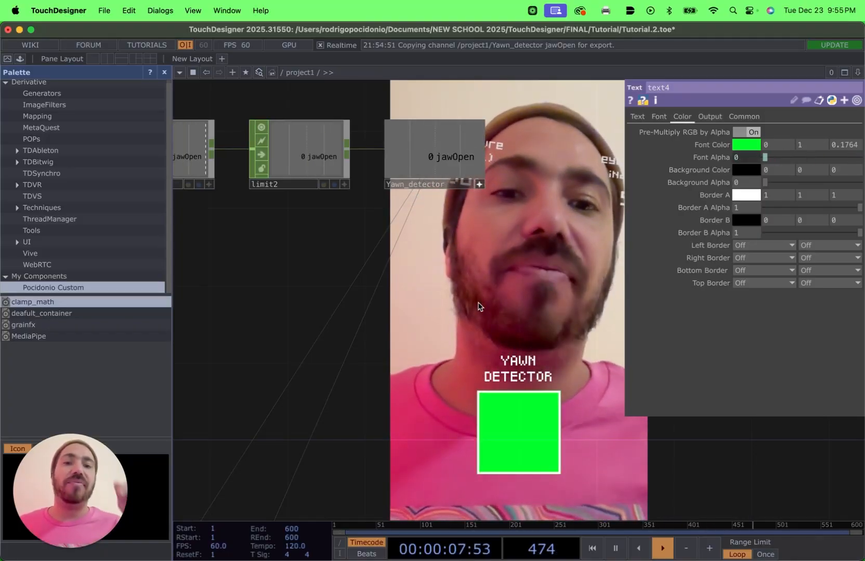
Move the text4, rectangle1 and text3 nodes with their connected transforms lower in the network, leaving free space beneath the constant and switch row.
scroll(438, 348, down, 6)
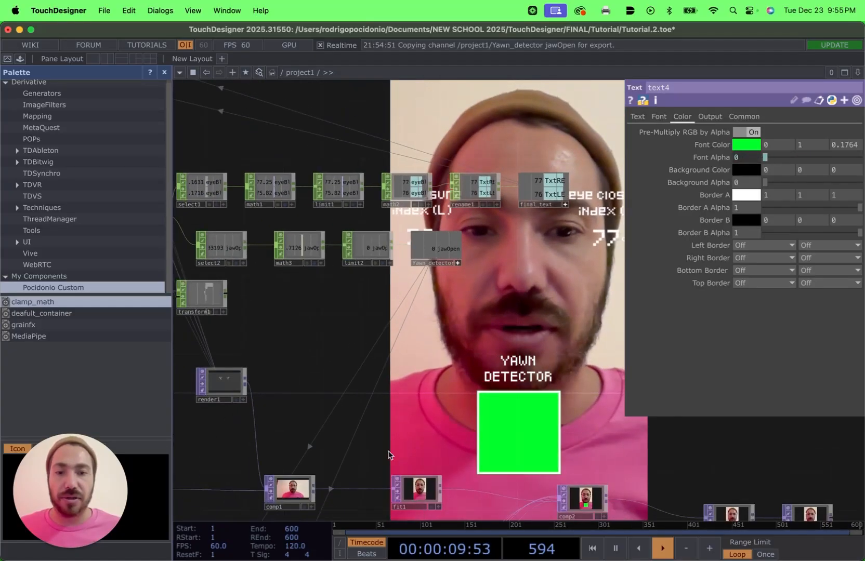
scroll(386, 399, down, 5)
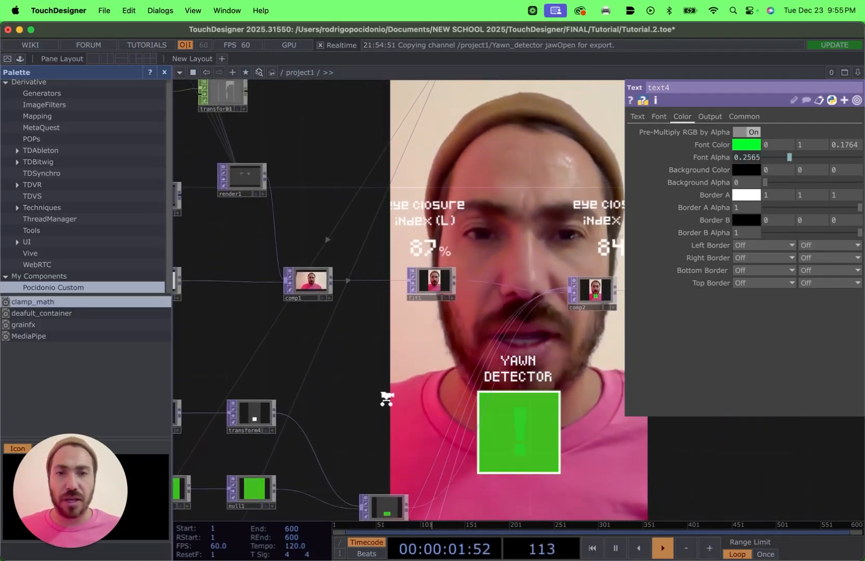
drag(370, 406, 391, 313)
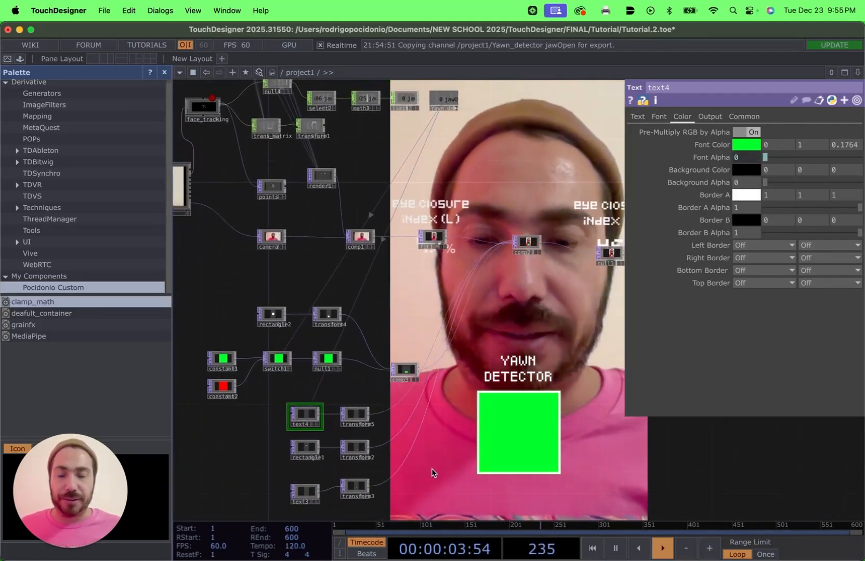
drag(432, 472, 457, 429)
scroll(269, 396, up, 4)
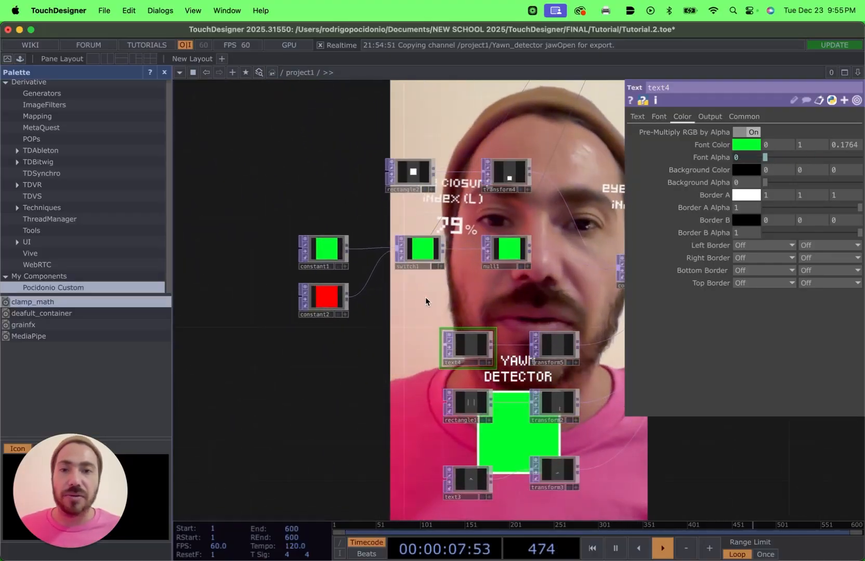
drag(444, 282, 363, 251)
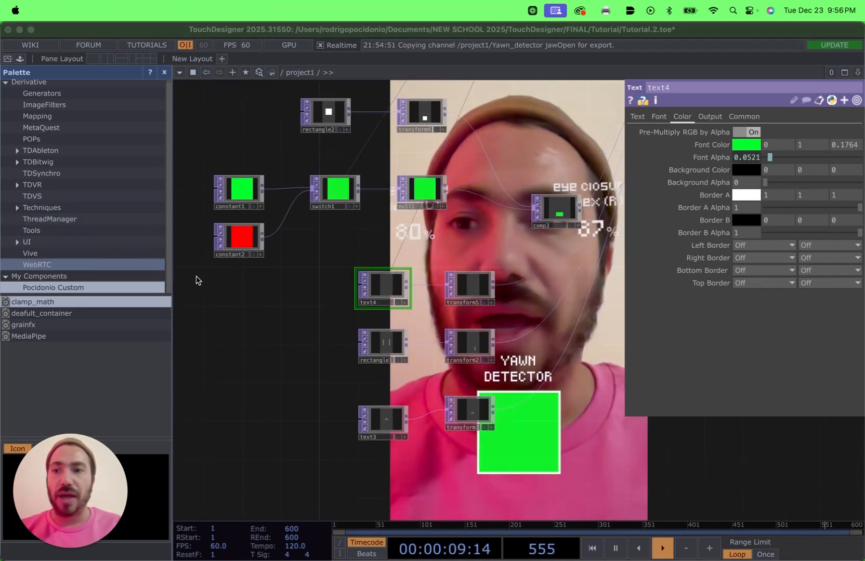
drag(343, 256, 331, 285)
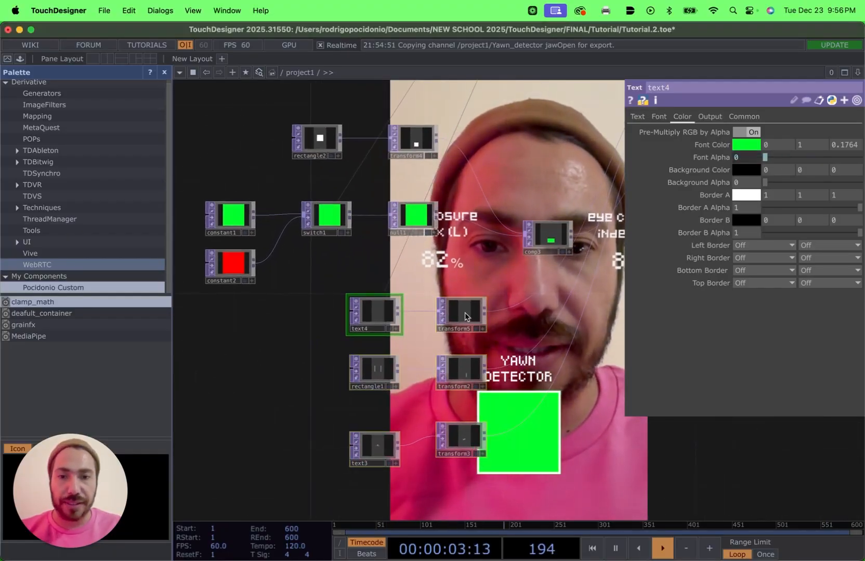
drag(465, 313, 463, 397)
drag(352, 318, 359, 237)
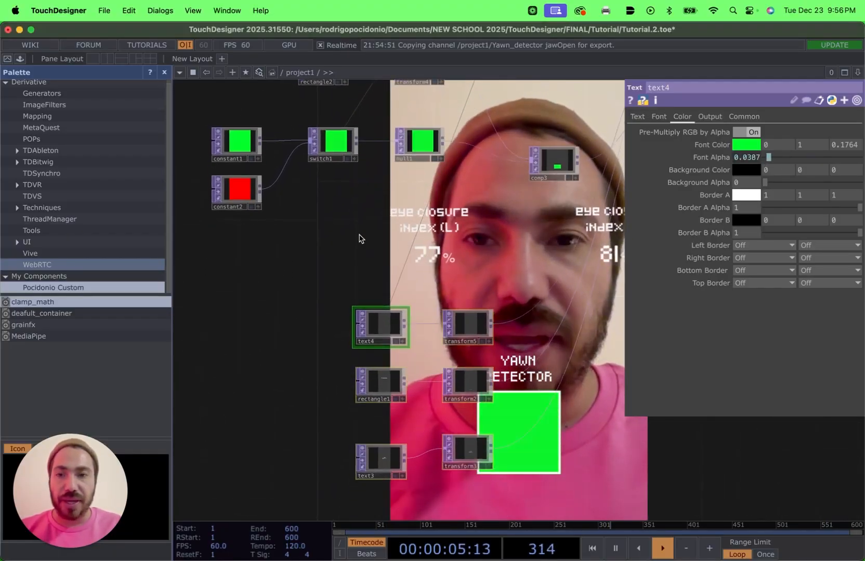
Add a Noise TOP in the free space below constant2.
right_click(266, 267)
click(322, 152)
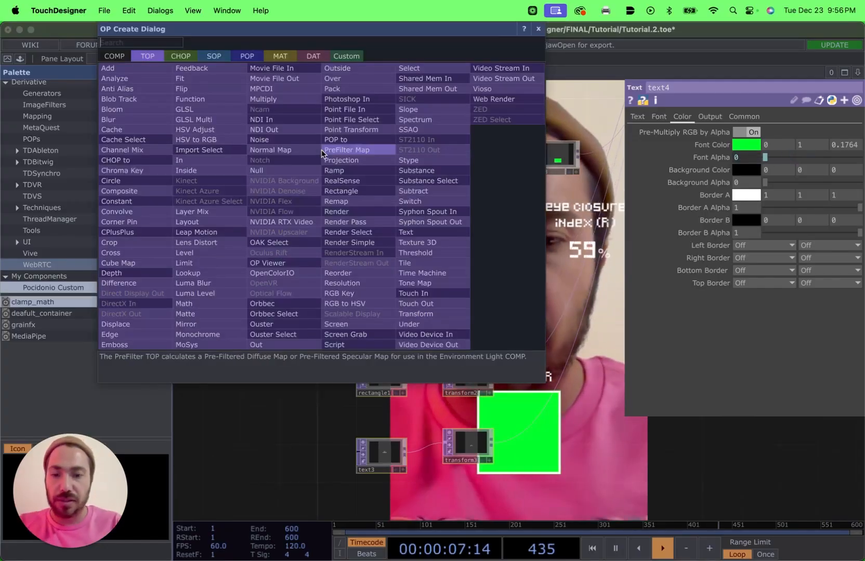
text(to)
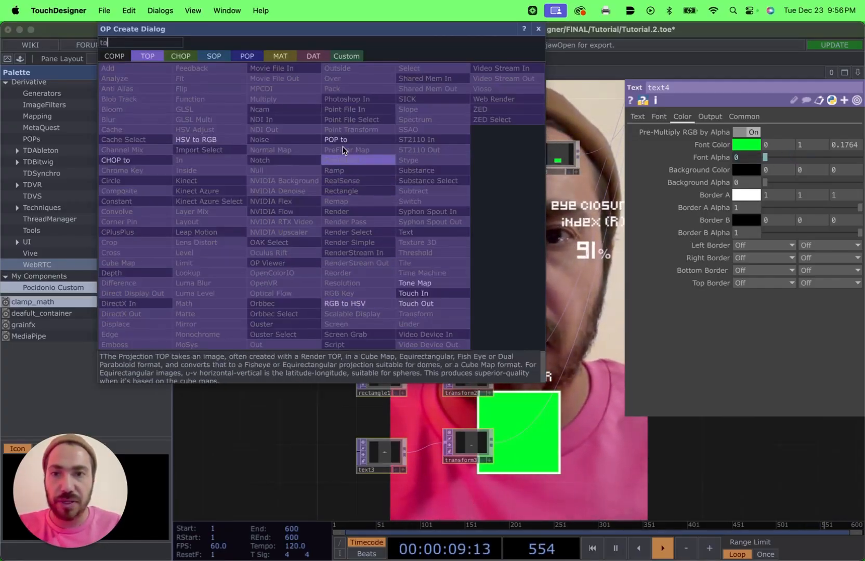
key(BackSpace)
key(BackSpace)
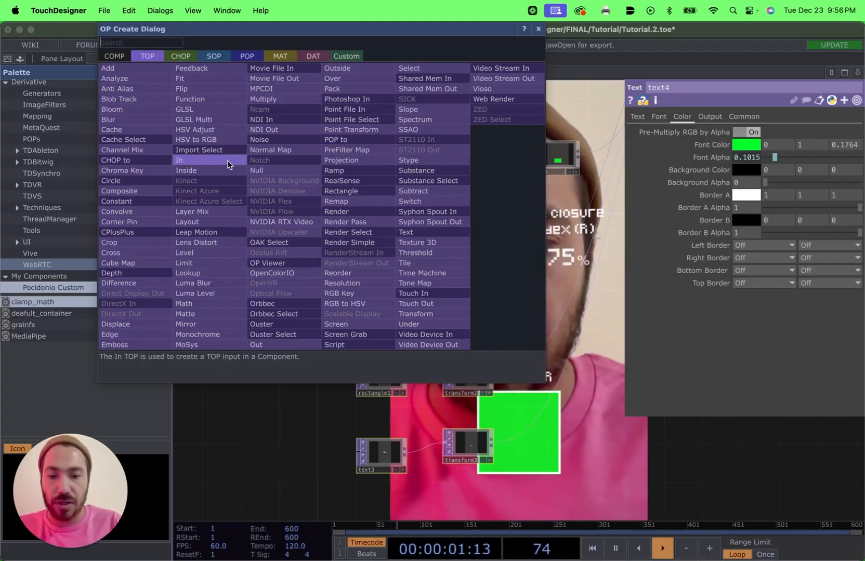
text(noi)
click(269, 142)
click(243, 310)
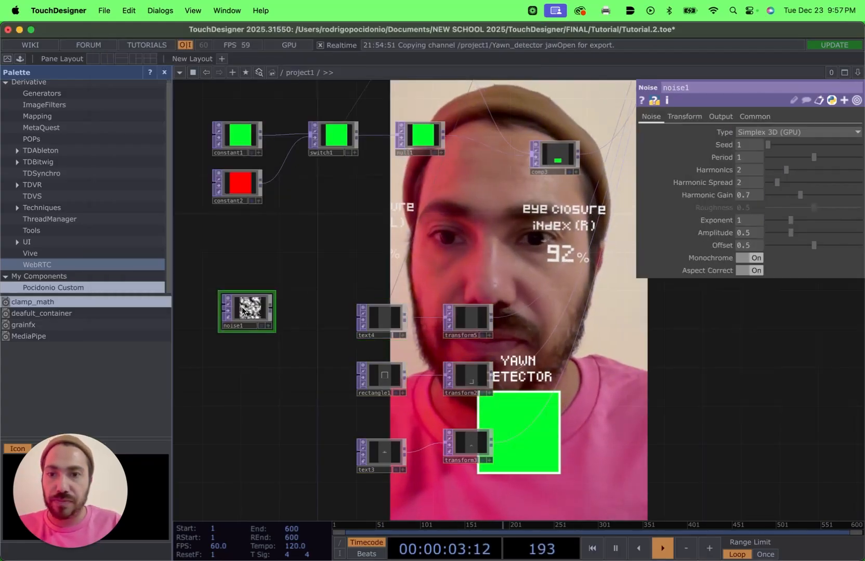
Add a Blur TOP fed by noise1 and place it above and beyond the noise node.
key(Tab)
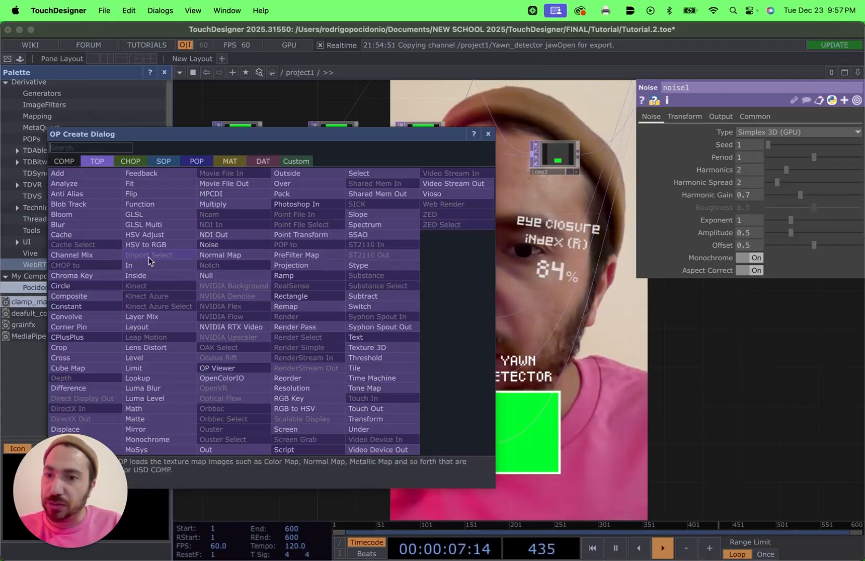
text(b)
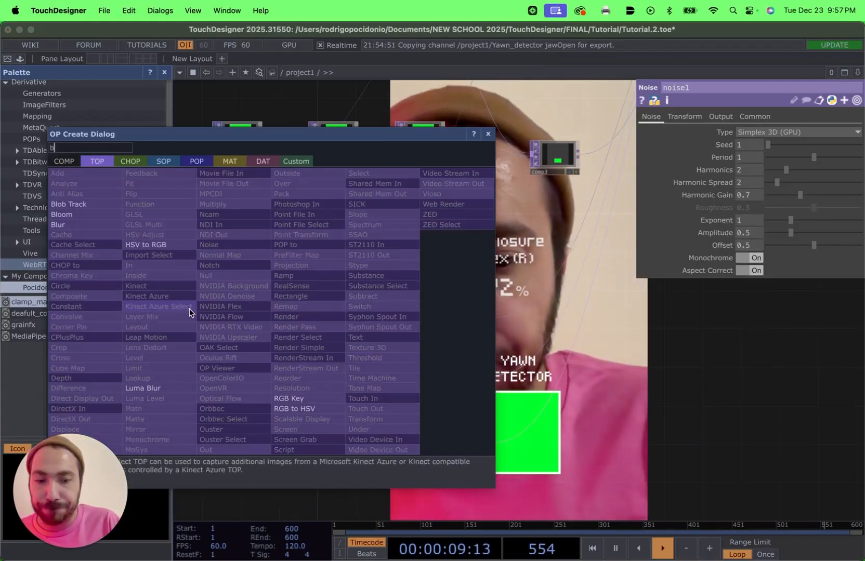
text(lu)
click(90, 229)
click(366, 237)
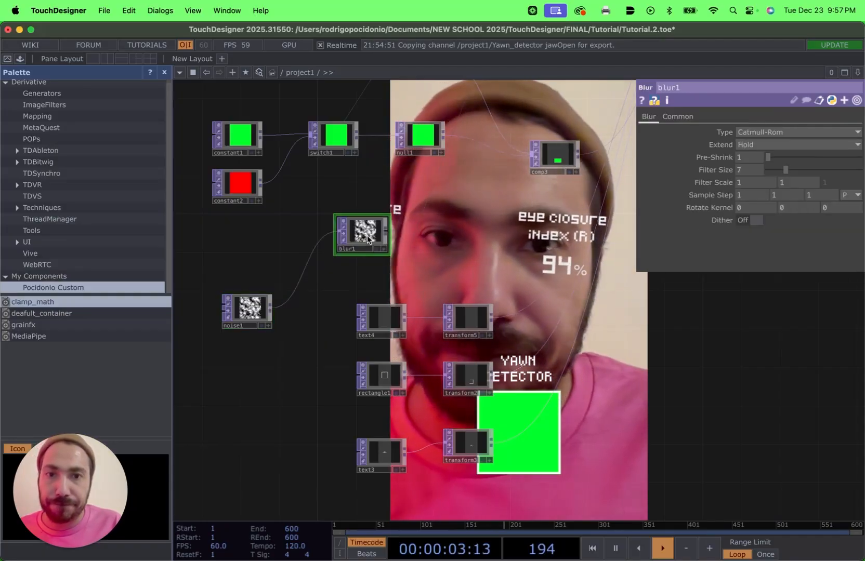
Make room before null1 and insert a Multiply TOP on the wire between switch1 and null1.
drag(442, 202, 482, 204)
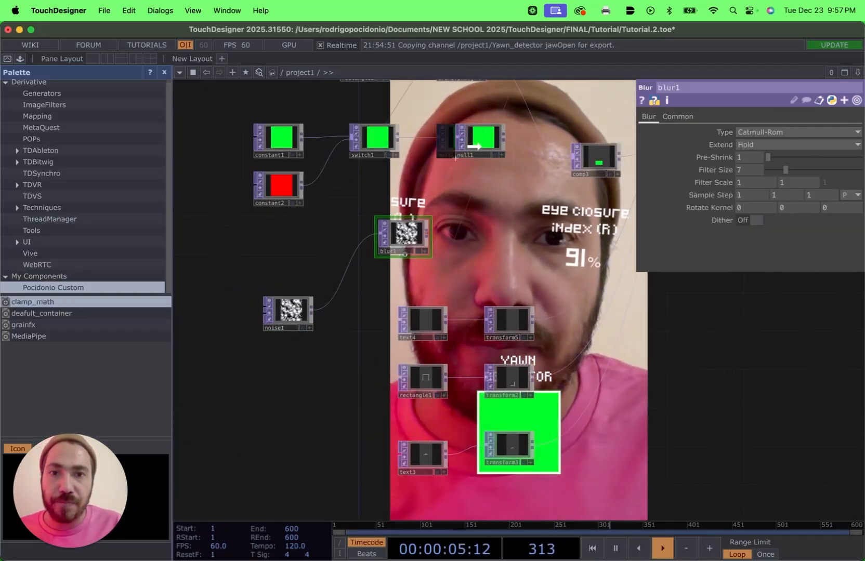
drag(474, 147, 510, 147)
right_click(454, 137)
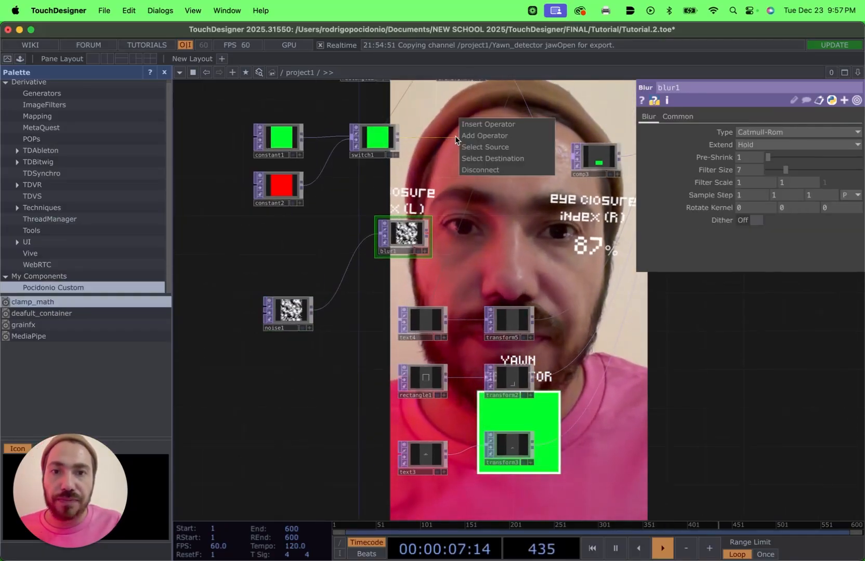
click(466, 126)
text(co)
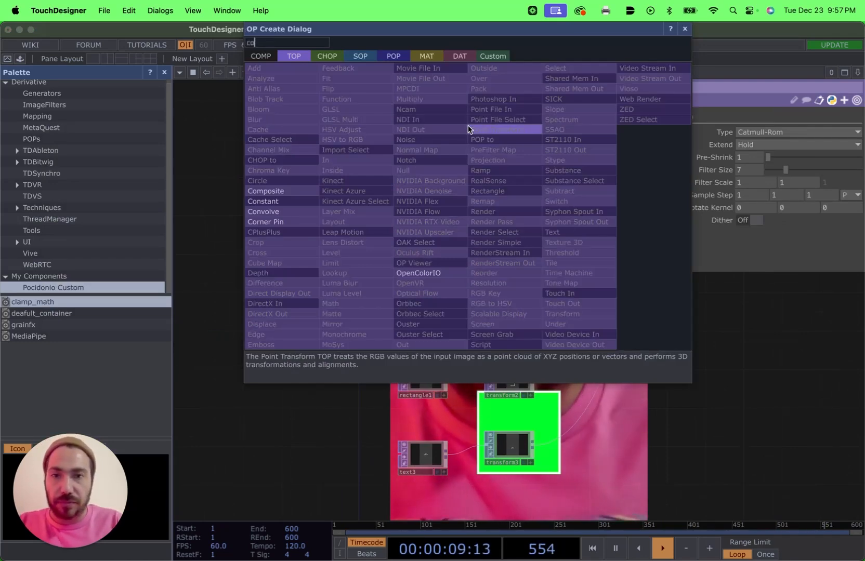
click(452, 144)
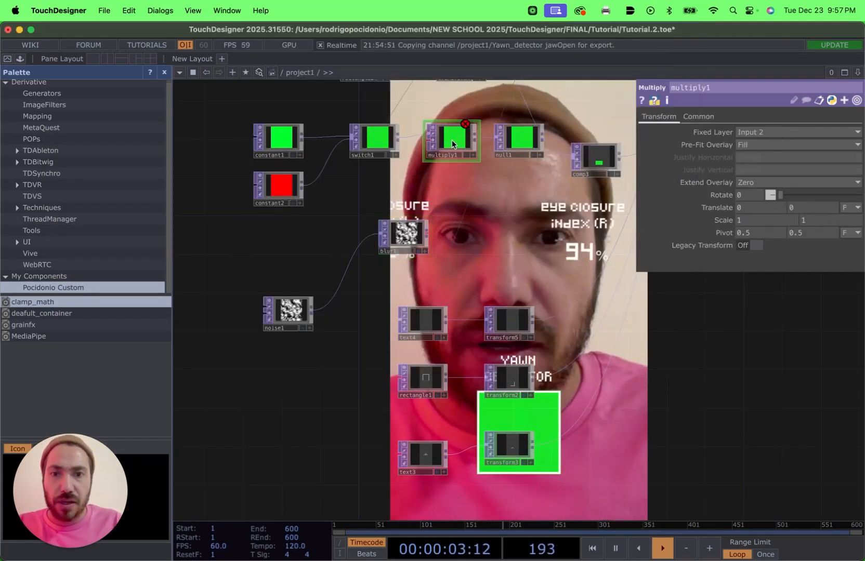
Reposition blur1 under switch1 and connect its output to multiply1 as the second input.
drag(420, 229, 393, 231)
click(394, 233)
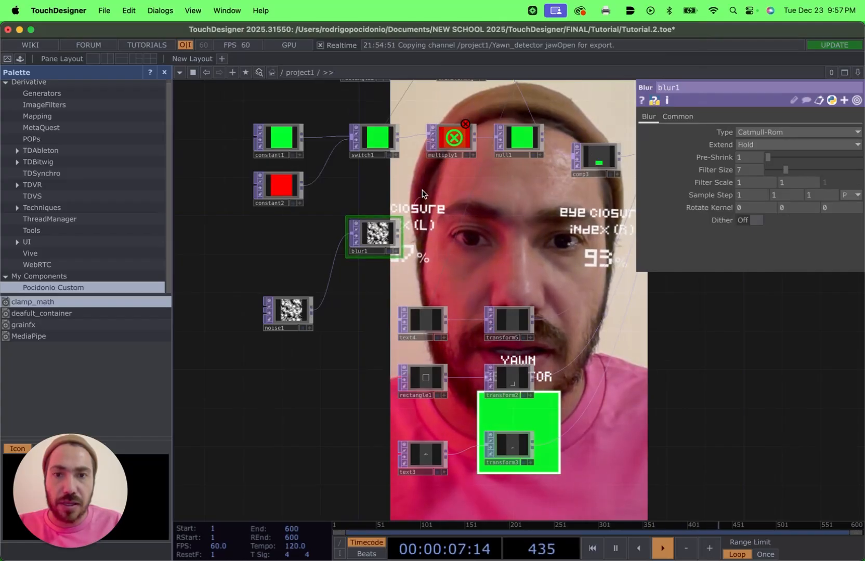
click(427, 147)
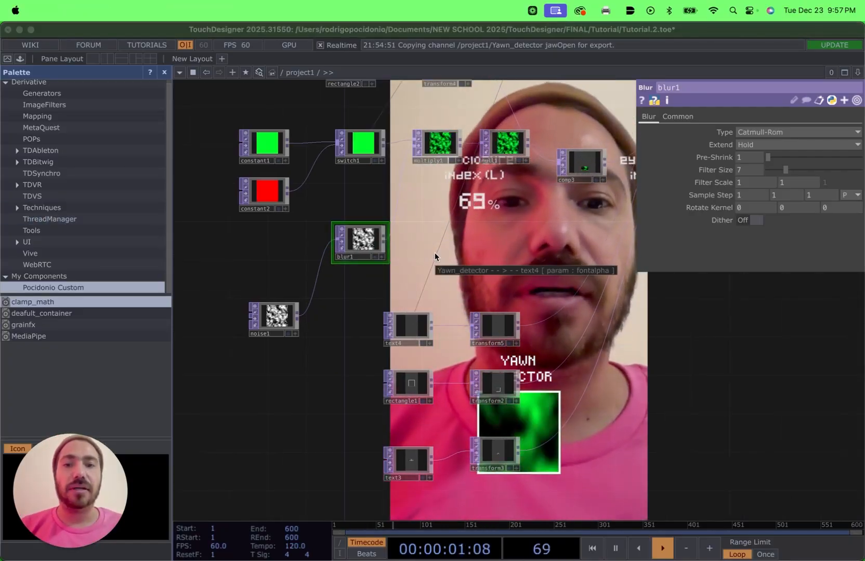
Animate noise1 by setting its Z translation to the expression absTime.seconds.
click(274, 317)
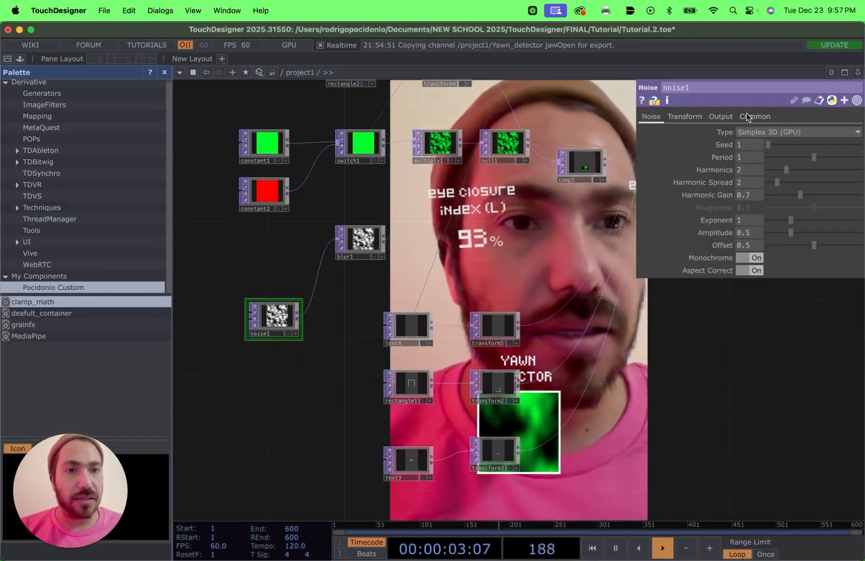
click(684, 116)
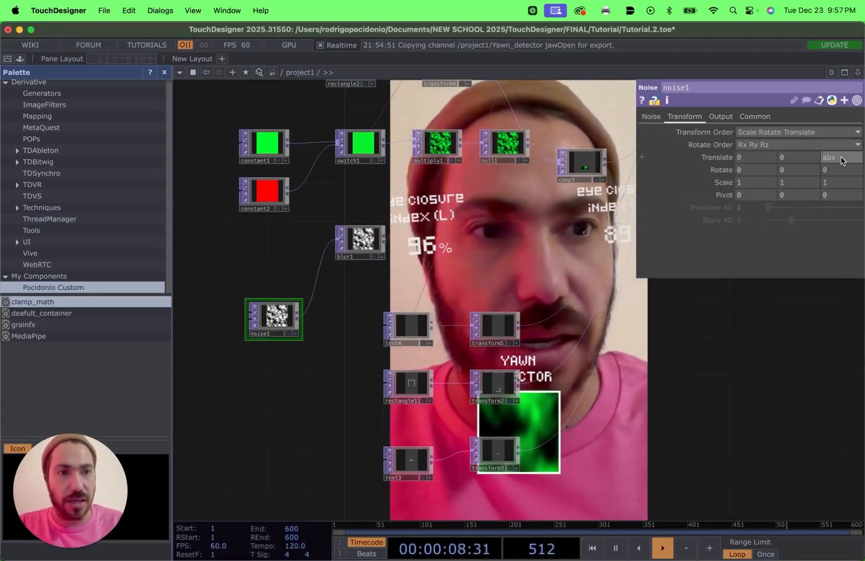
click(842, 161)
text(absTime.)
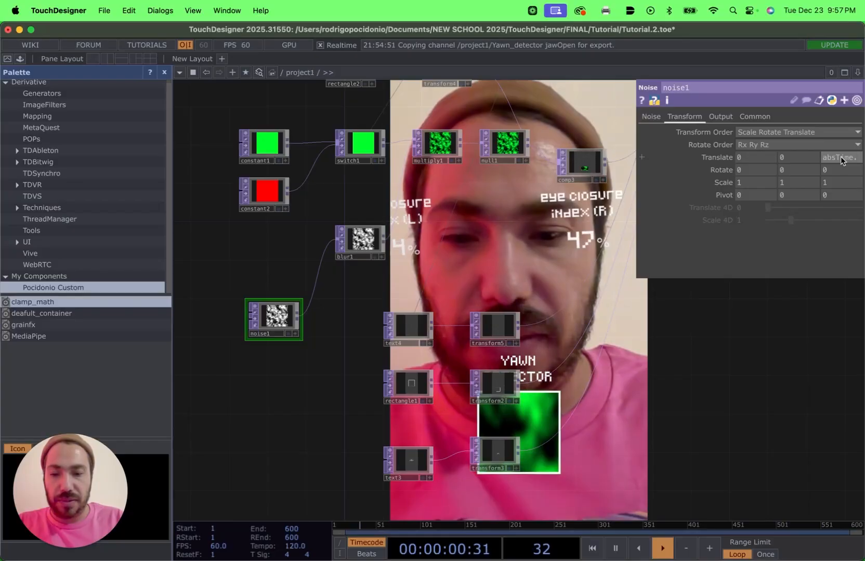
text(second)
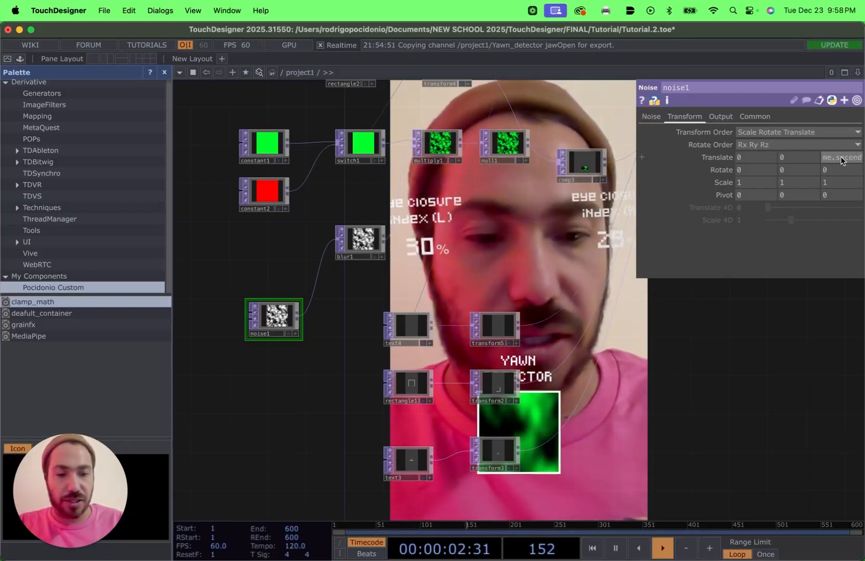
key(Return)
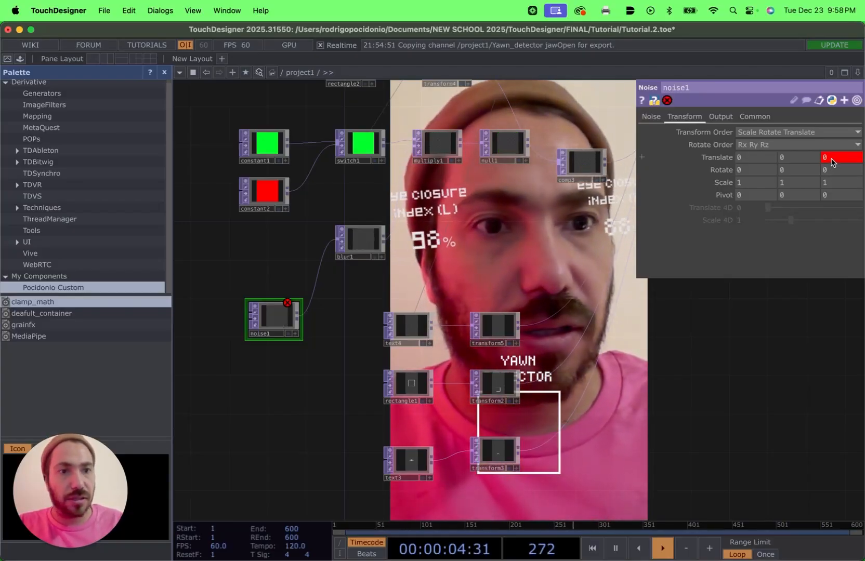
click(827, 161)
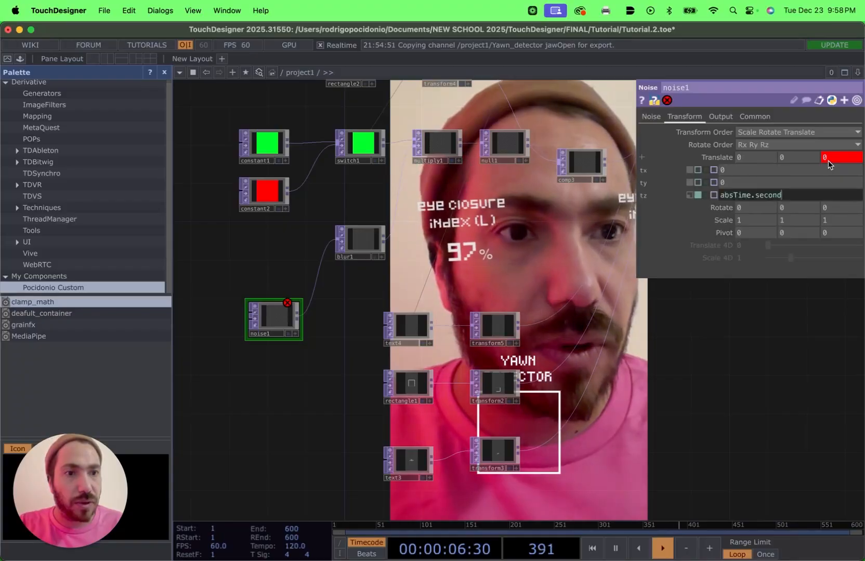
text(s)
key(Return)
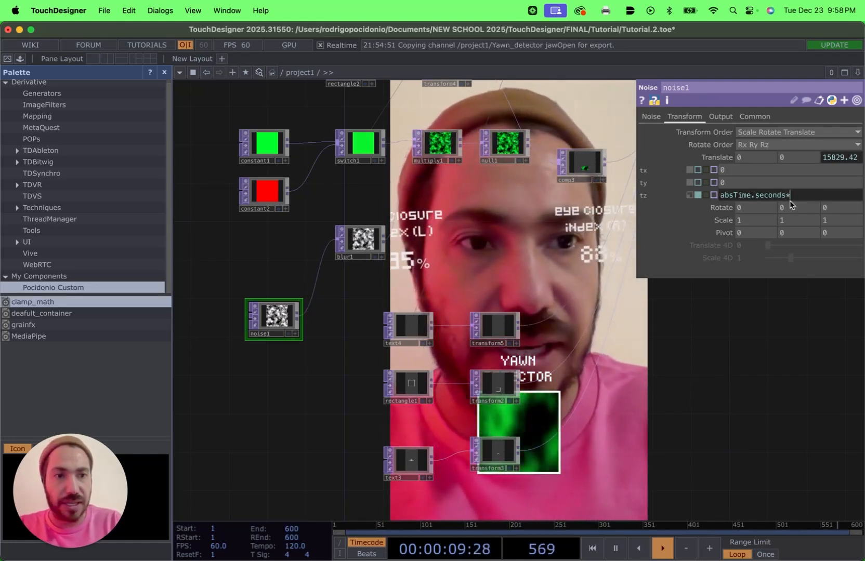
Slow the noise animation by extending noise1's Z translation expression to absTime.seconds*.6.
text(*.8)
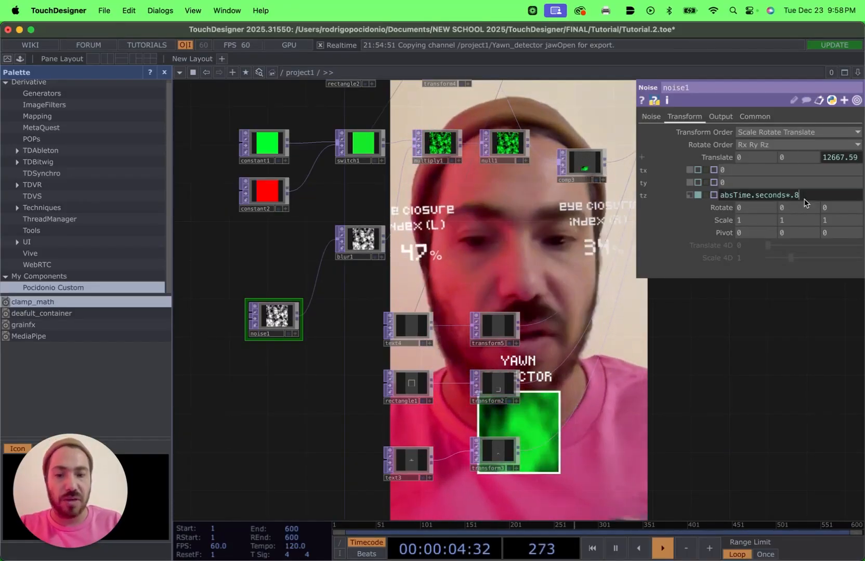
key(BackSpace)
text(6)
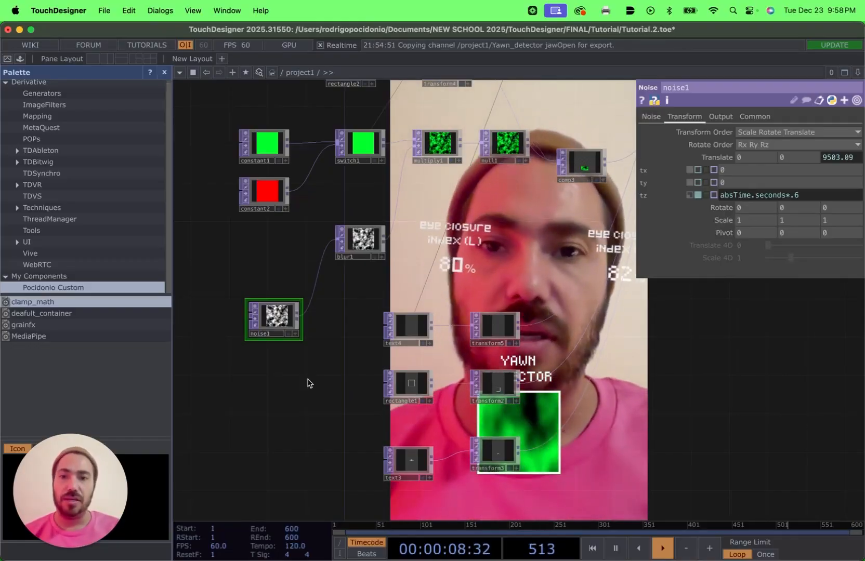
Soften the noise texture by setting blur1's Pre-Shrink to 2 and its Filter Size to 15.
scroll(312, 385, up, 4)
click(381, 195)
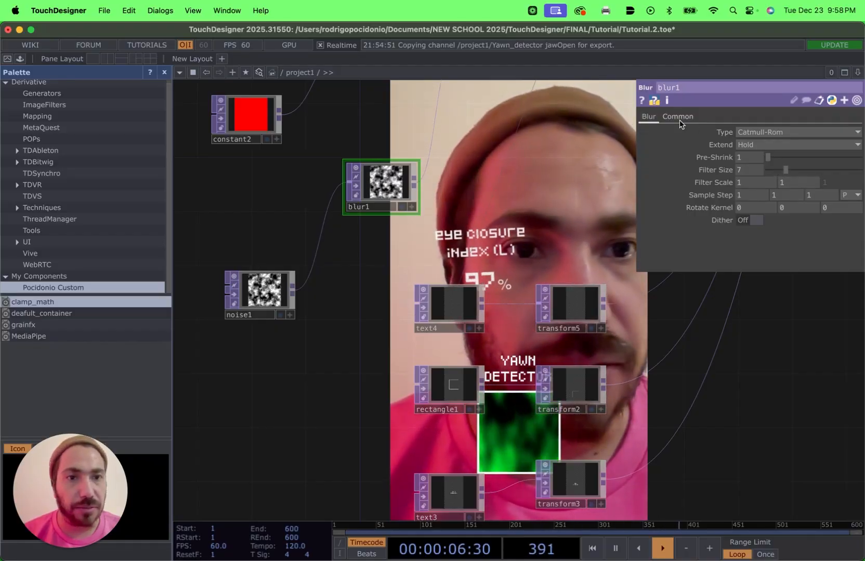
drag(767, 157, 826, 177)
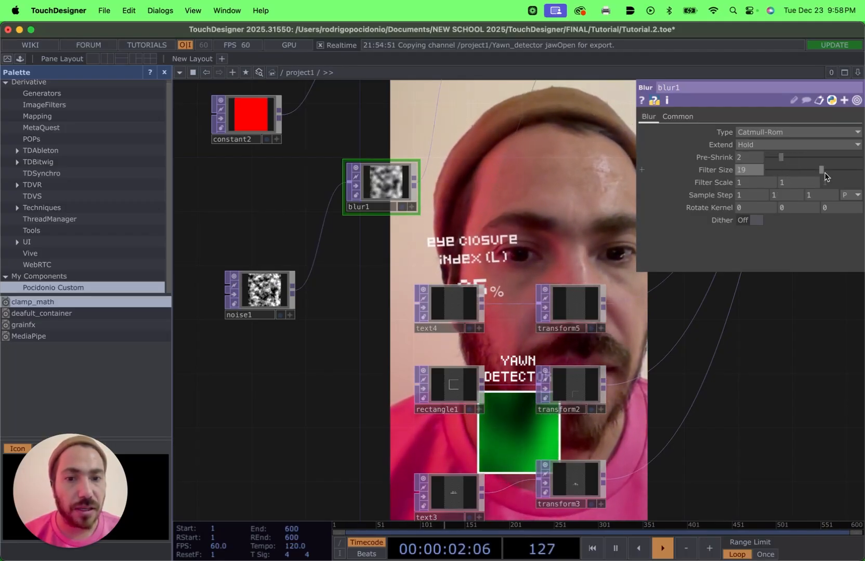
drag(814, 177, 809, 176)
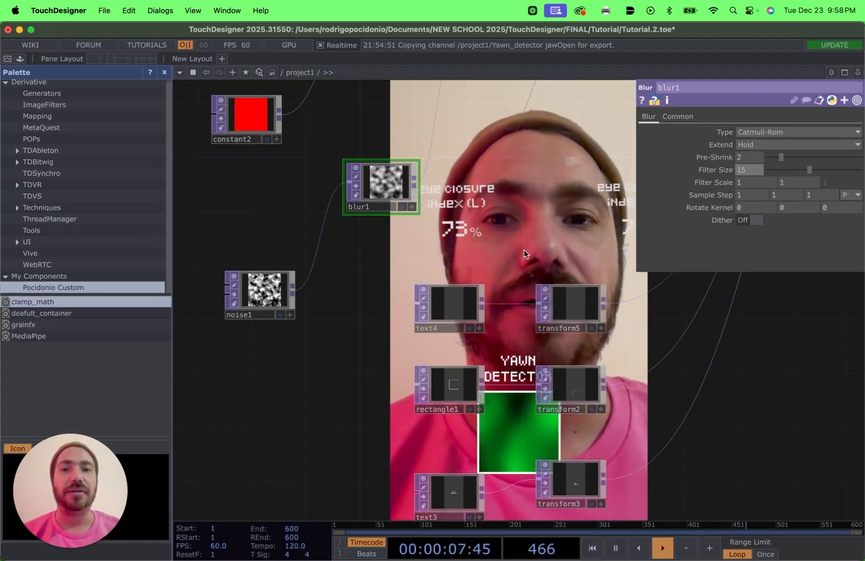
Move noise1 farther away from blur1 and set its noise Period to 0.17.
mouse_move(474, 243)
mouse_down()
mouse_move(418, 271)
mouse_move(430, 218)
mouse_move(481, 237)
mouse_up()
drag(251, 310, 214, 310)
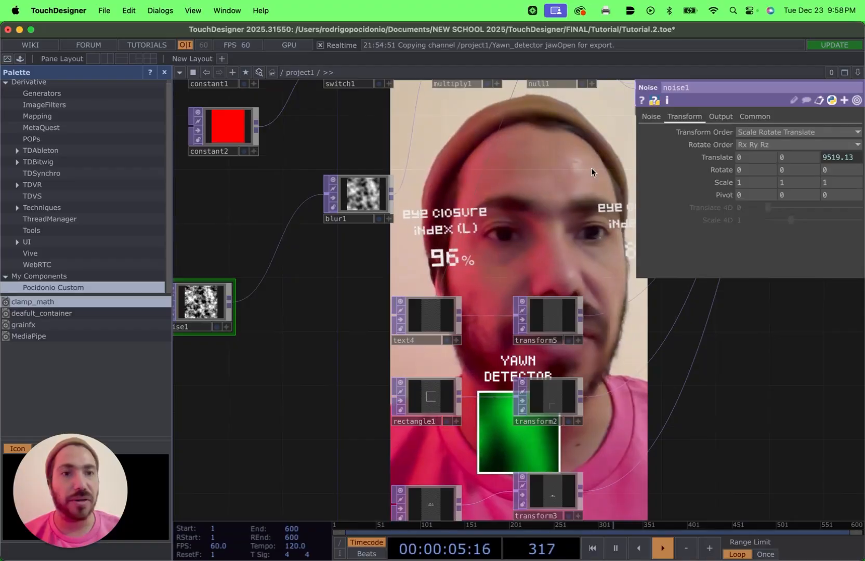
click(651, 116)
drag(768, 146, 776, 146)
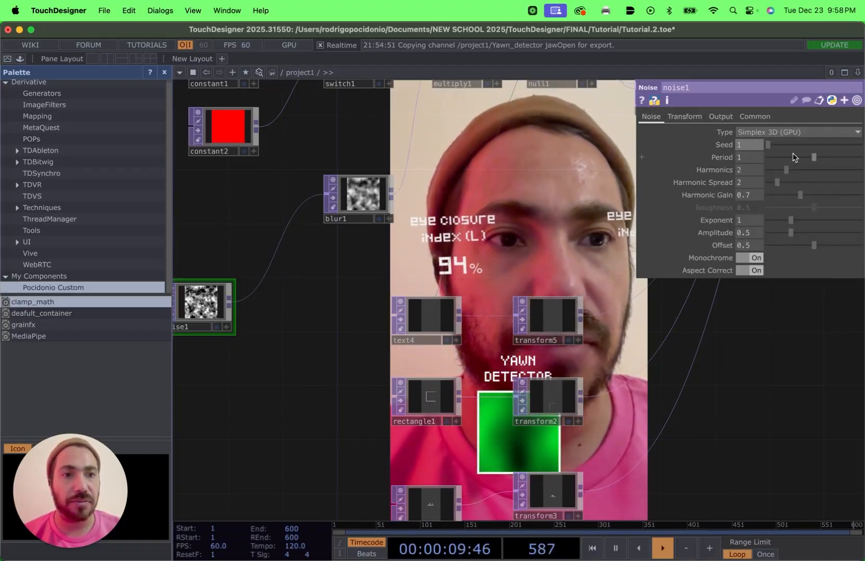
drag(813, 158, 775, 158)
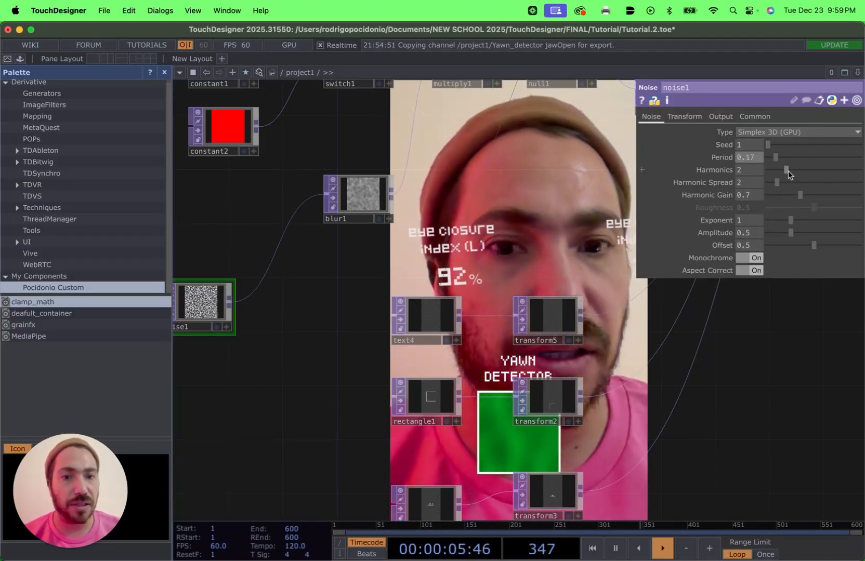
Try other Harmonics, Harmonic Spread and Harmonic Gain values on noise1, undo them, and restore the 0.17 Period.
key(super+z)
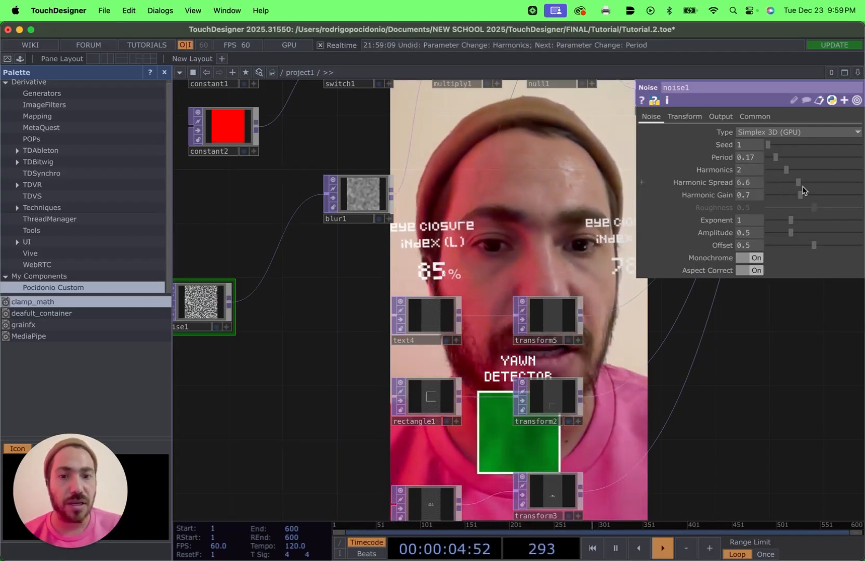
key(super+z)
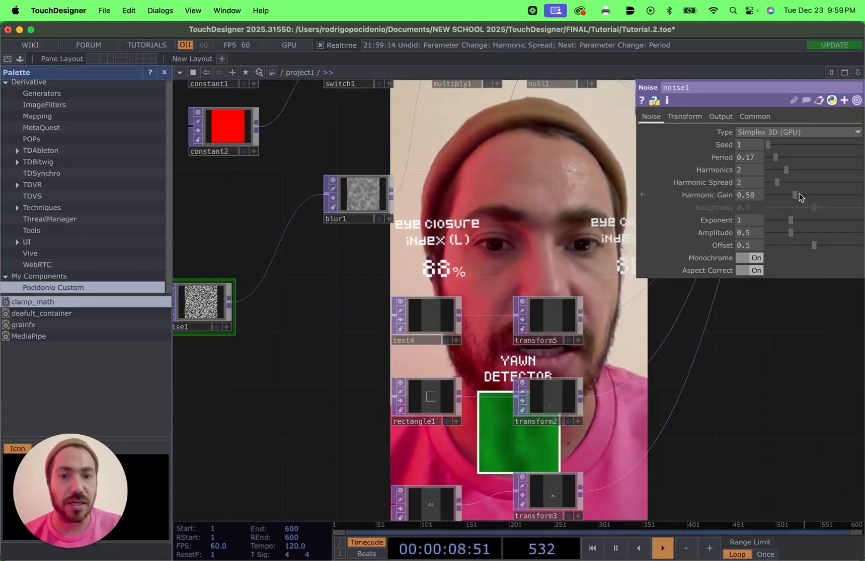
drag(840, 201, 788, 196)
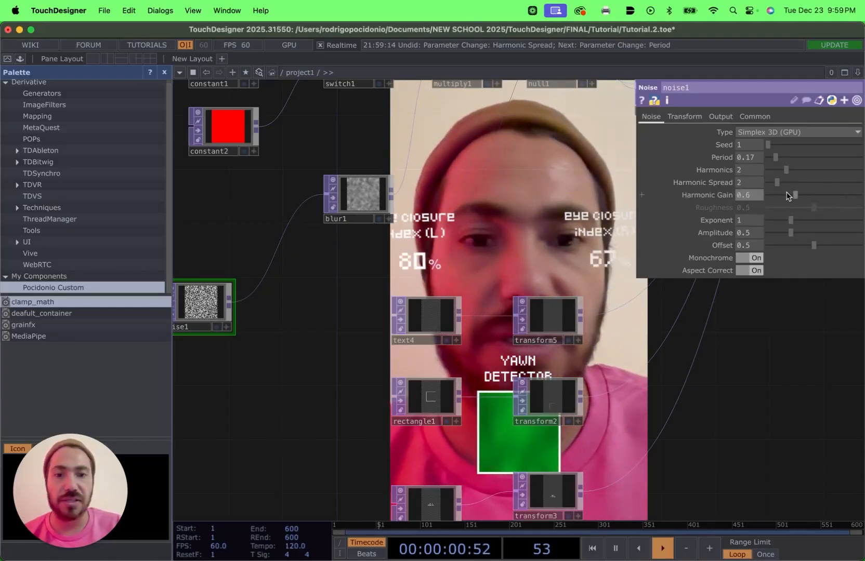
key(super+z)
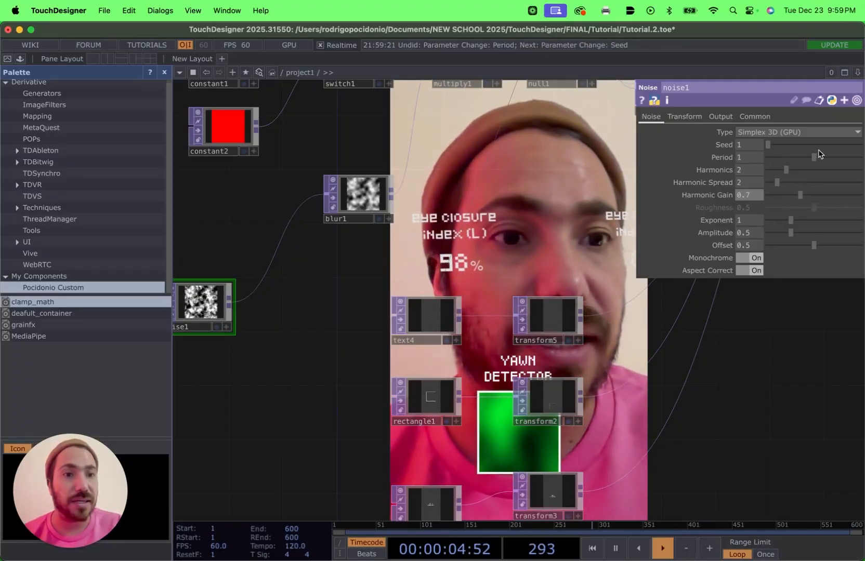
click(130, 12)
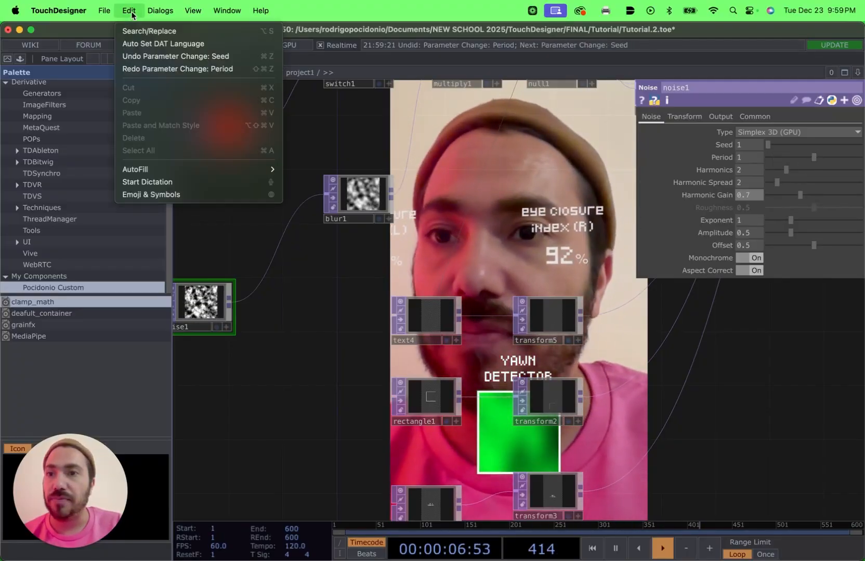
click(147, 70)
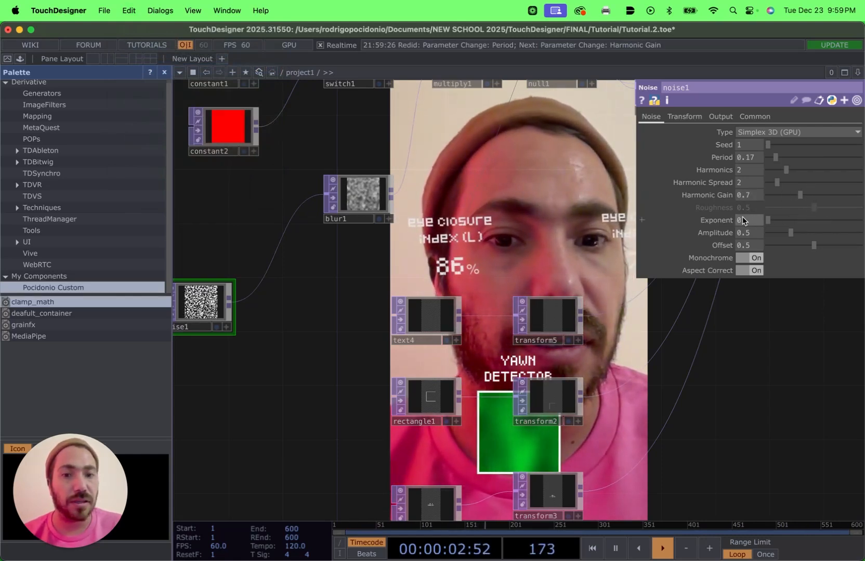
Set noise1's Period to 0.08, Exponent to 0.32, Amplitude to 1.27 and Offset to 0.27, and blur1's Filter Size to 11.
drag(742, 217, 851, 223)
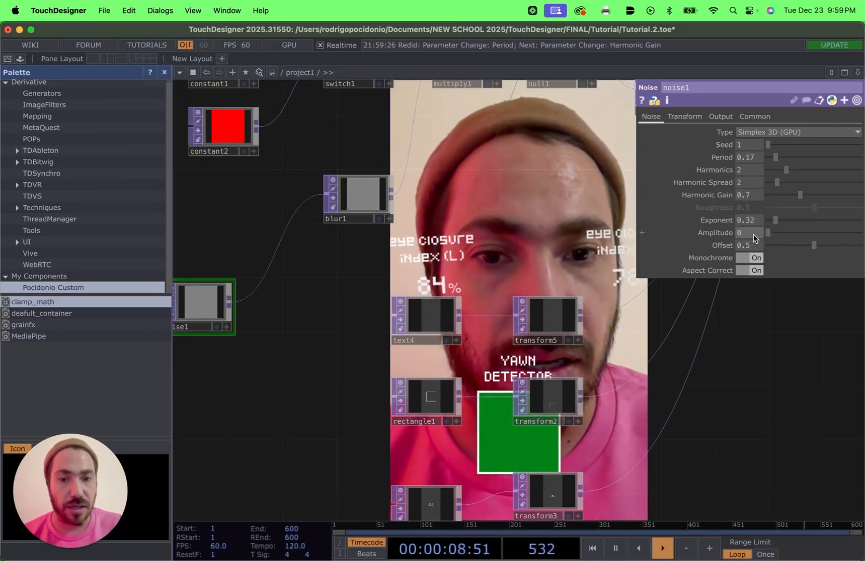
drag(753, 235, 850, 246)
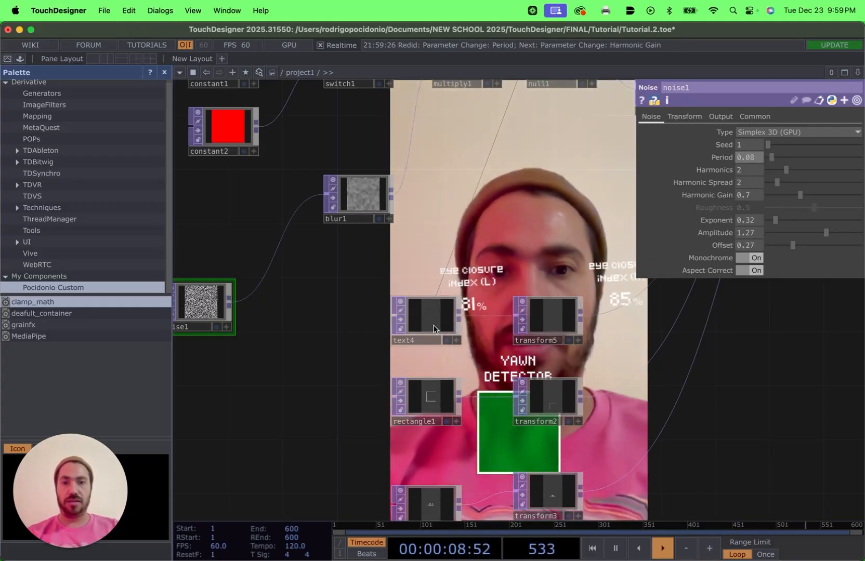
click(358, 211)
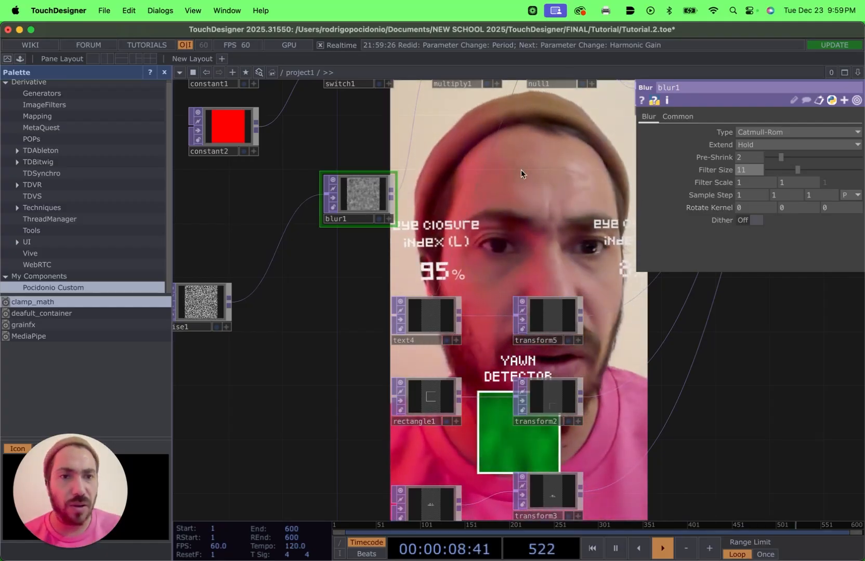
Reposition null1 in line with multiply1, leaving room between the two nodes for another operator.
scroll(488, 180, down, 2)
scroll(492, 173, down, 3)
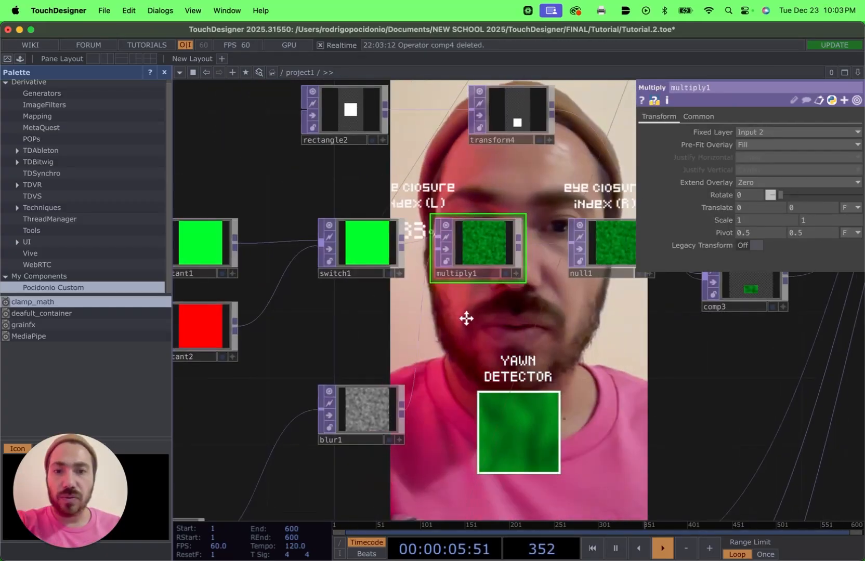
scroll(496, 330, right, 5)
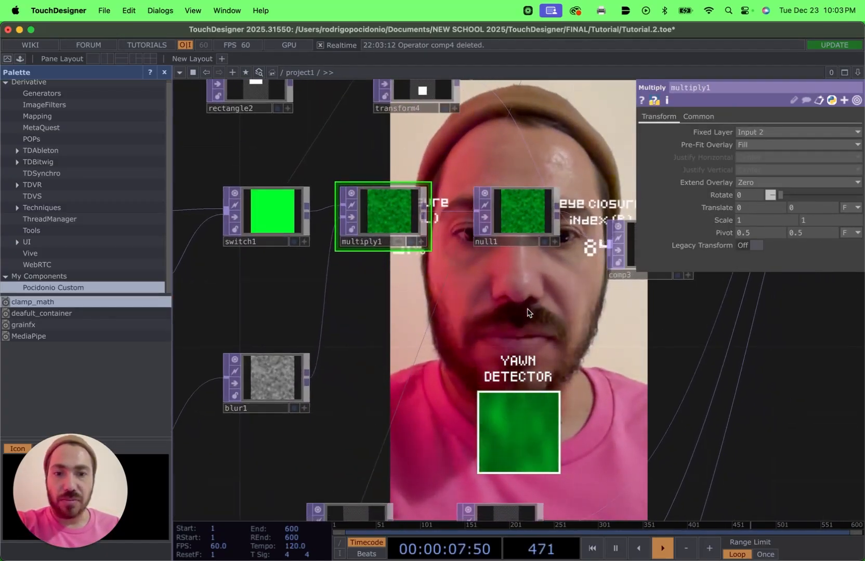
scroll(526, 312, left, 5)
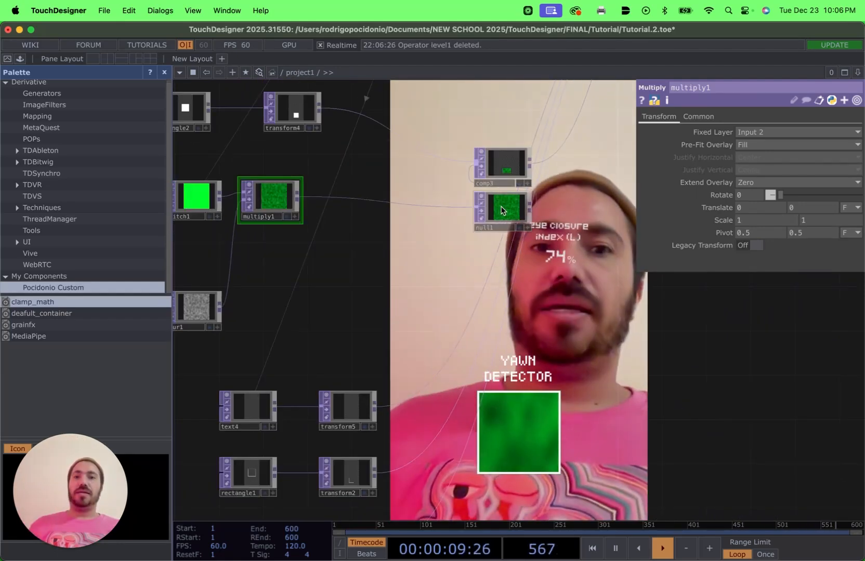
drag(503, 207, 395, 194)
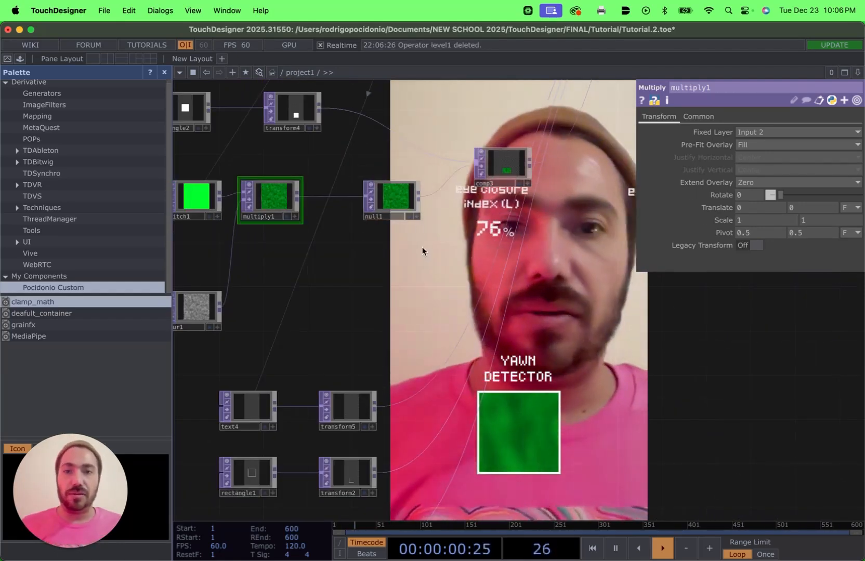
drag(407, 284, 471, 302)
drag(462, 219, 494, 219)
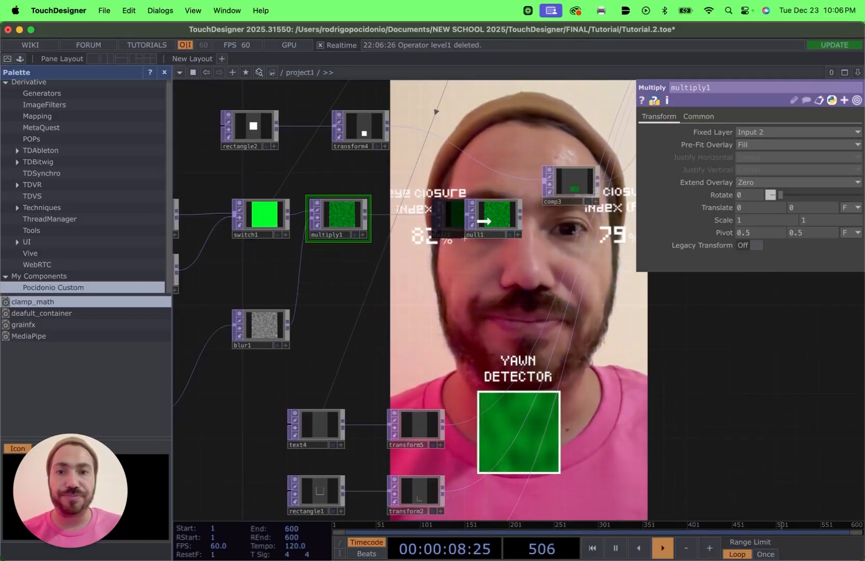
Insert a Level TOP on the wire between multiply1 and null1 and set its Brightness 1 to 1.8.
right_click(407, 207)
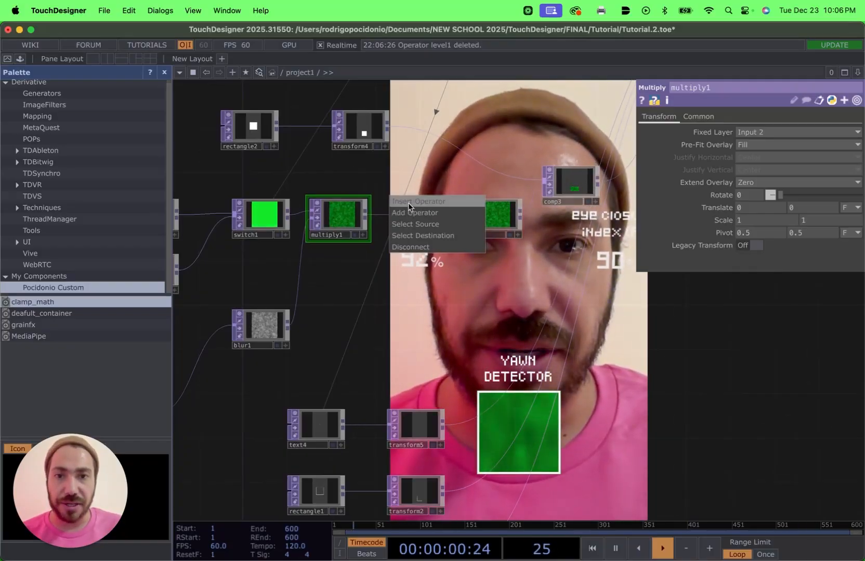
click(408, 203)
text(leve)
click(270, 253)
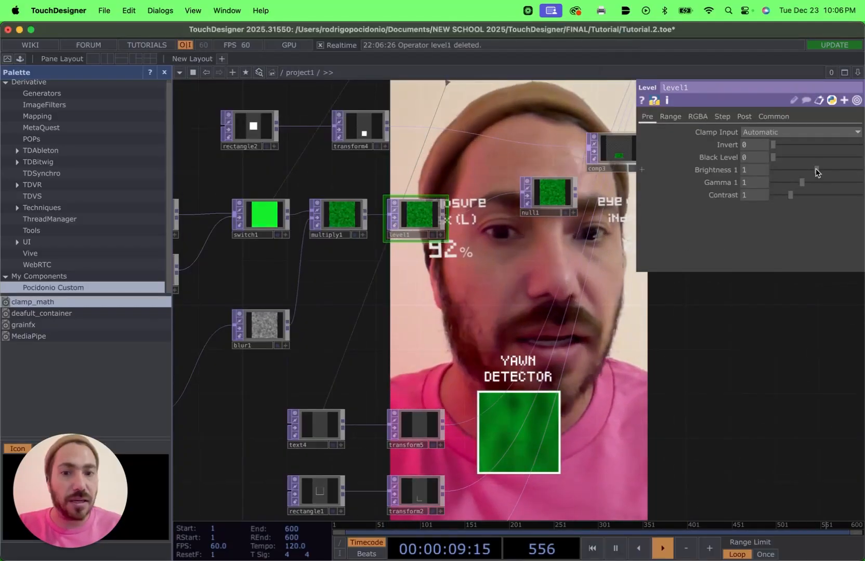
drag(815, 170, 843, 173)
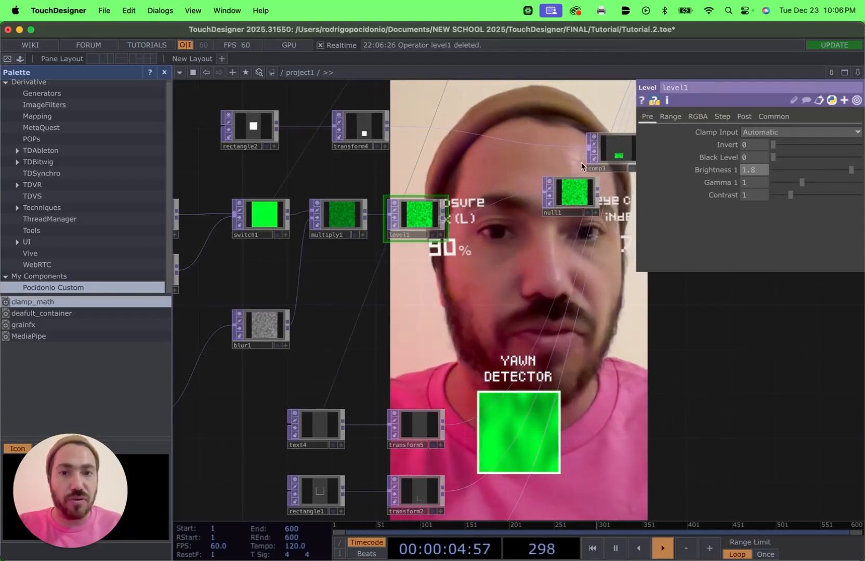
Insert a Bloom TOP on the wire between level1 and null1.
drag(543, 193, 498, 198)
click(498, 198)
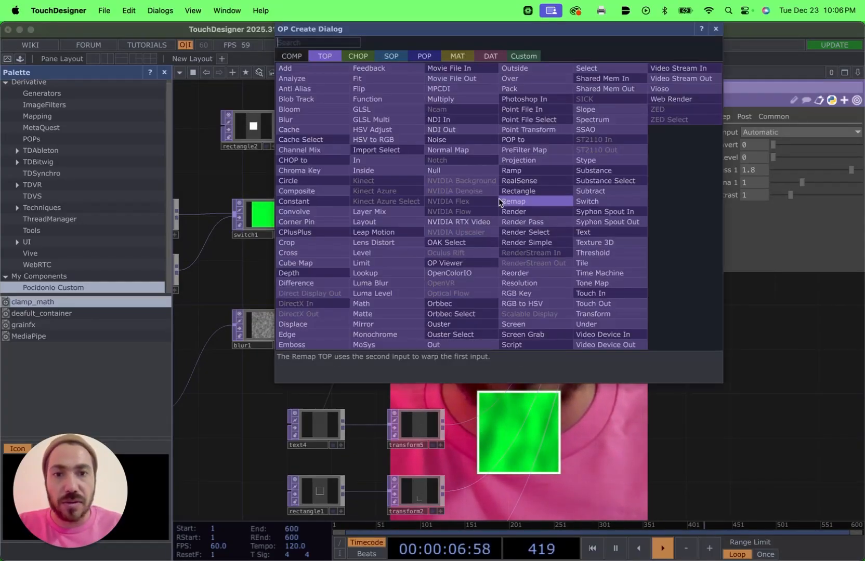
text(bl)
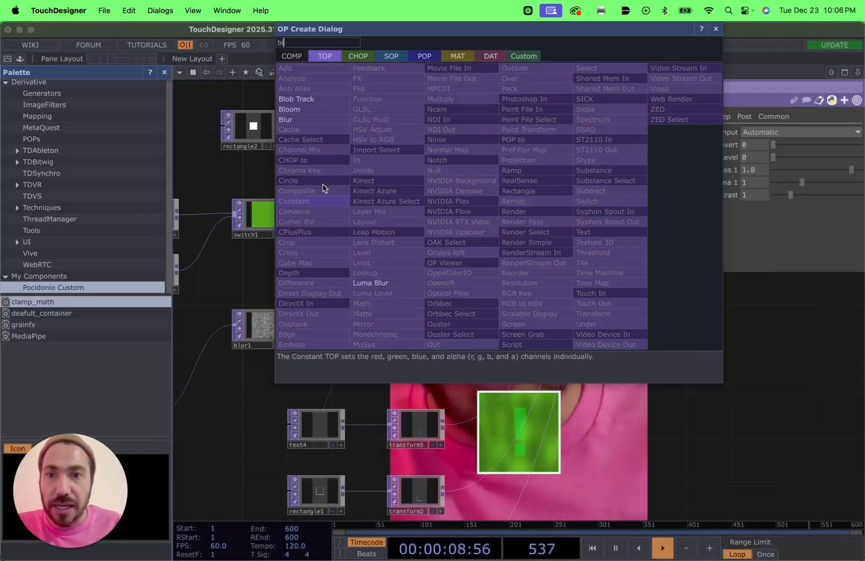
click(298, 109)
click(491, 208)
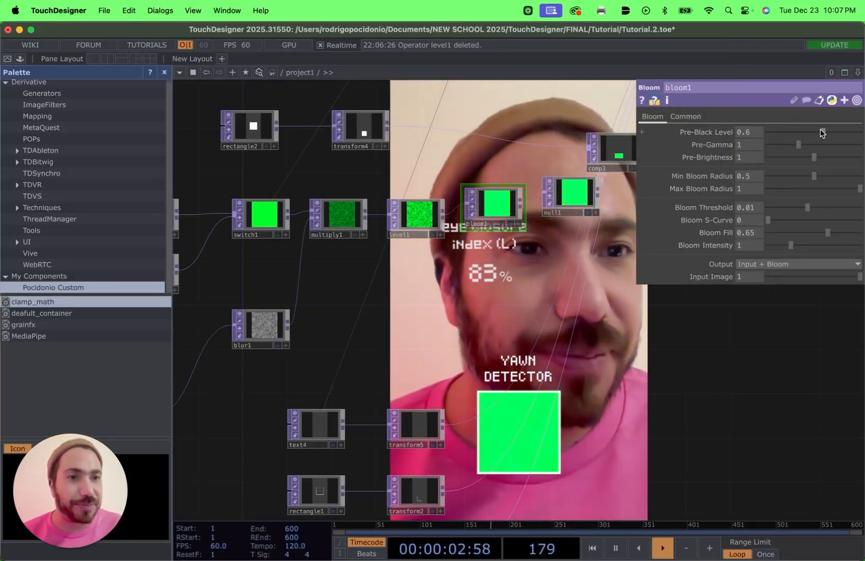
Set bloom1's Pre-Black Level to 0.323, Pre-Gamma 0.54, Pre-Brightness 0.76, radii 0.478 and 0.658, Threshold 0.0261, S-Curve 0.211, Fill 0.335 and Intensity 3.11.
drag(822, 132, 795, 131)
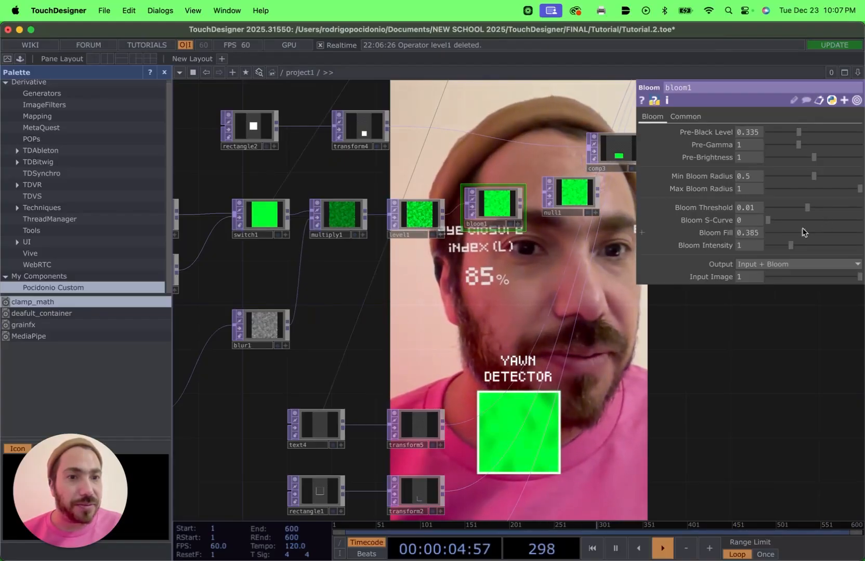
mouse_move(790, 249)
mouse_down()
mouse_move(764, 252)
mouse_move(799, 233)
mouse_up()
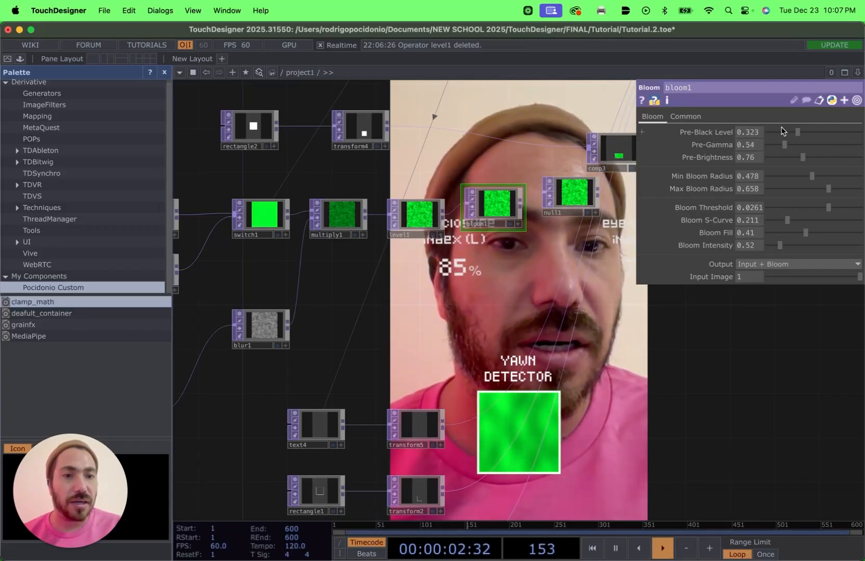
drag(772, 243, 788, 243)
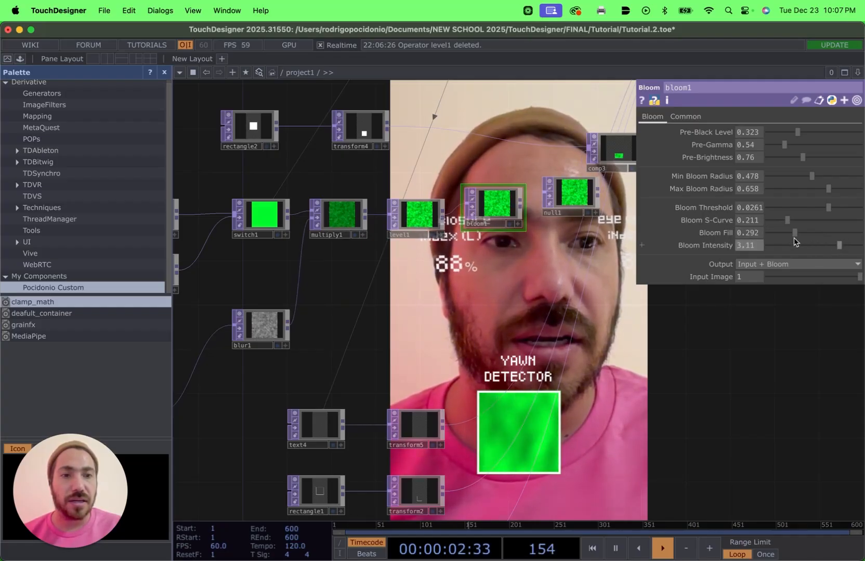
drag(805, 232, 803, 231)
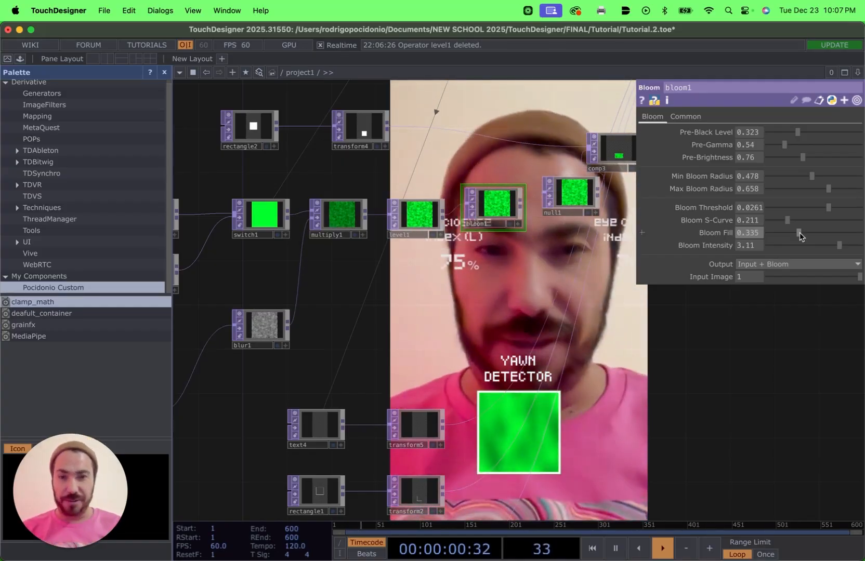
Examine how the yawn detector square and exclamation mark react to opening the mouth, and review the whole node network.
scroll(572, 332, down, 5)
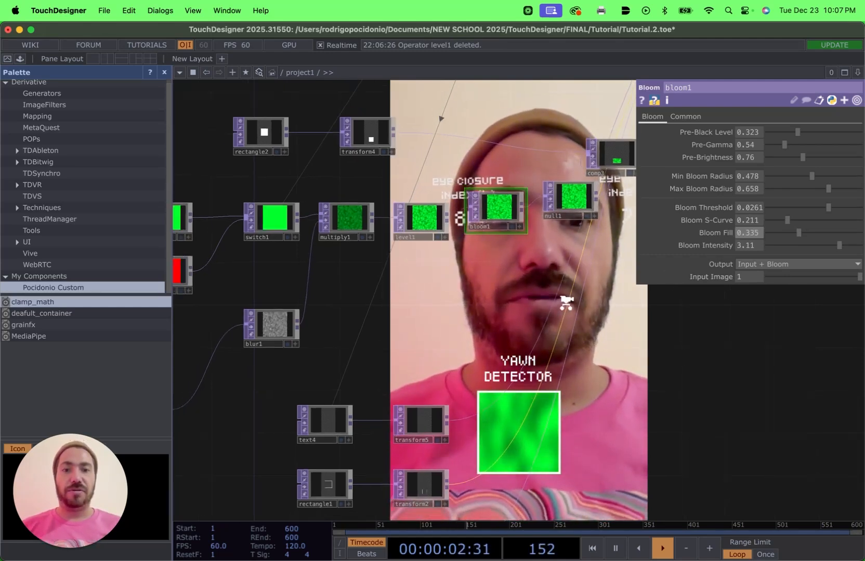
drag(530, 372, 544, 393)
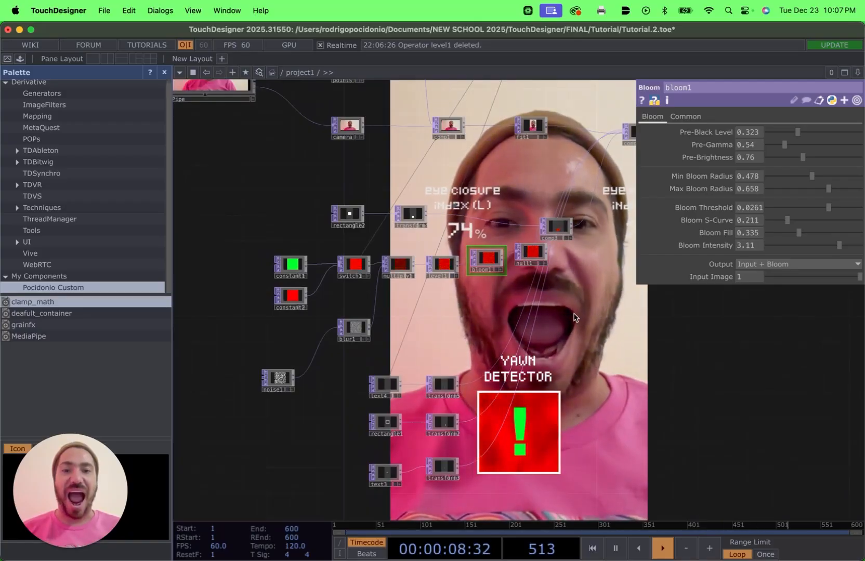
drag(590, 323, 604, 349)
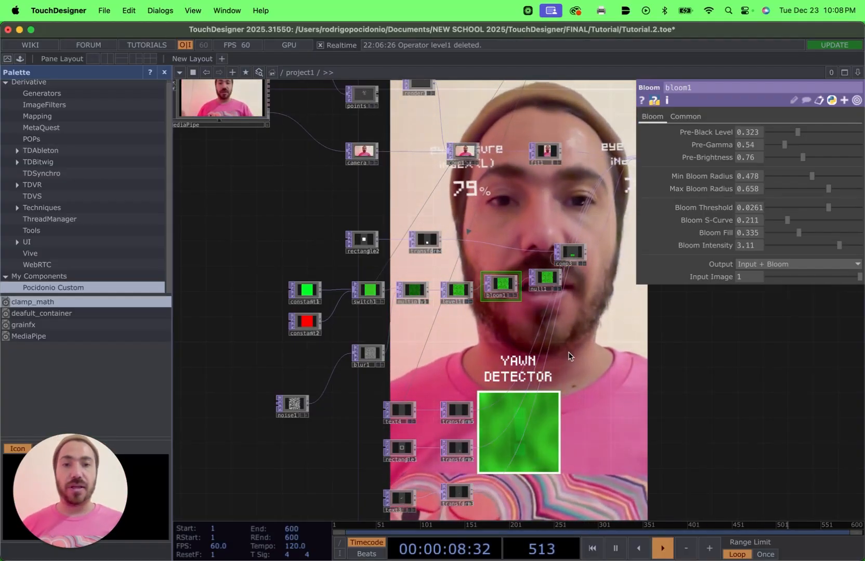
scroll(578, 350, down, 6)
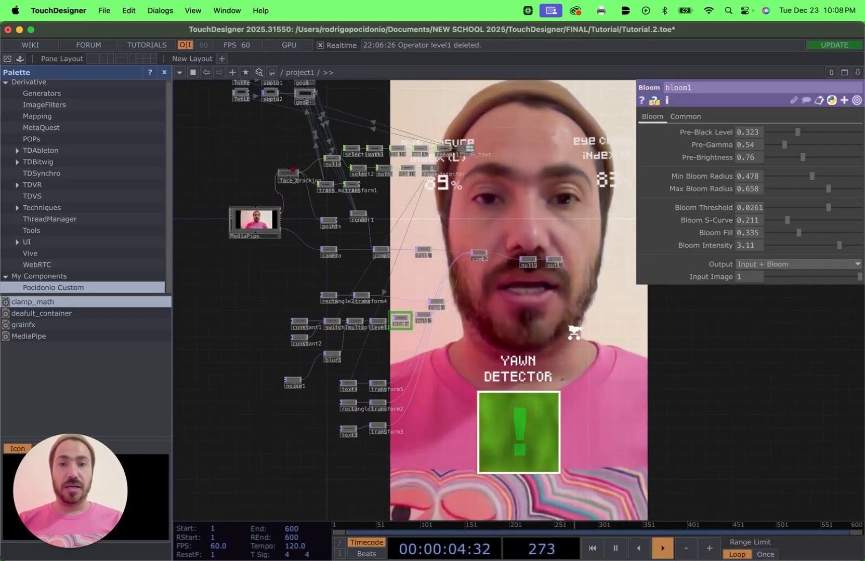
scroll(572, 333, down, 3)
drag(599, 340, 569, 322)
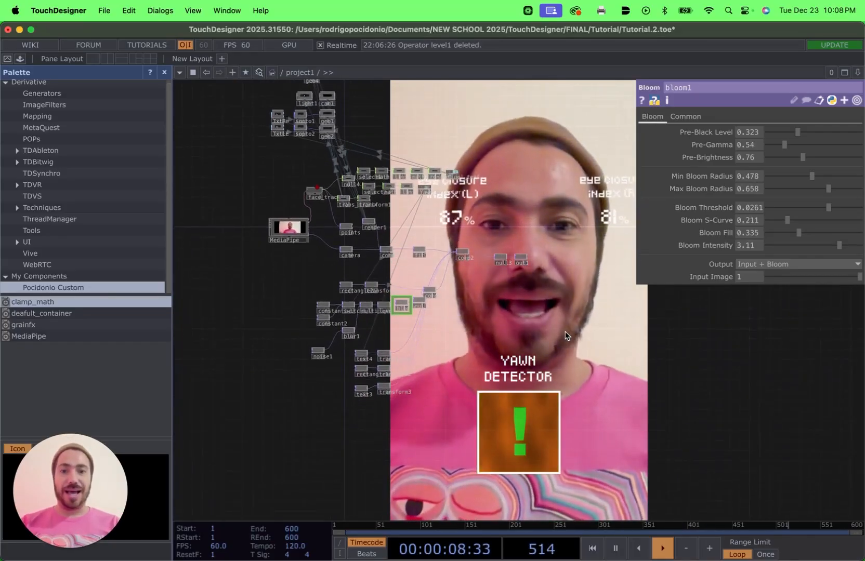
scroll(563, 320, up, 2)
scroll(431, 294, up, 5)
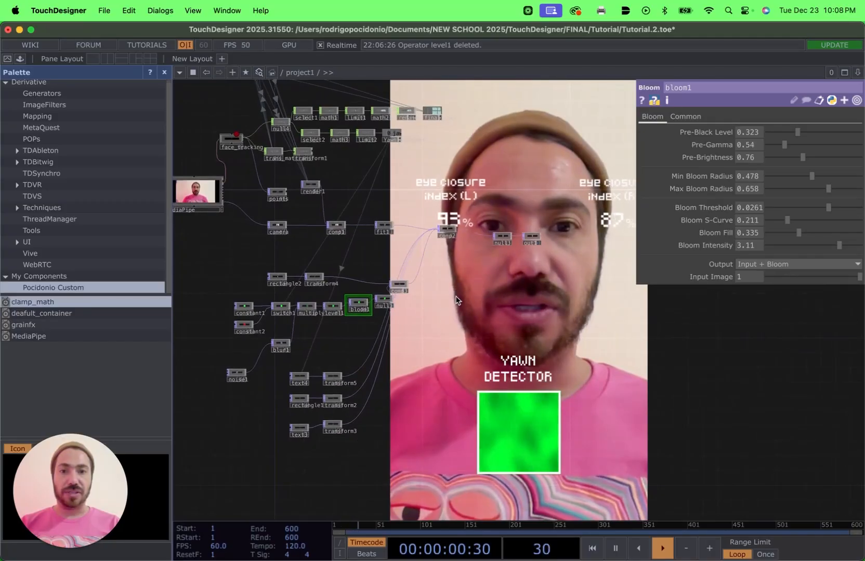
scroll(451, 308, up, 4)
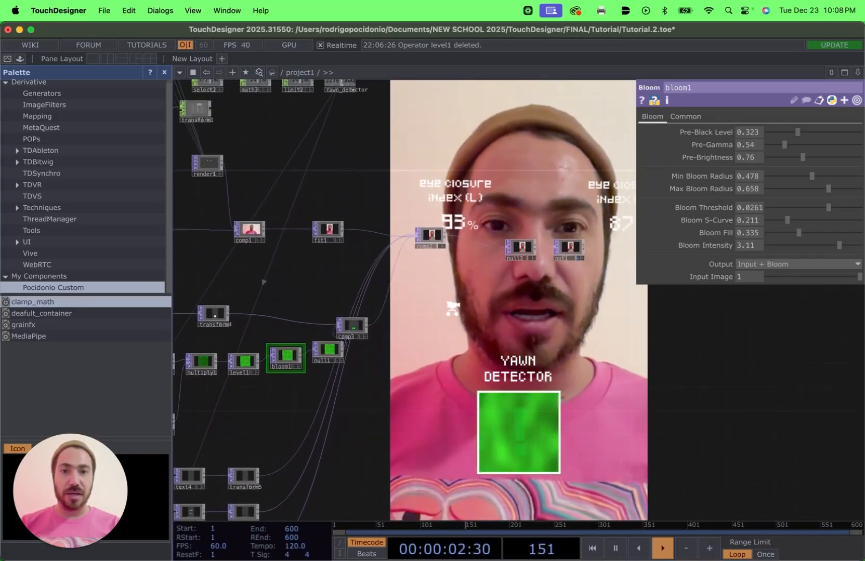
scroll(419, 296, up, 4)
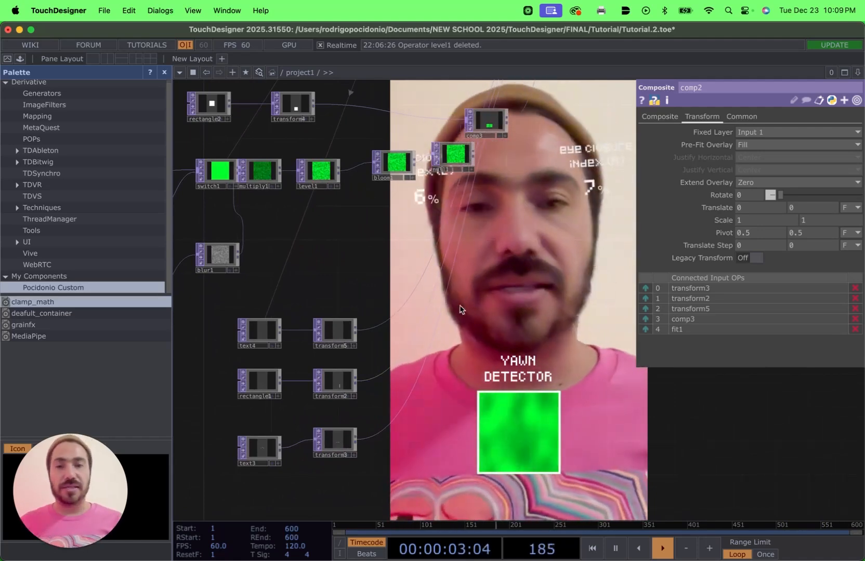
Spread out the source nodes by repositioning blur1, noise1, constant2 and constant1, with the two constants and noise1 stacked in one column.
drag(347, 299, 448, 277)
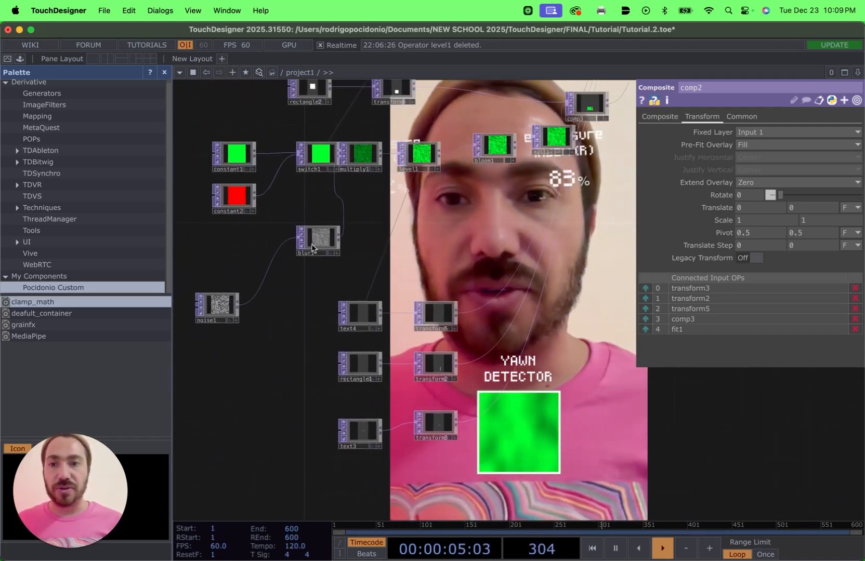
drag(306, 244, 279, 287)
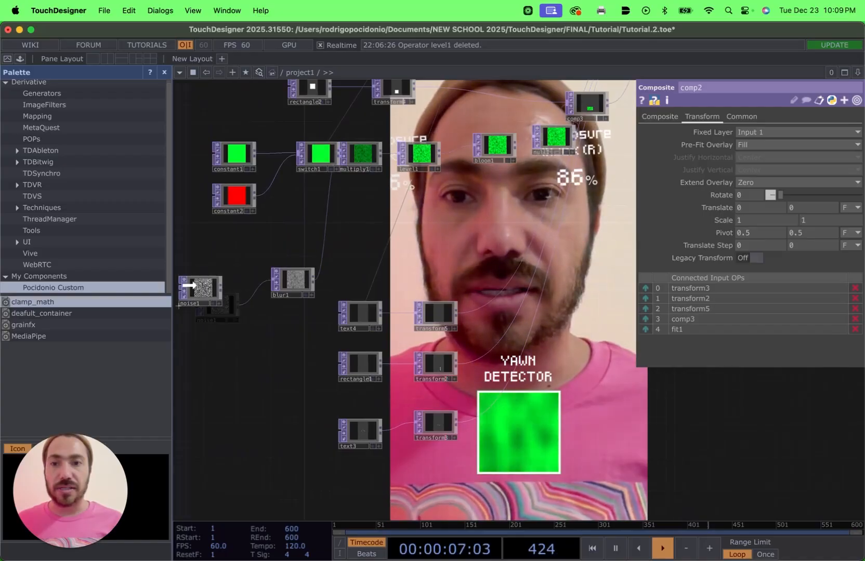
drag(189, 285, 189, 286)
drag(278, 287, 253, 288)
drag(228, 203, 178, 248)
drag(236, 155, 203, 162)
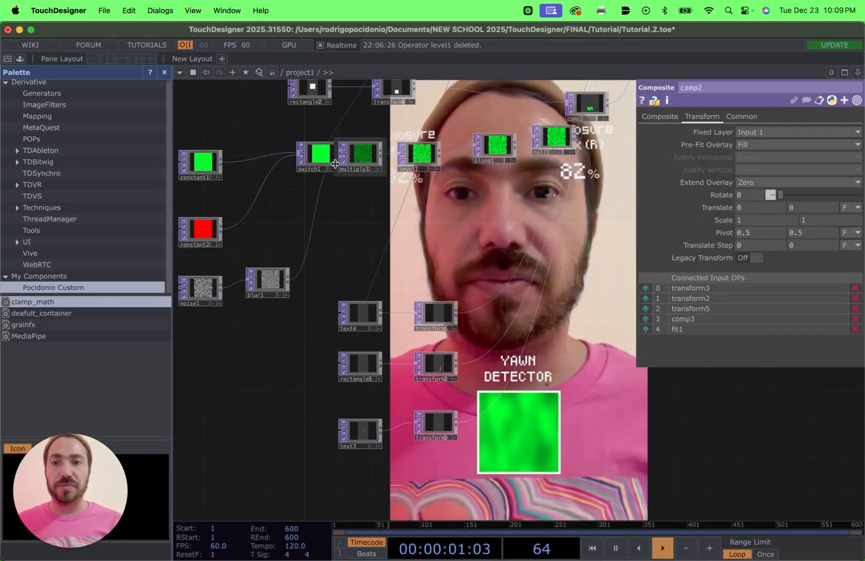
Line up switch1, multiply1, level1, bloom1, null1 and comp3 in one horizontal row.
click(318, 155)
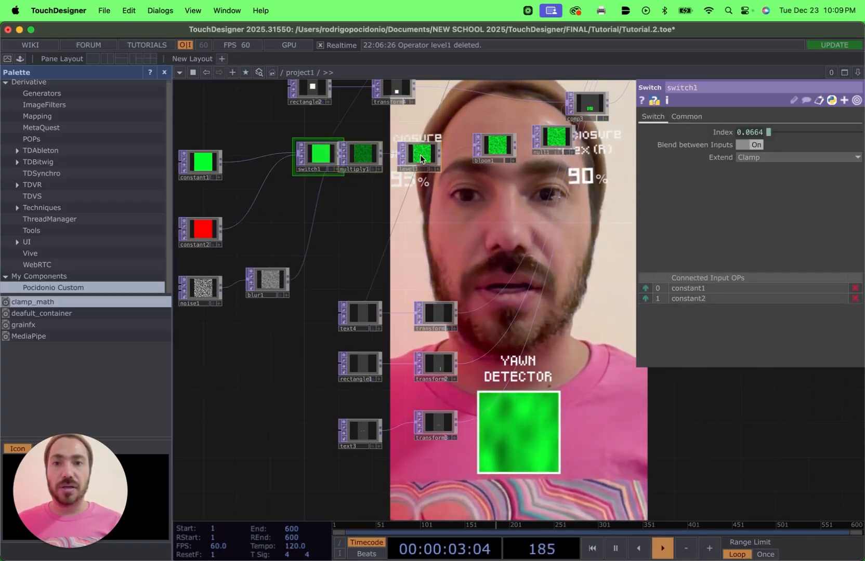
drag(421, 154, 387, 223)
drag(516, 112, 460, 127)
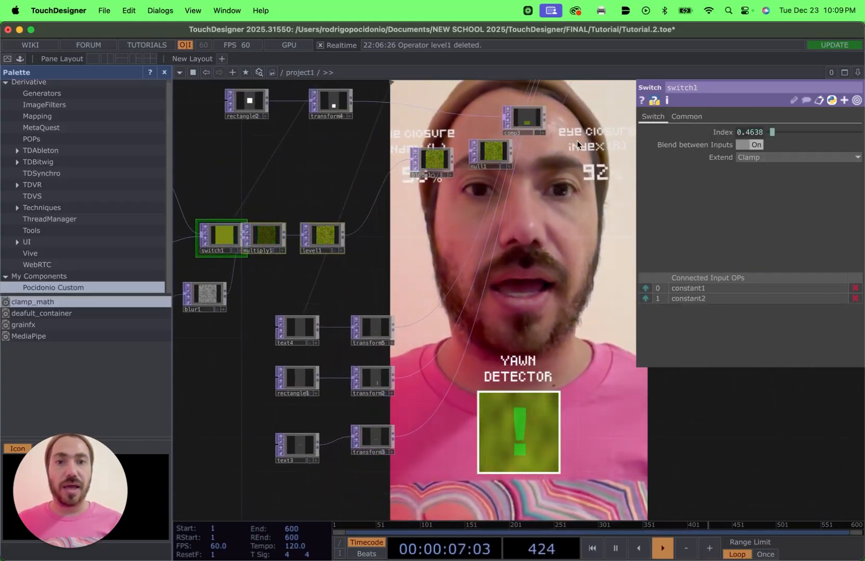
click(508, 162)
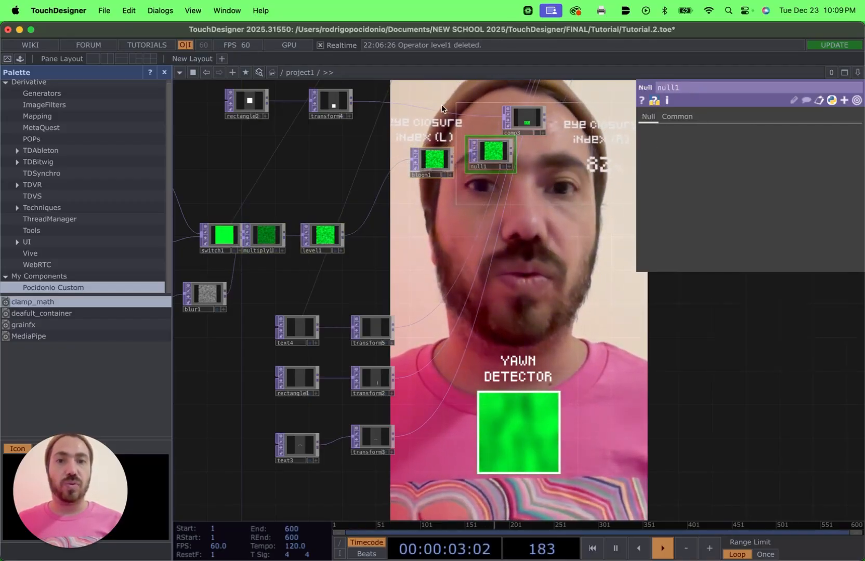
drag(429, 153, 378, 230)
drag(476, 200, 509, 225)
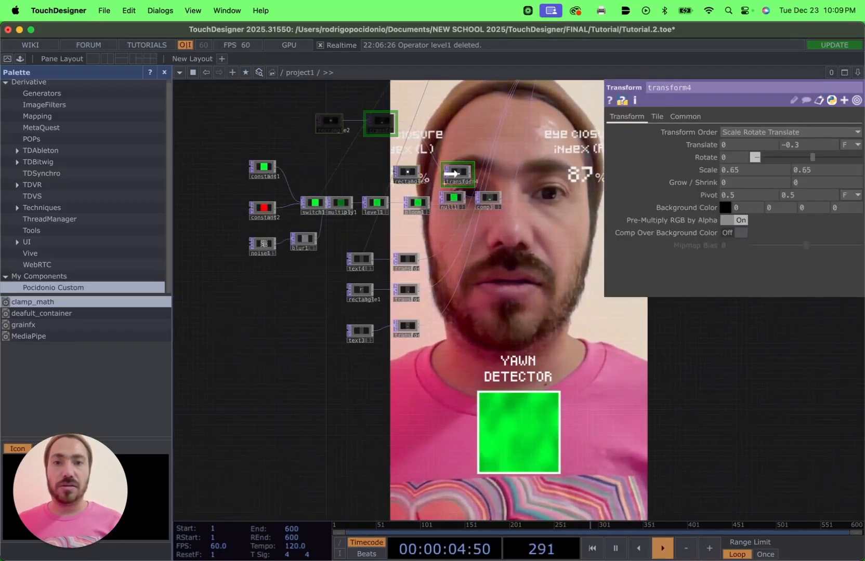
Move rectangle2 and transform4 to just above the row of nodes running from switch1 to level1.
drag(453, 174, 452, 174)
drag(524, 239, 464, 238)
drag(396, 173, 299, 173)
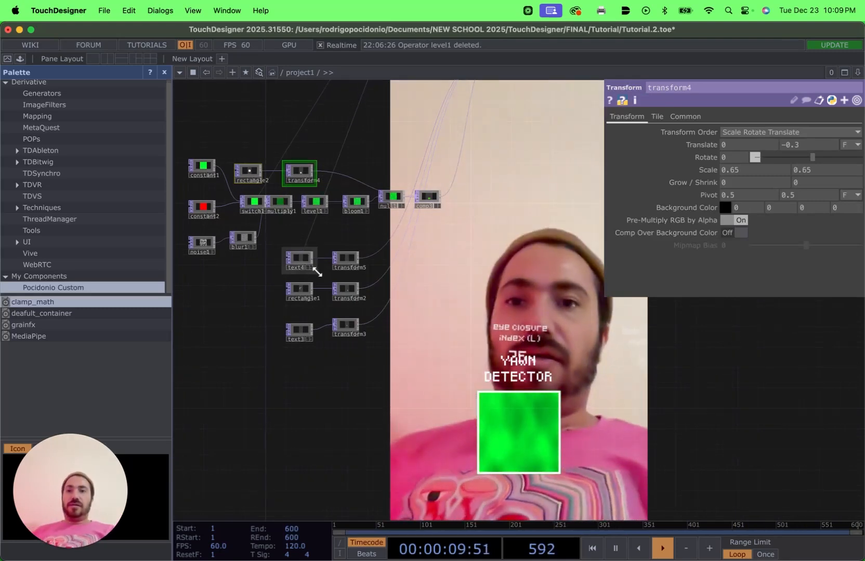
Open the operator creation dialog on the TOP family from the network area just above comp3.
scroll(332, 243, down, 3)
drag(348, 175, 378, 185)
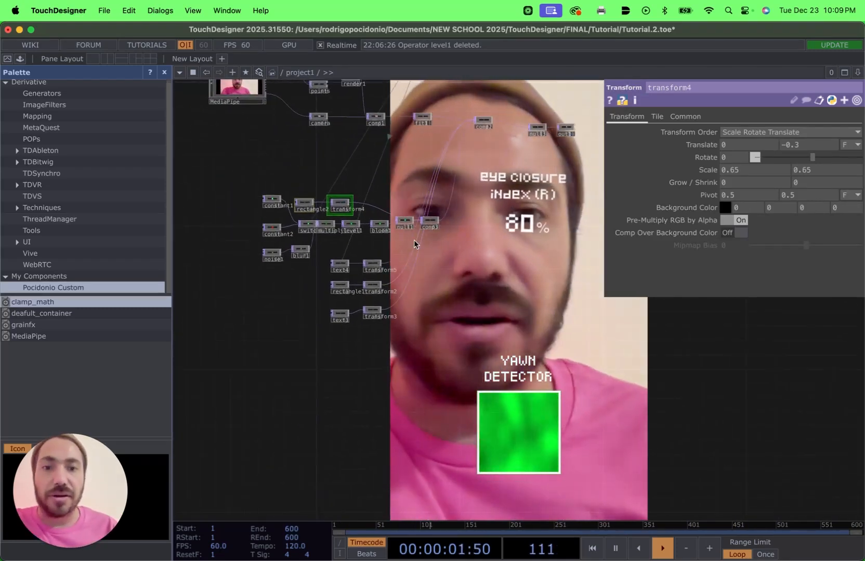
drag(465, 283, 401, 288)
scroll(401, 287, up, 6)
scroll(399, 273, up, 1)
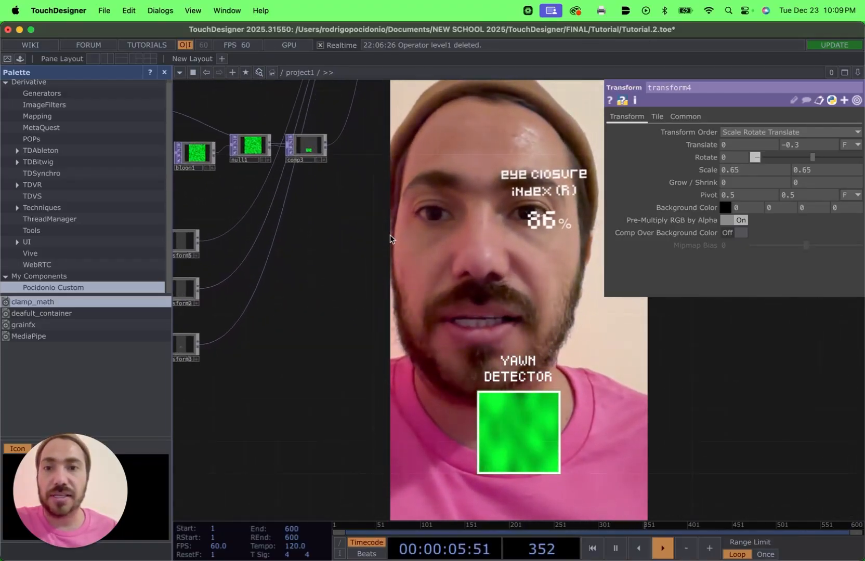
scroll(390, 238, down, 2)
drag(390, 238, 374, 313)
scroll(396, 258, down, 3)
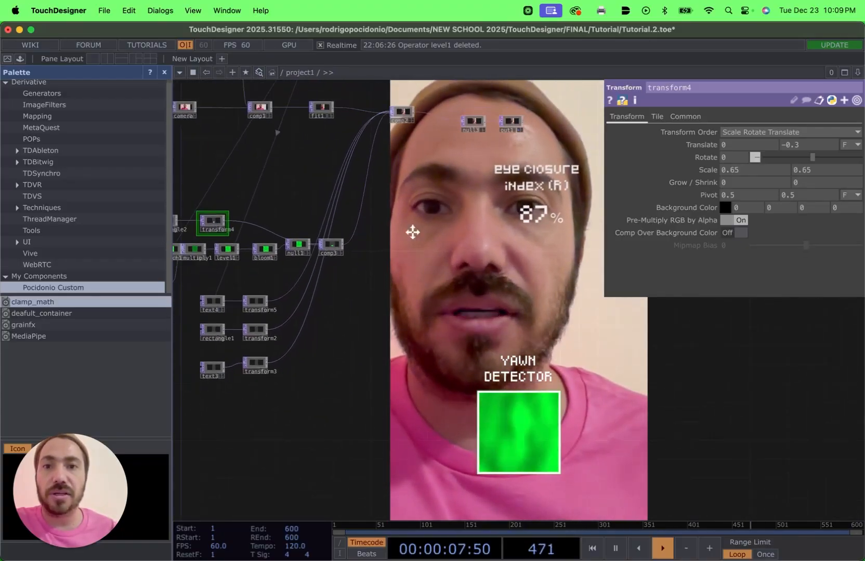
drag(411, 232, 463, 162)
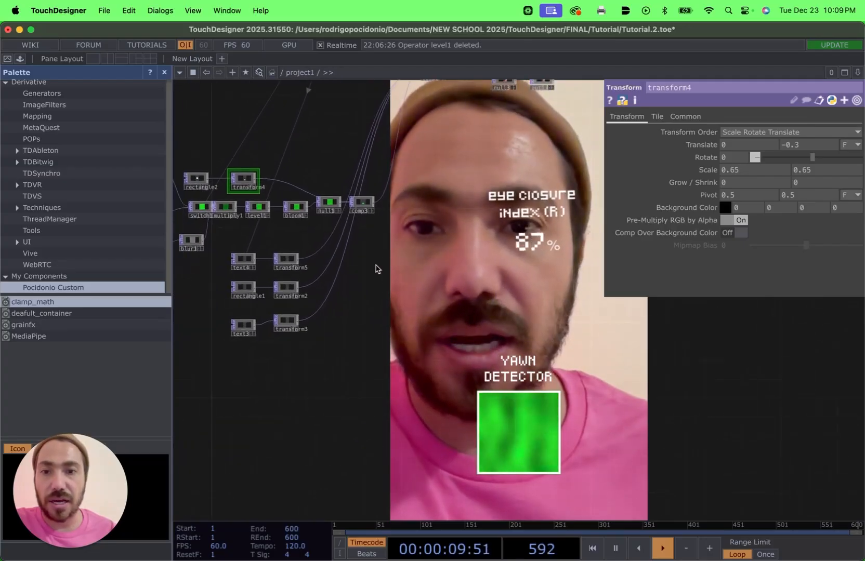
right_click(378, 151)
click(426, 155)
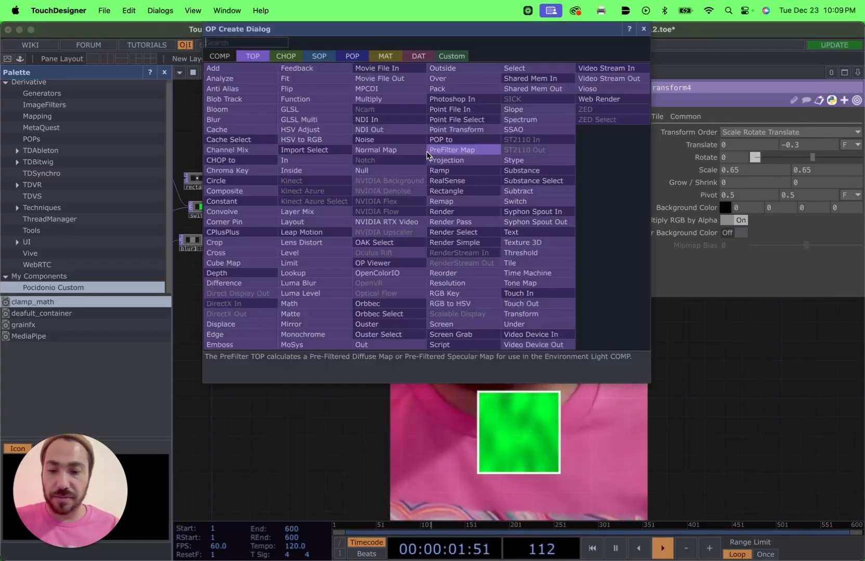
Add a Composite TOP beyond the text and rectangle transform nodes.
text(com)
key(Return)
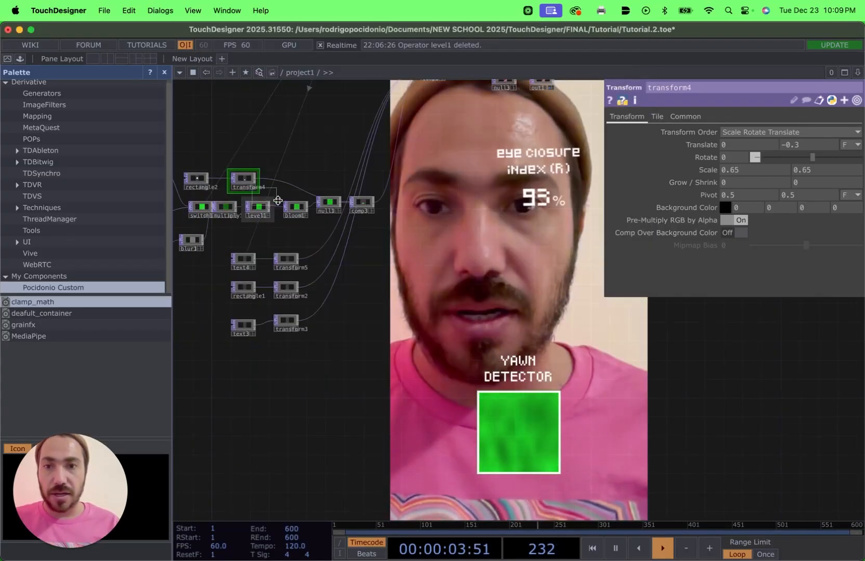
click(405, 285)
Disconnect transform3, transform2 and transform5 from the composite they currently feed.
right_click(336, 287)
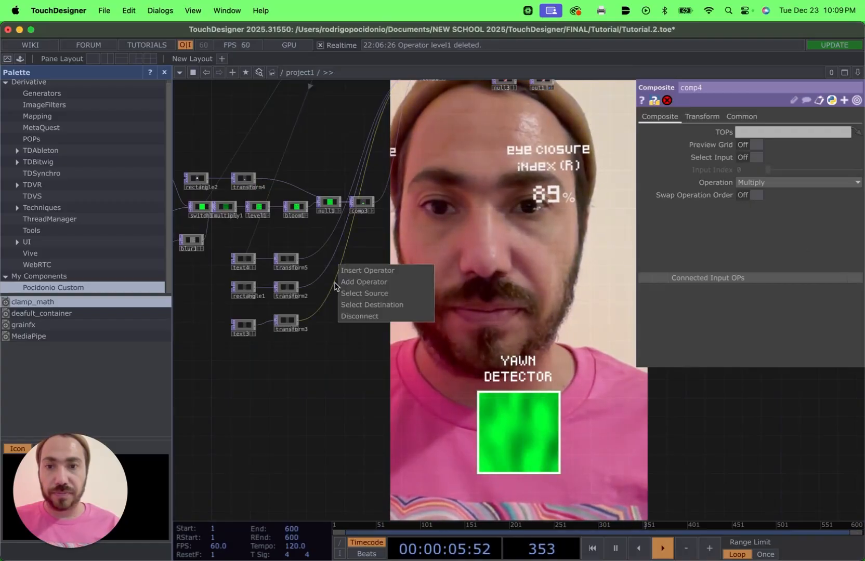
click(357, 305)
right_click(319, 282)
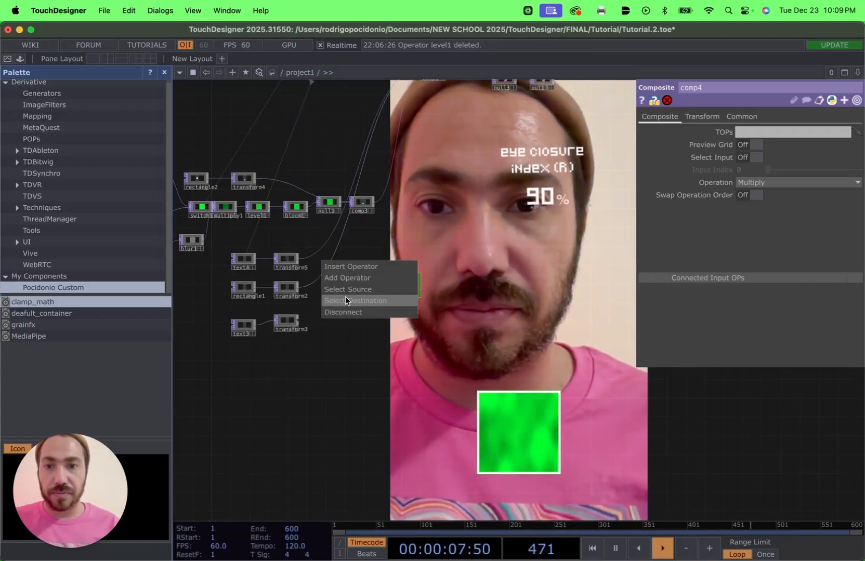
click(348, 313)
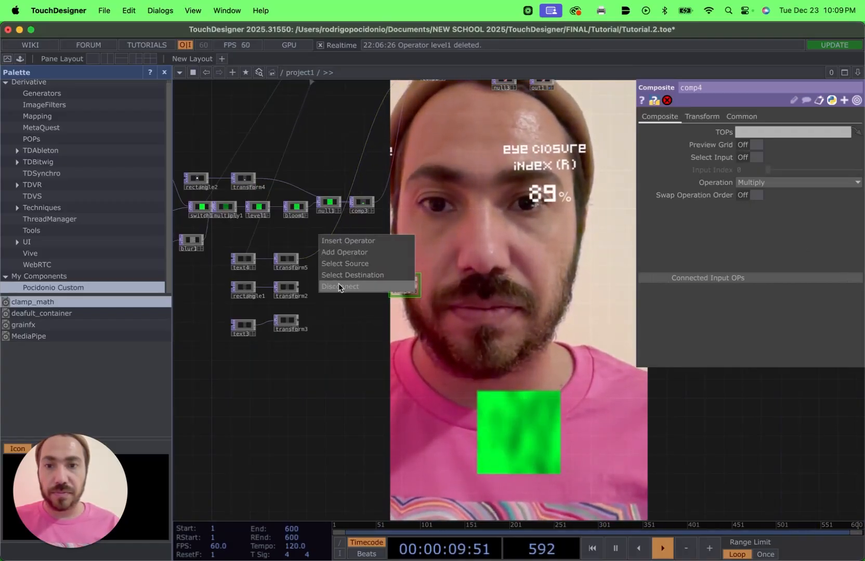
click(339, 287)
Connect transform5, transform2 and transform3 to the inputs of the new comp4 composite.
click(296, 260)
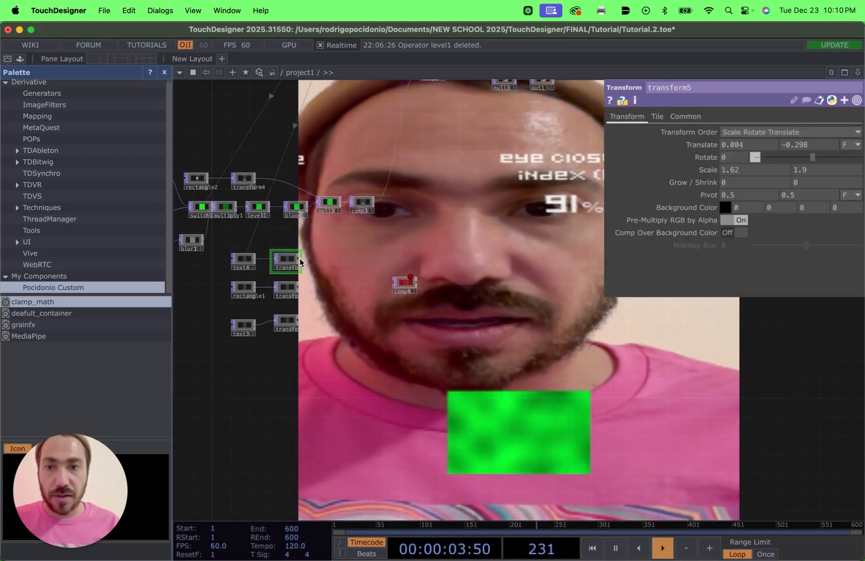
drag(303, 261, 393, 283)
click(299, 288)
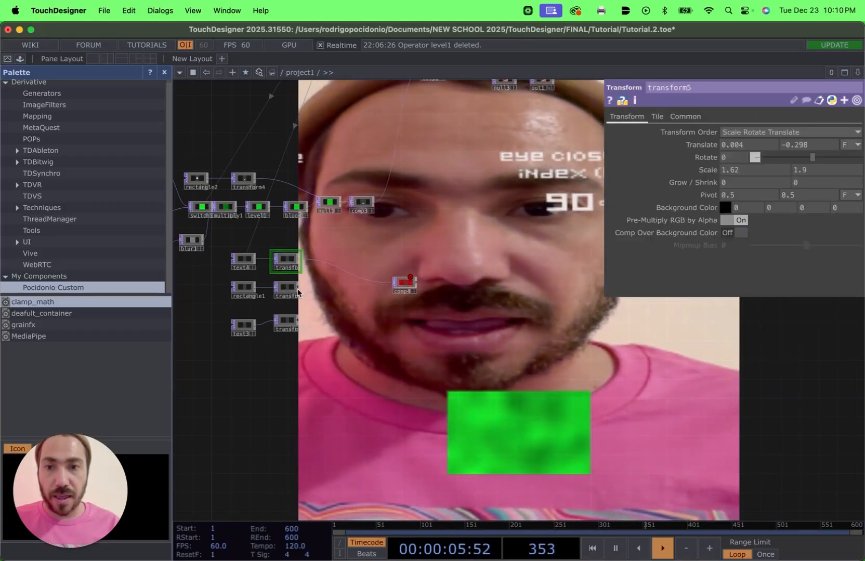
drag(300, 288, 394, 283)
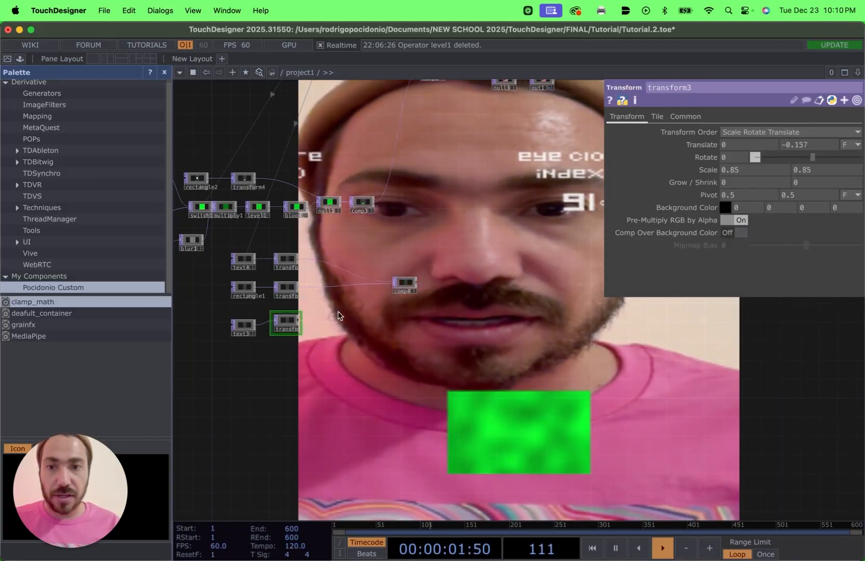
Reroute the output of comp3 into comp4 as its fourth input.
click(364, 205)
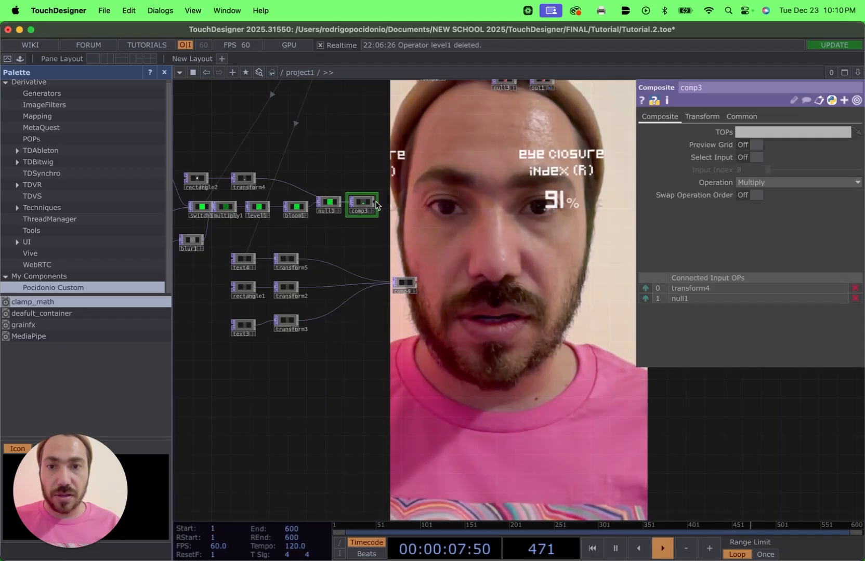
scroll(475, 273, down, 2)
right_click(474, 274)
key(Escape)
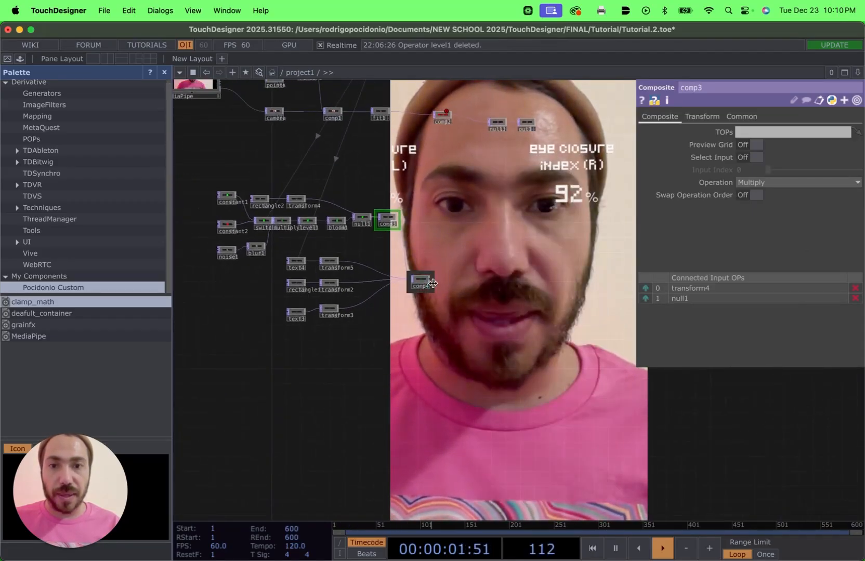
Set comp4's blend operation to Over.
click(430, 282)
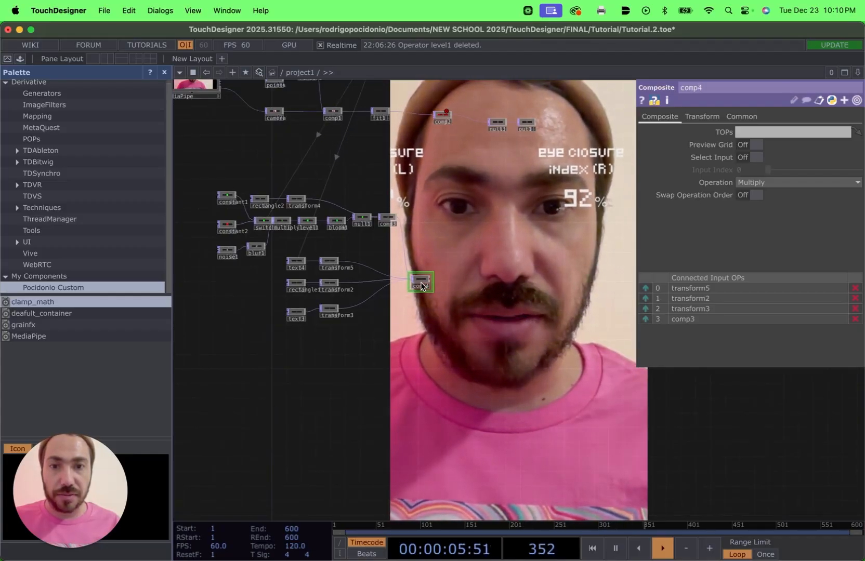
click(798, 182)
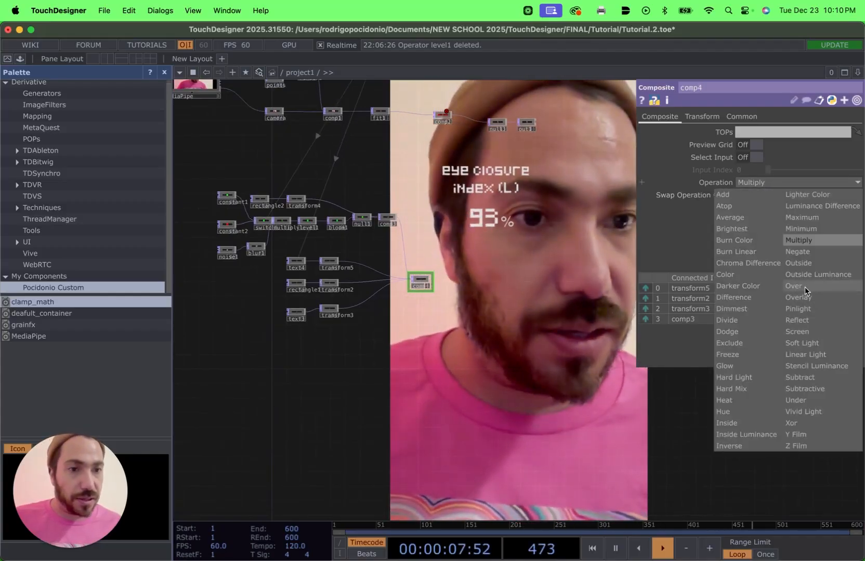
click(804, 287)
Examine comp4's combined yawn detector image and its connections to the surrounding nodes.
scroll(367, 313, up, 5)
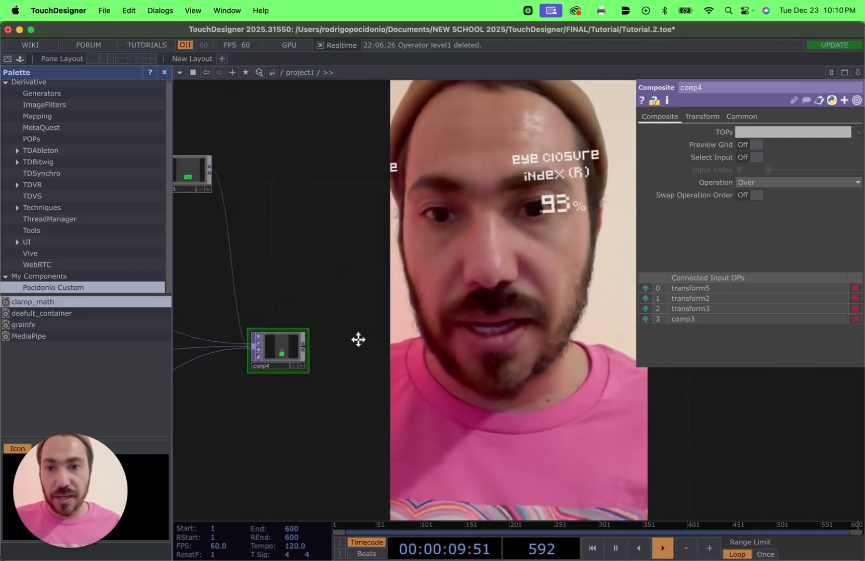
drag(358, 339, 349, 353)
drag(261, 410, 295, 410)
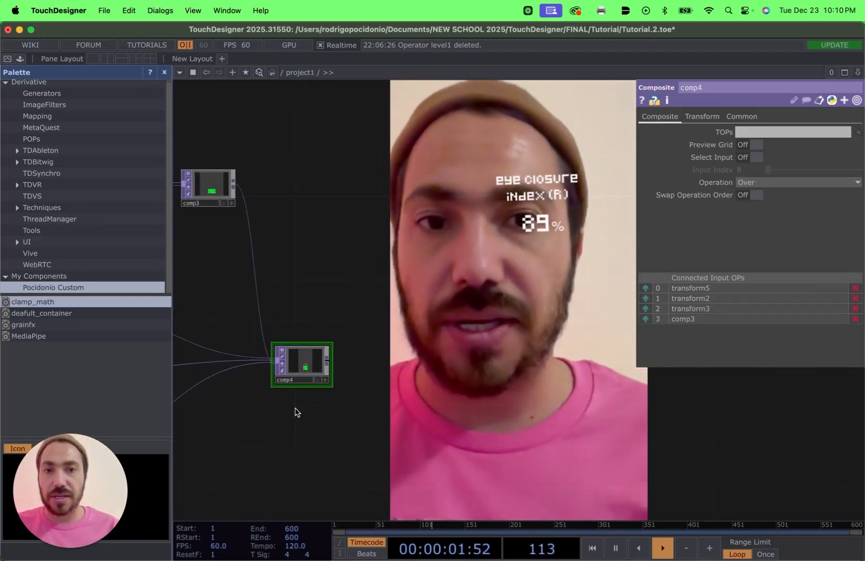
scroll(295, 412, up, 5)
scroll(500, 351, down, 3)
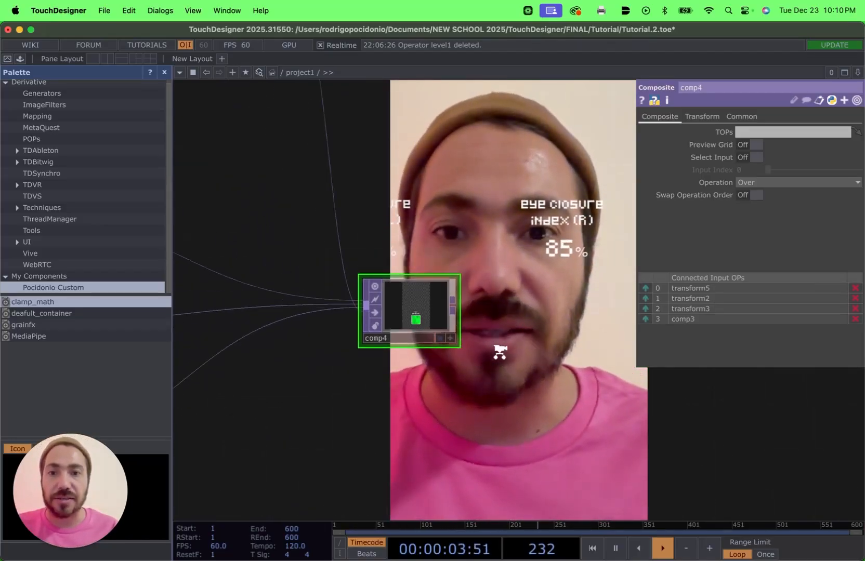
scroll(500, 351, down, 3)
drag(460, 275, 411, 353)
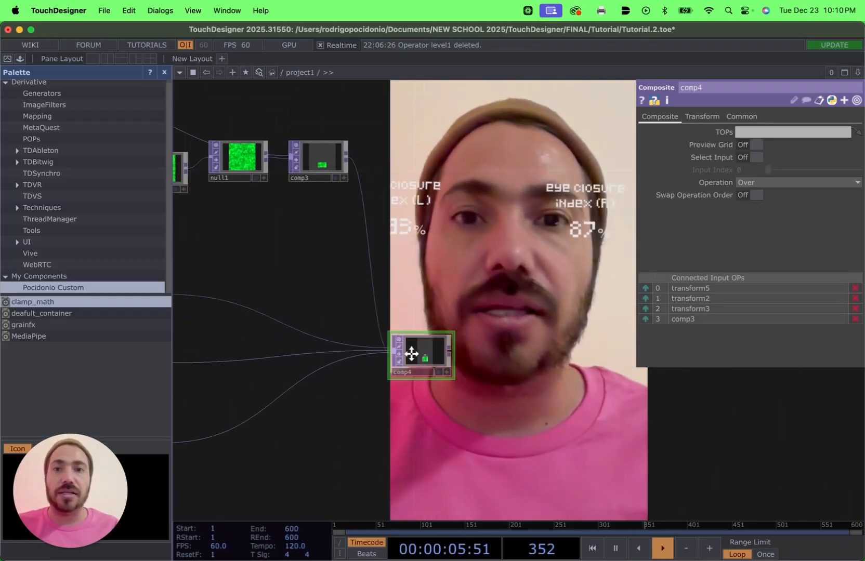
scroll(408, 322, down, 6)
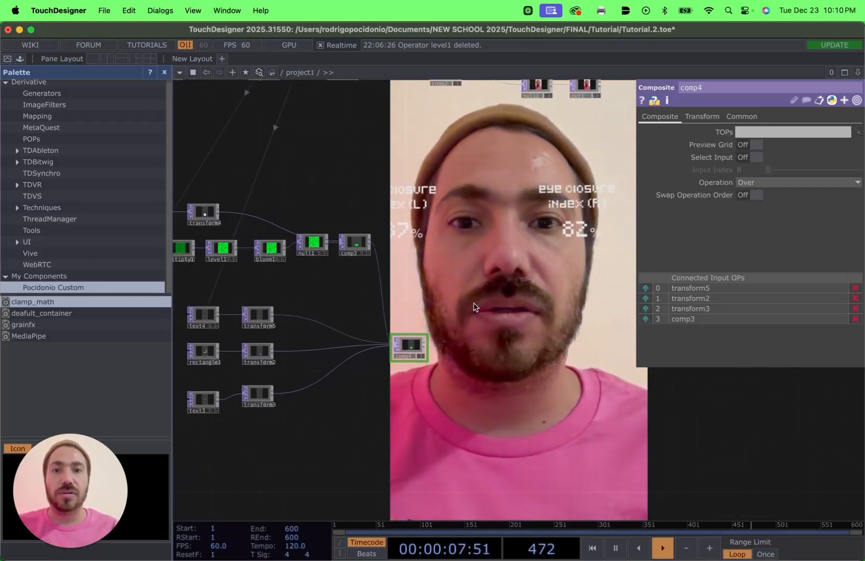
scroll(502, 257, down, 3)
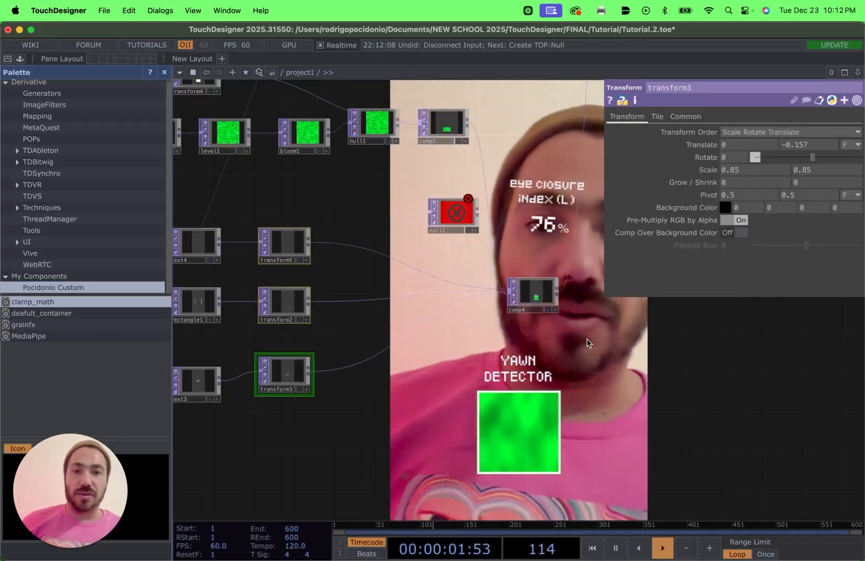
Insert a Null TOP on the wire leaving comp4.
scroll(395, 341, up, 3)
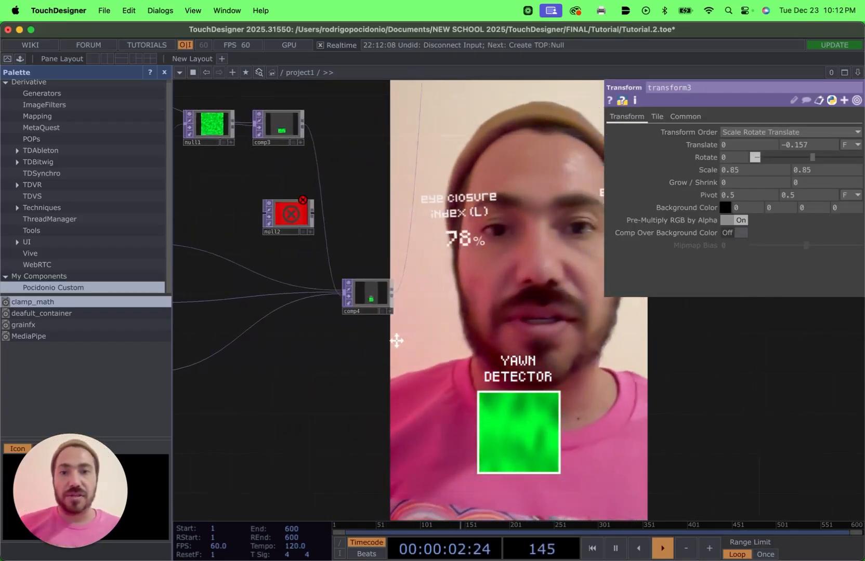
right_click(300, 231)
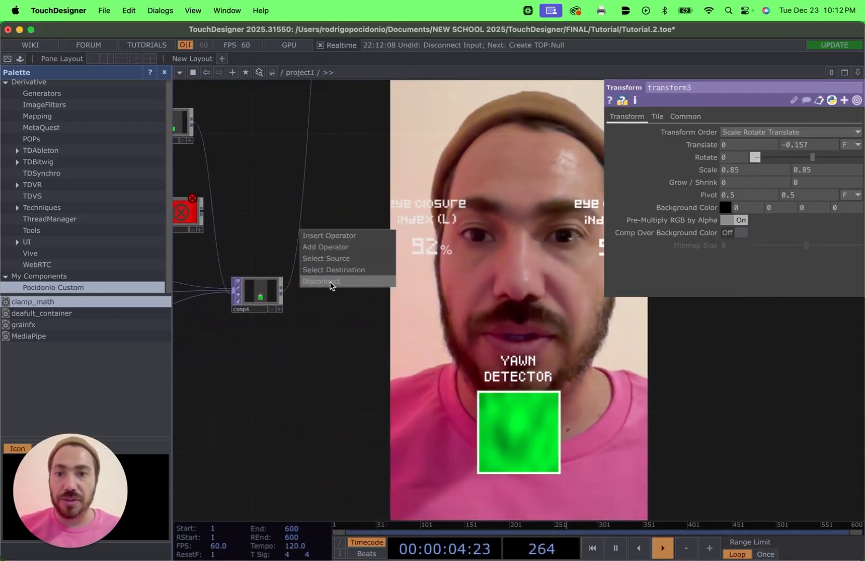
click(331, 236)
click(290, 211)
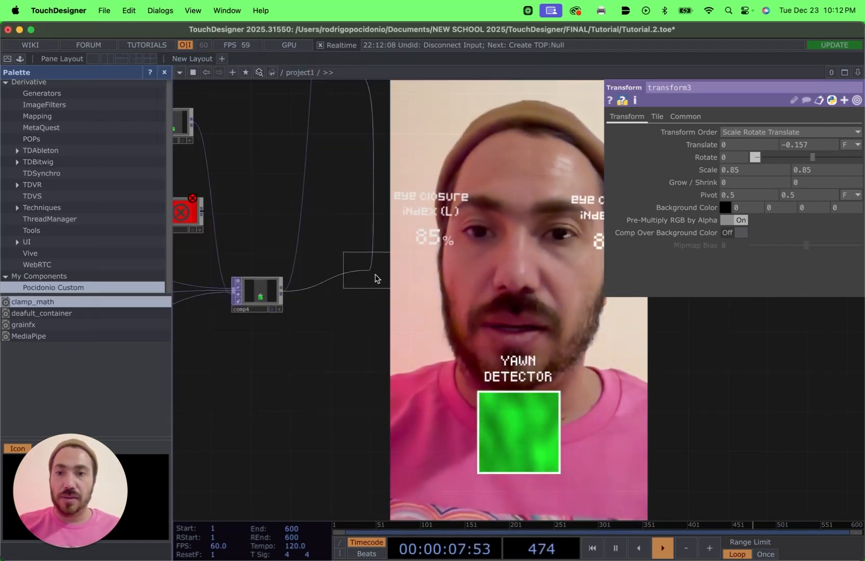
click(397, 293)
Insert a Transform TOP between comp4 and null5, with scale 0.73 and vertical translate -0.077.
click(332, 291)
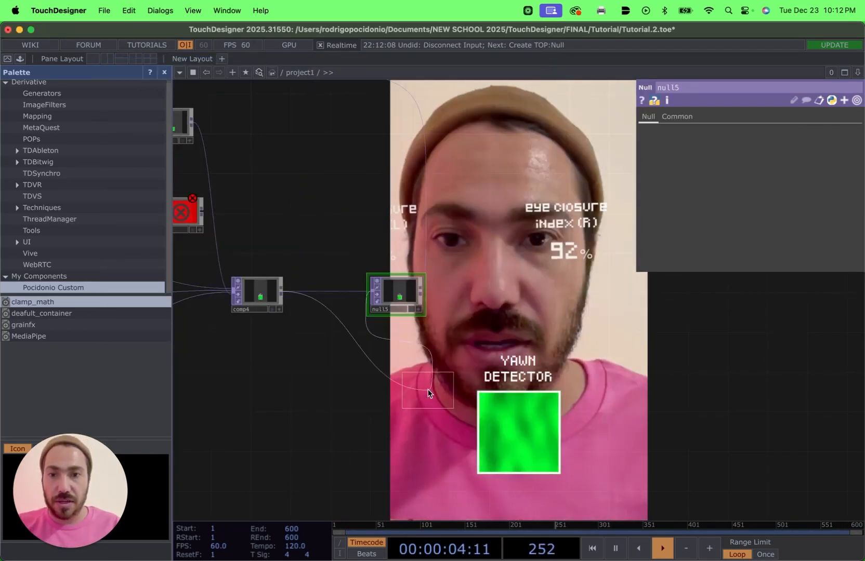
click(327, 304)
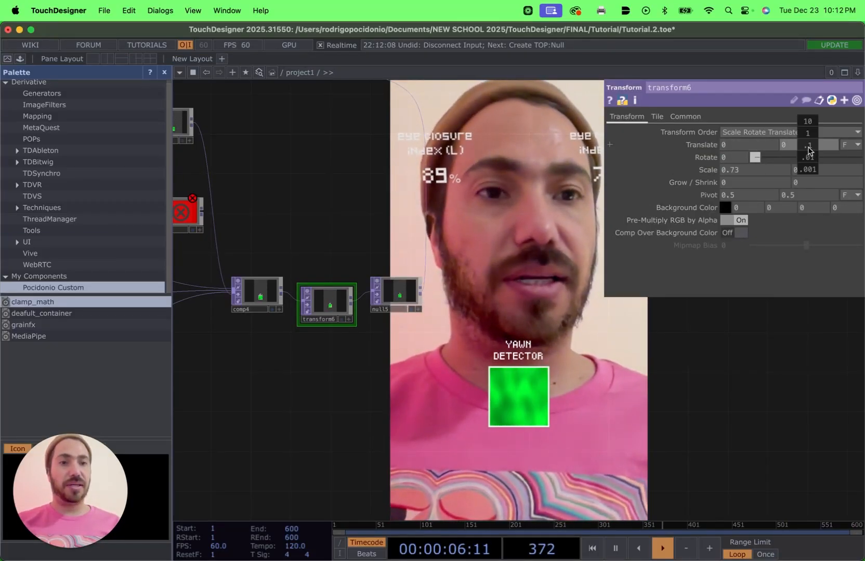
drag(810, 170, 806, 170)
drag(805, 125, 807, 128)
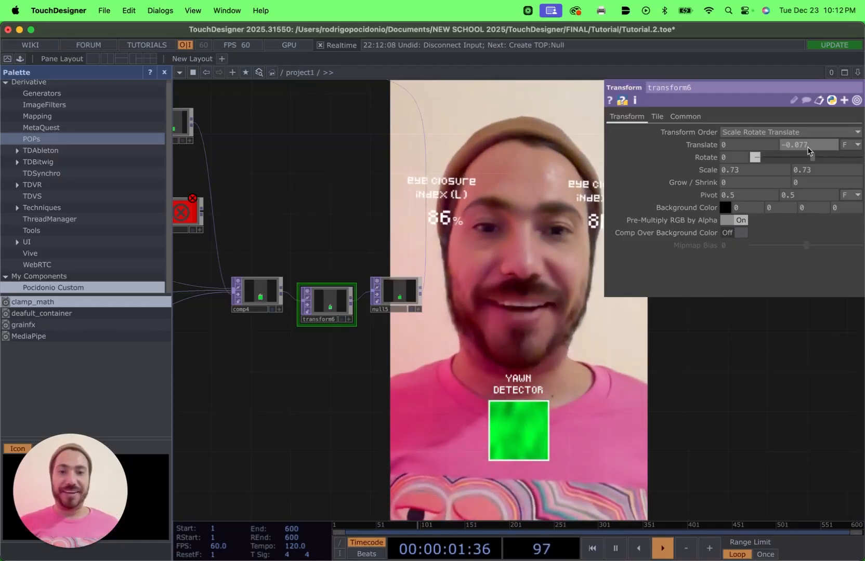
scroll(498, 306, down, 5)
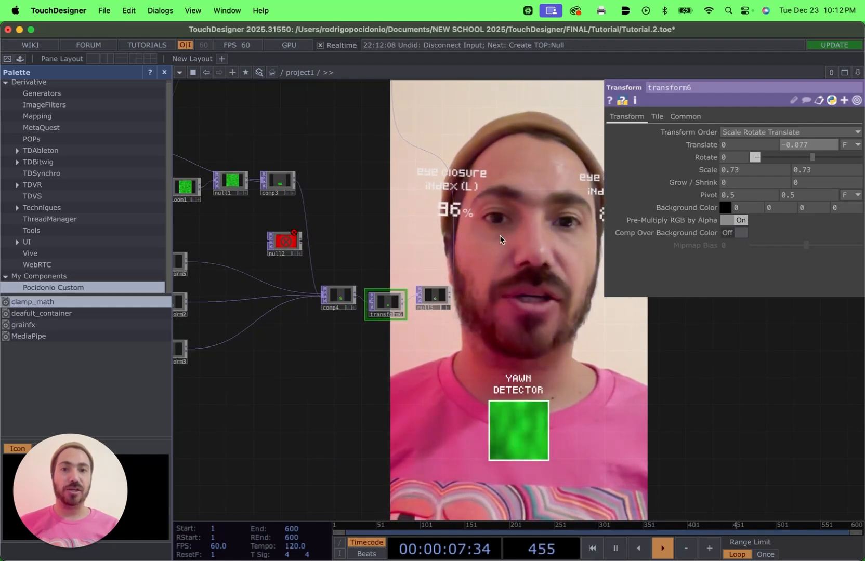
scroll(515, 253, down, 2)
scroll(514, 253, down, 3)
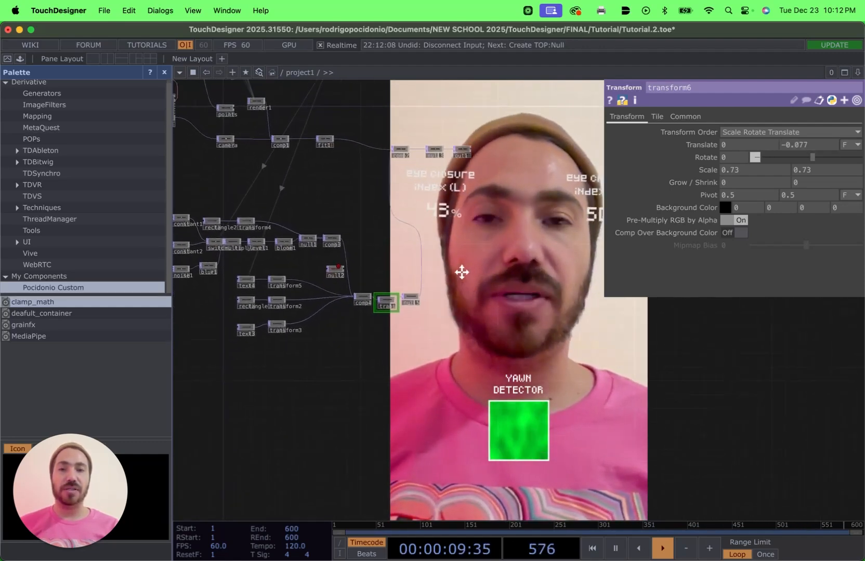
mouse_move(452, 260)
mouse_down()
mouse_move(446, 287)
mouse_move(441, 261)
mouse_up()
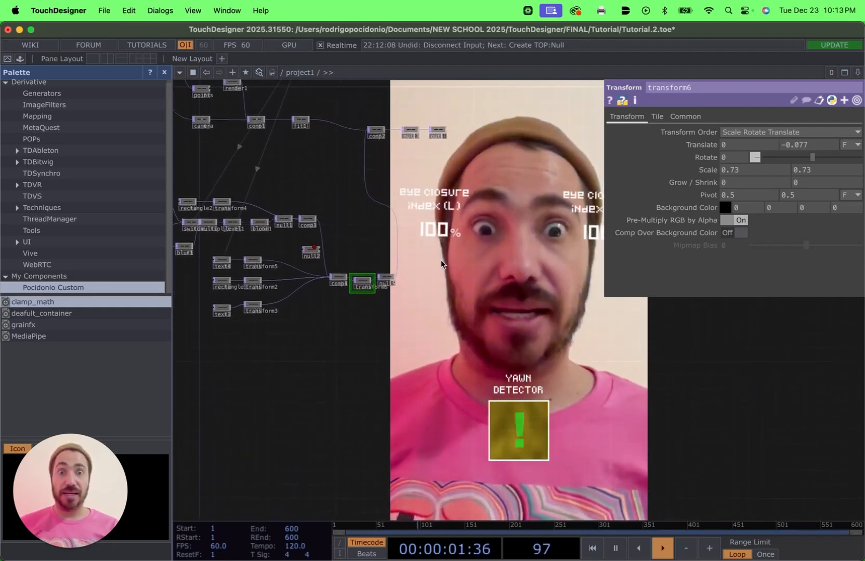
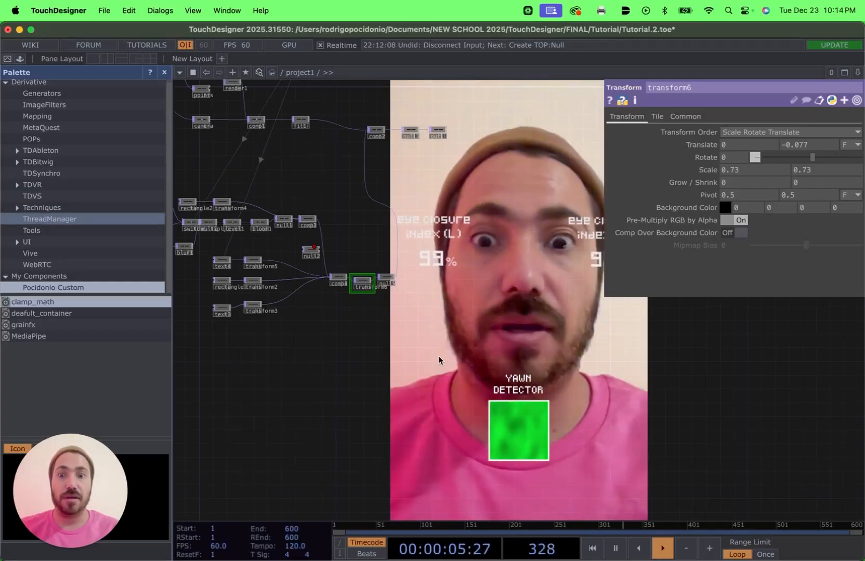
Delete the unconnected null2 node.
drag(438, 361, 634, 374)
scroll(394, 289, up, 5)
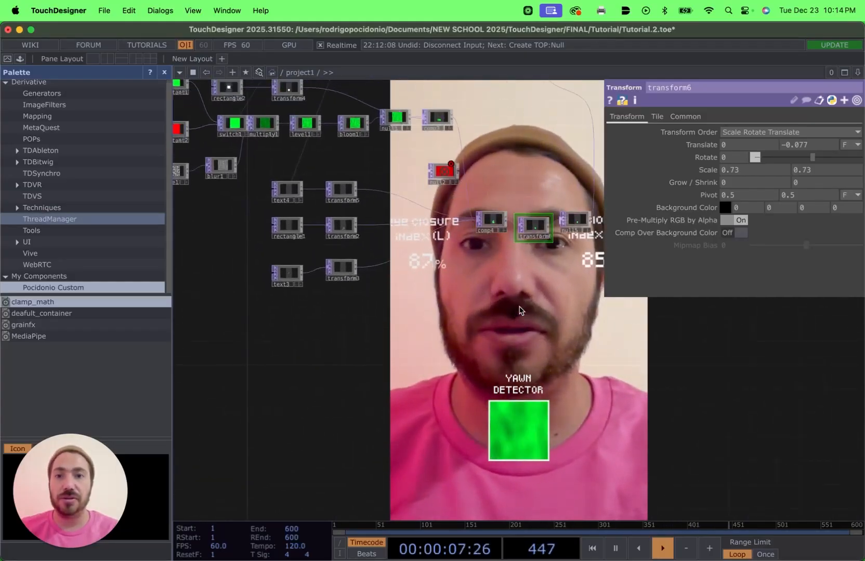
drag(489, 194, 483, 240)
scroll(439, 244, up, 5)
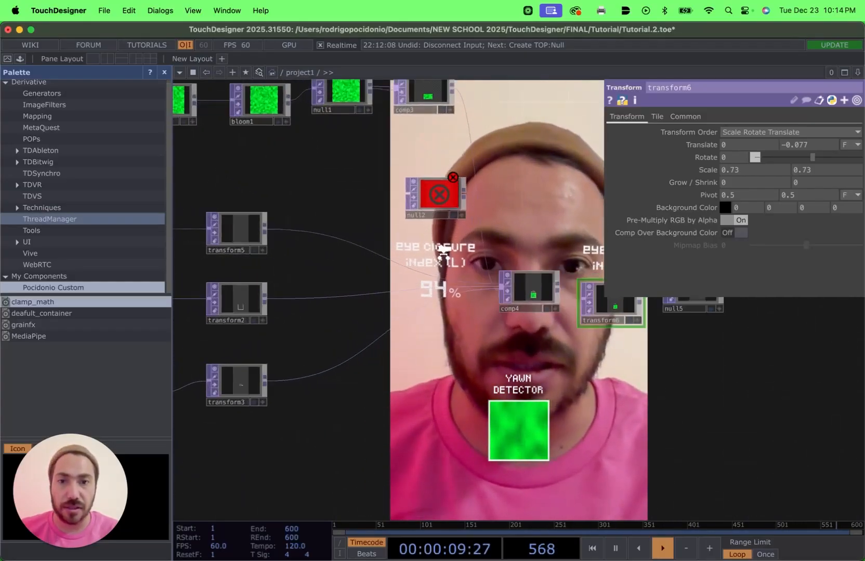
click(442, 189)
key(Delete)
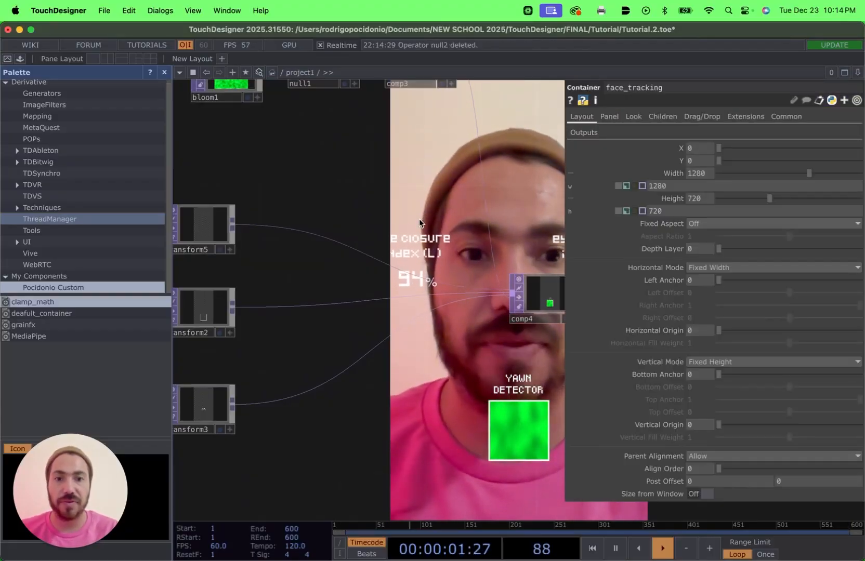
Examine the eye-closure and jaw-open channel chains leading to final_text and Yawn_detector.
scroll(419, 220, down, 8)
drag(438, 137, 432, 266)
scroll(417, 191, up, 1)
scroll(417, 192, up, 3)
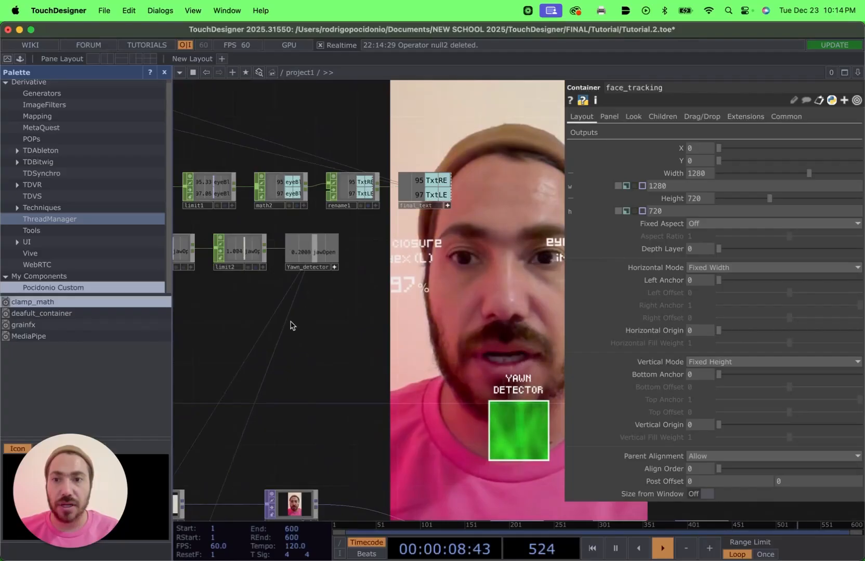
scroll(415, 341, down, 3)
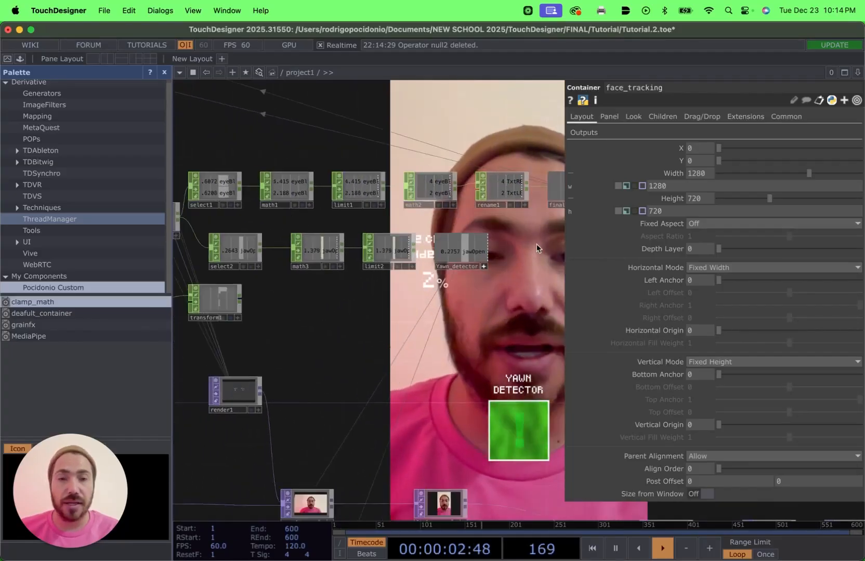
scroll(442, 220, up, 2)
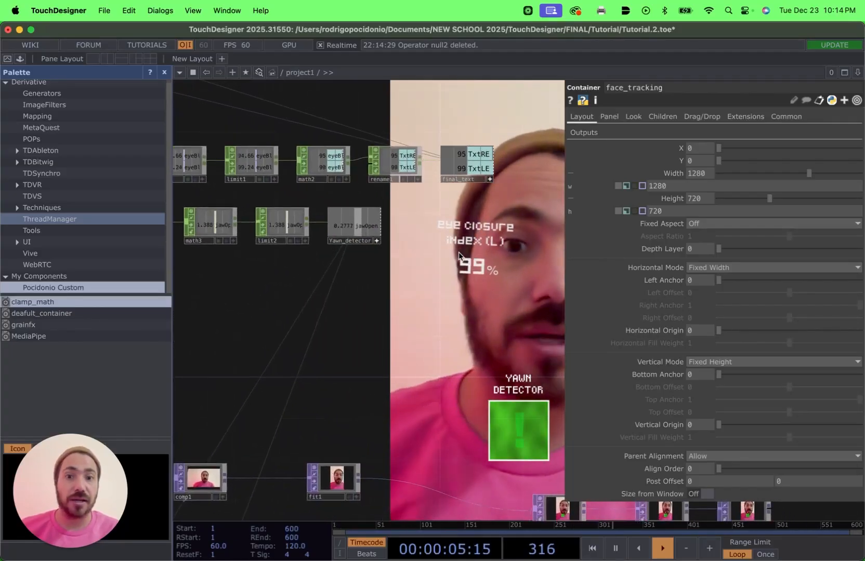
drag(472, 254, 603, 265)
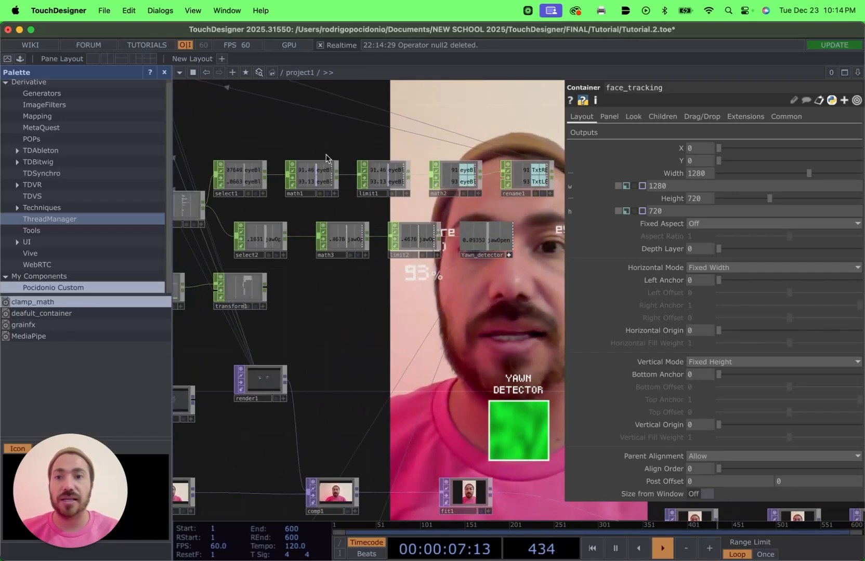
drag(359, 124, 445, 121)
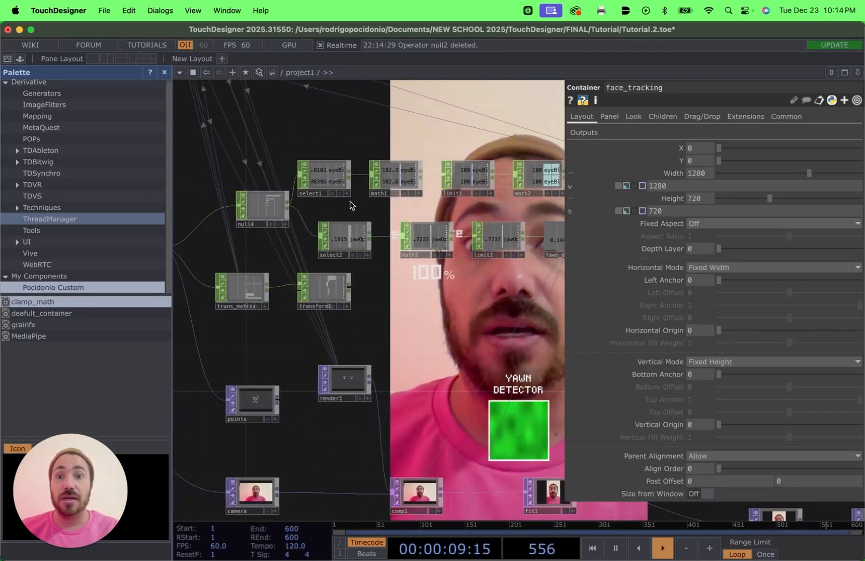
Move the select1 node up, clear of the eye-closure channel chain.
drag(398, 209, 328, 195)
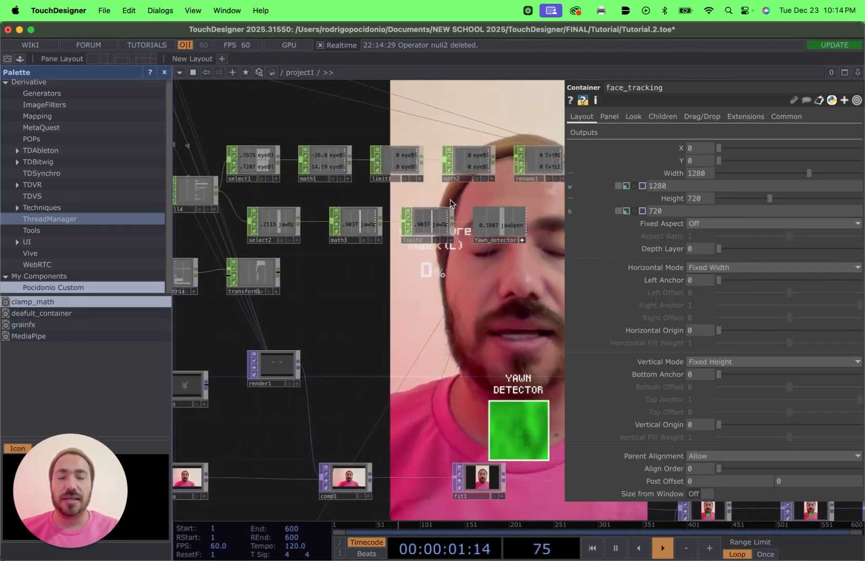
drag(468, 192, 421, 182)
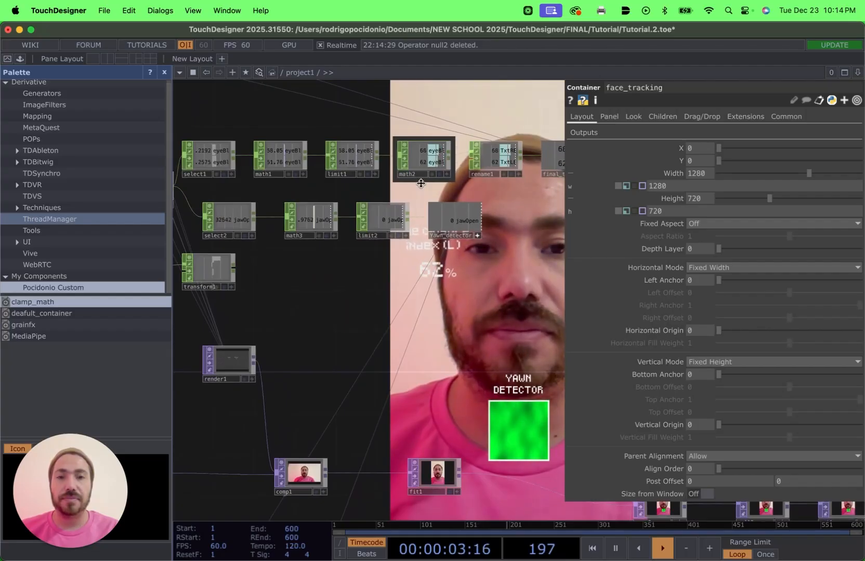
drag(277, 190, 401, 202)
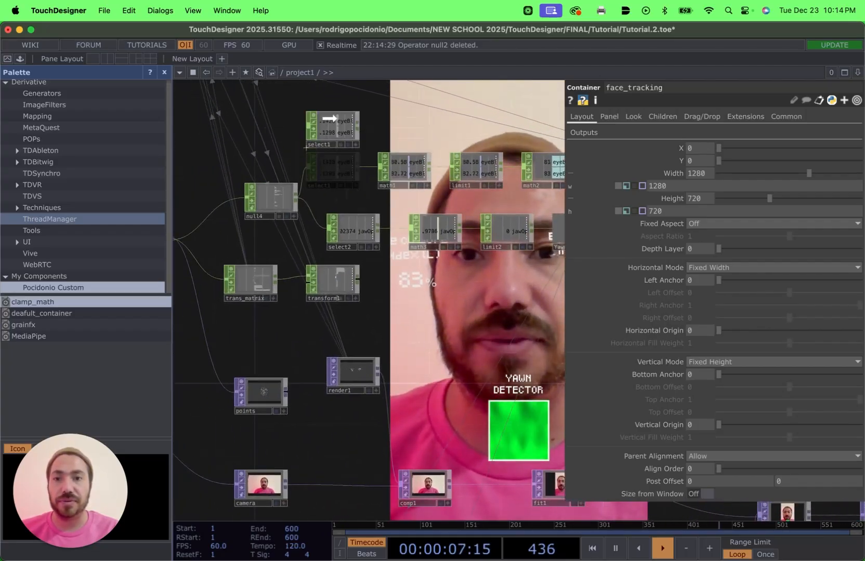
Branch a Trail CHOP off the output of select1 and place it above math1.
right_click(355, 126)
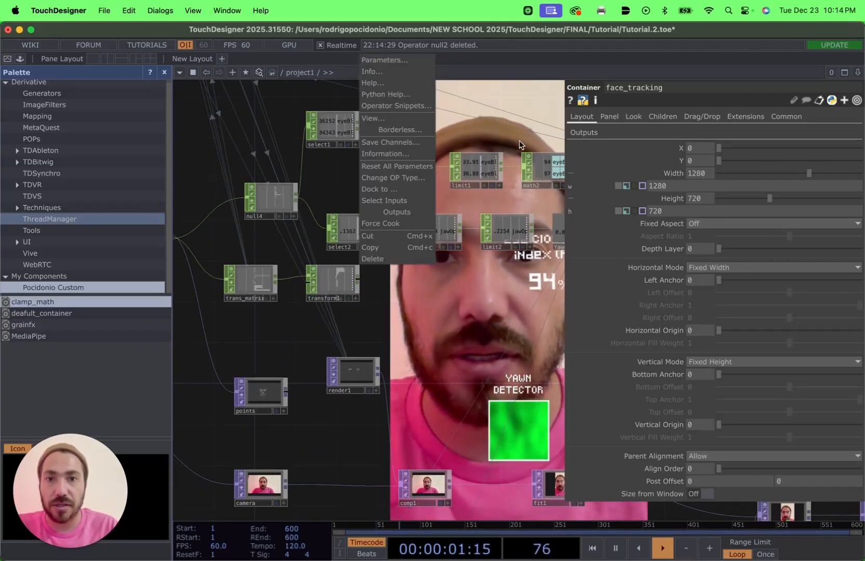
click(441, 127)
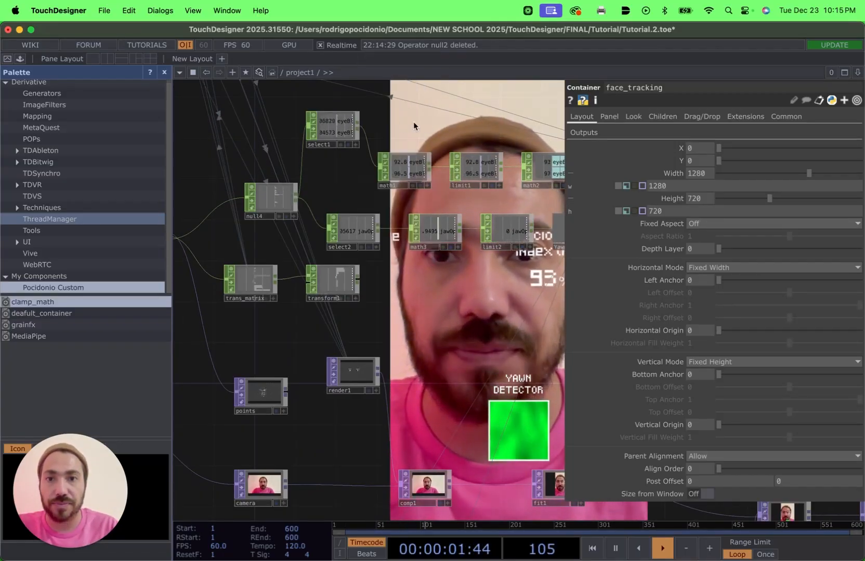
right_click(356, 126)
click(388, 49)
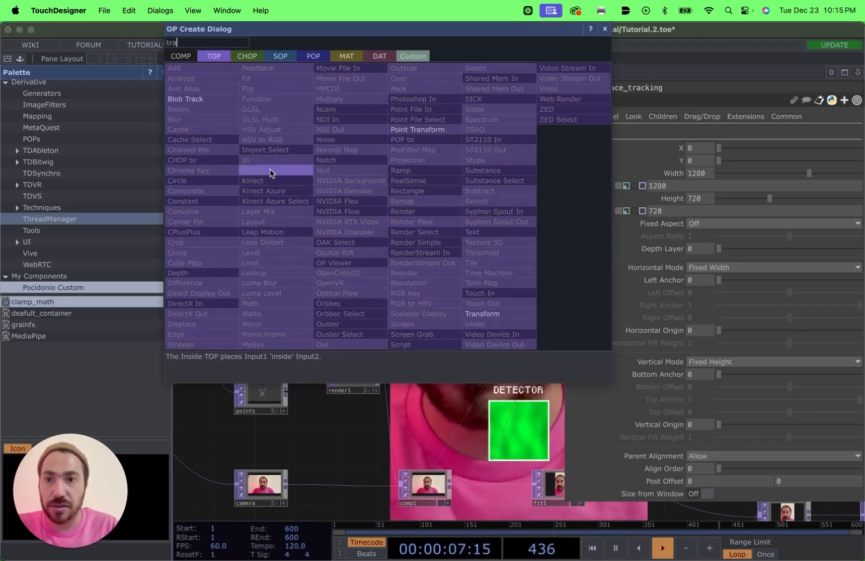
click(248, 57)
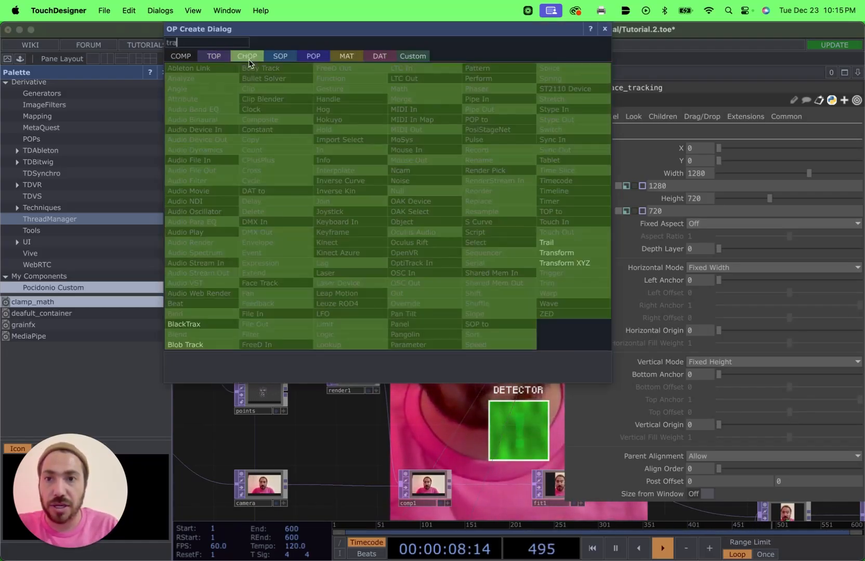
click(551, 243)
click(450, 99)
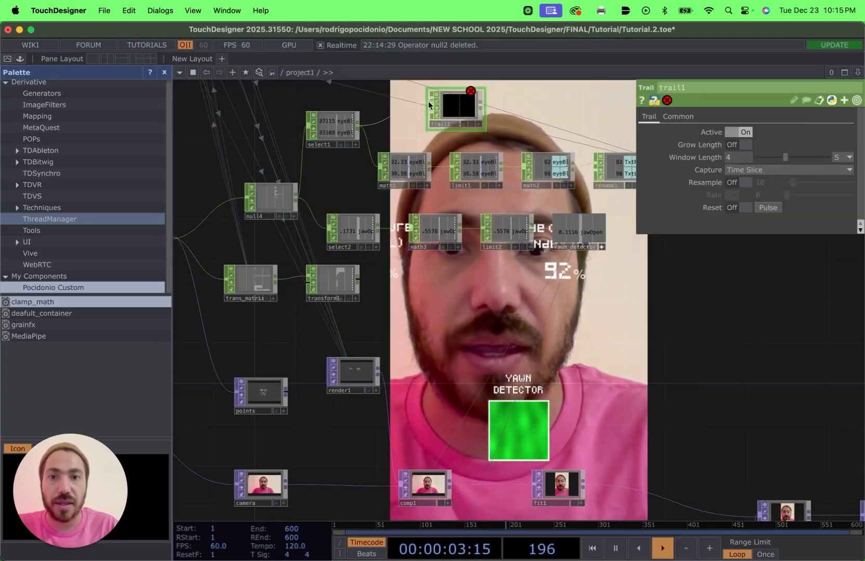
Append a Math CHOP to trail1 and set Combine Channels to merge its two eye-blink channels into one.
scroll(491, 137, up, 5)
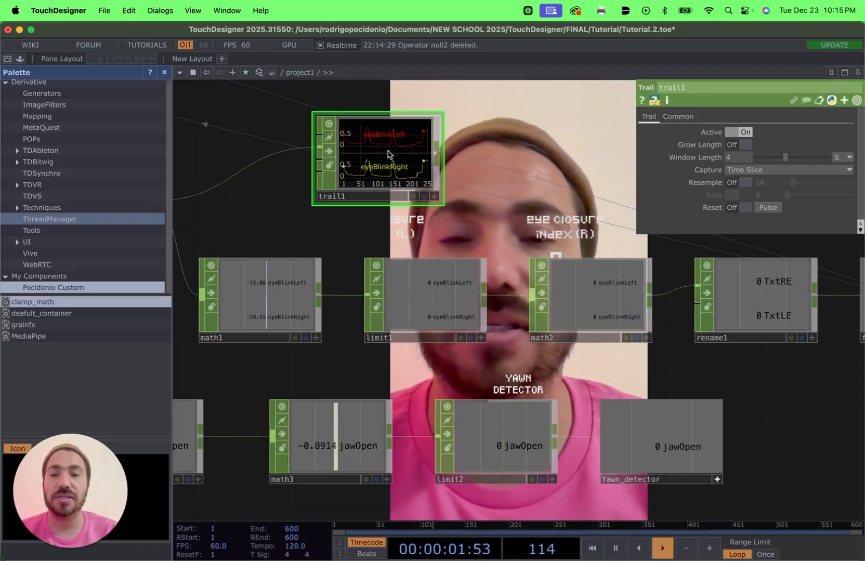
drag(486, 179, 450, 166)
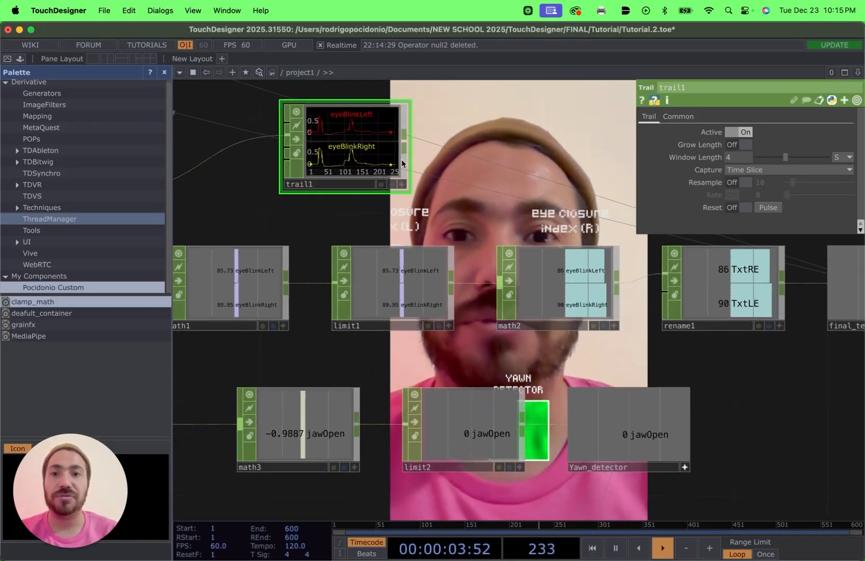
right_click(406, 140)
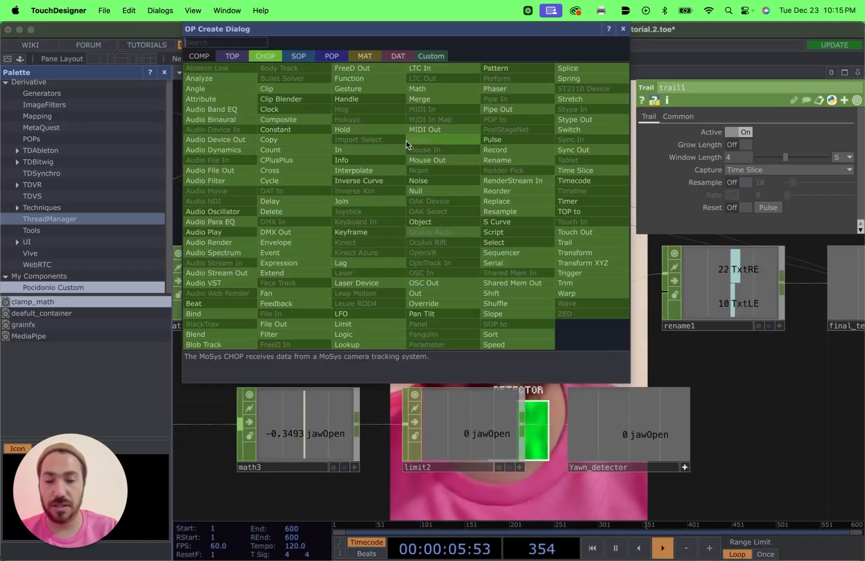
text(math)
click(433, 87)
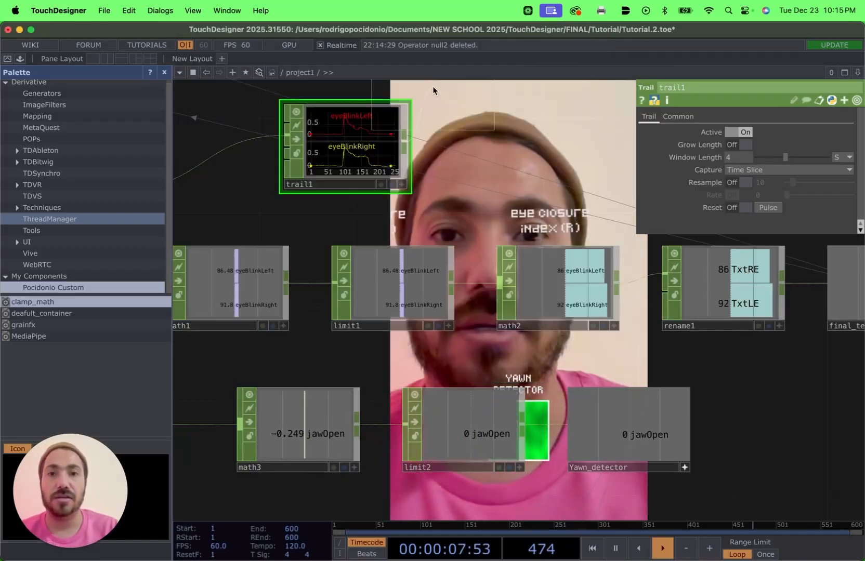
click(511, 149)
scroll(512, 149, right, 5)
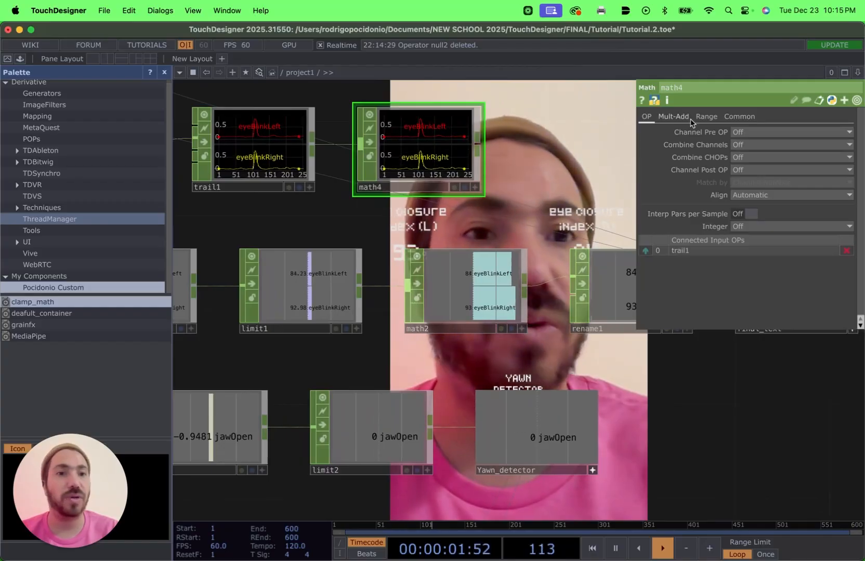
click(742, 145)
click(753, 191)
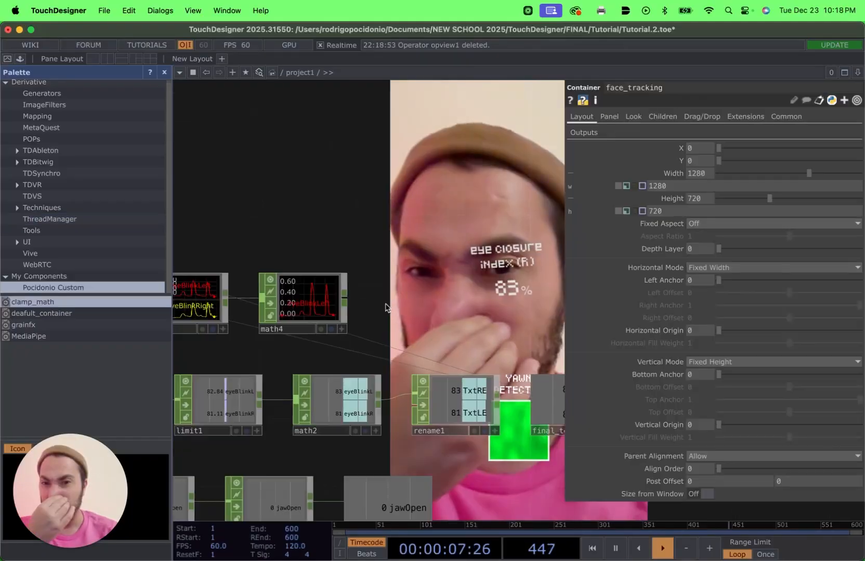
Move the trail1 and math4 nodes side by side into the empty area above text2 and text1.
scroll(401, 290, up, 3)
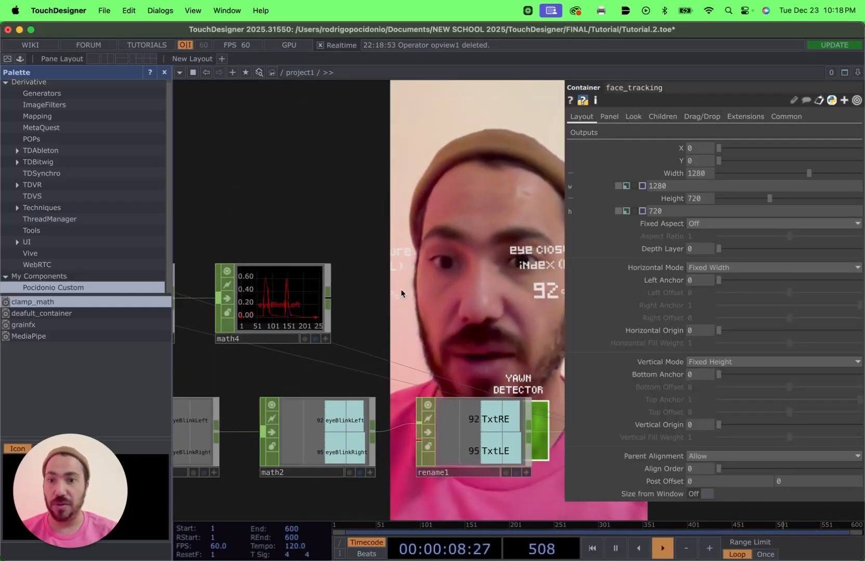
drag(400, 290, 412, 249)
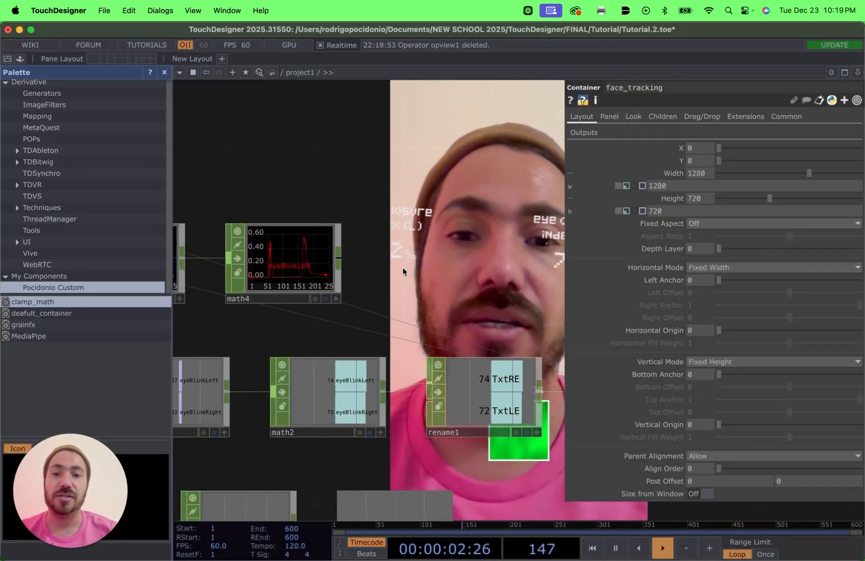
scroll(403, 267, down, 3)
drag(448, 254, 439, 157)
drag(424, 208, 436, 193)
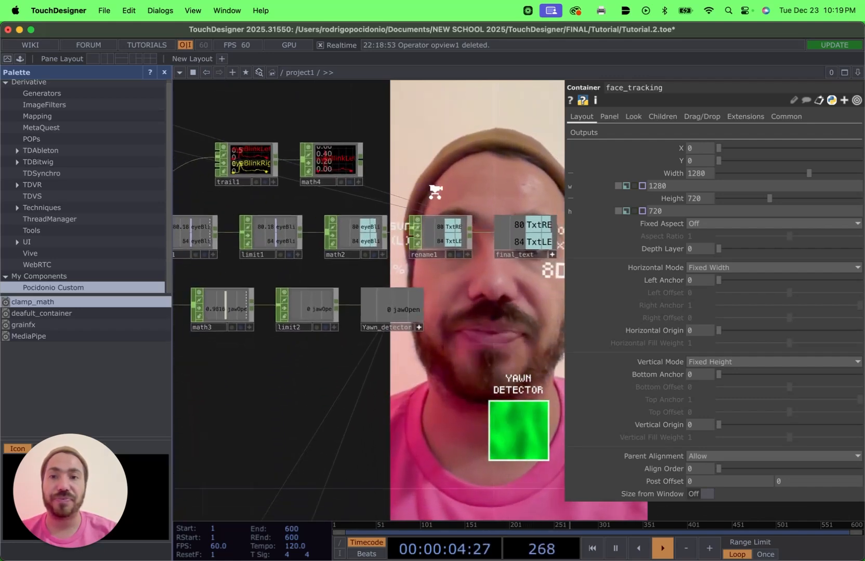
scroll(436, 193, down, 4)
drag(444, 148, 439, 222)
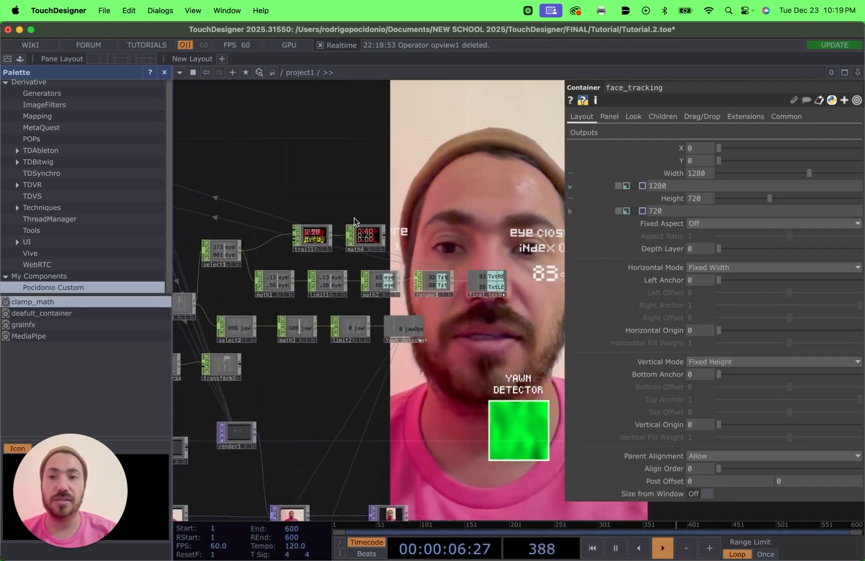
drag(374, 236, 366, 138)
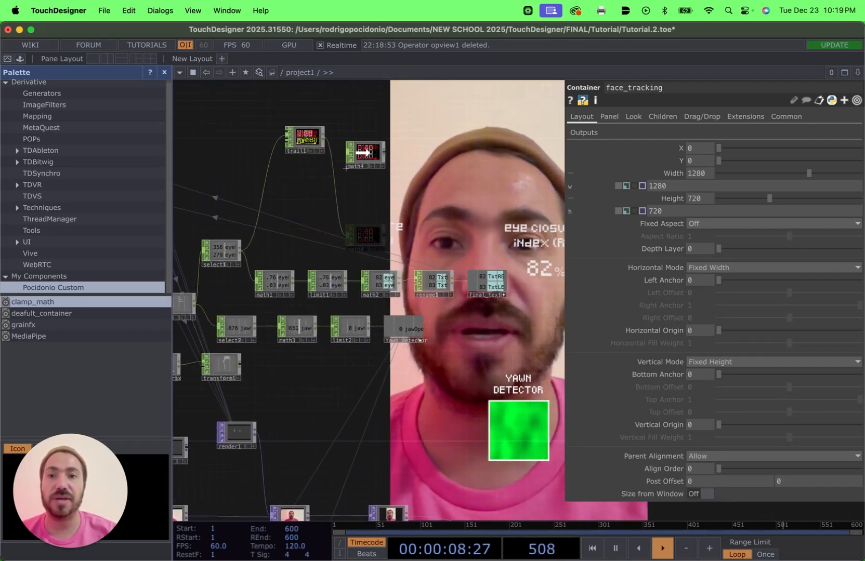
scroll(416, 179, down, 8)
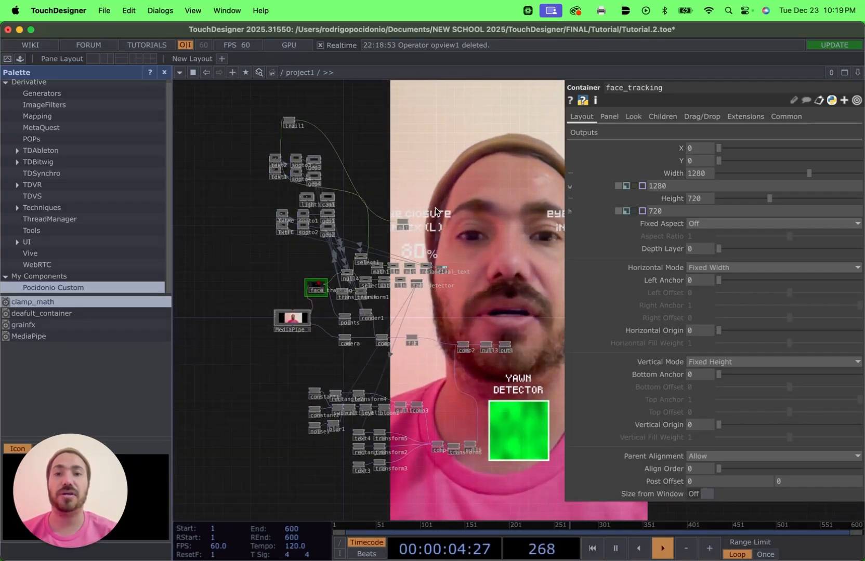
drag(400, 220, 286, 102)
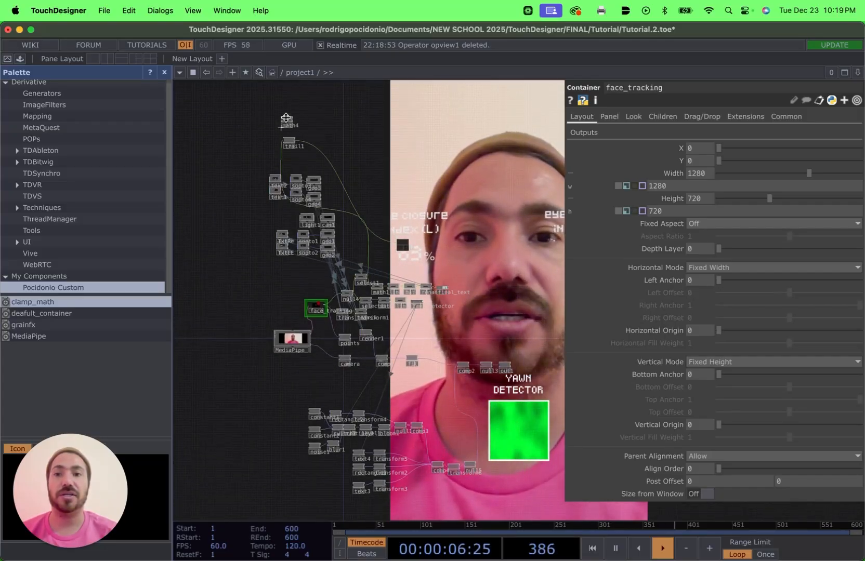
scroll(348, 148, up, 5)
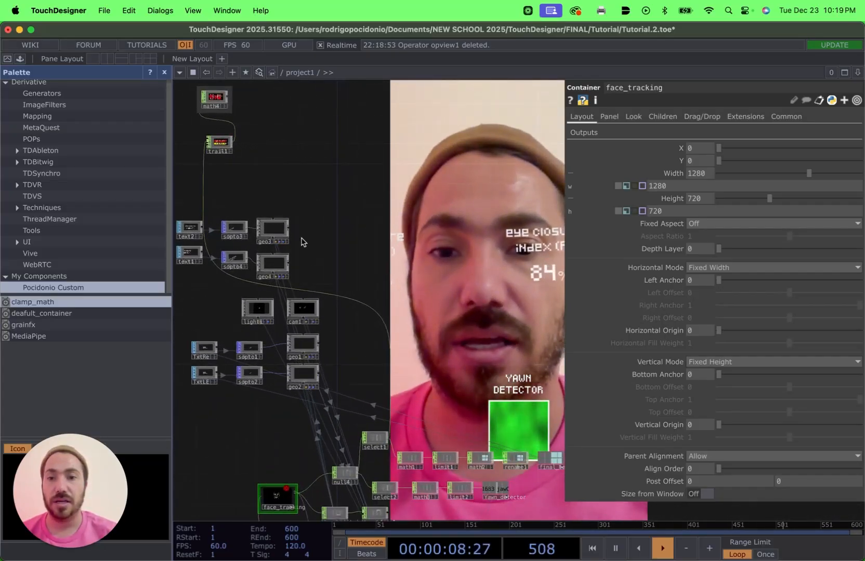
drag(348, 236, 371, 237)
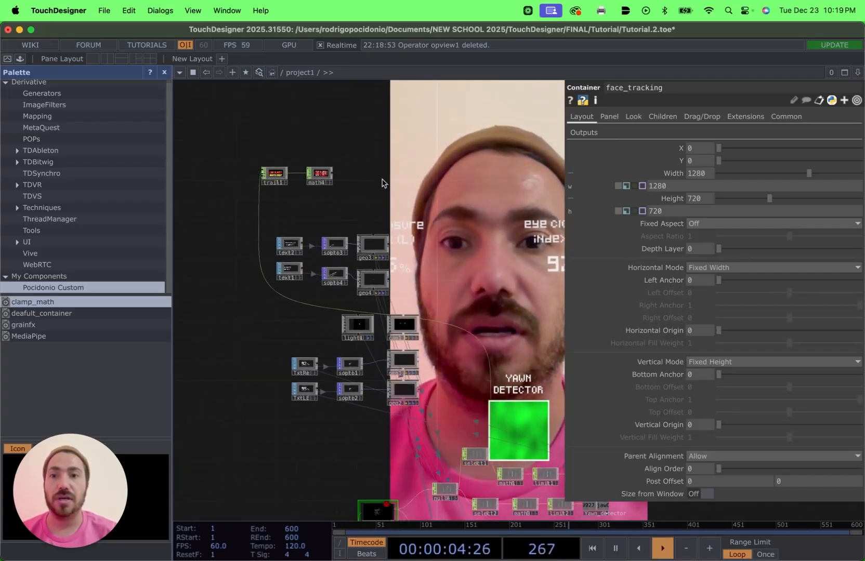
Add an OP Viewer TOP beside math4 and assign math4 as its Operator Viewer source.
scroll(380, 179, up, 5)
right_click(421, 195)
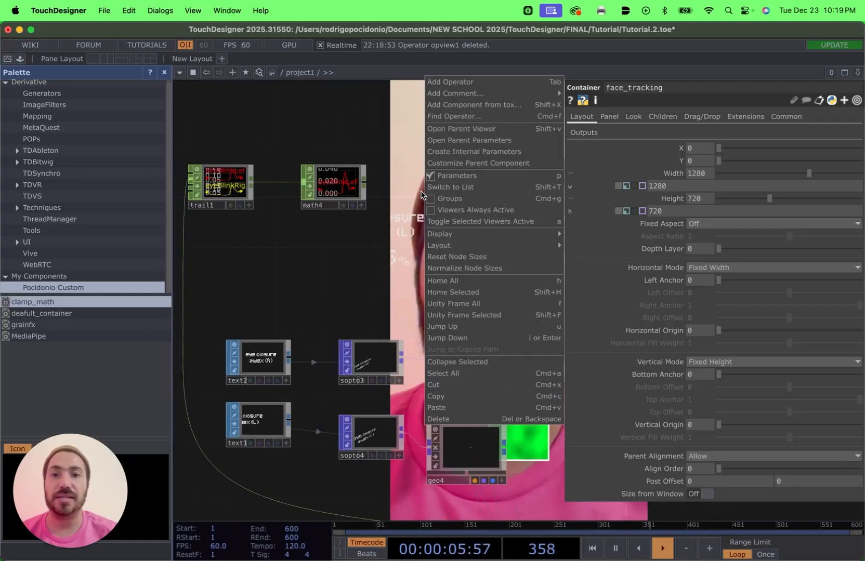
click(470, 81)
text(op)
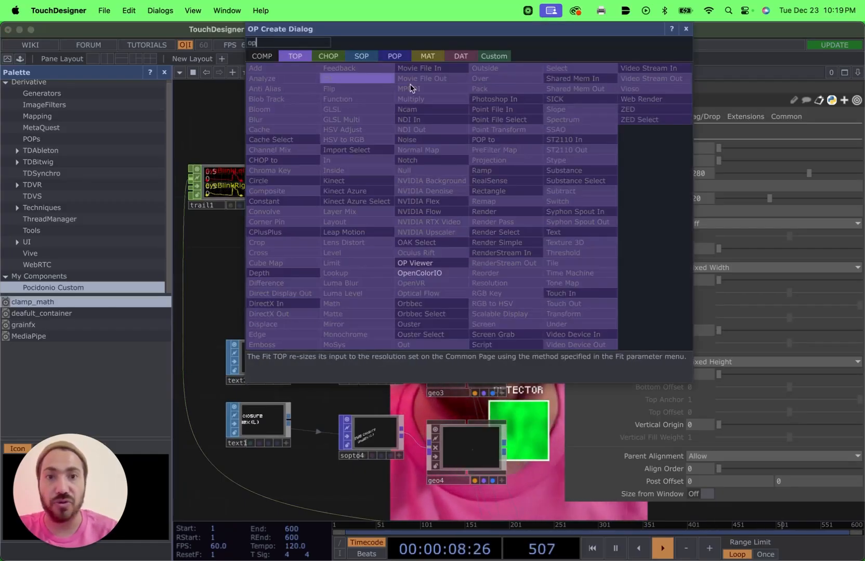
click(415, 263)
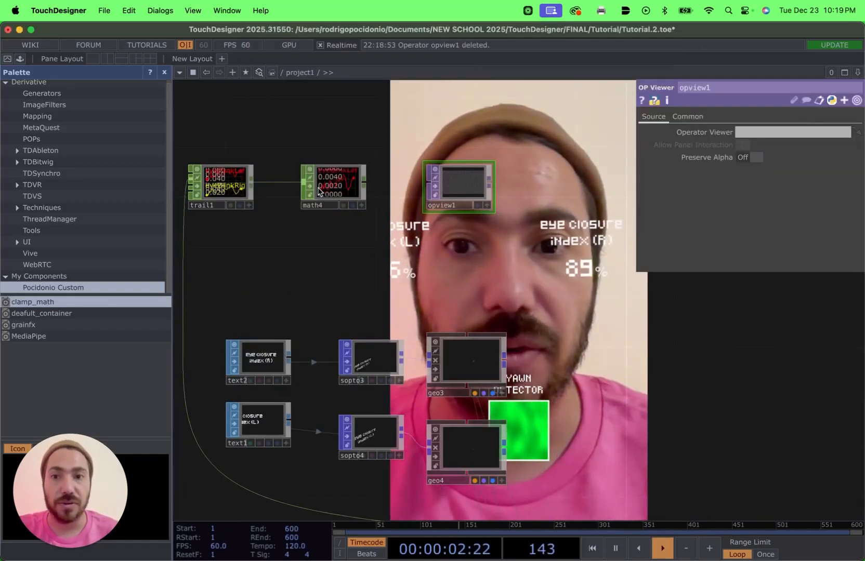
drag(319, 192, 766, 146)
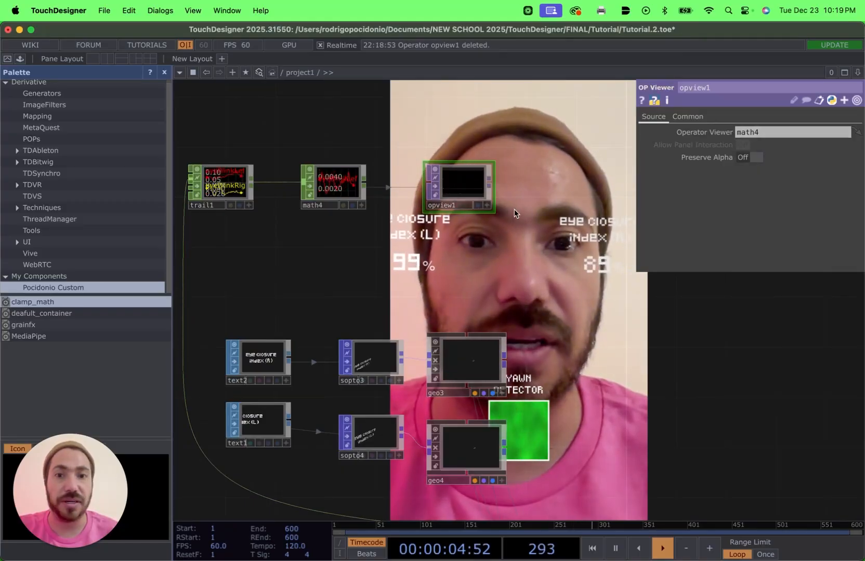
Turn on Preserve Alpha for opview1 so the graph has a transparent background.
scroll(514, 213, up, 4)
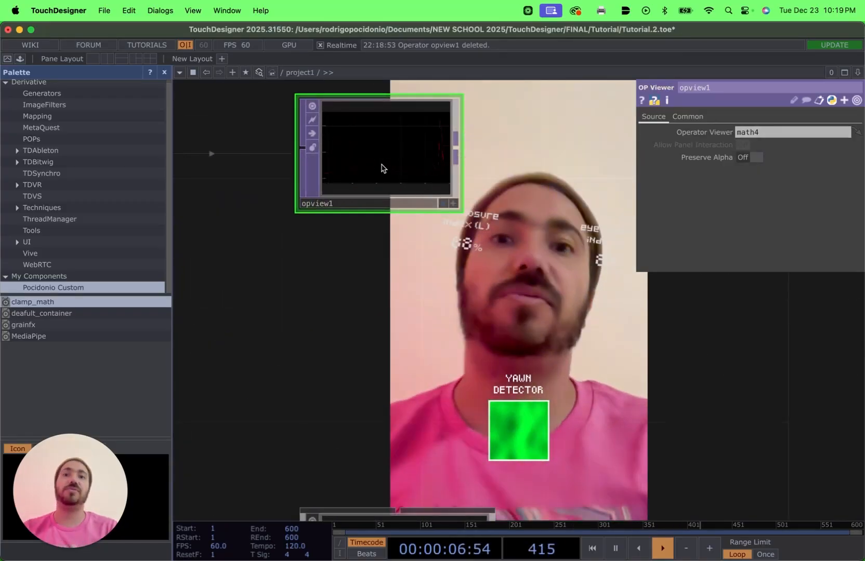
scroll(334, 233, down, 3)
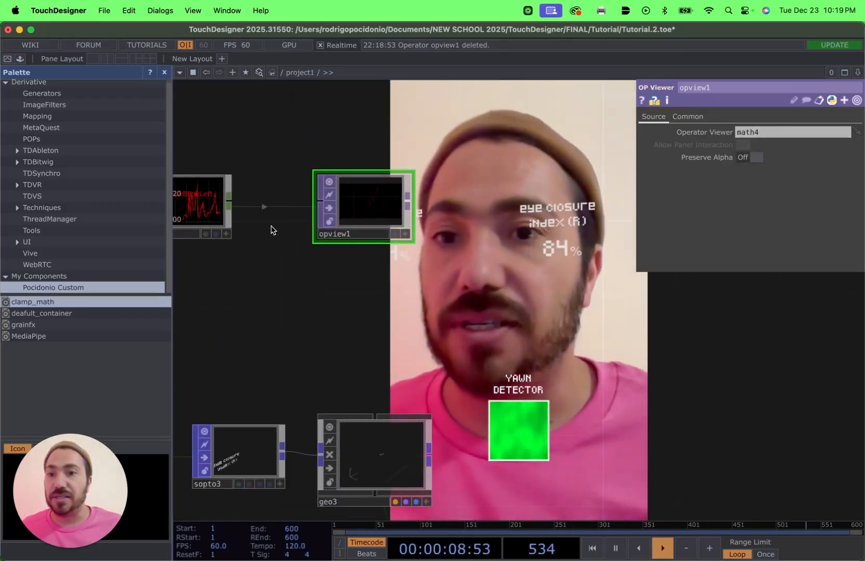
drag(270, 229, 328, 249)
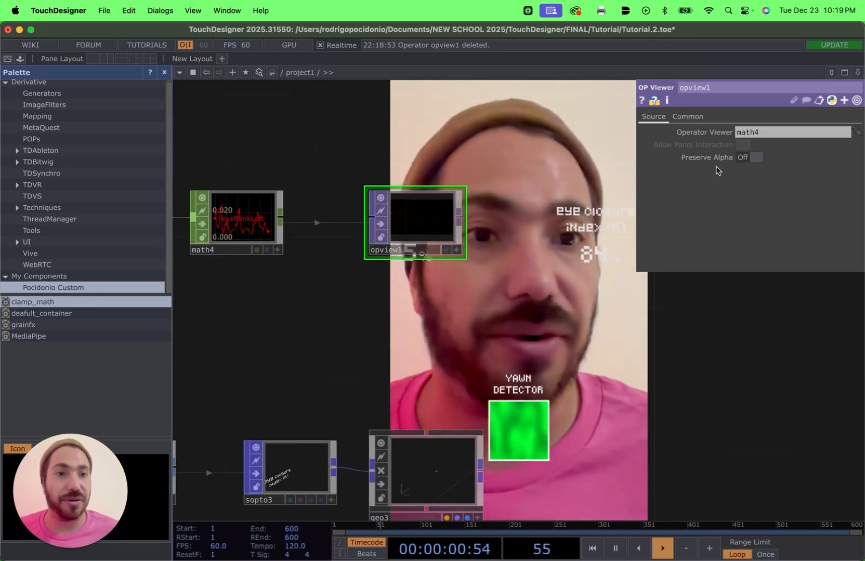
click(752, 157)
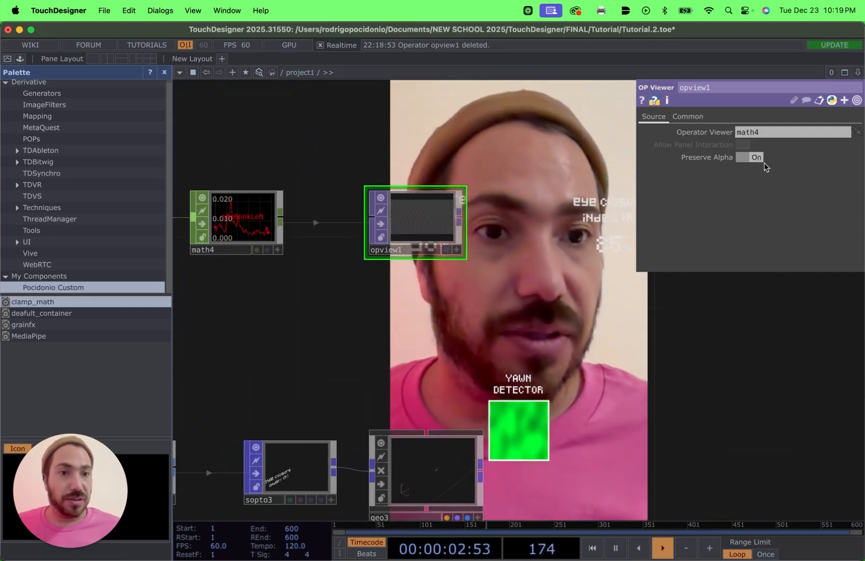
scroll(527, 245, up, 3)
scroll(429, 289, down, 2)
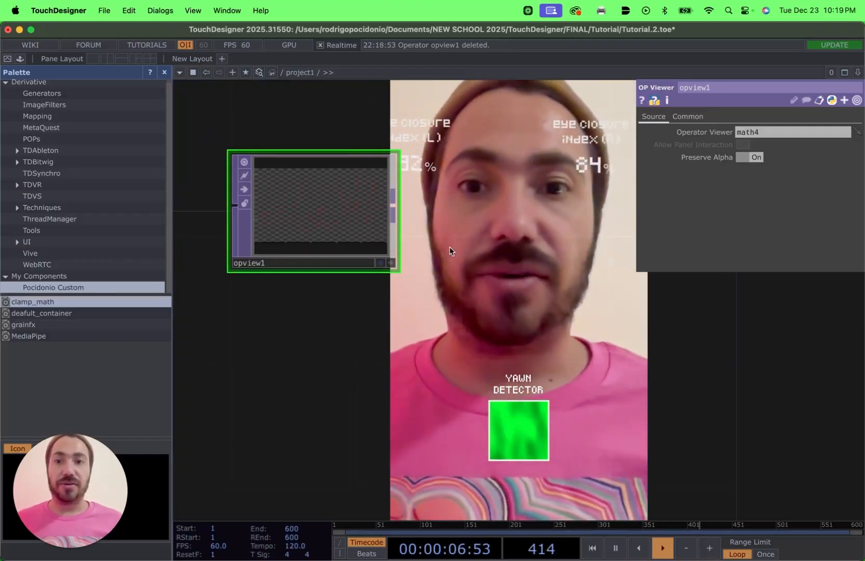
Append an HSV Adjust TOP to opview1 and place it in the empty space beside that node.
scroll(448, 270, down, 2)
scroll(446, 293, right, 3)
drag(385, 289, 396, 296)
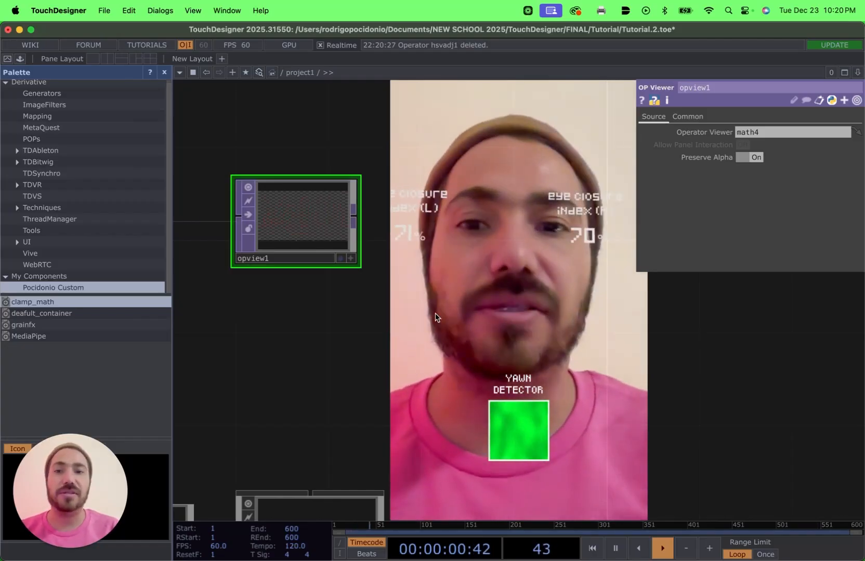
right_click(354, 222)
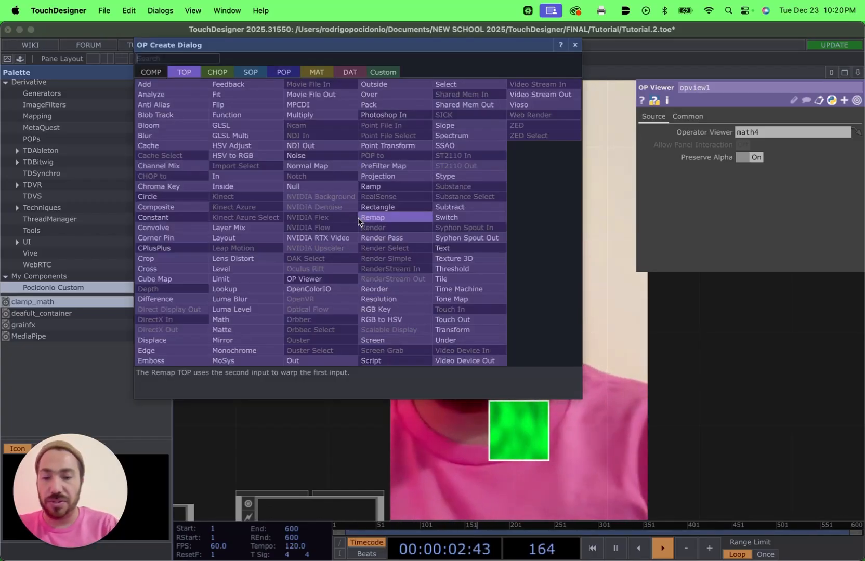
text(hsv)
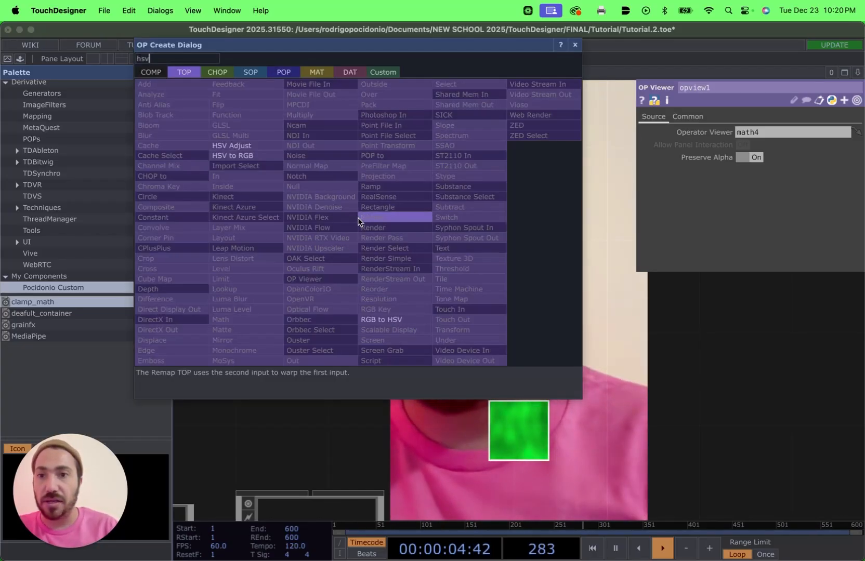
click(241, 145)
click(461, 229)
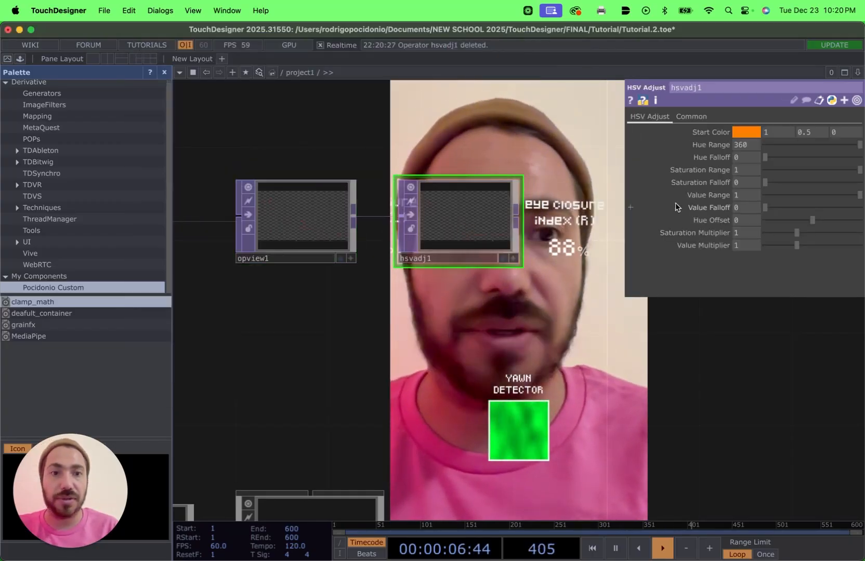
Shift the graph's color to green by setting hsvadj1's Hue Offset to about -217.
drag(812, 220, 780, 222)
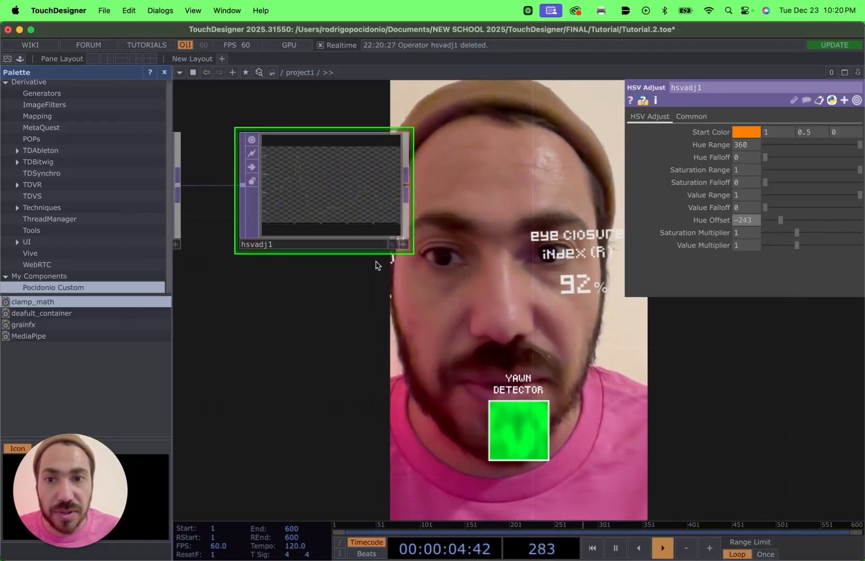
drag(338, 282, 531, 365)
scroll(396, 288, up, 3)
scroll(396, 288, up, 2)
drag(782, 221, 785, 222)
scroll(570, 382, down, 5)
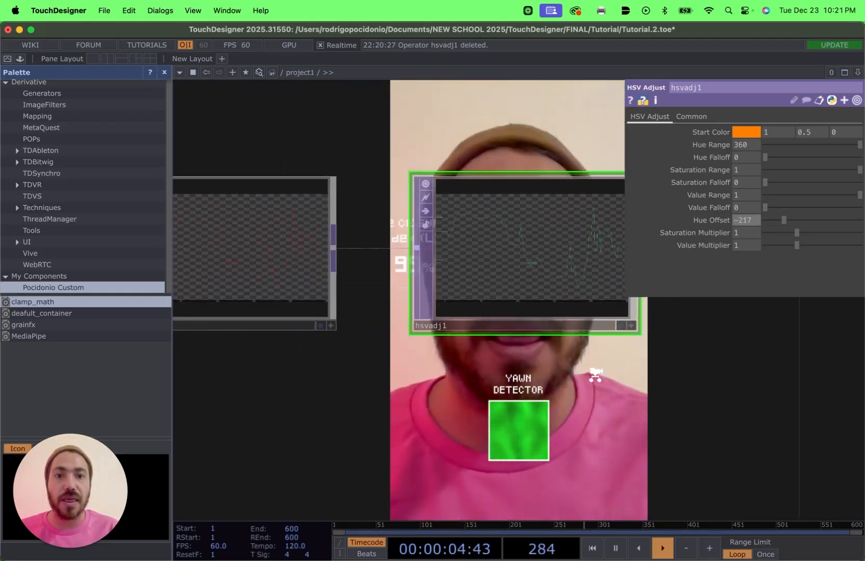
Append a Bloom TOP to hsvadj1 and place it beside that node.
drag(594, 376, 475, 258)
scroll(475, 258, down, 4)
right_click(523, 196)
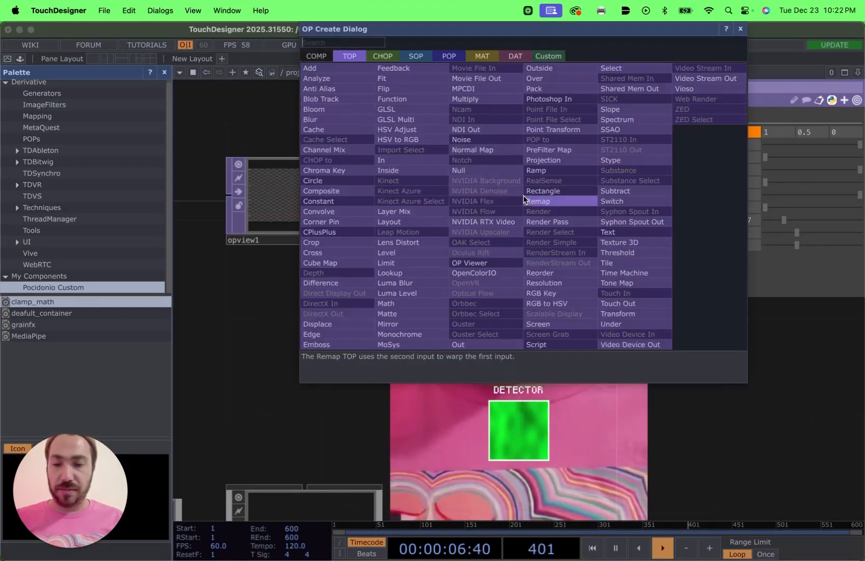
text(blo)
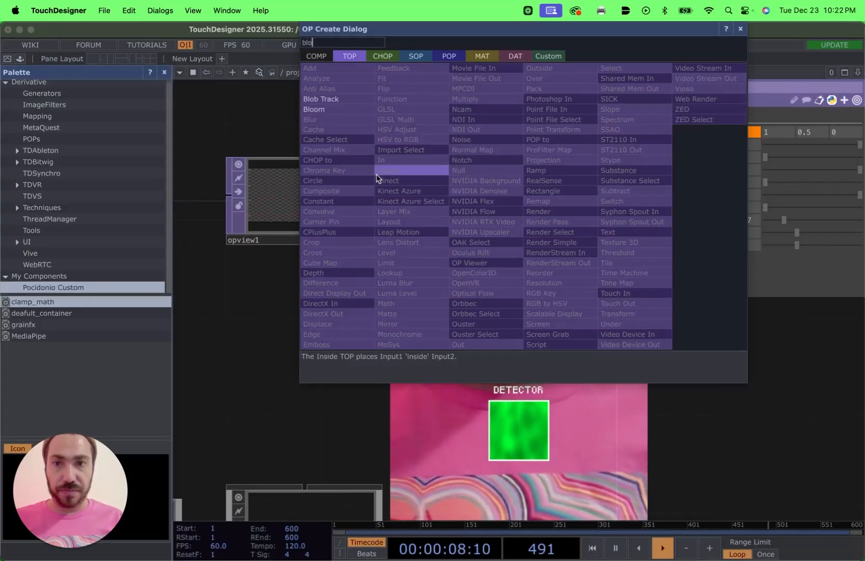
click(318, 111)
click(612, 198)
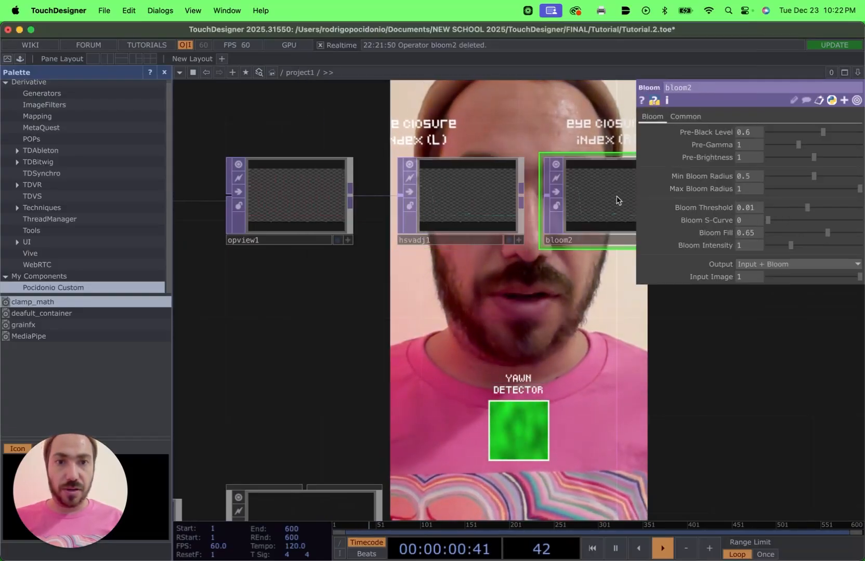
Space bloom2 farther from hsvadj1 and turn off Preserve Alpha for opview1.
drag(572, 279, 455, 291)
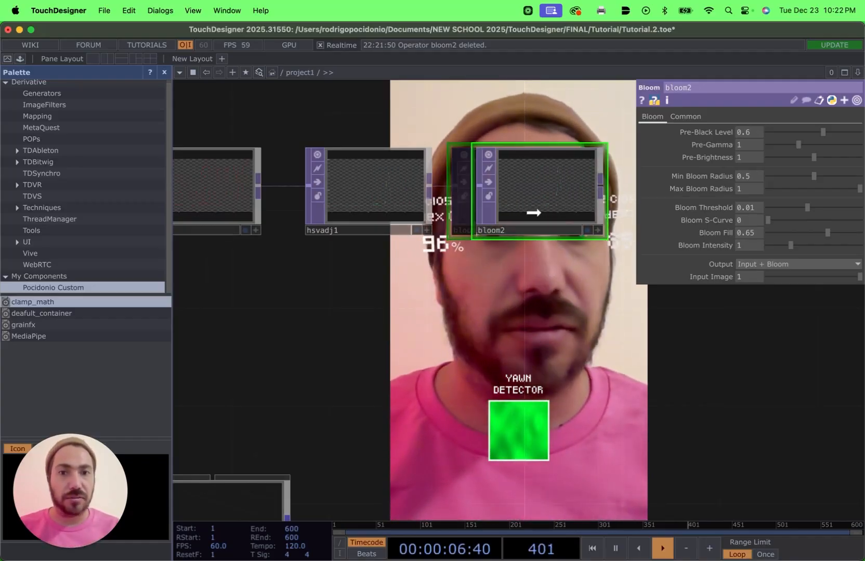
drag(457, 301, 517, 313)
click(299, 213)
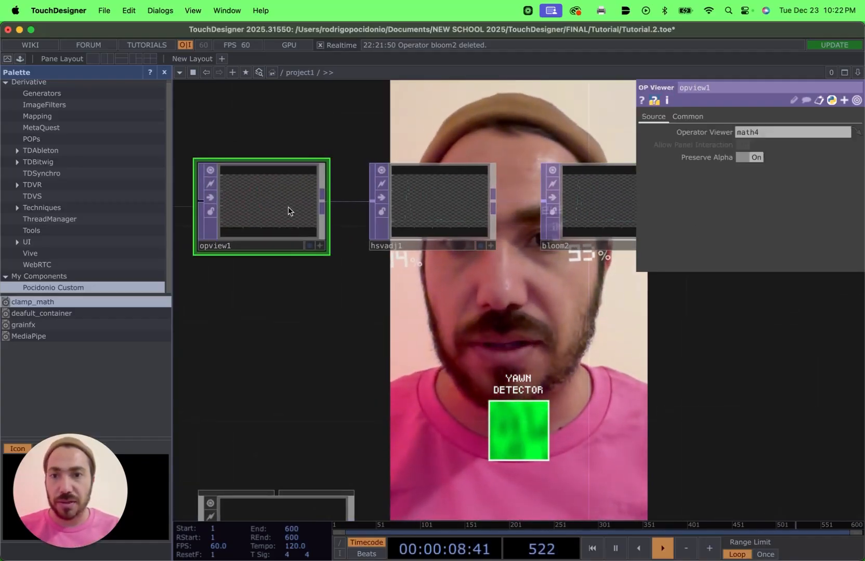
Set bloom2's Output to Bloom with Alpha.
drag(551, 274, 439, 269)
click(498, 199)
drag(624, 322, 560, 314)
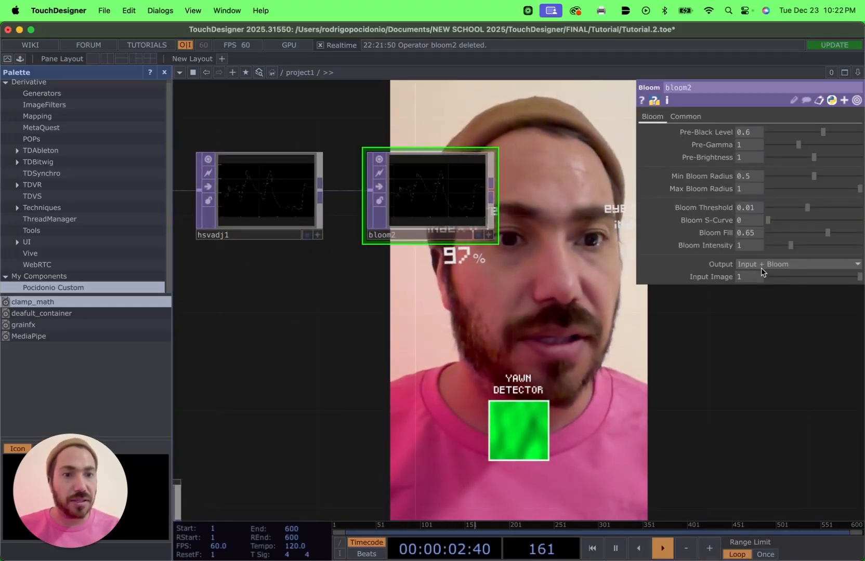
click(761, 267)
click(764, 309)
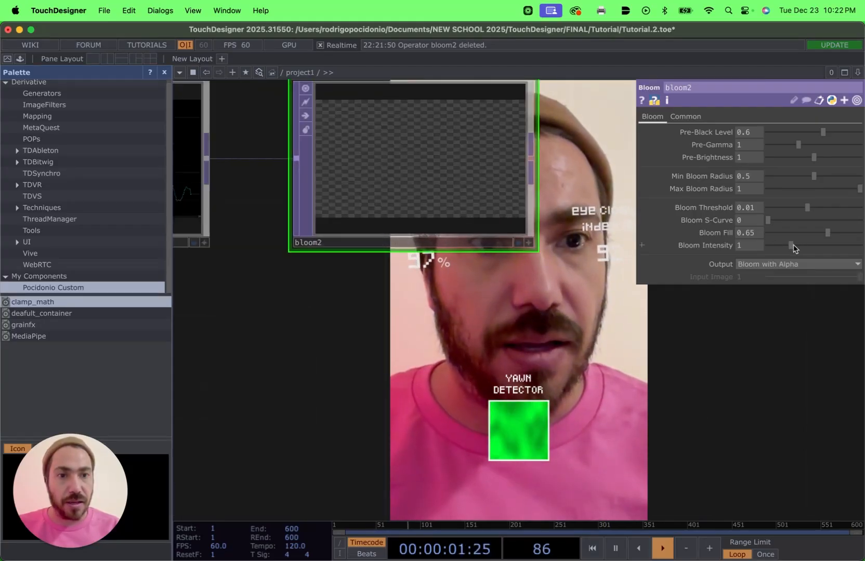
Set bloom2's Bloom Intensity to 2.39, Bloom S-Curve to 0.075 and Bloom Threshold to -0.006.
drag(792, 246, 823, 252)
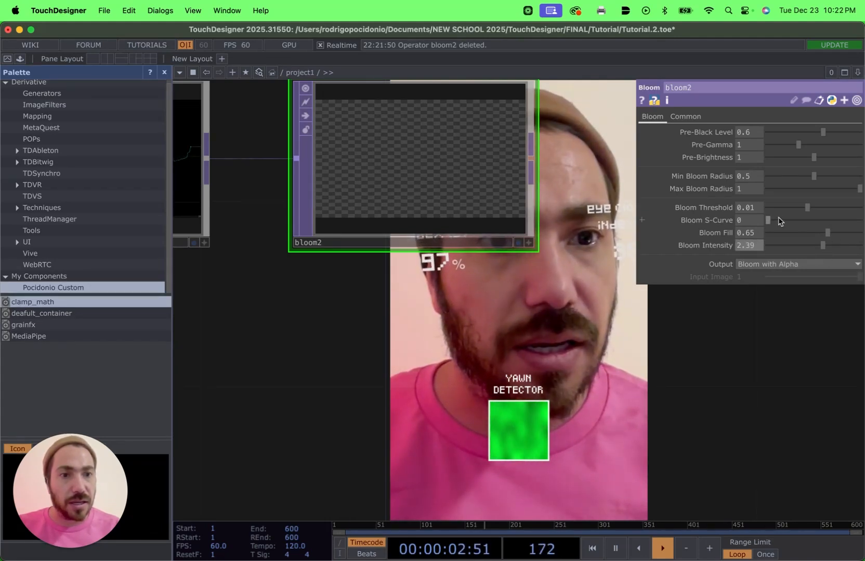
drag(768, 220, 779, 222)
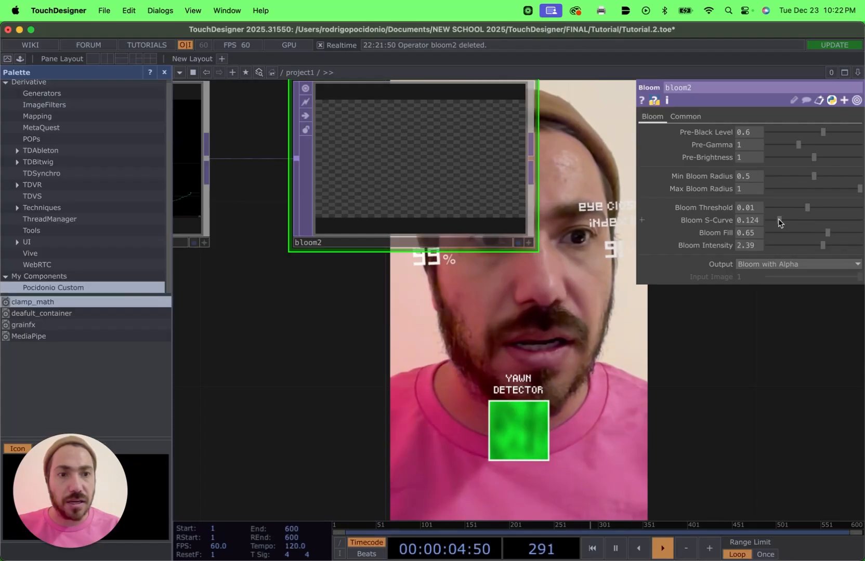
drag(776, 219, 785, 206)
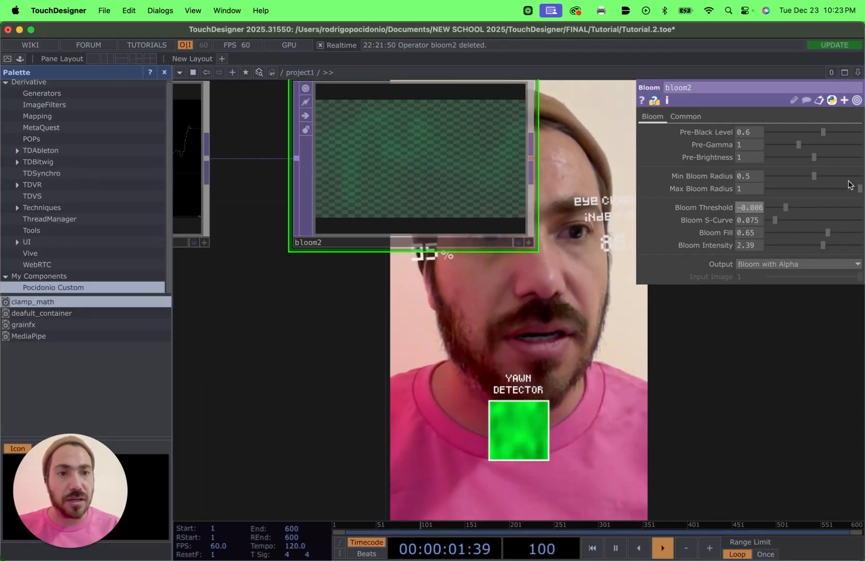
Set bloom2's Min Bloom Radius to 0.205, Pre-Black Level to 0.134, Pre-Gamma to 2.25 and Pre-Brightness to 1.94.
drag(813, 175, 764, 175)
click(779, 132)
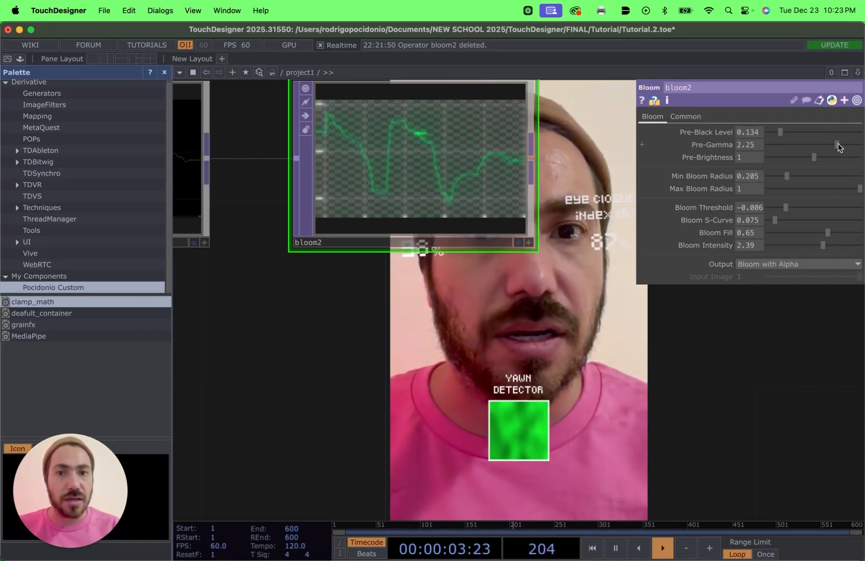
drag(809, 158, 846, 159)
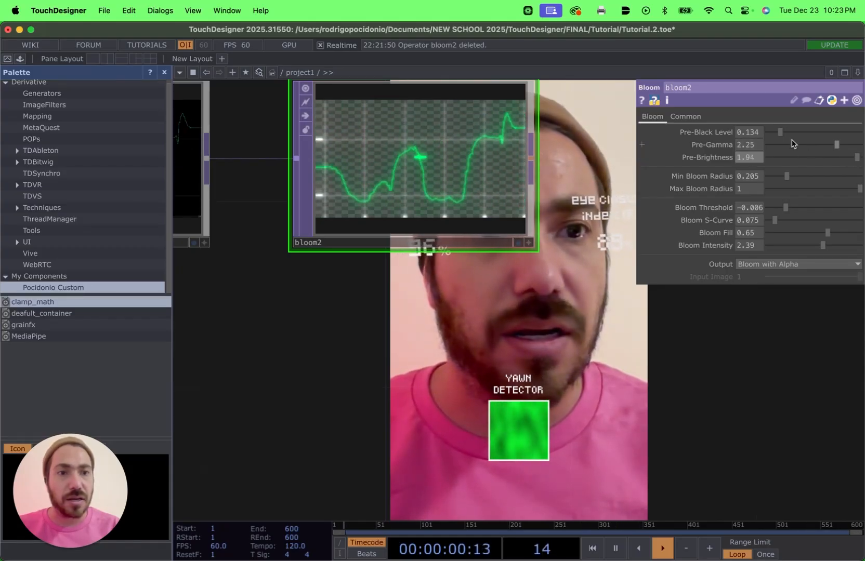
Readjust bloom2's Pre-Black Level to 0.168, Pre-Gamma to 2.83 and Pre-Brightness to 1.53.
drag(780, 132, 782, 134)
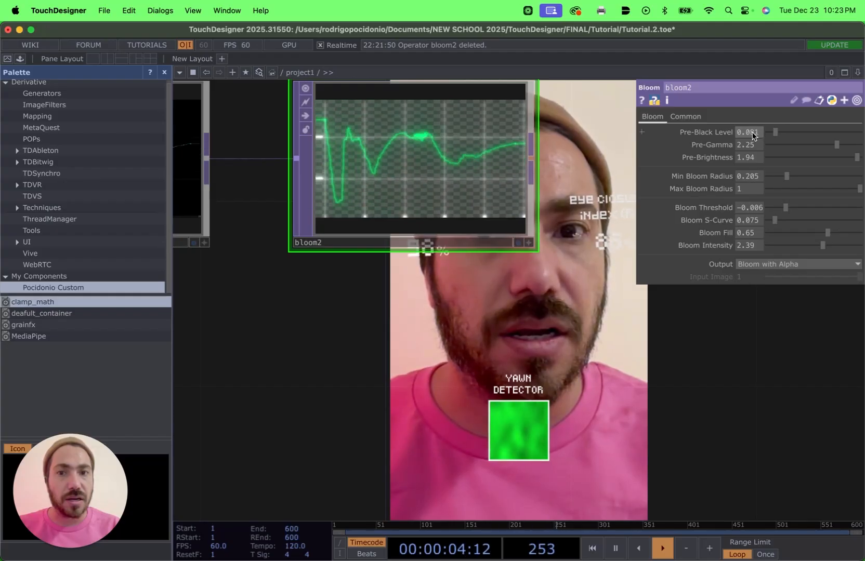
drag(836, 145, 811, 151)
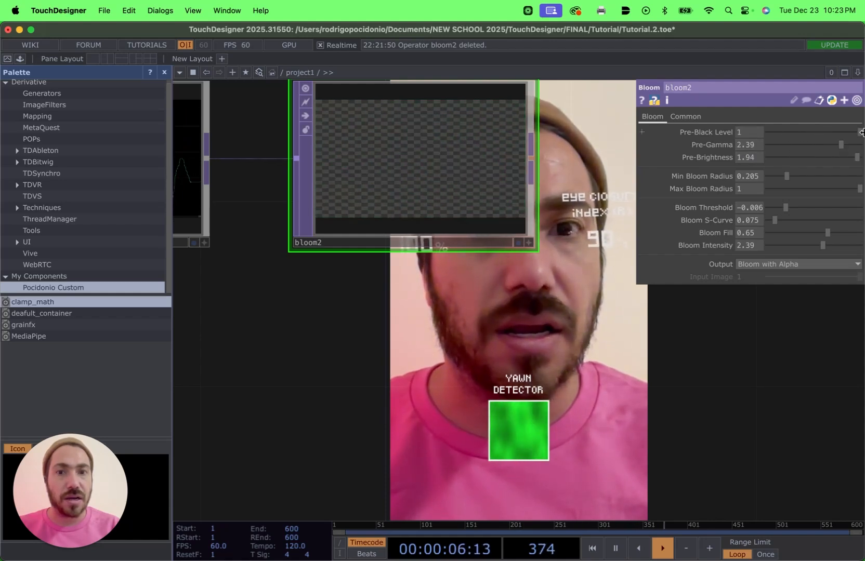
drag(791, 134, 767, 135)
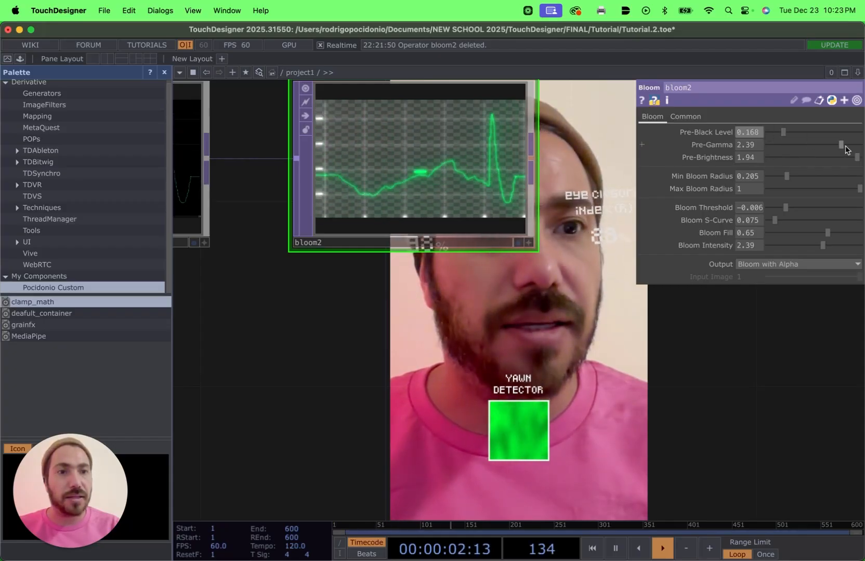
drag(840, 144, 817, 147)
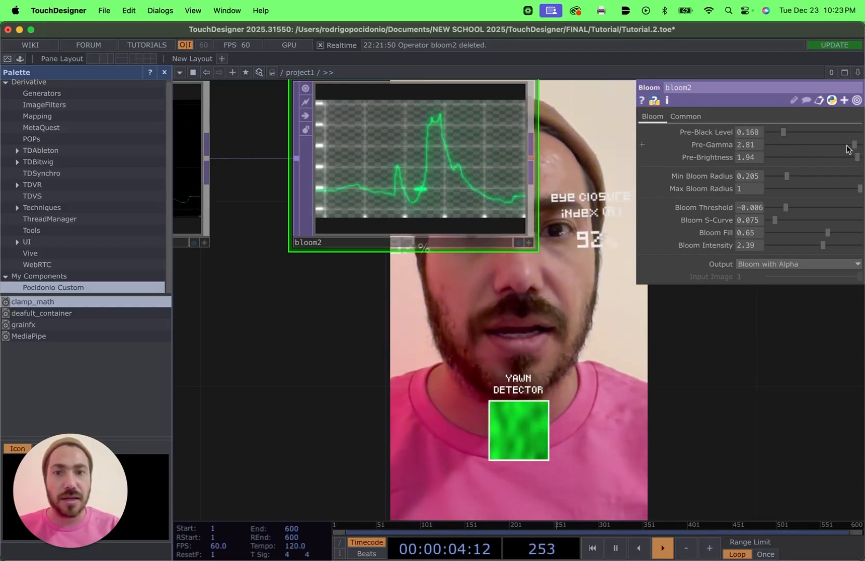
drag(849, 146, 813, 158)
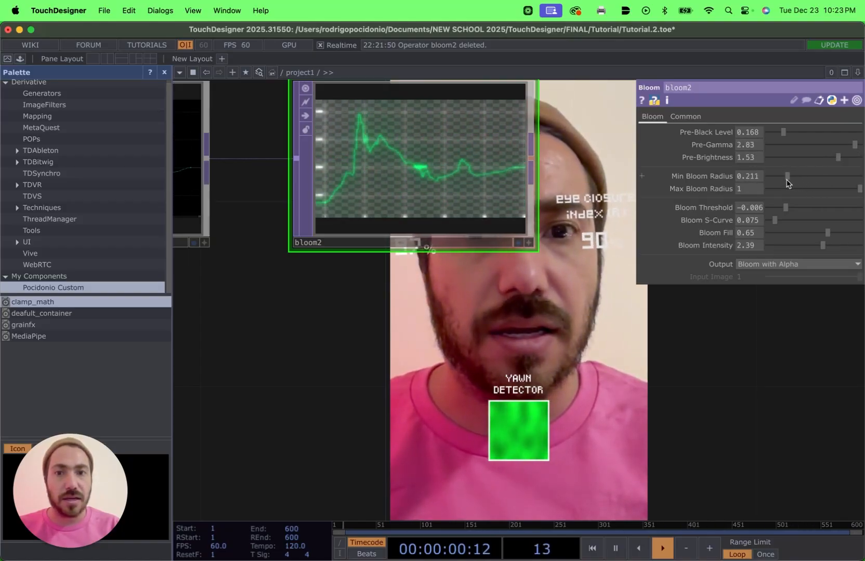
Set bloom2's Min Bloom Radius to 0.199, Max Bloom Radius to 0.273 and Bloom Threshold to -0.010.
drag(803, 182, 777, 183)
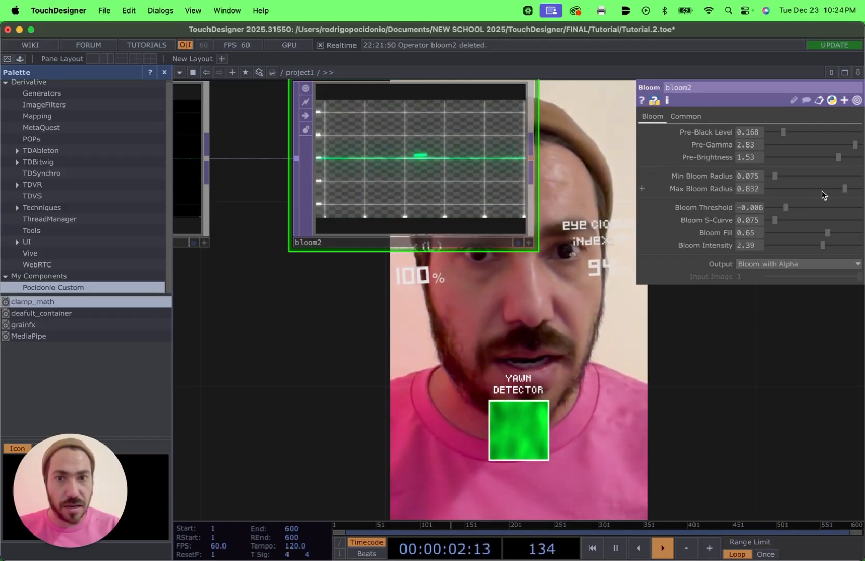
mouse_move(822, 191)
mouse_down()
mouse_move(809, 191)
mouse_move(835, 191)
mouse_up()
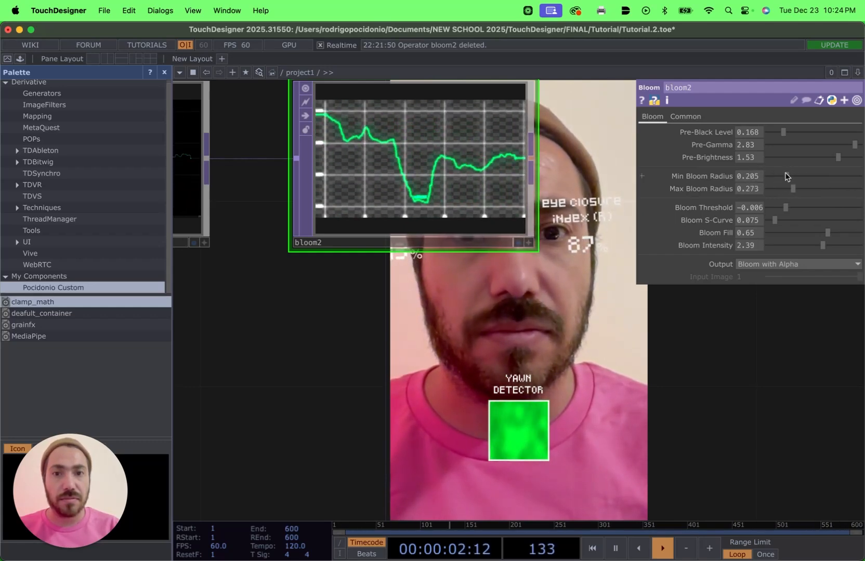
drag(785, 207, 817, 209)
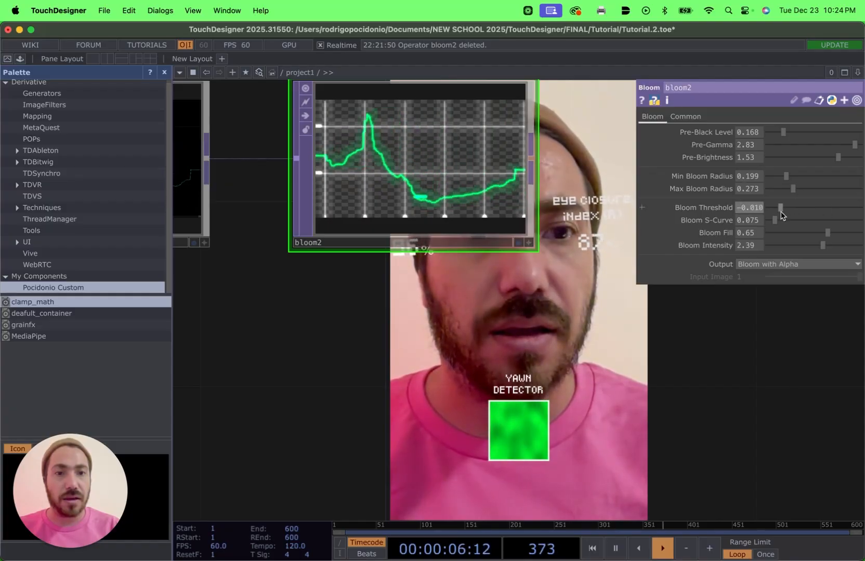
Set bloom2's Bloom S-Curve to 0.478, Bloom Fill to 0.77, Bloom Threshold to -0.002 and Bloom Intensity to 2.12.
drag(811, 226, 764, 226)
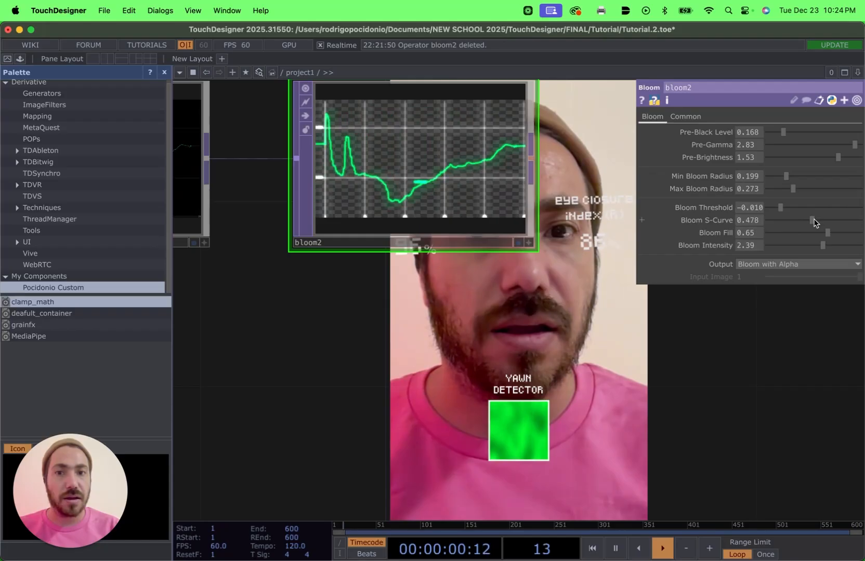
mouse_move(842, 238)
mouse_down()
mouse_move(801, 237)
mouse_move(838, 233)
mouse_up()
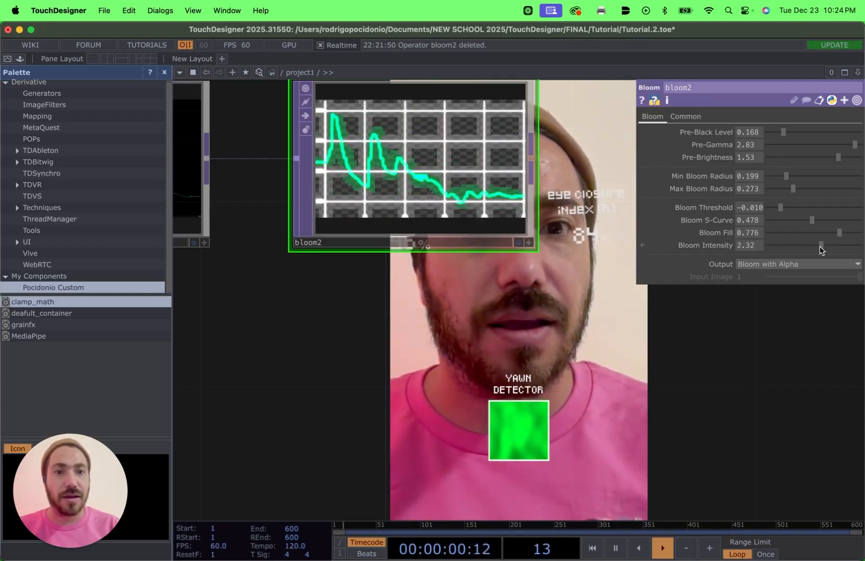
drag(779, 207, 814, 210)
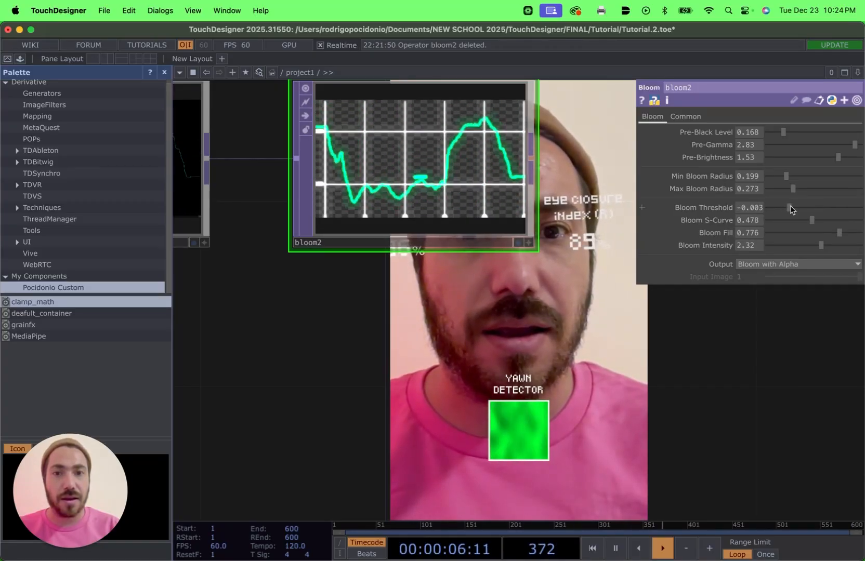
drag(821, 245, 804, 246)
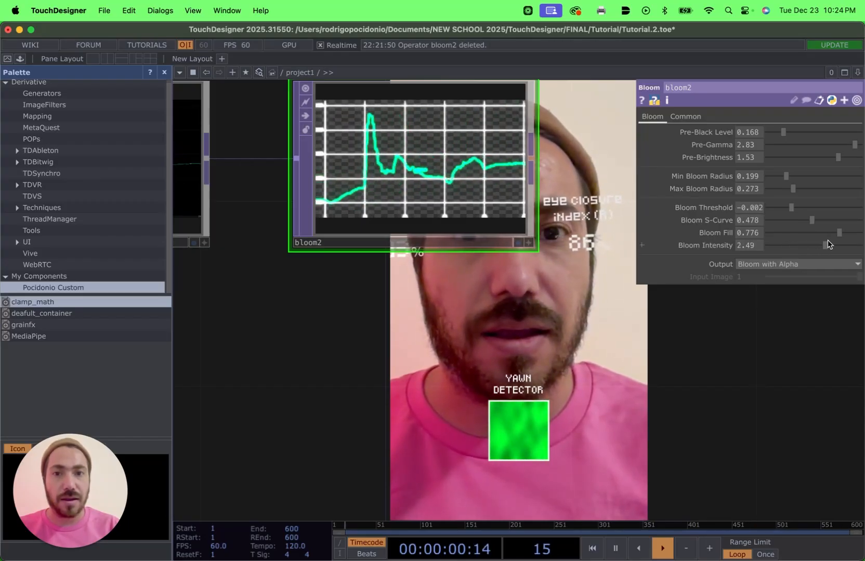
drag(820, 241, 838, 232)
Refine bloom2's input levels with Pre-Brightness 1.19, Pre-Gamma 2.7 and Pre-Black Level 0.18.
drag(837, 156, 822, 157)
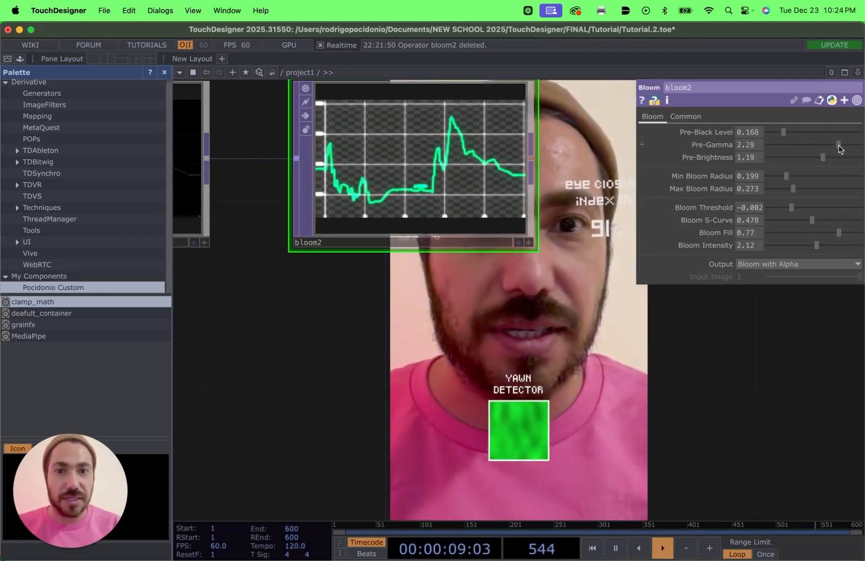
drag(838, 145, 851, 145)
mouse_move(783, 132)
mouse_down()
mouse_move(802, 133)
mouse_move(778, 130)
mouse_up()
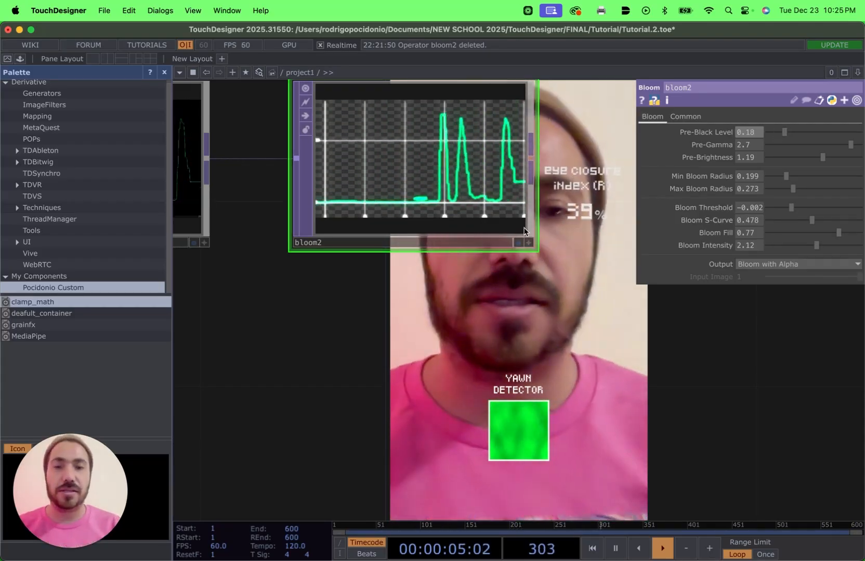
Add a Fit TOP after bloom2 in the blink graph chain.
scroll(587, 241, down, 5)
drag(586, 286, 502, 279)
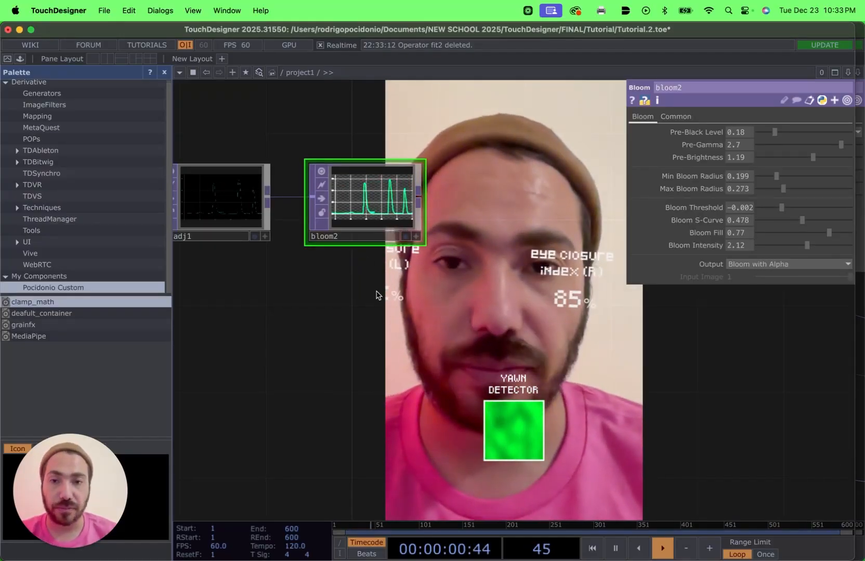
scroll(346, 260, left, 3)
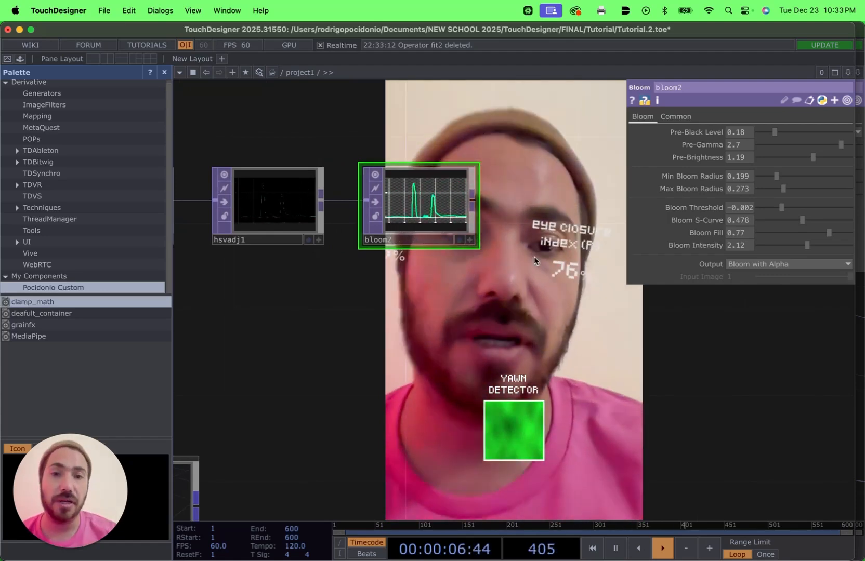
scroll(431, 220, right, 5)
key(Tab)
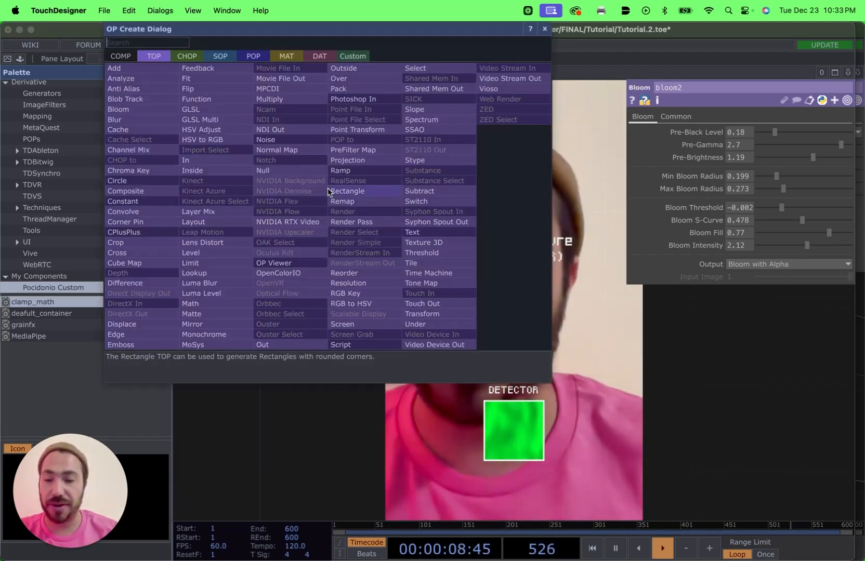
text(fit)
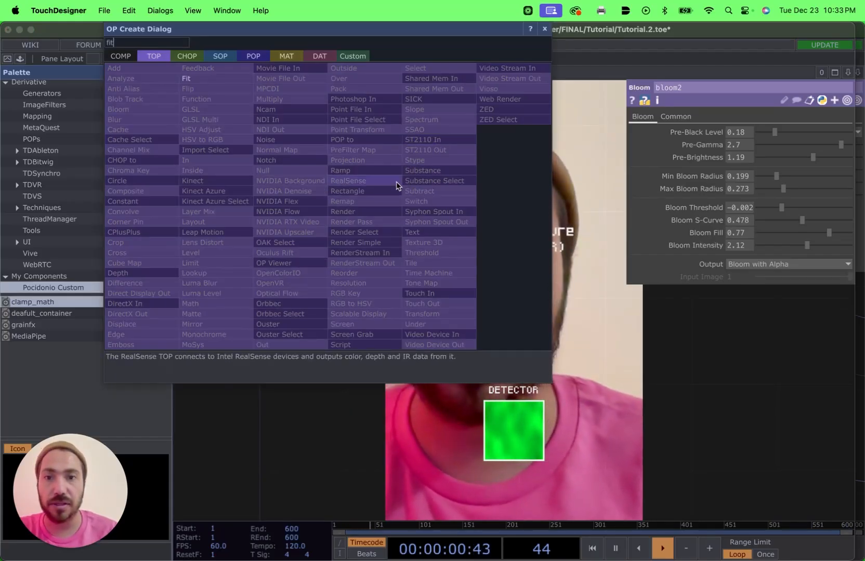
click(202, 80)
click(451, 174)
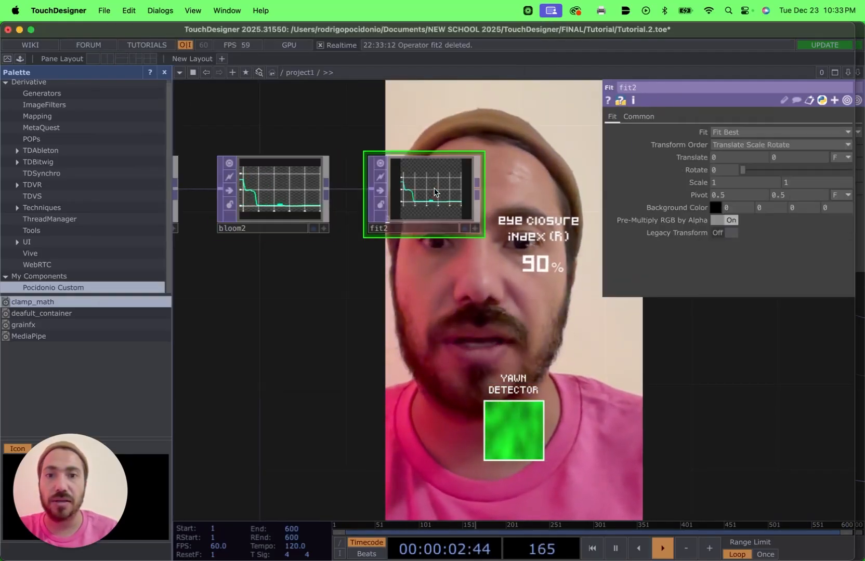
Set fit2's Output Resolution to Parent Panel Size.
click(638, 117)
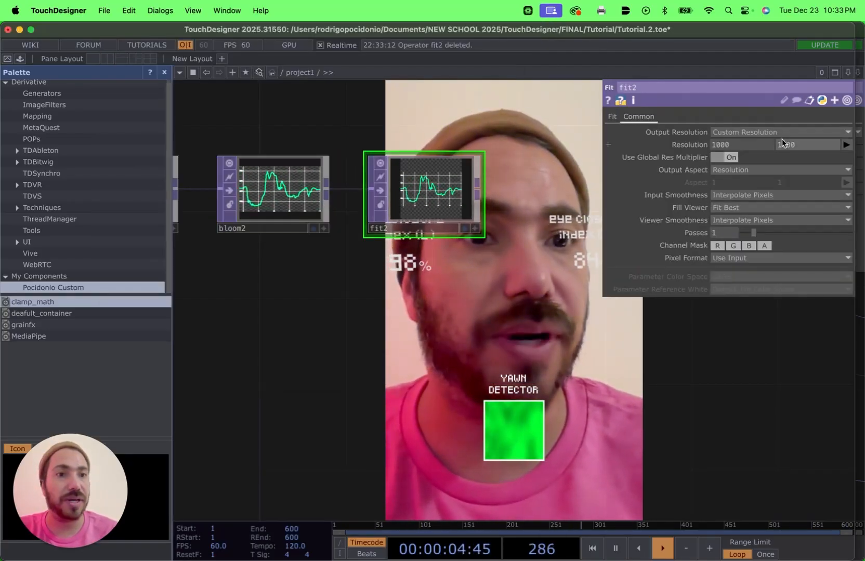
click(849, 133)
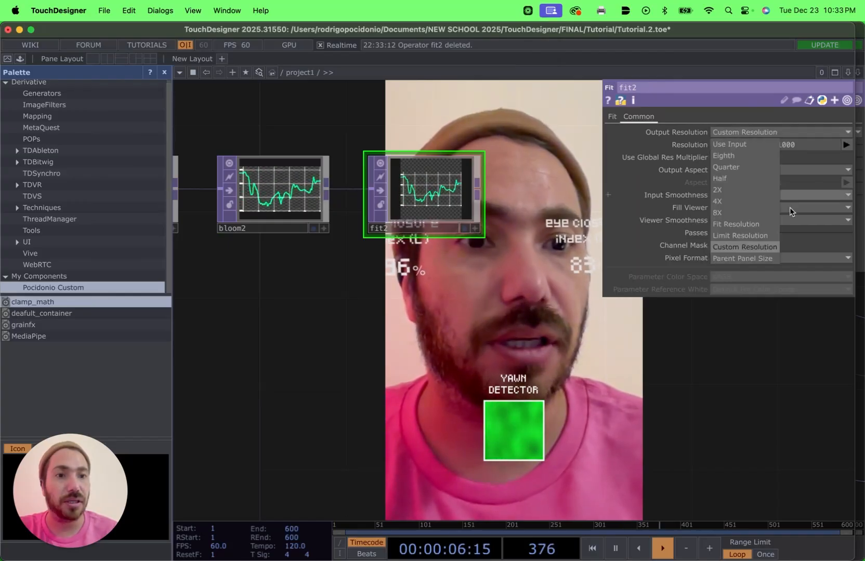
click(752, 260)
click(613, 117)
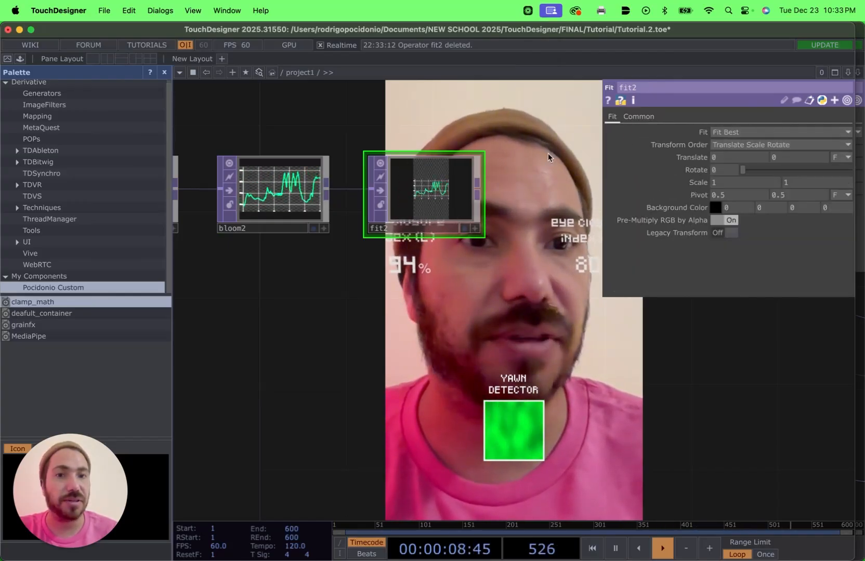
Append an Over TOP to the output of fit2.
right_click(477, 195)
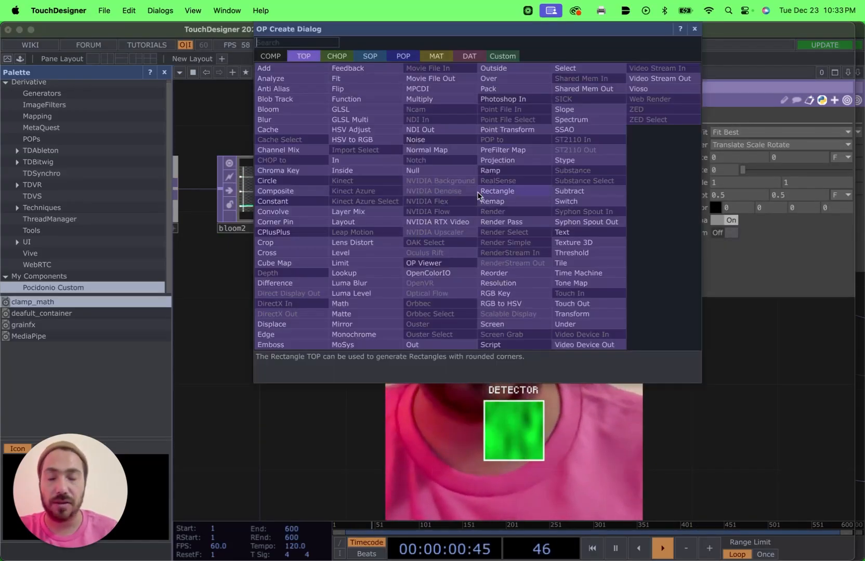
text(co)
key(BackSpace)
key(BackSpace)
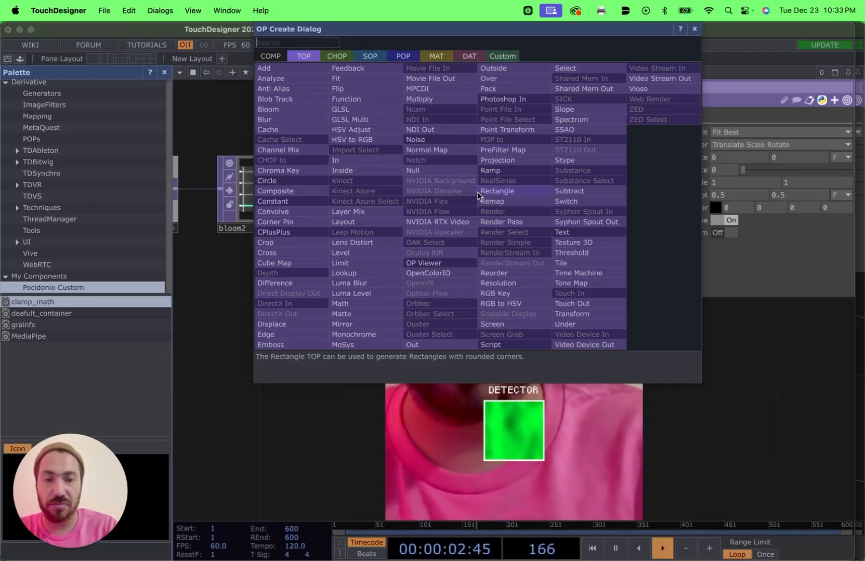
text(ove)
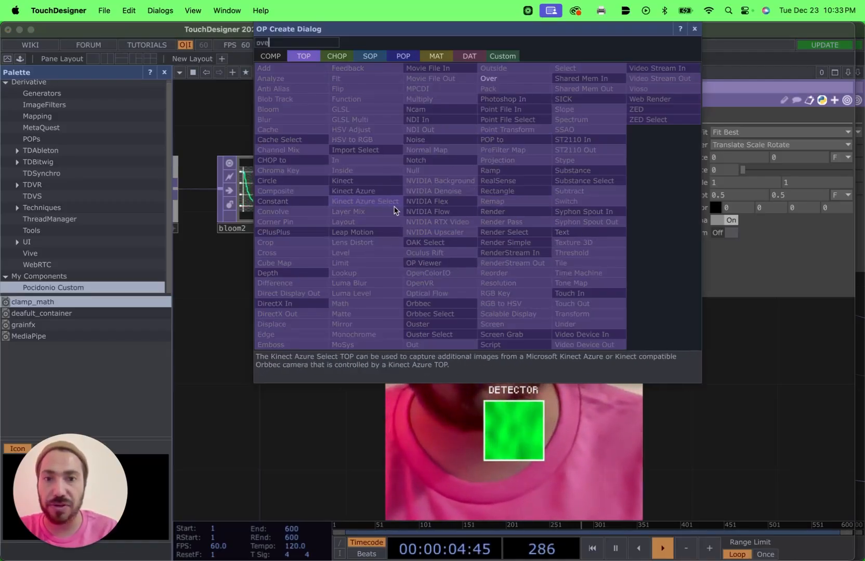
click(497, 78)
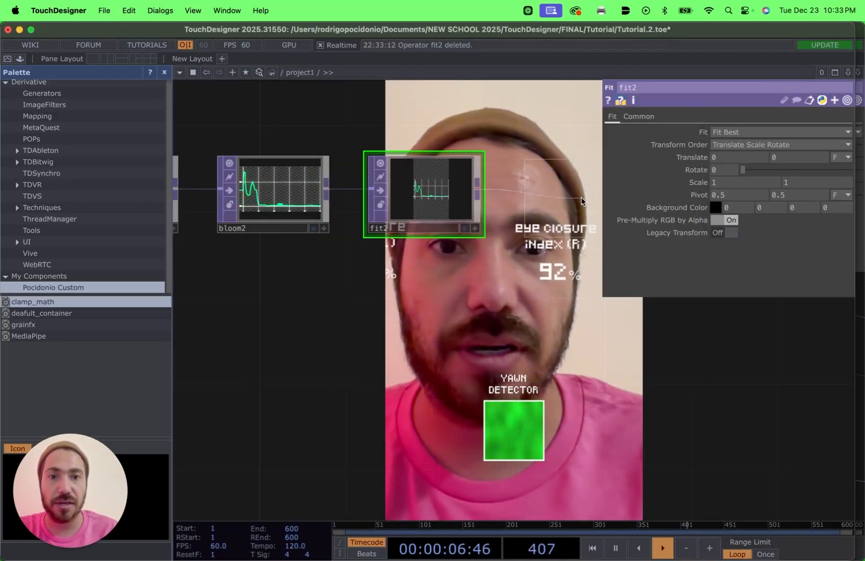
click(589, 165)
drag(348, 330, 277, 304)
Add a Text TOP below fit2 and wire its output into over1's second input.
right_click(326, 177)
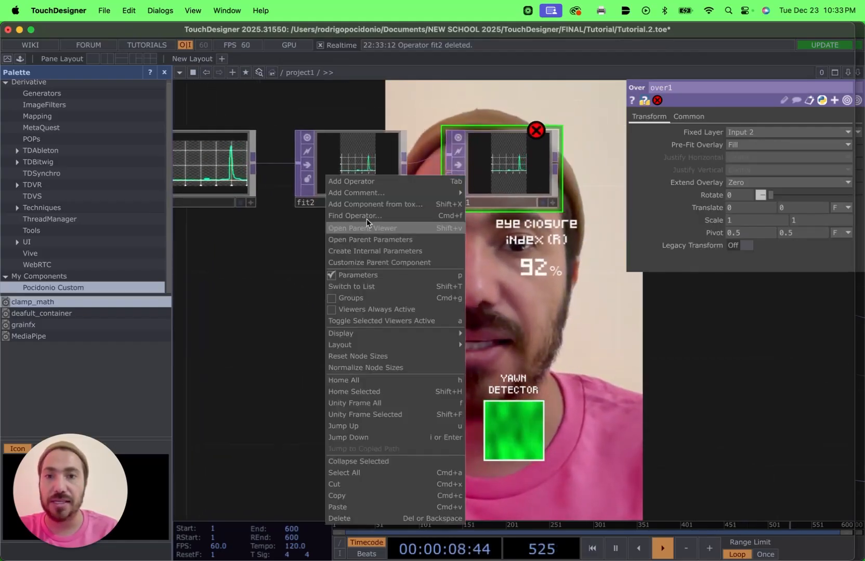
click(364, 182)
text(text)
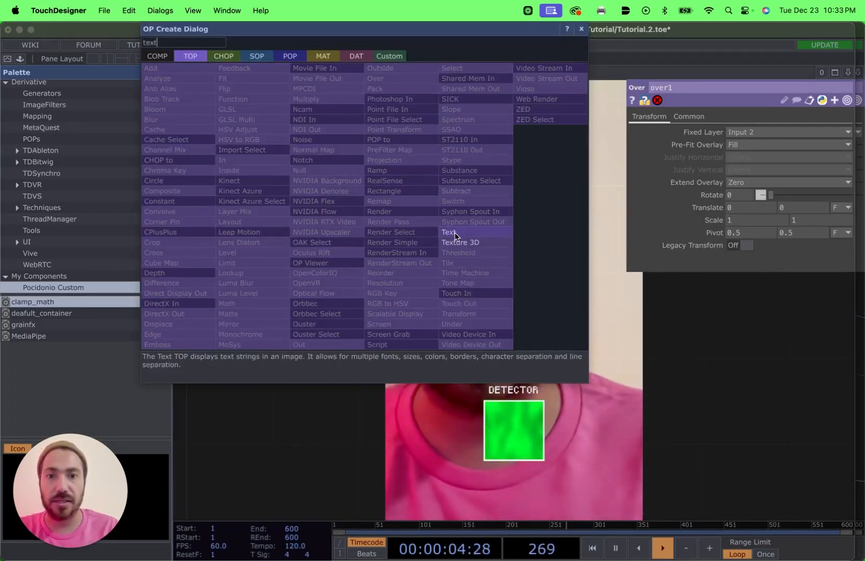
click(454, 233)
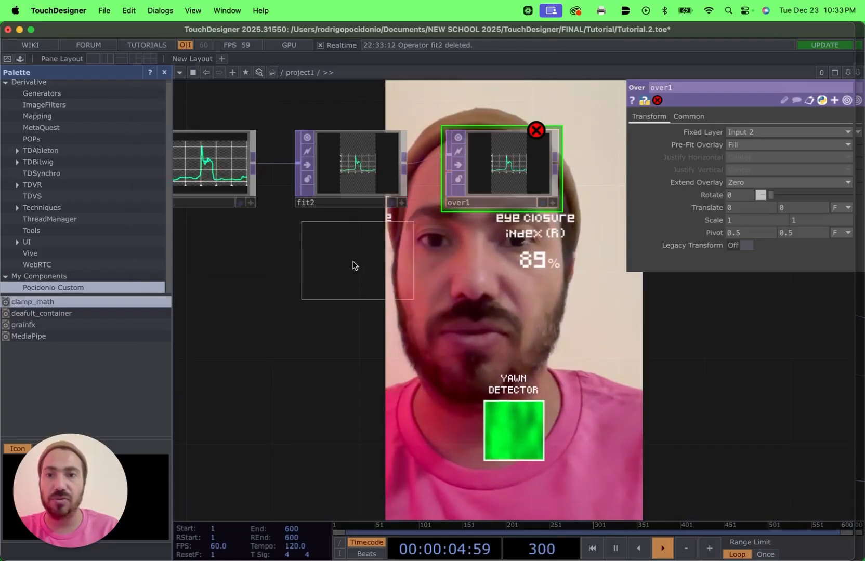
click(345, 286)
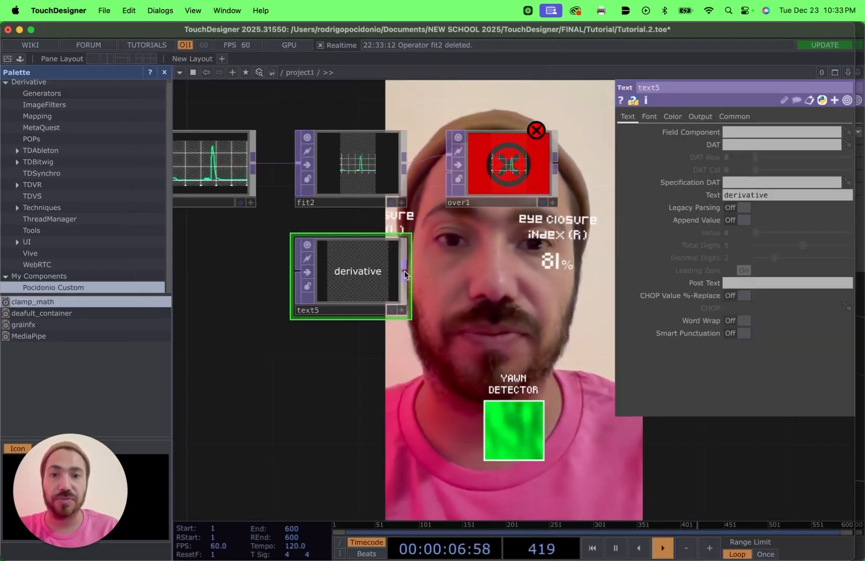
drag(452, 181, 450, 178)
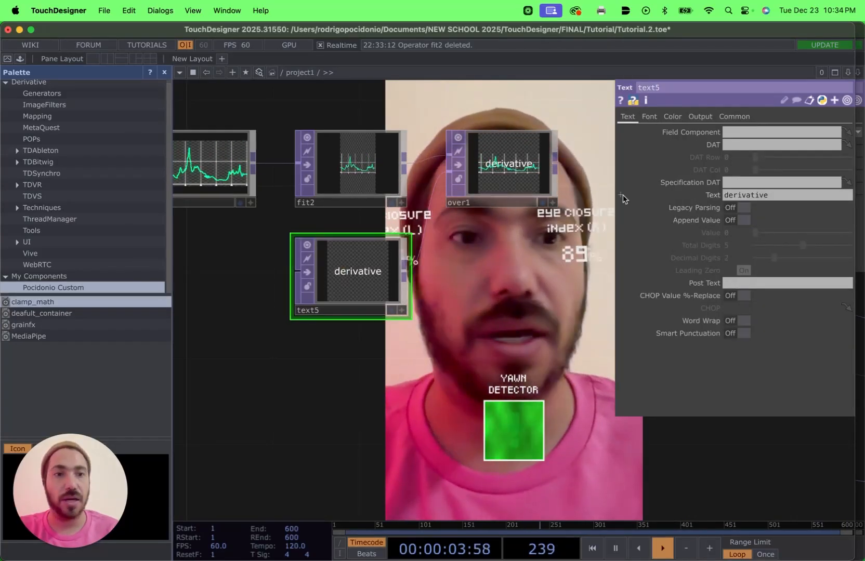
Set text5's Text to the Python expression f"blink rate\nanalysis" so the label breaks into two lines.
click(778, 196)
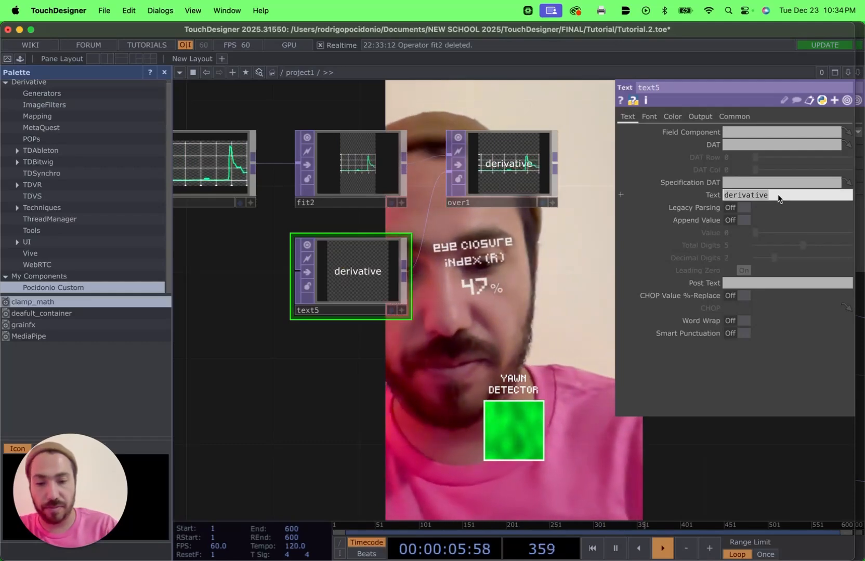
text(blink rate )
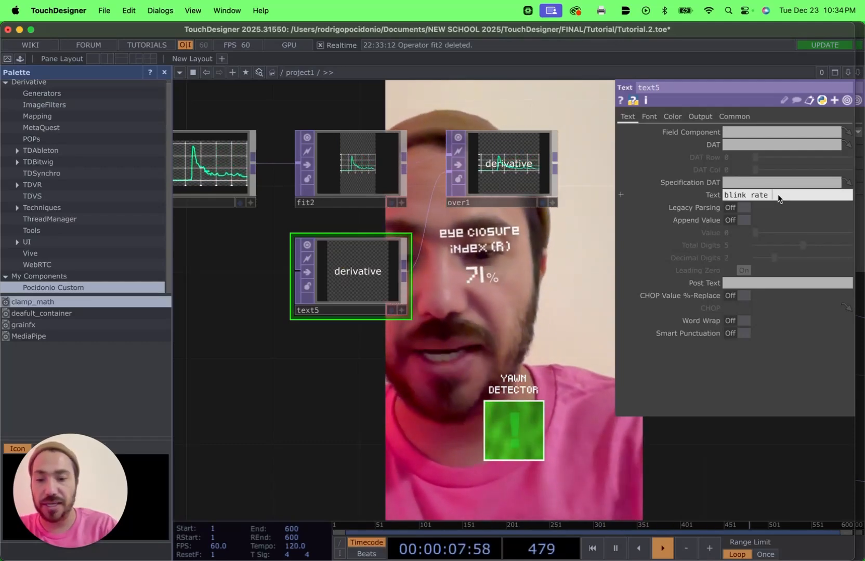
text(analysis")
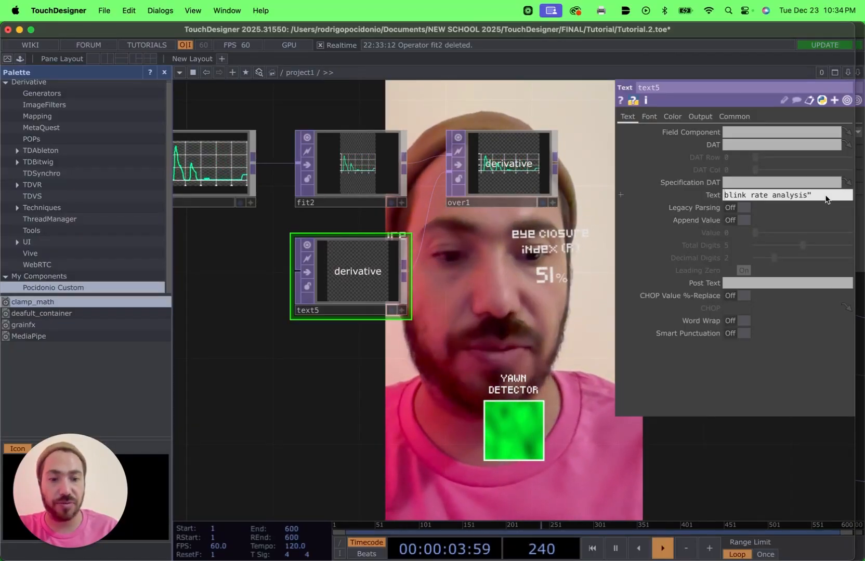
text(p)
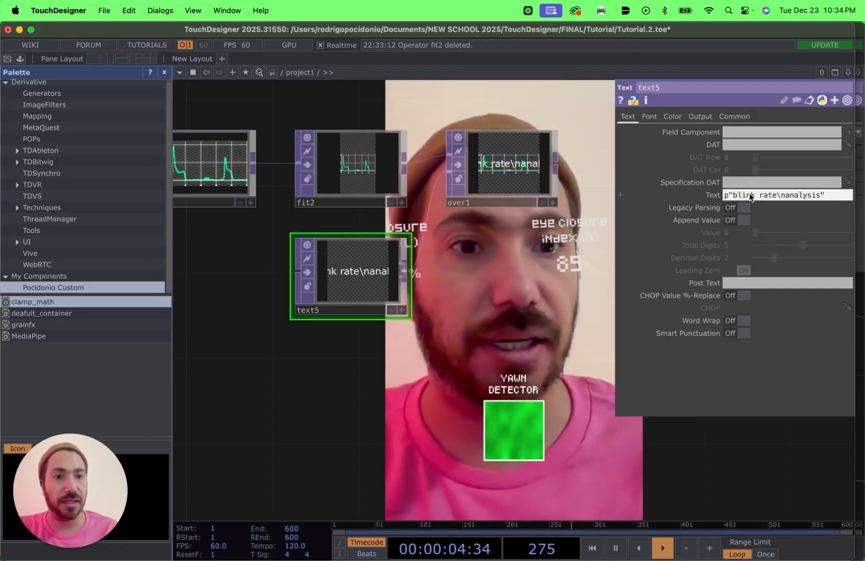
click(710, 197)
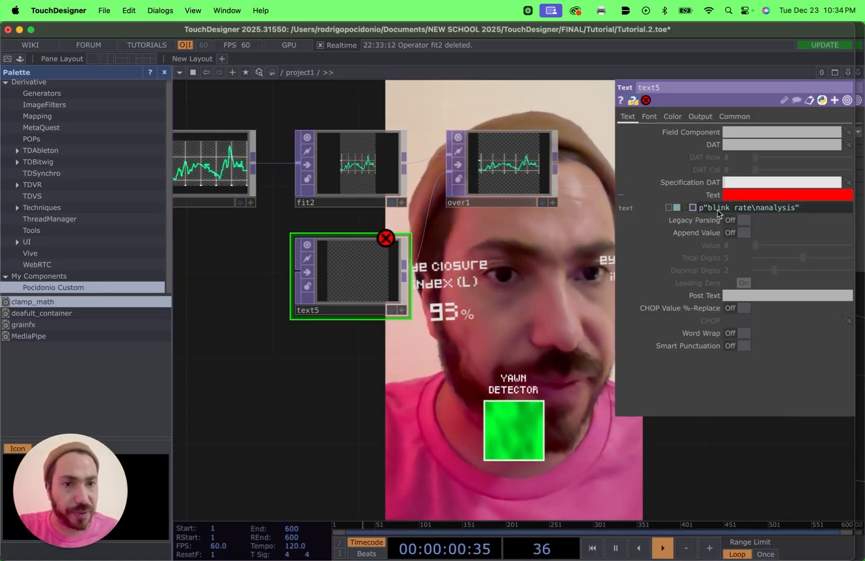
key(BackSpace)
text(f)
key(Return)
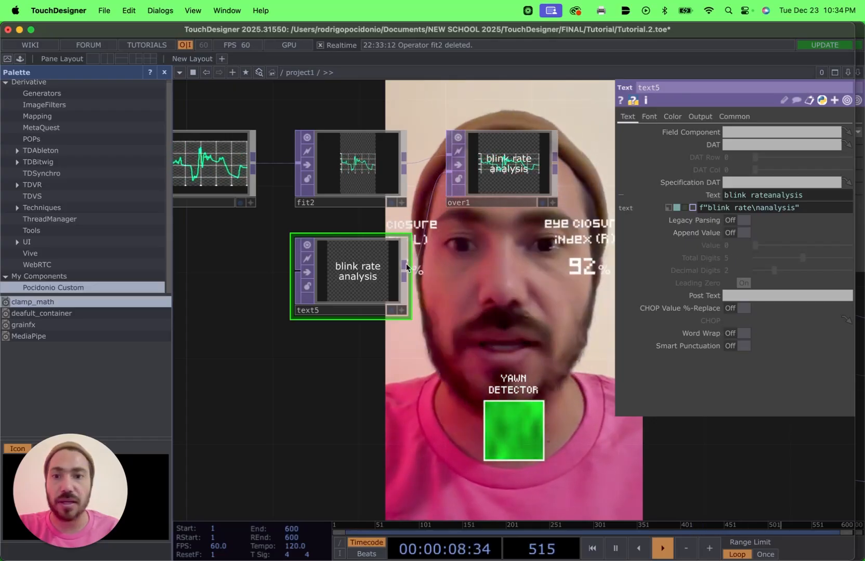
Change text5's font to Pixeled.
click(643, 119)
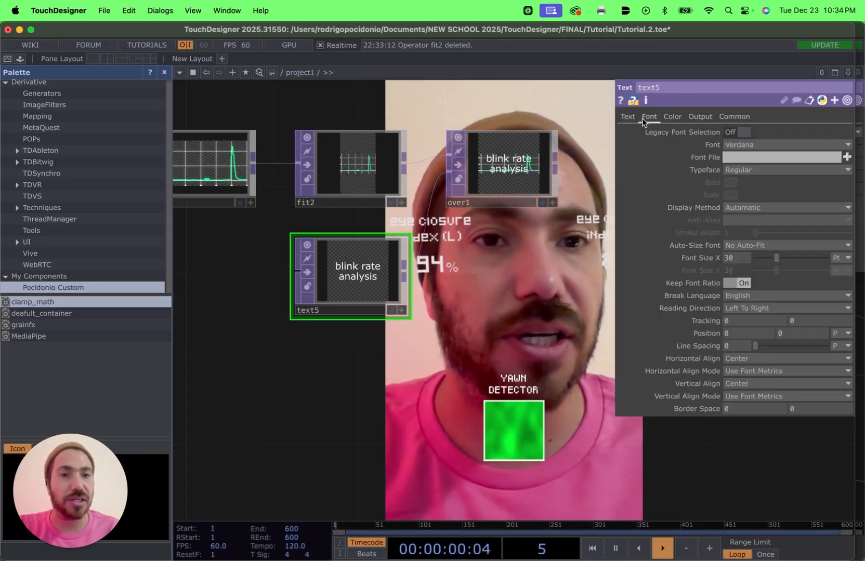
click(784, 146)
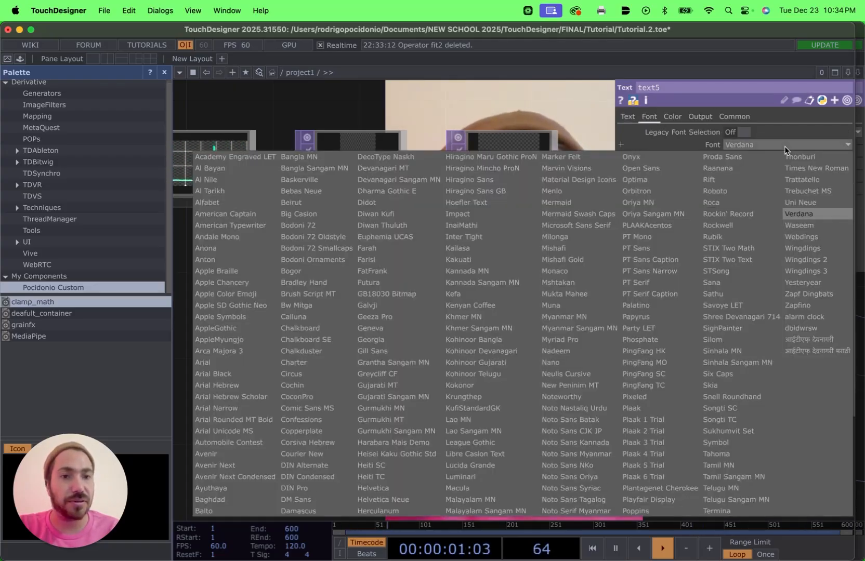
click(640, 396)
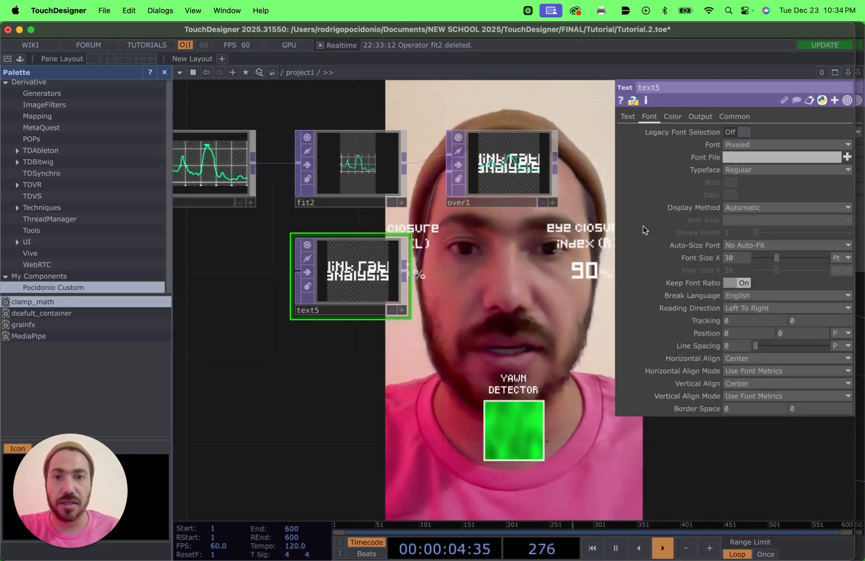
Set over1's Fixed Layer to Input 1.
click(627, 117)
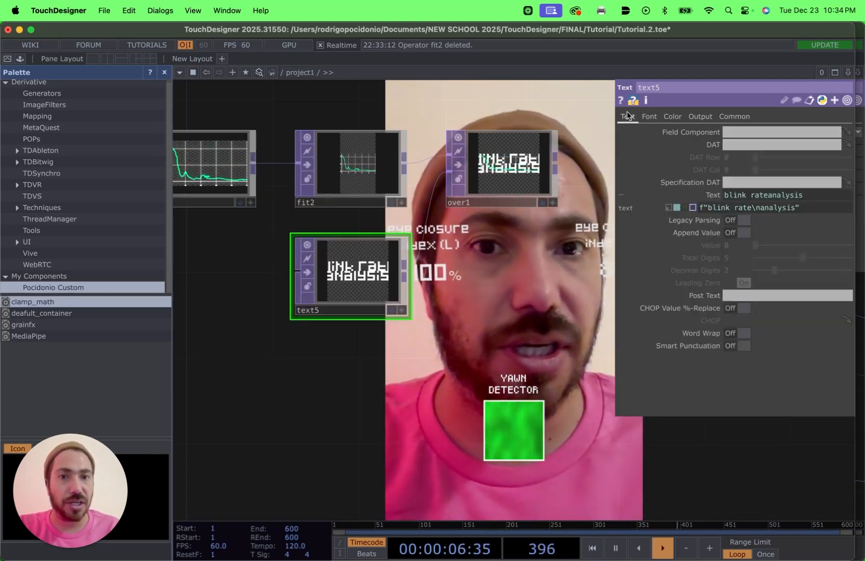
click(464, 205)
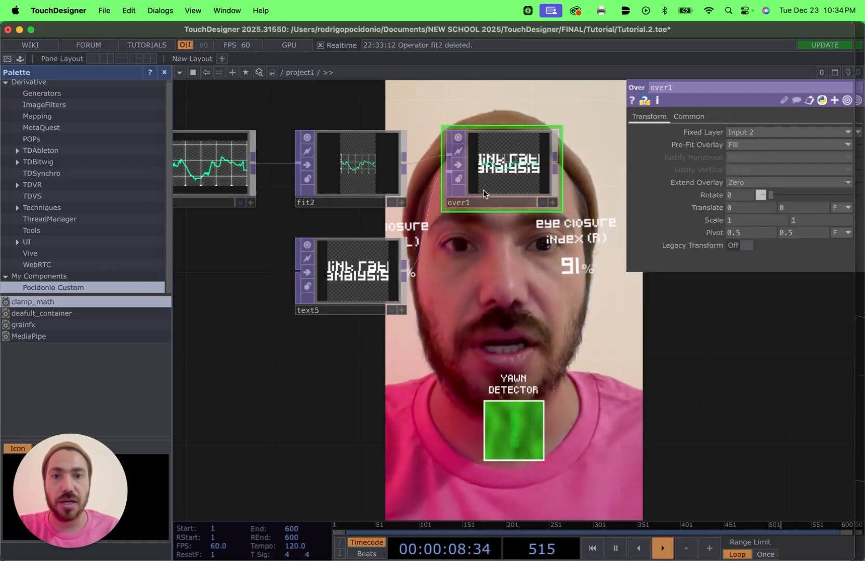
click(730, 133)
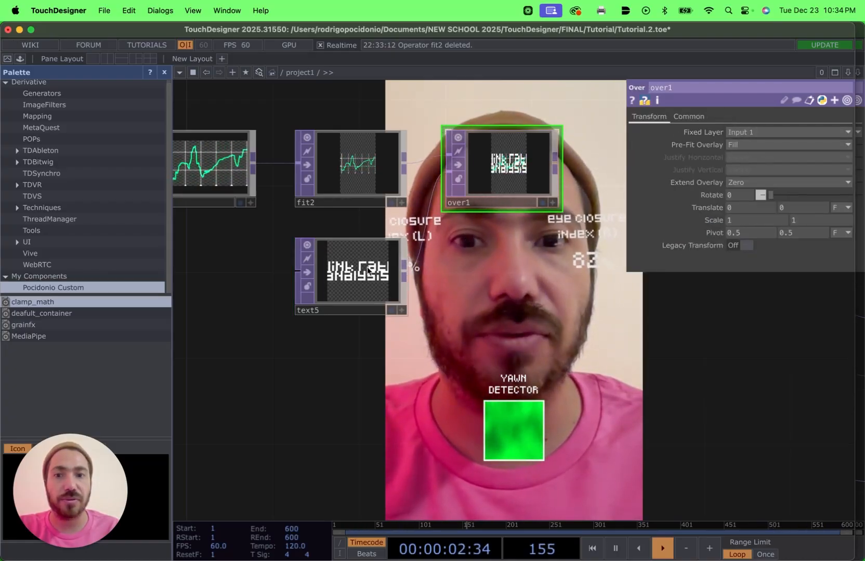
Move text5 away from the face preview and set its Output Resolution to Parent Panel Size.
drag(367, 270, 301, 289)
click(301, 289)
click(743, 117)
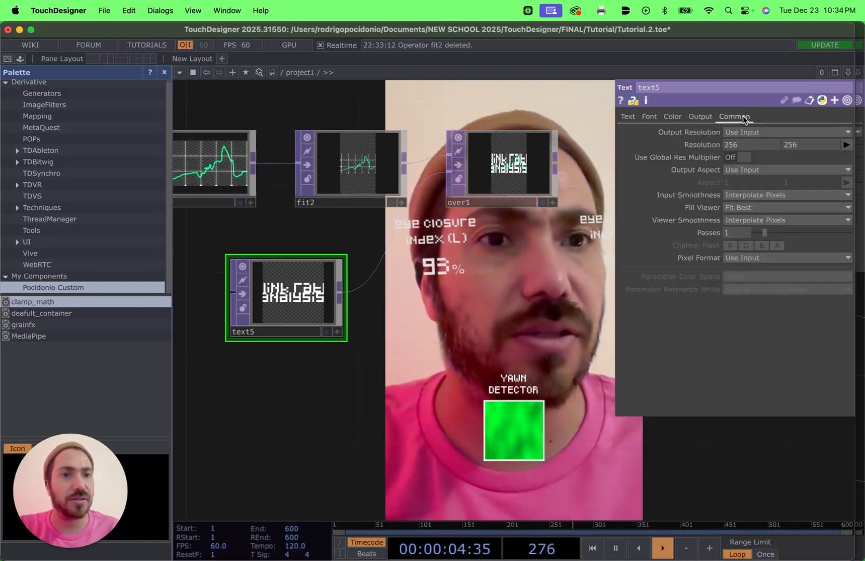
click(783, 131)
click(743, 257)
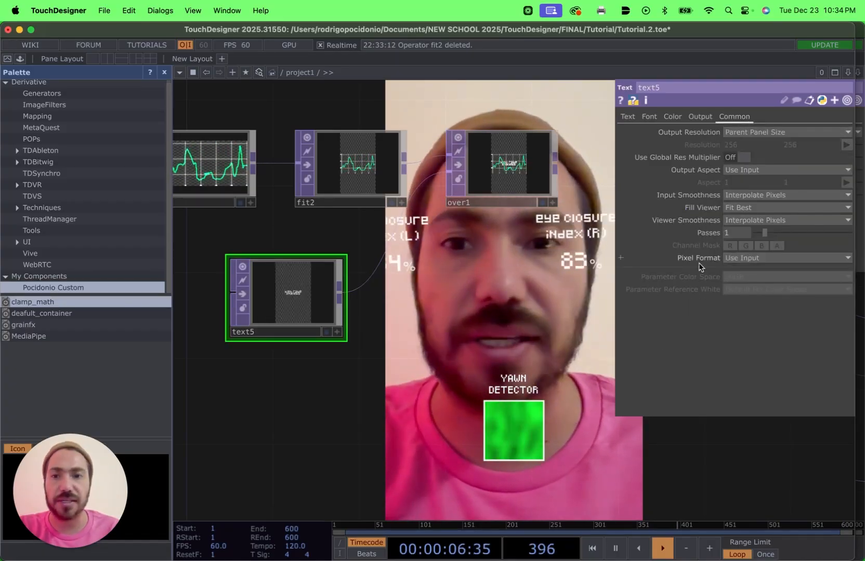
Set the line spacing of text5's two-line label to 20.
scroll(311, 315, up, 5)
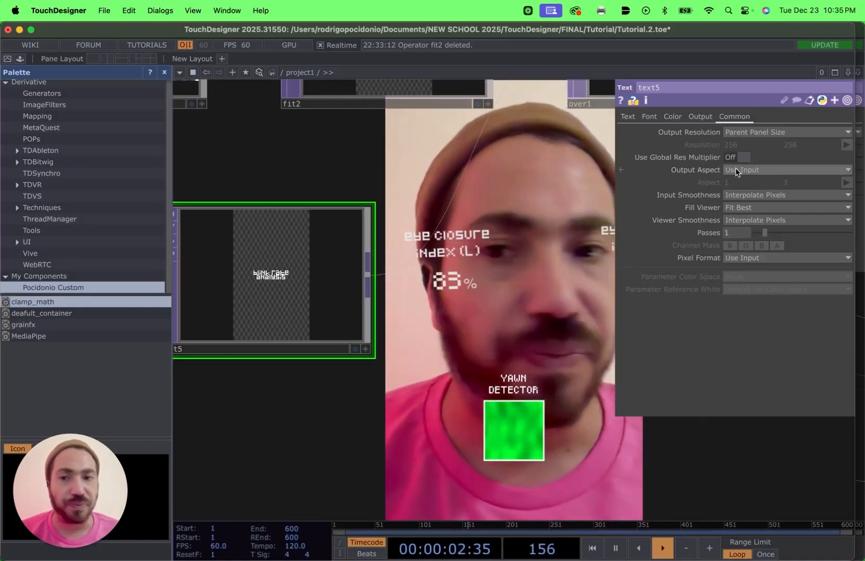
click(626, 116)
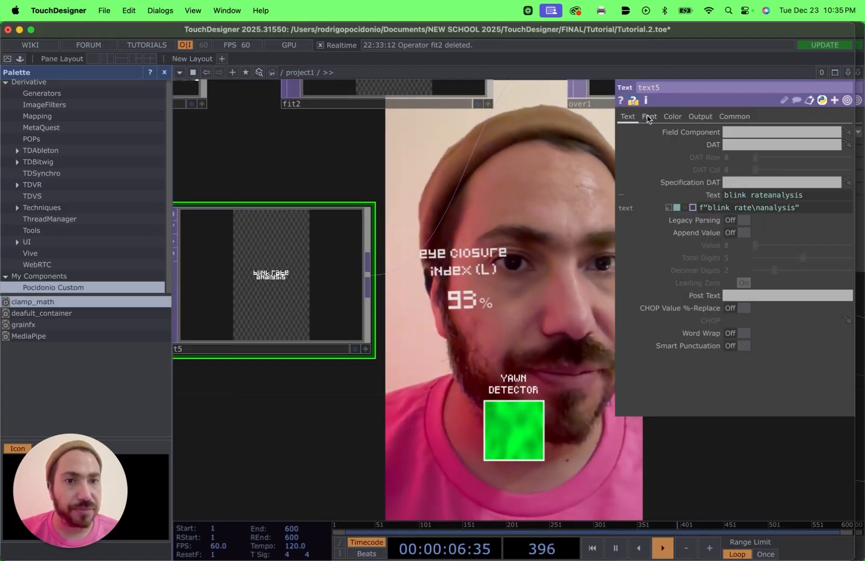
click(648, 117)
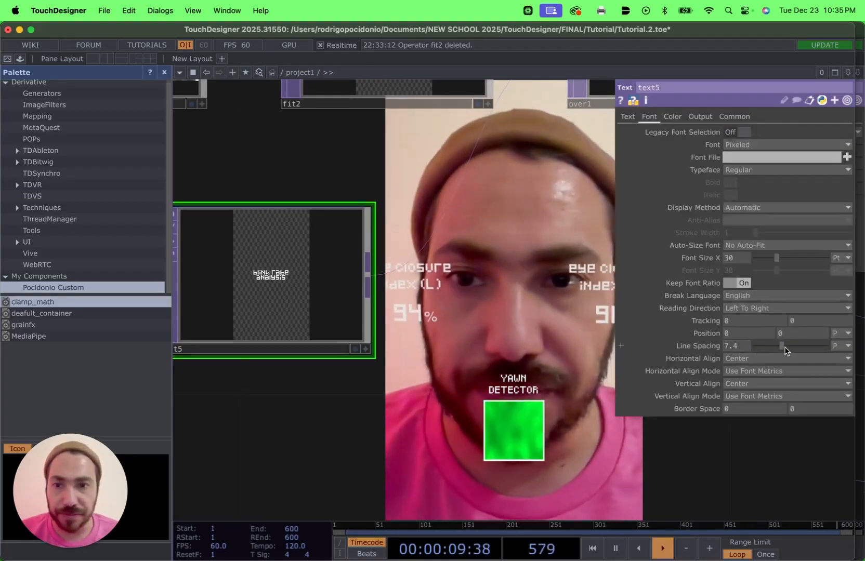
drag(784, 346, 852, 346)
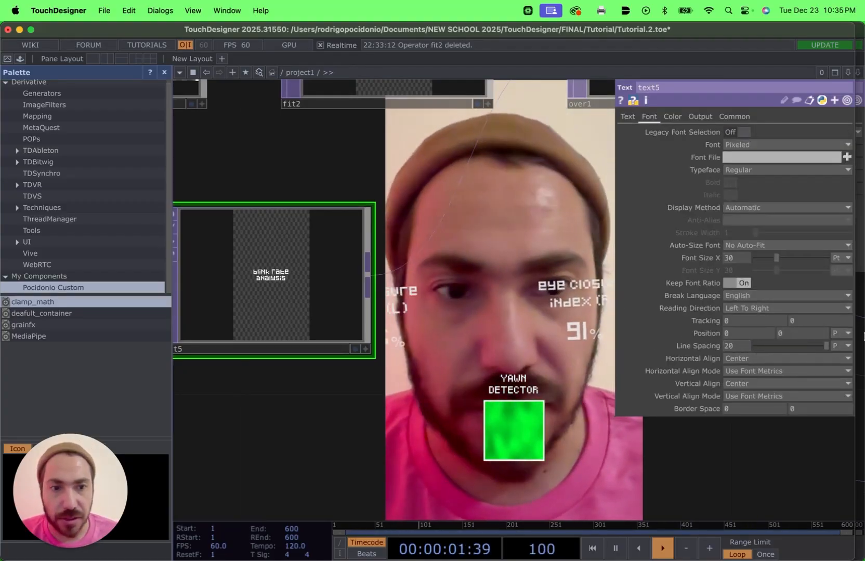
Set text5's line spacing to 25.
click(733, 348)
text(25)
key(Return)
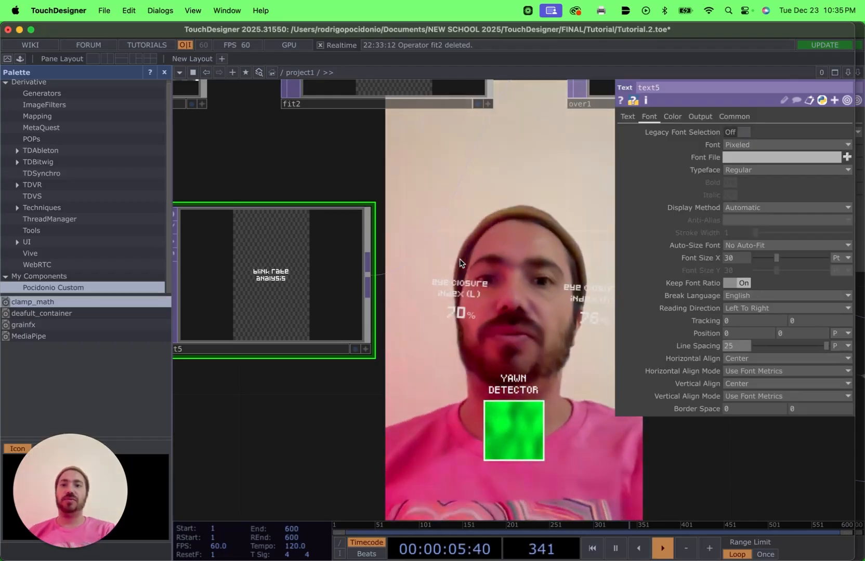
Move over1 above fit1 in comp2's connected input order so the graph overlays the face.
scroll(535, 227, down, 5)
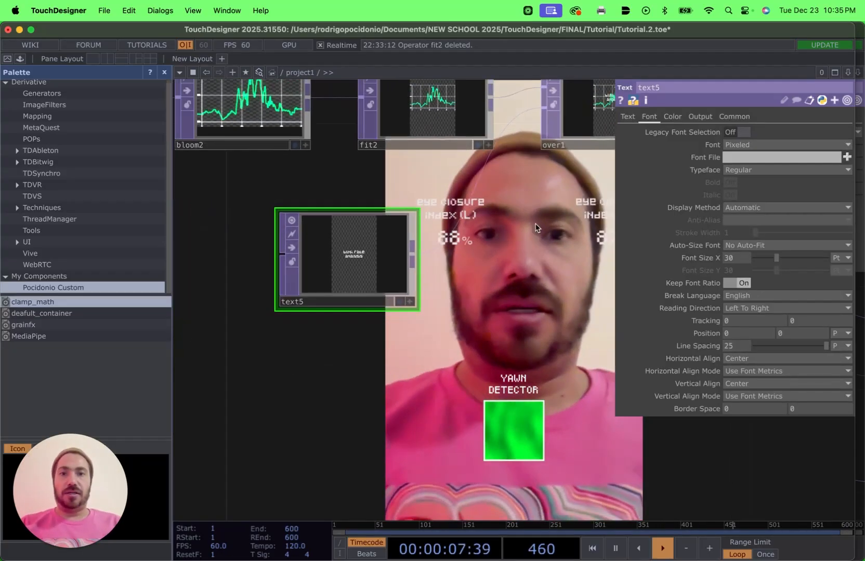
drag(535, 227, 340, 295)
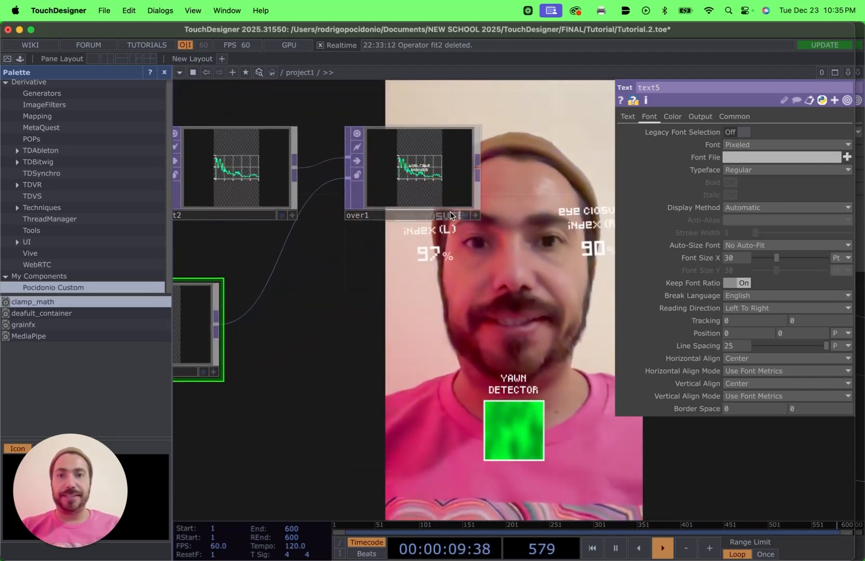
scroll(494, 285, down, 4)
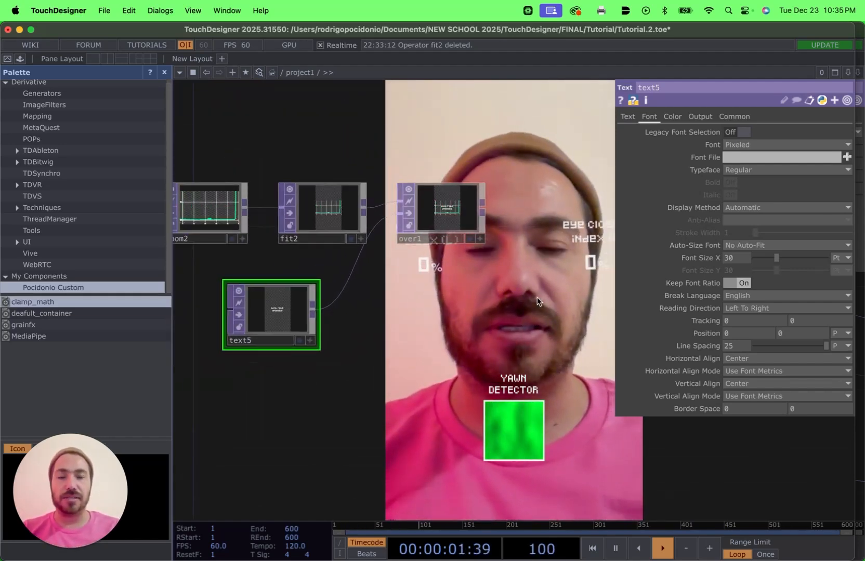
scroll(537, 301, down, 6)
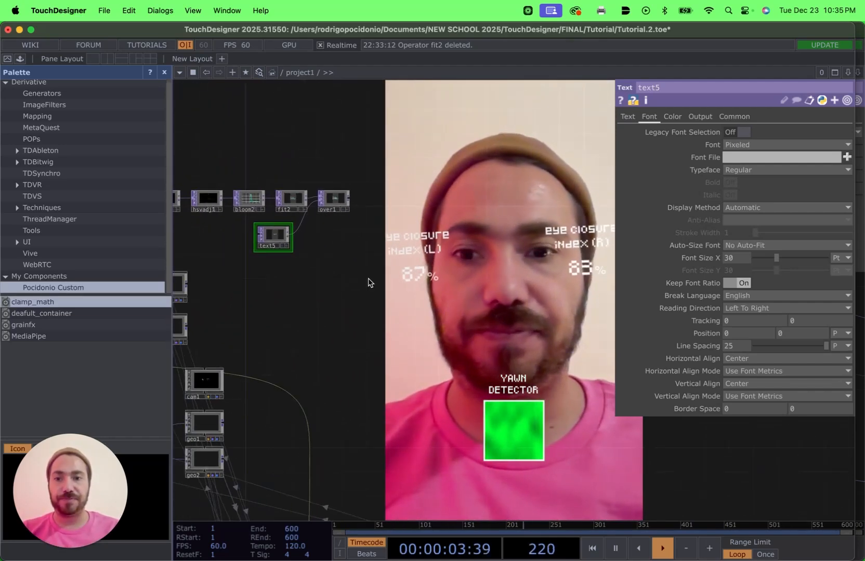
scroll(367, 280, down, 6)
drag(359, 275, 374, 176)
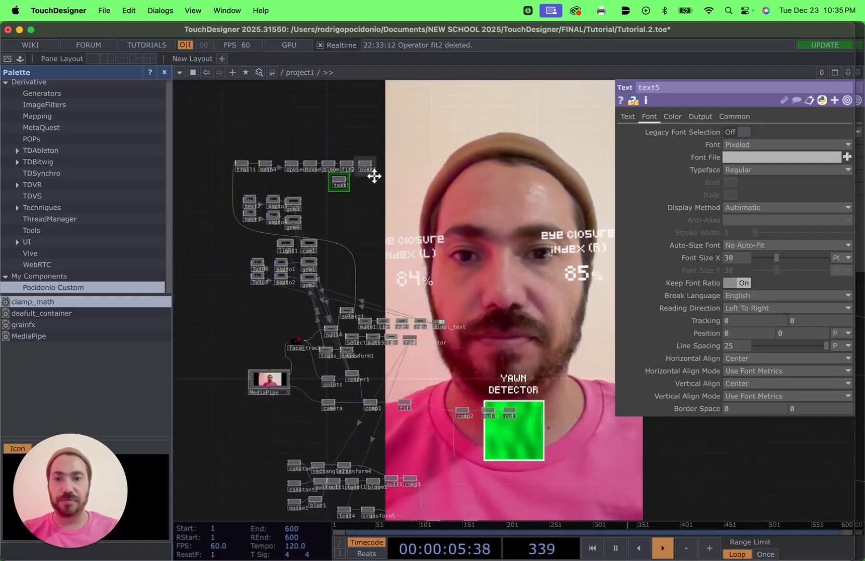
scroll(374, 175, up, 4)
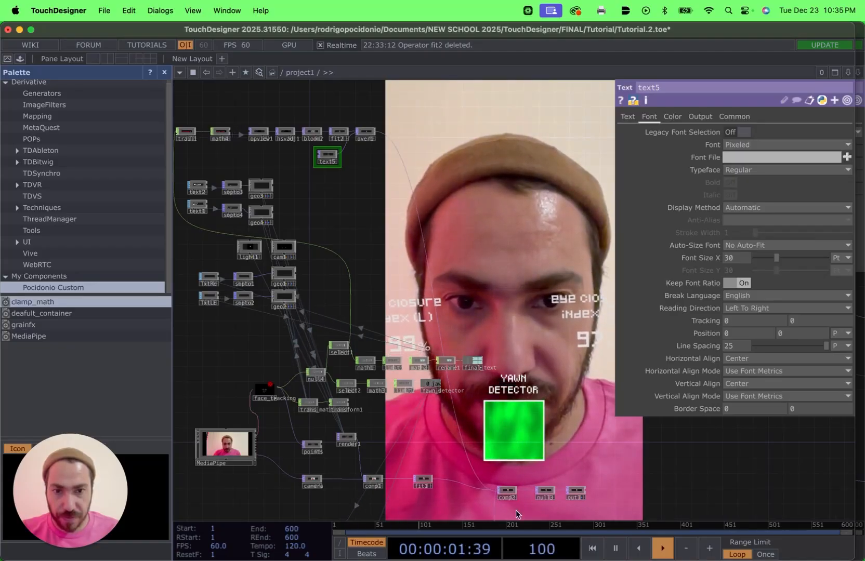
drag(515, 509, 515, 408)
scroll(511, 470, up, 4)
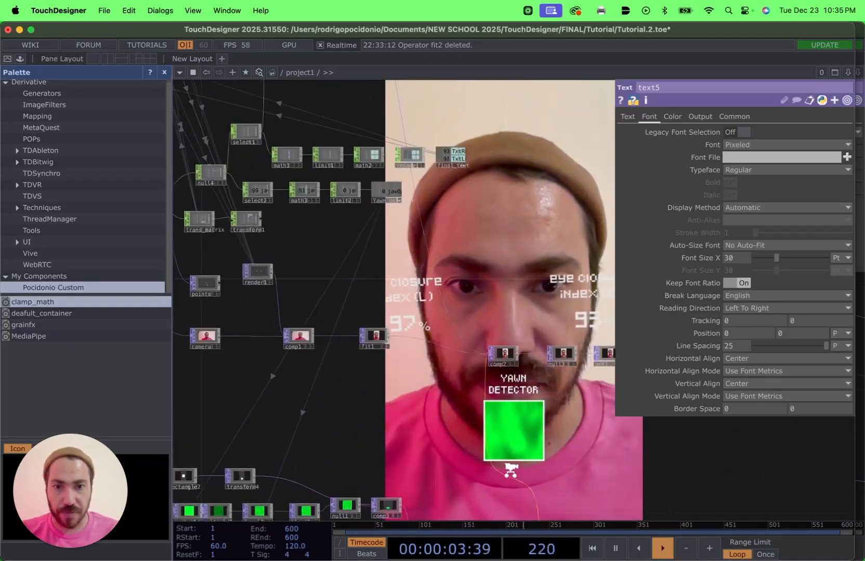
scroll(510, 471, up, 2)
click(502, 327)
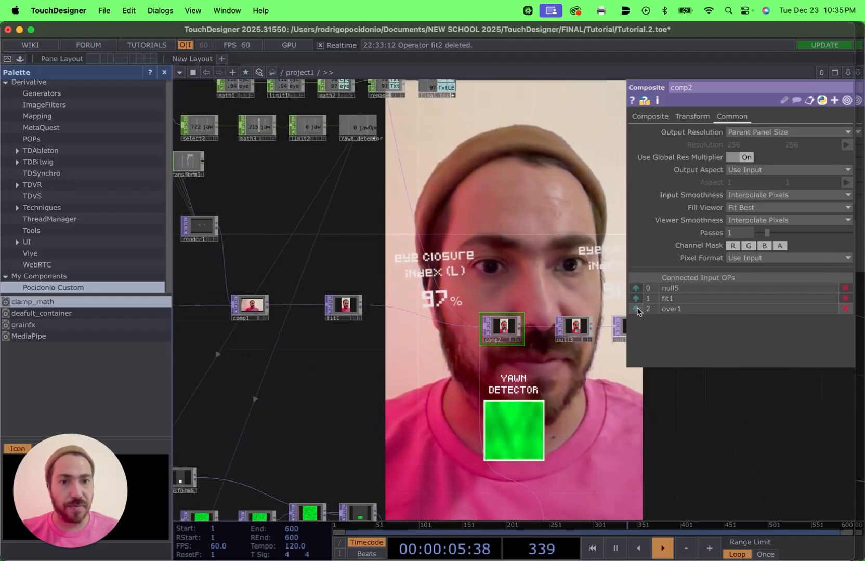
click(636, 308)
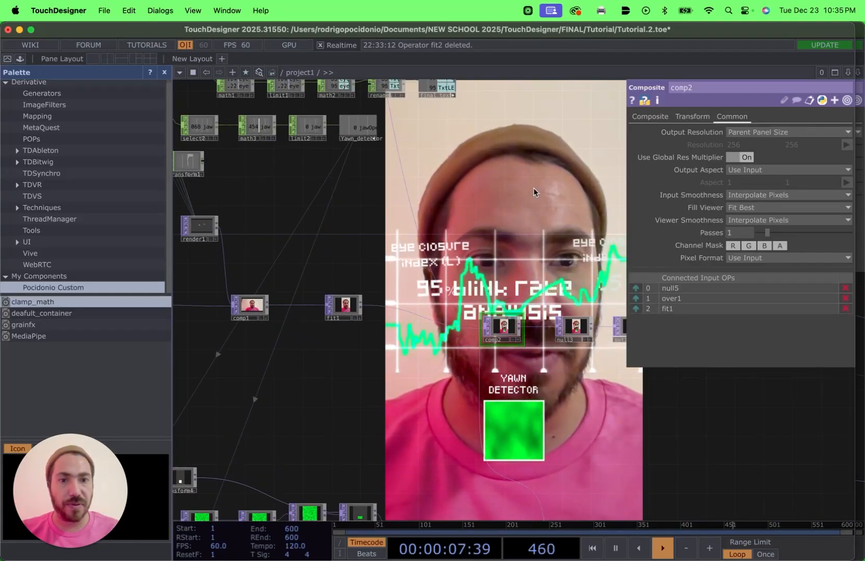
Move over1 farther from fit2 to make room and insert a Transform TOP on the wire between text5 and over1.
drag(538, 224, 562, 407)
scroll(512, 193, up, 8)
scroll(512, 193, down, 7)
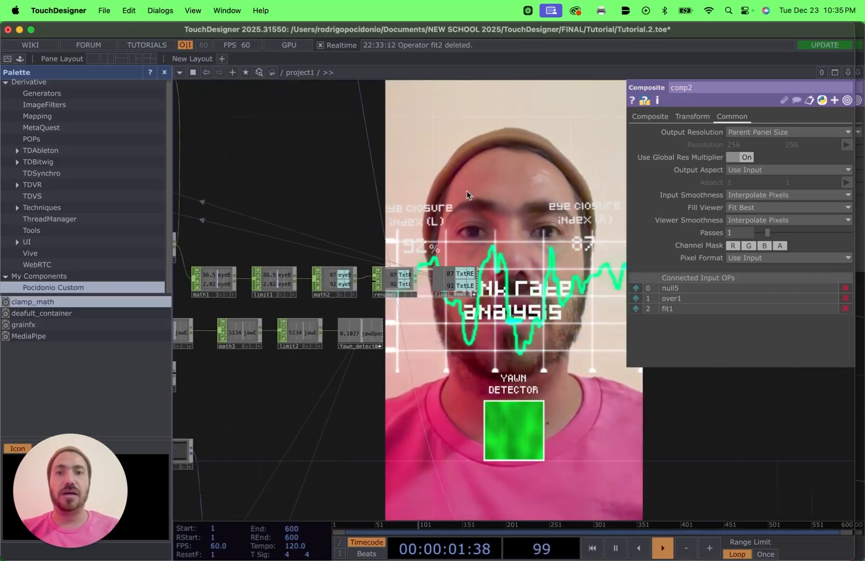
drag(466, 192, 526, 326)
drag(496, 200, 566, 294)
drag(365, 251, 449, 270)
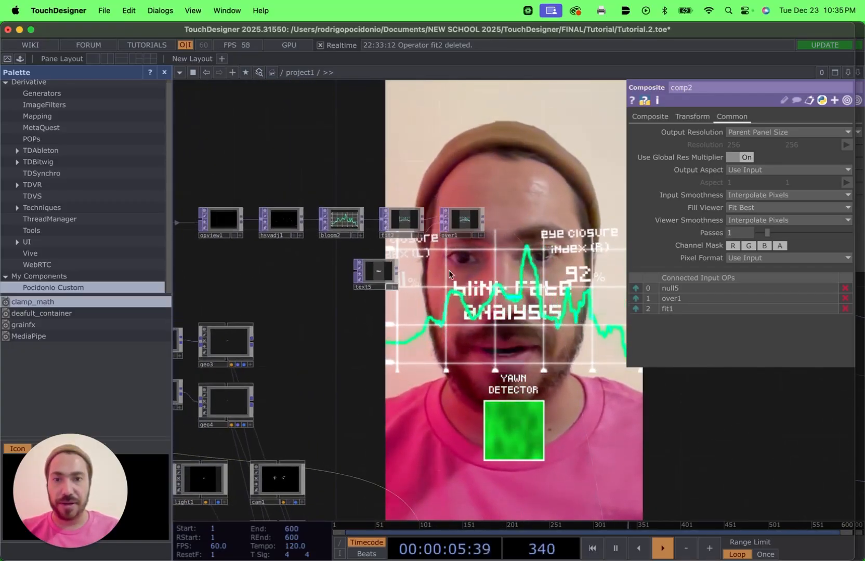
drag(463, 226, 541, 226)
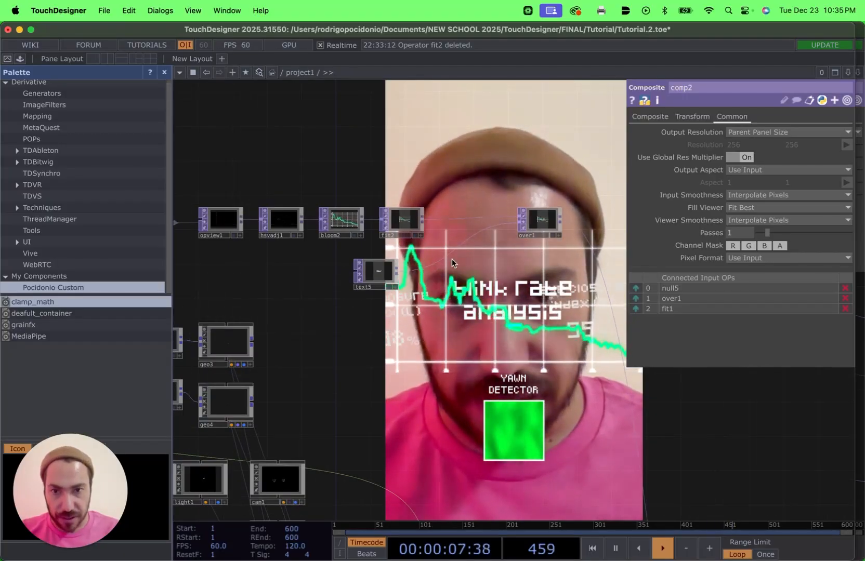
right_click(442, 243)
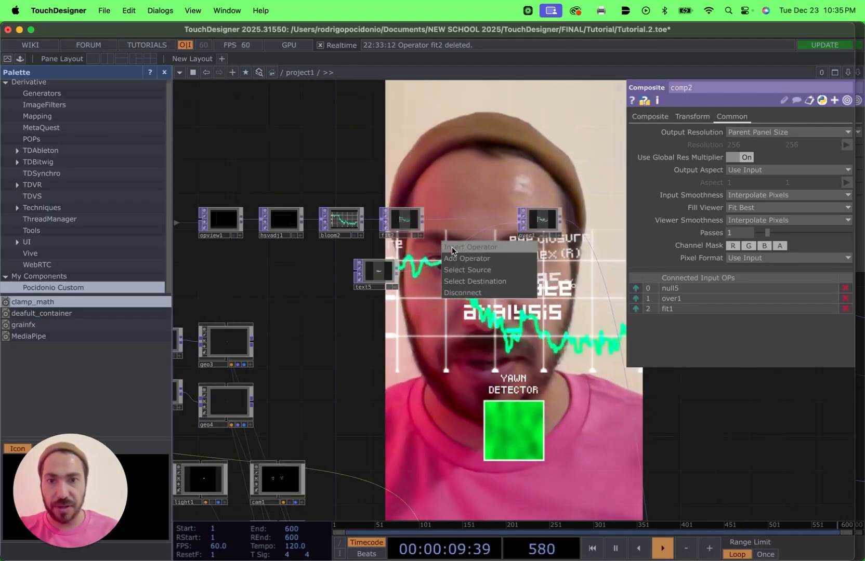
click(452, 248)
text(tran)
key(Return)
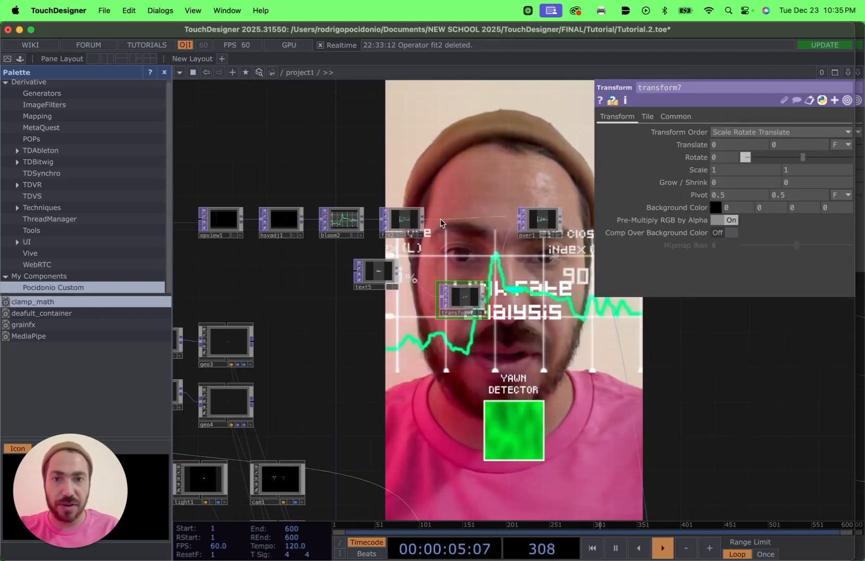
Insert a second Transform TOP between fit2 and over1, hide the parameter pane and space the new node closer to over1.
right_click(440, 218)
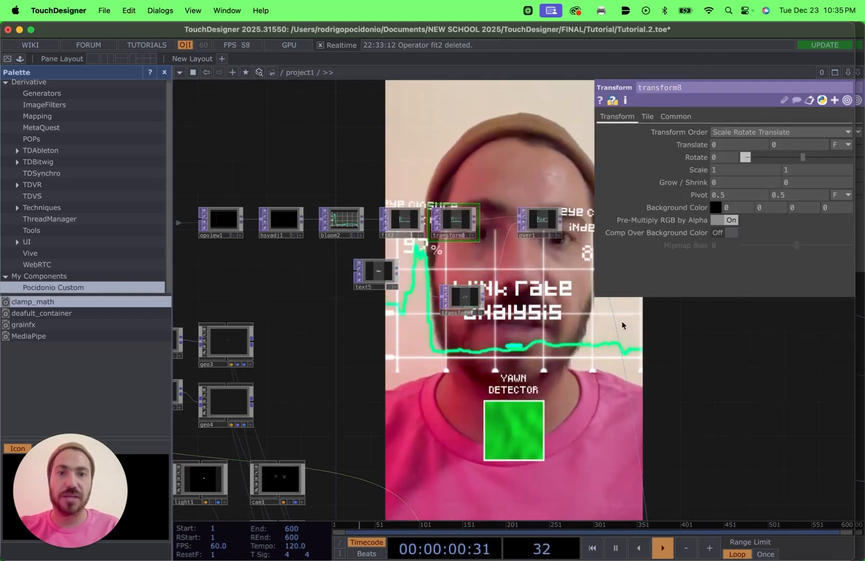
drag(620, 322, 459, 352)
key(p)
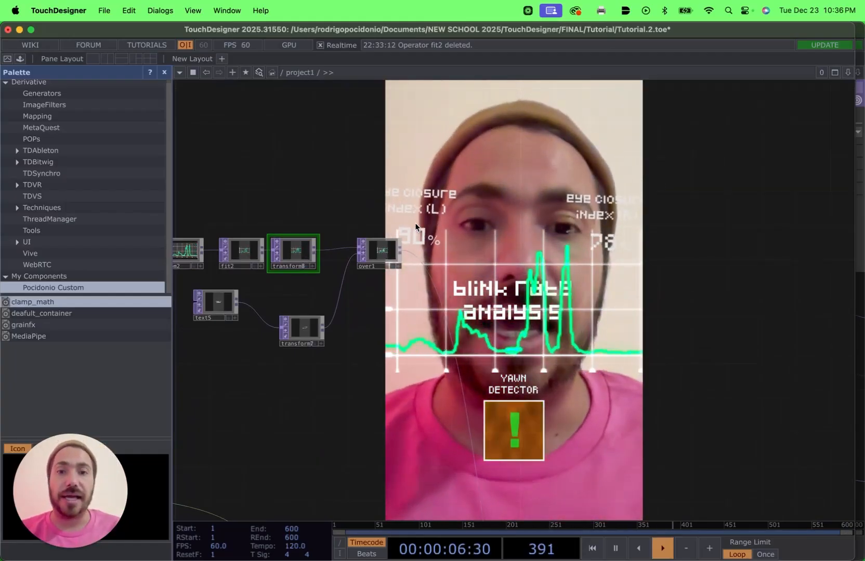
drag(289, 257, 317, 257)
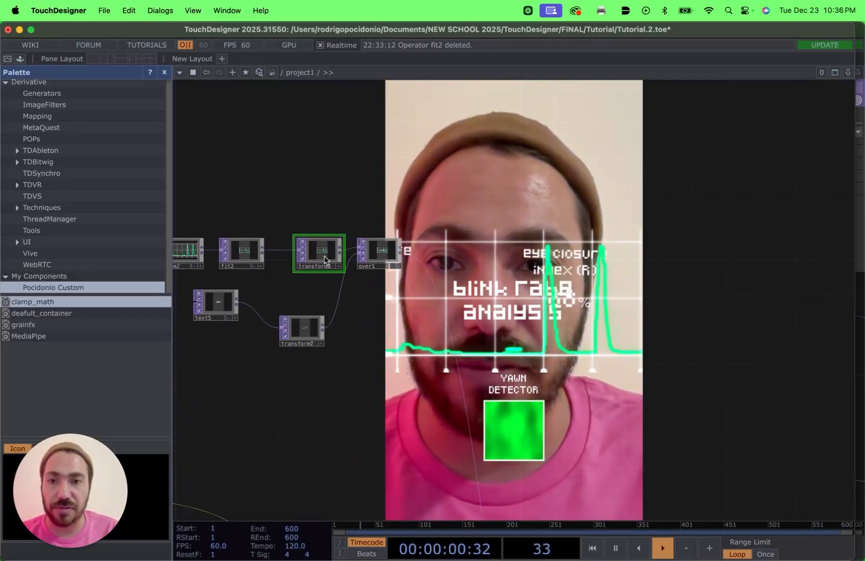
Shrink the blink graph in transform8 to a scale of 0.3 on both axes and set its Translate to 0.21, 0.36.
right_click(325, 260)
click(344, 199)
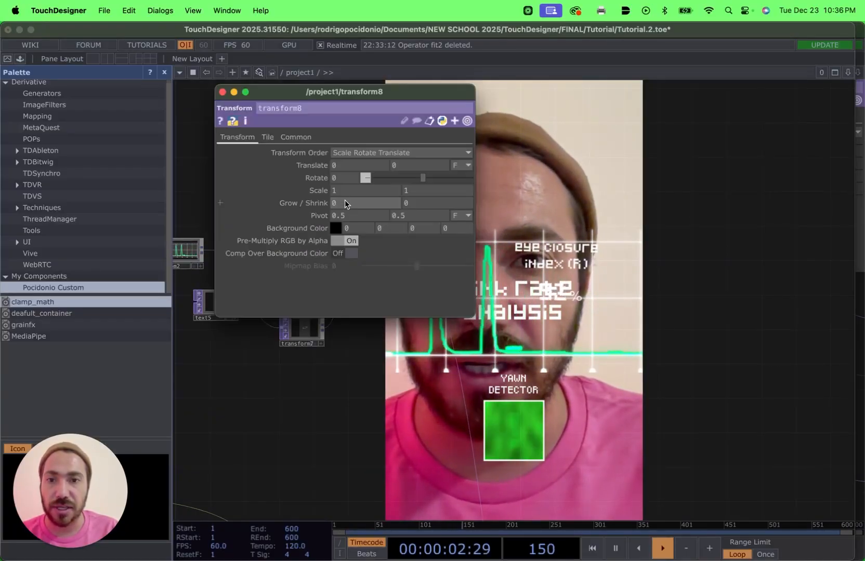
drag(409, 93, 332, 112)
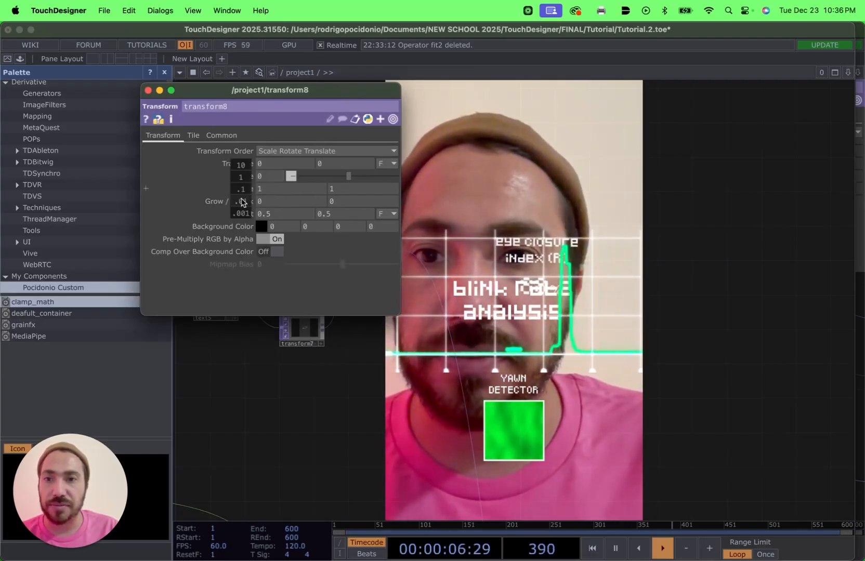
middle_drag(242, 202, 267, 192)
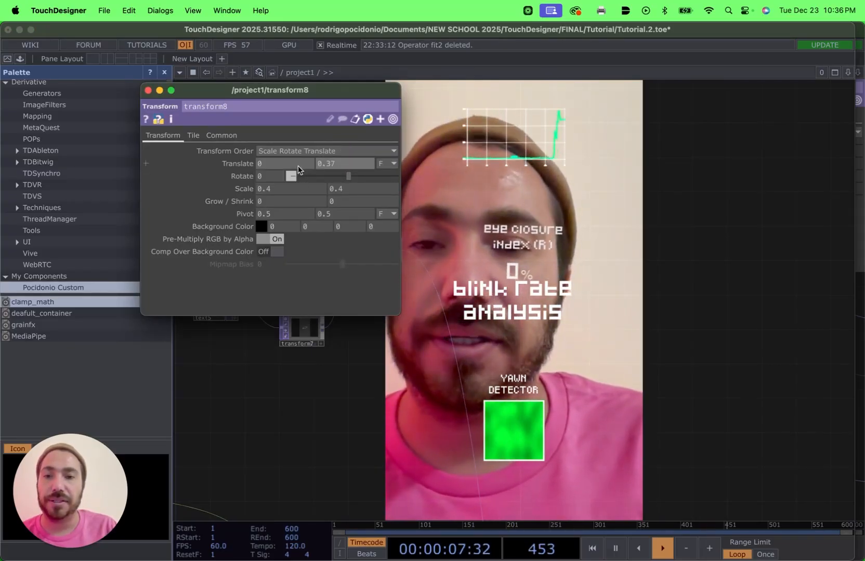
middle_drag(295, 165, 290, 152)
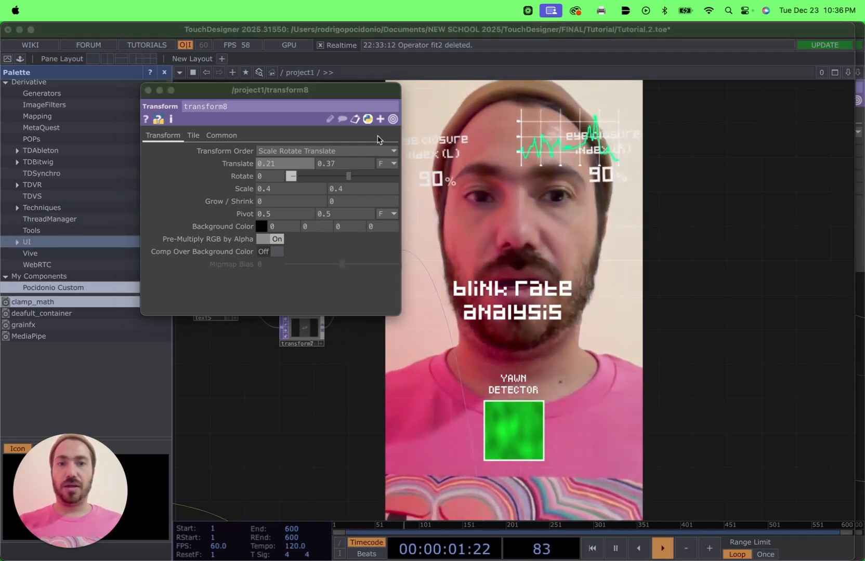
drag(288, 162, 283, 175)
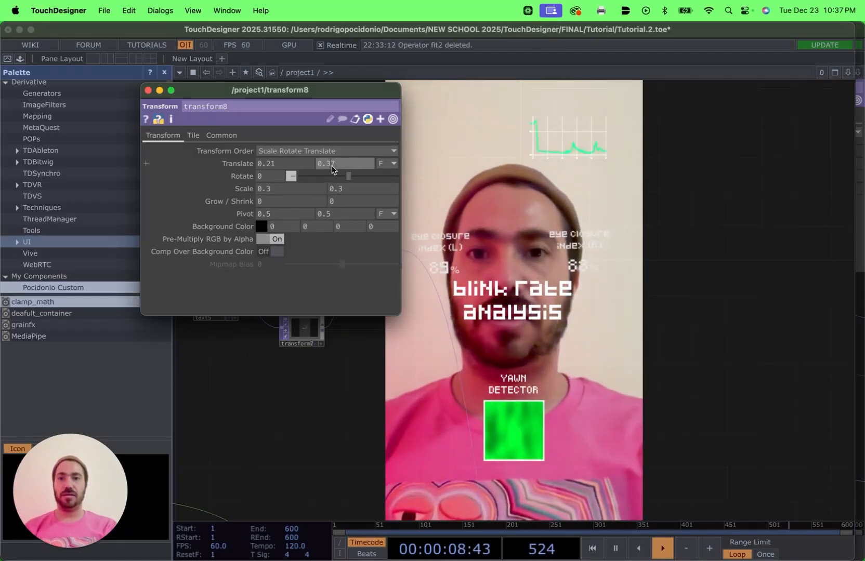
mouse_move(333, 179)
middle_down()
mouse_move(329, 141)
mouse_move(333, 169)
middle_up()
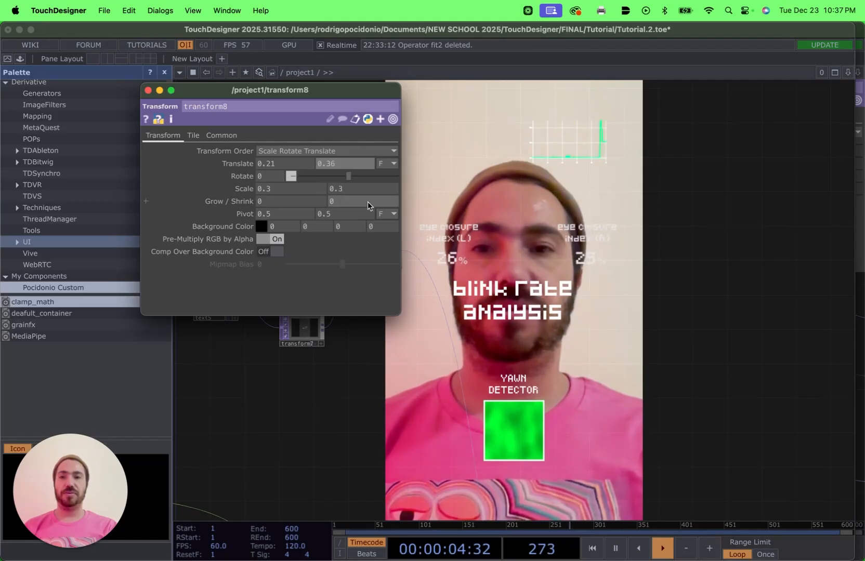
click(149, 90)
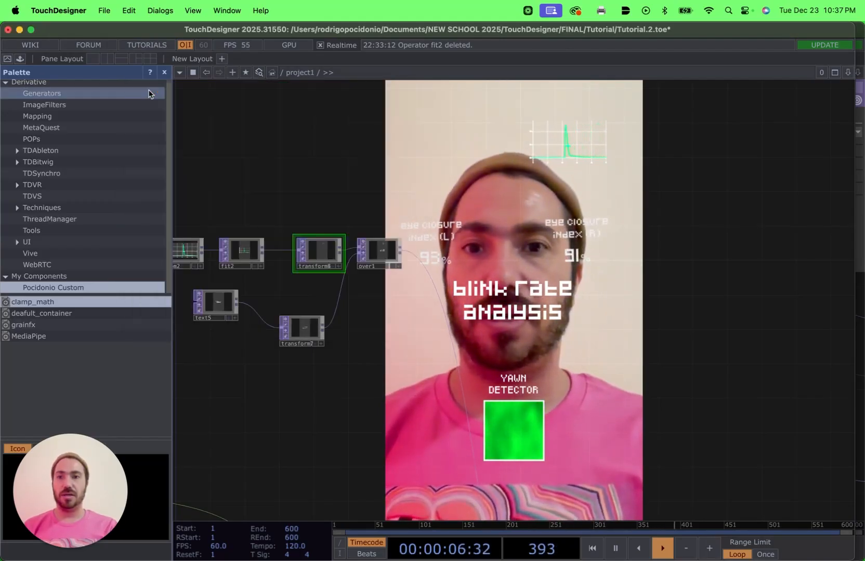
Raise the "blink rate analysis" label by setting transform7's vertical Translate to 0.43.
click(311, 329)
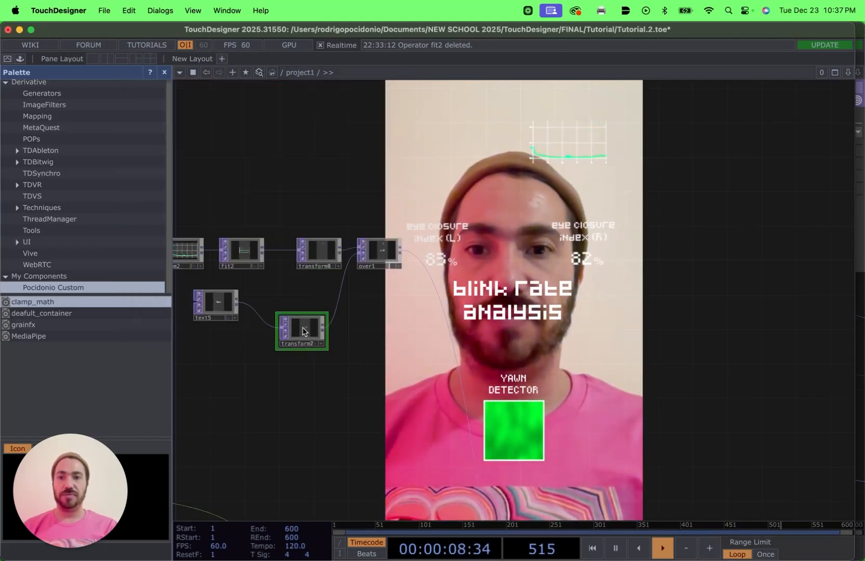
right_click(303, 332)
click(322, 269)
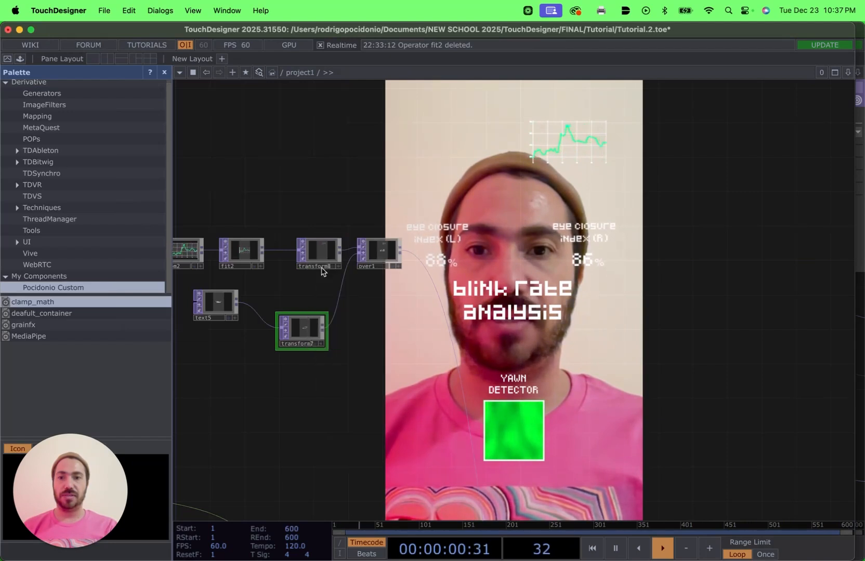
drag(333, 161, 256, 160)
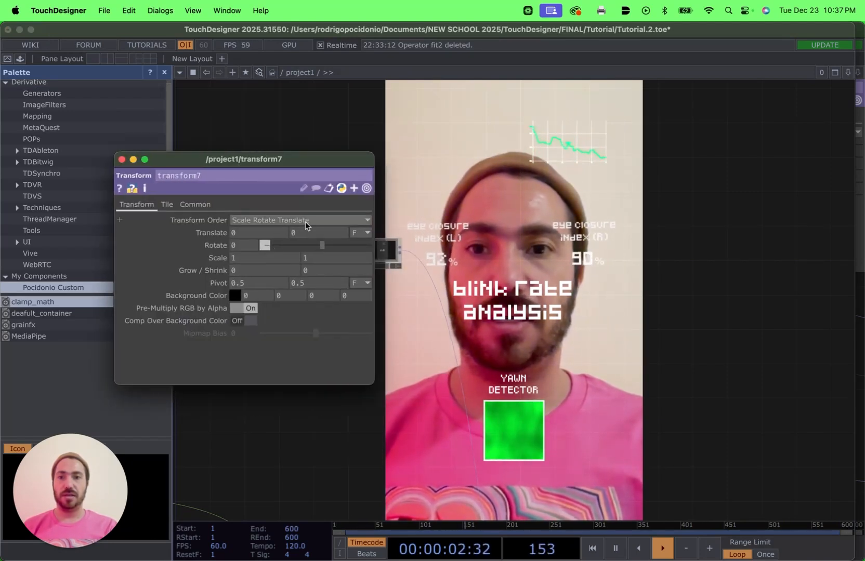
mouse_move(305, 227)
middle_down()
mouse_move(294, 221)
mouse_move(305, 216)
middle_up()
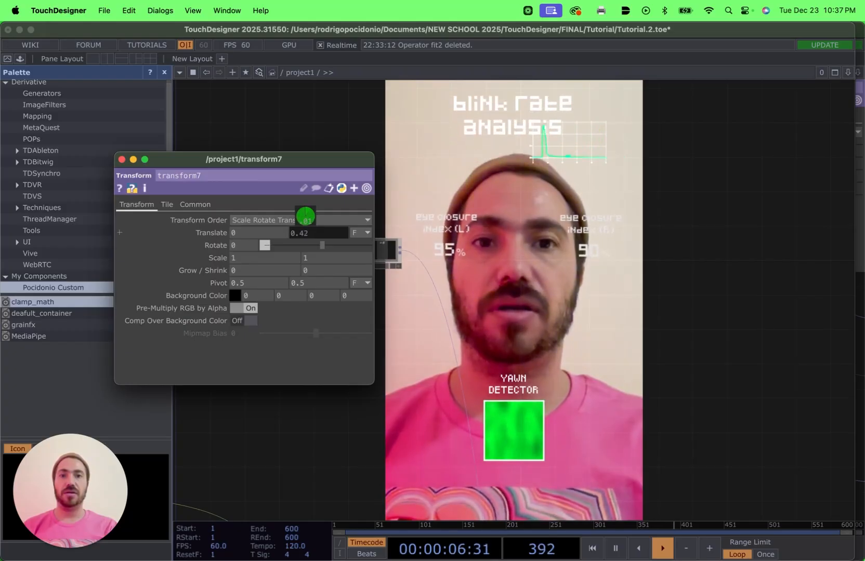
middle_drag(601, 545, 314, 221)
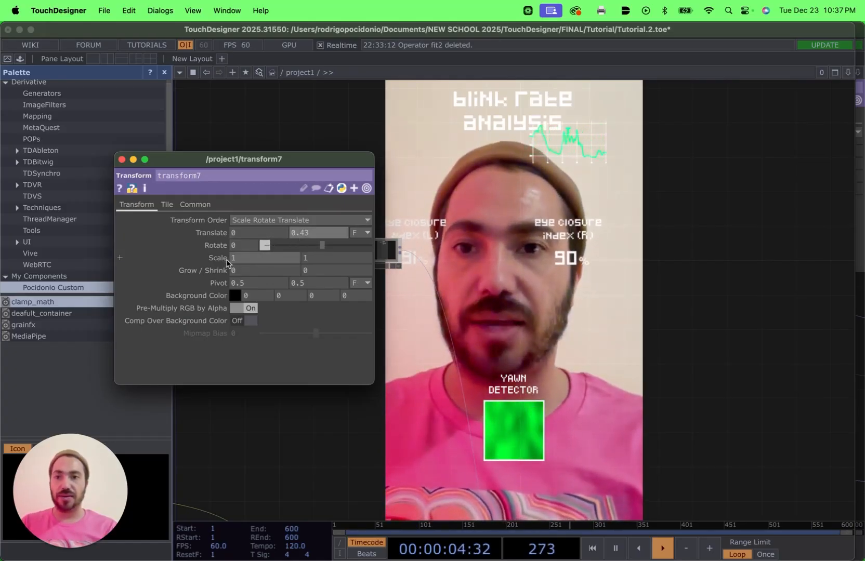
Scale the label in transform7 to 0.6 on both axes and set its horizontal Translate to 0.217 to align with the graph.
middle_drag(219, 262, 234, 262)
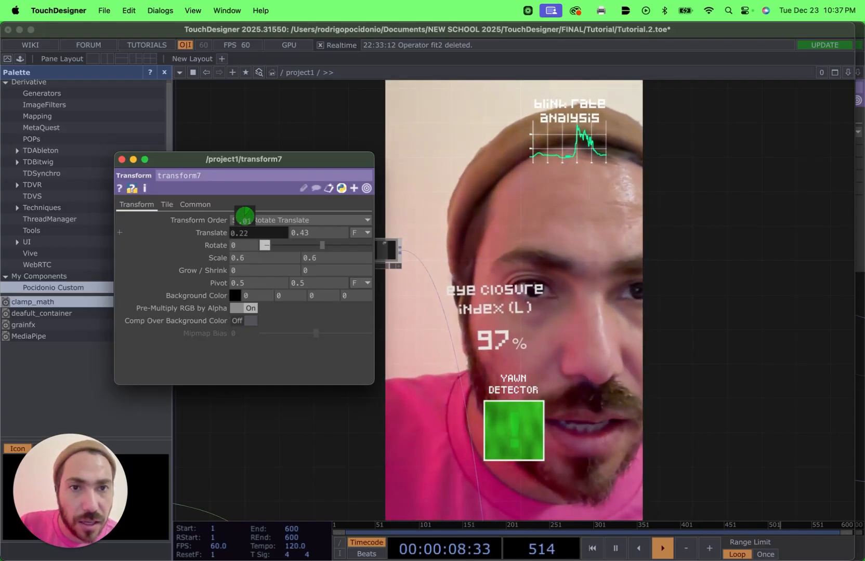
drag(245, 215, 271, 258)
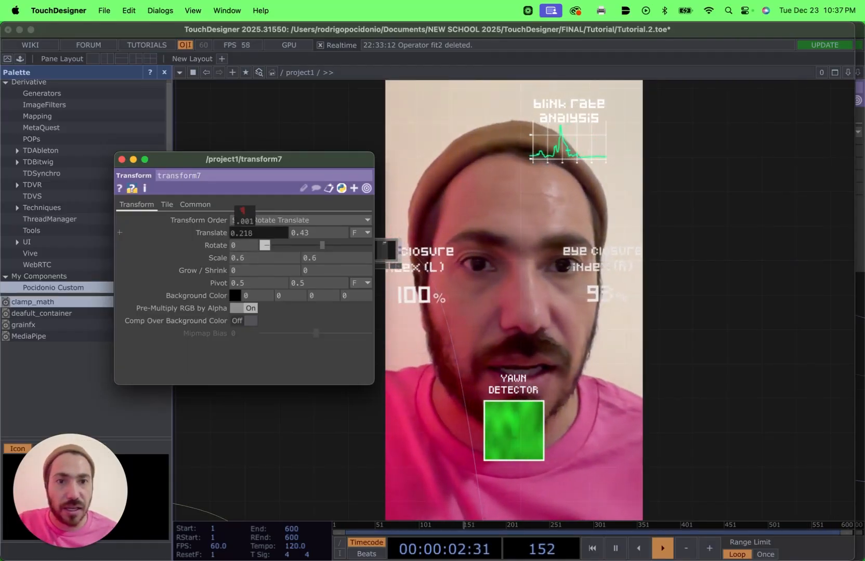
drag(244, 220, 258, 230)
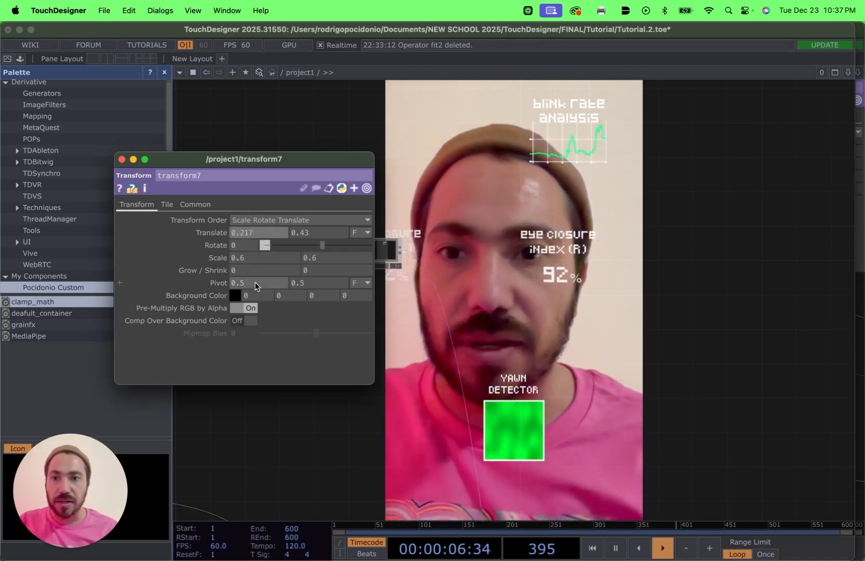
Scale the "blink rate analysis" label in transform7 to 0.5 on both axes and set its vertical Translate to 0.441.
click(253, 260)
key(BackSpace)
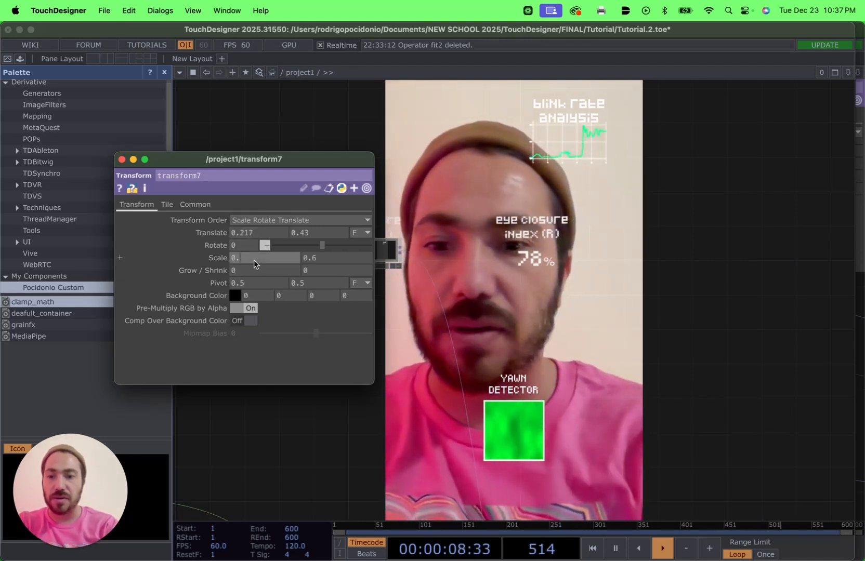
text(5)
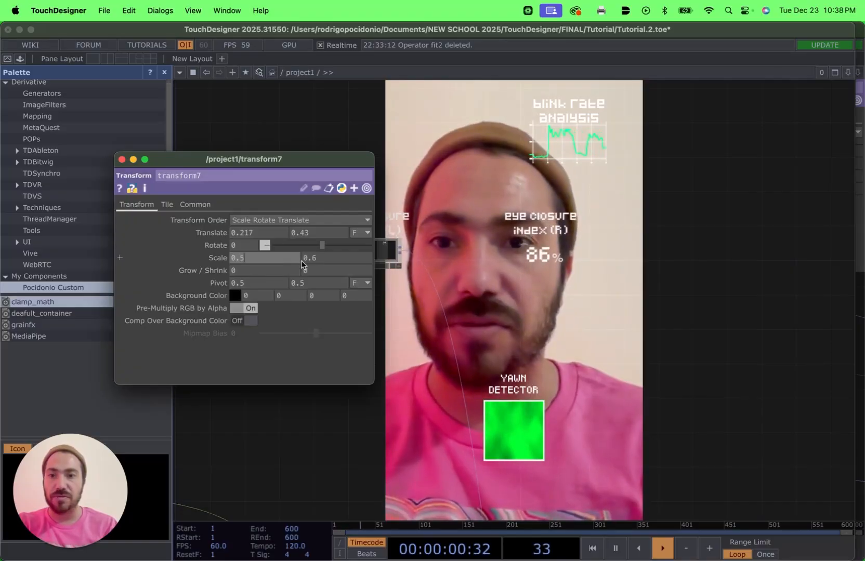
click(320, 259)
key(BackSpace)
text(5)
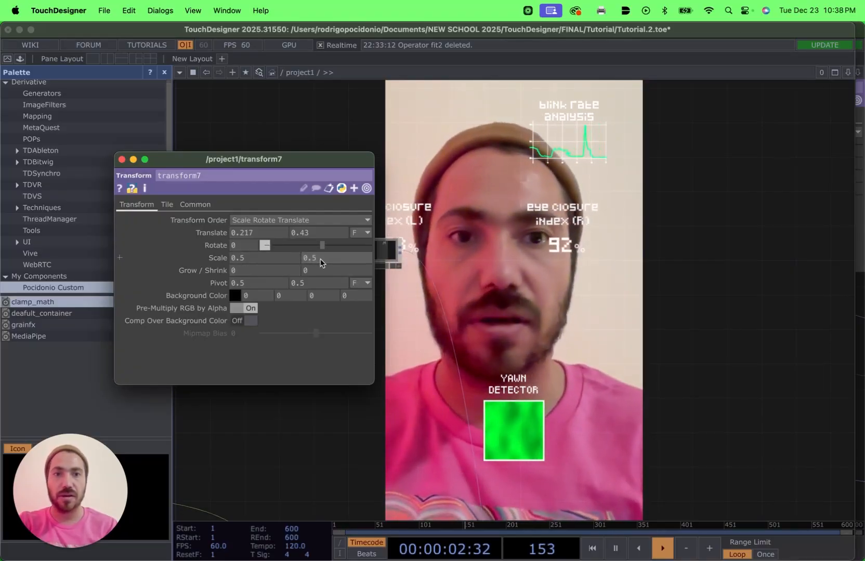
middle_drag(319, 238, 334, 261)
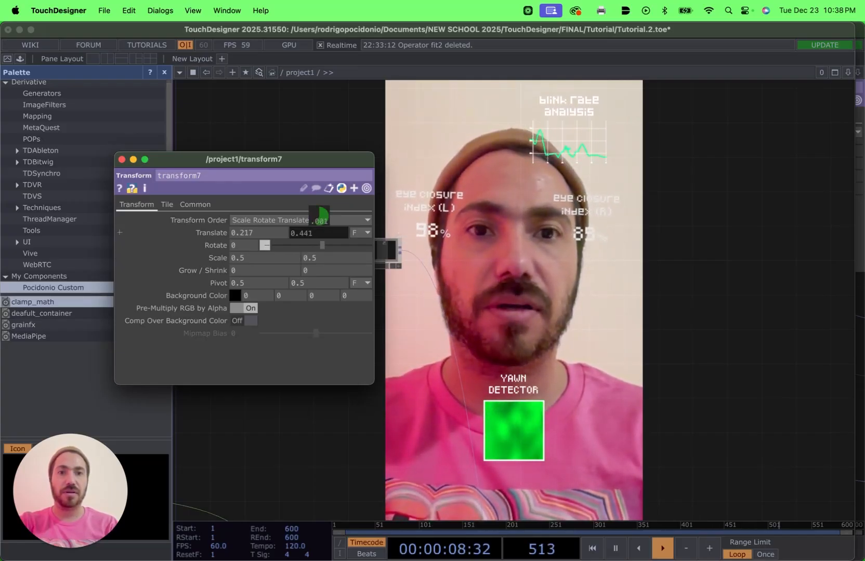
click(408, 180)
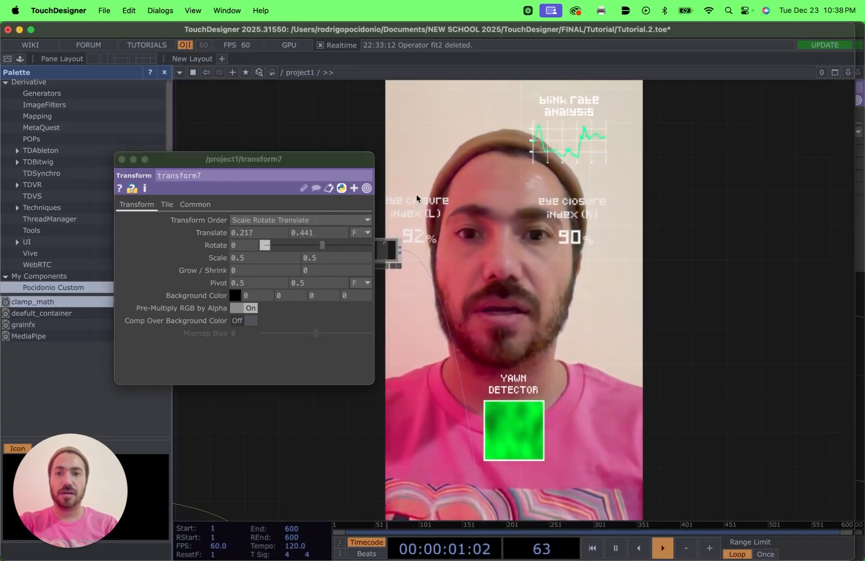
click(121, 160)
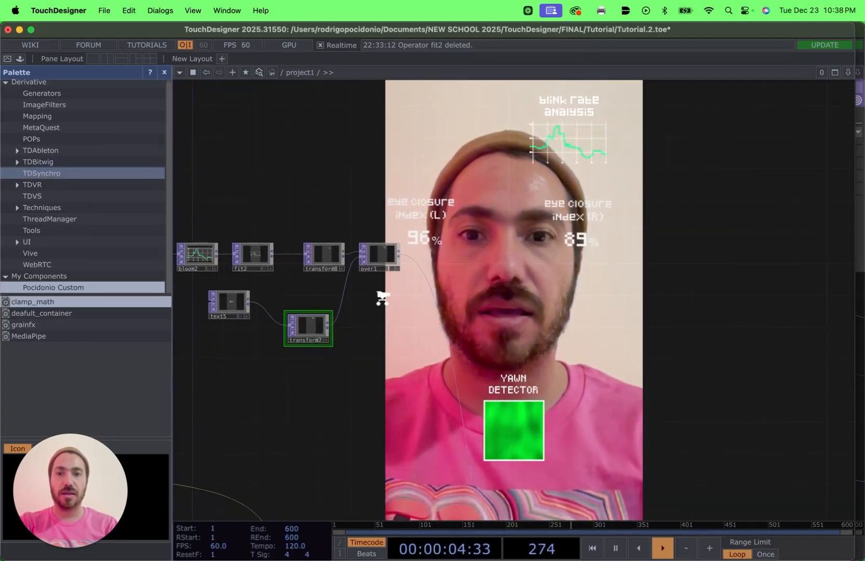
Insert a Transform TOP directly after over1 so the blink graph and its label can be adjusted together.
scroll(402, 298, up, 5)
scroll(401, 298, up, 1)
drag(410, 292, 379, 295)
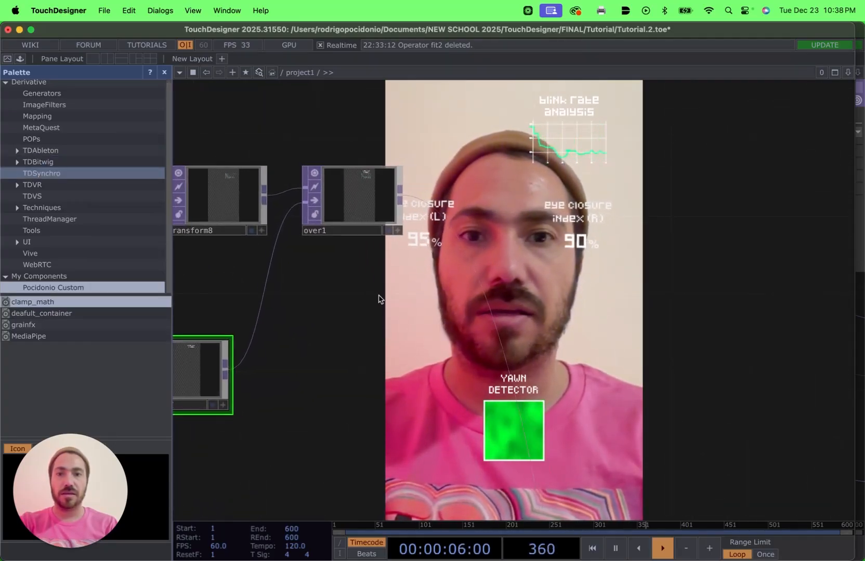
right_click(413, 198)
click(432, 184)
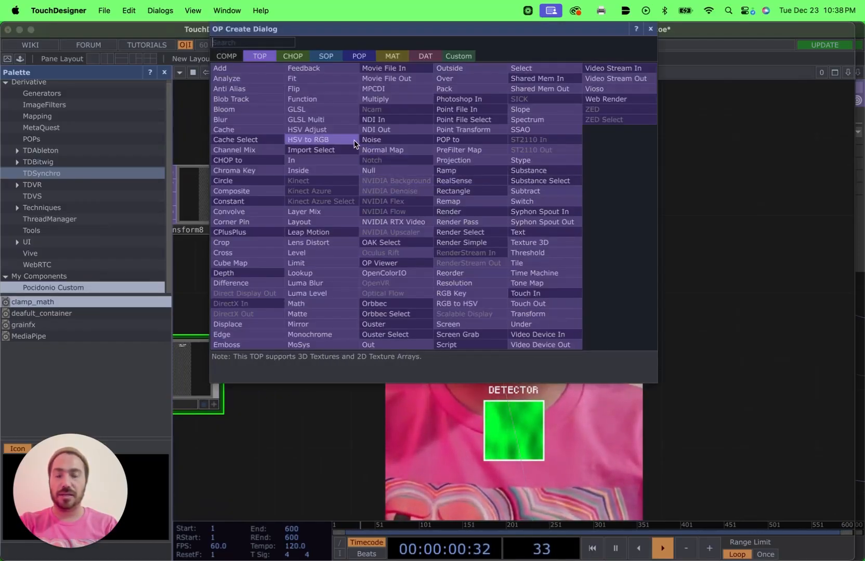
text(tra)
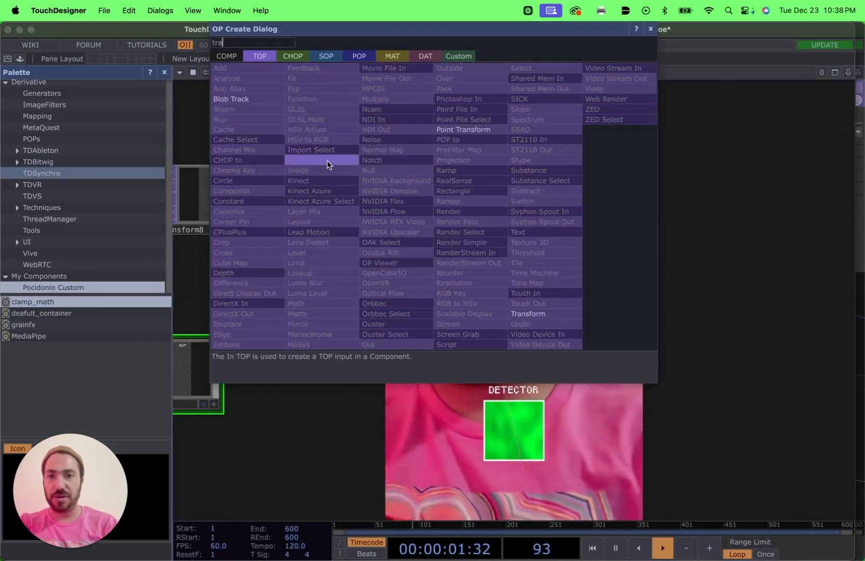
click(545, 313)
click(448, 254)
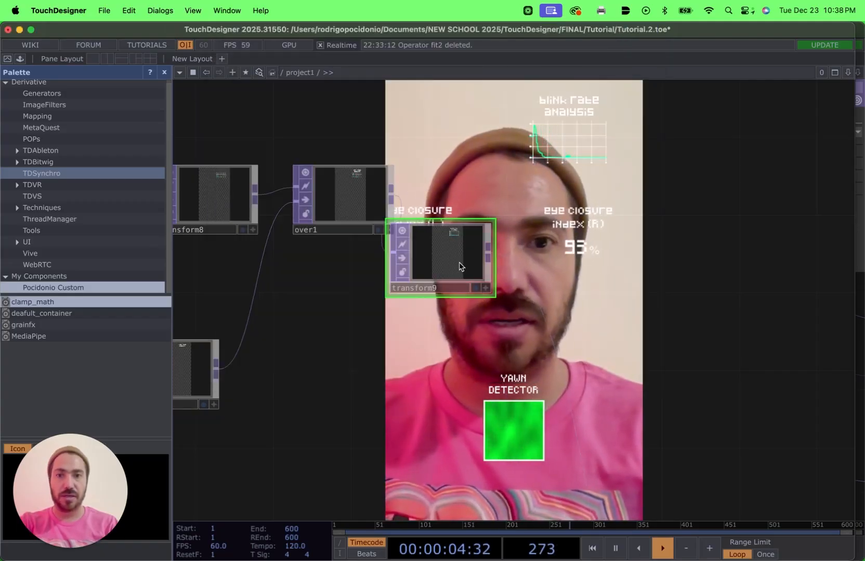
Shrink the combined graph and label in transform9 to a scale of 0.91 on both axes and set its Translate to 0.097, 0.044.
right_click(458, 202)
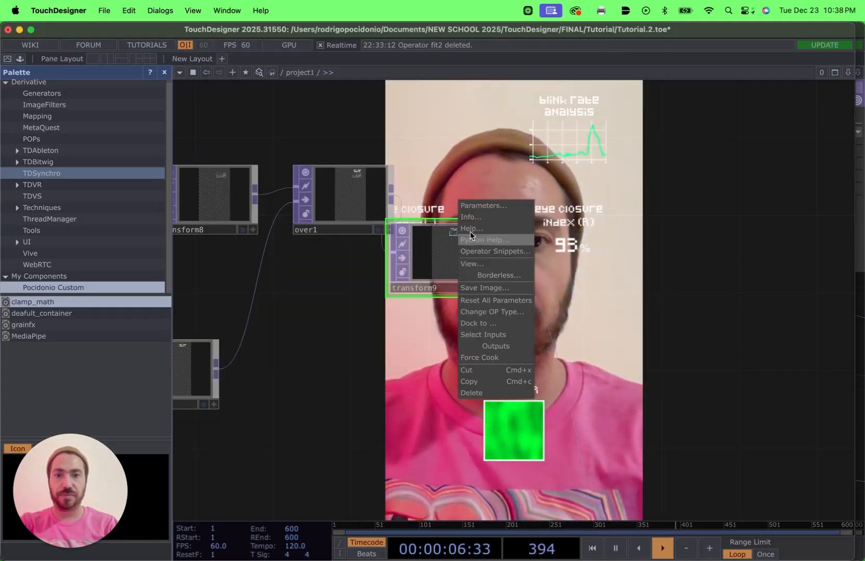
click(470, 206)
drag(456, 102, 203, 134)
middle_drag(283, 202, 241, 209)
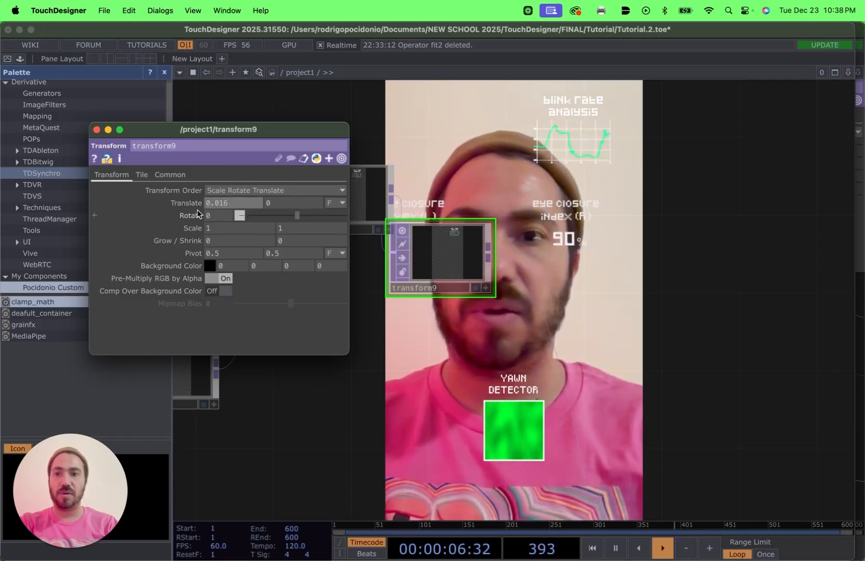
middle_drag(196, 231, 210, 245)
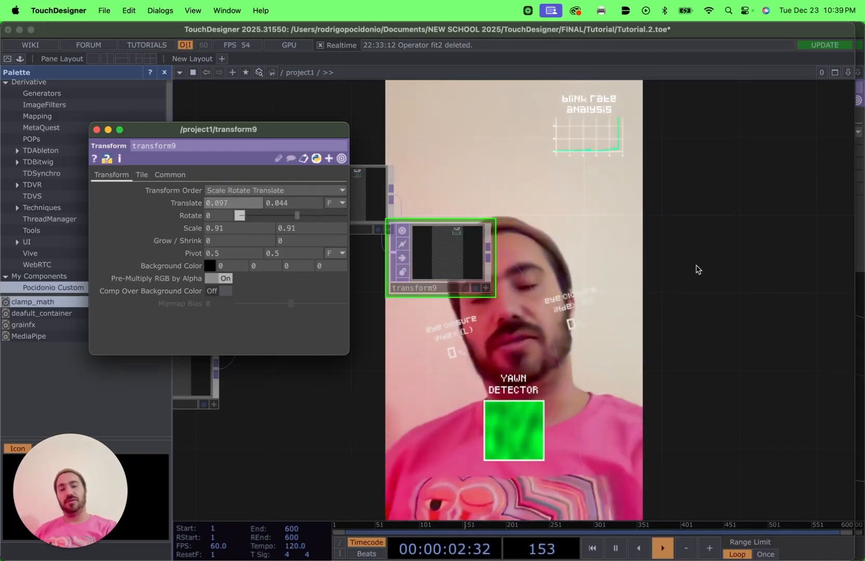
scroll(695, 268, down, 4)
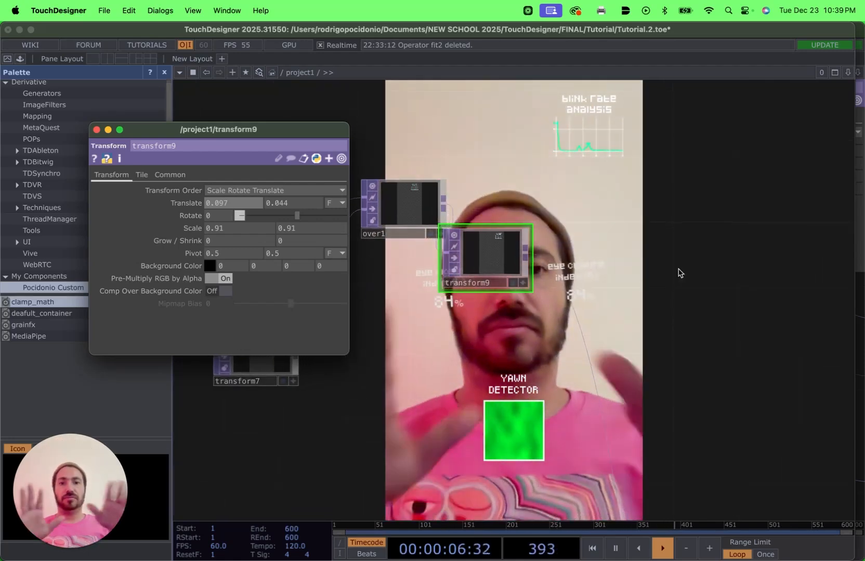
click(97, 129)
scroll(553, 223, down, 4)
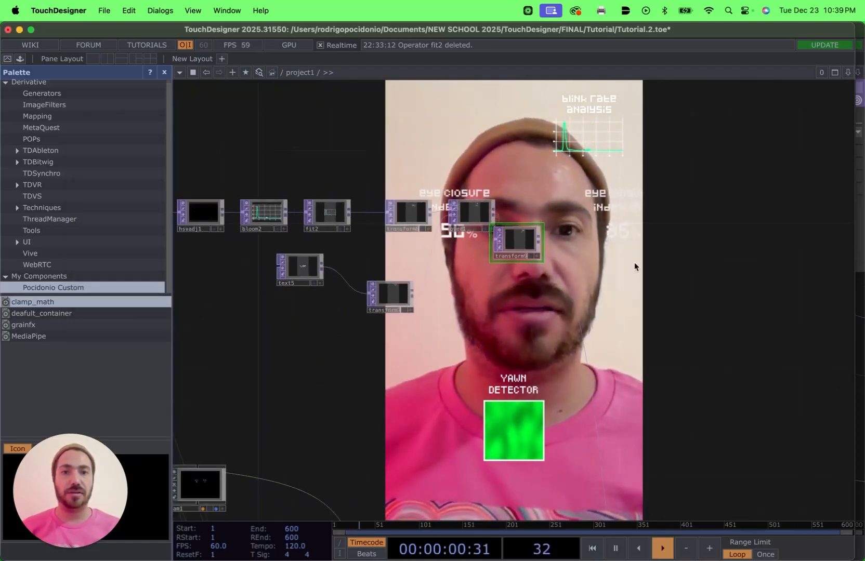
drag(633, 262, 561, 302)
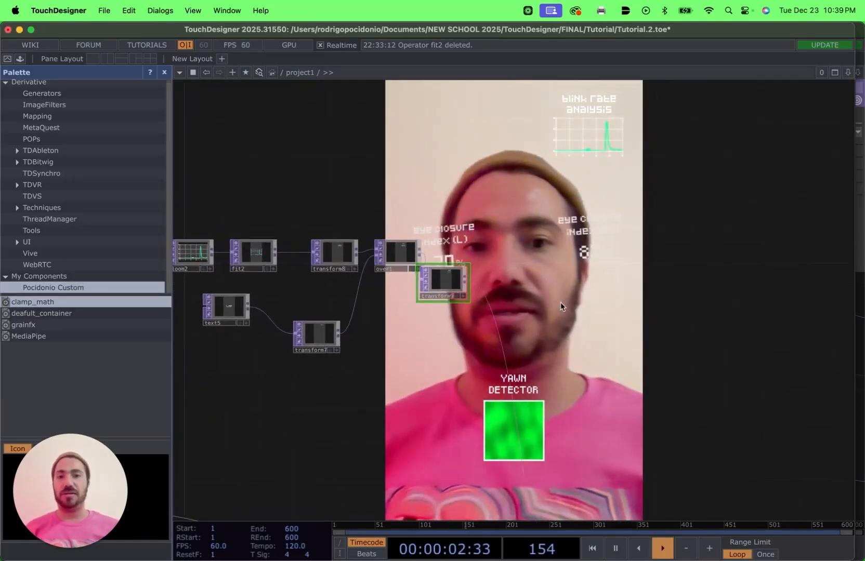
scroll(397, 399, down, 3)
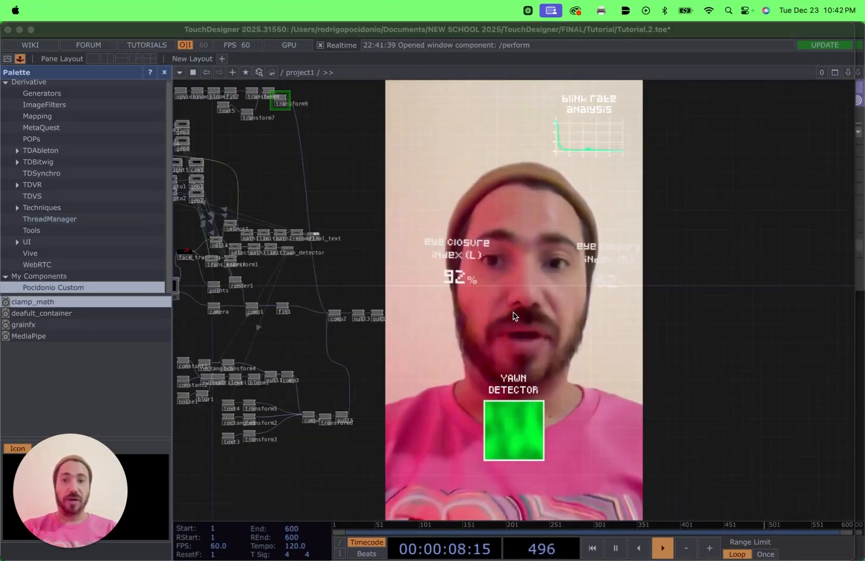
Add a Null SOP to the face mesh geometry output of the face_tracking component.
click(441, 303)
drag(441, 303, 496, 240)
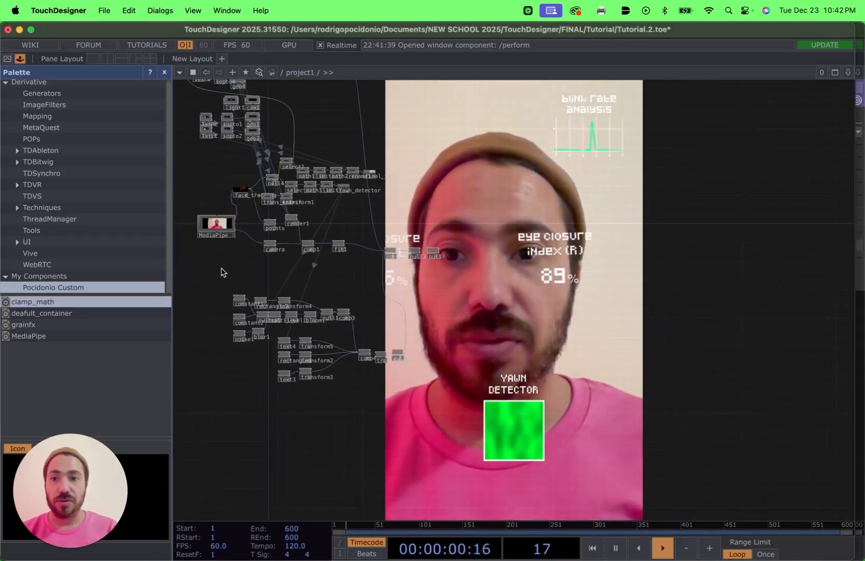
drag(222, 269, 385, 393)
scroll(260, 298, up, 5)
scroll(424, 282, up, 10)
drag(423, 281, 425, 368)
drag(432, 236, 393, 237)
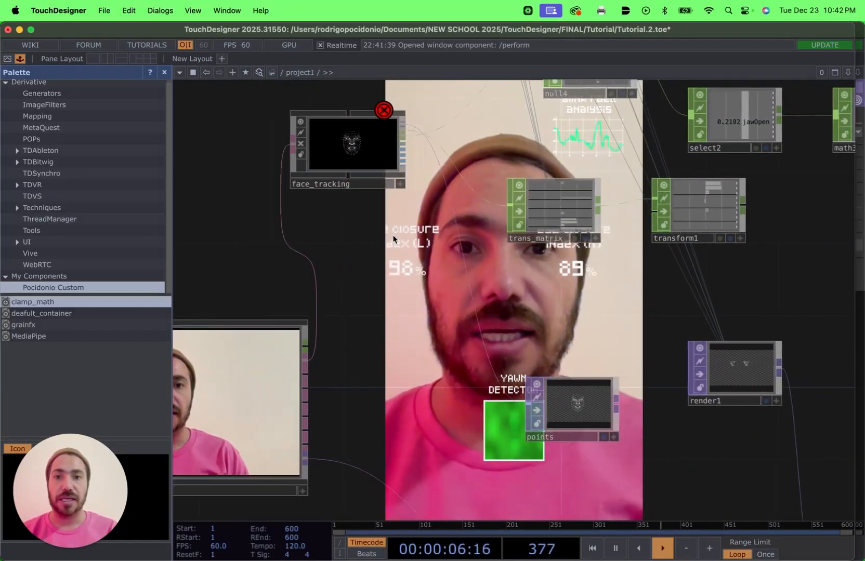
scroll(405, 238, up, 5)
drag(394, 273, 404, 357)
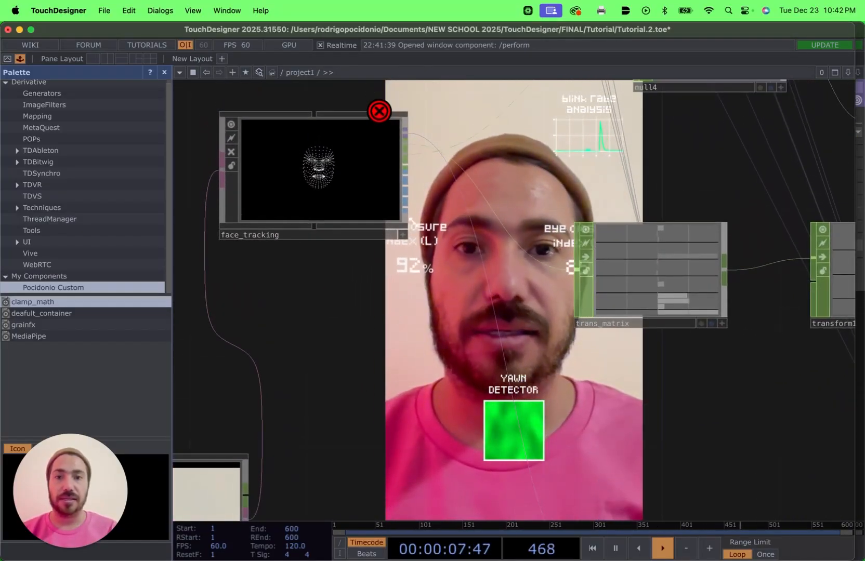
right_click(405, 182)
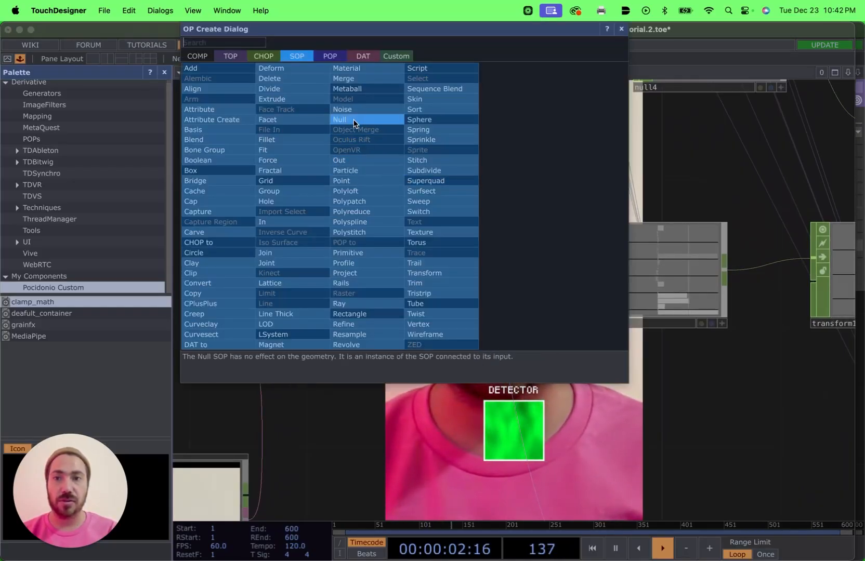
click(329, 57)
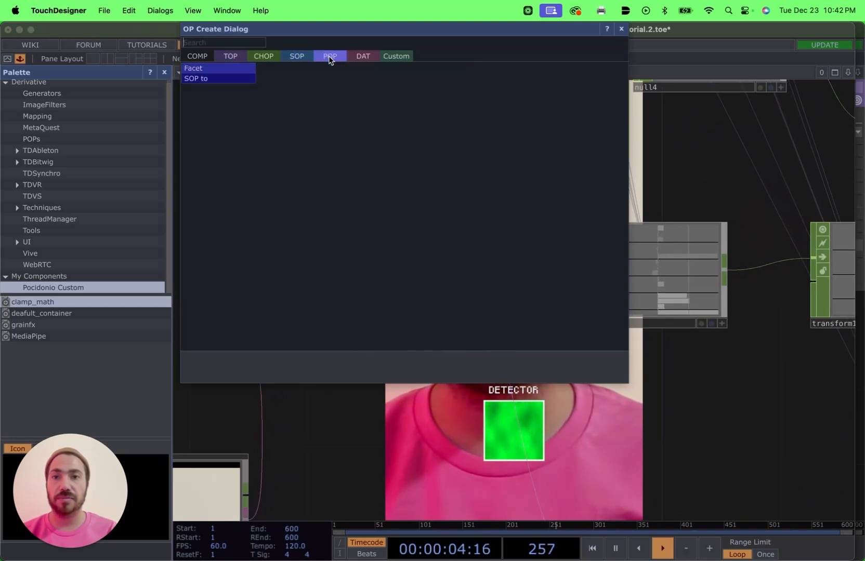
click(297, 57)
click(366, 120)
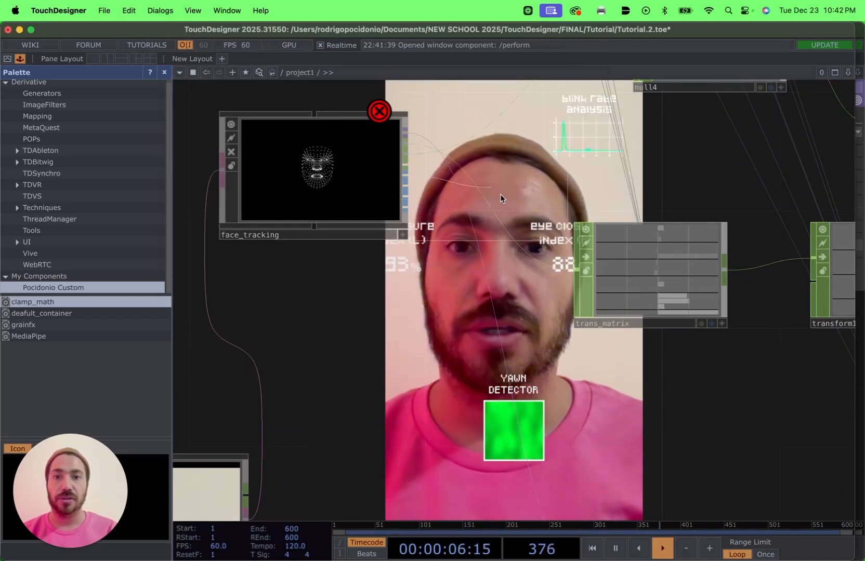
click(501, 197)
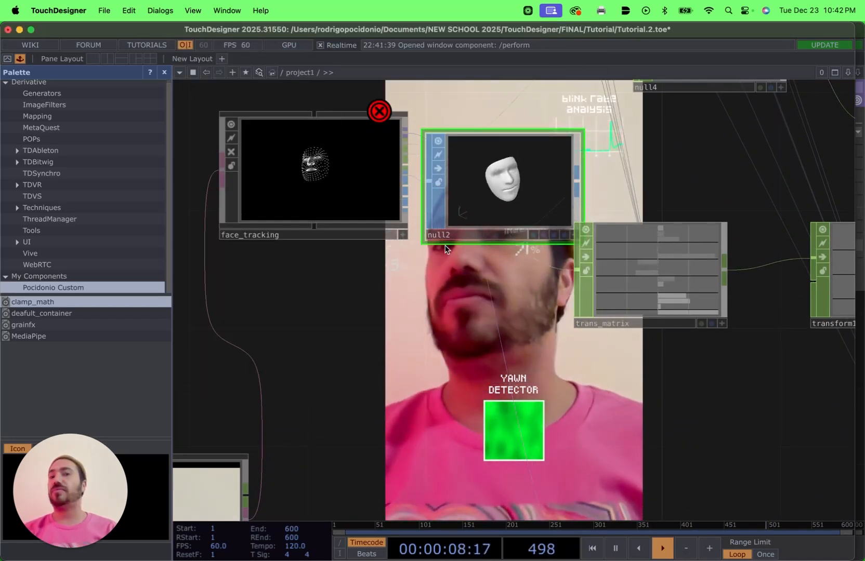
Shift face_tracking aside and move null2 to the empty area of the network beneath the yawn detector nodes.
drag(341, 204, 283, 205)
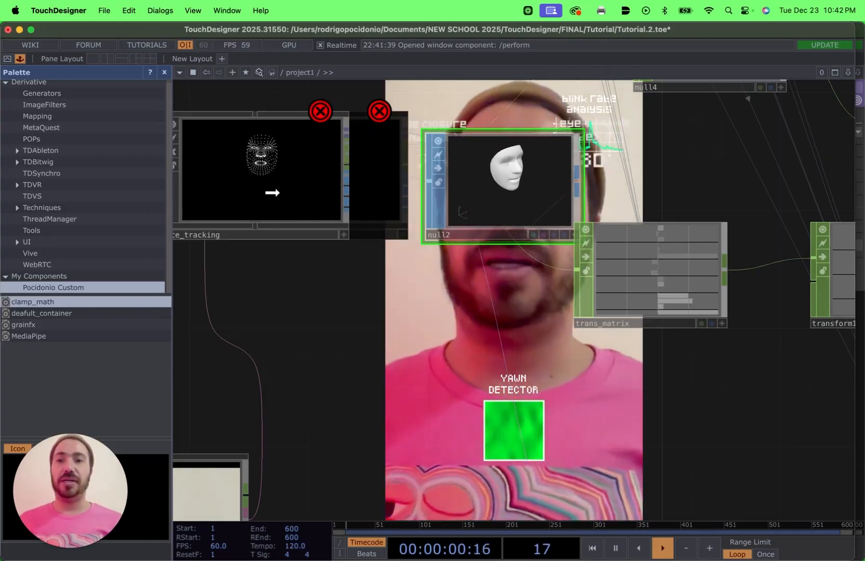
drag(464, 200, 381, 290)
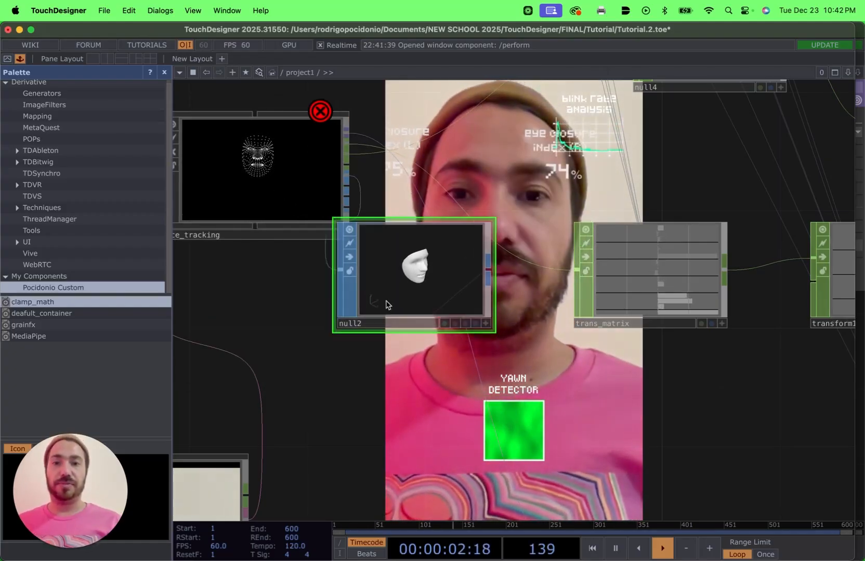
scroll(431, 314, down, 10)
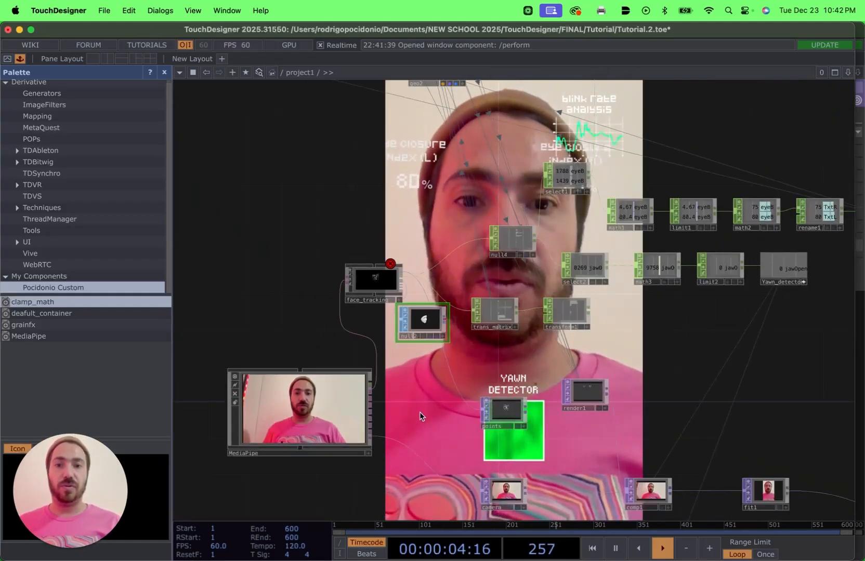
drag(424, 403, 402, 266)
drag(396, 171, 432, 468)
scroll(540, 459, down, 8)
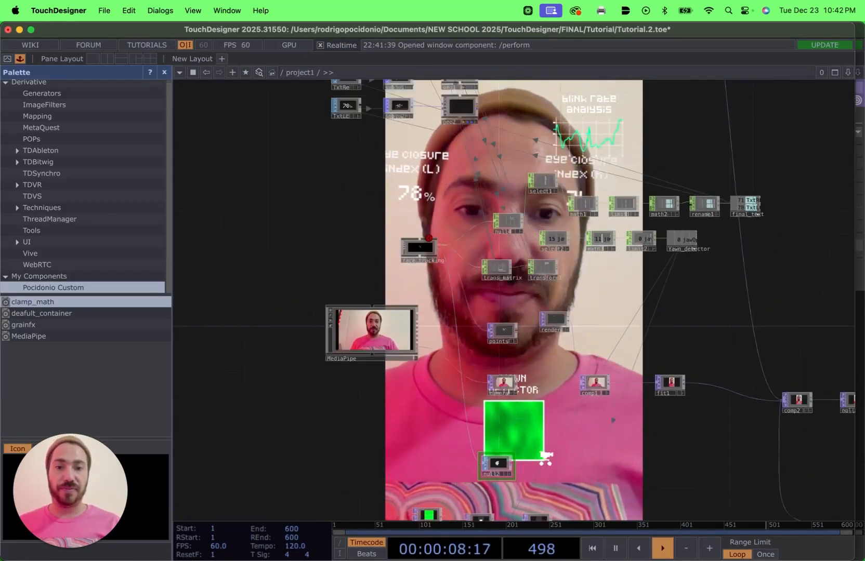
drag(577, 459, 555, 193)
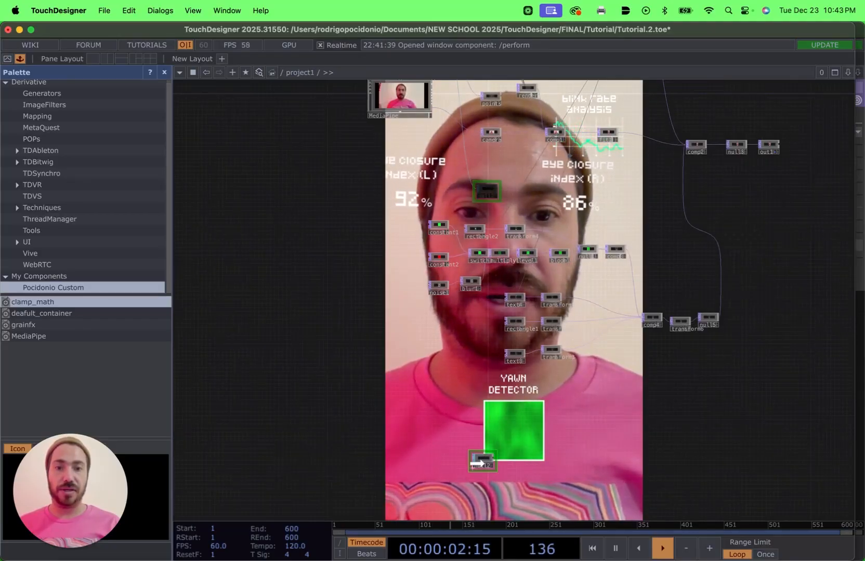
scroll(550, 421, down, 3)
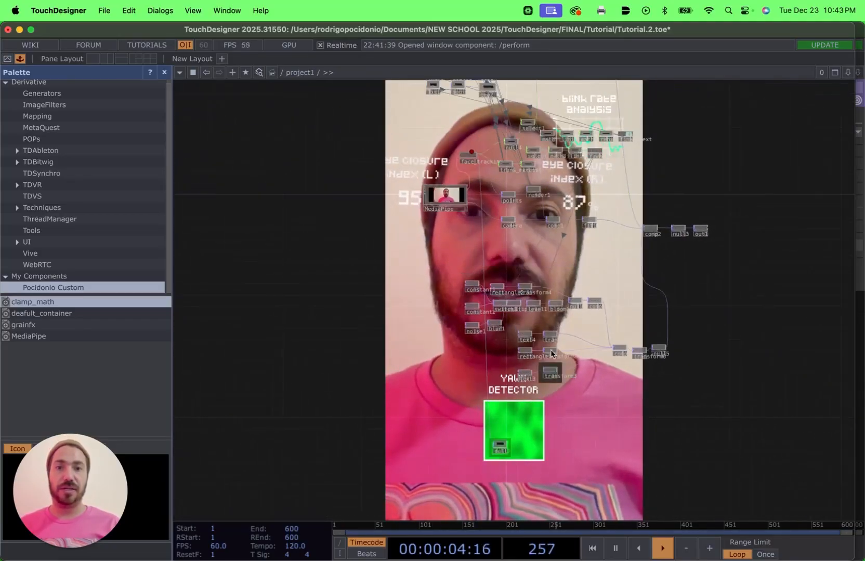
scroll(578, 417, down, 3)
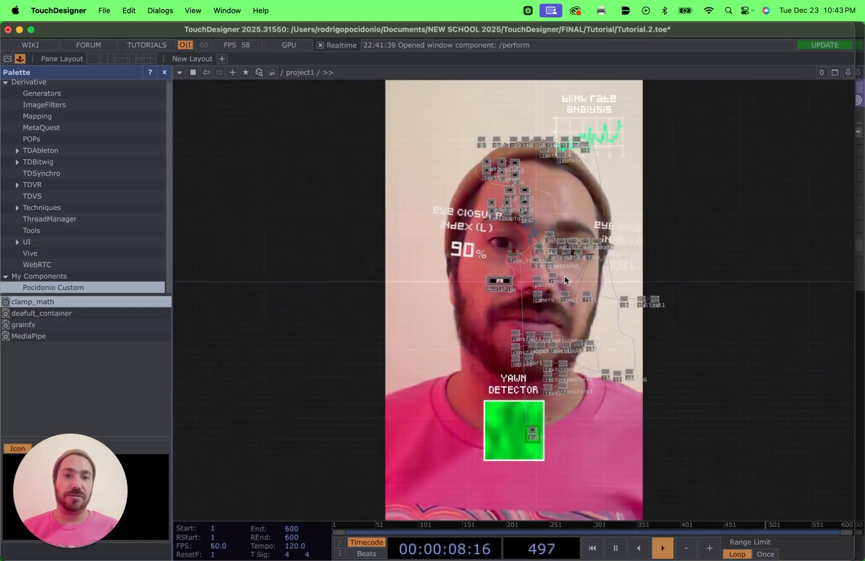
scroll(605, 427, up, 10)
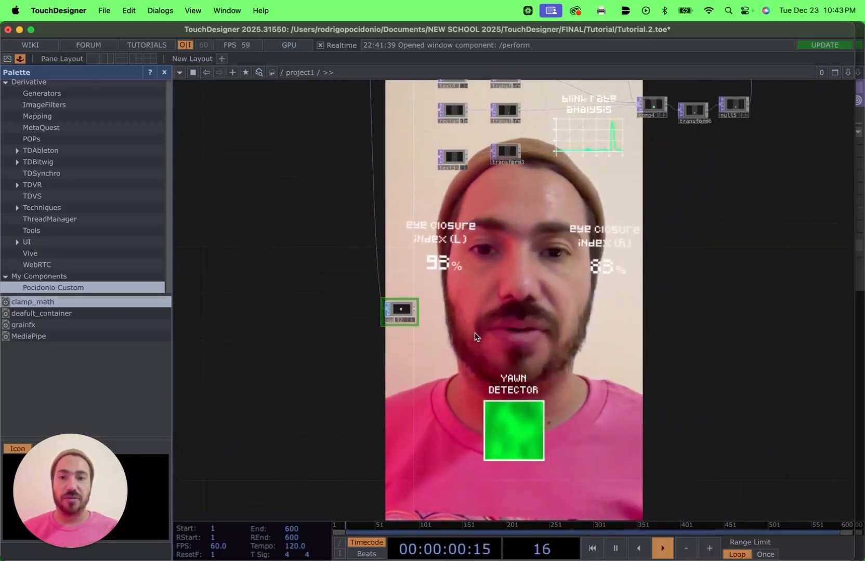
scroll(364, 343, up, 4)
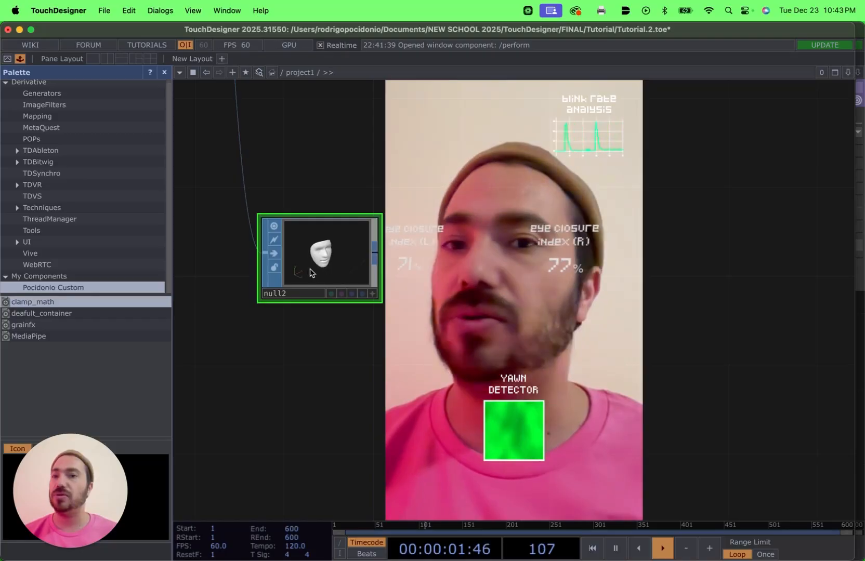
Trace the connection between face_tracking and null2 across the network, from the MediaPipe component down to the isolated null2.
drag(313, 171, 410, 345)
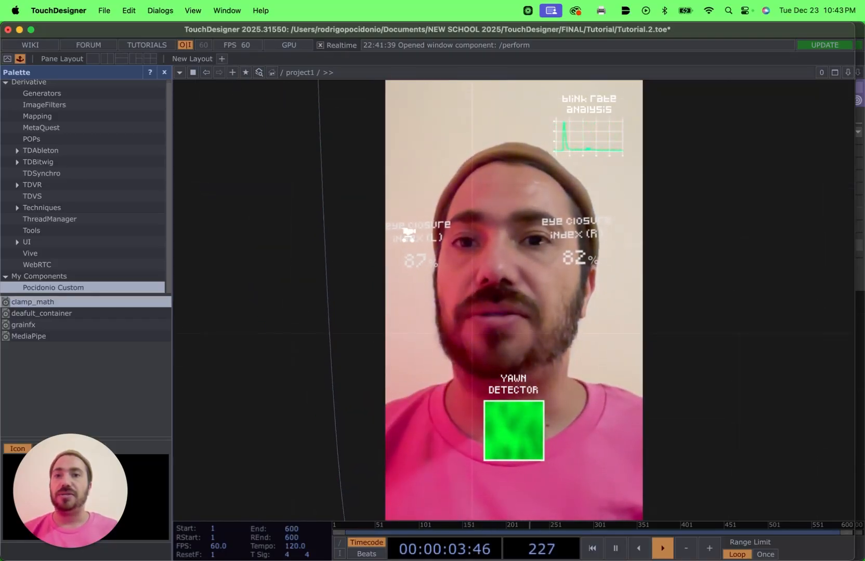
drag(409, 233, 302, 355)
drag(319, 293, 327, 436)
scroll(329, 282, up, 3)
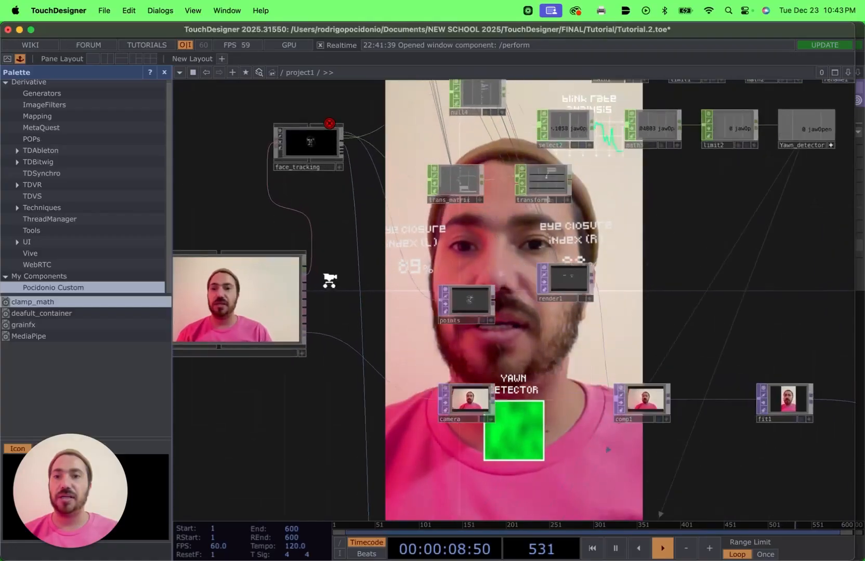
drag(330, 280, 336, 213)
scroll(354, 193, up, 3)
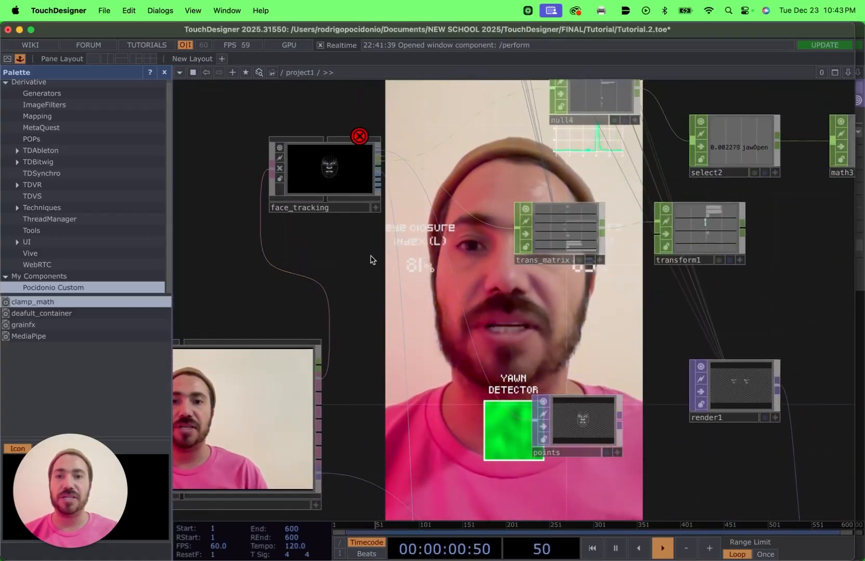
drag(380, 249, 372, 183)
scroll(386, 318, down, 5)
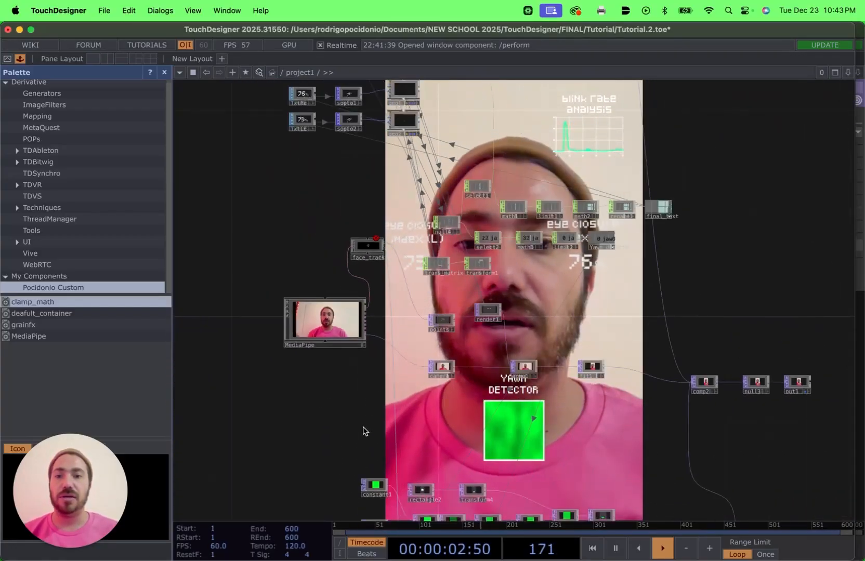
drag(363, 428, 362, 276)
scroll(362, 276, down, 10)
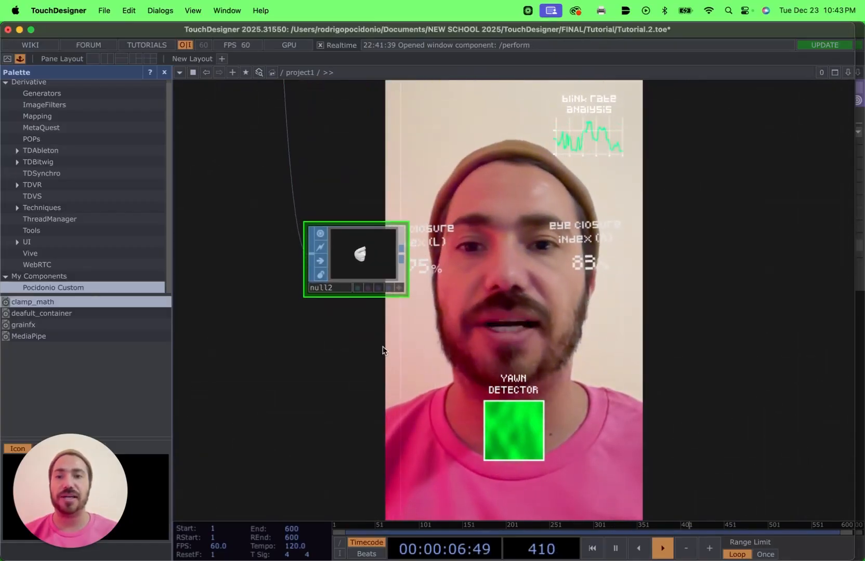
Add a Geometry COMP to the output of null2 and place it beside that node.
scroll(385, 399, up, 3)
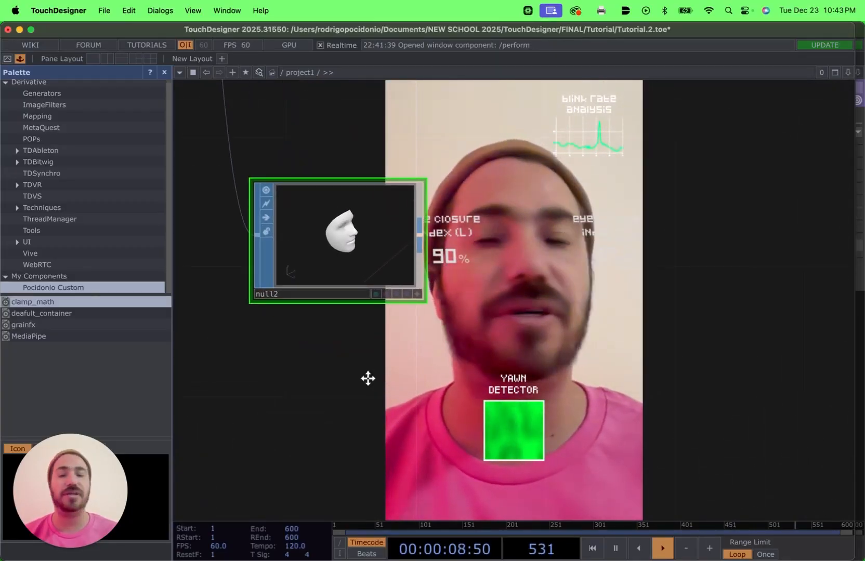
scroll(368, 378, right, 5)
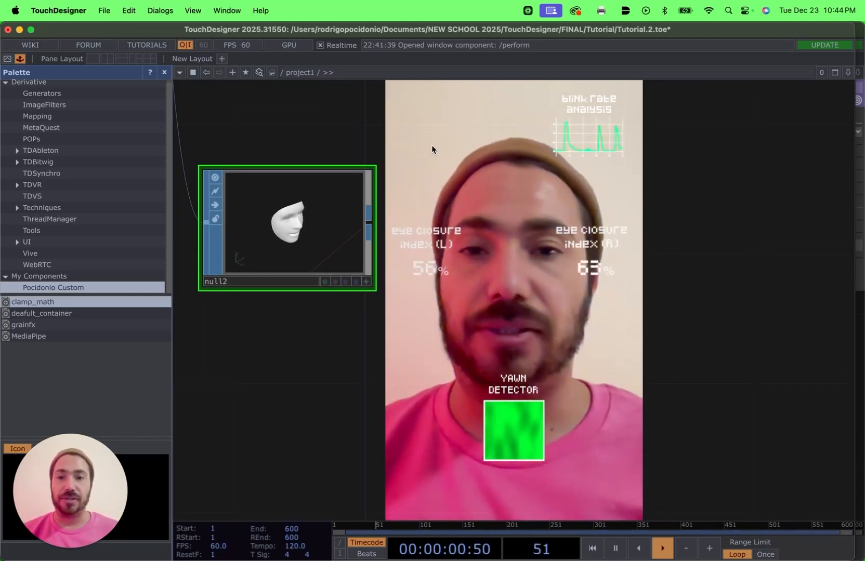
right_click(369, 225)
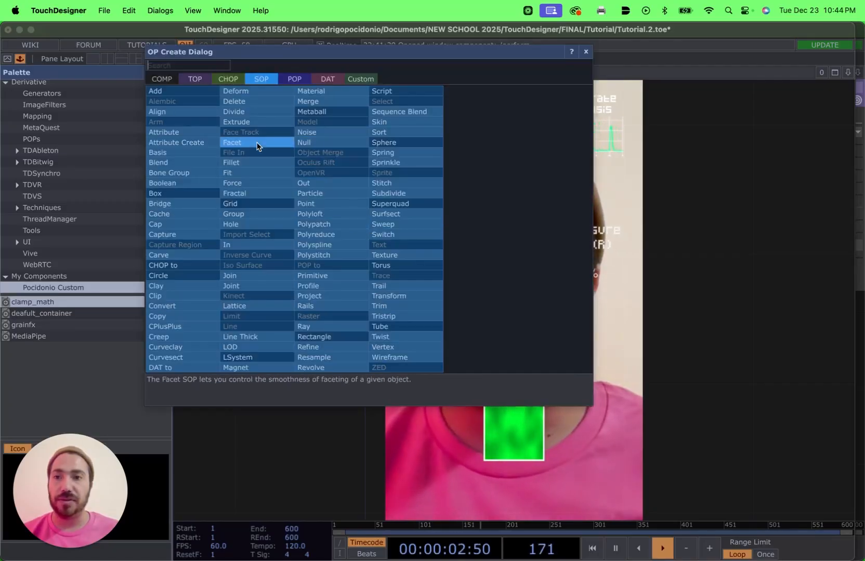
click(163, 79)
click(179, 183)
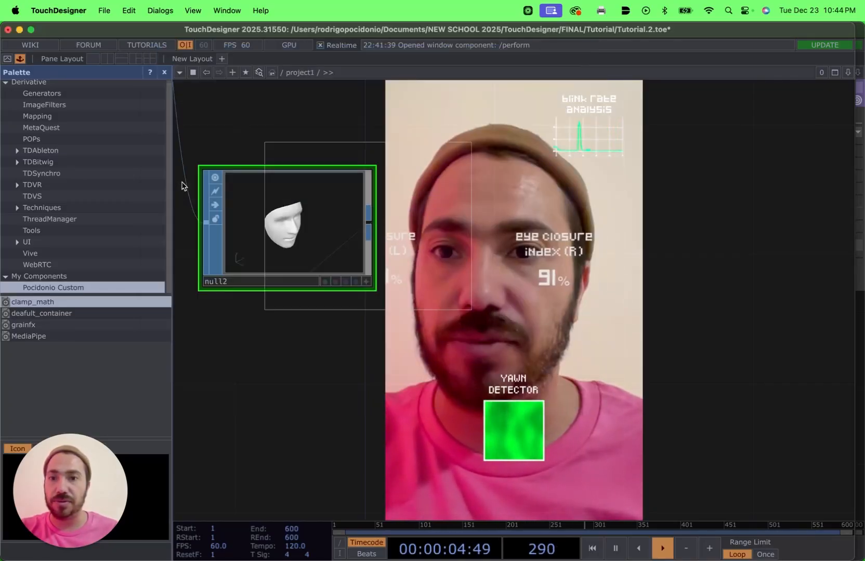
click(498, 228)
scroll(342, 239, right, 5)
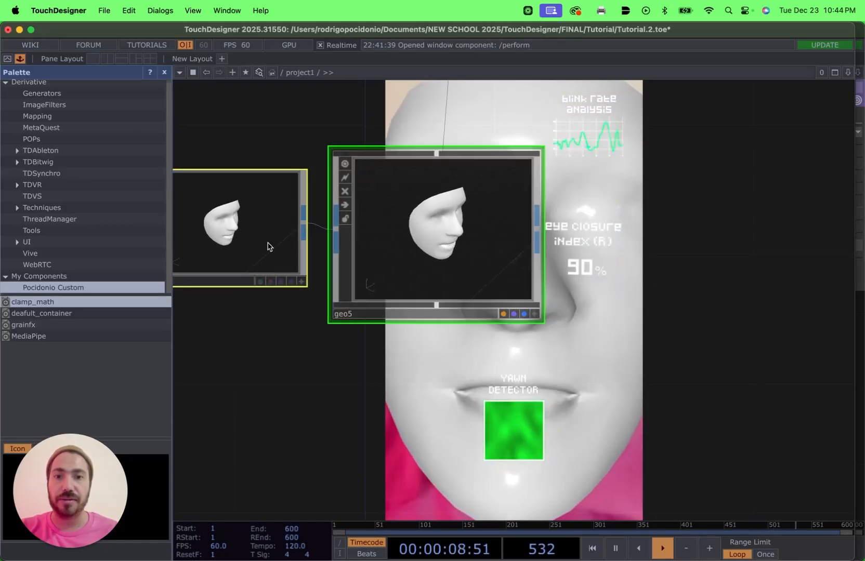
Move null2 farther away from geo5 to leave more space between the two nodes.
scroll(370, 340, down, 5)
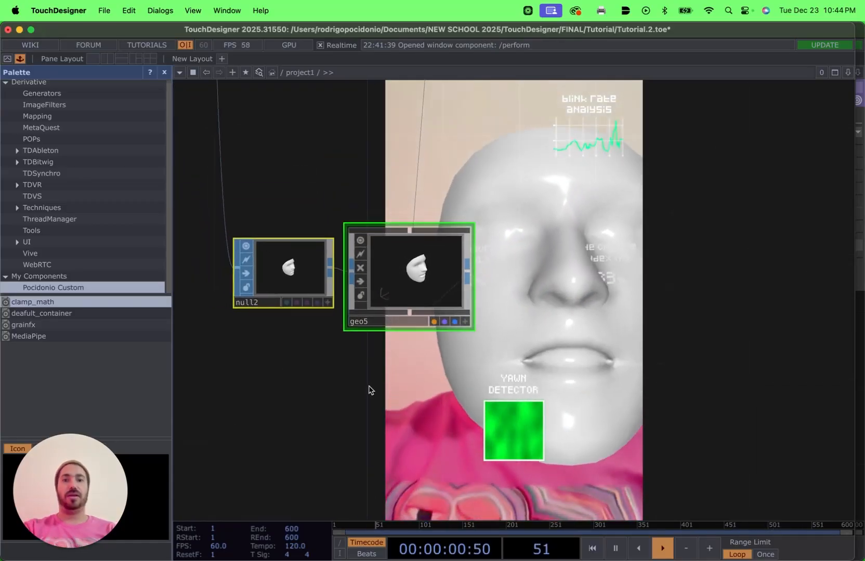
scroll(369, 390, down, 5)
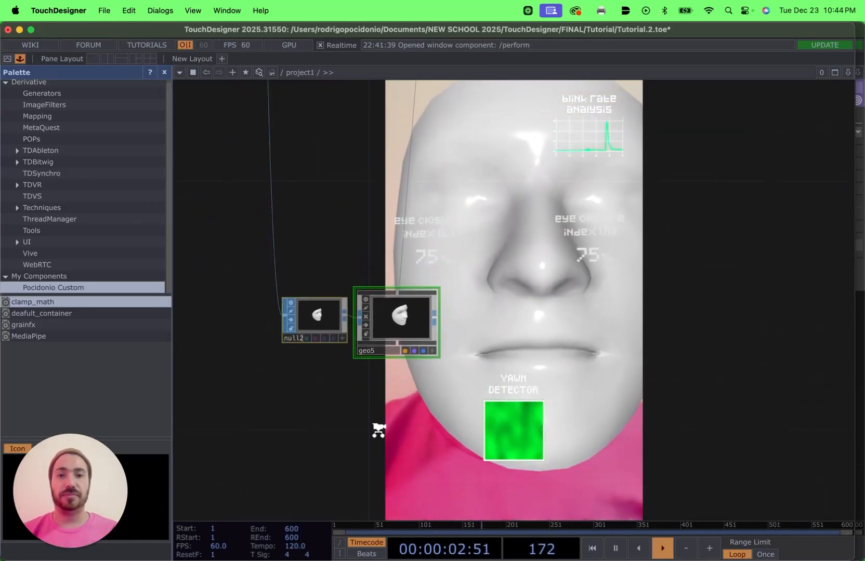
scroll(395, 374, left, 3)
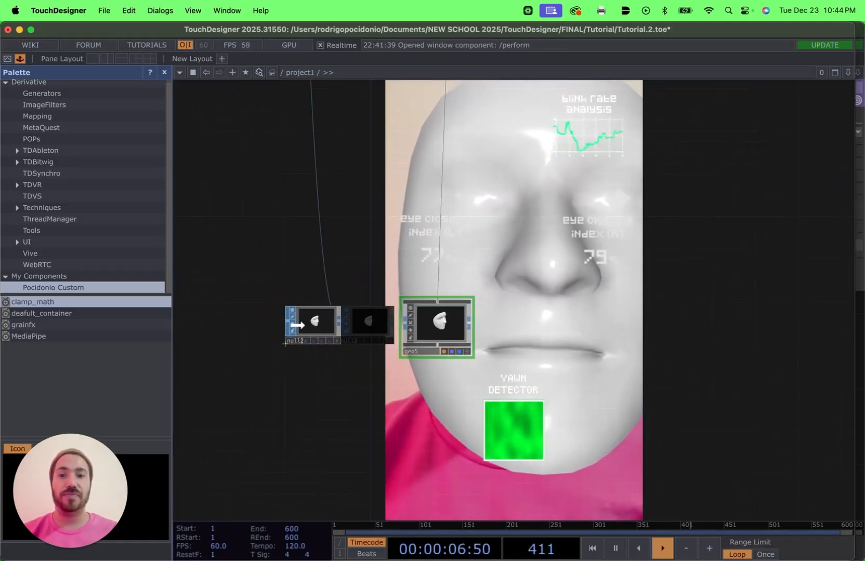
scroll(380, 385, down, 5)
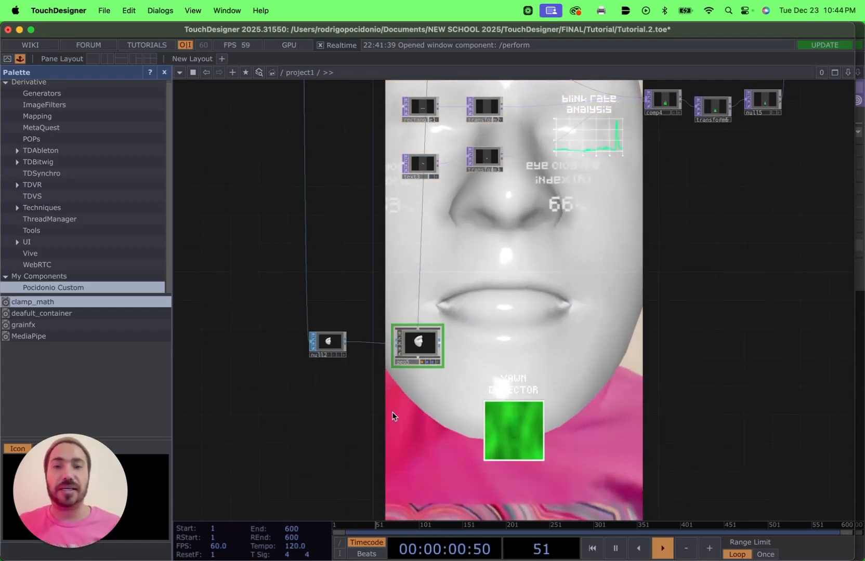
Open the parameters of render1 and examine which geometry it is set to render.
drag(476, 313, 475, 431)
scroll(501, 165, up, 10)
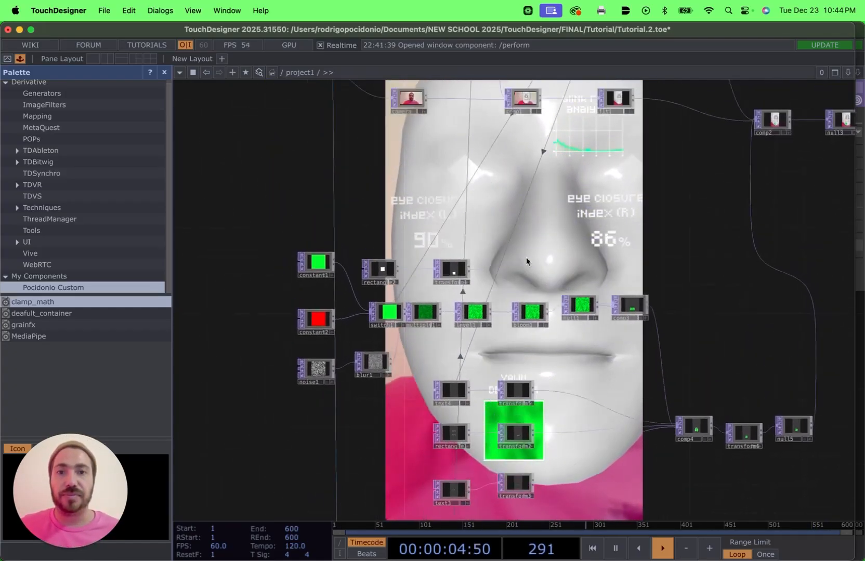
scroll(481, 236, up, 5)
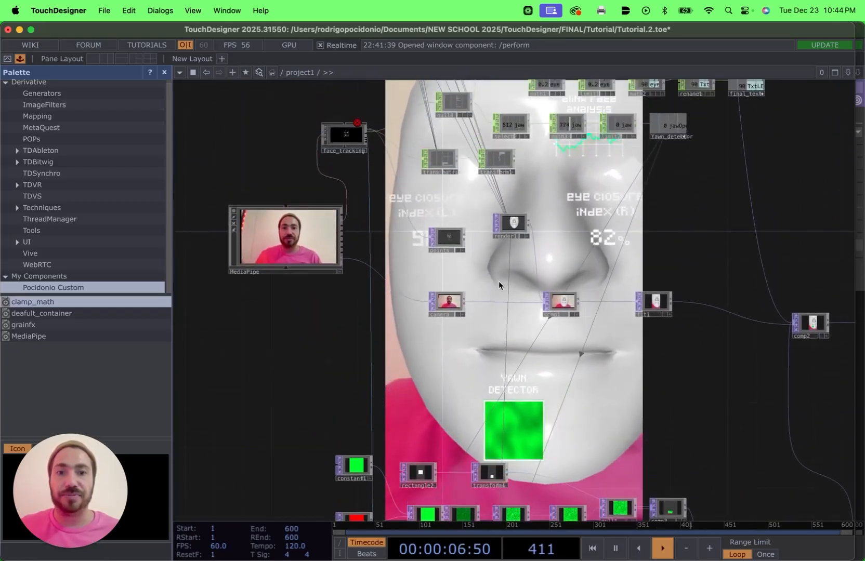
scroll(475, 264, up, 10)
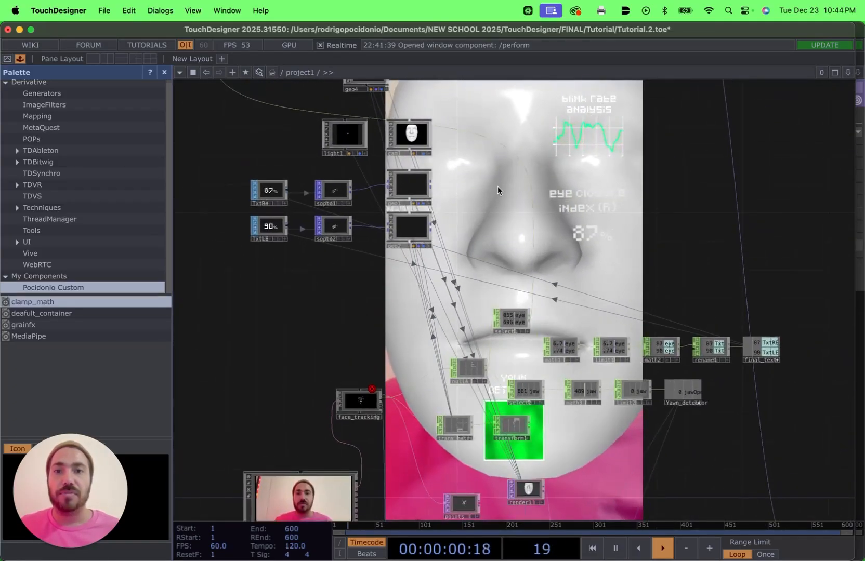
scroll(496, 218, down, 9)
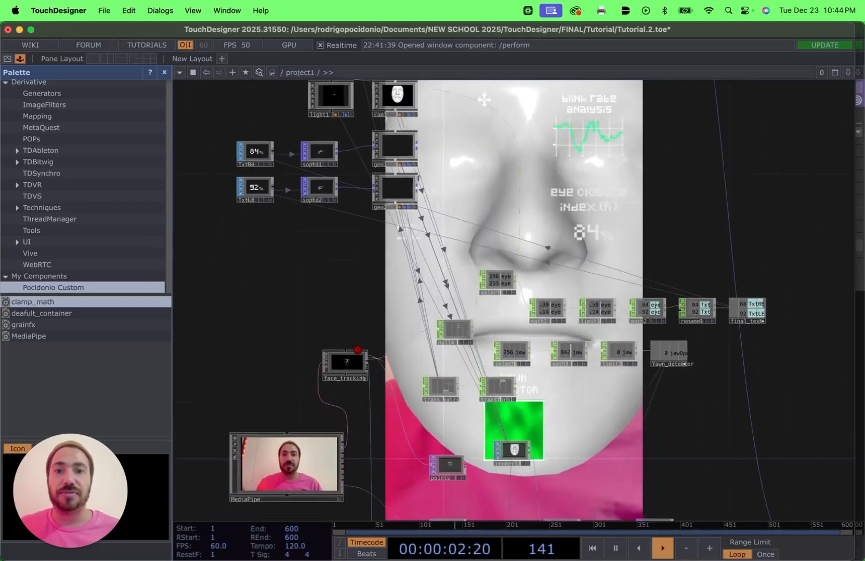
scroll(469, 255, up, 3)
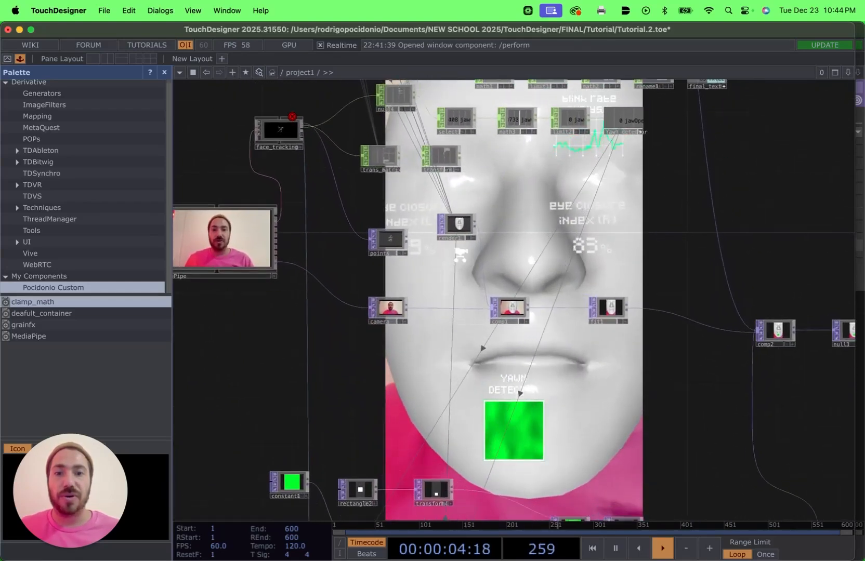
scroll(468, 206, up, 5)
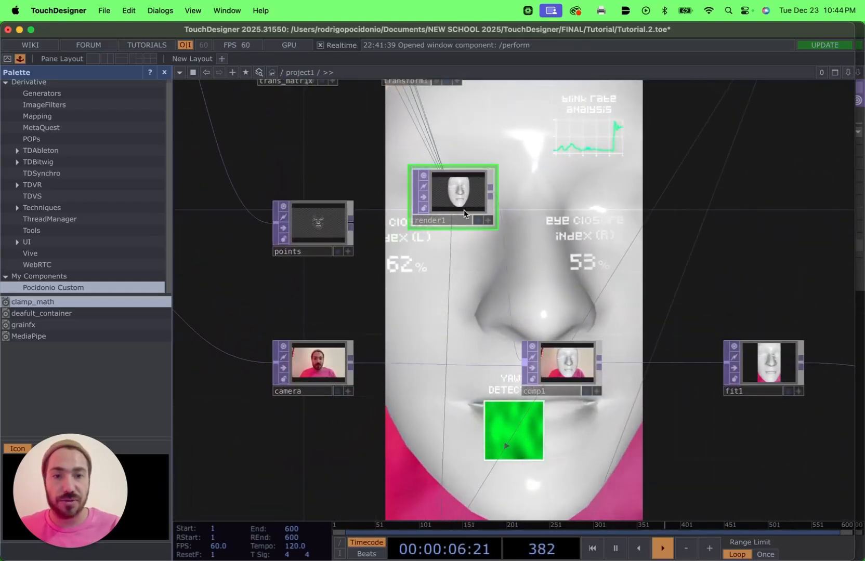
key(p)
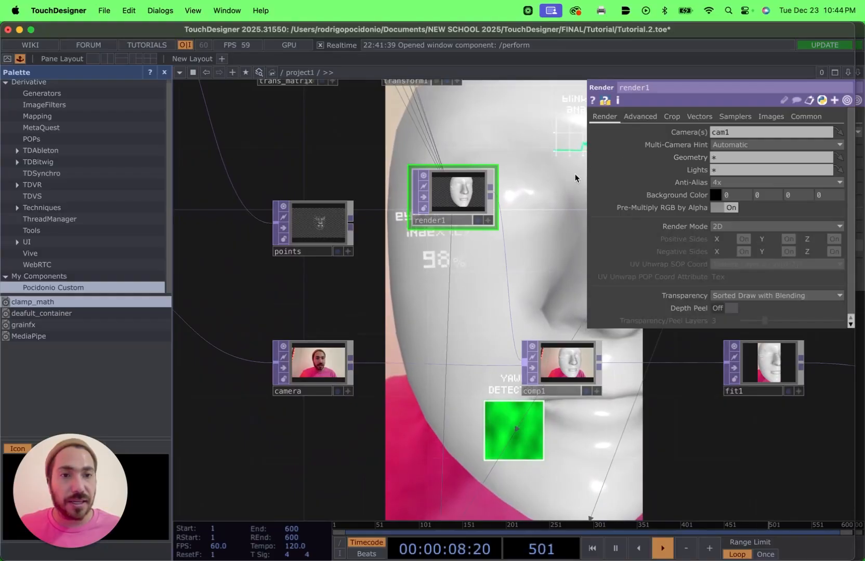
click(835, 158)
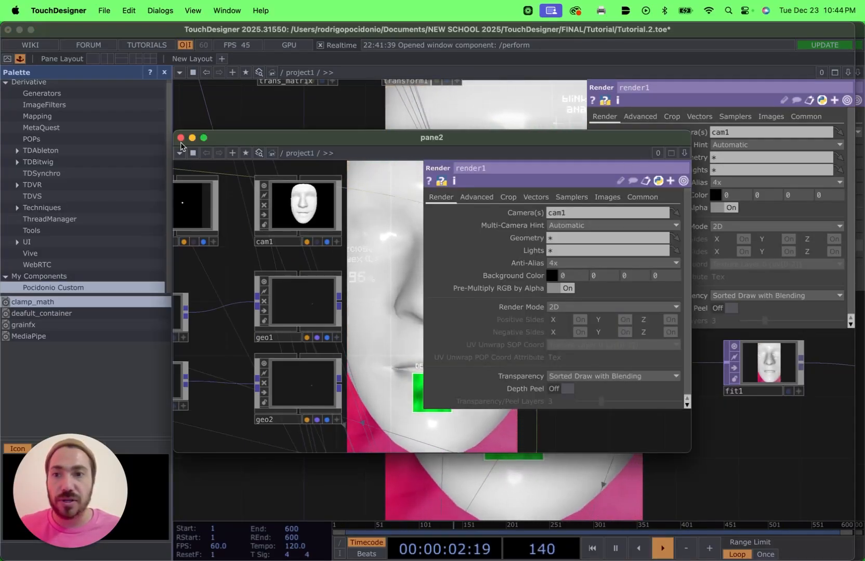
click(180, 138)
Replace the wildcard in render1's Geometry parameter with geo1 geo2.
scroll(466, 322, up, 5)
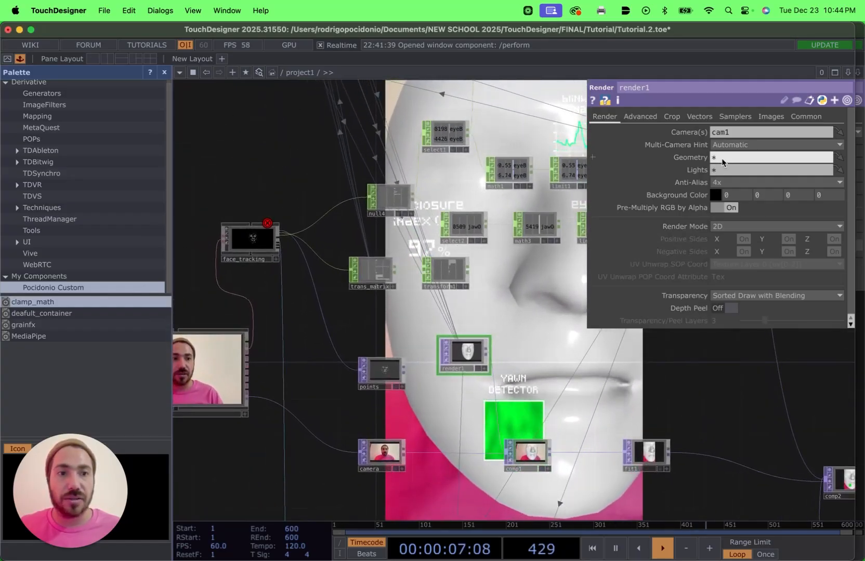
click(721, 163)
key(BackSpace)
scroll(507, 284, down, 5)
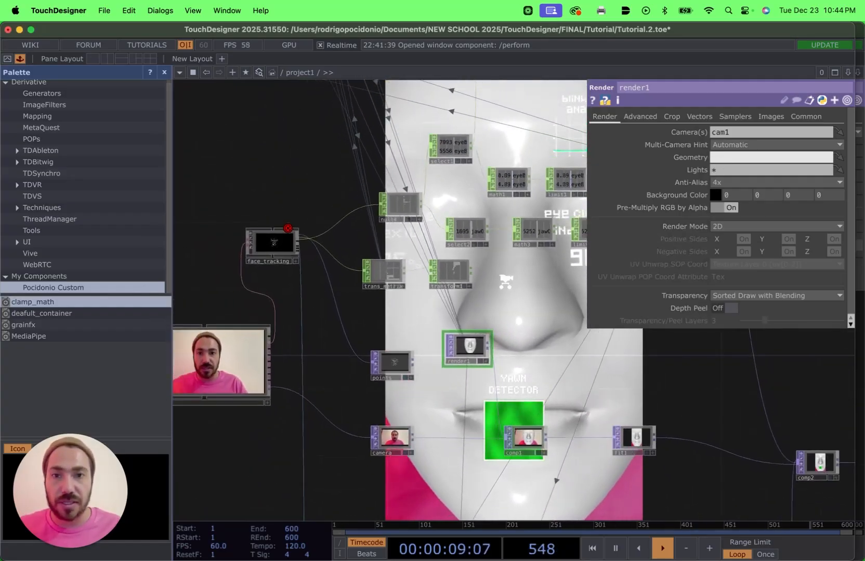
drag(489, 114, 492, 241)
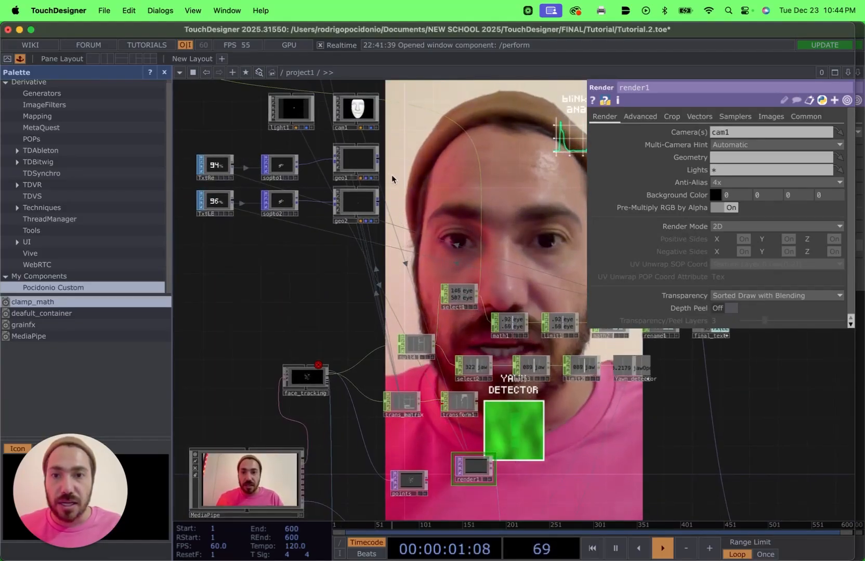
text(geo1 geo2)
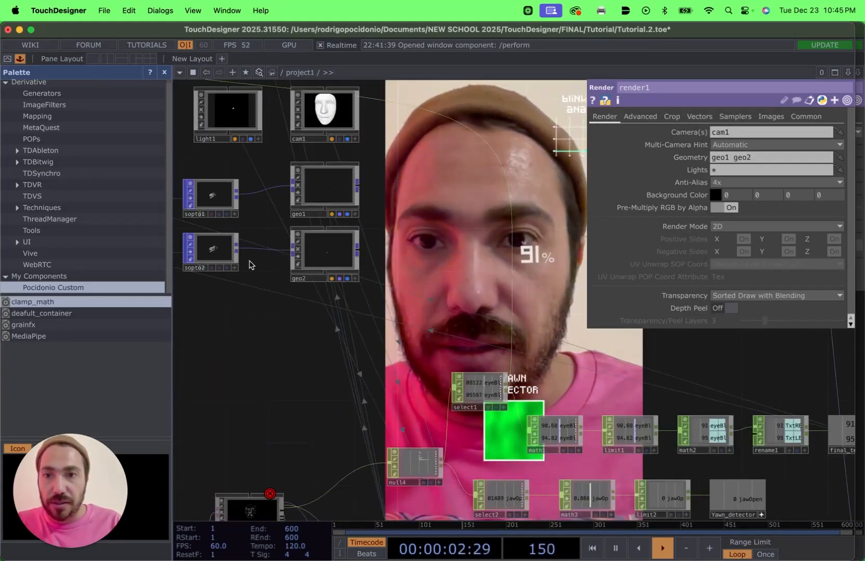
Add geo3 and geo4 to the Geometry parameter of render1.
scroll(307, 287, down, 6)
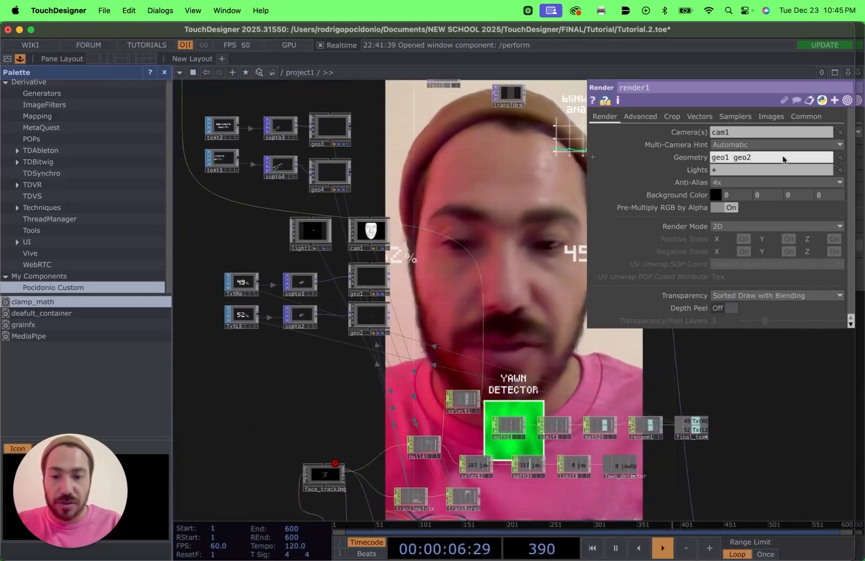
text(geo3)
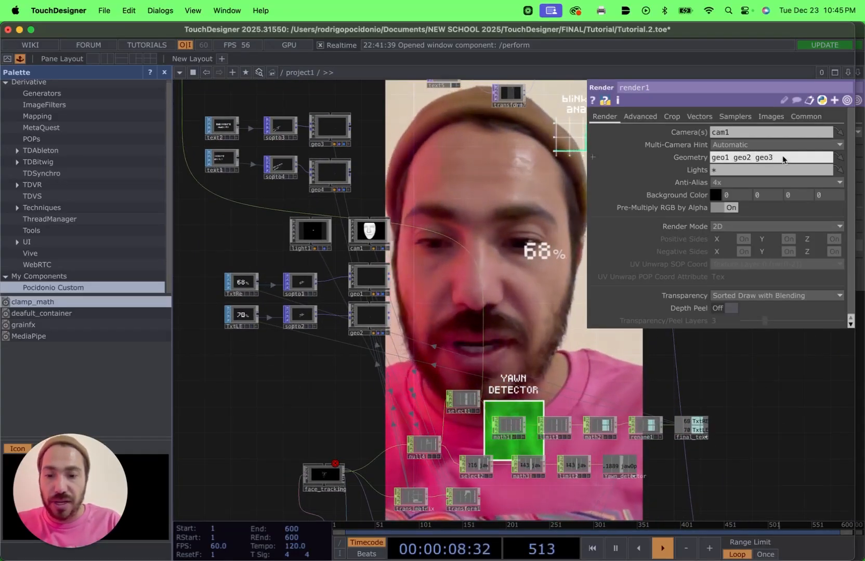
text( geo4)
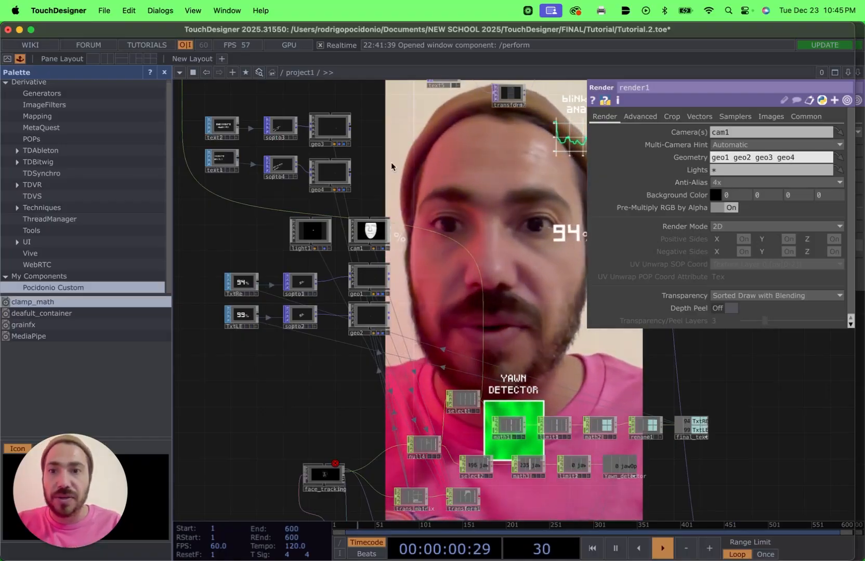
Examine the eye closure geometry nodes, the output of render1 and its connection to comp1.
drag(329, 151, 368, 181)
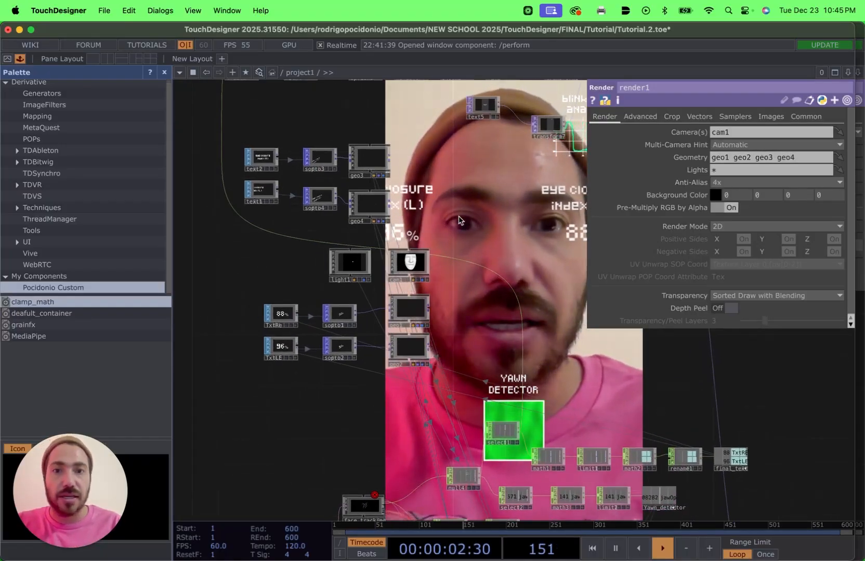
drag(490, 246, 446, 193)
scroll(479, 227, up, 1)
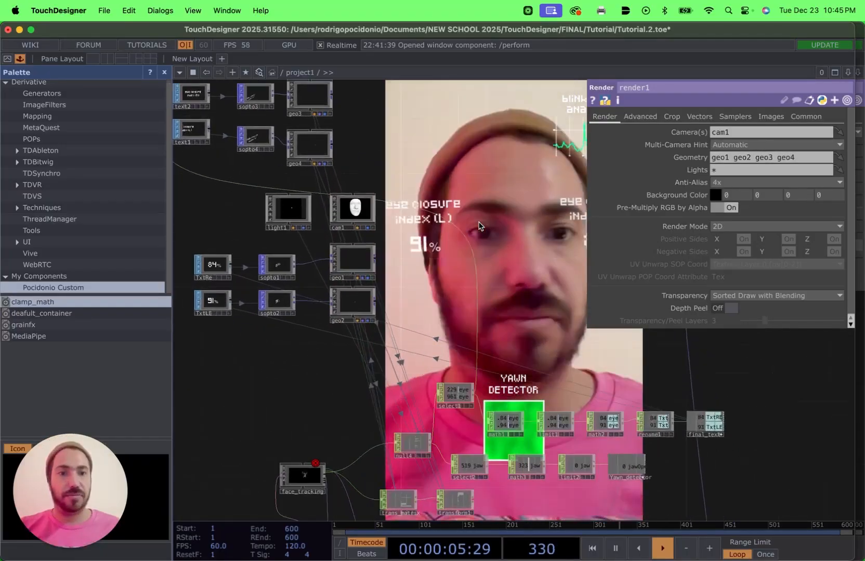
scroll(479, 227, down, 3)
drag(502, 257, 445, 284)
scroll(432, 187, up, 2)
drag(433, 188, 395, 87)
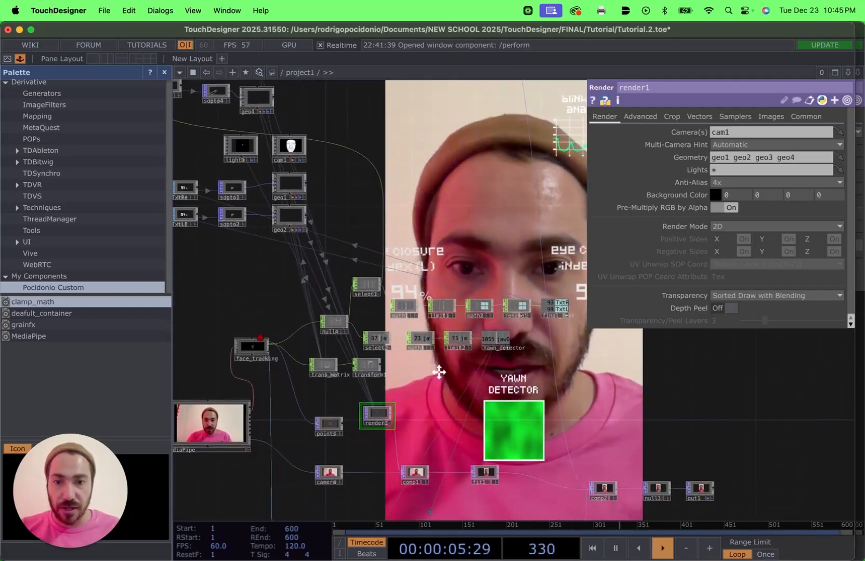
drag(439, 372, 440, 256)
scroll(415, 289, up, 5)
scroll(406, 311, up, 5)
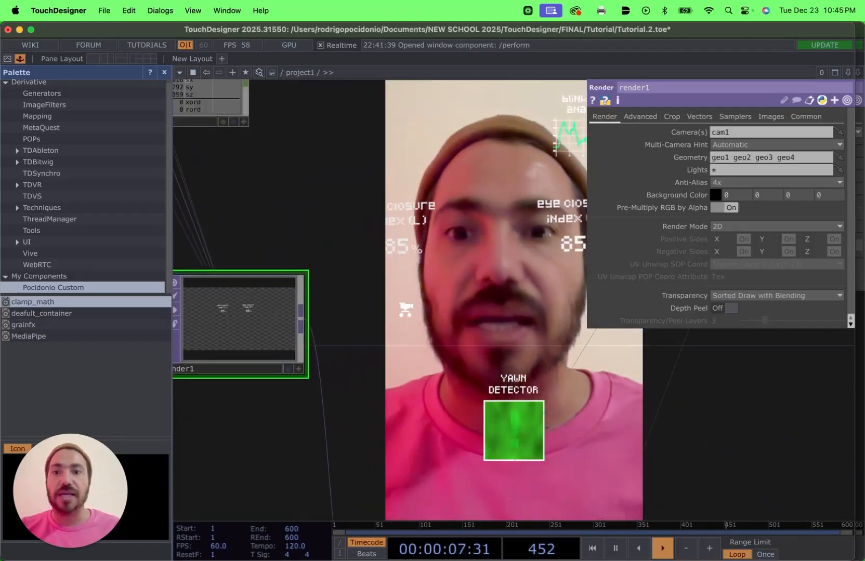
scroll(406, 311, up, 2)
drag(447, 314, 532, 296)
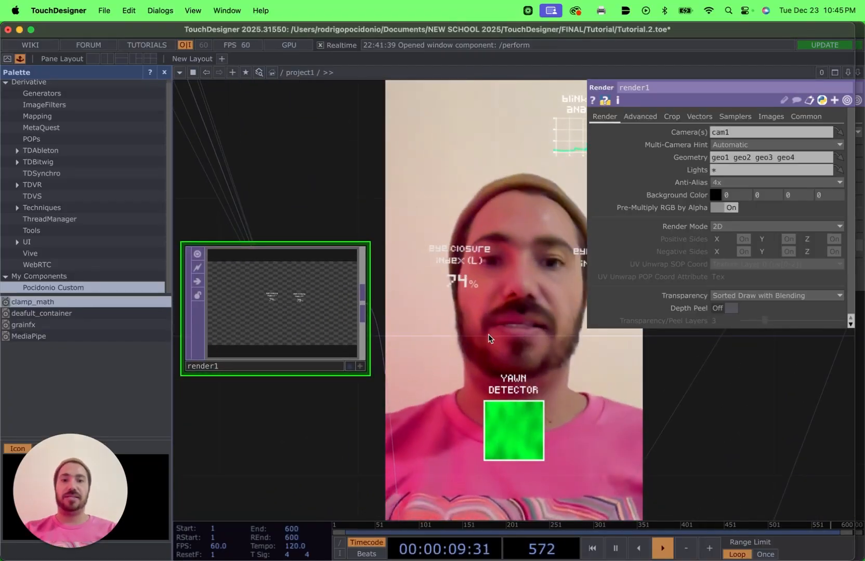
drag(473, 263, 476, 132)
scroll(457, 310, down, 5)
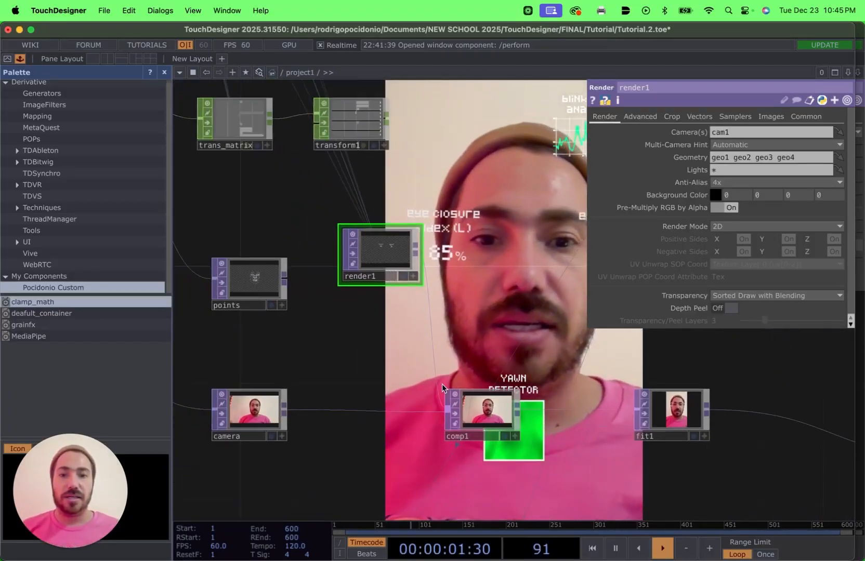
Create a Render TOP near the face mesh geometry geo5.
drag(435, 452, 404, 256)
drag(403, 366, 403, 237)
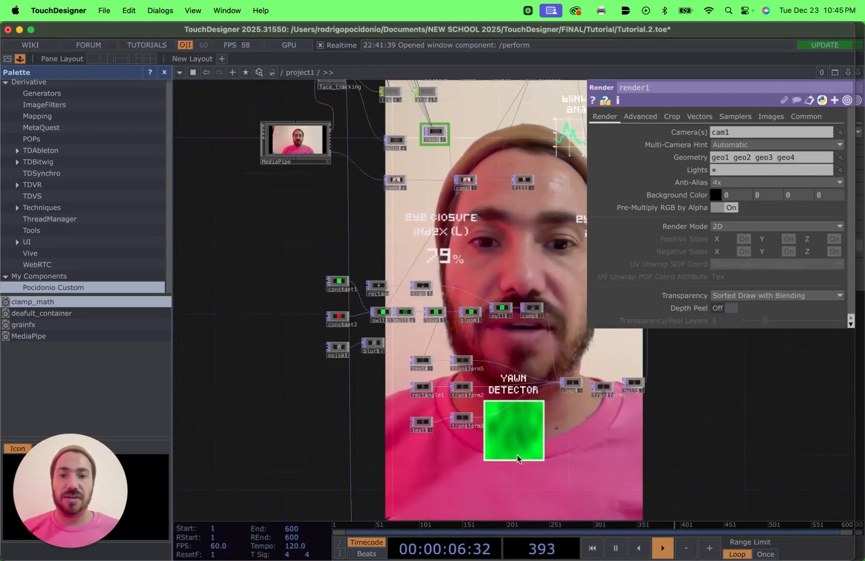
drag(517, 458, 510, 325)
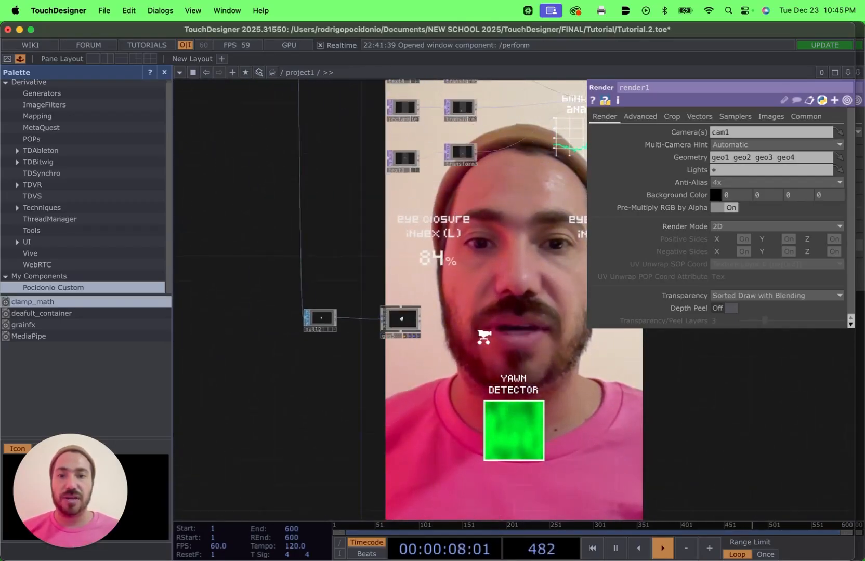
scroll(484, 337, up, 5)
drag(445, 382, 486, 388)
drag(406, 397, 411, 439)
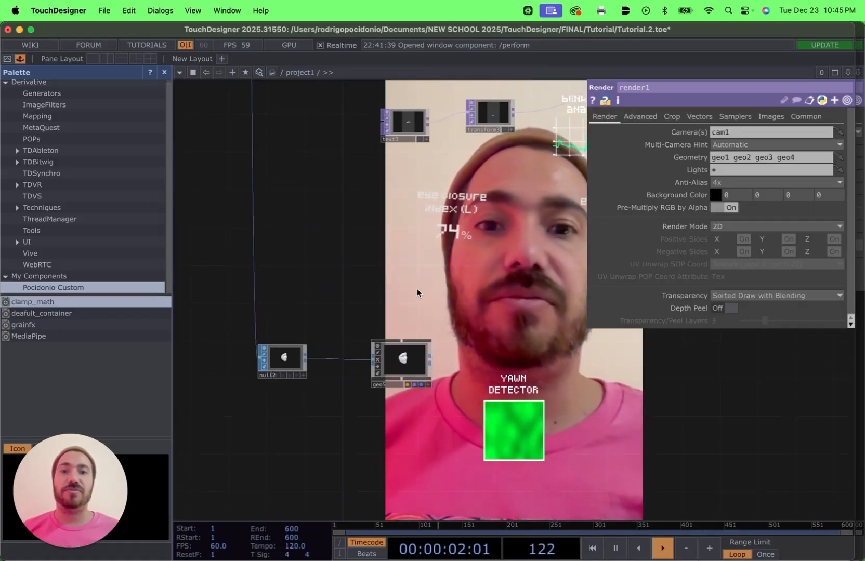
right_click(377, 284)
click(419, 173)
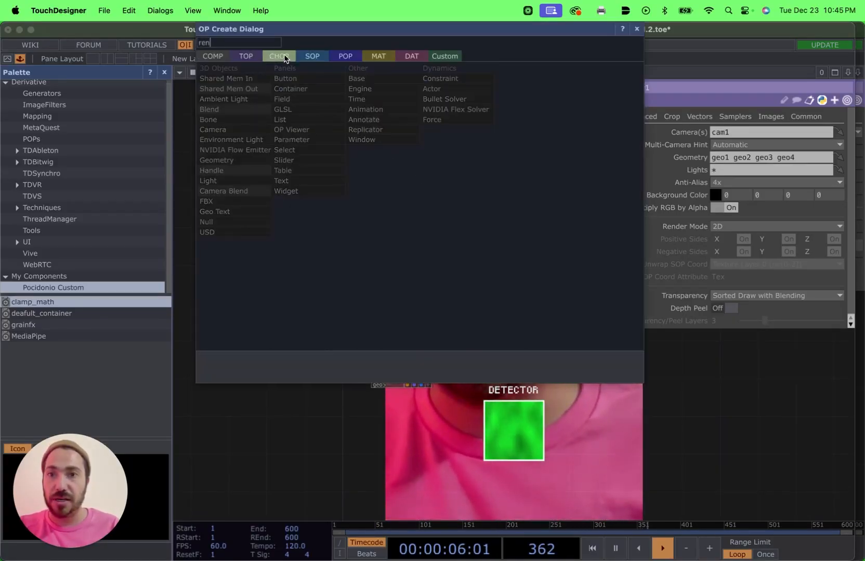
text(ren)
click(256, 57)
click(452, 195)
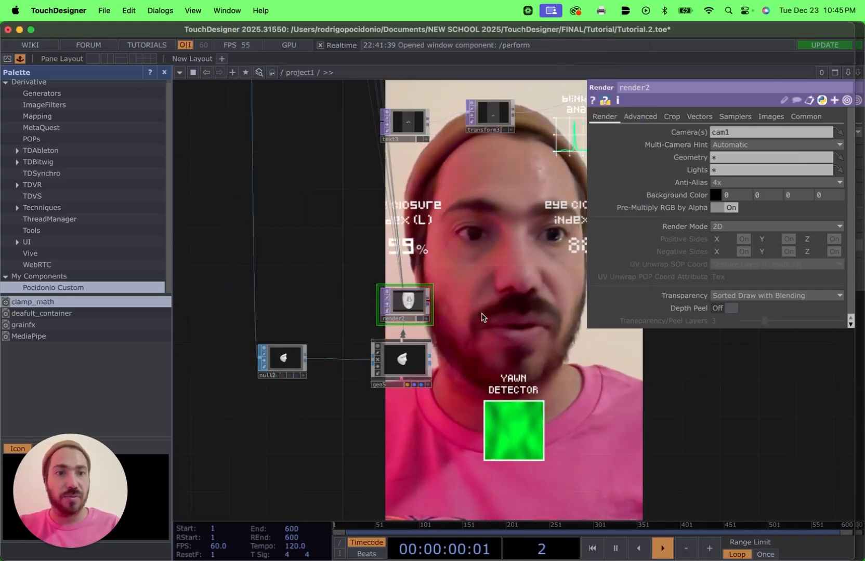
Replace the wildcard in render2's Geometry parameter with geo5.
drag(469, 314, 436, 330)
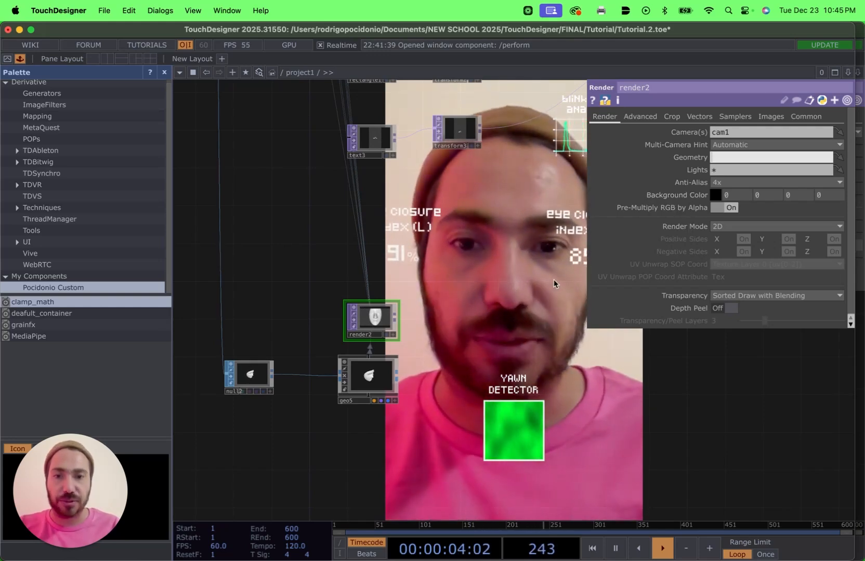
text(geo)
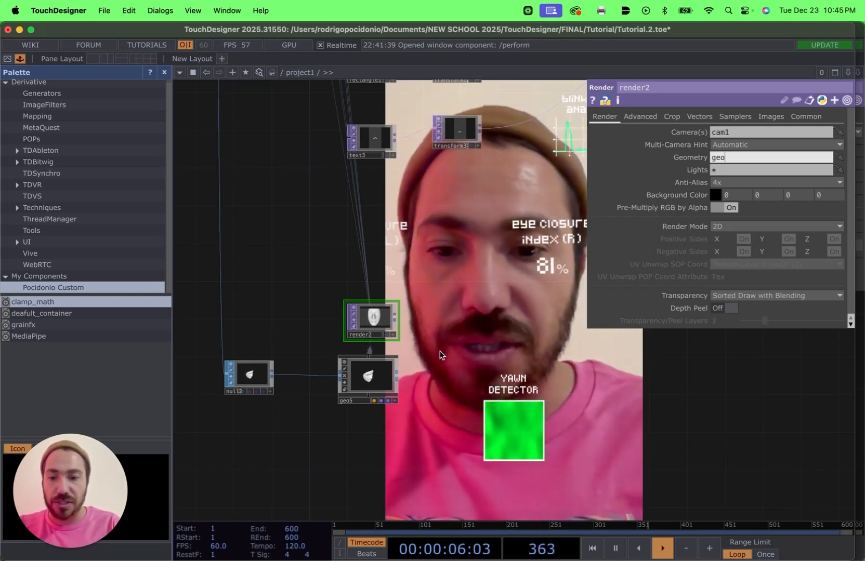
text(5)
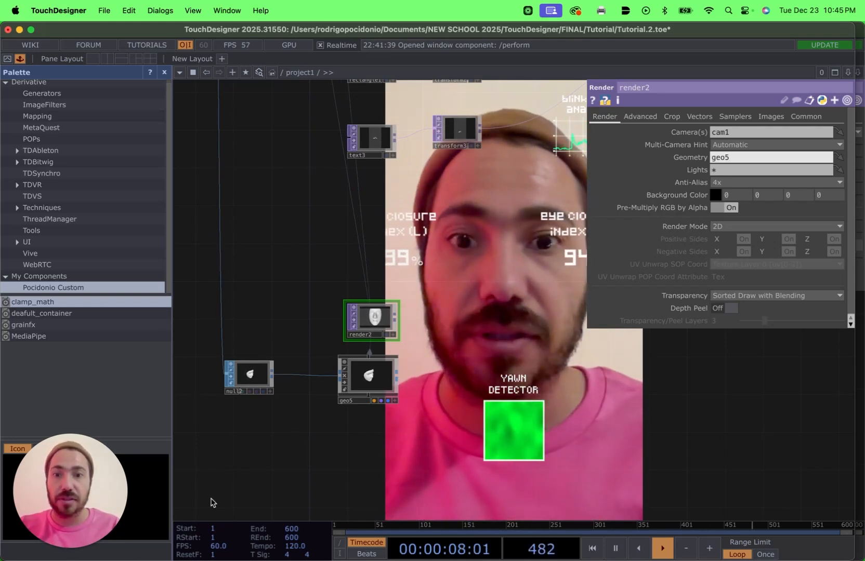
Move render2 beside geo5 so the two nodes sit in line, and review its face mesh output.
scroll(460, 314, up, 5)
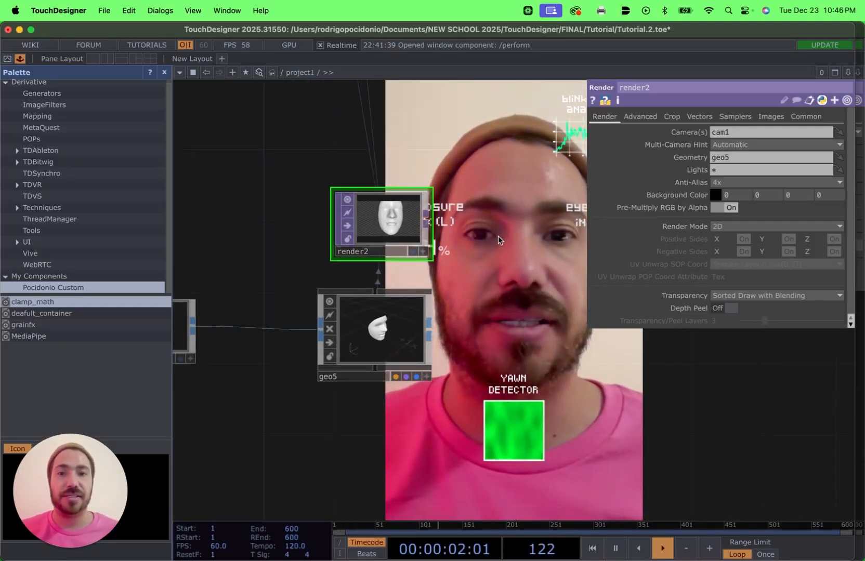
scroll(498, 236, down, 2)
drag(455, 234, 392, 221)
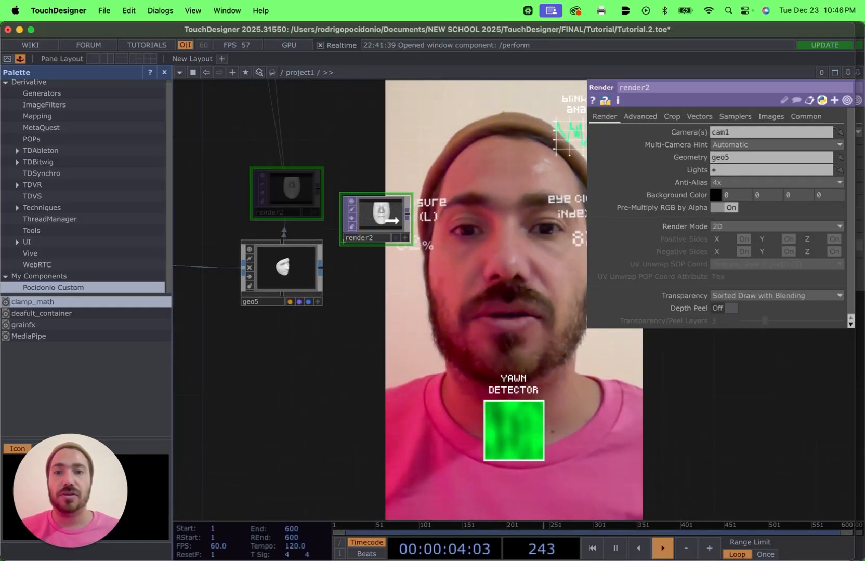
drag(393, 265, 393, 266)
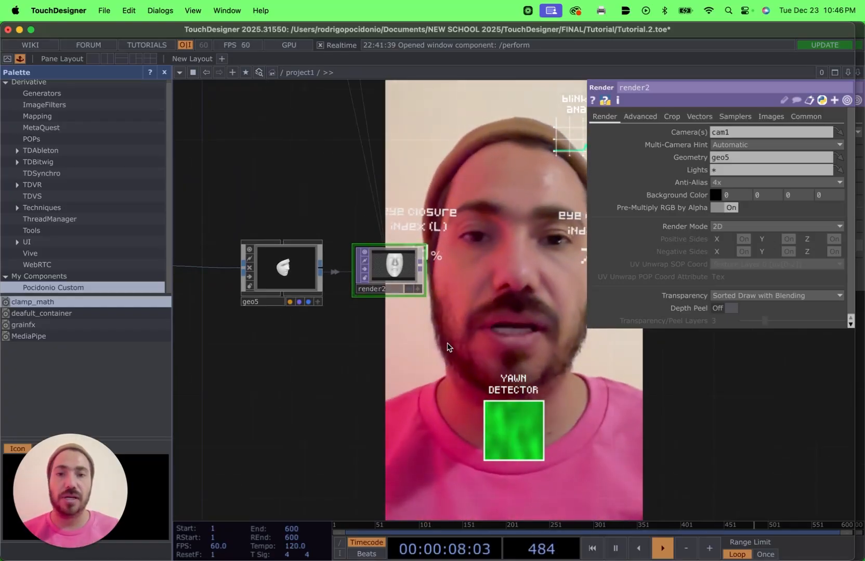
scroll(452, 297, up, 2)
mouse_move(406, 311)
mouse_down()
mouse_move(442, 310)
mouse_move(421, 304)
mouse_up()
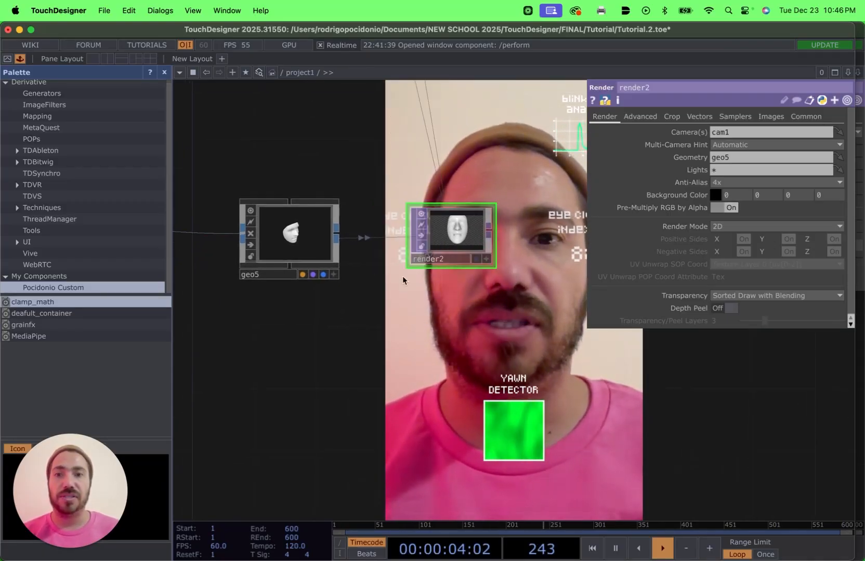
scroll(318, 336, down, 3)
drag(336, 370, 423, 354)
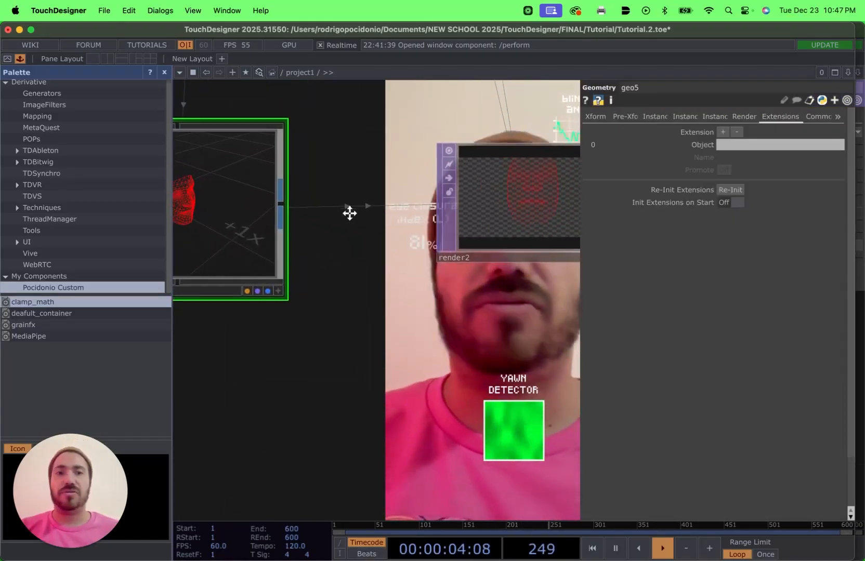
Create a Line MAT above the face mesh geometry geo5.
key(u)
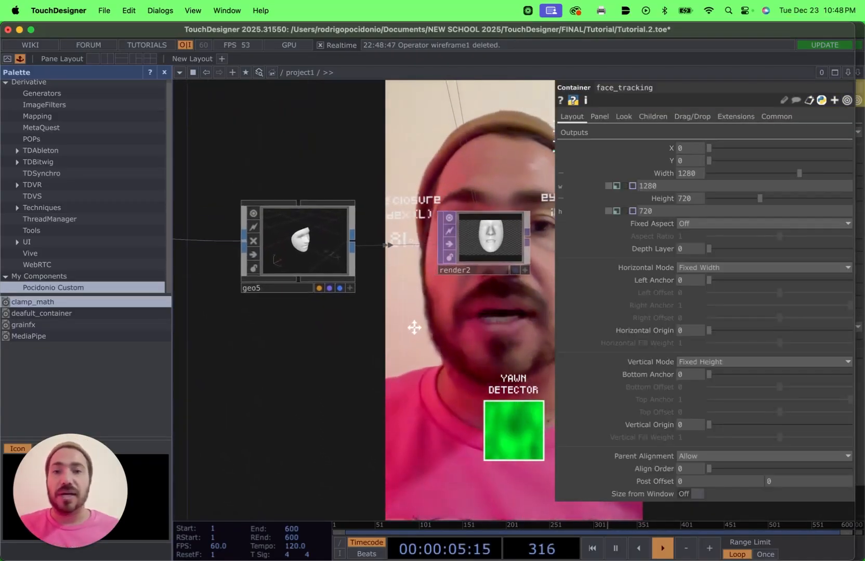
drag(414, 327, 449, 362)
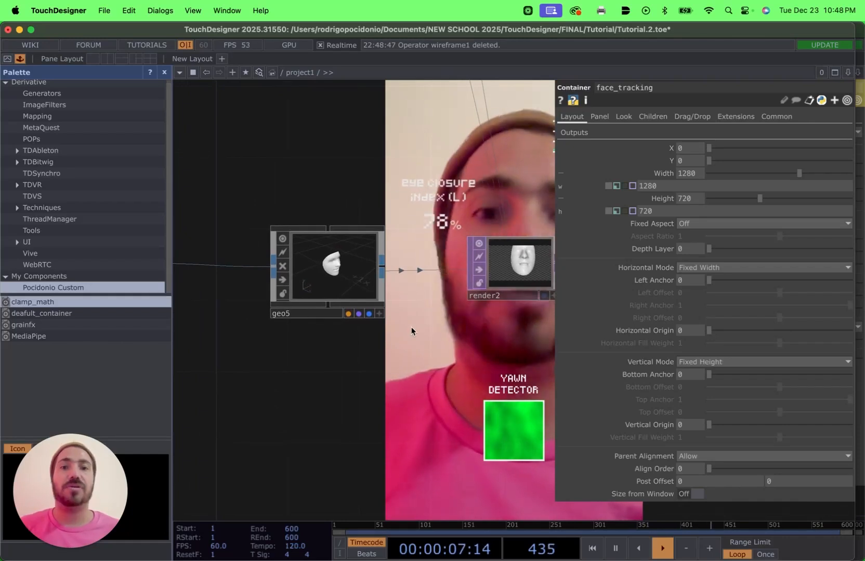
drag(411, 331, 363, 268)
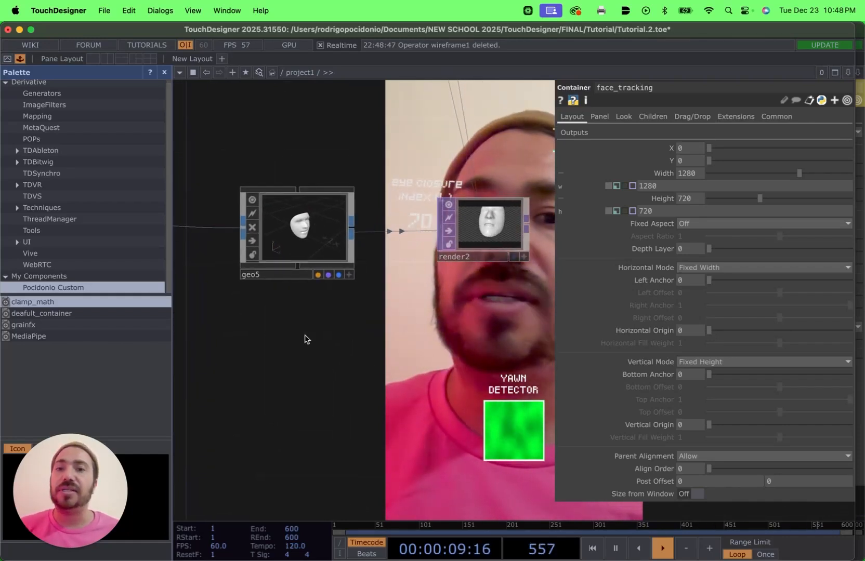
scroll(297, 305, up, 3)
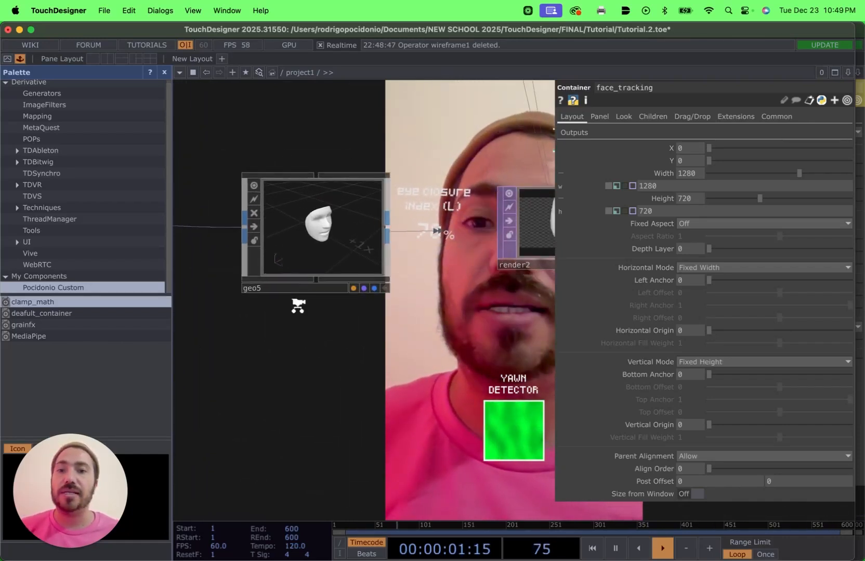
drag(324, 193, 327, 242)
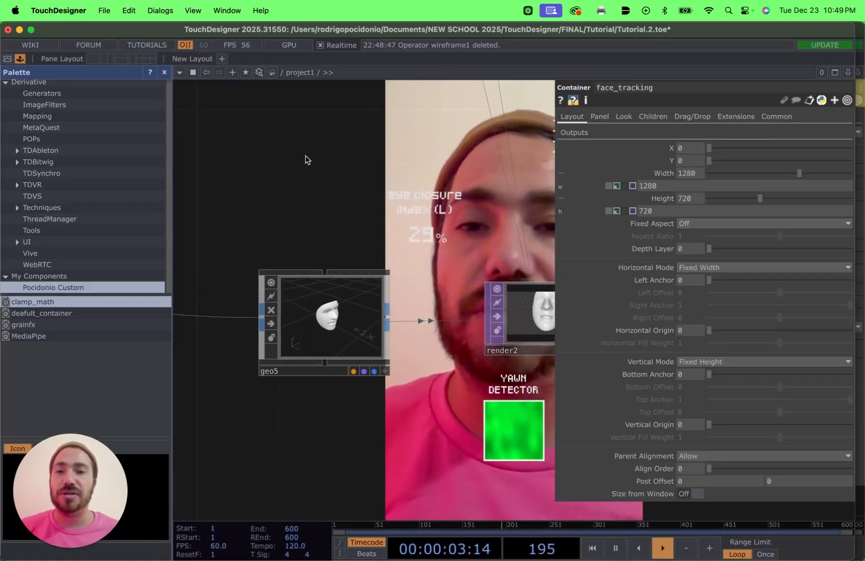
right_click(307, 160)
click(337, 46)
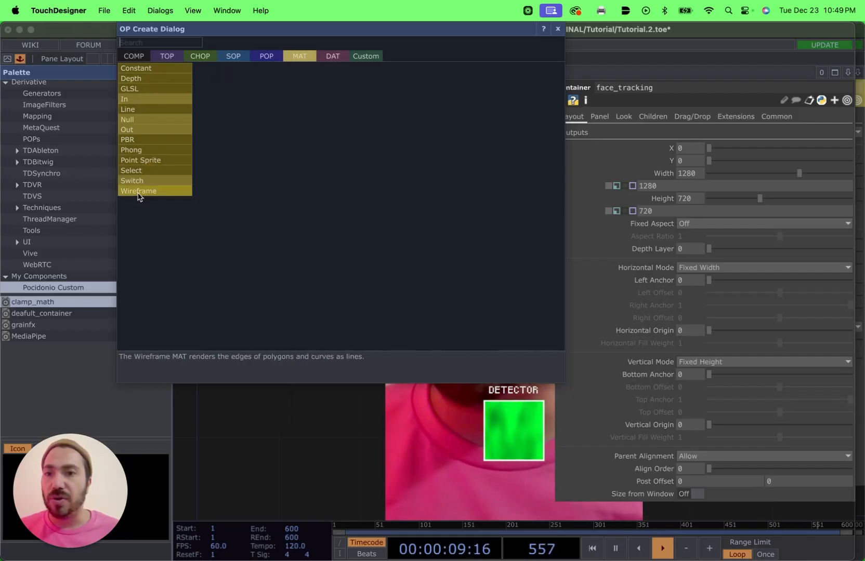
click(140, 107)
click(318, 174)
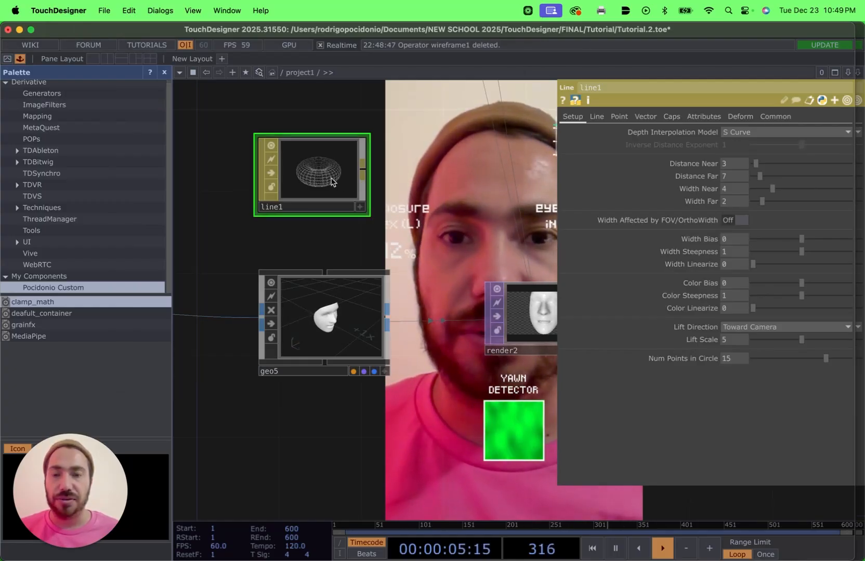
Assign line1 to geo5 as its Material and check the mesh in the viewers of geo5 and render2.
drag(330, 182, 340, 320)
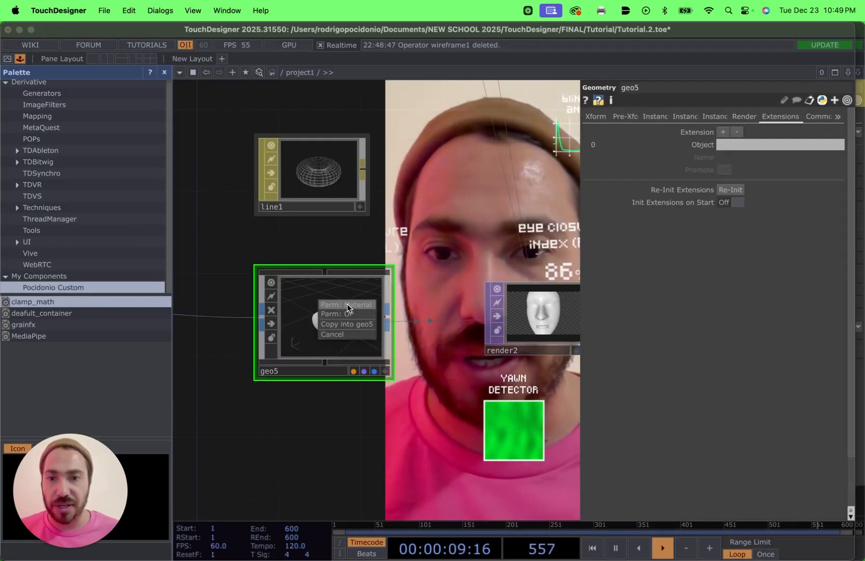
click(347, 306)
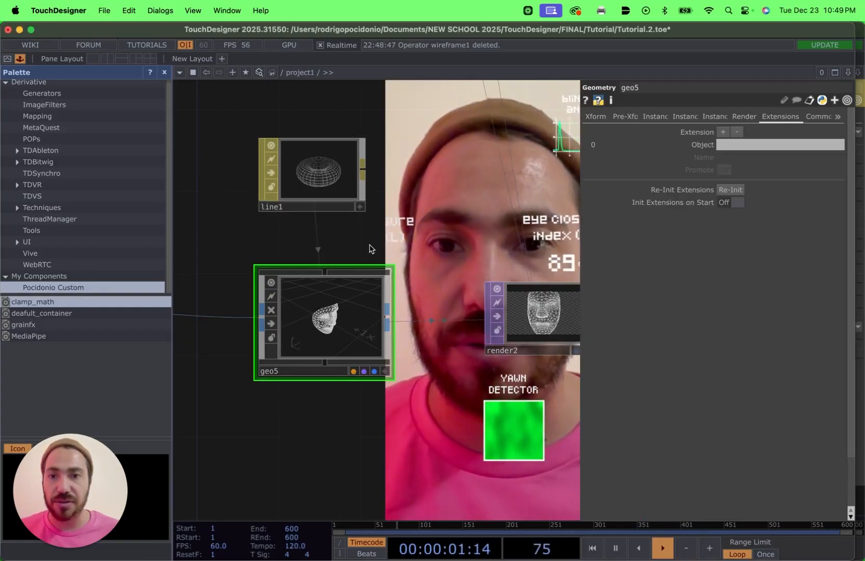
scroll(364, 182, up, 5)
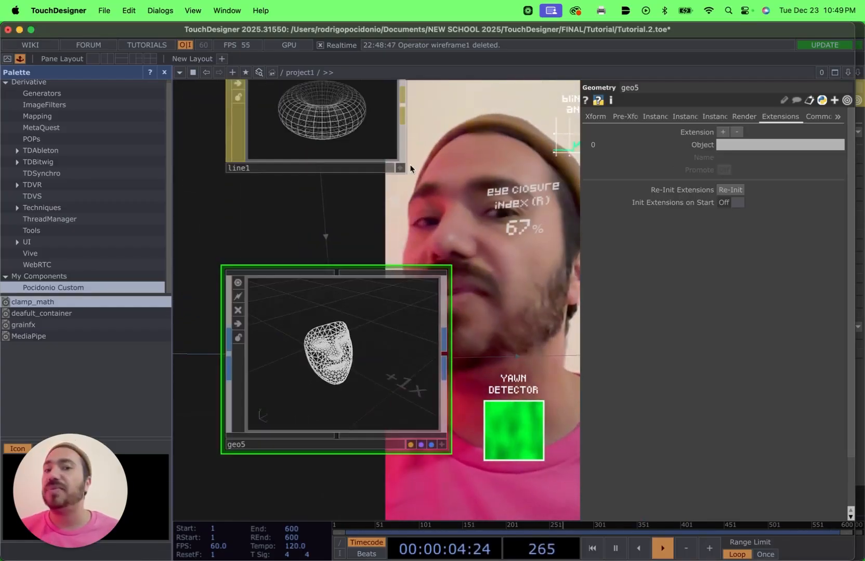
scroll(334, 148, right, 3)
scroll(359, 141, right, 3)
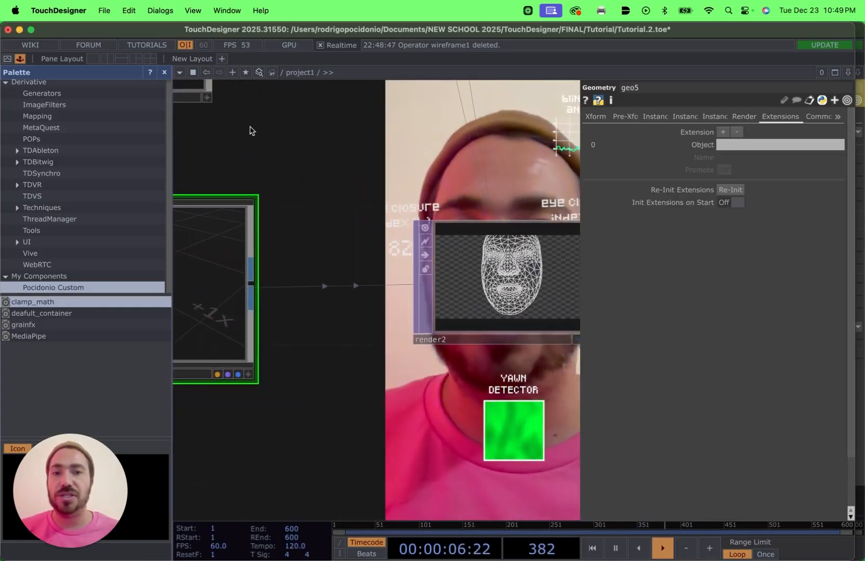
scroll(252, 150, up, 1)
drag(179, 106, 303, 178)
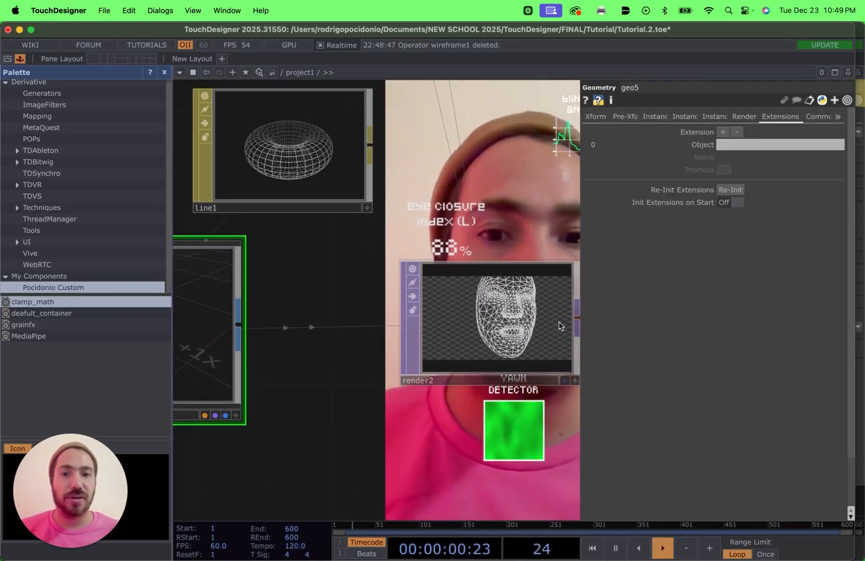
Try Inverse Distance as the Depth Interpolation Model of line1 and return it to S Curve.
click(598, 116)
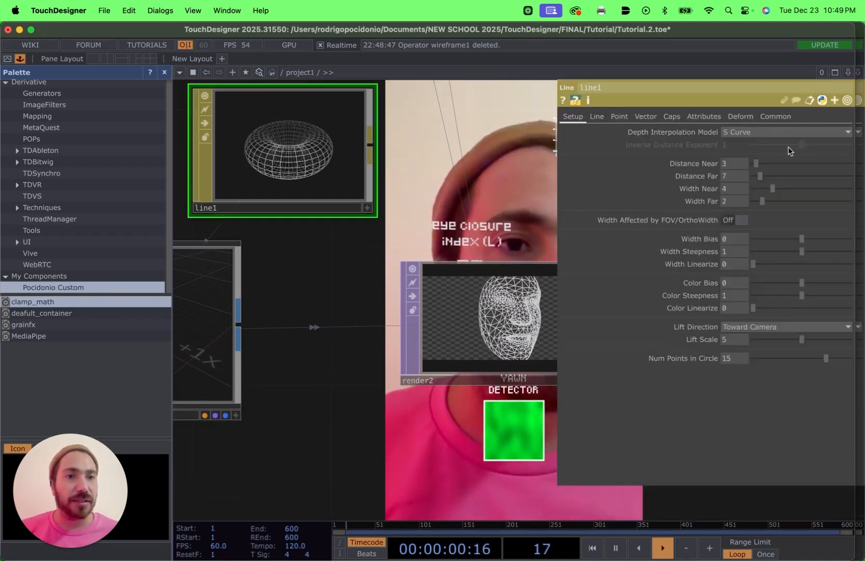
click(807, 133)
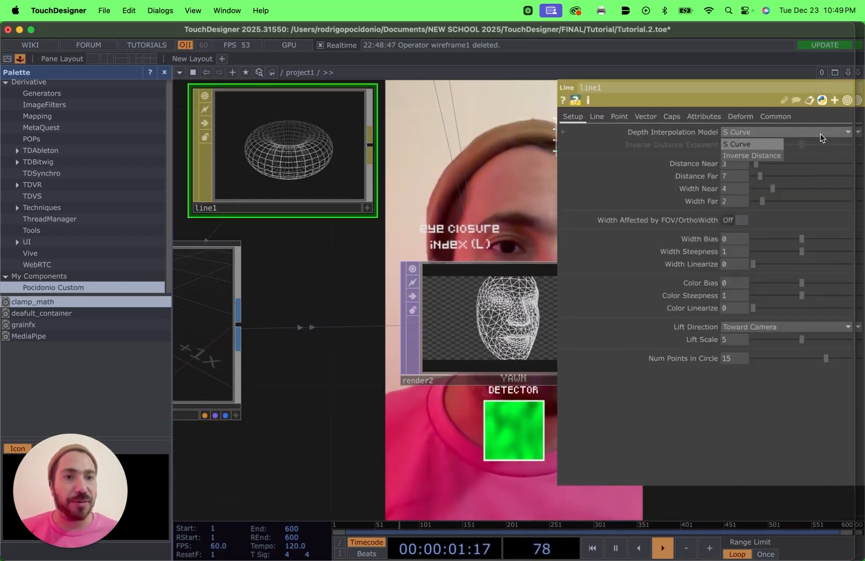
click(768, 155)
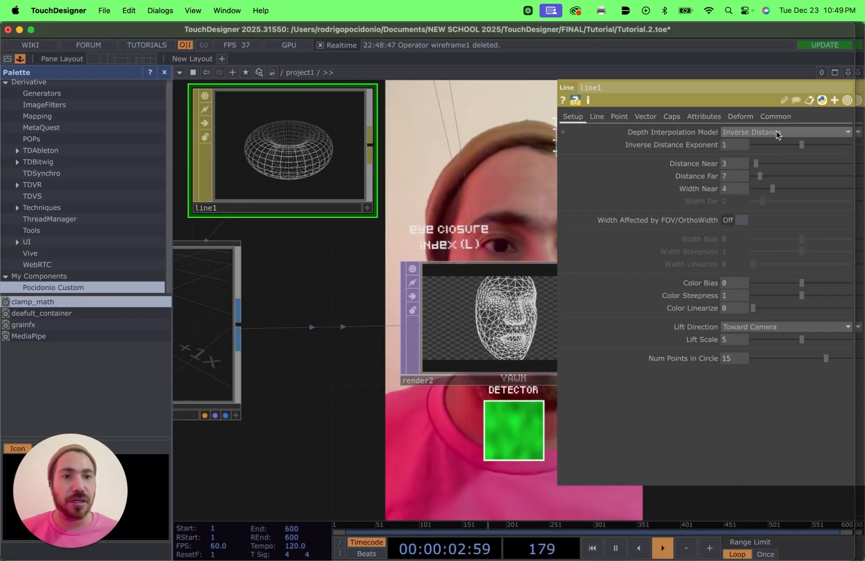
click(766, 133)
click(767, 144)
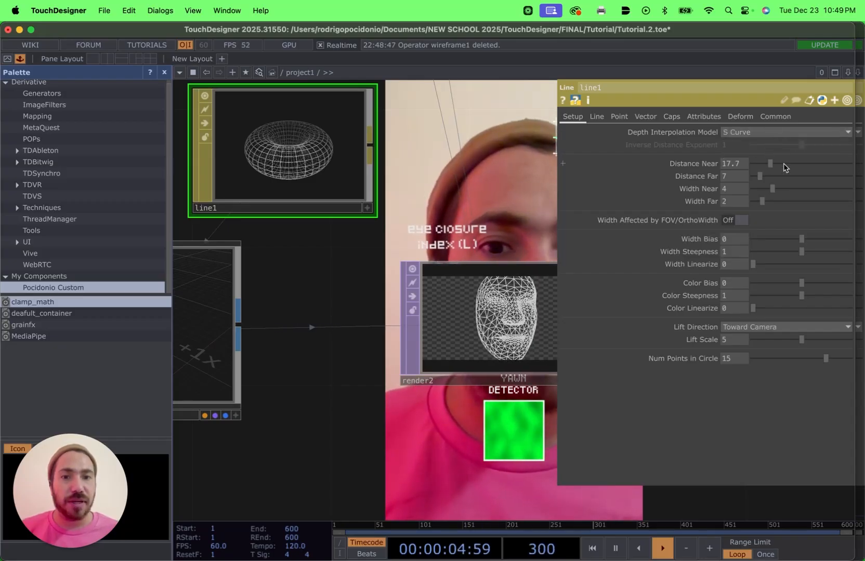
Set line1's Distance Near to 0, Distance Far 51.8, Width Near 3.3, Width Far 3.5, Width Bias -0.04, Width Steepness 0.6 and Width Linearize 0.471.
drag(783, 164, 764, 209)
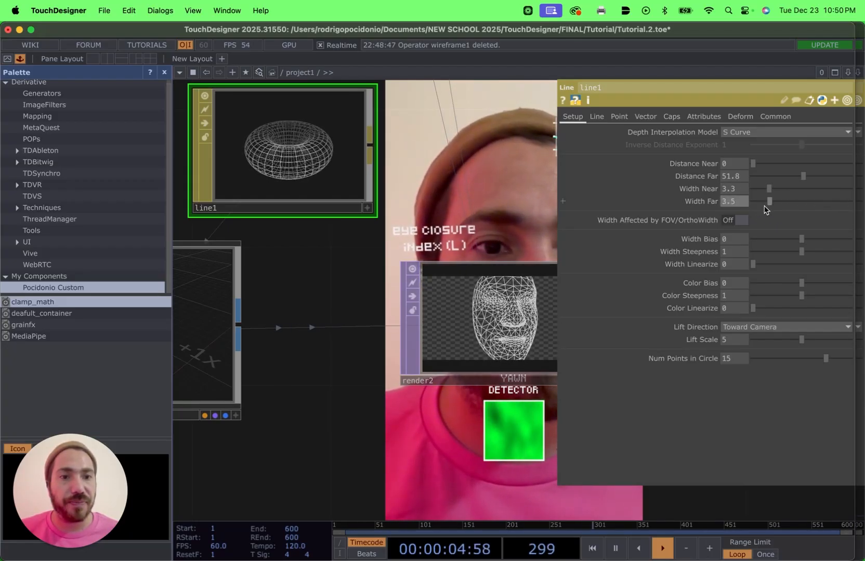
click(747, 222)
click(741, 222)
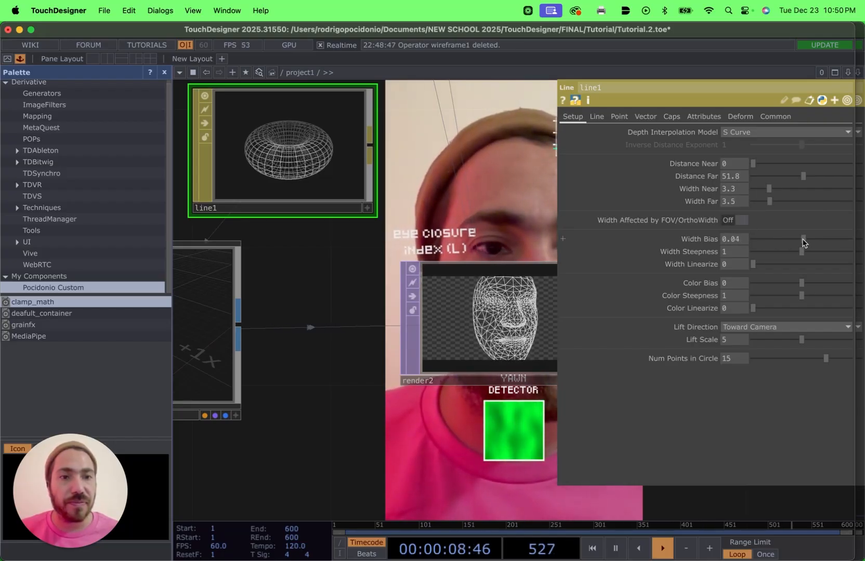
drag(802, 252, 746, 267)
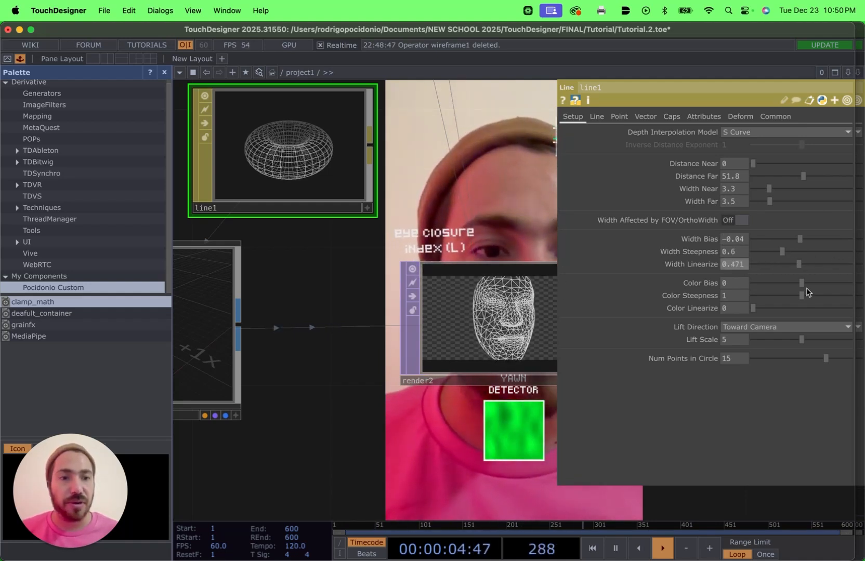
Set line1's Color Bias to 1, Color Steepness to 1.52, Color Linearize to 0.141 and Lift Direction to Along Normal.
drag(801, 284, 853, 284)
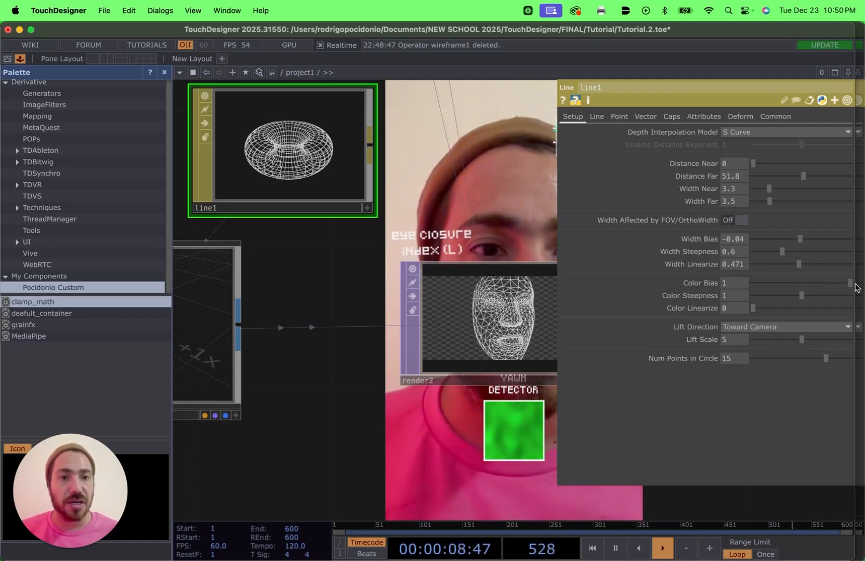
drag(801, 299, 756, 296)
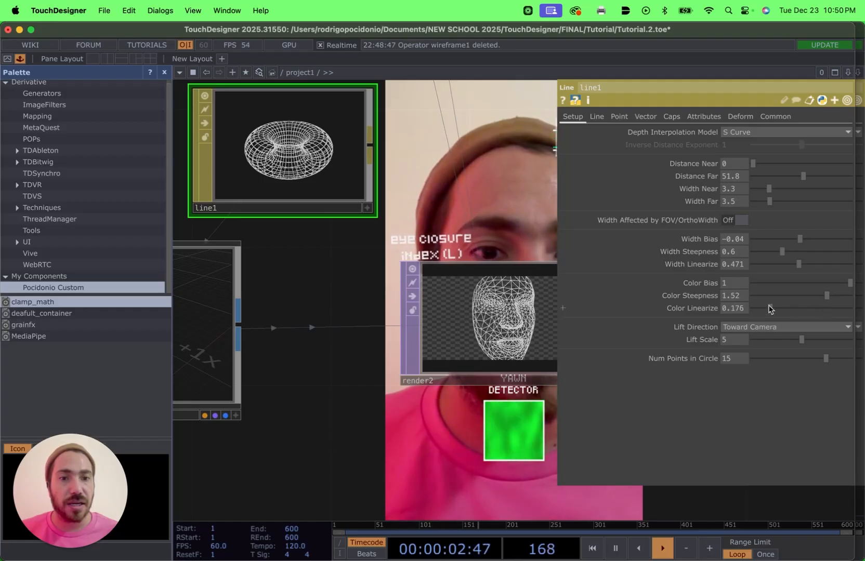
drag(769, 309, 766, 310)
click(768, 327)
click(752, 351)
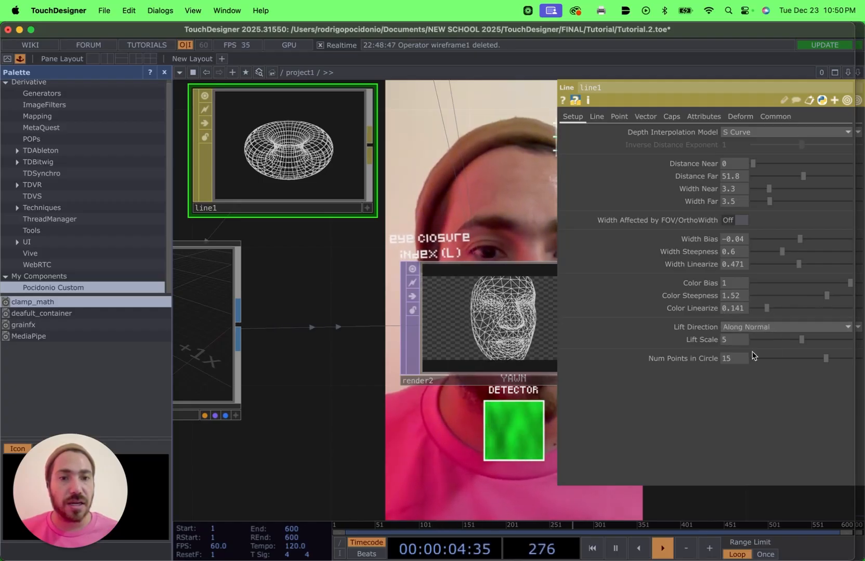
Set line1's Lift Direction to Toward Camera, Lift Scale to 6.24 and Num Points in Circle to 4.
click(767, 322)
click(754, 338)
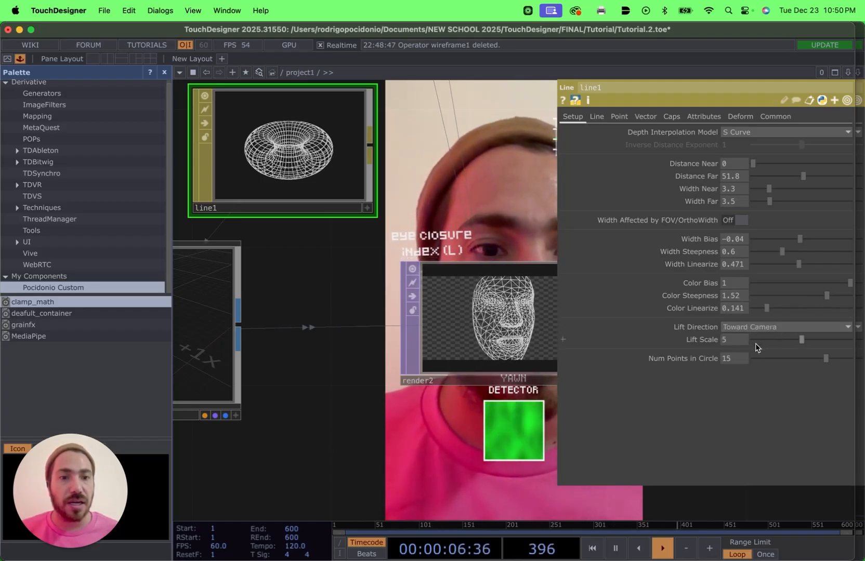
click(788, 328)
click(761, 351)
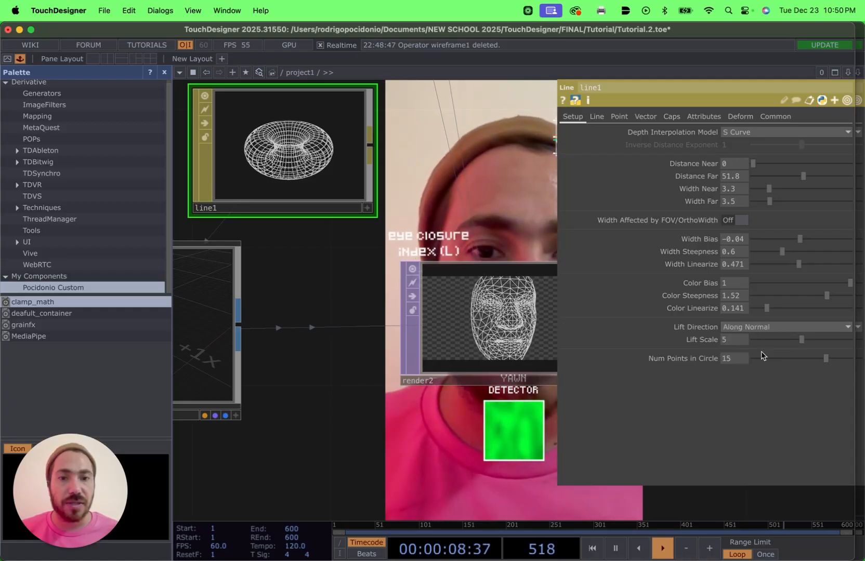
click(761, 329)
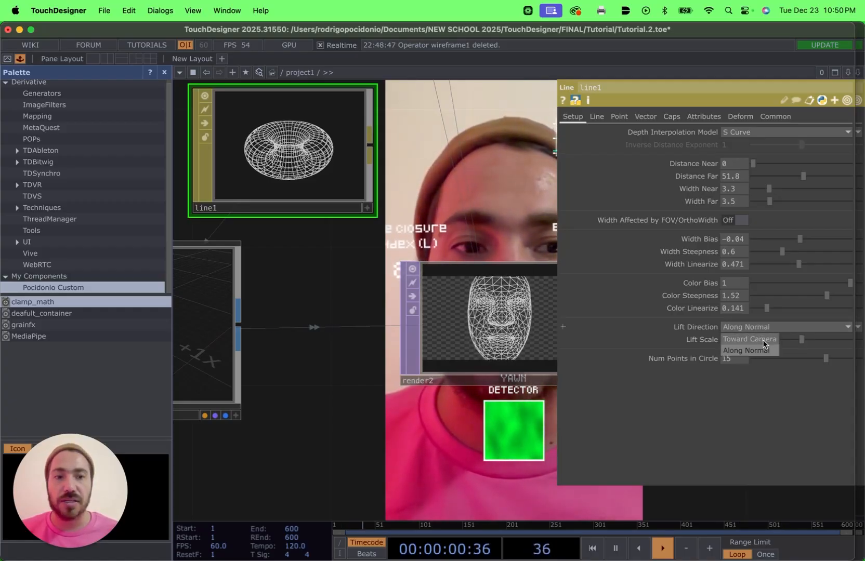
click(762, 341)
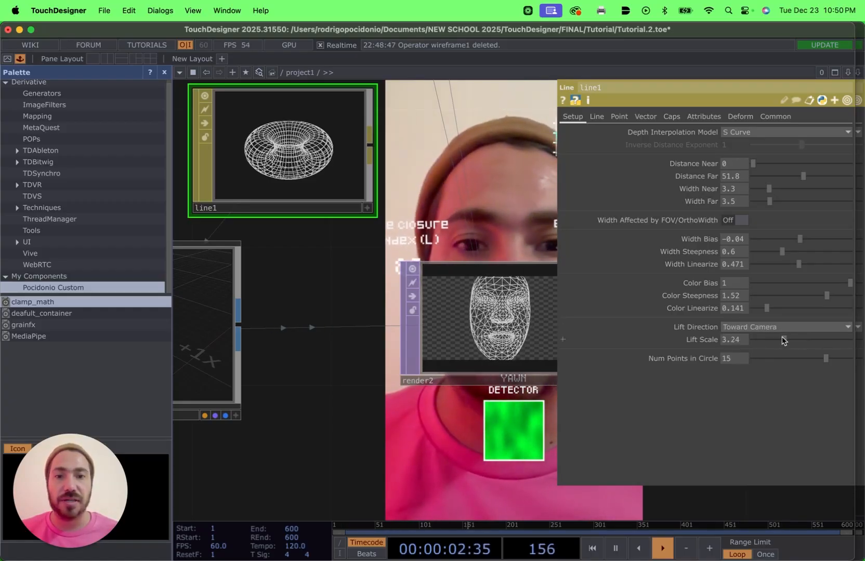
click(830, 358)
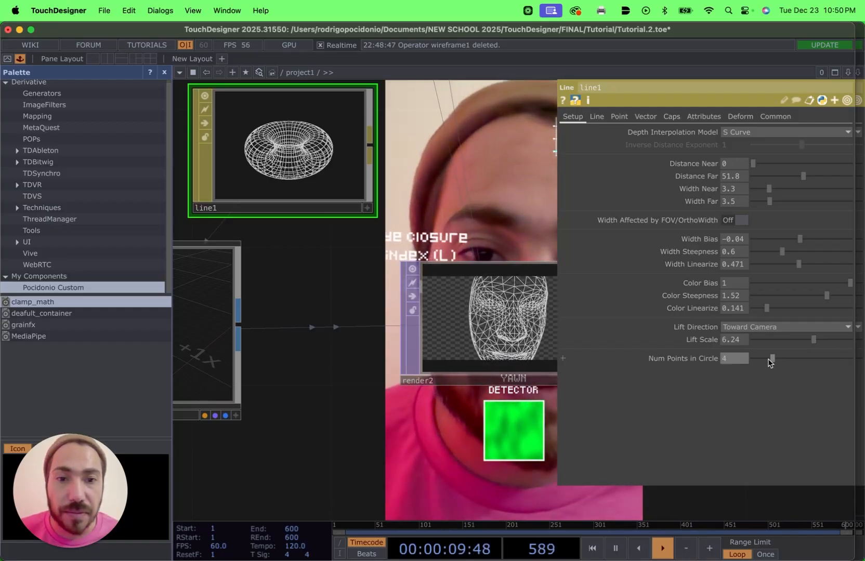
Toggle line1's Draw Lines off and on, try Miter and Bevel as the Line Joint Type, and return it to Round.
click(596, 116)
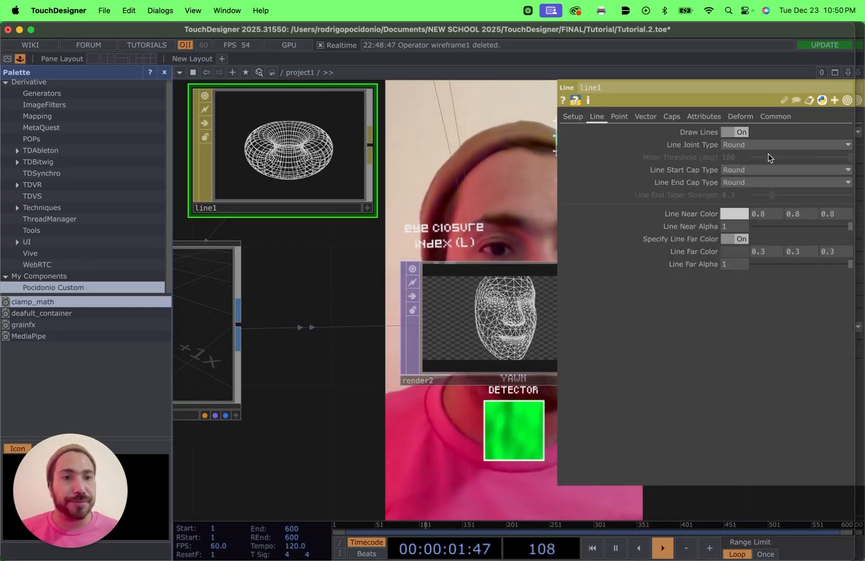
click(746, 134)
click(746, 133)
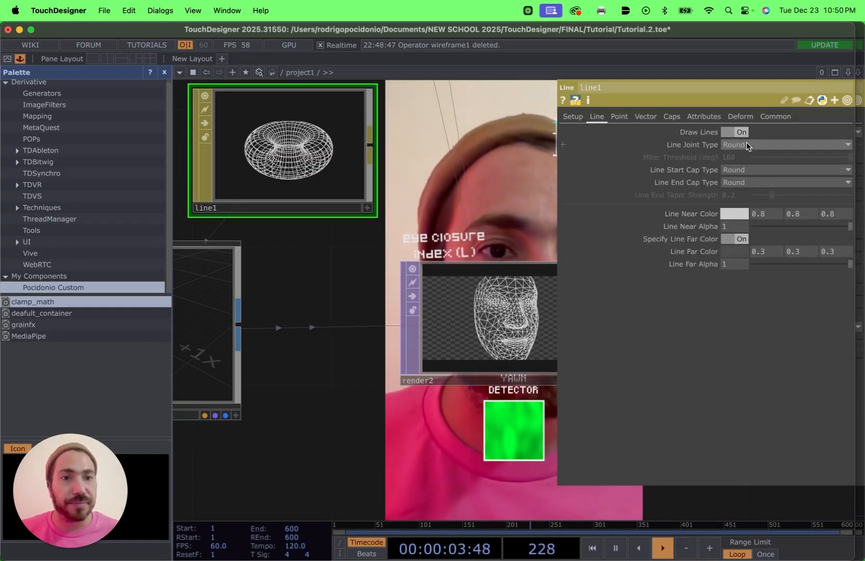
click(746, 146)
click(737, 167)
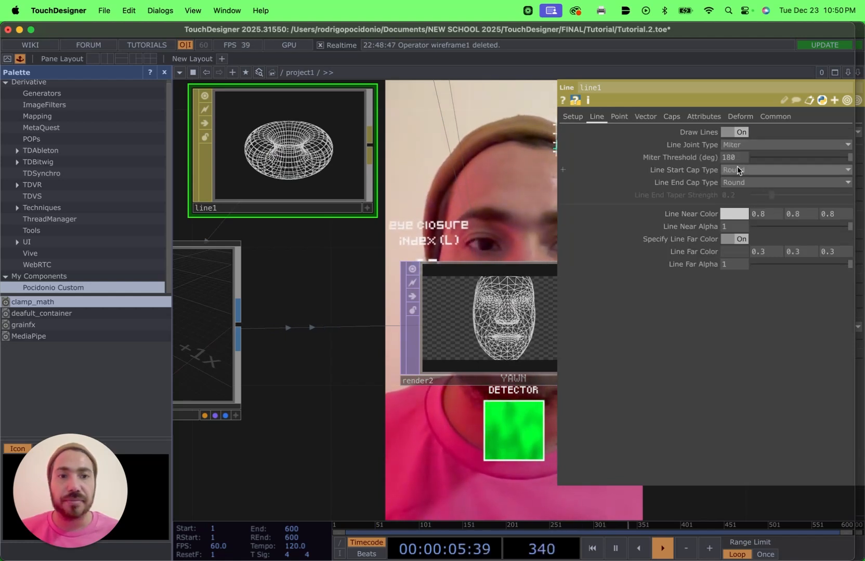
click(738, 179)
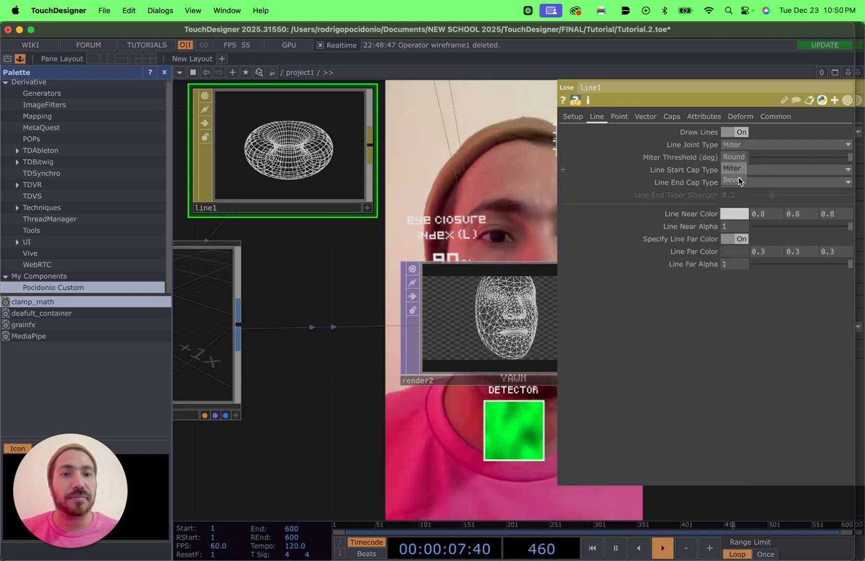
click(752, 146)
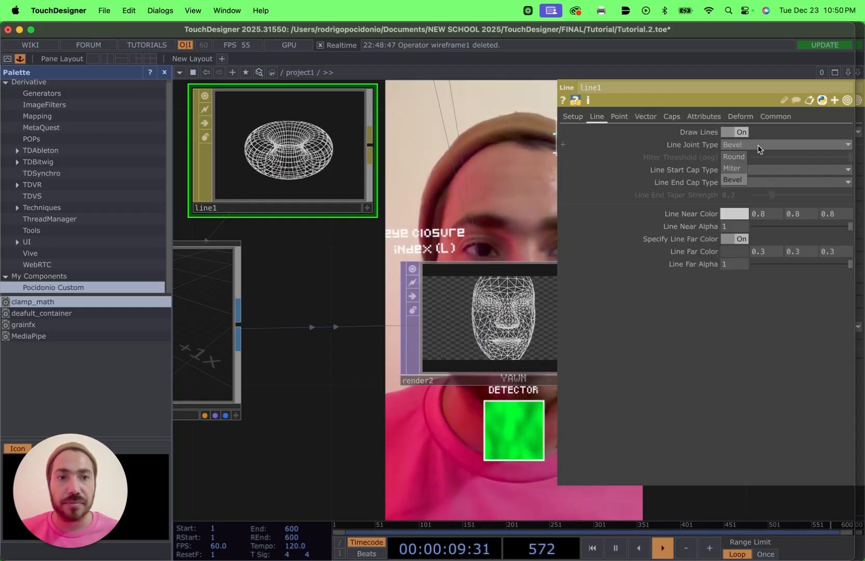
click(748, 156)
Try Square and Triangle as line1's Line Start Cap Type and return it to Round.
click(754, 167)
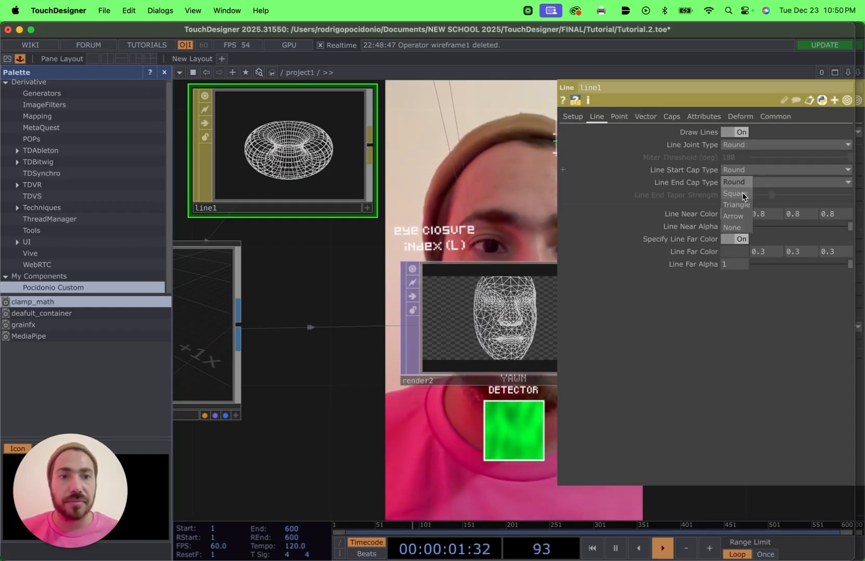
click(741, 192)
click(755, 180)
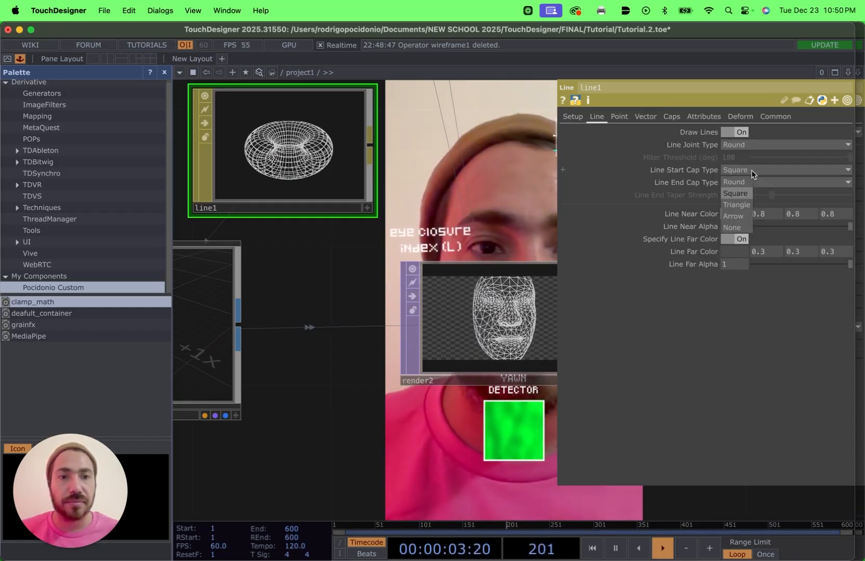
click(740, 205)
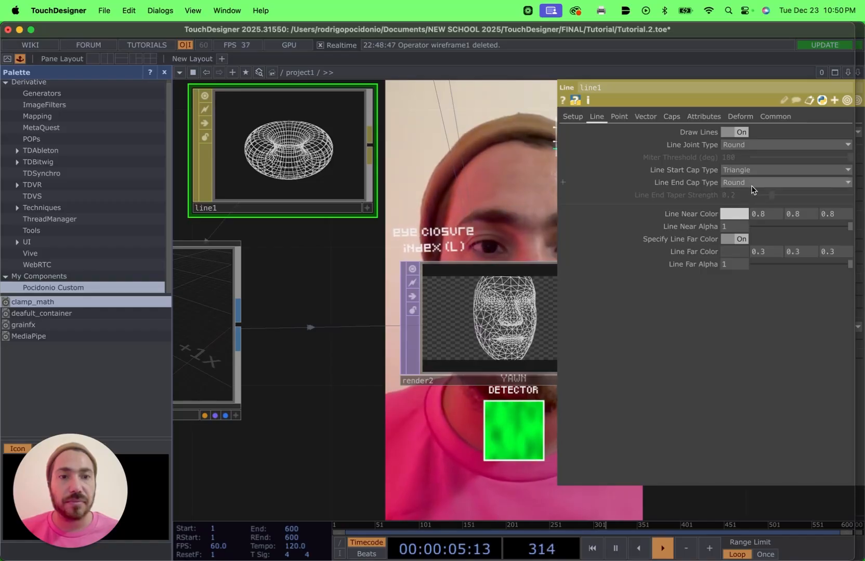
click(743, 183)
click(743, 194)
click(752, 172)
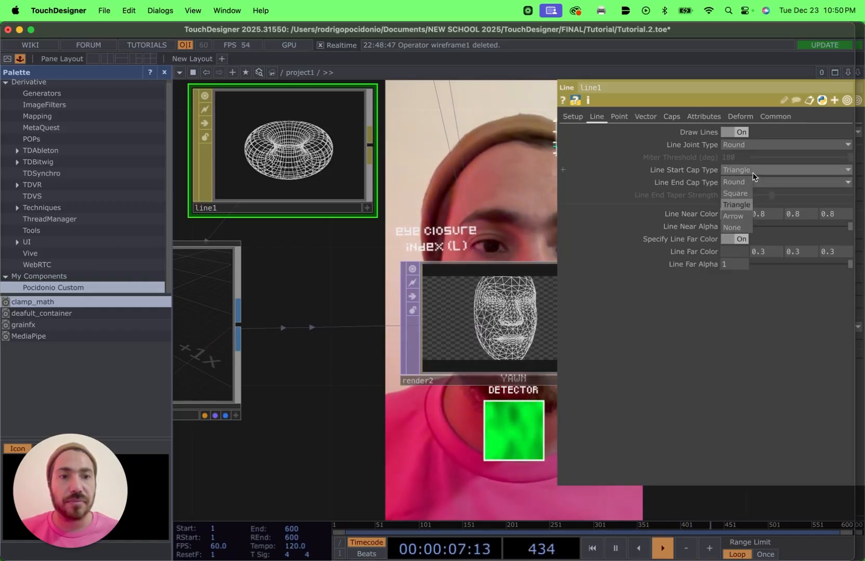
click(740, 180)
Set line1's Line Near Color to pure red (1, 0, 0).
click(741, 212)
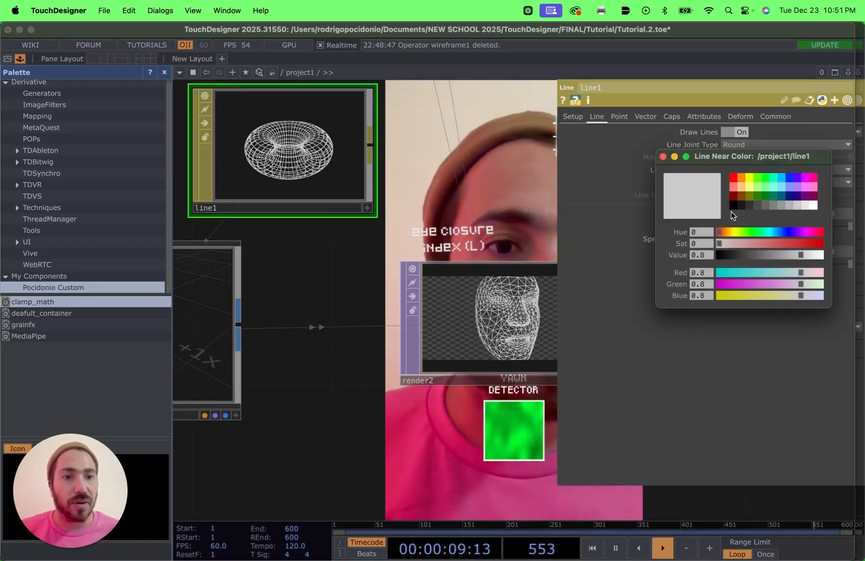
click(732, 179)
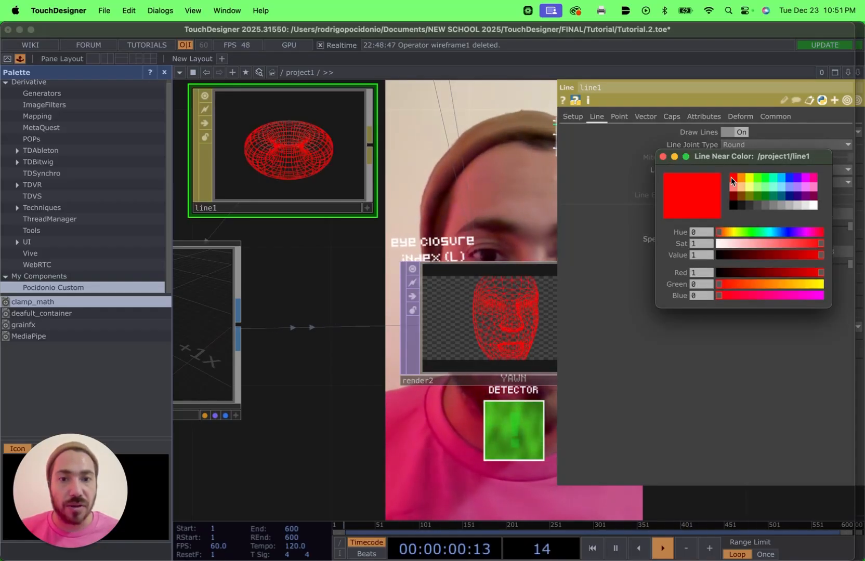
click(682, 356)
click(662, 157)
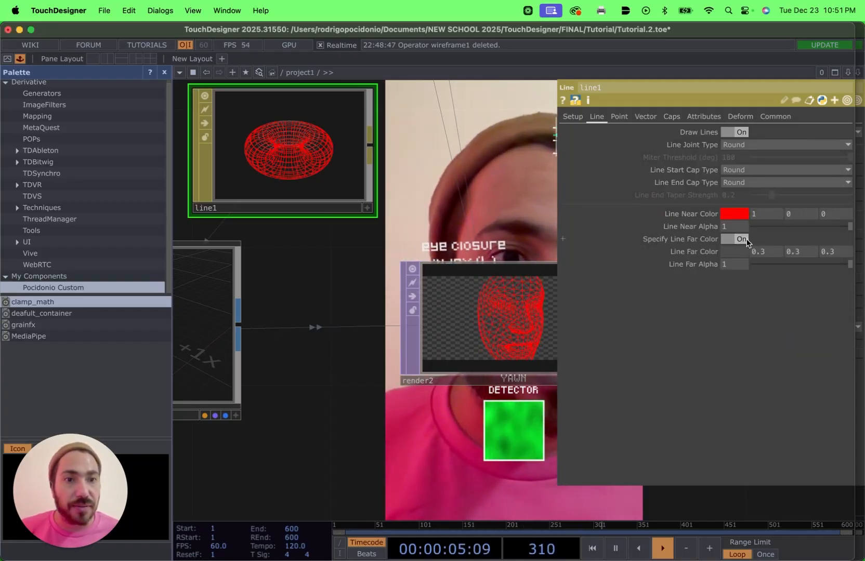
Keep line1's Specify Line Far Color on and Line Near Alpha at 1, and set Line Far Color to -0.6 in all three channels.
click(740, 239)
click(743, 239)
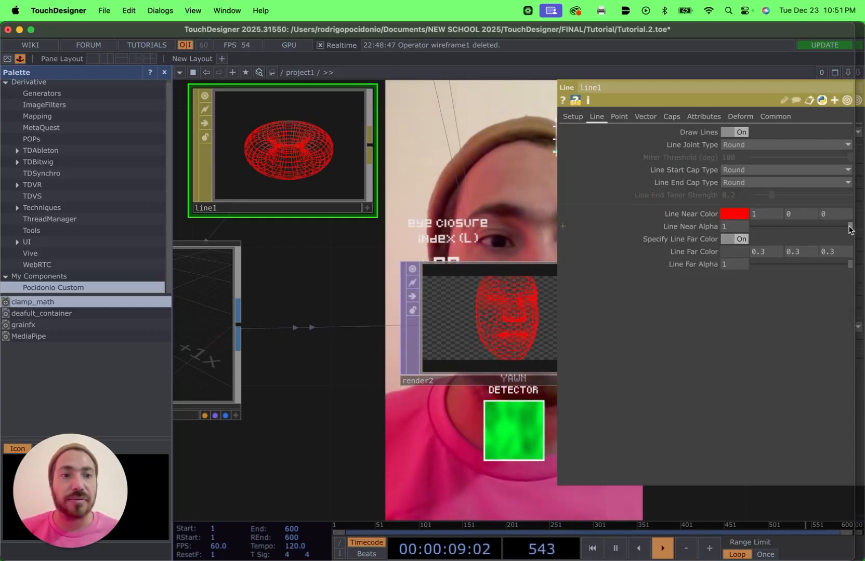
mouse_move(849, 229)
mouse_down()
mouse_move(788, 228)
mouse_move(851, 227)
mouse_up()
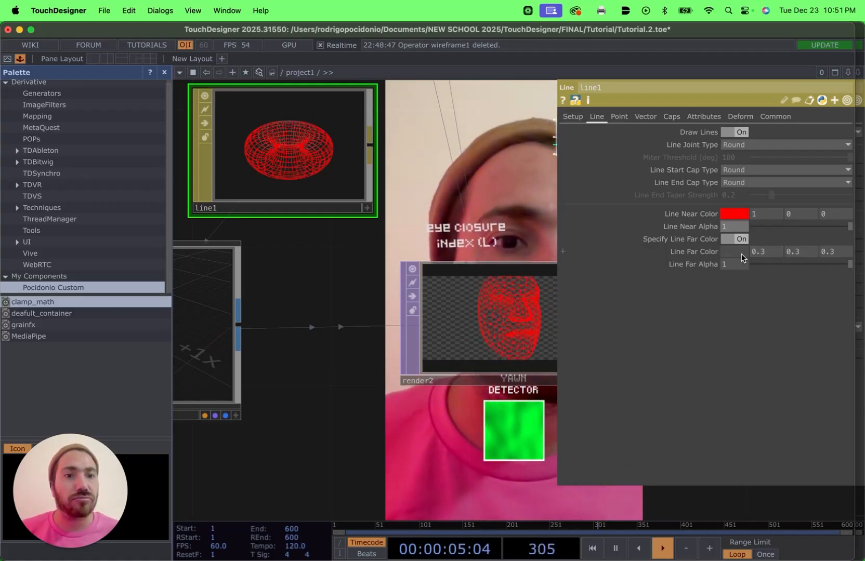
middle_click(704, 252)
middle_drag(704, 252, 419, 539)
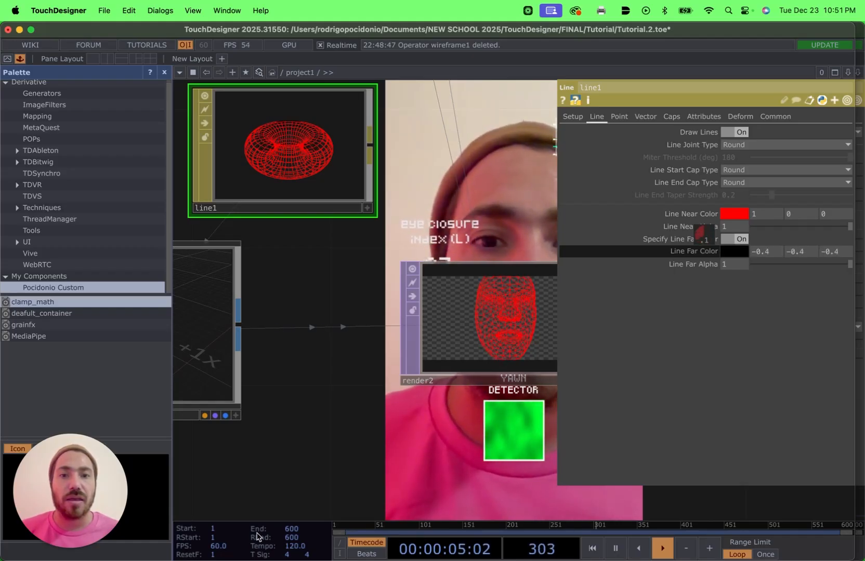
middle_drag(257, 533, 220, 531)
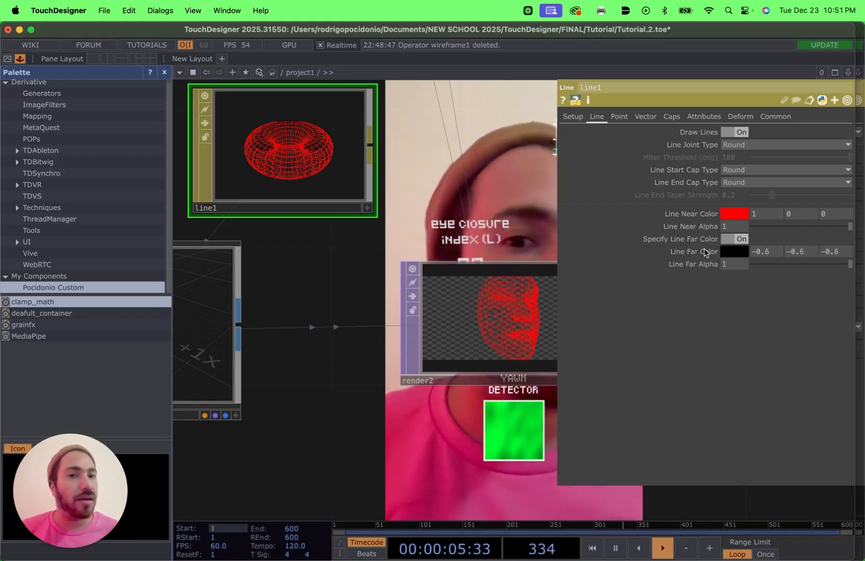
Turn on Draw Points for line1 and set the Point Size Multiplier to 2.21.
click(618, 118)
click(741, 133)
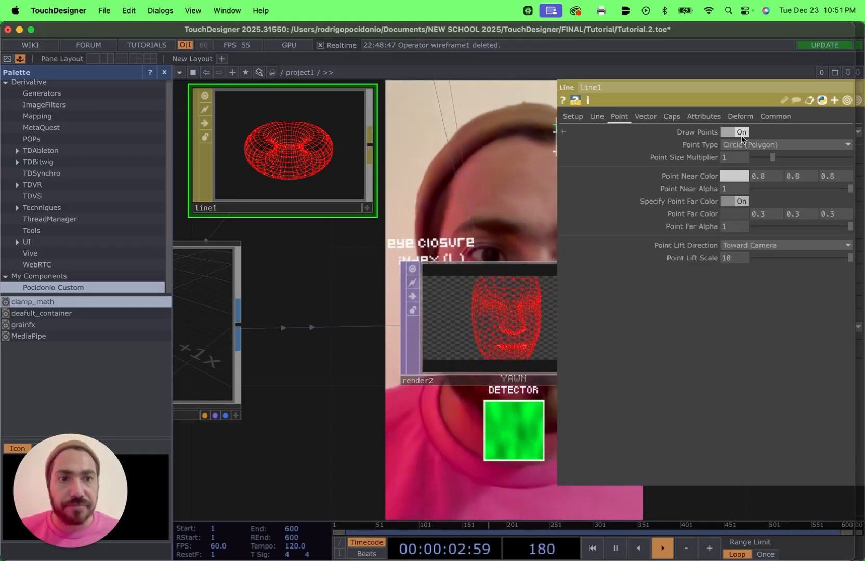
drag(778, 156, 801, 167)
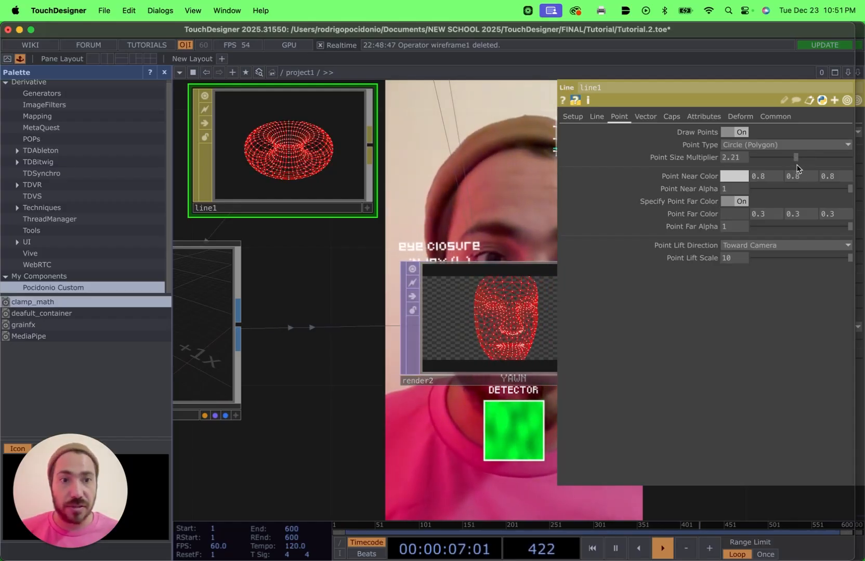
Set line1's Point Near Color to green (0, 1, 0.17647) and the Point Size Multiplier to 2.29.
click(732, 177)
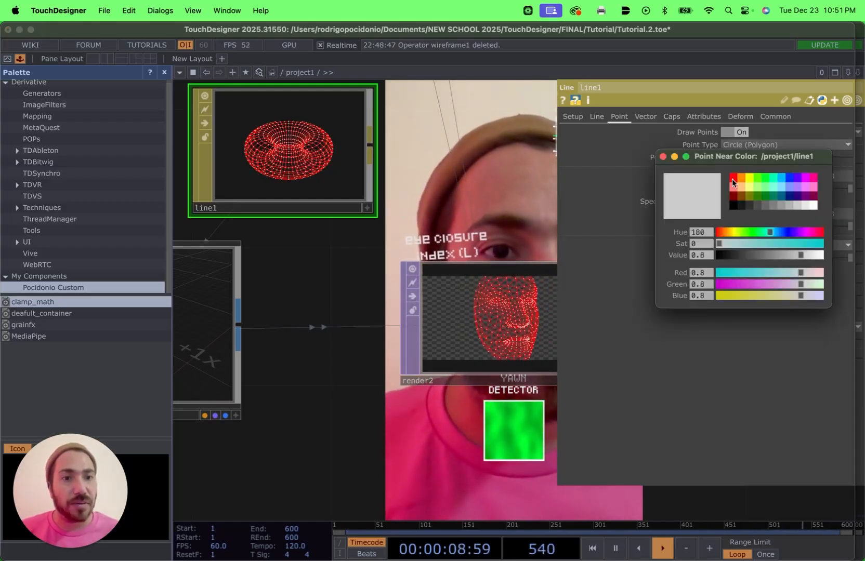
click(761, 177)
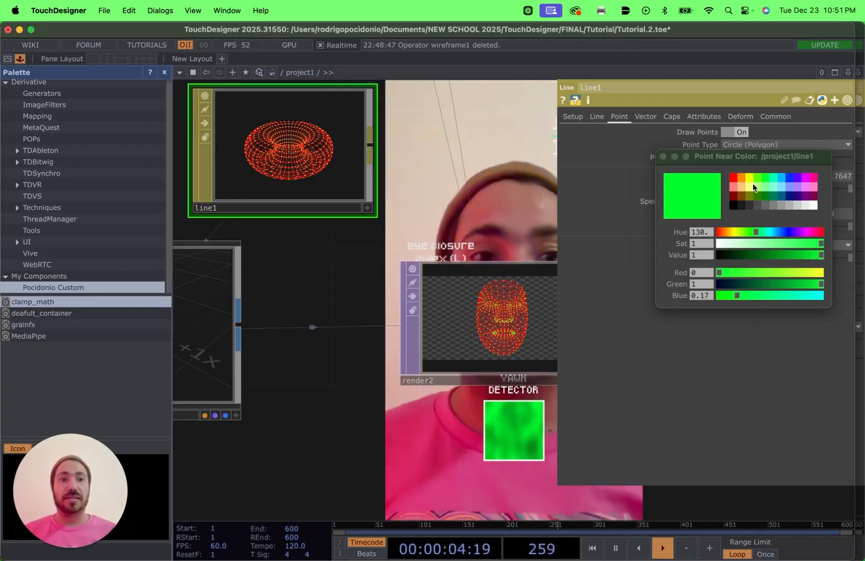
click(662, 157)
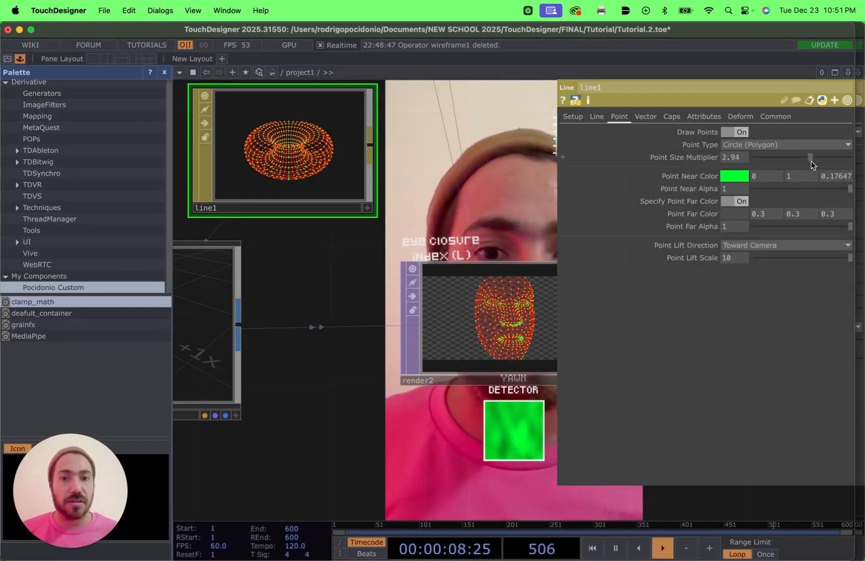
drag(811, 162, 800, 167)
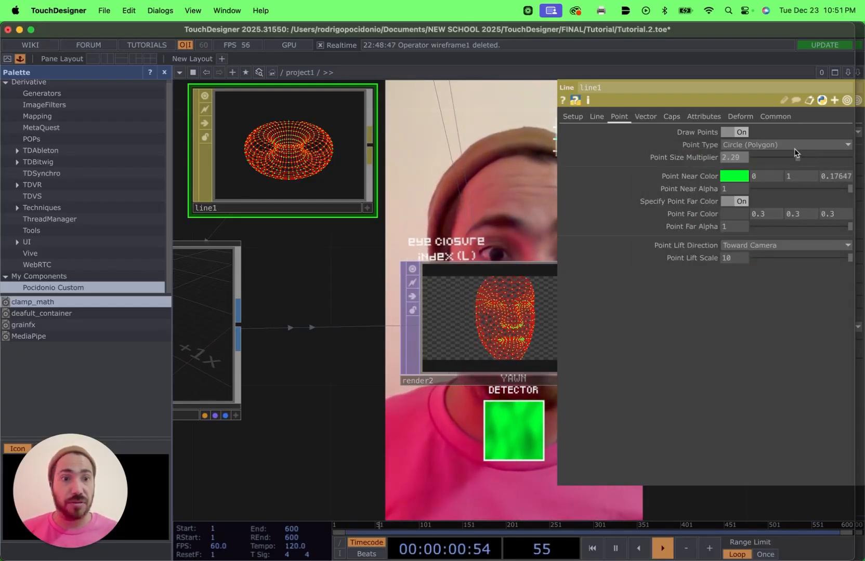
Set line1's Point Type to Circle (Sprite) and the Point Size Multiplier to 1.74.
click(787, 145)
click(755, 167)
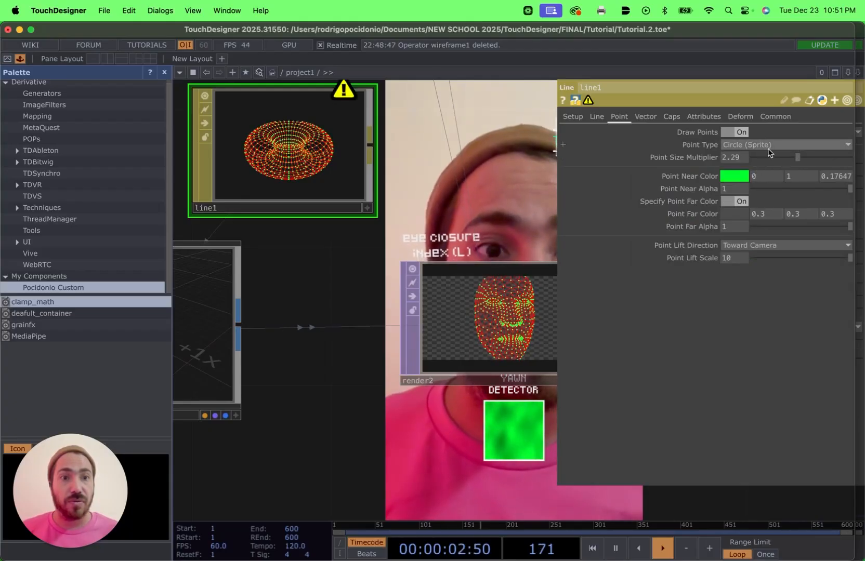
drag(778, 158, 789, 162)
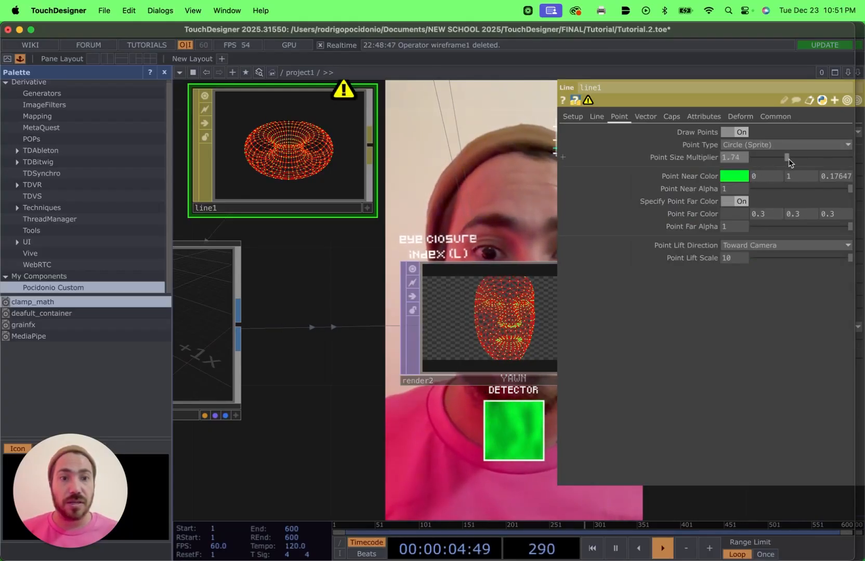
Try Sphere and Cone as line1's Point Type and return it to Circle (Sprite).
click(778, 146)
click(758, 185)
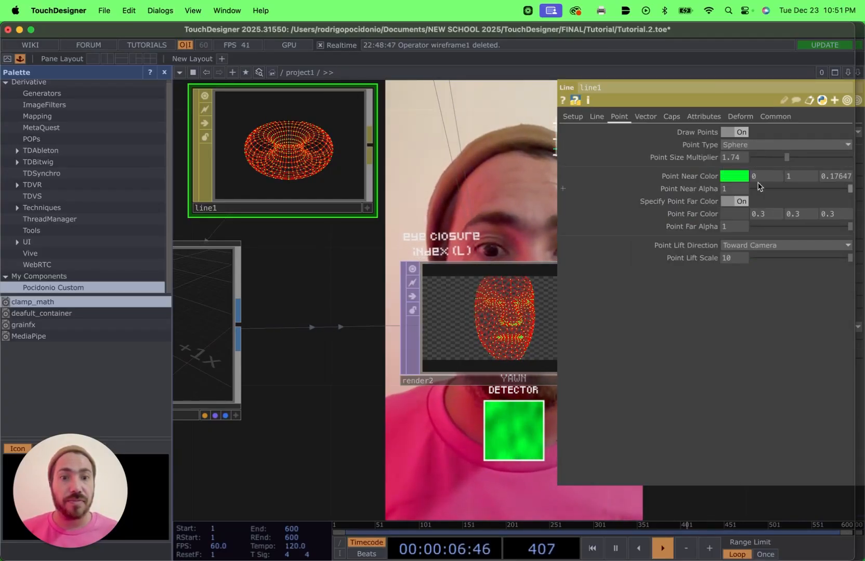
click(758, 144)
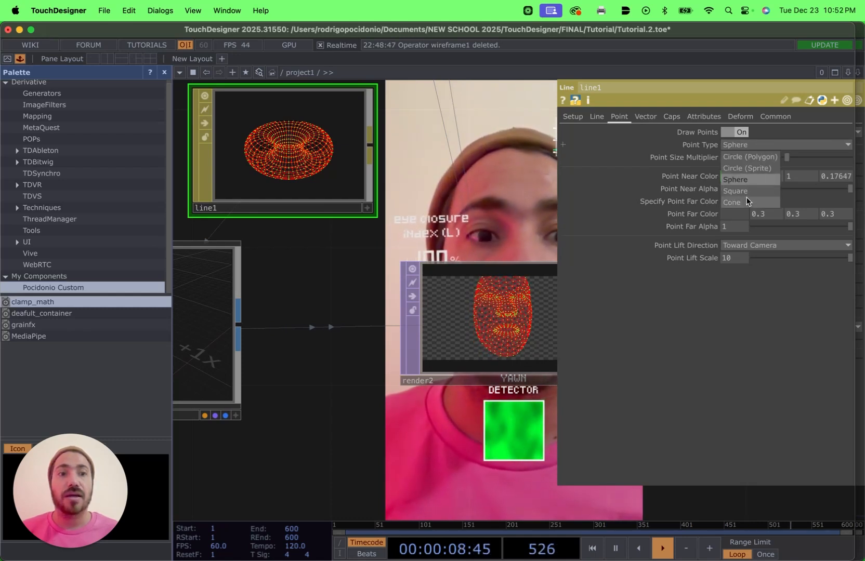
click(738, 202)
click(754, 146)
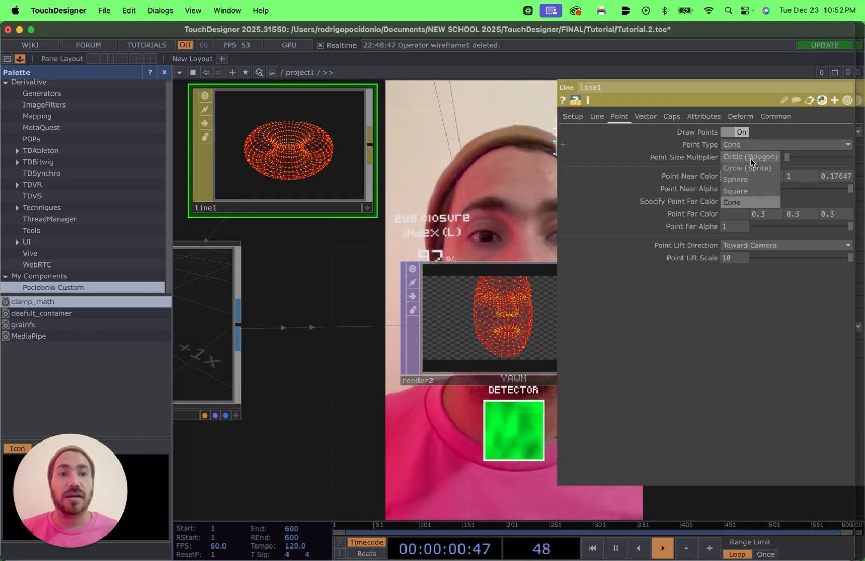
click(778, 165)
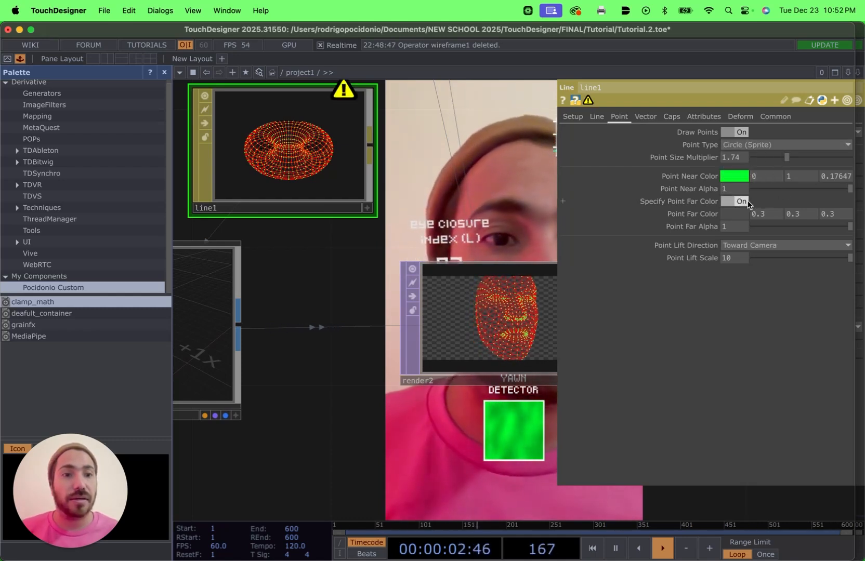
Set line1's Point Lift Direction to Along Normal.
click(771, 245)
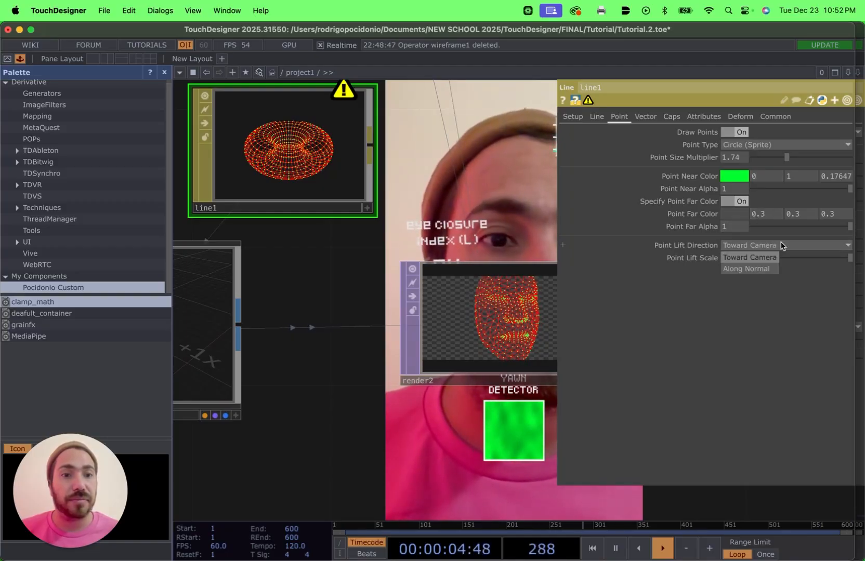
click(748, 267)
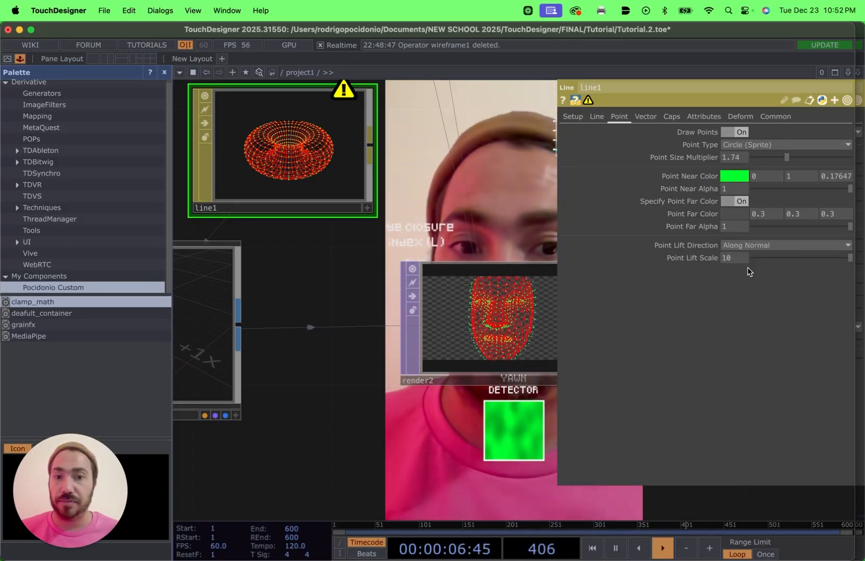
Set line1's Point Lift Direction to Toward Camera with the Point Lift Scale at 10.
click(762, 246)
click(760, 259)
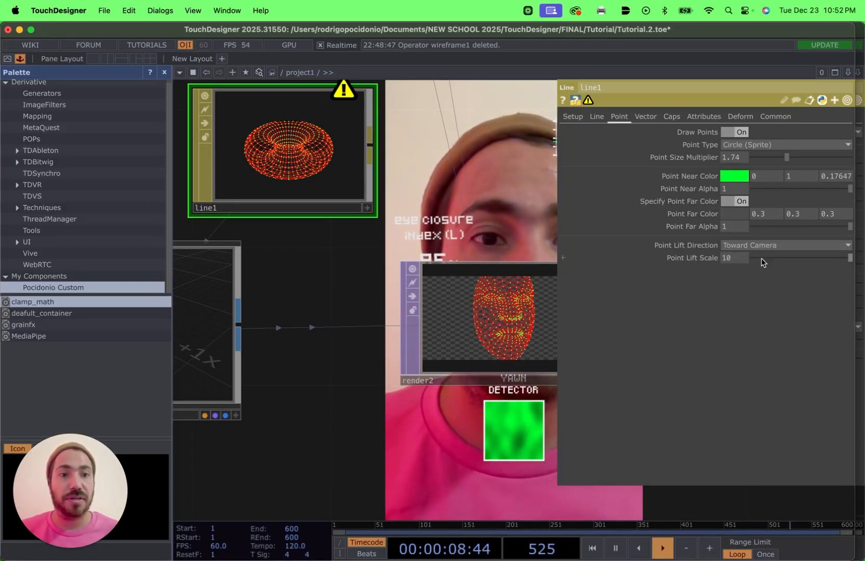
mouse_move(850, 258)
mouse_down()
mouse_move(767, 259)
mouse_move(857, 259)
mouse_up()
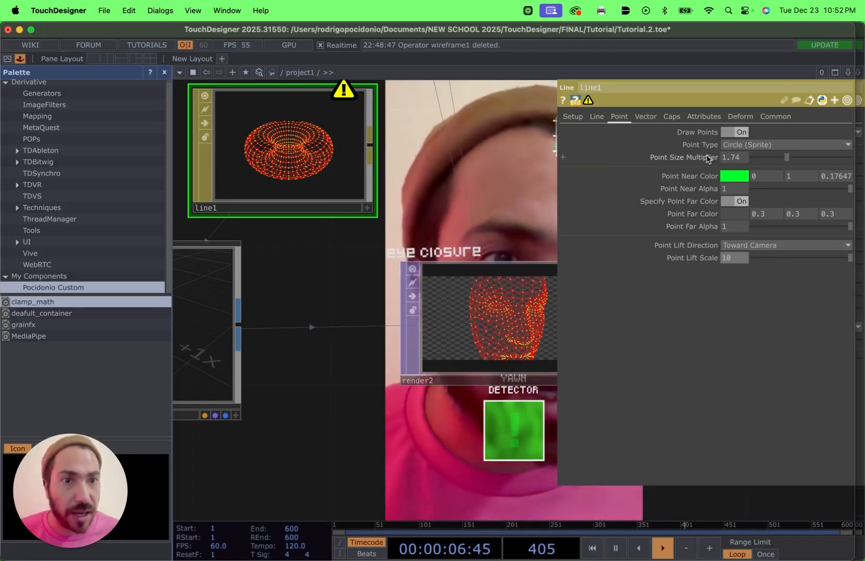
Try Draw Vectors on line1 and switch it back off.
click(654, 119)
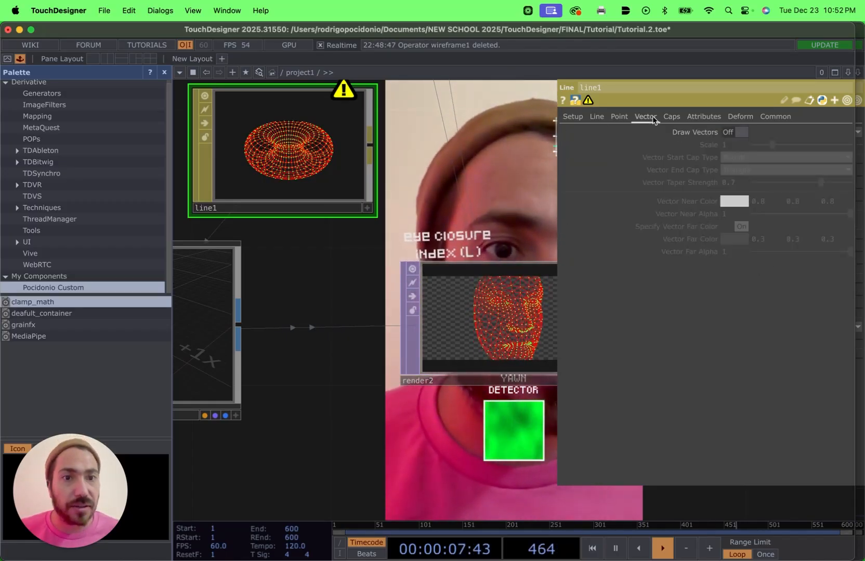
click(741, 133)
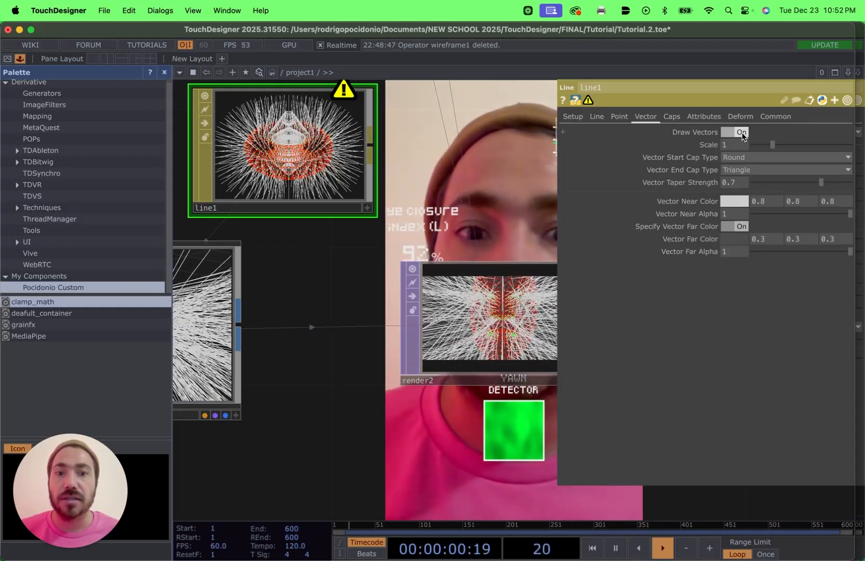
click(741, 133)
Try different round and square cap widths and heights on line1, and undo the cap changes.
click(674, 118)
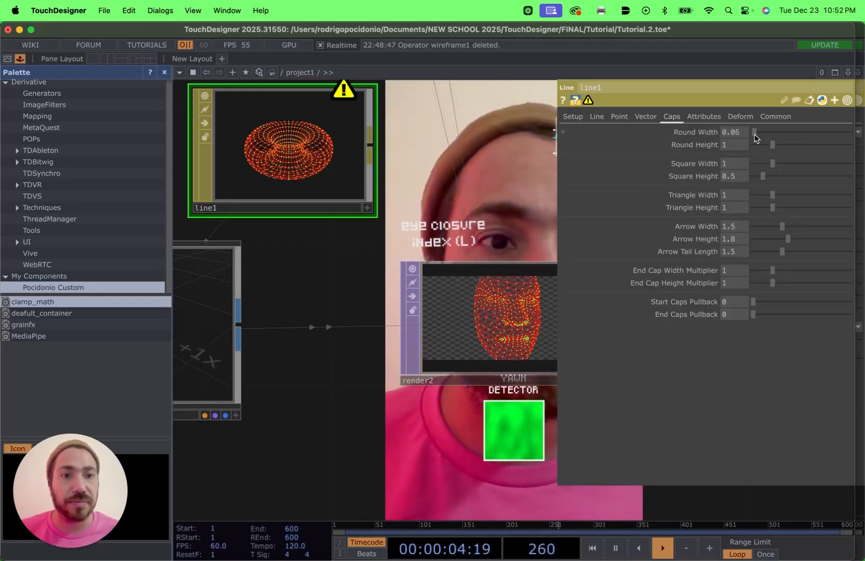
drag(754, 133, 825, 165)
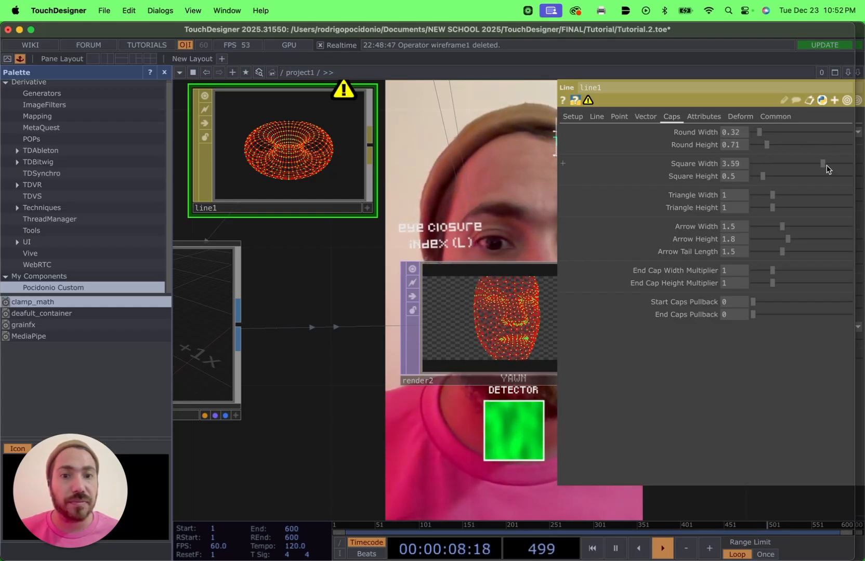
drag(771, 176, 806, 179)
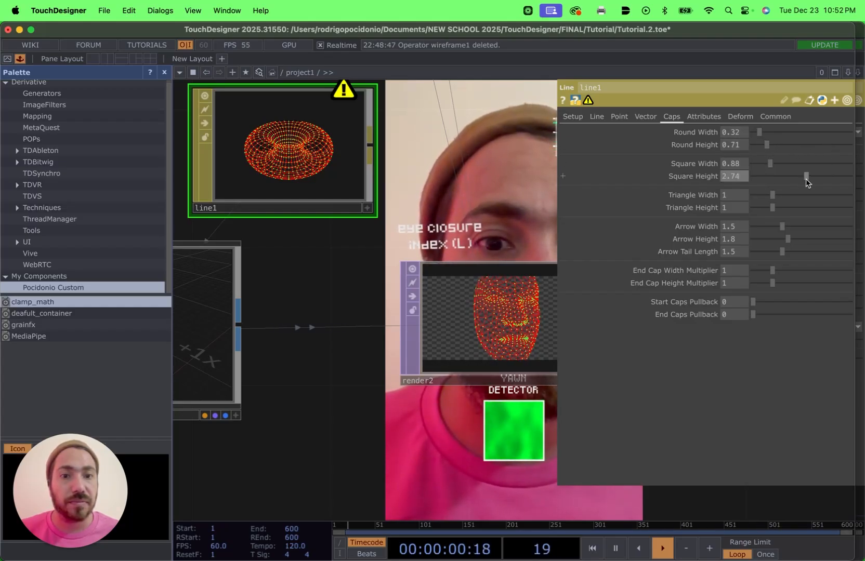
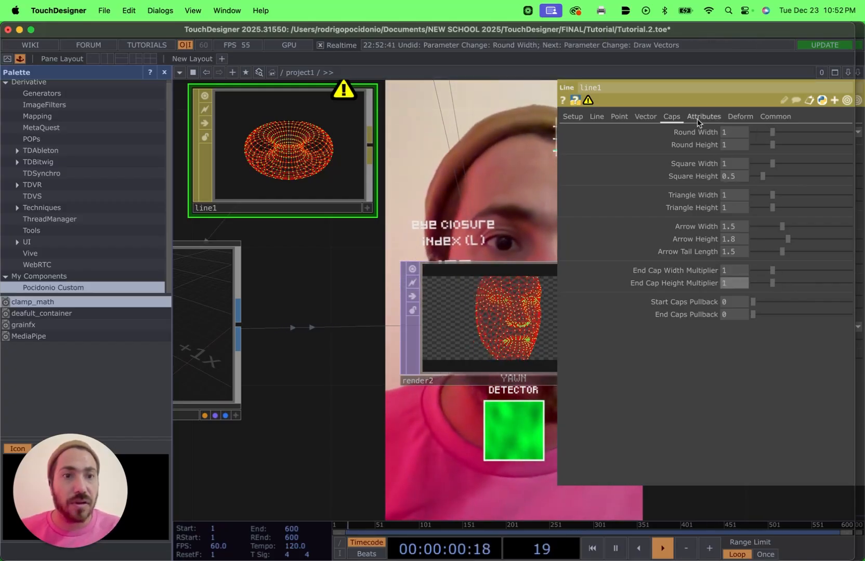
Review line1's attribute, deform, common and setup parameters, switching Deform on and off again.
click(721, 117)
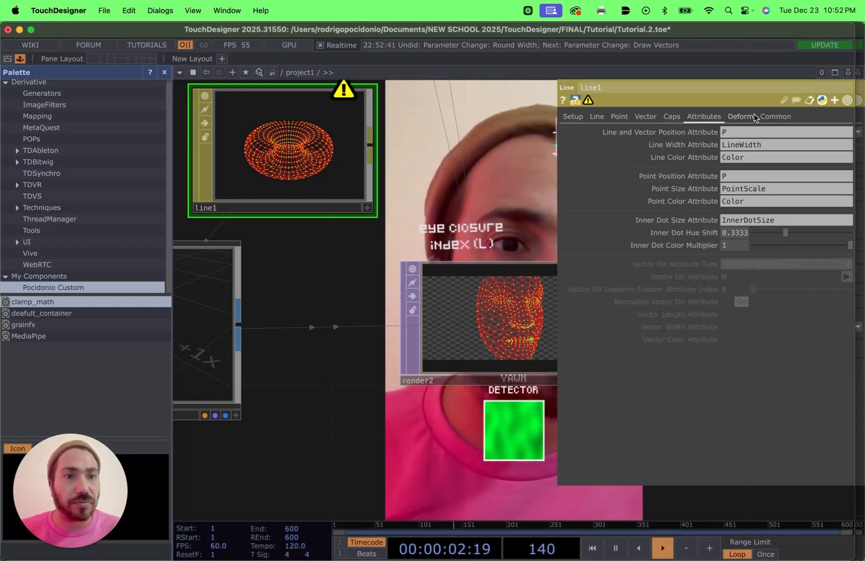
click(753, 117)
click(745, 134)
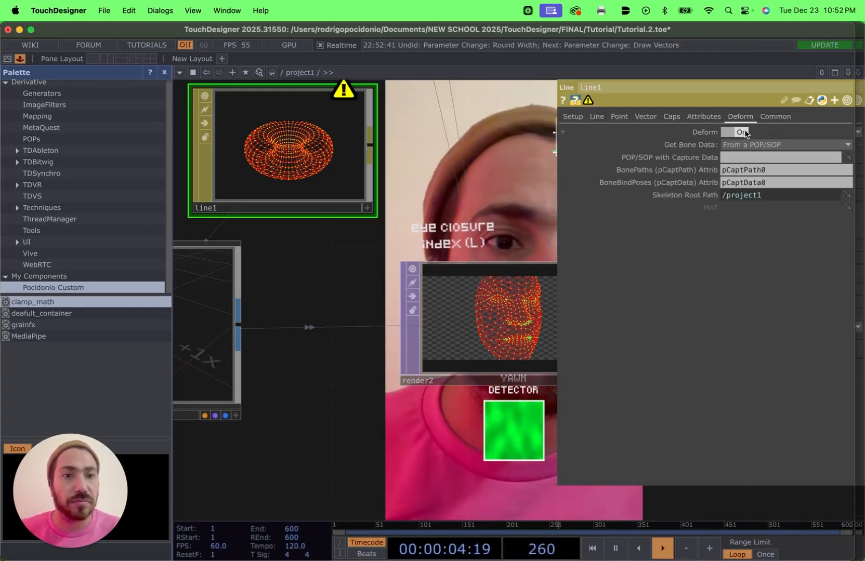
click(744, 133)
click(770, 118)
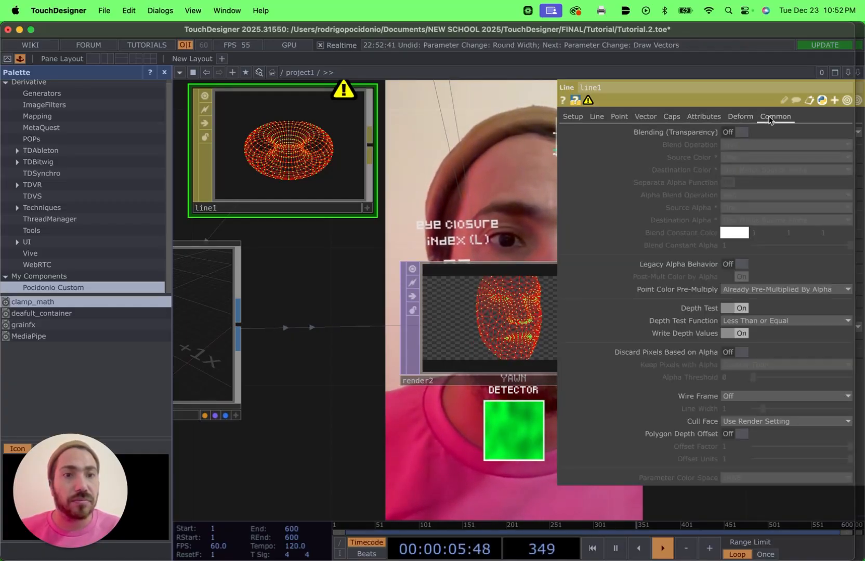
click(573, 118)
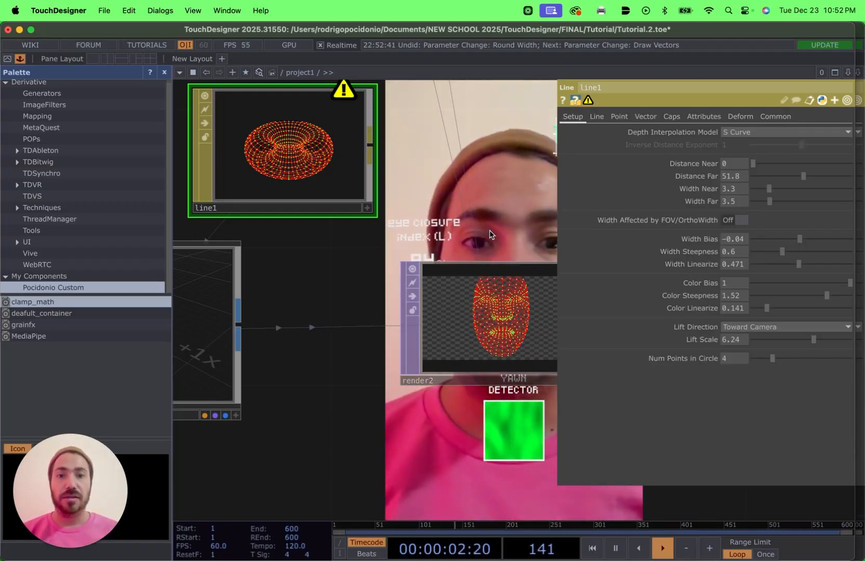
Check render2's resolution presets and set its Output Aspect to Use Input.
drag(493, 159, 402, 110)
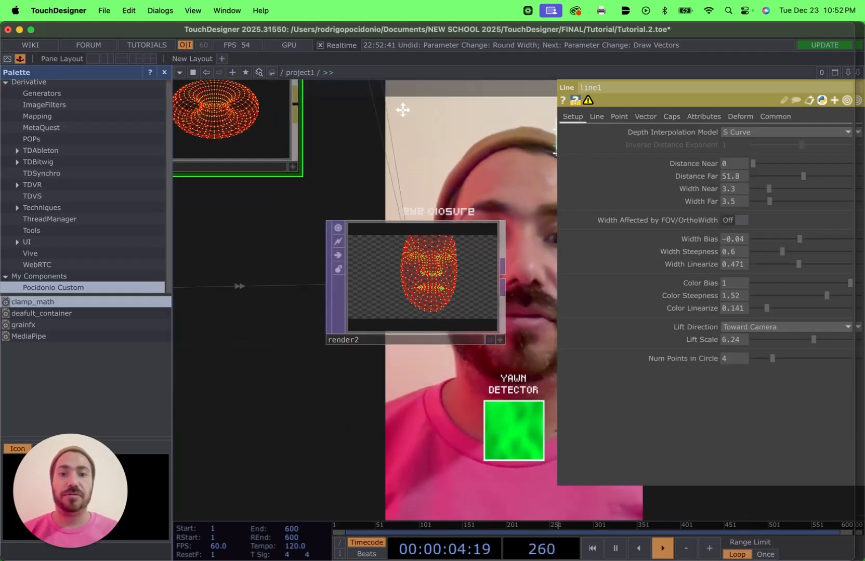
scroll(479, 177, down, 3)
drag(325, 298, 367, 296)
click(439, 266)
click(812, 116)
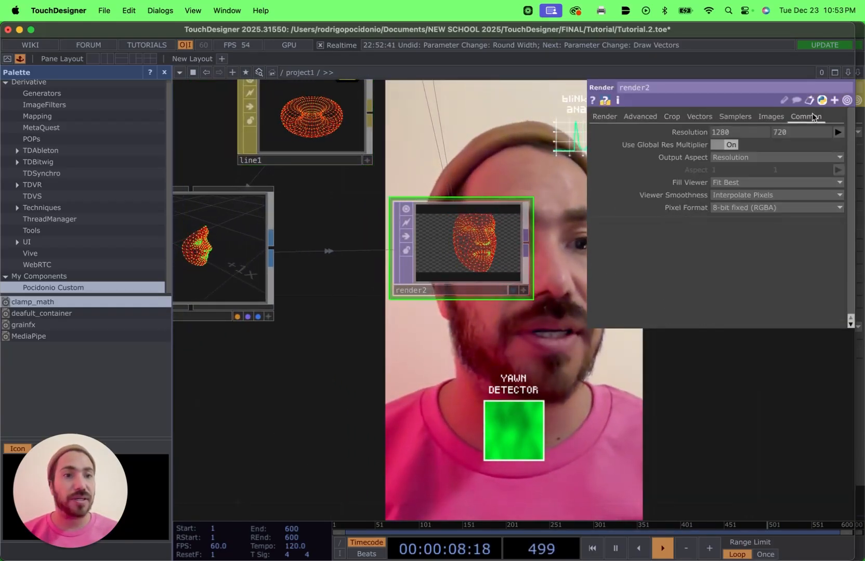
click(834, 132)
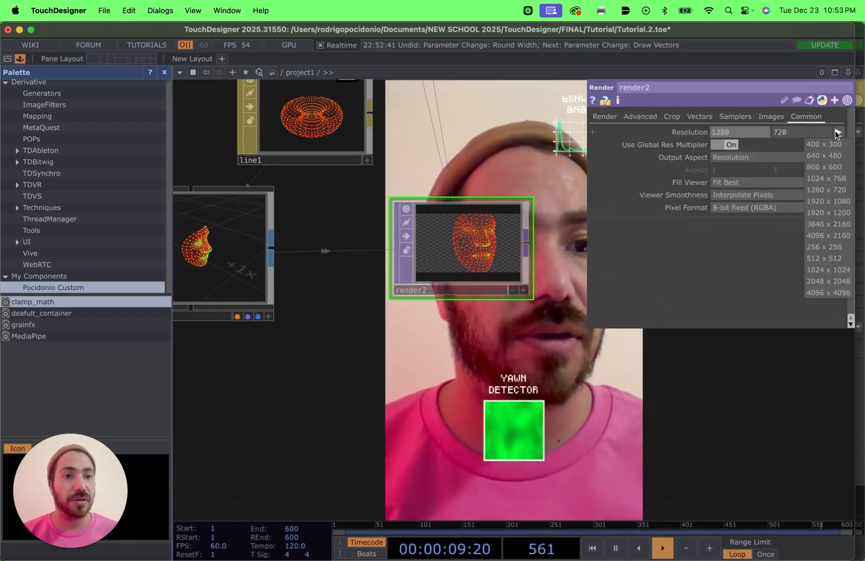
click(733, 282)
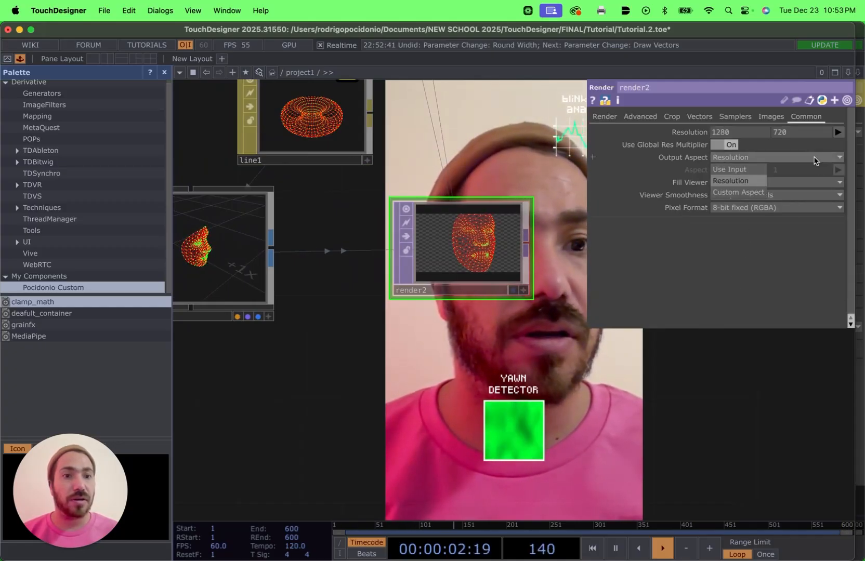
click(746, 173)
click(837, 132)
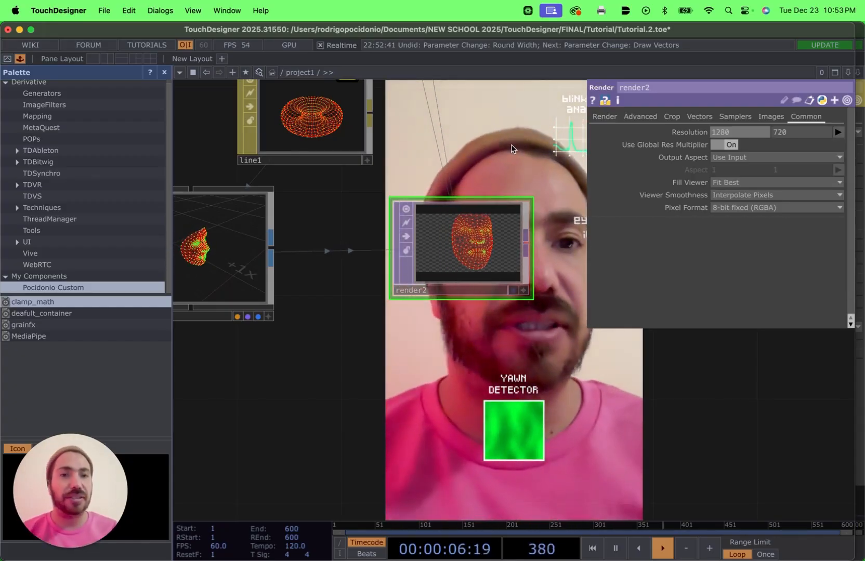
Move geo5 back from the camera by setting its Z translation to -0.9.
scroll(512, 146, down, 1)
scroll(511, 145, down, 3)
drag(412, 202, 444, 241)
click(322, 260)
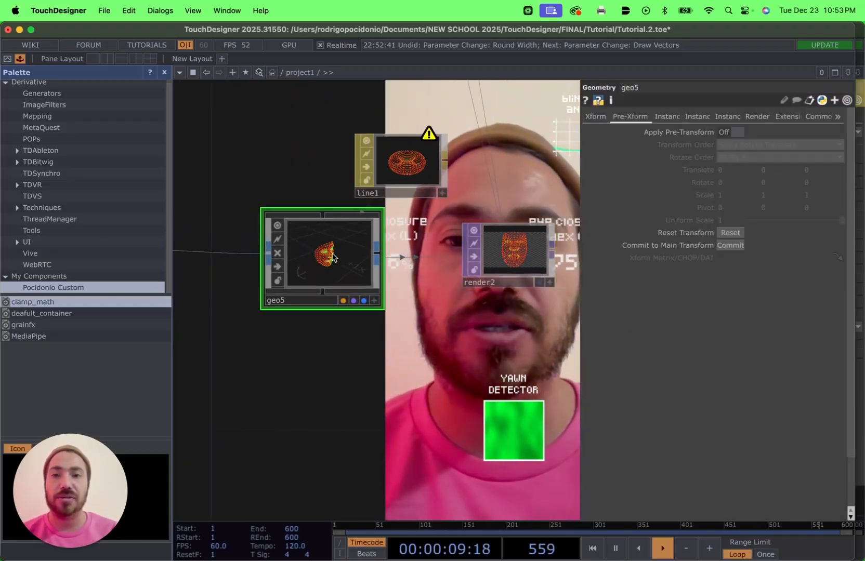
click(595, 116)
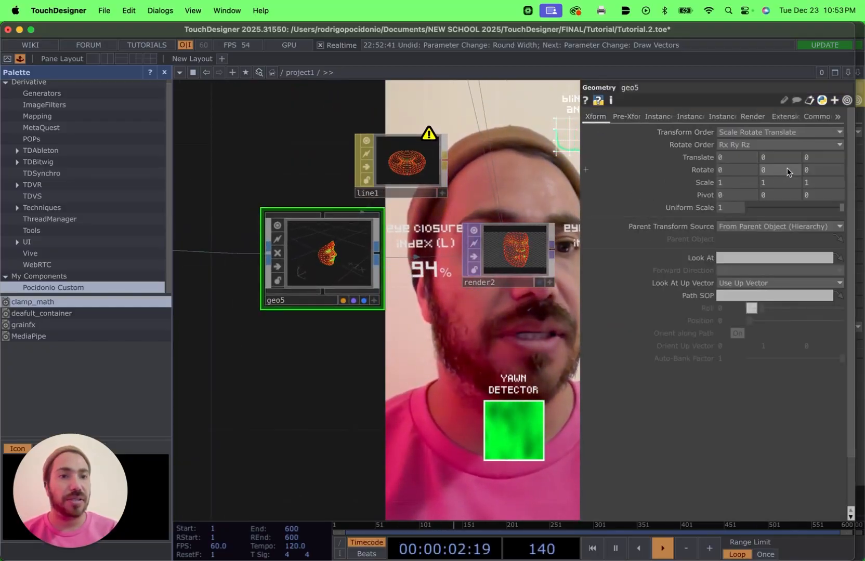
drag(815, 158, 819, 171)
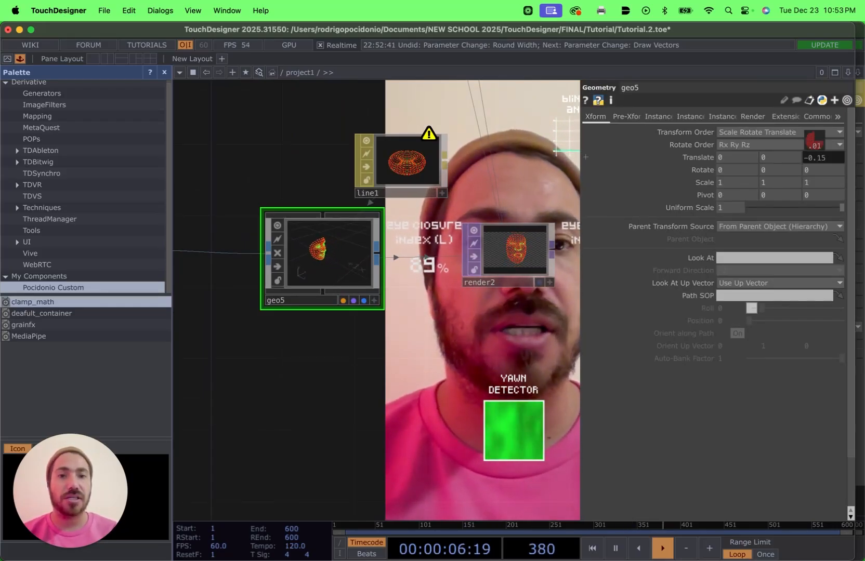
drag(814, 141, 812, 141)
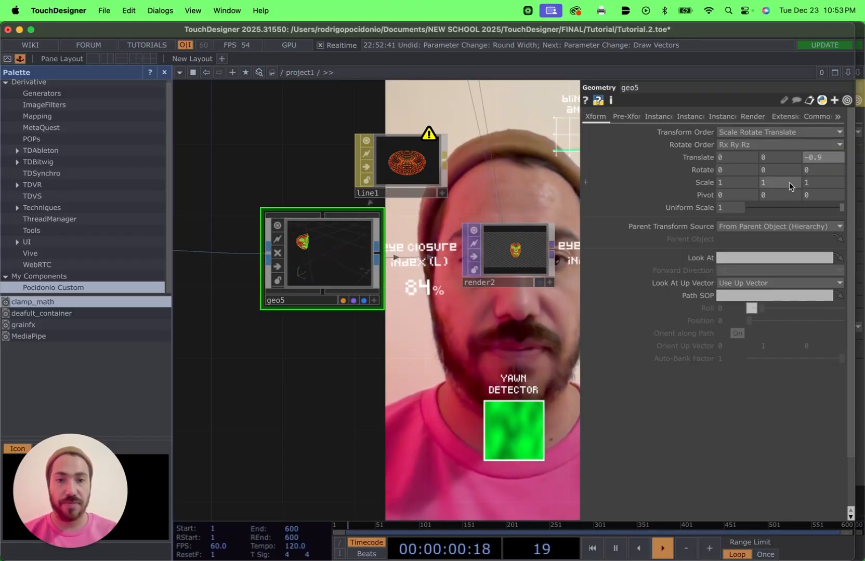
Inspect the smaller face mesh in render2 and reduce line1's Point Size Multiplier to 0.59.
scroll(492, 285, up, 3)
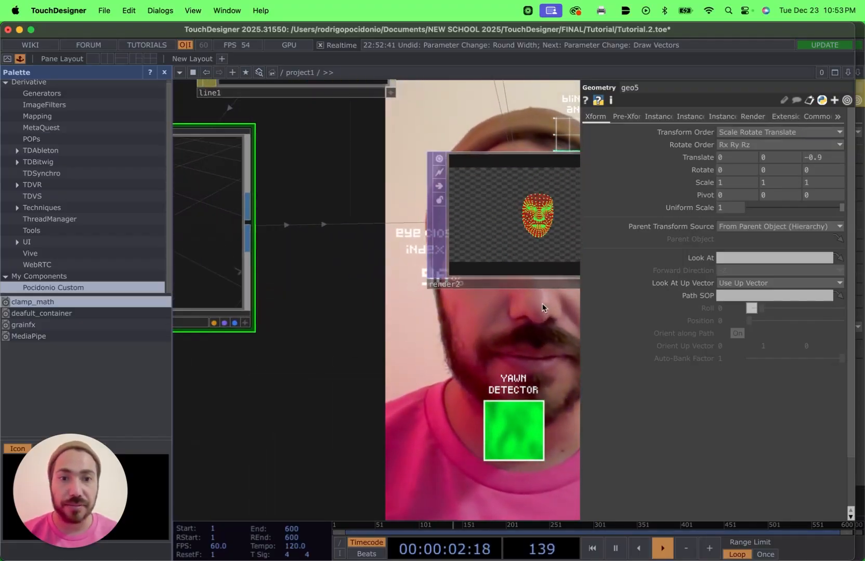
scroll(454, 302, up, 5)
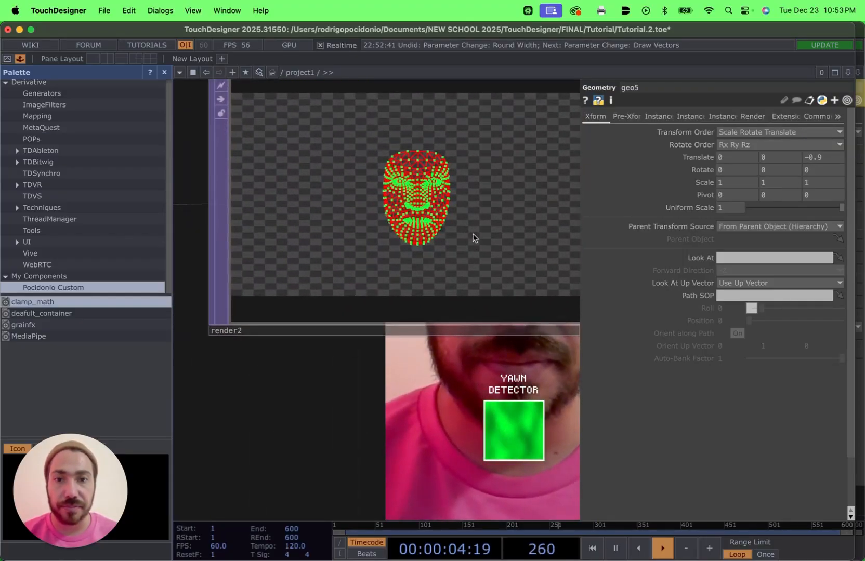
scroll(472, 235, down, 3)
scroll(495, 232, down, 3)
click(338, 109)
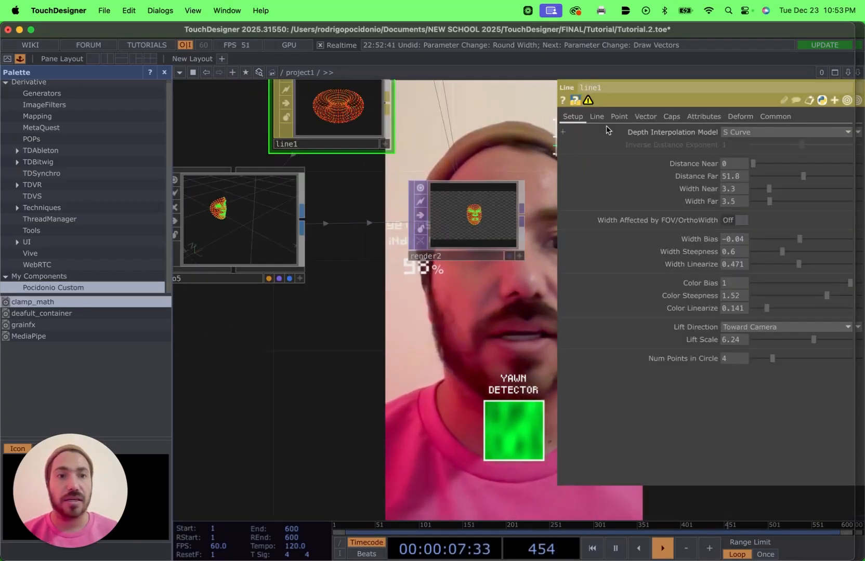
click(619, 116)
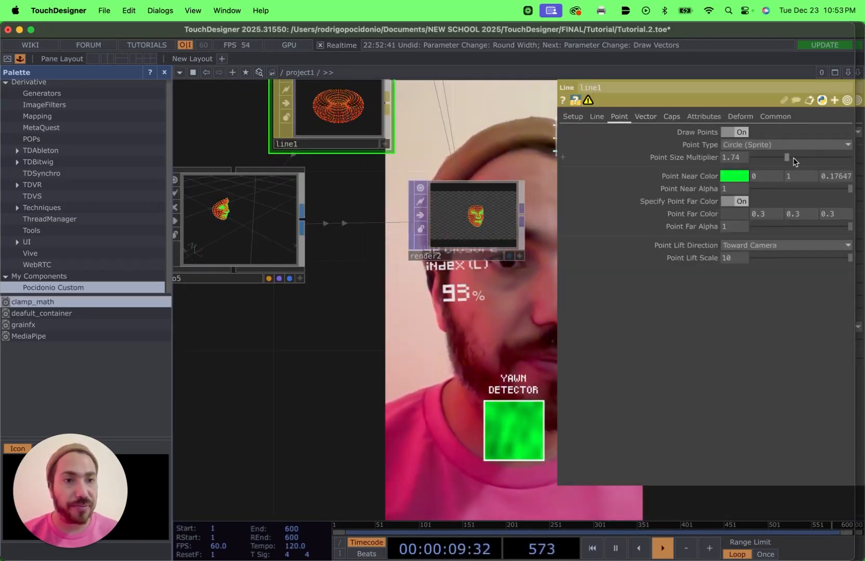
mouse_move(787, 158)
mouse_down()
mouse_move(764, 160)
mouse_move(772, 161)
mouse_up()
scroll(515, 285, up, 4)
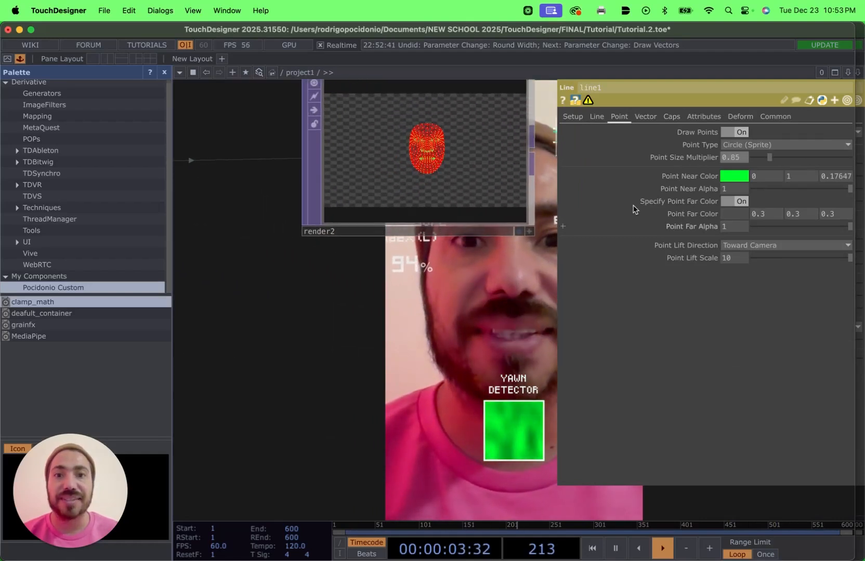
drag(770, 157, 748, 162)
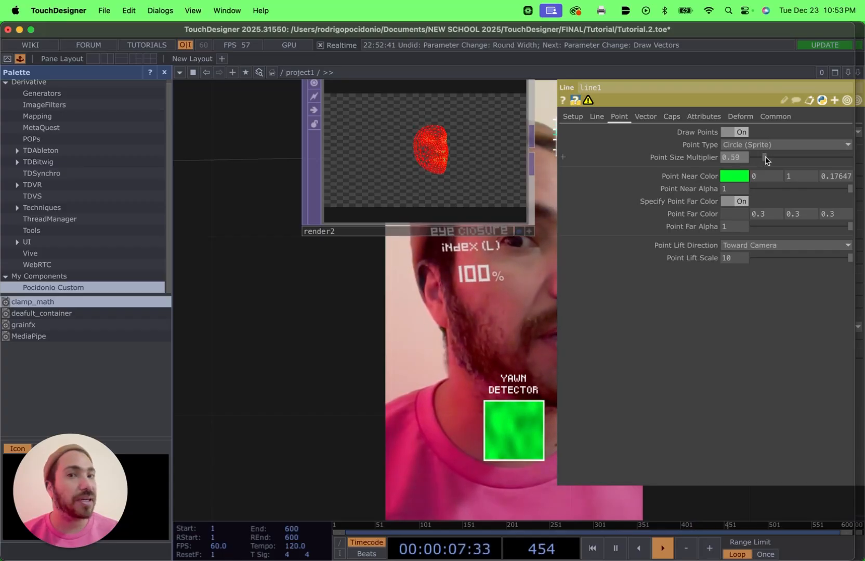
Set the Point Size Multiplier of the line1 material to 0.94.
drag(765, 157, 772, 157)
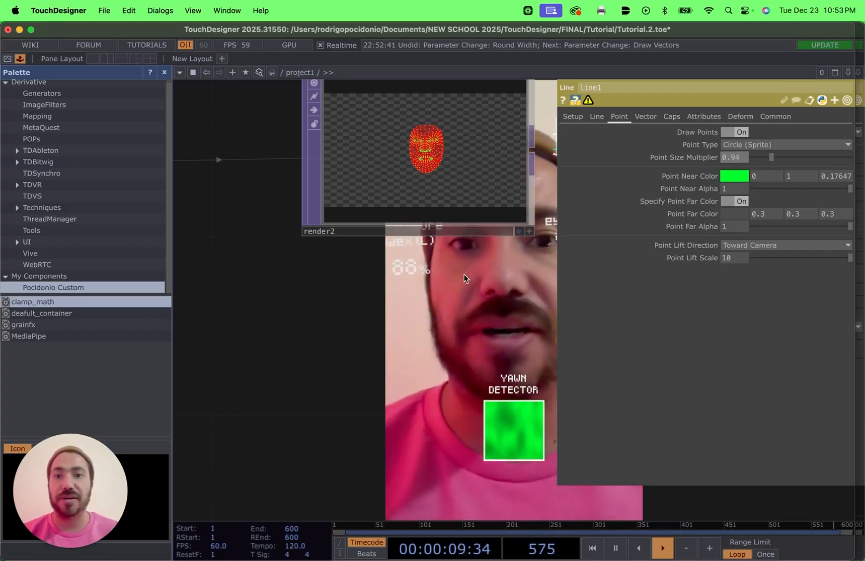
scroll(463, 273, down, 6)
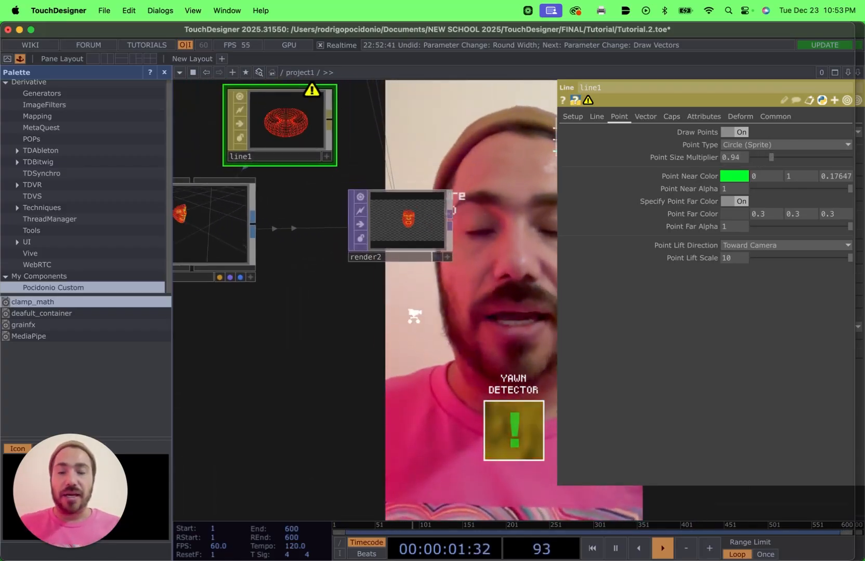
scroll(414, 315, down, 3)
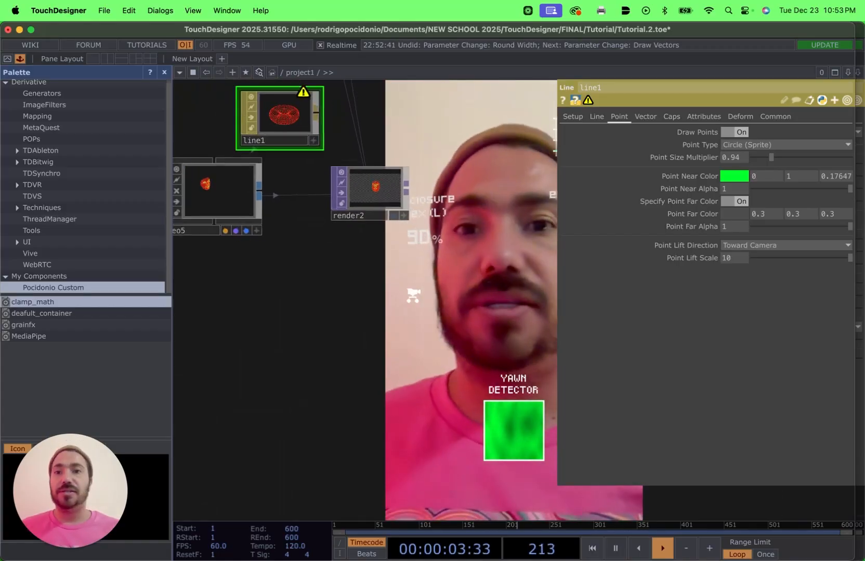
scroll(359, 296, down, 4)
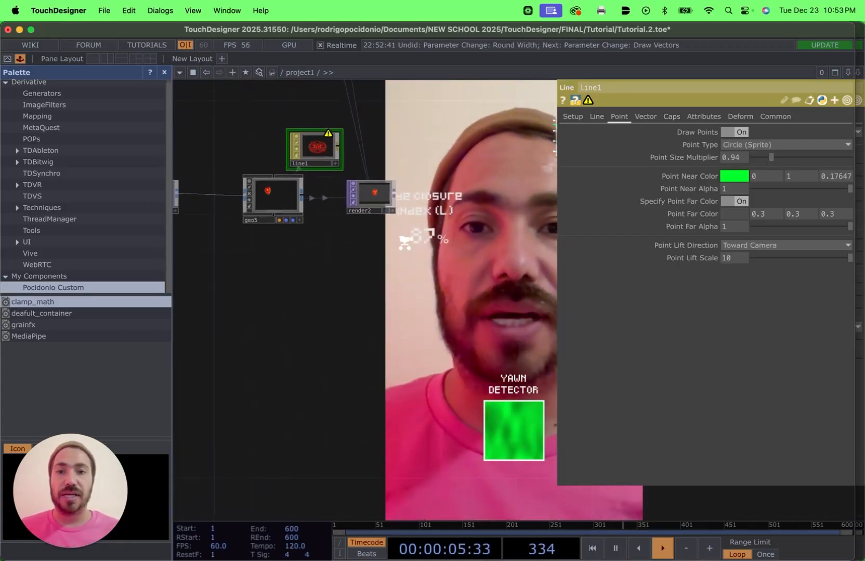
scroll(393, 198, down, 1)
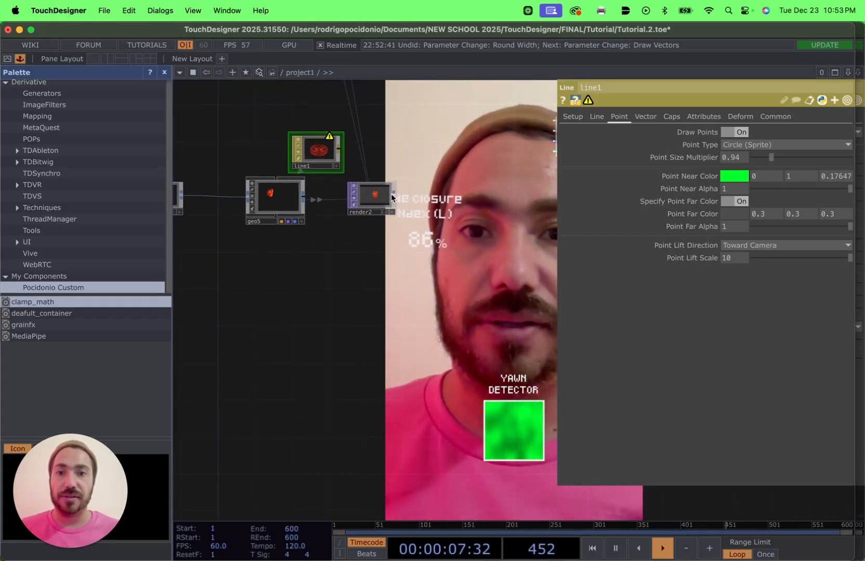
right_click(394, 198)
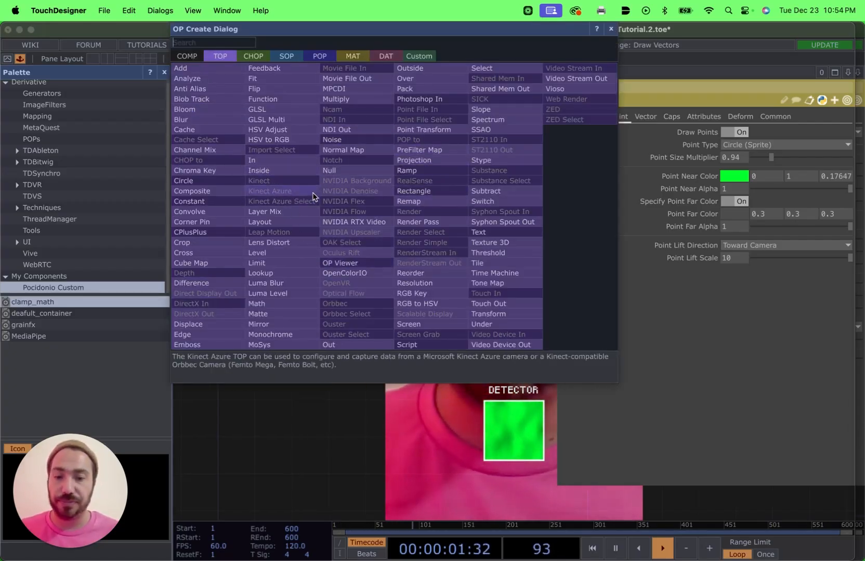
text(n)
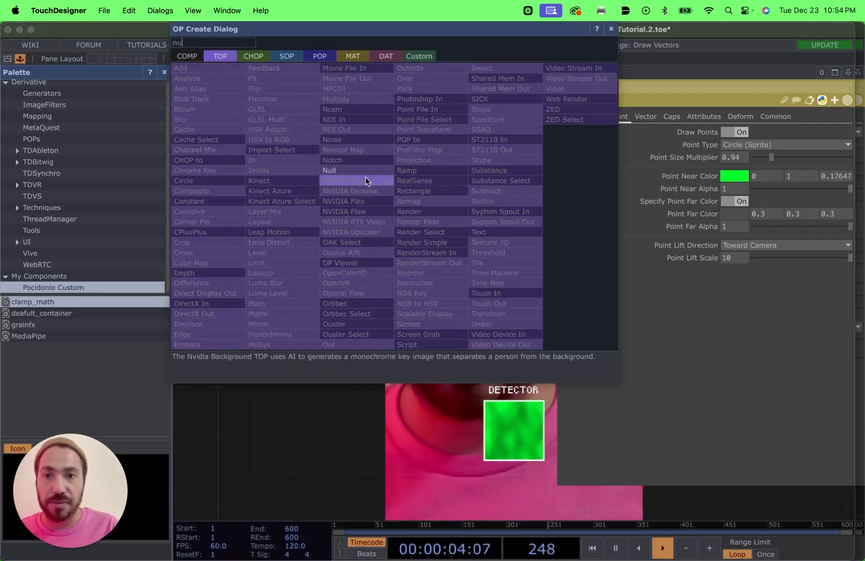
text(u)
key(Return)
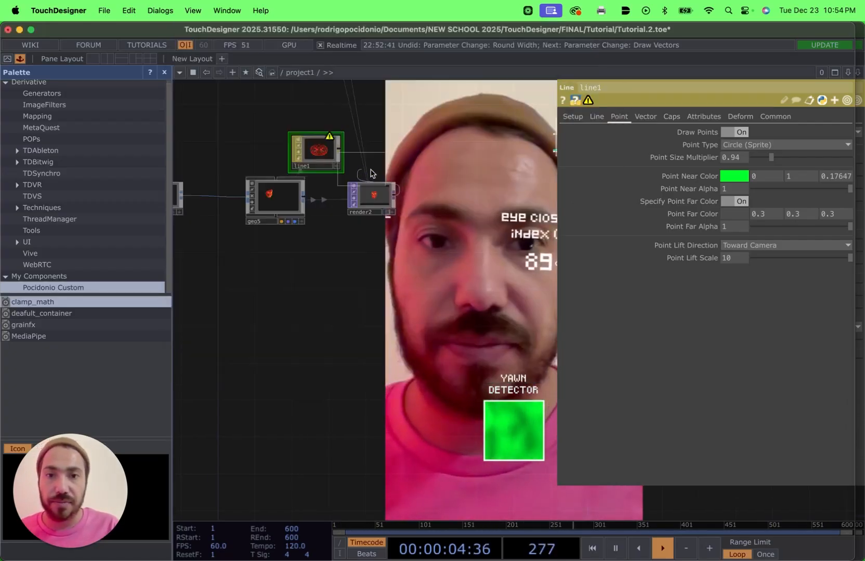
click(502, 210)
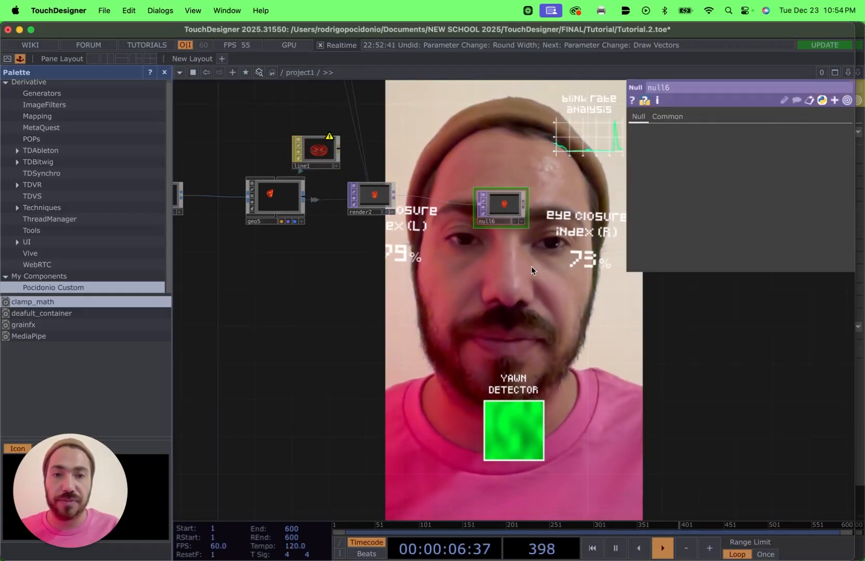
drag(531, 266, 419, 258)
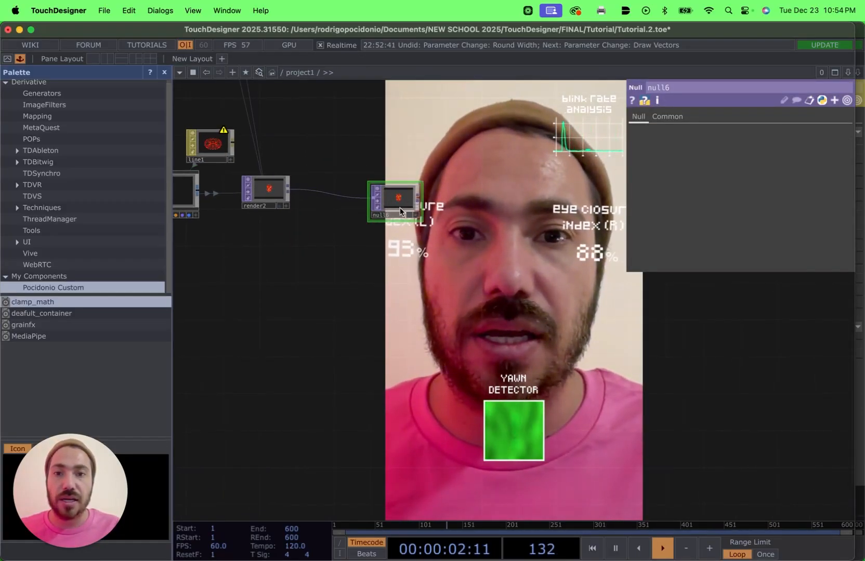
key(Delete)
Add a Fit TOP after render2 and set its output resolution to Parent Panel Size.
right_click(289, 193)
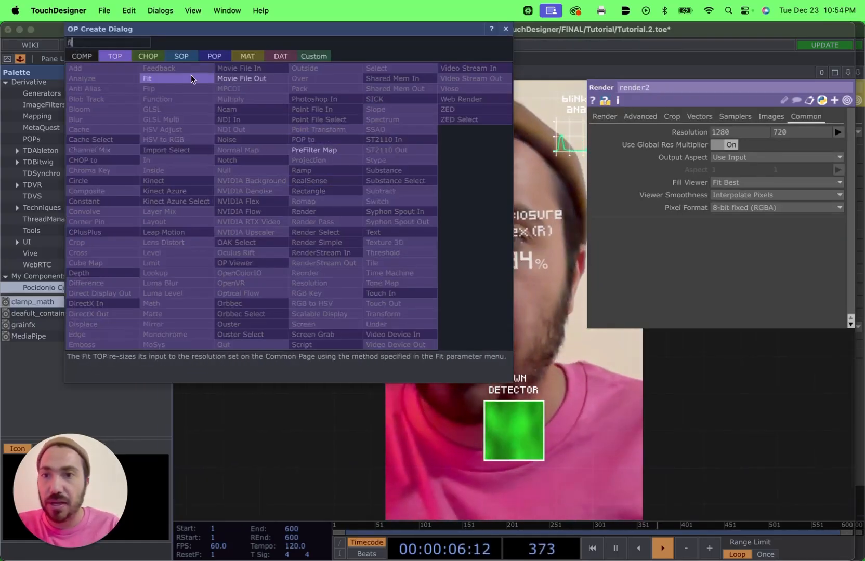
click(174, 79)
click(377, 210)
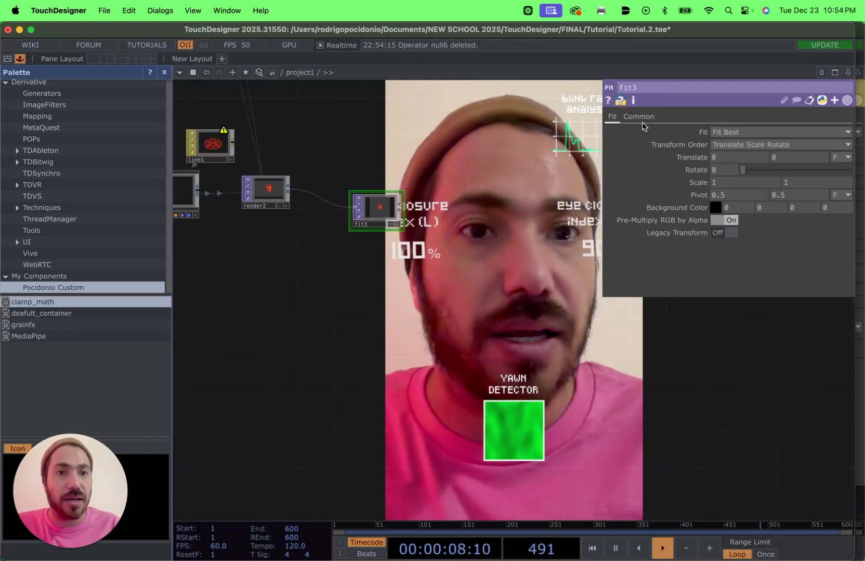
click(639, 116)
click(847, 132)
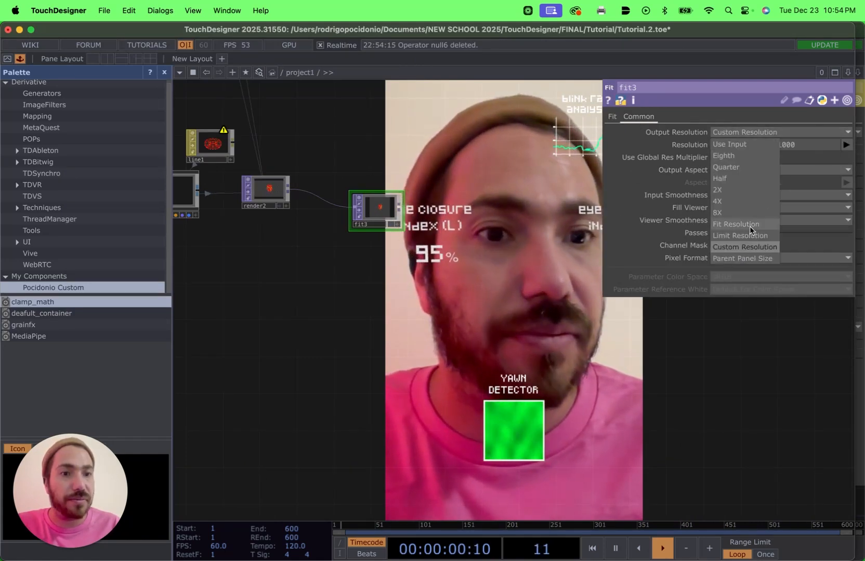
click(743, 257)
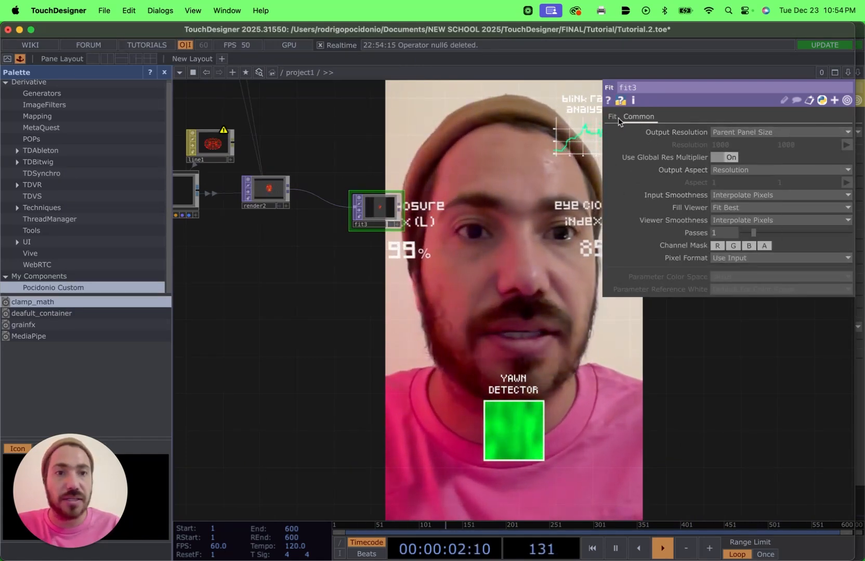
click(612, 117)
Examine how the rendered face mesh sits within the fit3 preview compared with render2.
scroll(380, 244, up, 5)
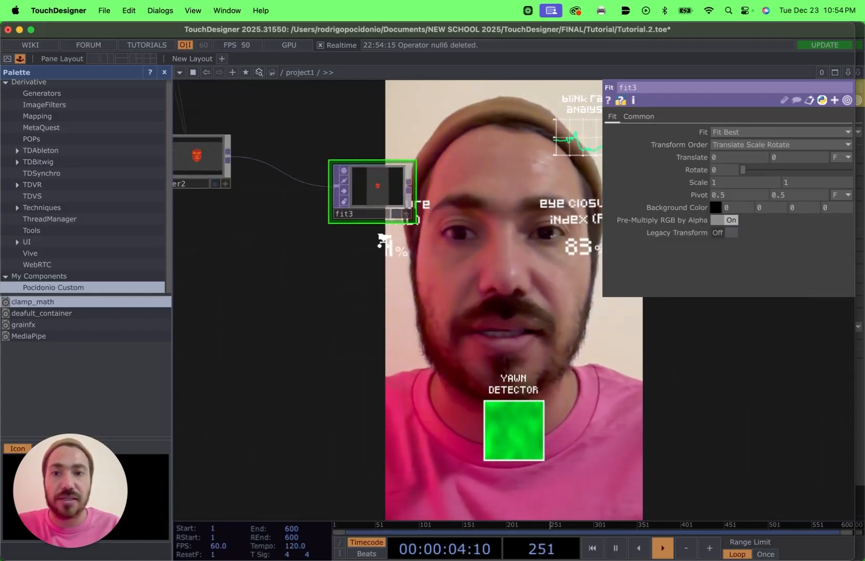
scroll(377, 204, up, 3)
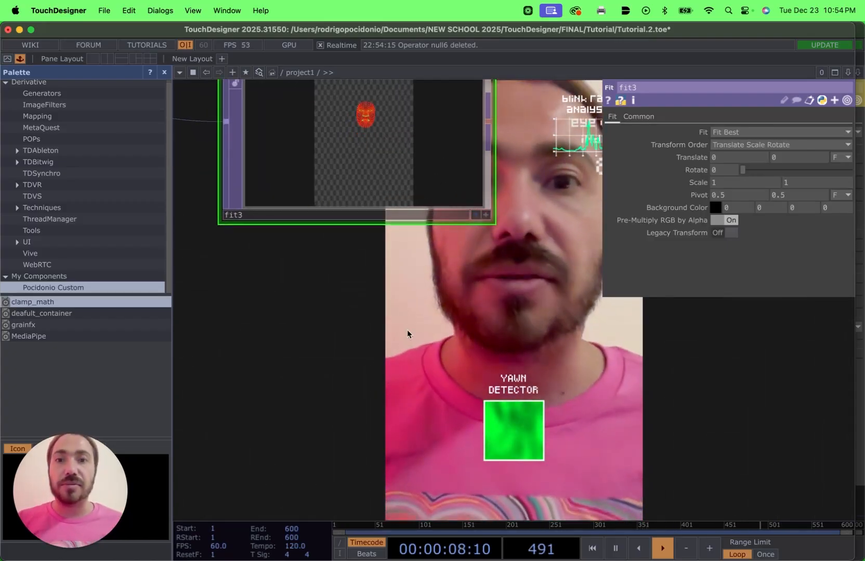
scroll(407, 333, down, 3)
scroll(407, 333, down, 2)
drag(444, 328, 540, 277)
scroll(404, 349, up, 4)
drag(502, 238, 455, 259)
scroll(416, 257, down, 4)
drag(378, 260, 457, 297)
scroll(341, 264, down, 4)
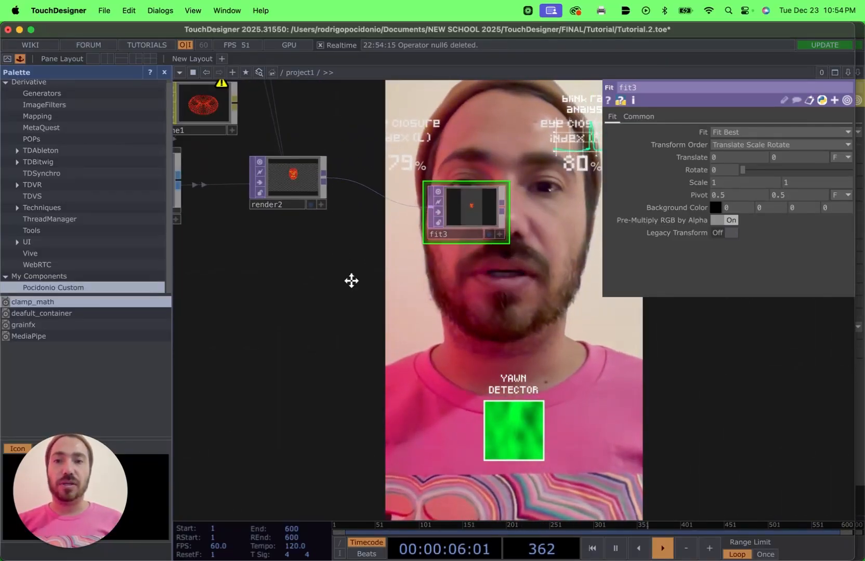
drag(351, 282, 408, 269)
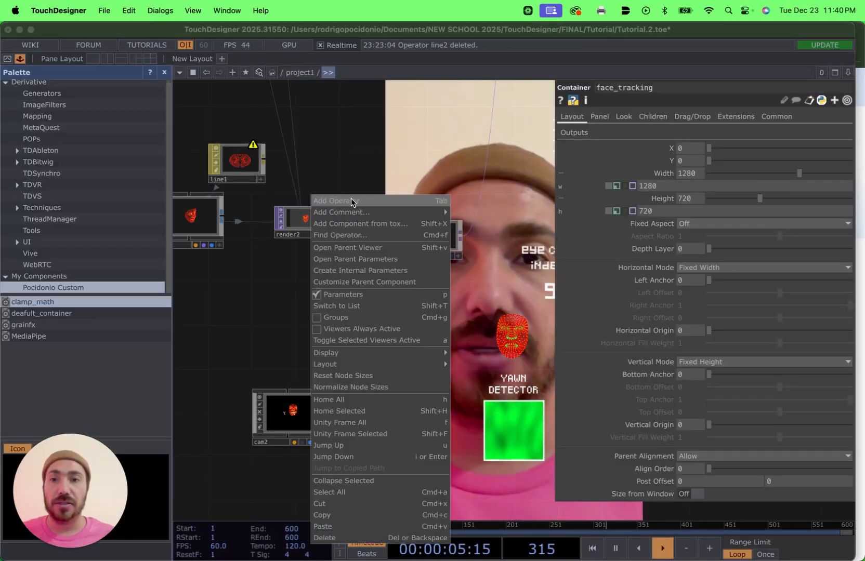
Add a Box POP in the empty network area between render2 and cam2.
click(351, 200)
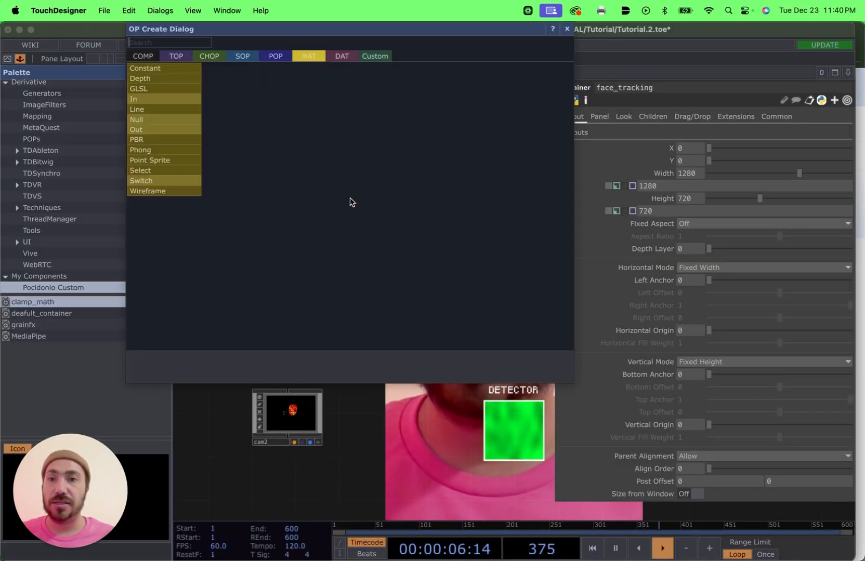
click(276, 56)
text(box)
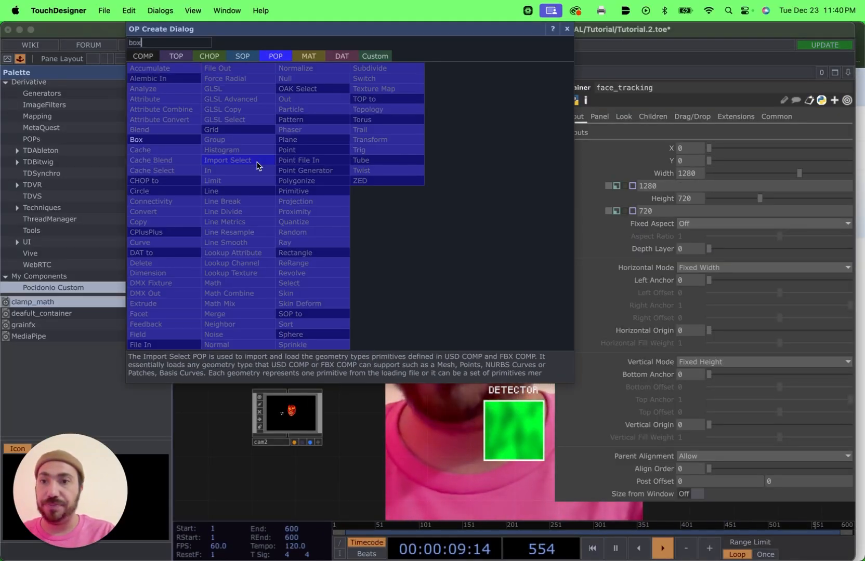
click(152, 140)
click(326, 318)
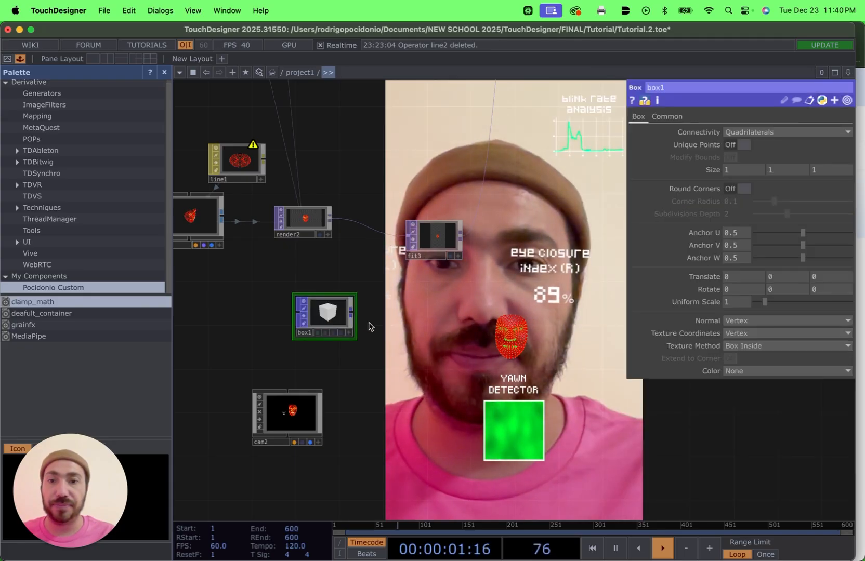
drag(355, 323, 289, 322)
Connect a new Geometry COMP to the output of box1 and move cam2 farther below them.
right_click(286, 316)
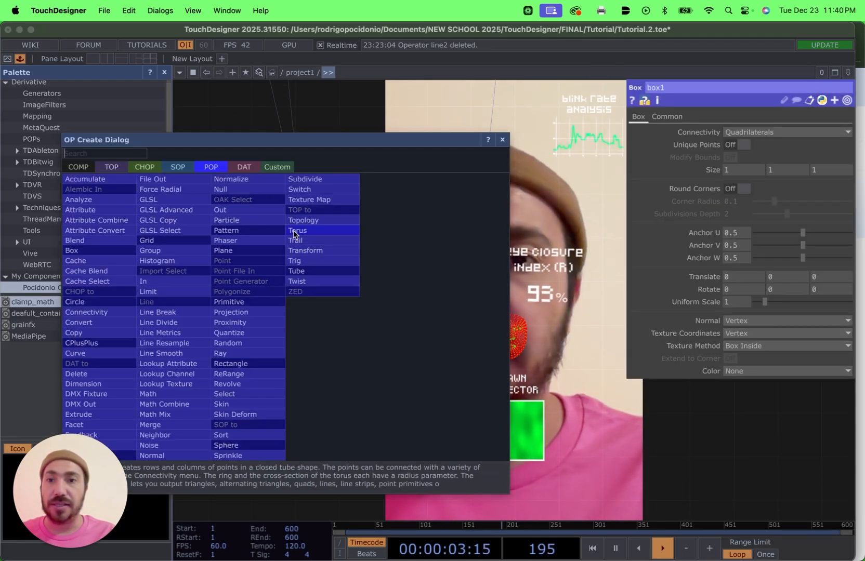
click(83, 167)
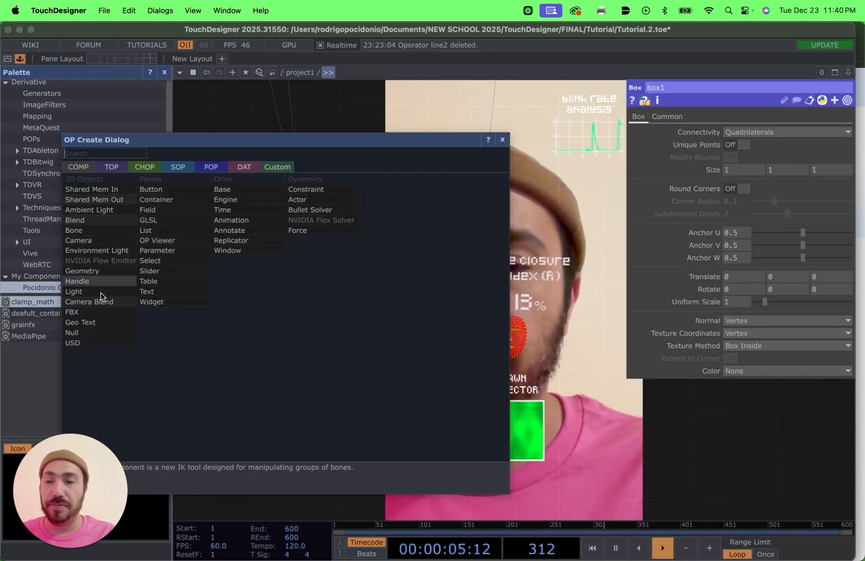
click(86, 274)
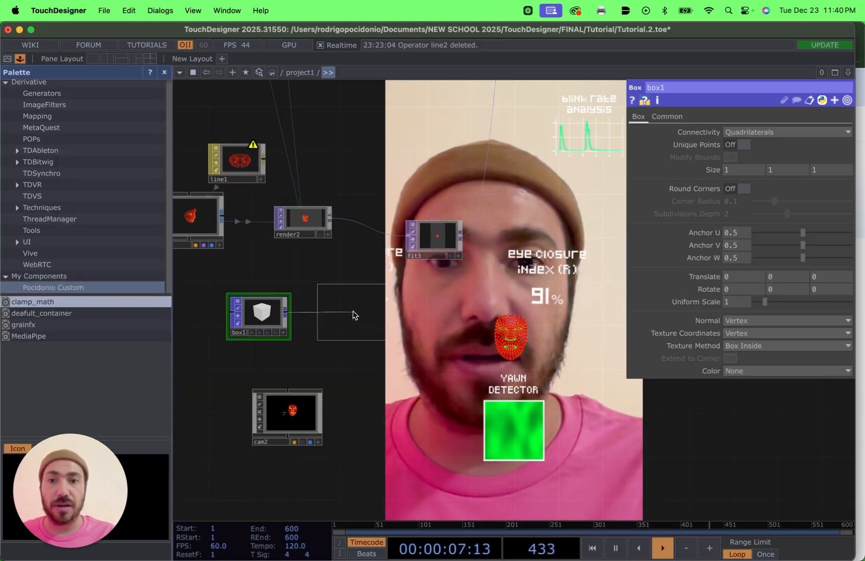
click(351, 319)
scroll(361, 343, down, 4)
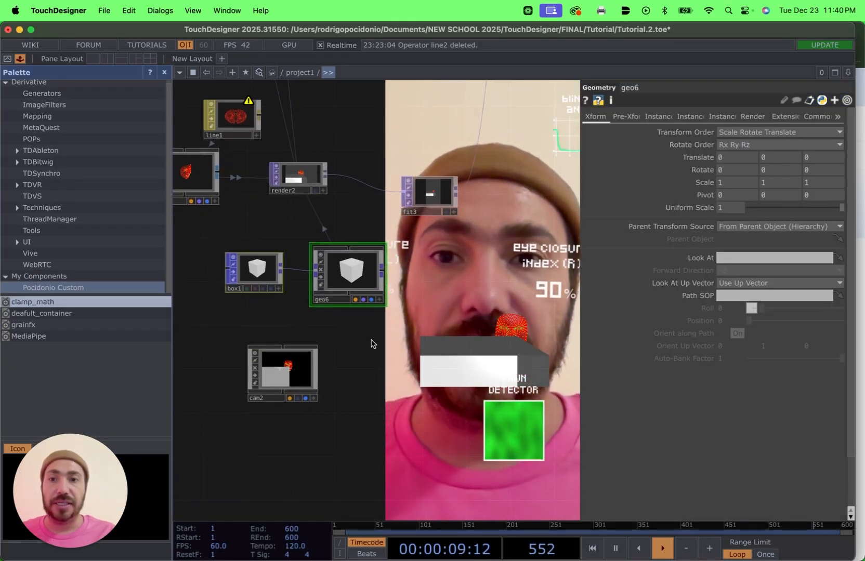
drag(291, 368, 270, 442)
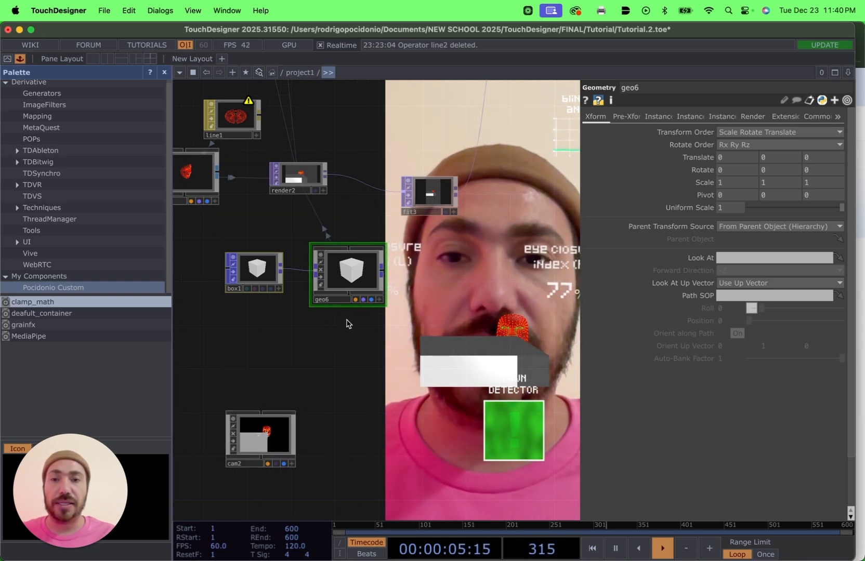
Add a Line MAT below geo6 and assign it to geo6 as its material.
scroll(348, 345, up, 3)
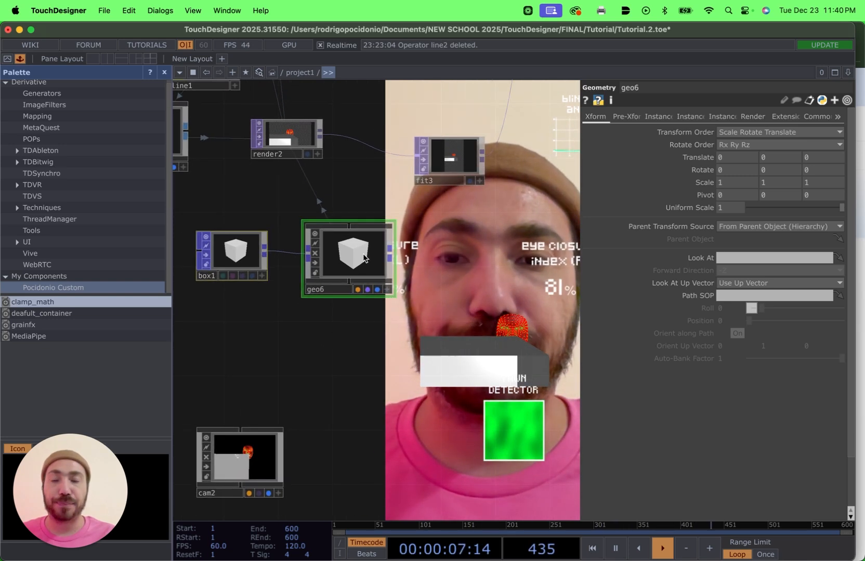
right_click(323, 332)
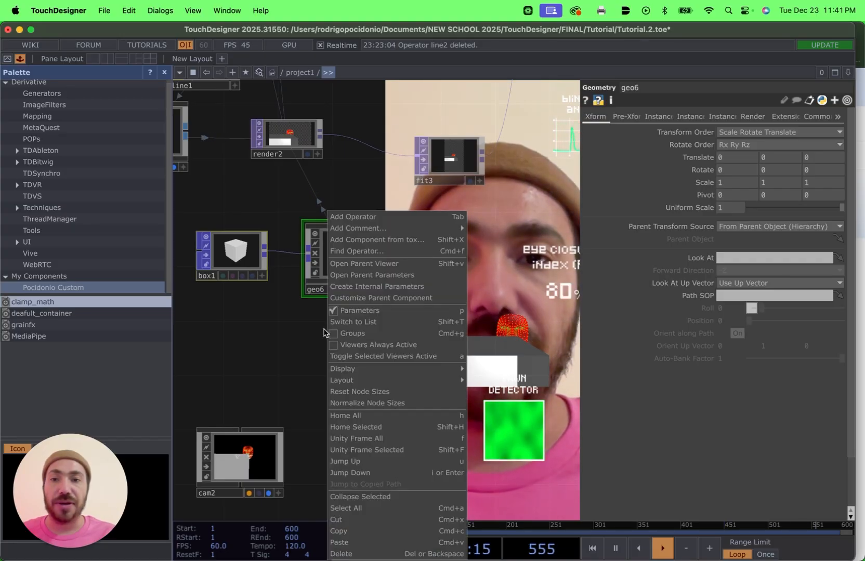
click(361, 228)
click(319, 73)
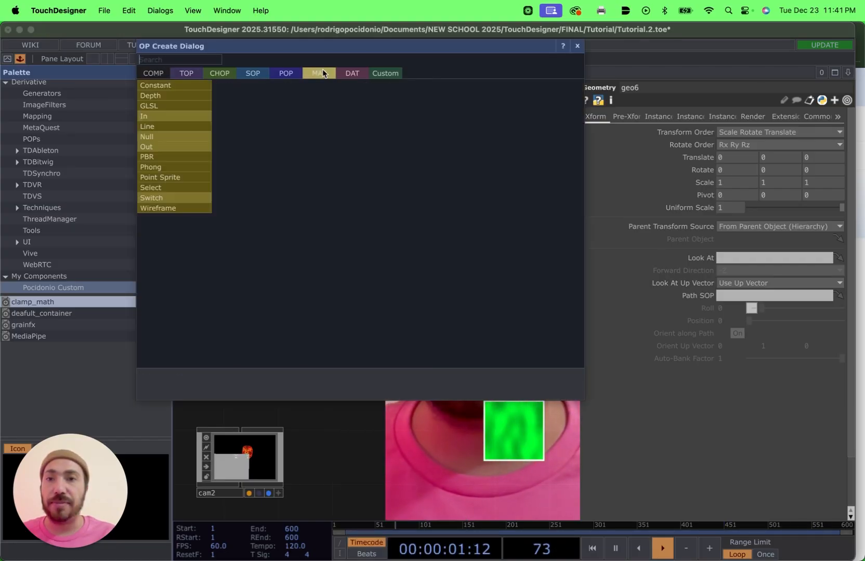
click(164, 126)
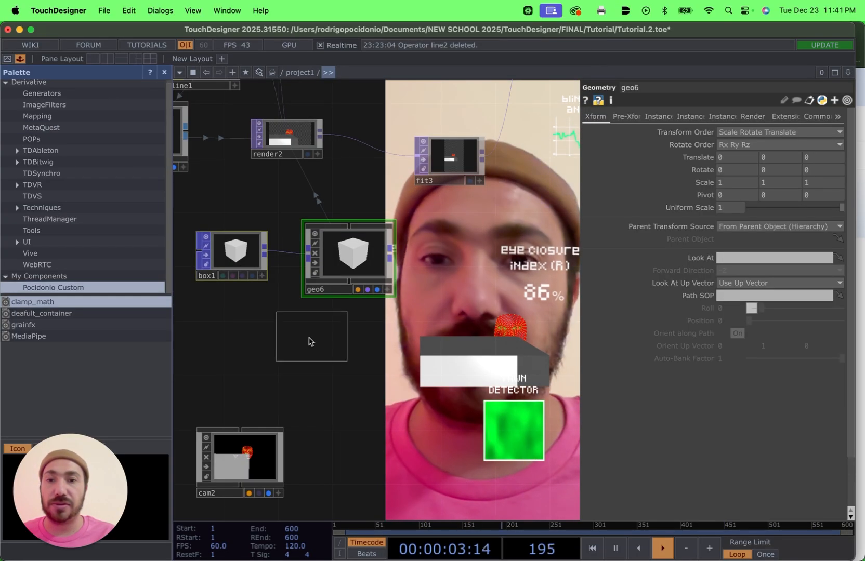
click(291, 352)
drag(300, 353, 363, 250)
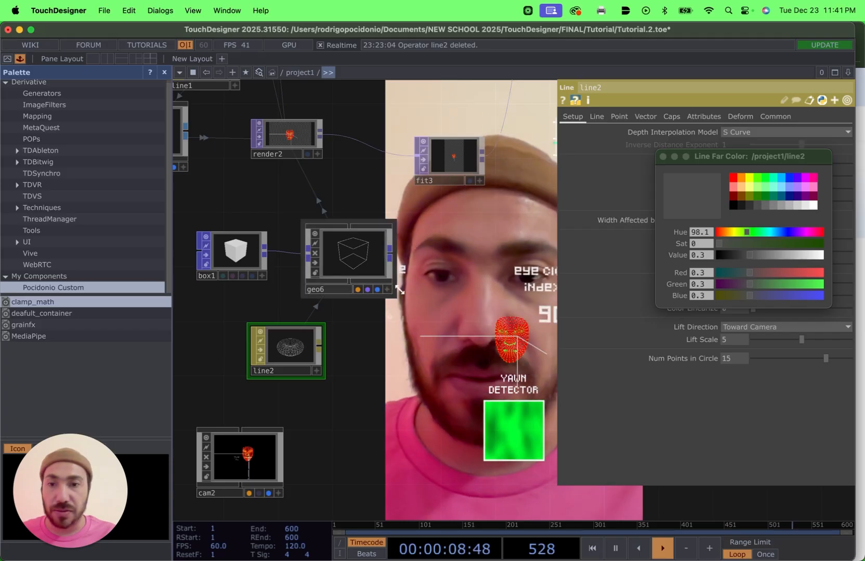
Set the Line Near Color of line2 to bright green with red 0, green 1 and blue 0.17.
click(663, 157)
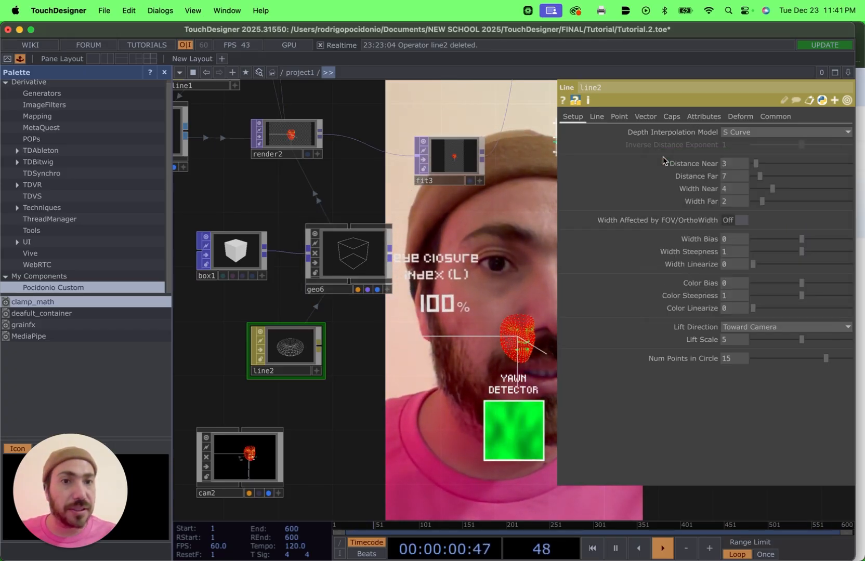
click(703, 117)
click(670, 117)
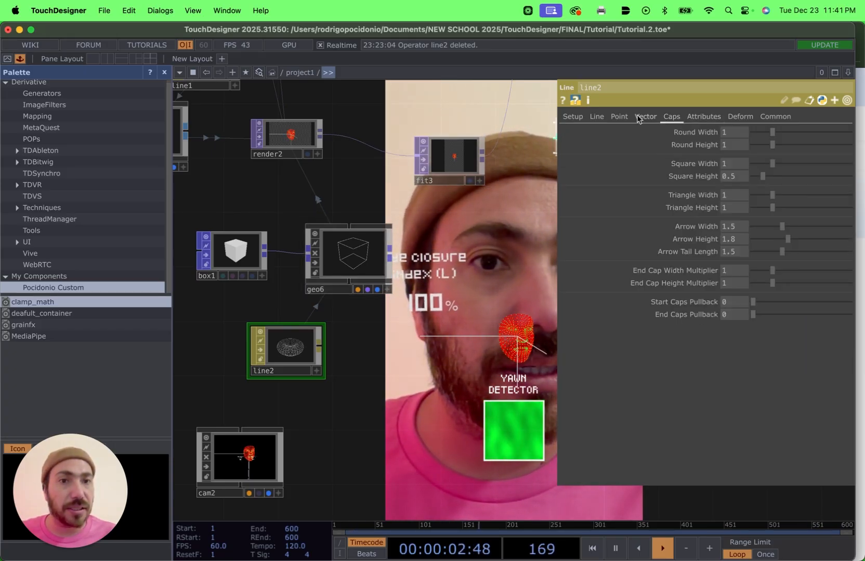
click(595, 118)
click(734, 214)
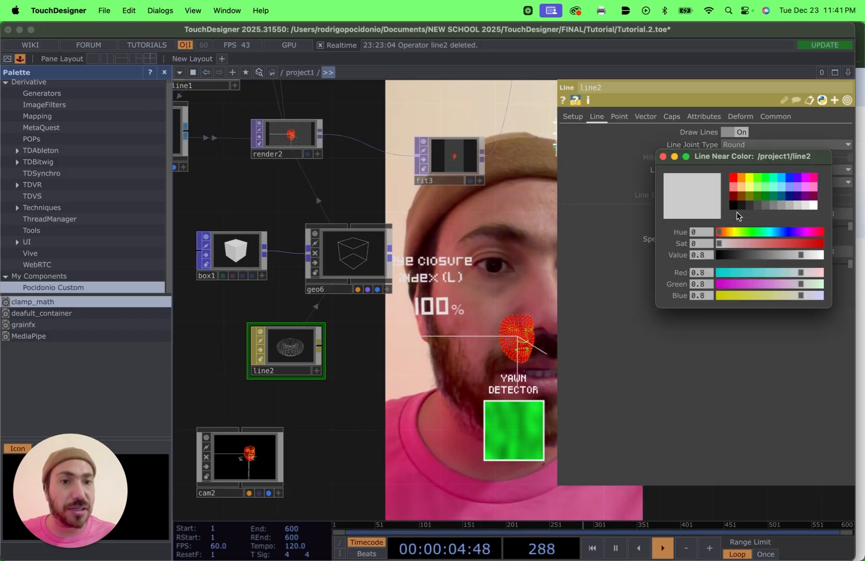
click(764, 179)
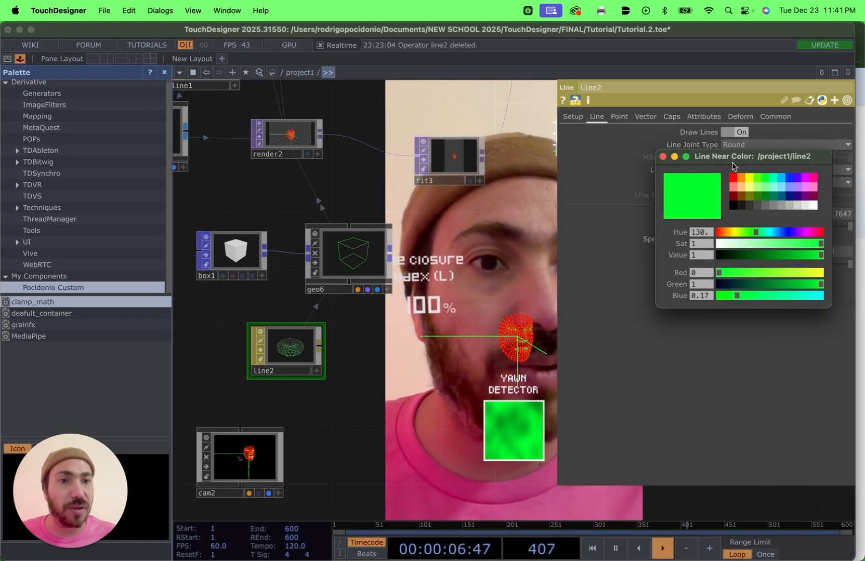
Set the Line Far Color of line2 to dark green with value 0.21, red 0, green 0.216 and blue 0.052.
click(663, 157)
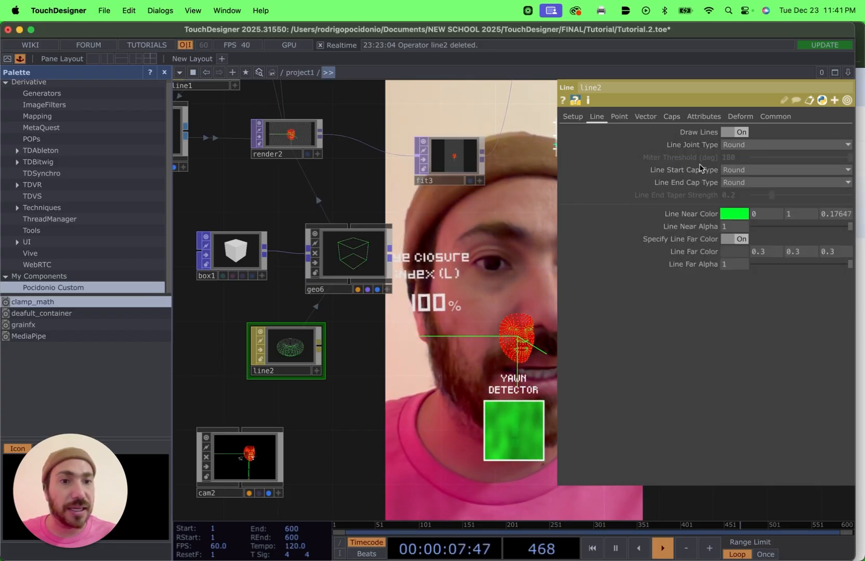
click(731, 253)
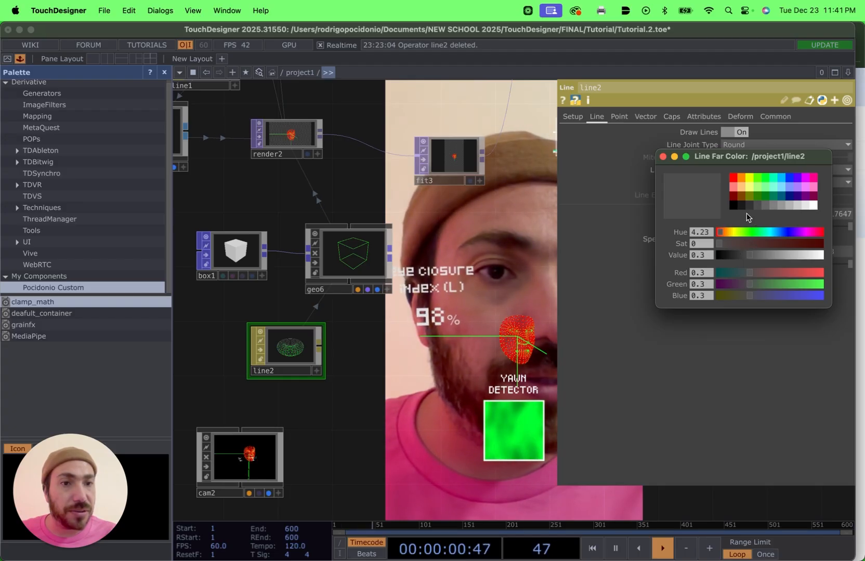
click(762, 177)
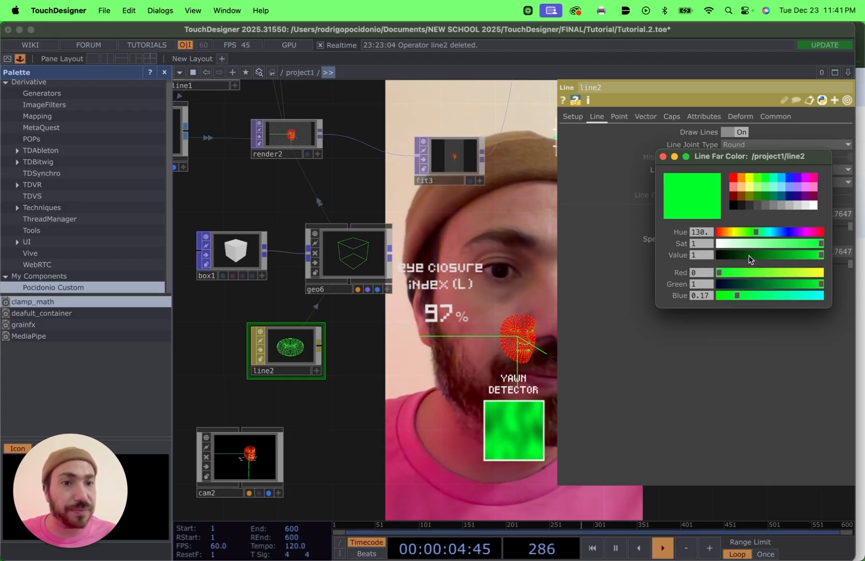
drag(819, 255, 741, 285)
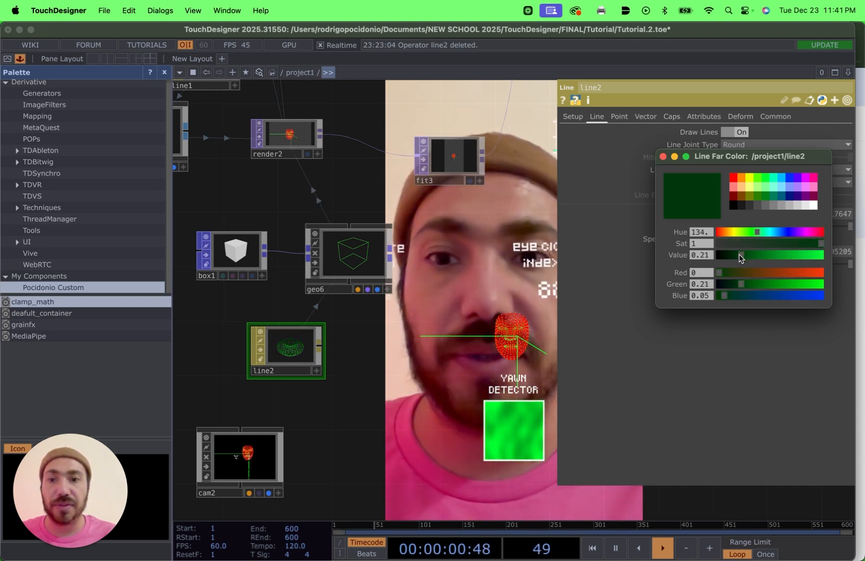
click(629, 156)
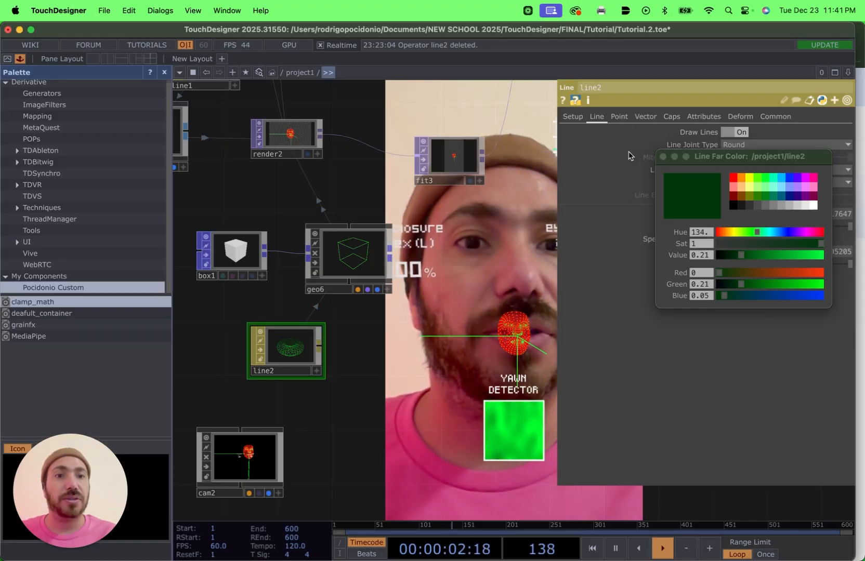
click(672, 157)
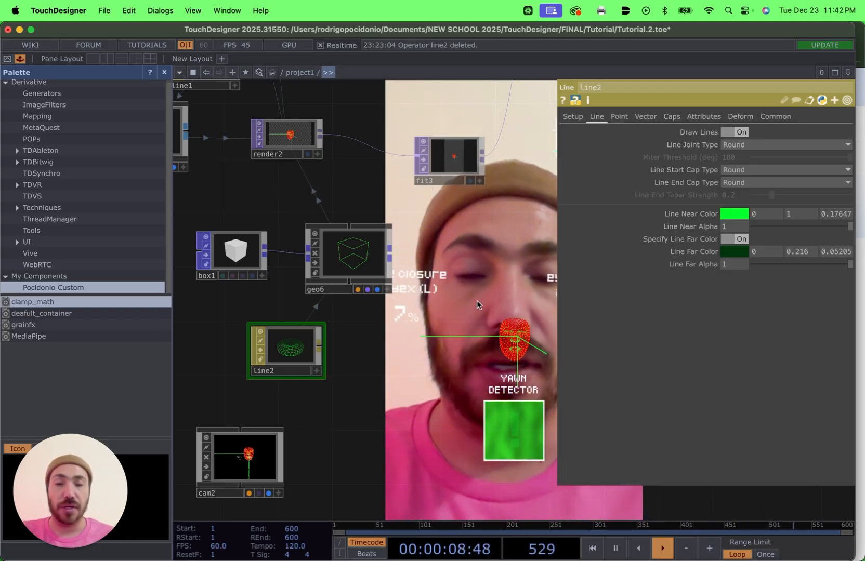
Enable Apply Pre-Transform on geo6.
scroll(449, 258, down, 2)
scroll(449, 259, down, 5)
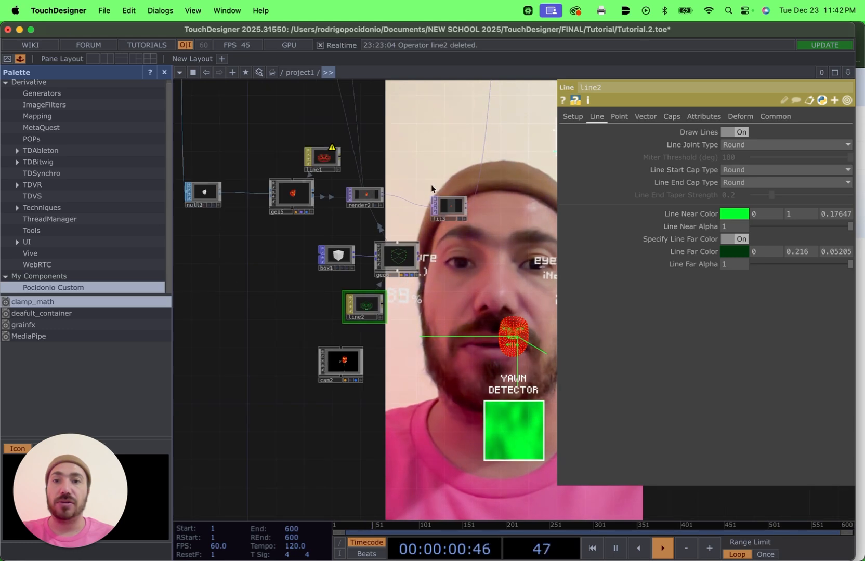
click(451, 309)
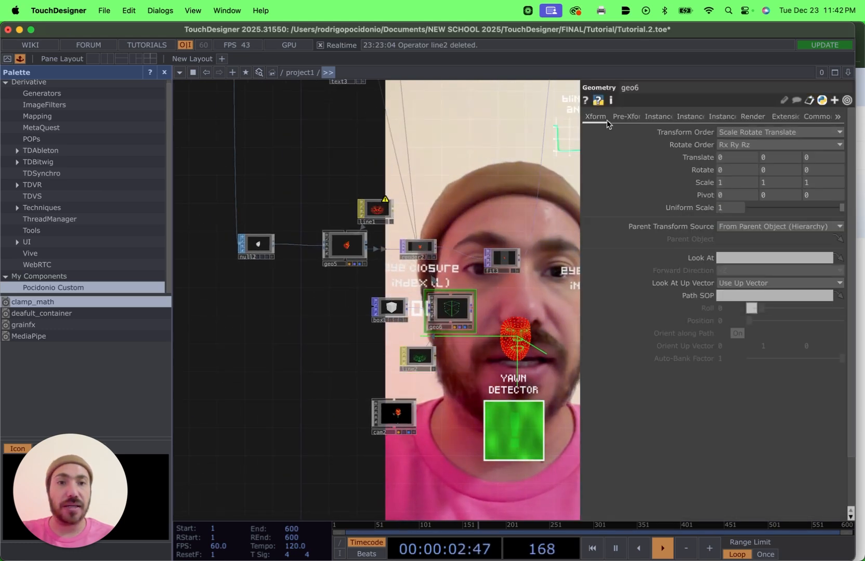
click(631, 117)
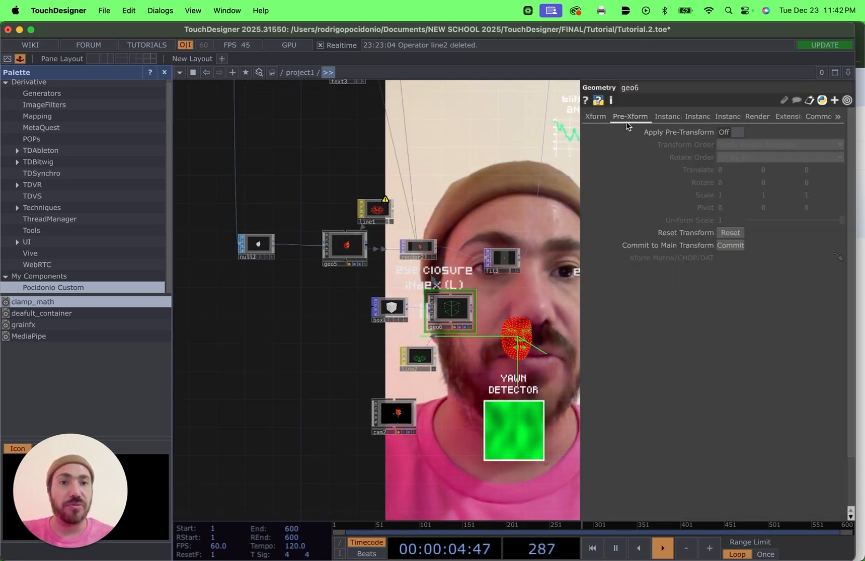
click(740, 134)
Assign the trans_matrix CHOP from the face-tracking section as geo6's pre-transform Xform Matrix/CHOP/DAT.
scroll(471, 145, up, 4)
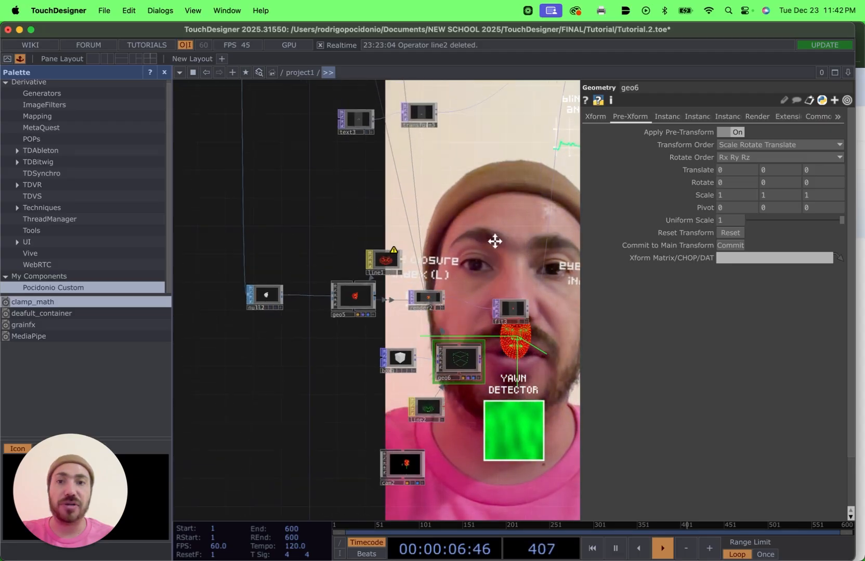
scroll(504, 170, up, 6)
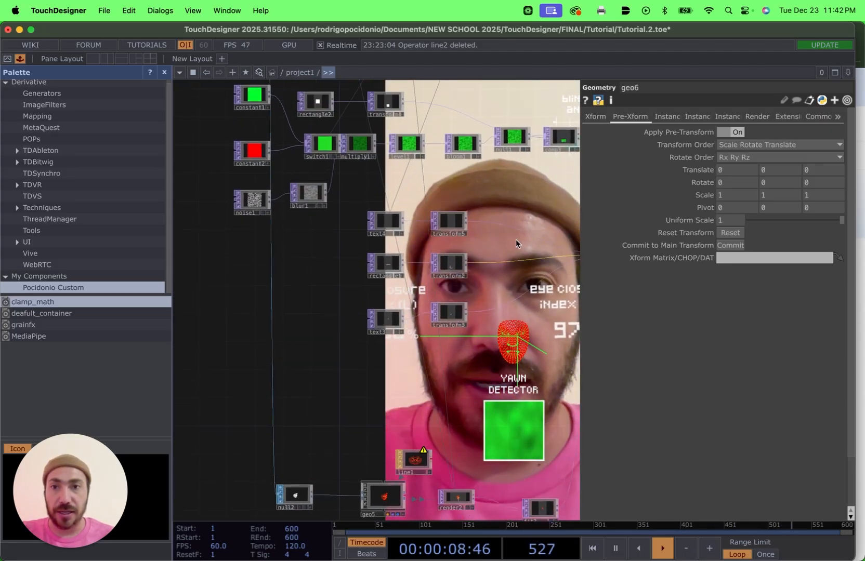
scroll(465, 213, up, 10)
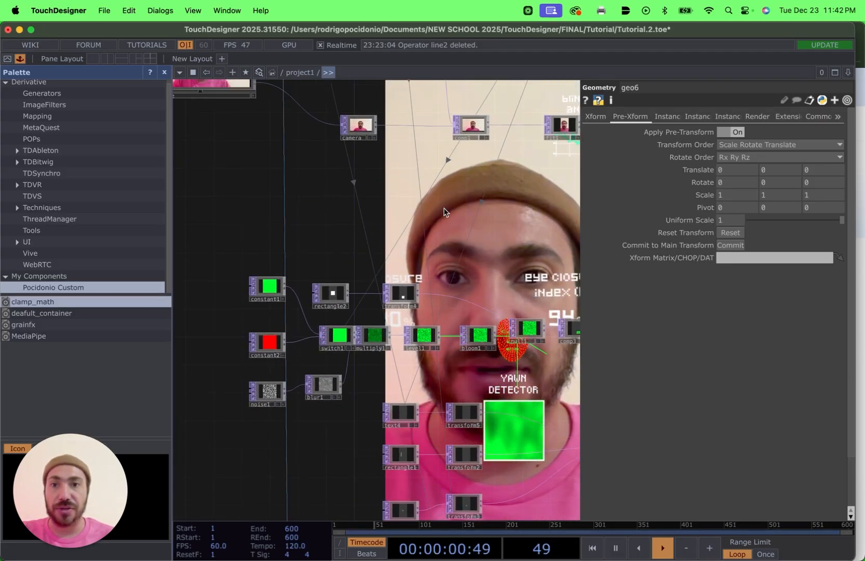
scroll(431, 244, up, 3)
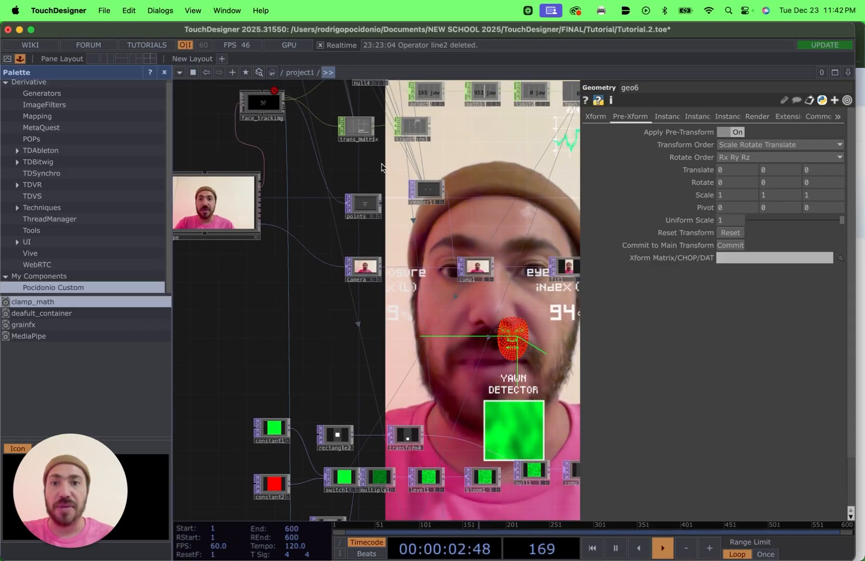
scroll(381, 168, up, 5)
scroll(362, 167, up, 2)
drag(397, 144, 753, 259)
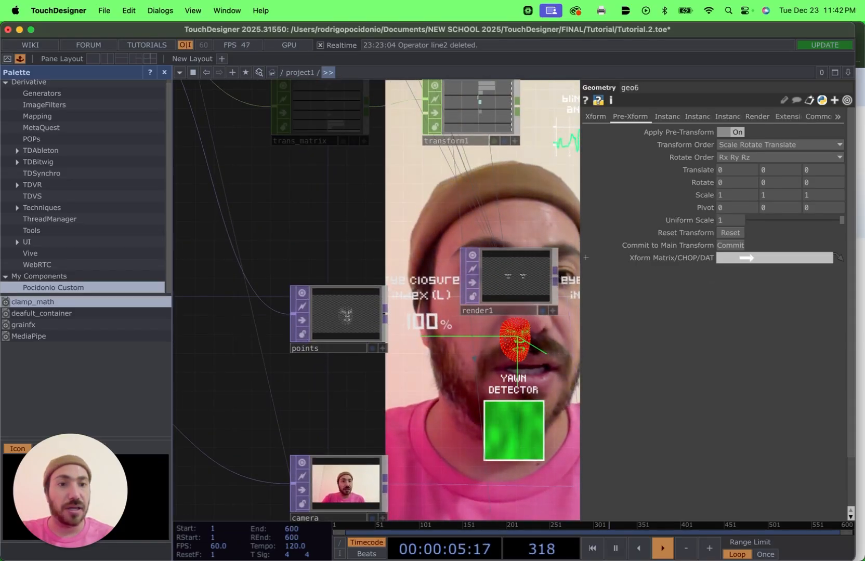
Display geo6's main transform parameters and check the tracked box against the face mesh in the render network.
click(595, 117)
scroll(515, 341, down, 6)
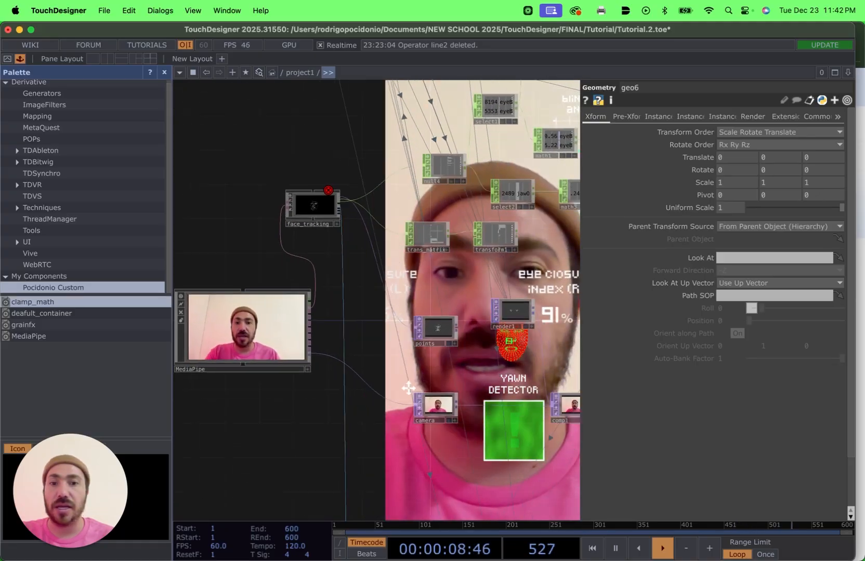
scroll(409, 387, down, 10)
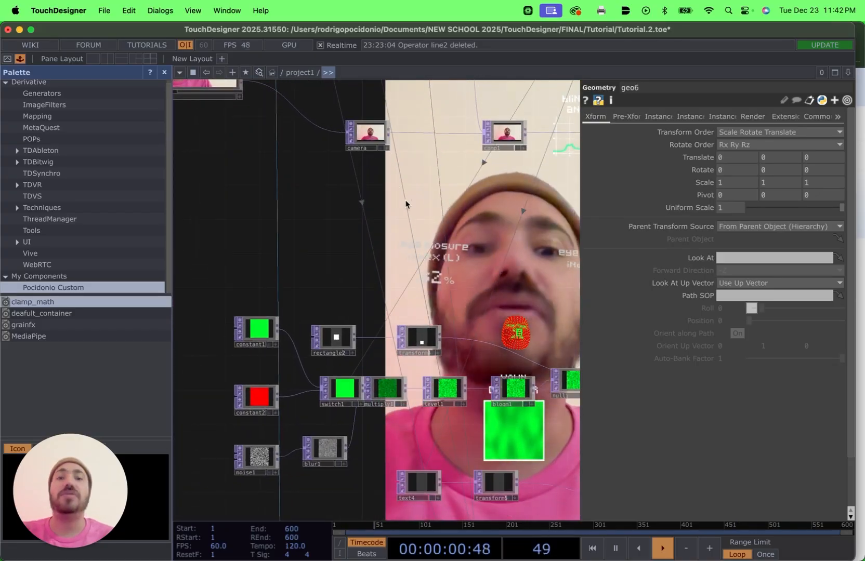
scroll(422, 427, up, 1)
drag(407, 357, 405, 350)
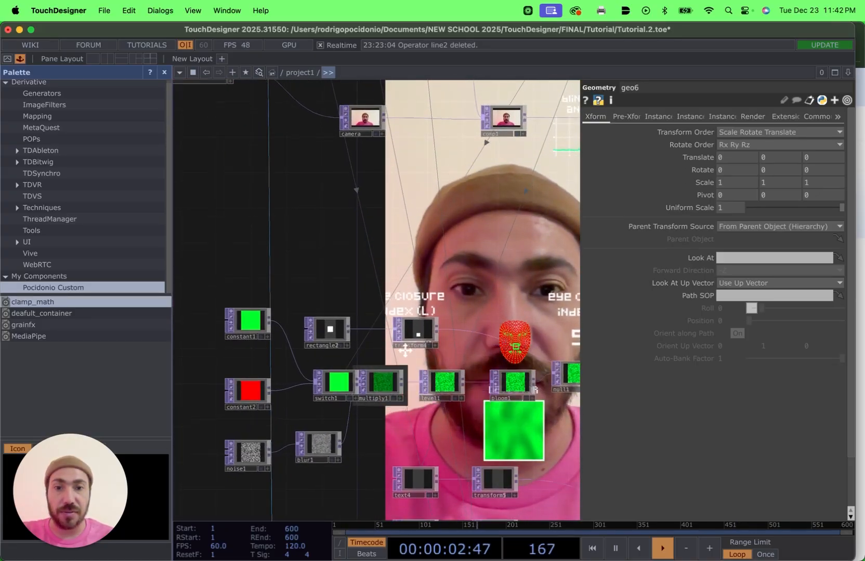
scroll(449, 433, down, 5)
scroll(534, 390, right, 2)
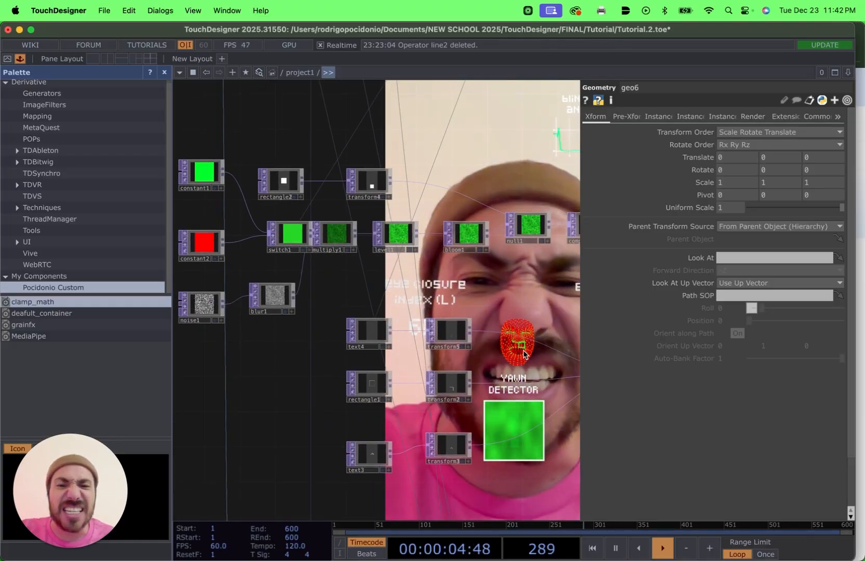
scroll(421, 482, down, 9)
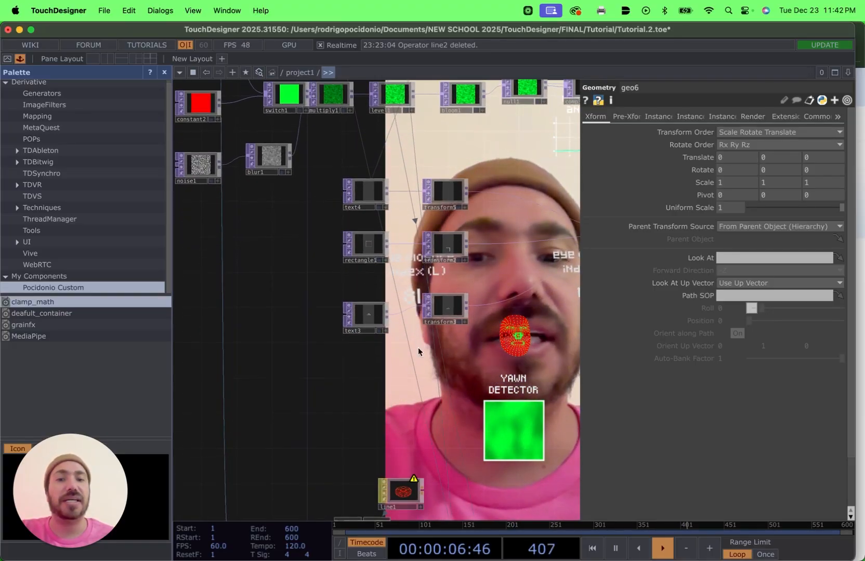
scroll(382, 297, down, 2)
scroll(382, 296, down, 4)
scroll(411, 327, right, 1)
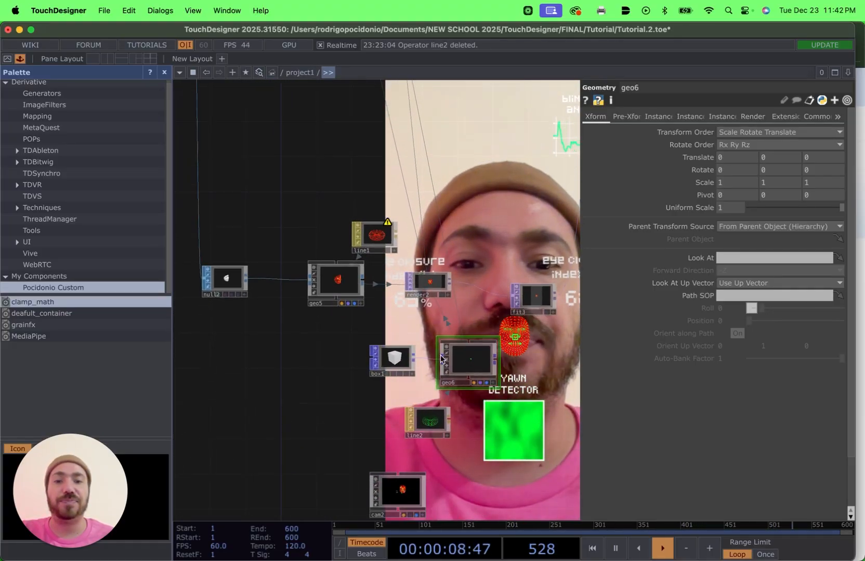
Examine the cam2 and geo6 viewers for the green box's size and position relative to the red face mesh.
scroll(461, 413, down, 3)
scroll(420, 439, up, 5)
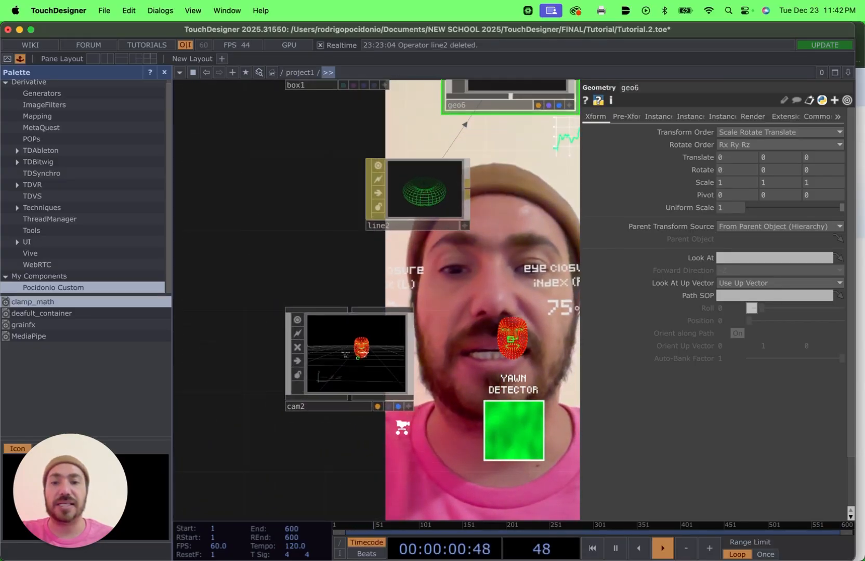
scroll(382, 406, up, 4)
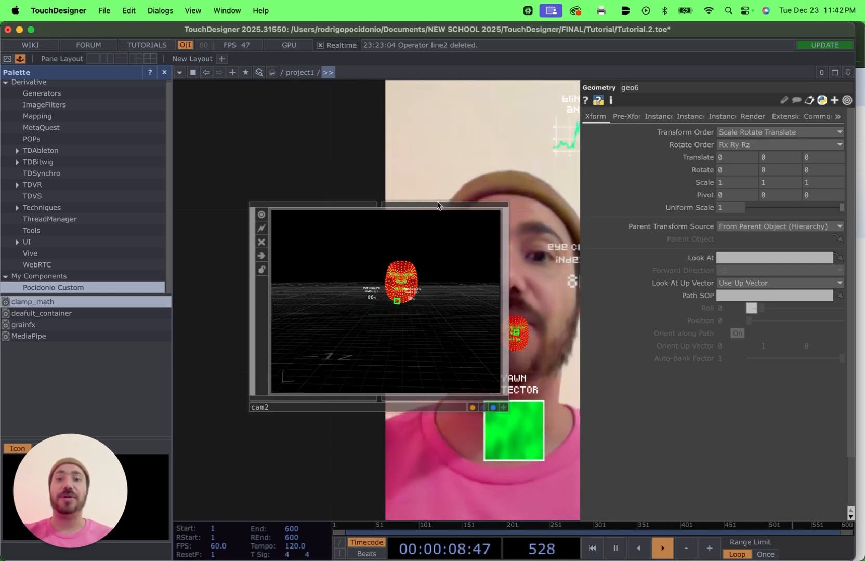
scroll(465, 154, down, 4)
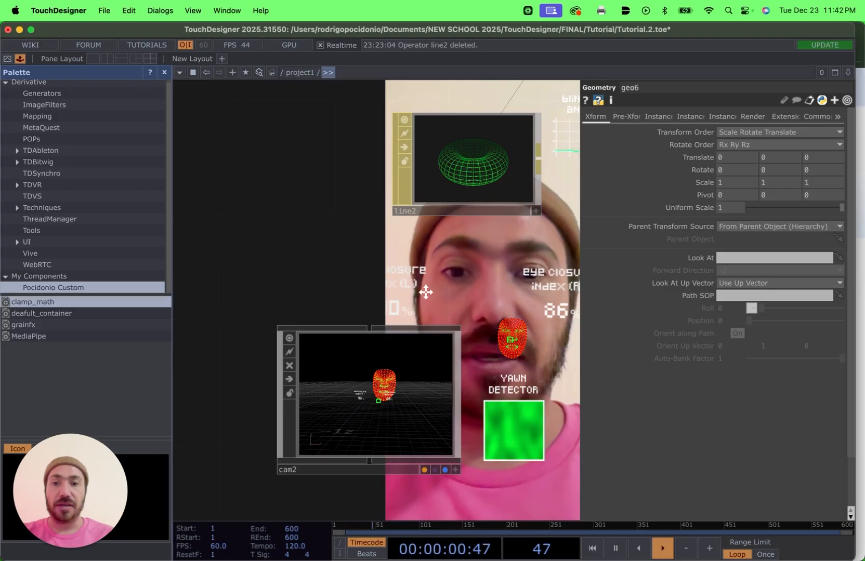
drag(426, 292, 414, 322)
scroll(366, 335, down, 4)
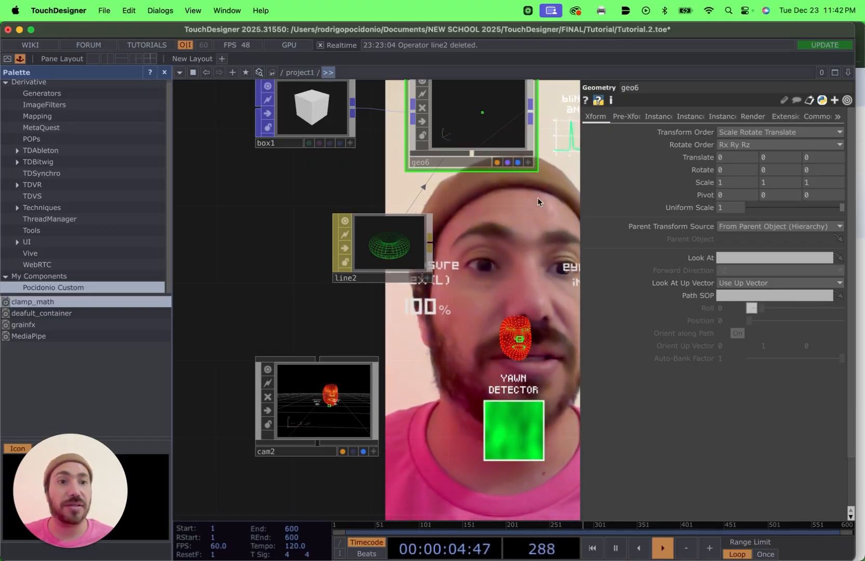
mouse_move(491, 226)
mouse_down()
mouse_move(455, 214)
mouse_move(478, 221)
mouse_up()
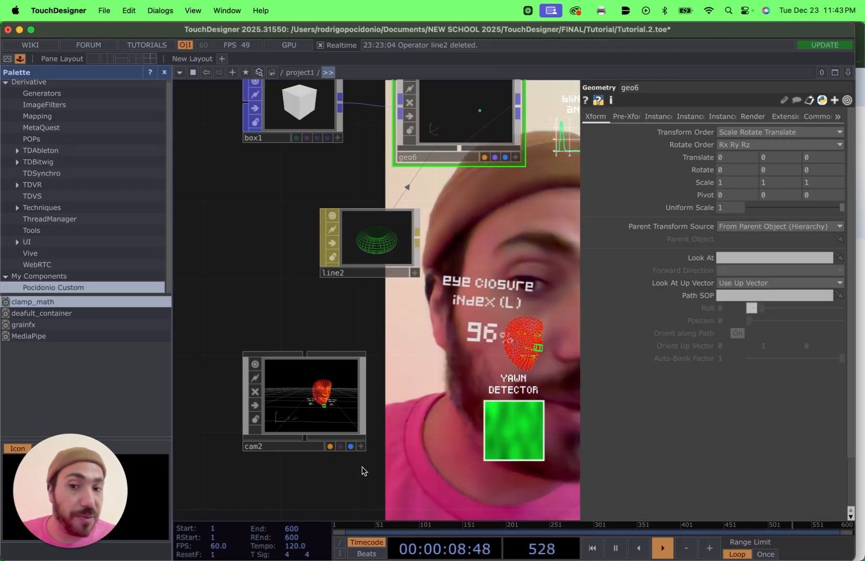
drag(379, 462, 390, 433)
scroll(396, 432, up, 5)
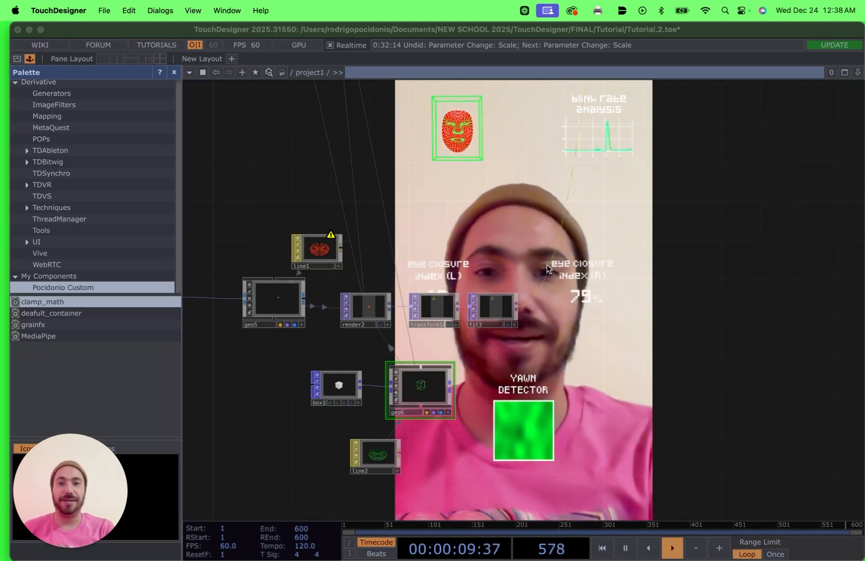
Review geo6's translate and scale parameters in its own window beside the output image, and close the window.
drag(480, 213, 441, 185)
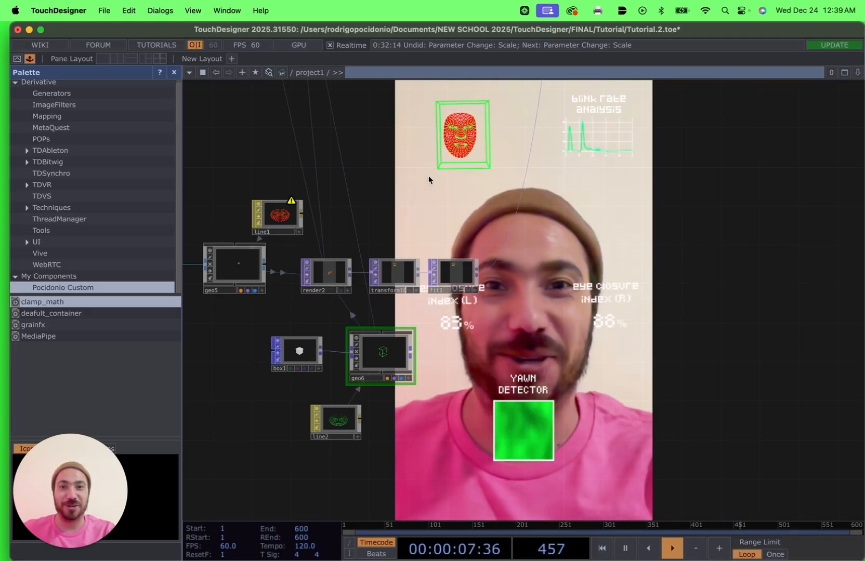
scroll(403, 186, up, 5)
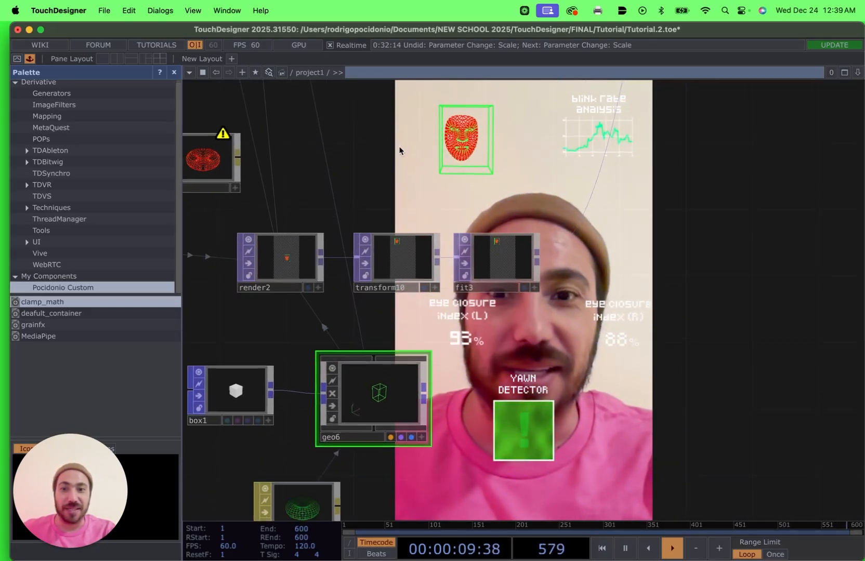
scroll(379, 167, down, 3)
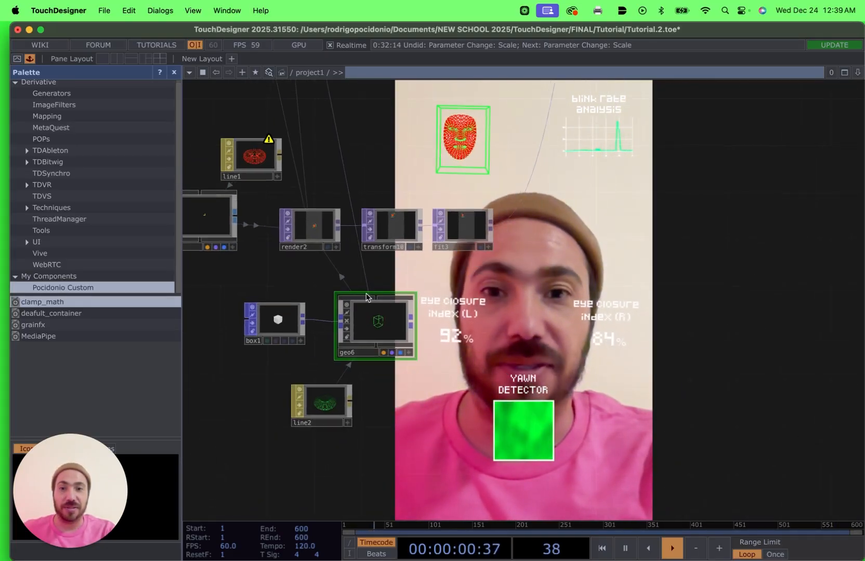
right_click(377, 321)
click(417, 222)
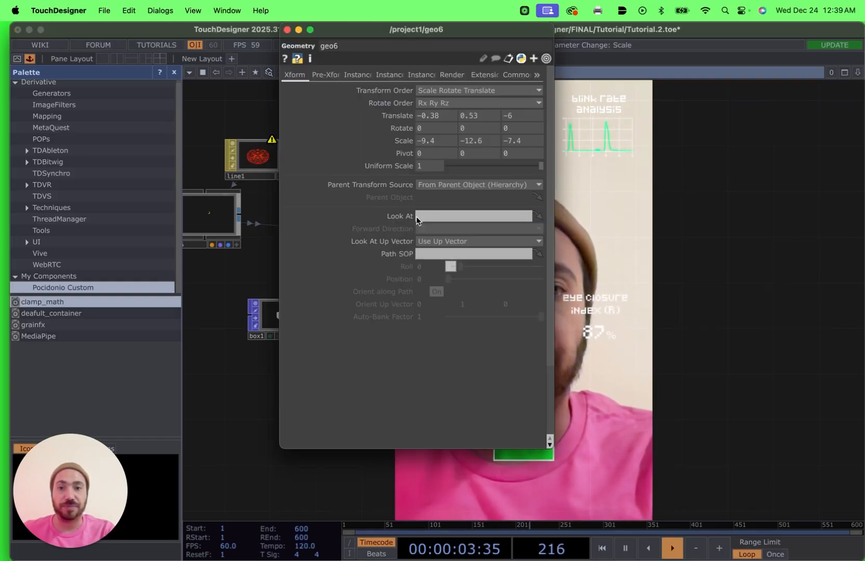
drag(426, 37, 168, 73)
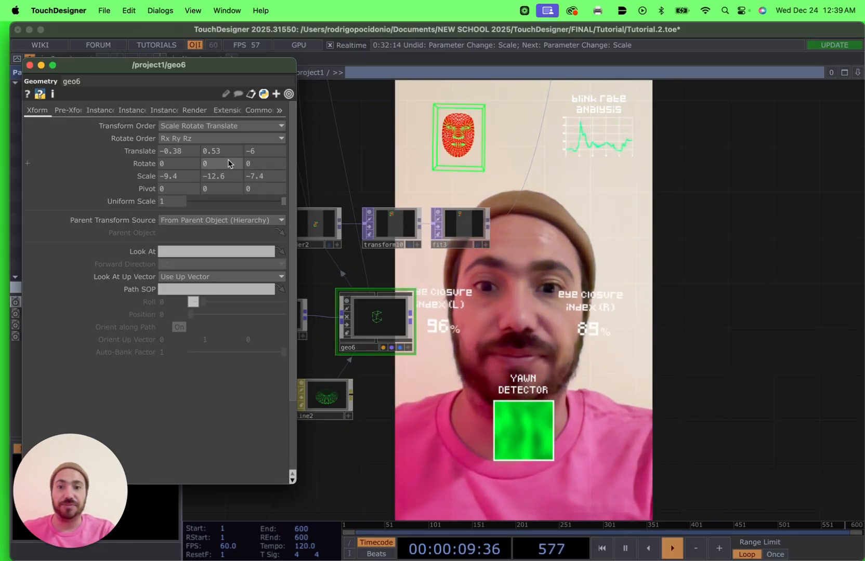
click(29, 65)
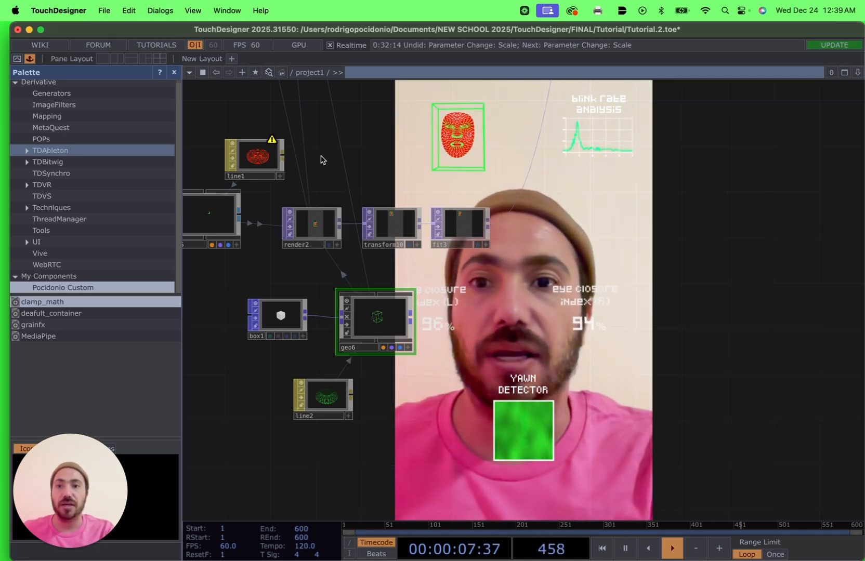
Examine geo5 and the chain running from render2 through transform10 to fit3.
drag(321, 160, 362, 163)
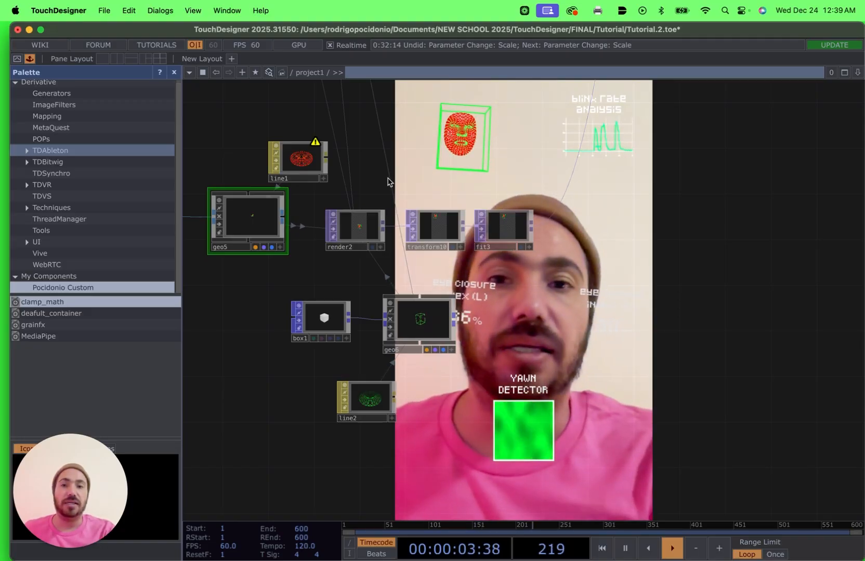
drag(388, 177, 390, 119)
middle_drag(364, 253, 363, 223)
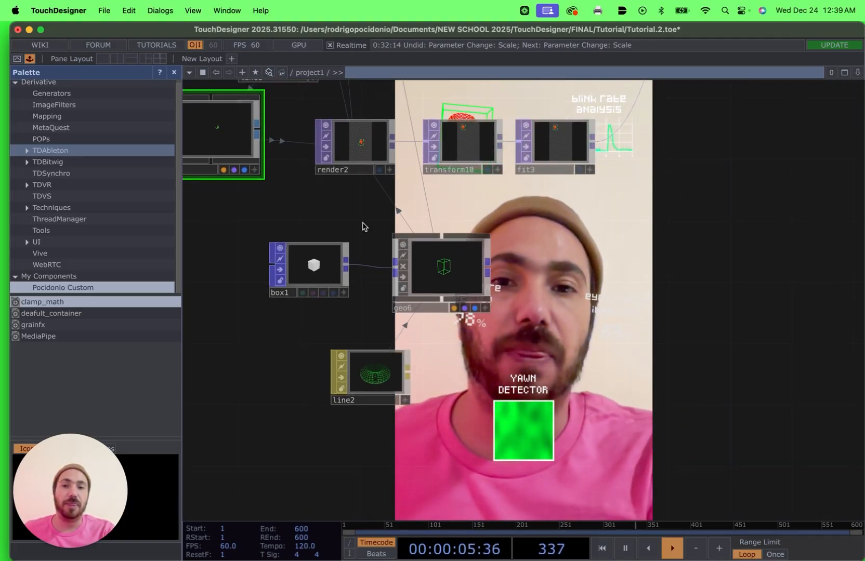
drag(362, 223, 315, 331)
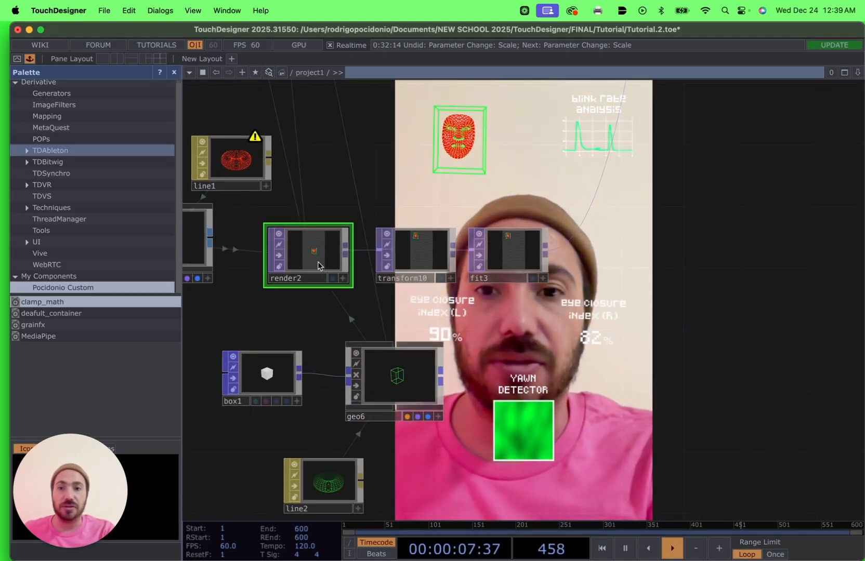
Check the parameters of render2 and transform10, and delete the fit3 operator following transform10.
key(p)
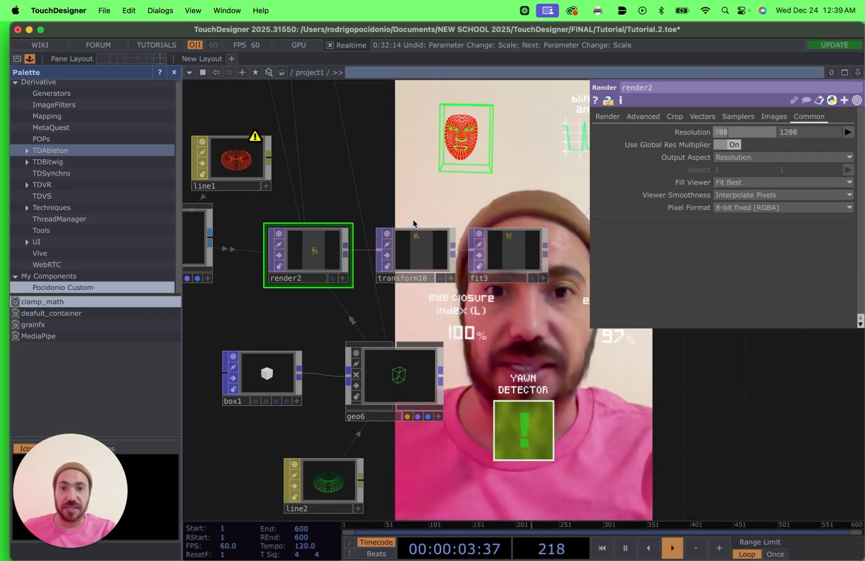
click(426, 254)
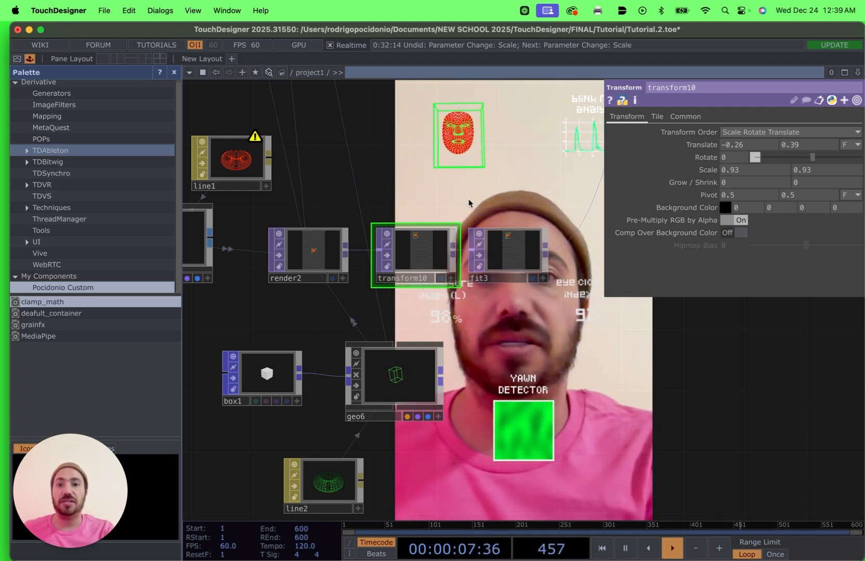
click(501, 263)
key(Delete)
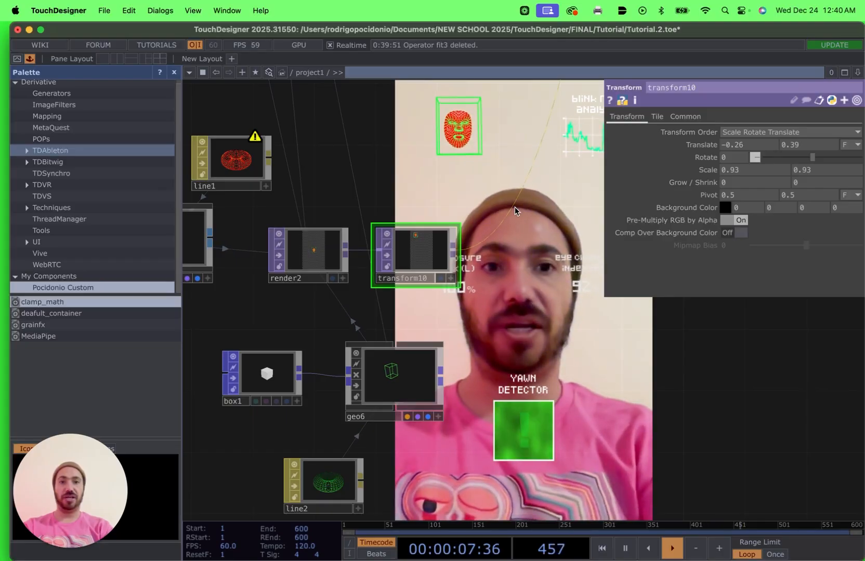
key(p)
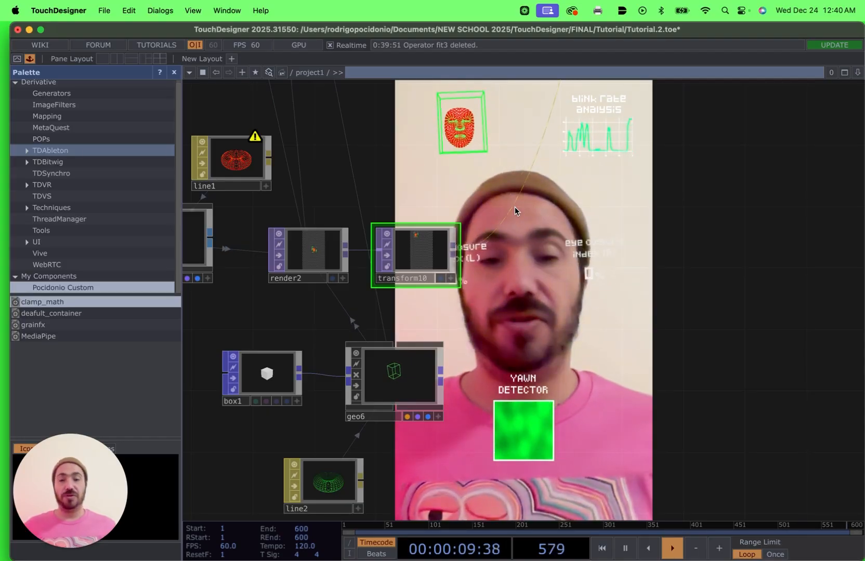
Lower the yawn detector overlay by setting transform6's vertical translate to -0.147.
scroll(484, 224, down, 5)
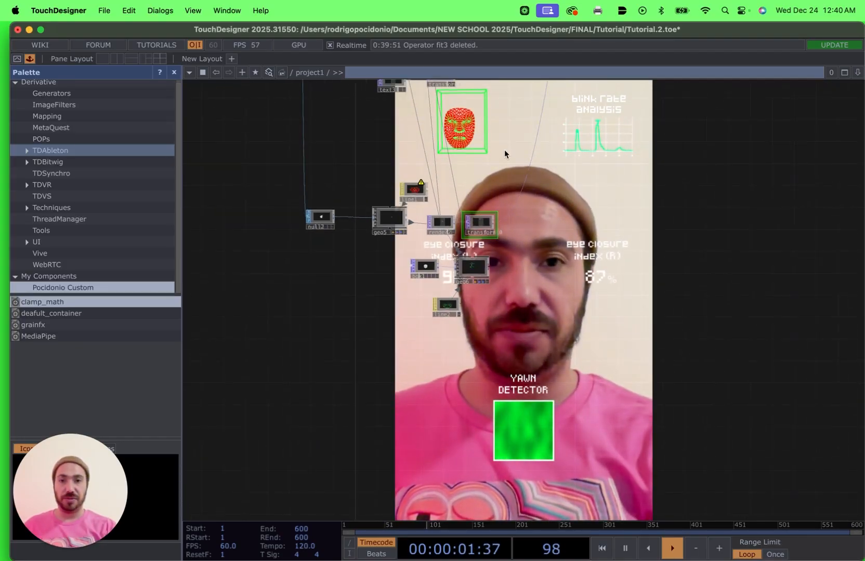
drag(506, 171, 445, 398)
drag(470, 309, 411, 362)
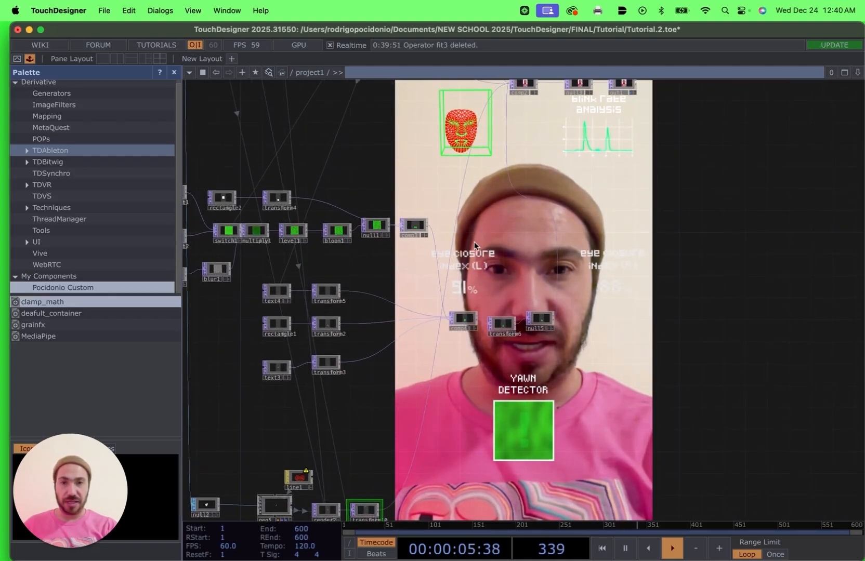
scroll(474, 241, up, 2)
scroll(474, 241, up, 2)
drag(442, 245, 355, 200)
drag(530, 360, 495, 360)
scroll(450, 306, up, 5)
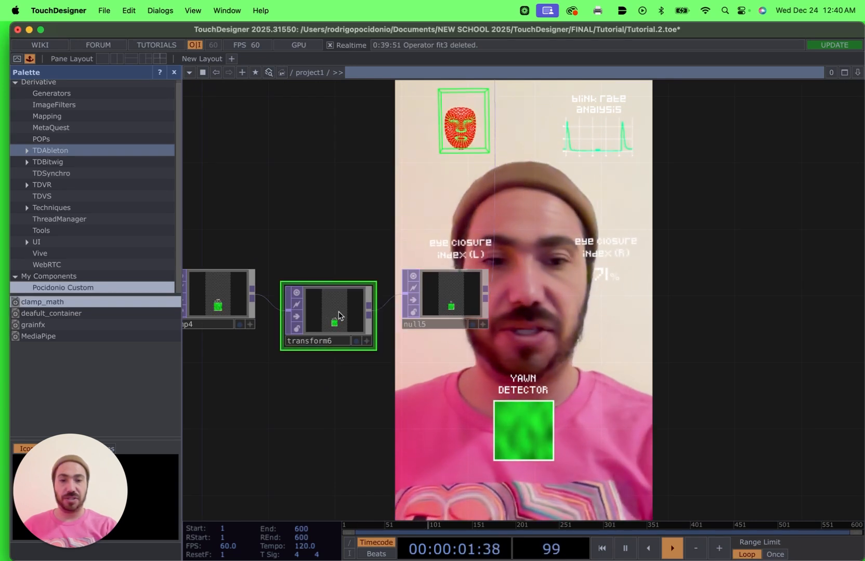
key(p)
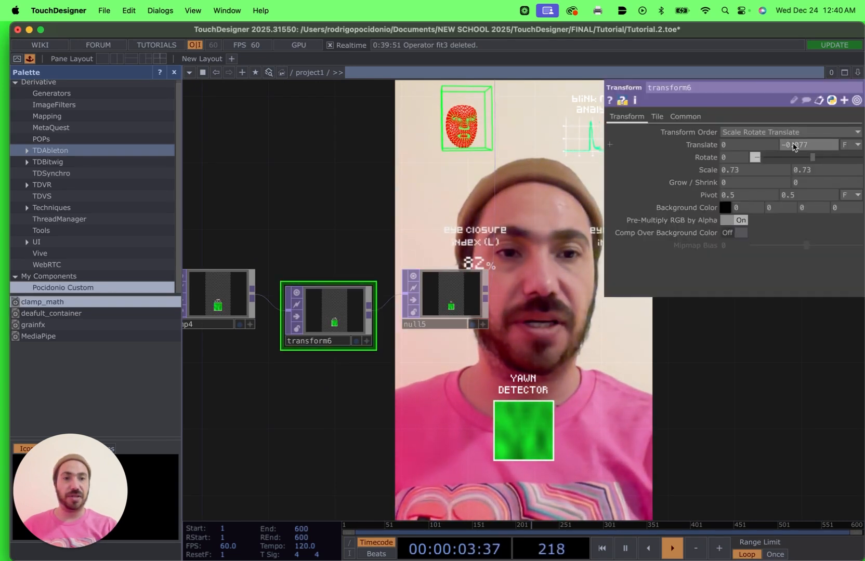
middle_drag(792, 148, 792, 158)
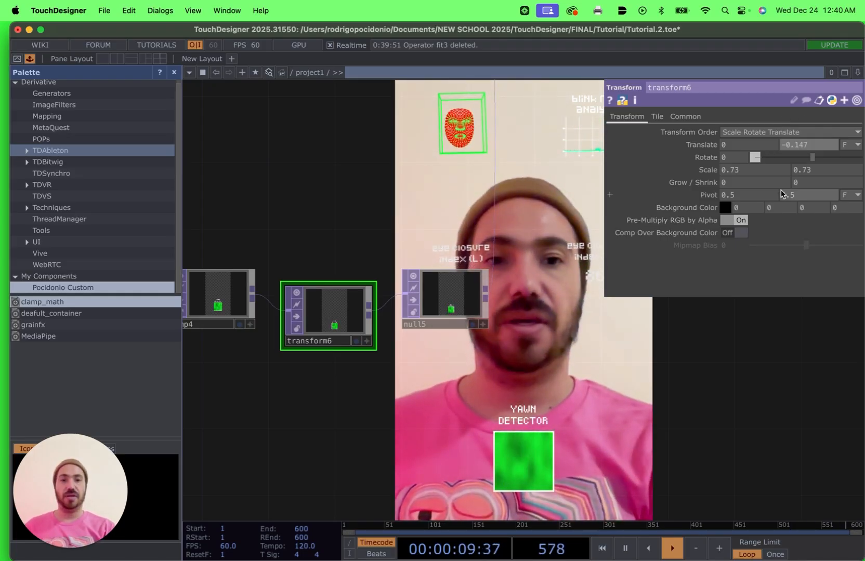
Set geo6's Y translate to -0.37 to adjust the green box around the face mesh.
scroll(703, 341, down, 5)
drag(633, 366, 594, 331)
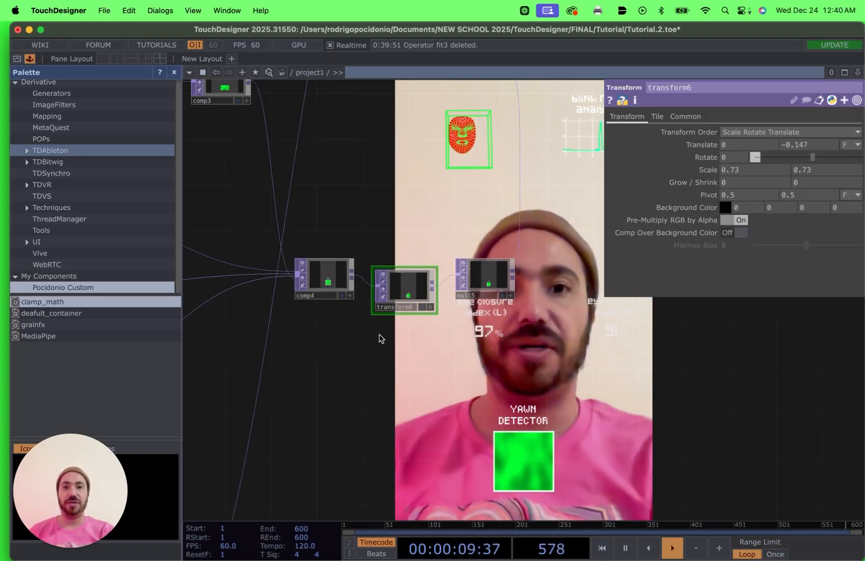
drag(367, 408, 428, 311)
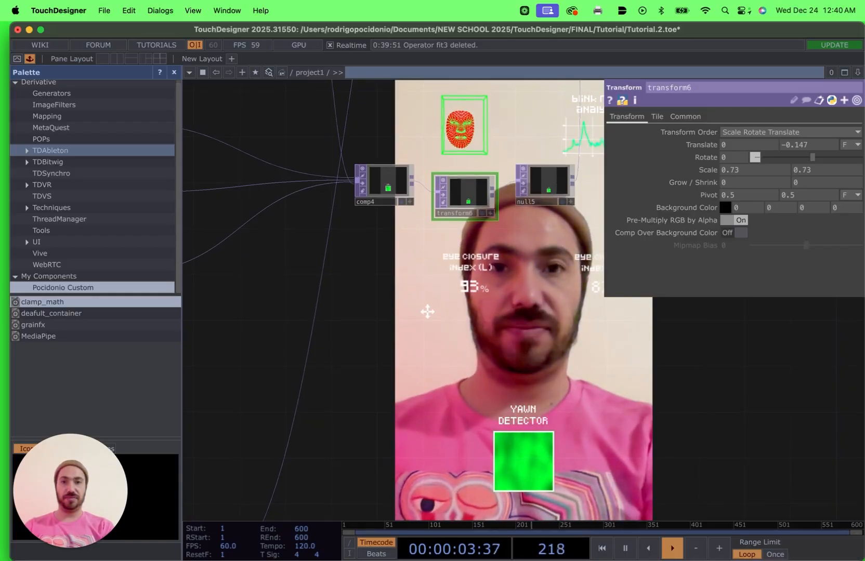
drag(427, 313, 426, 247)
scroll(426, 249, down, 5)
scroll(426, 248, left, 5)
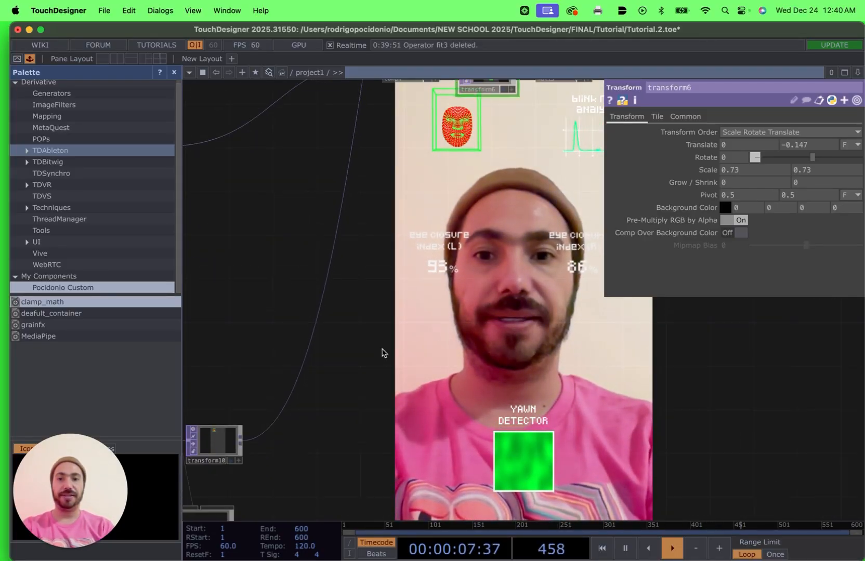
scroll(481, 284, down, 5)
scroll(481, 285, left, 3)
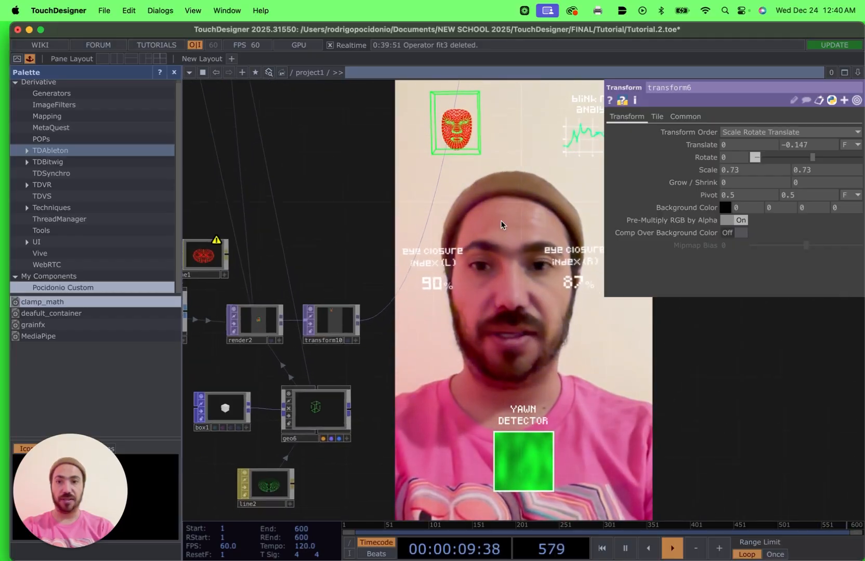
click(365, 334)
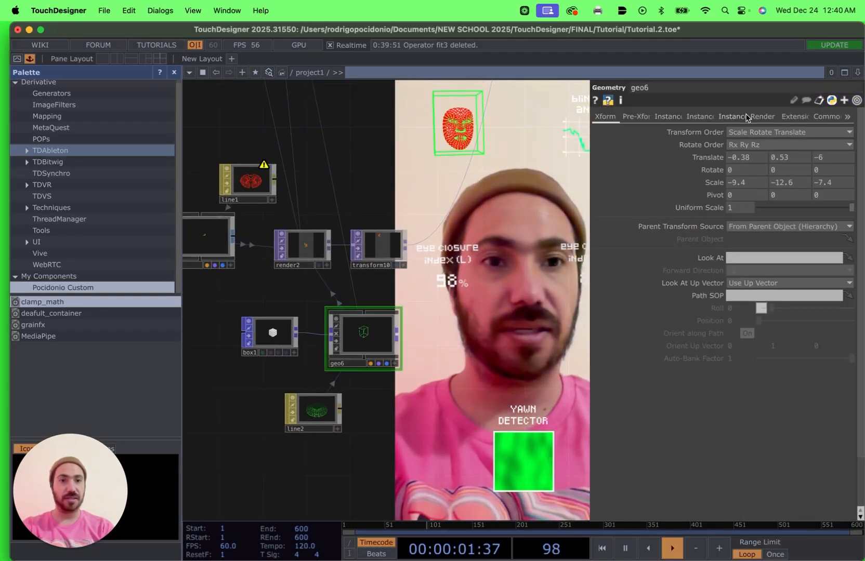
middle_drag(785, 162, 785, 164)
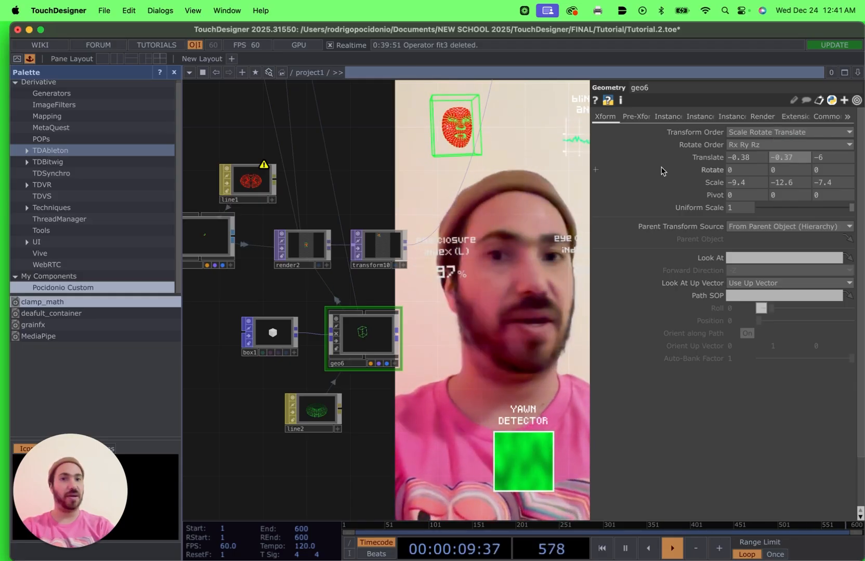
Add a Text SOP to the network below the line2 material.
drag(415, 281, 458, 245)
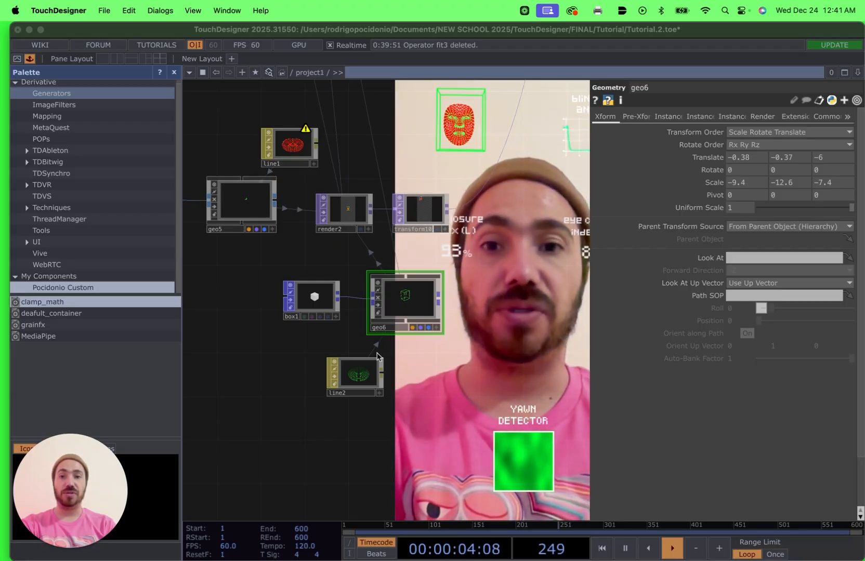
right_click(303, 450)
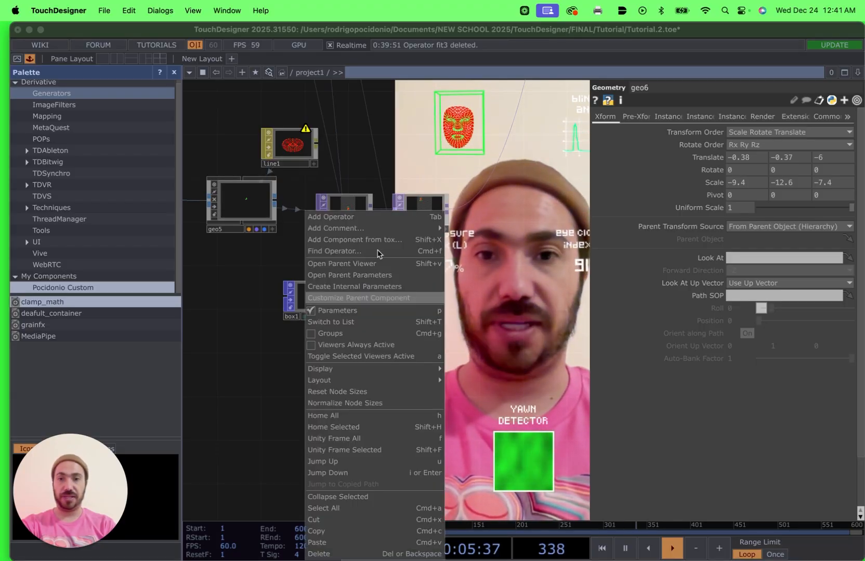
click(355, 218)
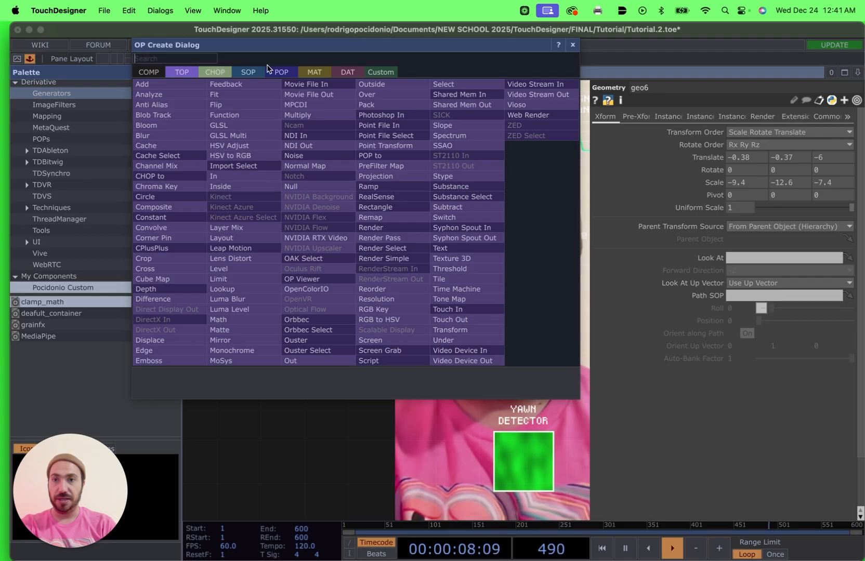
click(252, 75)
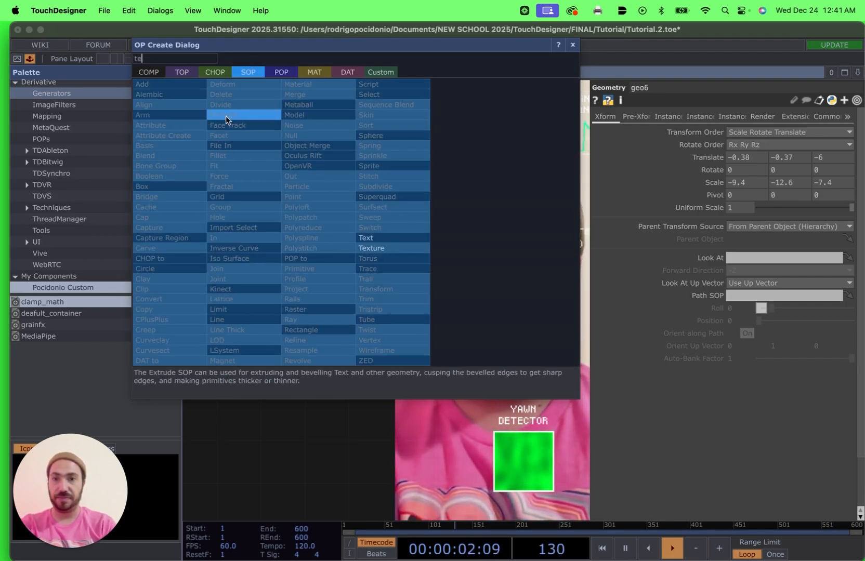
click(379, 238)
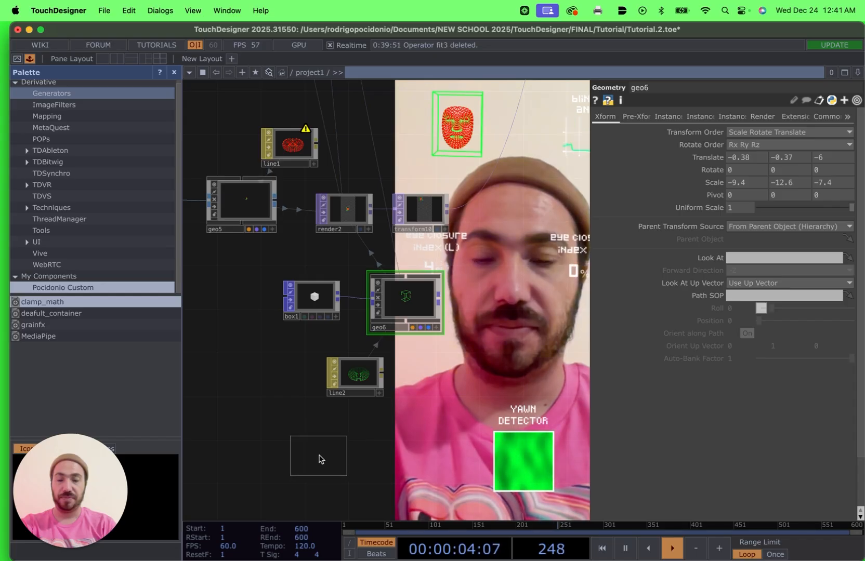
click(319, 458)
Replace the new Text SOP's default text with "head pose monitor" in quotation marks.
click(787, 396)
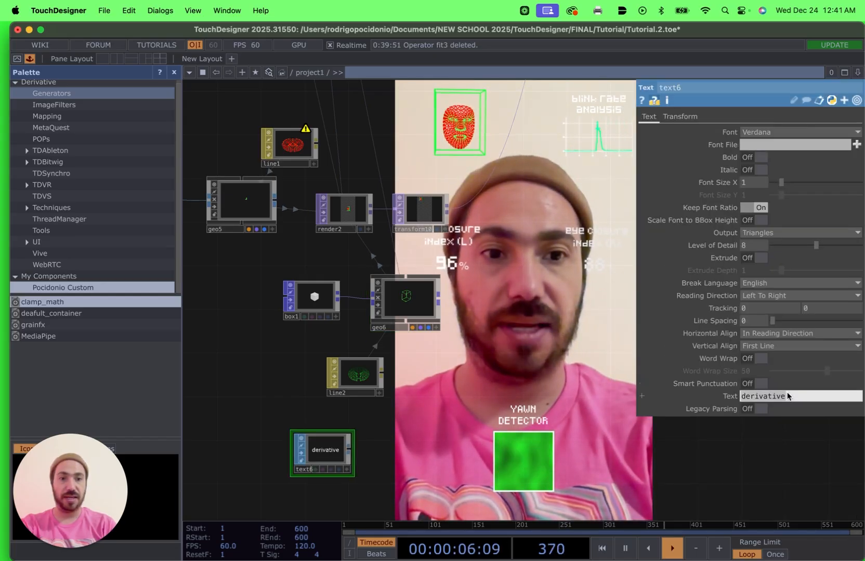
key(BackSpace)
key(BackSpace)
key(BackSpace)
key(BackSpace)
key(BackSpace)
key(BackSpace)
key(BackSpace)
key(BackSpace)
key(BackSpace)
key(BackSpace)
text(head pose)
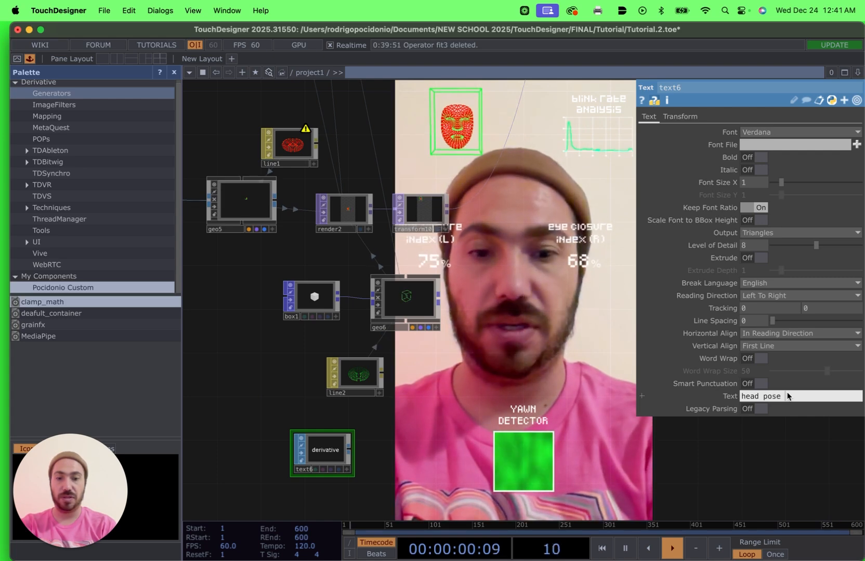
text( monitor)
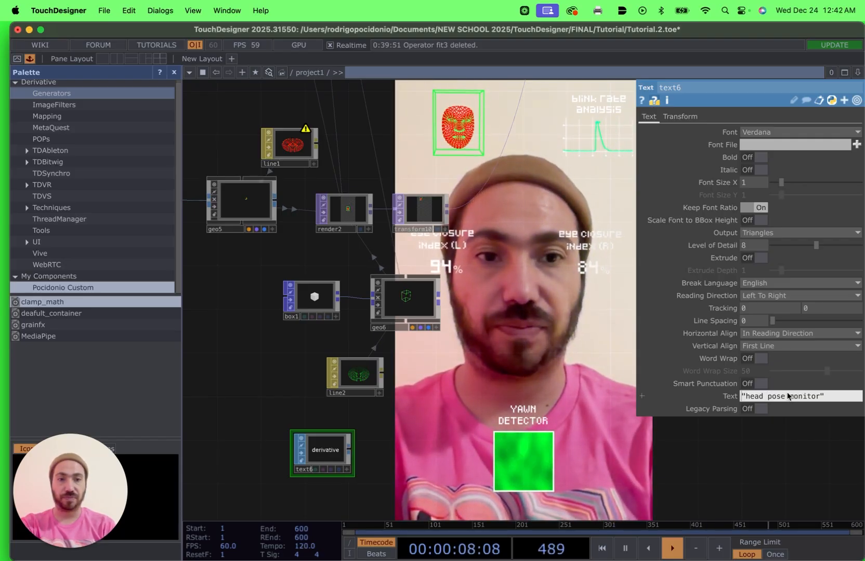
Turn text6's text into the Python expression f"head pose\nmonitor" so it breaks onto two lines.
key(Home)
text(f)
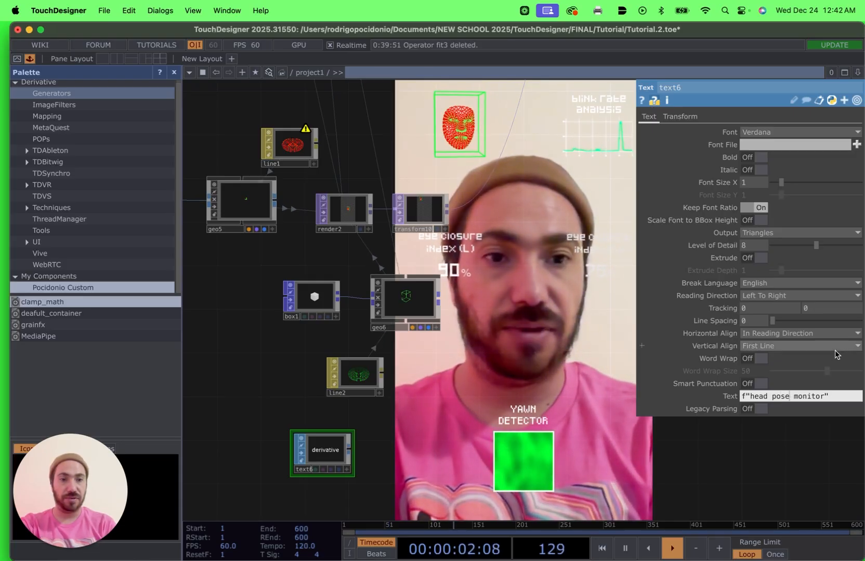
key(Delete)
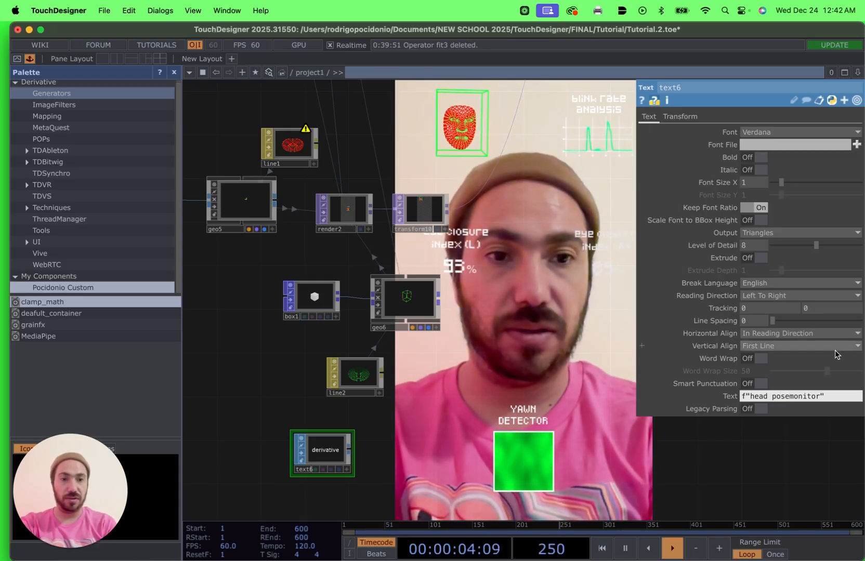
text(\n)
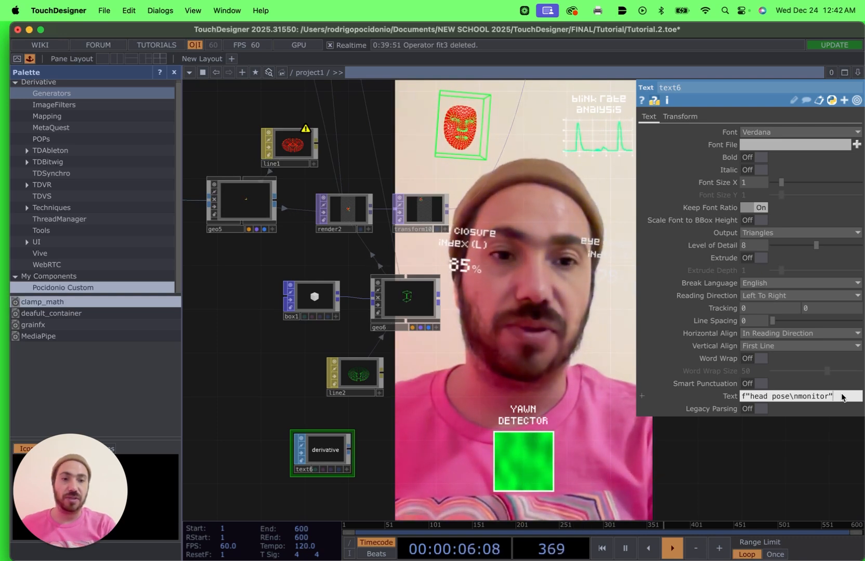
click(728, 396)
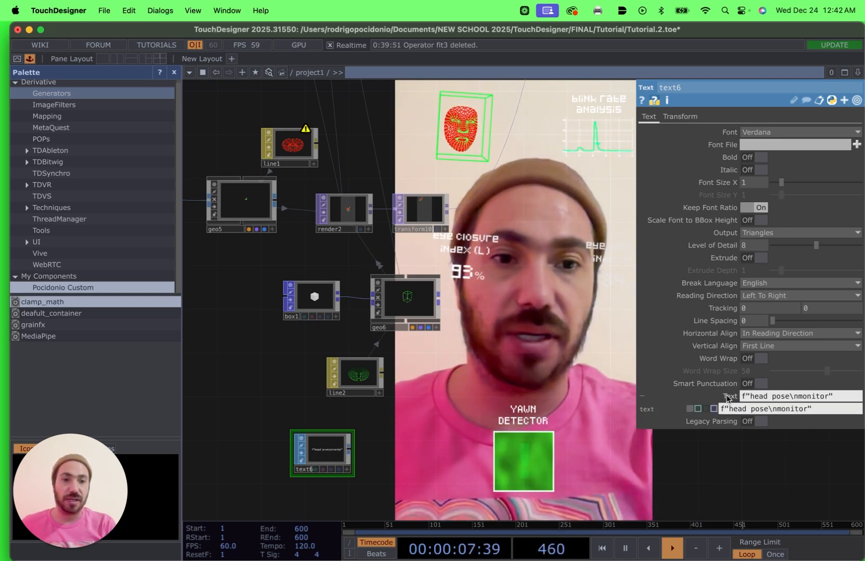
click(696, 408)
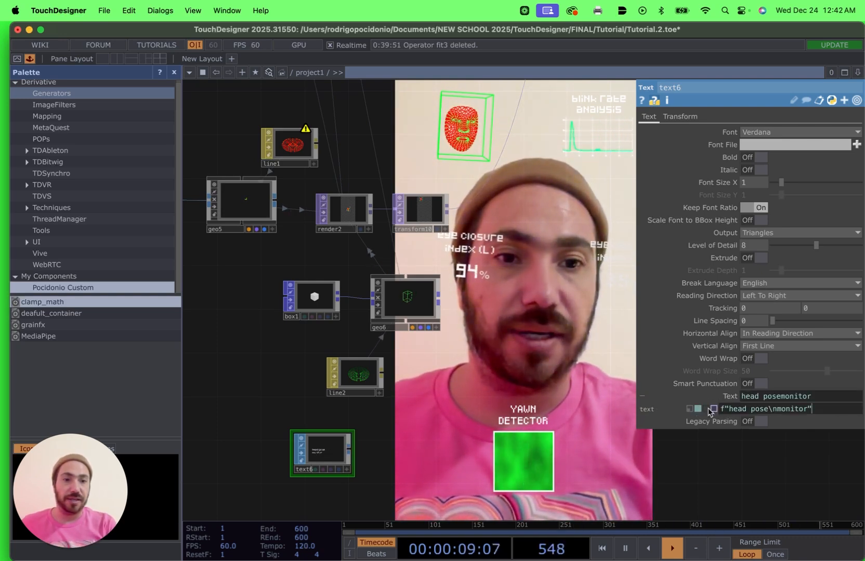
Set text6's Horizontal Align to Center and its font to Pixeled.
click(769, 334)
click(764, 369)
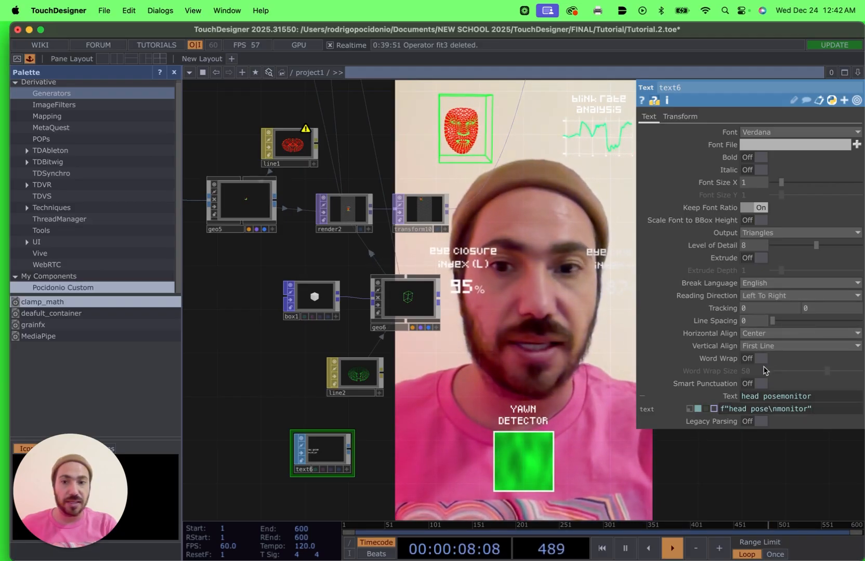
scroll(330, 475, up, 6)
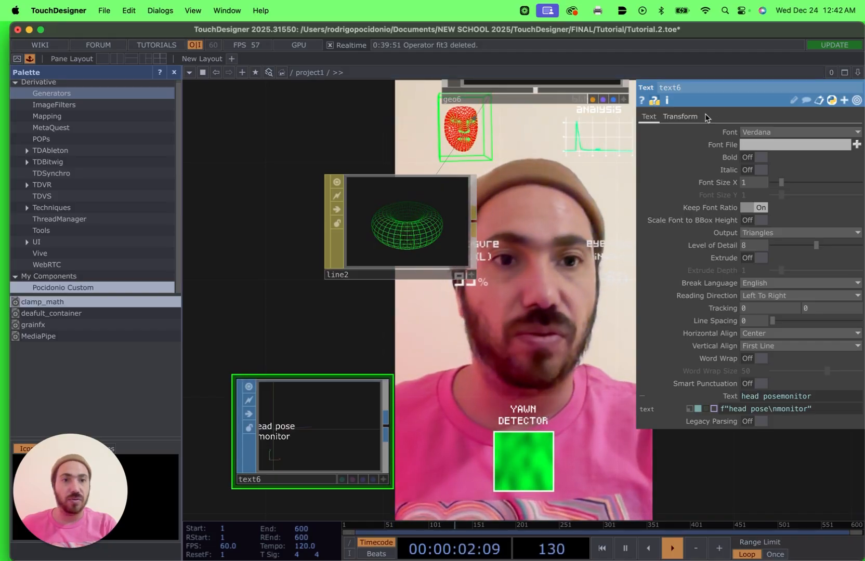
click(760, 130)
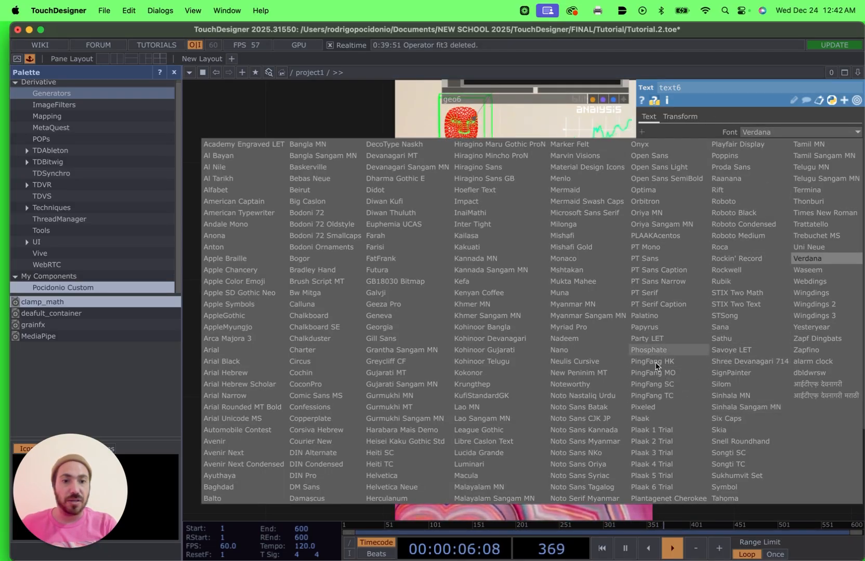
click(648, 408)
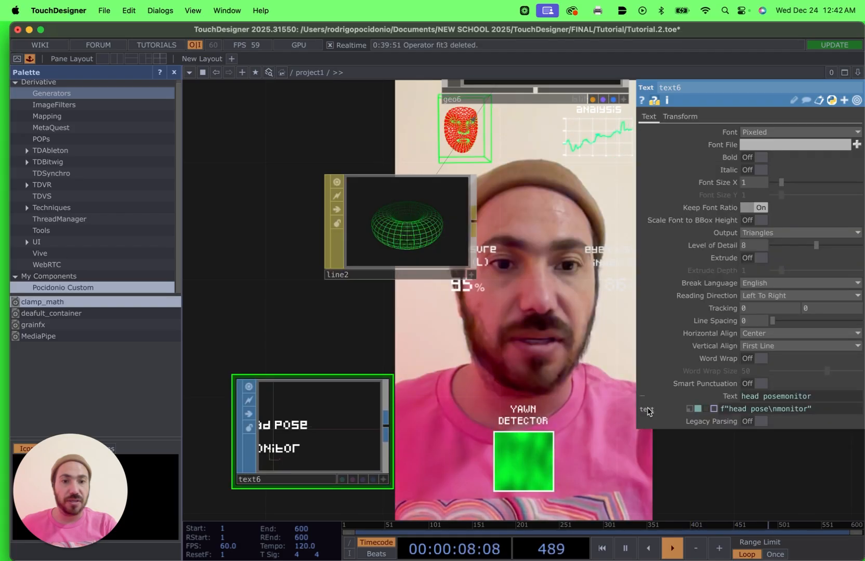
Add a Geometry COMP connected to the output of text6.
scroll(365, 444, down, 4)
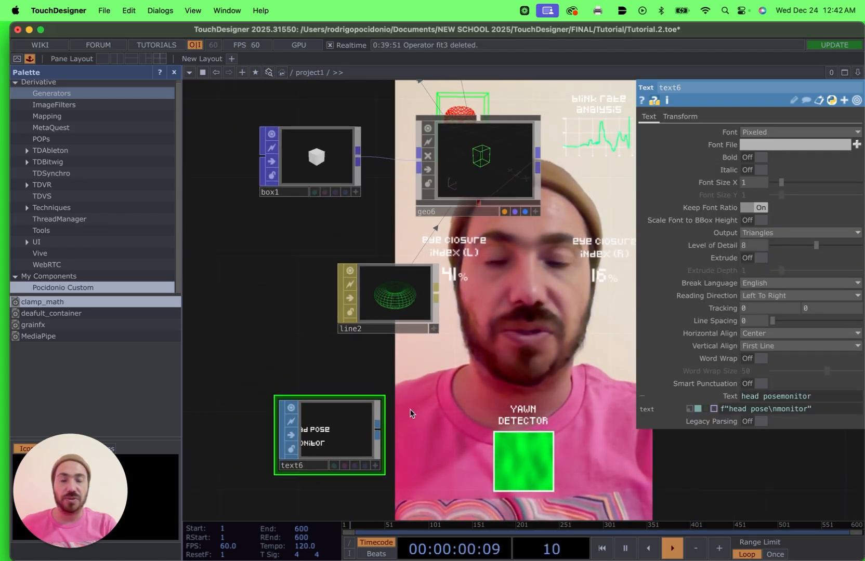
drag(410, 411, 392, 392)
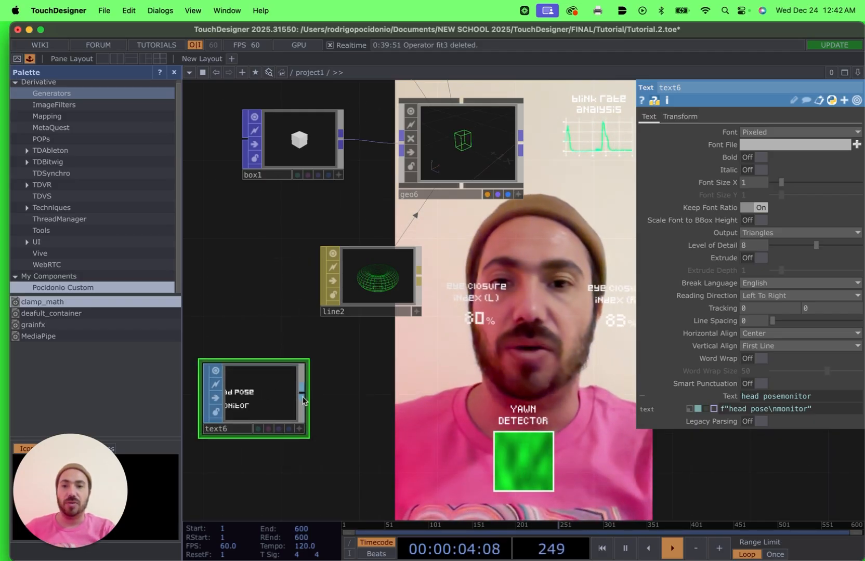
key(Tab)
click(96, 234)
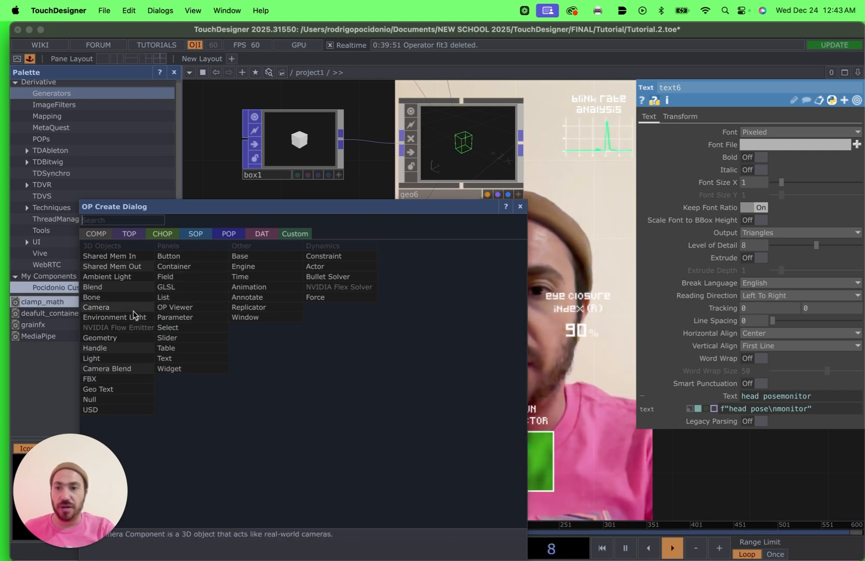
click(101, 338)
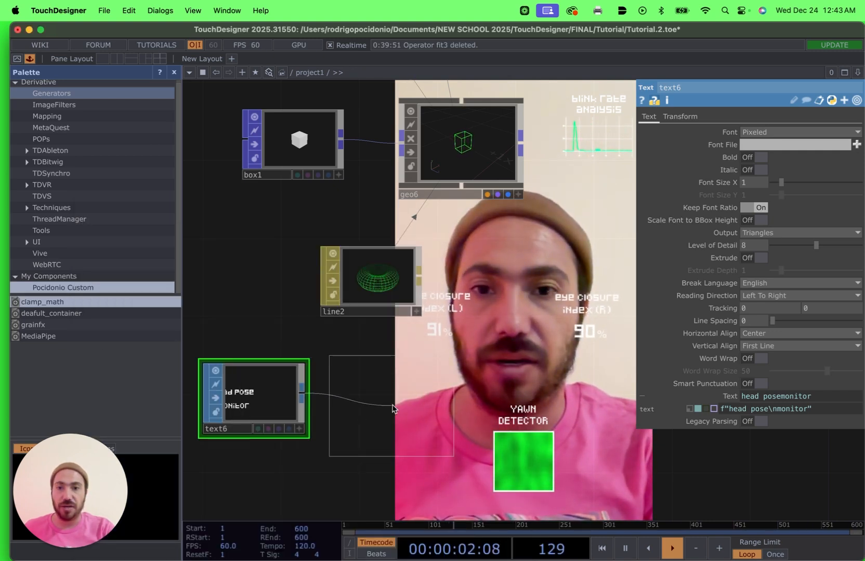
click(392, 408)
scroll(465, 384, down, 2)
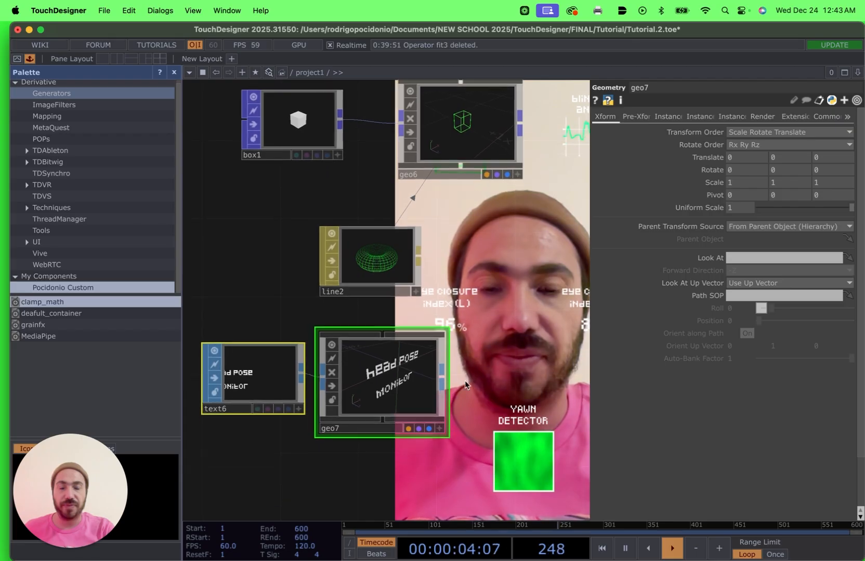
Add a Constant material to the network below geo7.
scroll(465, 385, down, 4)
right_click(349, 457)
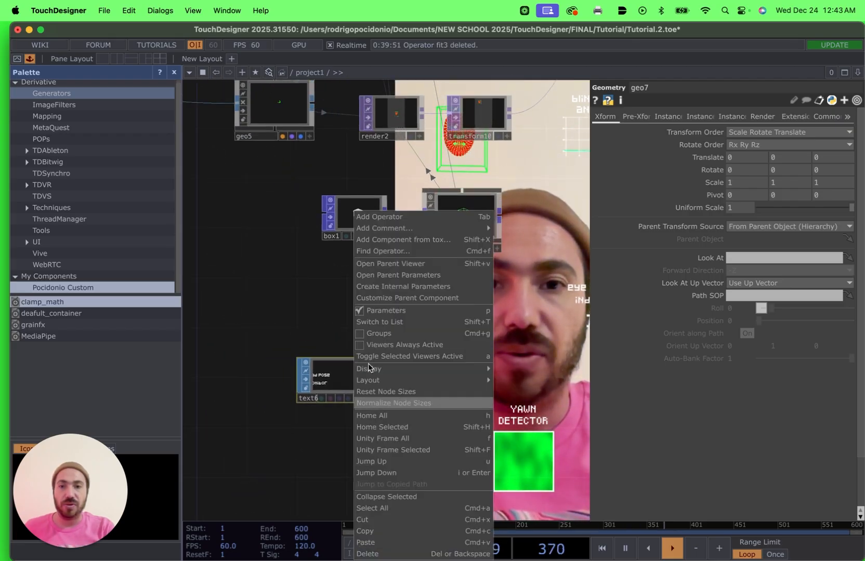
click(387, 217)
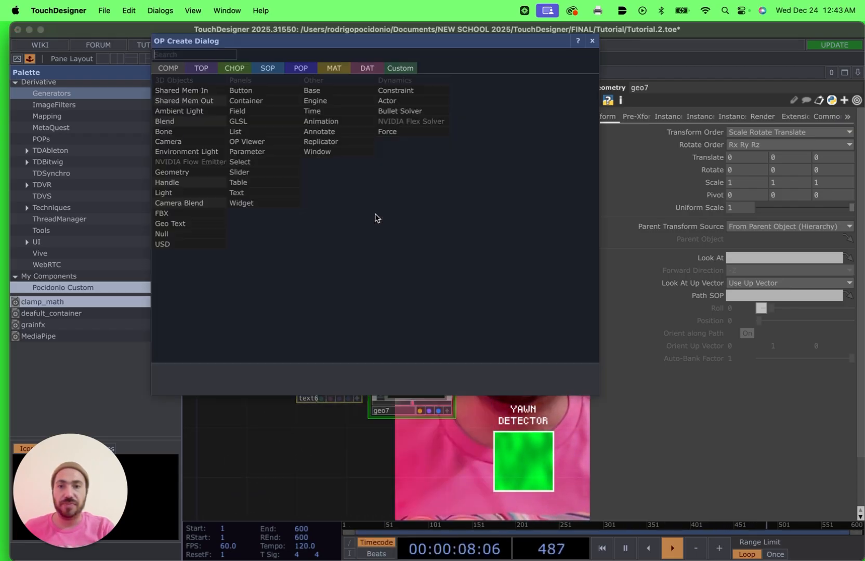
mouse_move(328, 71)
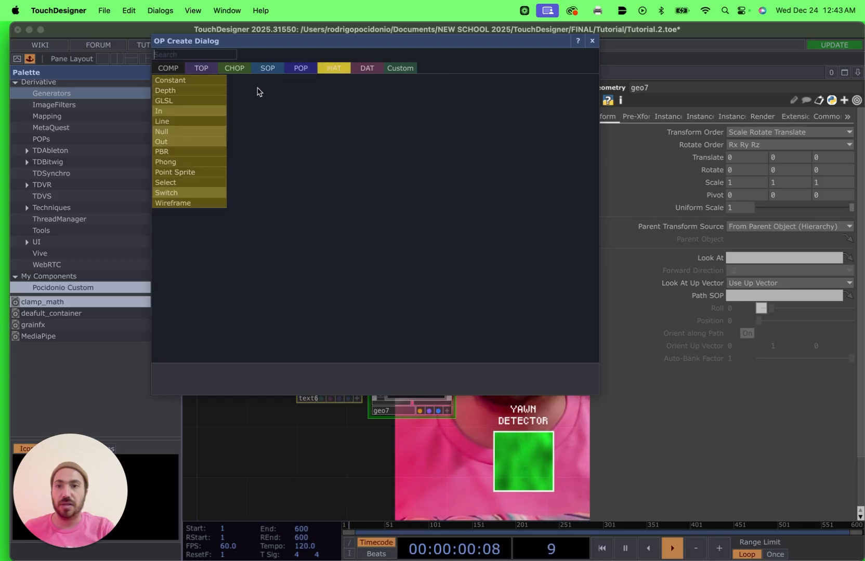
click(178, 82)
click(381, 466)
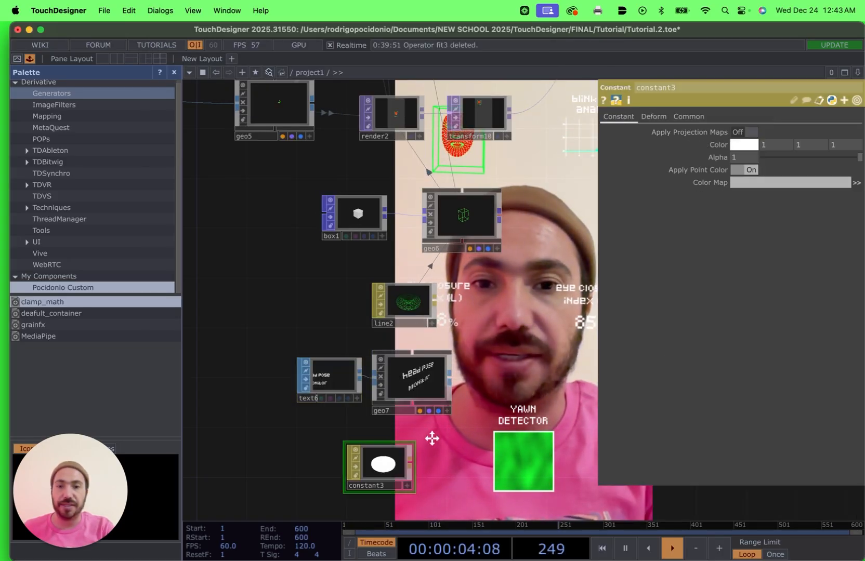
Set constant3's color to pure red and assign the material to geo7.
drag(432, 438, 405, 435)
click(748, 145)
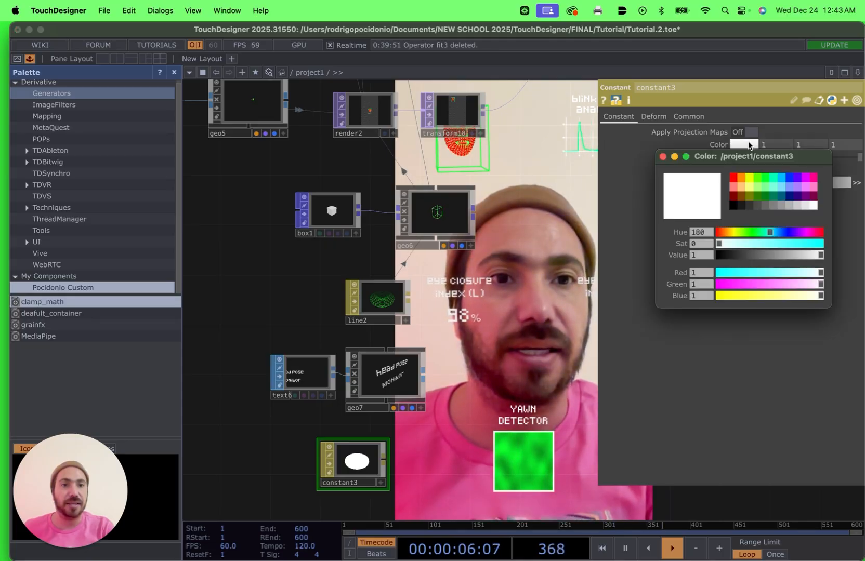
click(733, 177)
drag(348, 471, 394, 372)
click(402, 364)
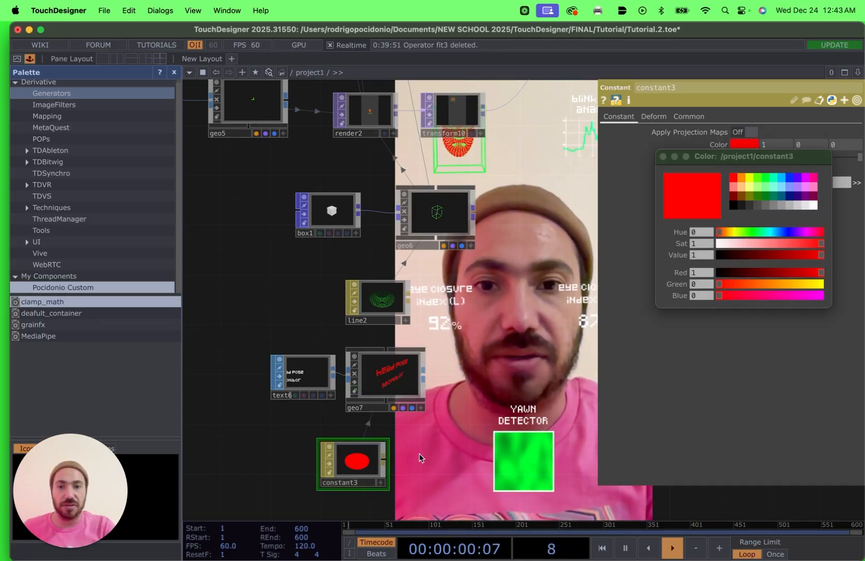
Add geo7 to render2's Geometry list so it reads "geo5 geo6 geo7".
drag(416, 457, 397, 469)
scroll(427, 406, down, 4)
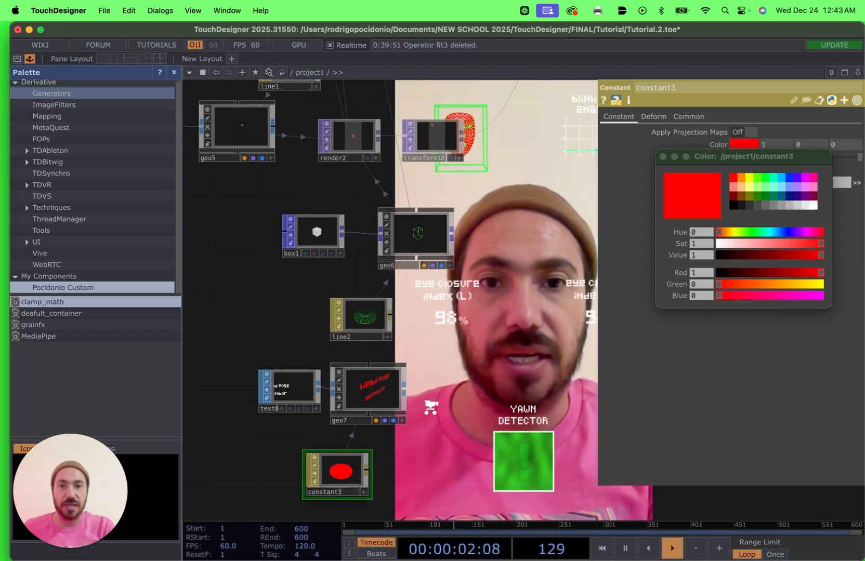
drag(427, 407, 405, 427)
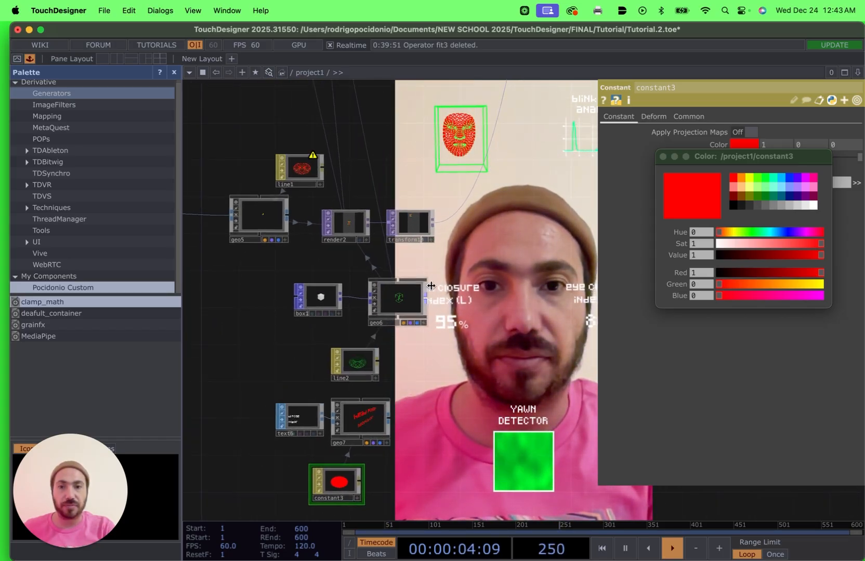
click(413, 225)
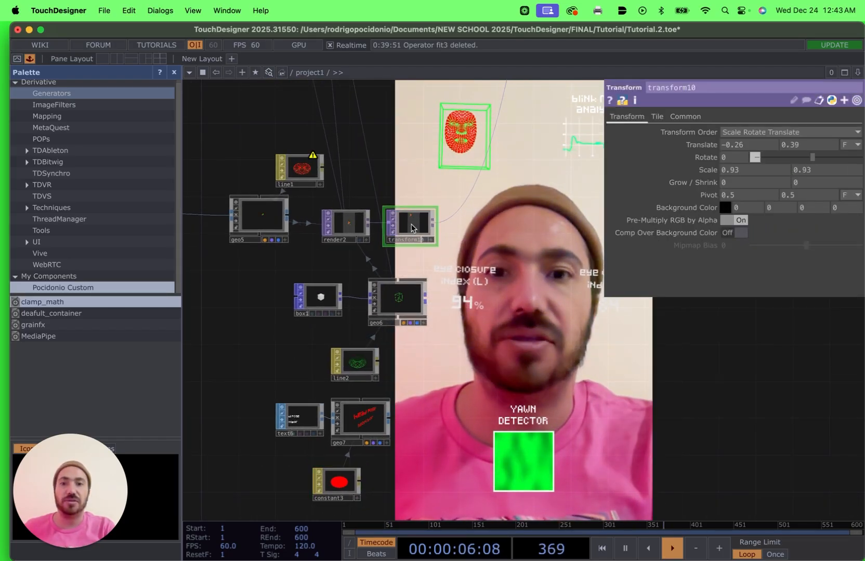
scroll(395, 267, up, 5)
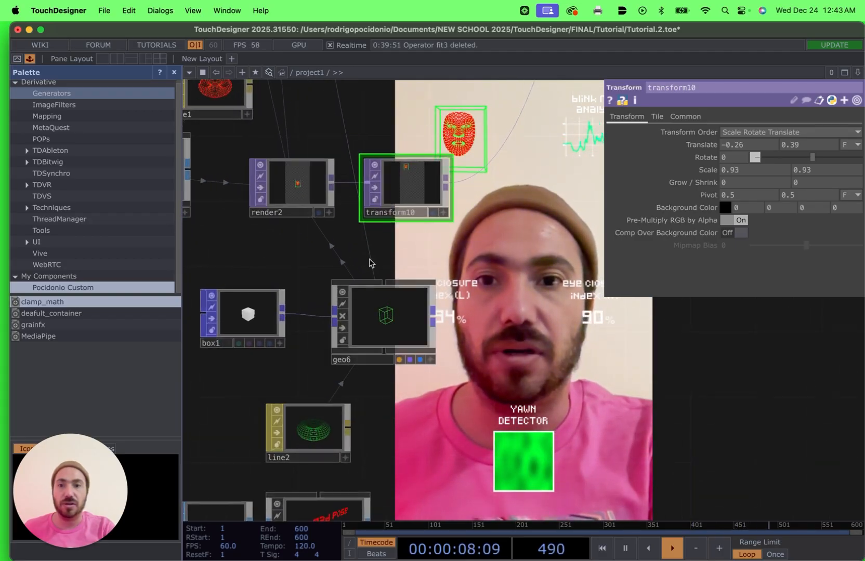
click(318, 194)
drag(330, 291, 424, 286)
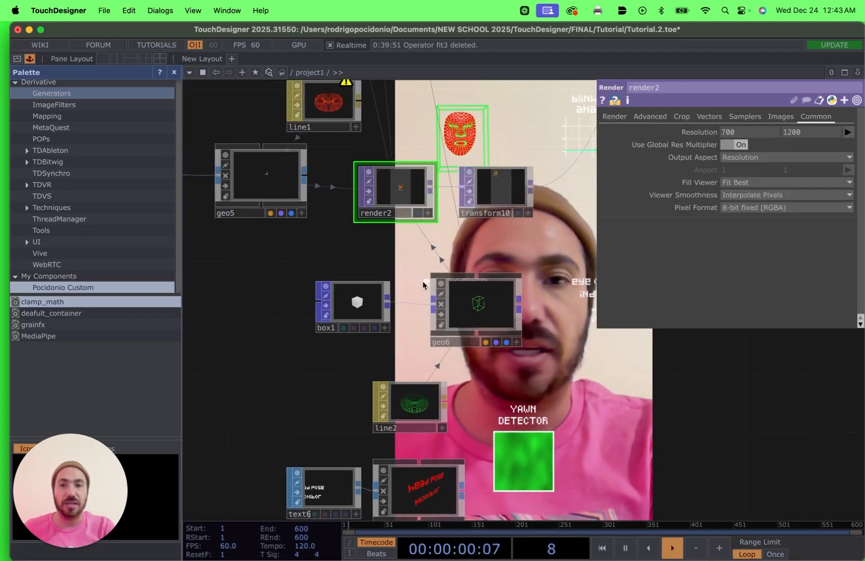
scroll(413, 253, up, 4)
click(613, 119)
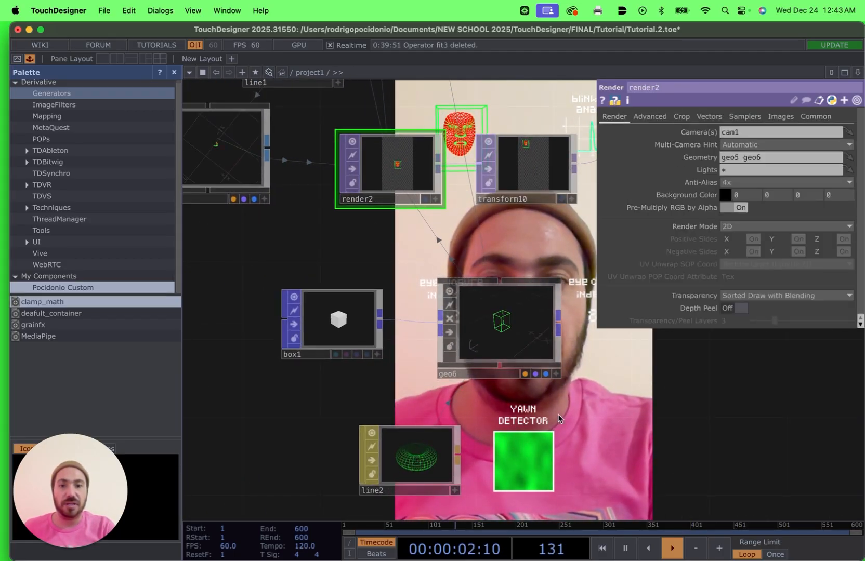
drag(581, 381, 563, 256)
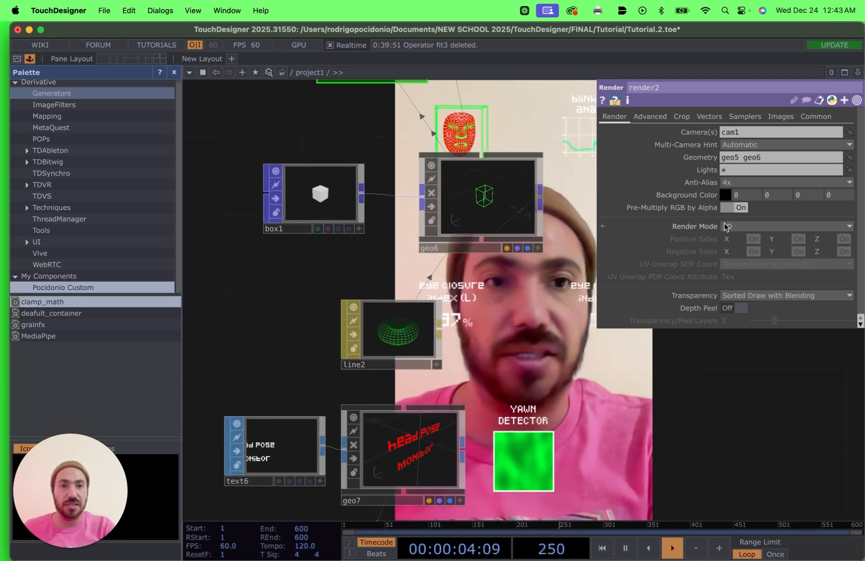
click(776, 158)
text(geo)
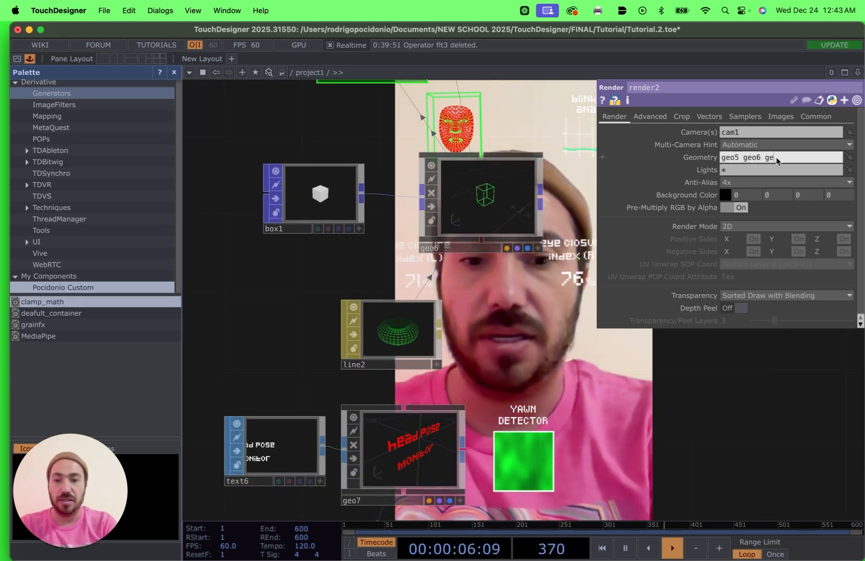
text(7)
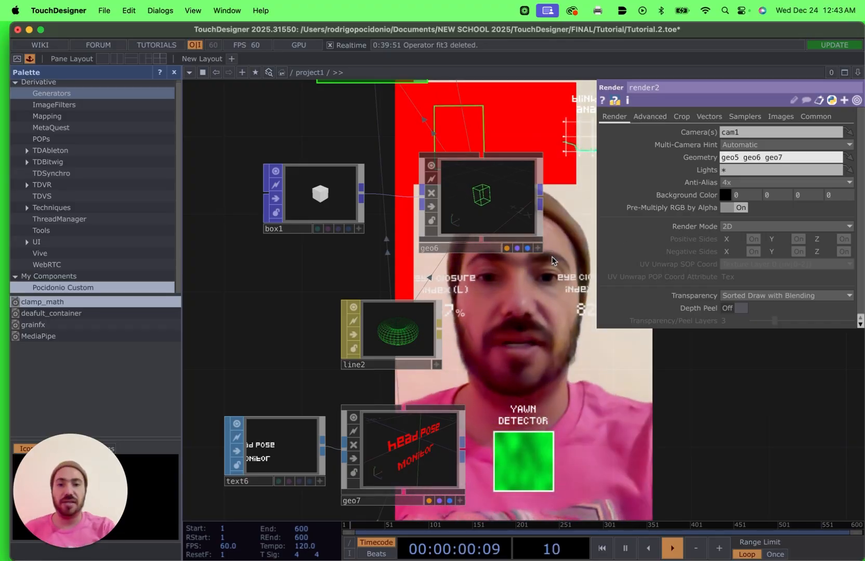
Turn on Apply Pre-Transform for geo7.
scroll(509, 281, down, 5)
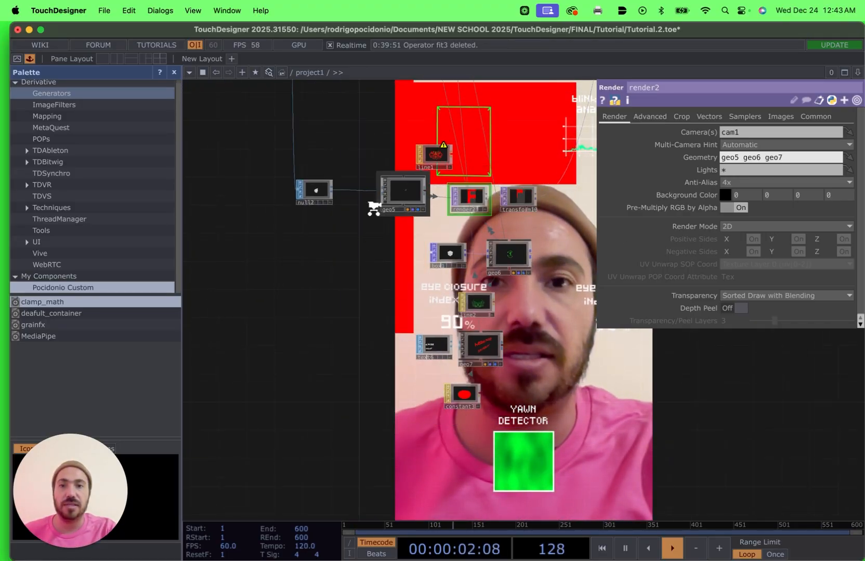
scroll(347, 247, down, 4)
drag(353, 152, 356, 257)
drag(350, 208, 341, 281)
scroll(341, 282, down, 5)
drag(290, 258, 251, 176)
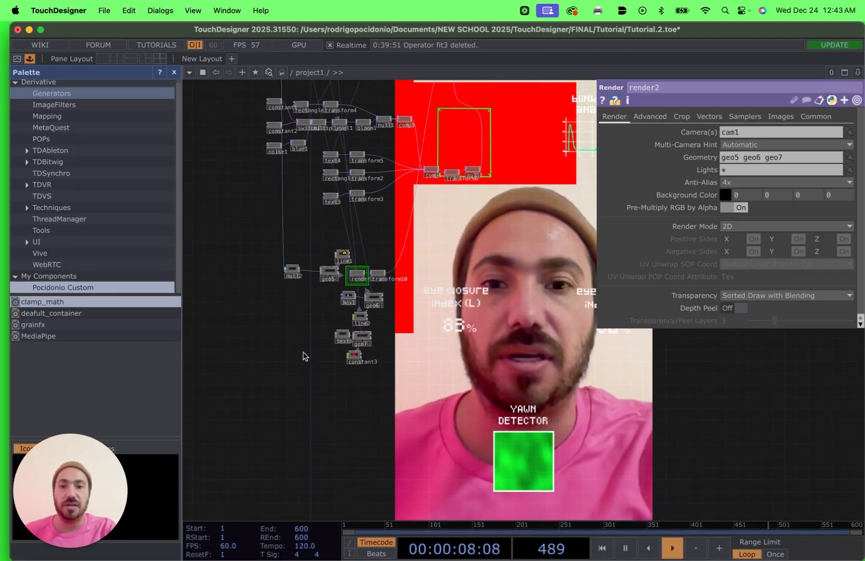
scroll(316, 382, up, 3)
scroll(316, 383, up, 5)
scroll(491, 330, up, 5)
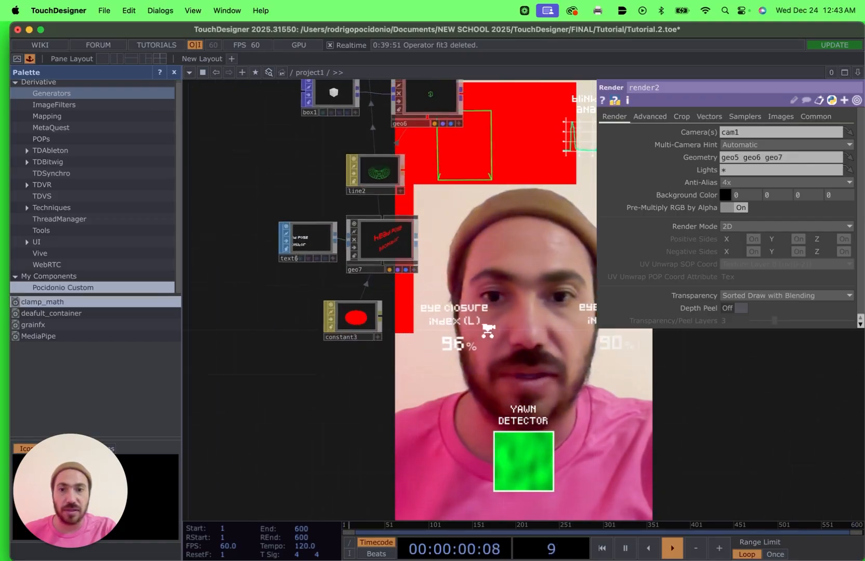
drag(489, 359, 493, 399)
click(390, 281)
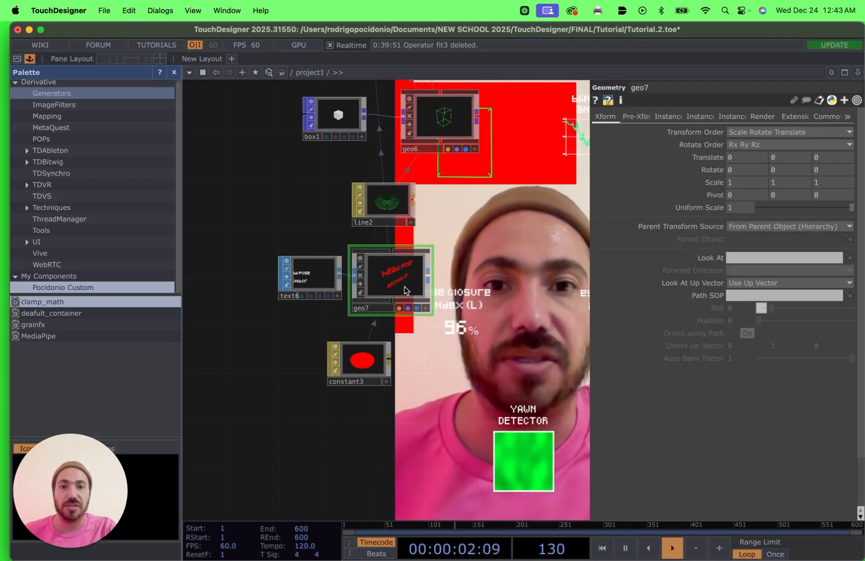
click(636, 117)
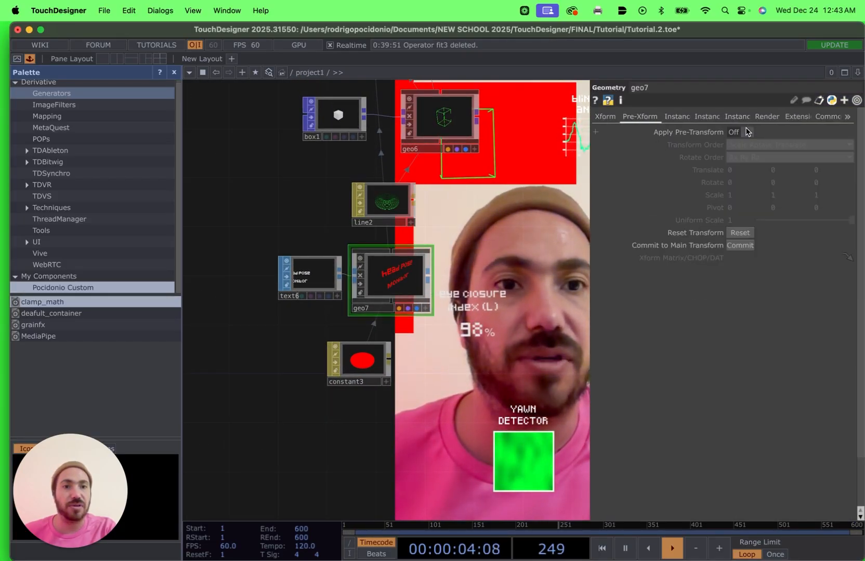
Assign the trans_matrix CHOP beside the face_tracking component as geo7's Xform Matrix/CHOP/DAT.
scroll(309, 167, down, 5)
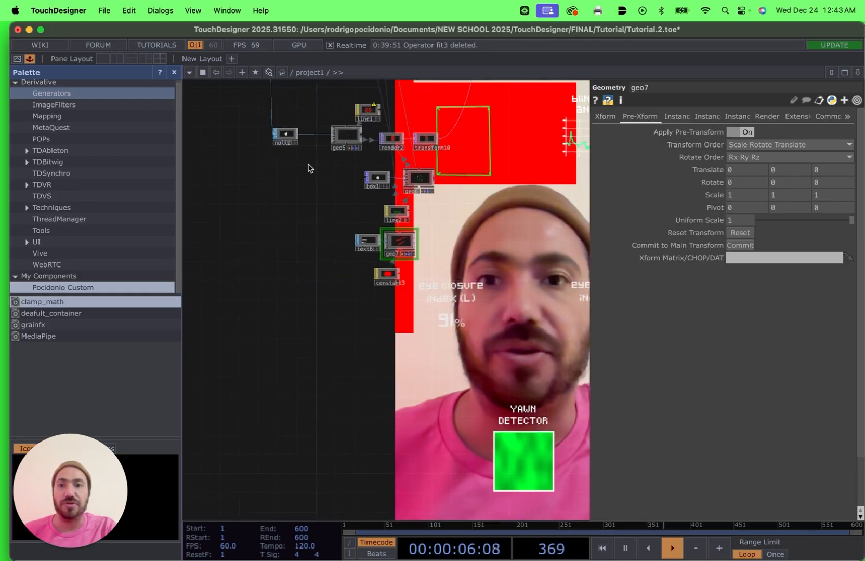
drag(362, 342, 406, 445)
drag(324, 195, 338, 330)
drag(303, 232, 299, 323)
drag(291, 245, 244, 340)
scroll(328, 302, up, 5)
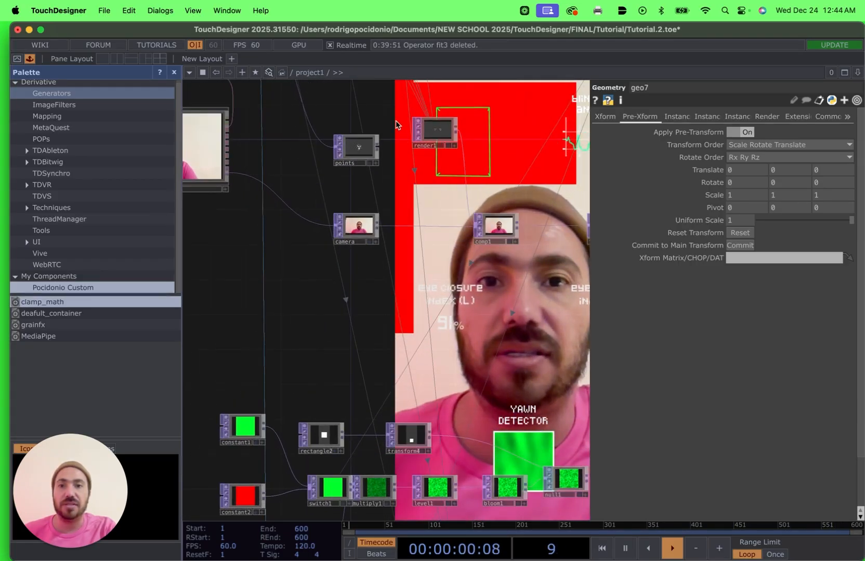
drag(396, 125, 391, 243)
drag(350, 173, 759, 258)
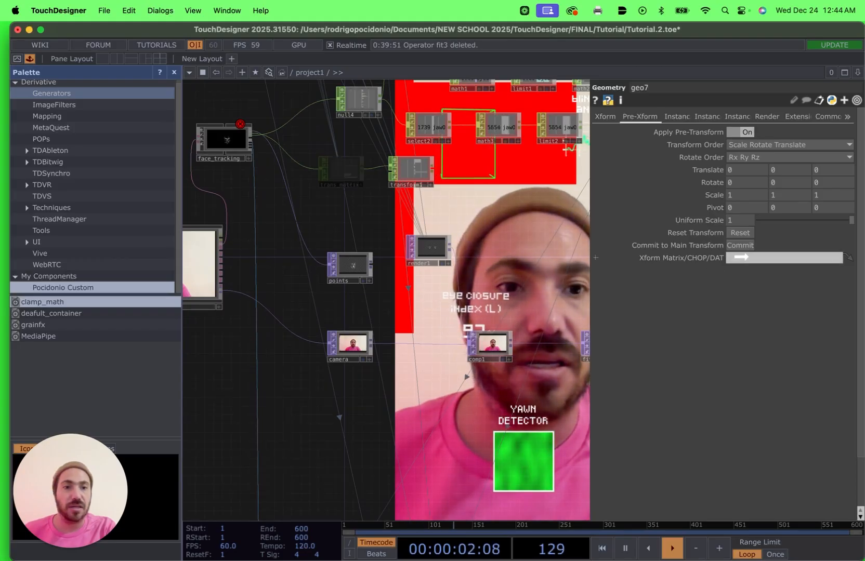
Shift geo7's label below the head-tracked box by setting its Translate Y to -8.52 and Translate Z to -5.7.
drag(510, 260, 463, 134)
scroll(463, 134, down, 10)
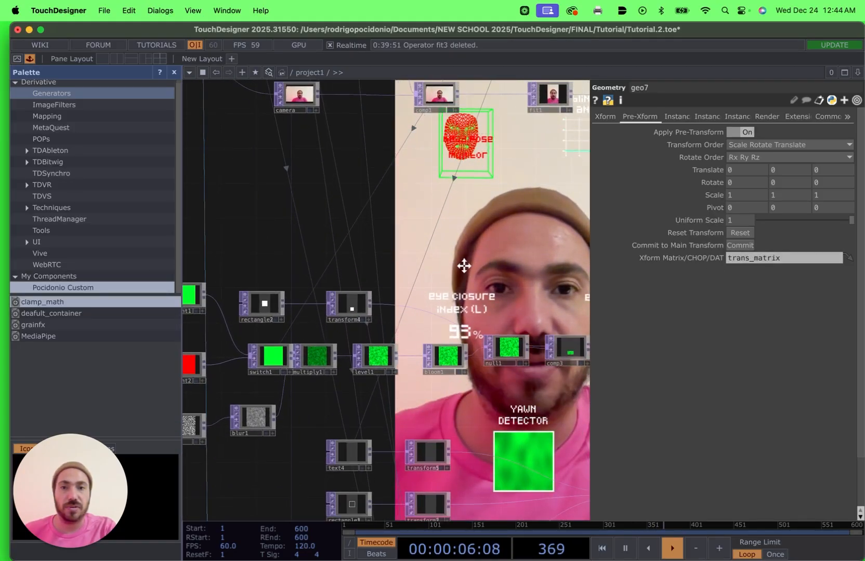
scroll(482, 179, down, 3)
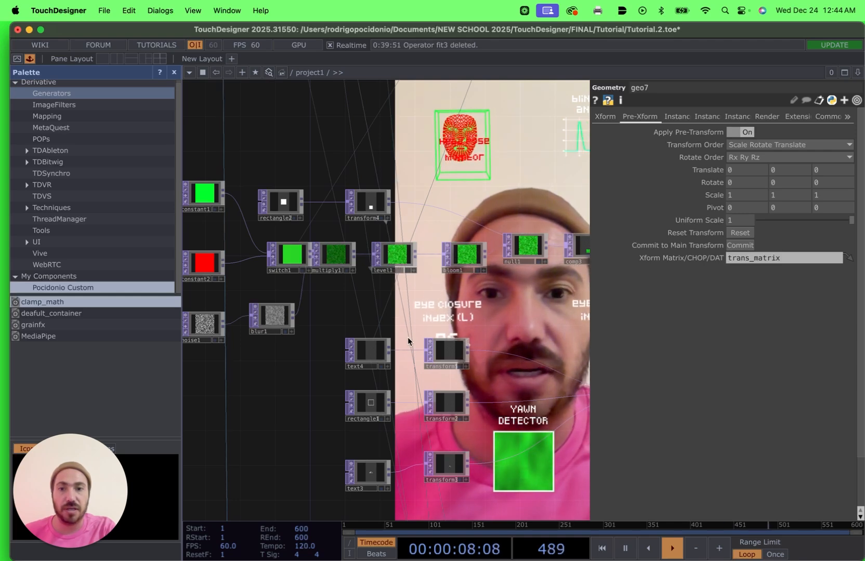
scroll(407, 336, down, 2)
scroll(349, 342, down, 15)
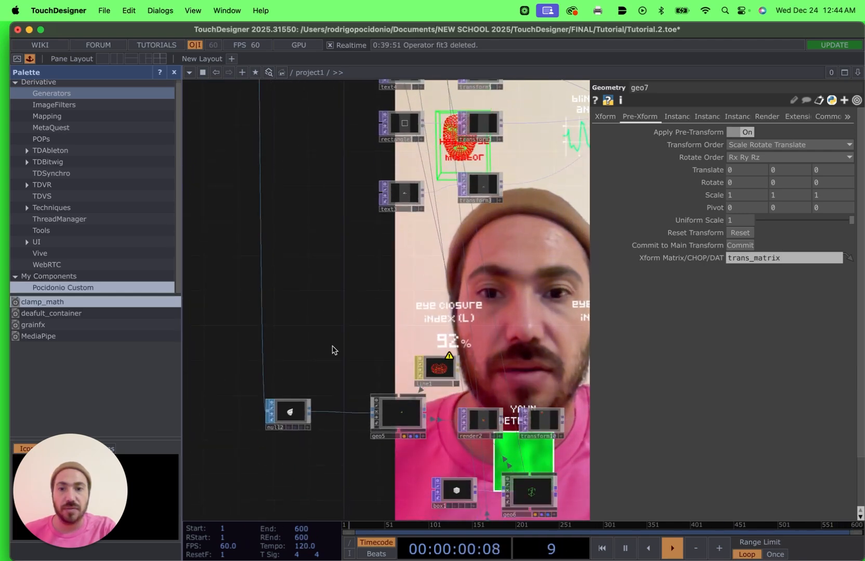
scroll(299, 362, down, 10)
scroll(253, 332, right, 4)
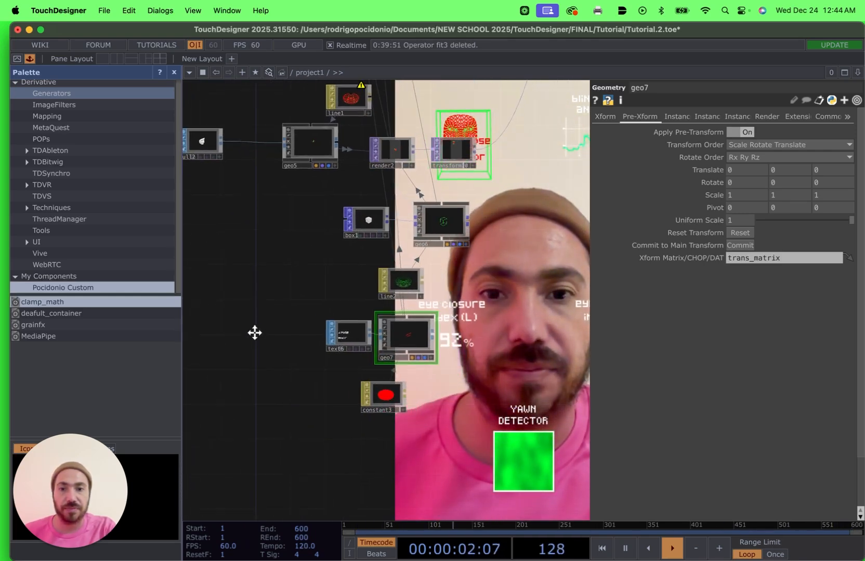
scroll(455, 307, up, 2)
scroll(455, 307, right, 2)
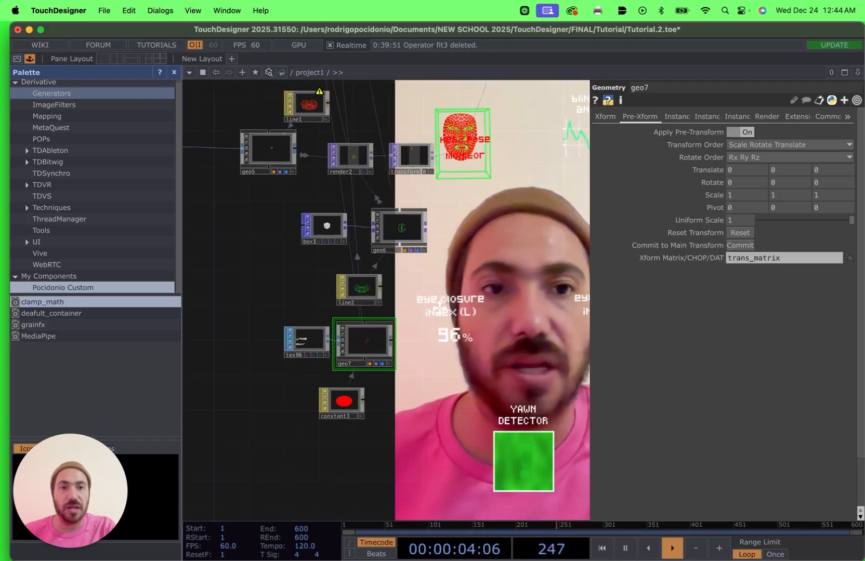
drag(455, 306, 462, 304)
click(289, 358)
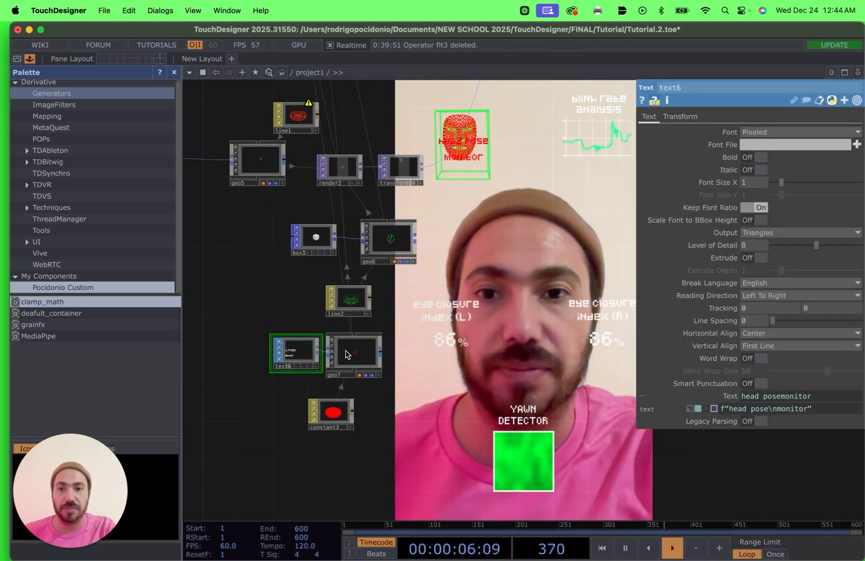
click(344, 353)
click(605, 116)
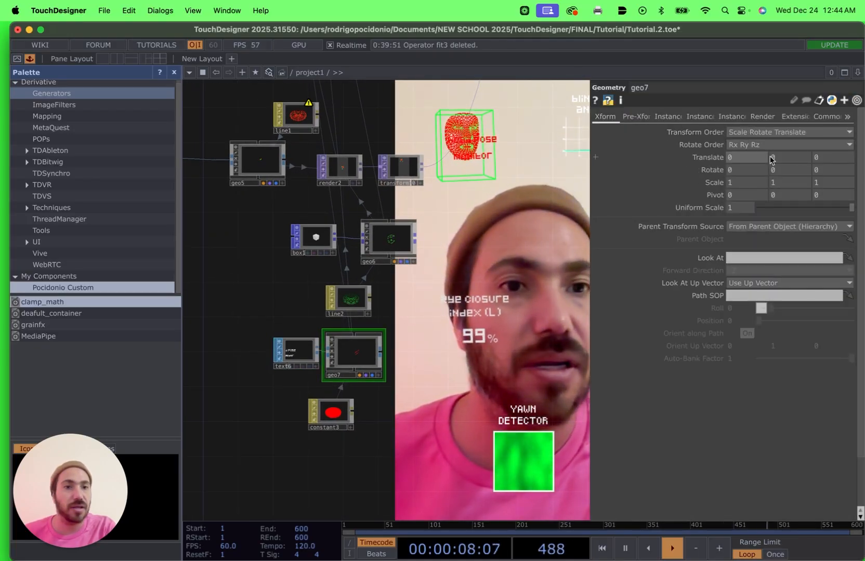
middle_click(820, 161)
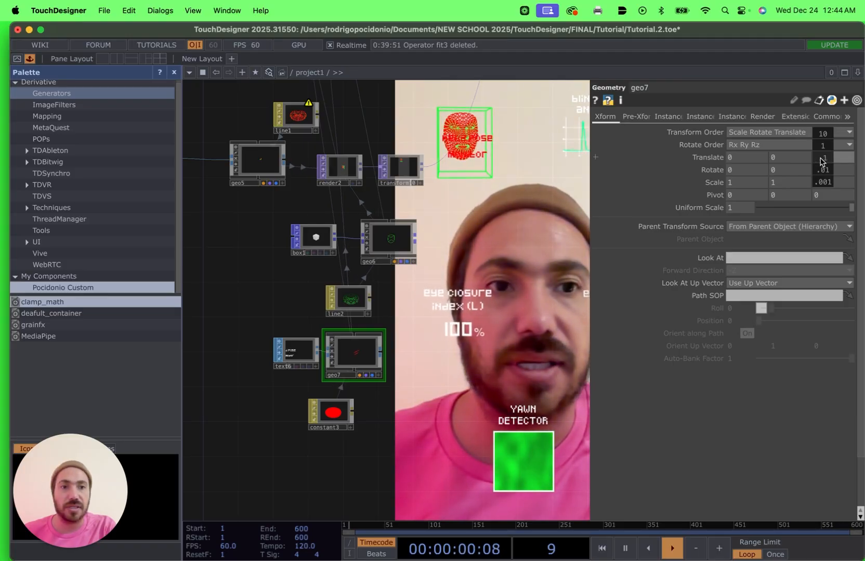
middle_click(784, 159)
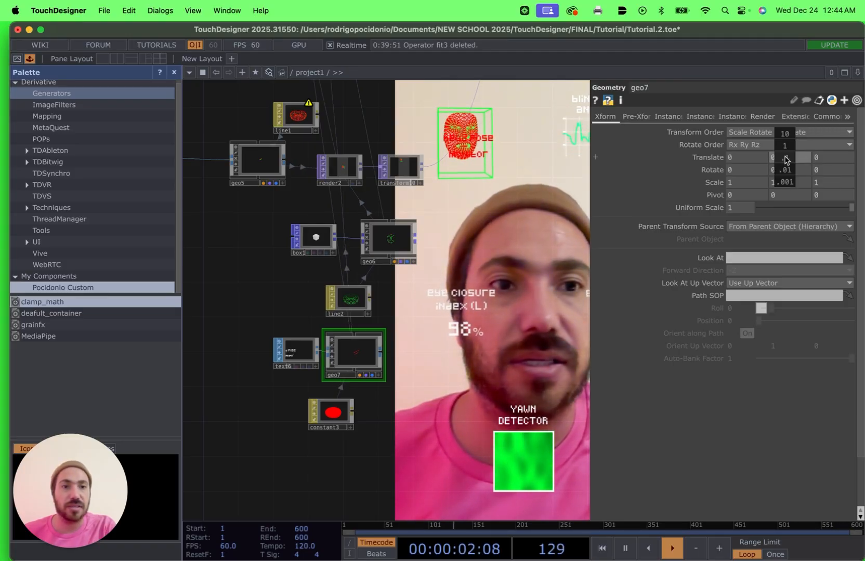
middle_drag(785, 165, 782, 173)
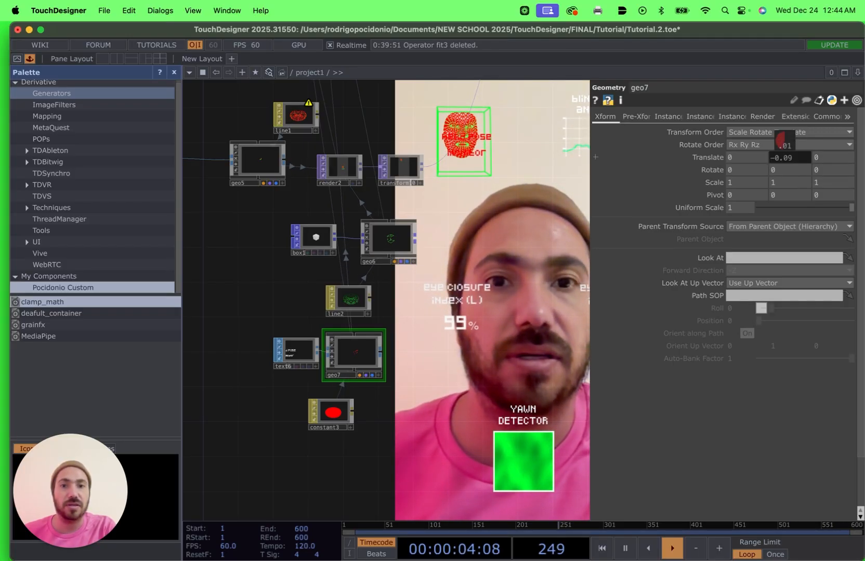
drag(785, 160, 787, 161)
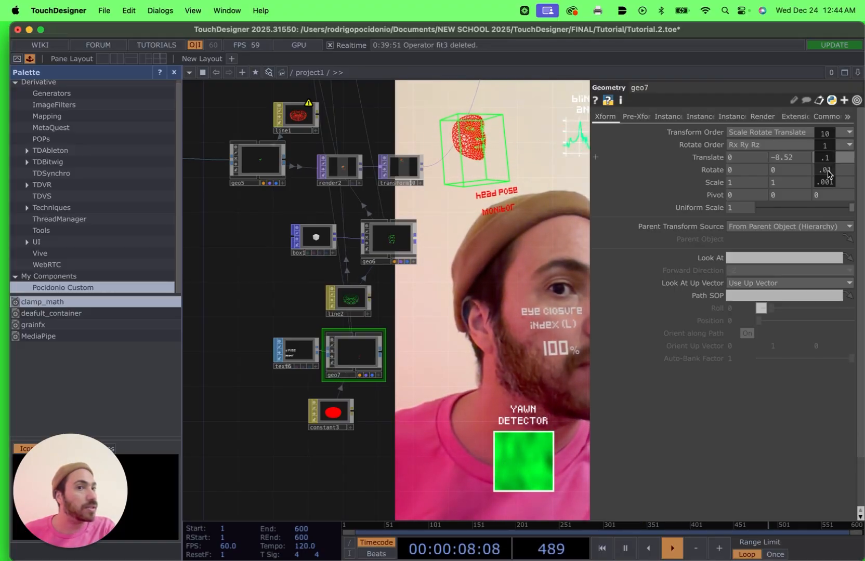
middle_drag(826, 161, 826, 136)
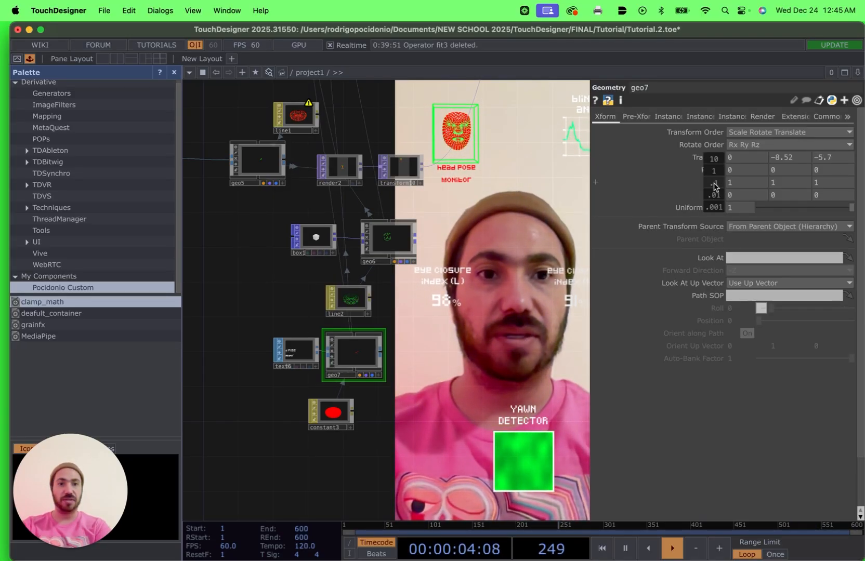
Scale geo7 to 1.3 on all three axes and set its Translate Y to -10.12.
mouse_move(713, 176)
middle_down()
mouse_move(696, 177)
mouse_move(714, 183)
mouse_move(715, 161)
mouse_move(715, 183)
middle_up()
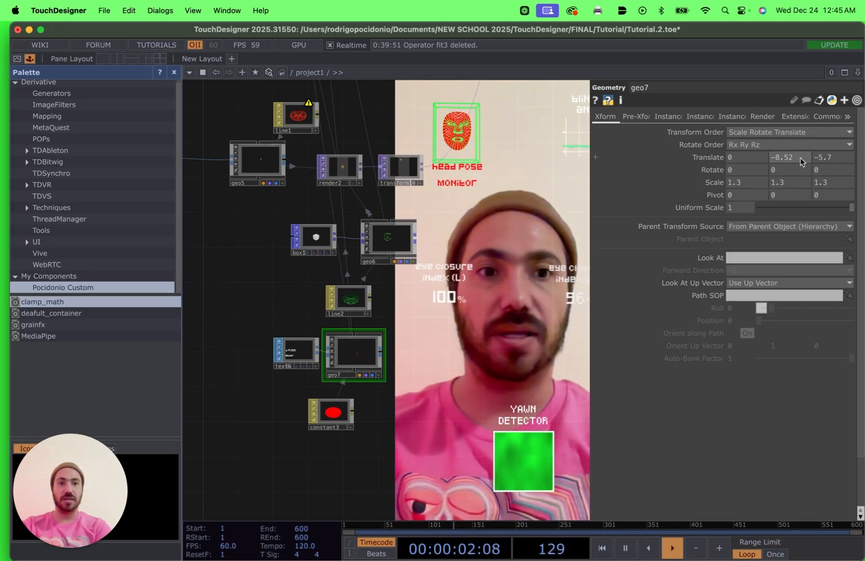
mouse_move(790, 157)
middle_down()
mouse_move(787, 140)
mouse_move(790, 154)
middle_up()
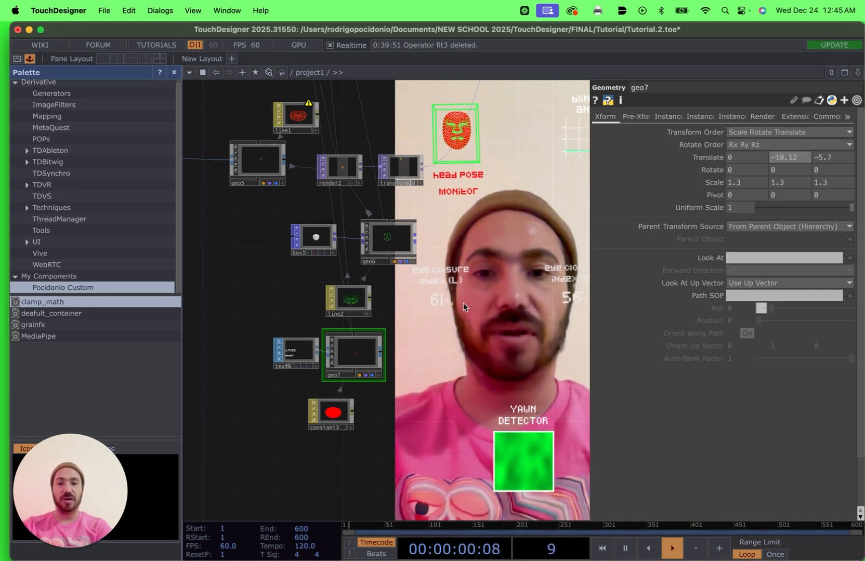
Set the line spacing of text6 to -1 to bring the label's two lines closer together.
click(296, 351)
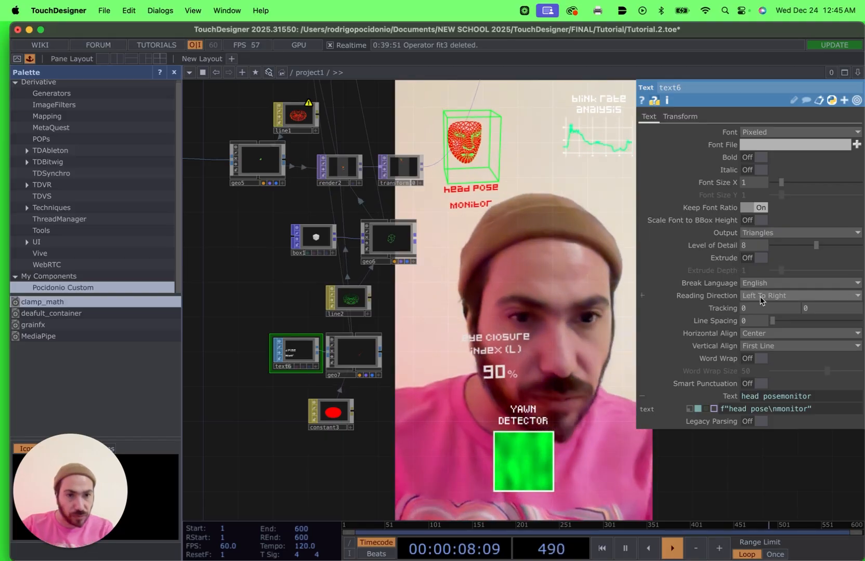
drag(771, 320, 753, 321)
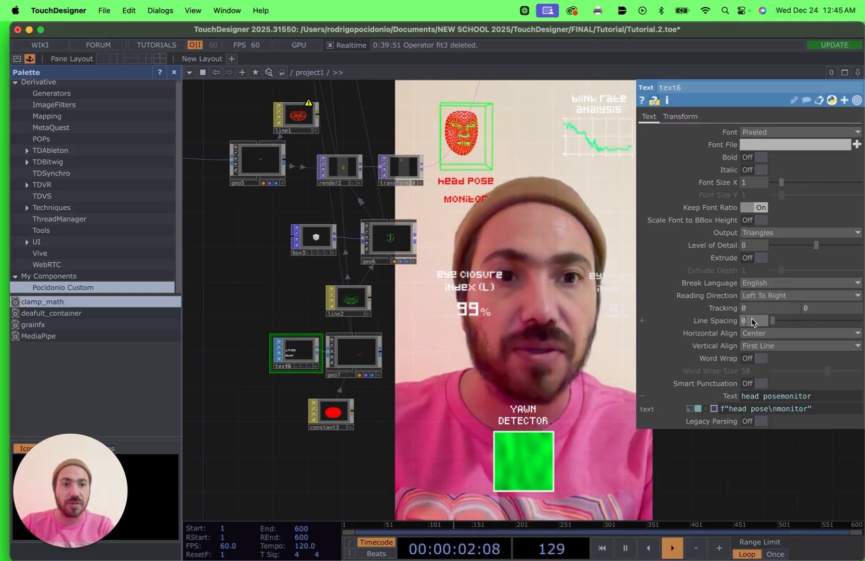
text(-2)
key(BackSpace)
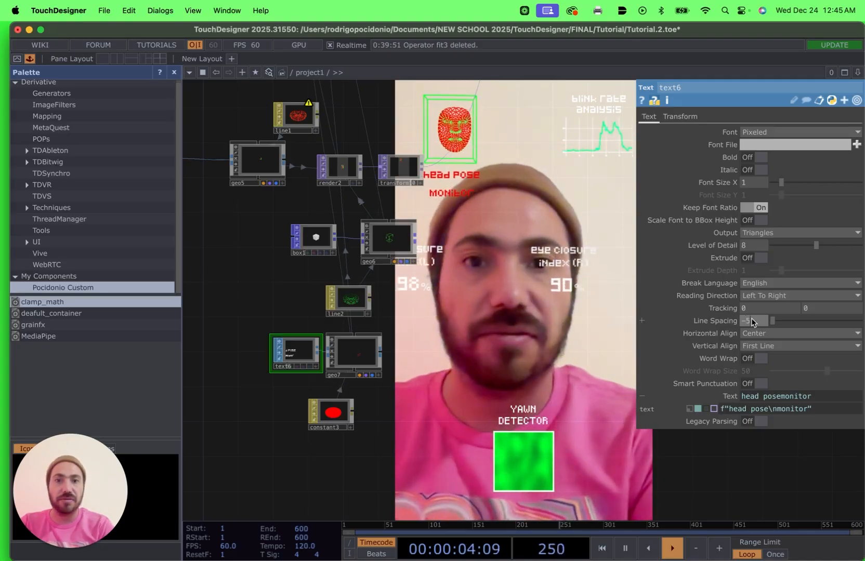
text(5)
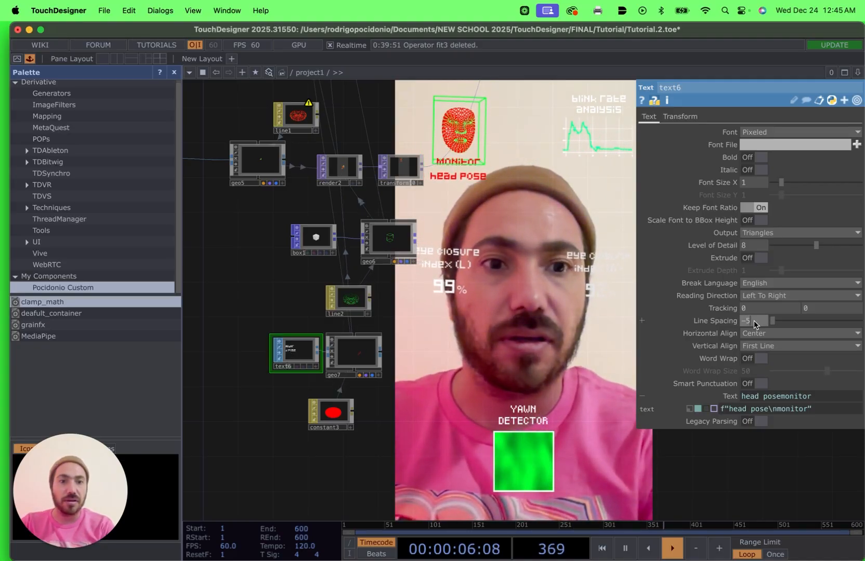
text(2)
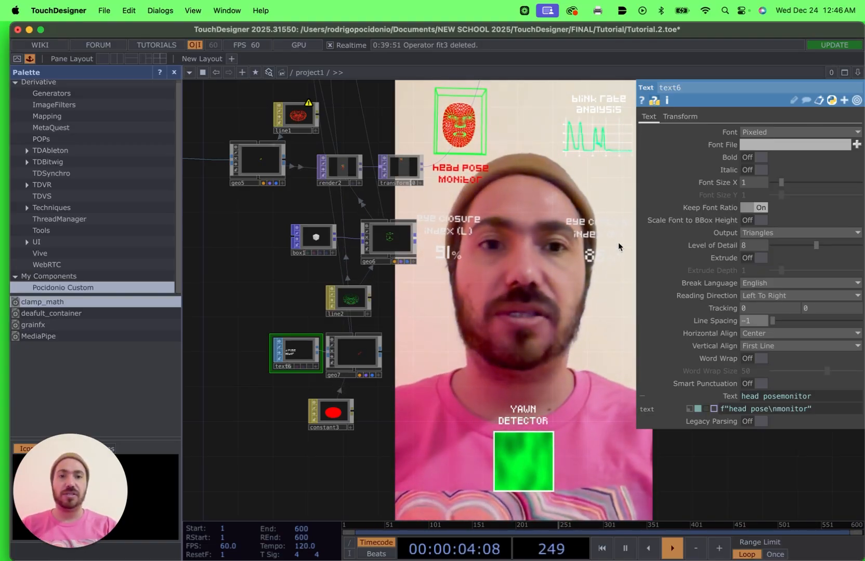
Add a Rectangle TOP to the network just above comp2.
scroll(588, 382, down, 3)
scroll(513, 365, down, 4)
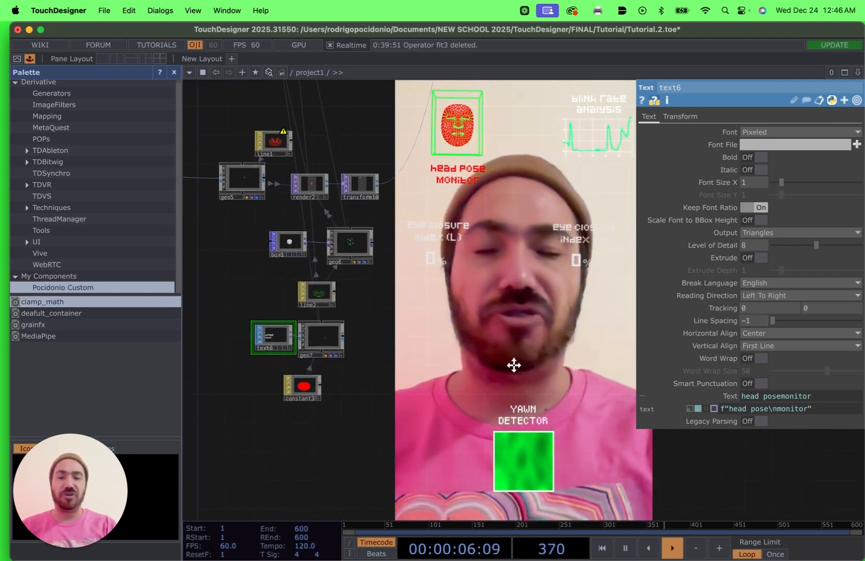
scroll(418, 378, down, 2)
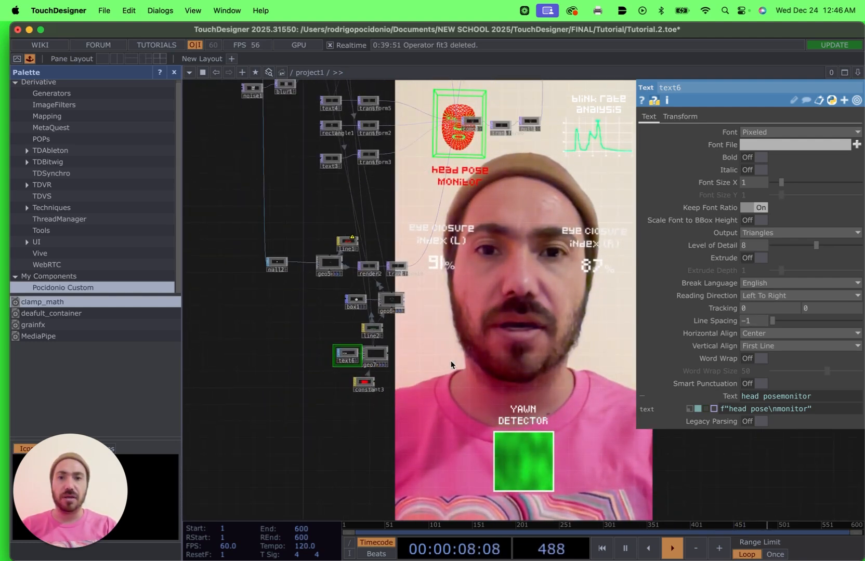
drag(451, 364, 347, 403)
drag(418, 247, 384, 380)
drag(430, 198, 506, 347)
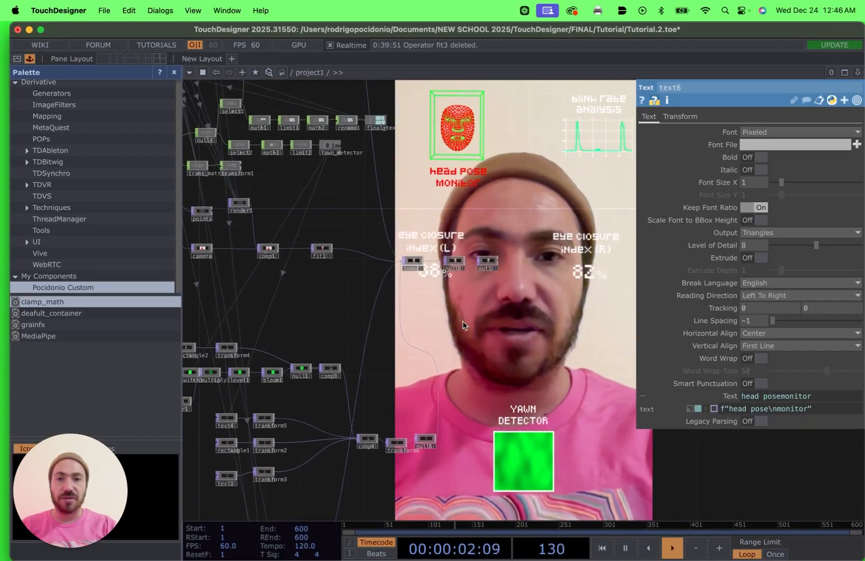
drag(463, 325, 494, 375)
scroll(452, 313, up, 5)
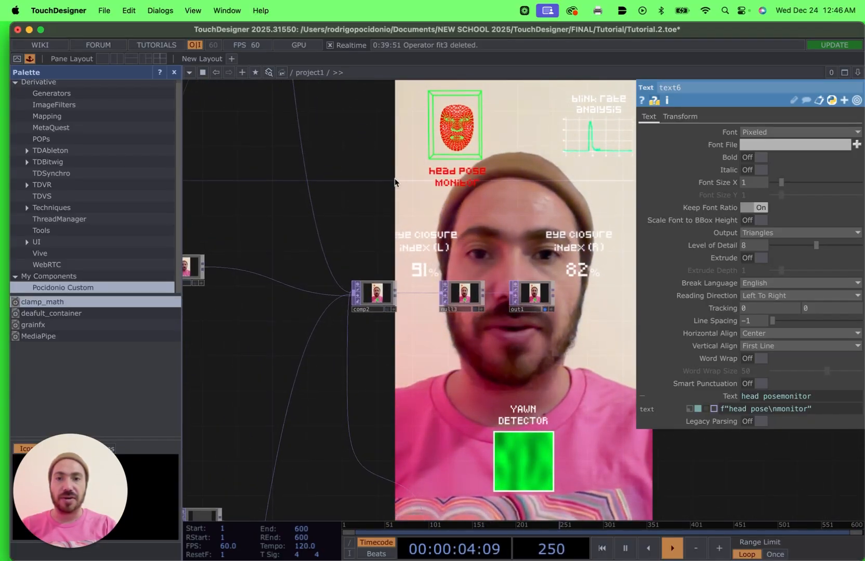
right_click(397, 66)
click(439, 69)
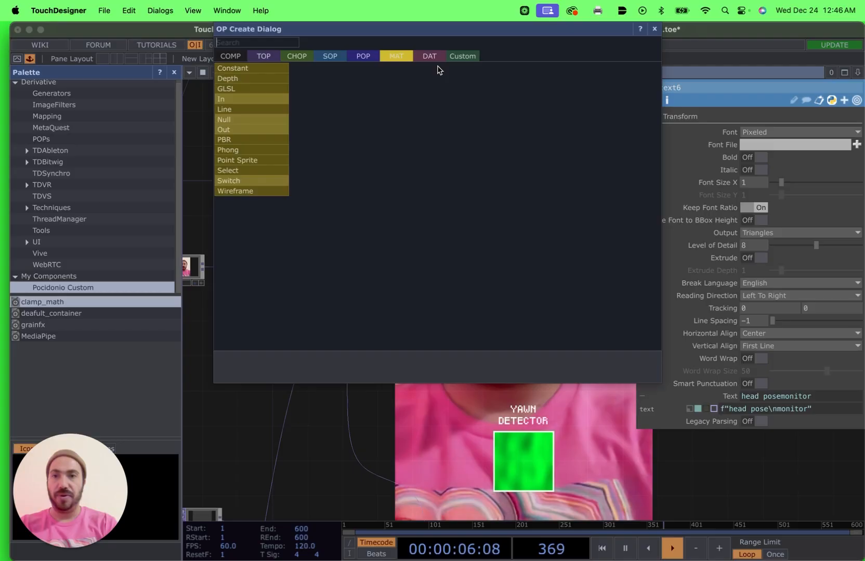
click(262, 56)
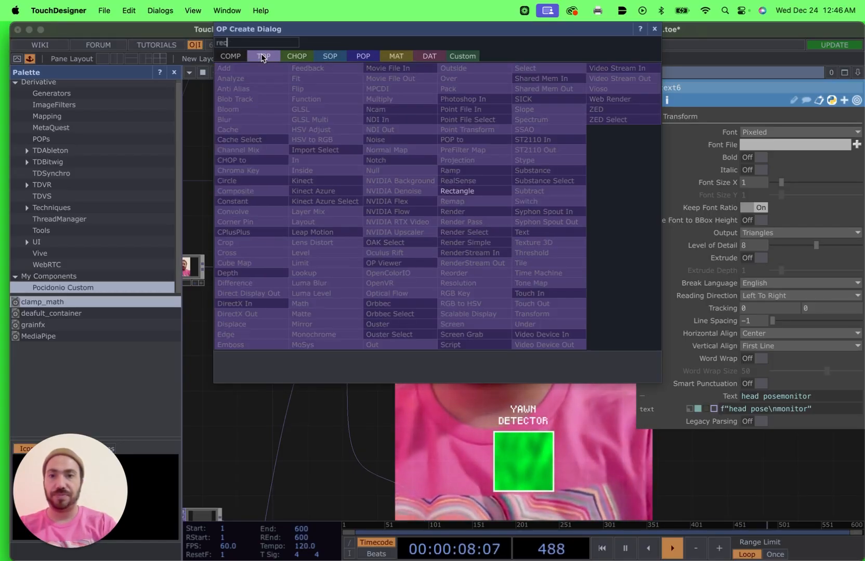
click(467, 191)
click(390, 173)
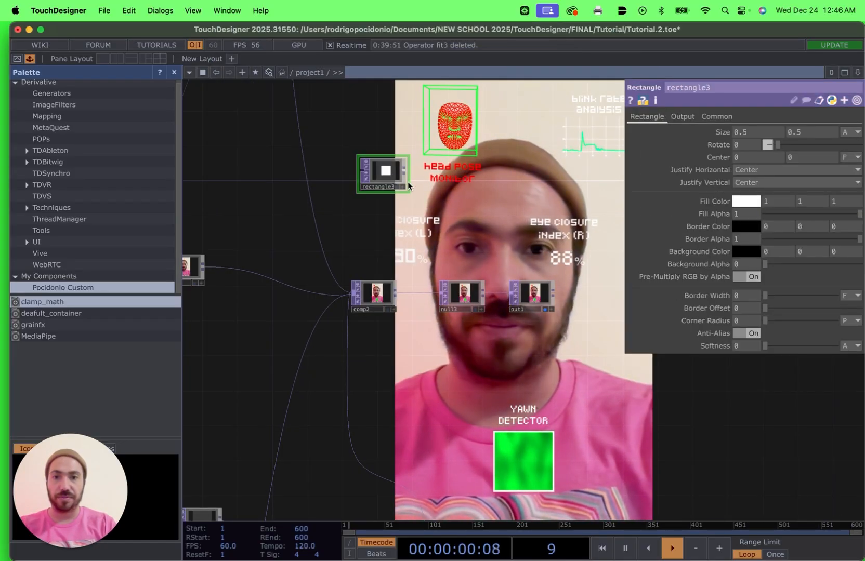
Set rectangle3's output resolution to Parent Panel Size.
click(716, 117)
click(788, 132)
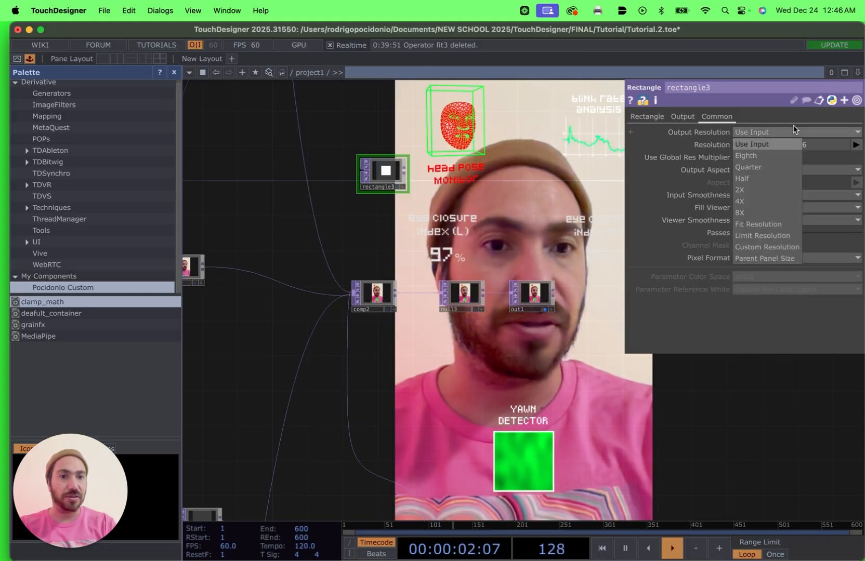
click(769, 257)
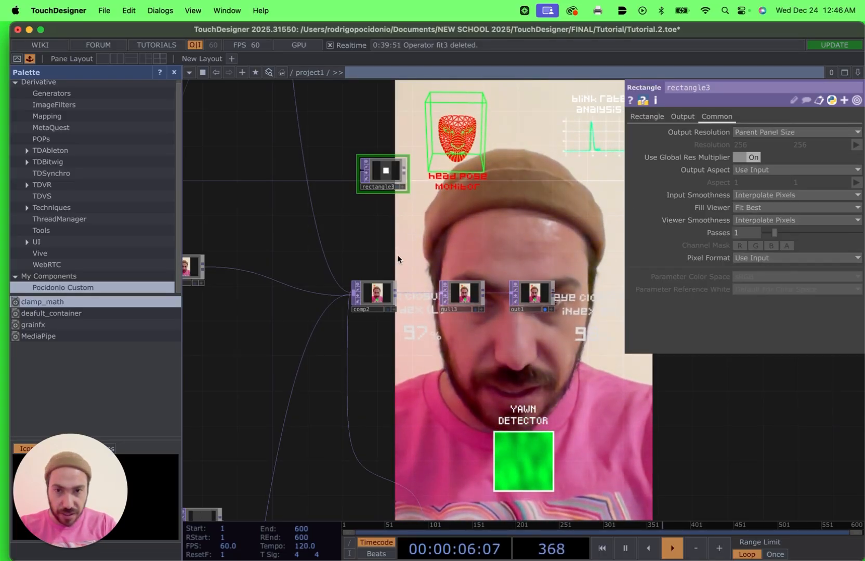
Connect rectangle3 to comp2 and move it ahead of fit1 in comp2's input order.
drag(398, 178, 351, 296)
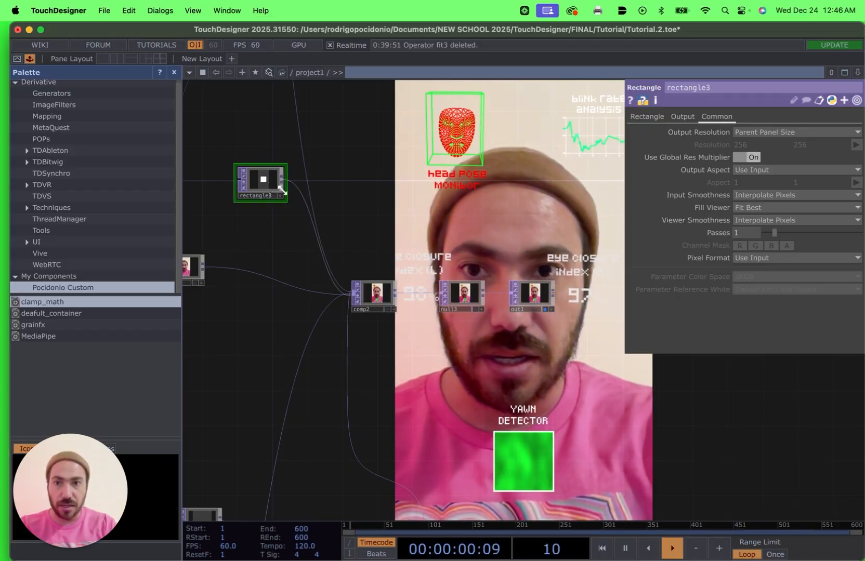
drag(262, 182, 368, 174)
click(378, 294)
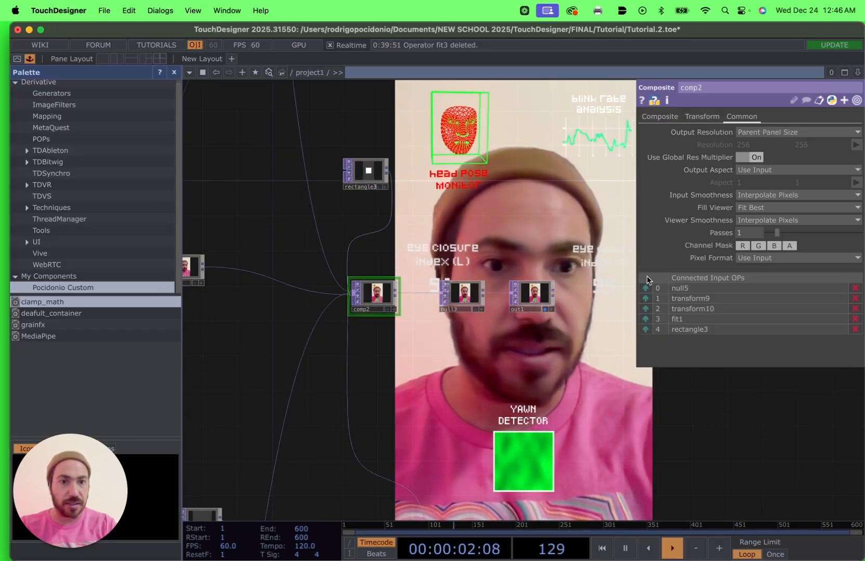
click(645, 329)
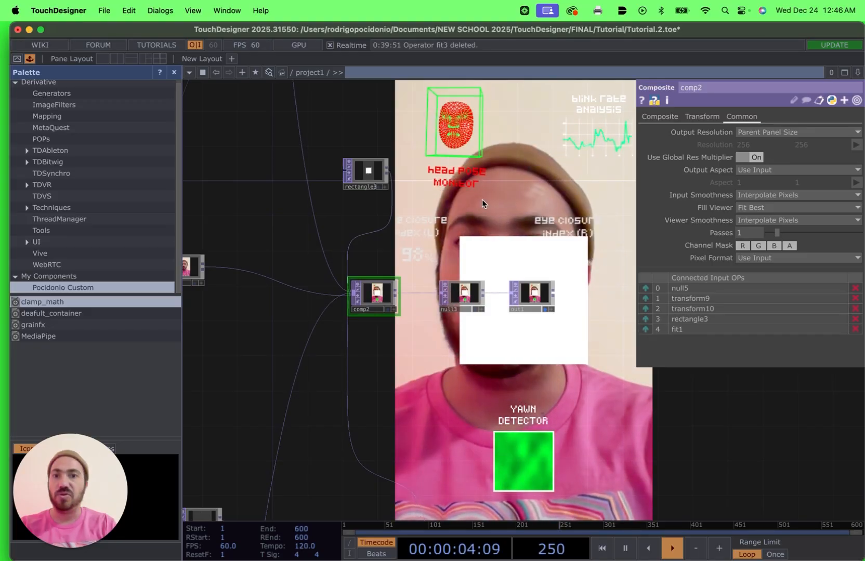
Insert a Transform TOP between rectangle3 and comp2, spacing the two nodes apart above comp2.
click(360, 175)
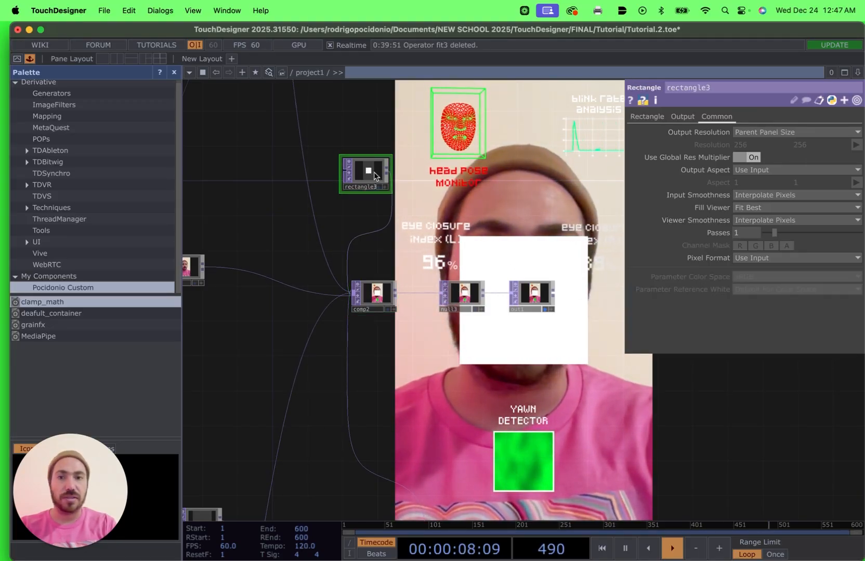
drag(364, 171, 293, 163)
right_click(329, 201)
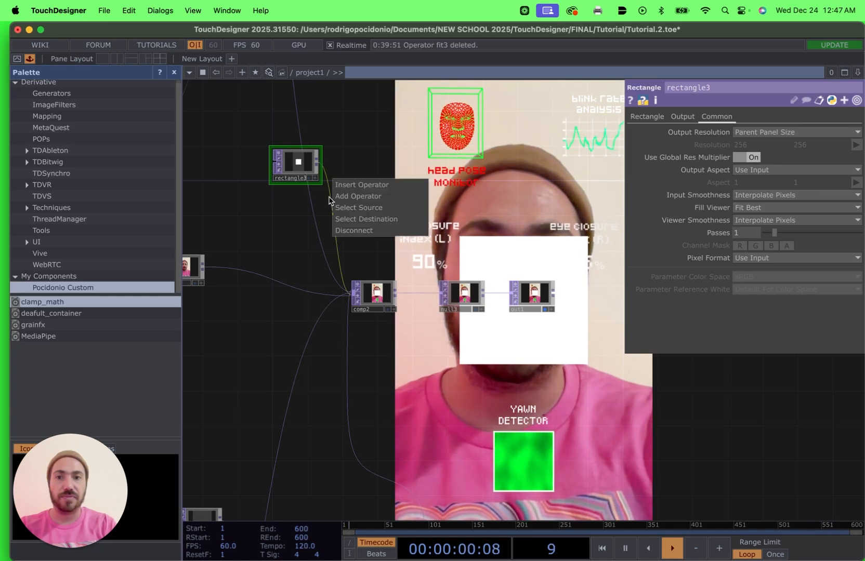
click(346, 182)
text(tra)
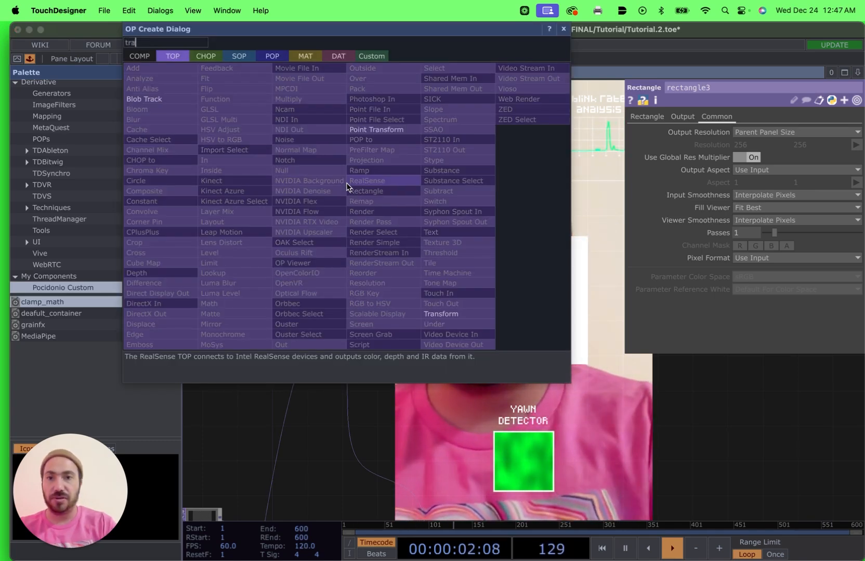
click(442, 313)
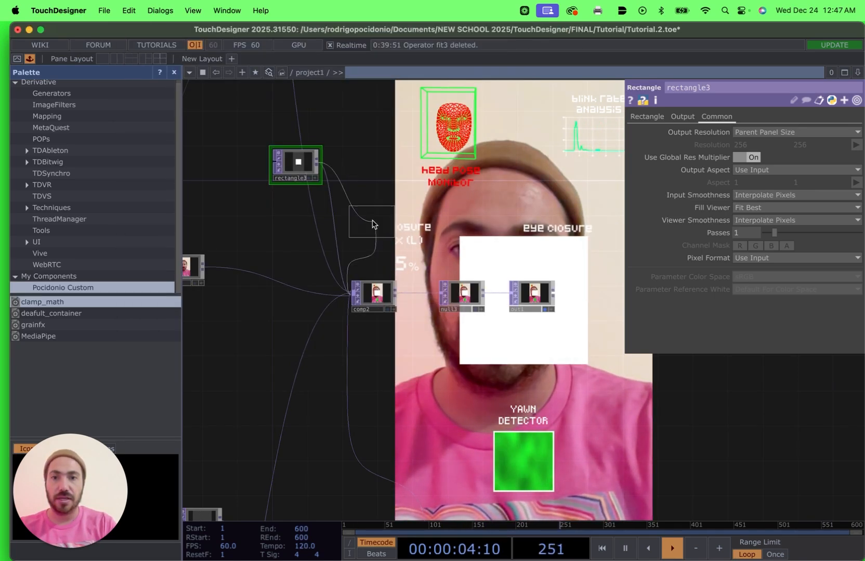
click(385, 197)
drag(291, 168, 230, 167)
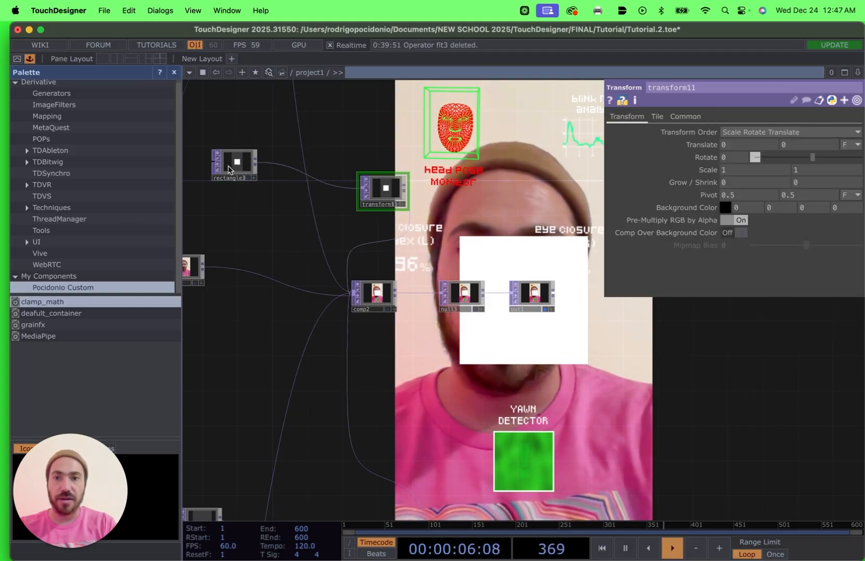
drag(384, 193, 358, 150)
Make rectangle3 a hollow outline with a fill alpha of 0 and a border width of 0.0194.
click(240, 163)
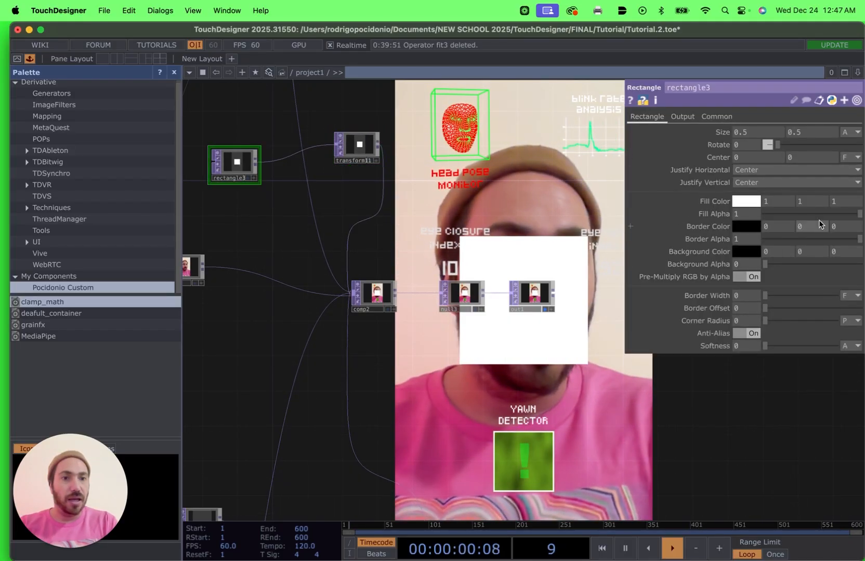
drag(859, 214, 740, 209)
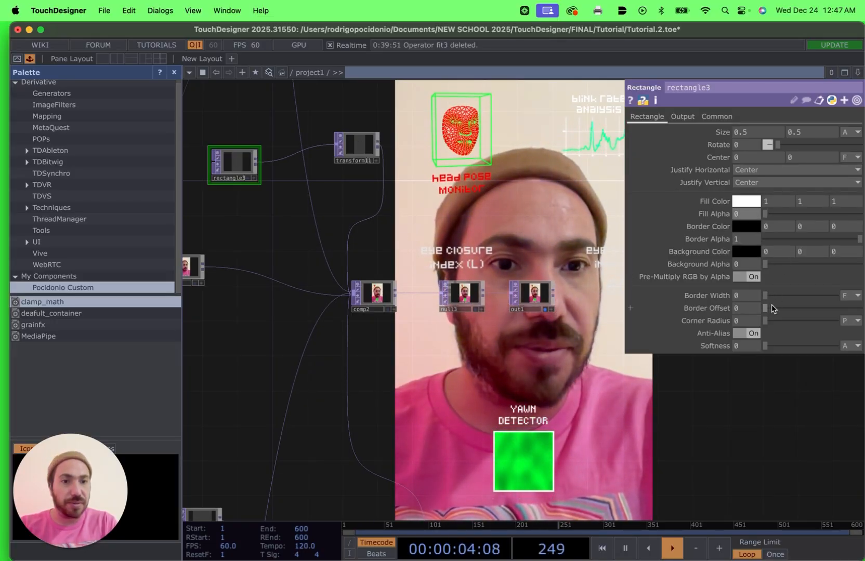
drag(763, 296, 777, 295)
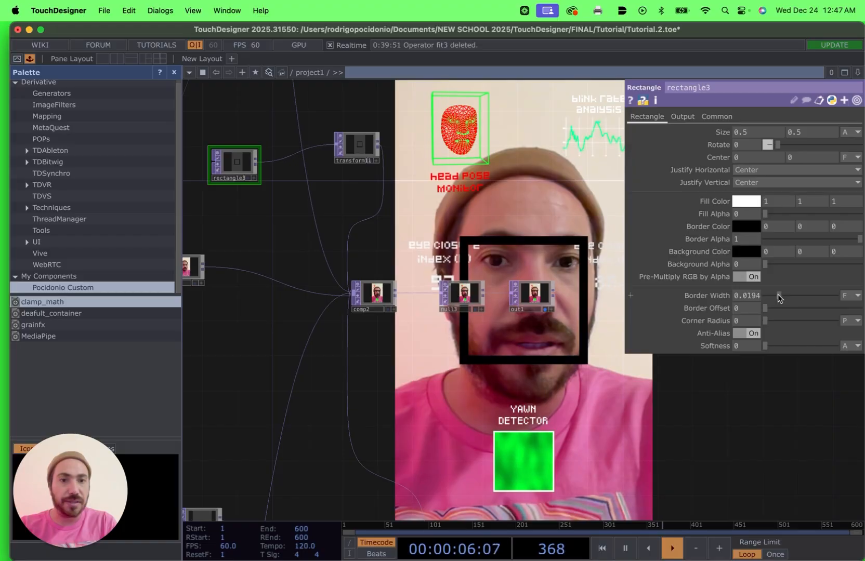
Set rectangle3's border color to pure red (1, 0, 0).
click(745, 227)
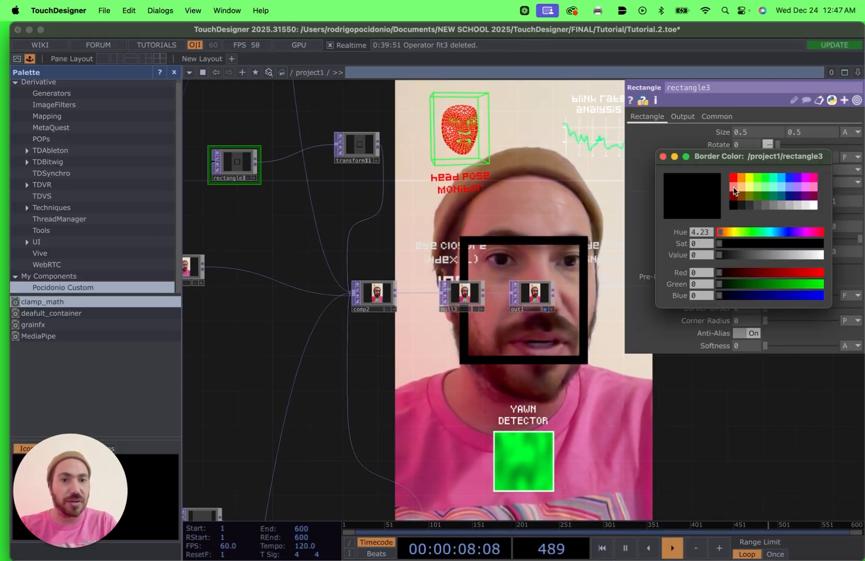
click(729, 175)
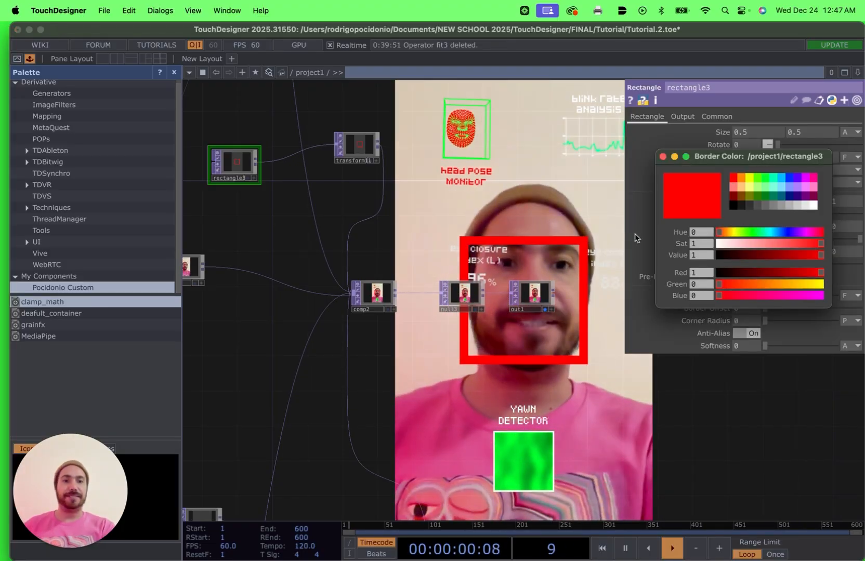
click(657, 346)
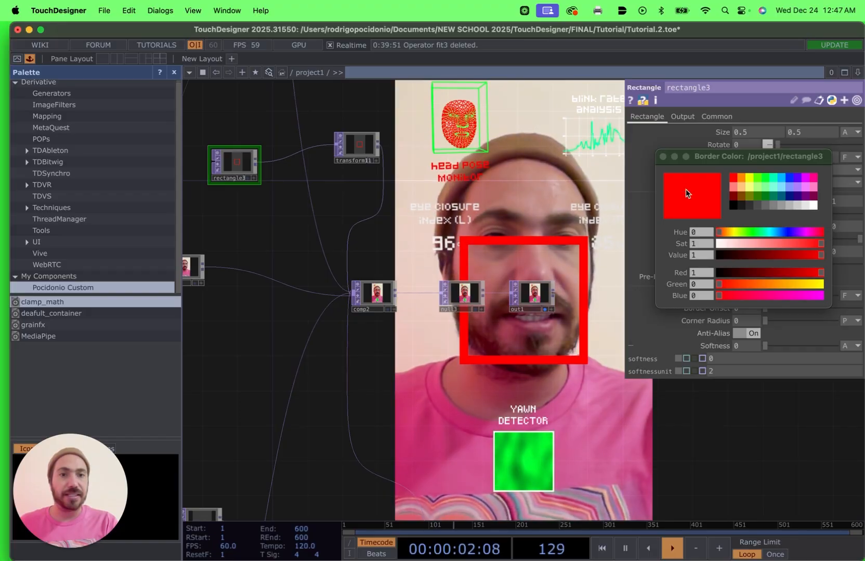
click(674, 157)
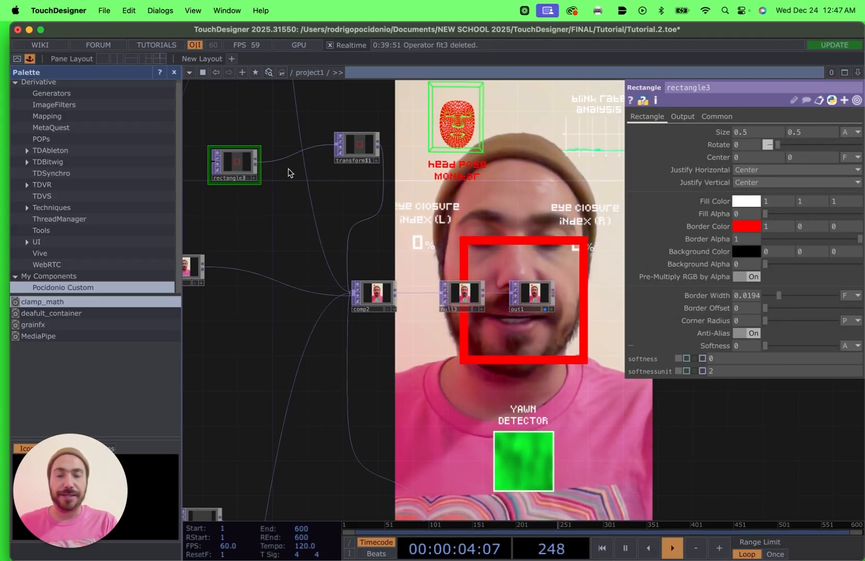
Set rectangle3's size to 0.5 wide and 1 high.
click(356, 148)
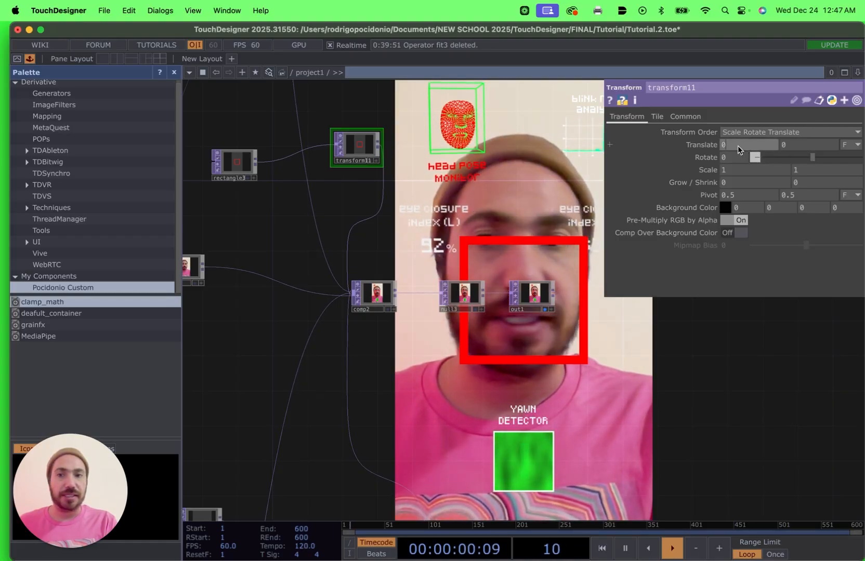
click(237, 172)
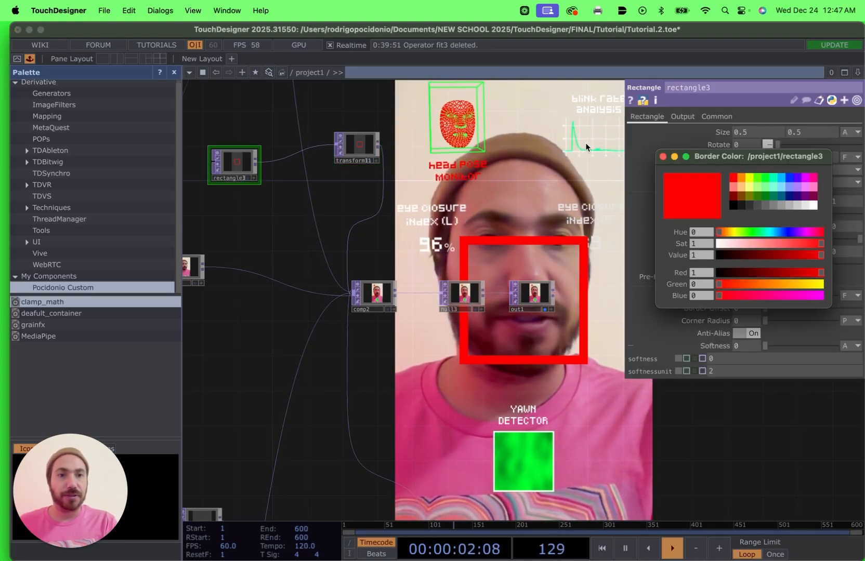
click(673, 157)
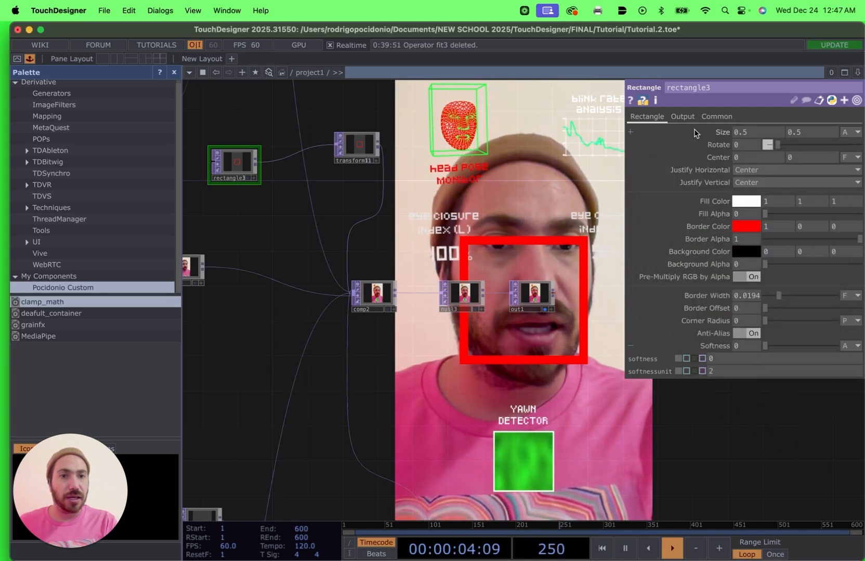
click(750, 137)
text(1)
key(Return)
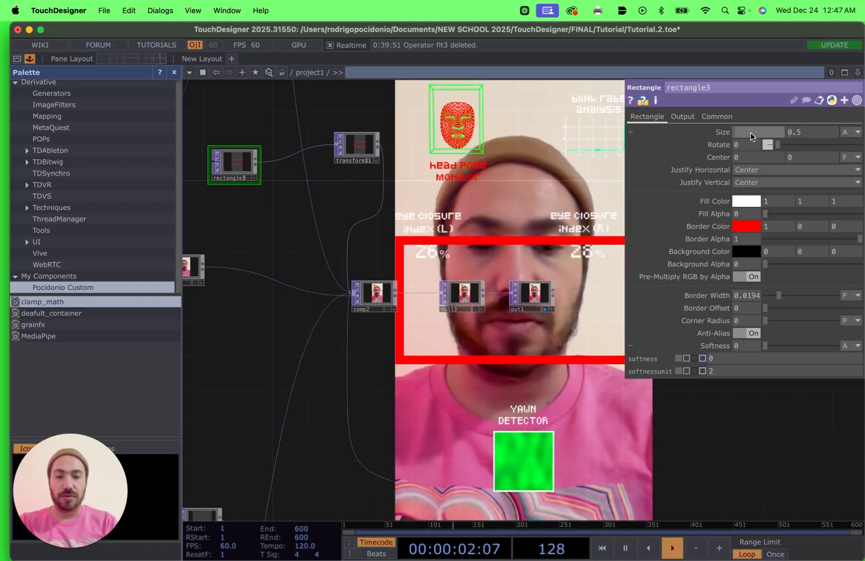
click(814, 134)
key(BackSpace)
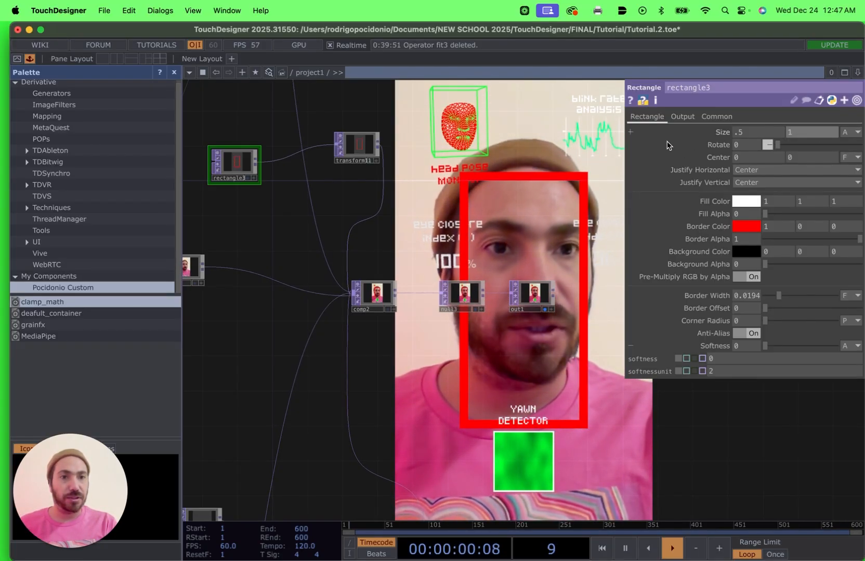
Scale the red outline in transform11 to 2.1 horizontally and -1.74 vertically so it frames the camera image.
click(371, 150)
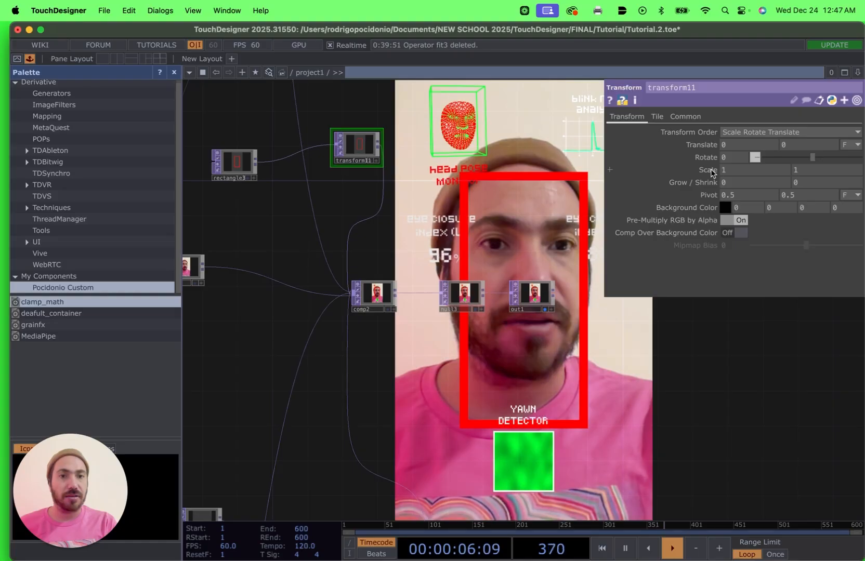
middle_drag(707, 174, 711, 153)
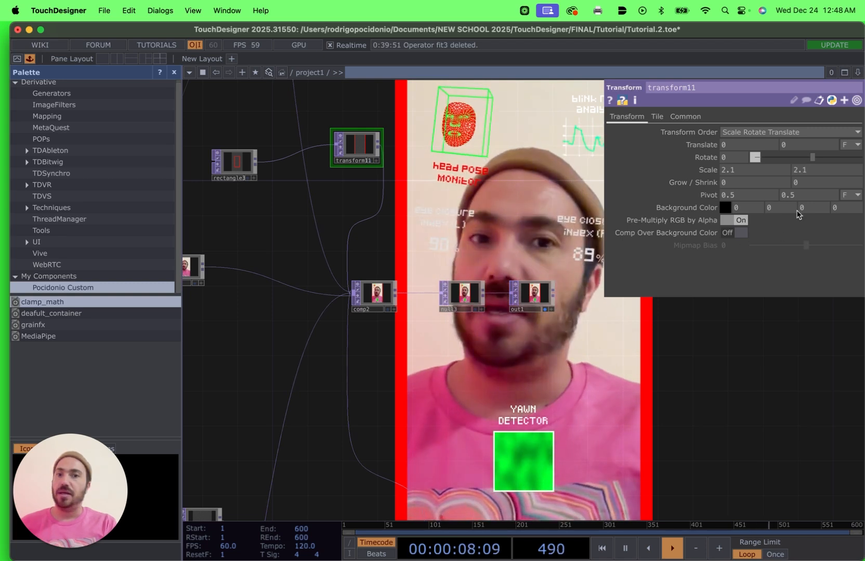
middle_click(815, 172)
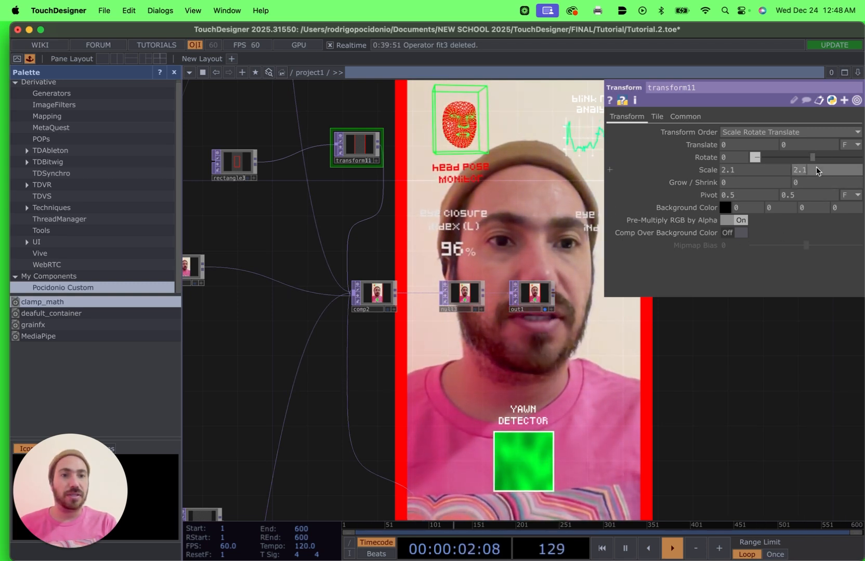
middle_click(816, 167)
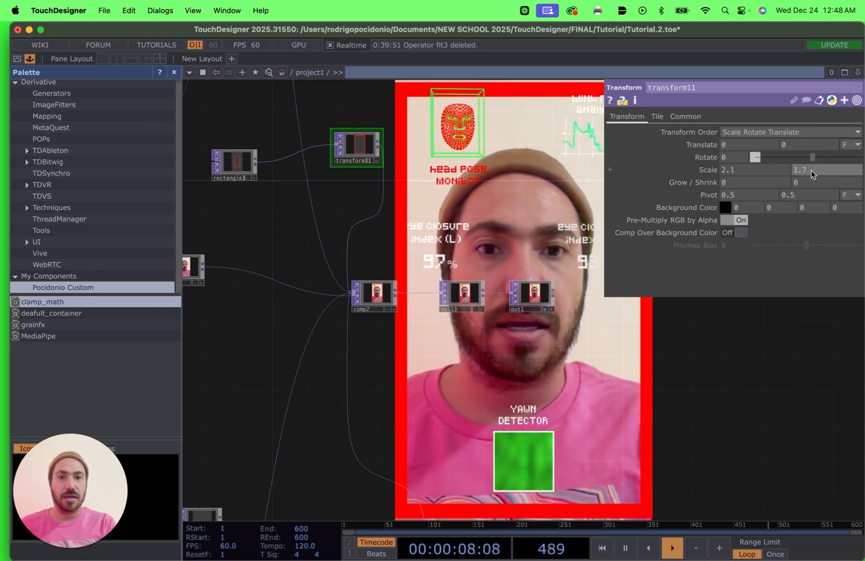
mouse_move(810, 171)
middle_down()
mouse_move(803, 158)
mouse_move(810, 153)
mouse_move(810, 171)
middle_up()
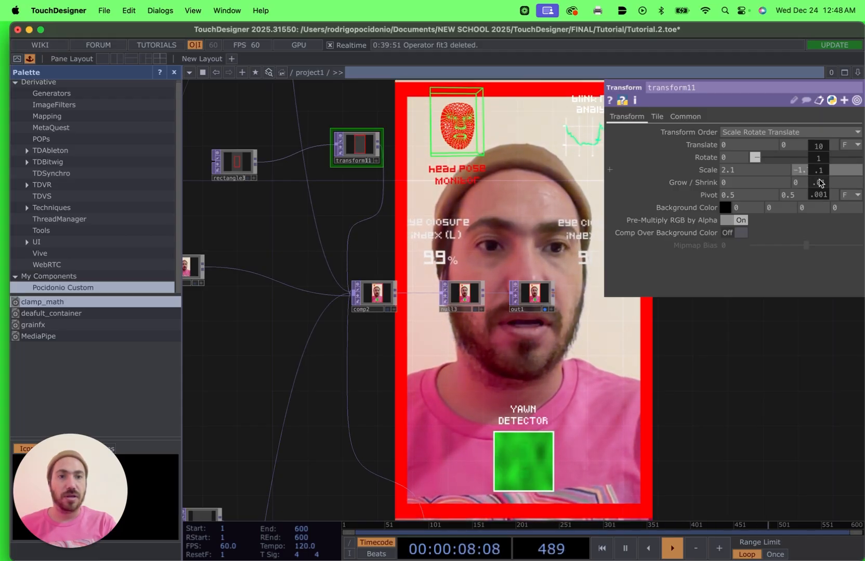
middle_drag(816, 187, 819, 158)
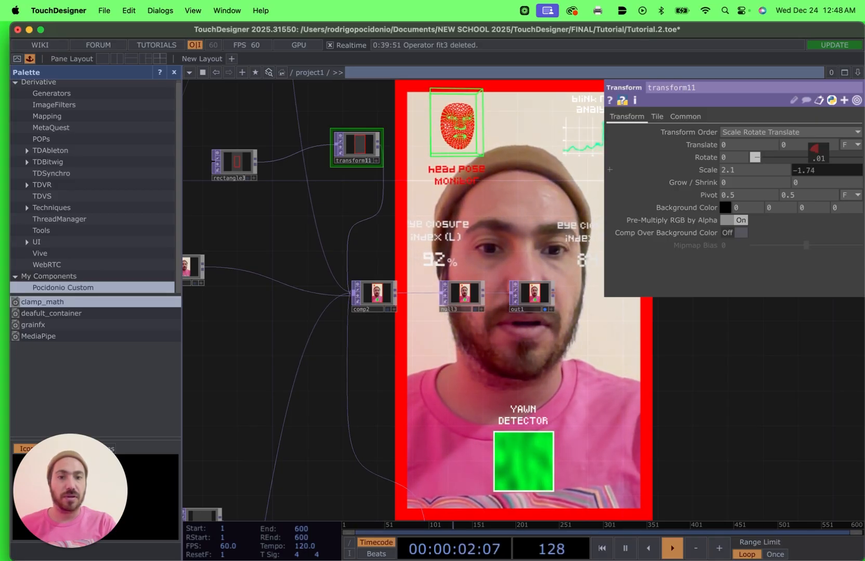
middle_drag(819, 158, 818, 162)
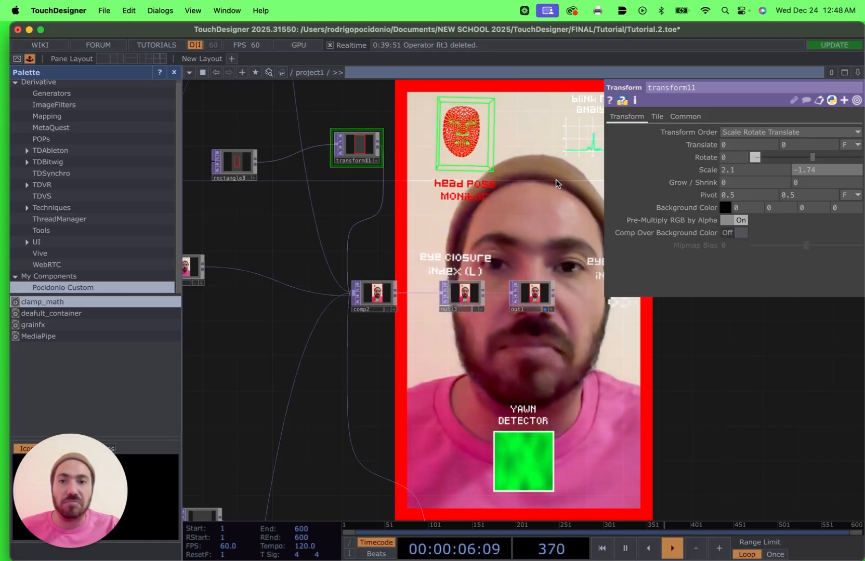
Thin the red frame by setting rectangle3's border width to about 0.0129.
click(250, 174)
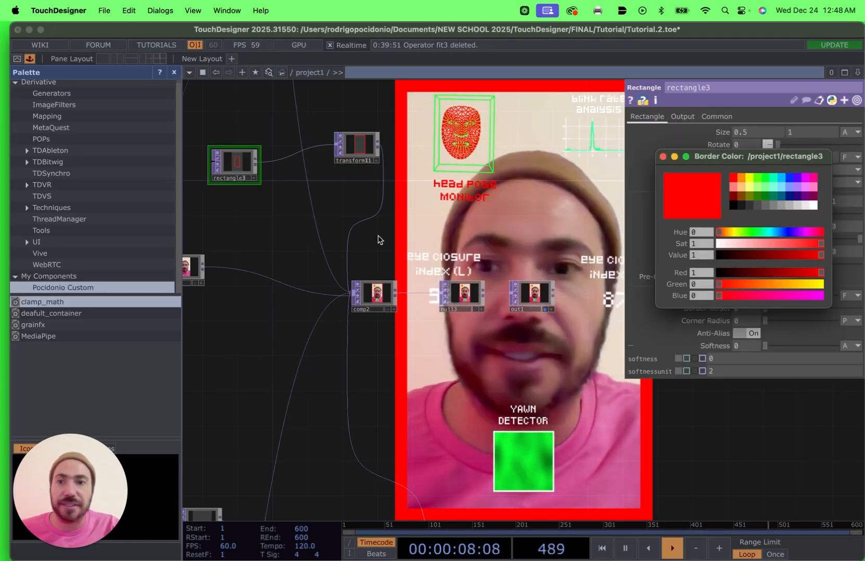
drag(281, 220, 259, 256)
scroll(296, 258, up, 3)
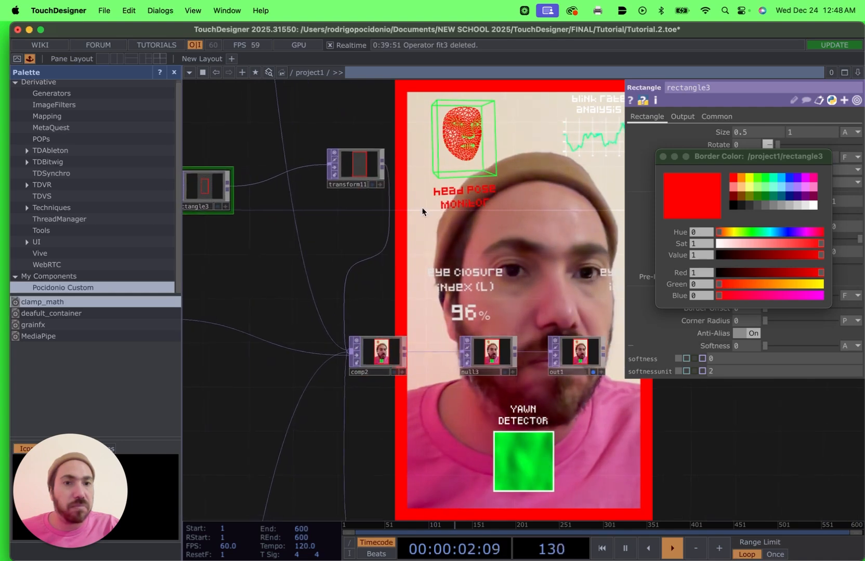
click(663, 157)
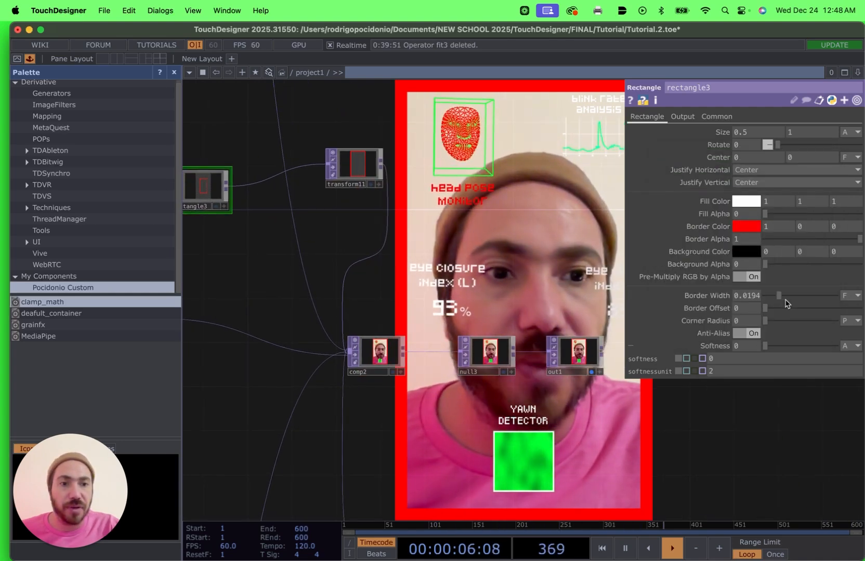
drag(780, 297, 775, 300)
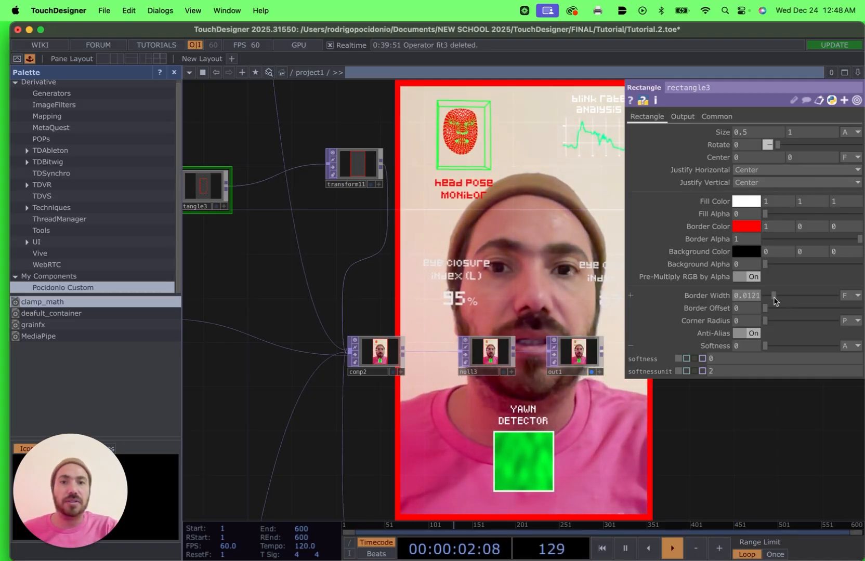
drag(778, 434, 795, 411)
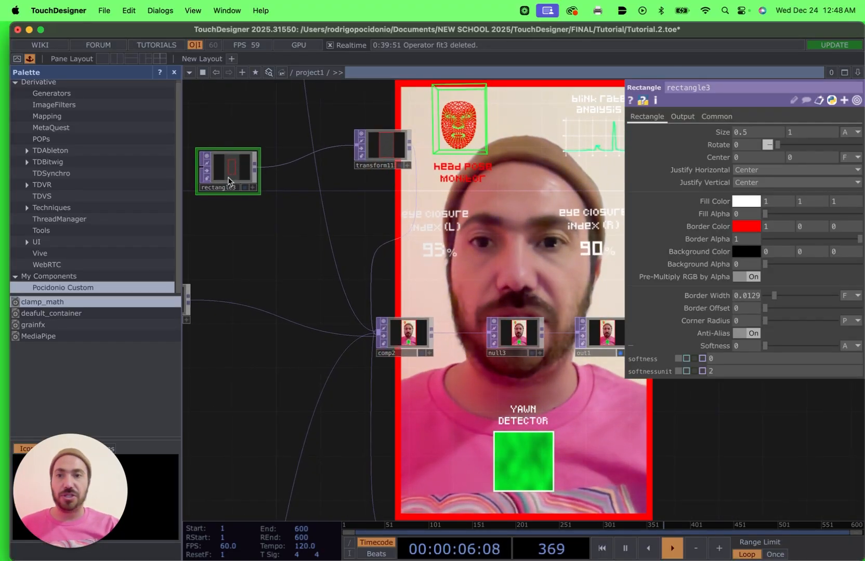
Duplicate rectangle3 as a new node below it and connect the copy to comp2.
right_click(229, 180)
click(211, 270)
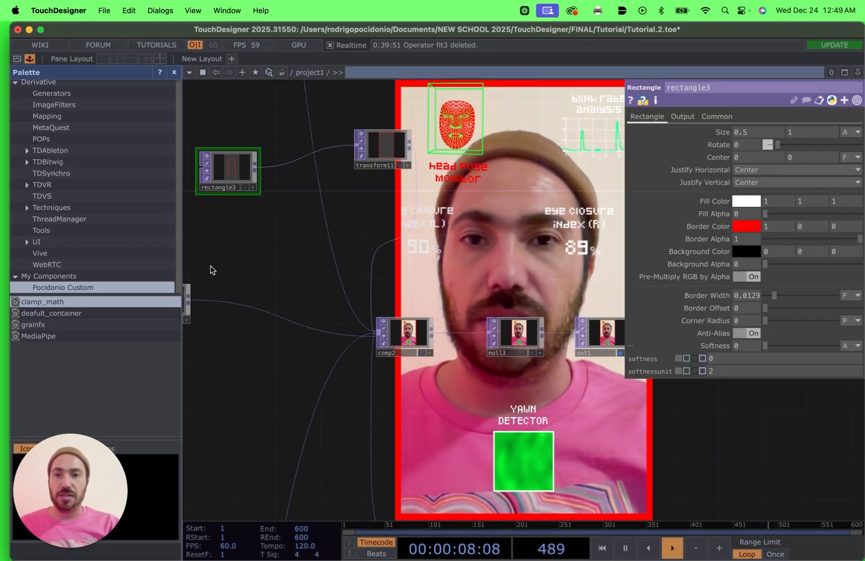
drag(251, 230, 280, 232)
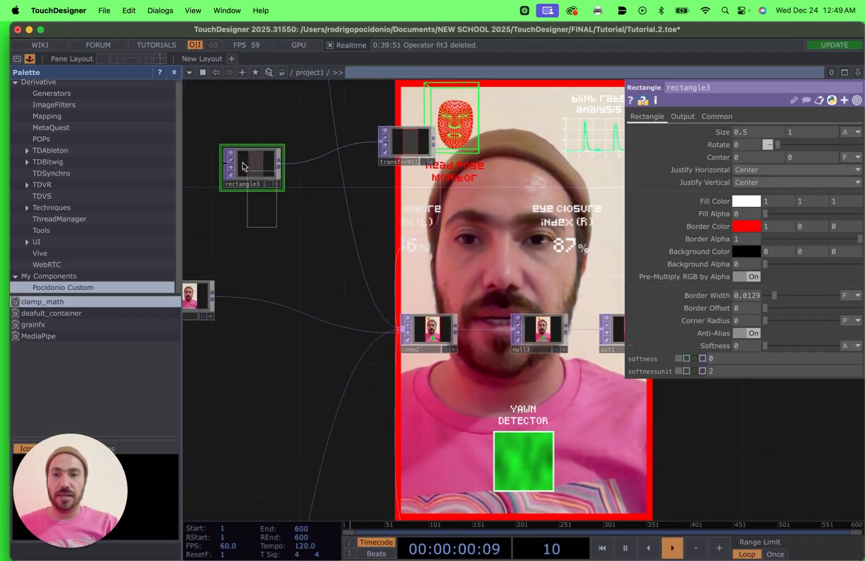
key(ctrl+c)
key(ctrl+v)
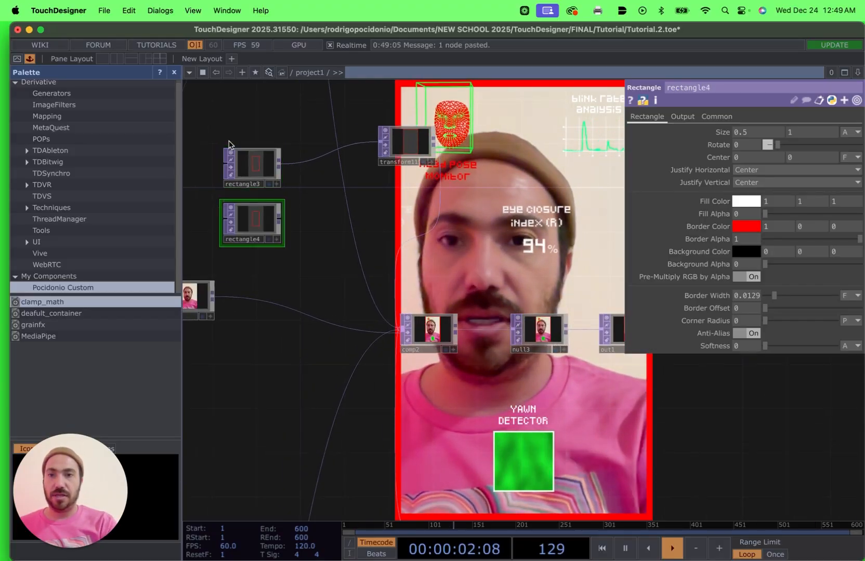
drag(267, 229, 431, 250)
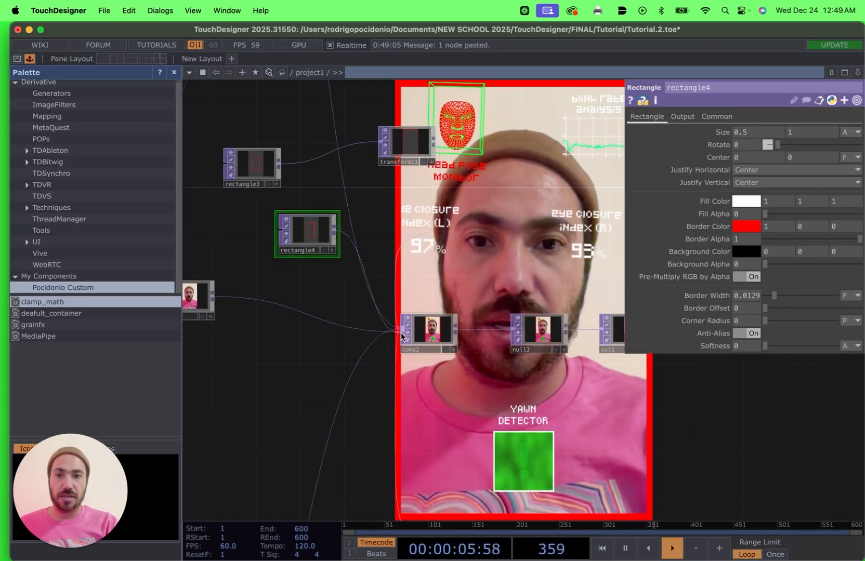
Insert a Transform TOP on the wire between rectangle4 and comp2, spacing out rectangle4 and comp2 around it.
drag(311, 231, 267, 231)
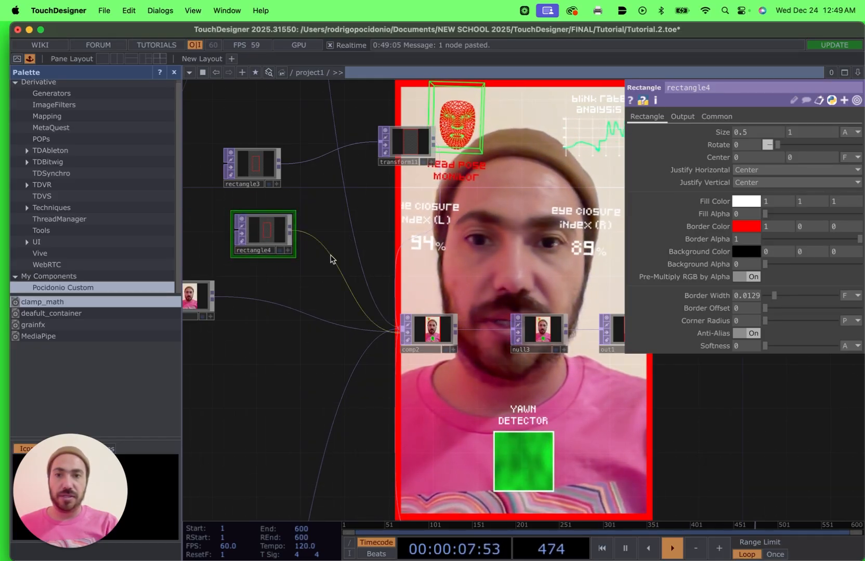
right_click(332, 258)
click(350, 241)
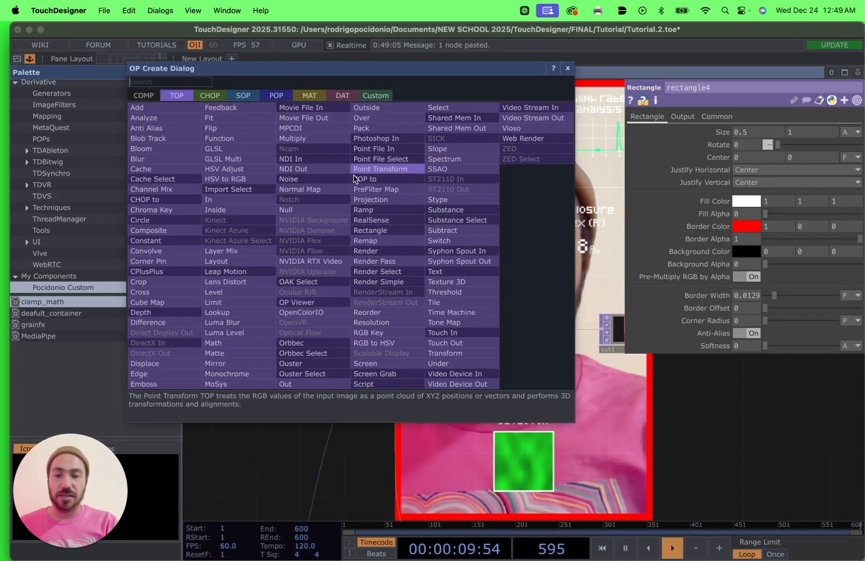
text(tra)
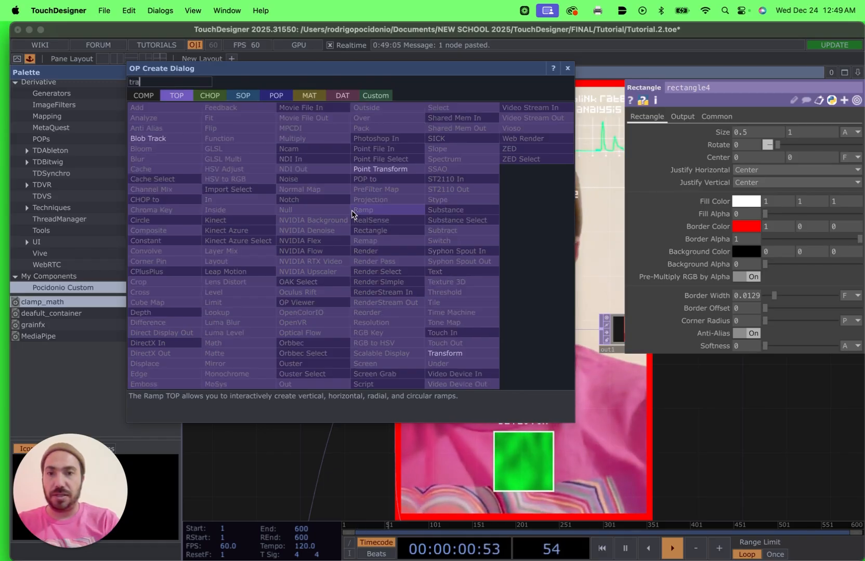
click(445, 353)
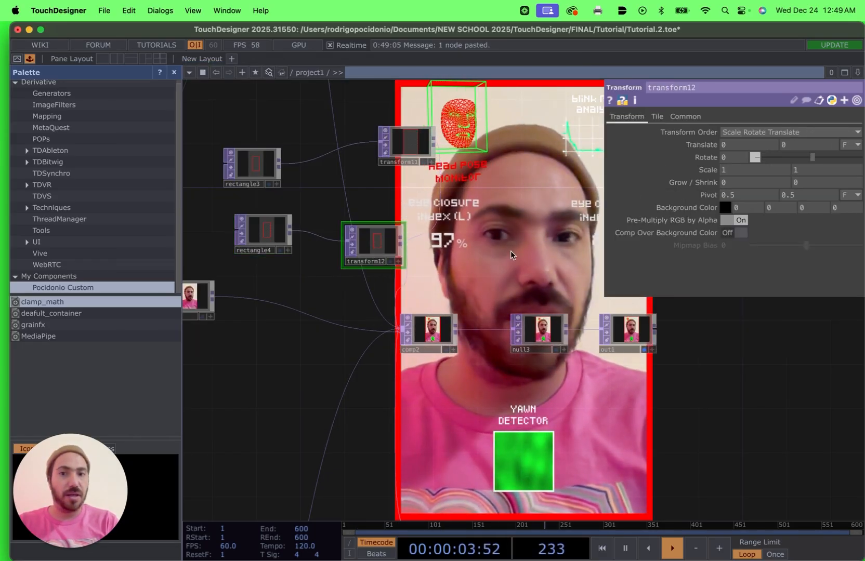
drag(433, 332, 454, 311)
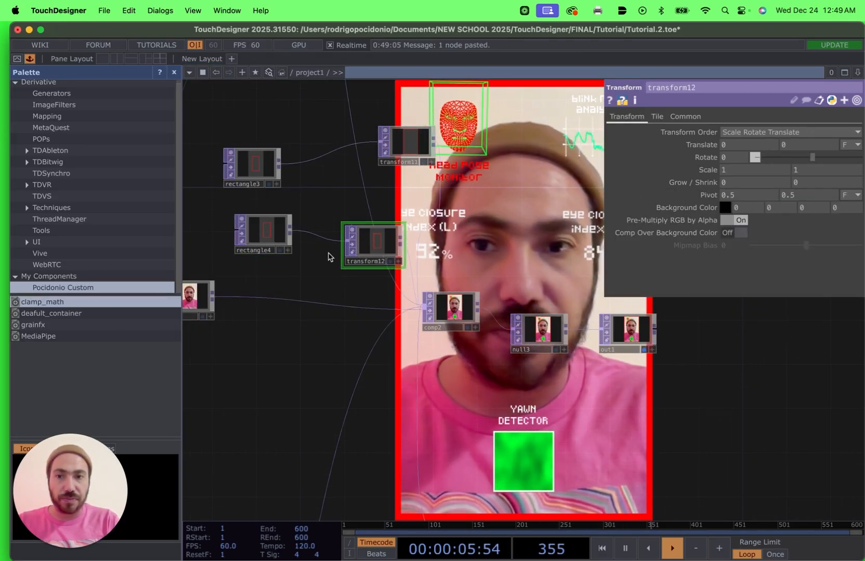
Set rectangle4's height to 0.61 and move transform12 above fit1 in comp2's input order.
click(280, 238)
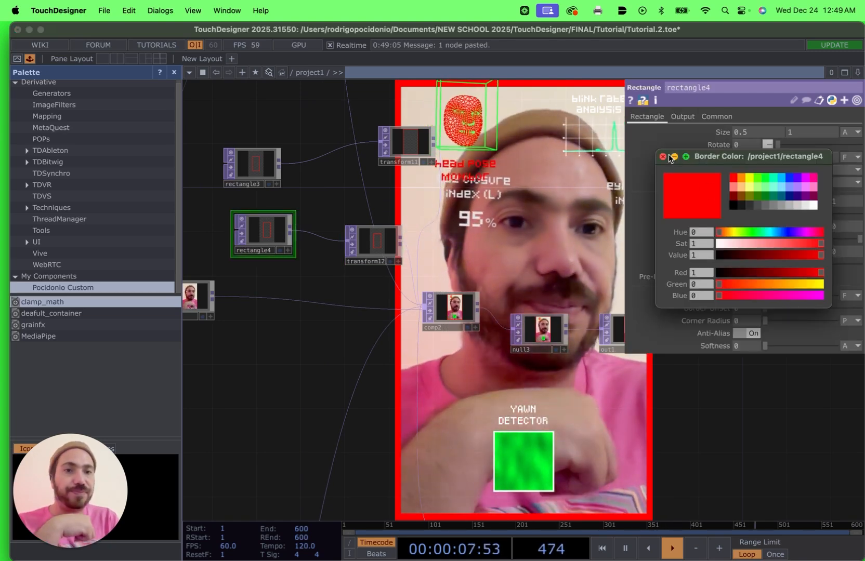
click(663, 156)
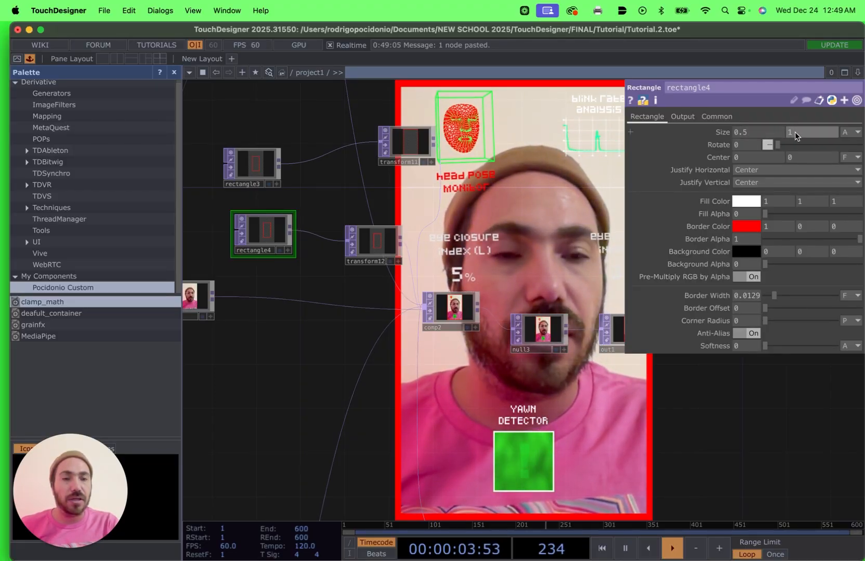
middle_drag(795, 136, 793, 116)
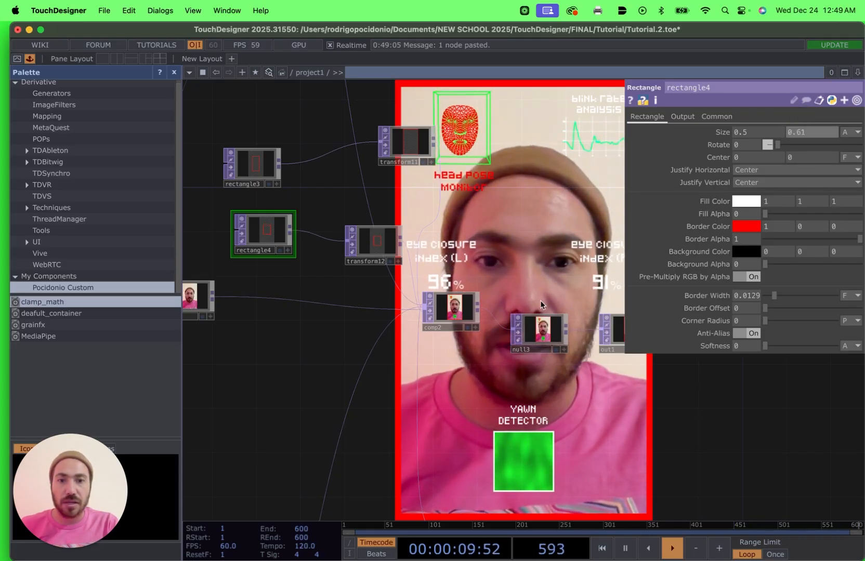
click(451, 307)
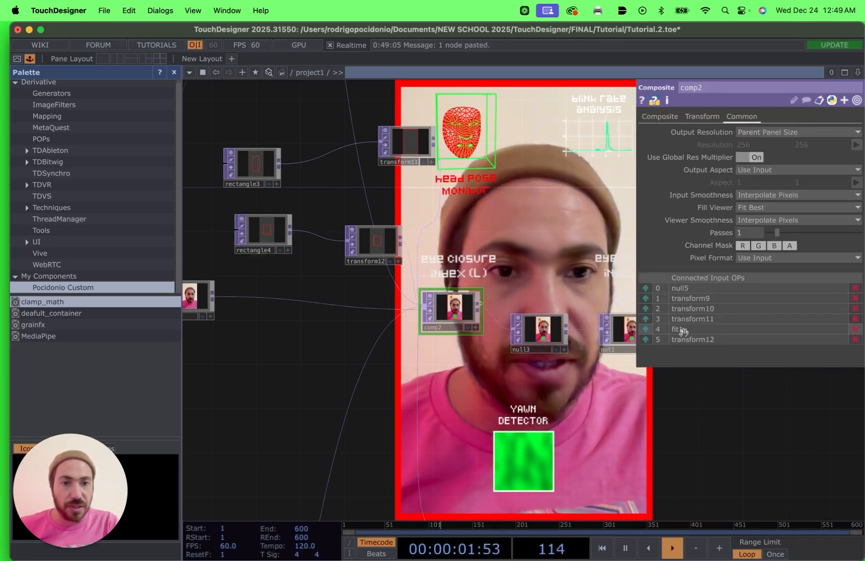
click(645, 339)
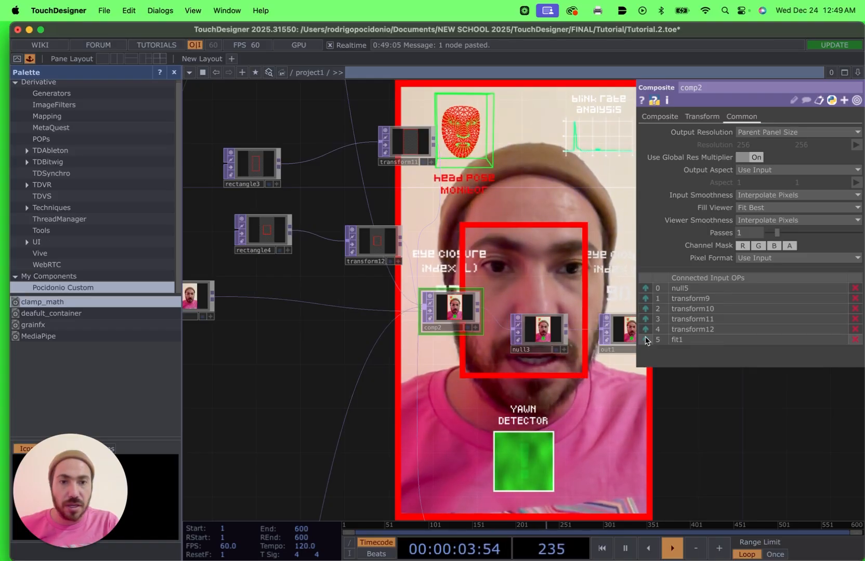
Widen rectangle4 to 1.11 and set its border width to about 0.0177.
click(265, 235)
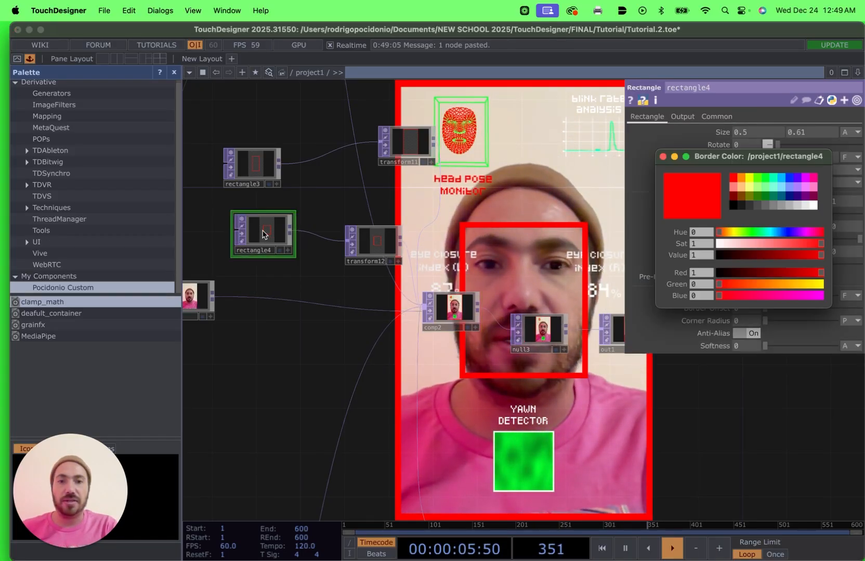
click(663, 156)
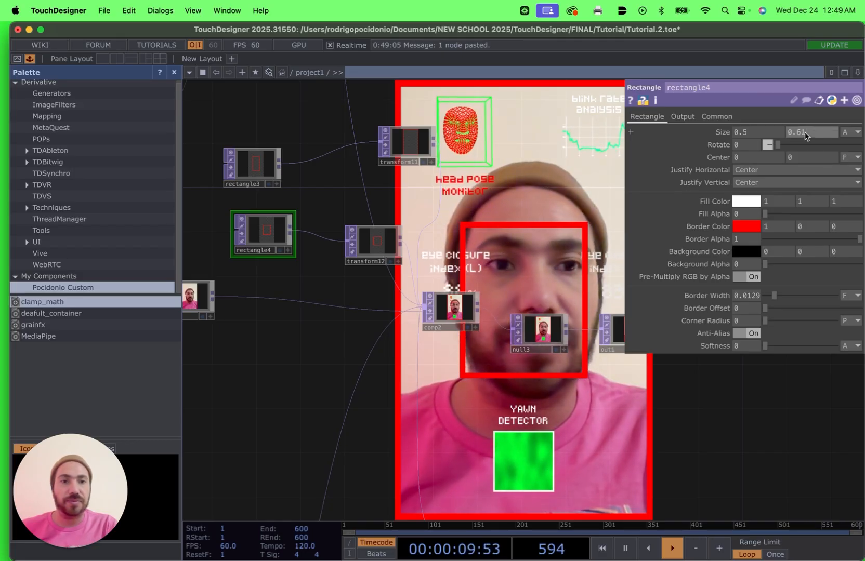
mouse_move(749, 133)
middle_down()
mouse_move(743, 120)
mouse_move(749, 142)
mouse_move(750, 116)
middle_up()
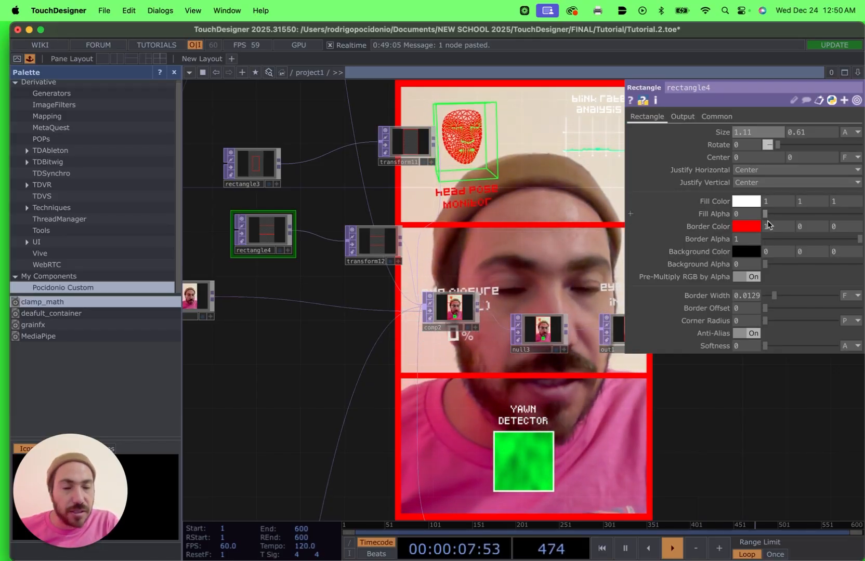
drag(774, 295, 776, 297)
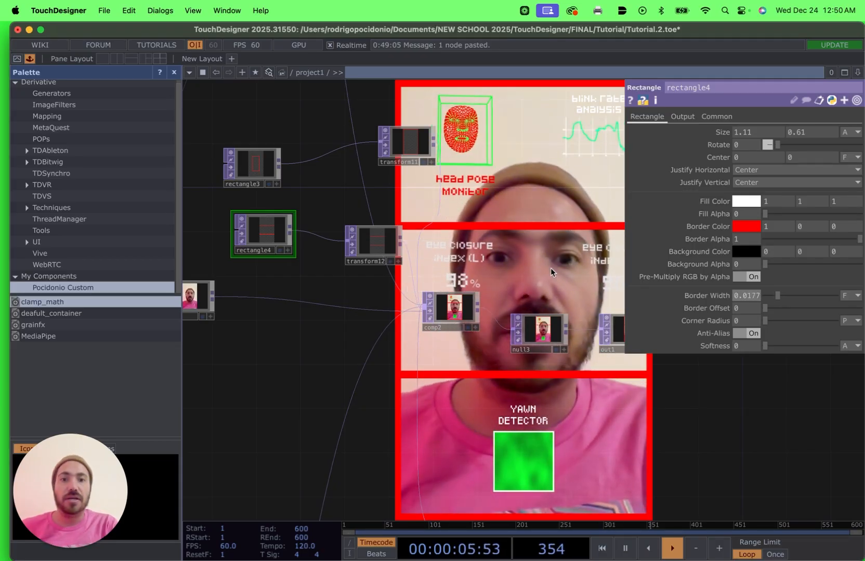
Move the second red frame down by setting transform12's vertical translate to -0.54.
click(367, 241)
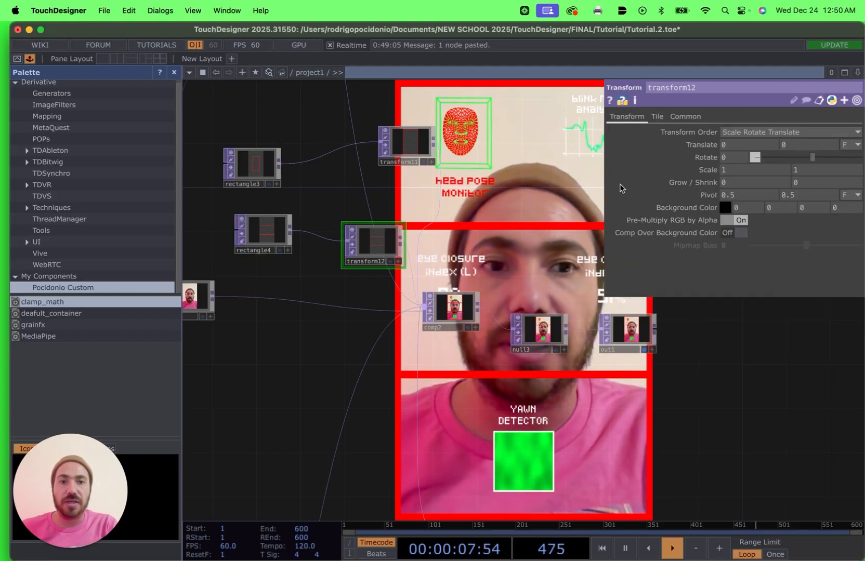
mouse_move(800, 145)
middle_down()
mouse_move(796, 124)
mouse_move(810, 145)
middle_up()
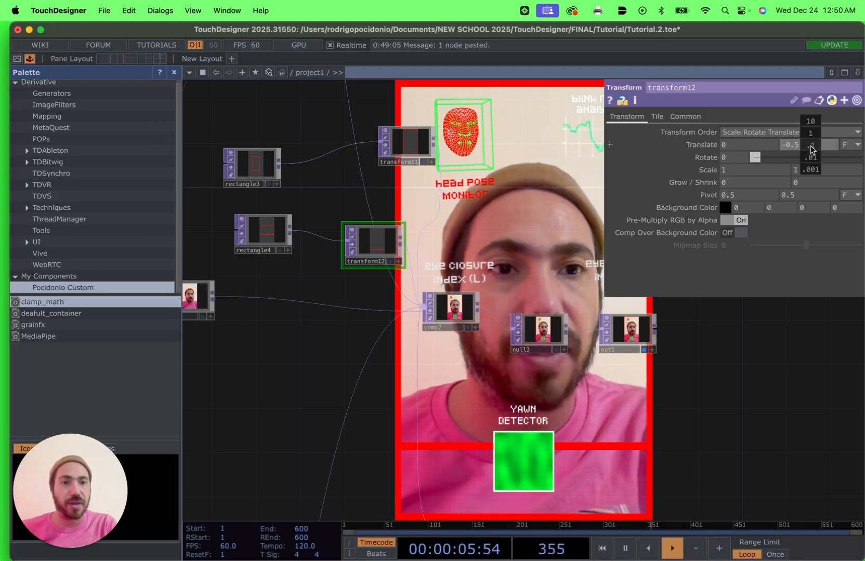
middle_drag(812, 160, 810, 149)
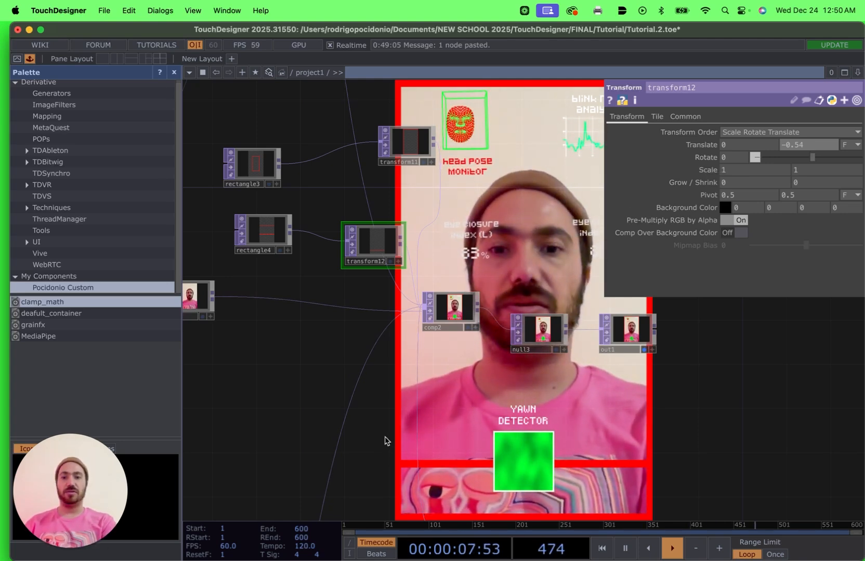
Fit the yawn detector above the lower frame by setting transform6's scale to 0.64 on both axes and its vertical translate to -0.097.
scroll(385, 436, down, 2)
scroll(385, 437, down, 2)
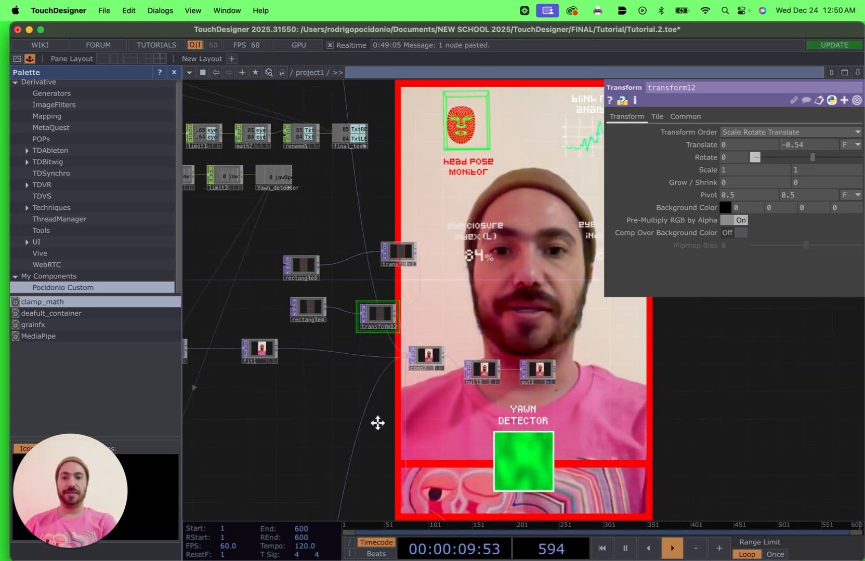
scroll(379, 420, up, 1)
drag(370, 350, 372, 235)
drag(345, 388, 378, 312)
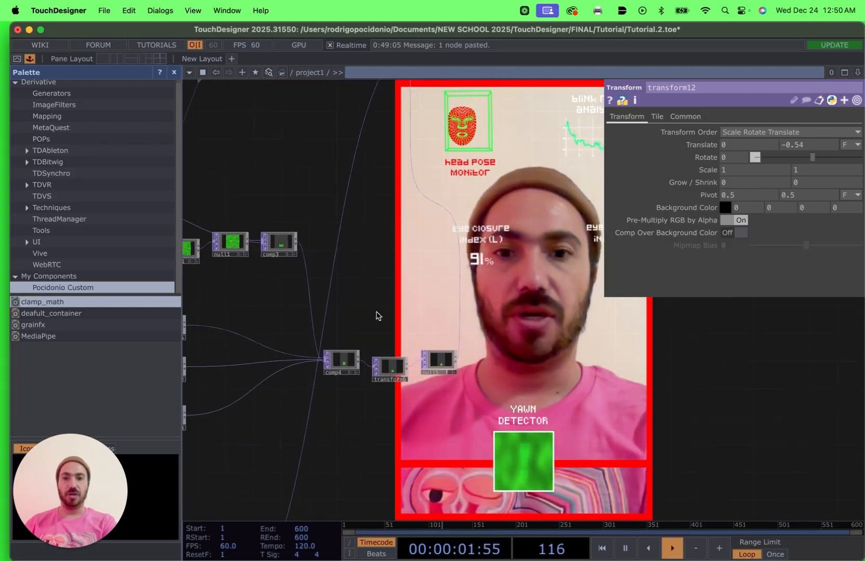
drag(362, 402, 393, 337)
drag(297, 226, 255, 240)
scroll(426, 281, up, 2)
scroll(426, 281, up, 1)
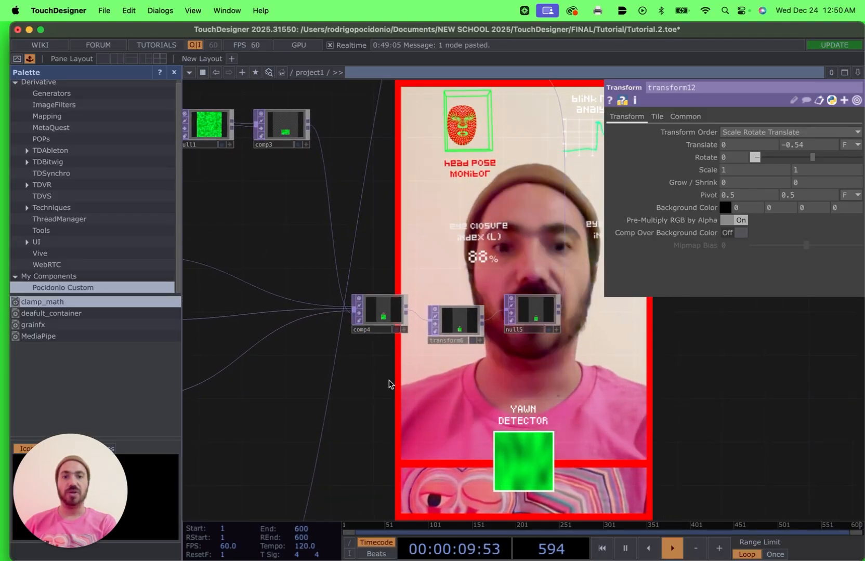
drag(388, 382, 340, 407)
scroll(339, 405, up, 3)
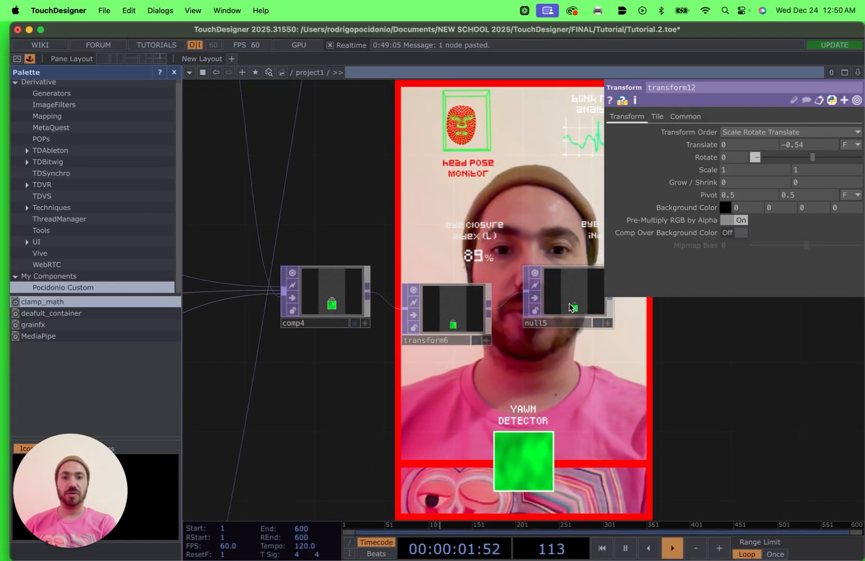
click(571, 308)
drag(512, 379, 449, 367)
click(390, 301)
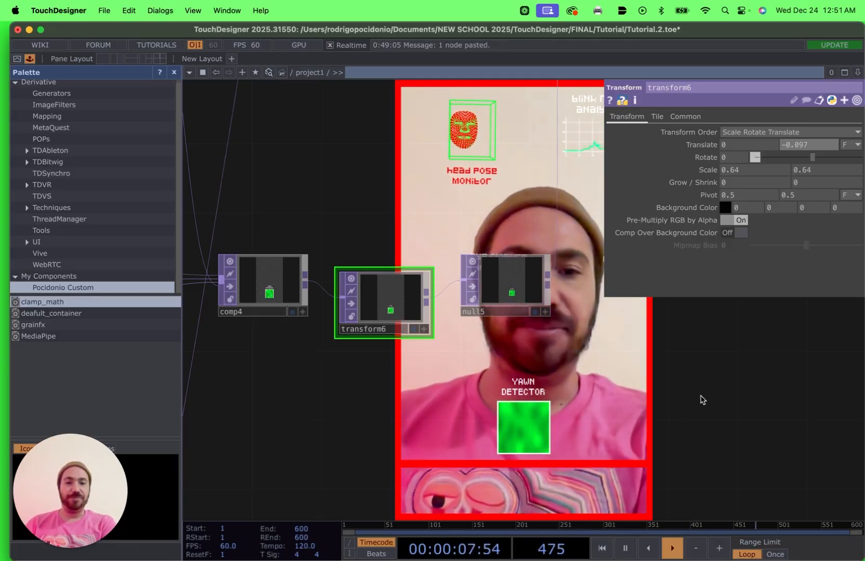
Add a Text TOP to the network in the free space above comp2 and null3.
scroll(703, 397, down, 3)
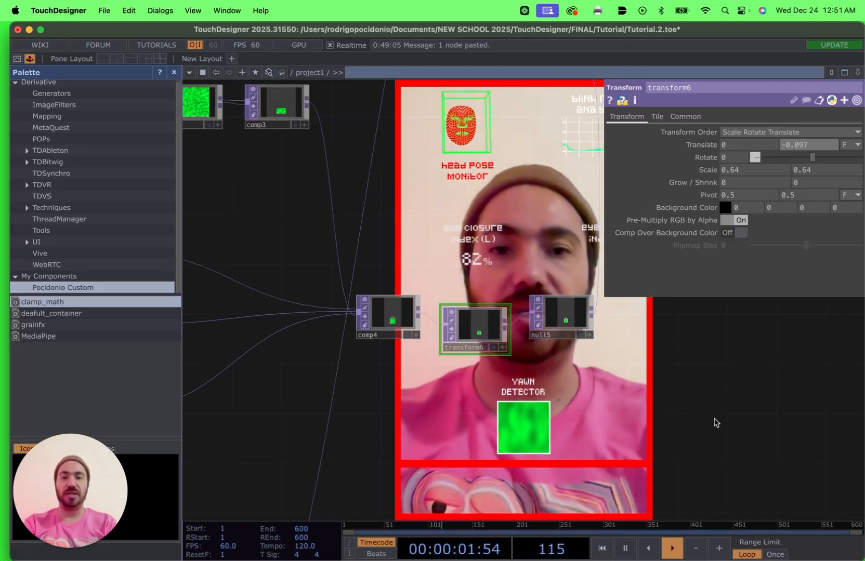
drag(665, 423, 610, 349)
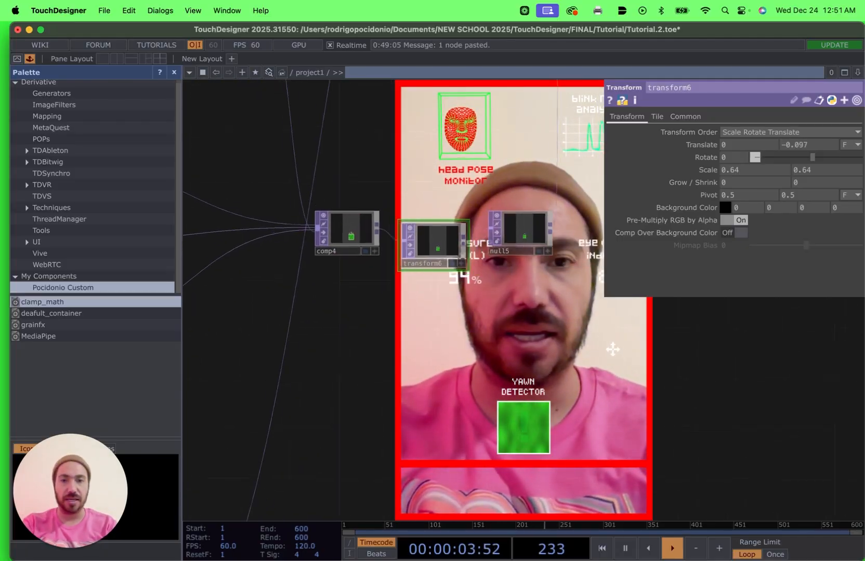
scroll(562, 304, down, 3)
drag(479, 216, 334, 349)
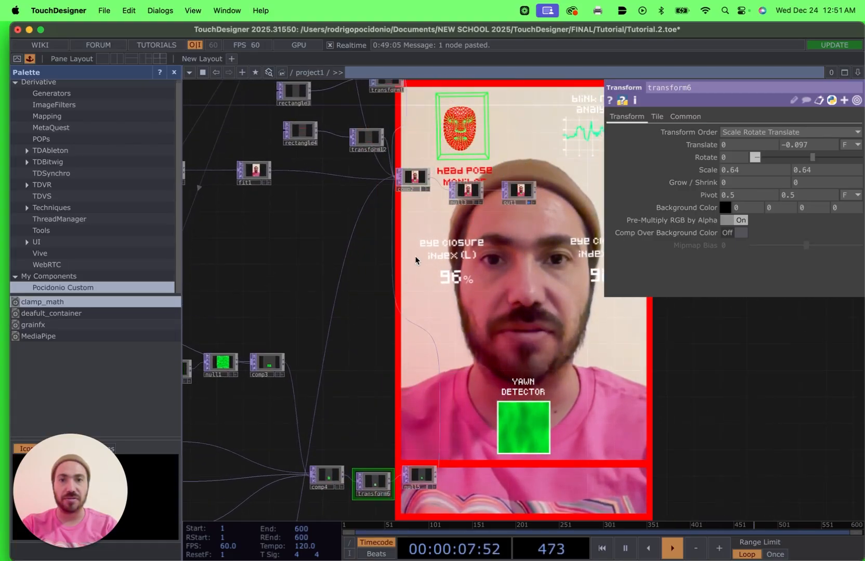
drag(416, 259, 420, 425)
scroll(389, 323, up, 3)
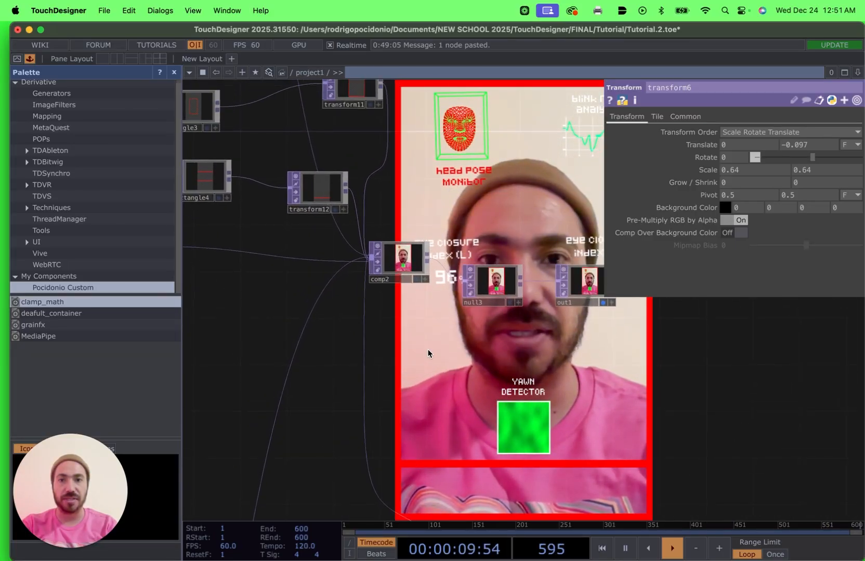
drag(428, 353, 363, 388)
right_click(385, 179)
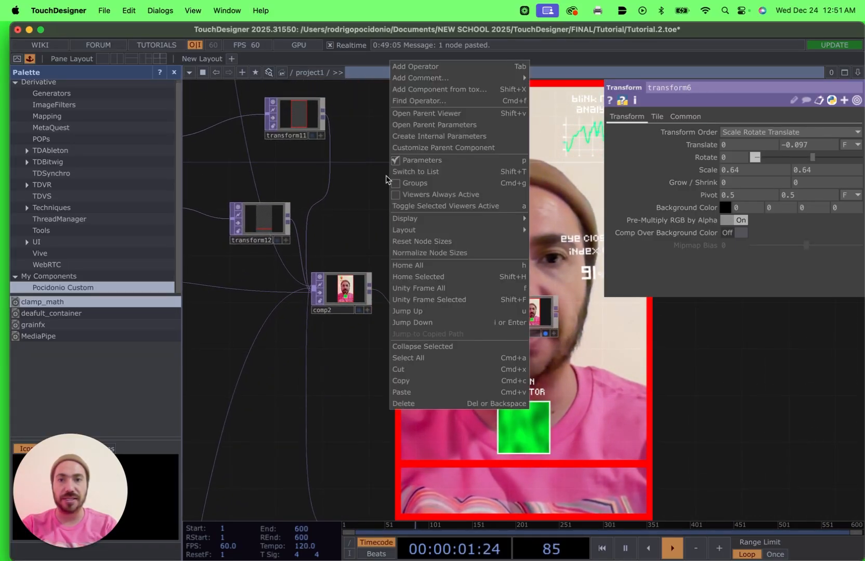
click(435, 66)
text(te)
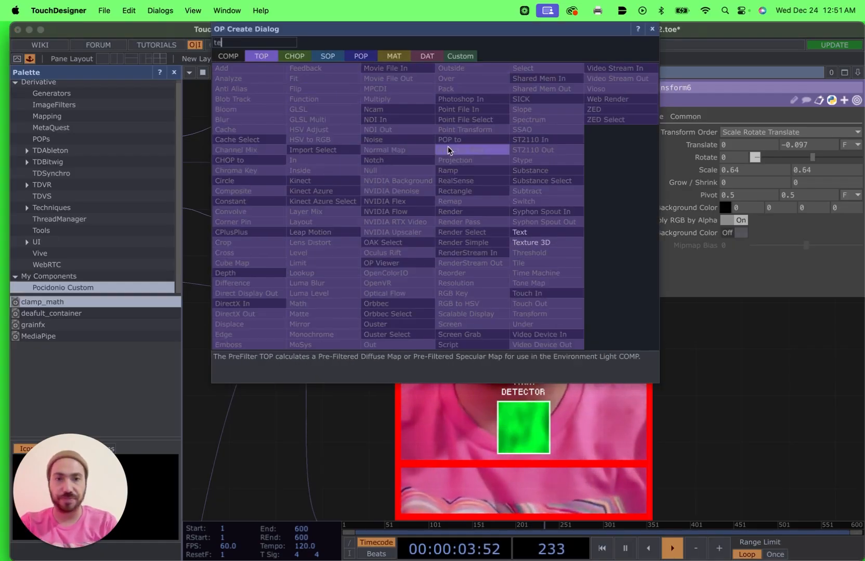
click(522, 232)
click(399, 188)
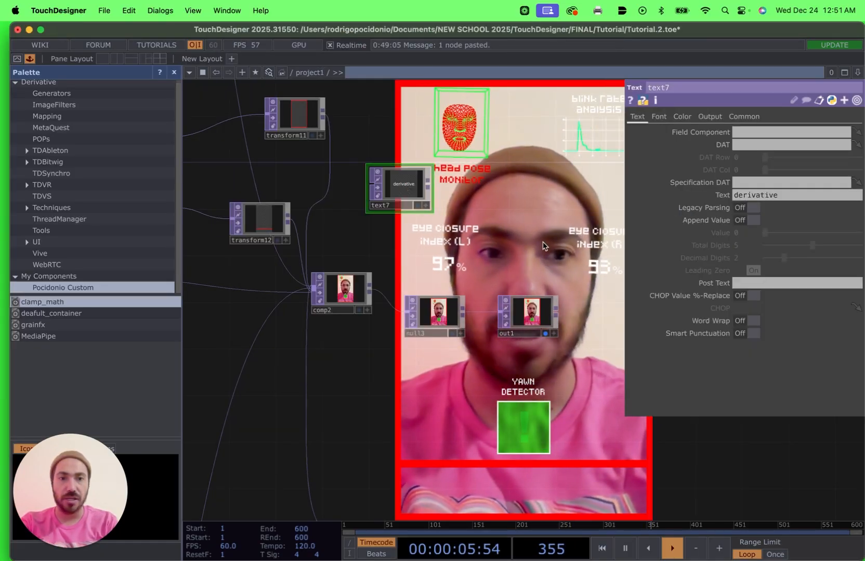
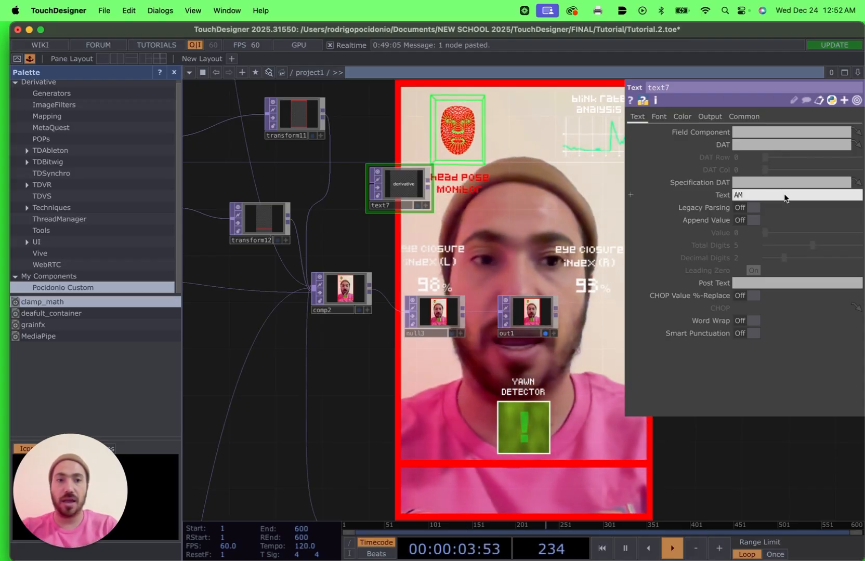
Set text7's text to "AM I AWAKE?.EXE".
text(I AWA)
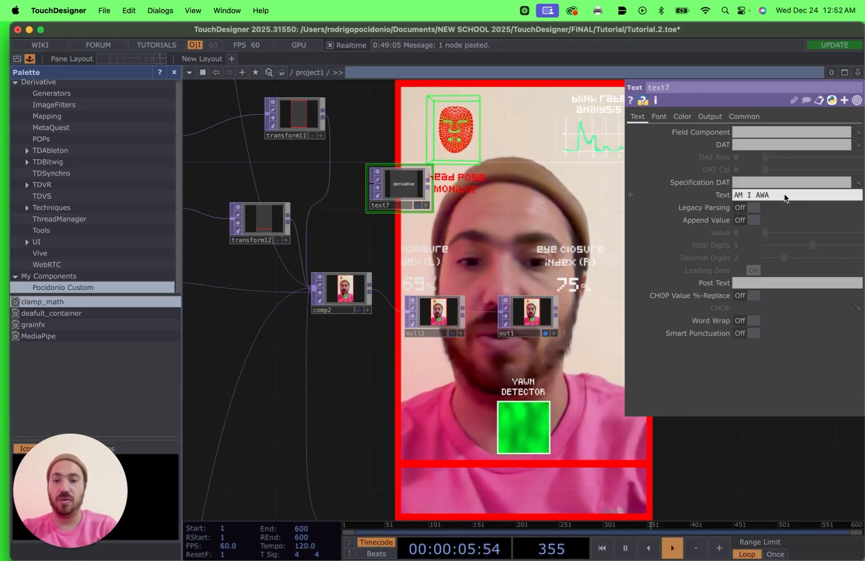
text(KE?)
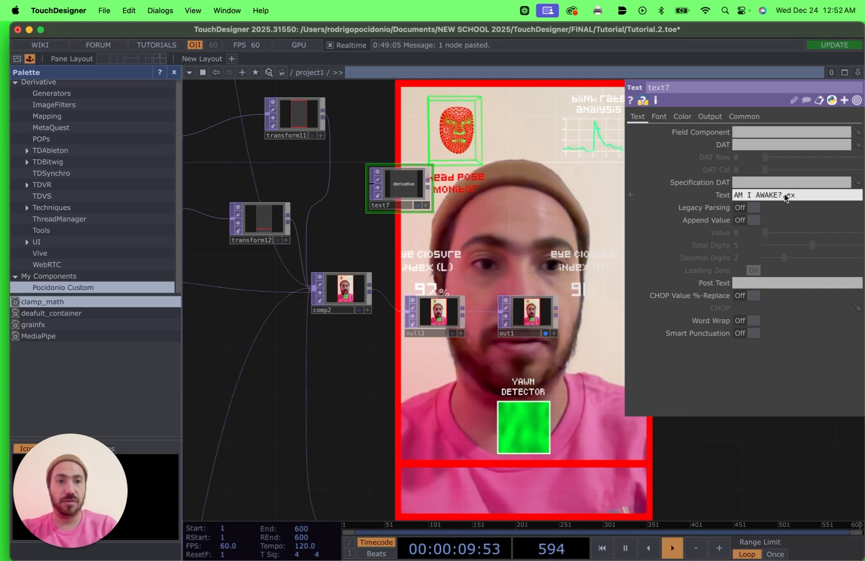
text( ex)
key(BackSpace)
key(BackSpace)
key(BackSpace)
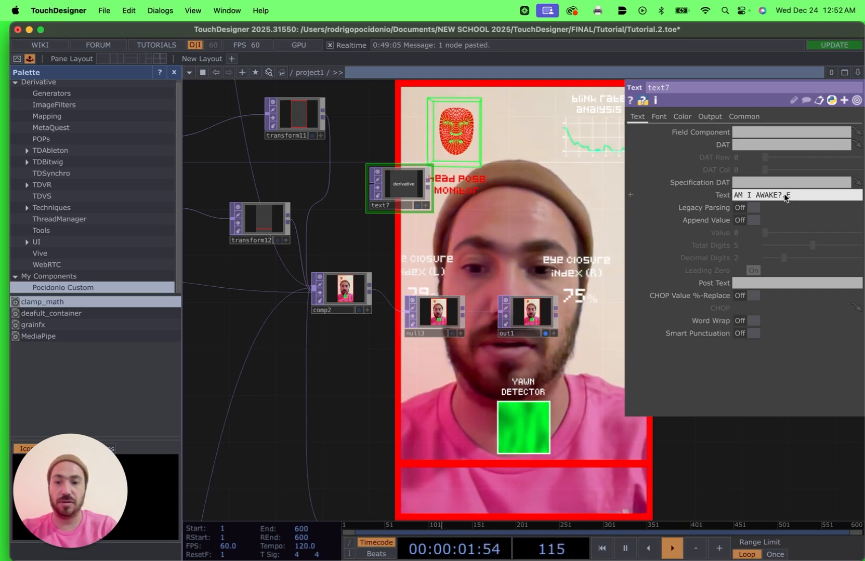
text(.EXE)
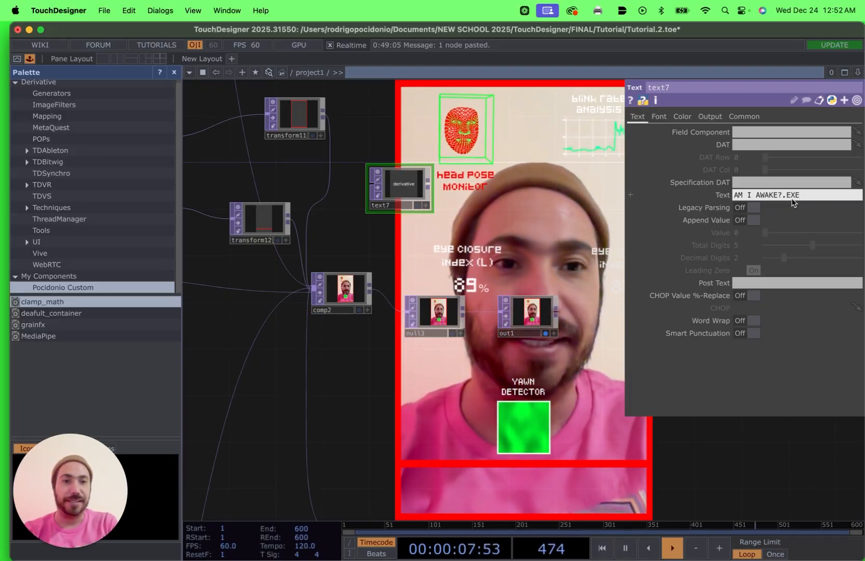
key(Return)
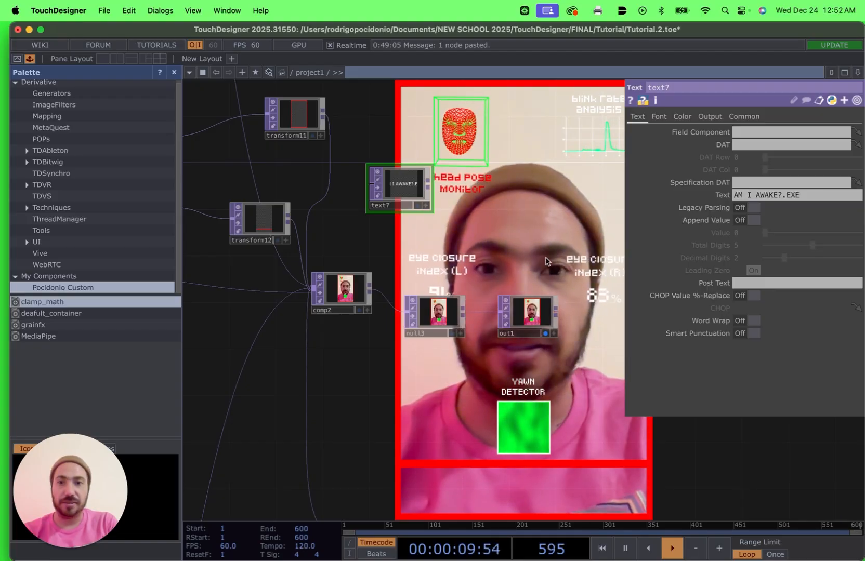
Set text7's font to Pixeled.
click(708, 118)
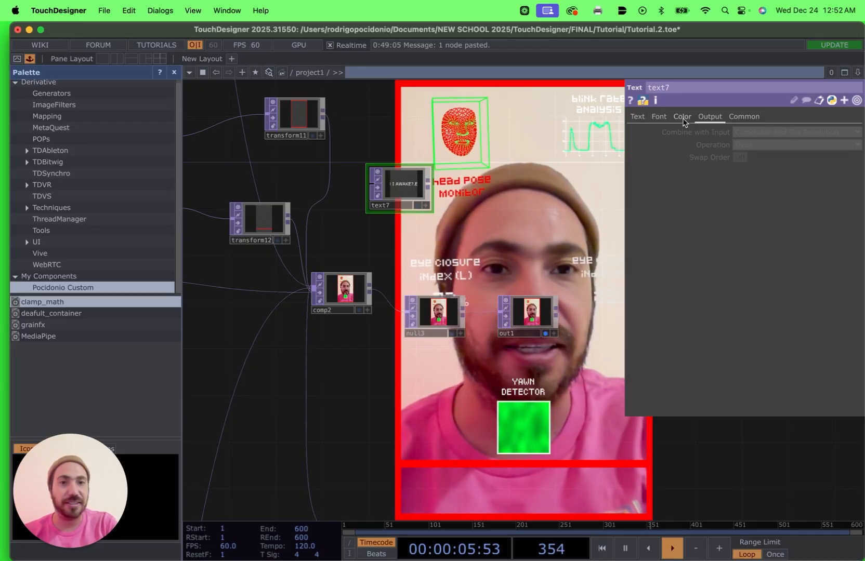
click(641, 118)
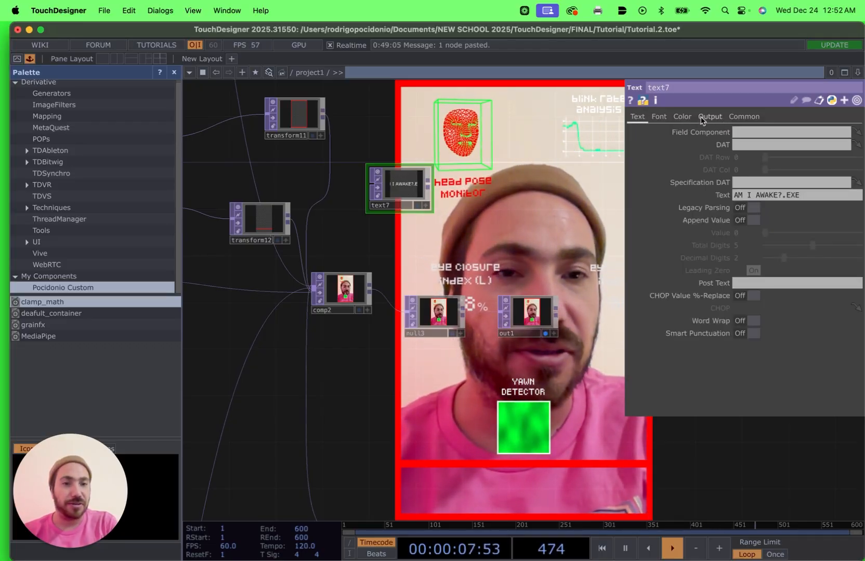
click(658, 118)
click(800, 145)
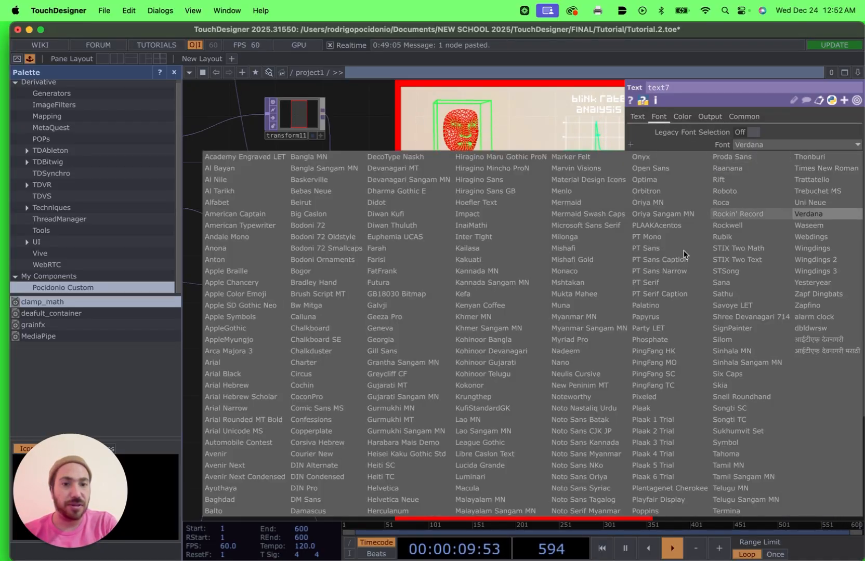
click(645, 397)
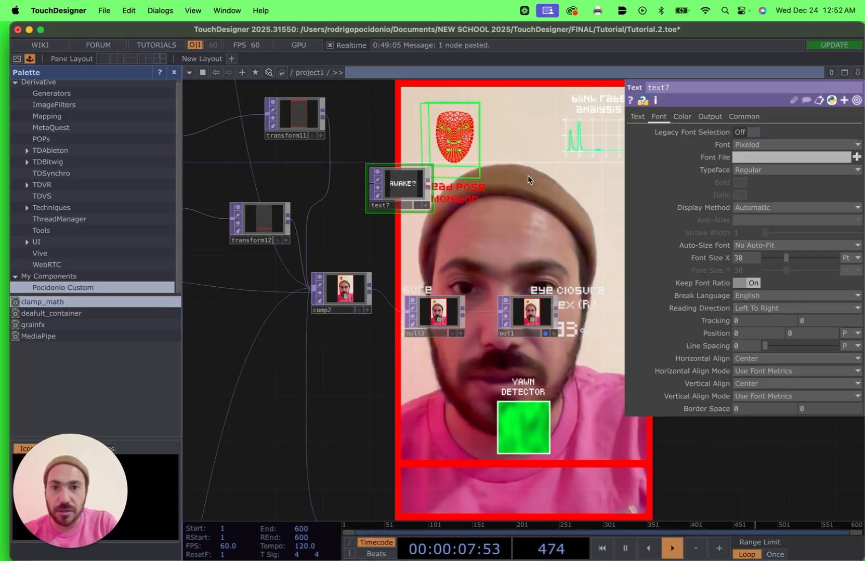
Change text7's font color to bright green (0, 1, 0.1764).
click(681, 116)
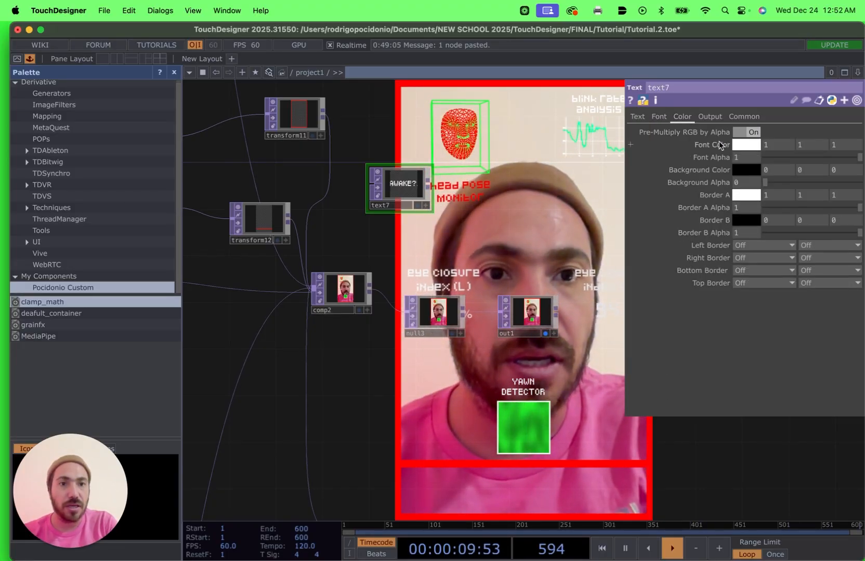
click(747, 145)
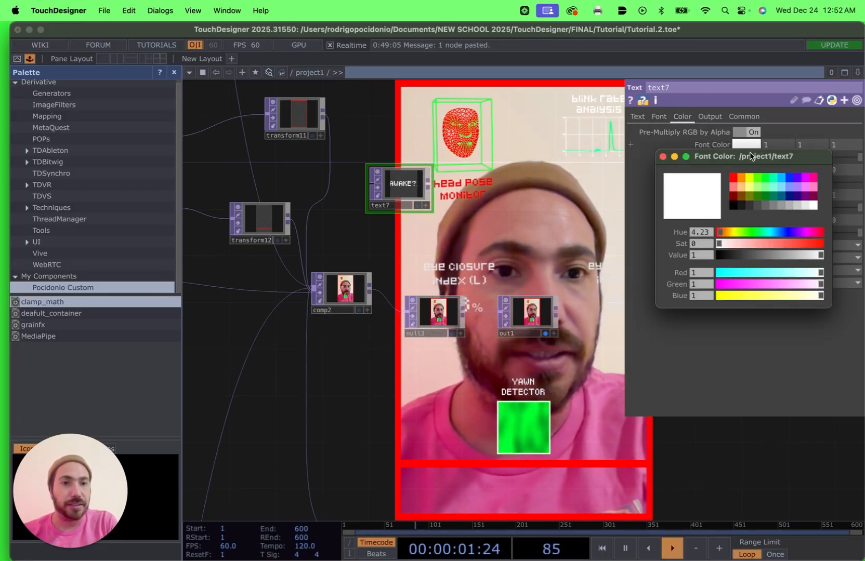
click(763, 179)
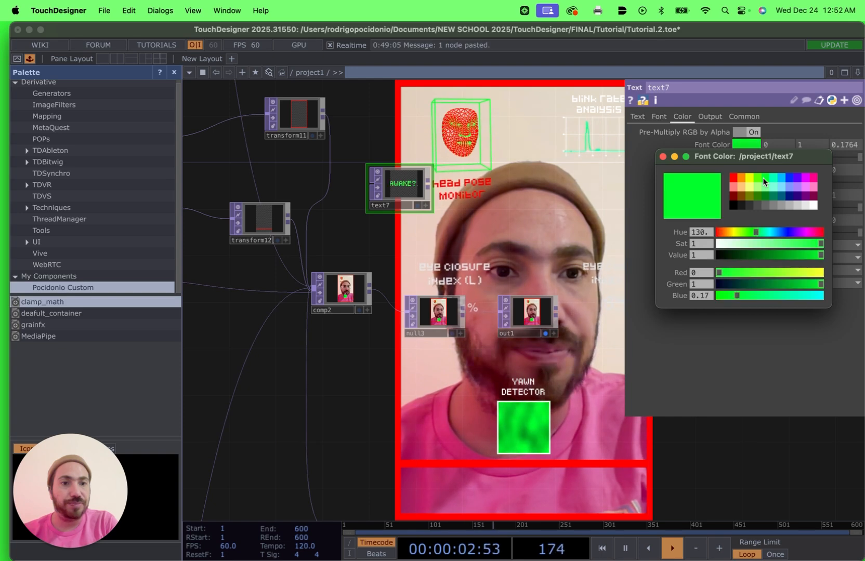
click(663, 156)
Set text7's output resolution to Parent Panel Size.
click(637, 117)
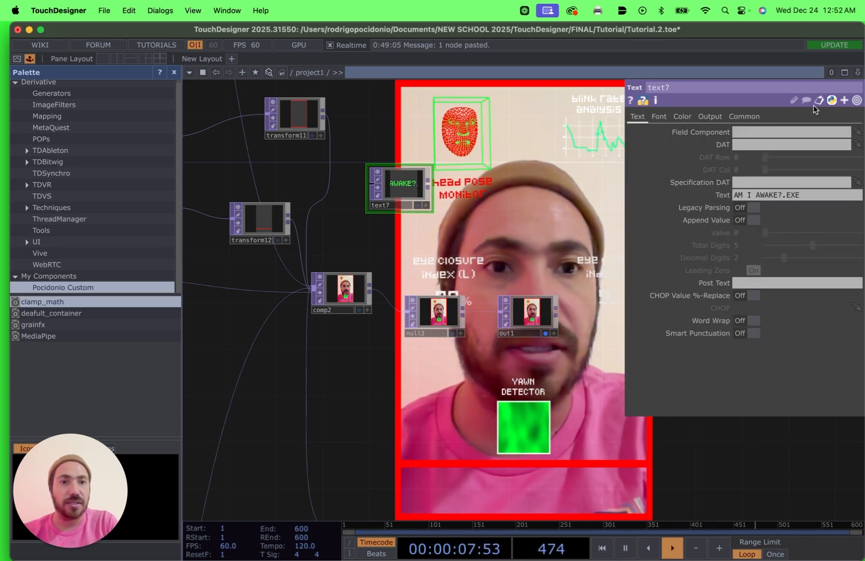
click(743, 117)
click(775, 132)
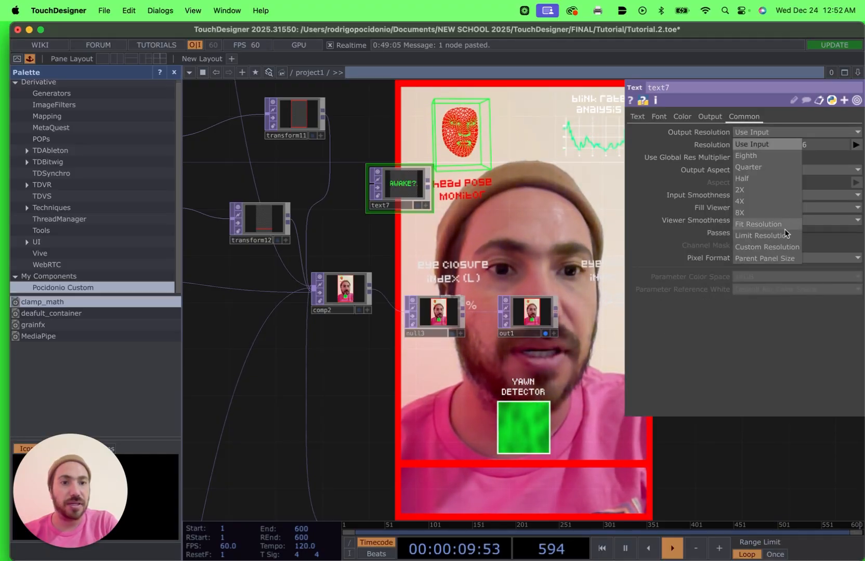
click(772, 258)
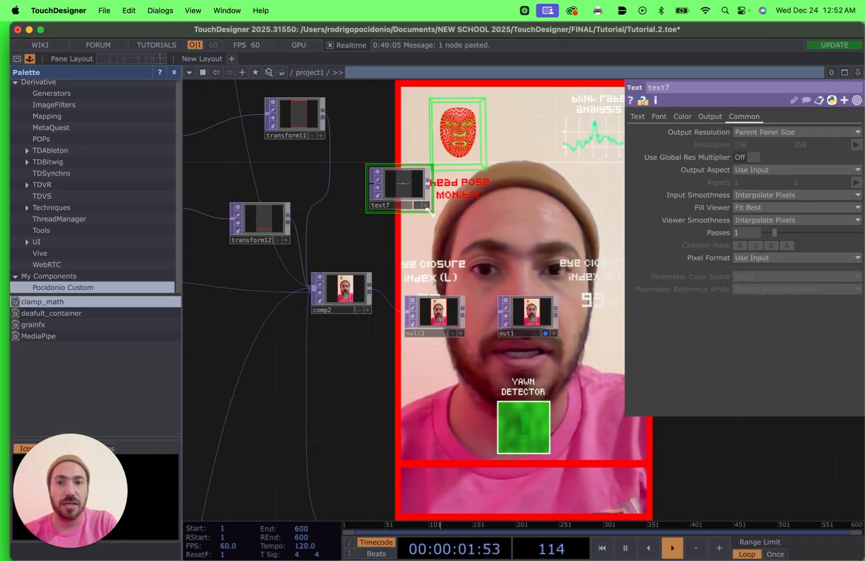
Connect text7 into comp2 and move it ahead of fit1 in the composite's input order.
click(428, 182)
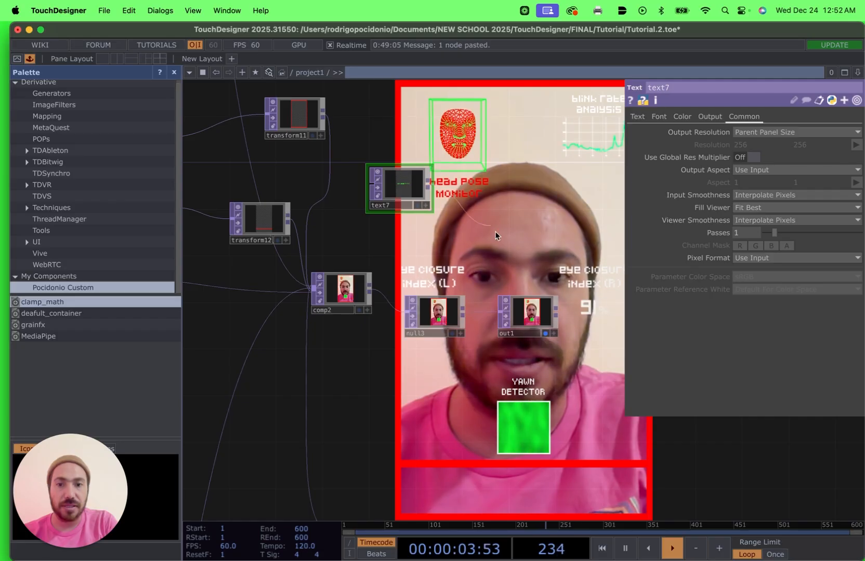
click(310, 288)
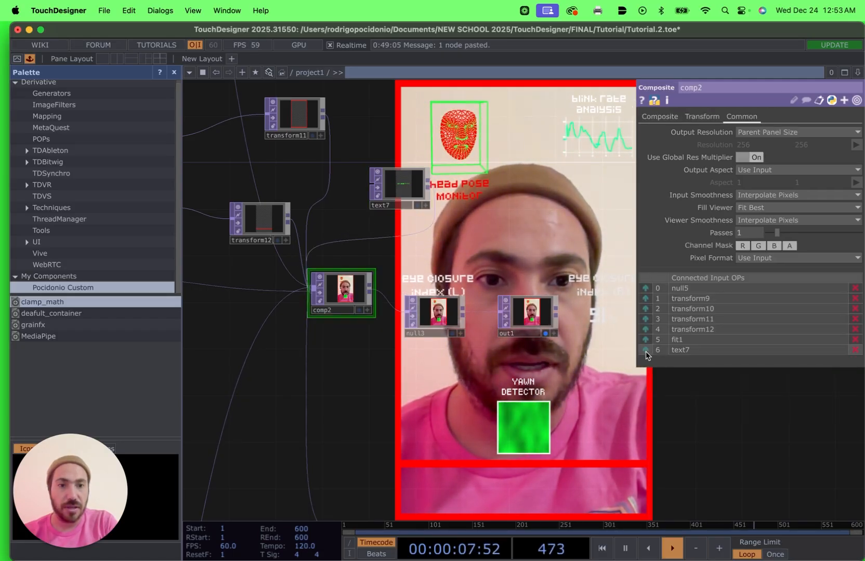
click(644, 349)
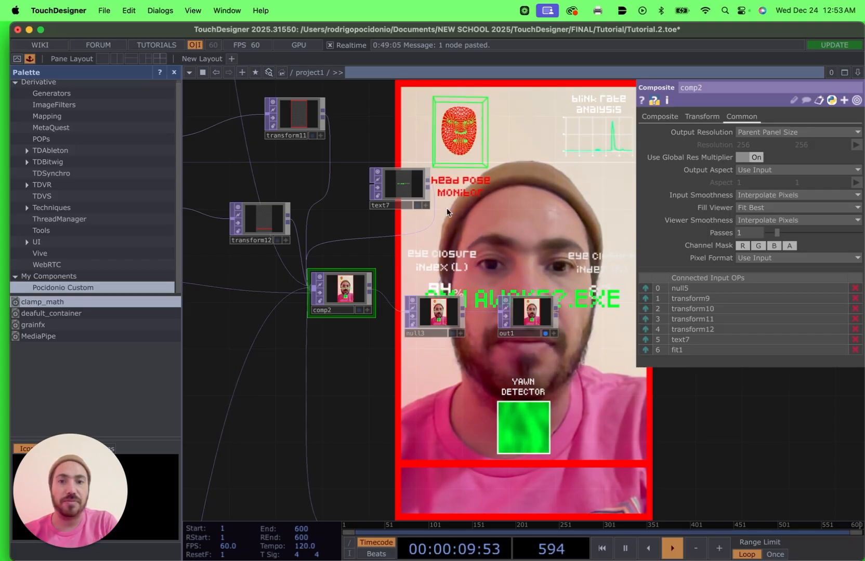
Insert a Transform TOP between text7 and comp2 and set its vertical translate to -0.43, placing the title in the lower frame.
drag(400, 188, 400, 152)
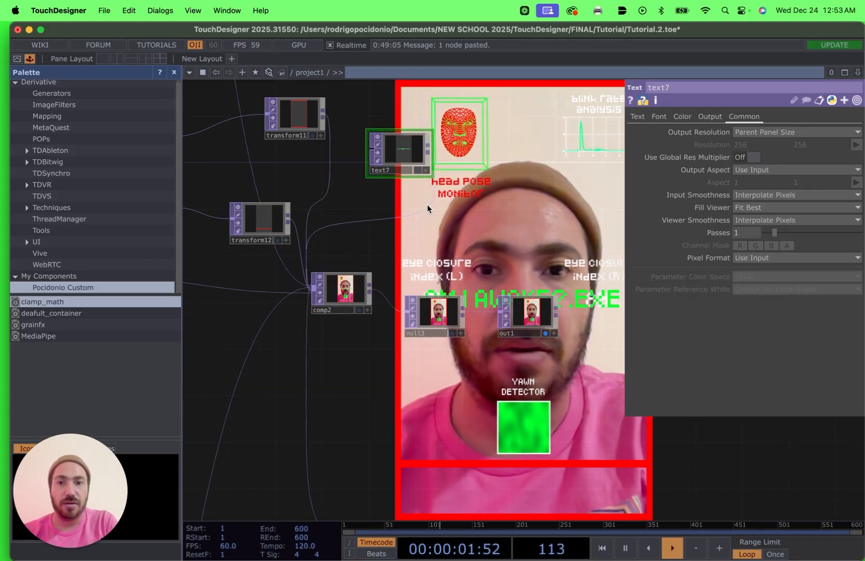
right_click(417, 193)
click(437, 199)
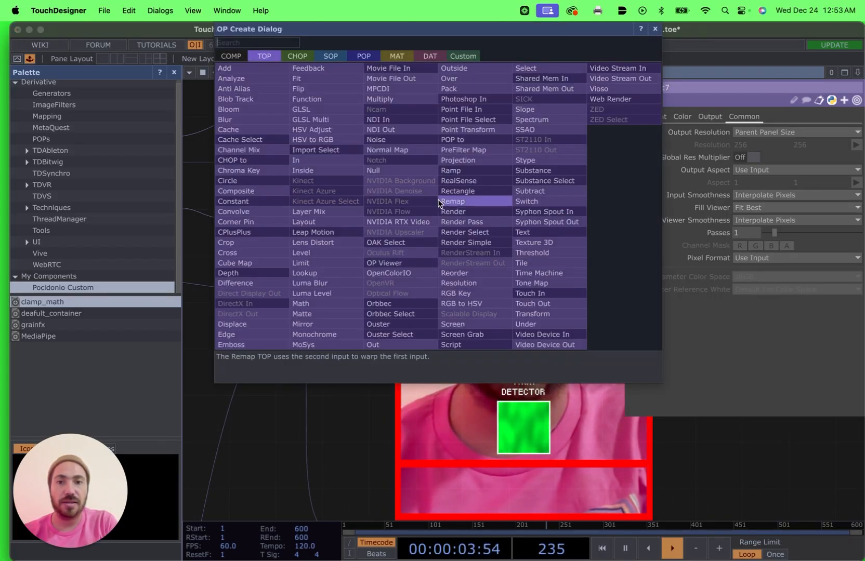
click(535, 313)
click(390, 204)
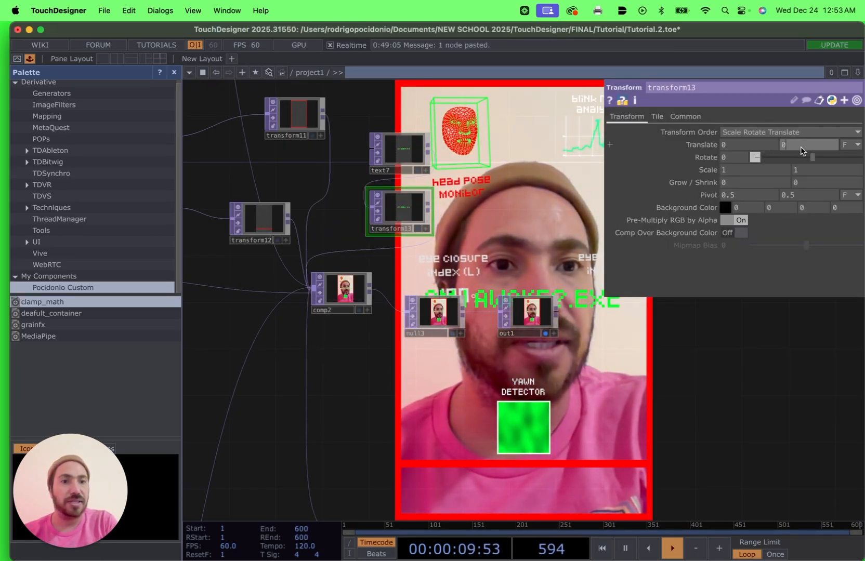
drag(801, 151, 759, 159)
drag(795, 127, 800, 127)
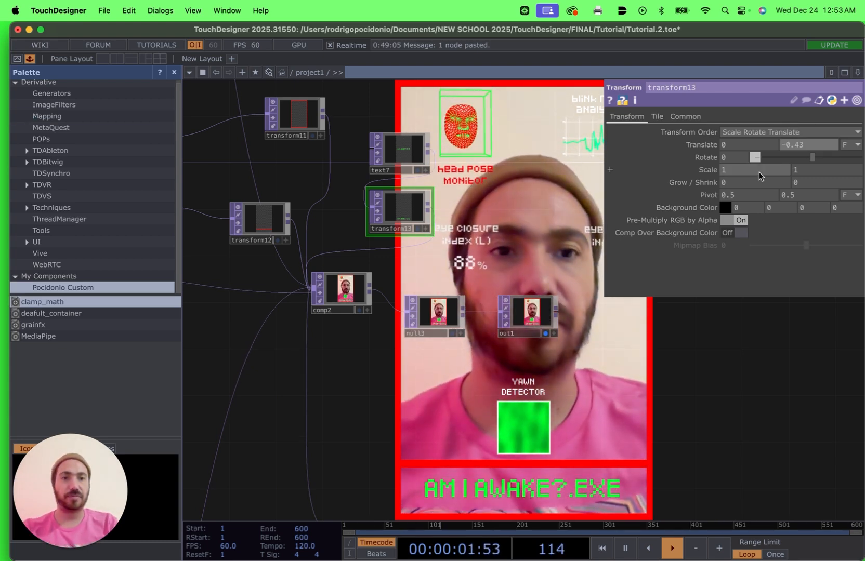
click(403, 154)
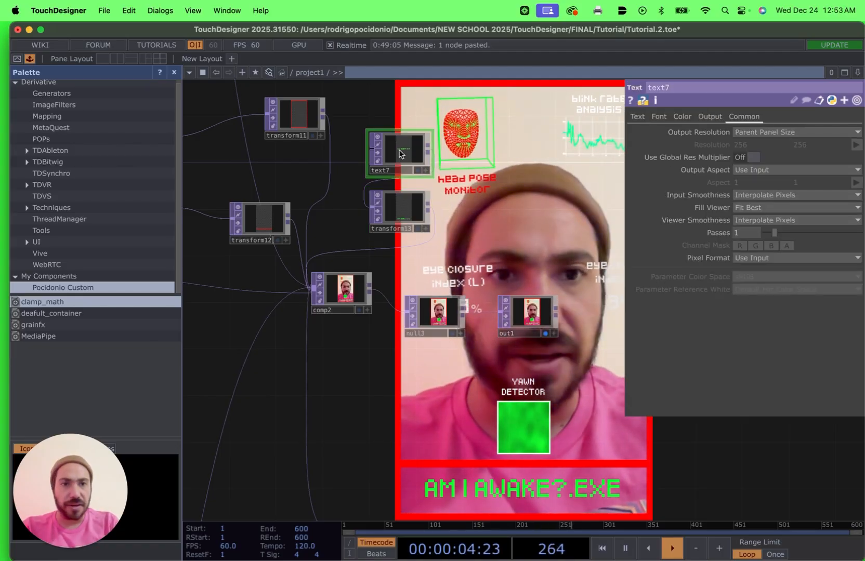
click(642, 118)
click(658, 117)
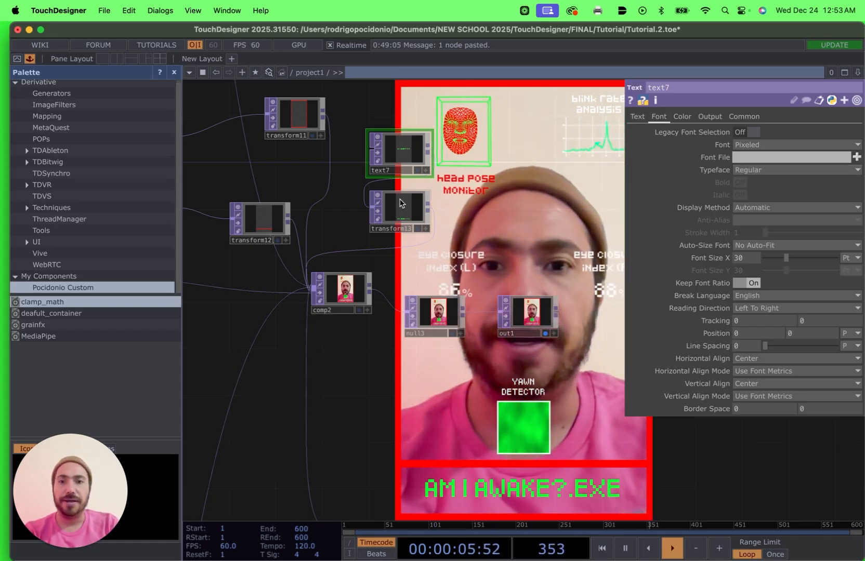
Move text7 and transform13 up in the network and insert a Null TOP between transform13 and comp2.
drag(401, 146, 386, 99)
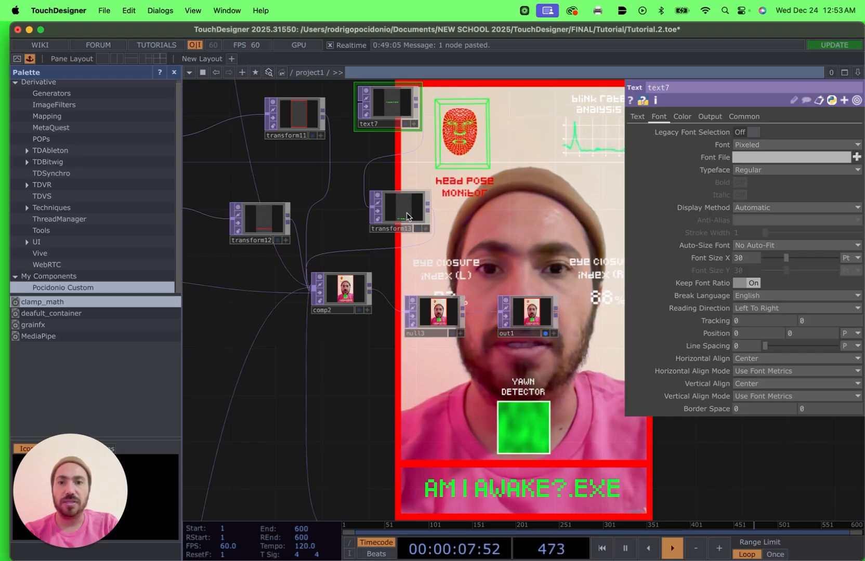
drag(407, 213, 346, 185)
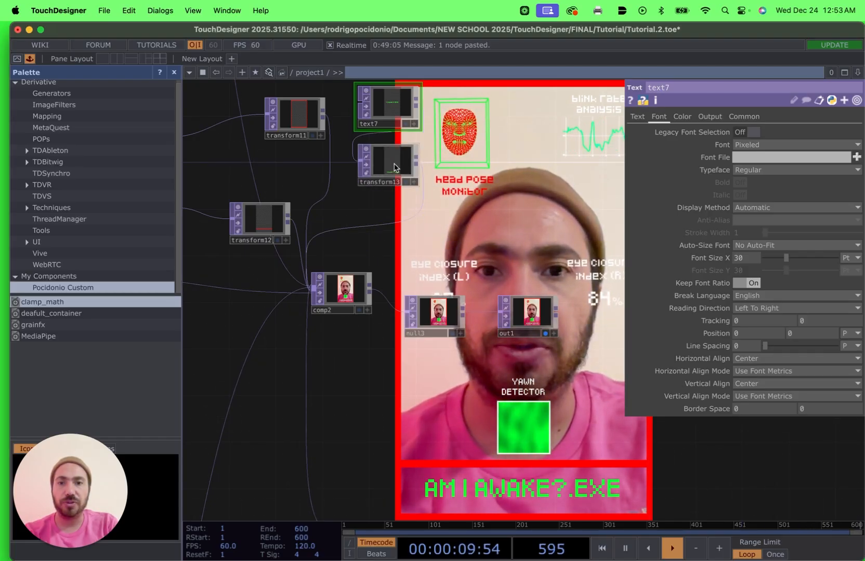
right_click(412, 200)
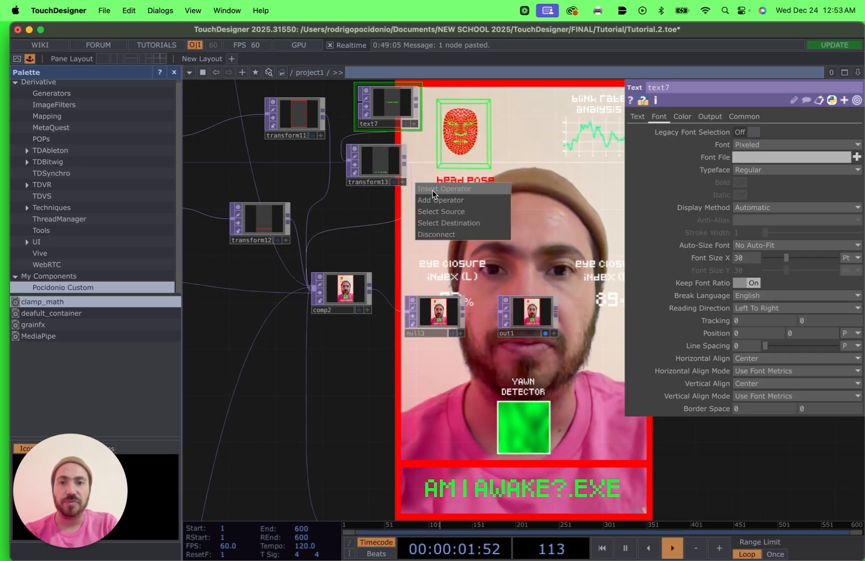
click(436, 197)
text(nu)
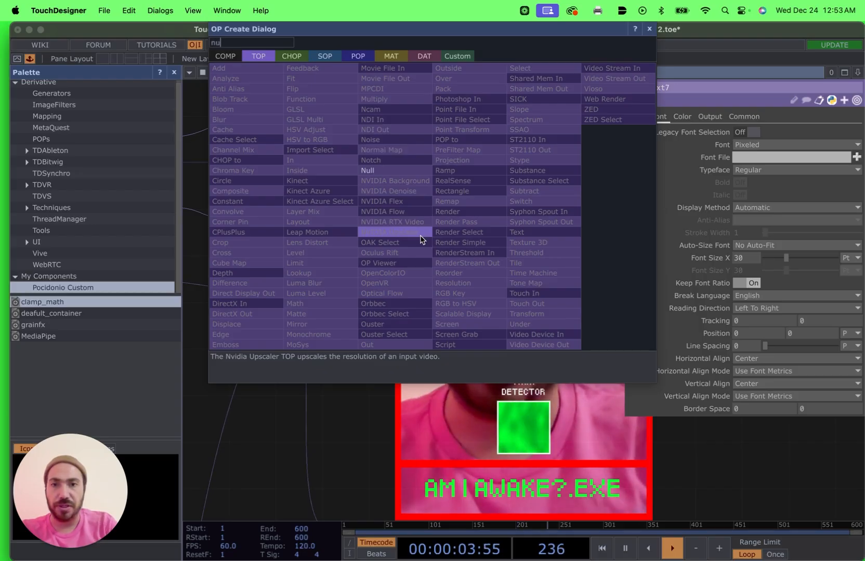
click(385, 170)
click(429, 246)
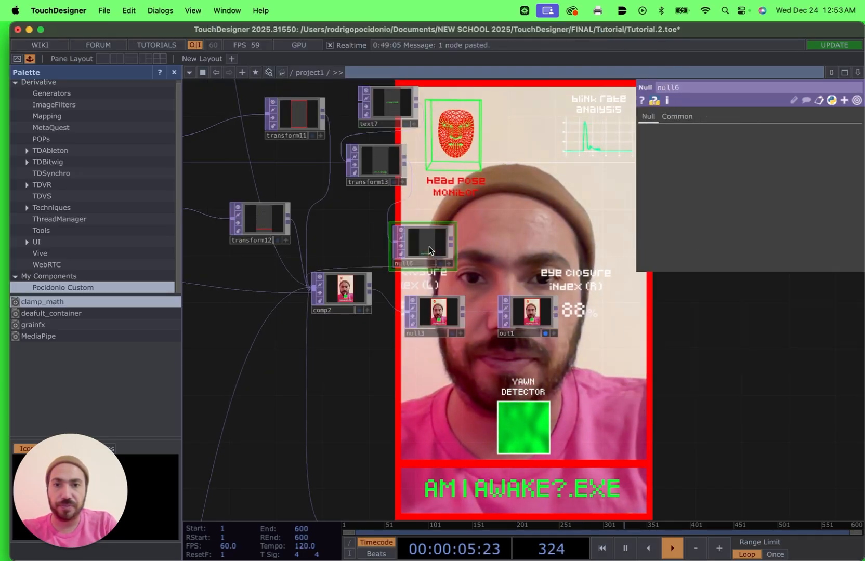
Insert a Bloom TOP between transform13 and null6.
right_click(405, 198)
click(435, 188)
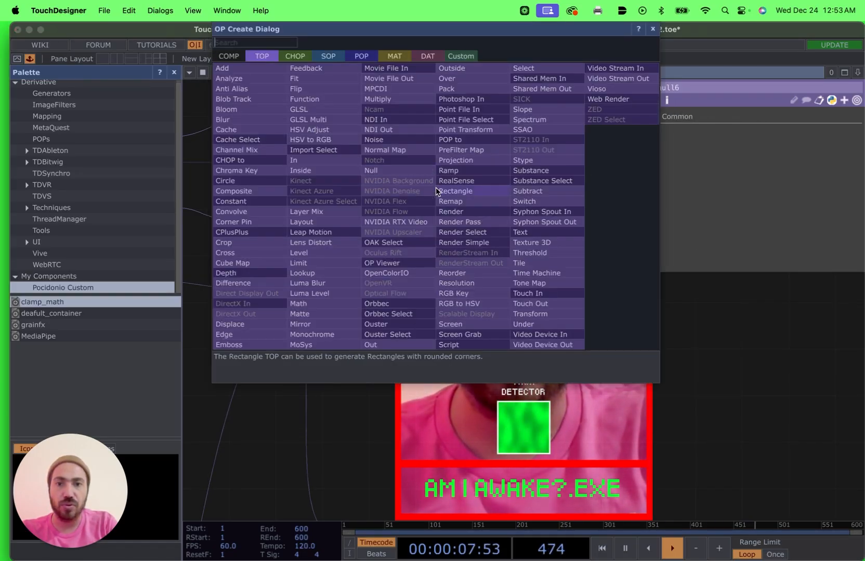
text(b)
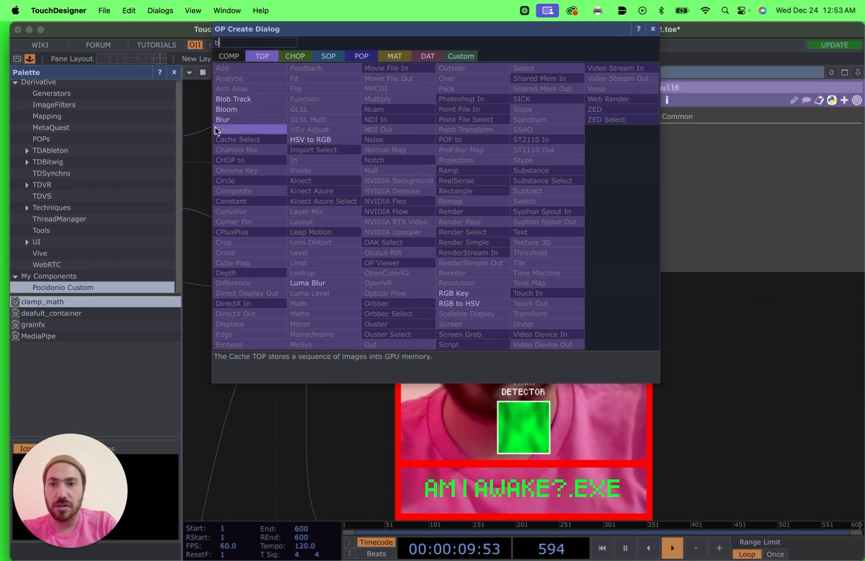
click(227, 109)
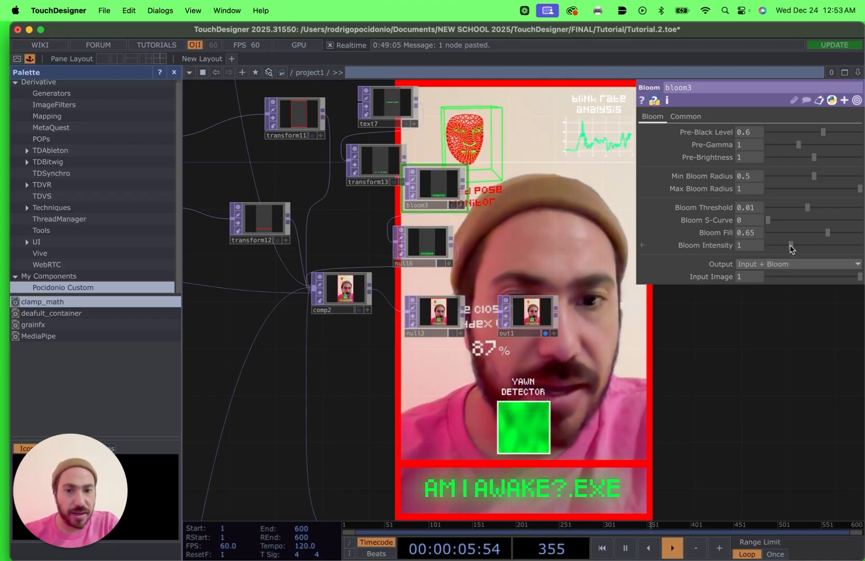
Set bloom3's intensity to 2.17, fill to 0.582, S-curve to 0.342, threshold to -0.002, minimum radius to 0.339 and maximum radius to 0.727.
drag(790, 248, 793, 208)
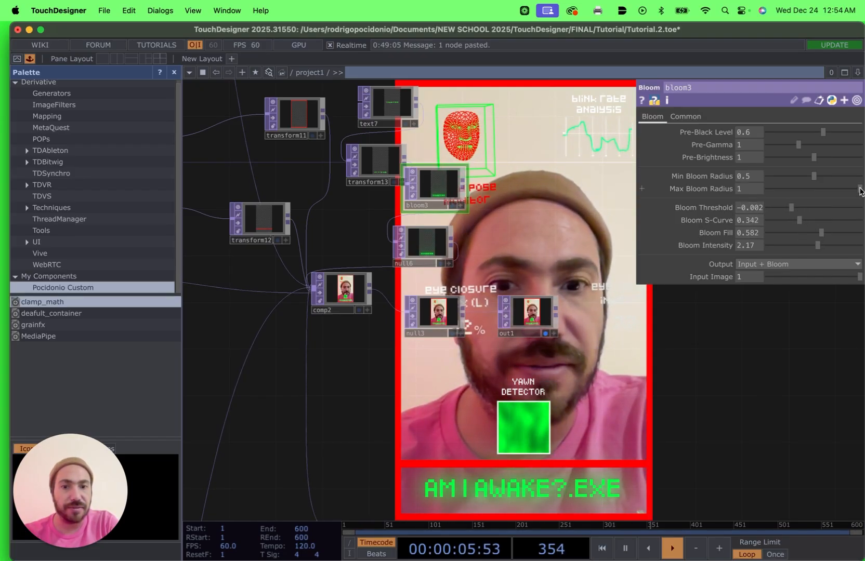
drag(860, 191, 787, 190)
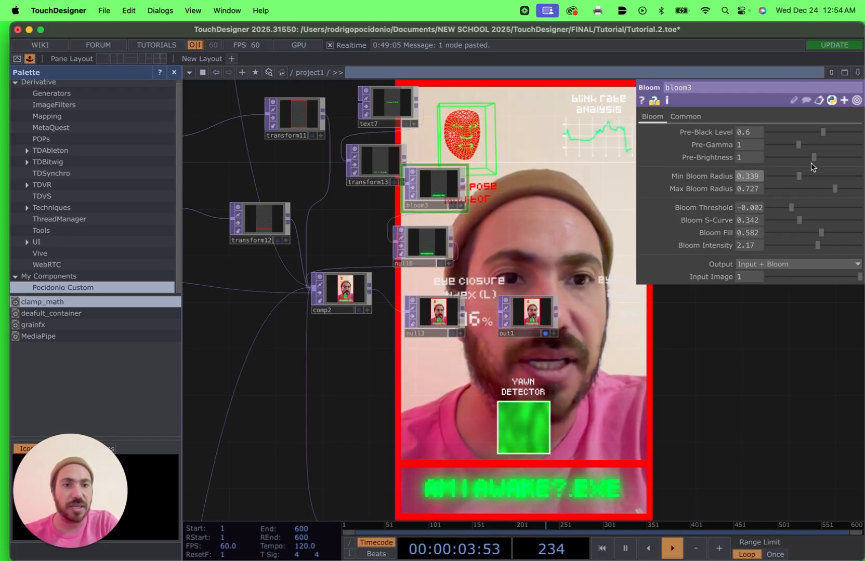
Set bloom3's pre-brightness to 0.83, pre-gamma to 1.4 and pre-black level to 0.814.
drag(814, 158, 790, 157)
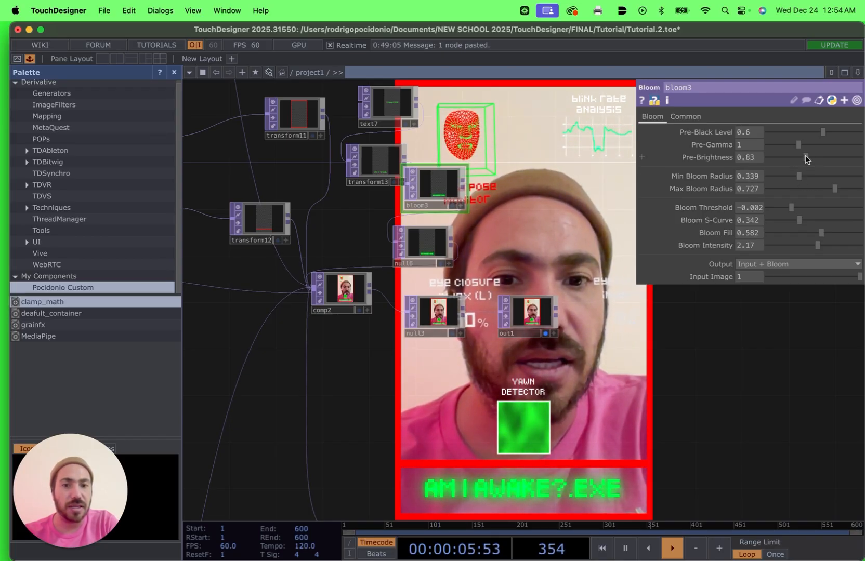
drag(775, 145, 765, 144)
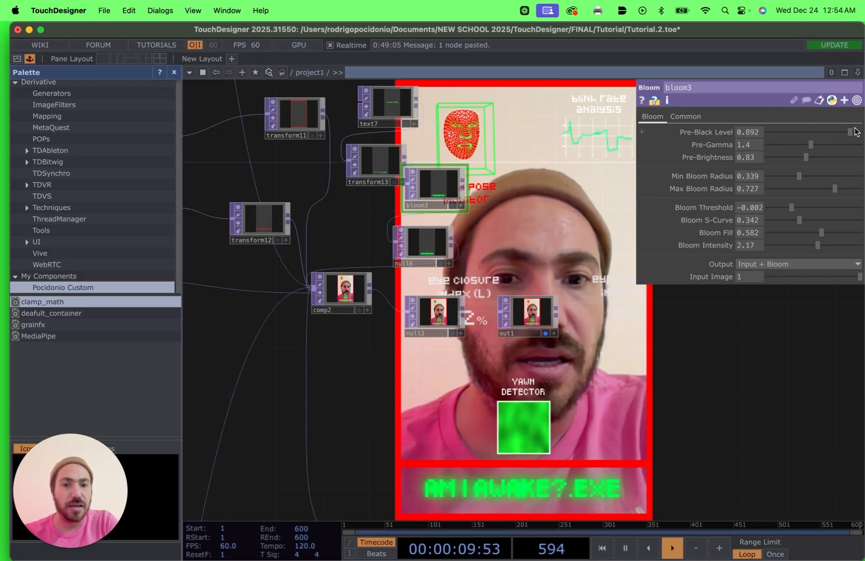
drag(853, 131, 828, 130)
drag(736, 131, 814, 159)
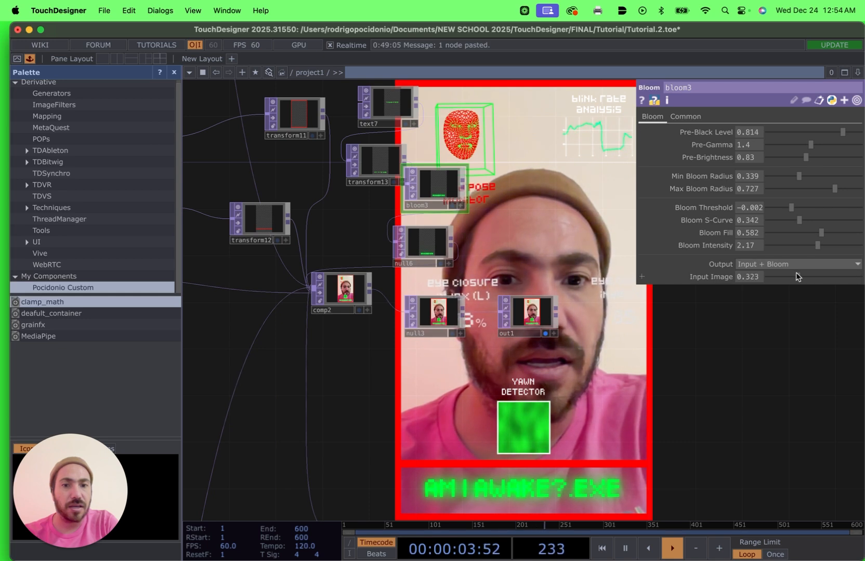
Refine the title's glow with input image 0.857, bloom intensity 1.71, fill 0.615, S-curve 0.435 and threshold 0.0174.
drag(847, 280, 847, 278)
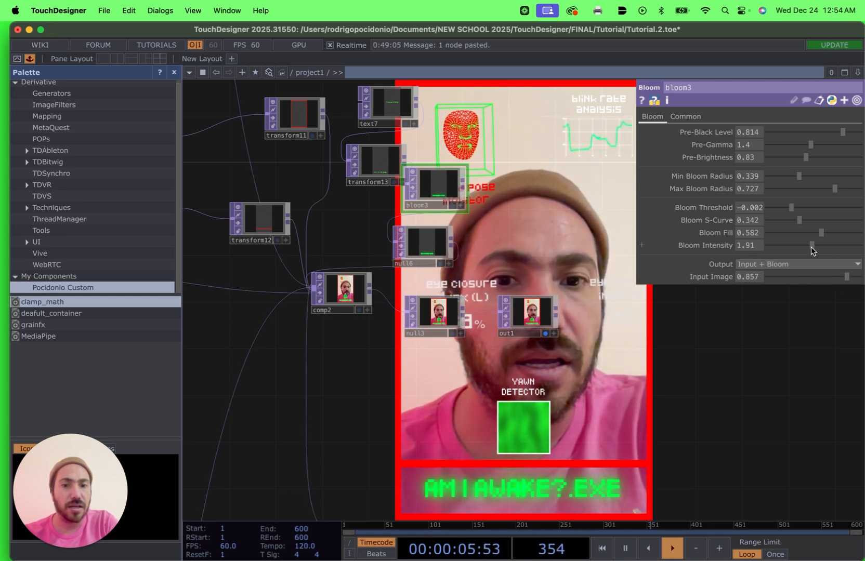
mouse_move(827, 244)
mouse_down()
mouse_move(805, 252)
mouse_move(821, 232)
mouse_move(835, 231)
mouse_move(826, 235)
mouse_up()
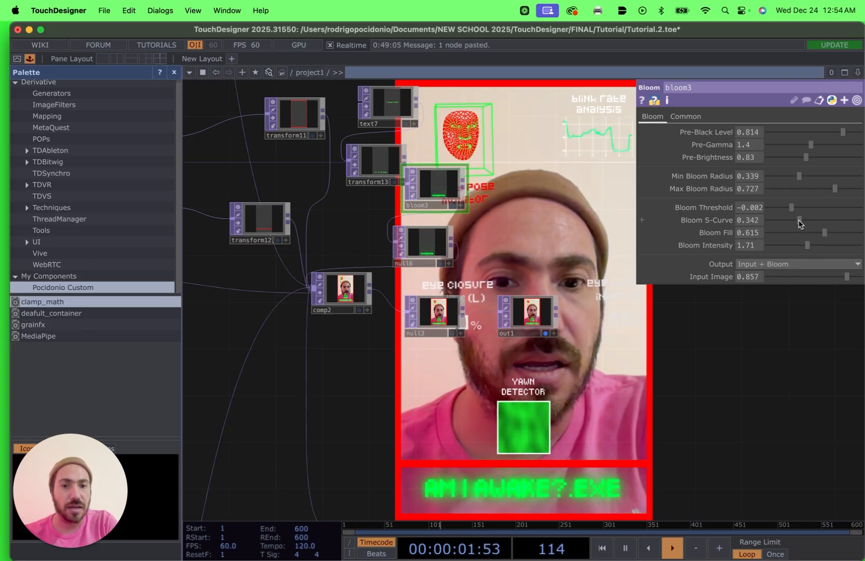
mouse_move(788, 220)
mouse_down()
mouse_move(837, 221)
mouse_move(808, 220)
mouse_move(822, 207)
mouse_move(773, 210)
mouse_move(804, 217)
mouse_up()
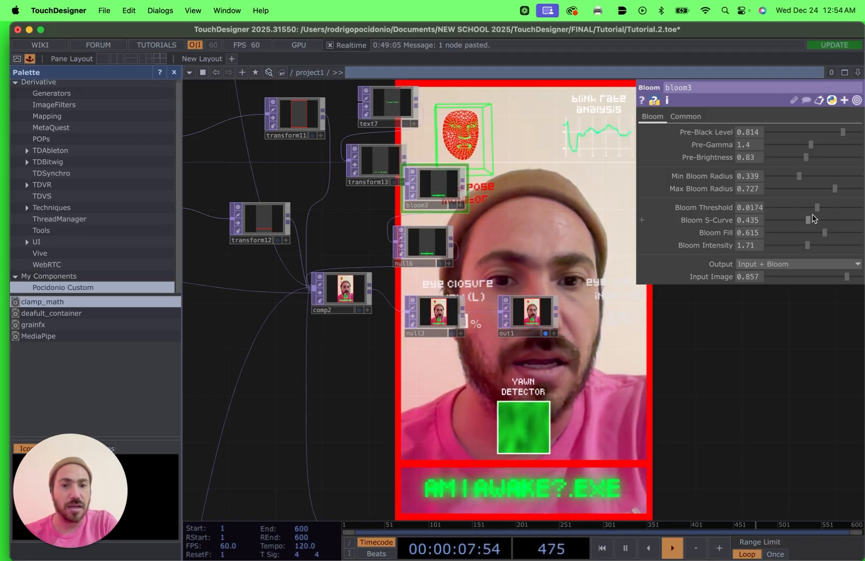
Set bloom3's maximum radius to 0.155, minimum radius to 0.494, fill to 0.46, intensity to 1.49, pre-brightness to 0.78 and threshold to 0.0157.
drag(834, 188, 807, 250)
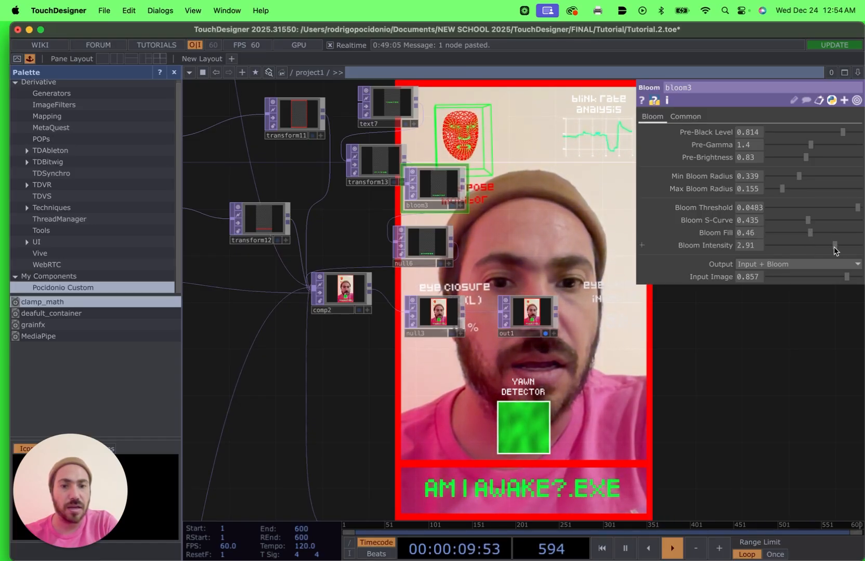
drag(800, 177, 784, 176)
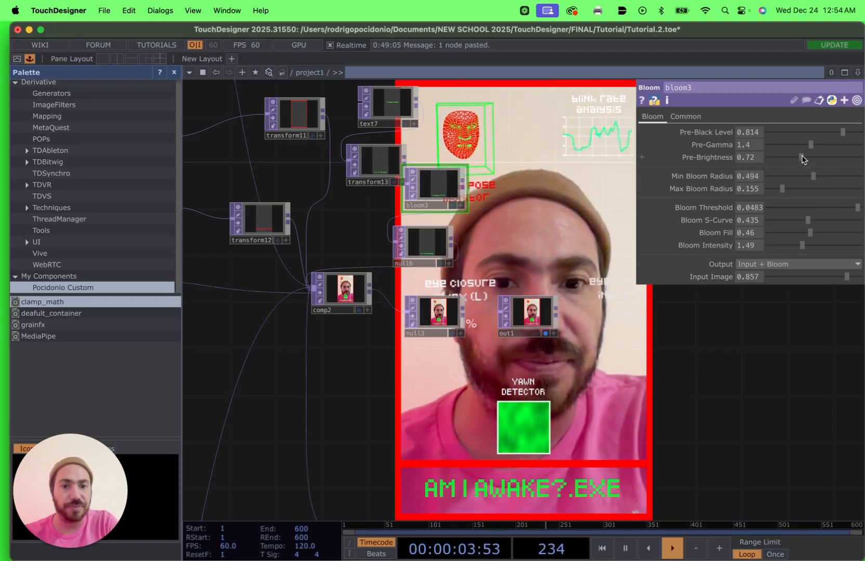
drag(826, 159, 809, 163)
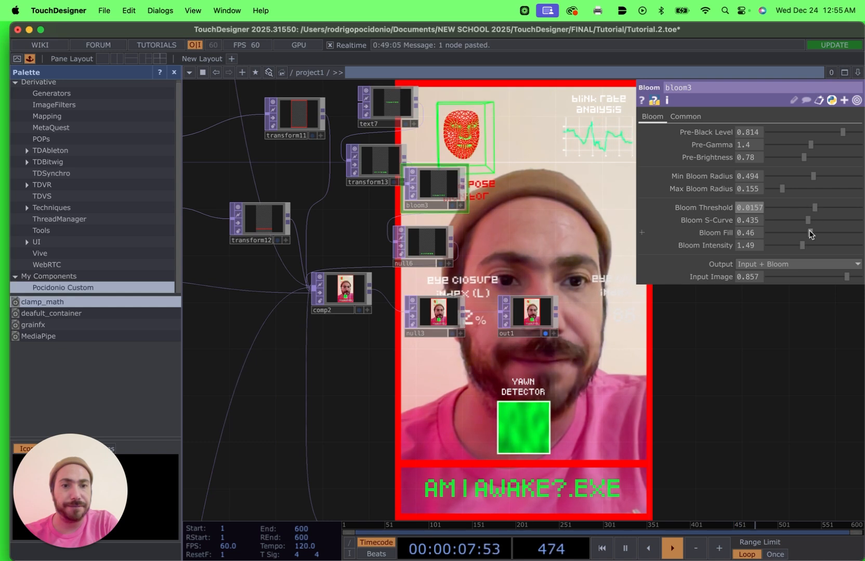
Set bloom3's fill and S-curve to 0.646, intensity to 1.04, threshold to 0.0265, minimum radius to 0.093 and maximum radius to 0.217.
drag(809, 234, 782, 245)
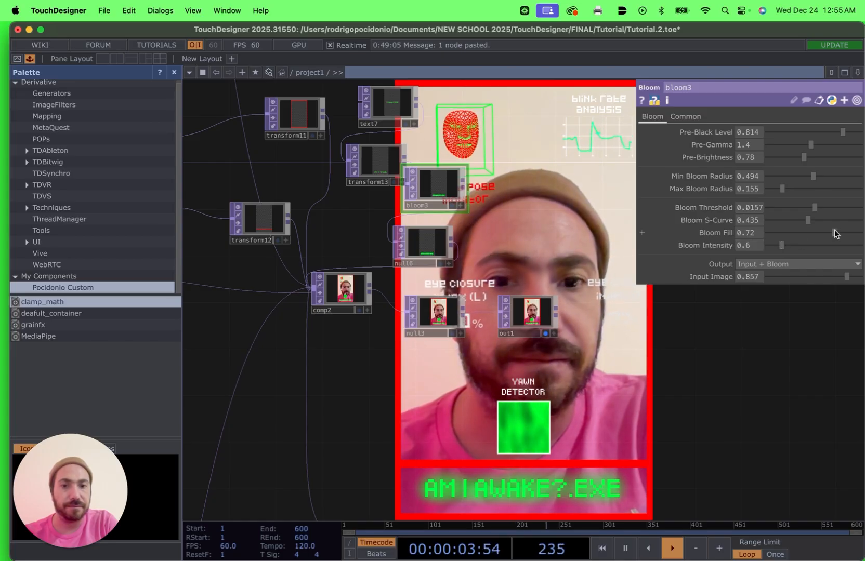
drag(835, 234, 826, 233)
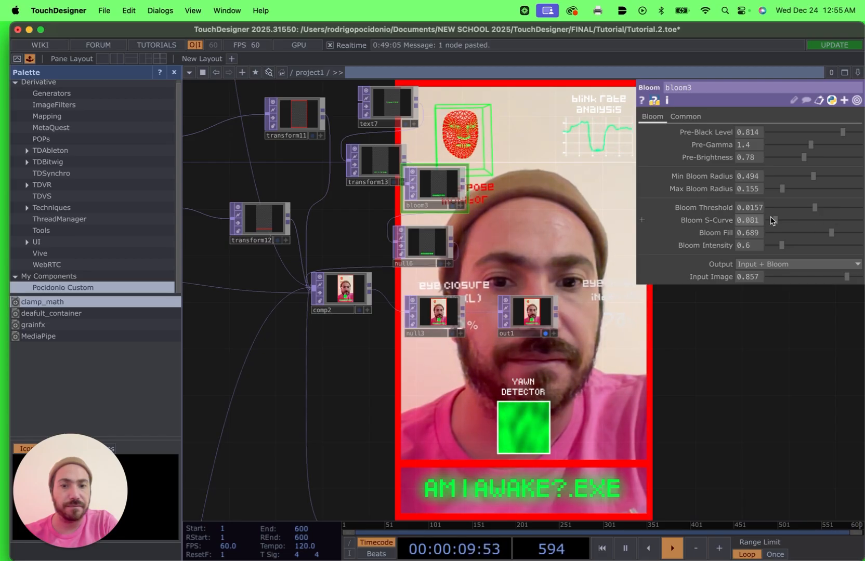
drag(815, 207, 792, 207)
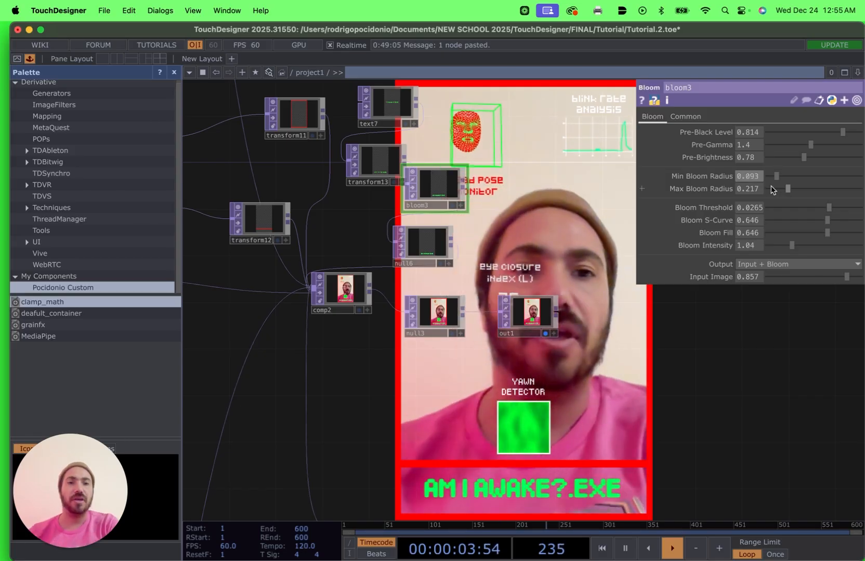
Refine bloom3 with minimum radius 0.224, threshold 0.0235, S-curve 0.727, fill 0.615 and intensity 1.07.
mouse_move(776, 175)
mouse_down()
mouse_move(763, 179)
mouse_move(785, 181)
mouse_up()
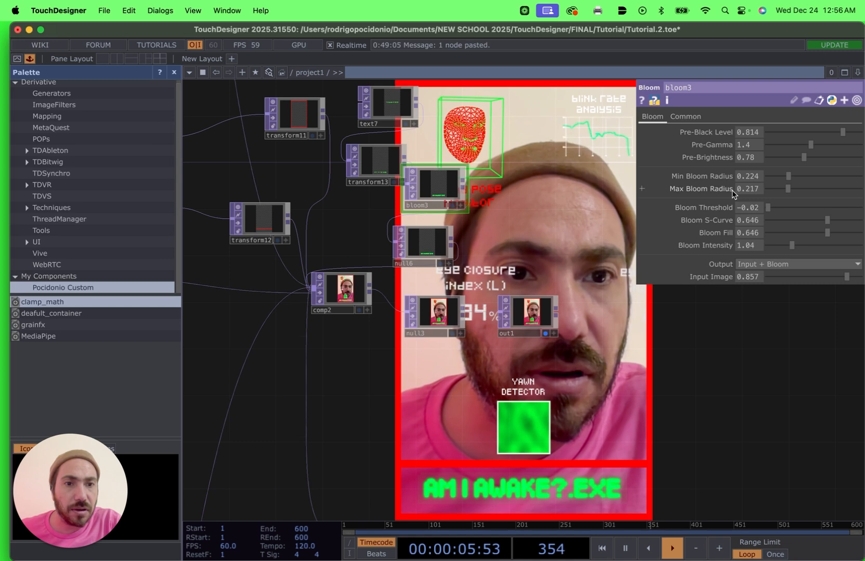
drag(767, 207, 837, 206)
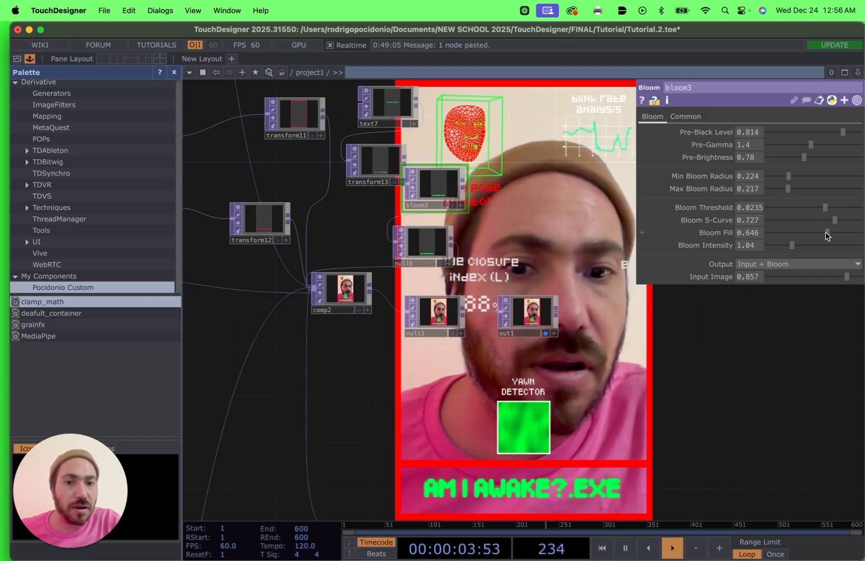
drag(827, 237, 793, 250)
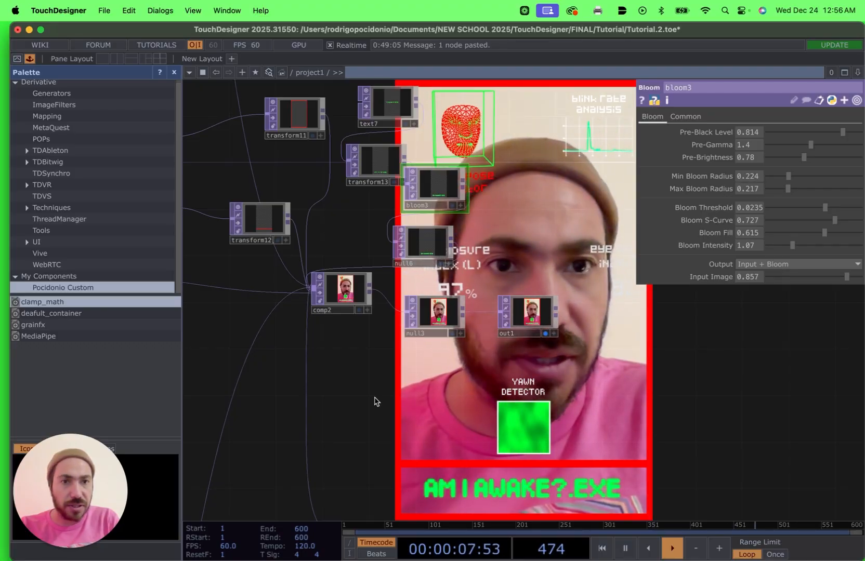
Add an LFO CHOP beside null6 and set its frequency to 0.24.
right_click(510, 112)
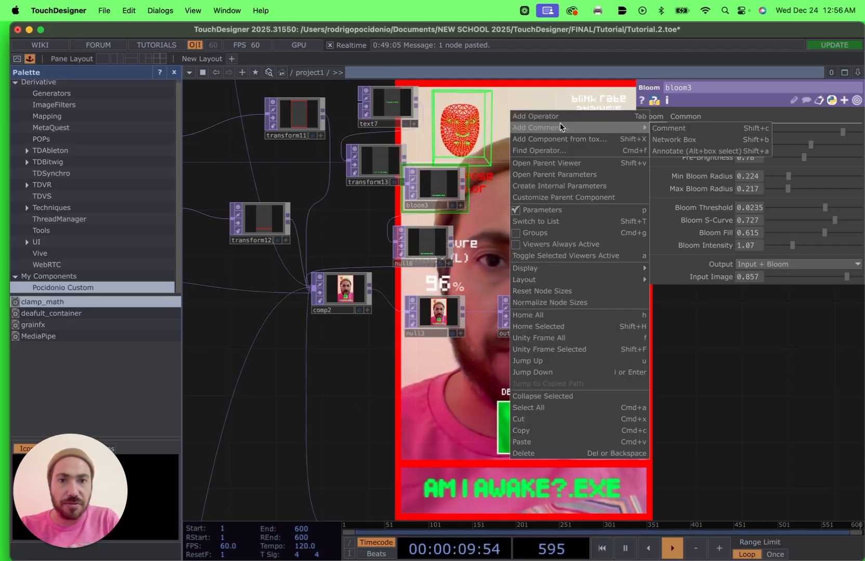
click(538, 116)
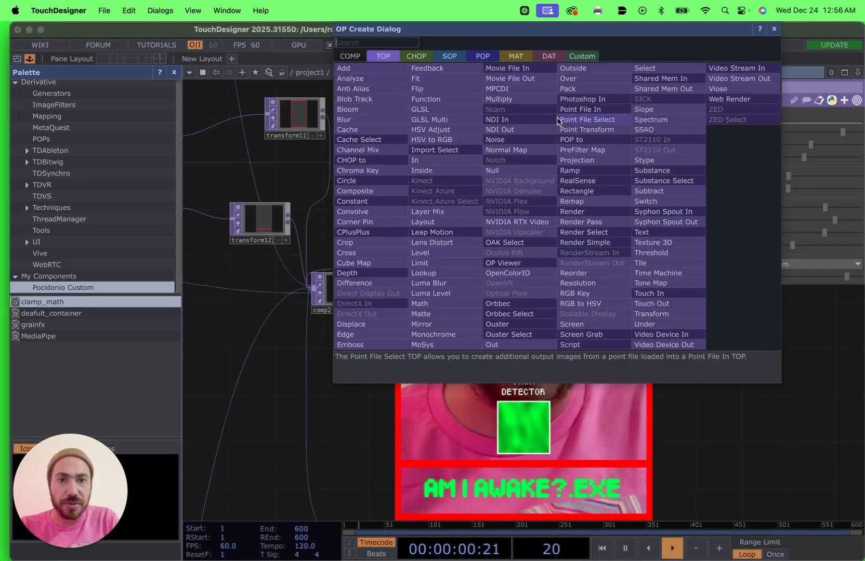
click(415, 60)
text(lfo)
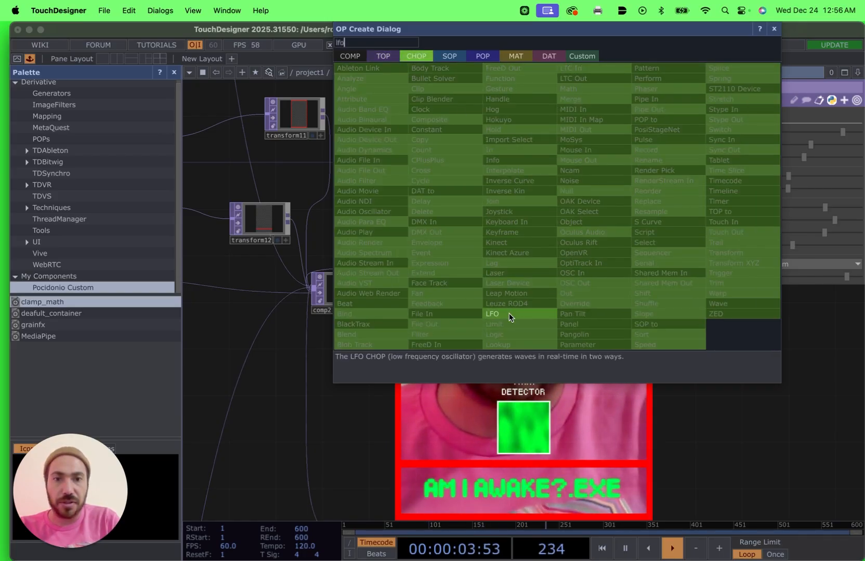
click(509, 313)
click(539, 233)
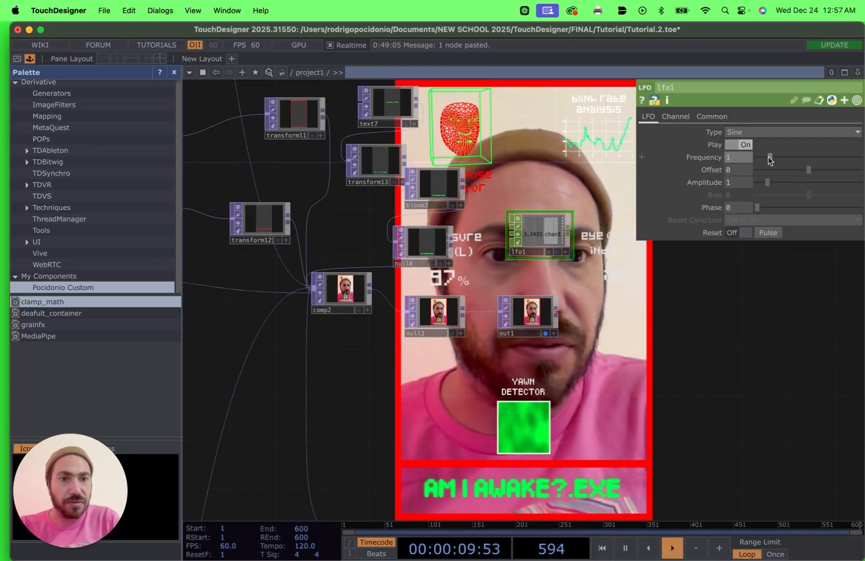
drag(769, 157, 759, 157)
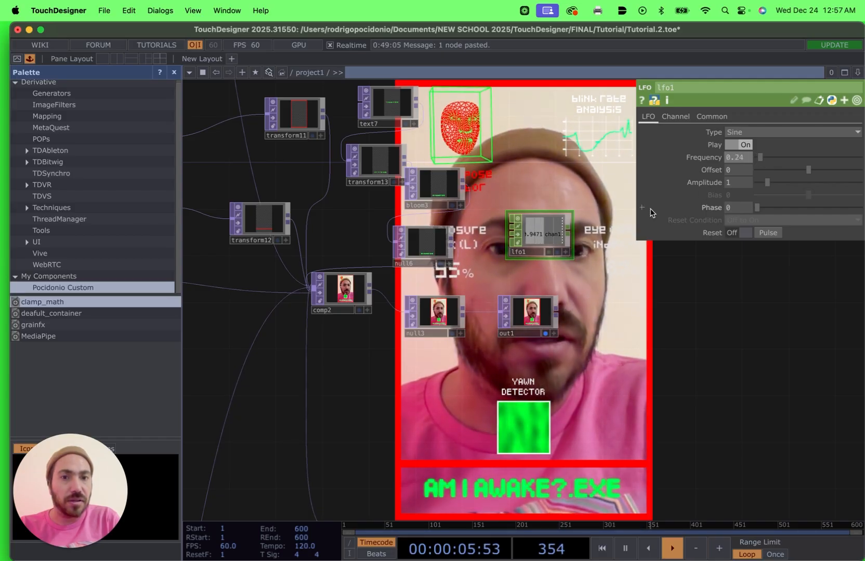
Add a Math CHOP fed by lfo1 and line the LFO up with it.
key(Tab)
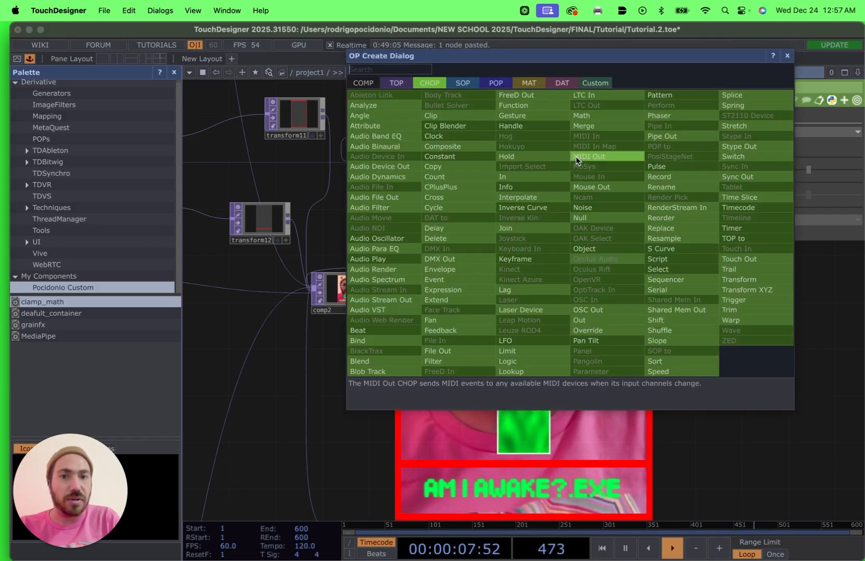
text(math)
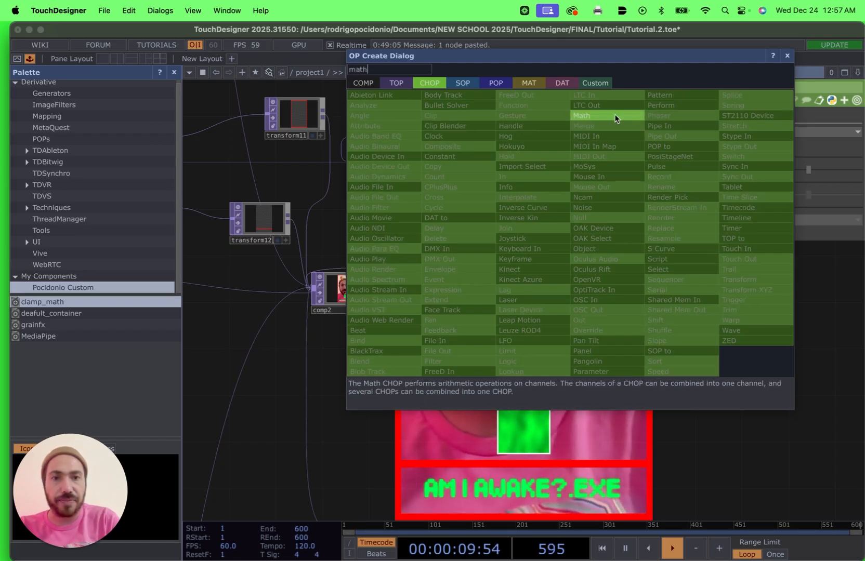
click(614, 115)
click(612, 248)
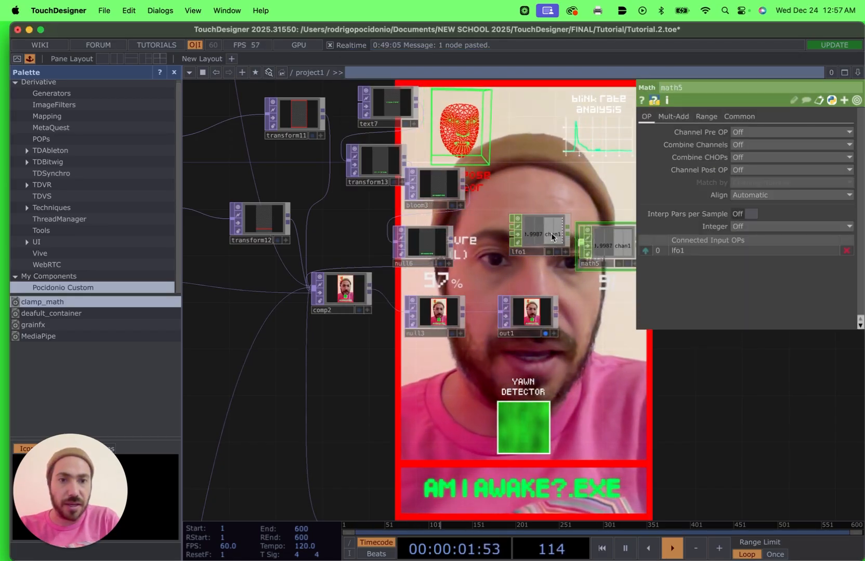
drag(551, 233, 528, 245)
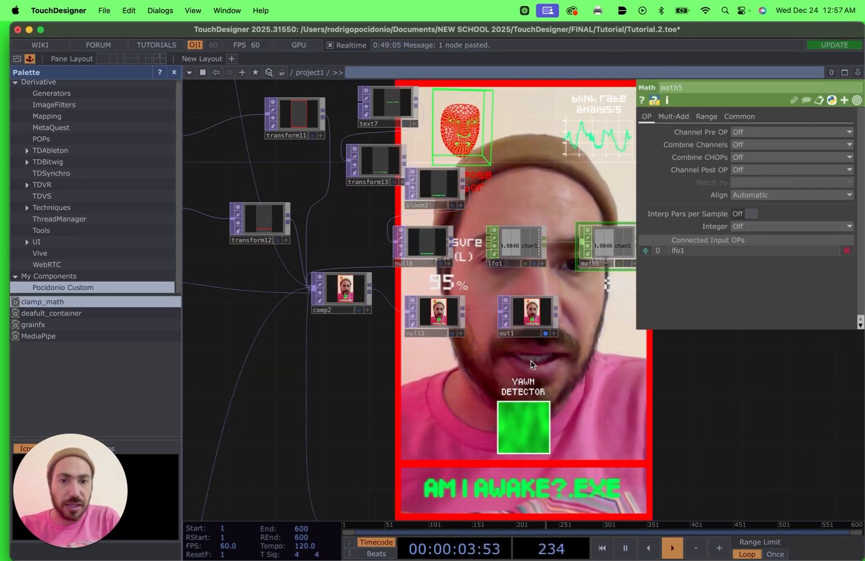
Try higher bloom intensities on bloom3 to find the upper glow limit, ending at 2.88.
click(435, 185)
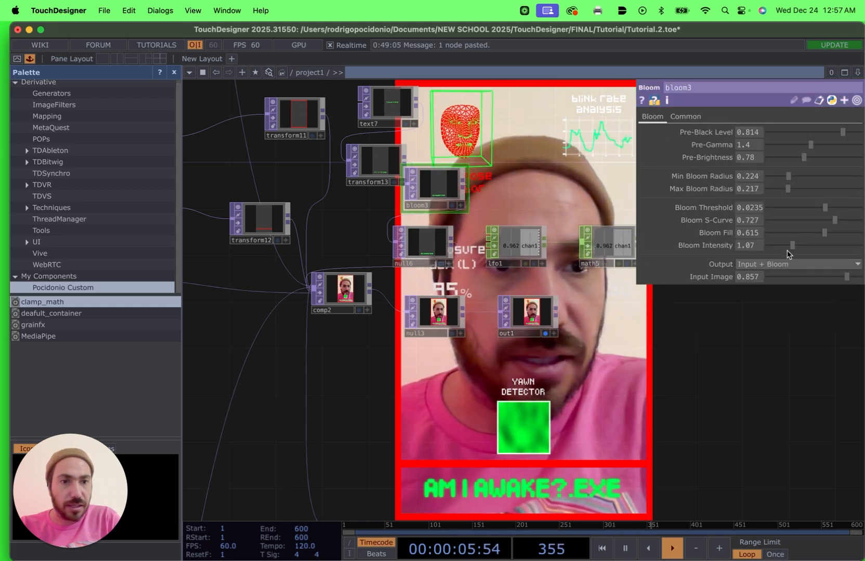
drag(793, 246, 834, 250)
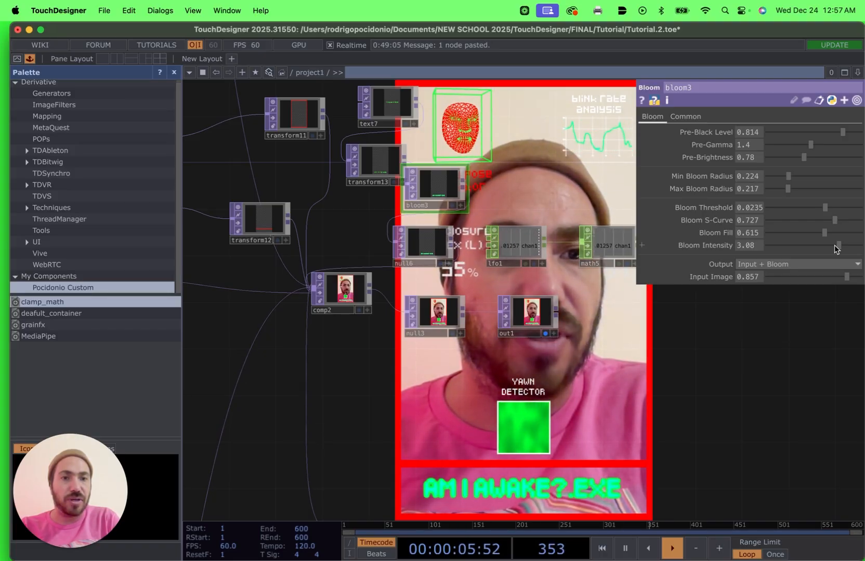
drag(835, 245, 829, 245)
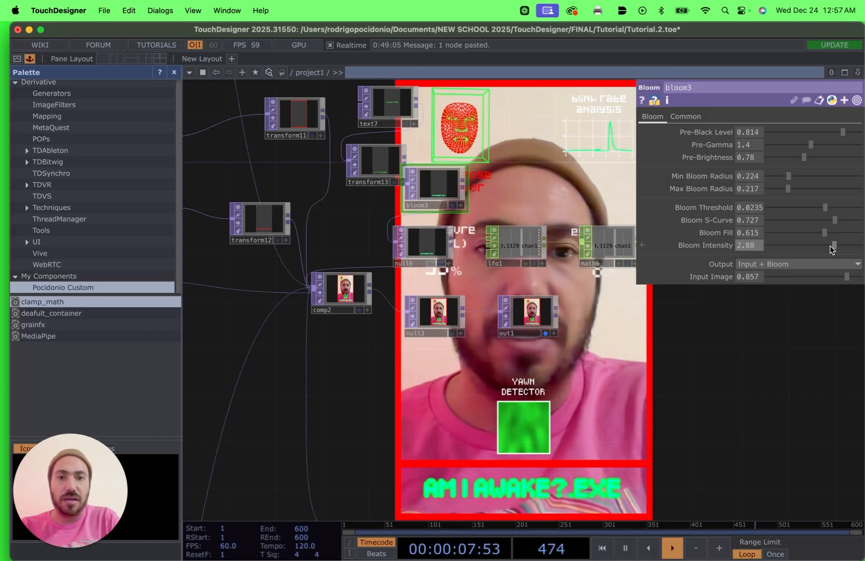
Remap math5 from the range -1 to 1 onto the range 0.8 to 3.8.
click(597, 249)
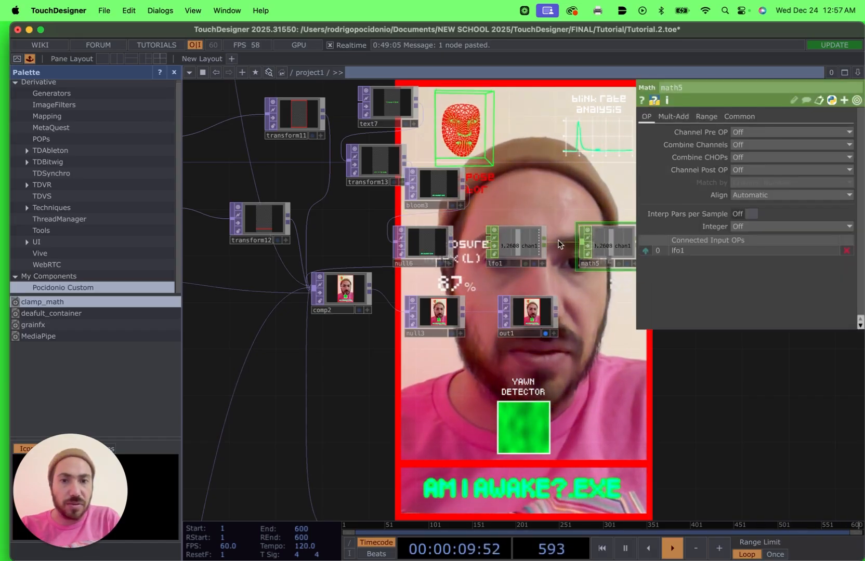
scroll(555, 242, up, 5)
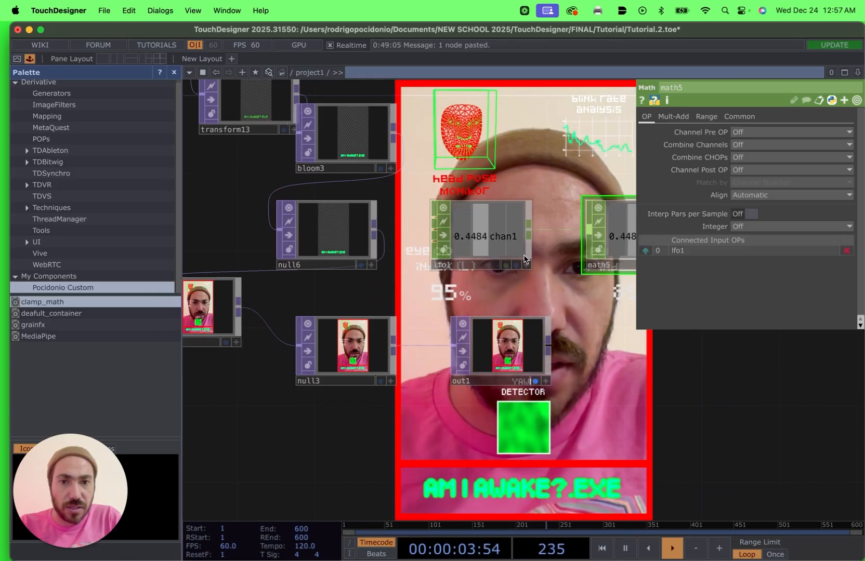
scroll(563, 285, right, 5)
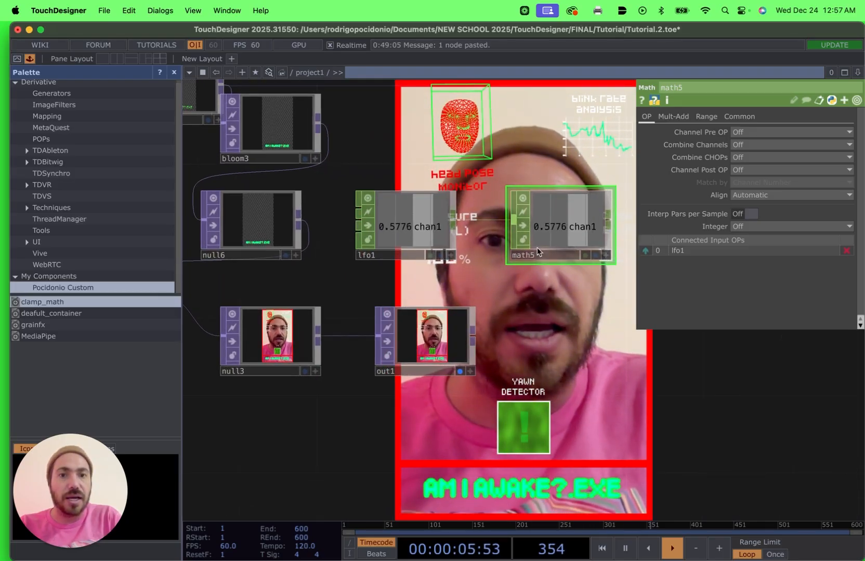
click(702, 118)
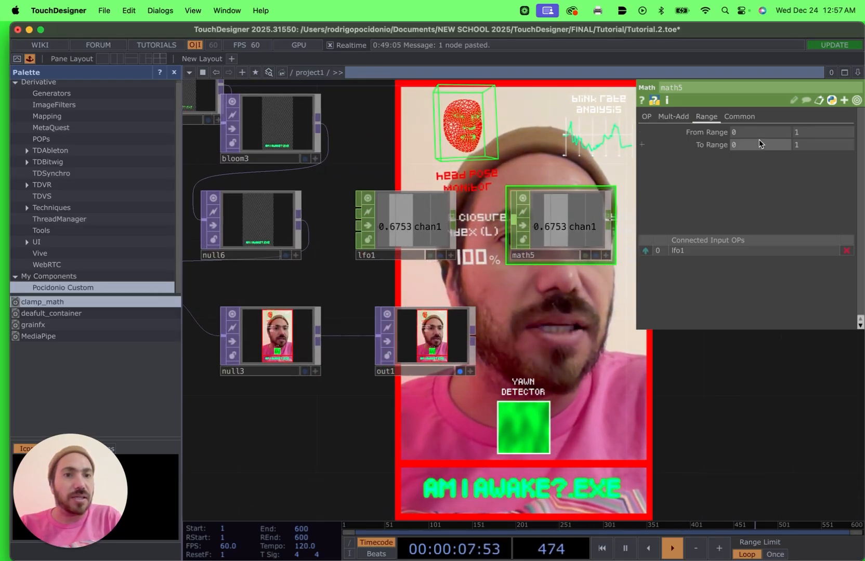
text(-1)
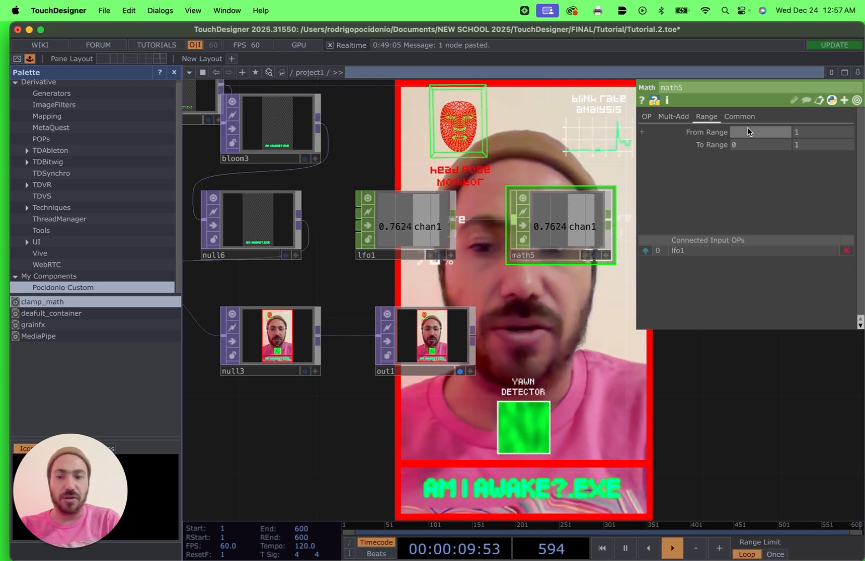
click(760, 145)
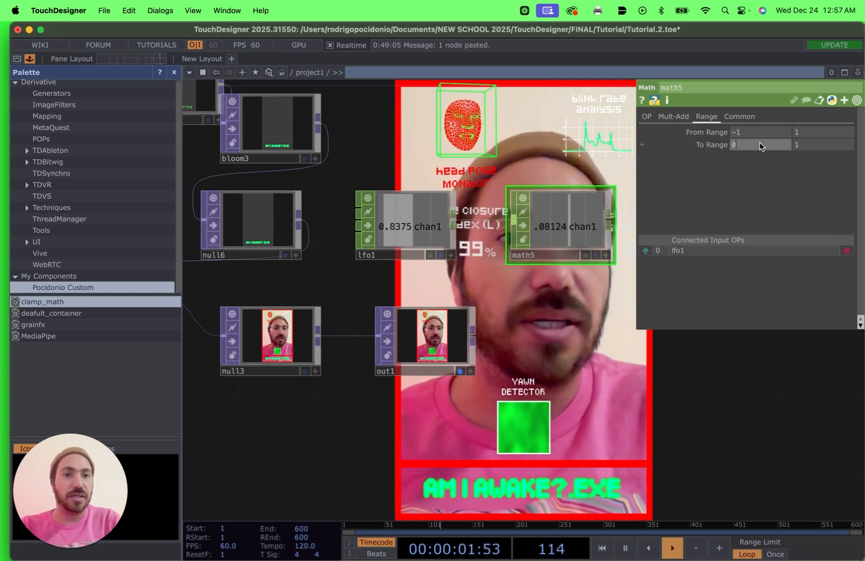
text(.8)
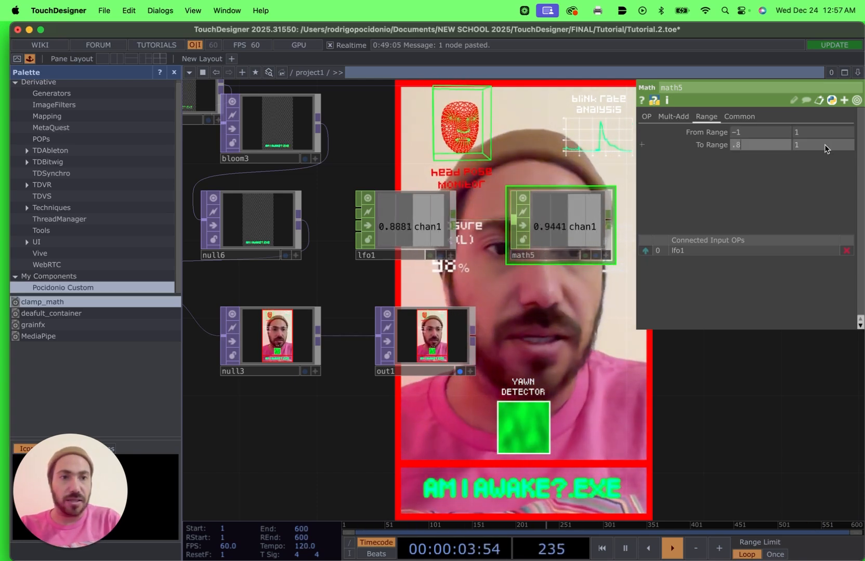
click(816, 145)
text(3.8)
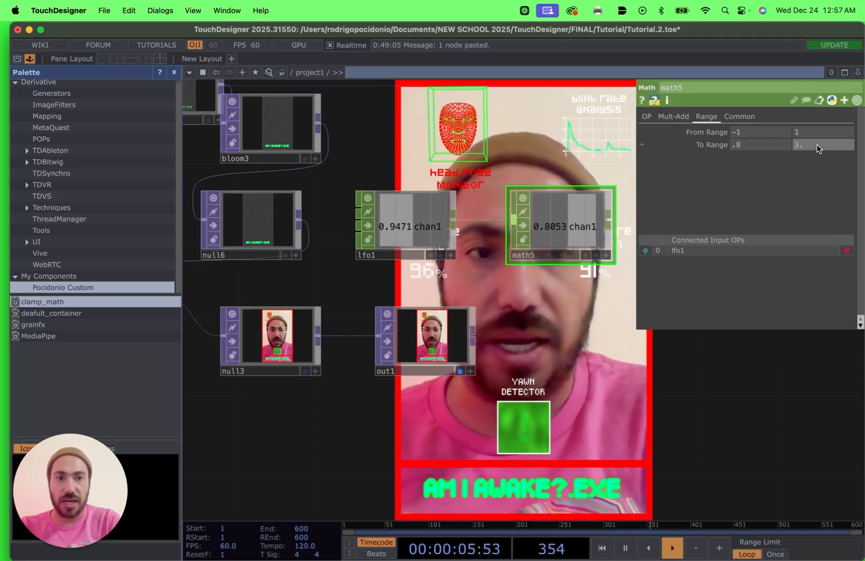
key(Return)
Reposition math5 closer to lfo1 and connect a new Lag CHOP to its output.
drag(540, 300, 384, 260)
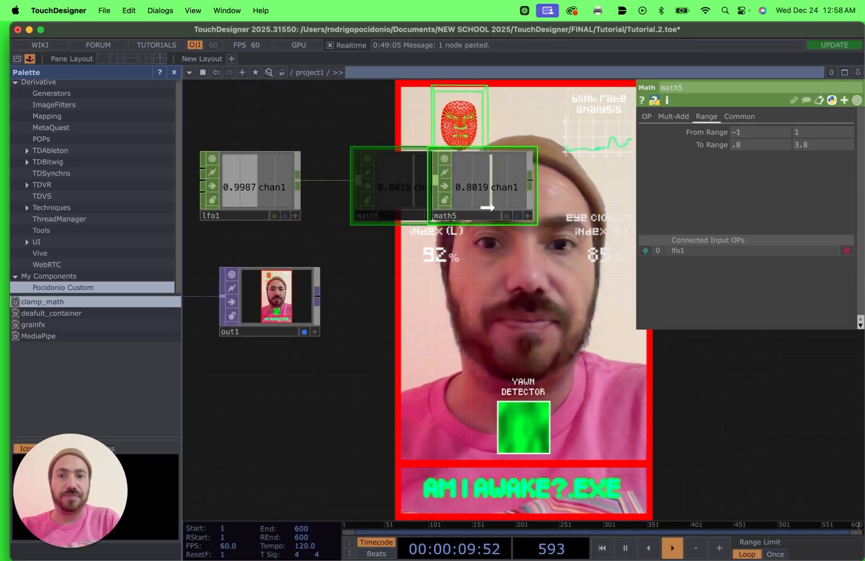
drag(450, 193, 470, 183)
click(471, 183)
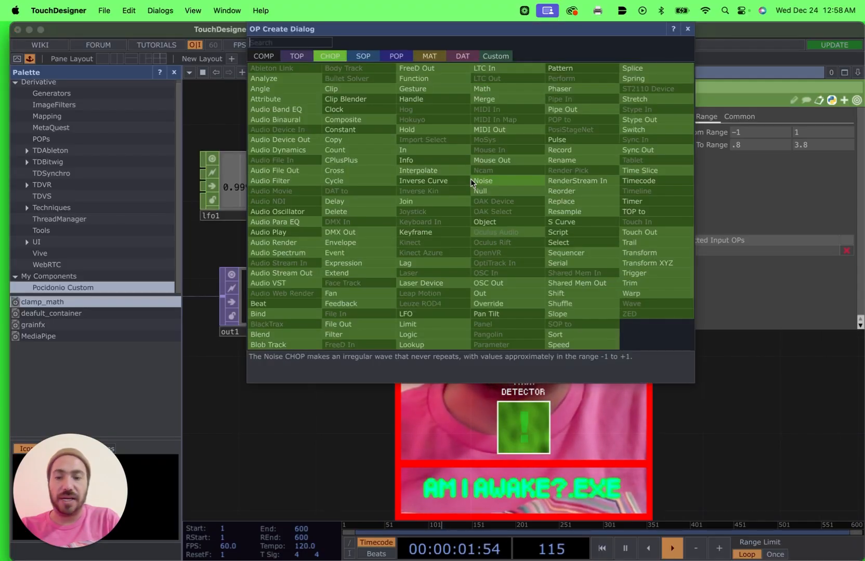
text(lag)
click(406, 263)
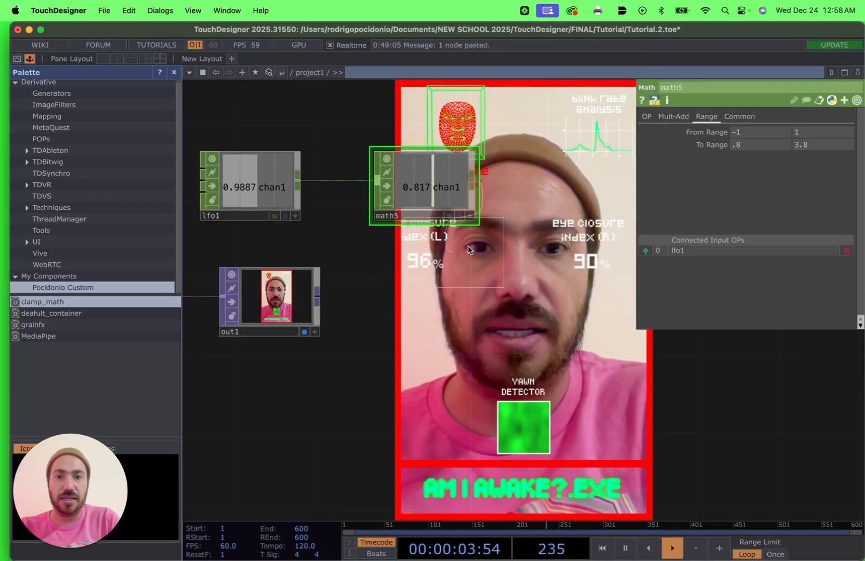
click(555, 208)
Add a Filter CHOP and place it beside lag1, fed by lag1's output.
drag(555, 283, 429, 279)
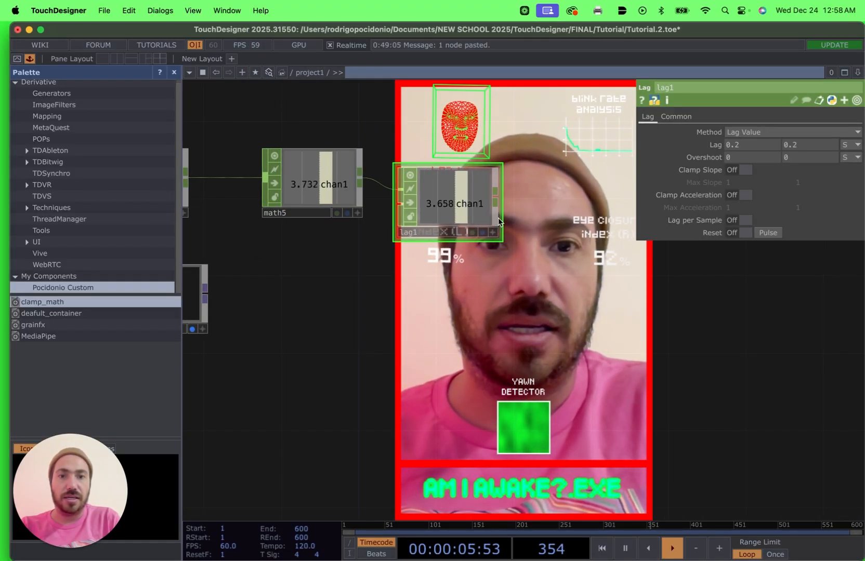
click(495, 205)
text(fil)
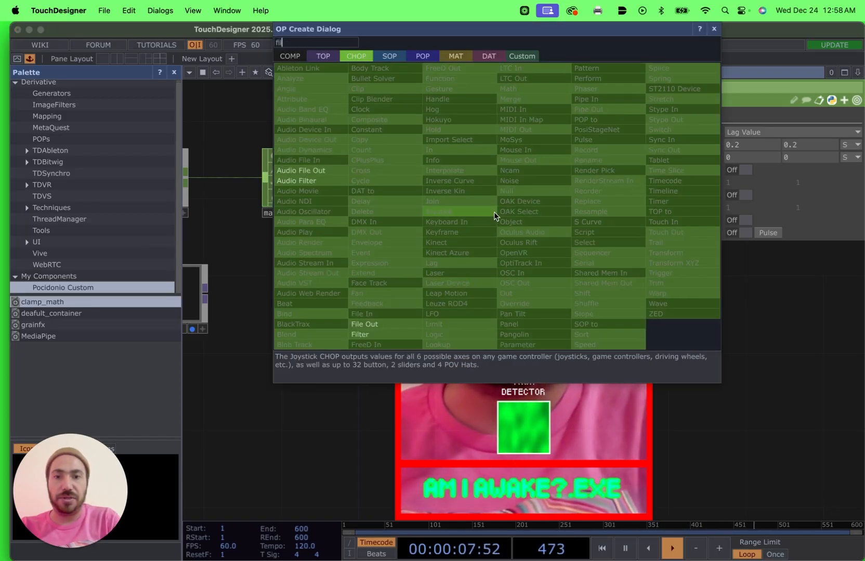
click(364, 334)
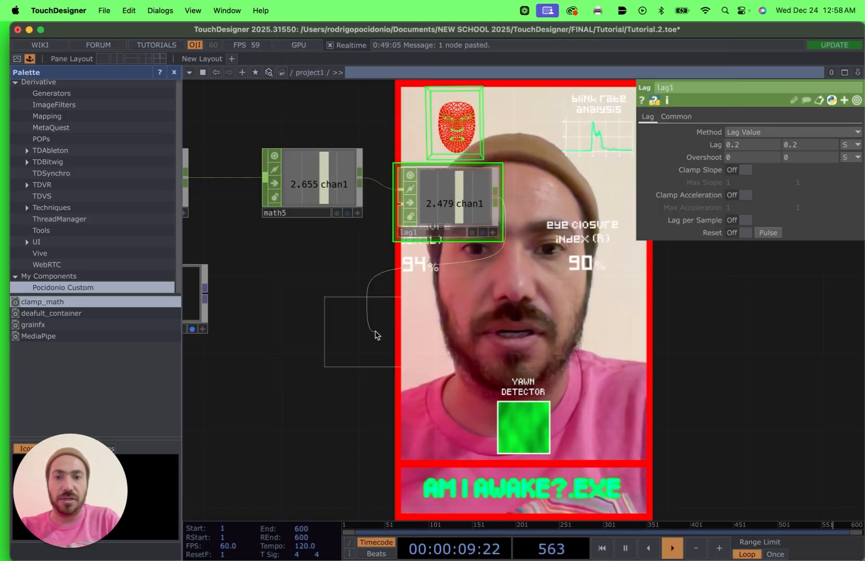
click(561, 223)
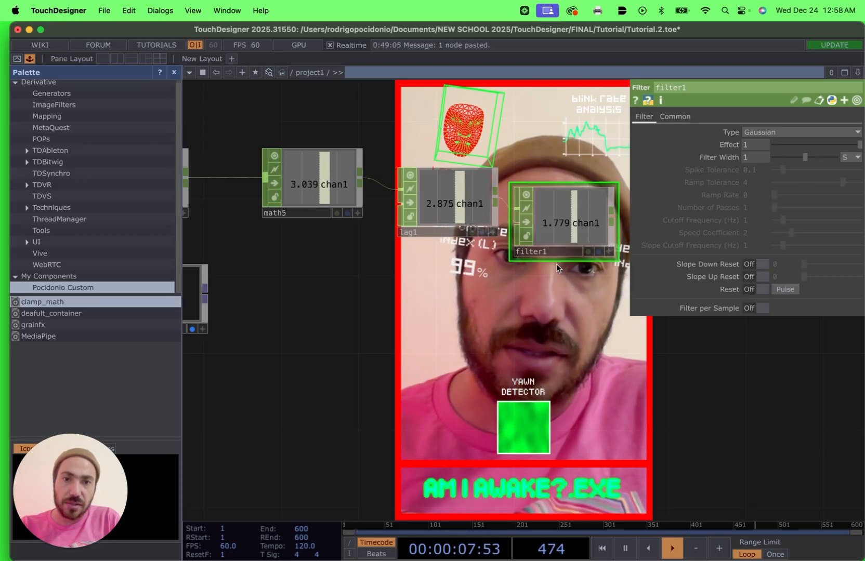
Drive bloom3's Bloom Intensity with the chan1 channel of filter1.
scroll(560, 296, down, 3)
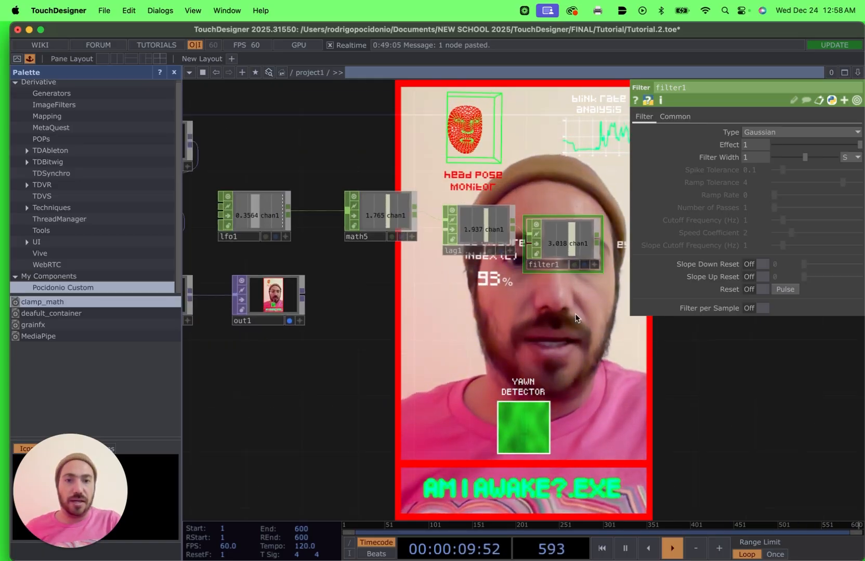
drag(588, 302, 589, 236)
scroll(567, 276, down, 2)
drag(488, 305, 571, 360)
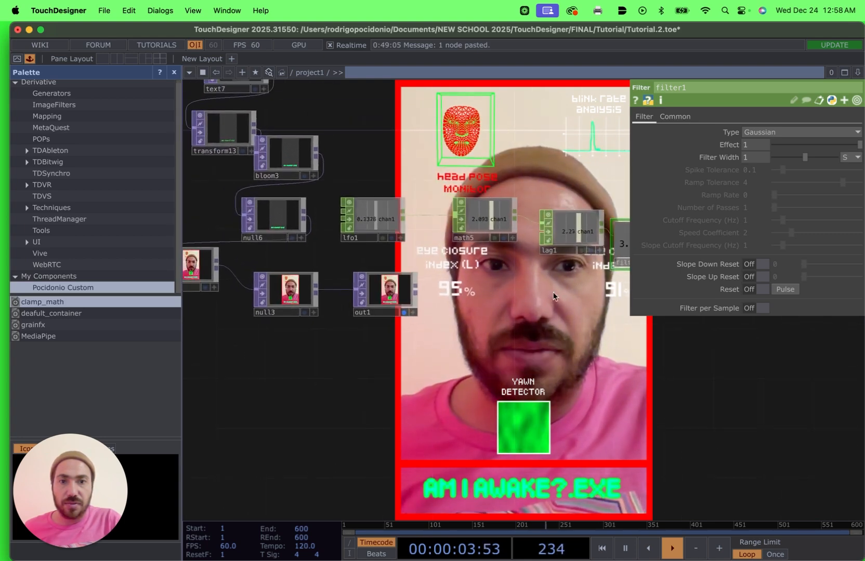
drag(526, 290, 447, 301)
click(276, 183)
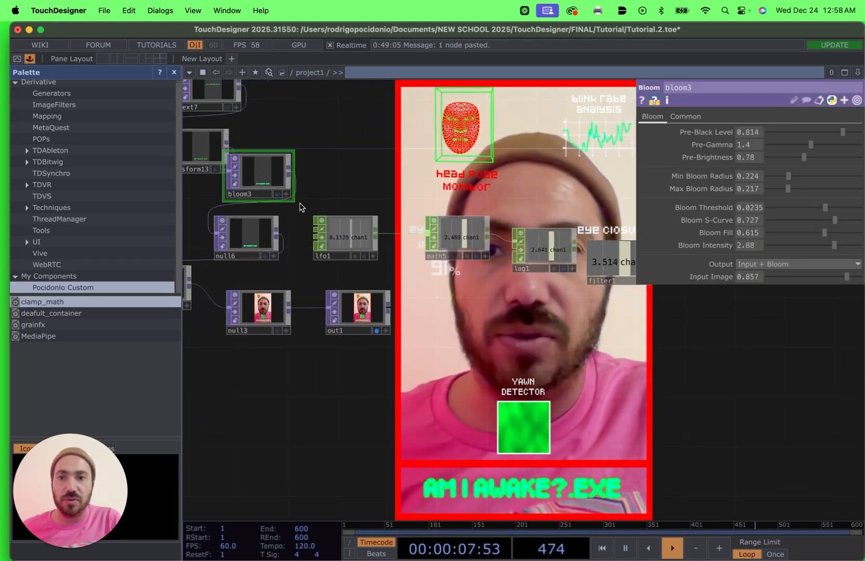
drag(393, 318, 338, 319)
drag(559, 269, 739, 244)
click(748, 243)
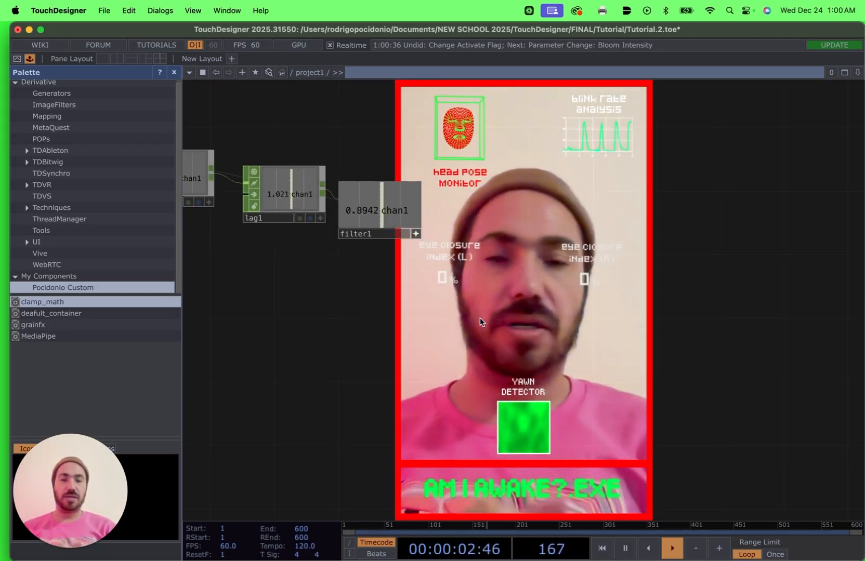
Trace the network back from the final output to the connection between the camera and comp1 nodes.
scroll(480, 319, down, 4)
drag(381, 358, 472, 350)
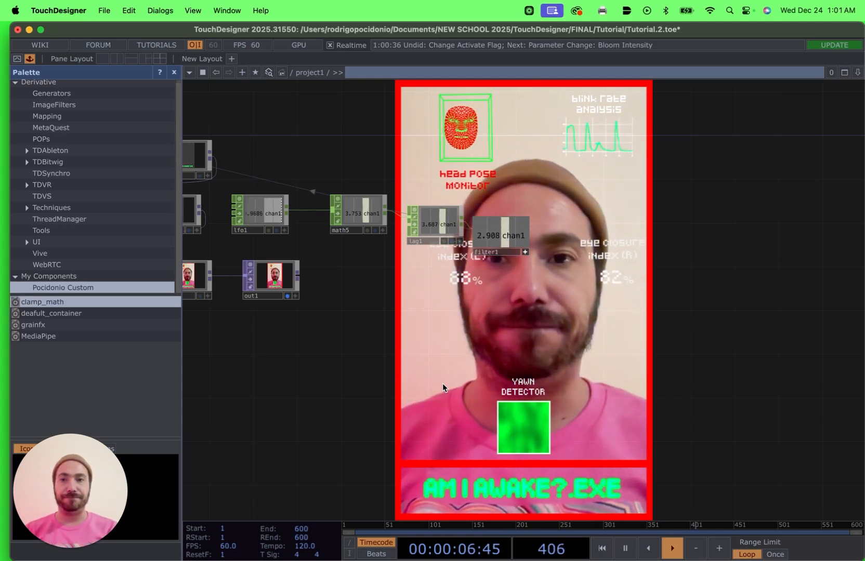
scroll(367, 400, down, 5)
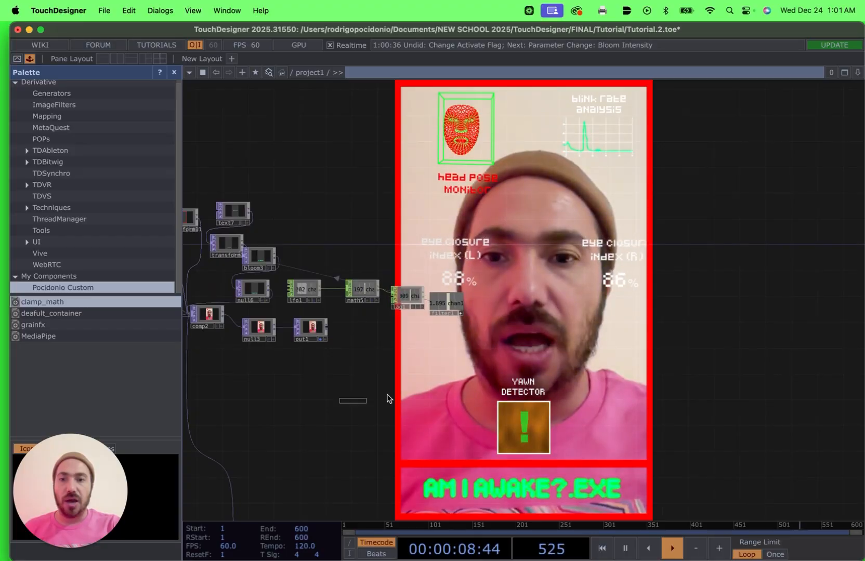
drag(404, 372, 504, 323)
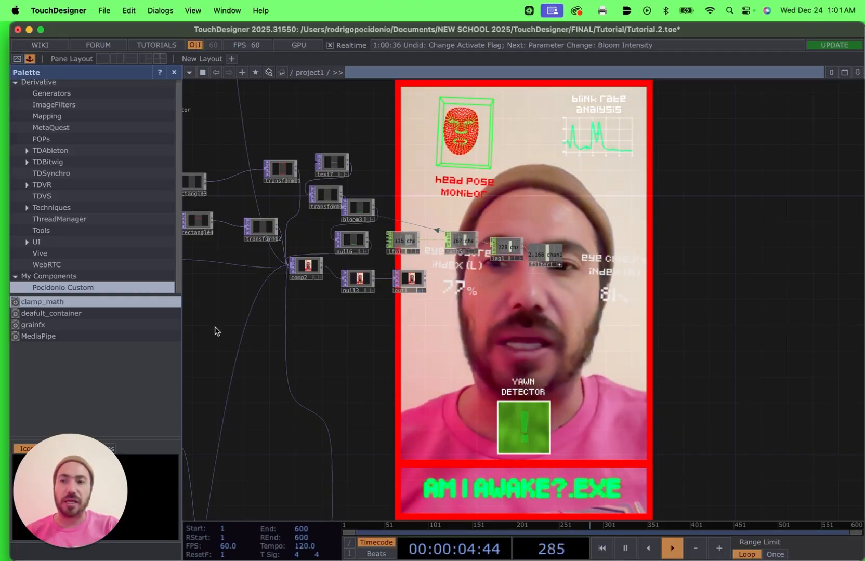
drag(363, 326, 428, 306)
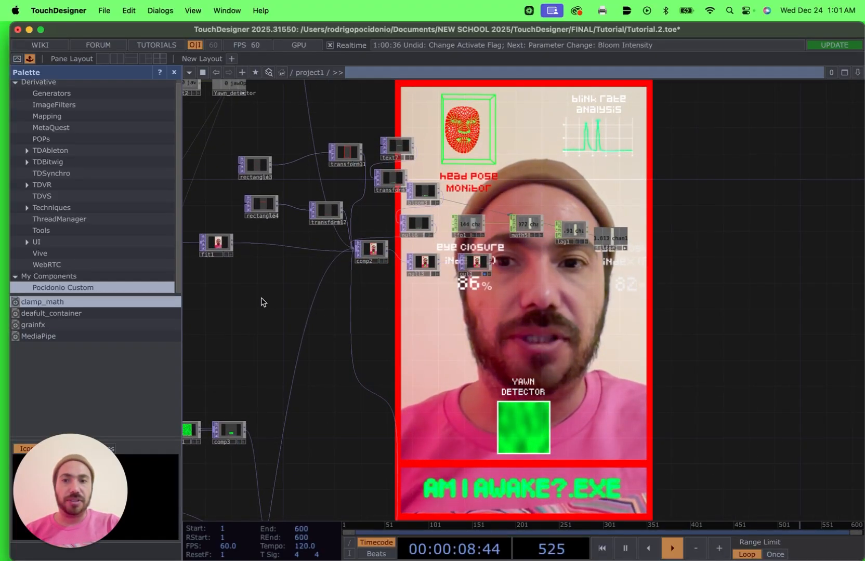
drag(261, 298, 540, 302)
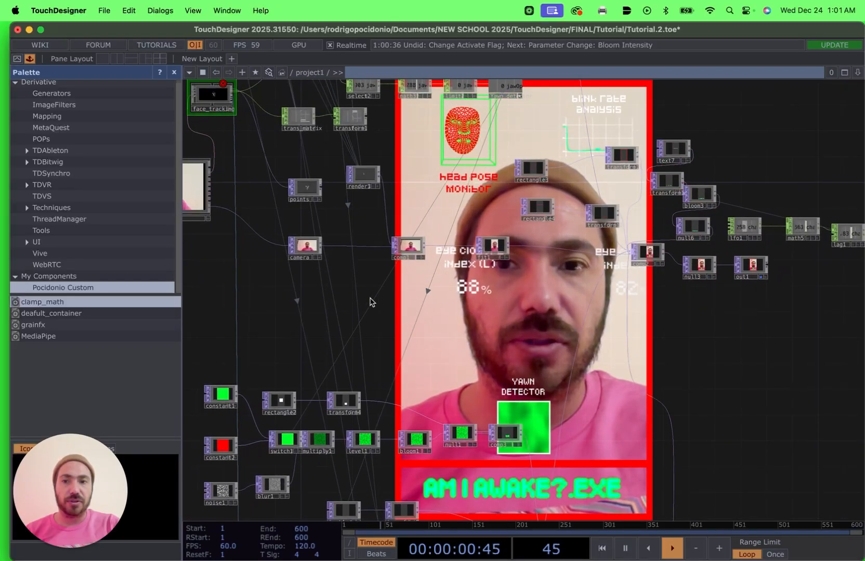
scroll(364, 293, up, 5)
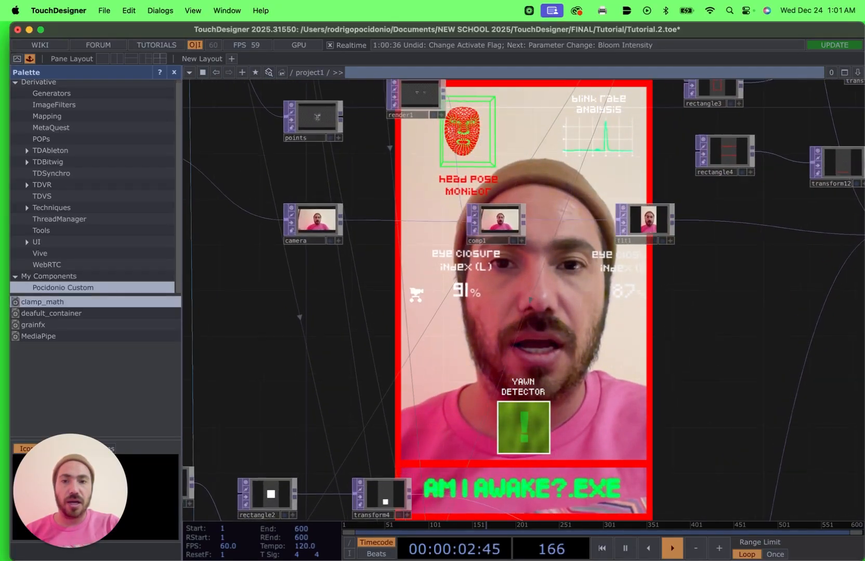
drag(415, 298, 281, 277)
drag(498, 278, 329, 264)
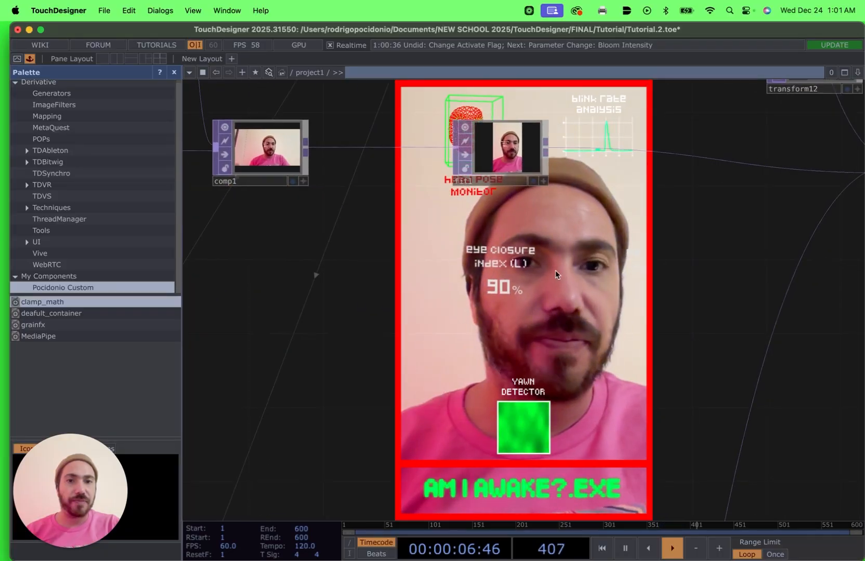
drag(552, 271, 480, 280)
drag(203, 241, 623, 288)
drag(190, 287, 246, 284)
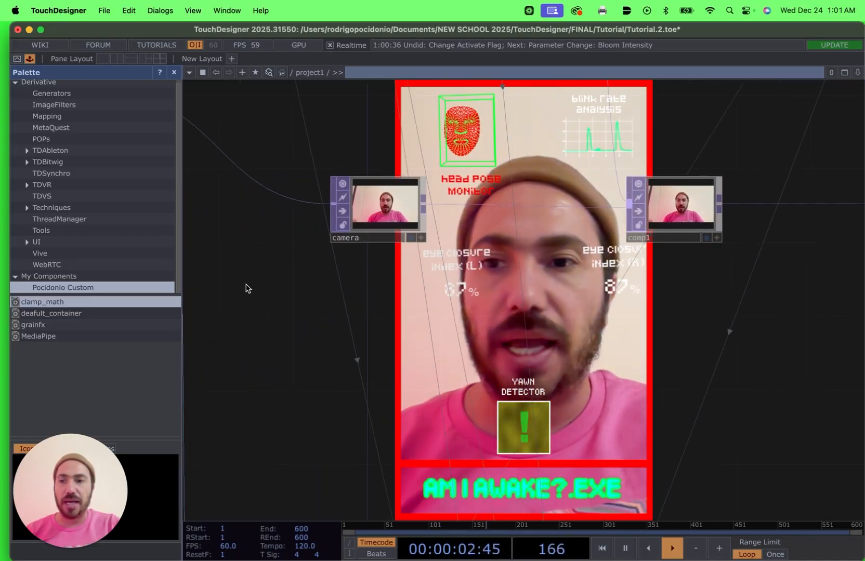
Add the grainfx component from the custom palette folder and wire it between camera and comp1, replacing their direct connection.
click(14, 277)
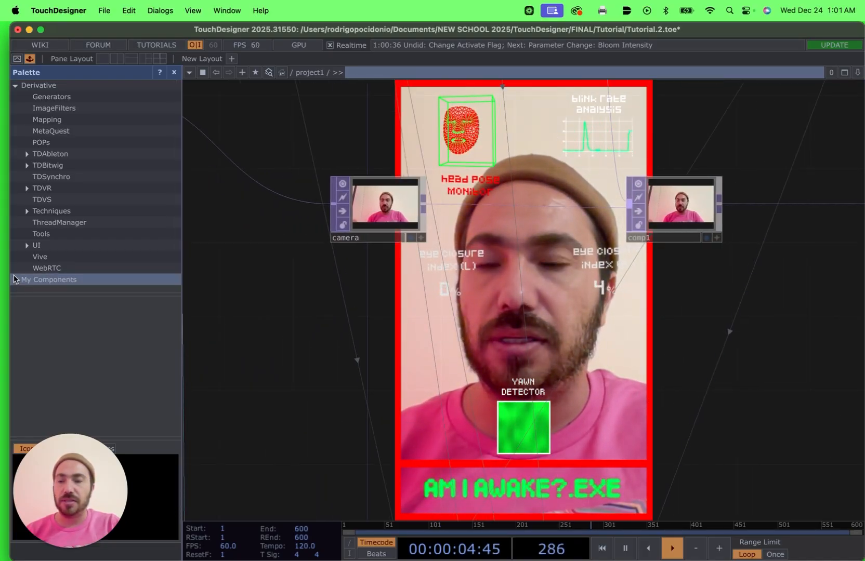
click(16, 278)
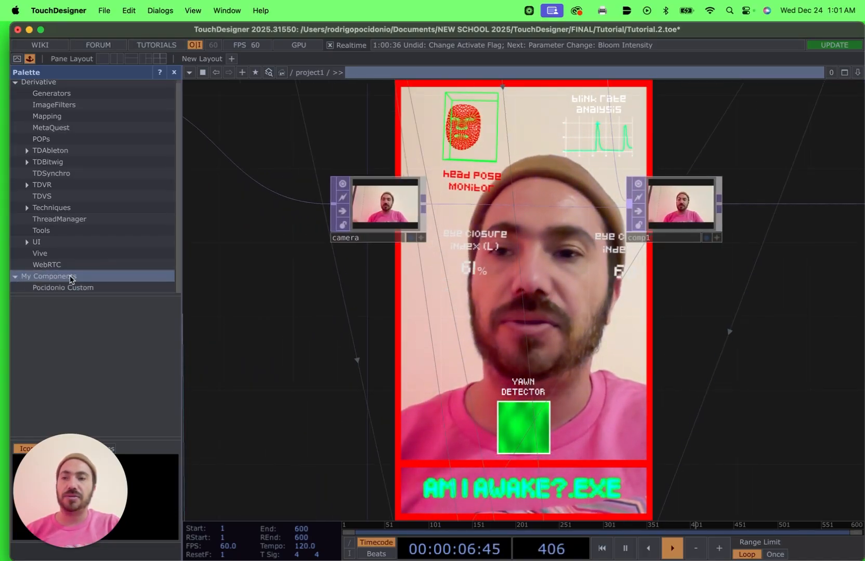
click(16, 280)
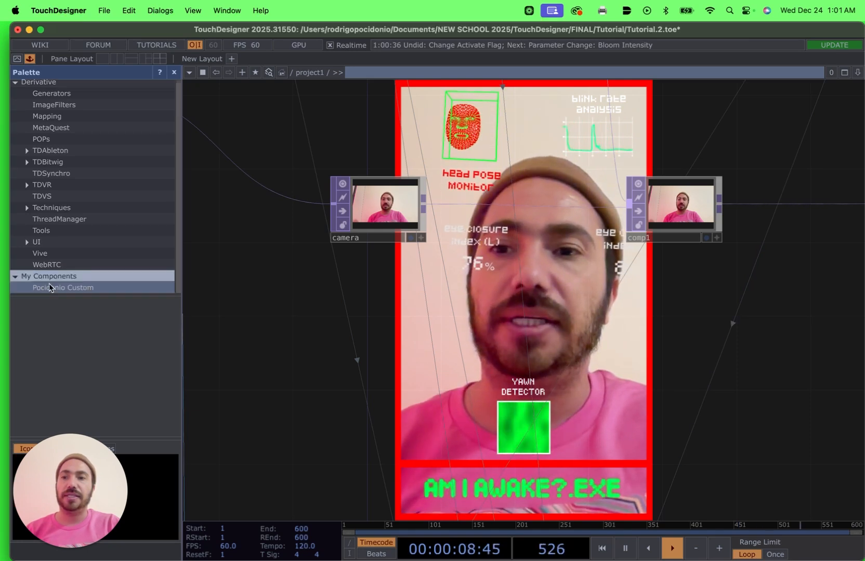
click(78, 287)
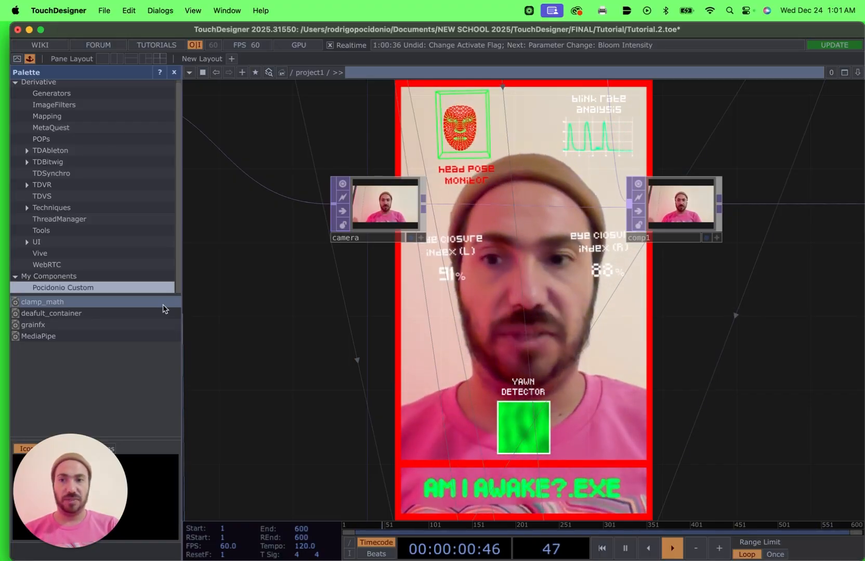
click(42, 326)
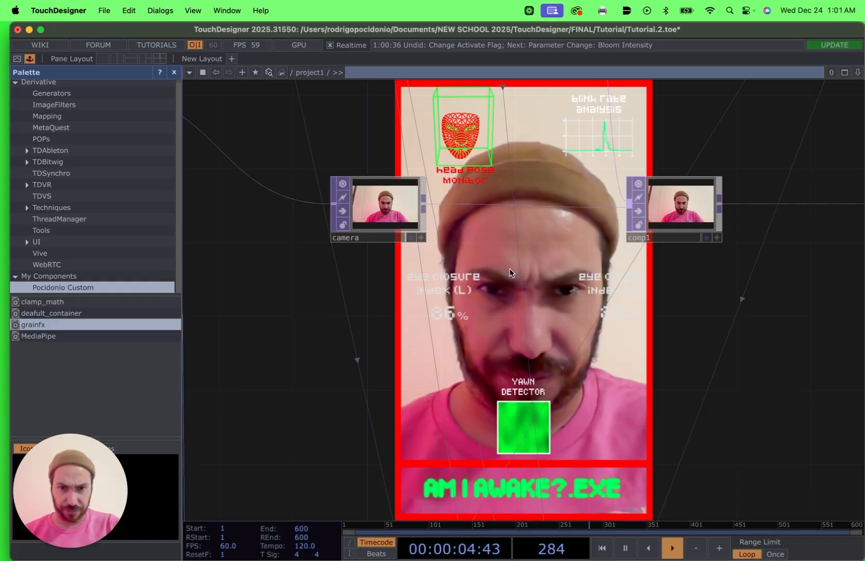
drag(509, 268, 515, 243)
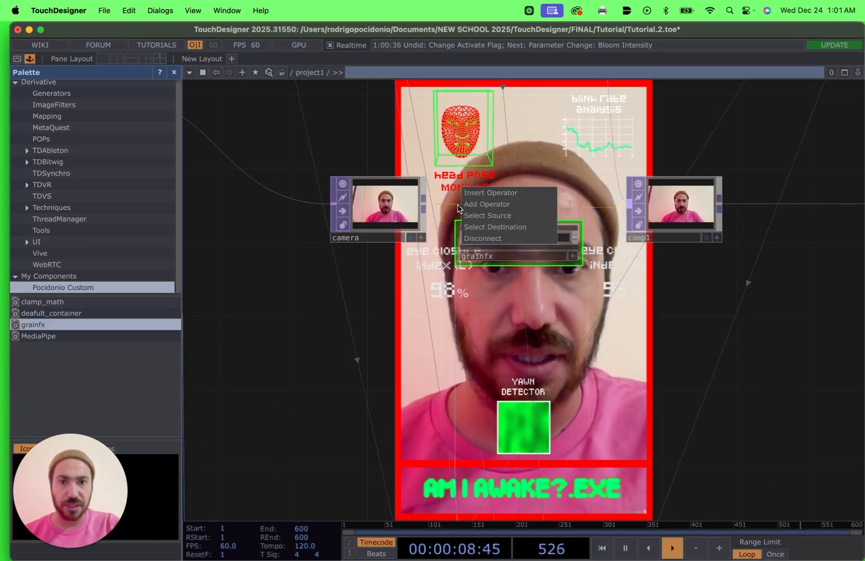
click(479, 241)
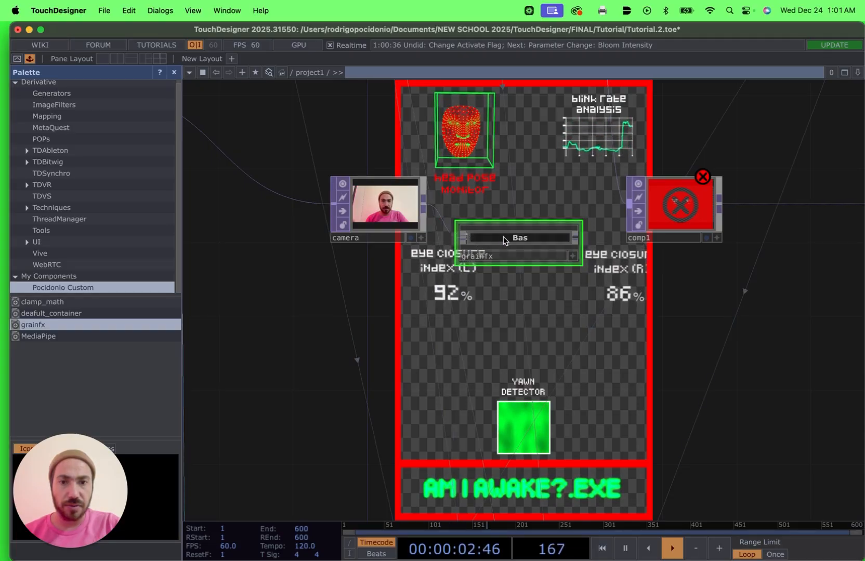
click(625, 211)
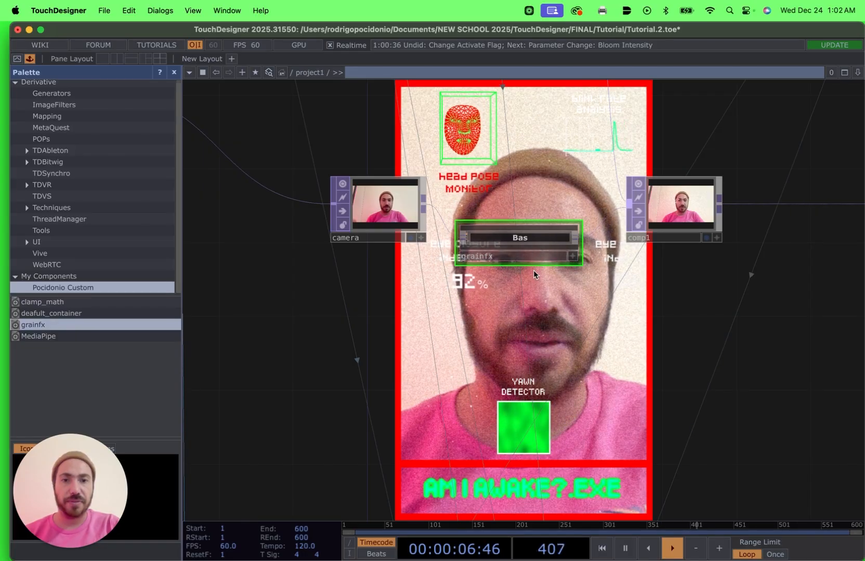
Examine the node network inside the grainfx component and return to the project network.
scroll(525, 266, up, 4)
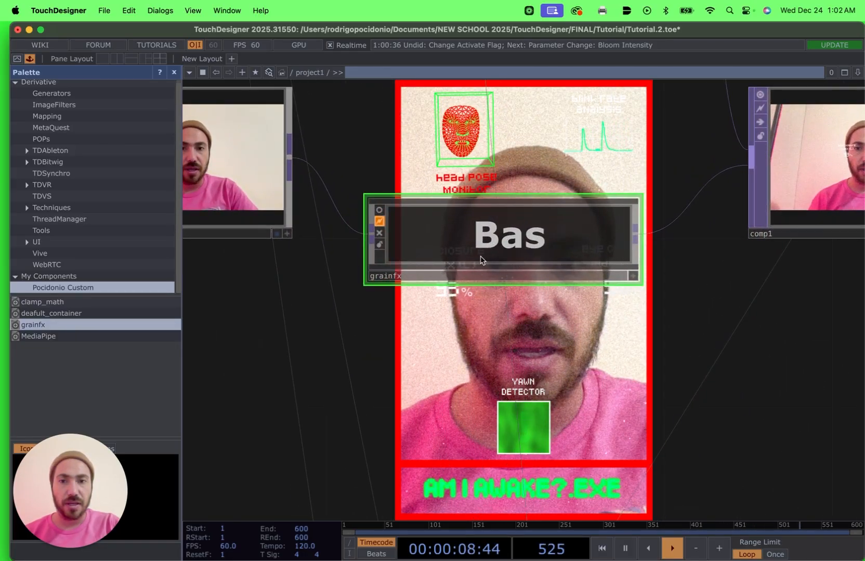
scroll(480, 260, up, 4)
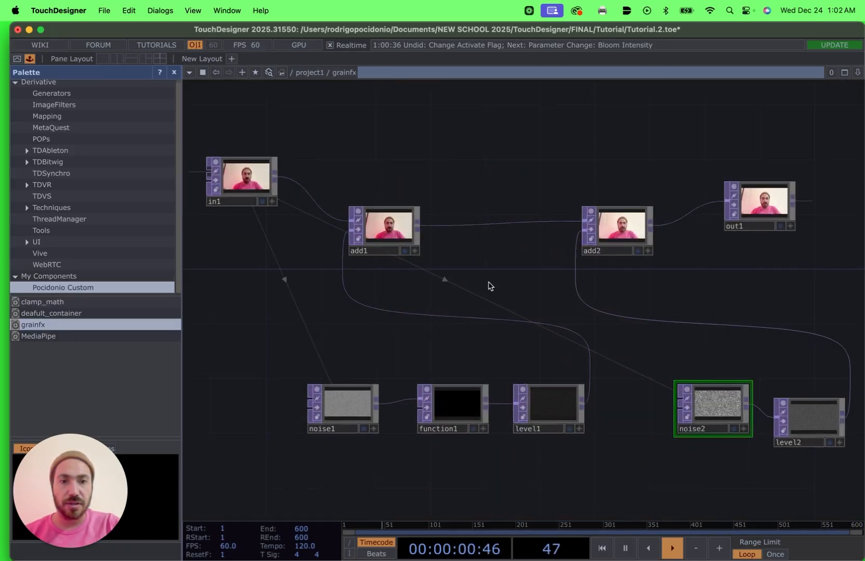
scroll(488, 285, down, 5)
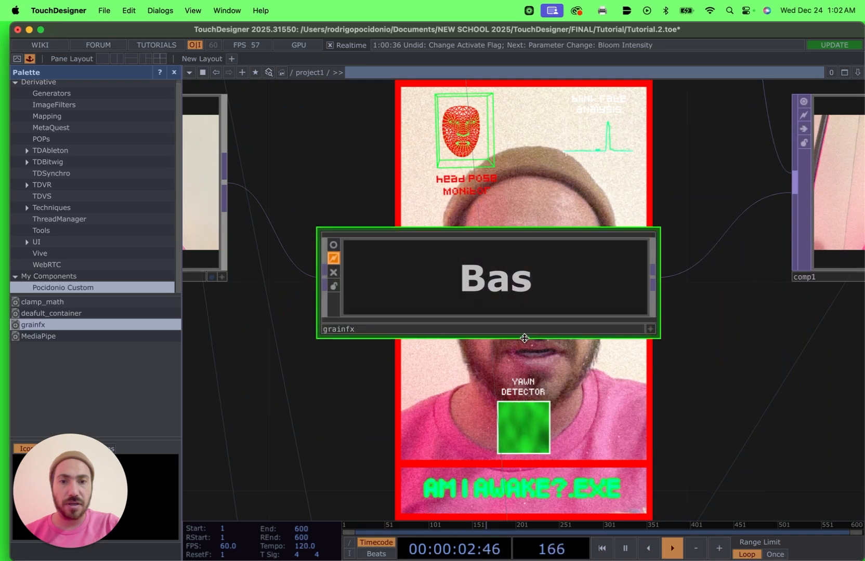
drag(524, 338, 525, 375)
scroll(544, 320, down, 4)
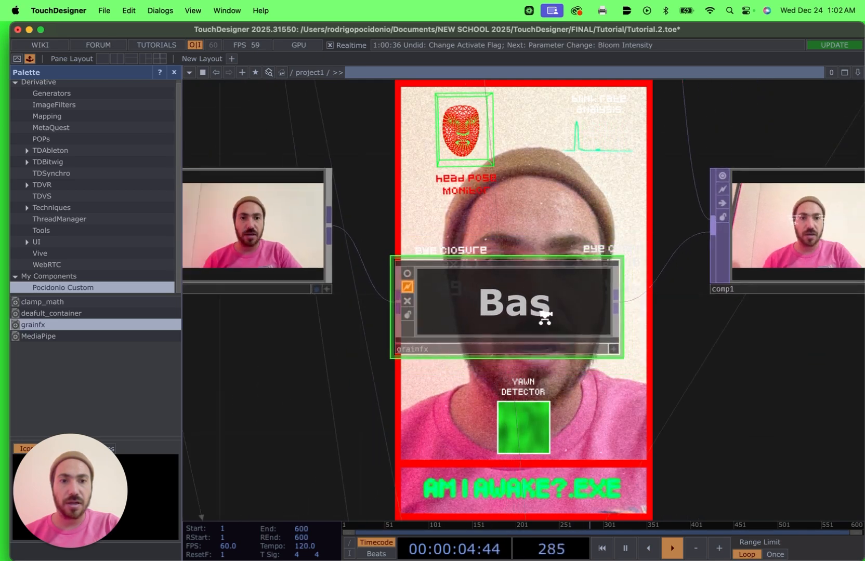
Review the Extensions and Common parameters of the grainfx component.
key(p)
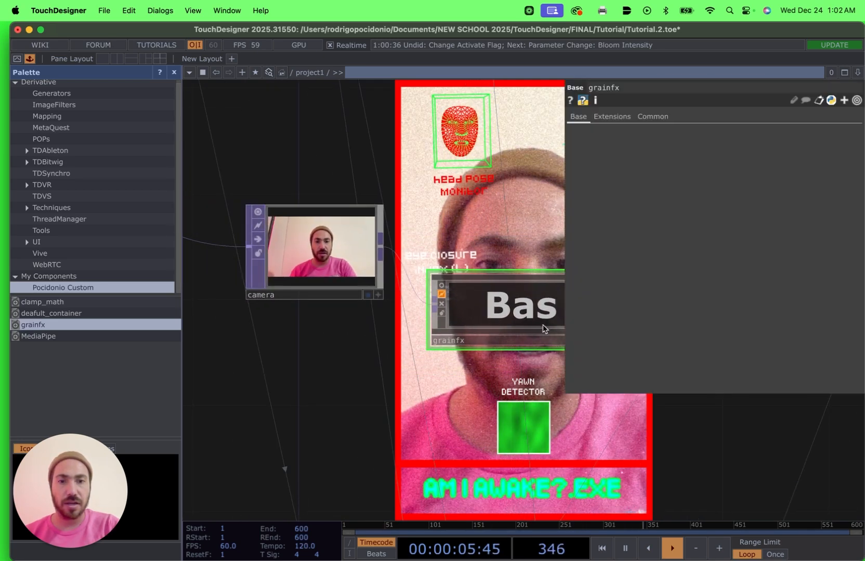
click(599, 118)
click(652, 118)
click(593, 118)
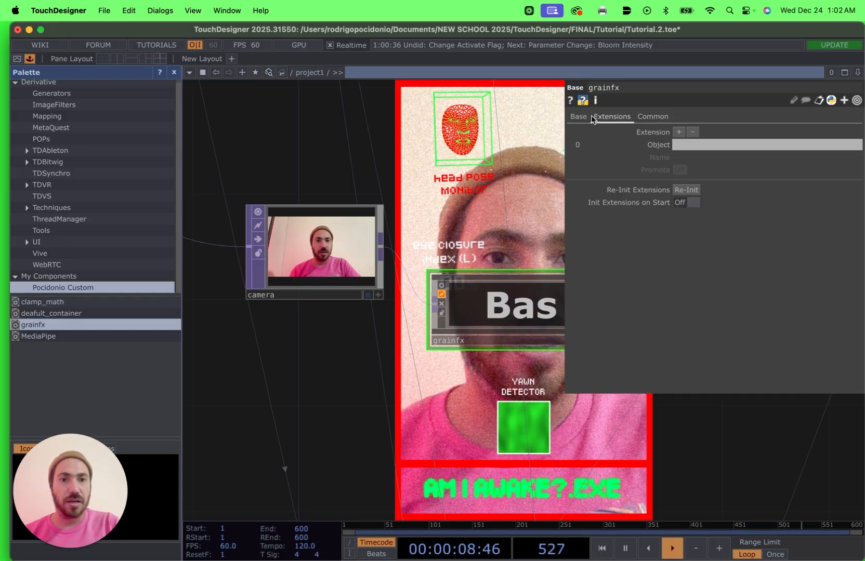
scroll(525, 257, right, 5)
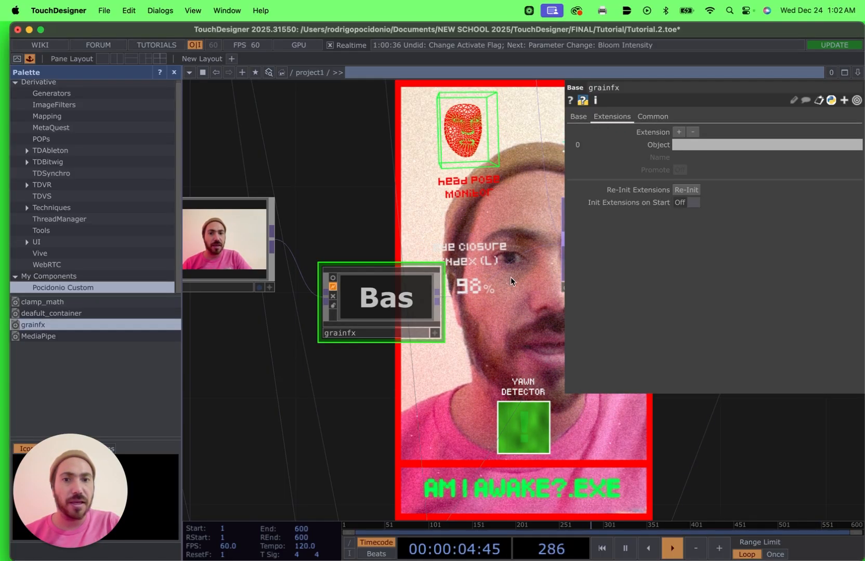
scroll(508, 311, down, 5)
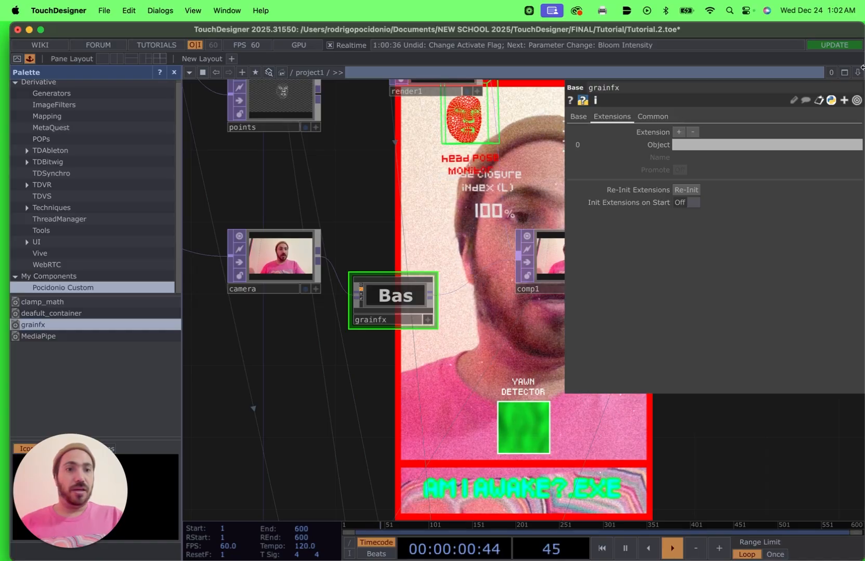
mouse_move(608, 393)
mouse_down()
mouse_move(593, 393)
mouse_move(605, 401)
mouse_up()
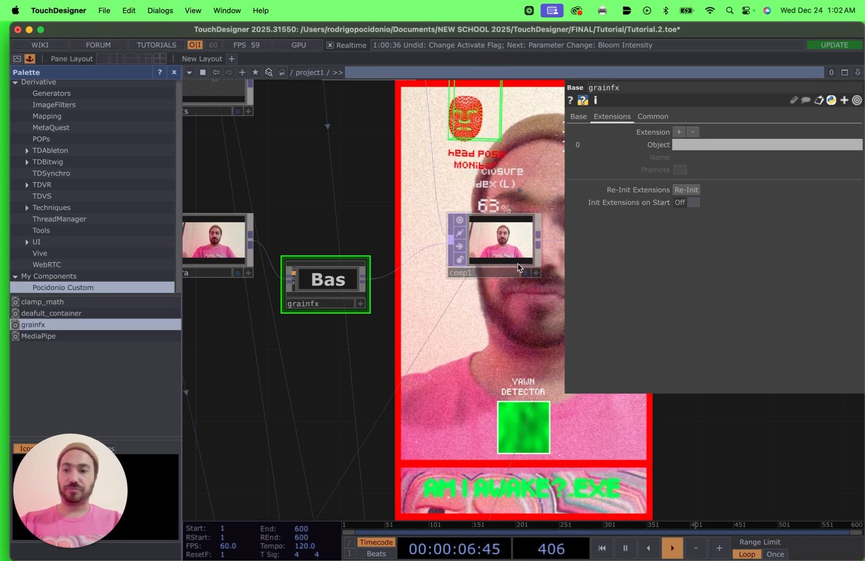
key(p)
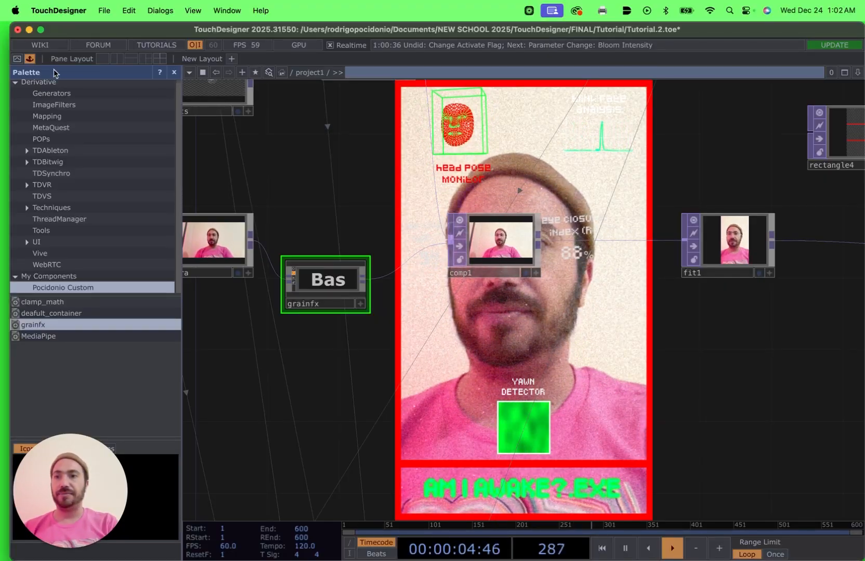
Switch to Perform Mode and reposition the perform window on the desktop to show the whole visual.
click(20, 60)
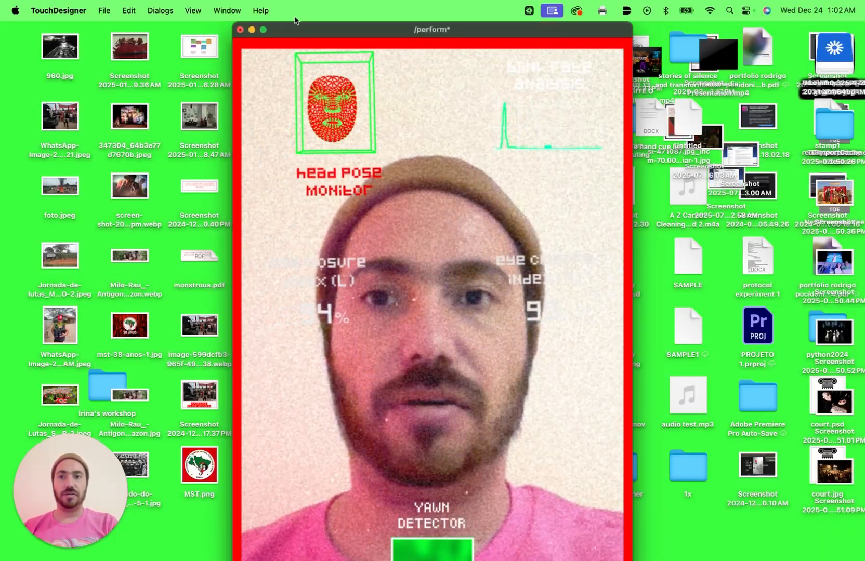
drag(304, 23, 353, 40)
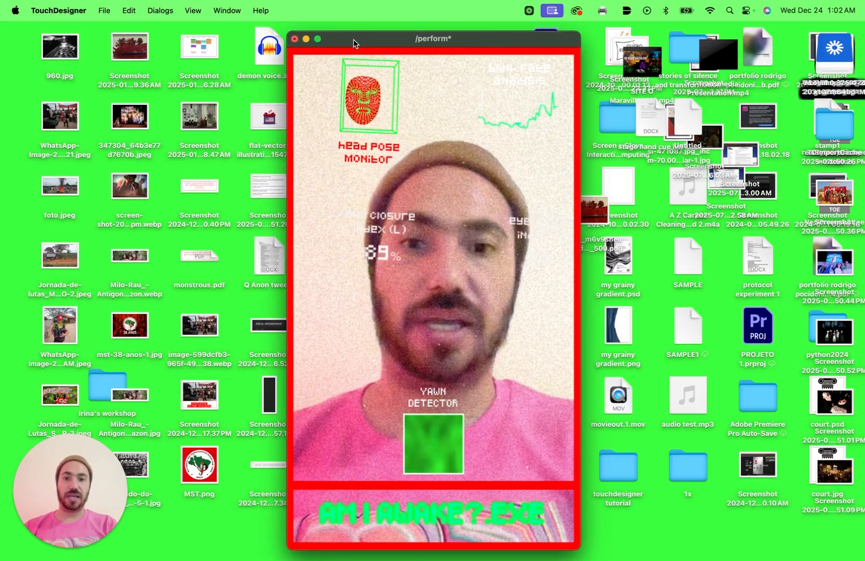